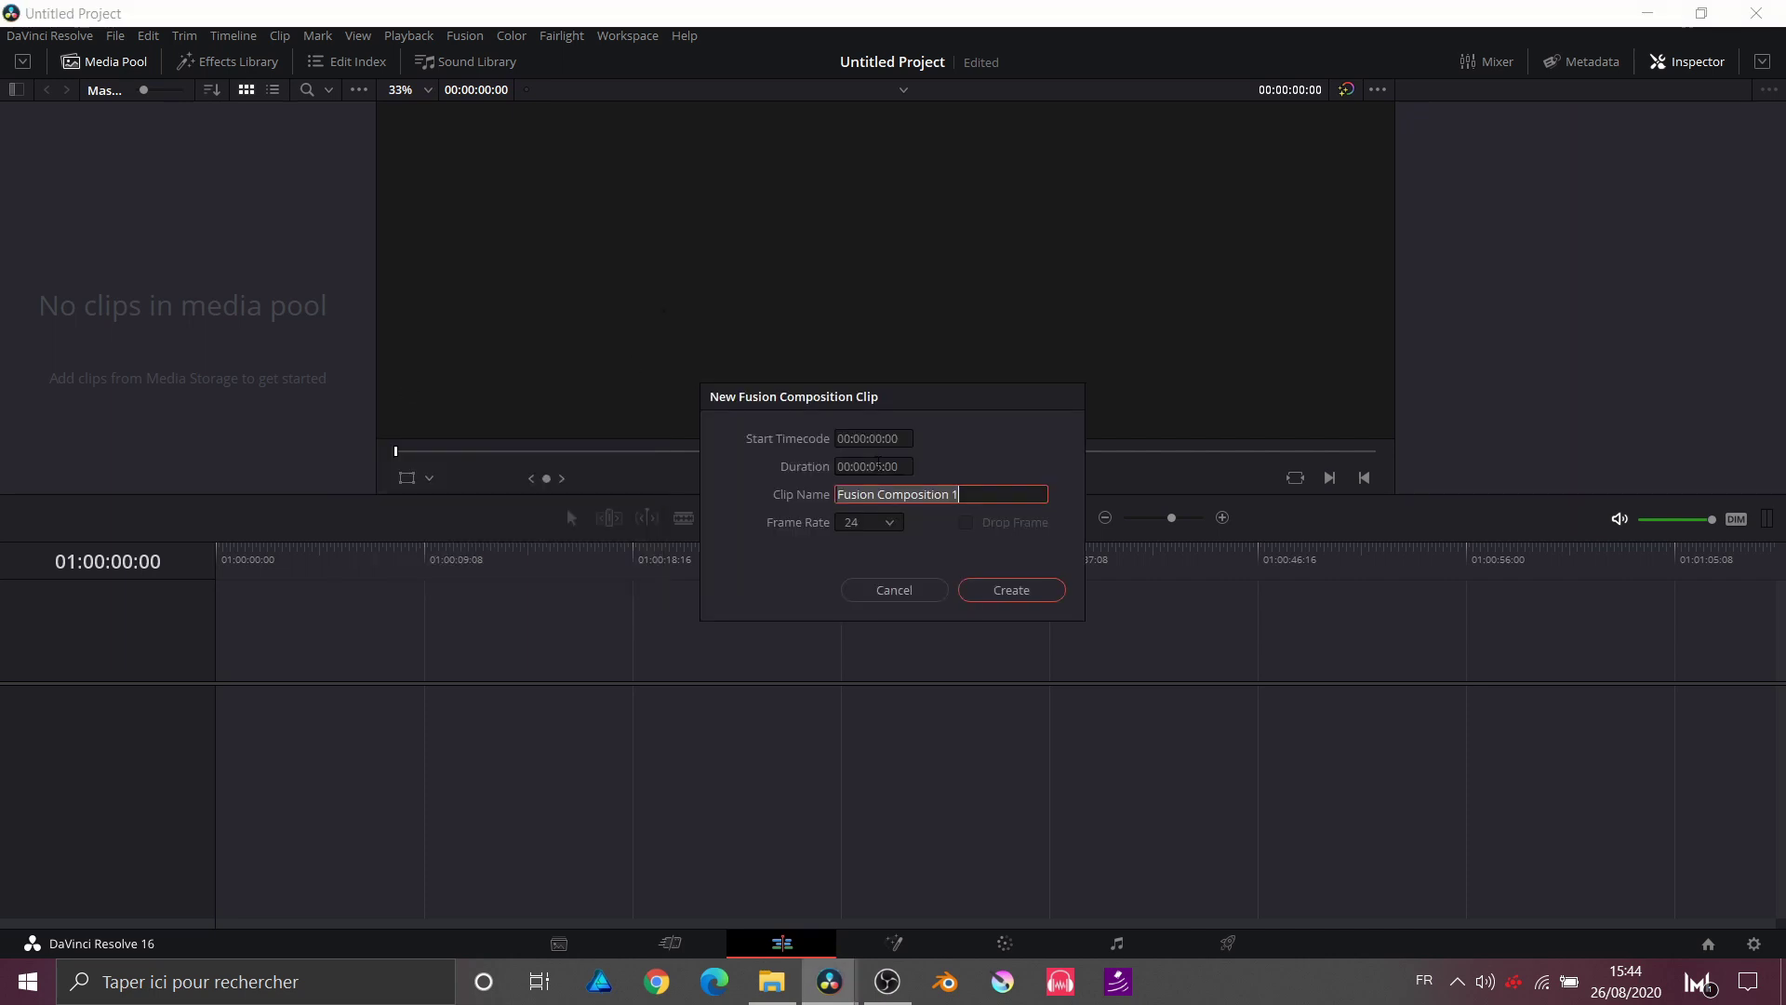
Step: Create a Fusion composition clip named OUTRUN with a duration of 00:00:10:00 and open it on the Fusion page
key(Caps_Lock)
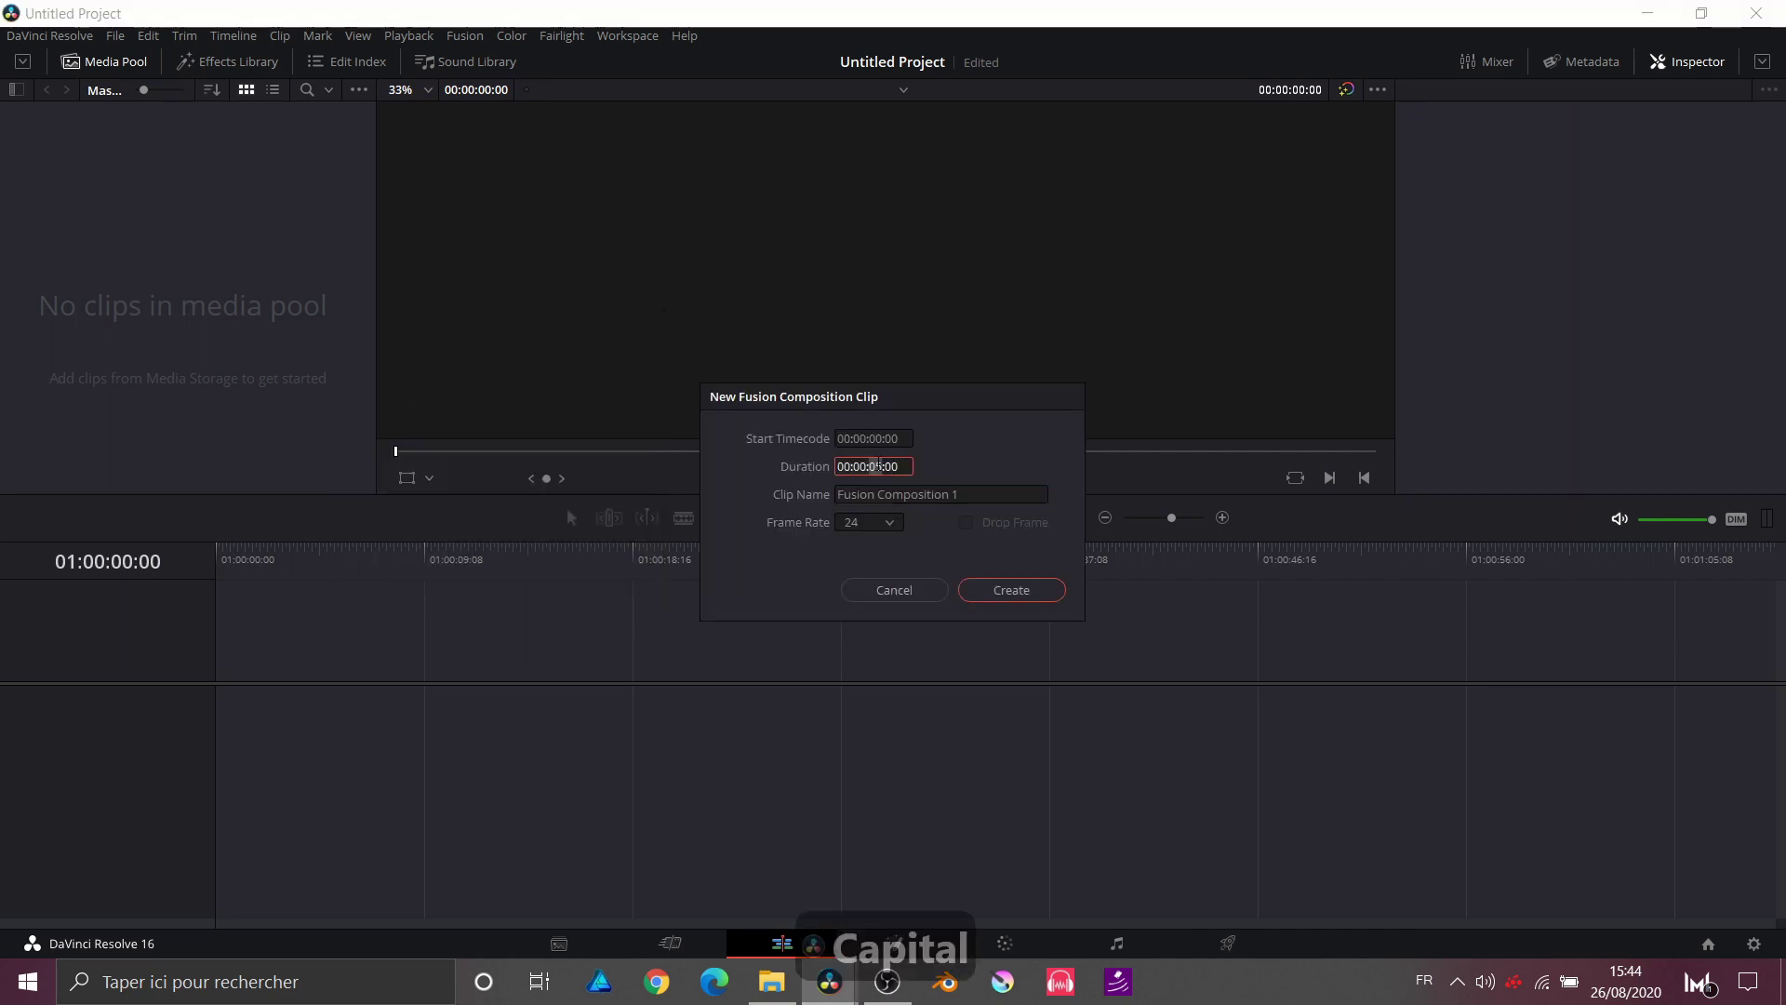
text(10)
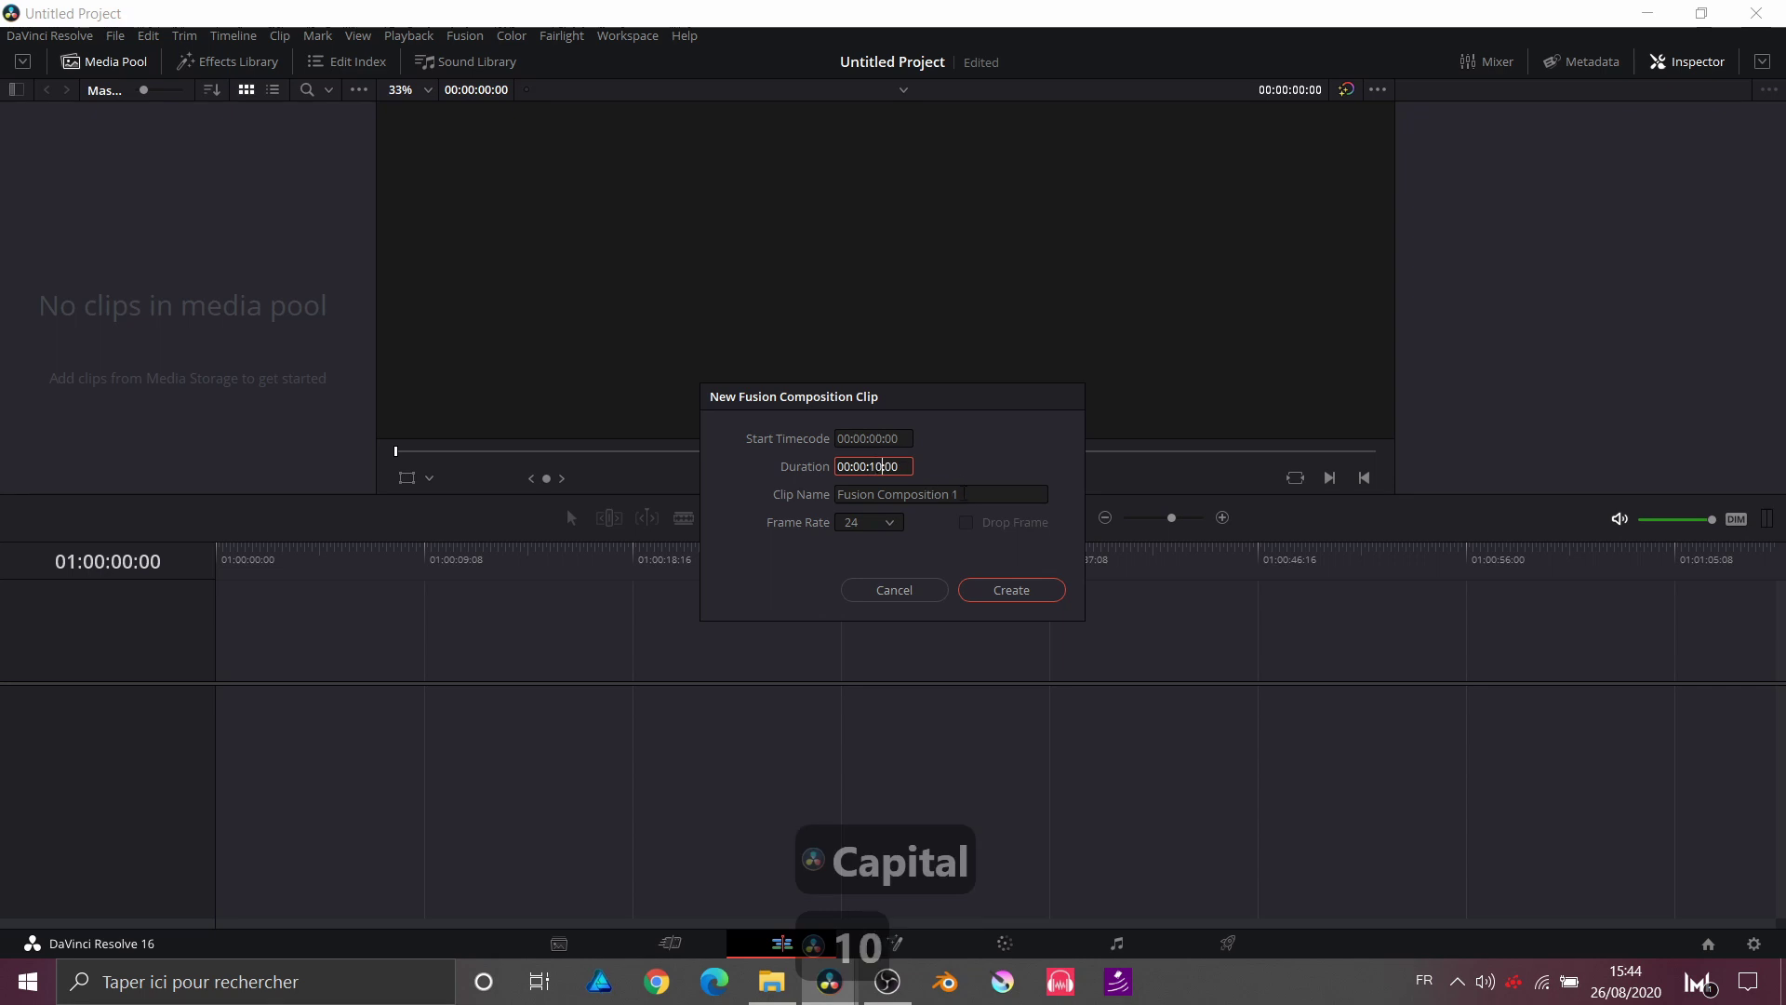
click(931, 494)
text(OUTRUN)
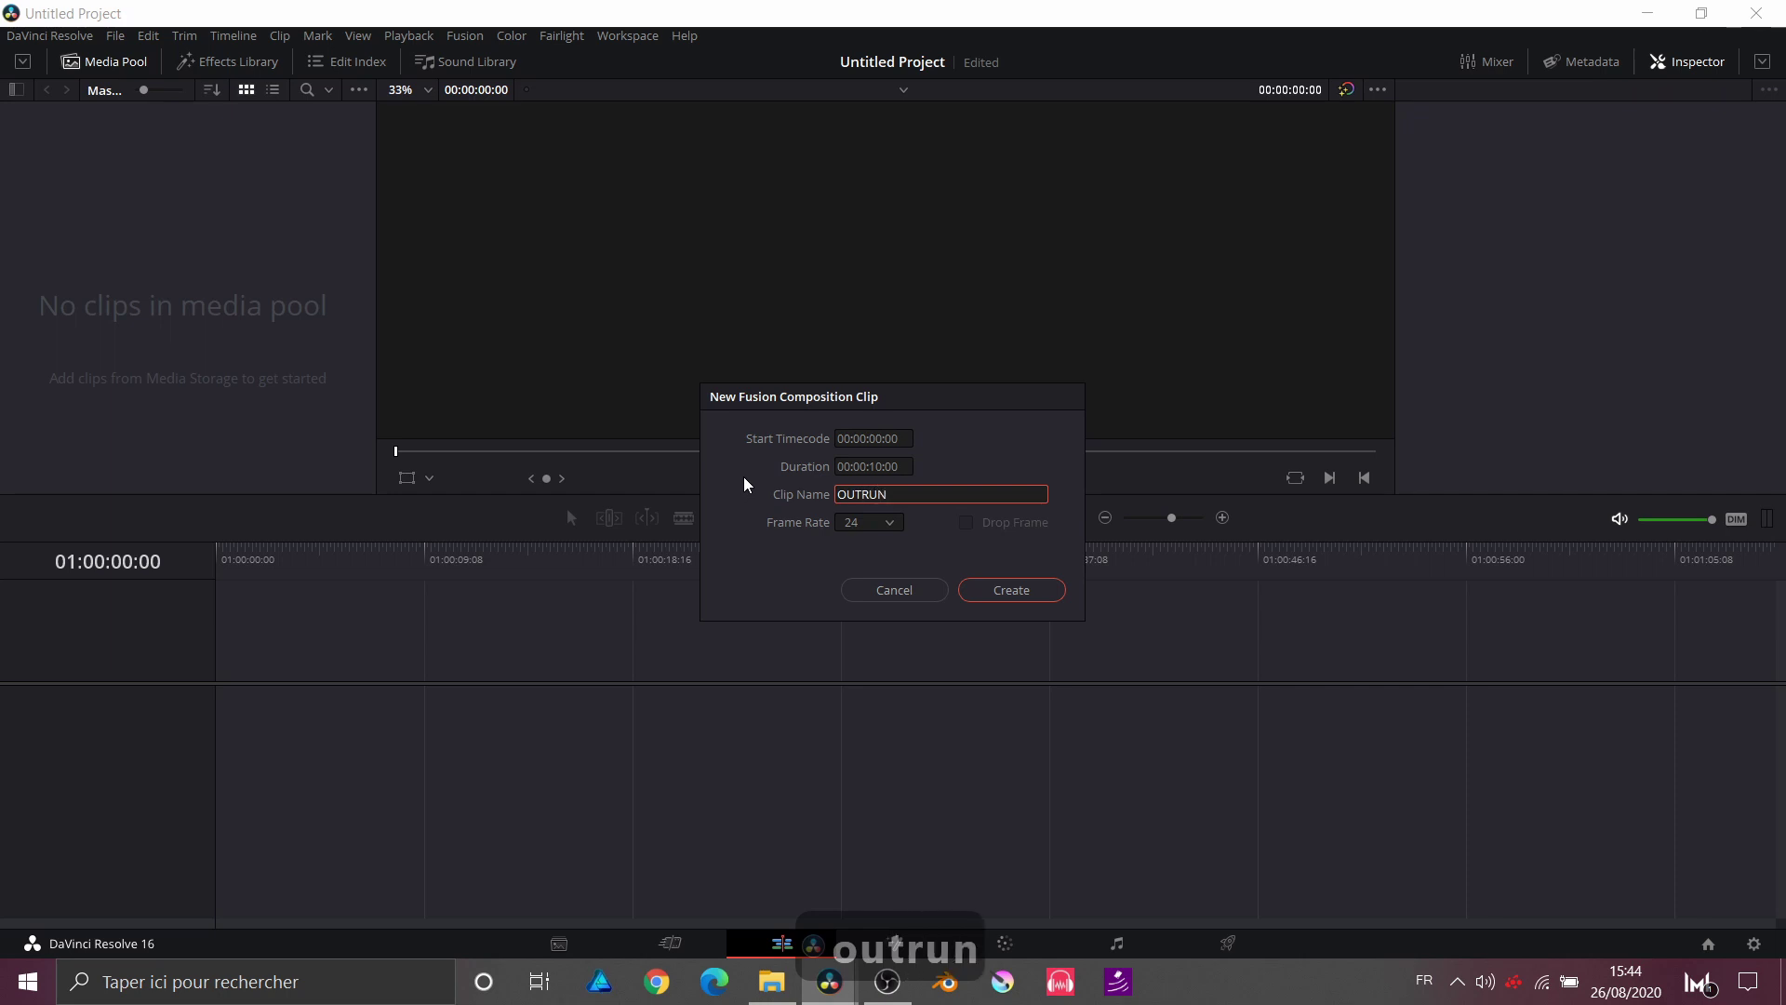
key(Return)
click(43, 149)
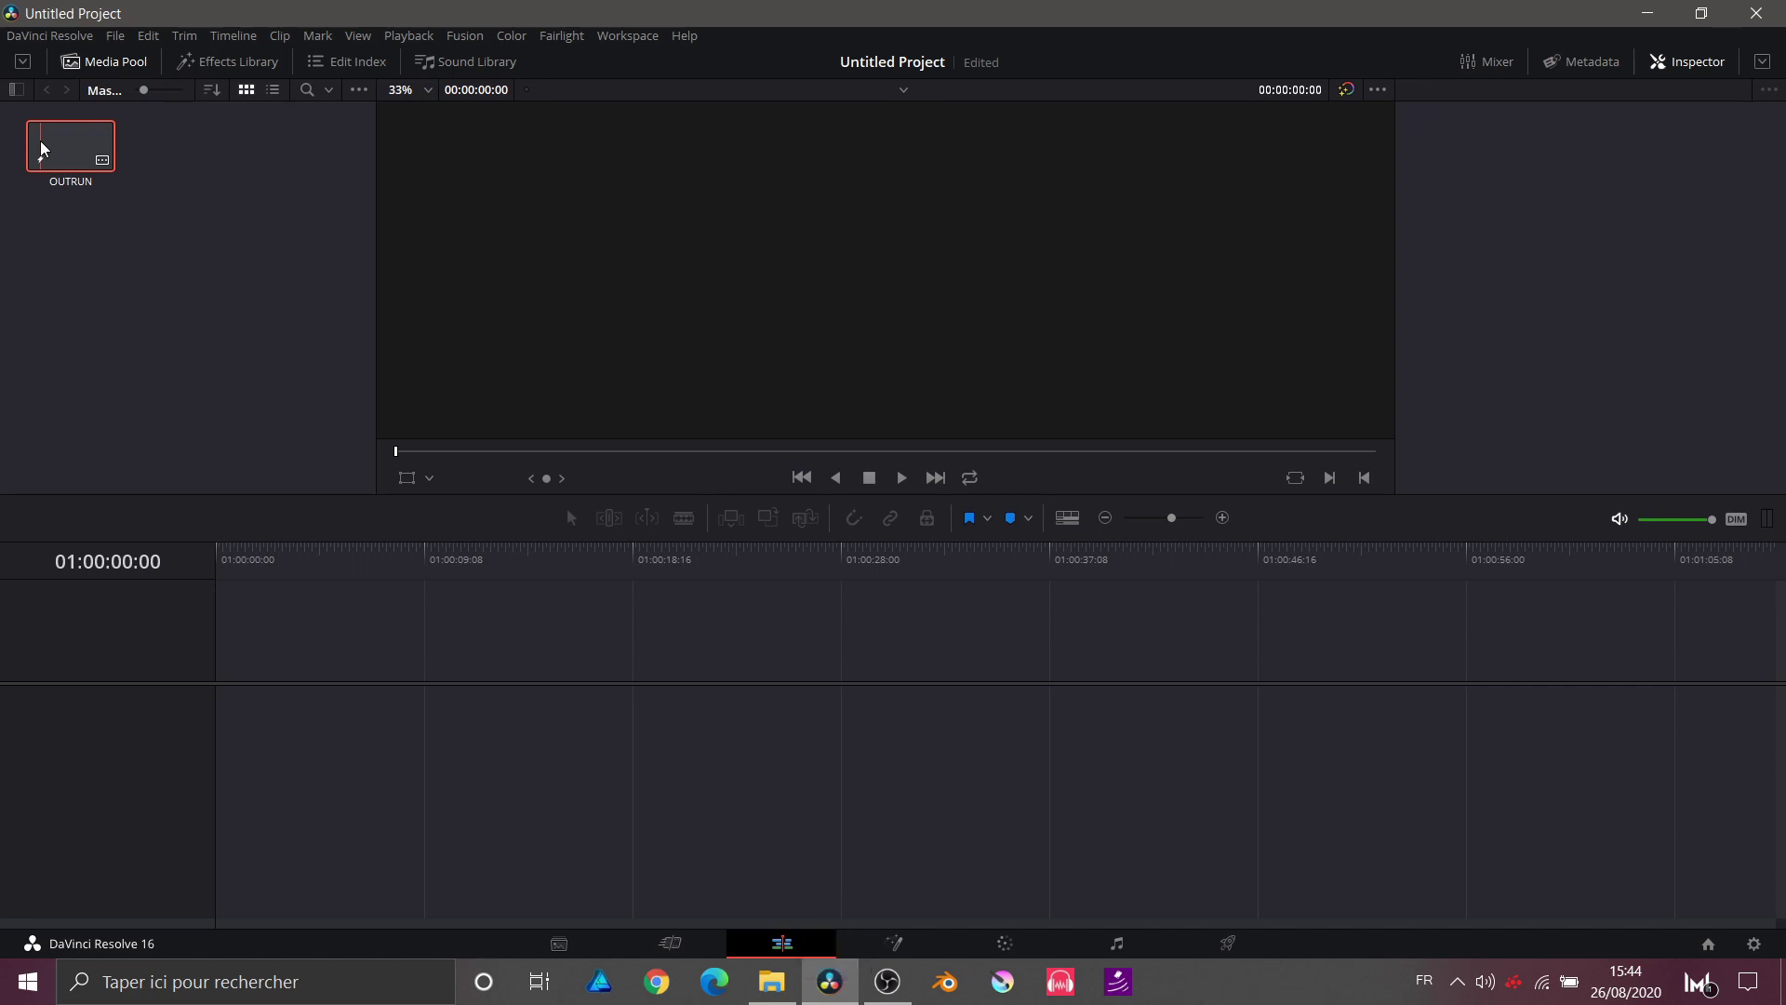
key(shift+5)
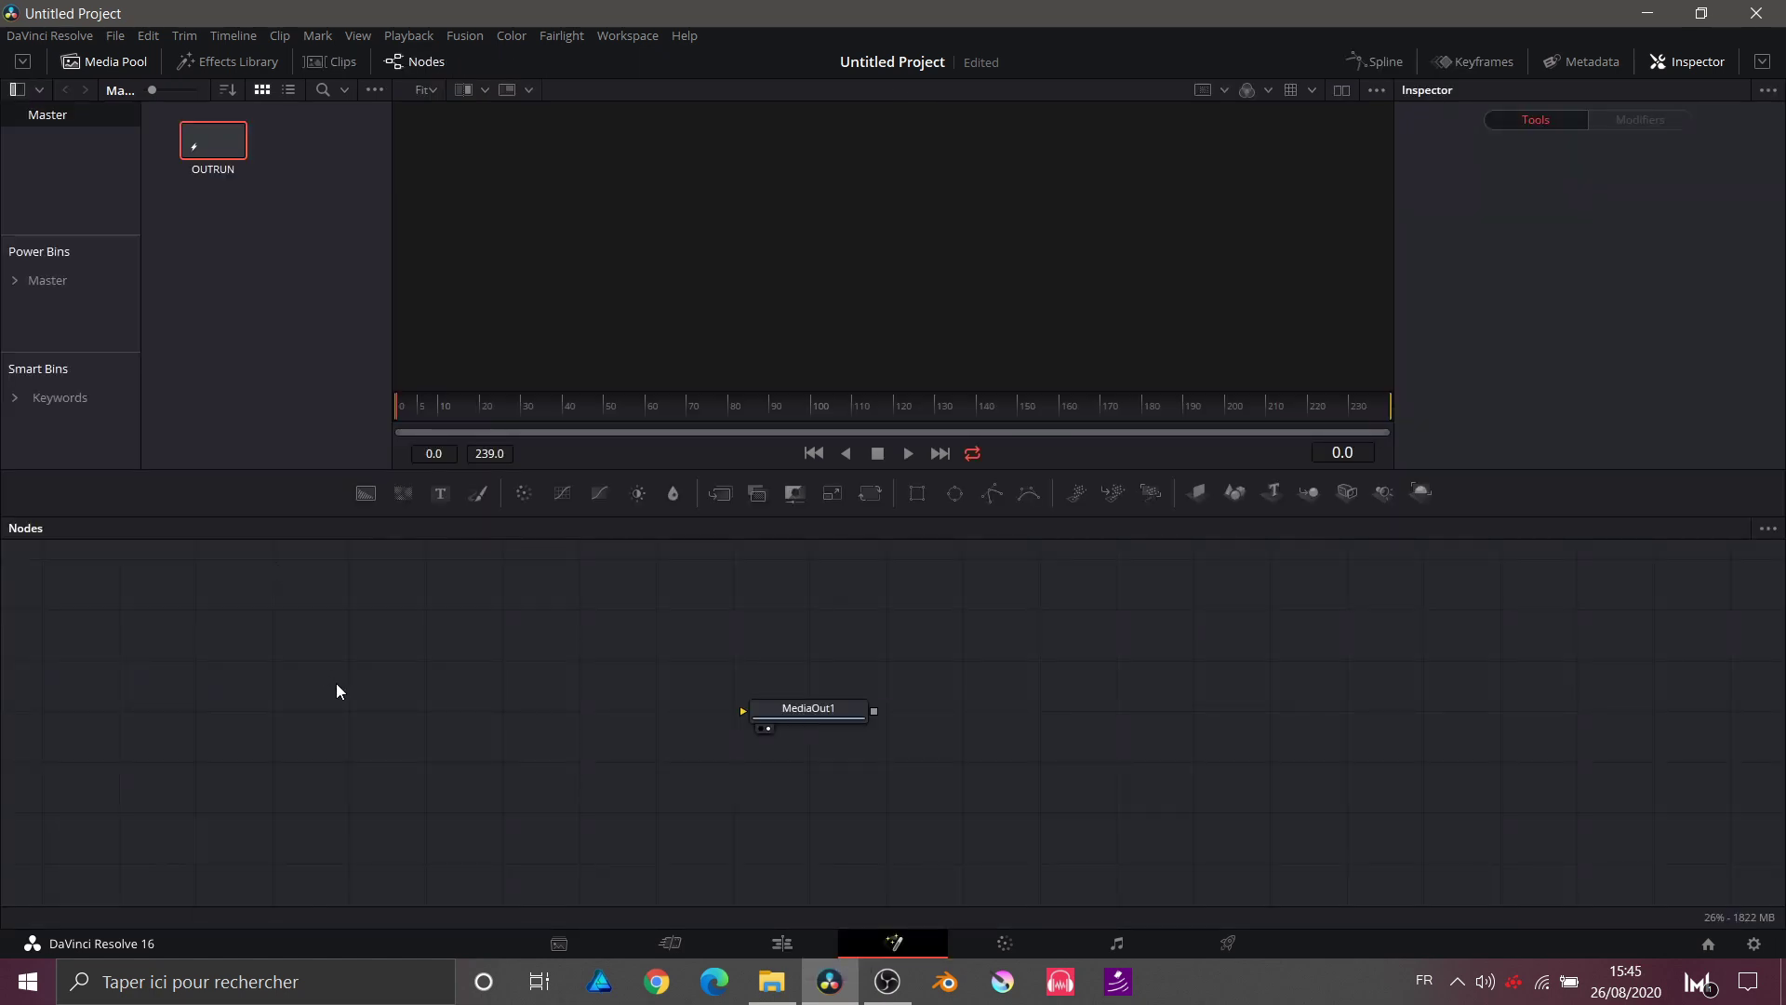
Step: Add a Background node at the far left of the node graph, well before MediaOut1, and show it in the viewer
scroll(337, 691, left, 10)
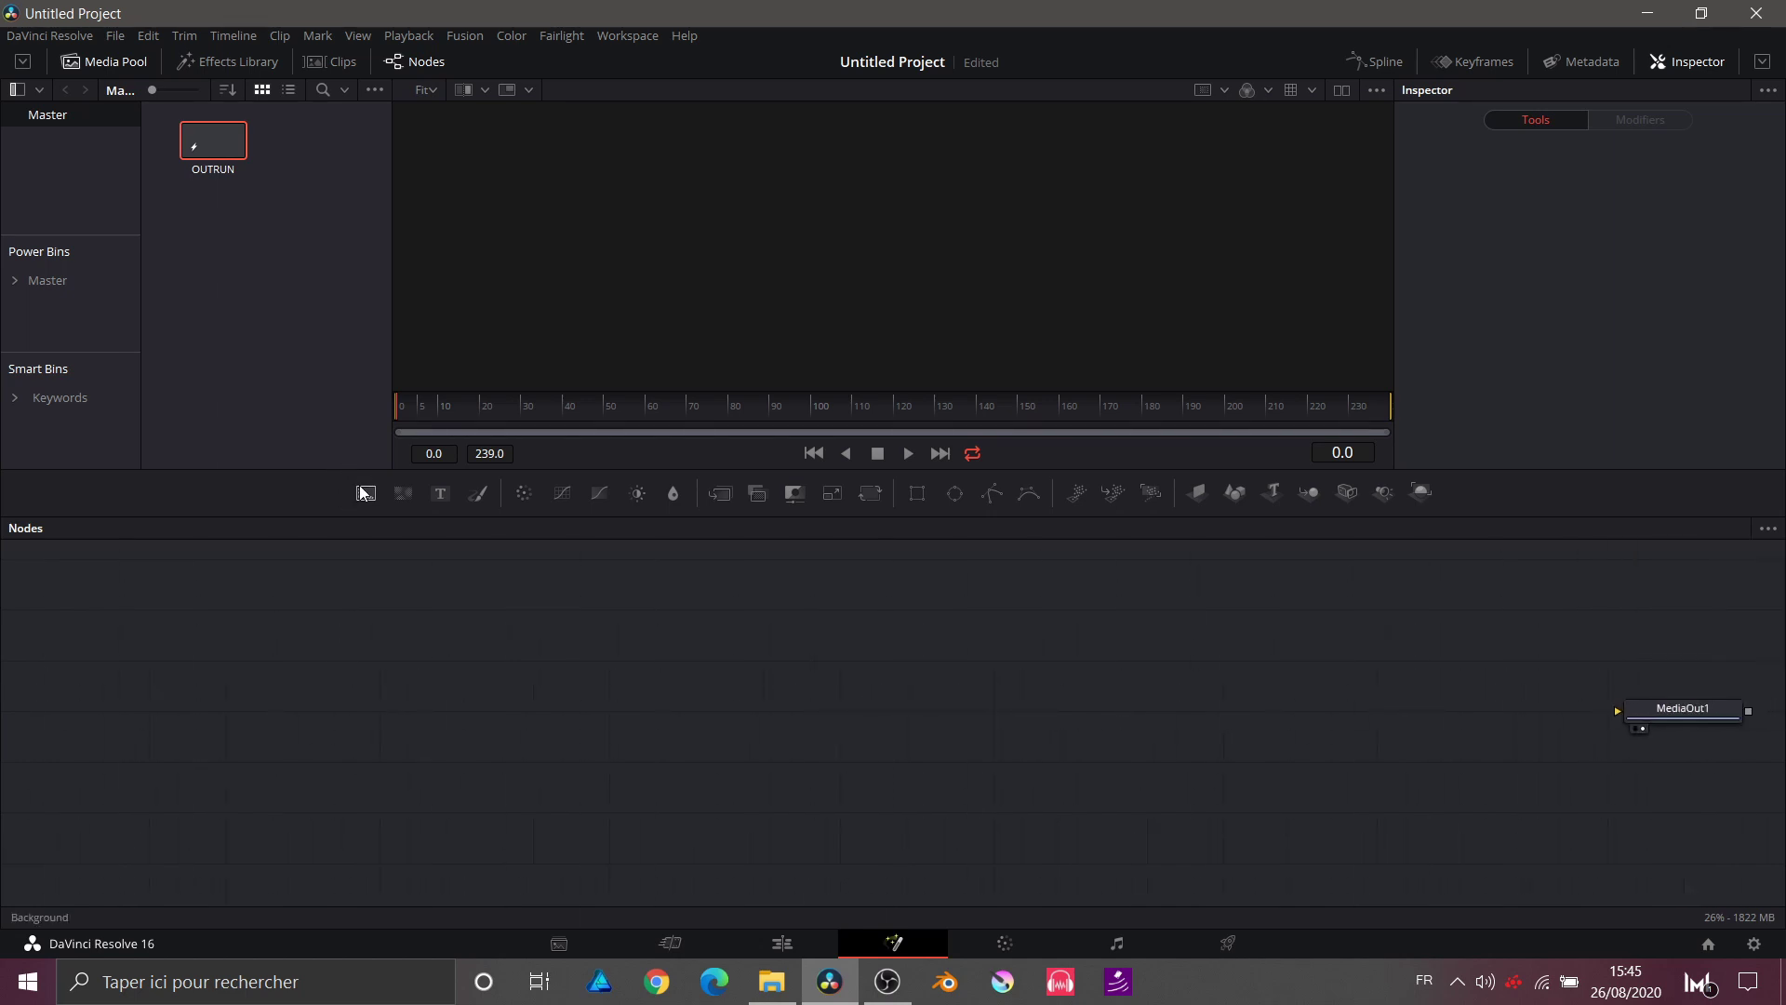
right_click(349, 703)
mouse_move(411, 463)
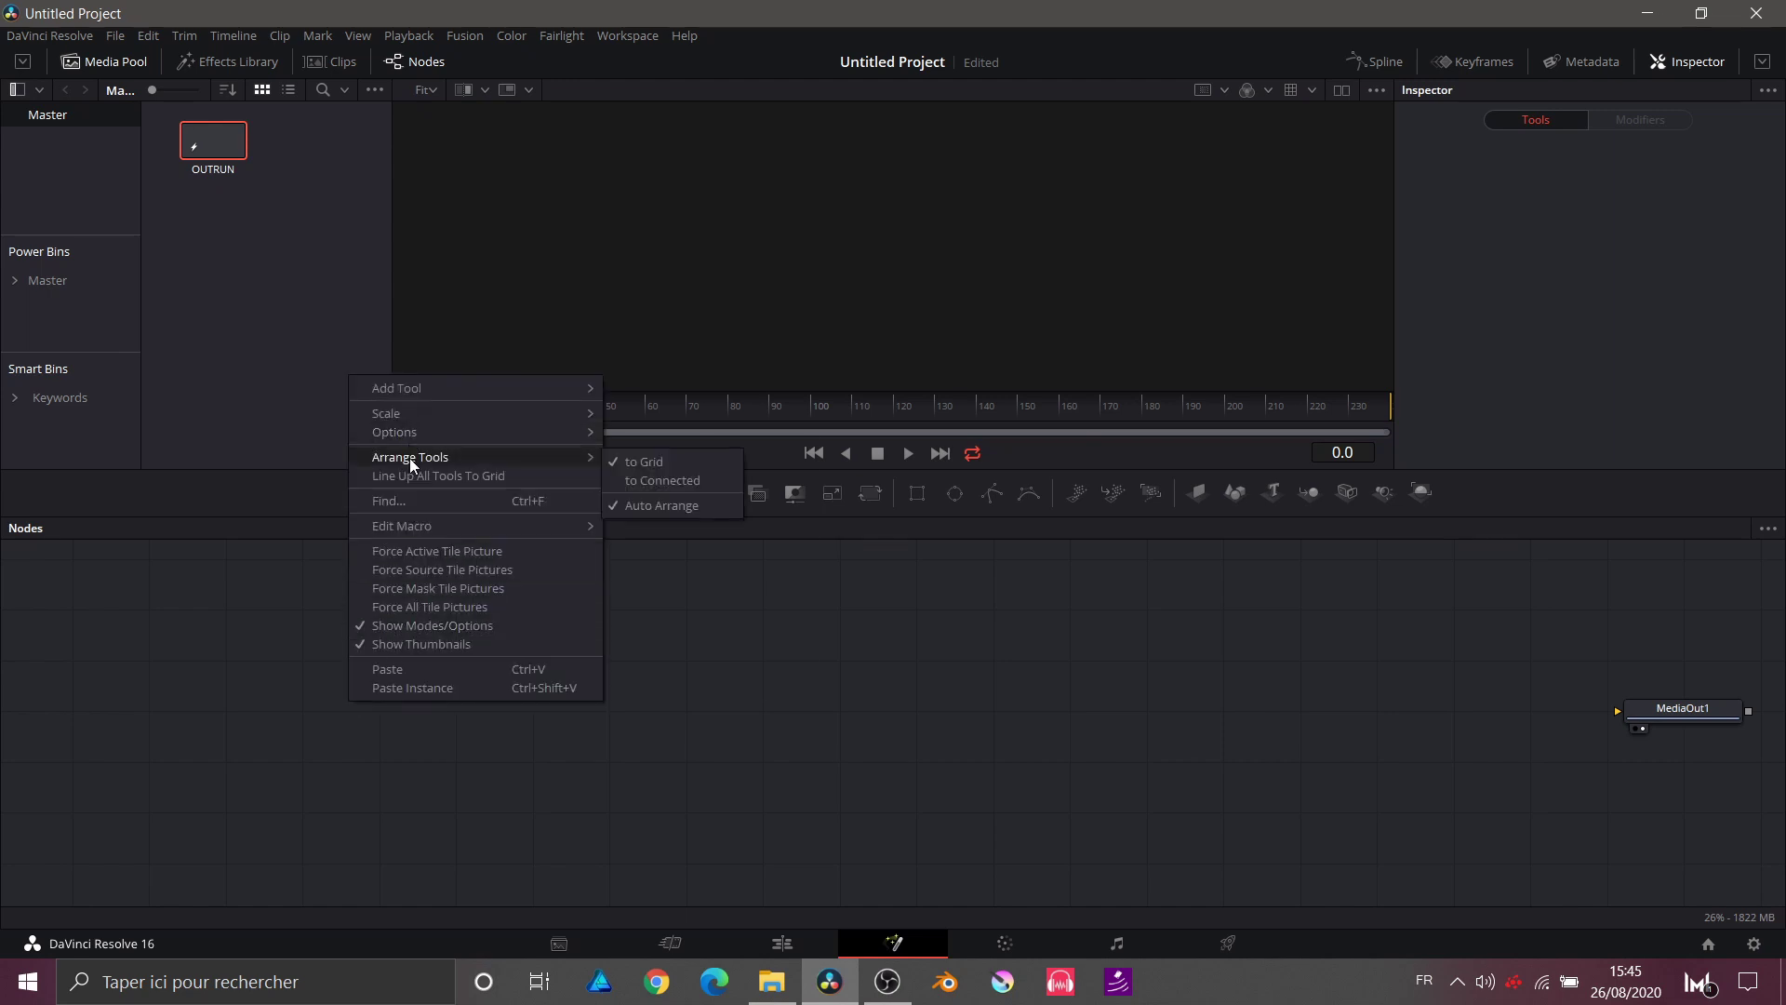
click(784, 652)
drag(382, 489, 576, 359)
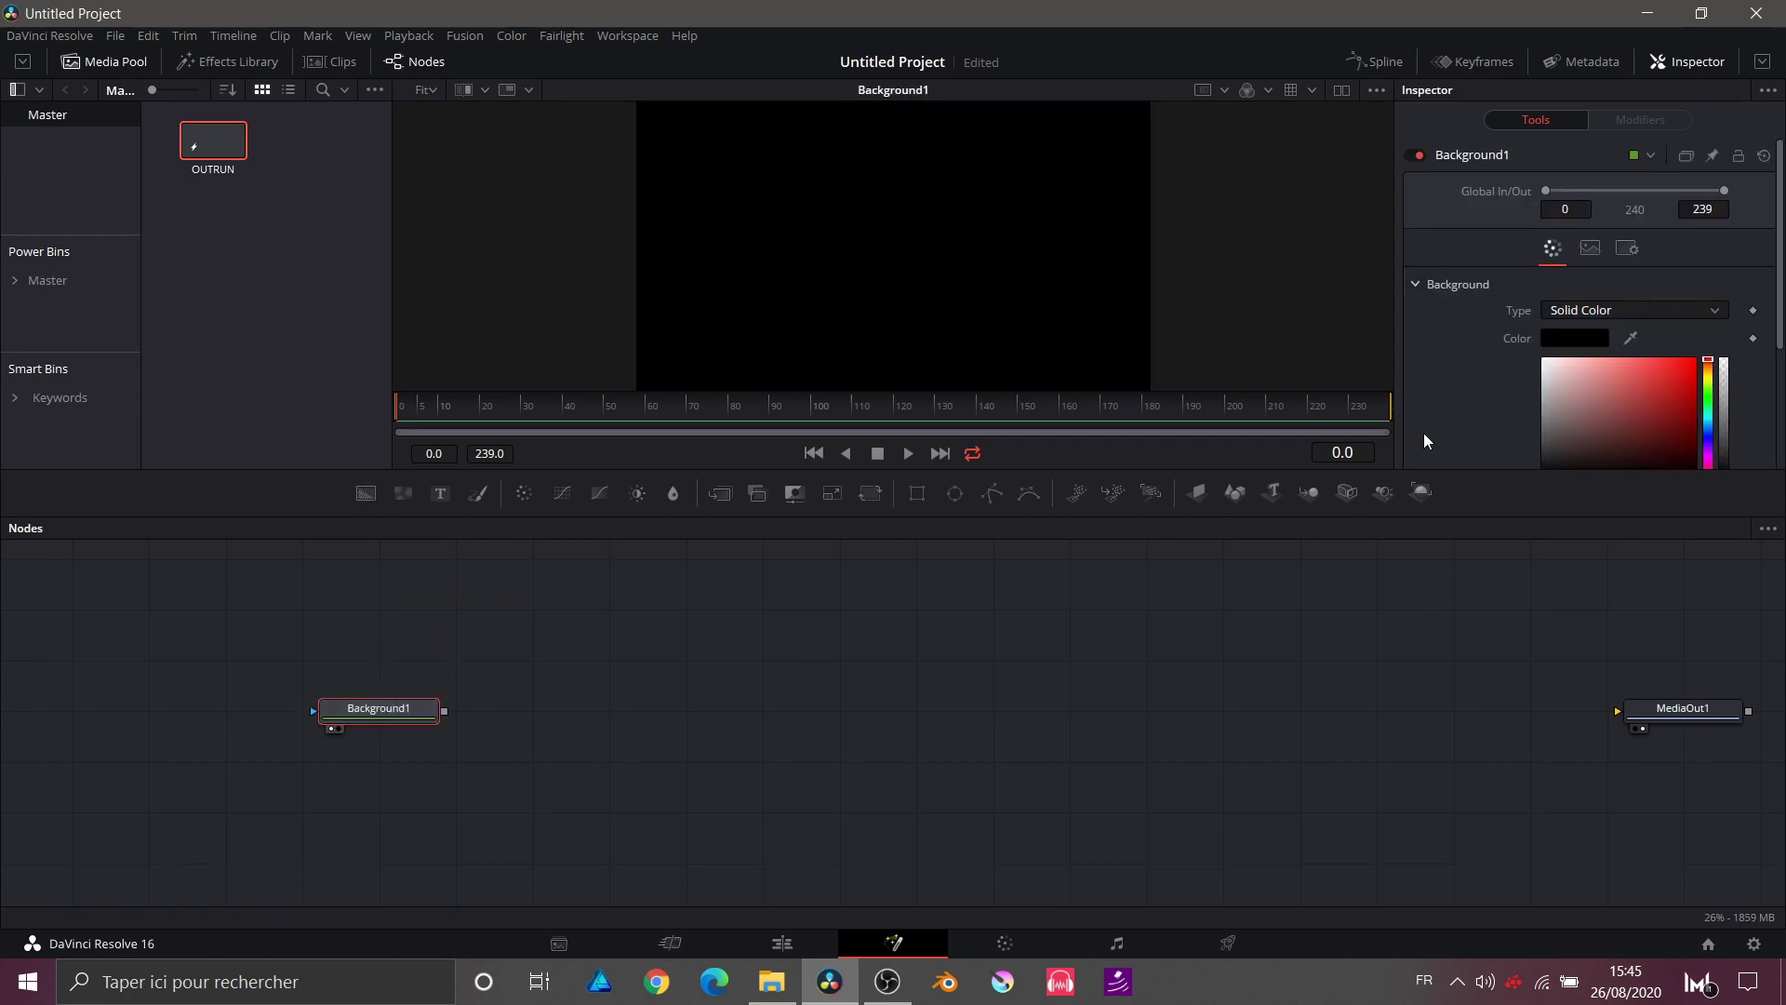
Step: Make the background a vertical gradient with a magenta top (hue 0.832, saturation 0.988) and yellow bottom (hue 0.128, saturation 0.976), both value 1.0
scroll(1474, 389, down, 1)
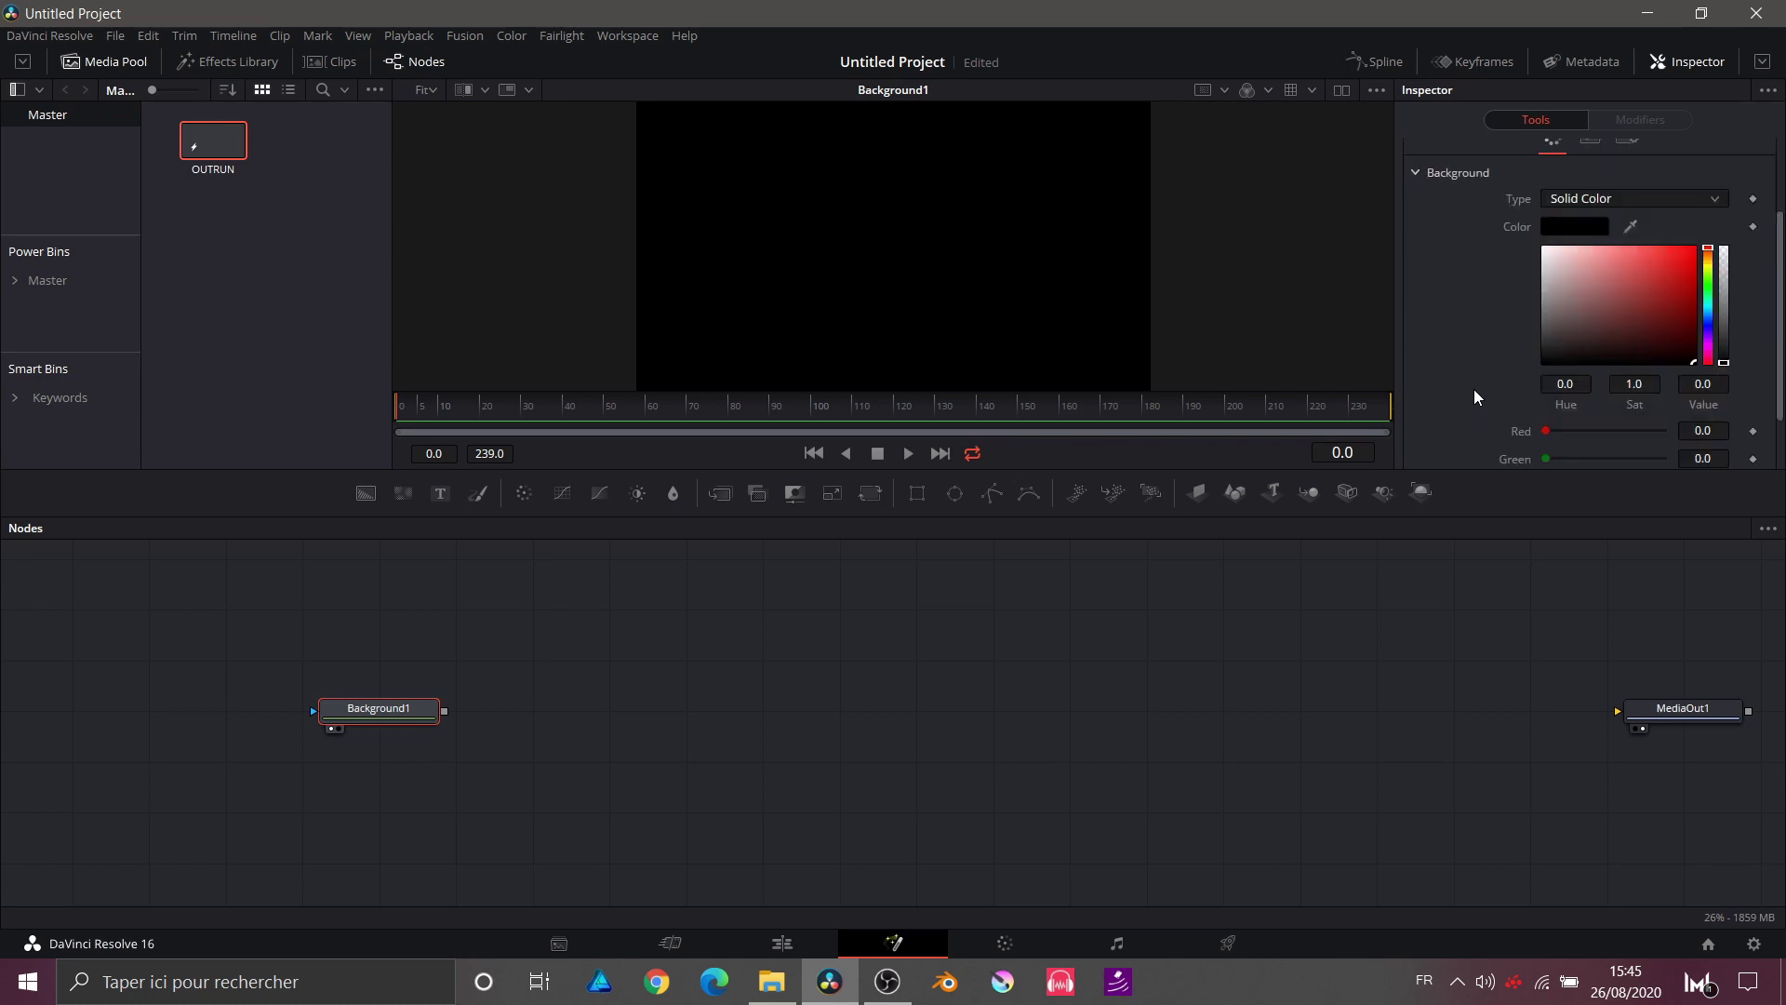
click(1640, 202)
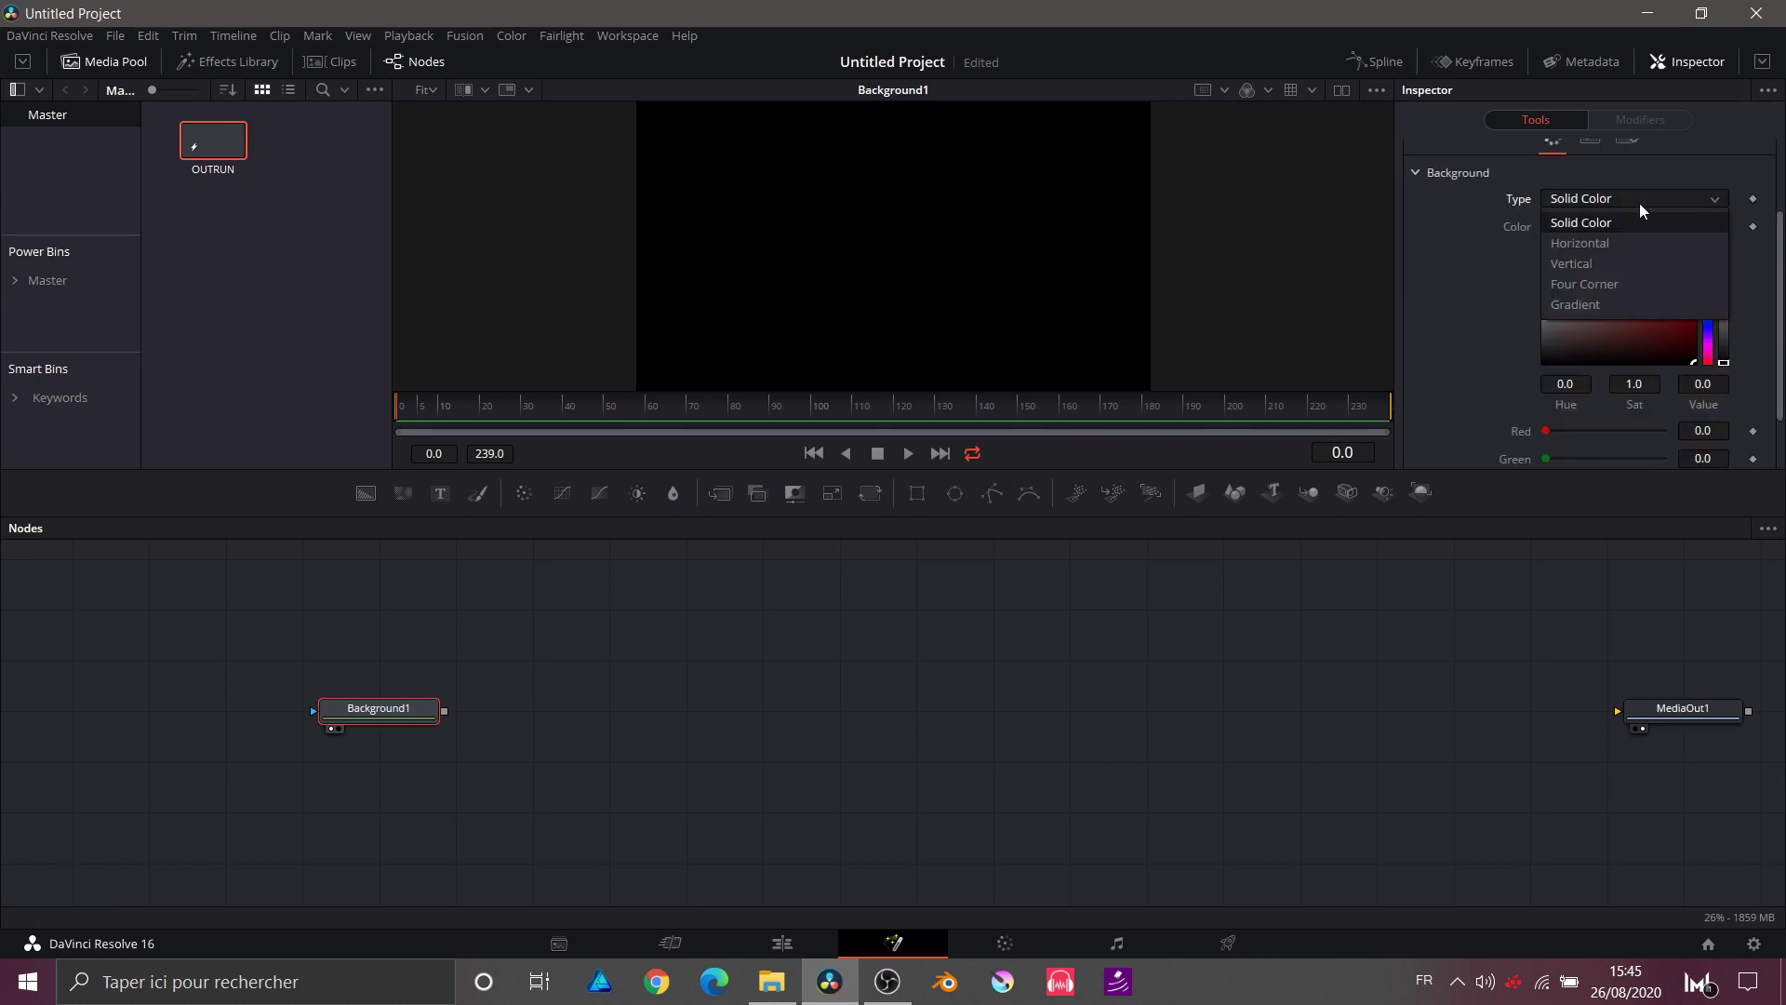
click(1601, 262)
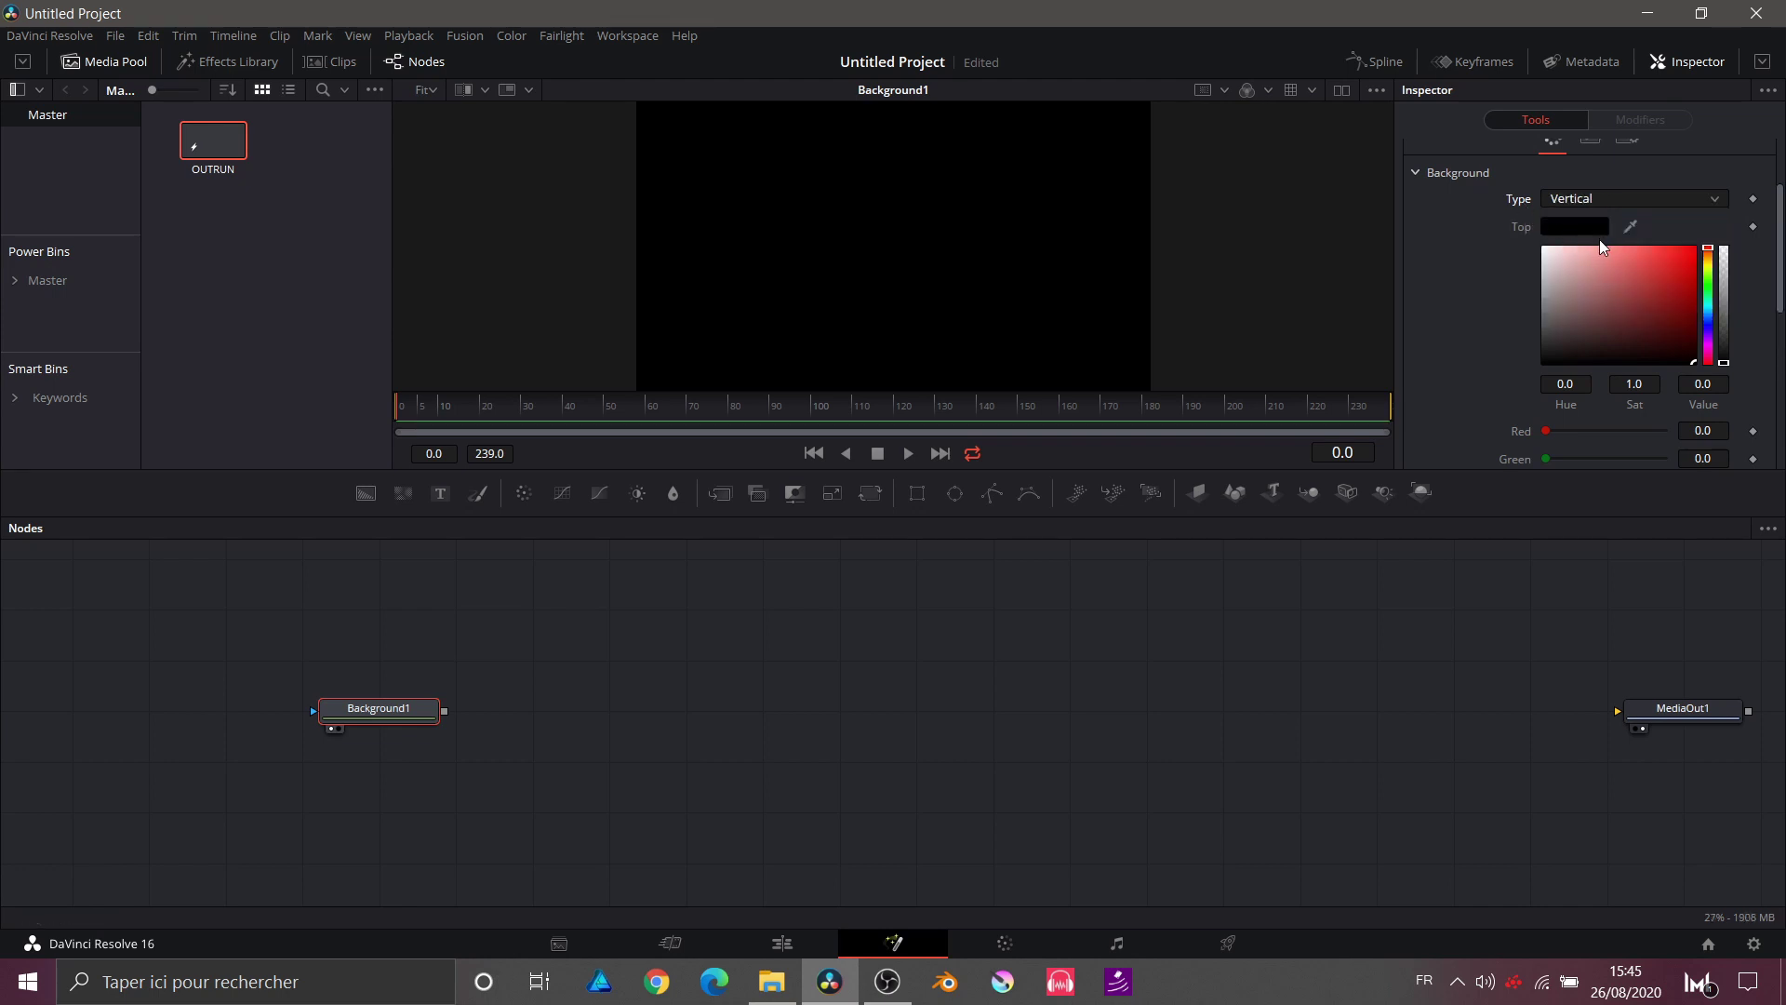
drag(1709, 334, 1709, 342)
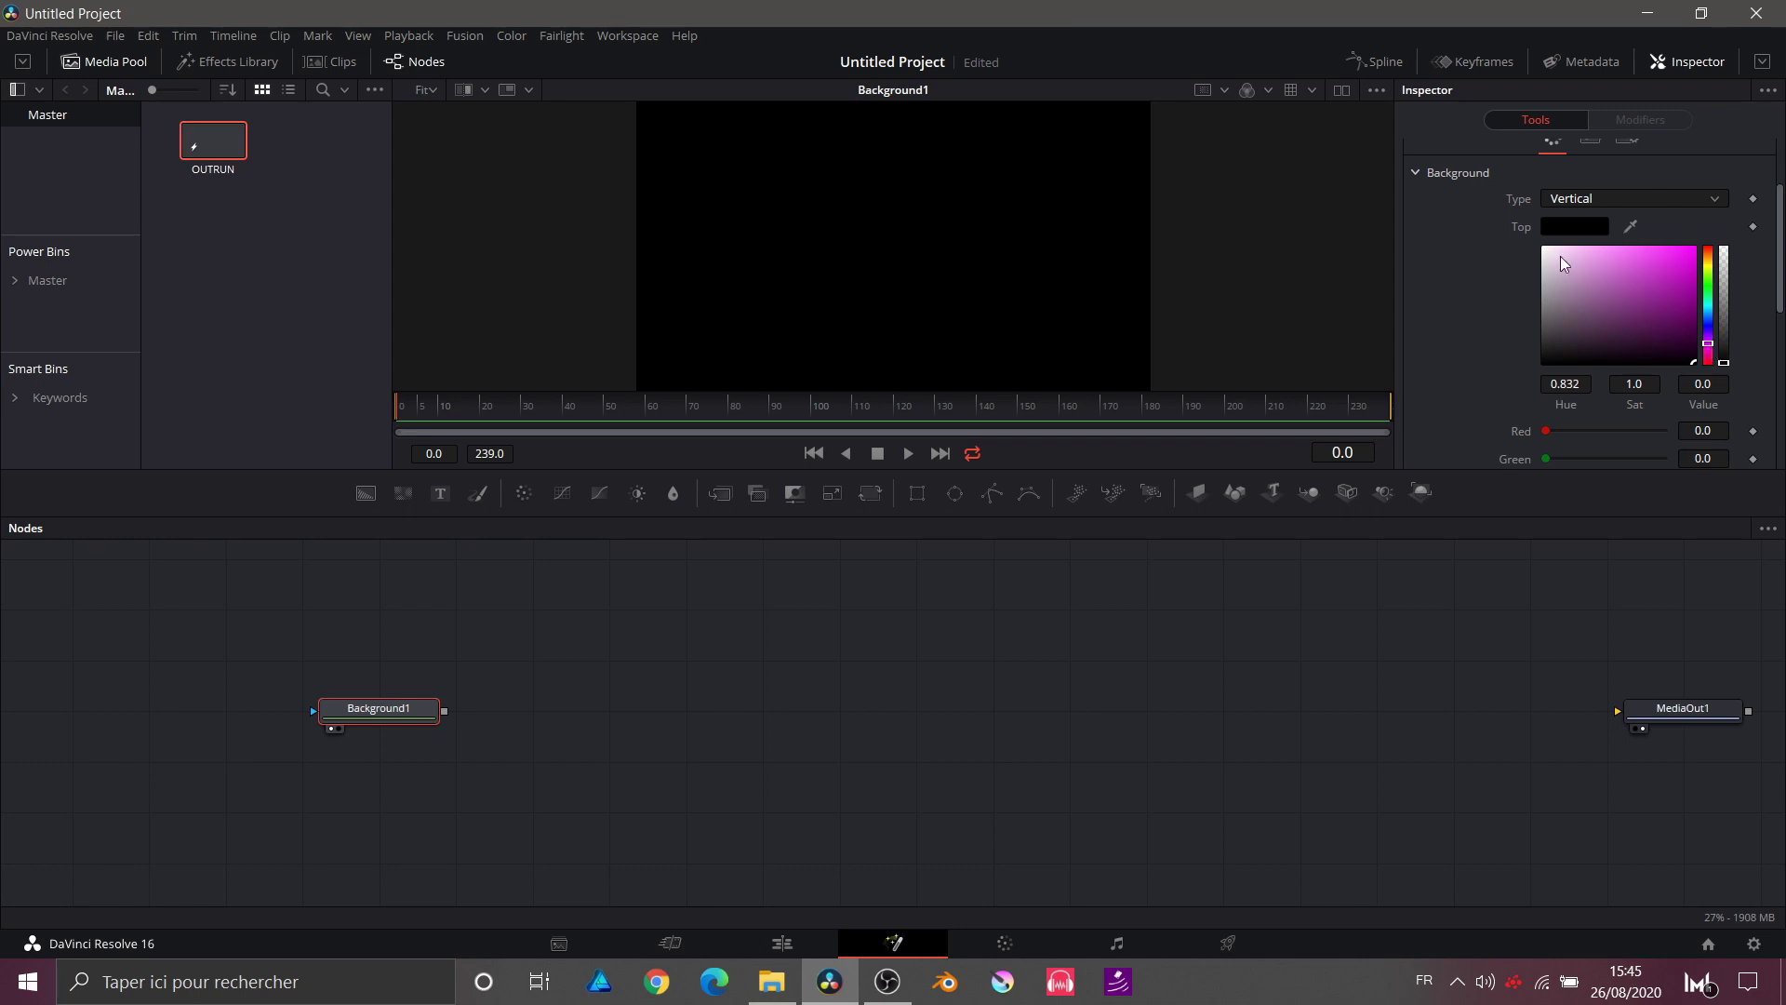
drag(1631, 273, 1695, 251)
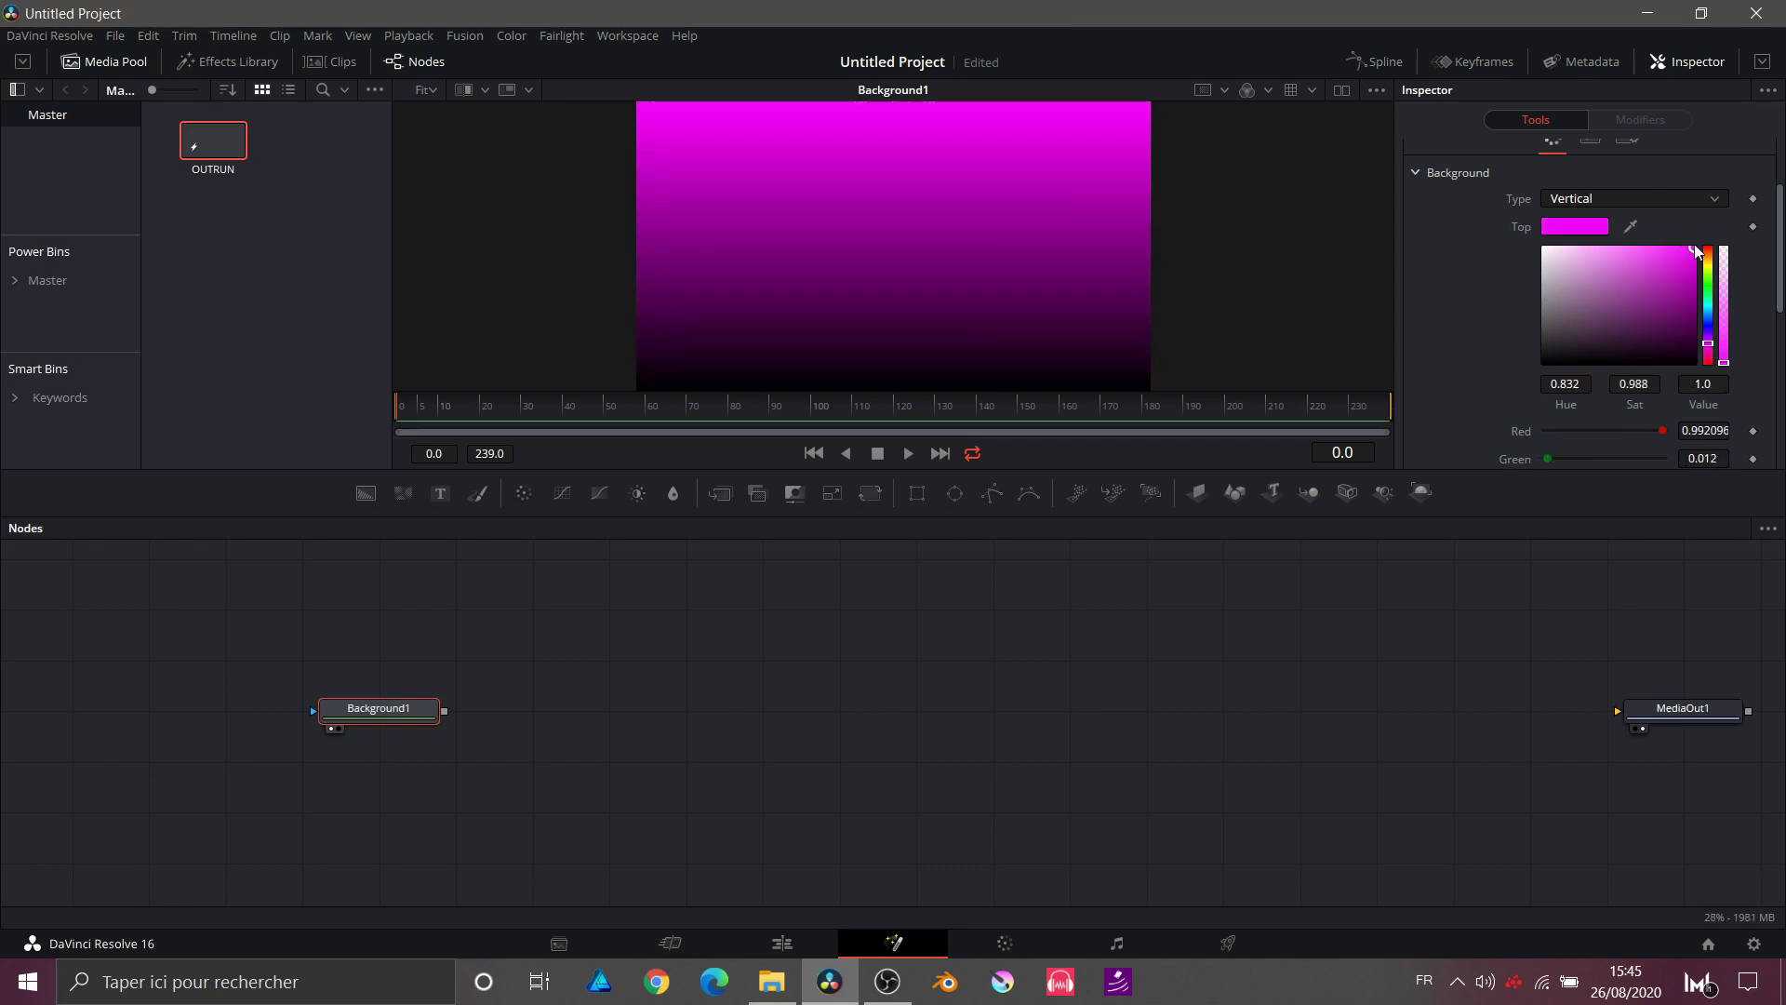
scroll(1695, 250, down, 5)
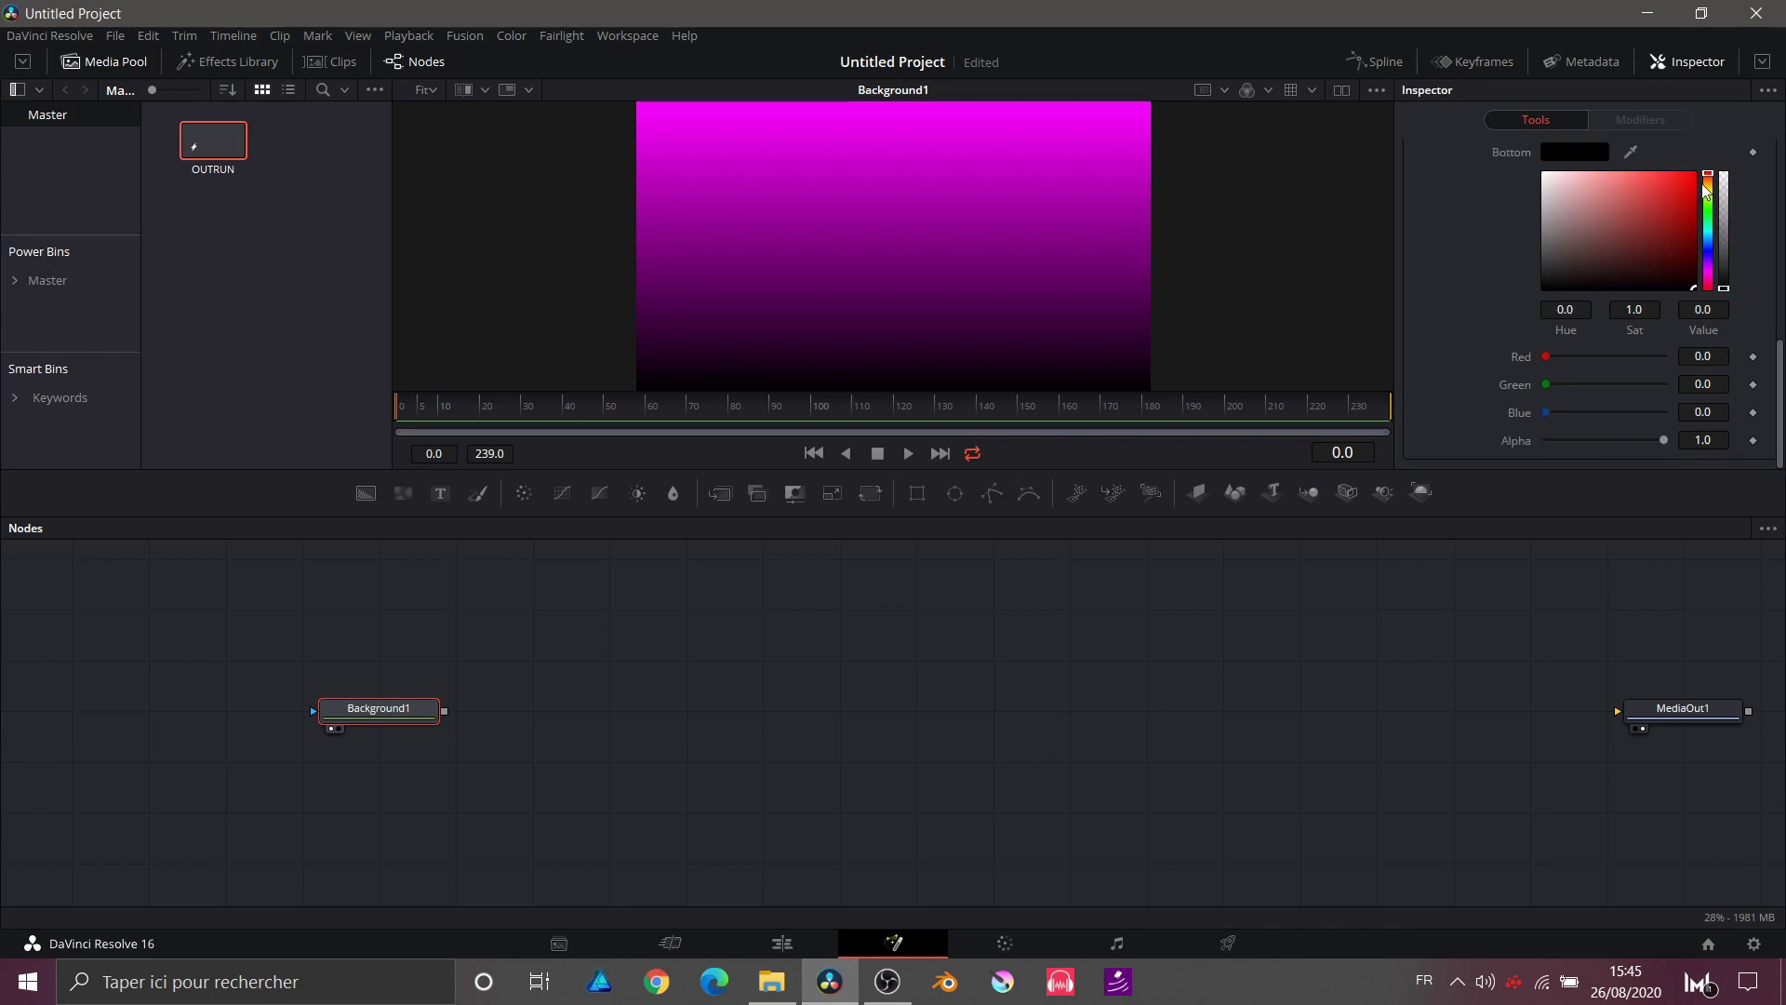
drag(1706, 191, 1693, 173)
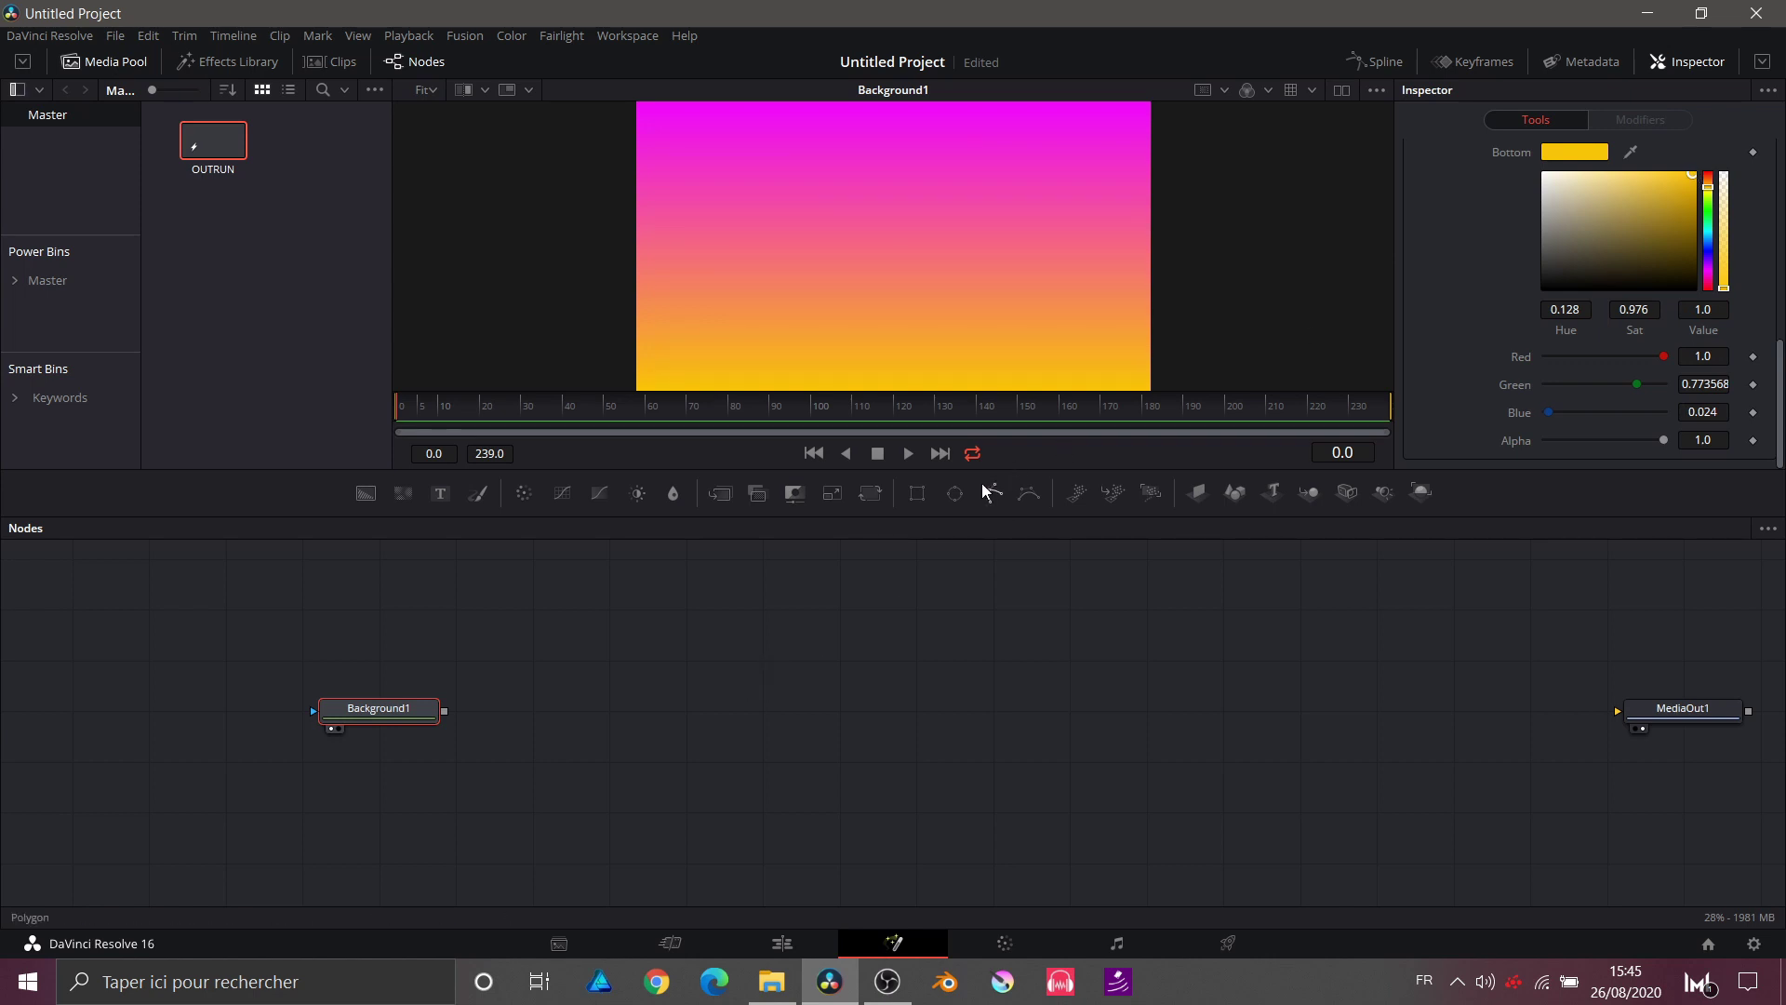
Step: Mask the background with an ellipse and add a rectangle mask reshaped into a thin band about 0.56 wide
click(957, 492)
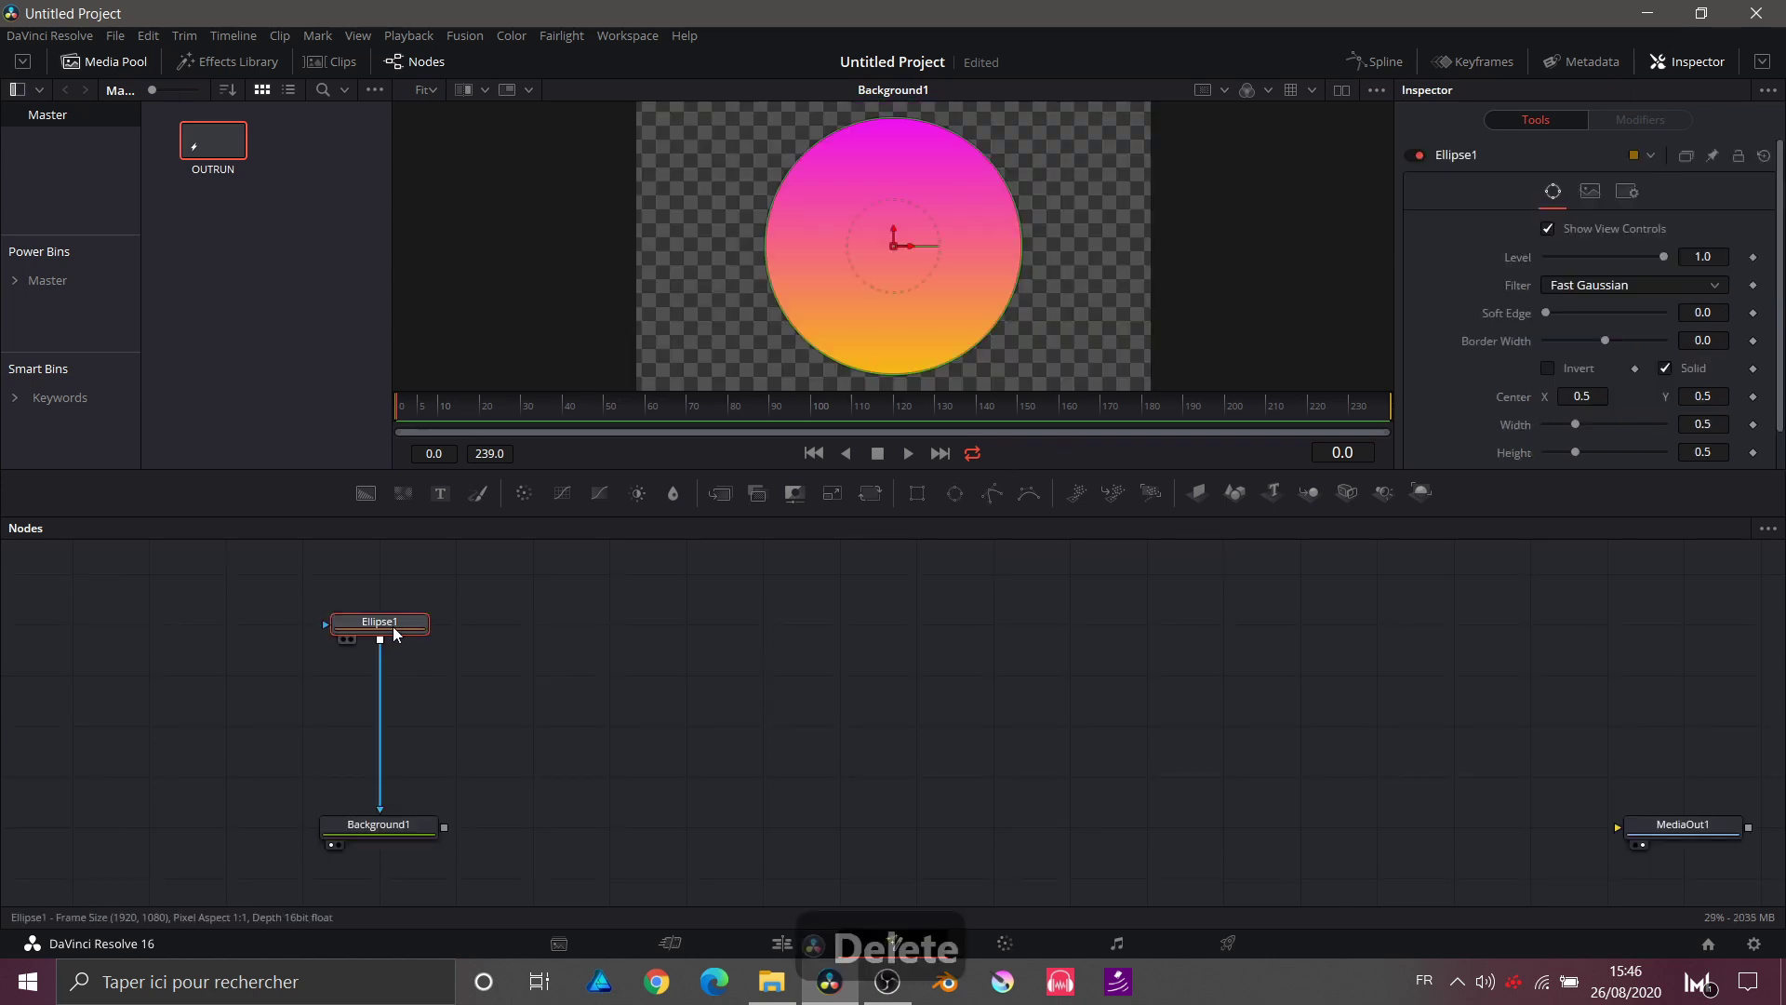
click(916, 493)
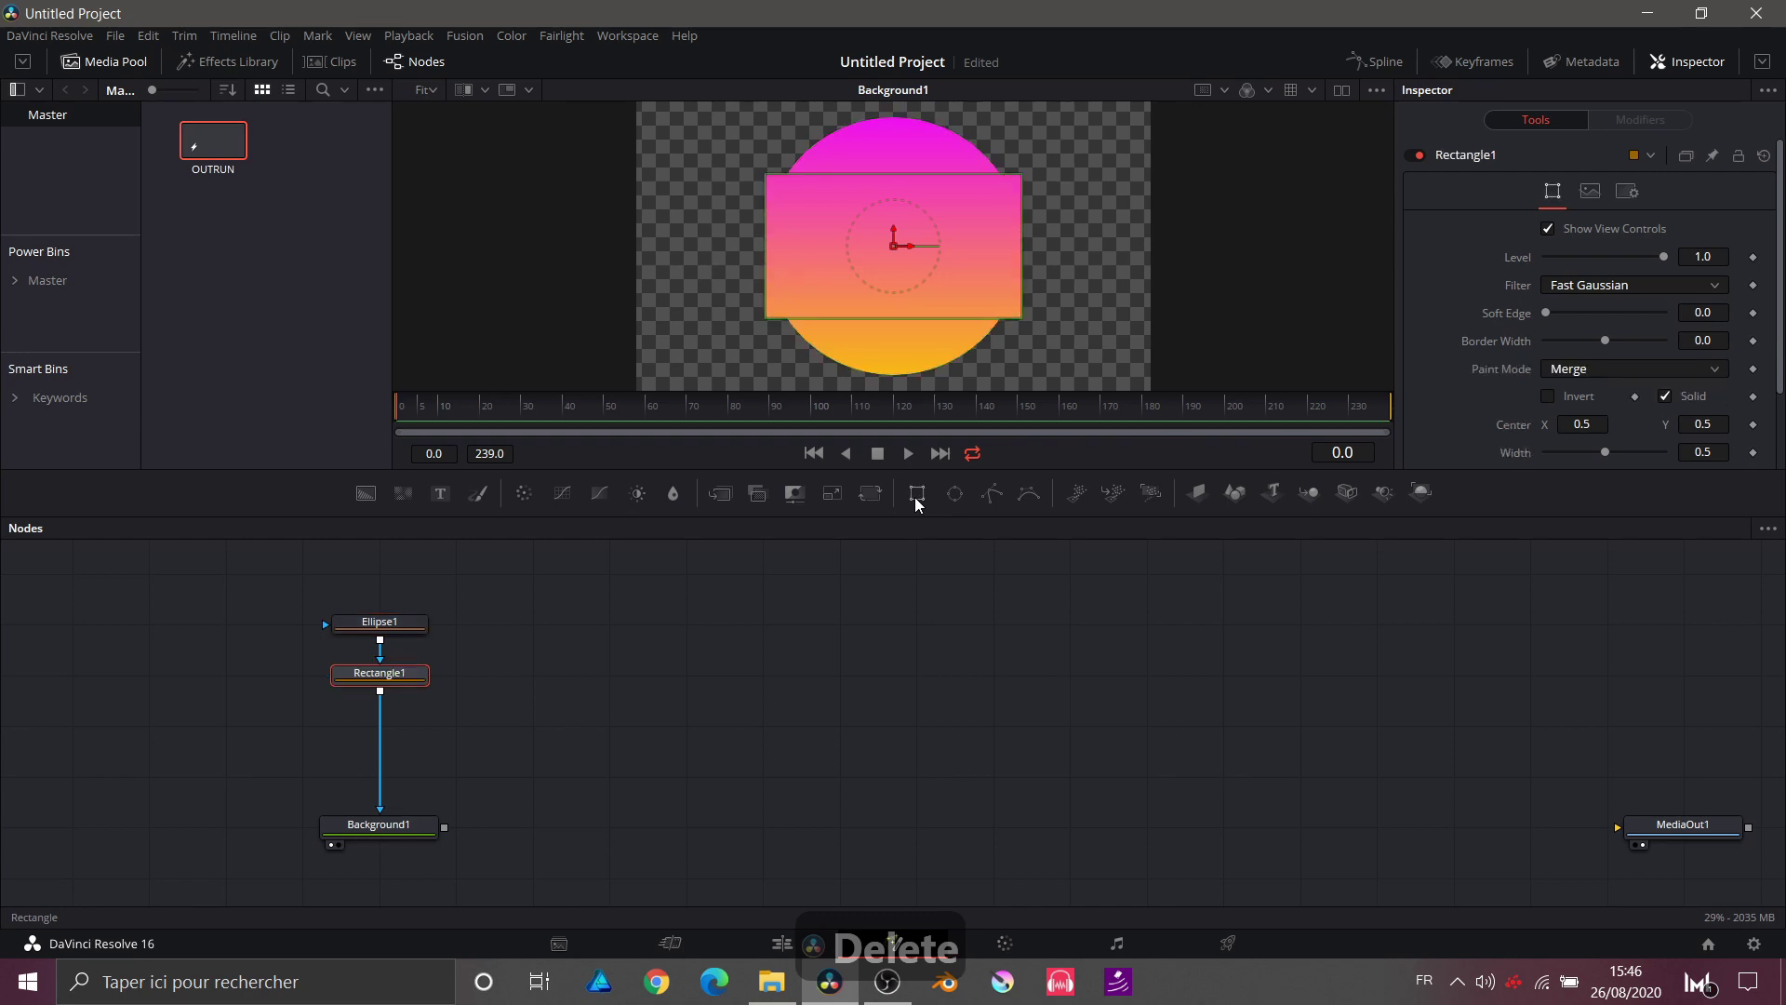
drag(934, 174, 1038, 254)
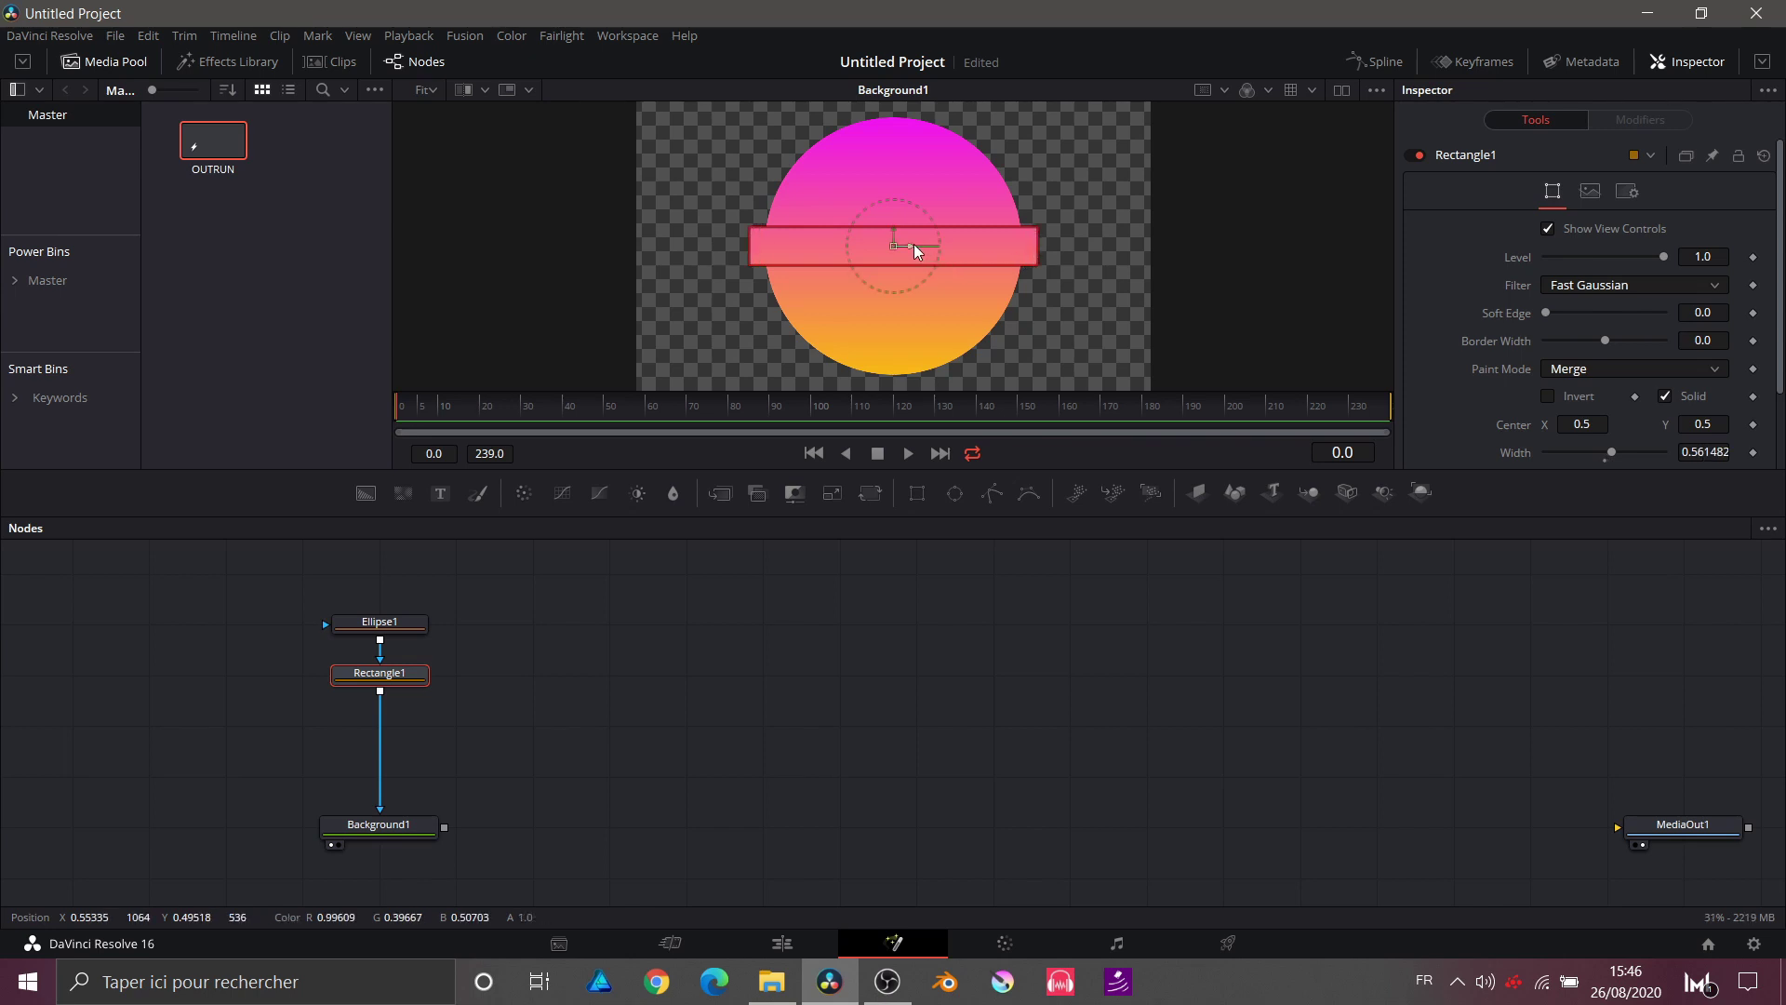
Step: Set the rectangle mask's paint mode to Subtract and shift the slimmed band down to a centre Y of about 0.436
click(1563, 368)
click(1570, 436)
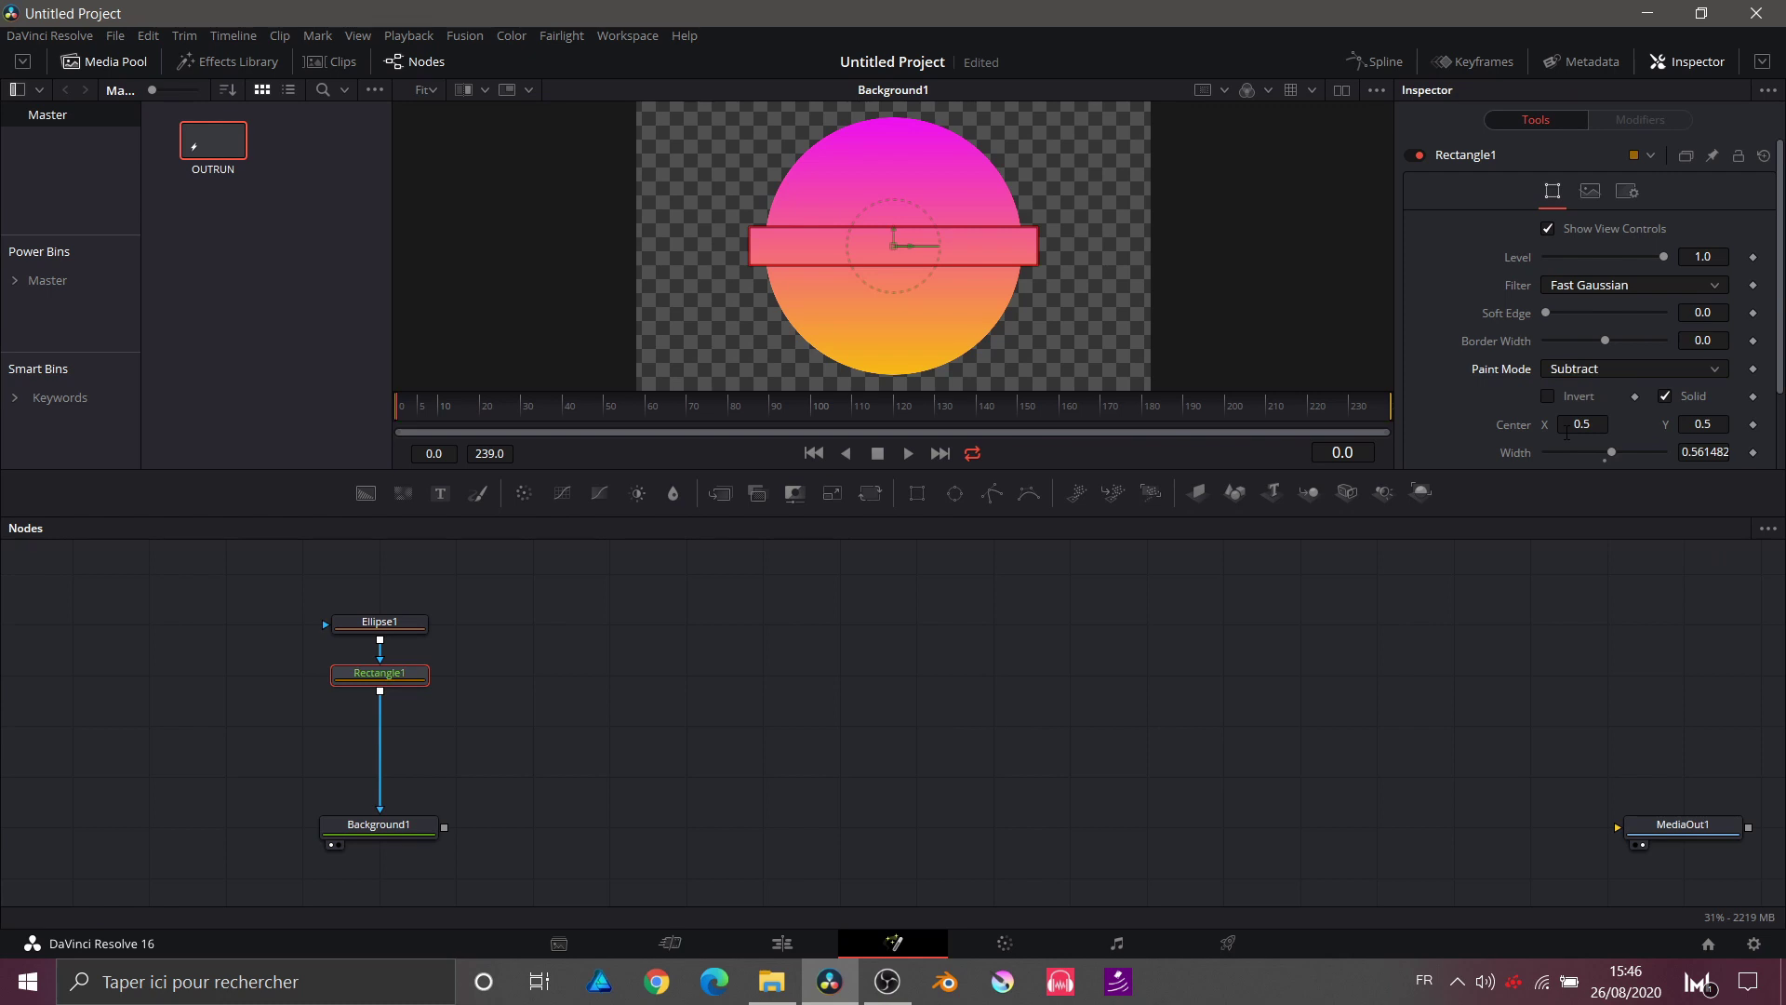
drag(895, 237, 893, 249)
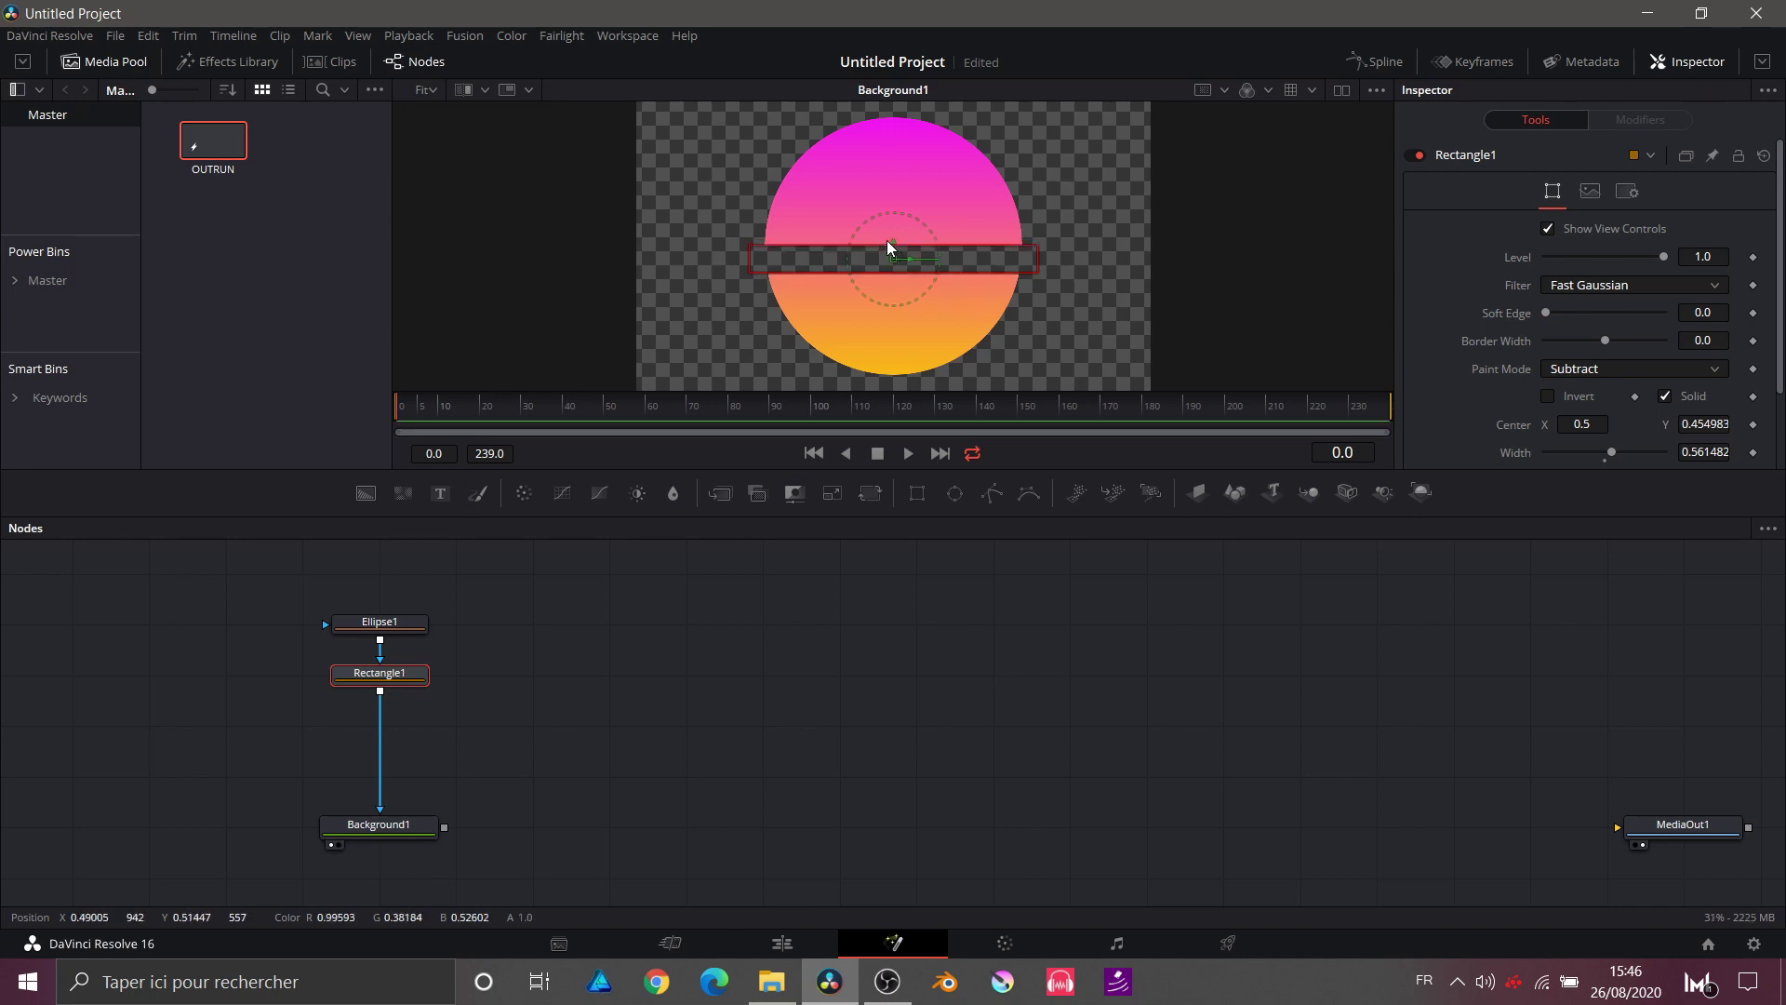
drag(891, 240, 893, 246)
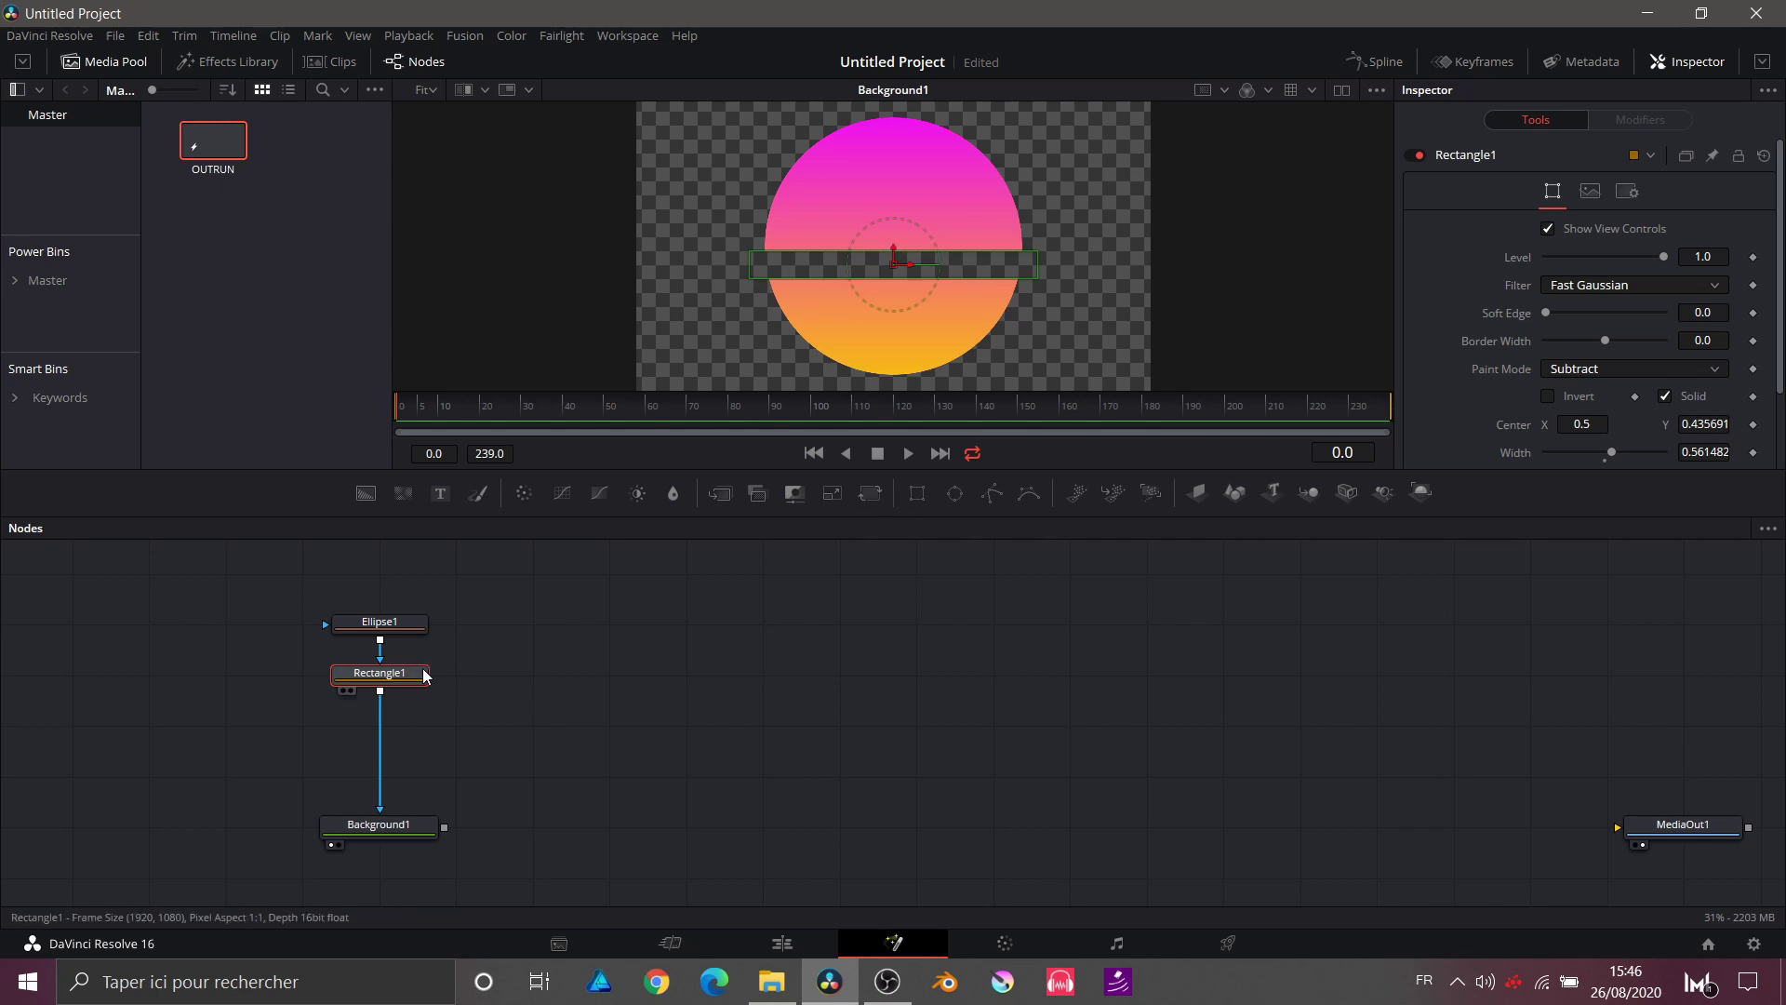
Step: Duplicate the subtracting rectangle mask twice, placing the copies lower on the sun at centre Y of about 0.27 and 0.13
key(ctrl+c)
key(ctrl+v)
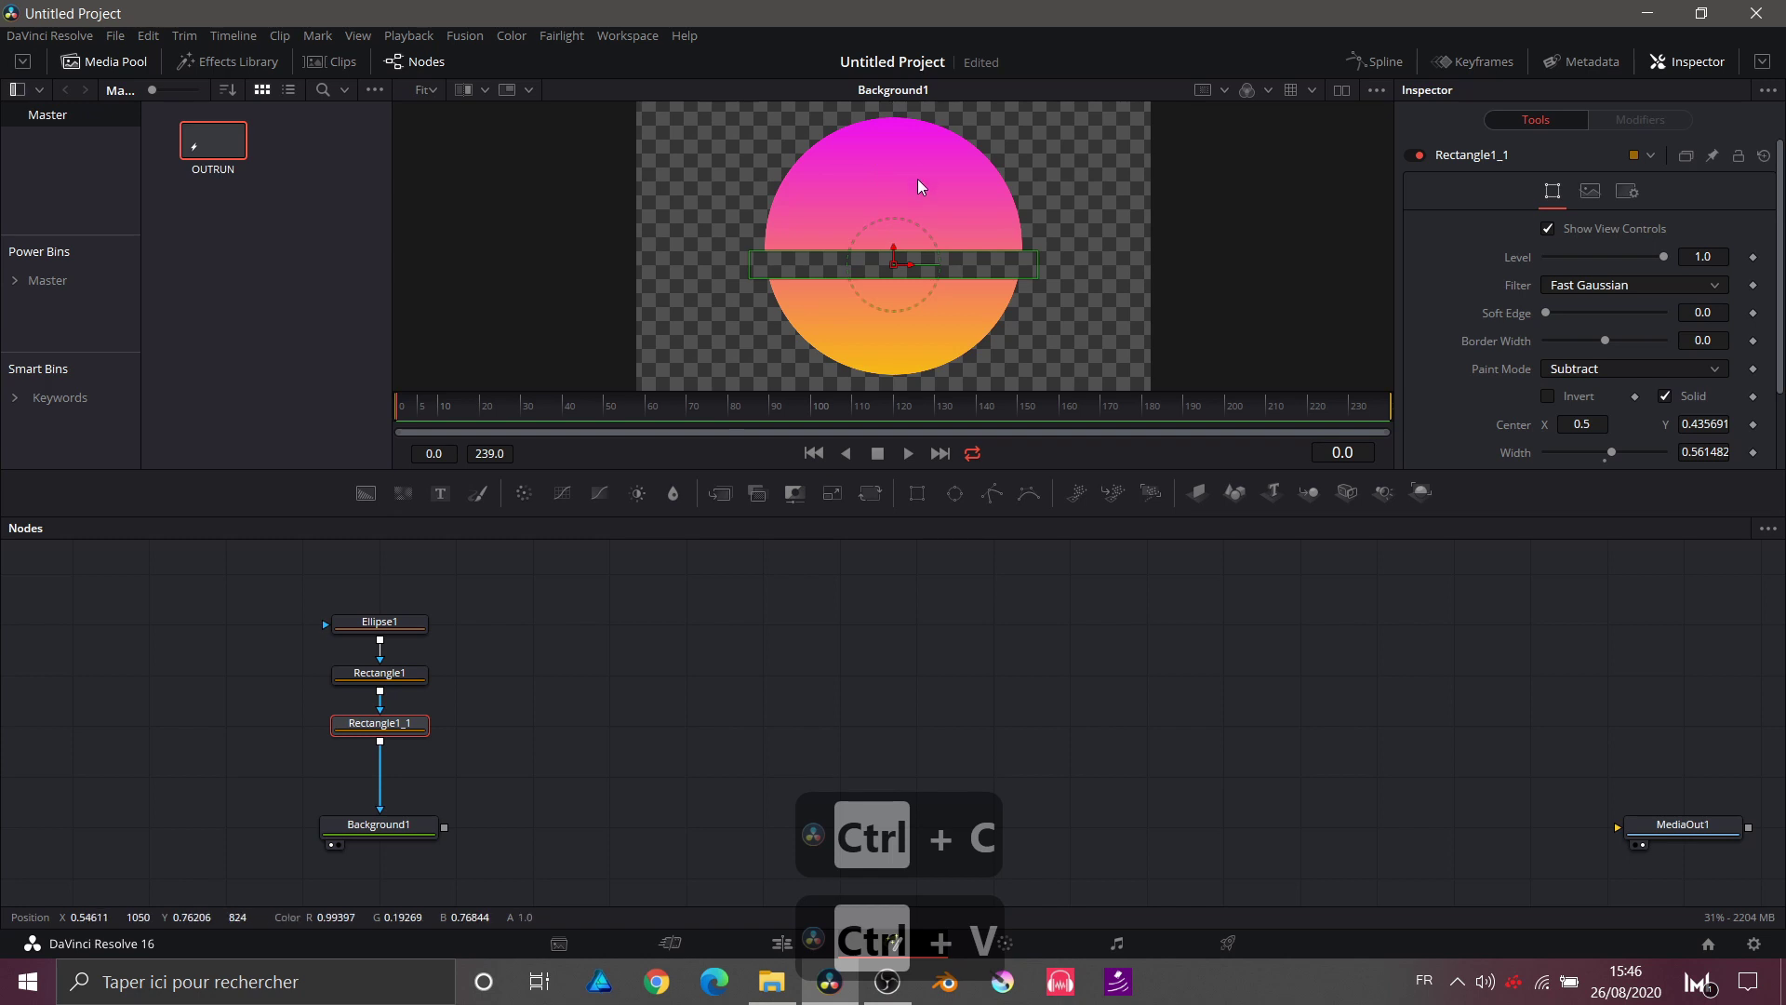
drag(895, 248, 896, 296)
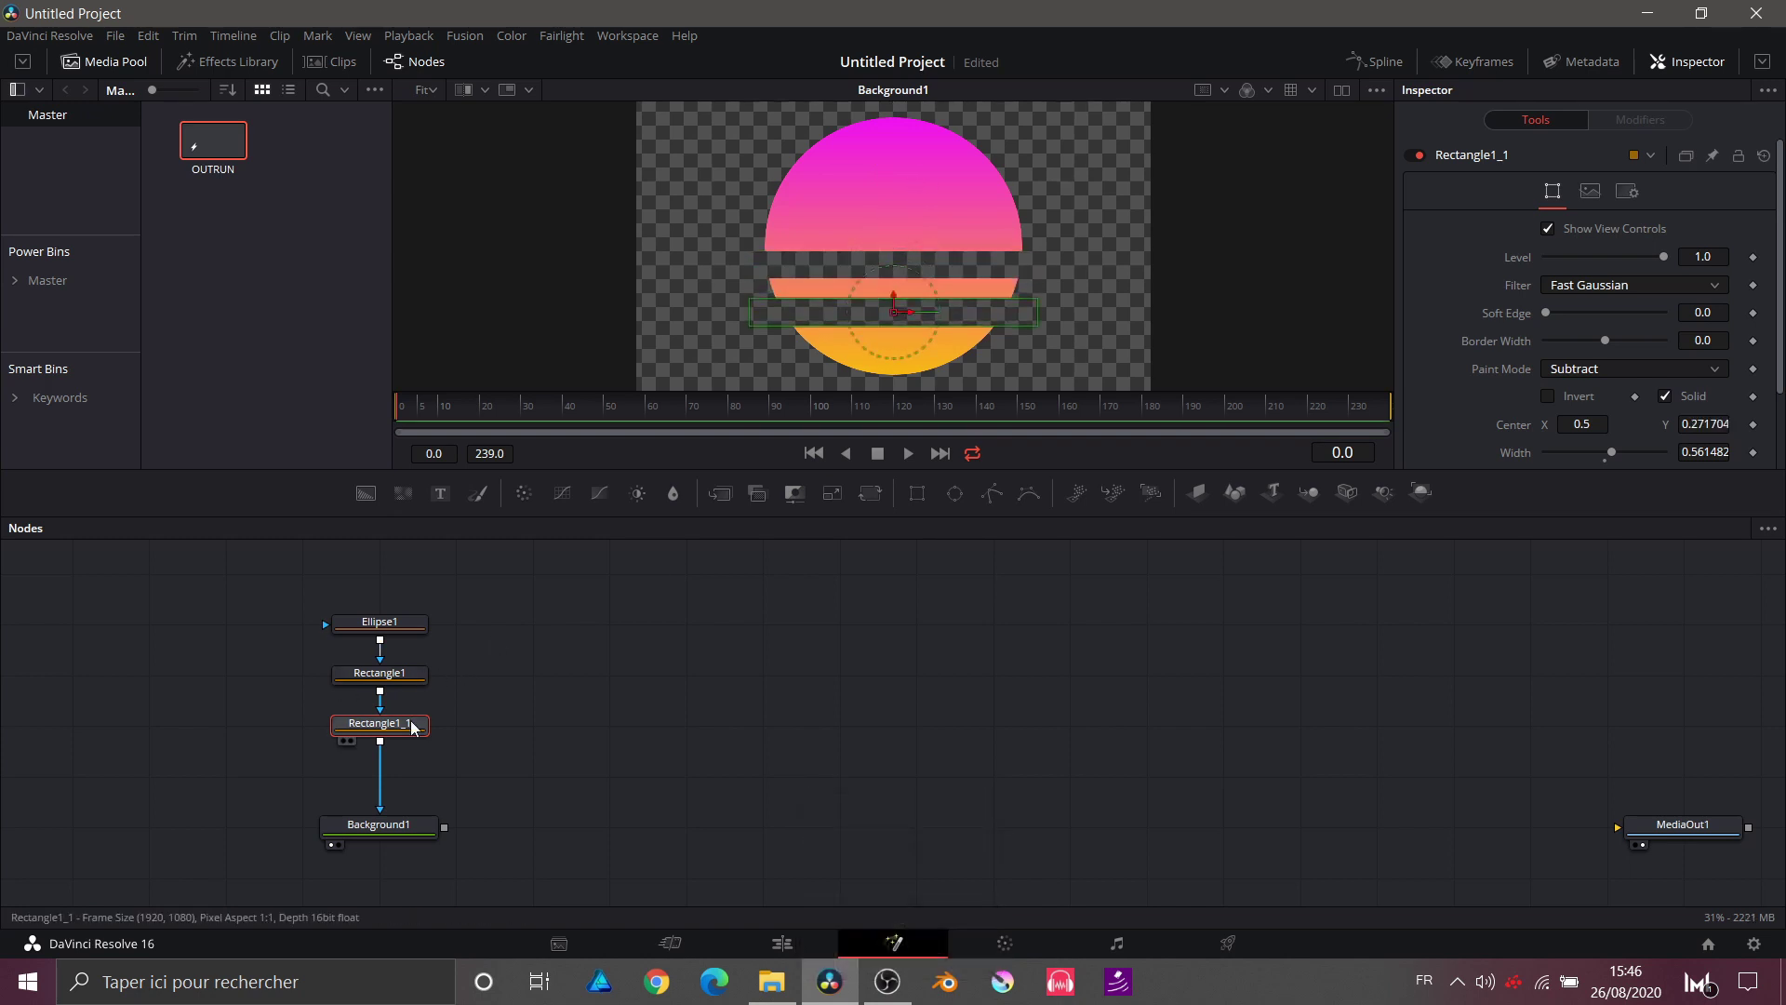
key(ctrl+c)
key(ctrl+v)
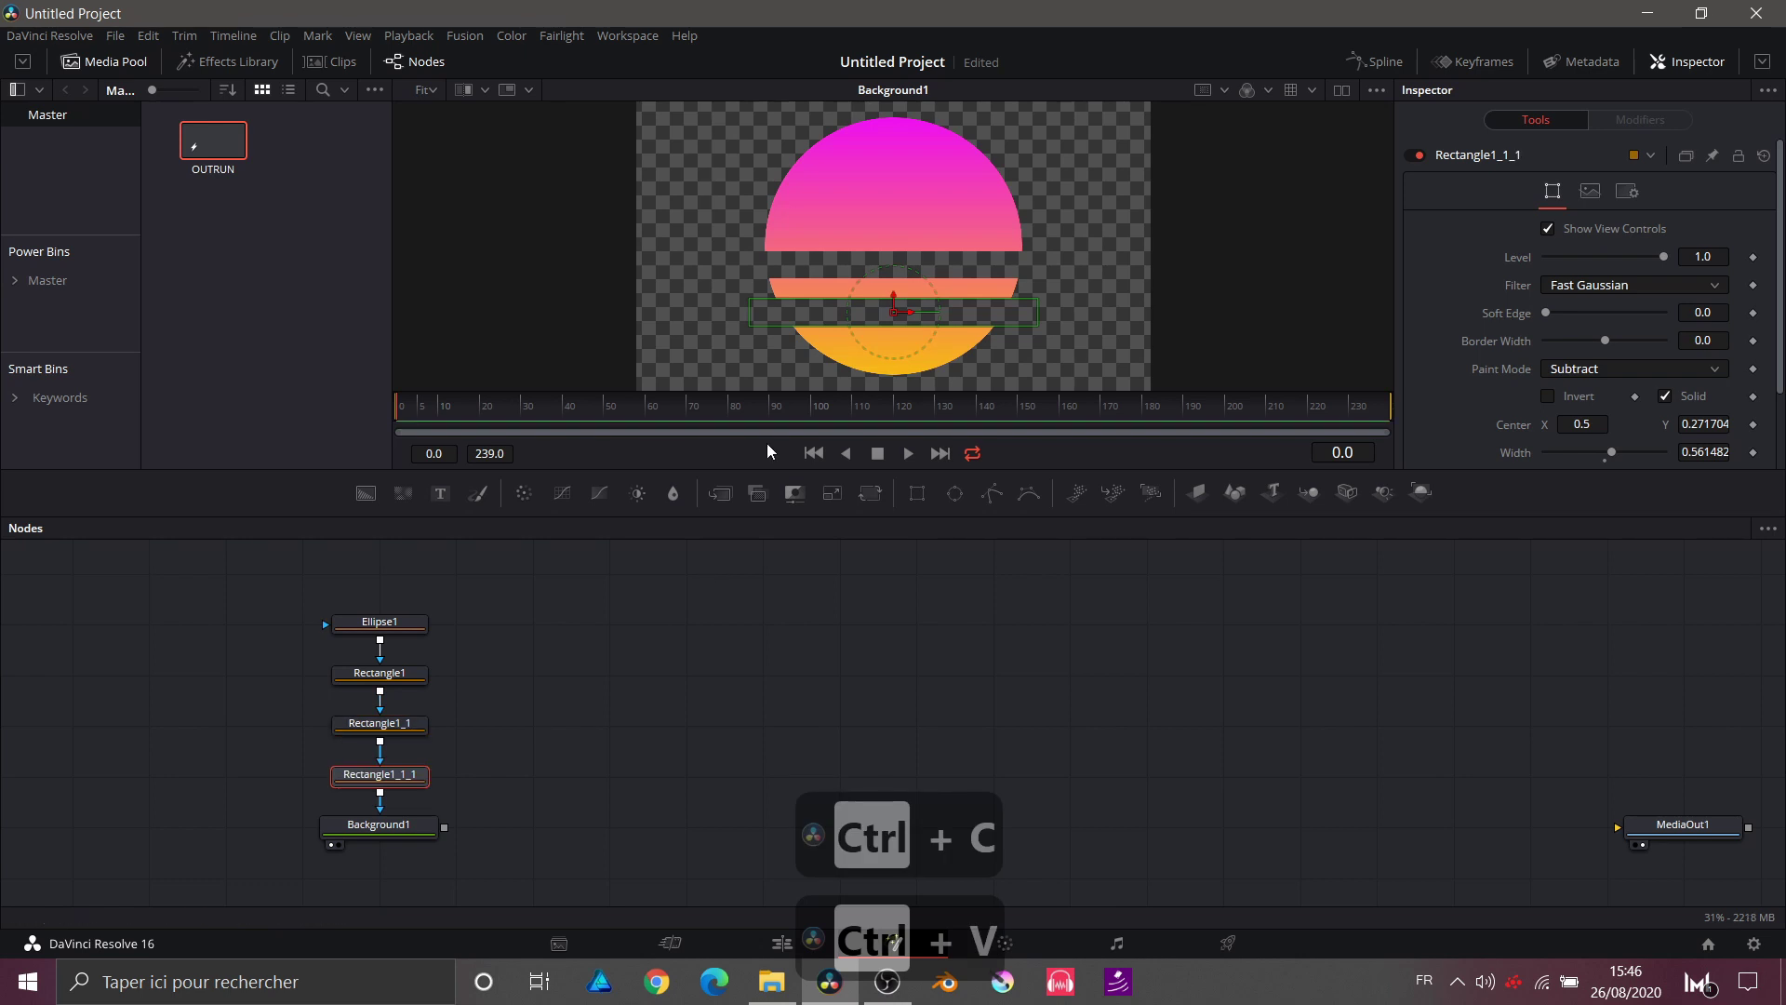
drag(891, 300, 895, 346)
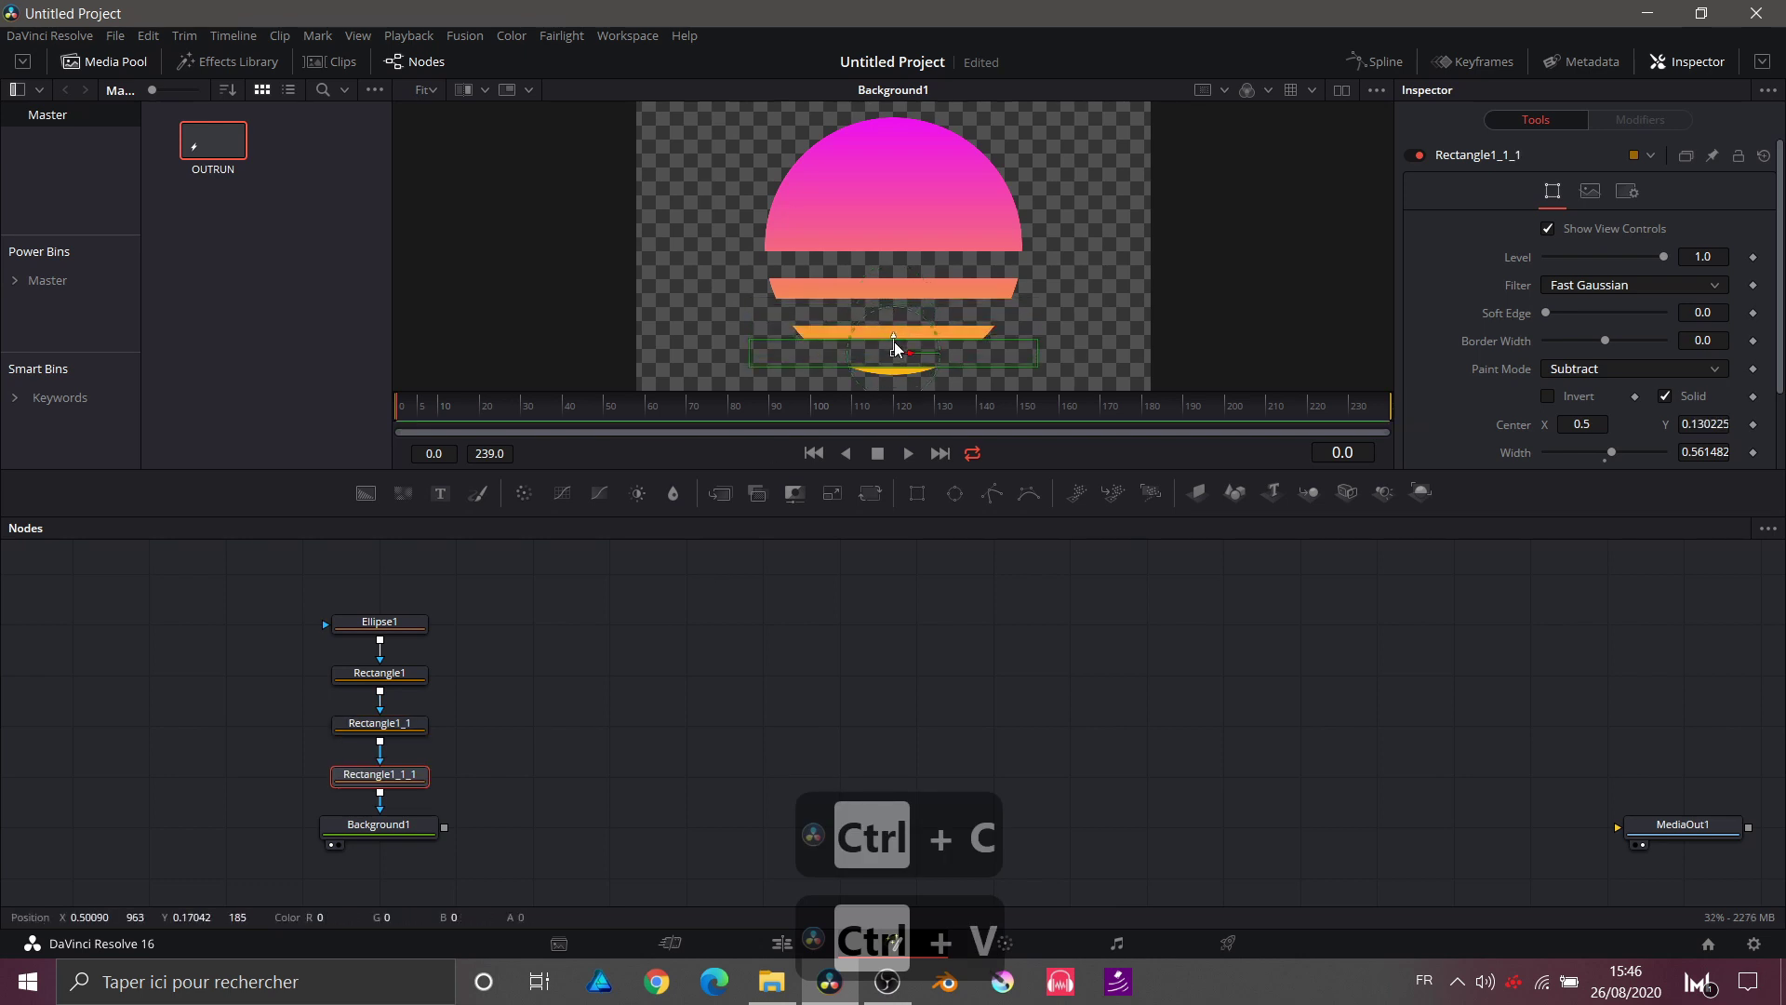
click(836, 640)
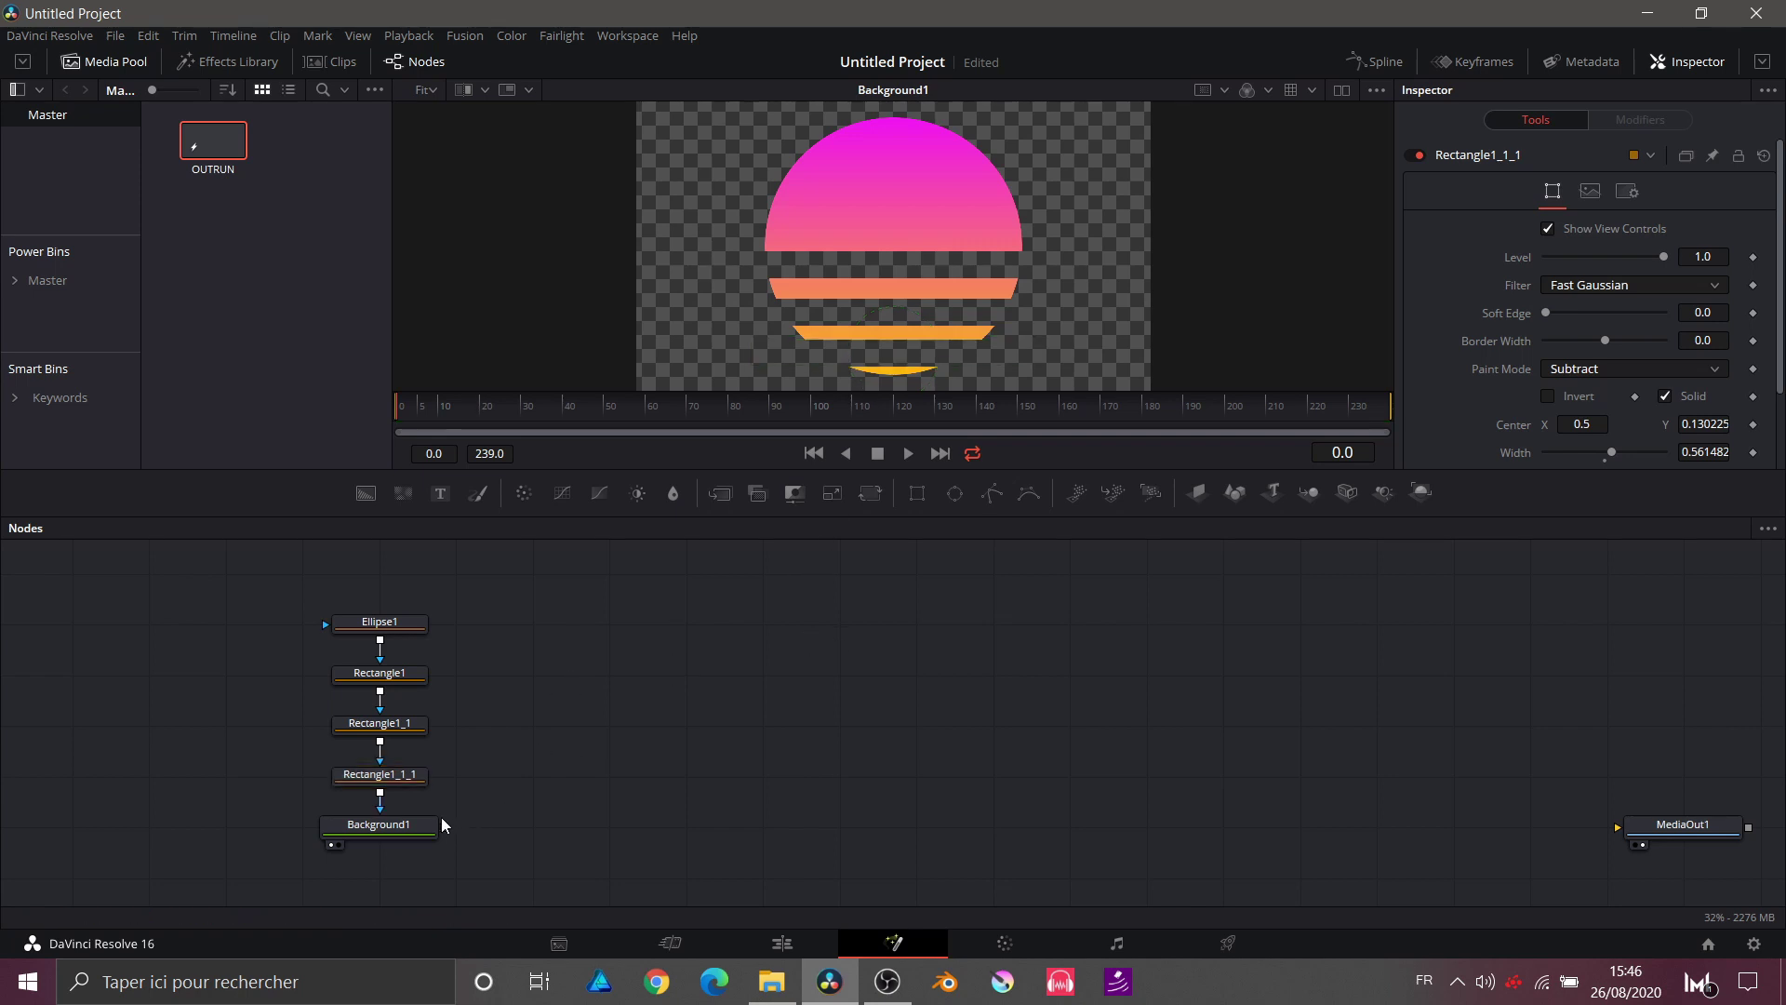
Step: Add a Soft Glow node after Background1 and set its glow size to about 48.8
click(406, 826)
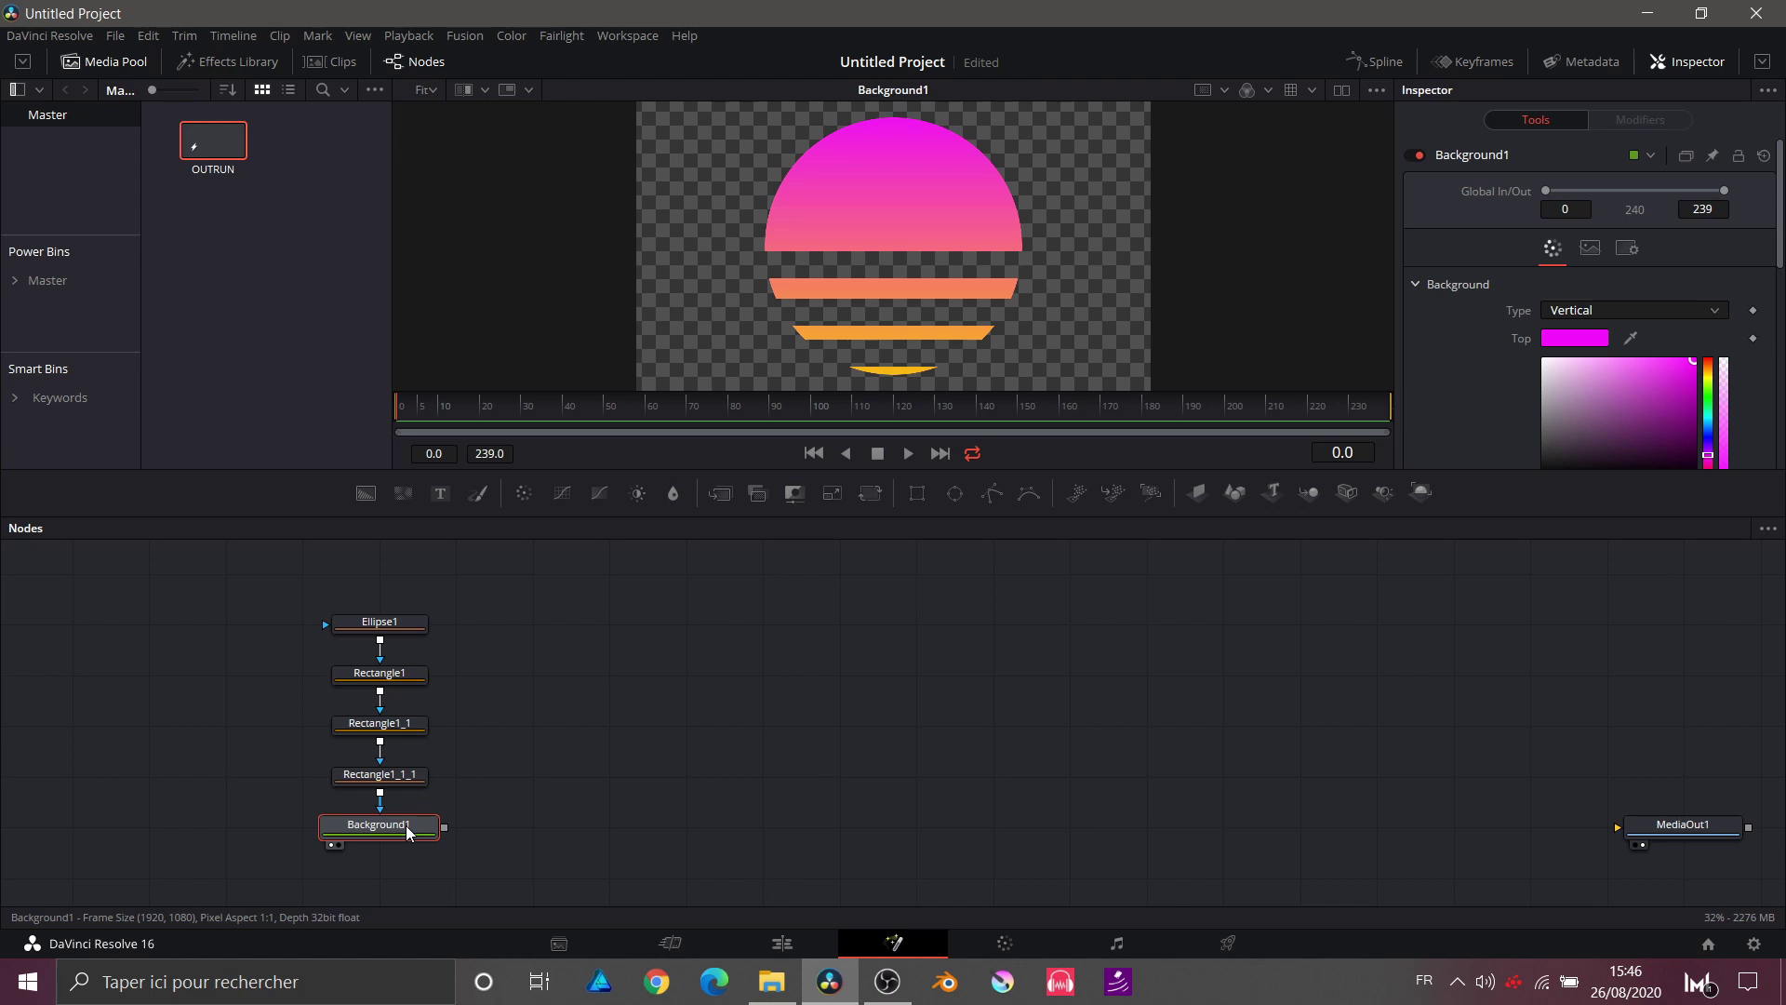
key(ctrl+space)
text(so)
key(Return)
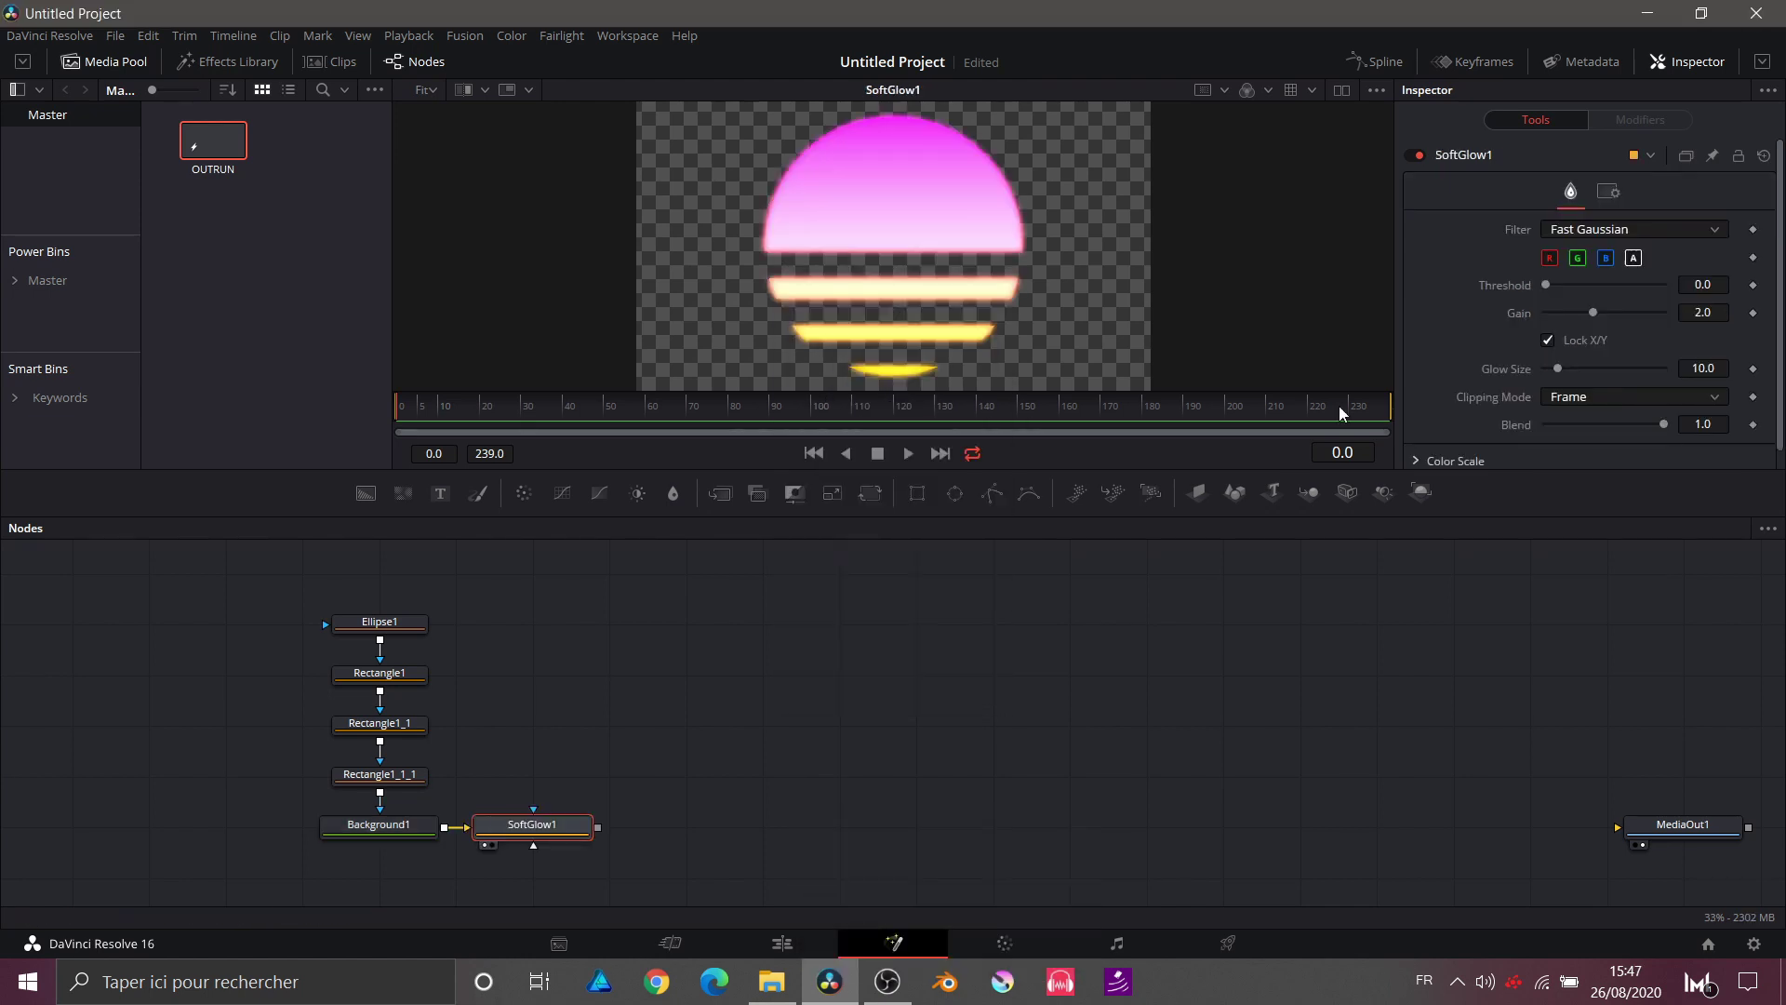
drag(1556, 368, 1602, 363)
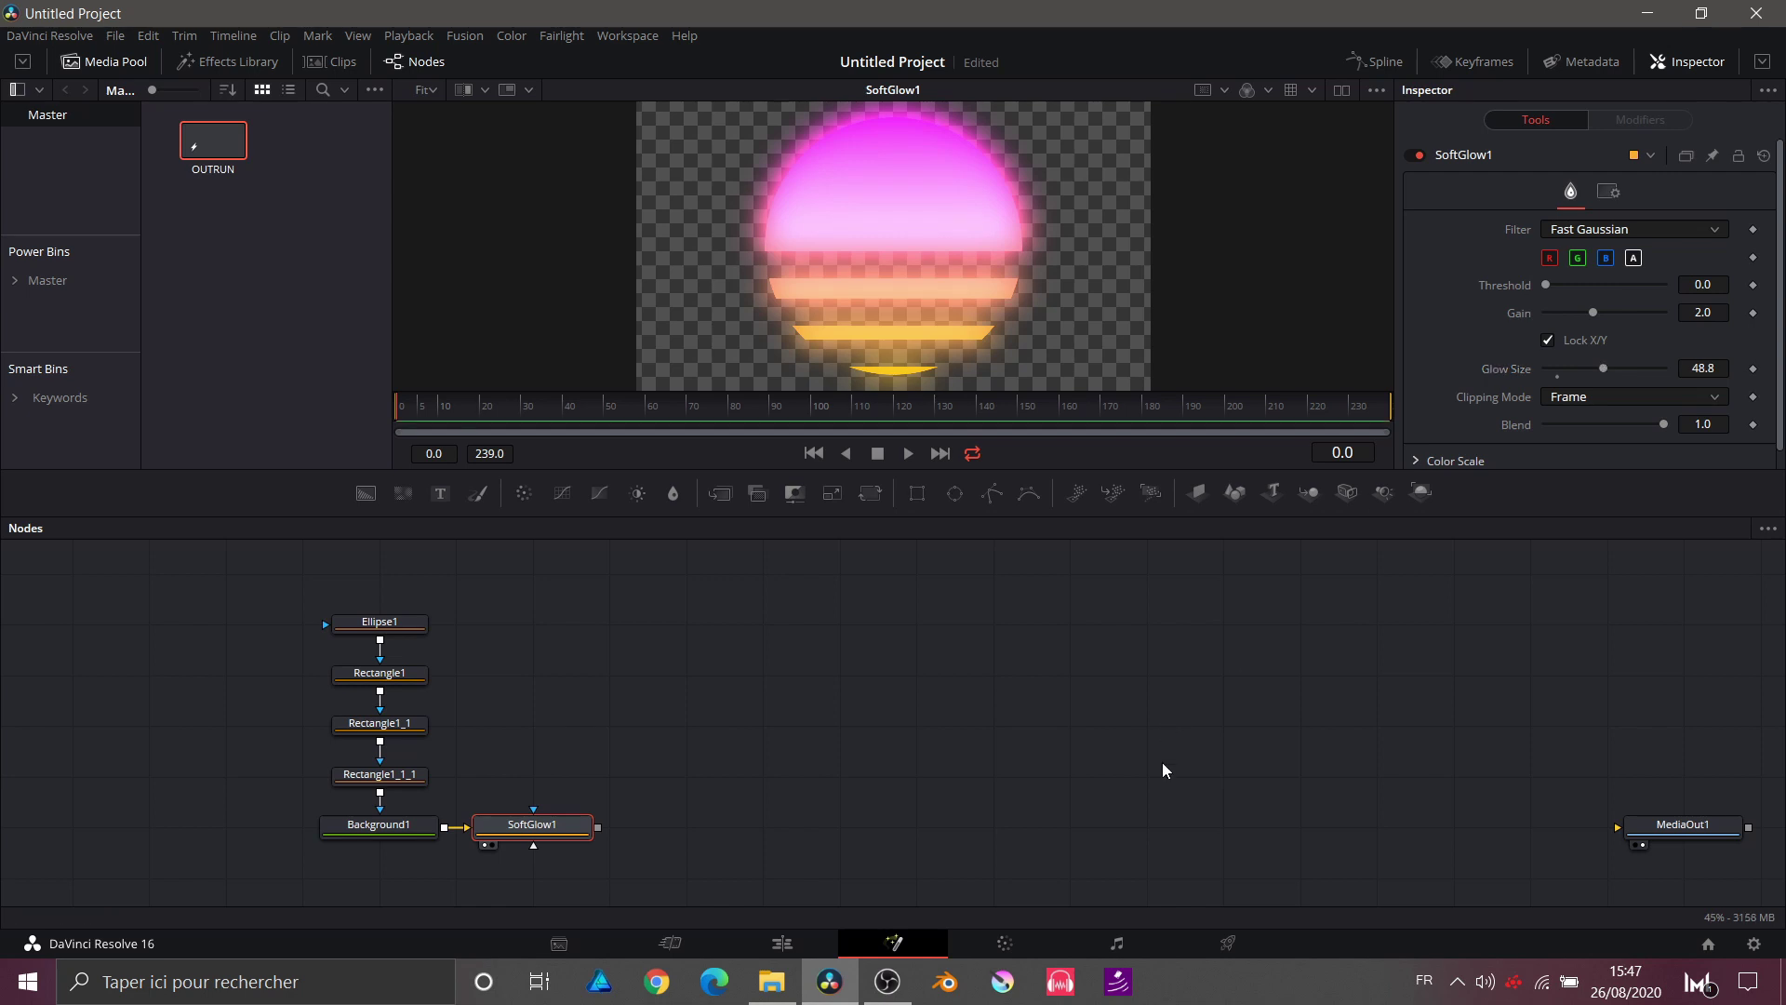
Step: Add a Transform node after SoftGlow1
scroll(842, 745, right, 5)
scroll(843, 747, down, 5)
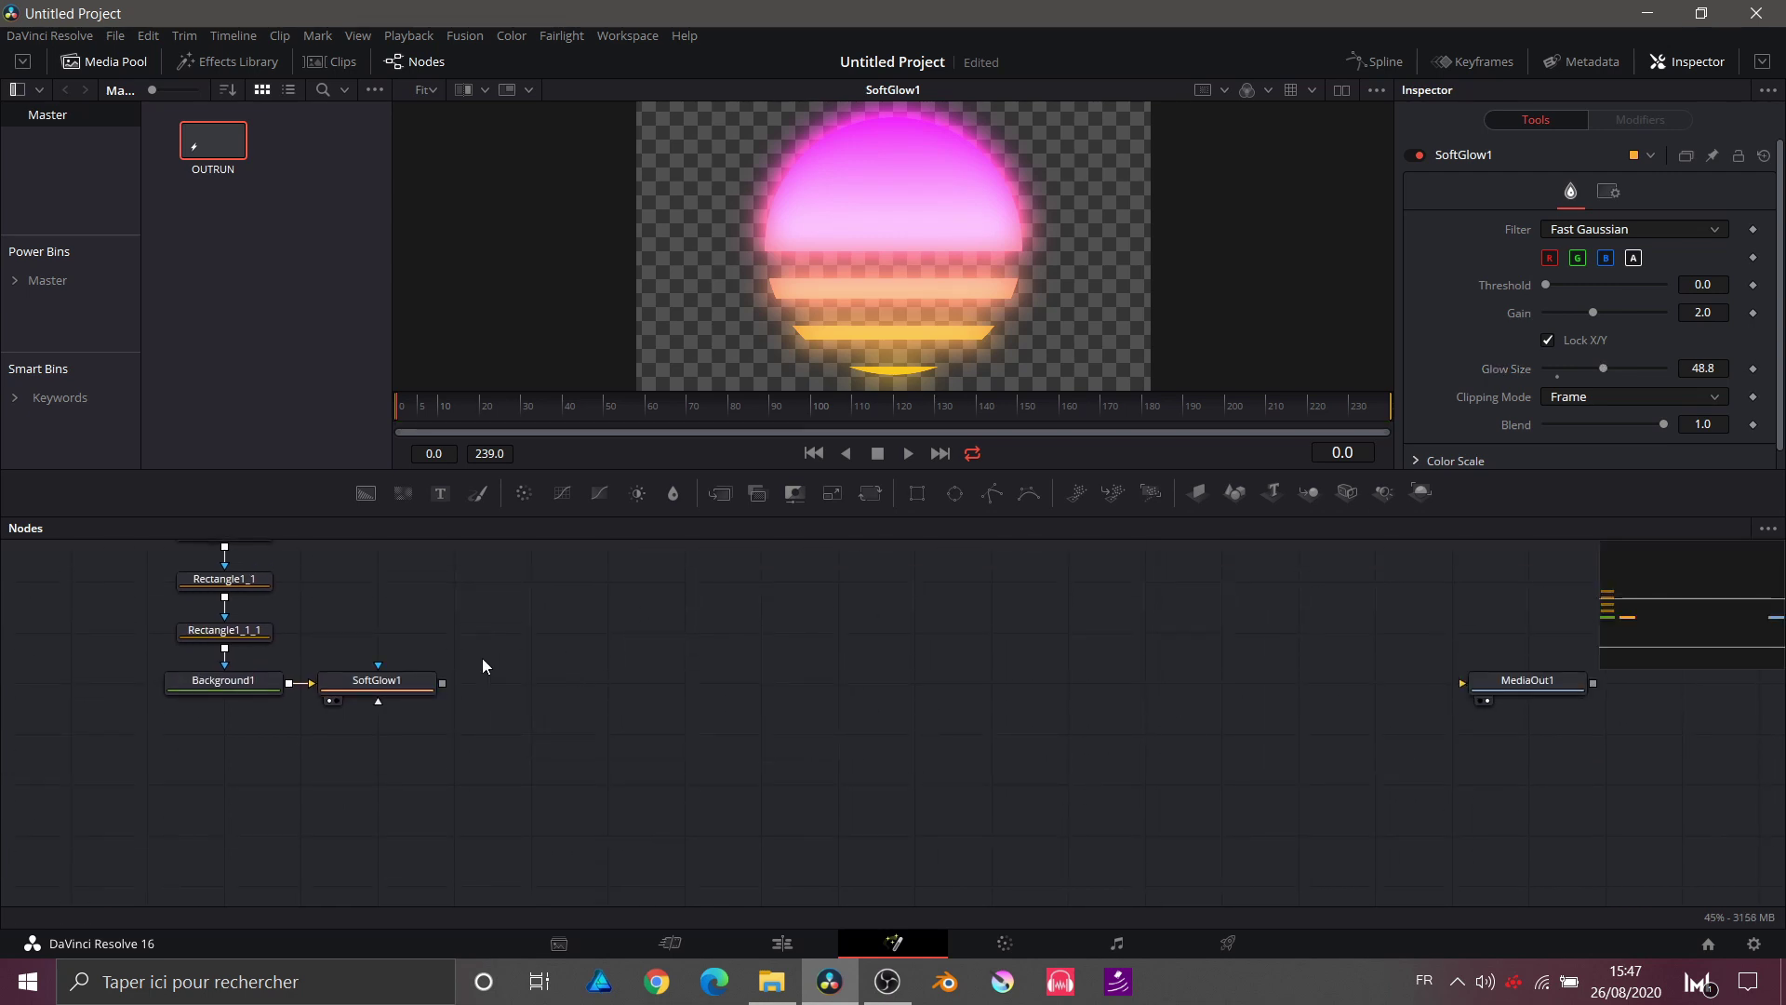
mouse_move(400, 694)
mouse_down()
mouse_move(325, 743)
mouse_move(427, 704)
mouse_up()
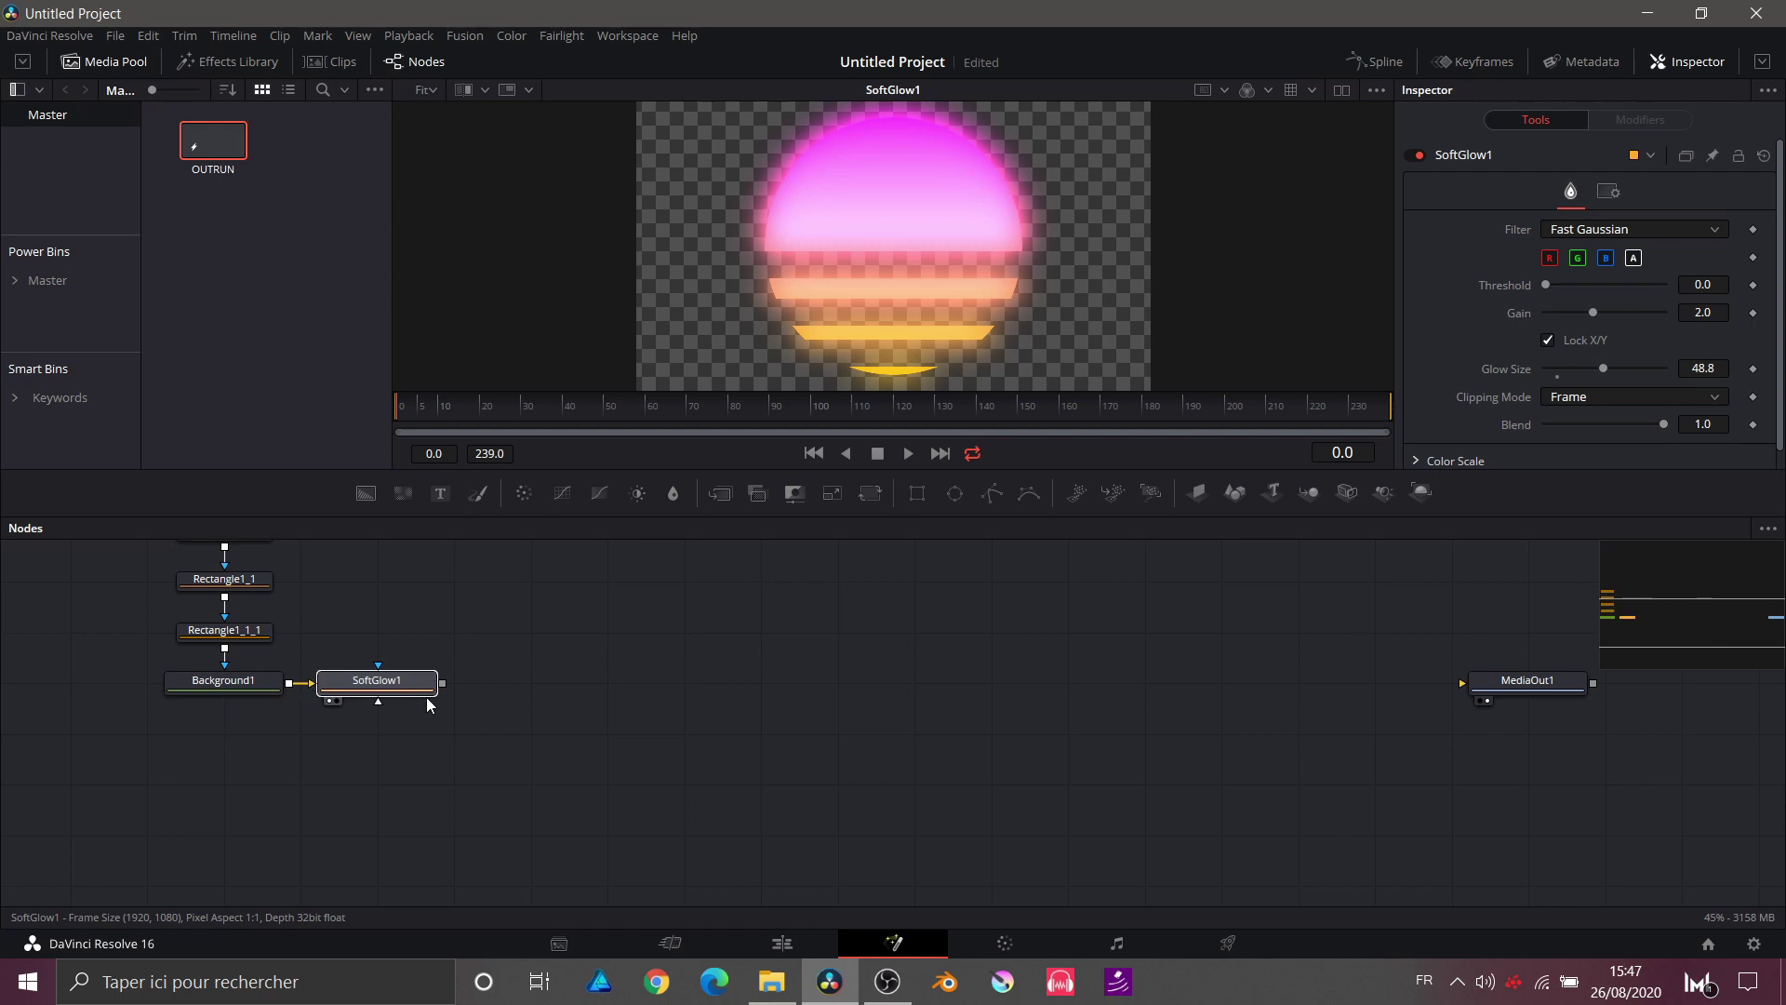
click(870, 494)
scroll(392, 735, up, 5)
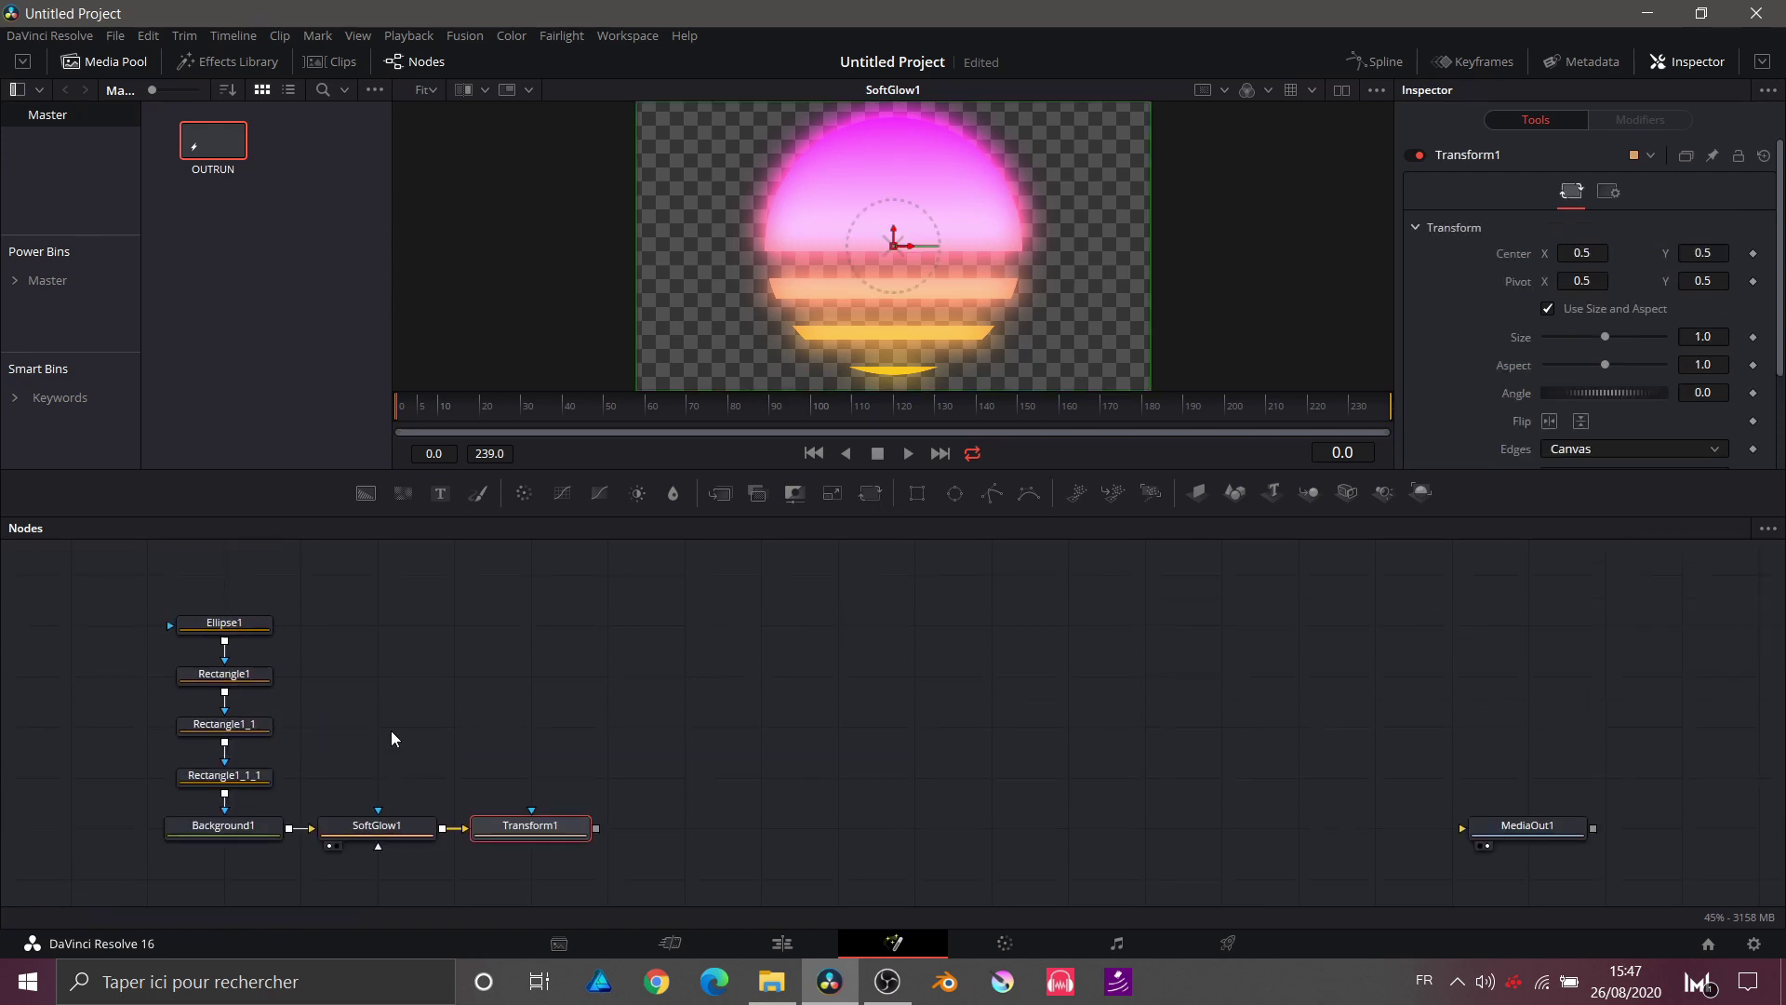
Step: Group the ellipse, the three rectangles, the background and the soft glow, and rename the group SUN
click(176, 574)
drag(175, 572, 421, 836)
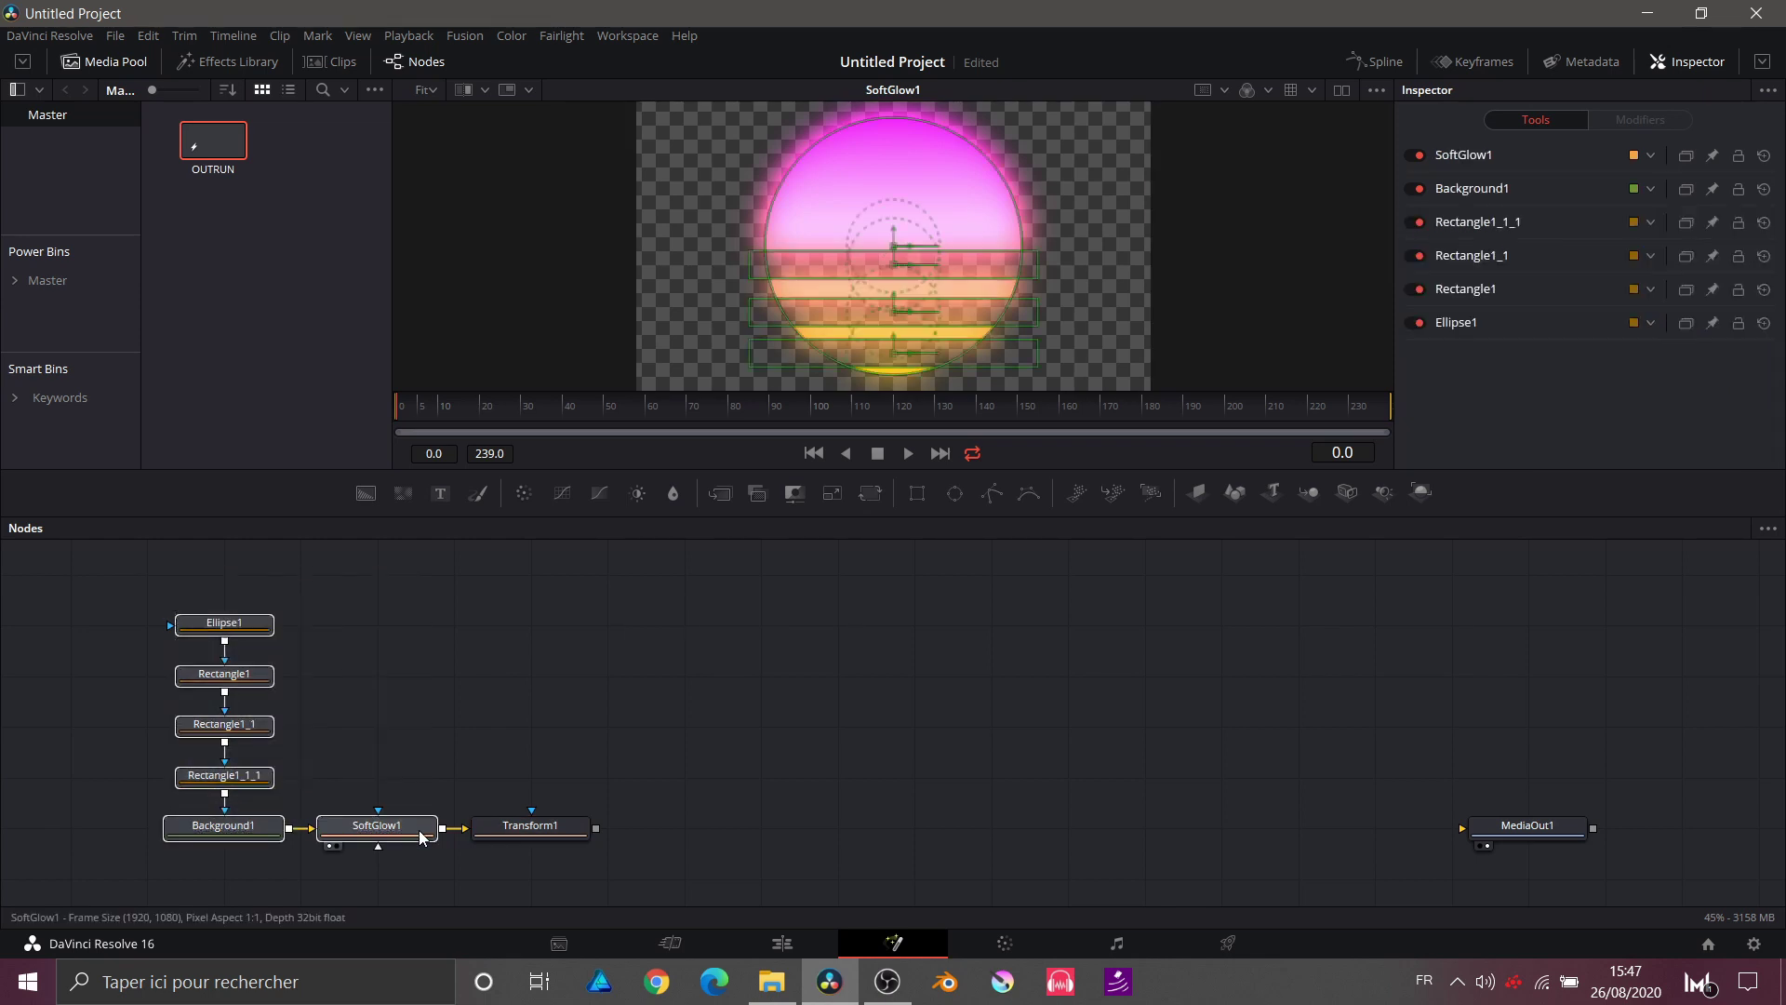
key(ctrl+g)
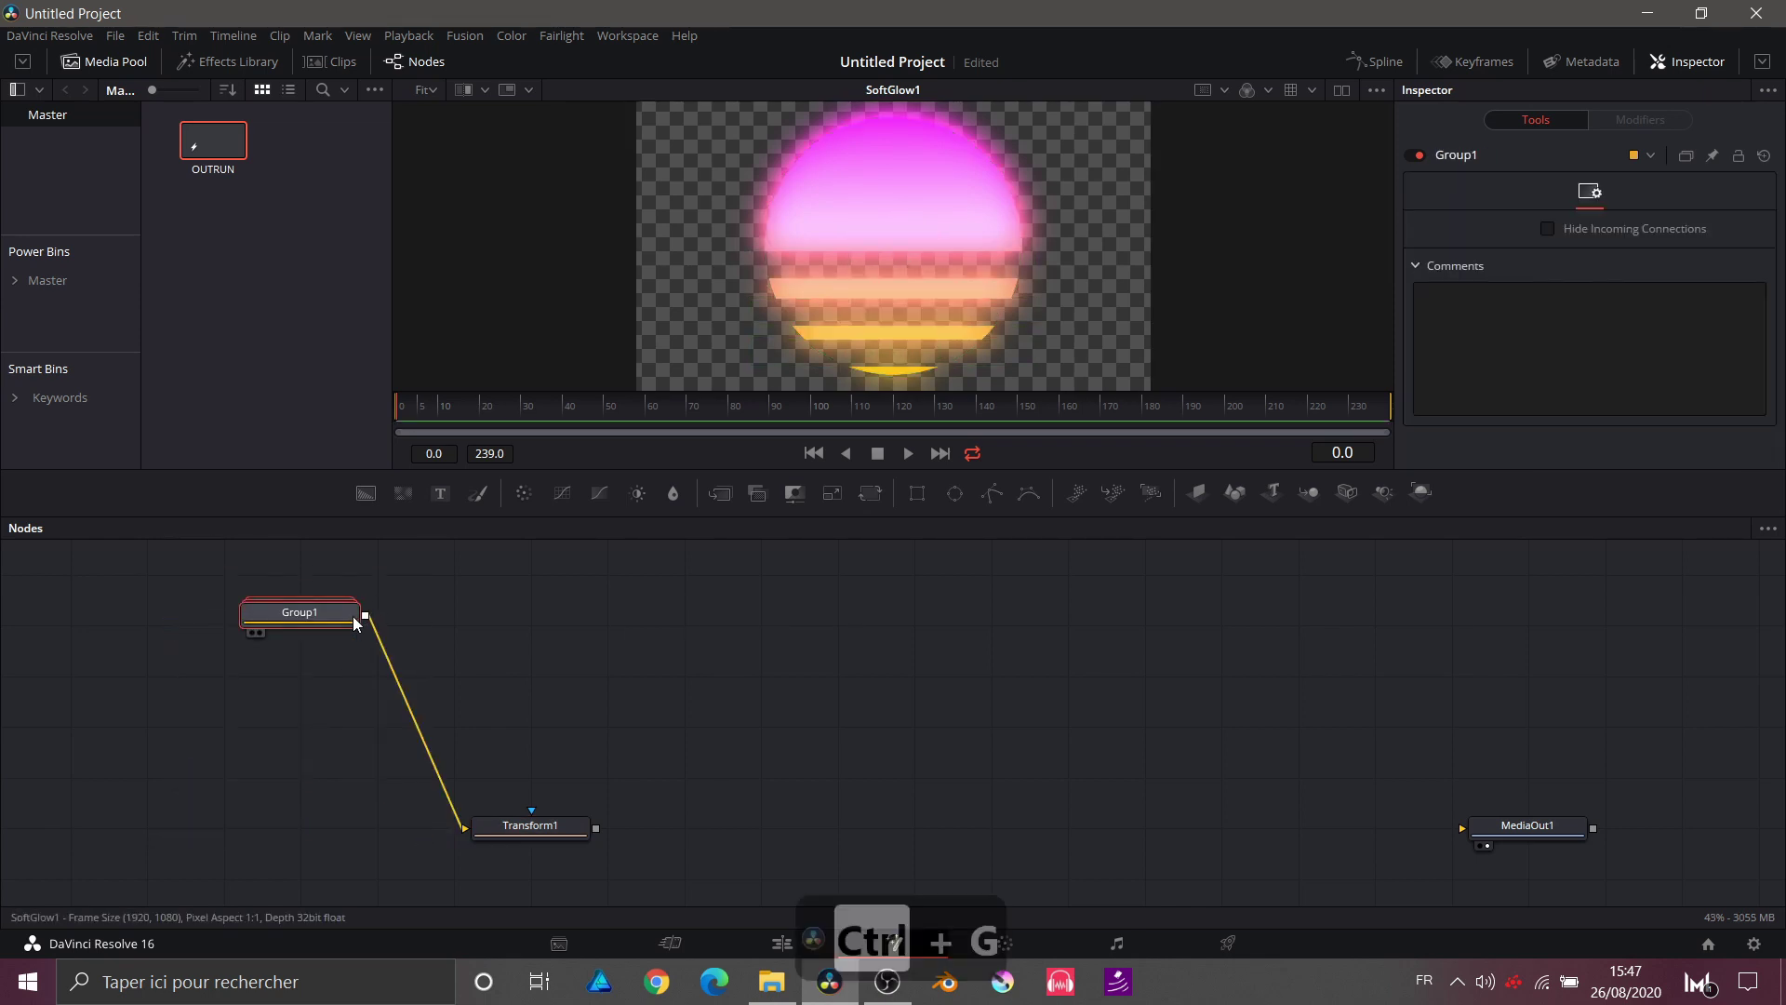
key(F2)
text(SUN)
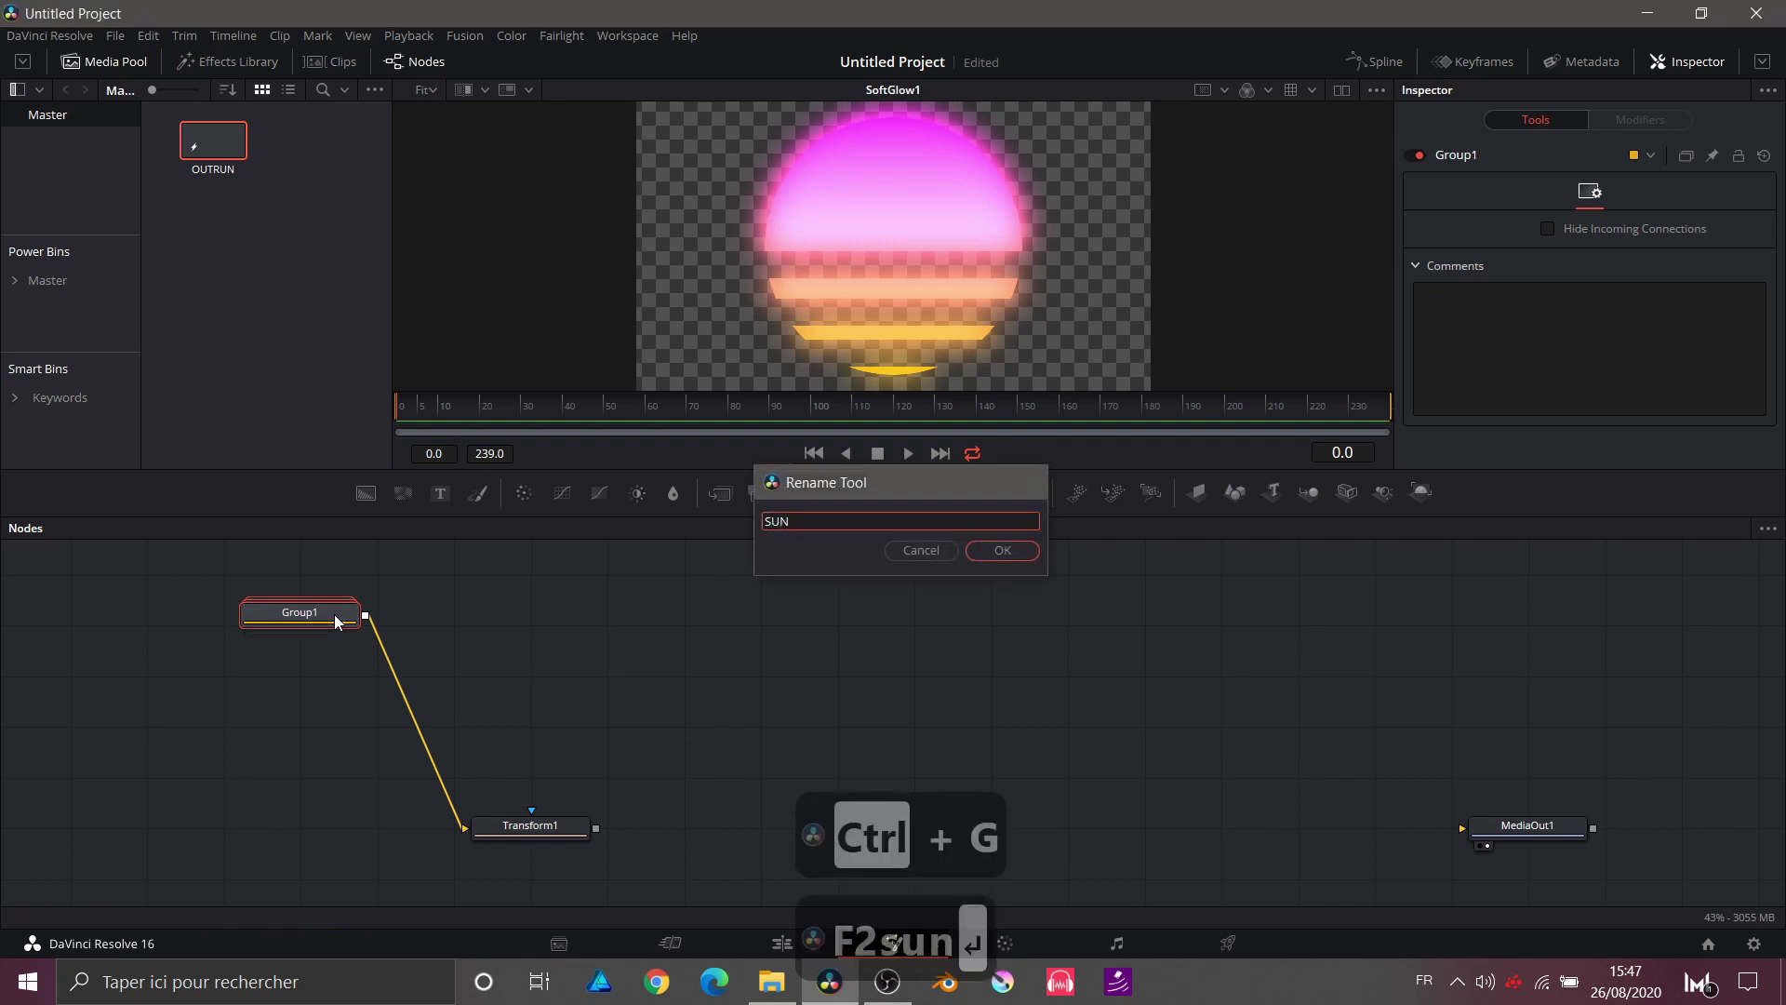
Step: Name the group SUN and place it directly above Transform1 in the node graph
key(Return)
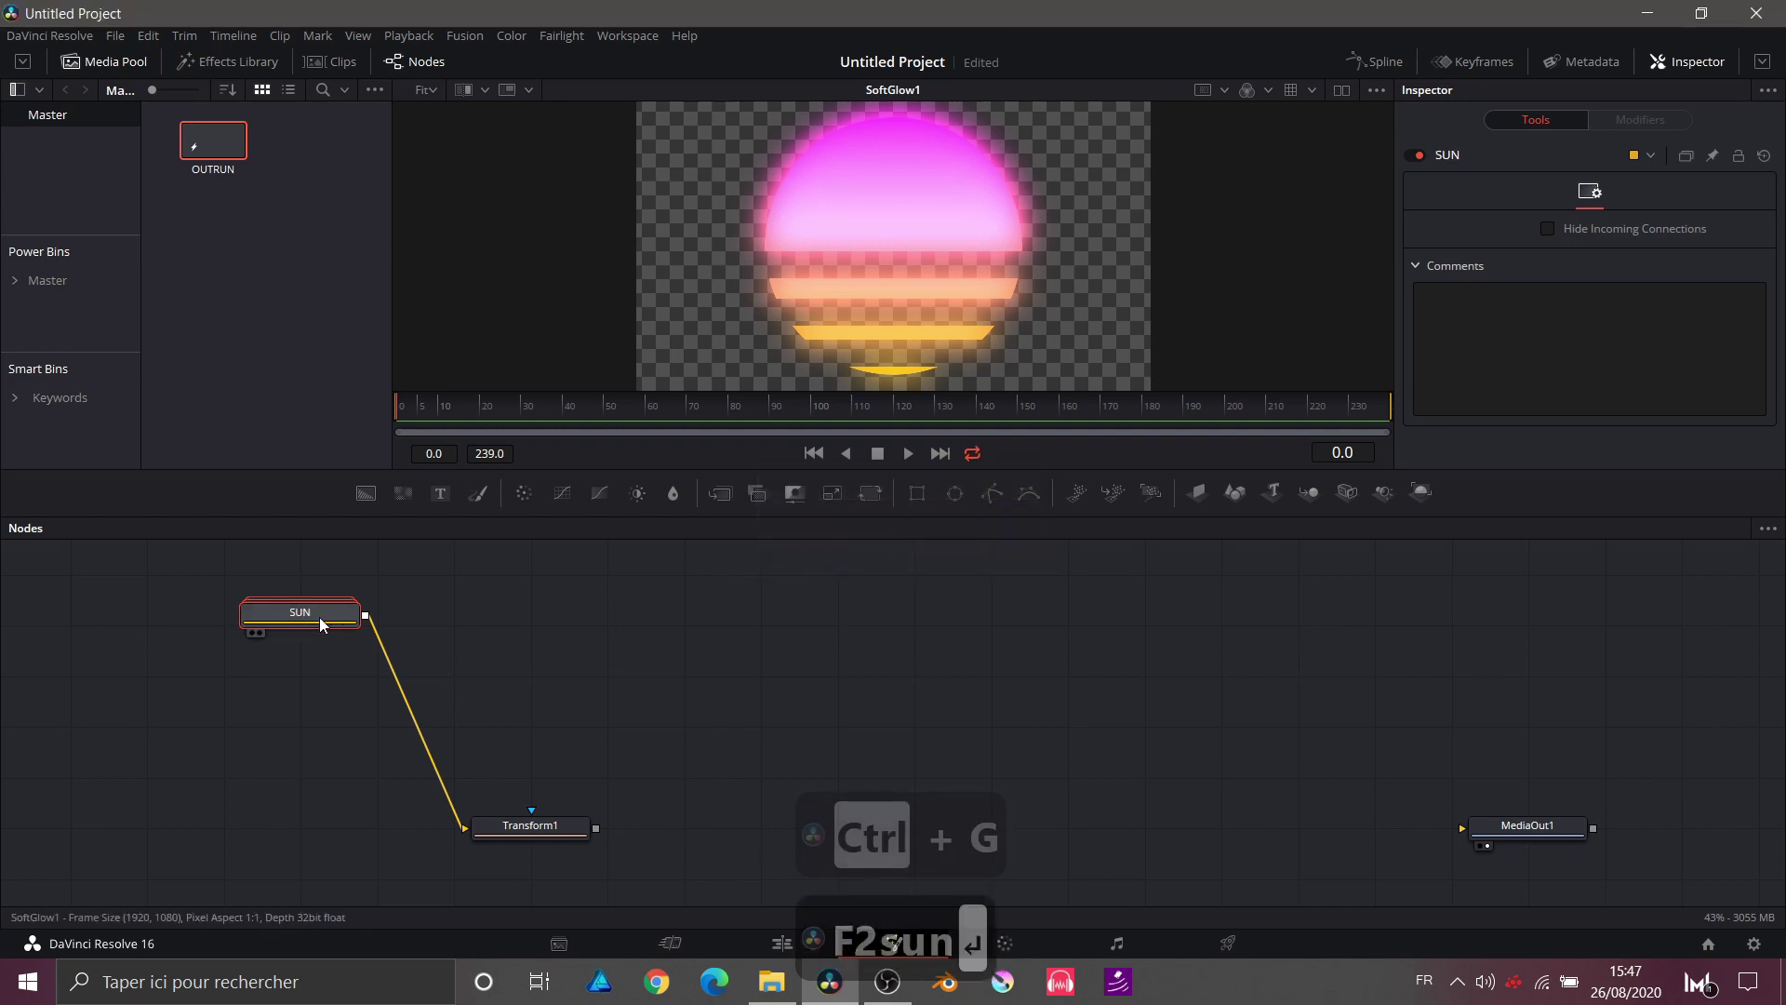
drag(304, 617, 532, 771)
click(529, 830)
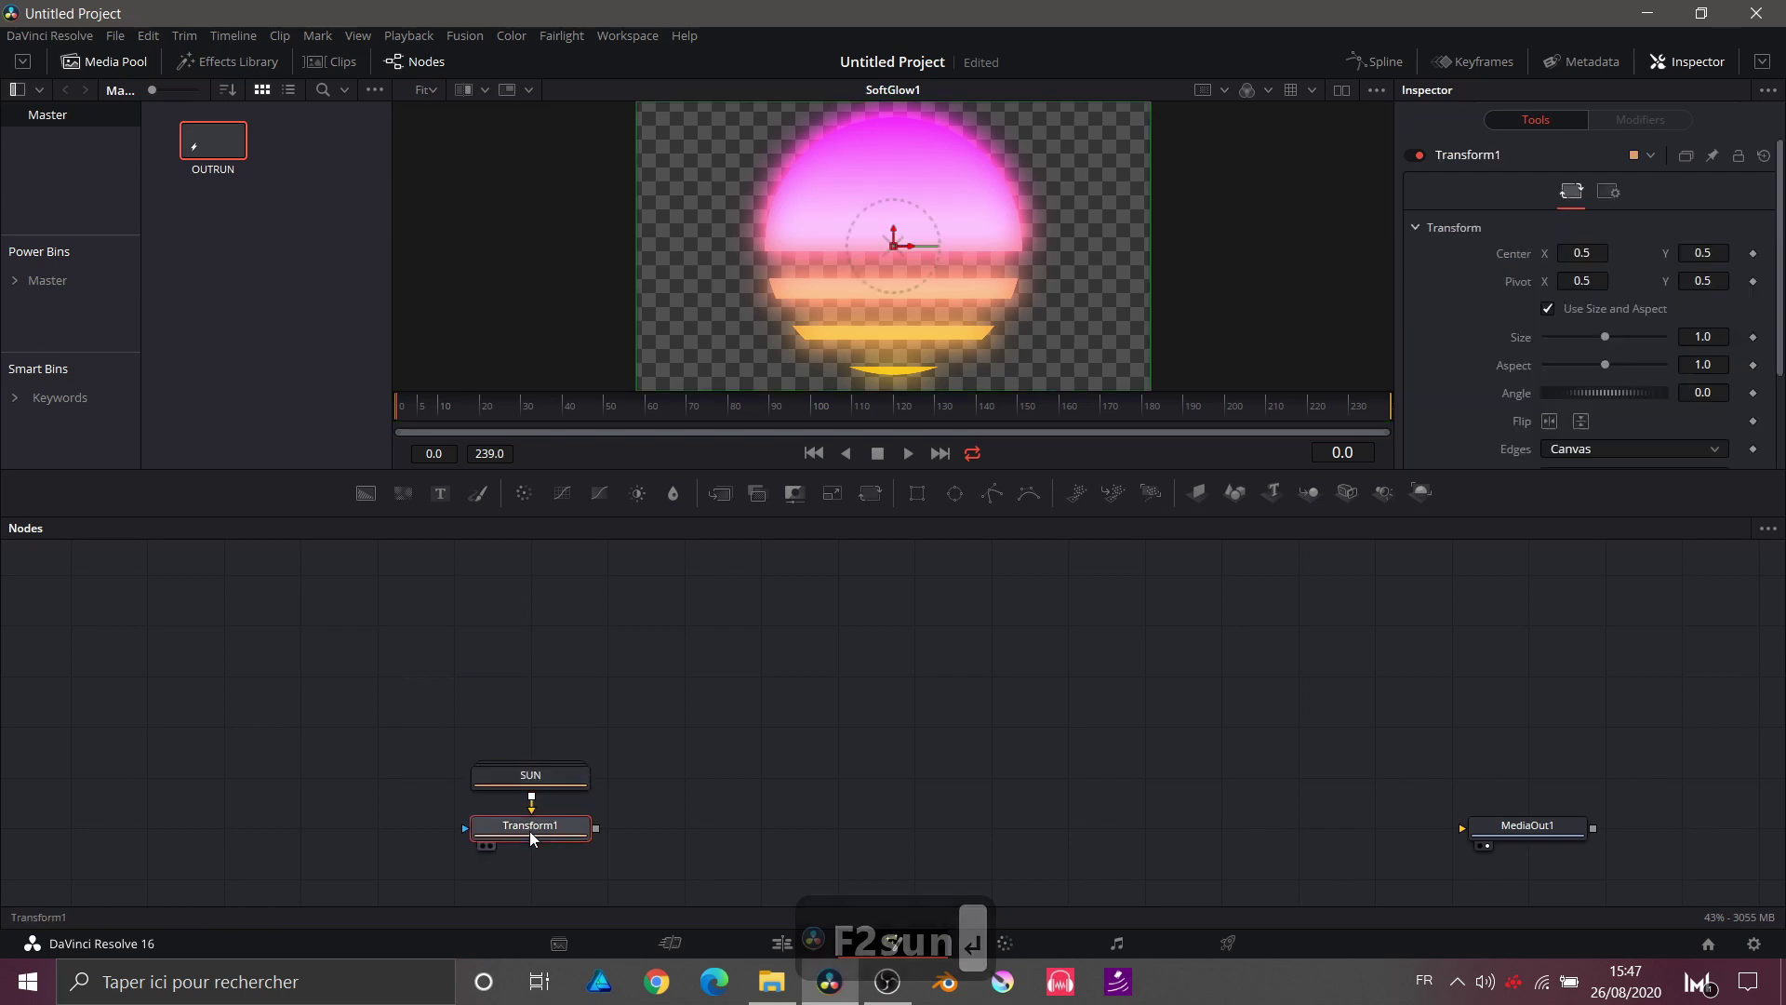
drag(1605, 337, 1588, 340)
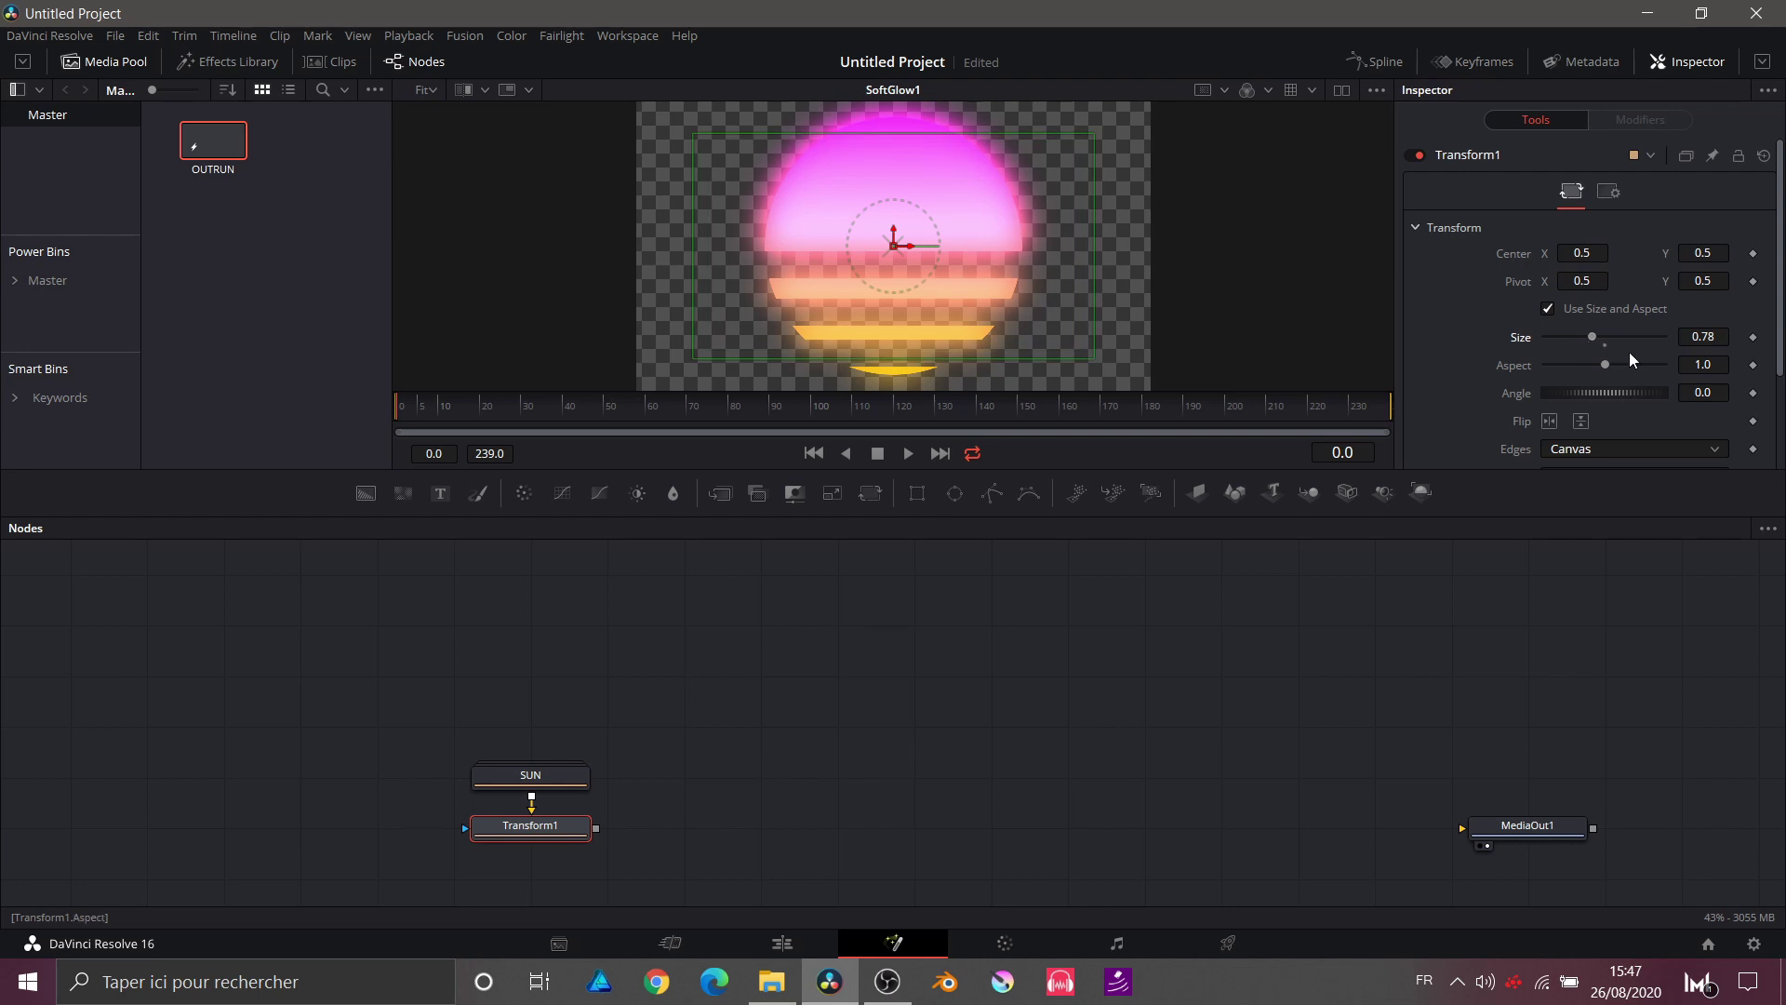
click(1605, 345)
Step: Show Transform1 in the viewer and move it together with the SUN group to the far left of the node graph
drag(558, 828, 707, 317)
drag(518, 827, 85, 777)
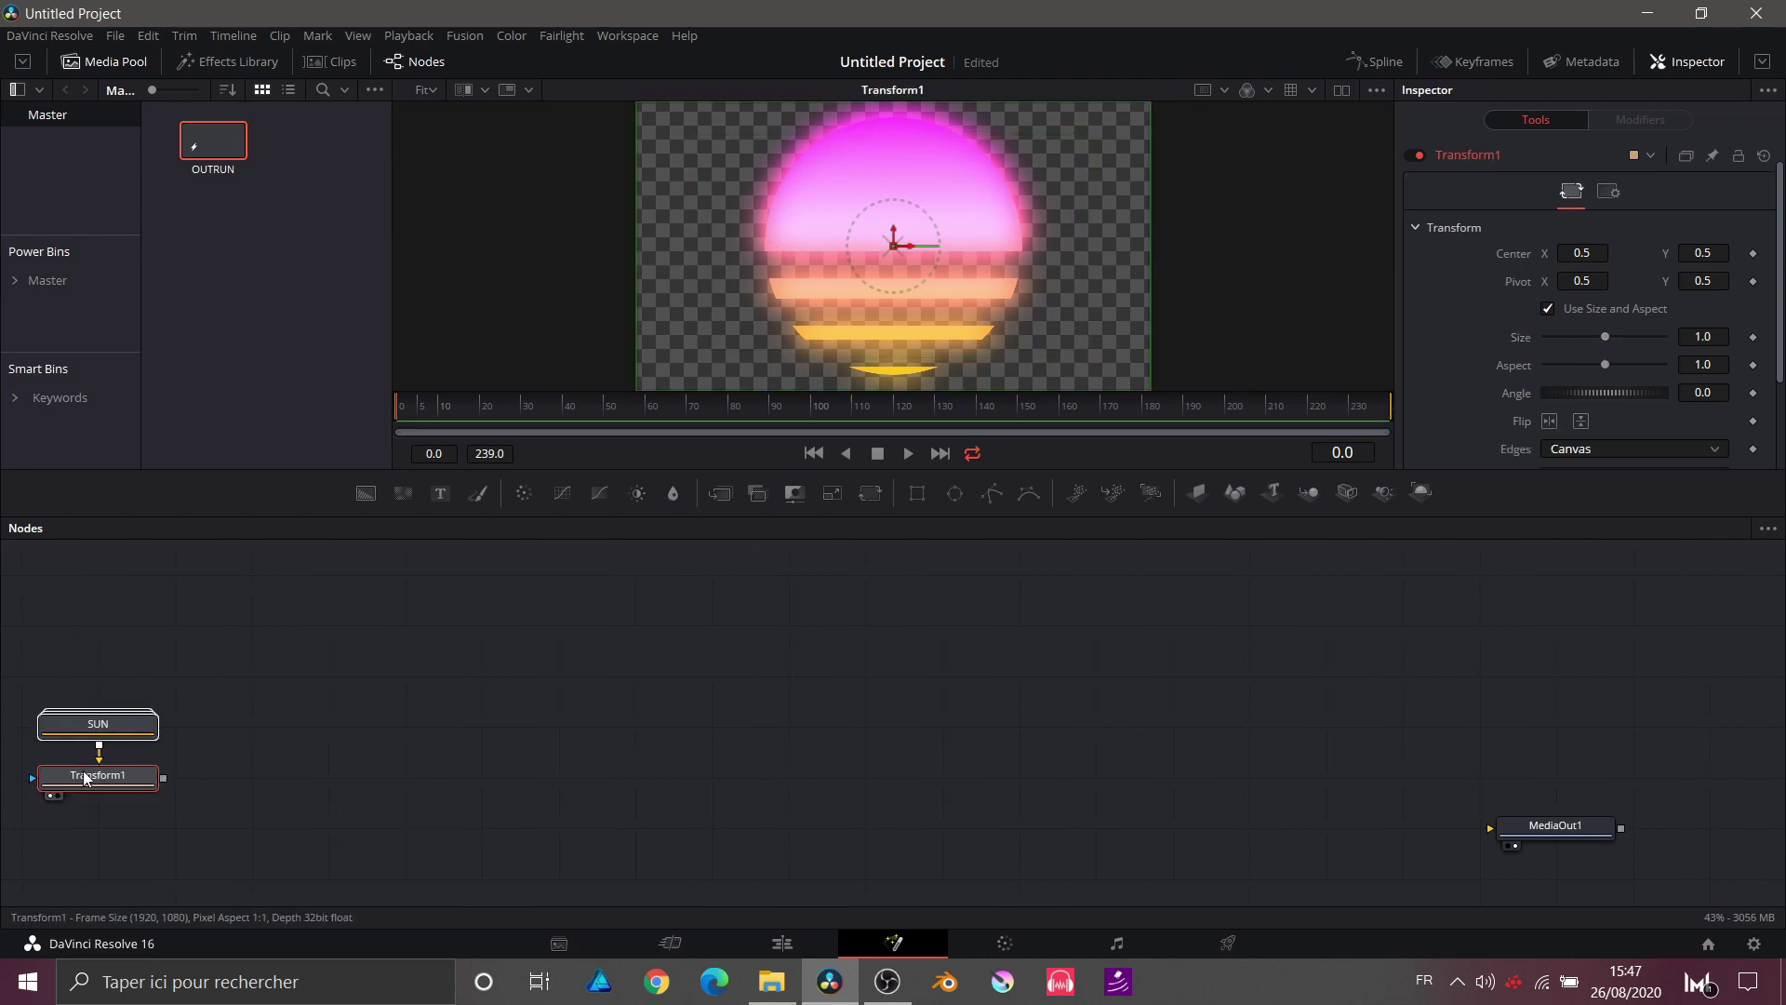
click(360, 748)
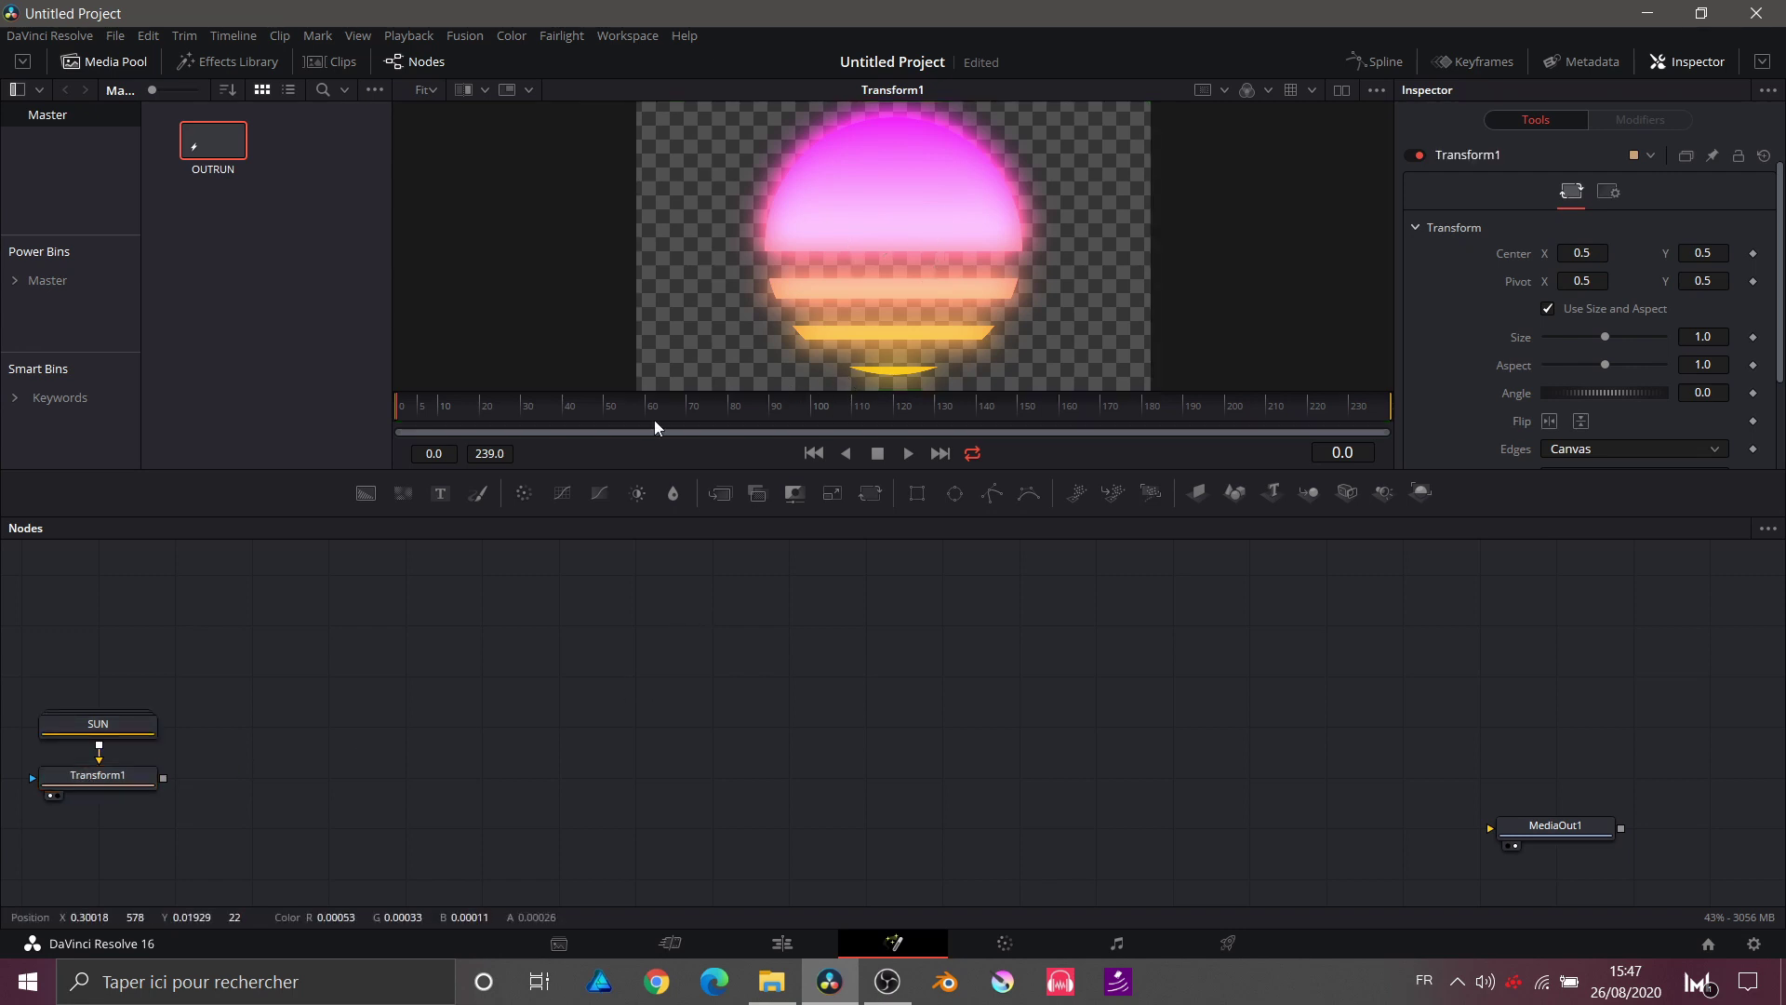
Step: Add a second Background node, show it in the viewer, and set its resolution to 800 x 800 with Auto Resolution off
drag(363, 494, 837, 346)
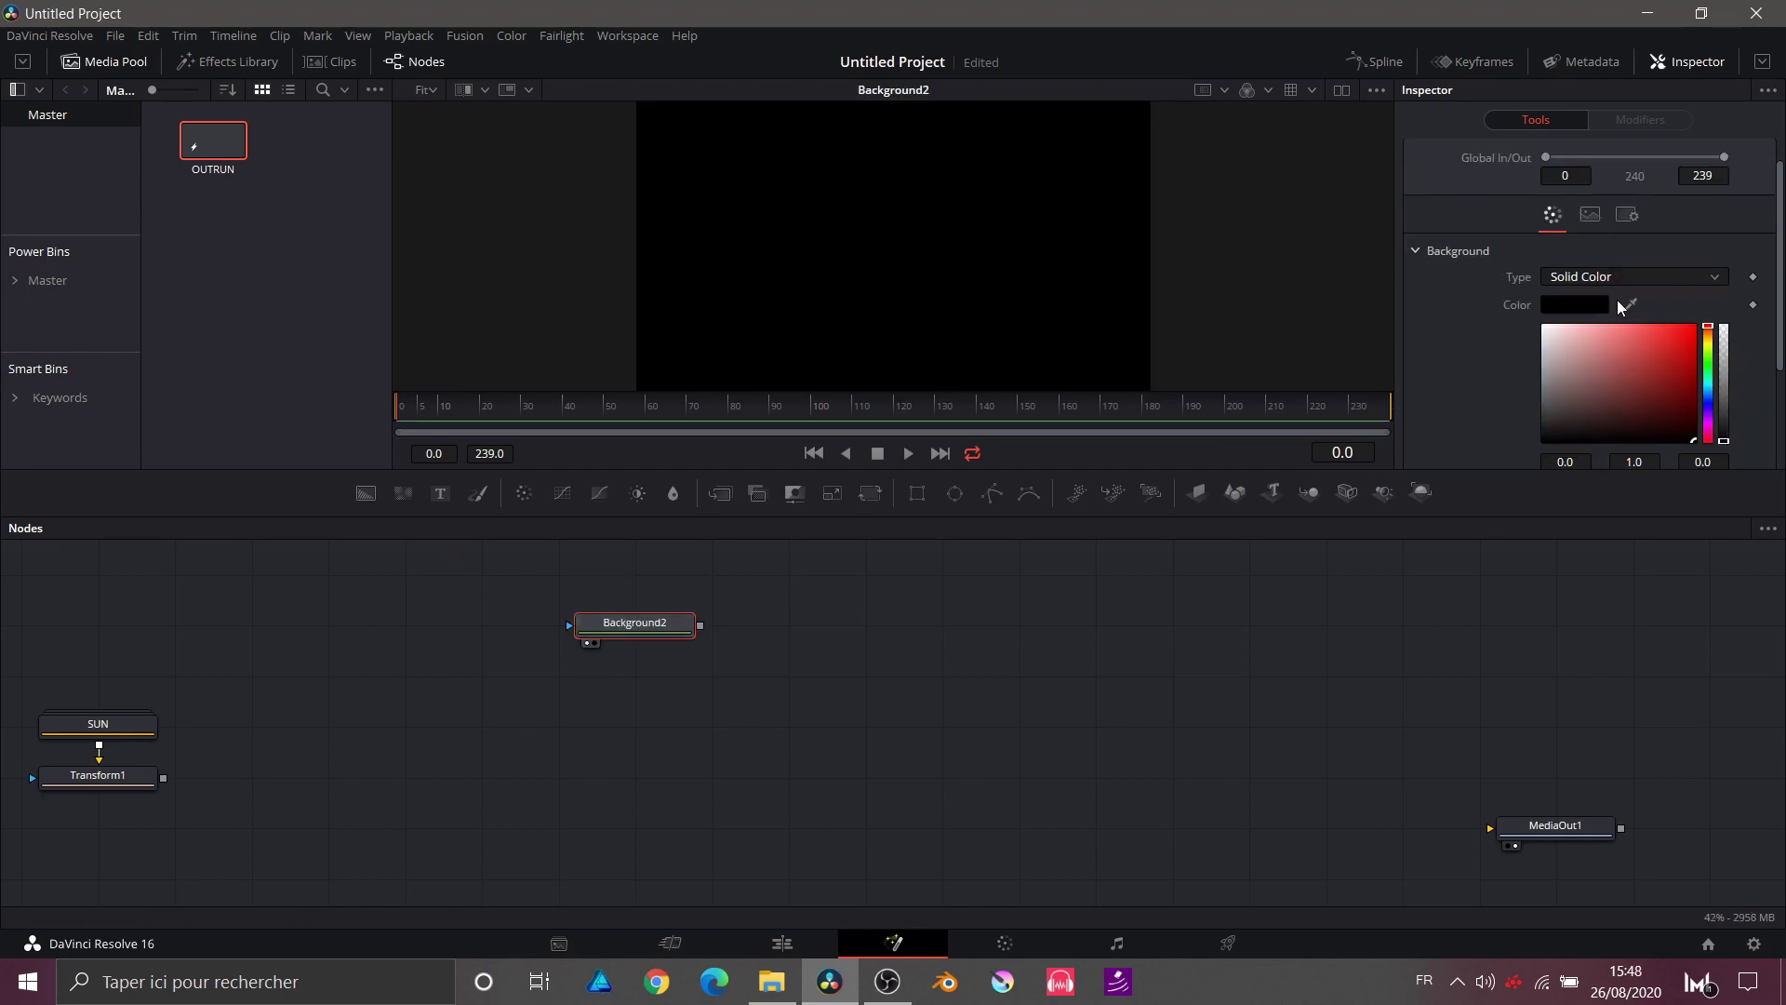
click(1591, 216)
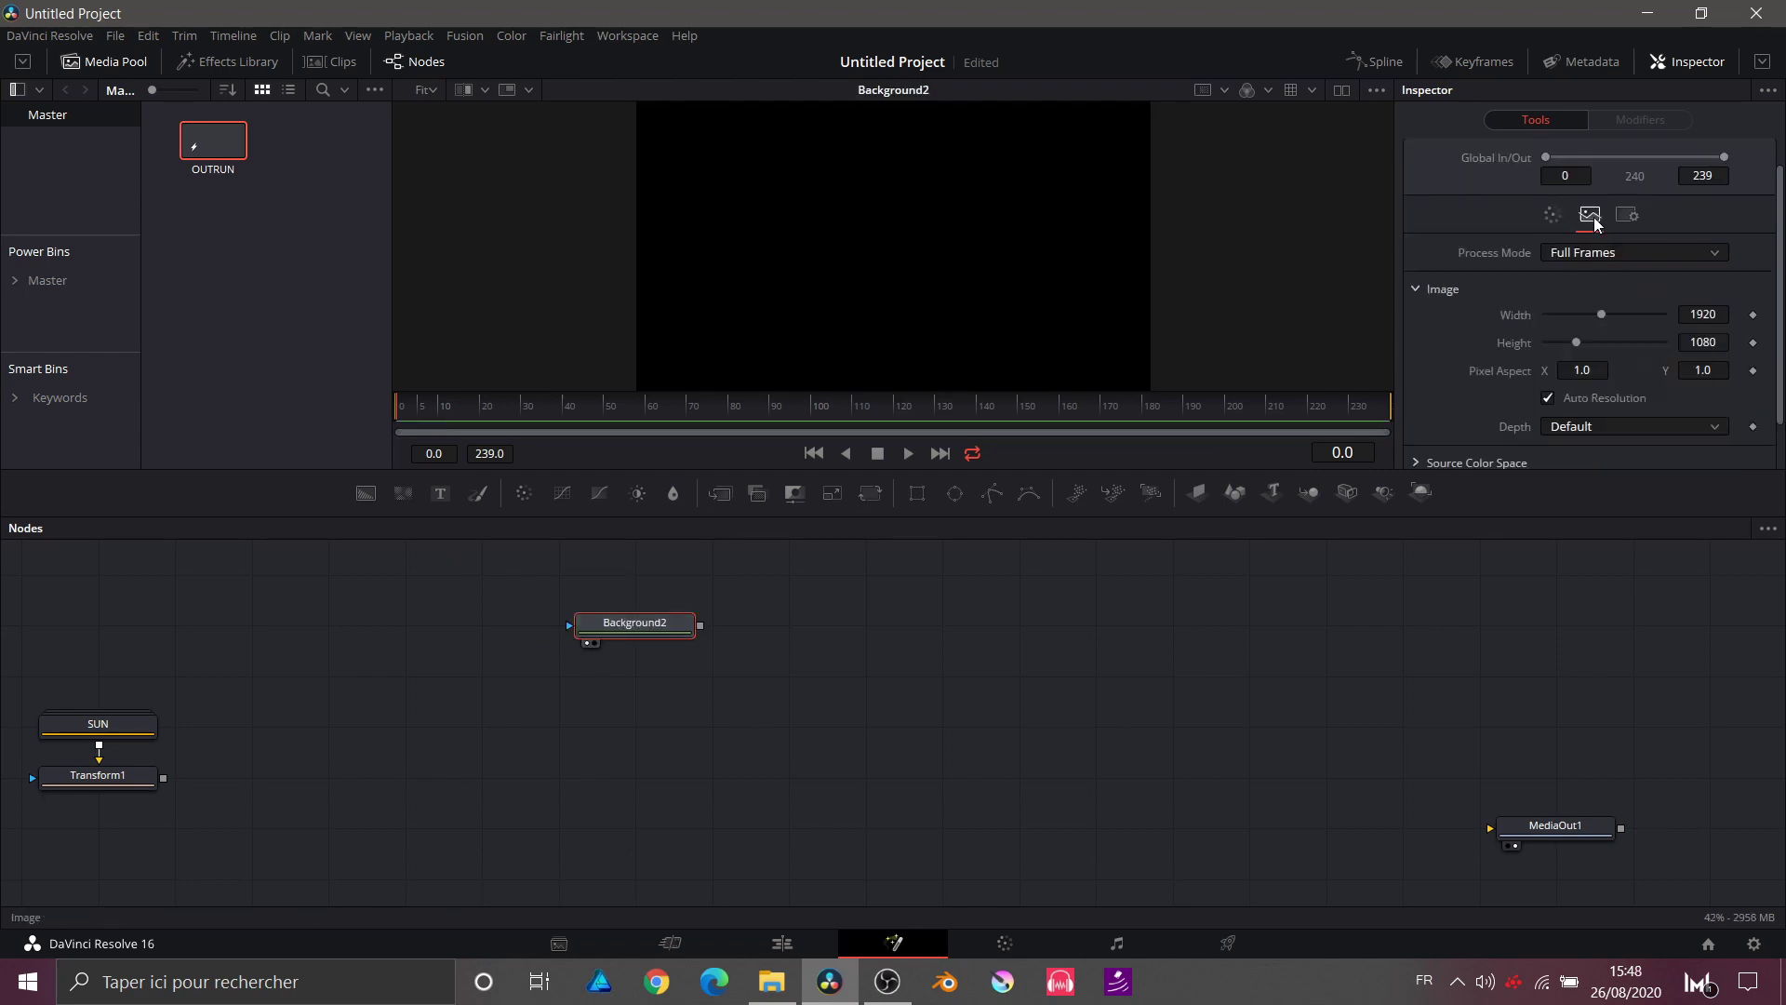
click(1549, 397)
click(1696, 315)
text(800)
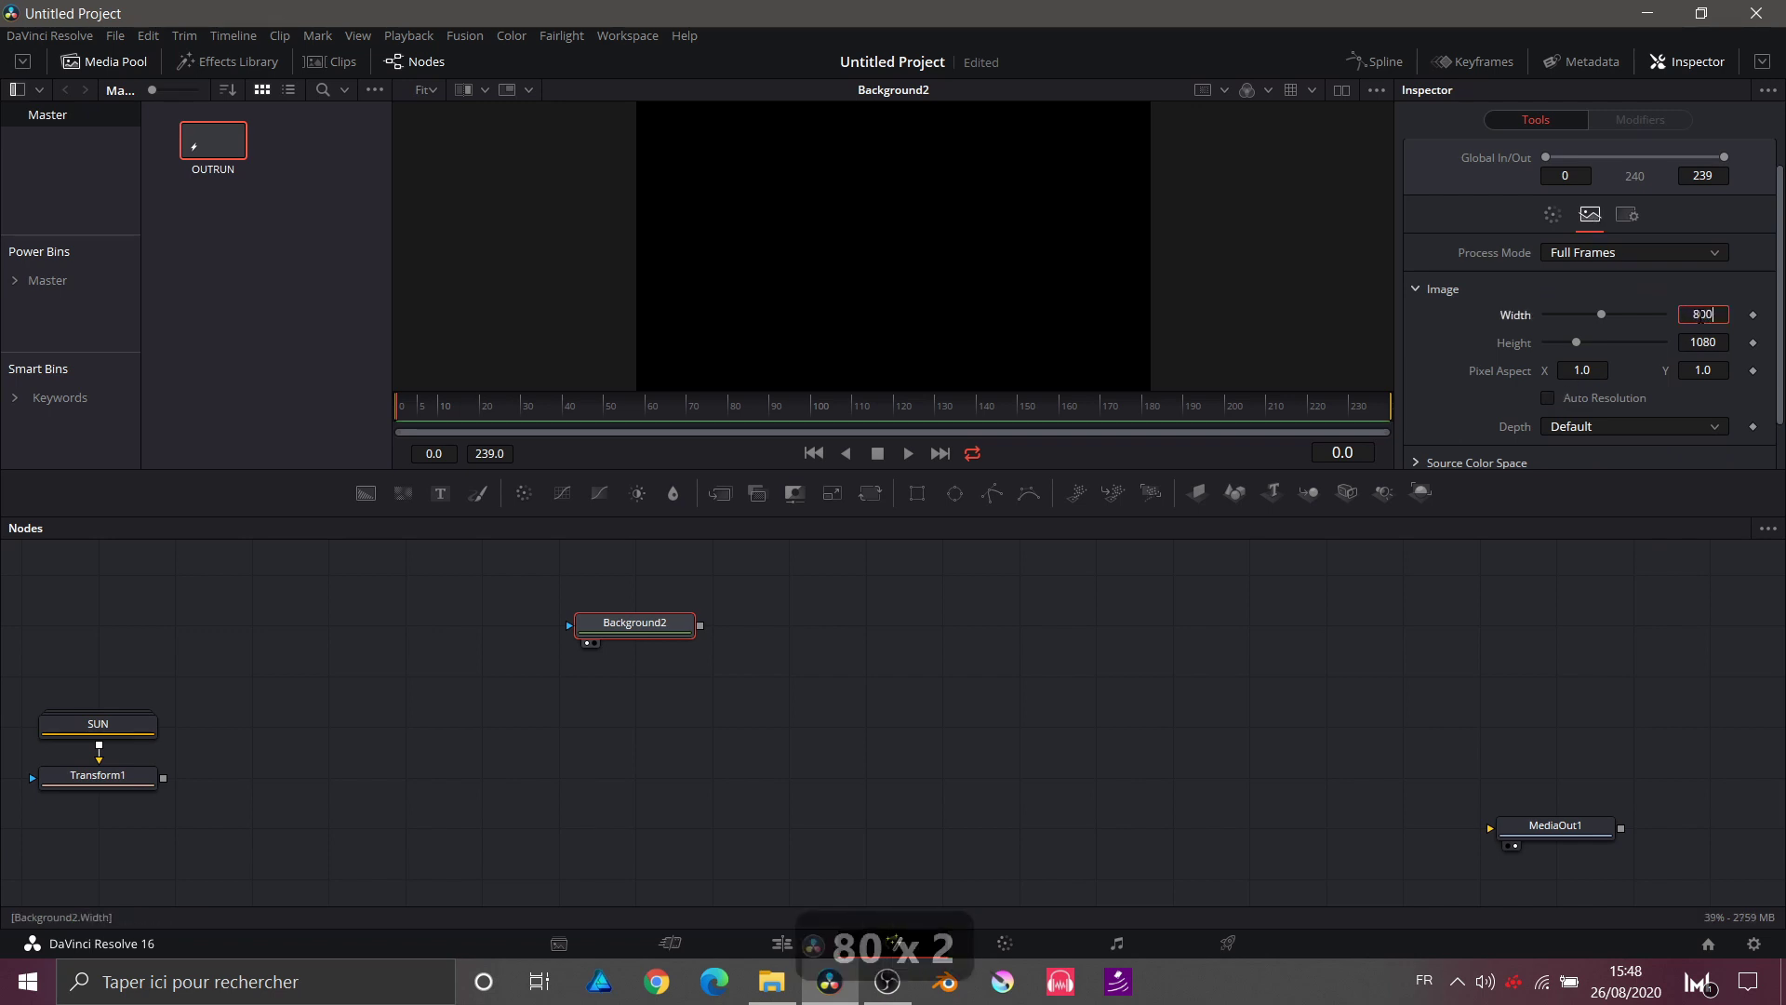
key(Tab)
text(800)
key(Tab)
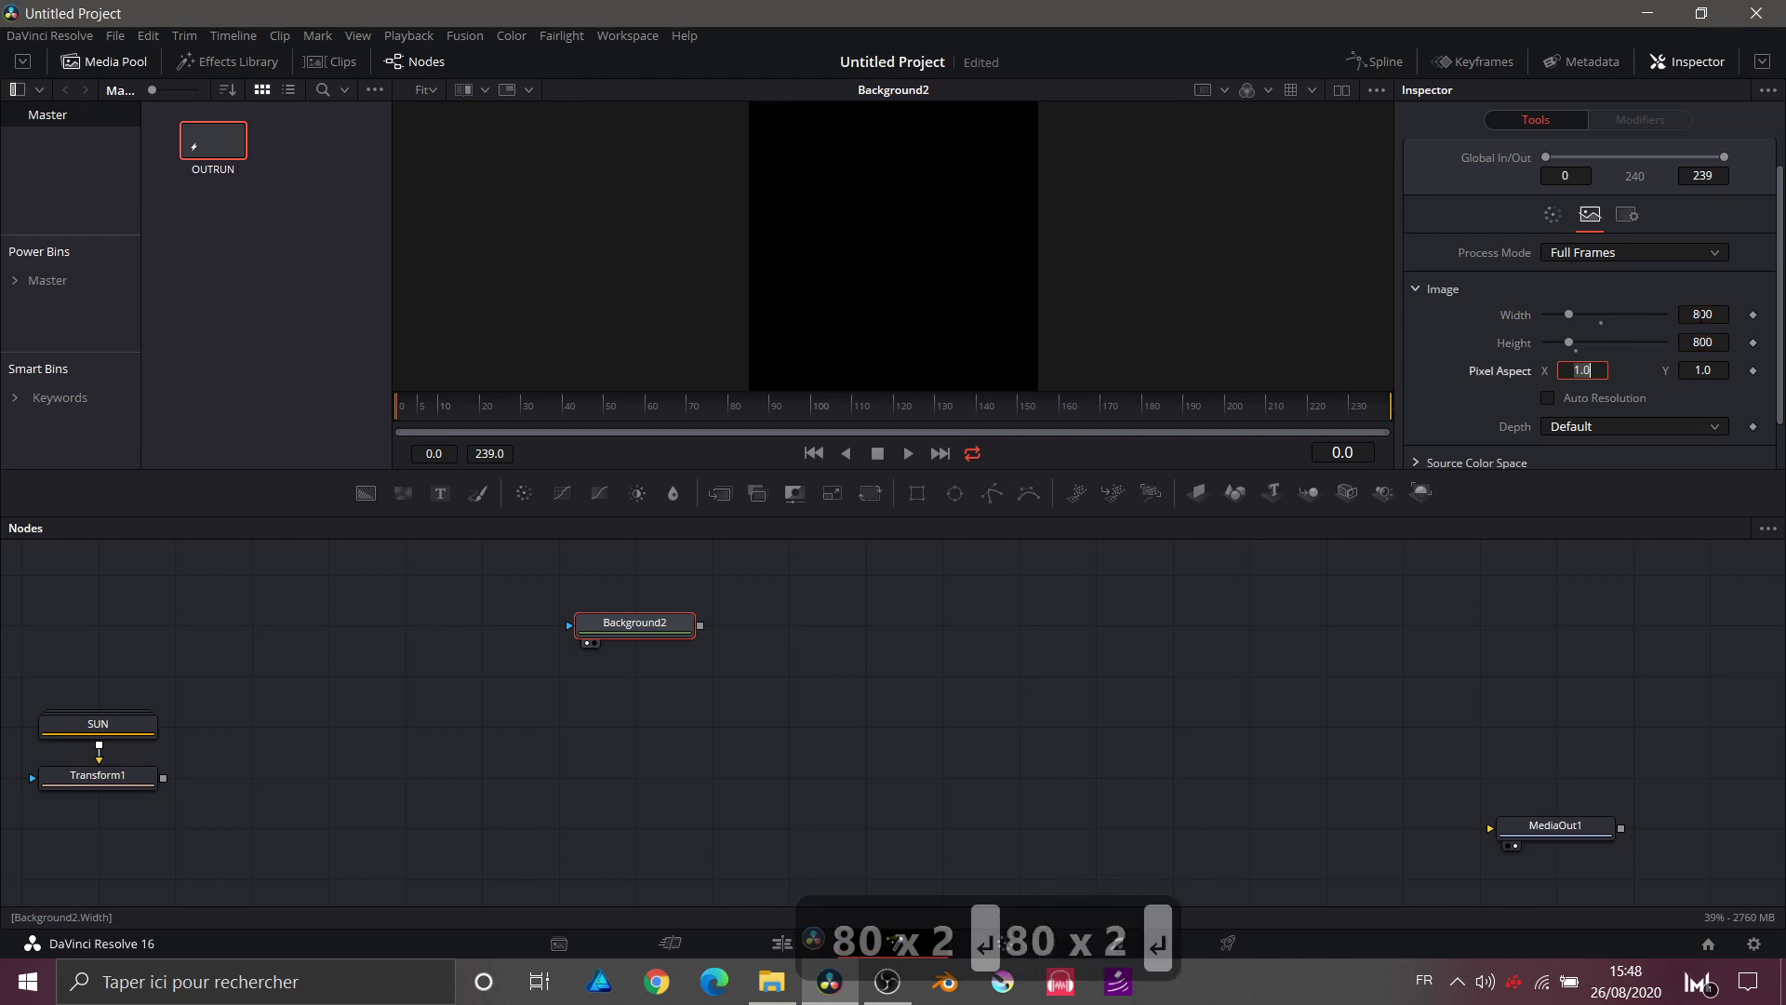
key(Return)
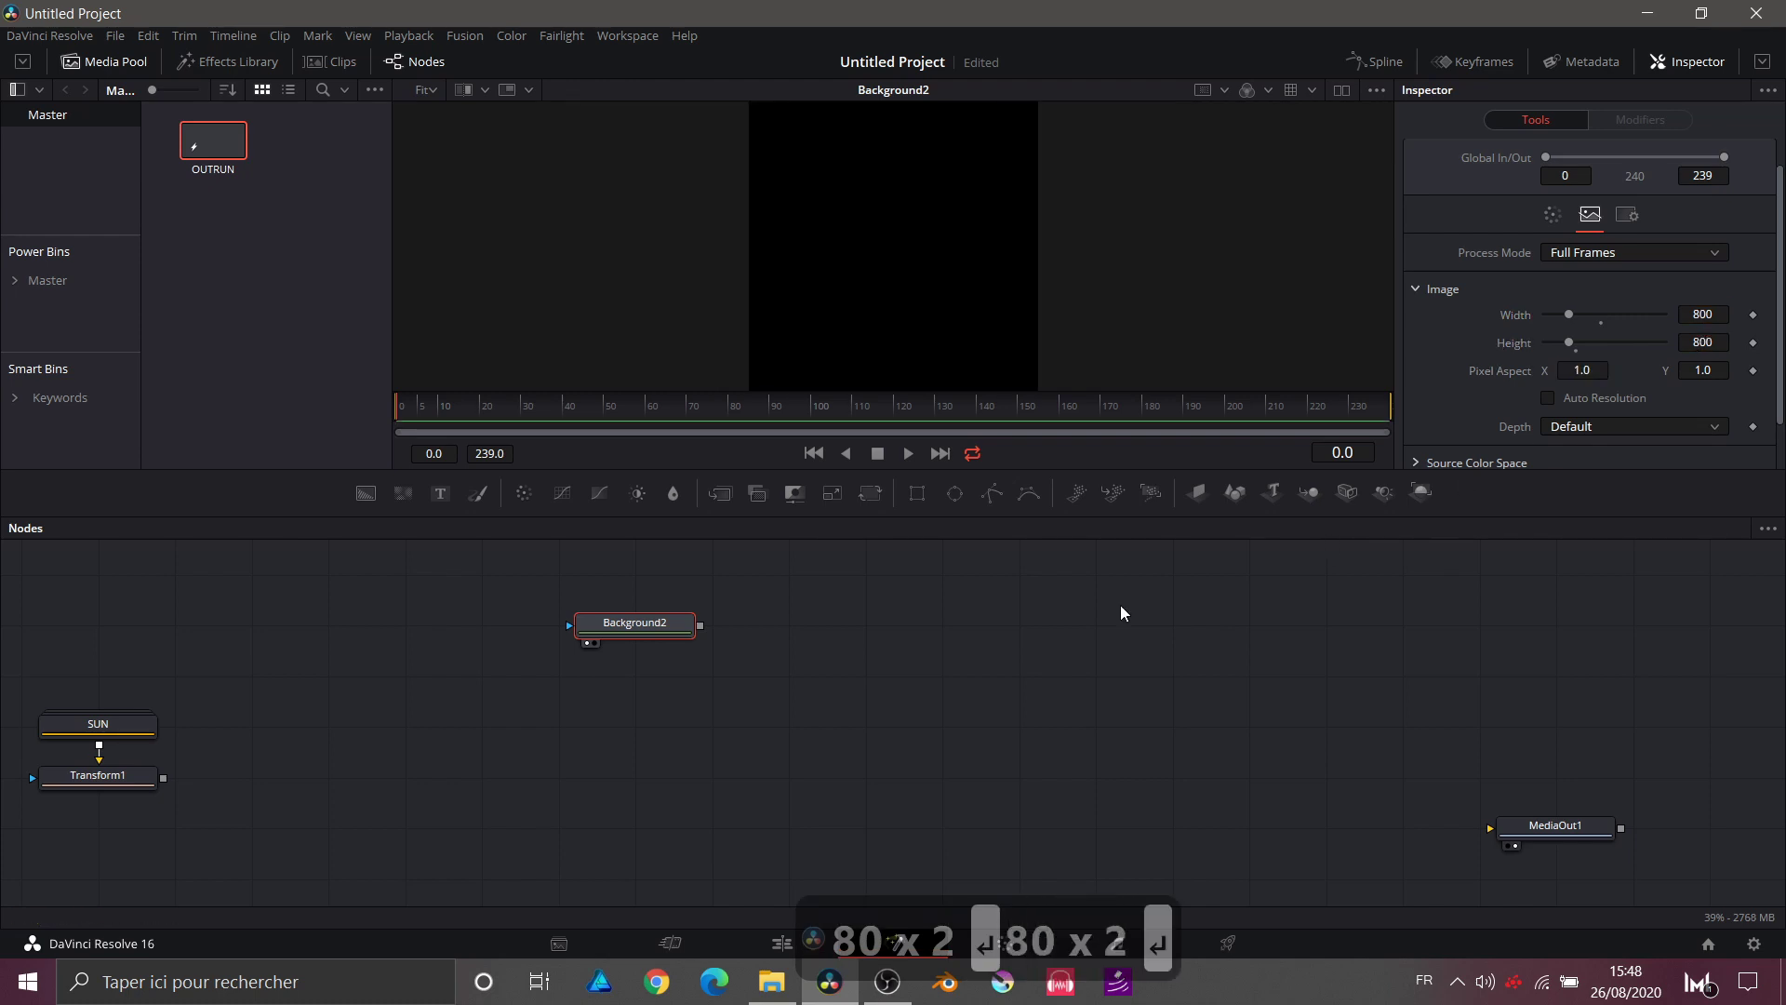
Step: Mask Background2 with a Rectangle of width and height 1.0, Solid off and a border width of about 0.038
click(917, 493)
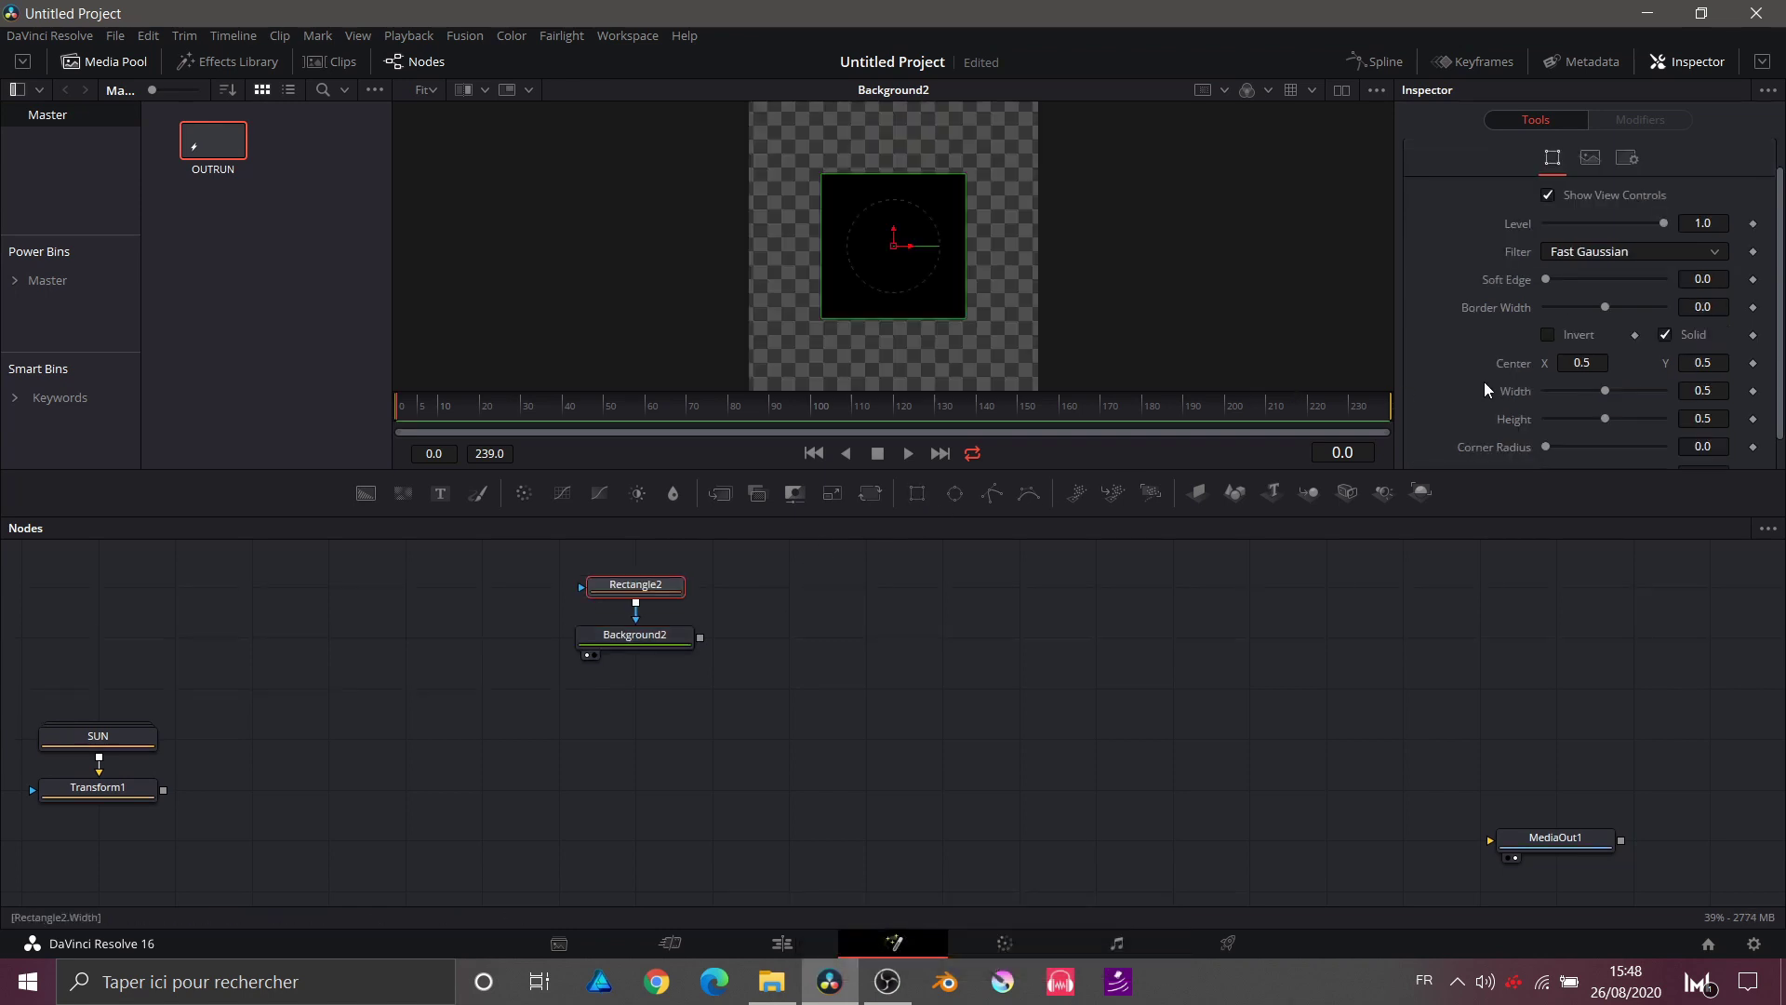
drag(1611, 391, 1688, 425)
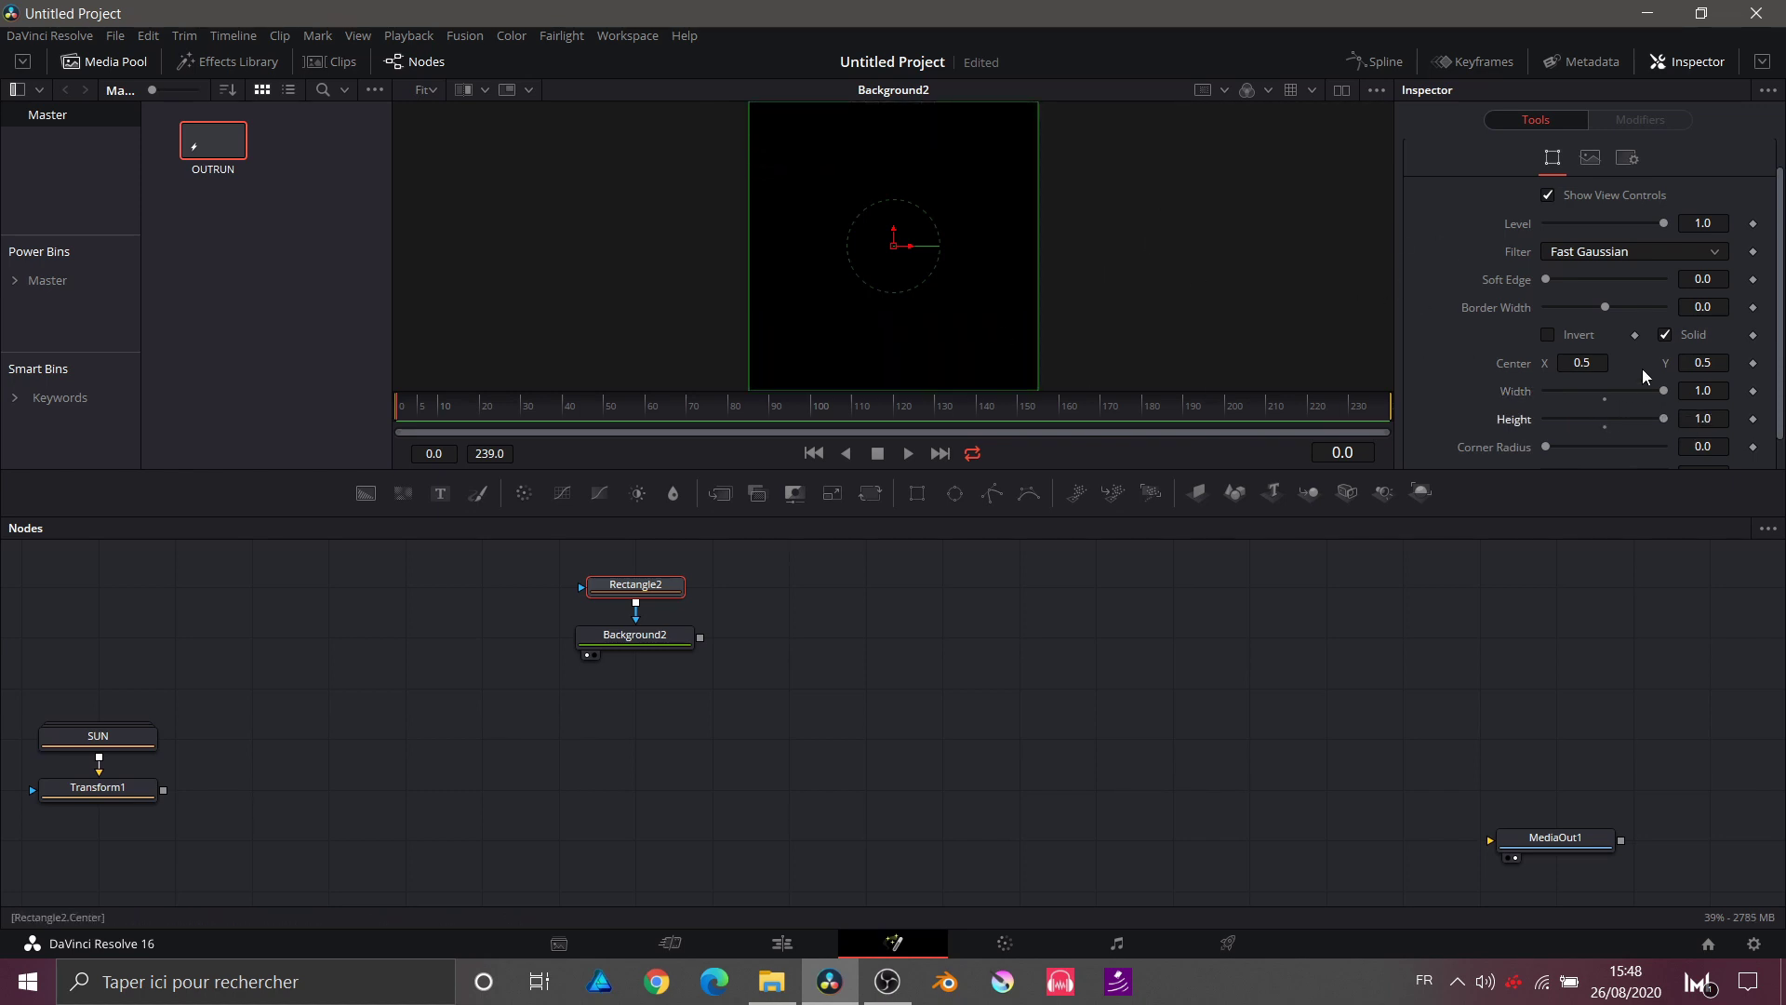
click(1666, 335)
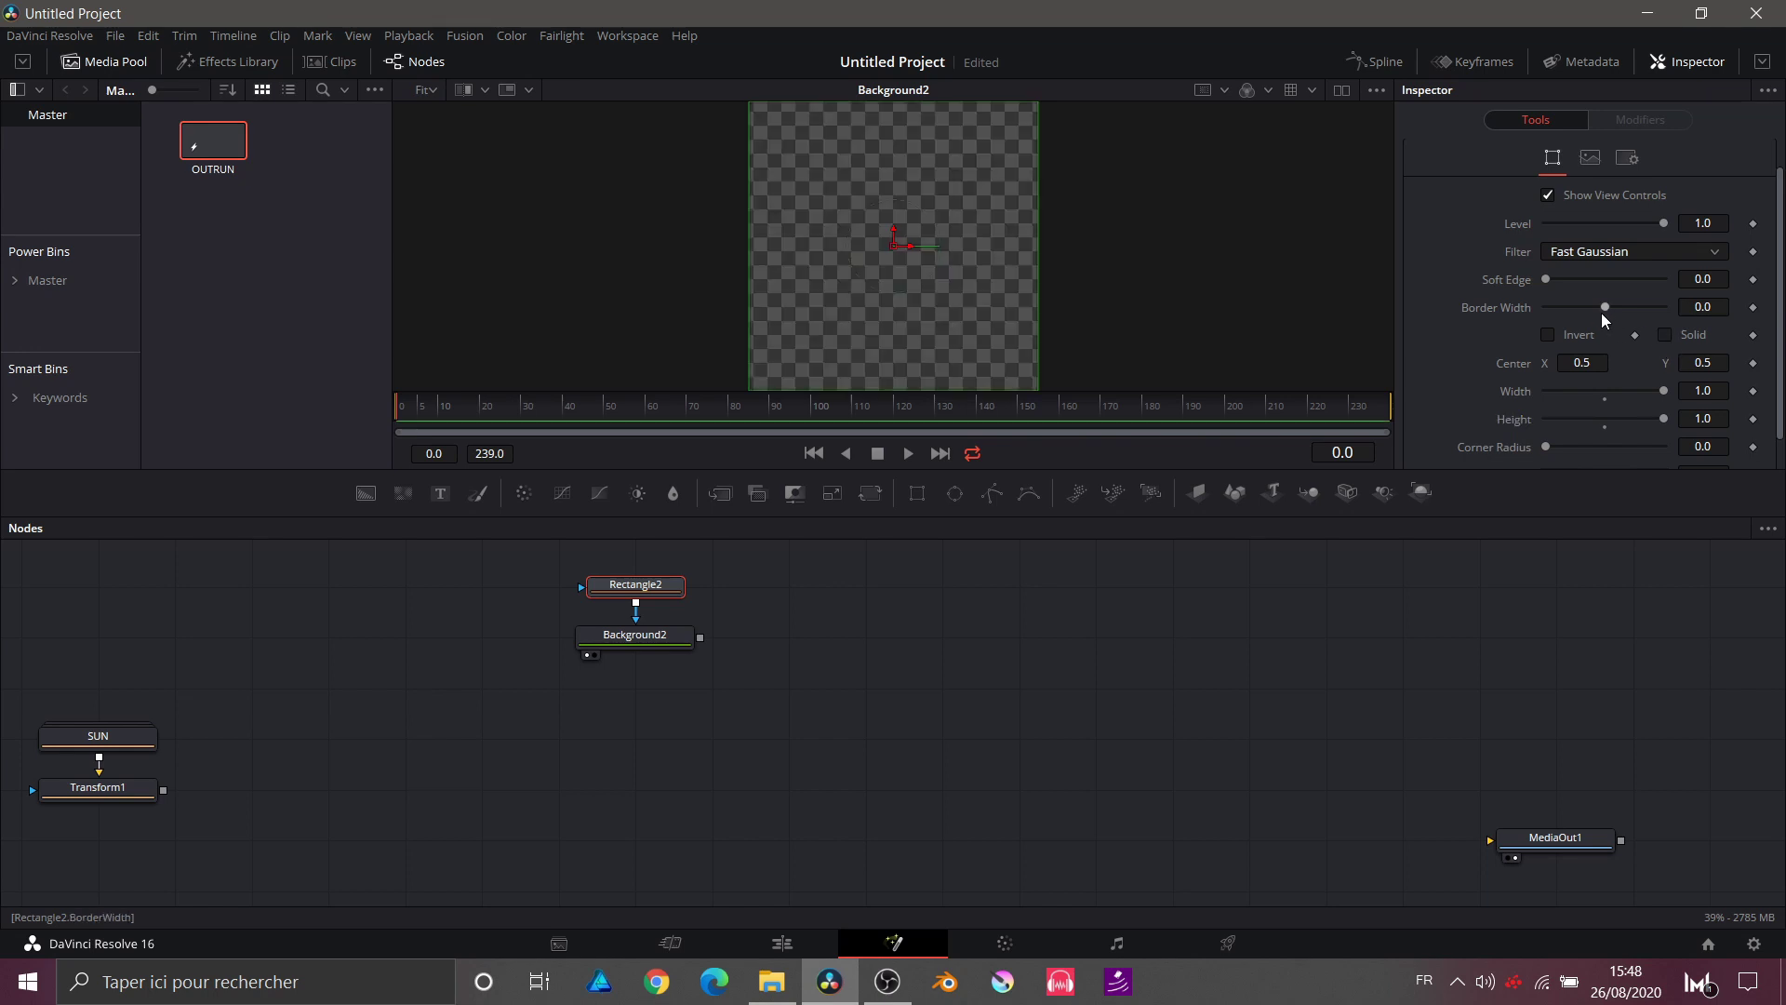
drag(1605, 308, 1615, 308)
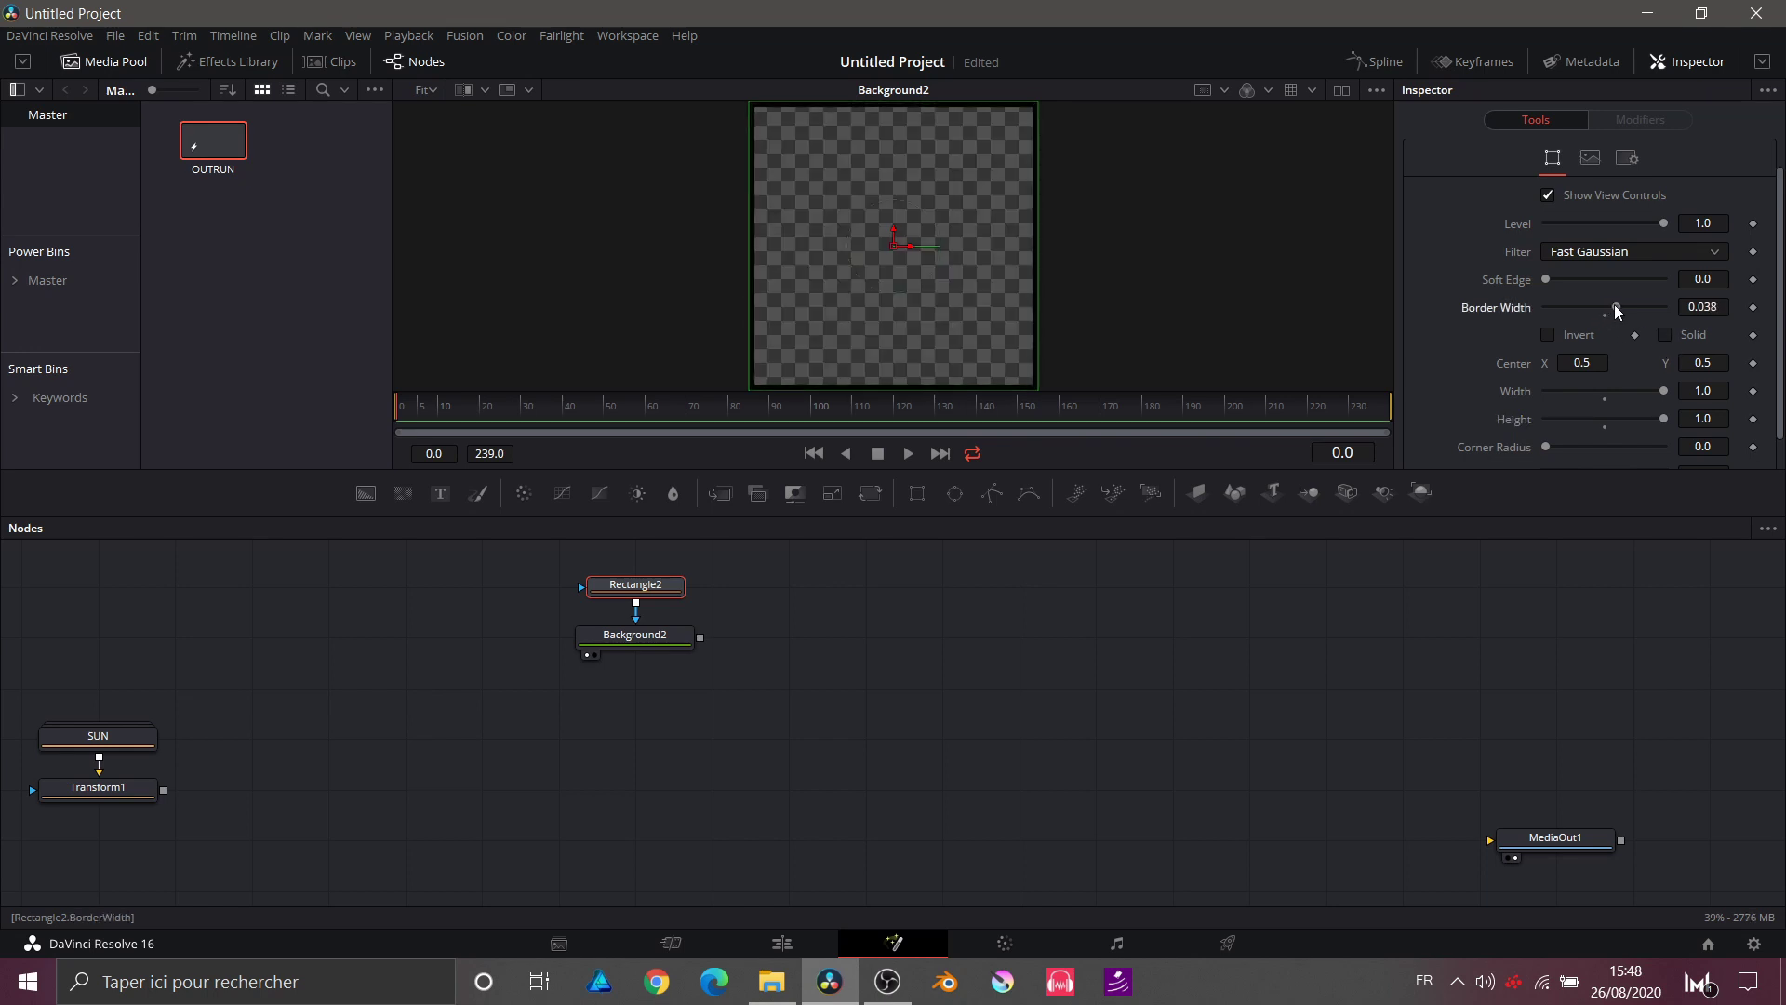
click(1024, 729)
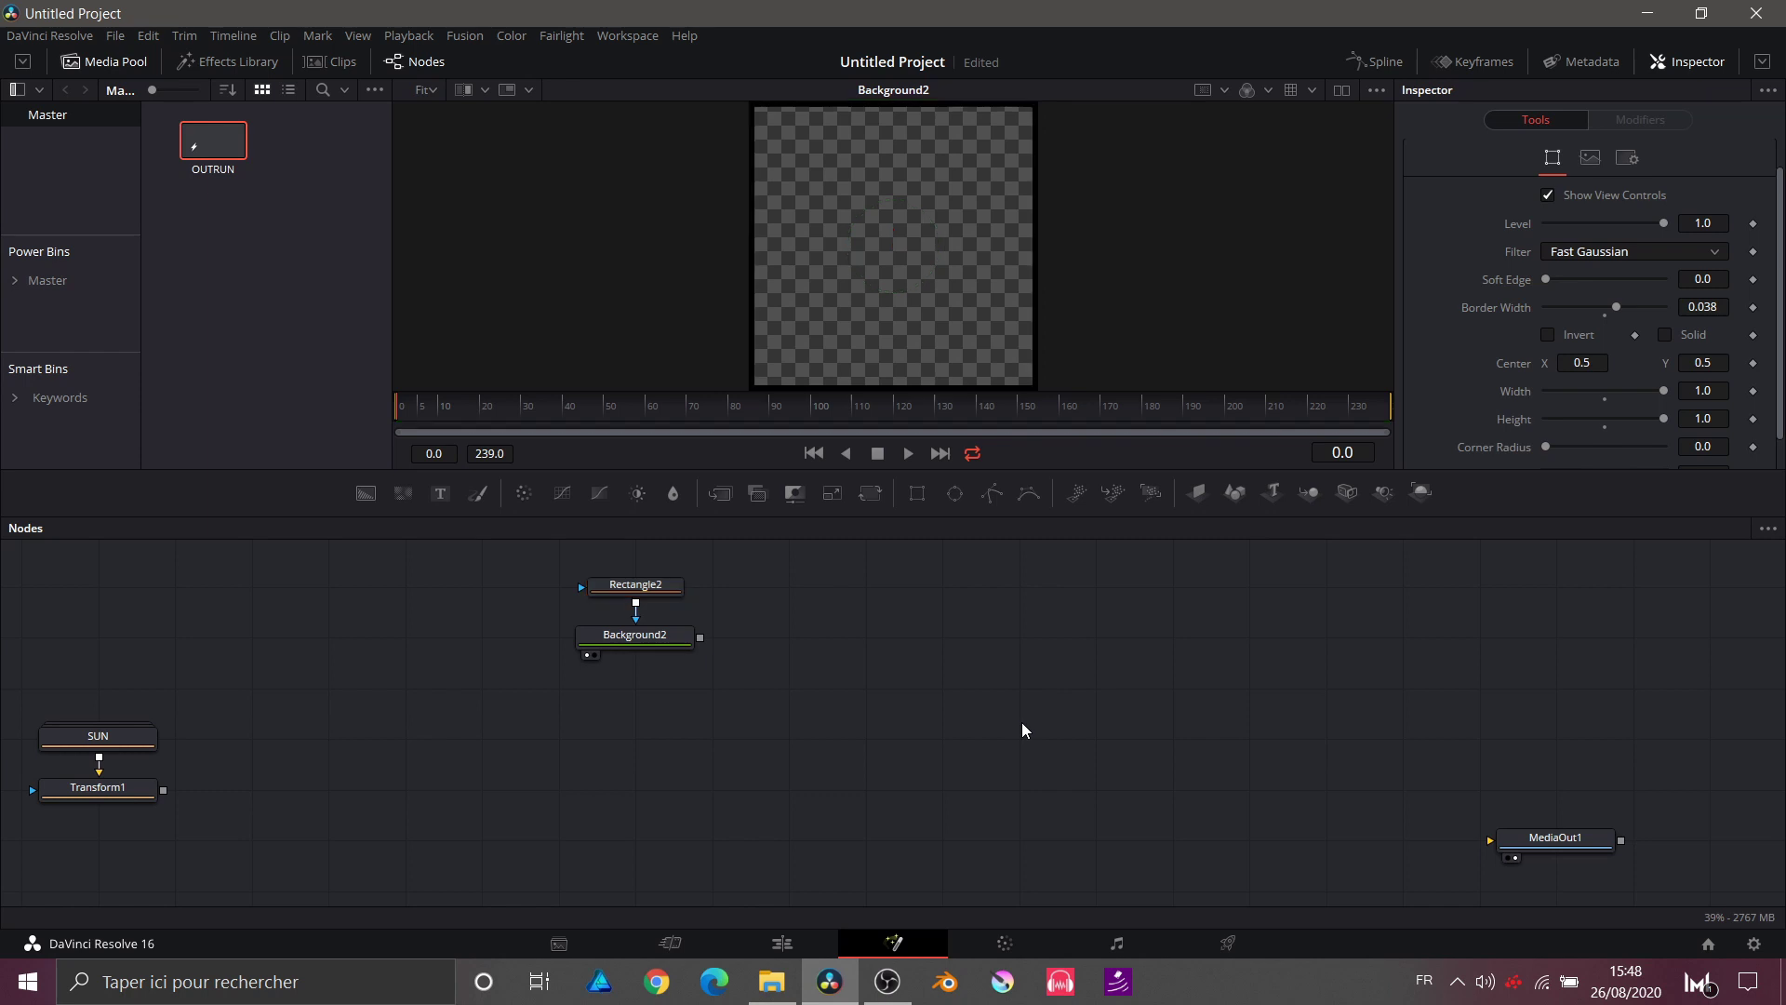
Step: Set Background2's solid color to a fully opaque, saturated bright blue with a hue of about 0.568
click(685, 645)
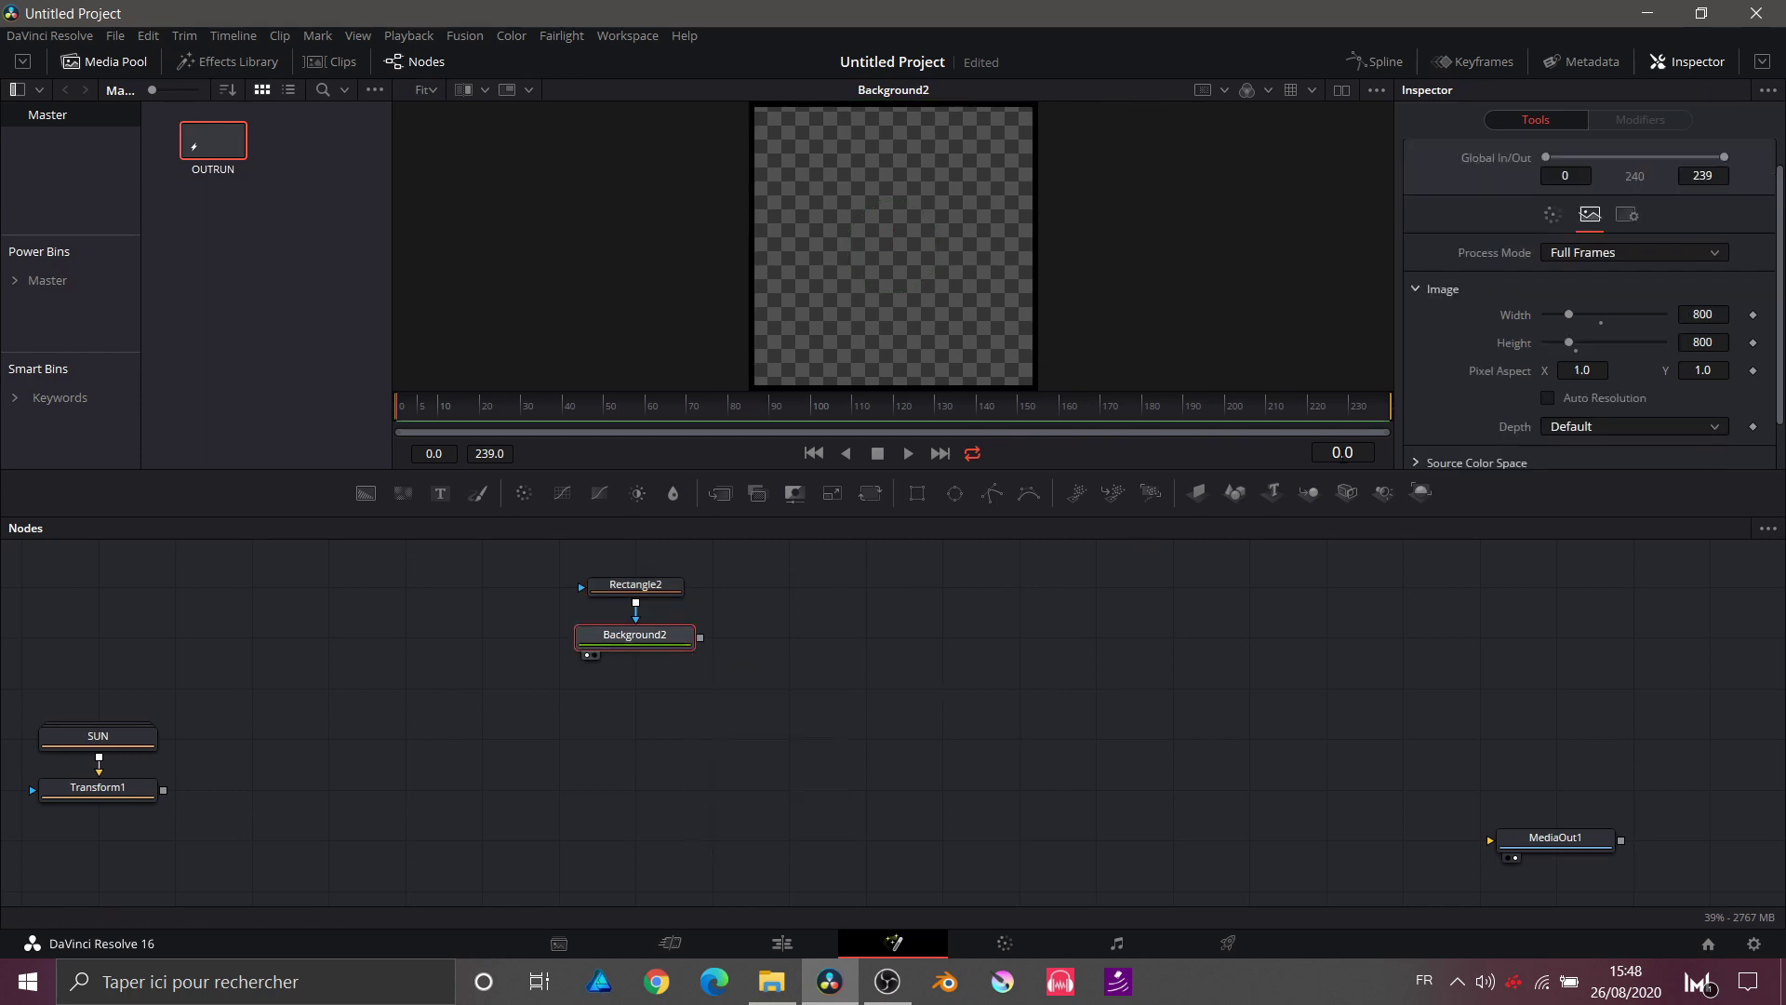
click(1553, 215)
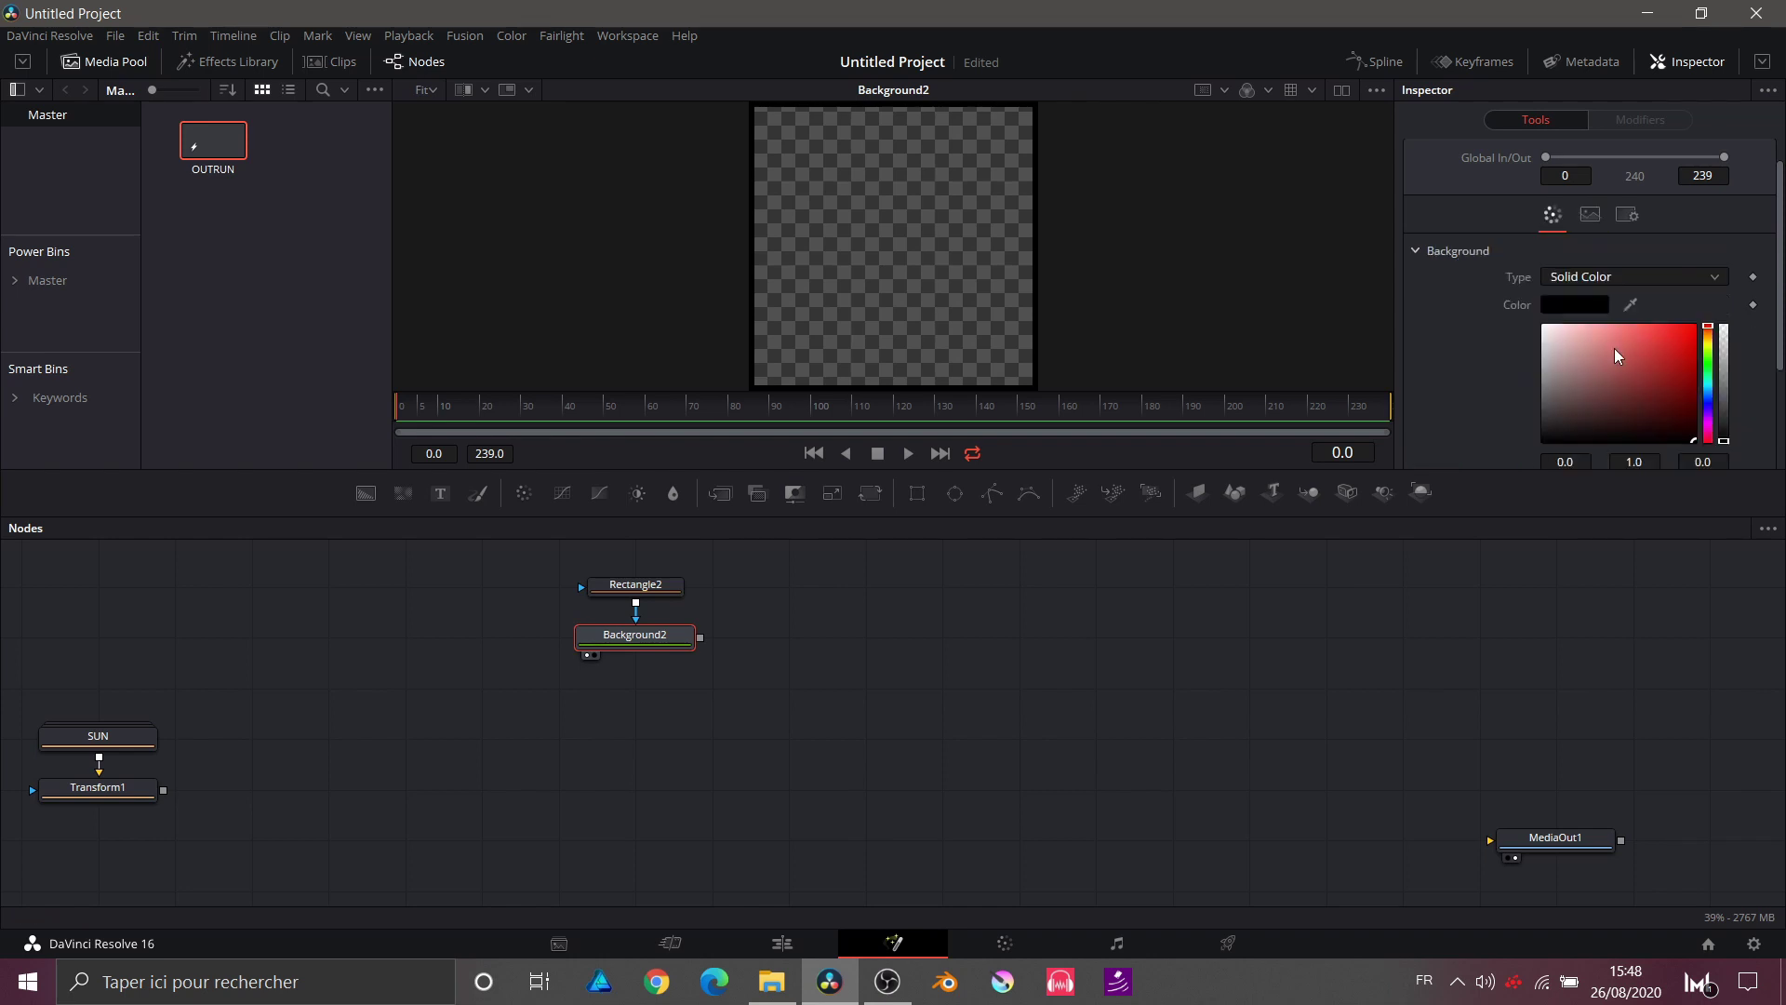
mouse_move(1706, 384)
mouse_down()
mouse_move(1695, 328)
mouse_move(1721, 314)
mouse_up()
drag(1707, 397, 1710, 397)
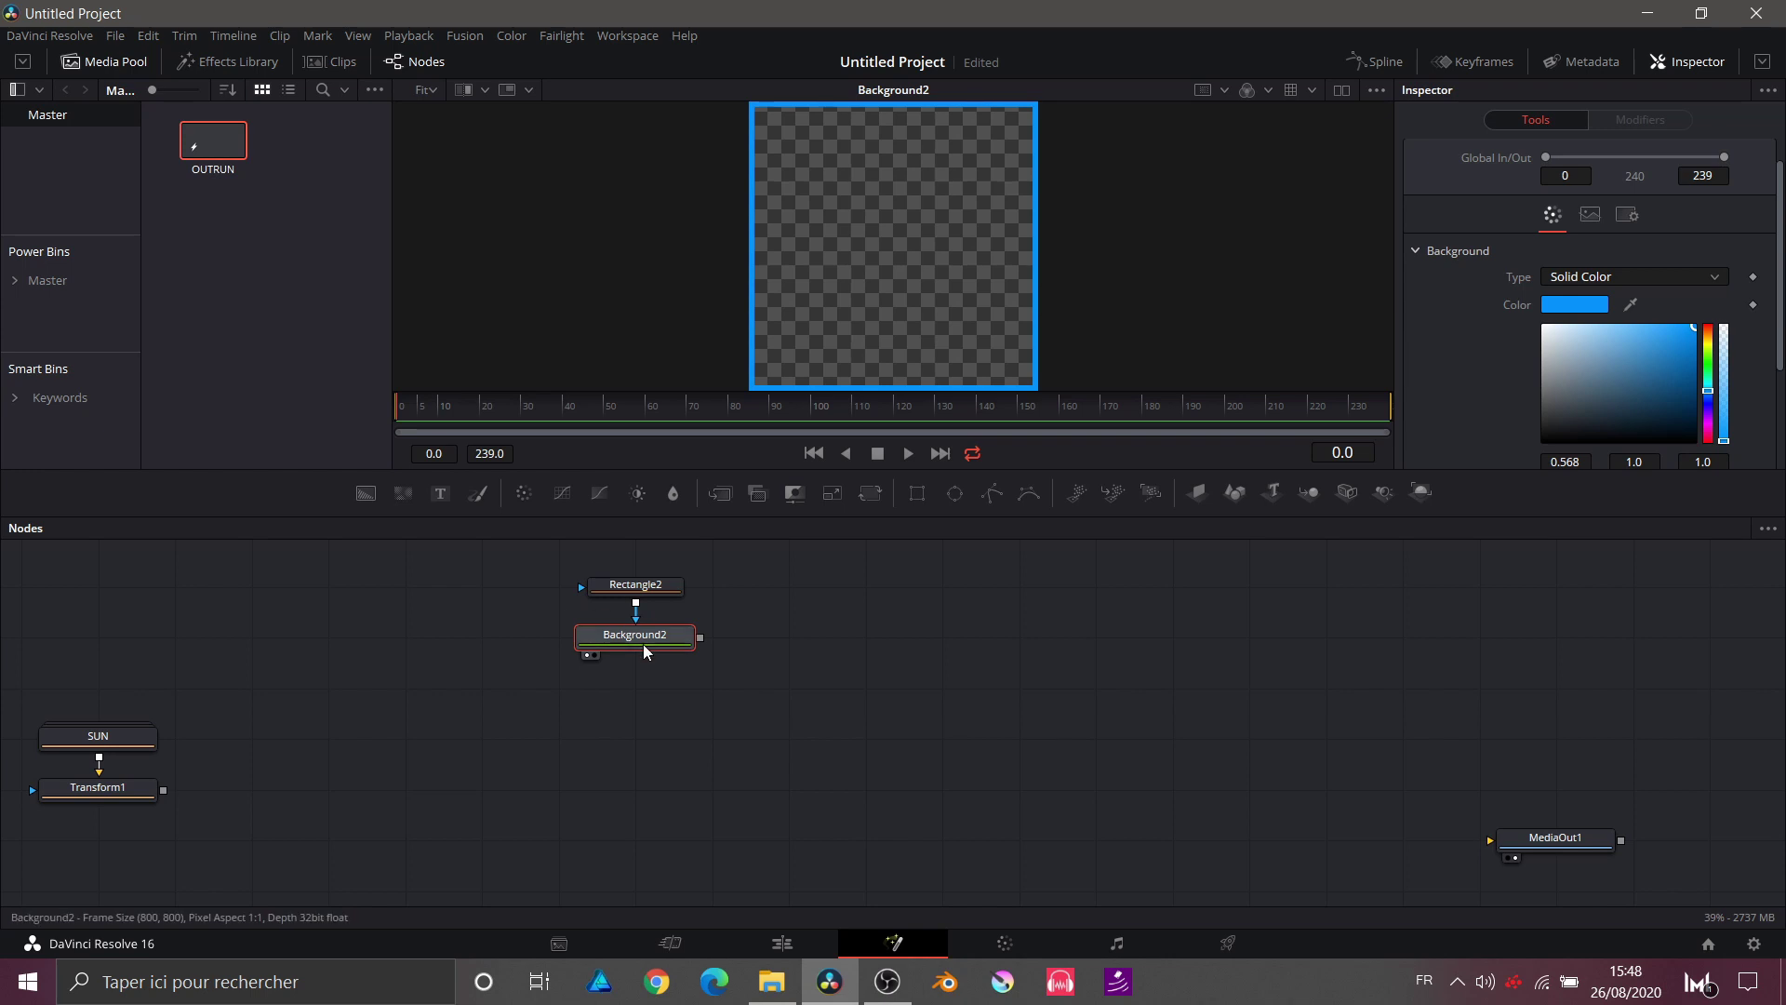
Step: Add a Transform node after Background2, place it directly below, and show it in the viewer
click(878, 490)
drag(786, 638, 654, 693)
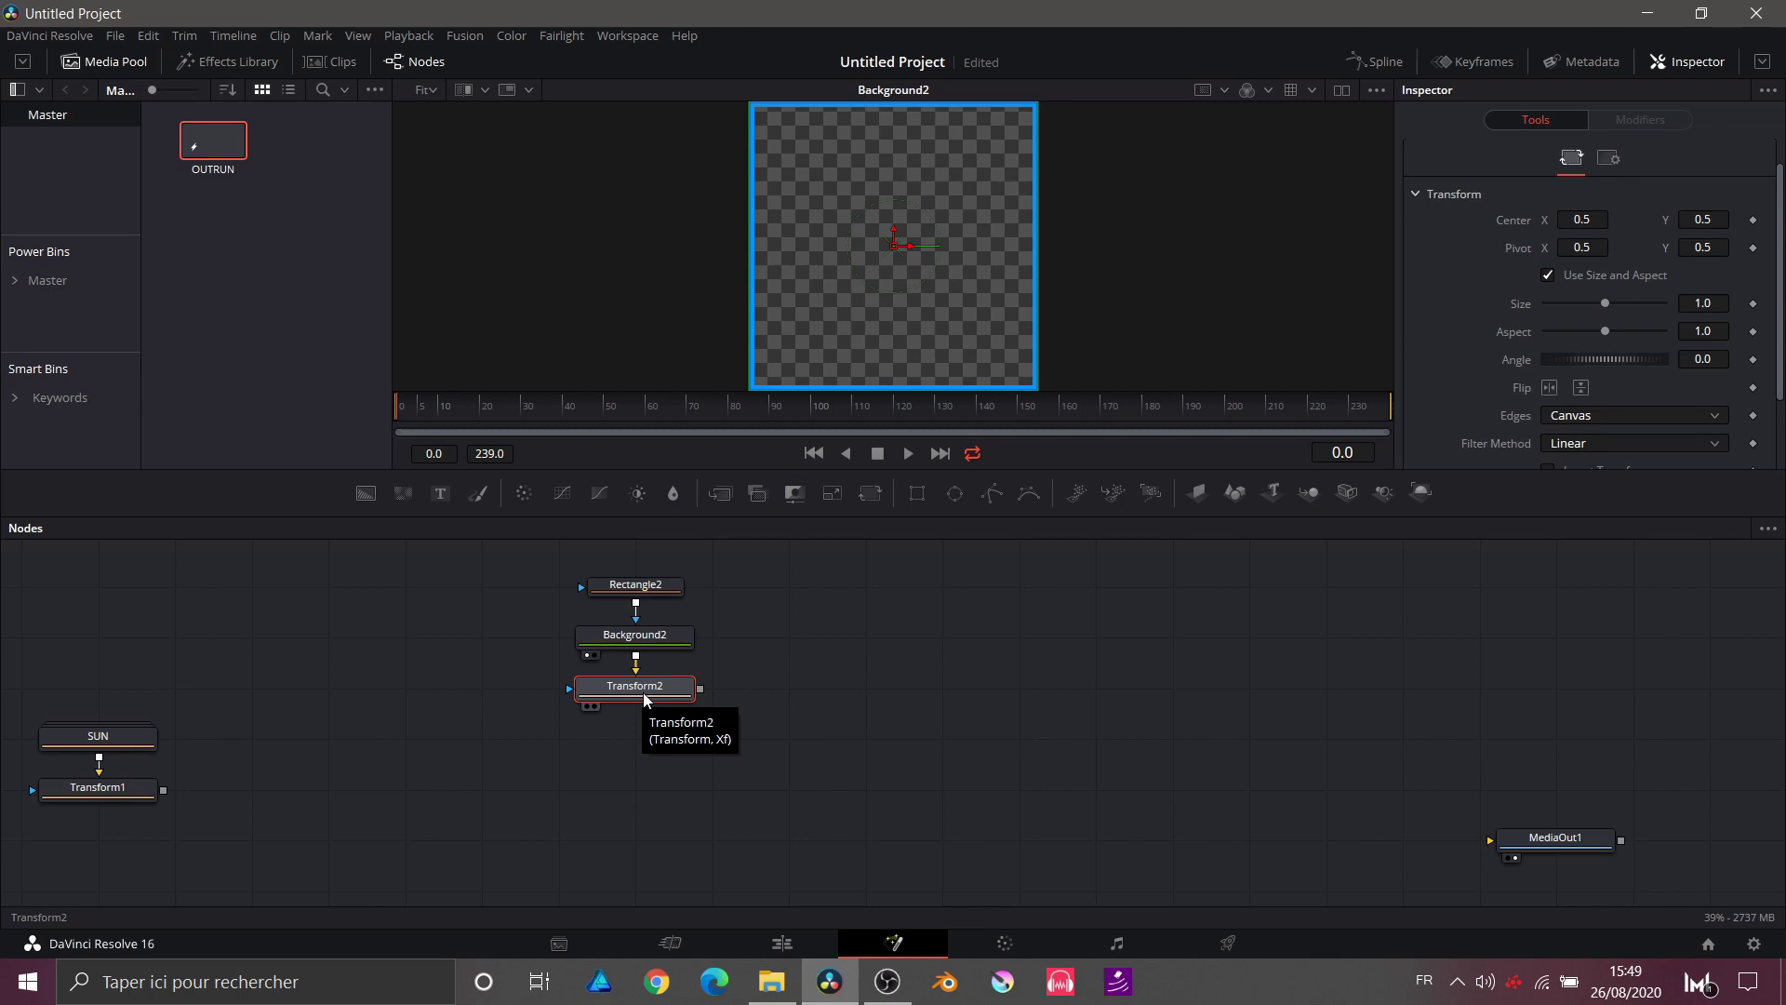
key(1)
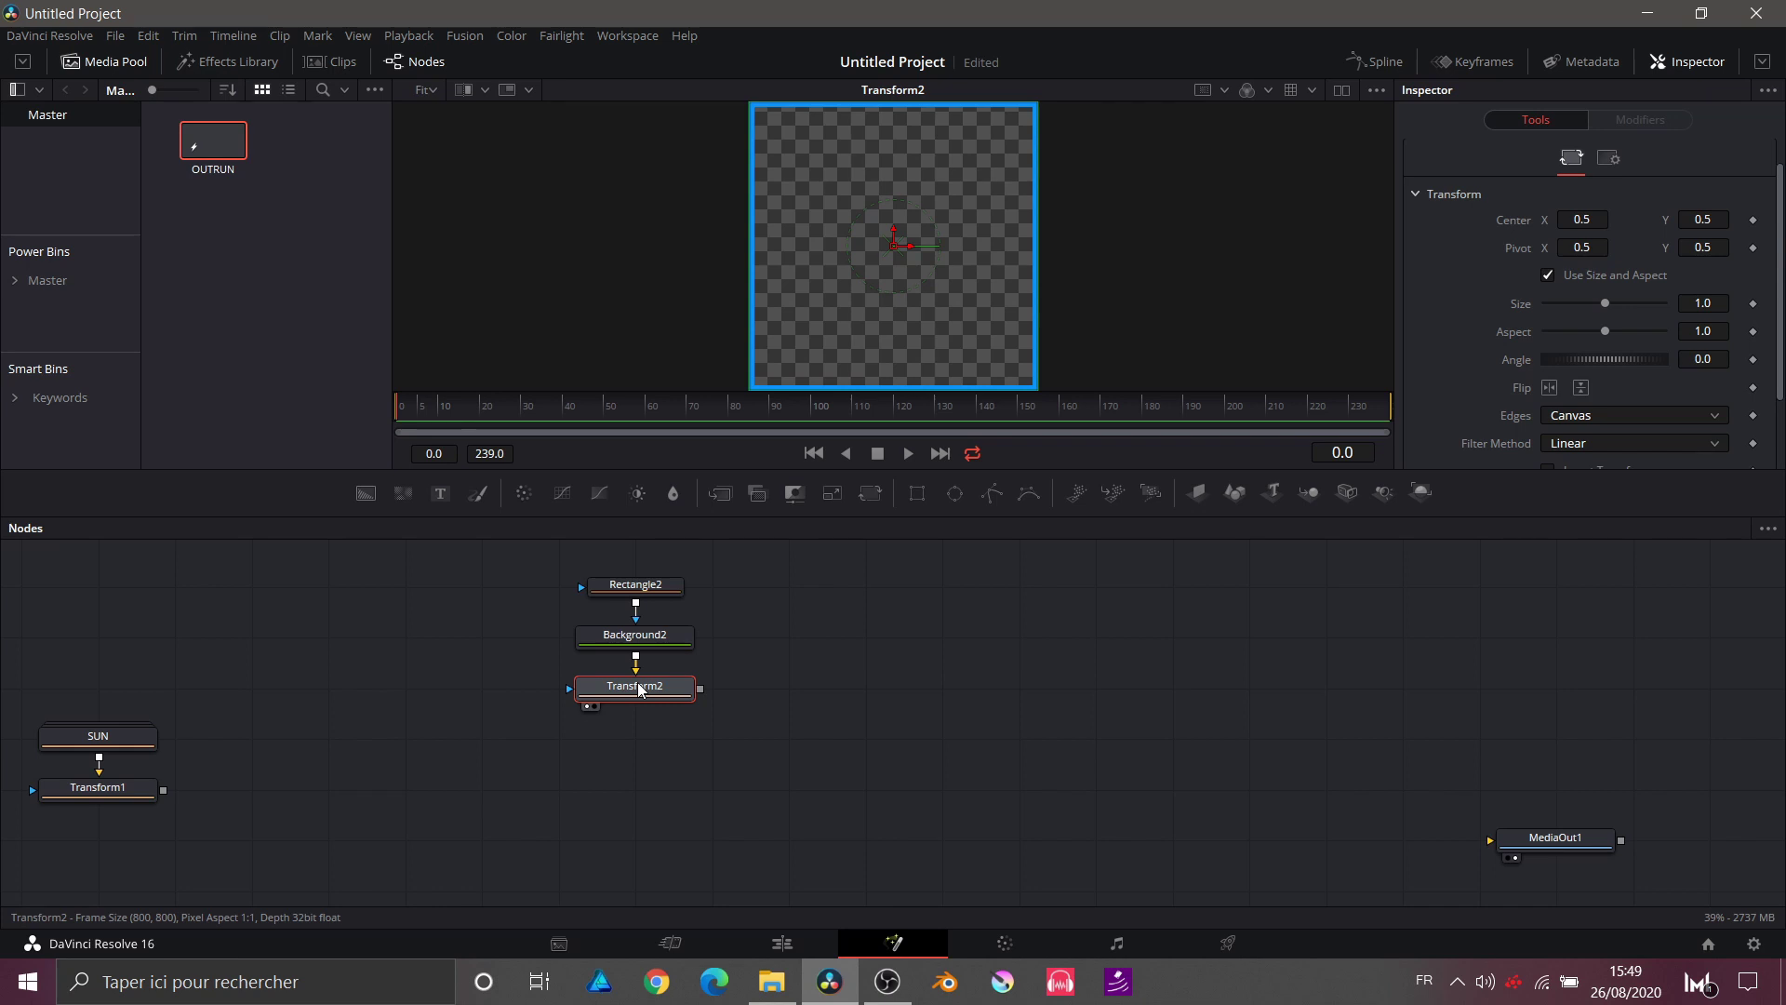
Step: Add a Crop node after Transform2 and show its output in the viewer
key(ctrl+space)
text(so)
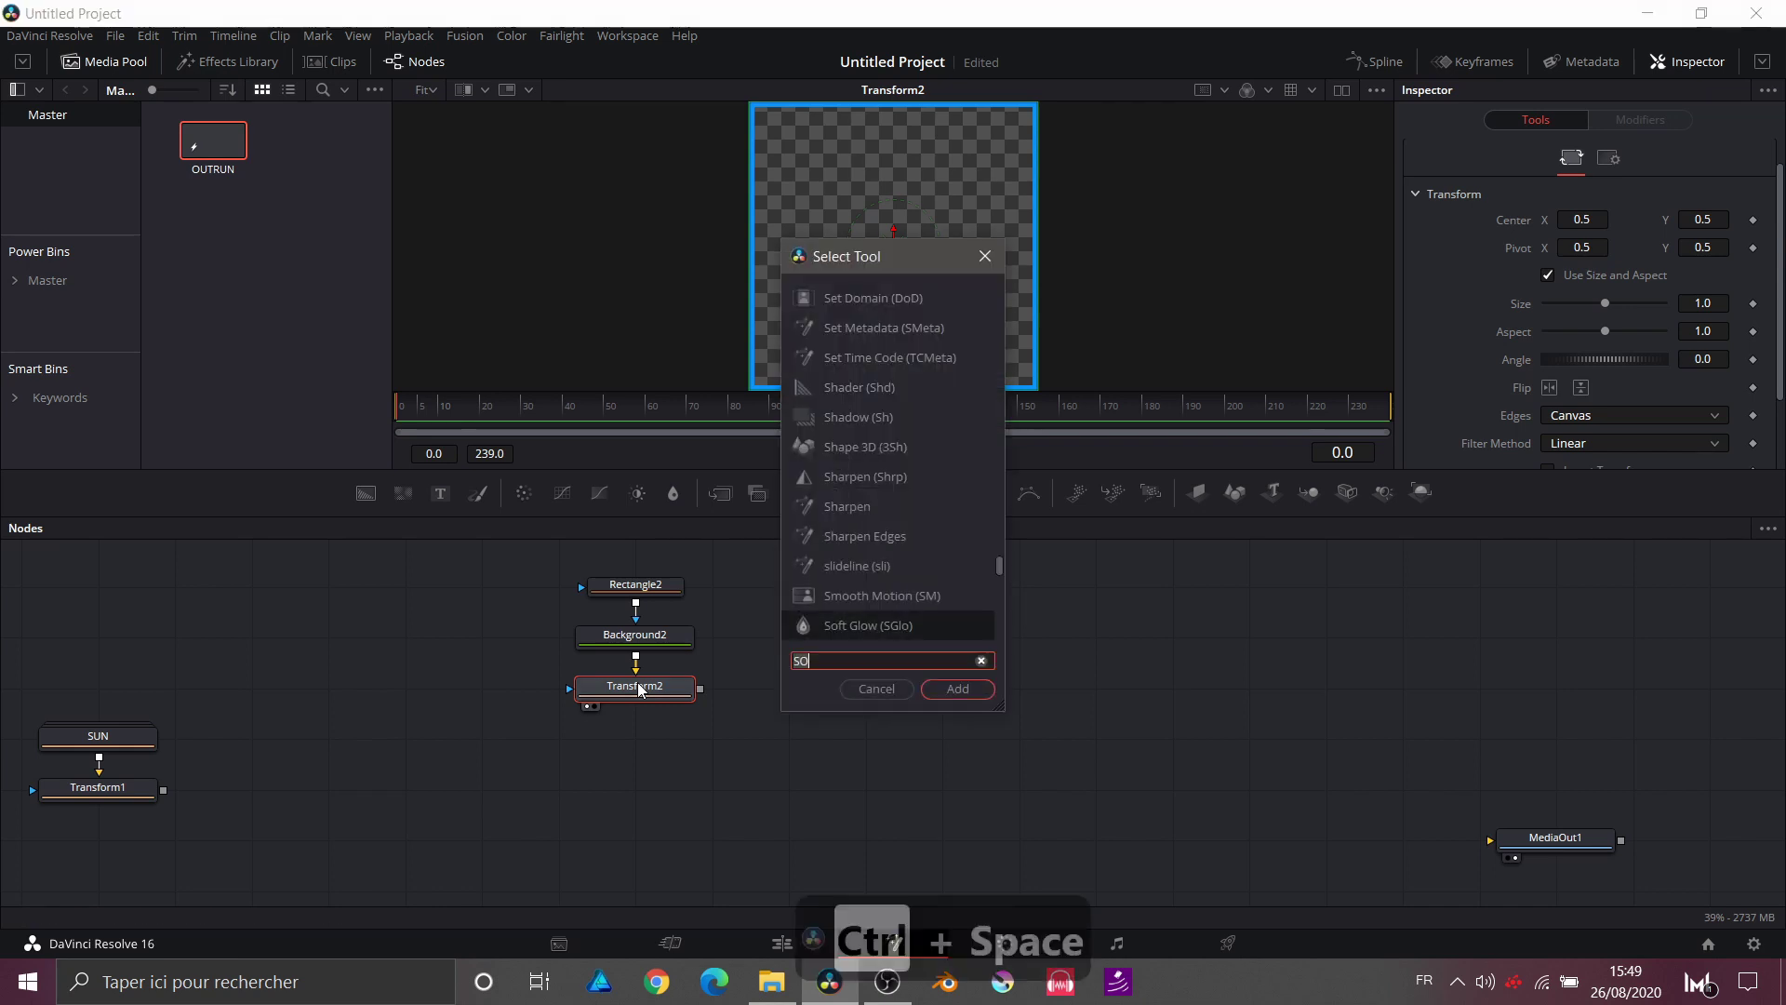
key(BackSpace)
key(BackSpace)
text(crop)
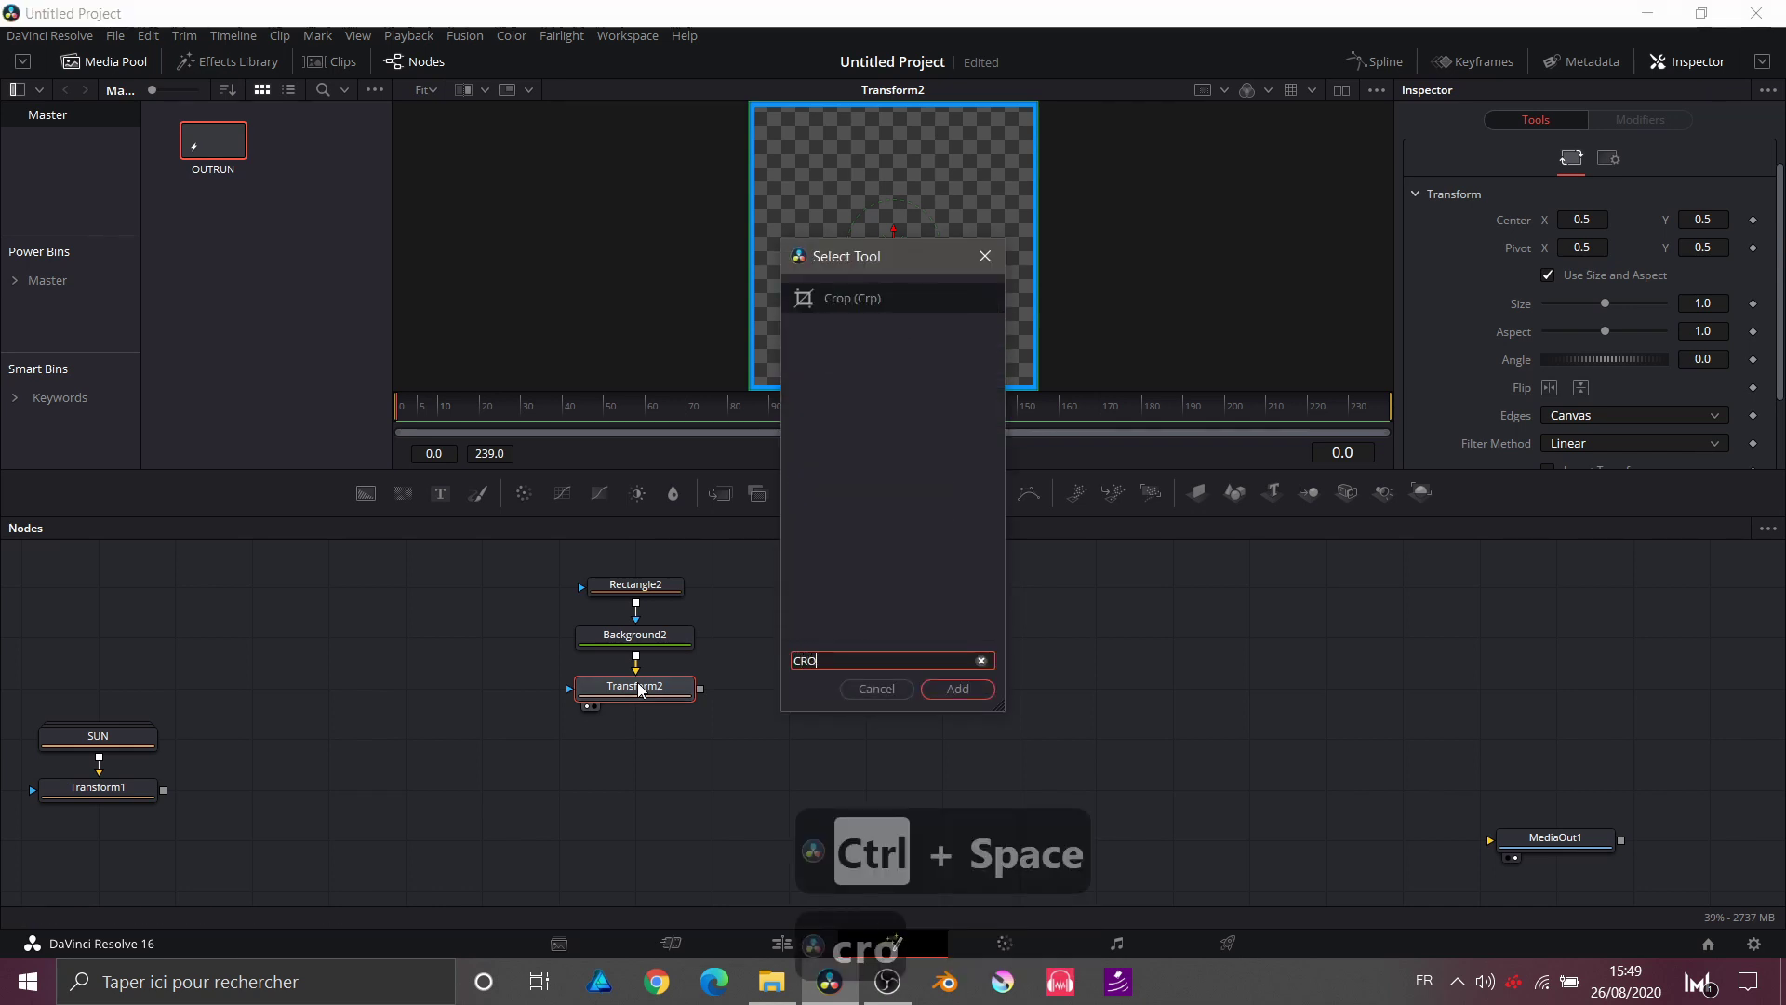
key(Return)
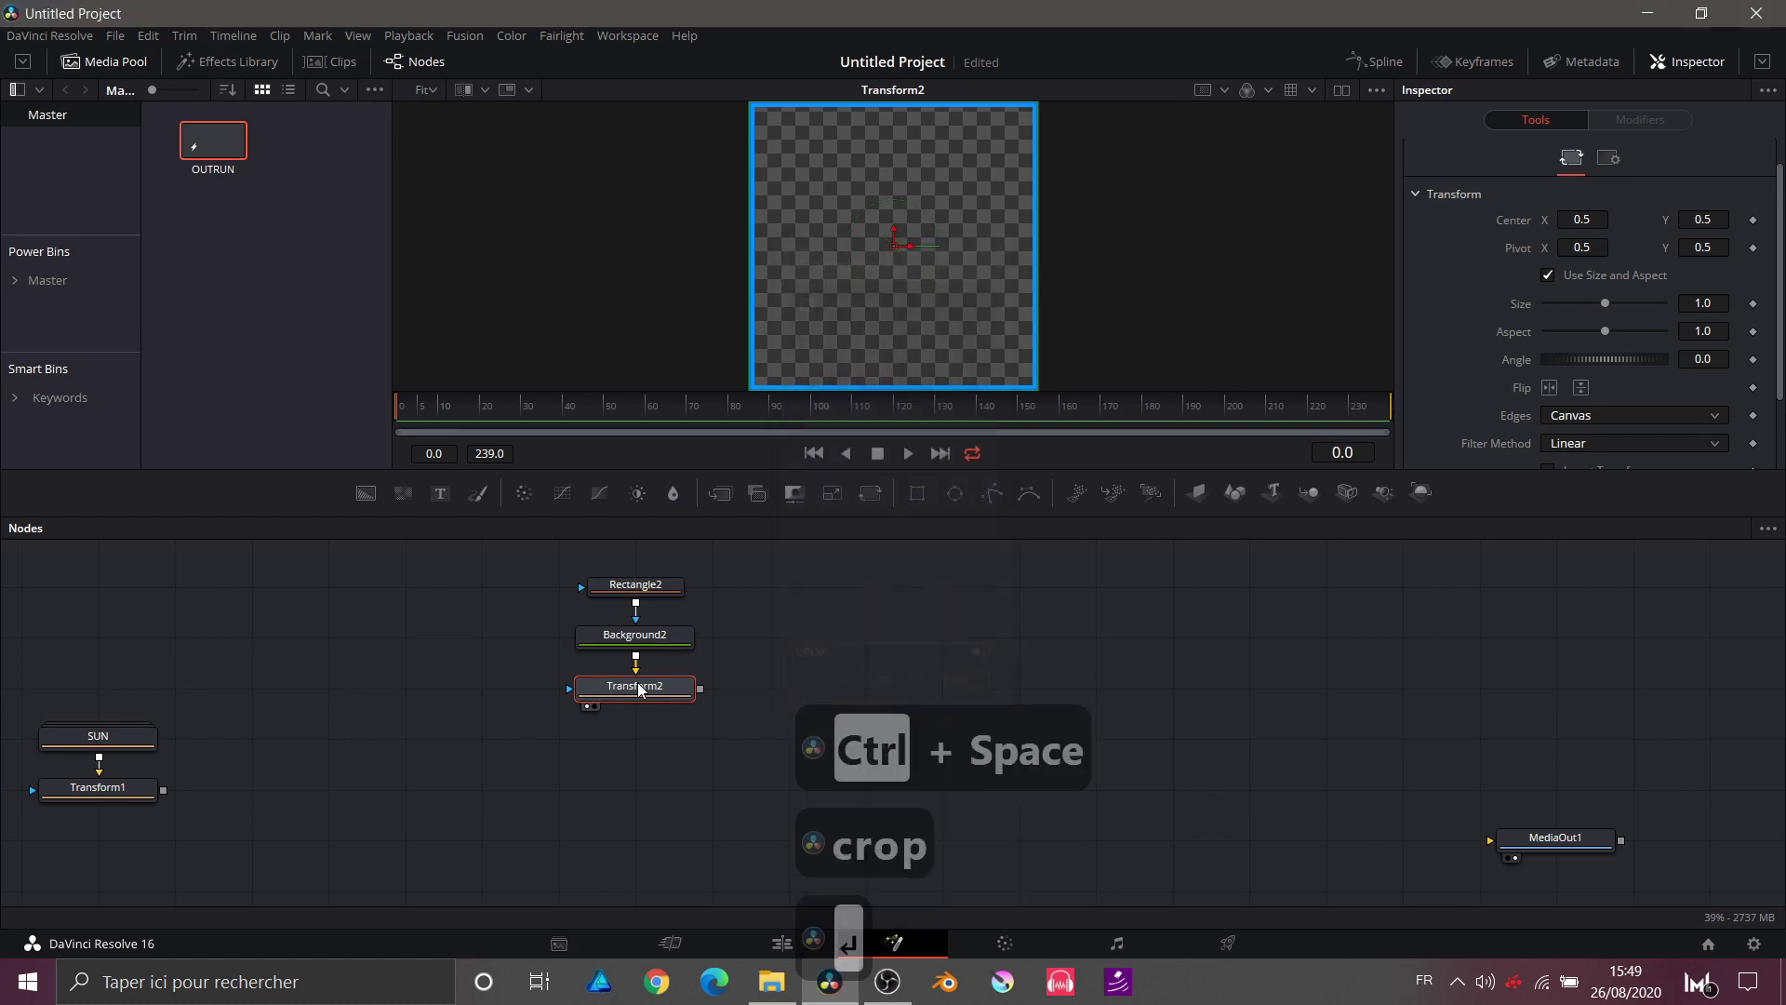
drag(628, 747, 833, 282)
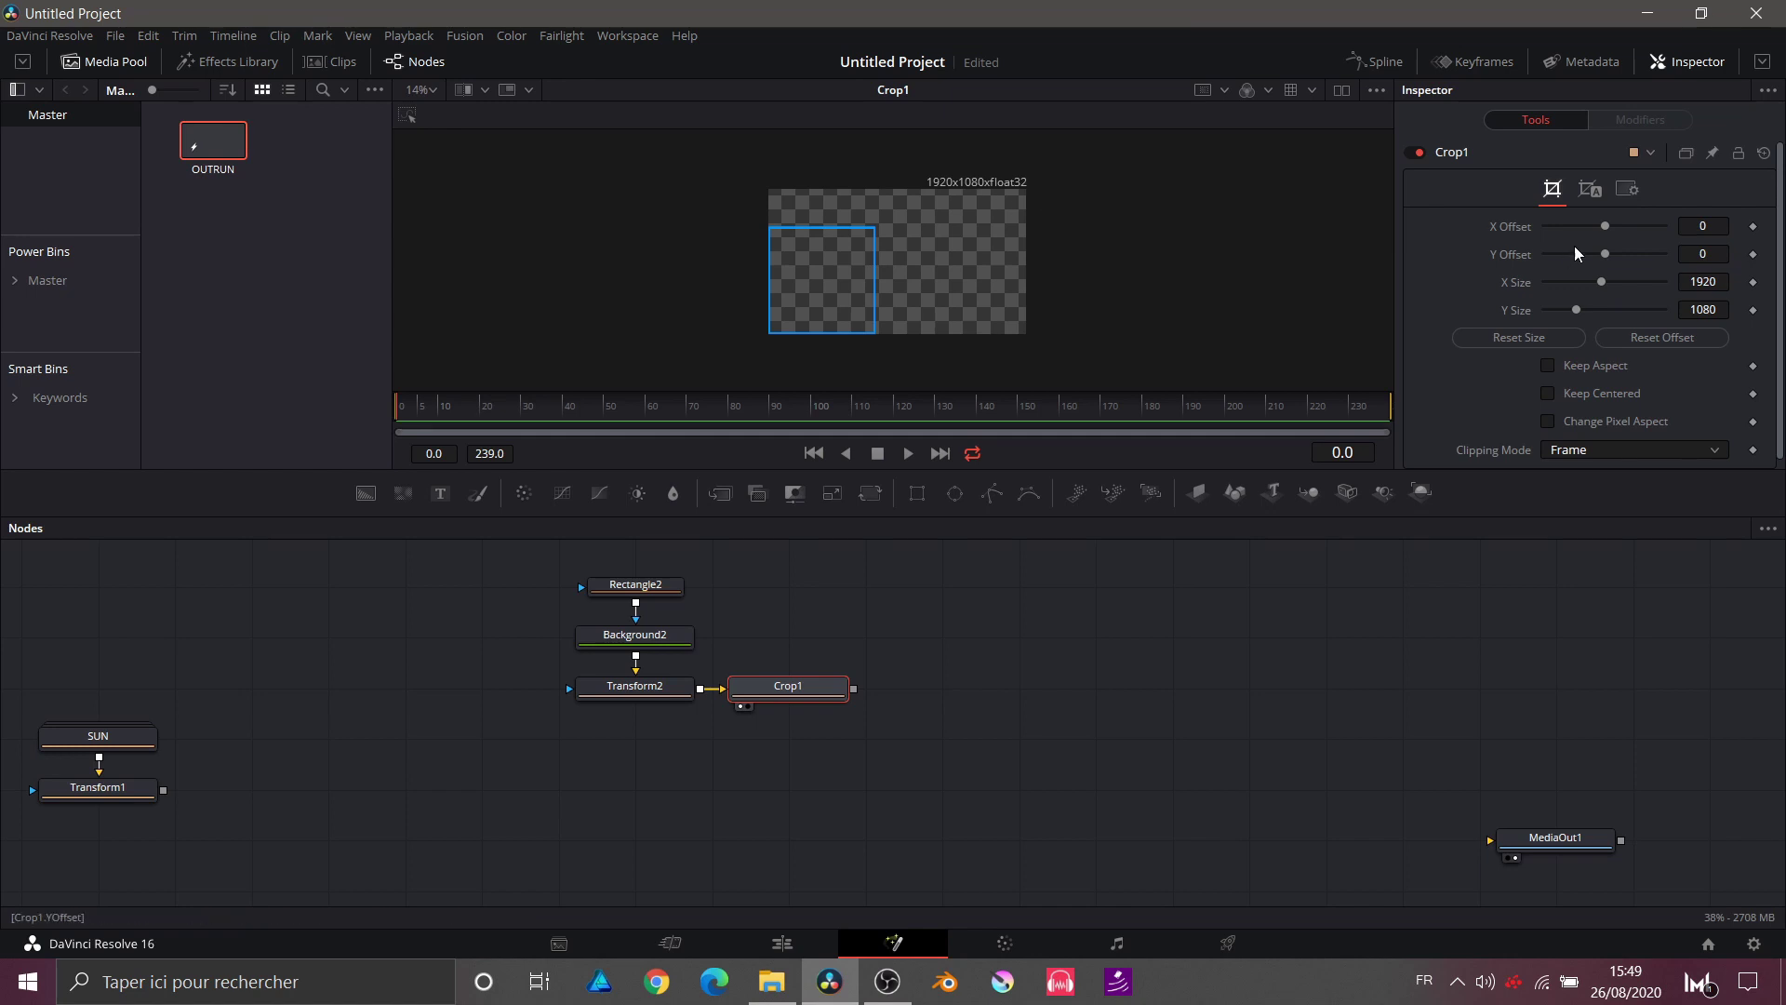
mouse_move(1612, 226)
mouse_down()
mouse_move(1633, 223)
mouse_move(1582, 236)
mouse_move(1621, 231)
mouse_move(1582, 237)
mouse_move(1599, 254)
mouse_up()
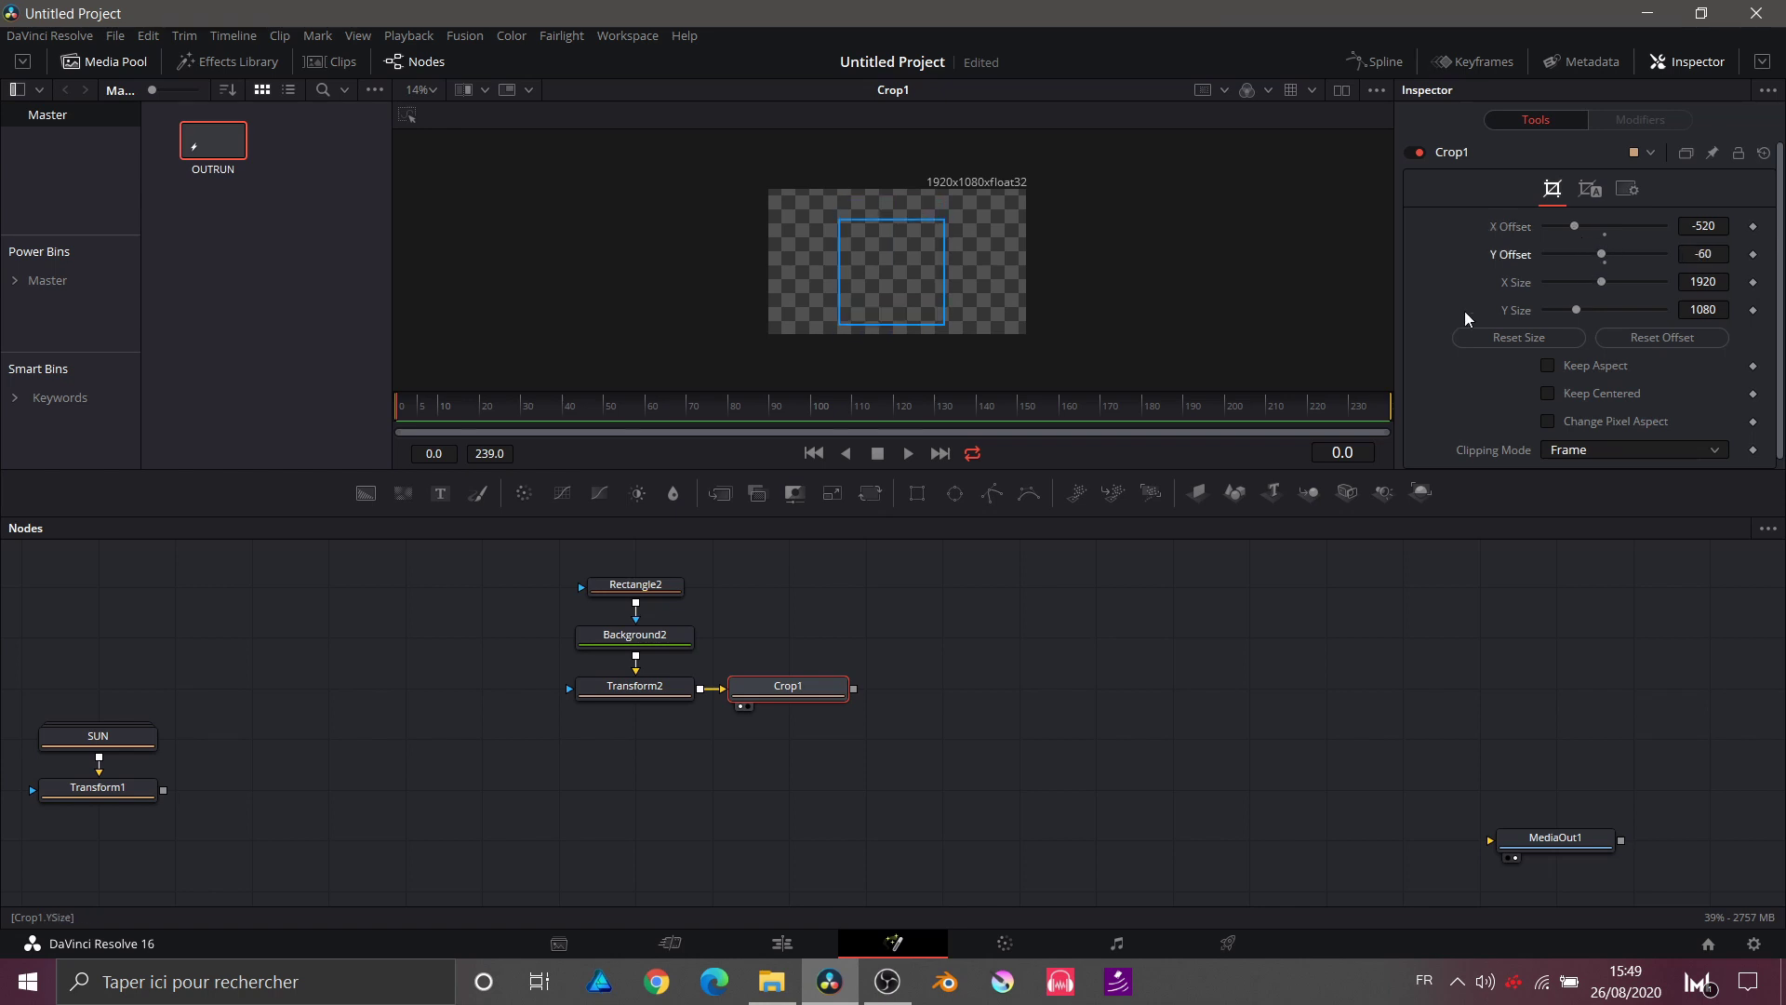
double_click(1500, 223)
double_click(1500, 253)
drag(1608, 279, 1577, 314)
click(1596, 290)
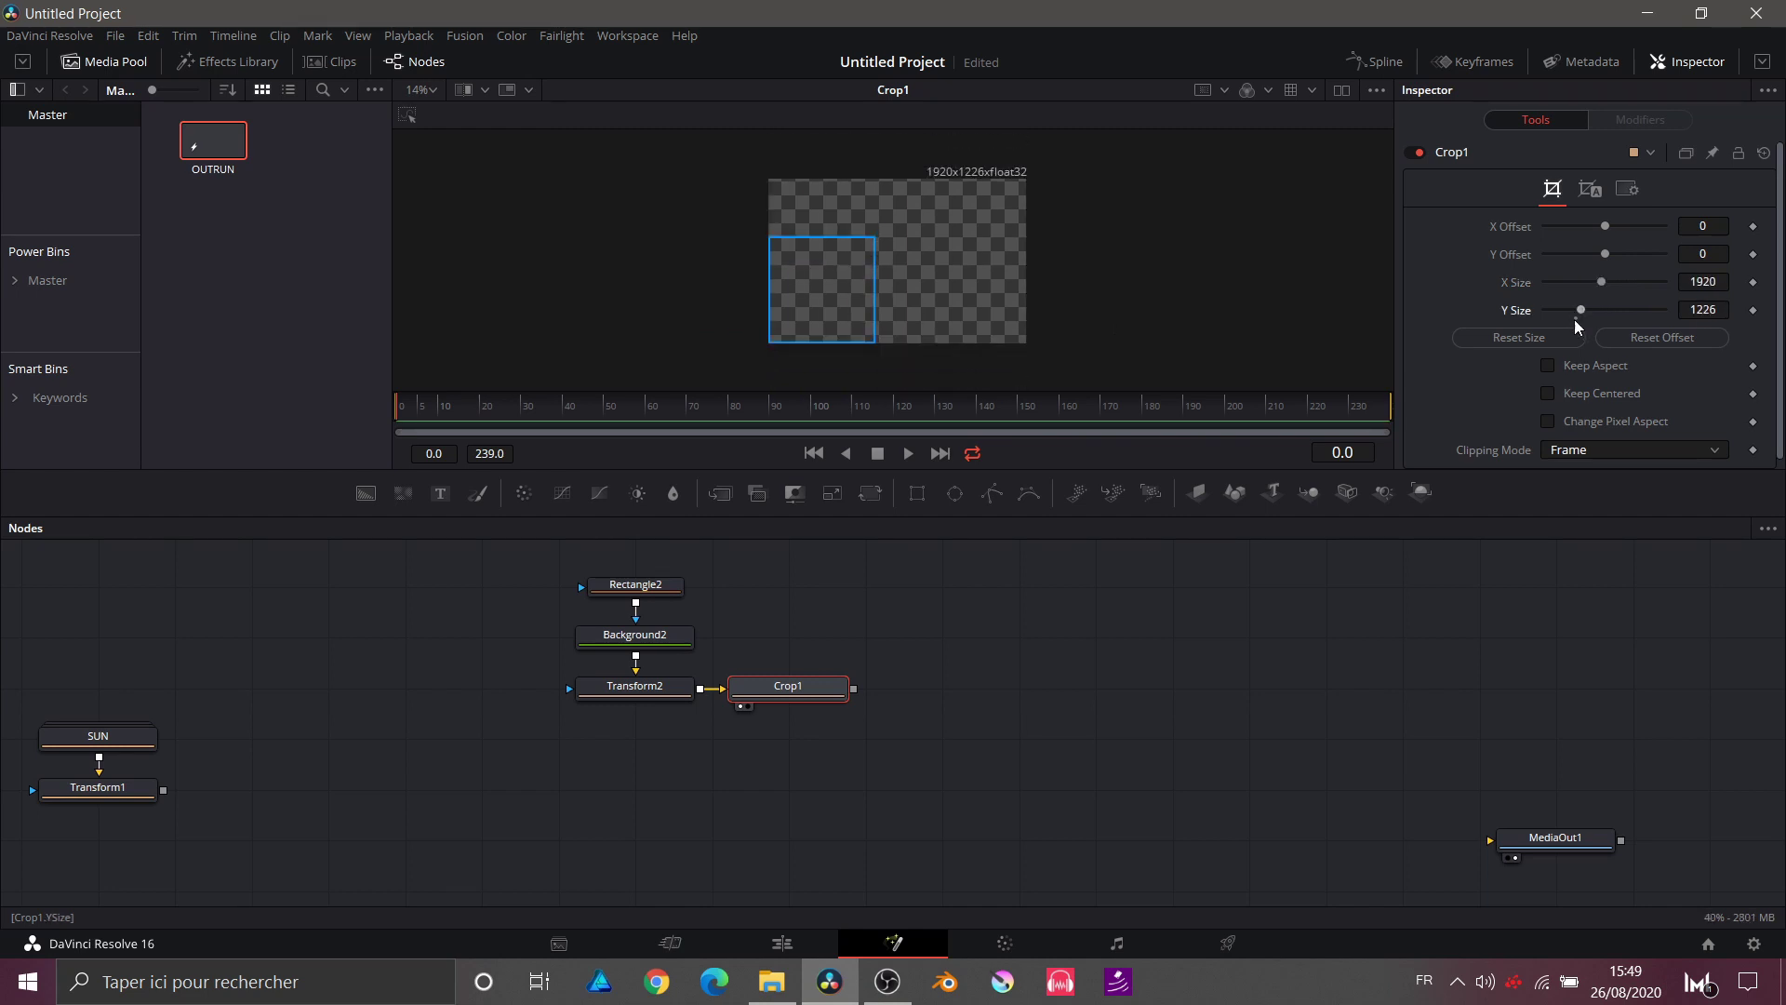
click(1574, 320)
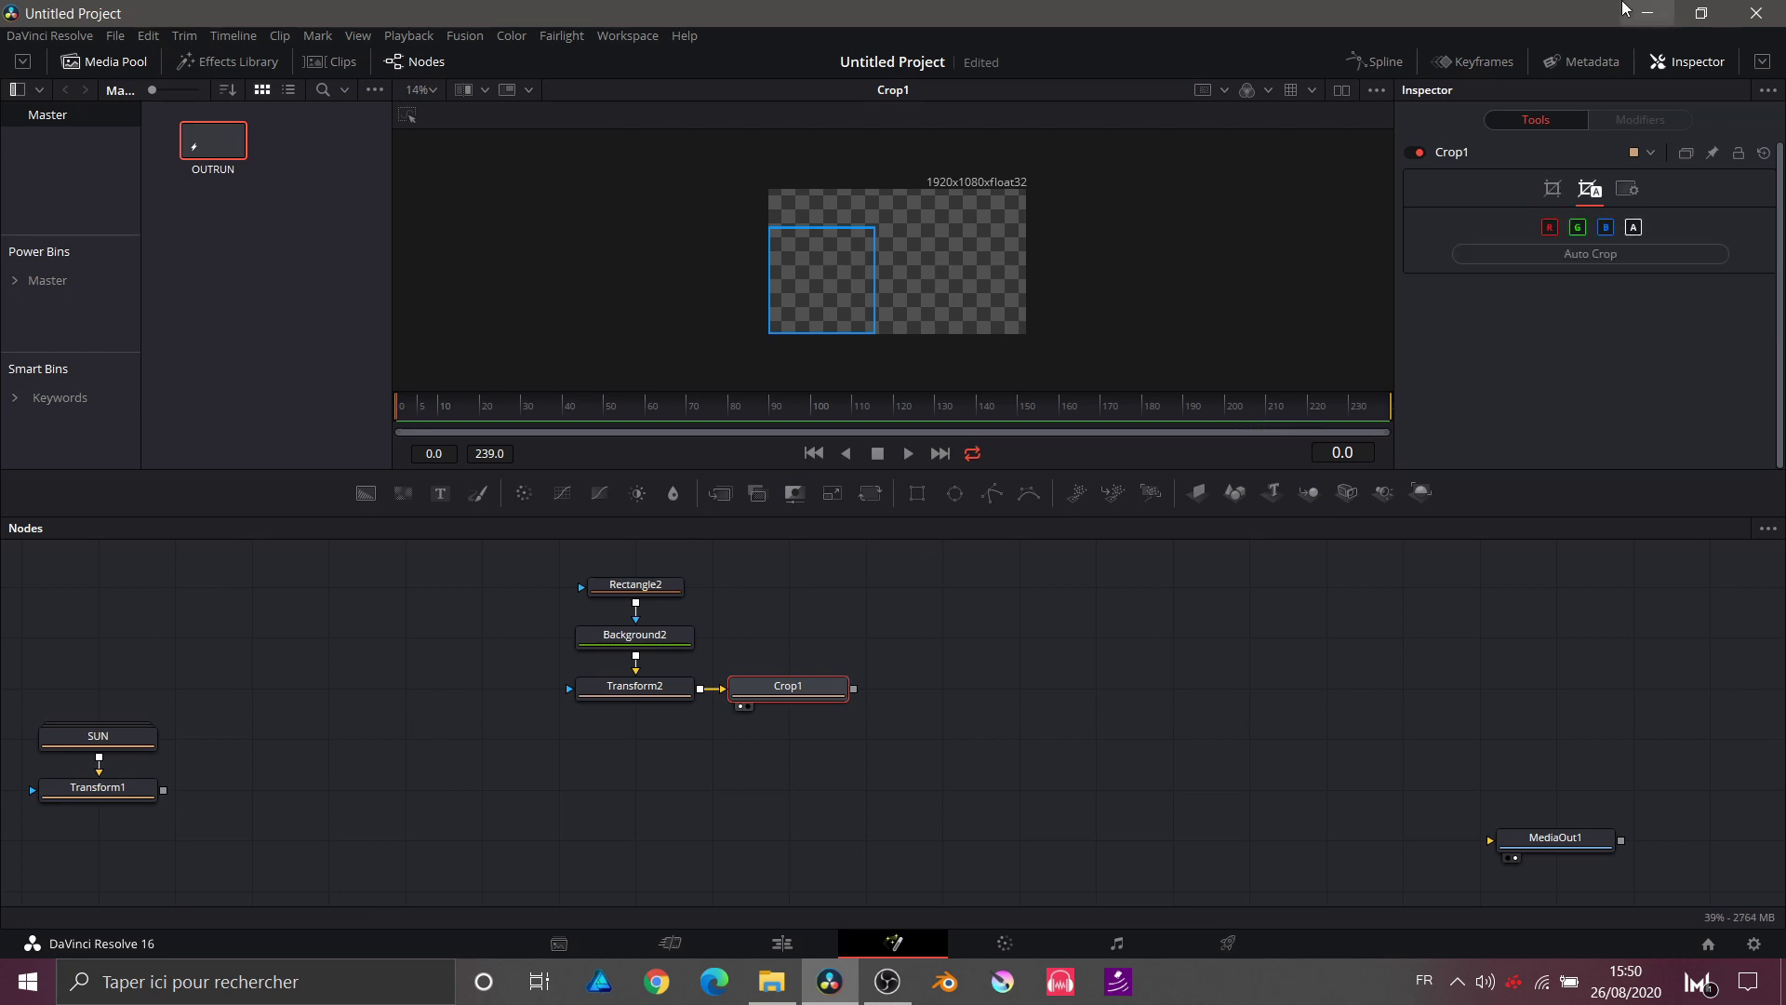
Step: Set Transform2's edges to Wrap and reduce its size to 0.14 to tile the blue square into a grid
click(679, 694)
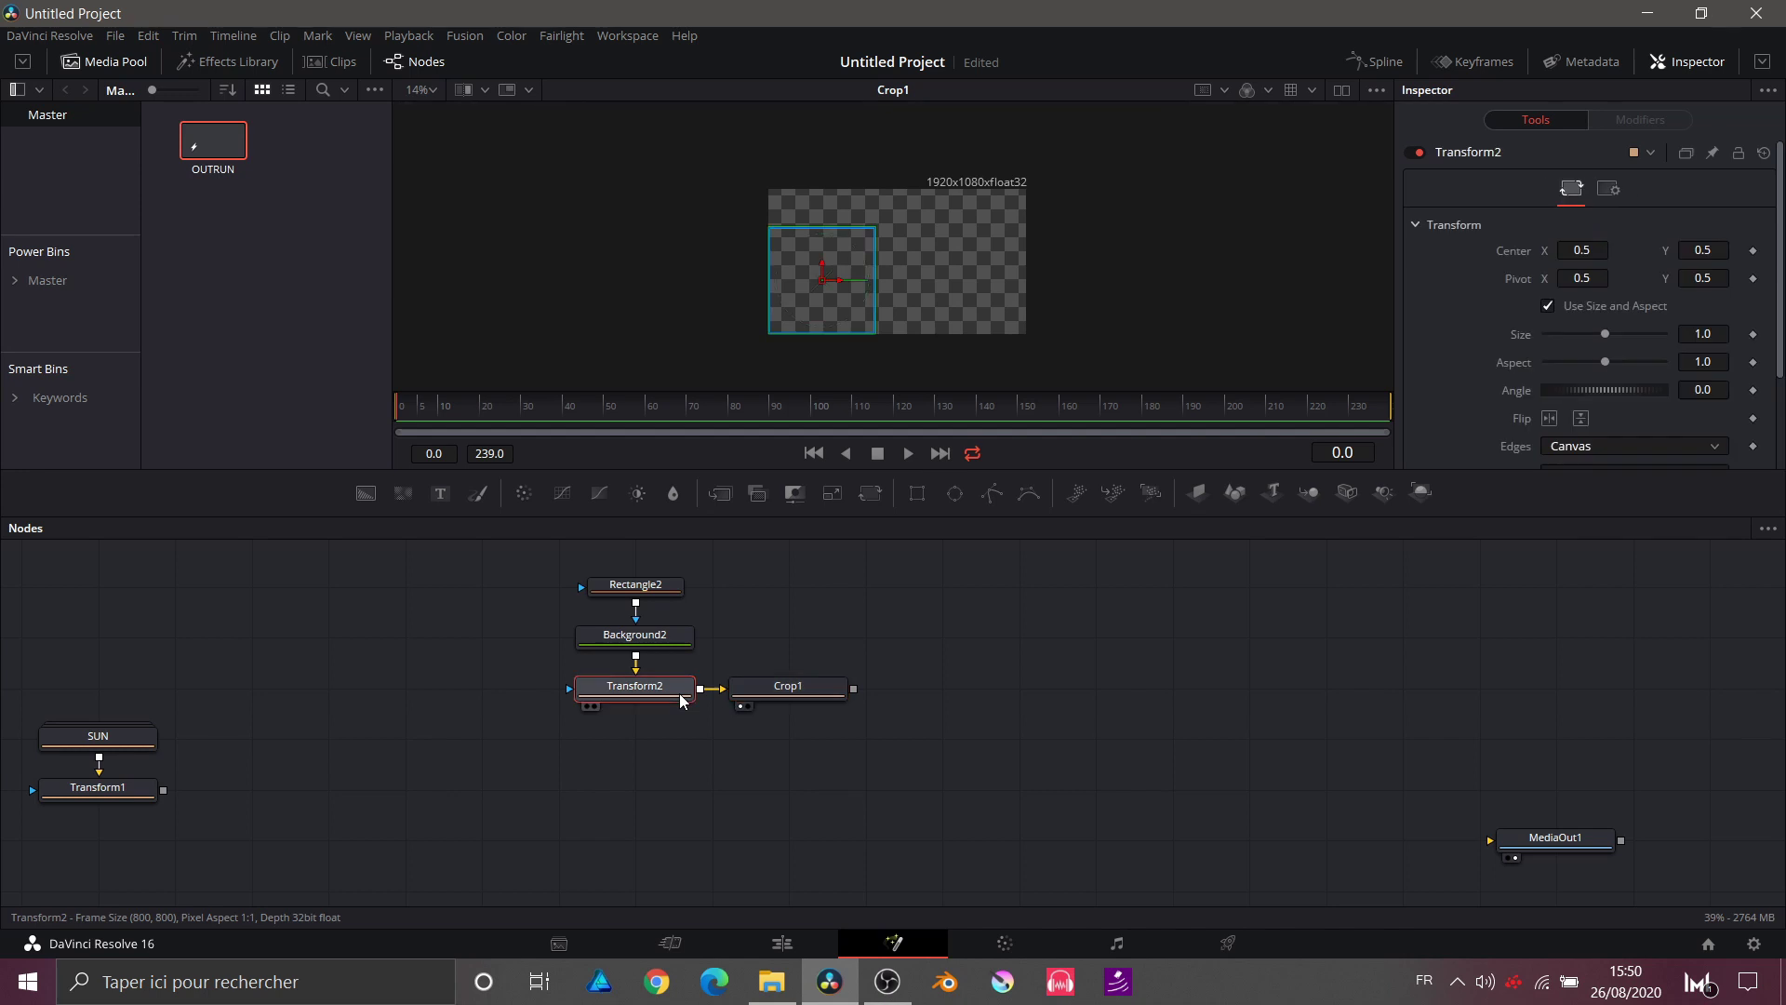
click(1635, 447)
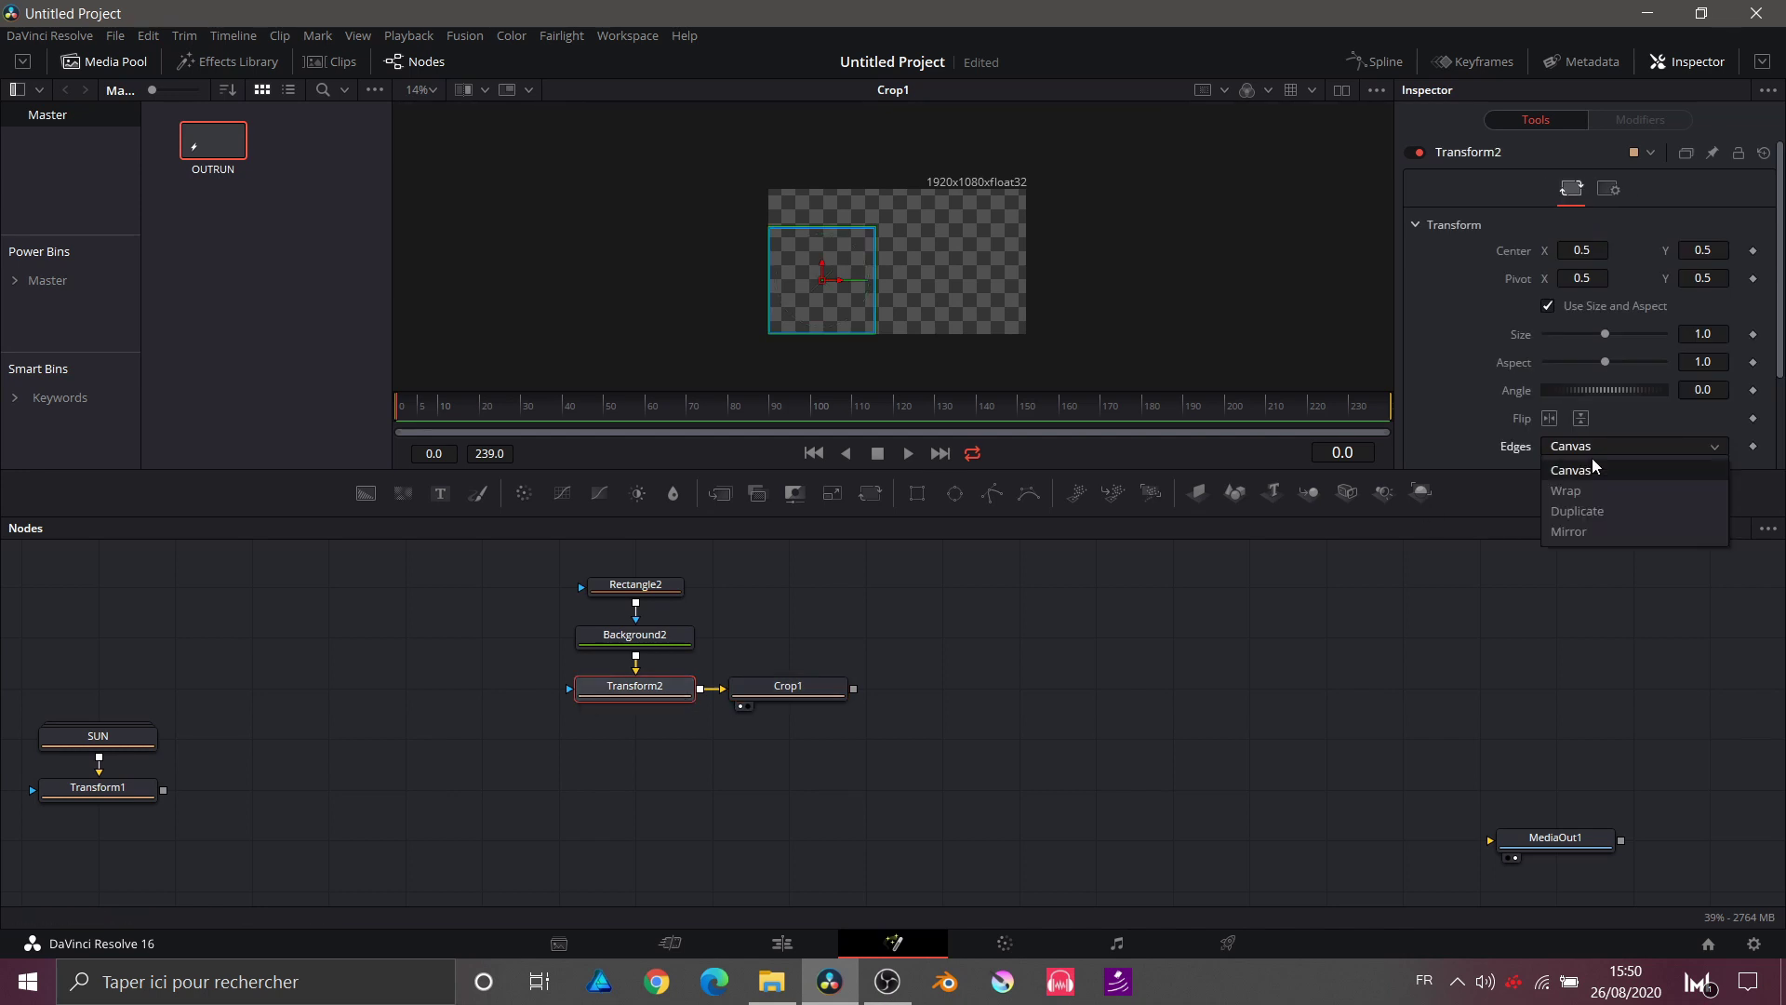
click(1599, 489)
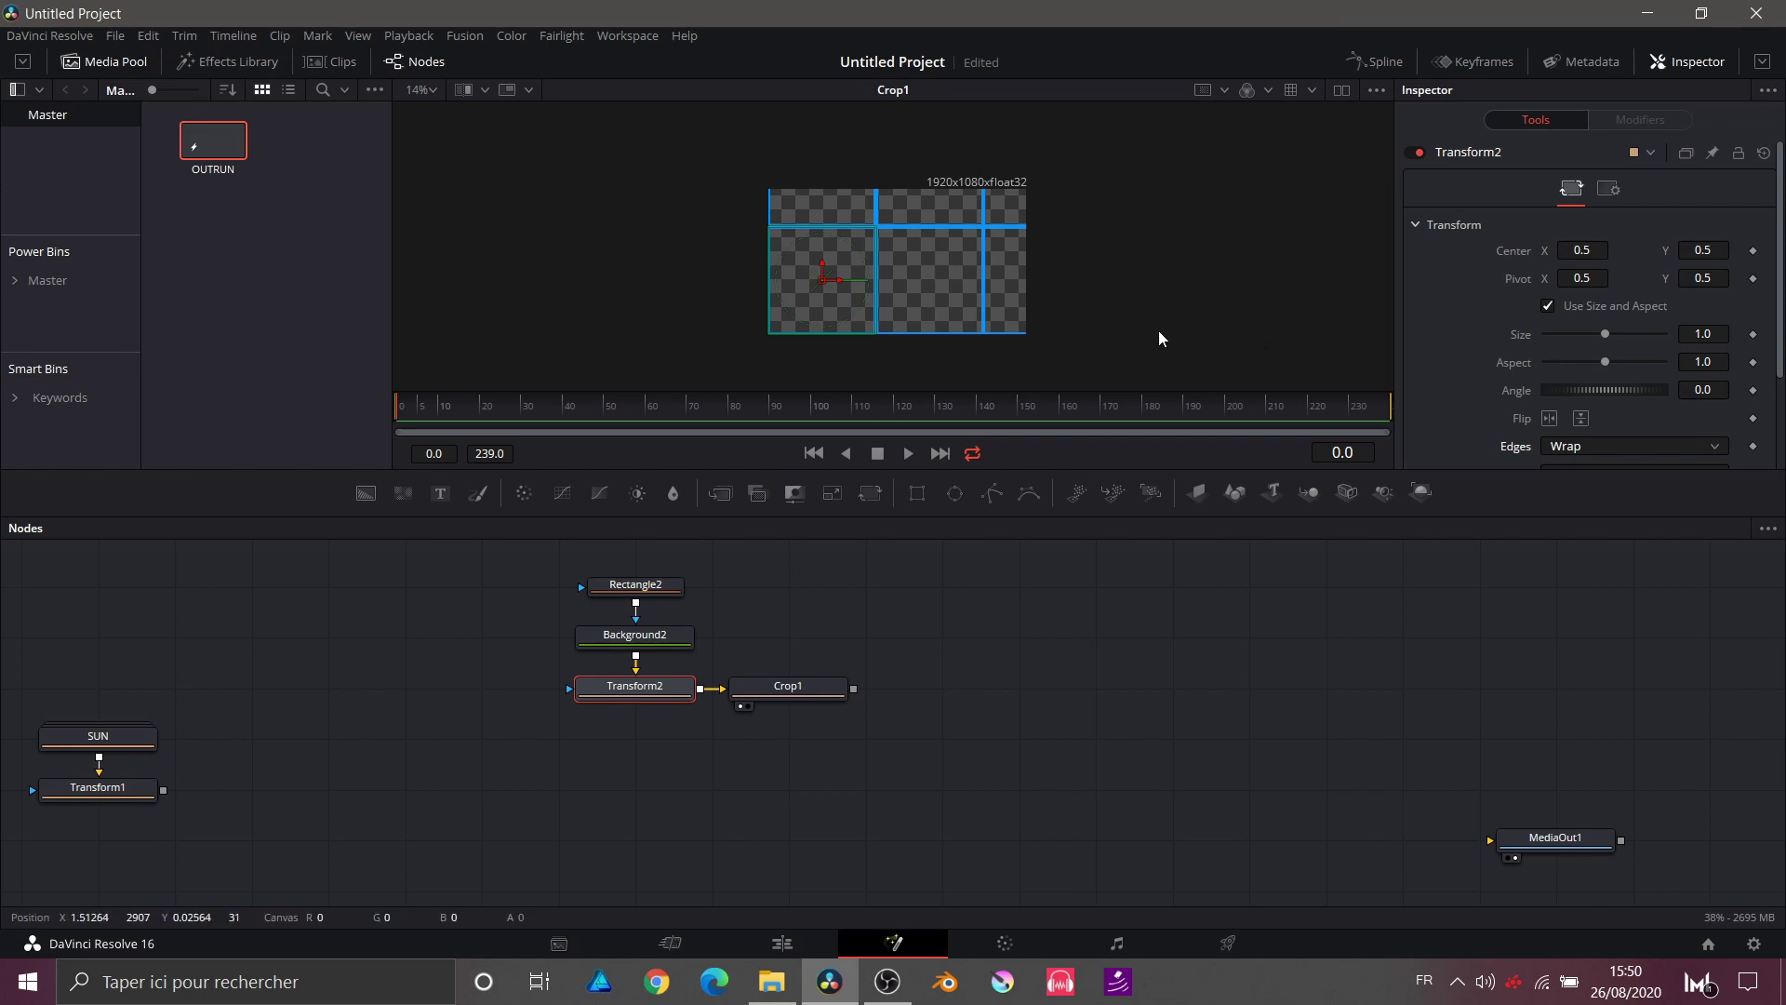
drag(1605, 336, 1550, 341)
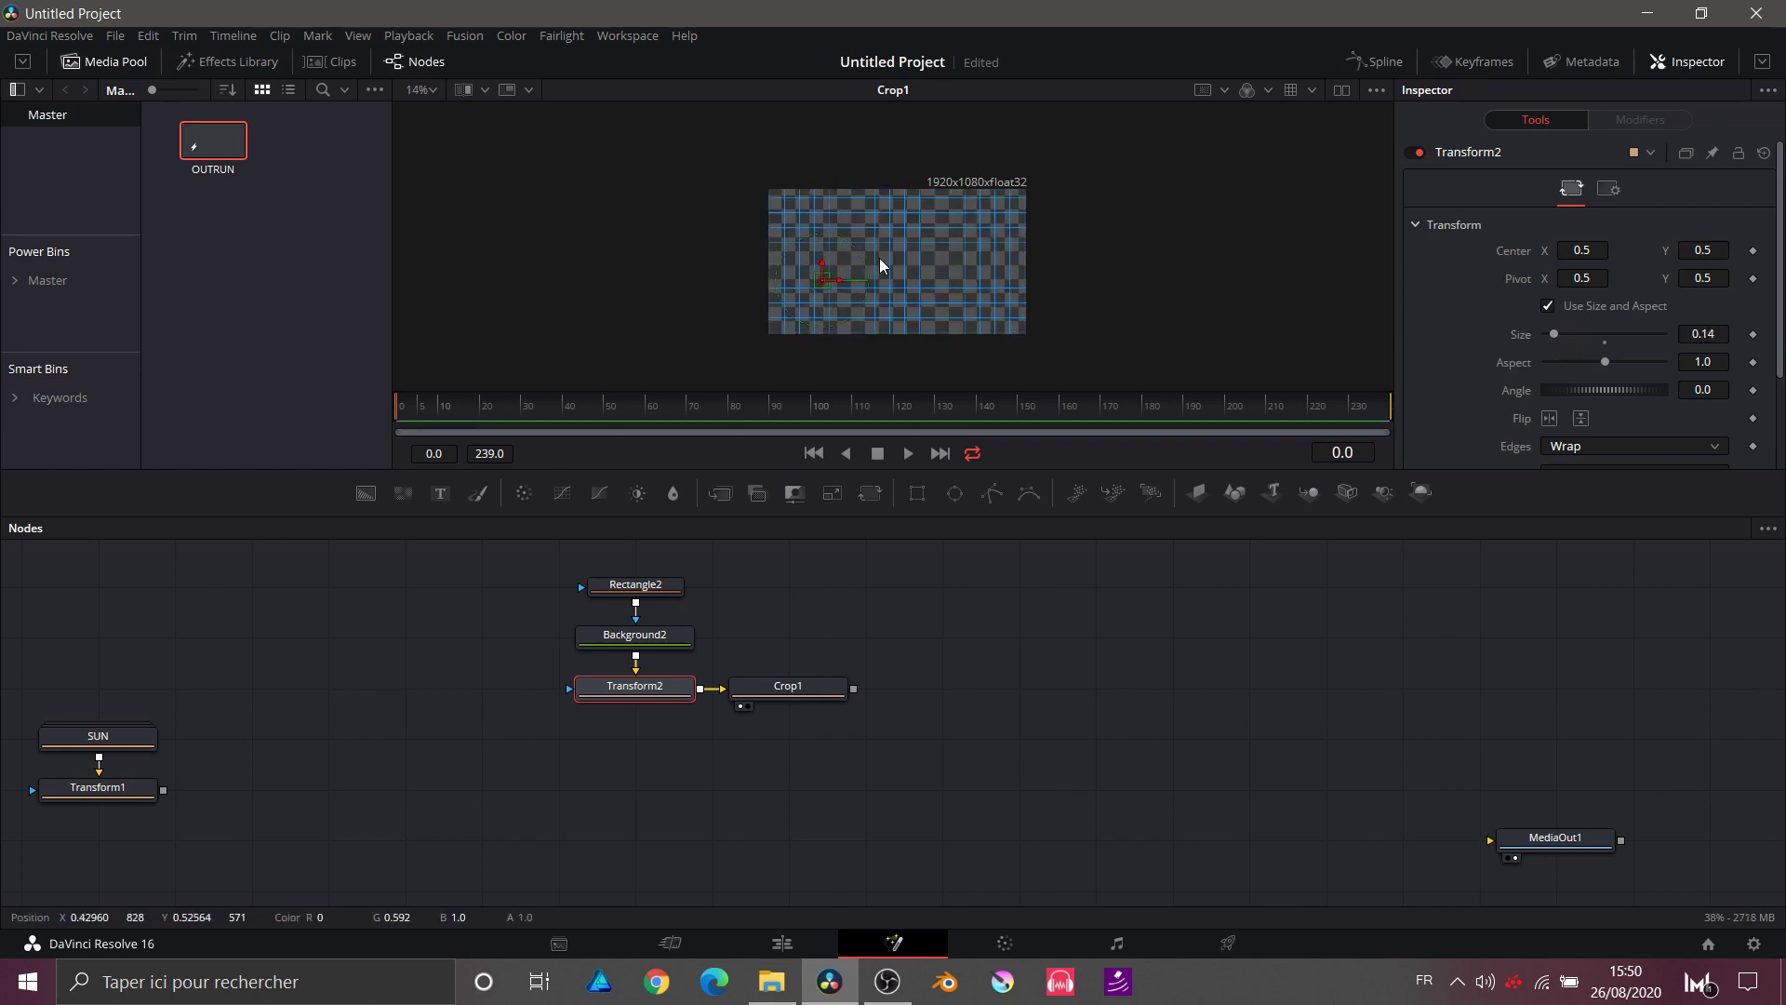
key(ctrl+f)
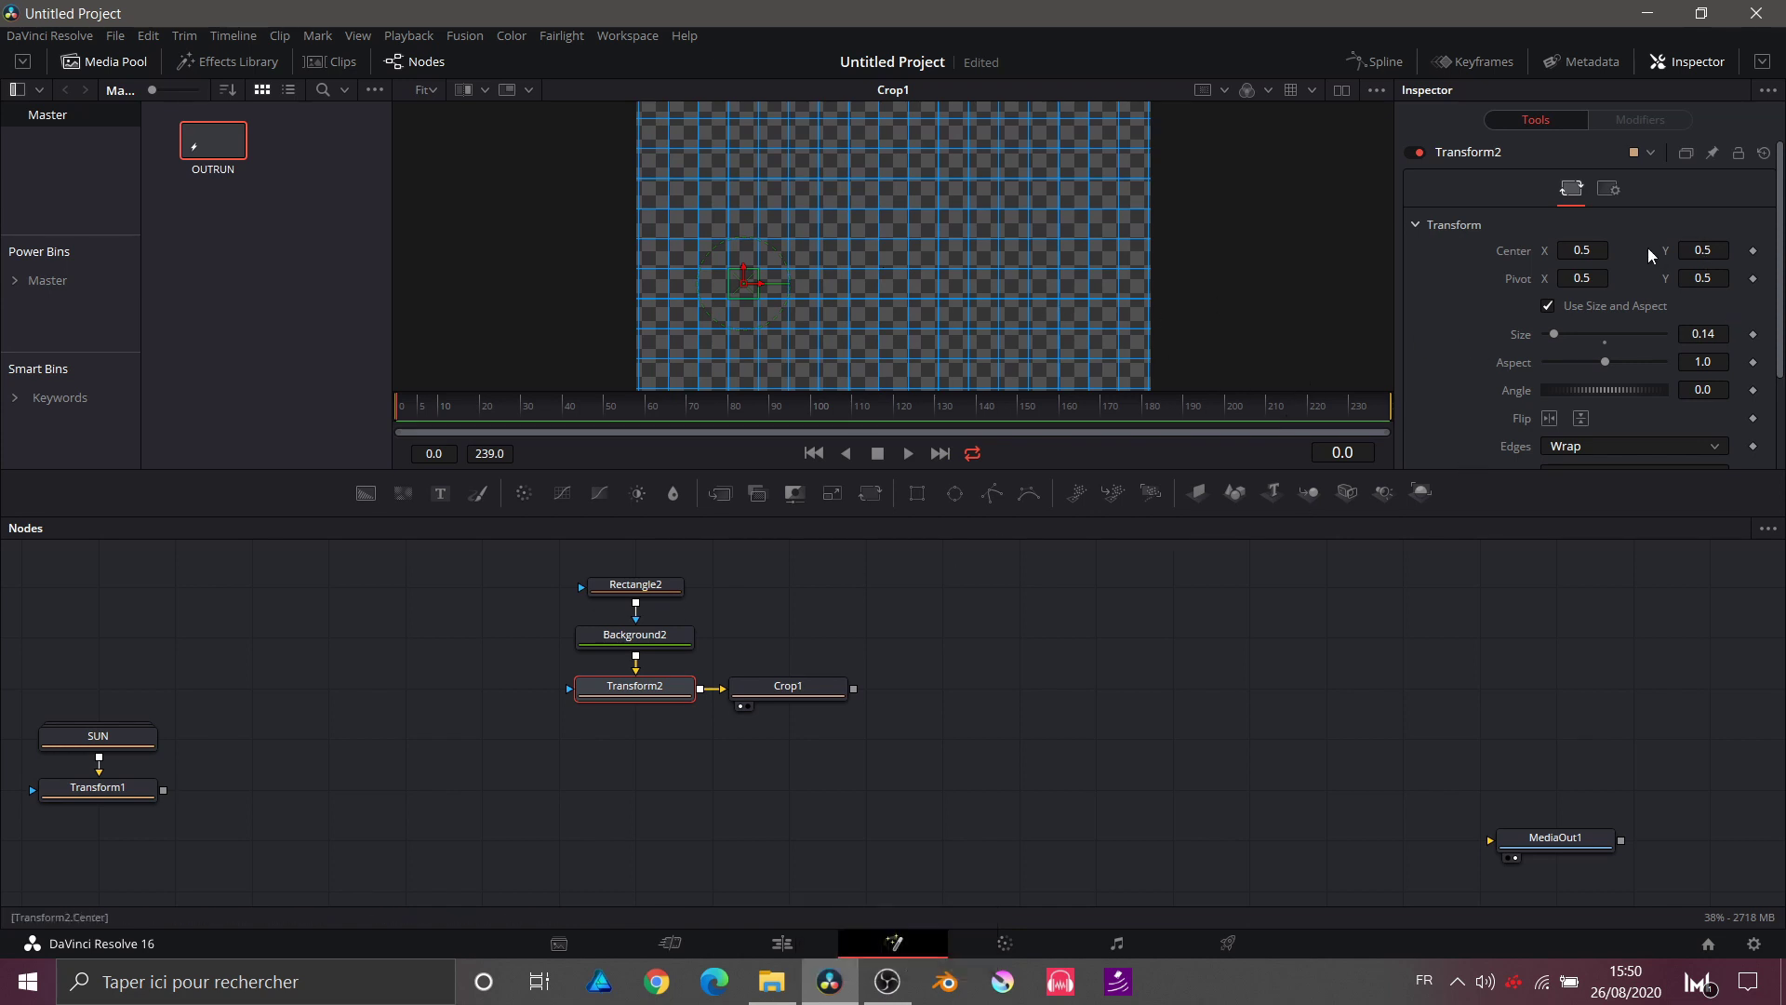
Step: Animate Transform2's center with the expression Point(0.5, time/-50) and play back the moving grid briefly
click(1697, 249)
key(Caps_Lock)
text(=)
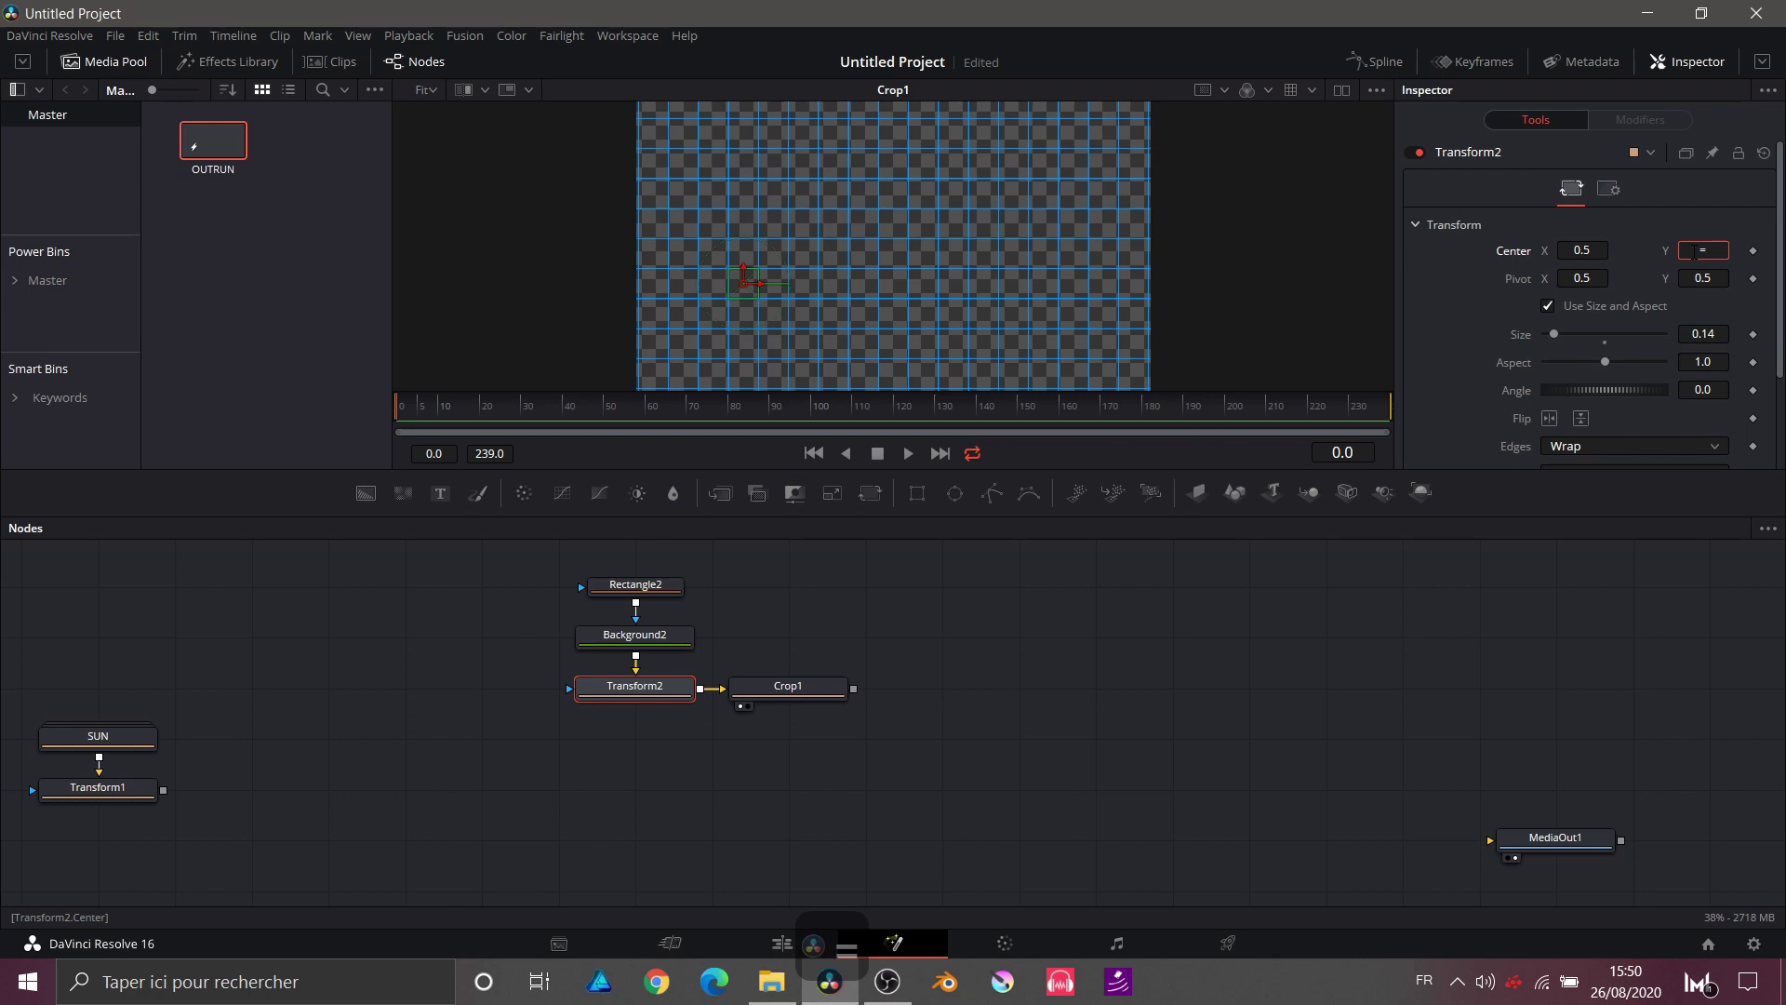
key(Return)
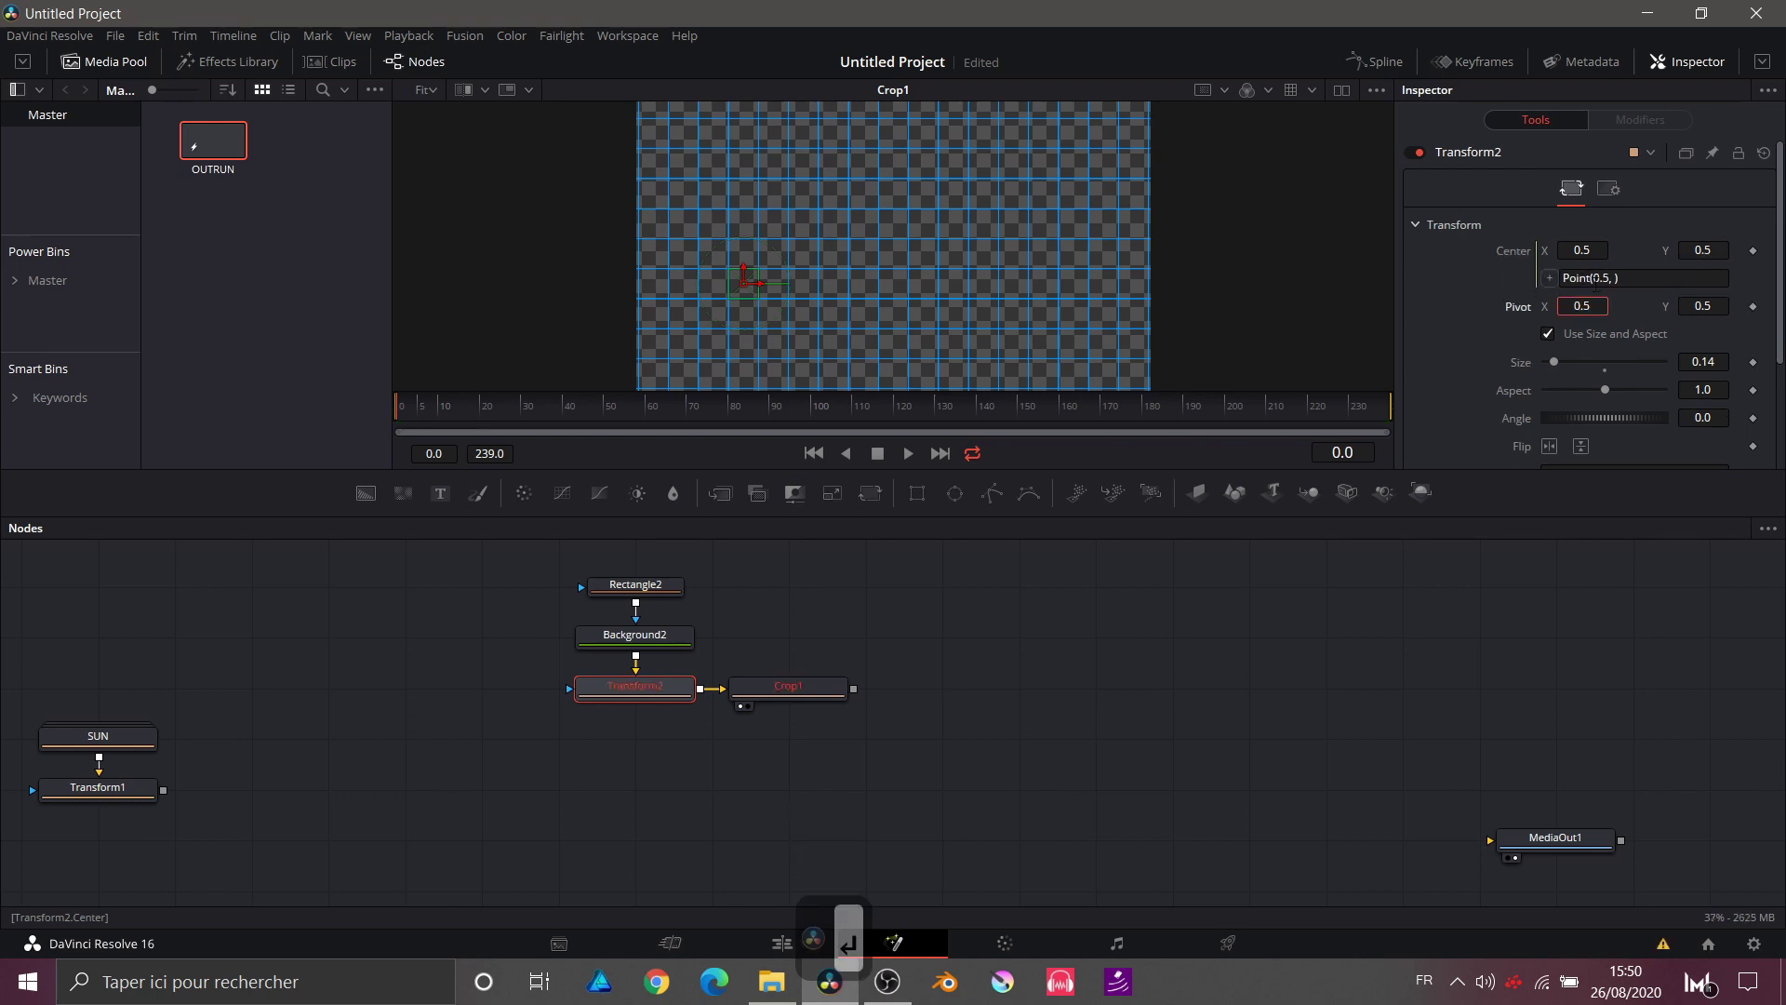
click(1613, 277)
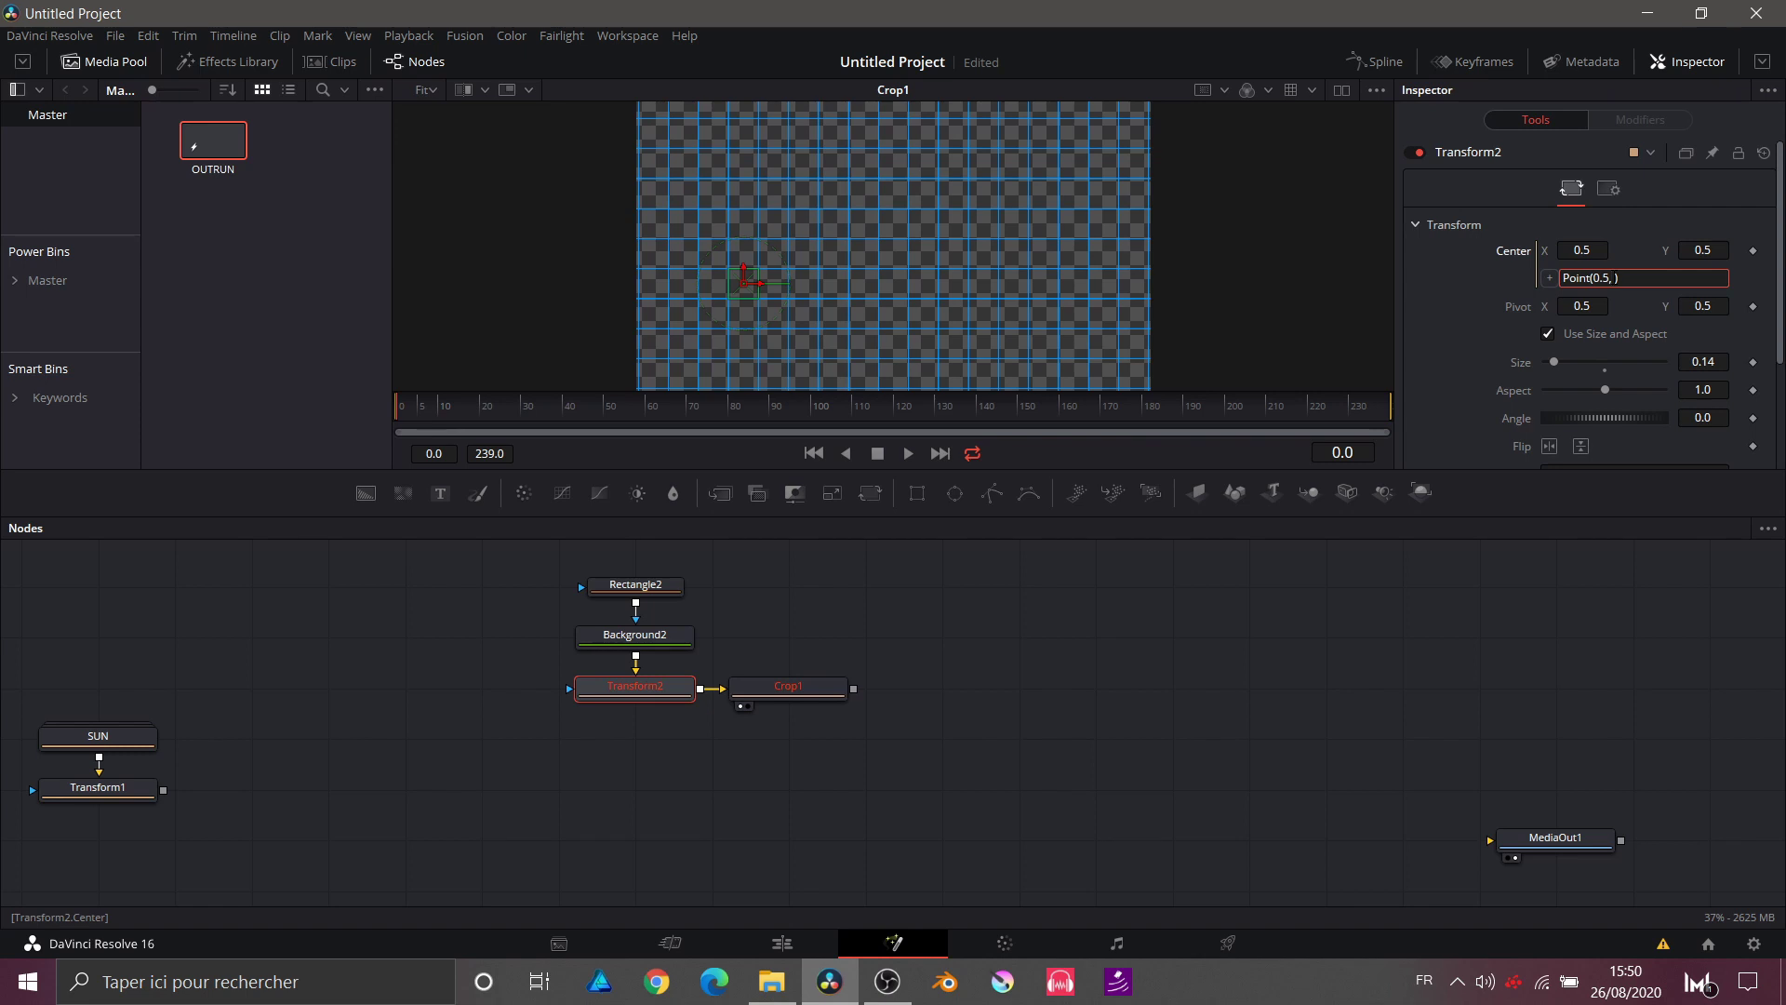
text(time)
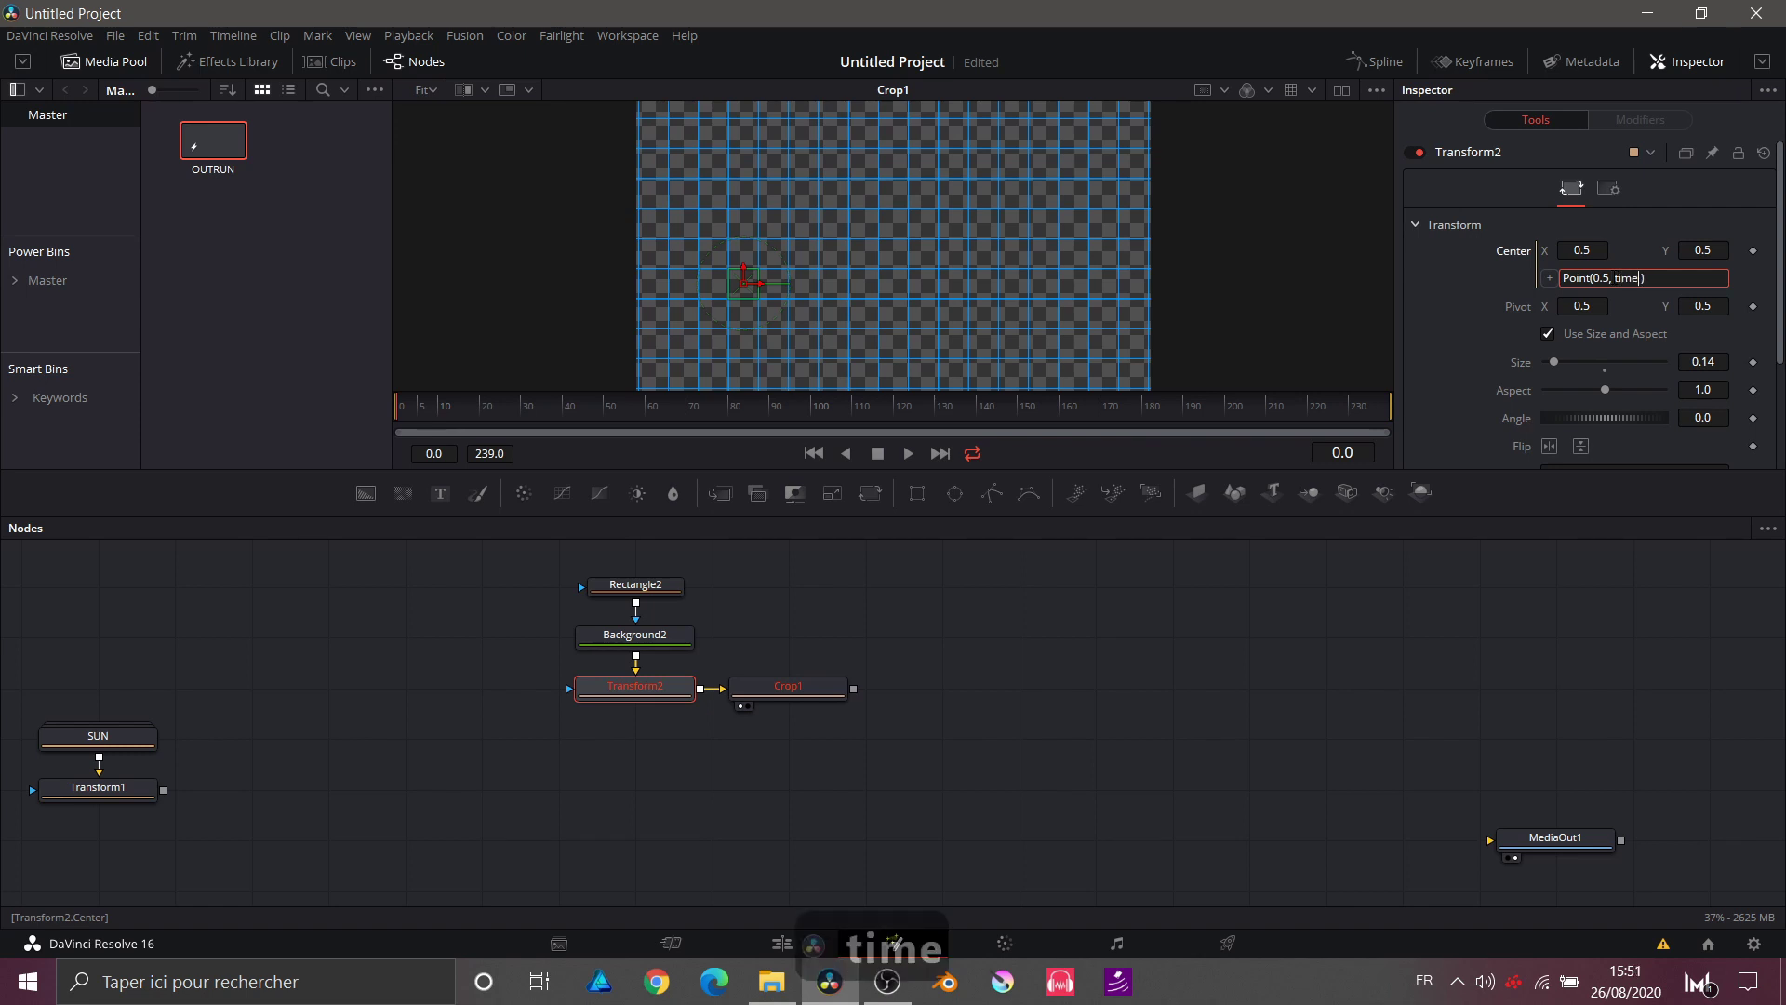
text(/-)
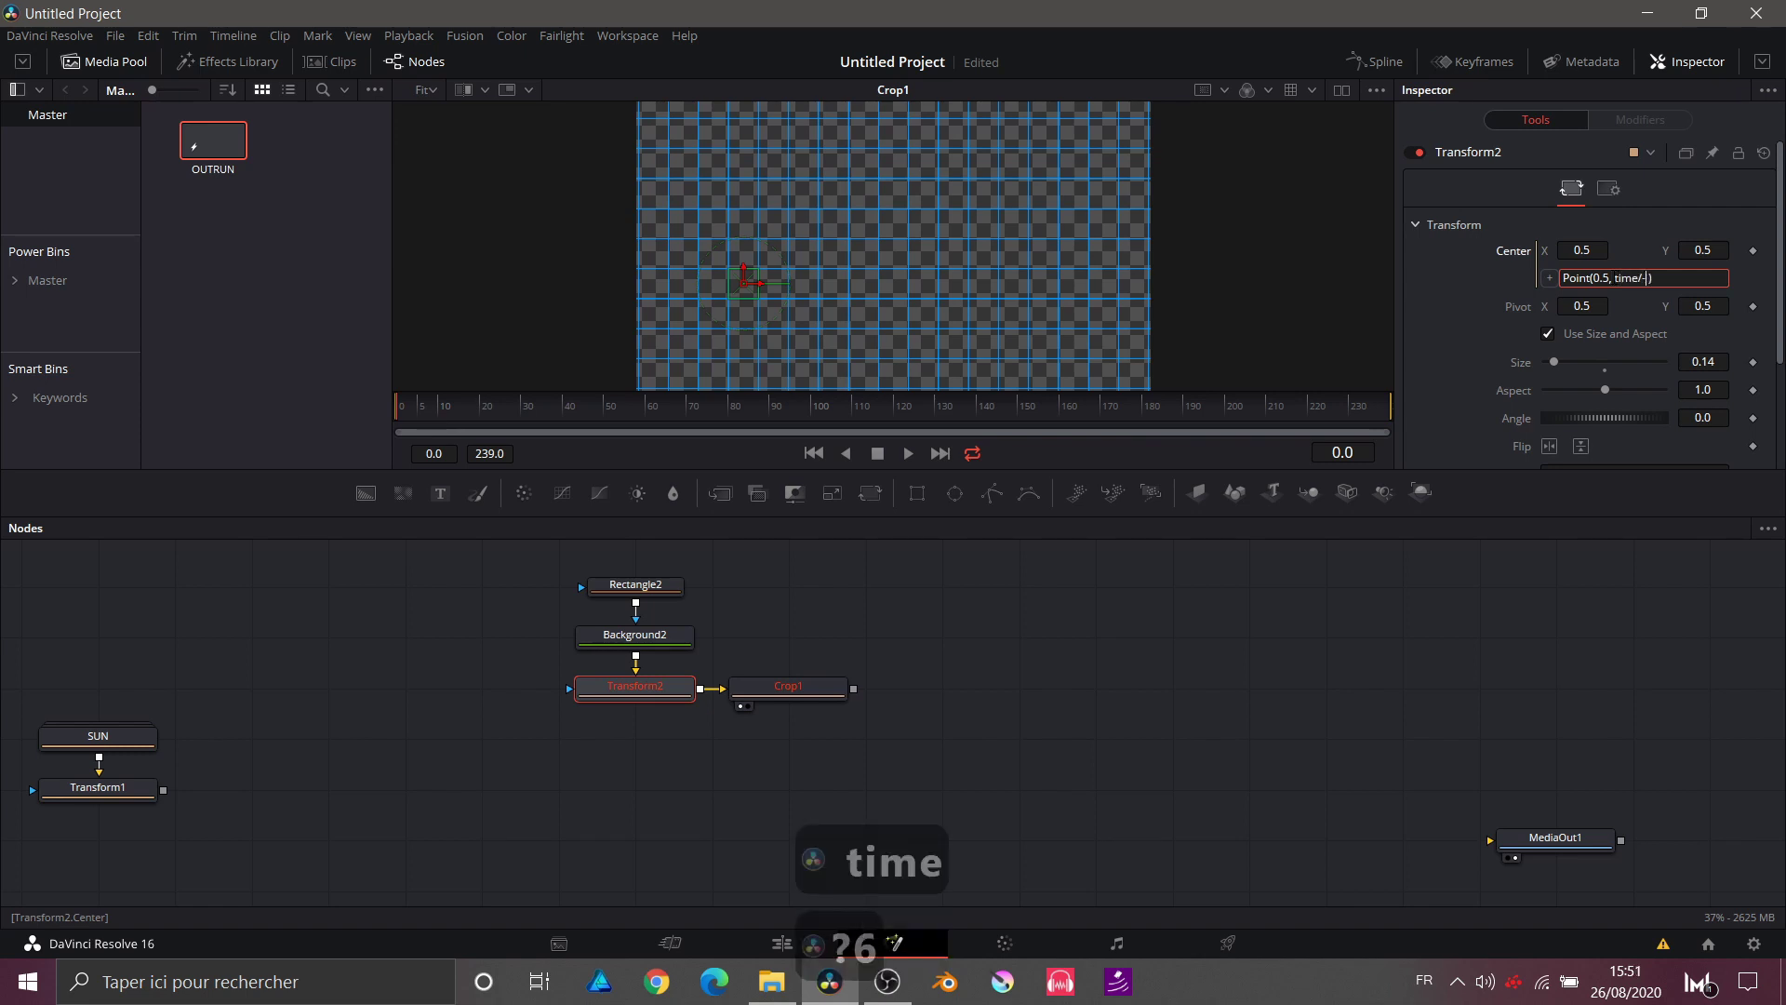
text(50)
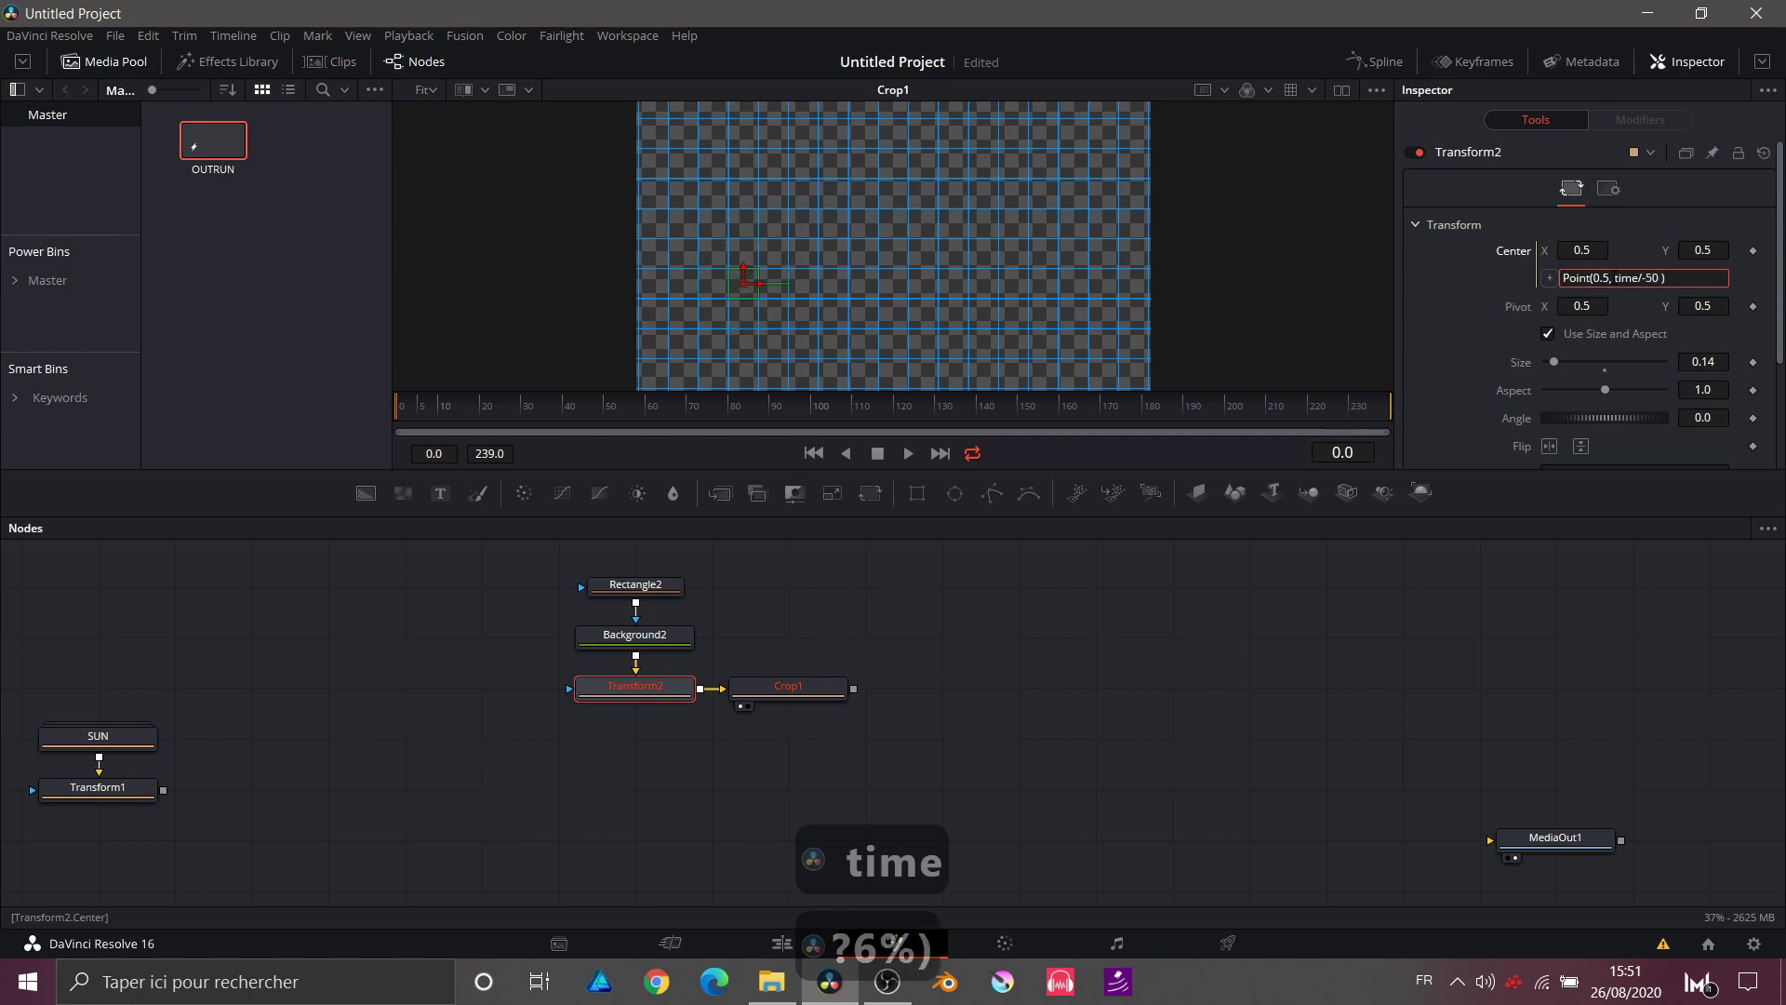
click(1270, 635)
key(space)
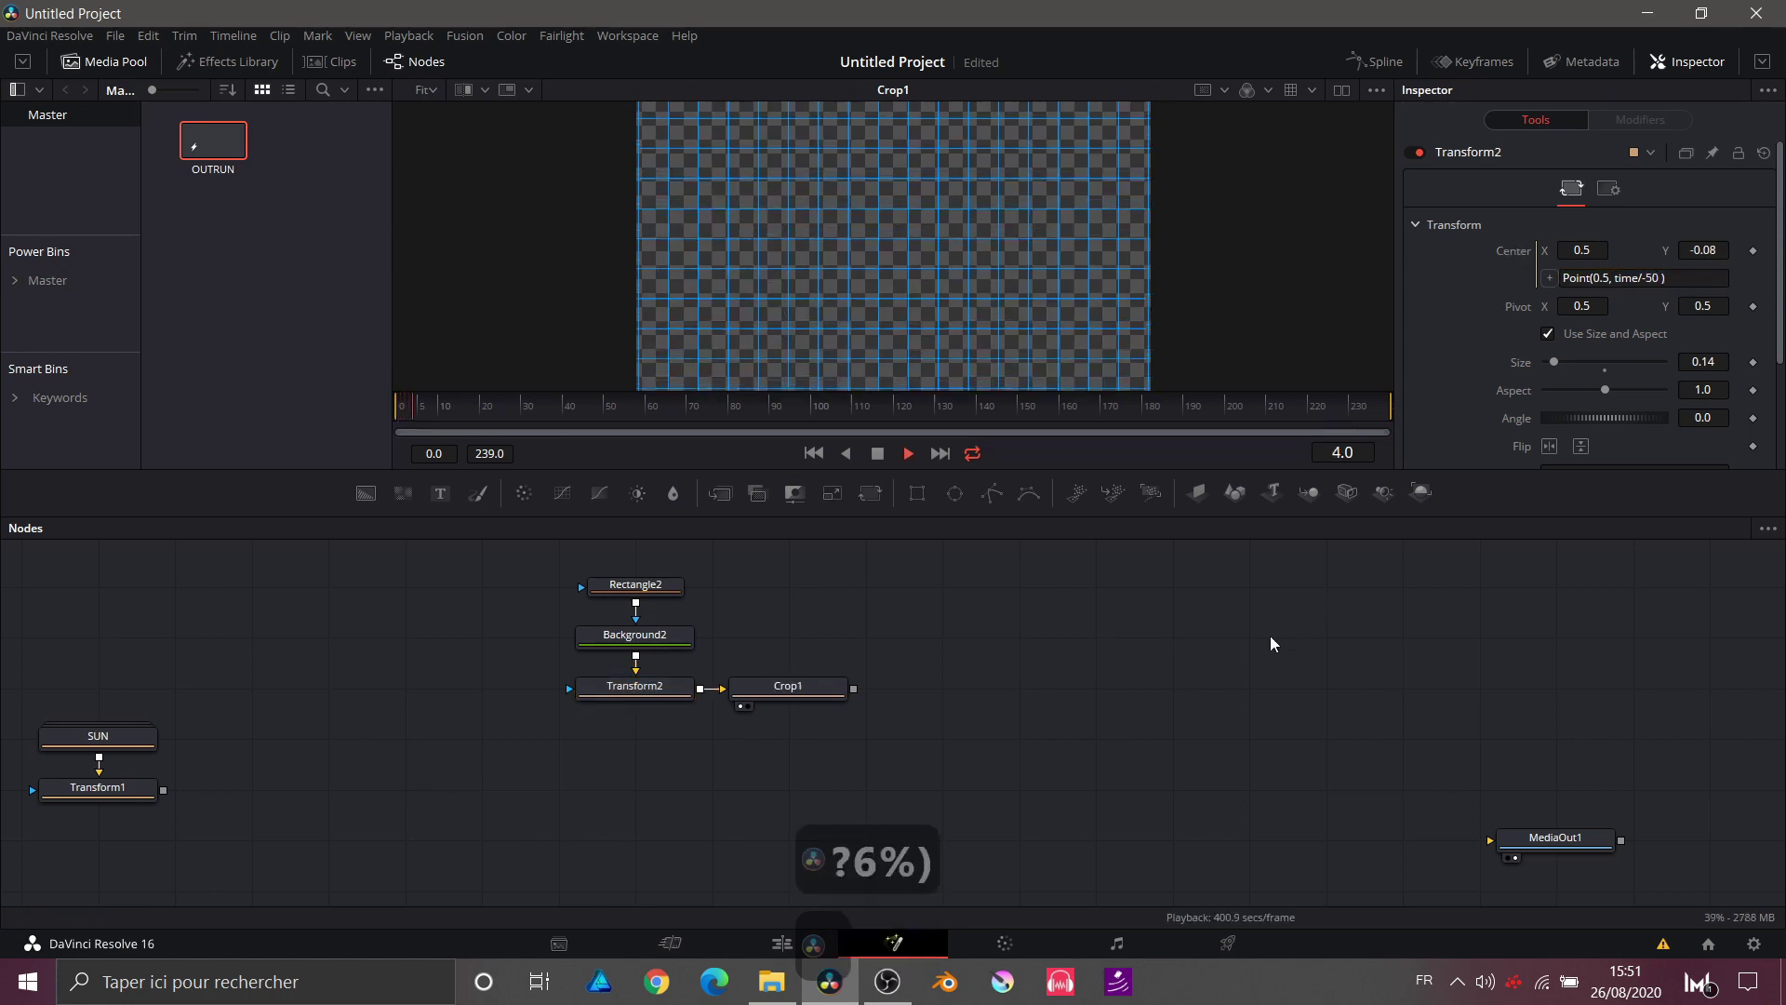
key(space)
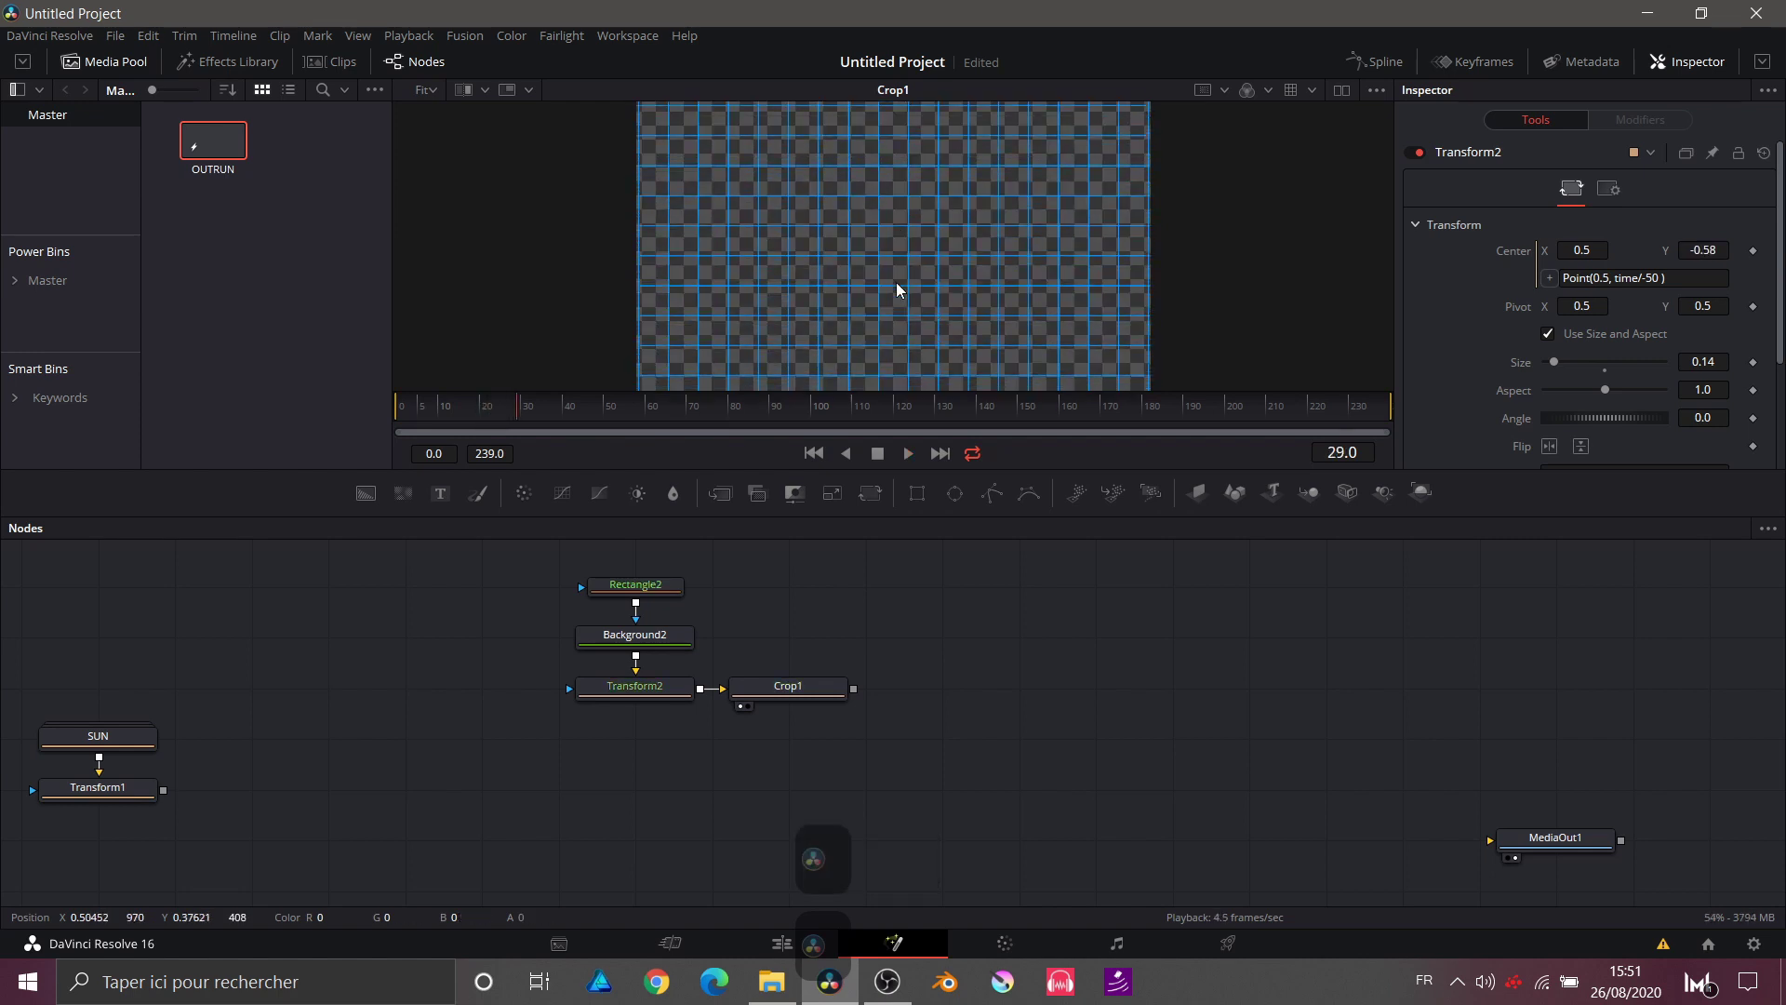
Step: Add a Soft Glow node after Crop1 and show its output in the viewer
click(788, 686)
key(ctrl+space)
text(so)
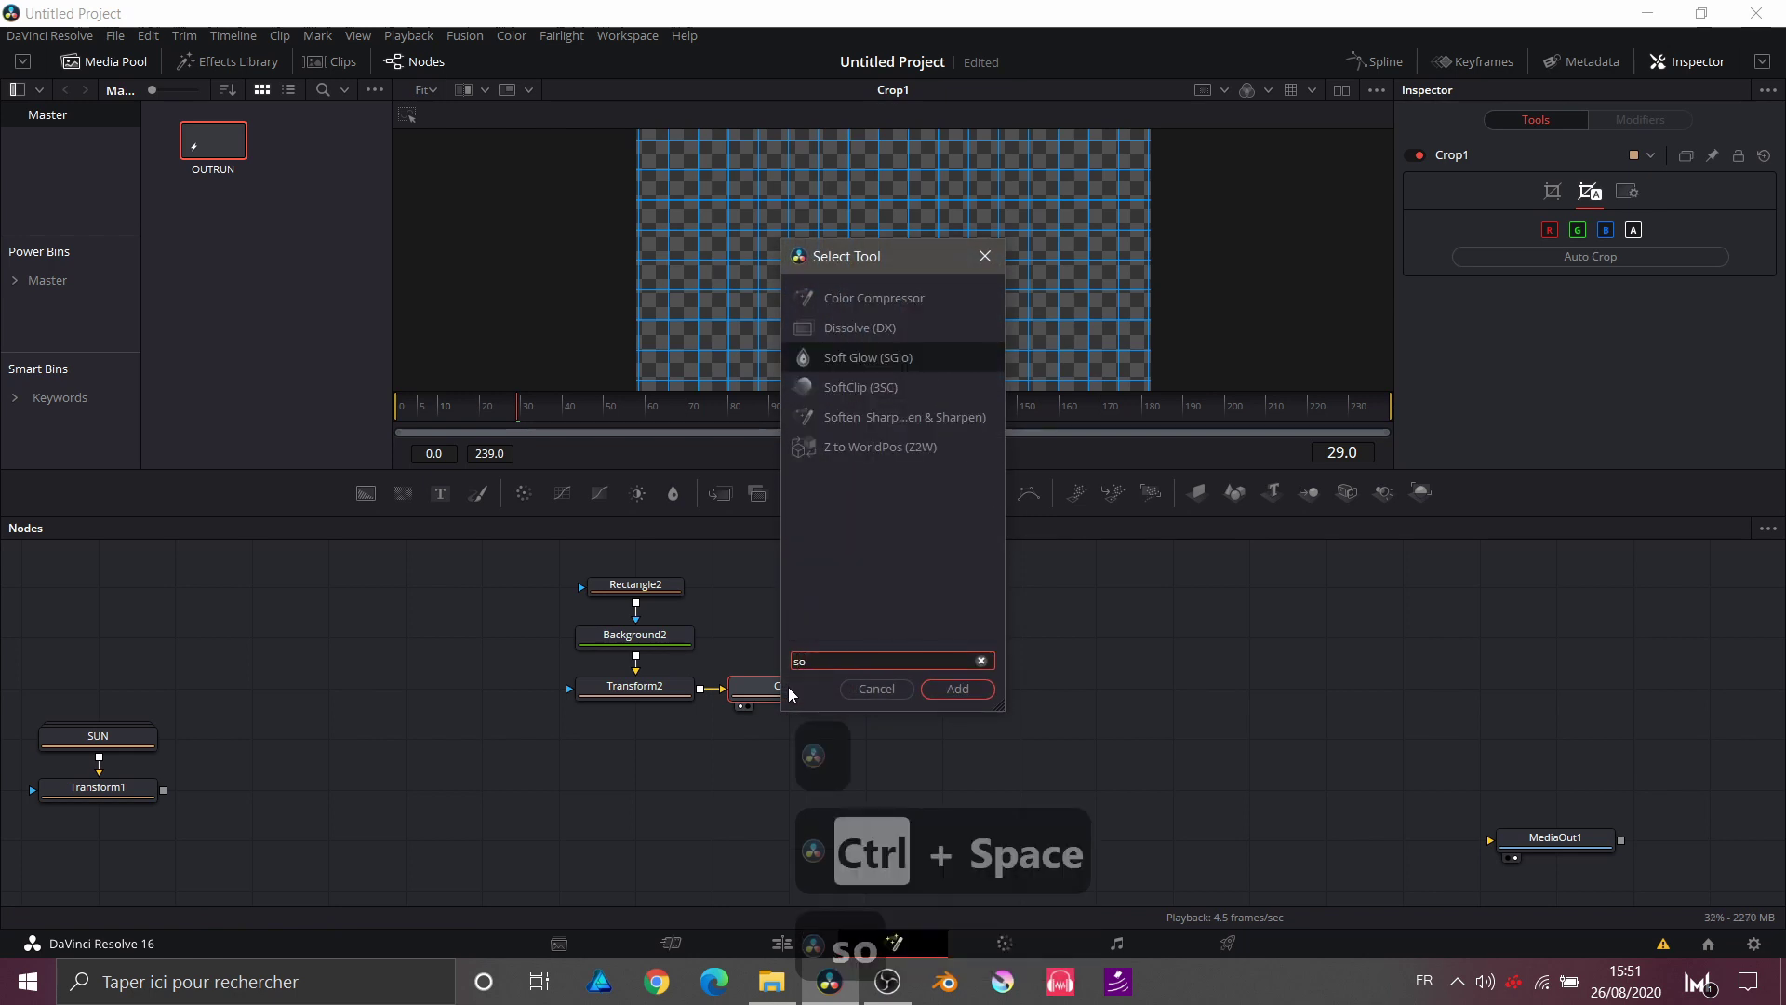
text(f)
key(Return)
drag(965, 695, 912, 346)
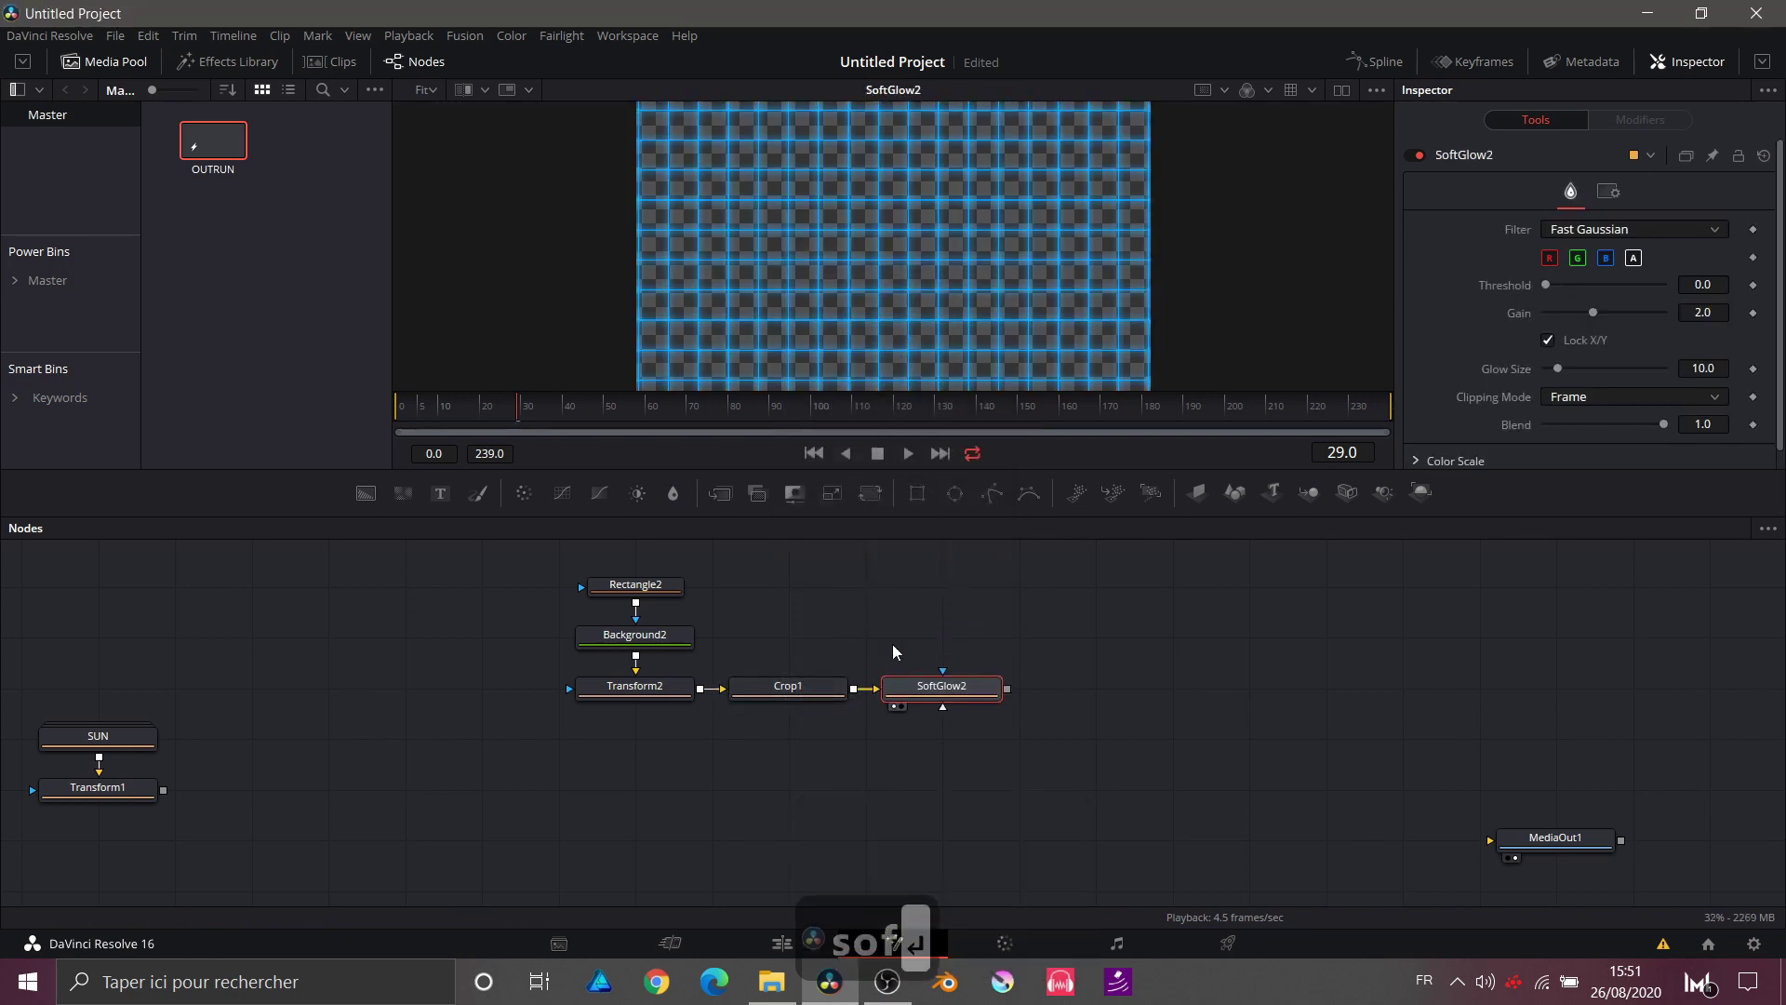
Step: Rearrange the nodes so Crop1 sits directly below Transform2 and SoftGlow2 sits beside Crop1
drag(835, 702, 681, 753)
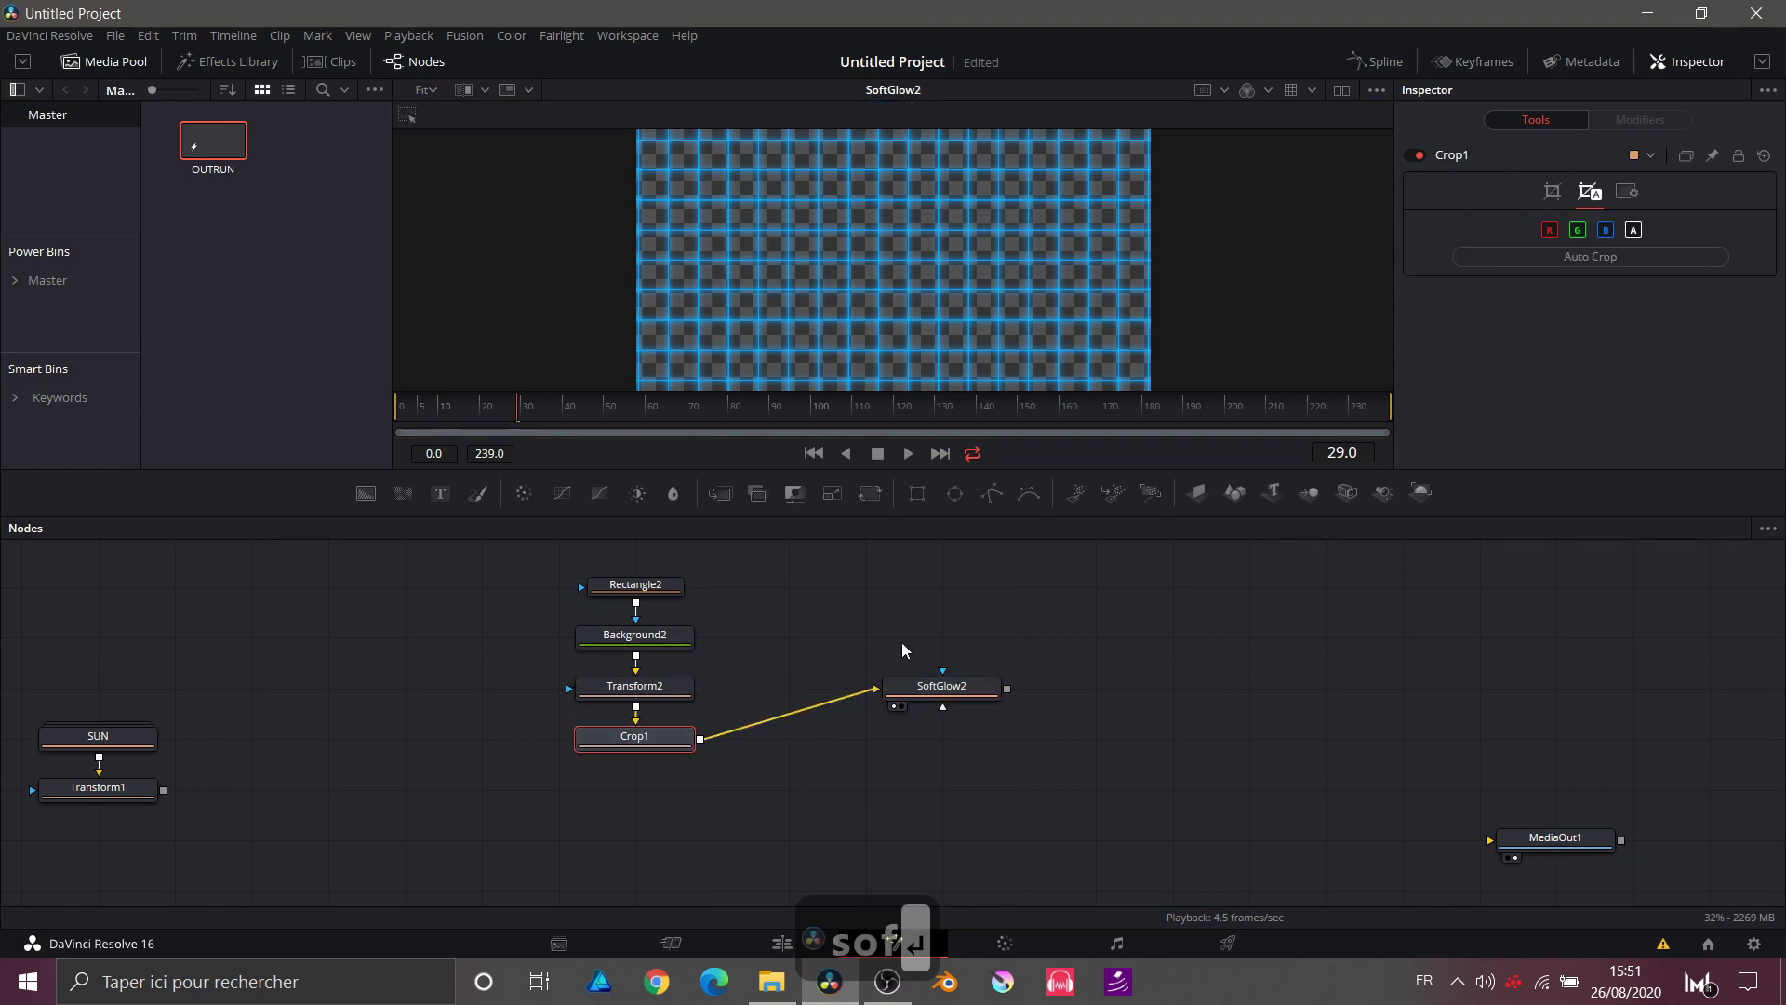
drag(969, 694, 835, 753)
click(834, 751)
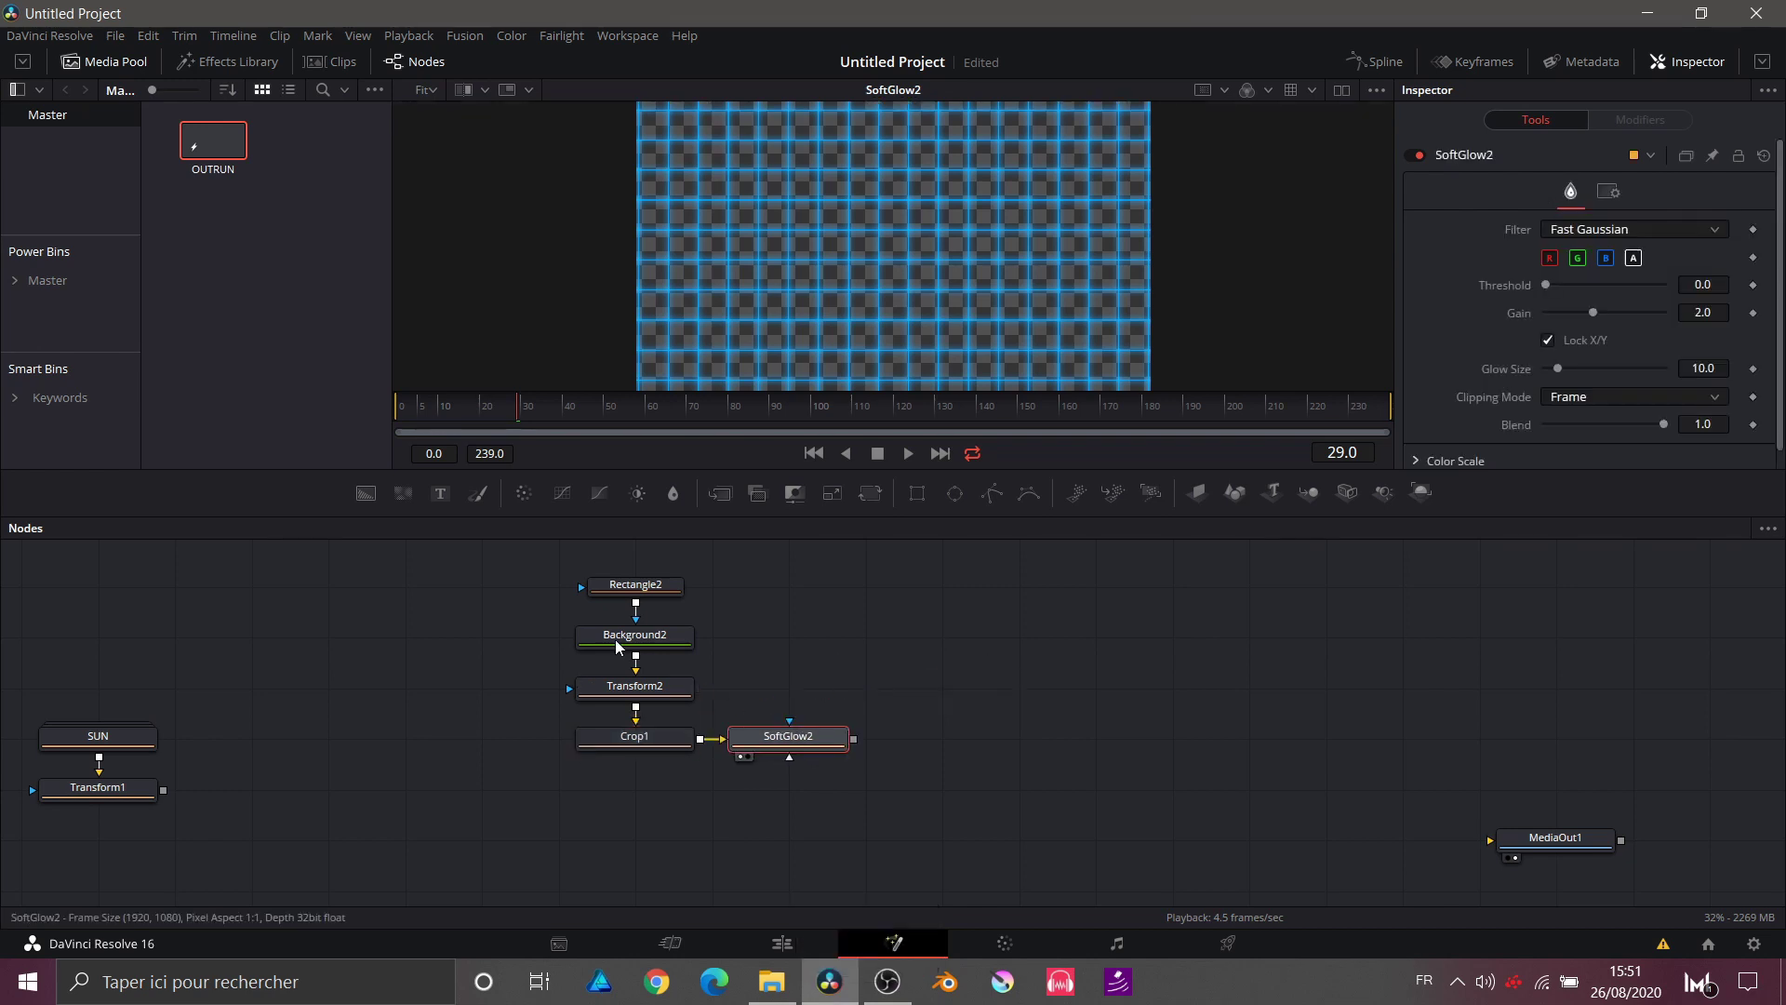
Step: Merge a black Background node with SoftGlow2, view Merge1, and swap its inputs so the glowing grid lies over the black
click(378, 503)
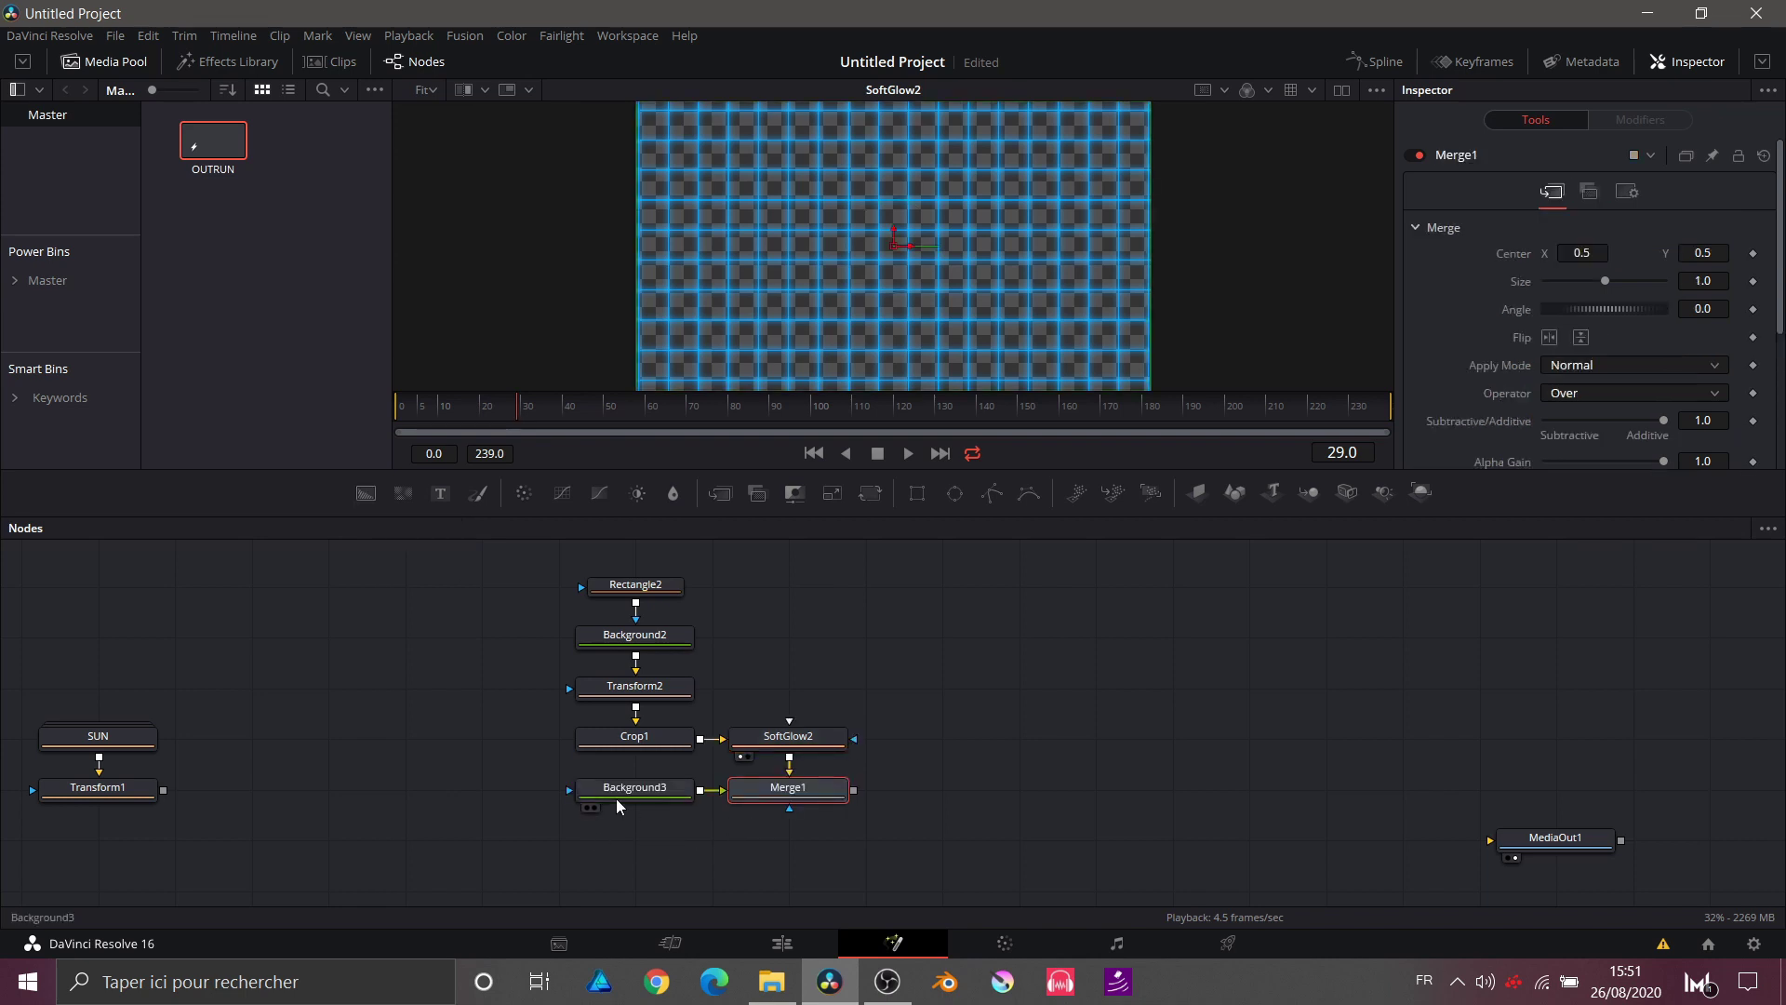
click(623, 797)
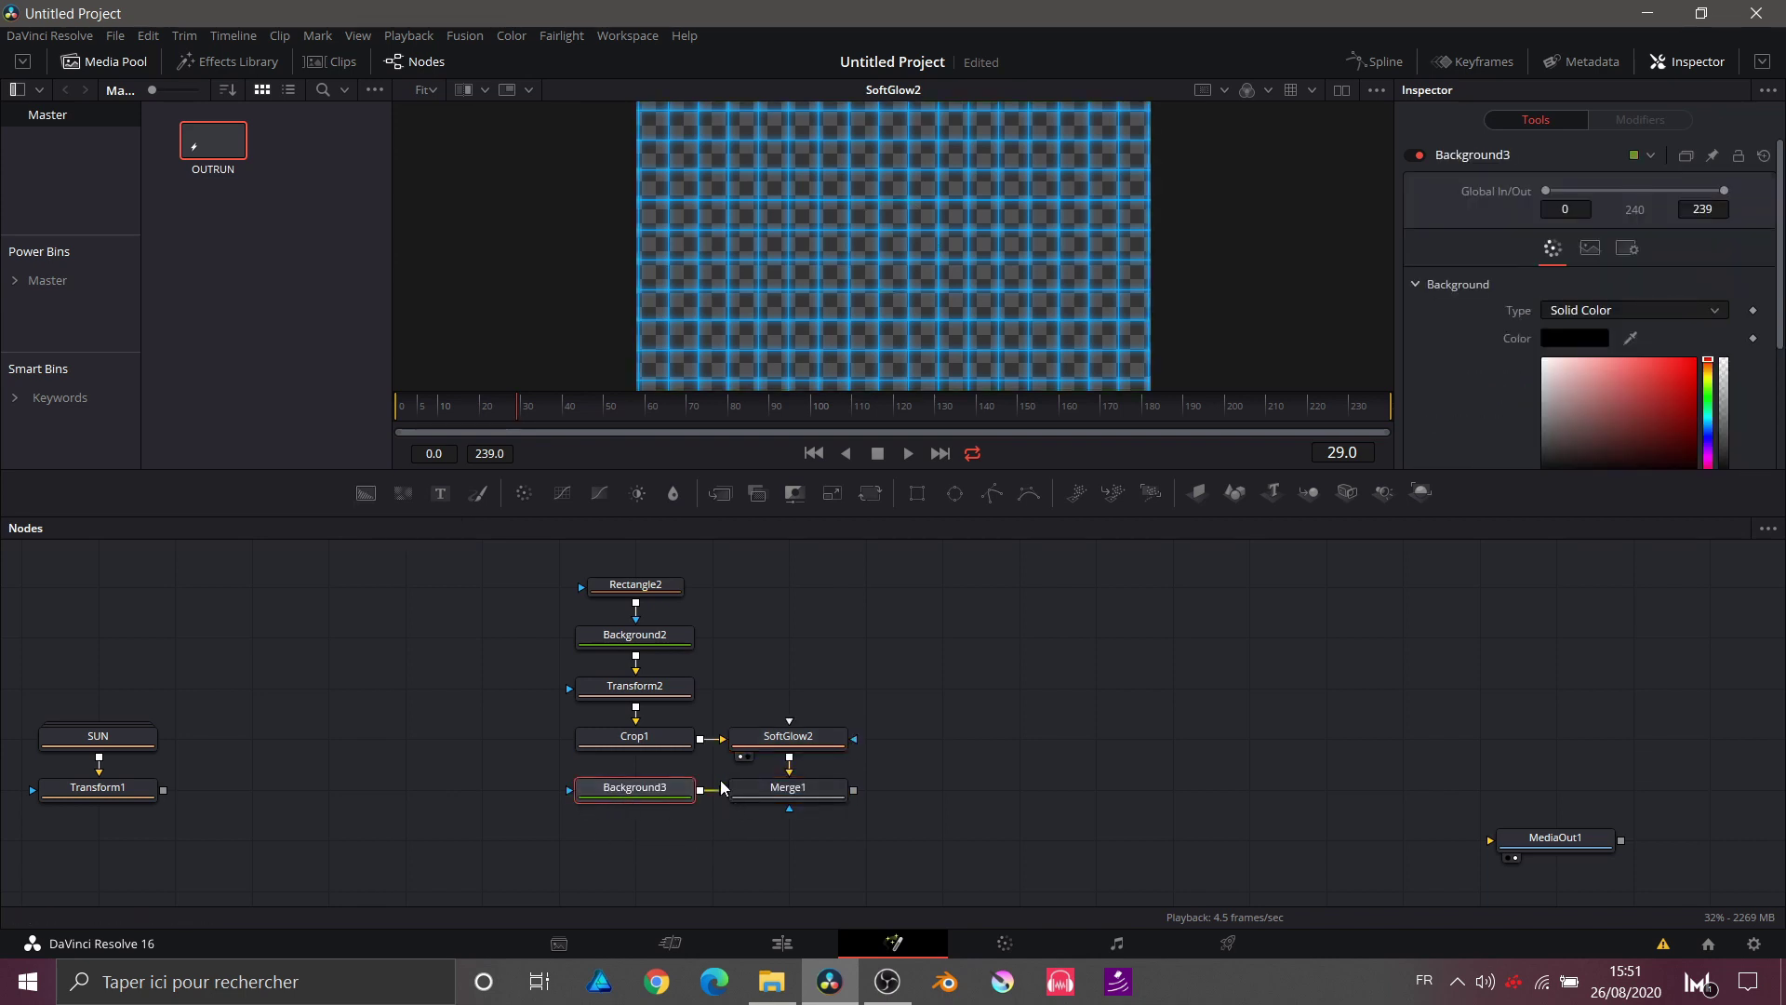
click(763, 797)
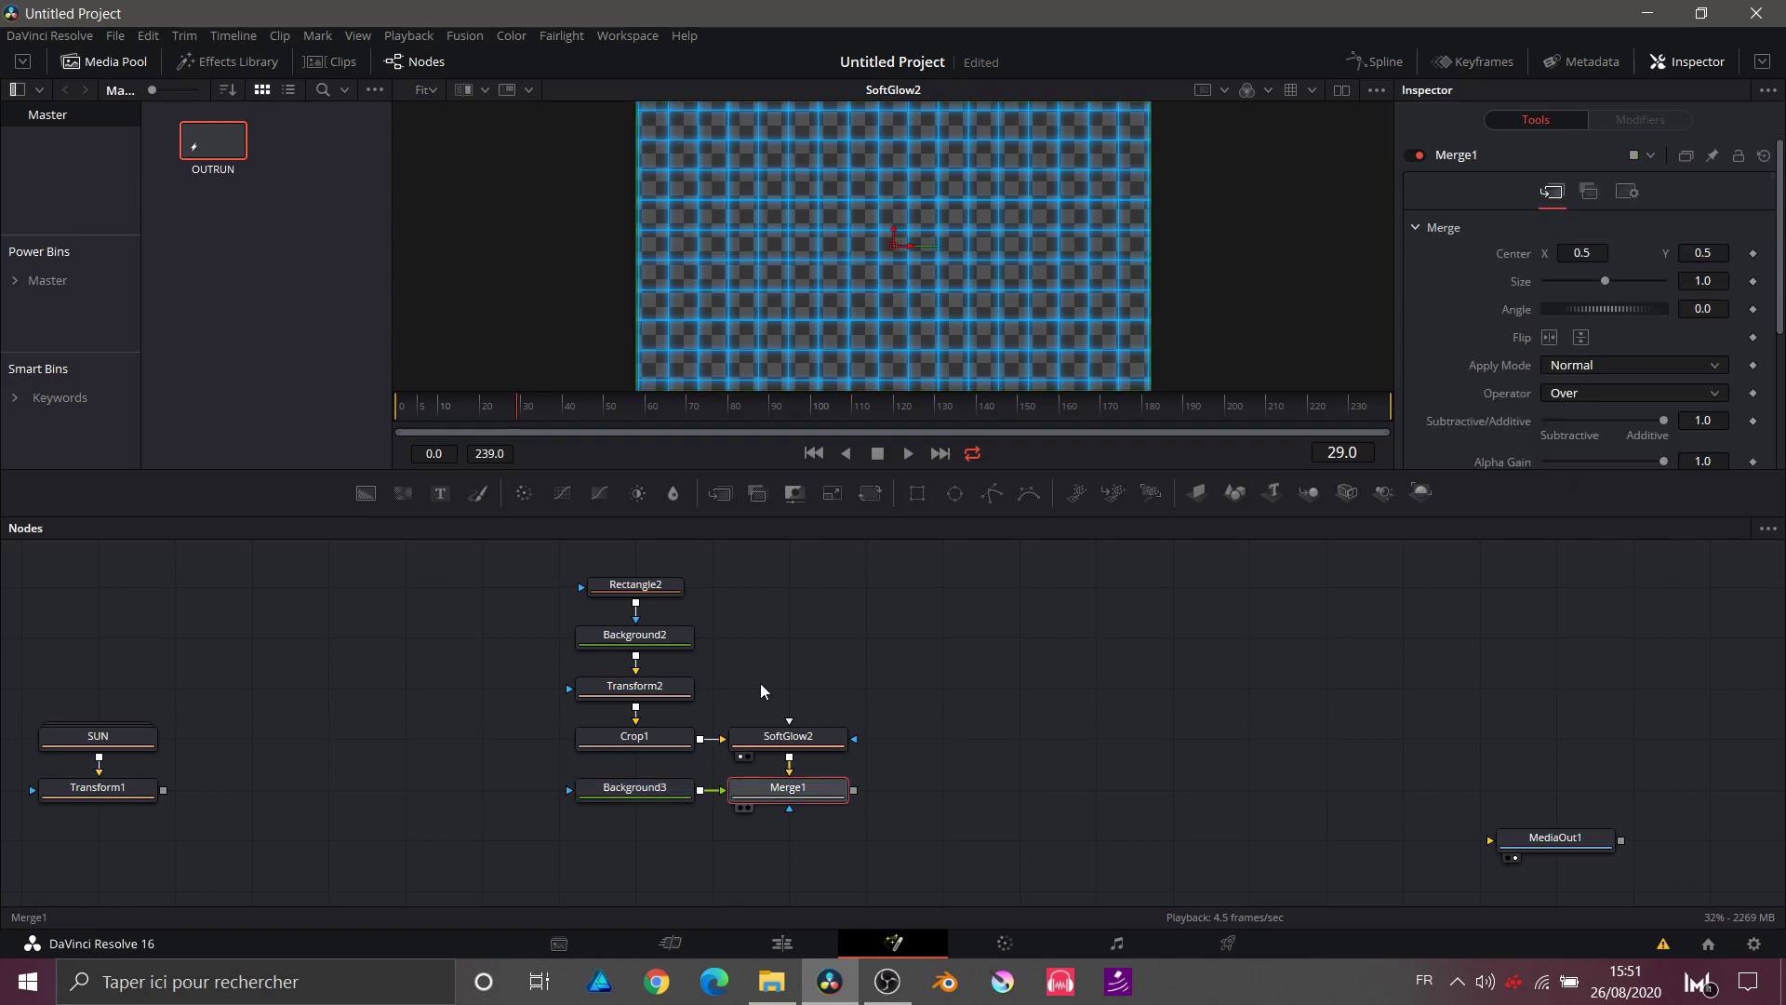
key(1)
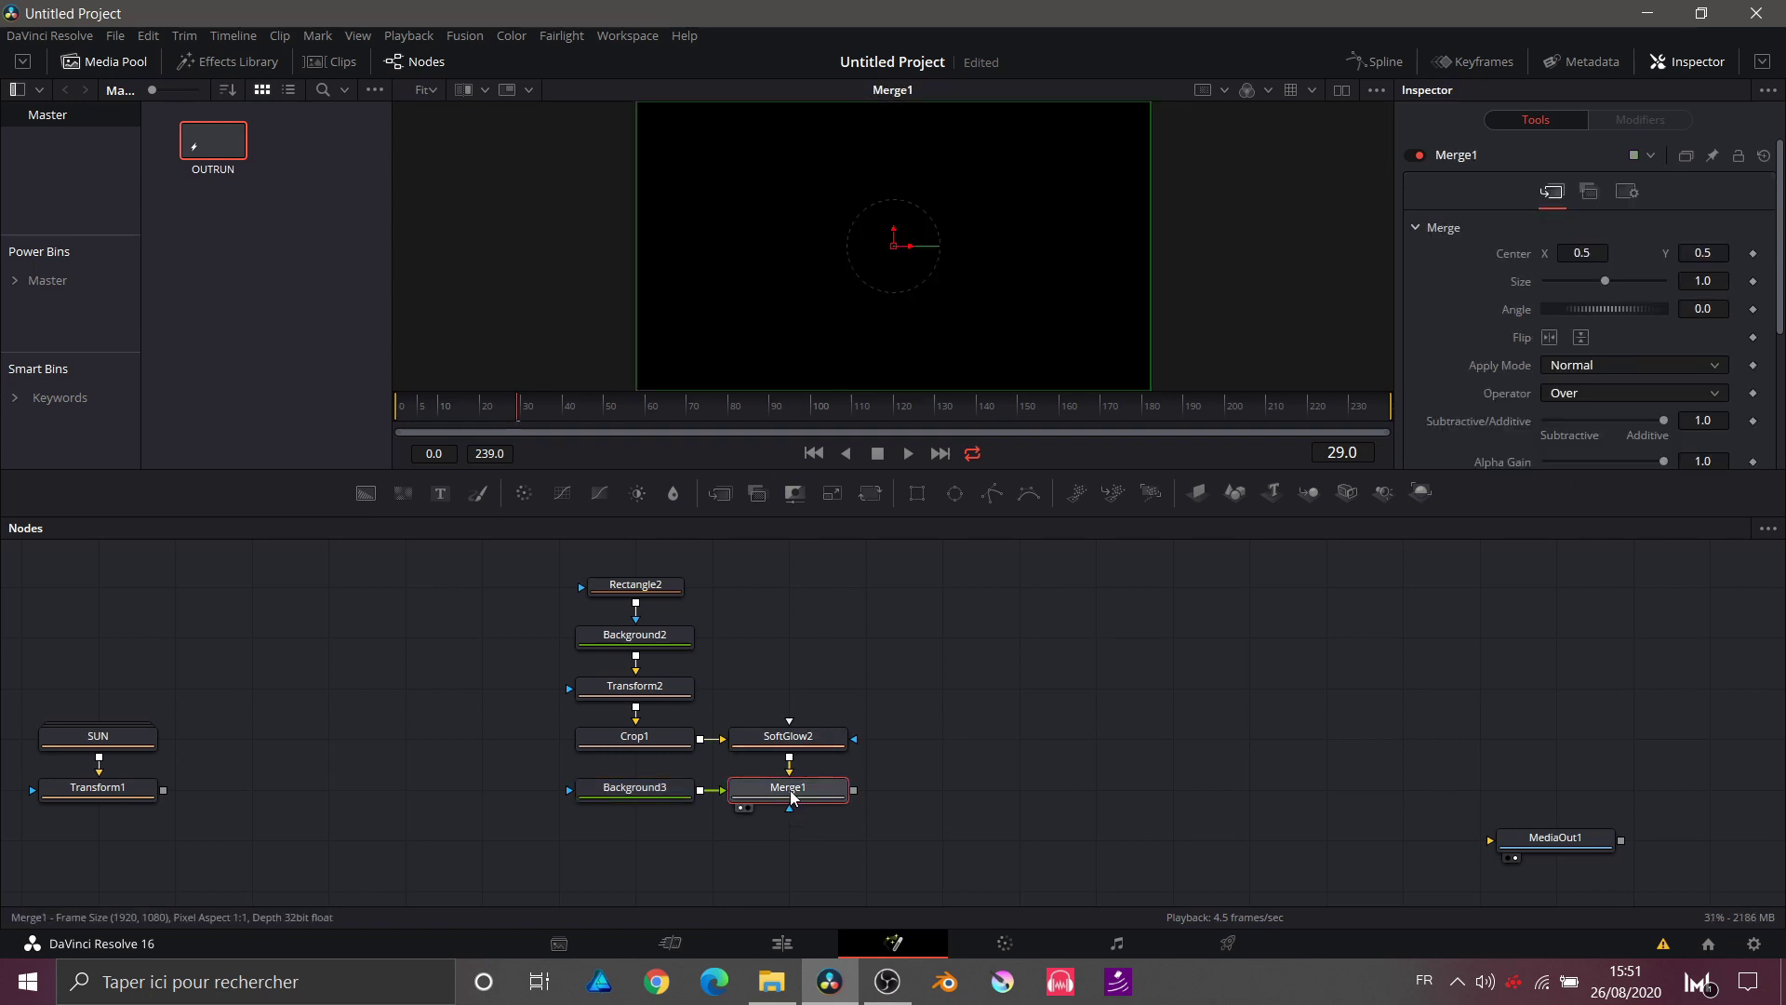
key(ctrl+t)
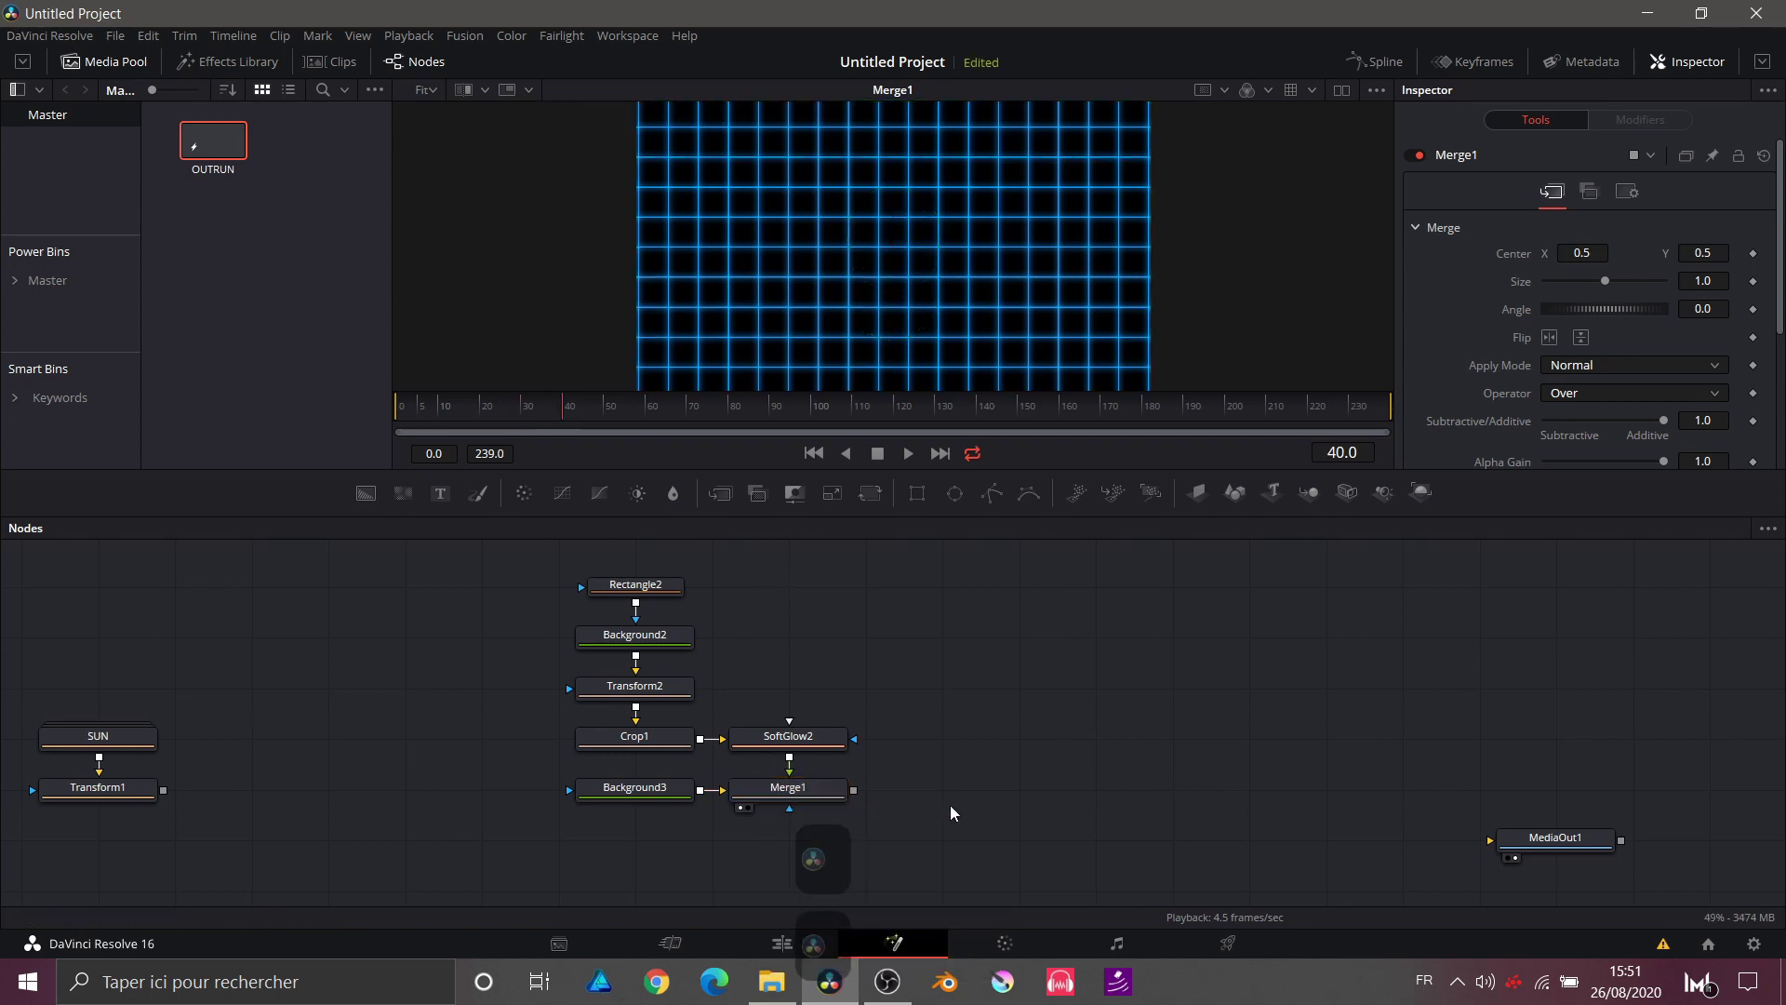
Step: Add a DVE node after Merge1, place it beside the merge, and show it in the viewer
click(811, 789)
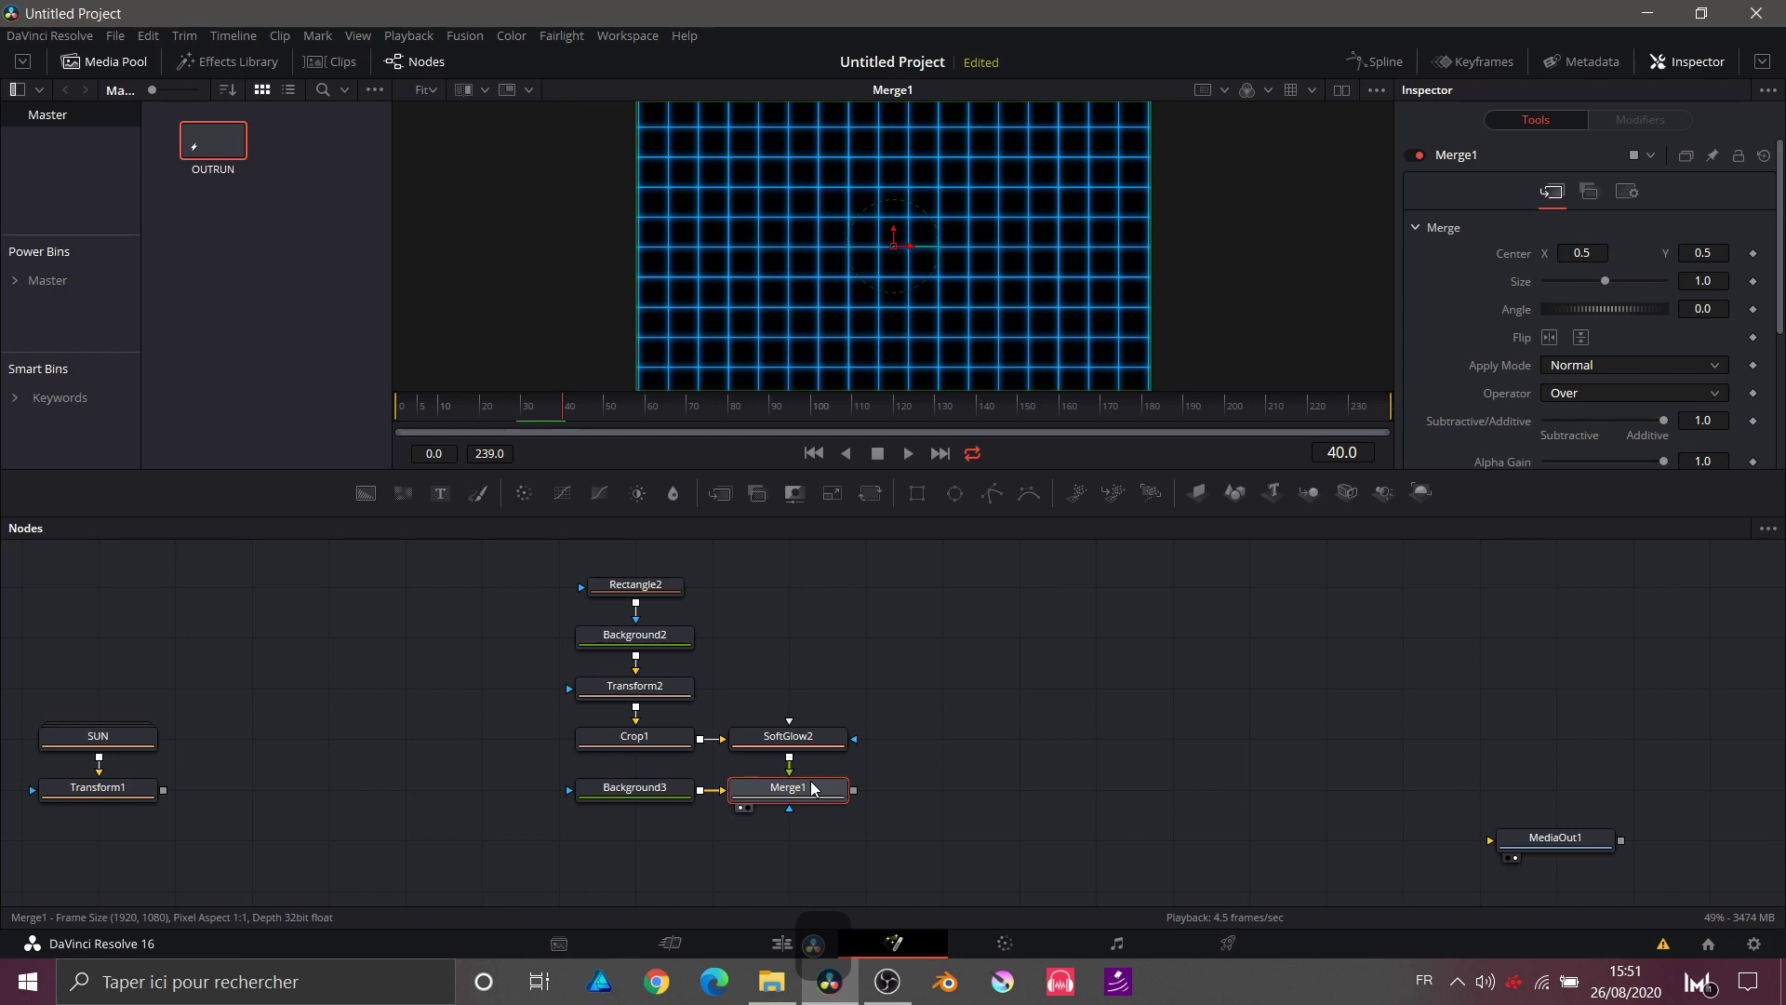
key(ctrl+space)
text(sof)
key(BackSpace)
key(BackSpace)
key(BackSpace)
text(dve)
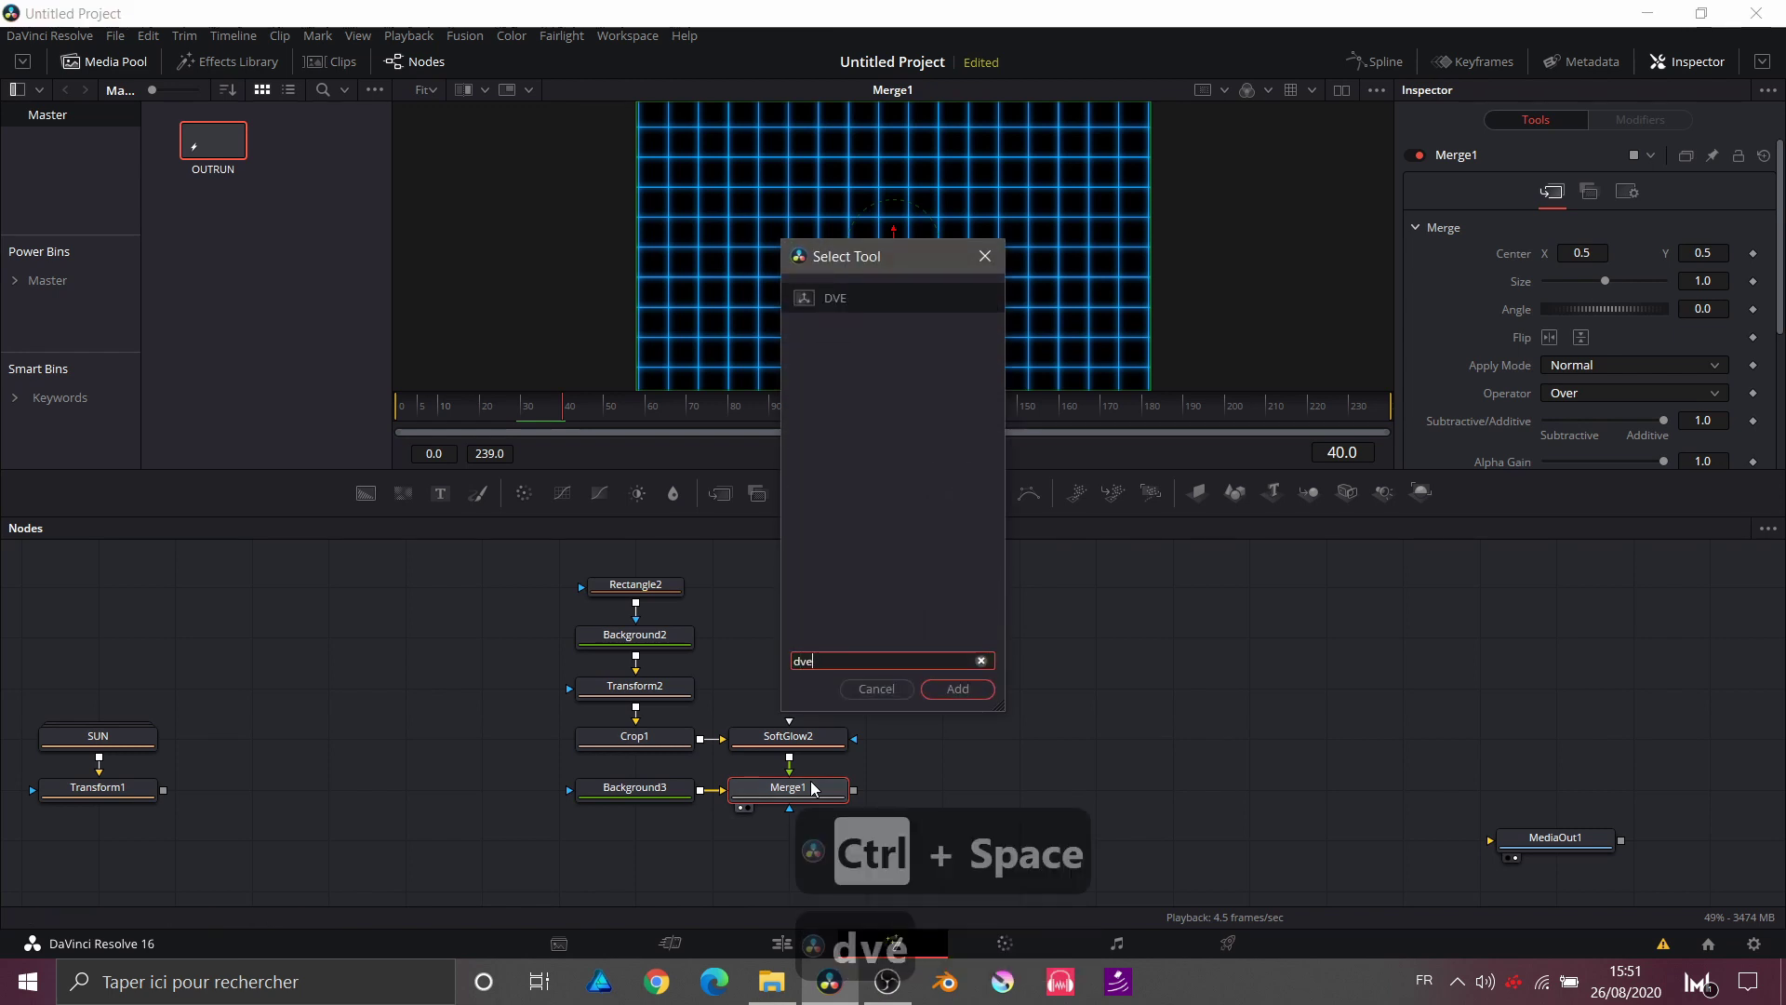
key(Return)
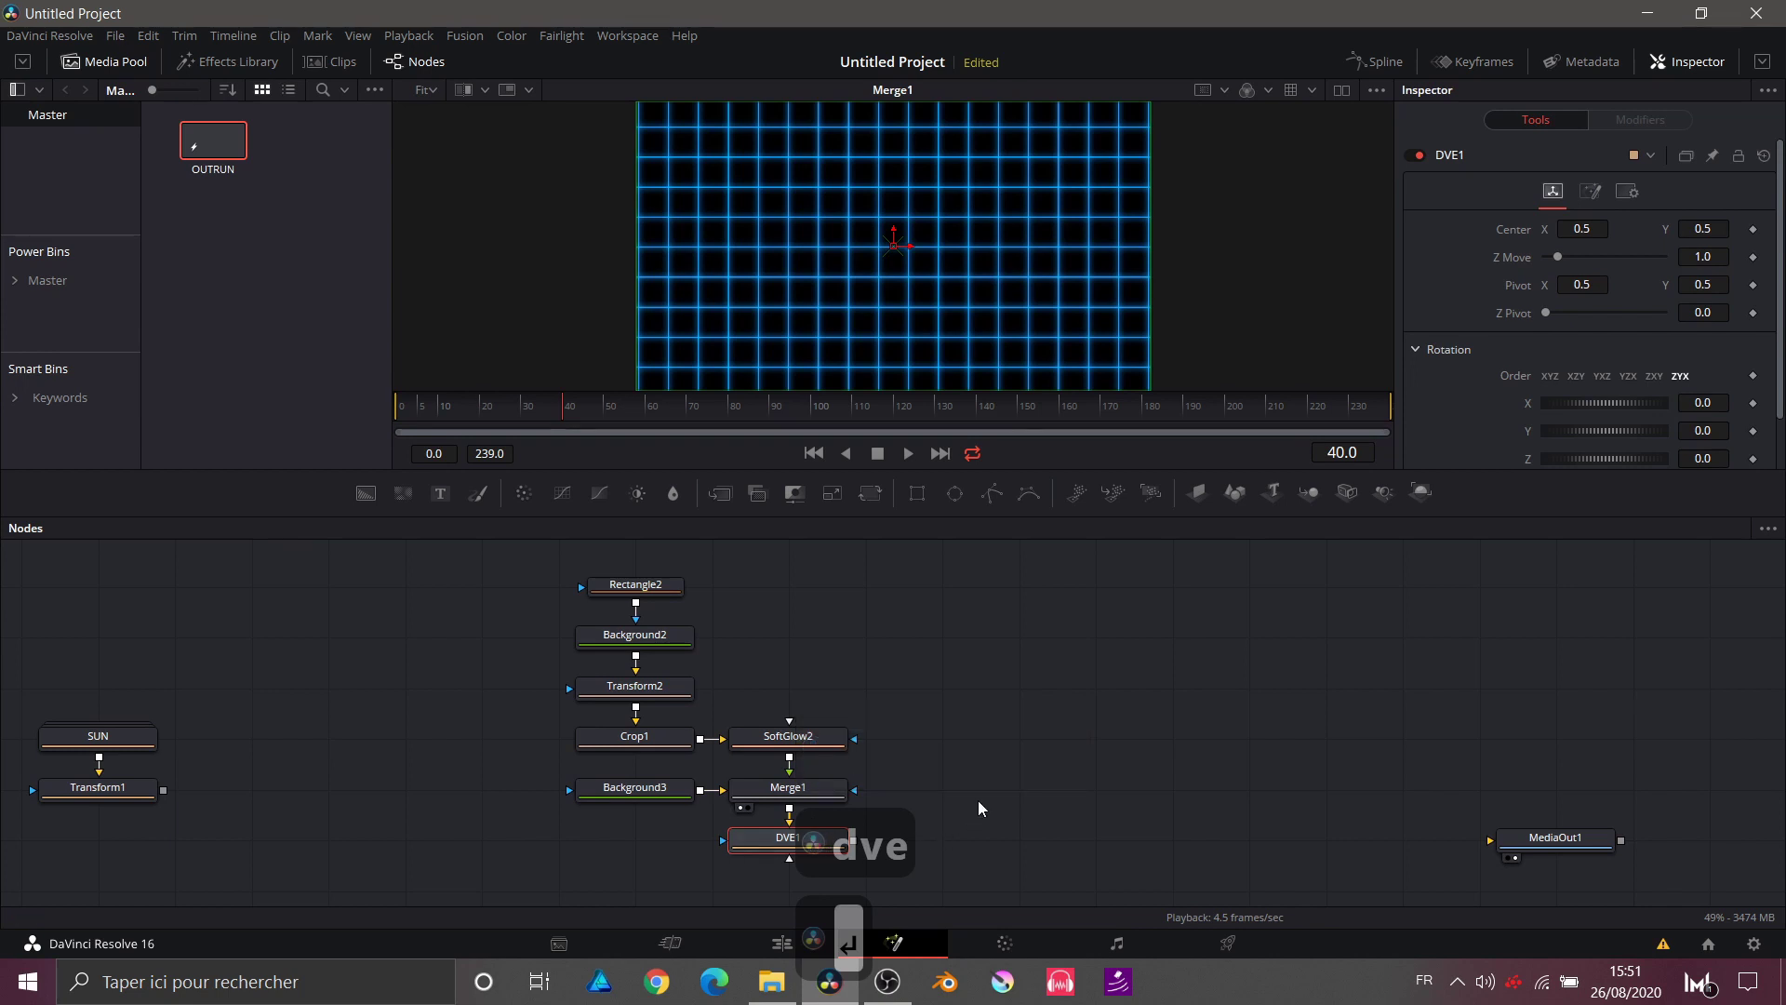
drag(819, 839, 895, 789)
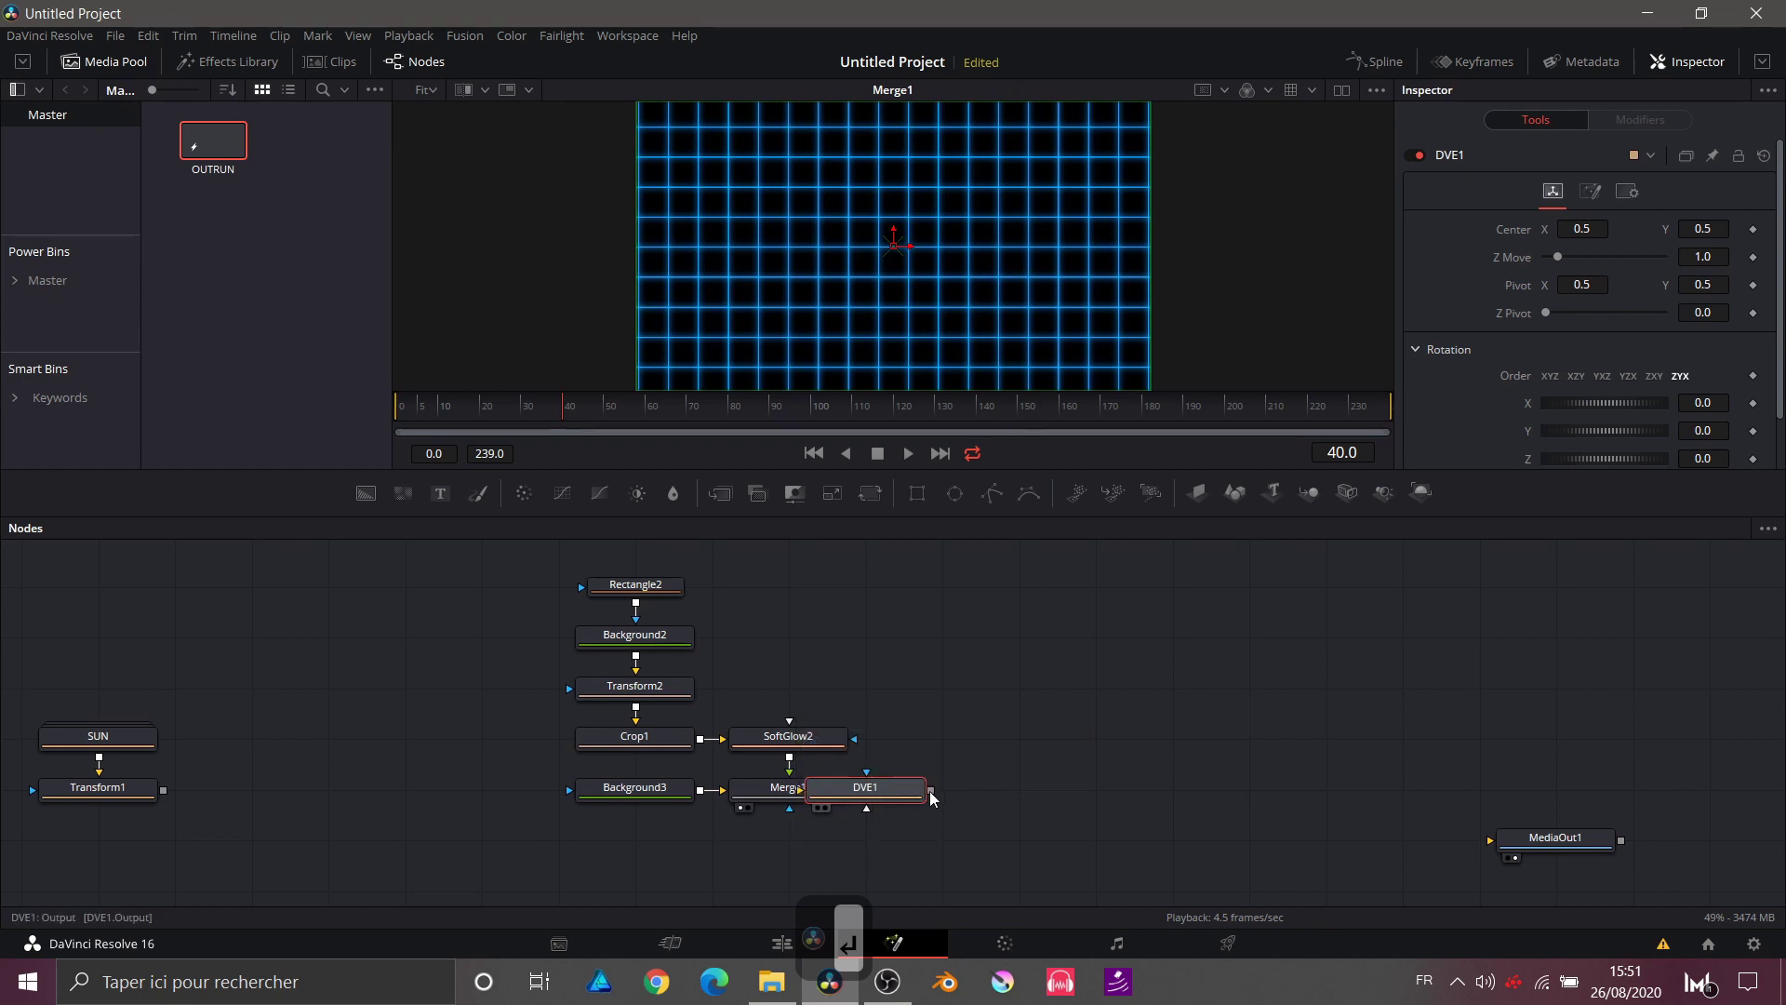
key(1)
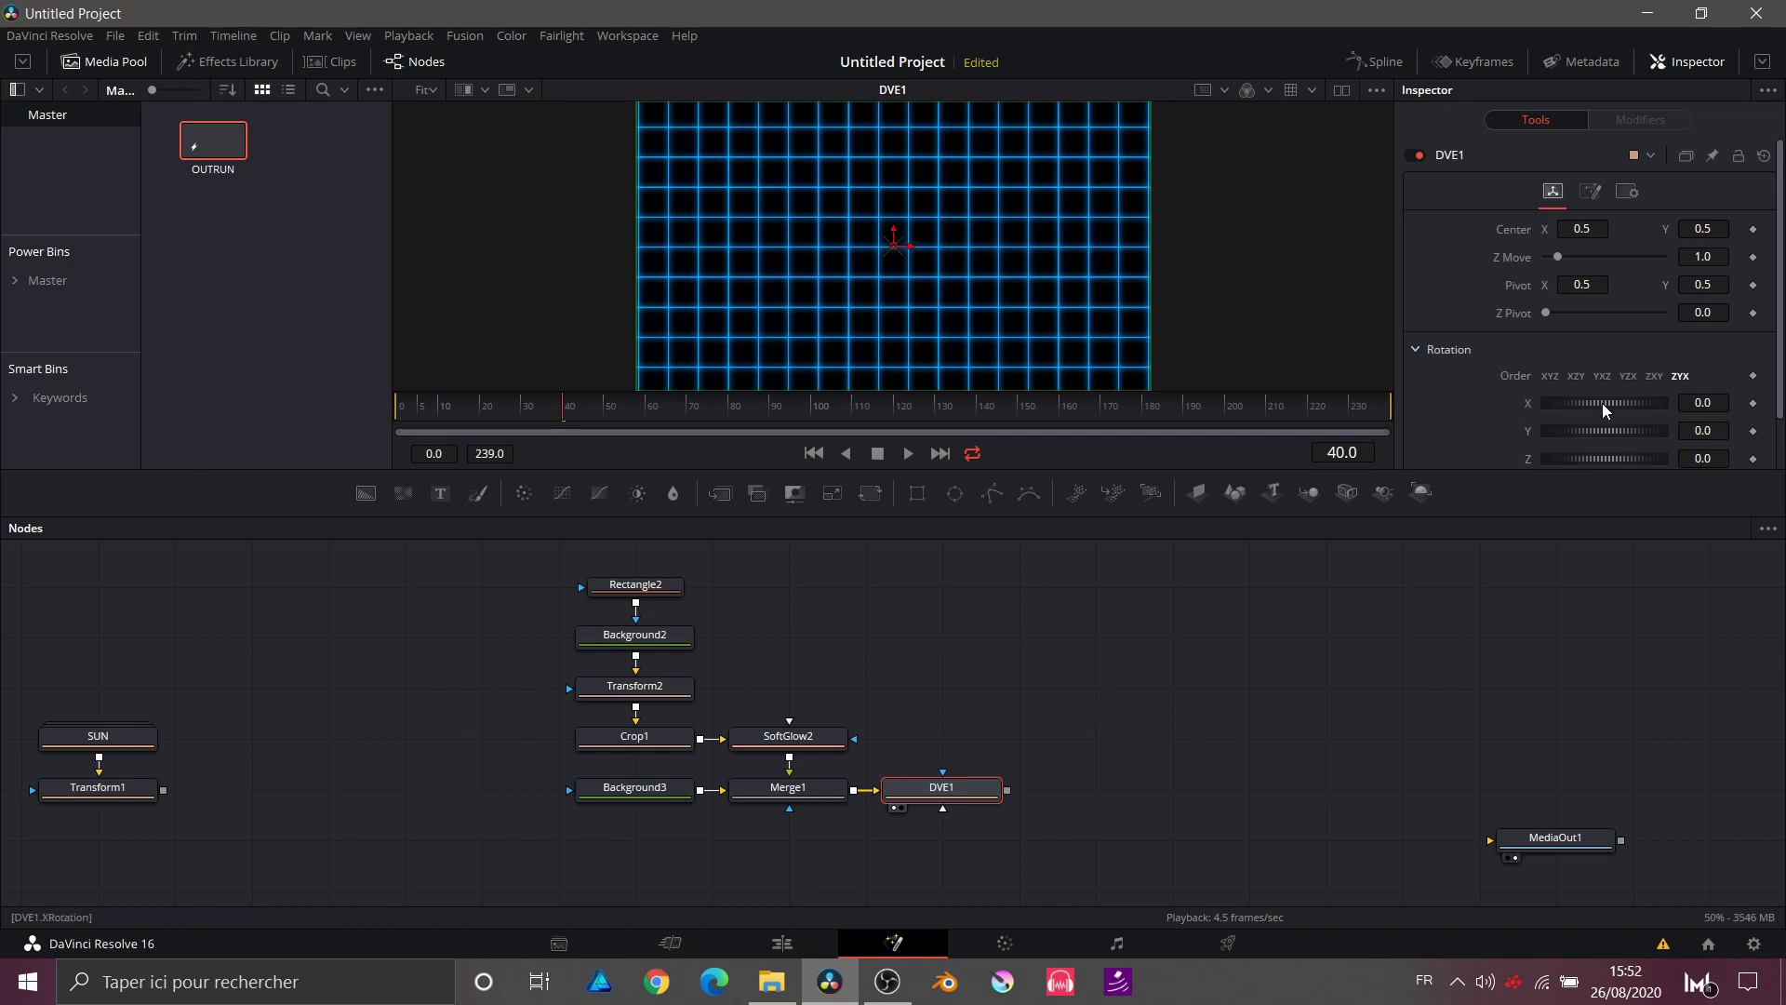
drag(1596, 404, 1576, 402)
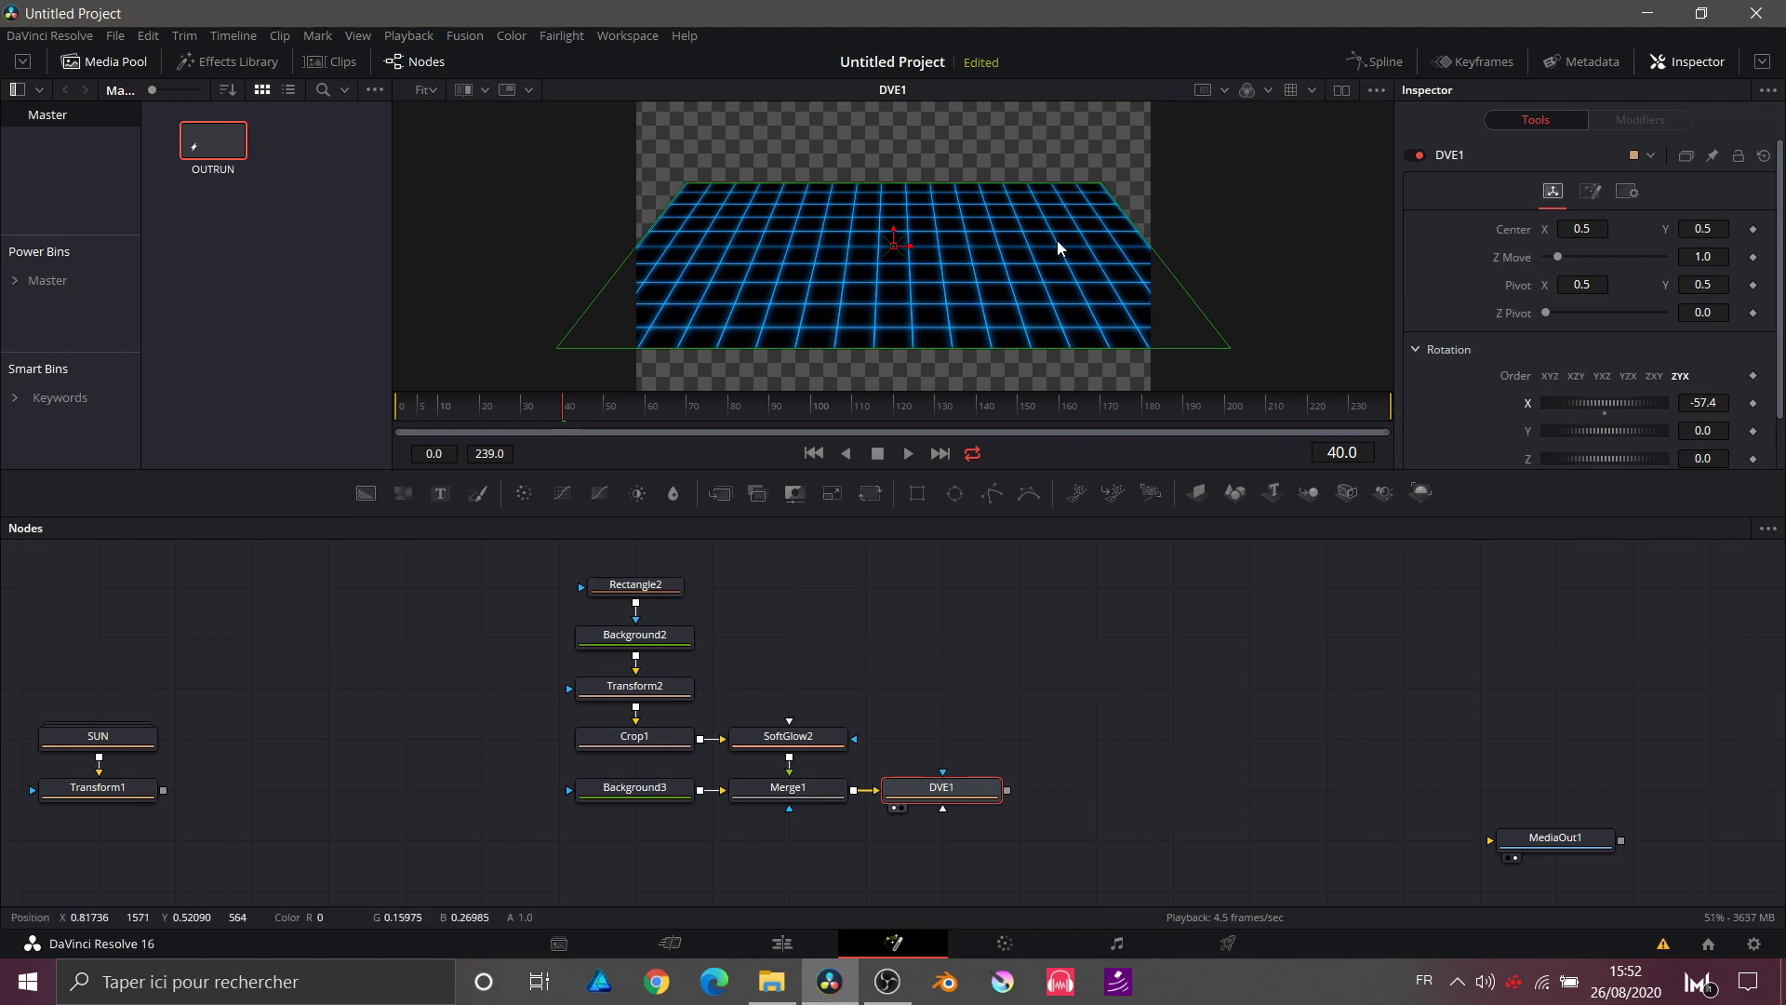
drag(1634, 407, 1625, 456)
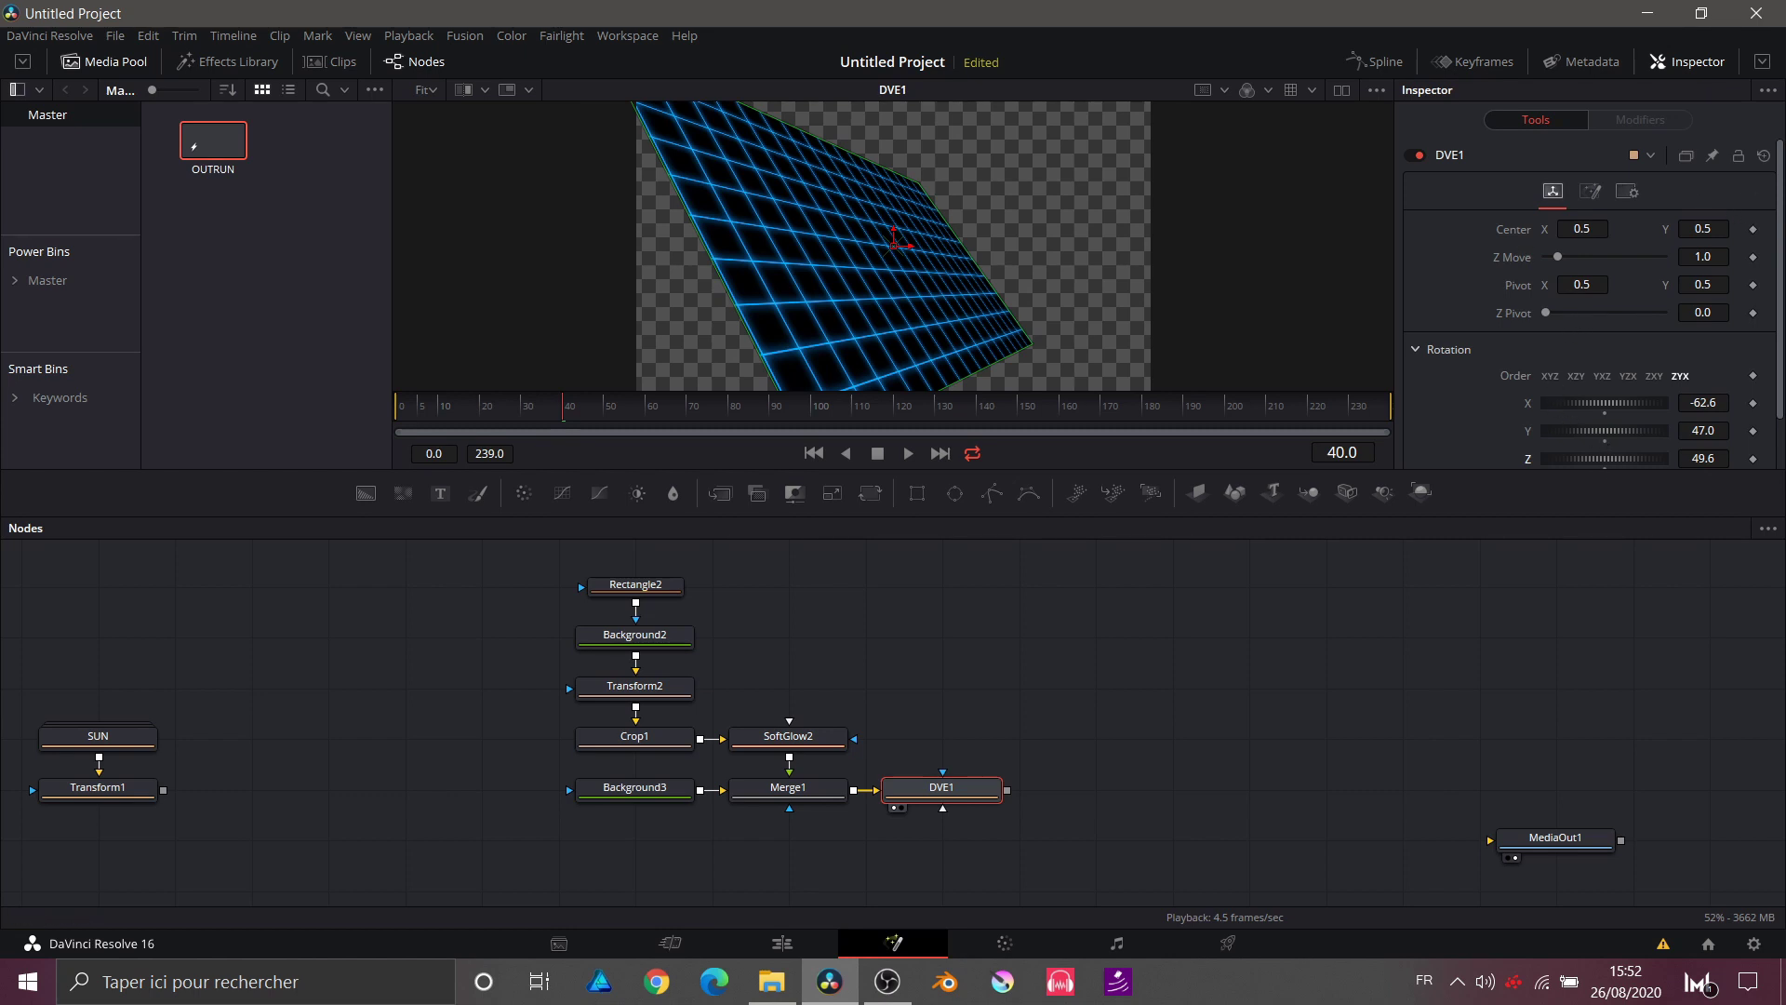
click(1765, 157)
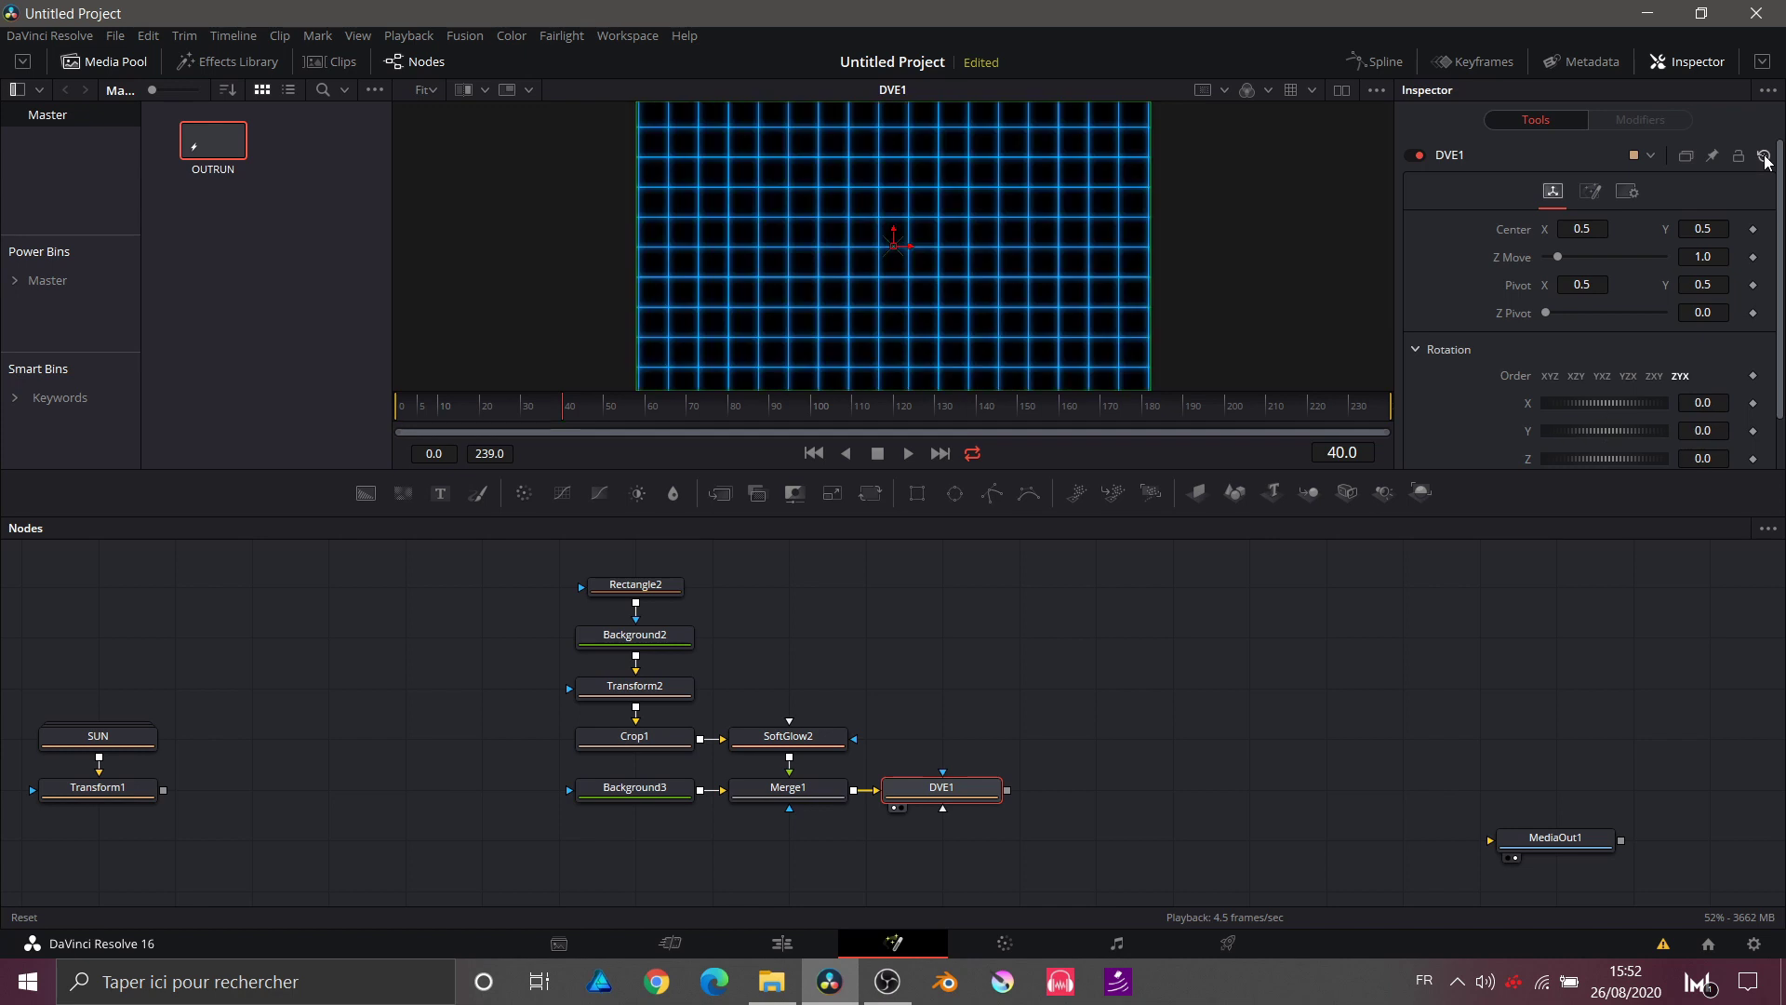
Step: Tilt the grid with a DVE1 X rotation of -80.9 and lower its center Y to about 0.166
drag(1622, 399, 1594, 398)
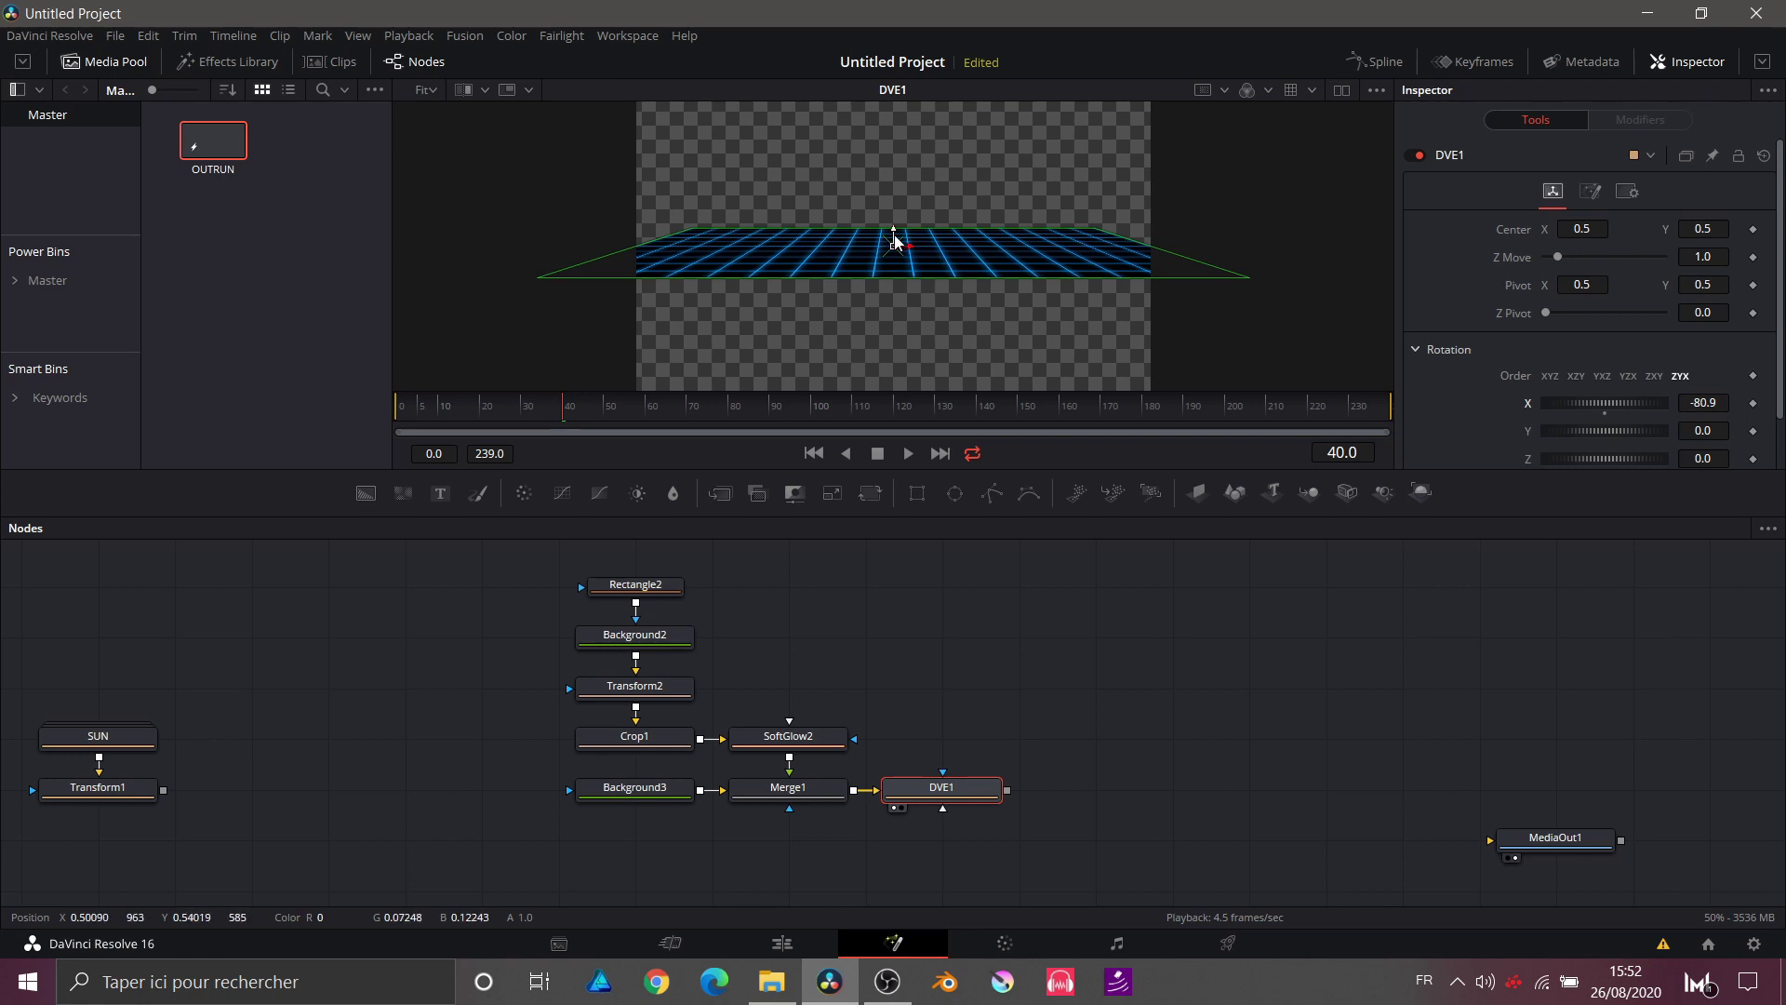
drag(896, 242, 898, 338)
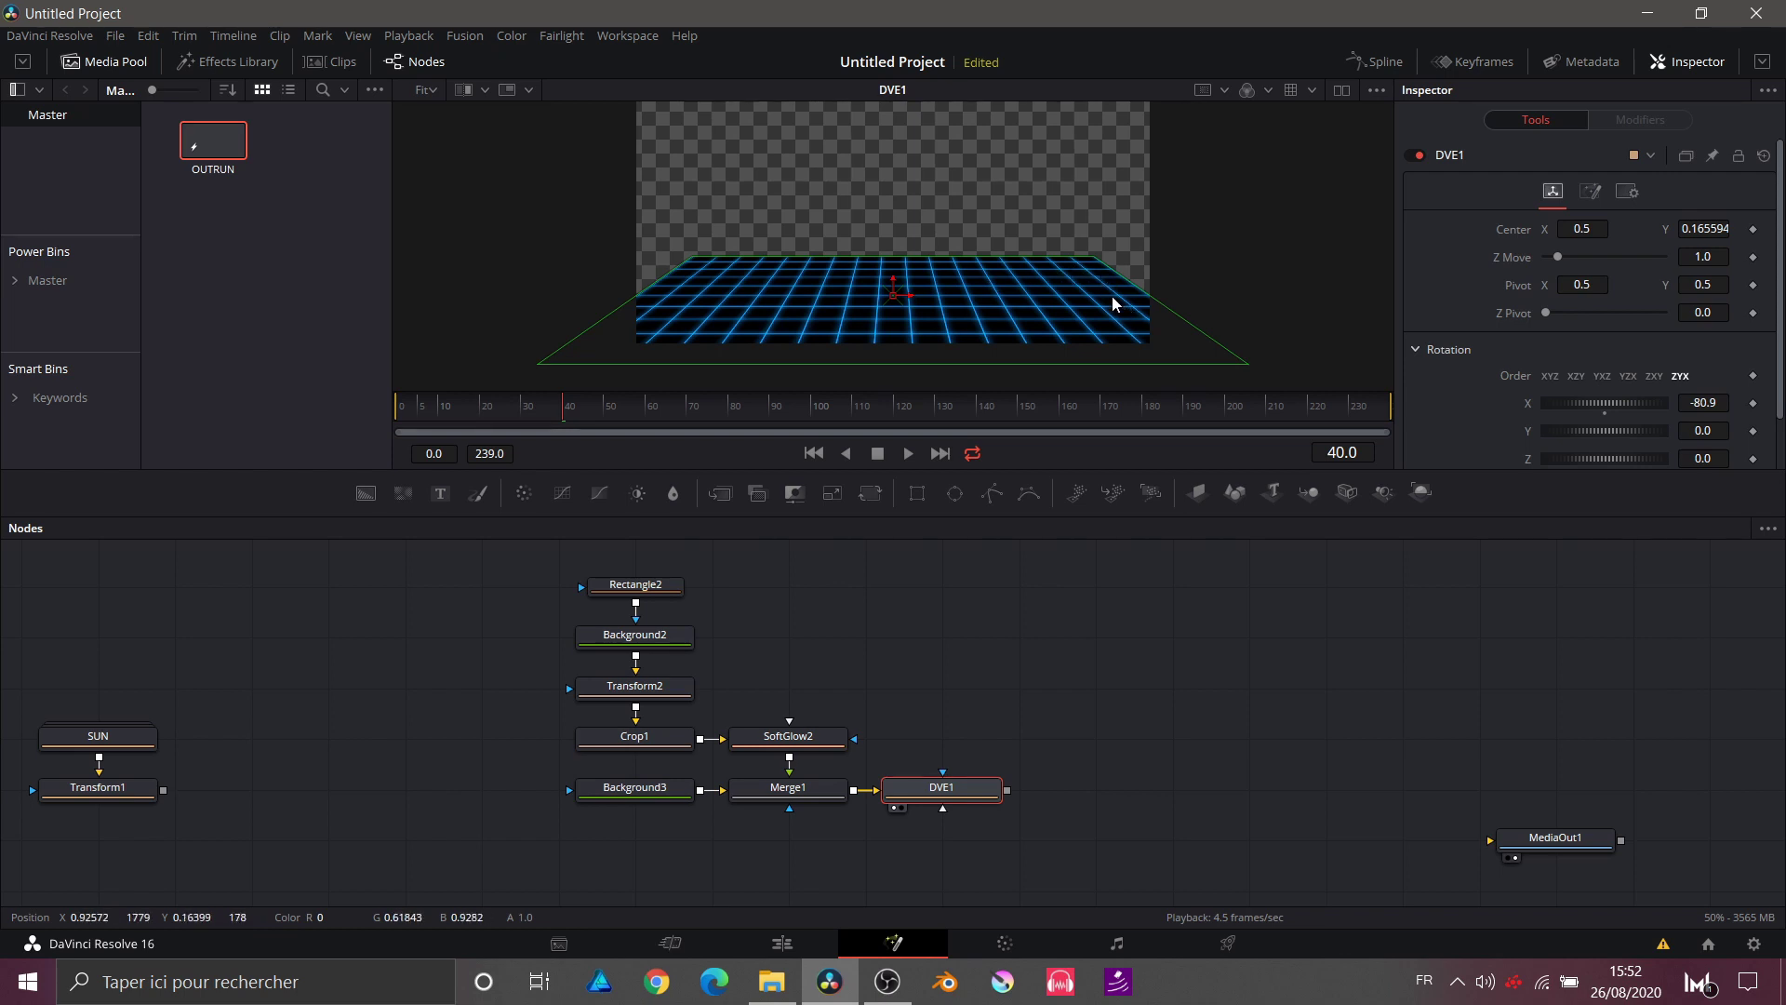
Step: Set DVE1's perspective to 0.25 to deepen the grid's vanishing effect
scroll(1448, 361, down, 1)
drag(1602, 439, 1561, 441)
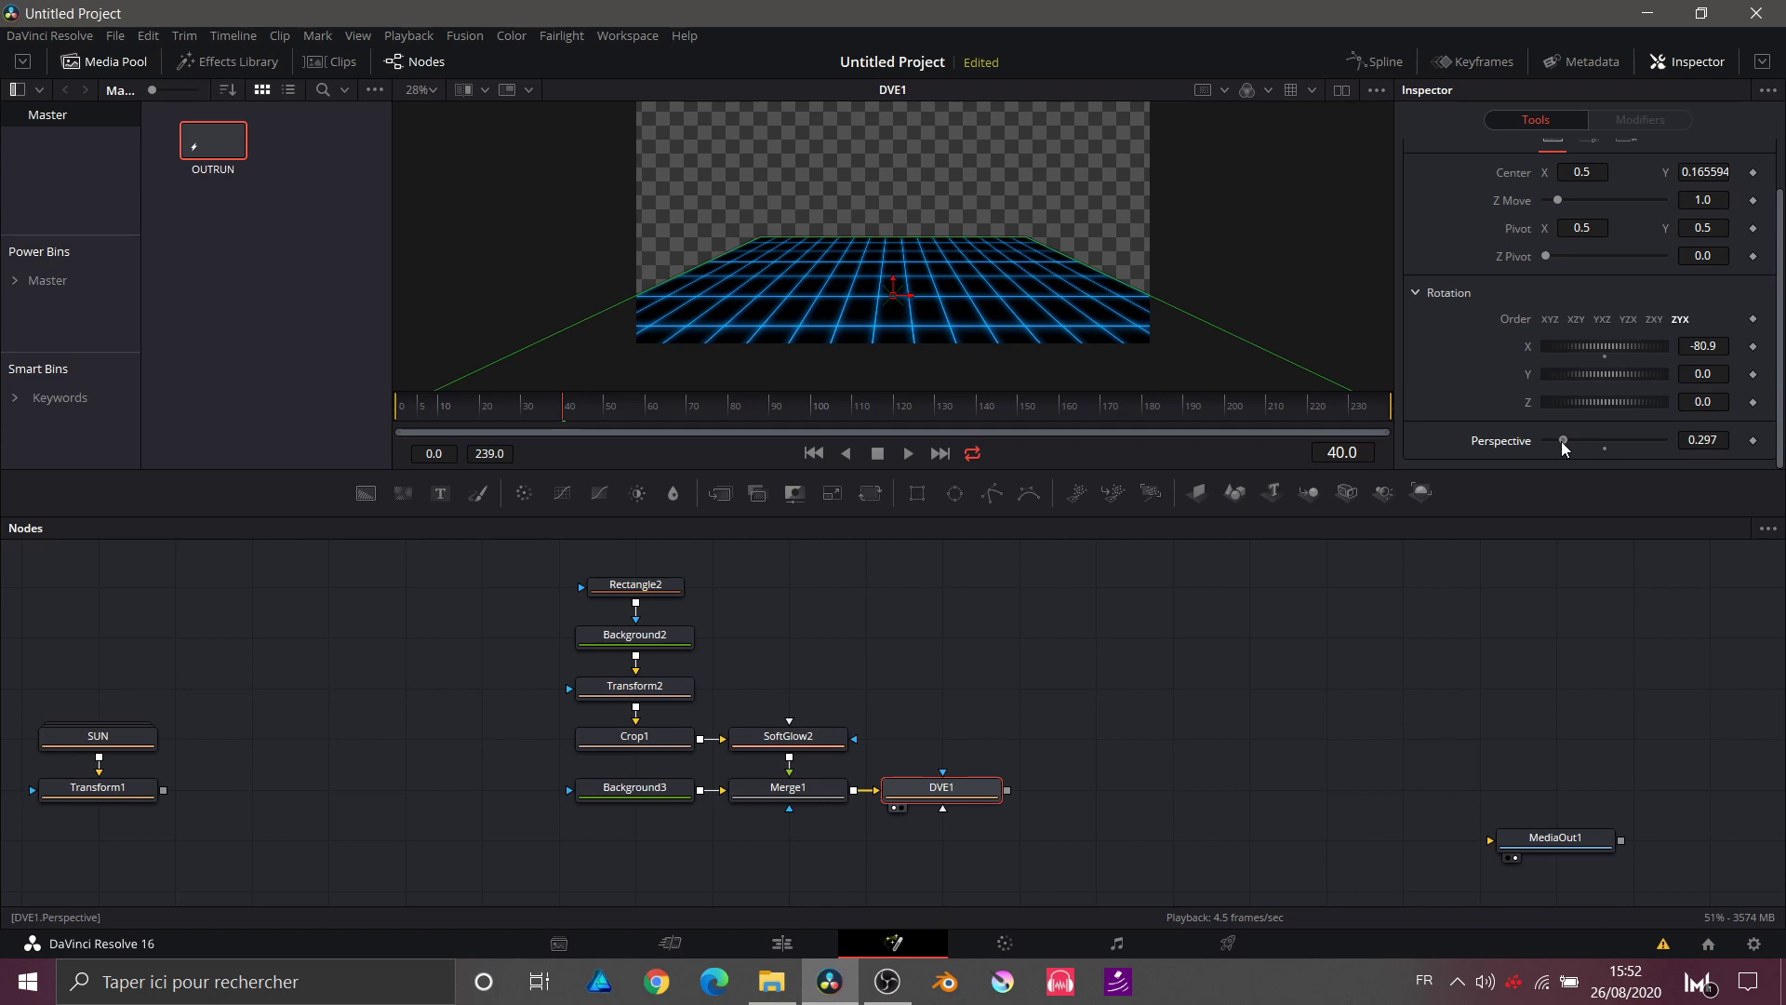
drag(1561, 441, 1559, 441)
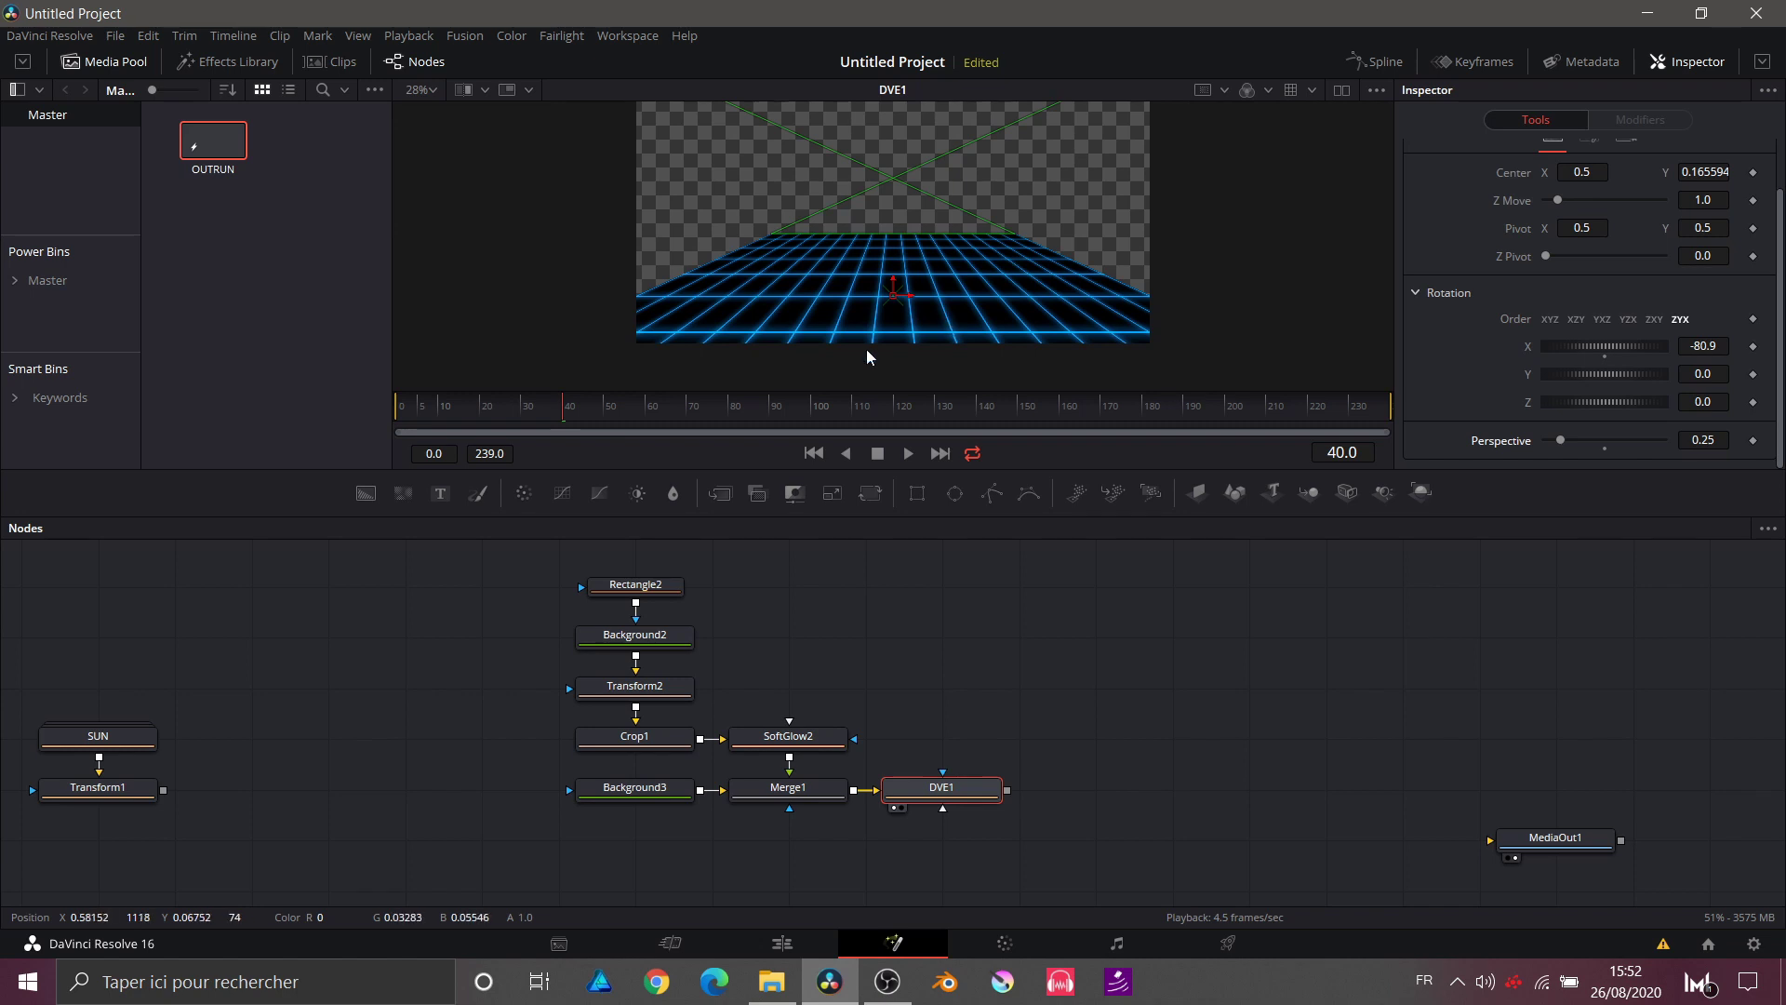
Step: Reduce Transform2's aspect to about 0.768 to change the proportions of the grid cells
click(636, 690)
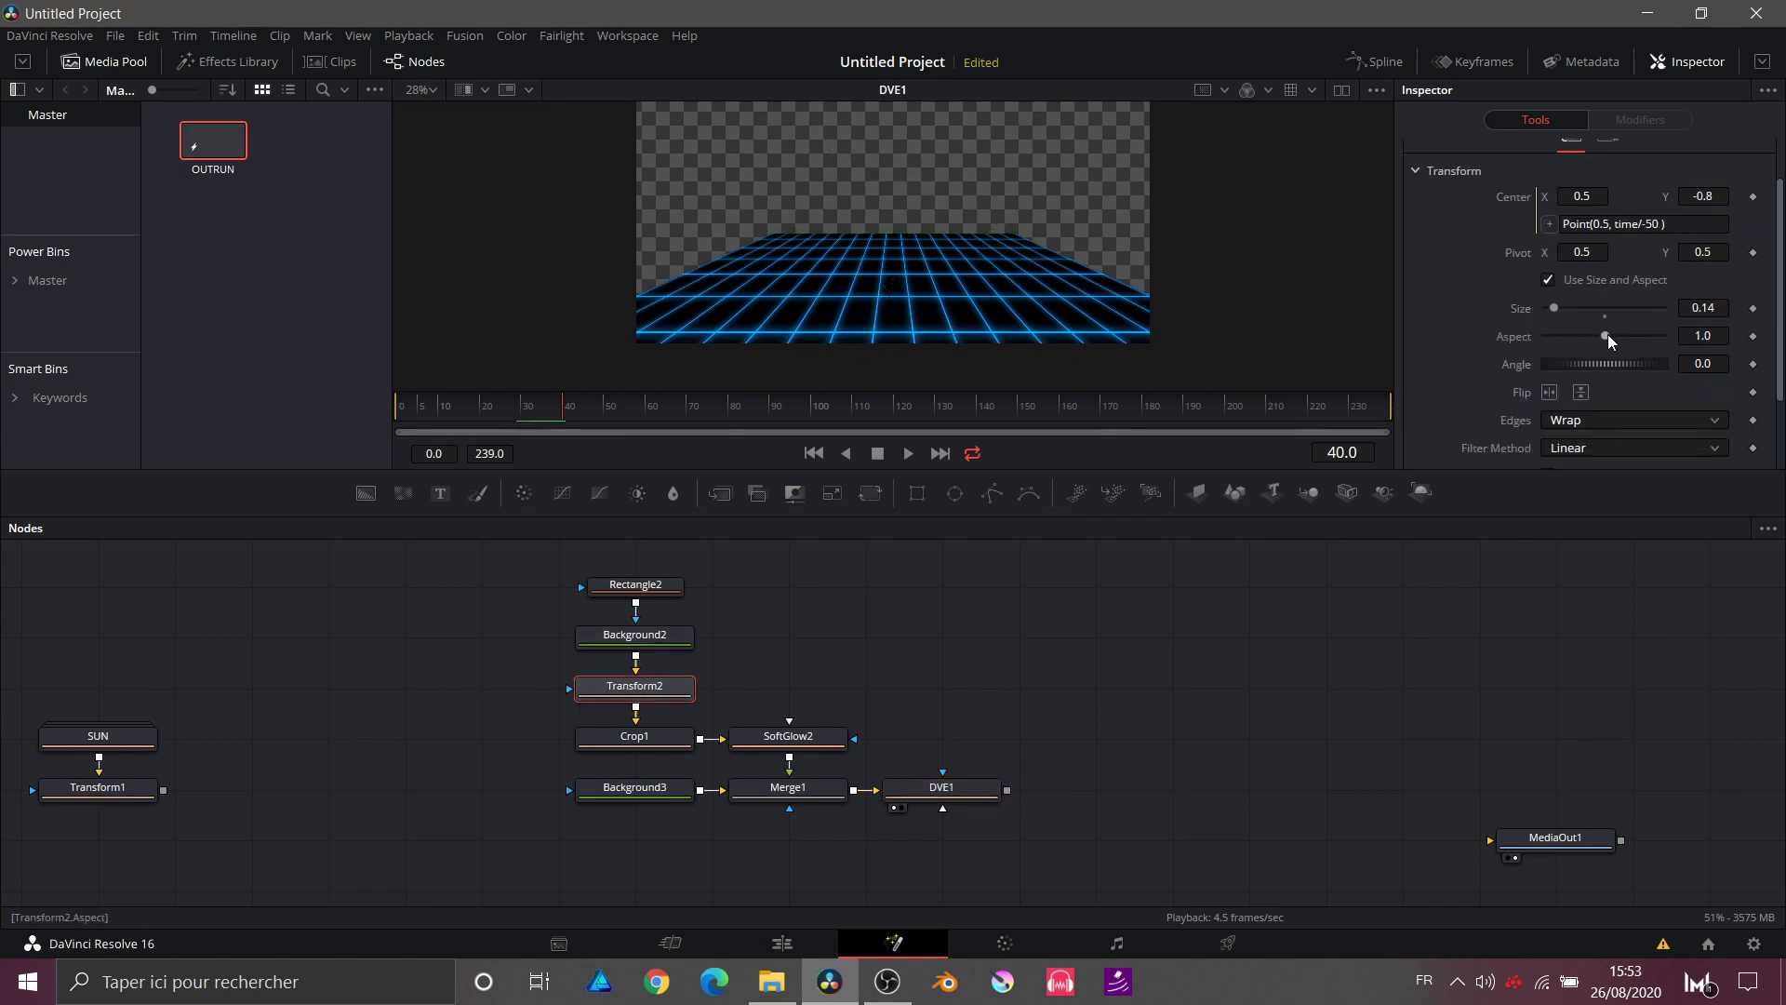
drag(1606, 333, 1591, 333)
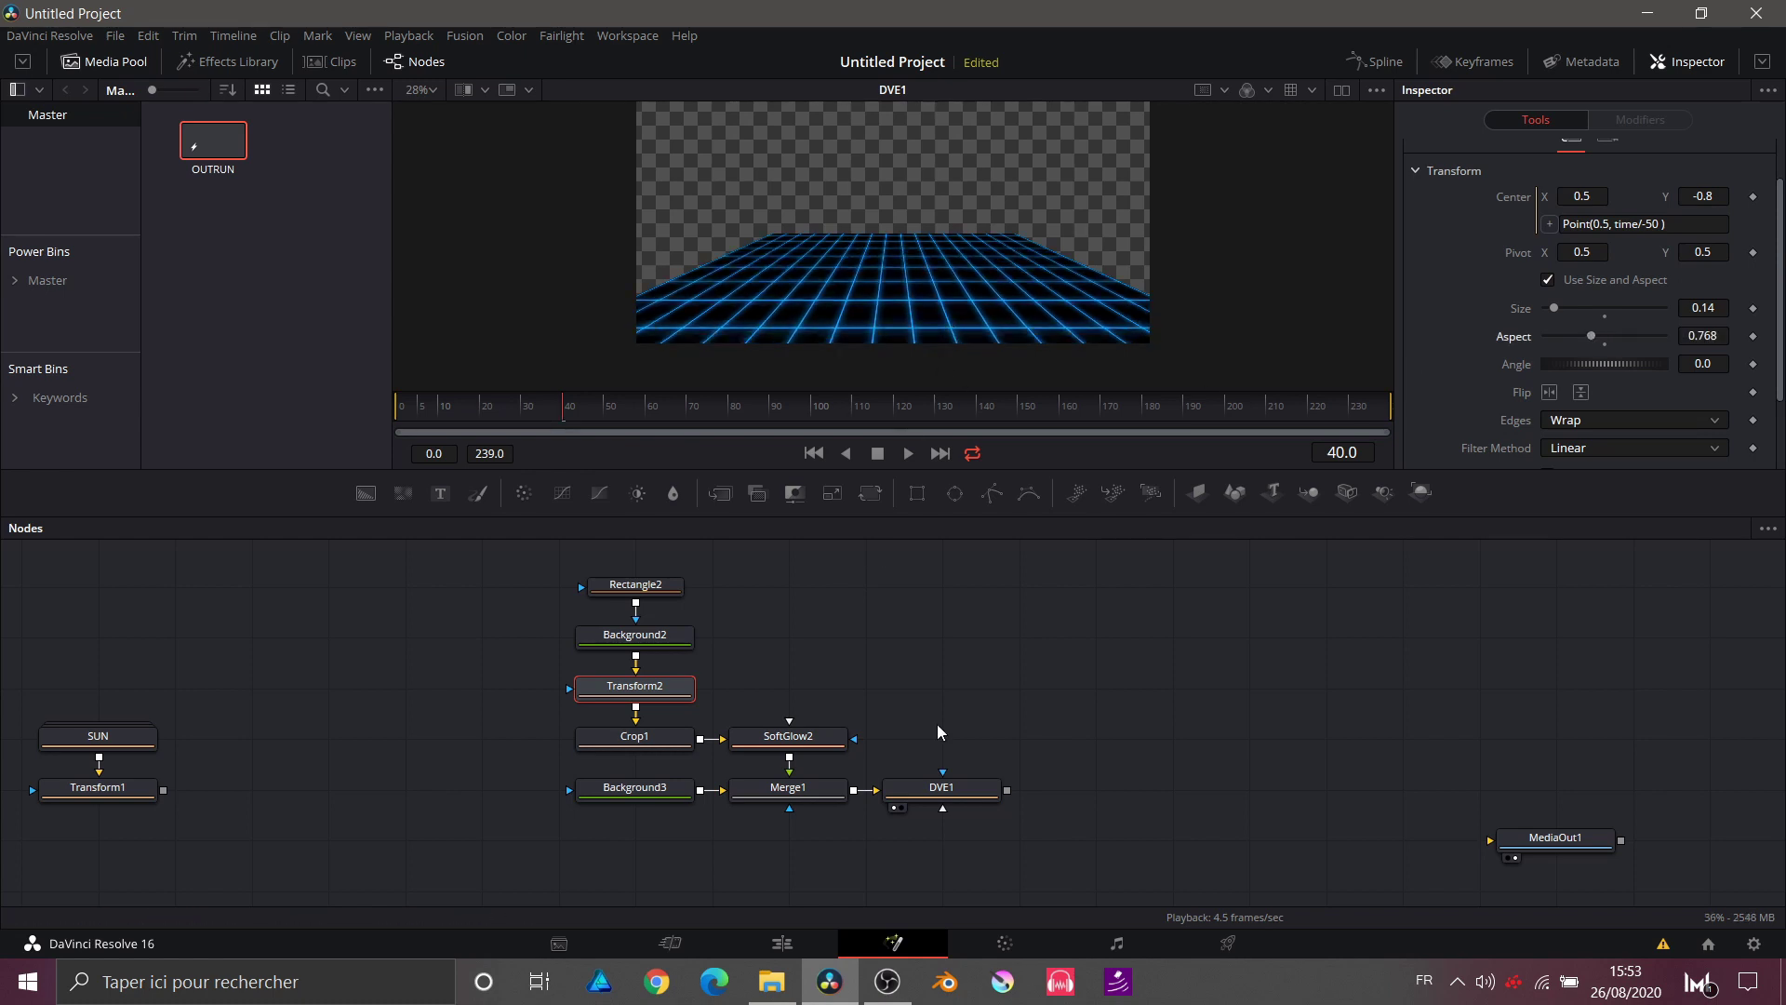
Step: Set DVE1's Z Move to 0.16 and lower its center Y to about 0.066, playing back the result
click(949, 790)
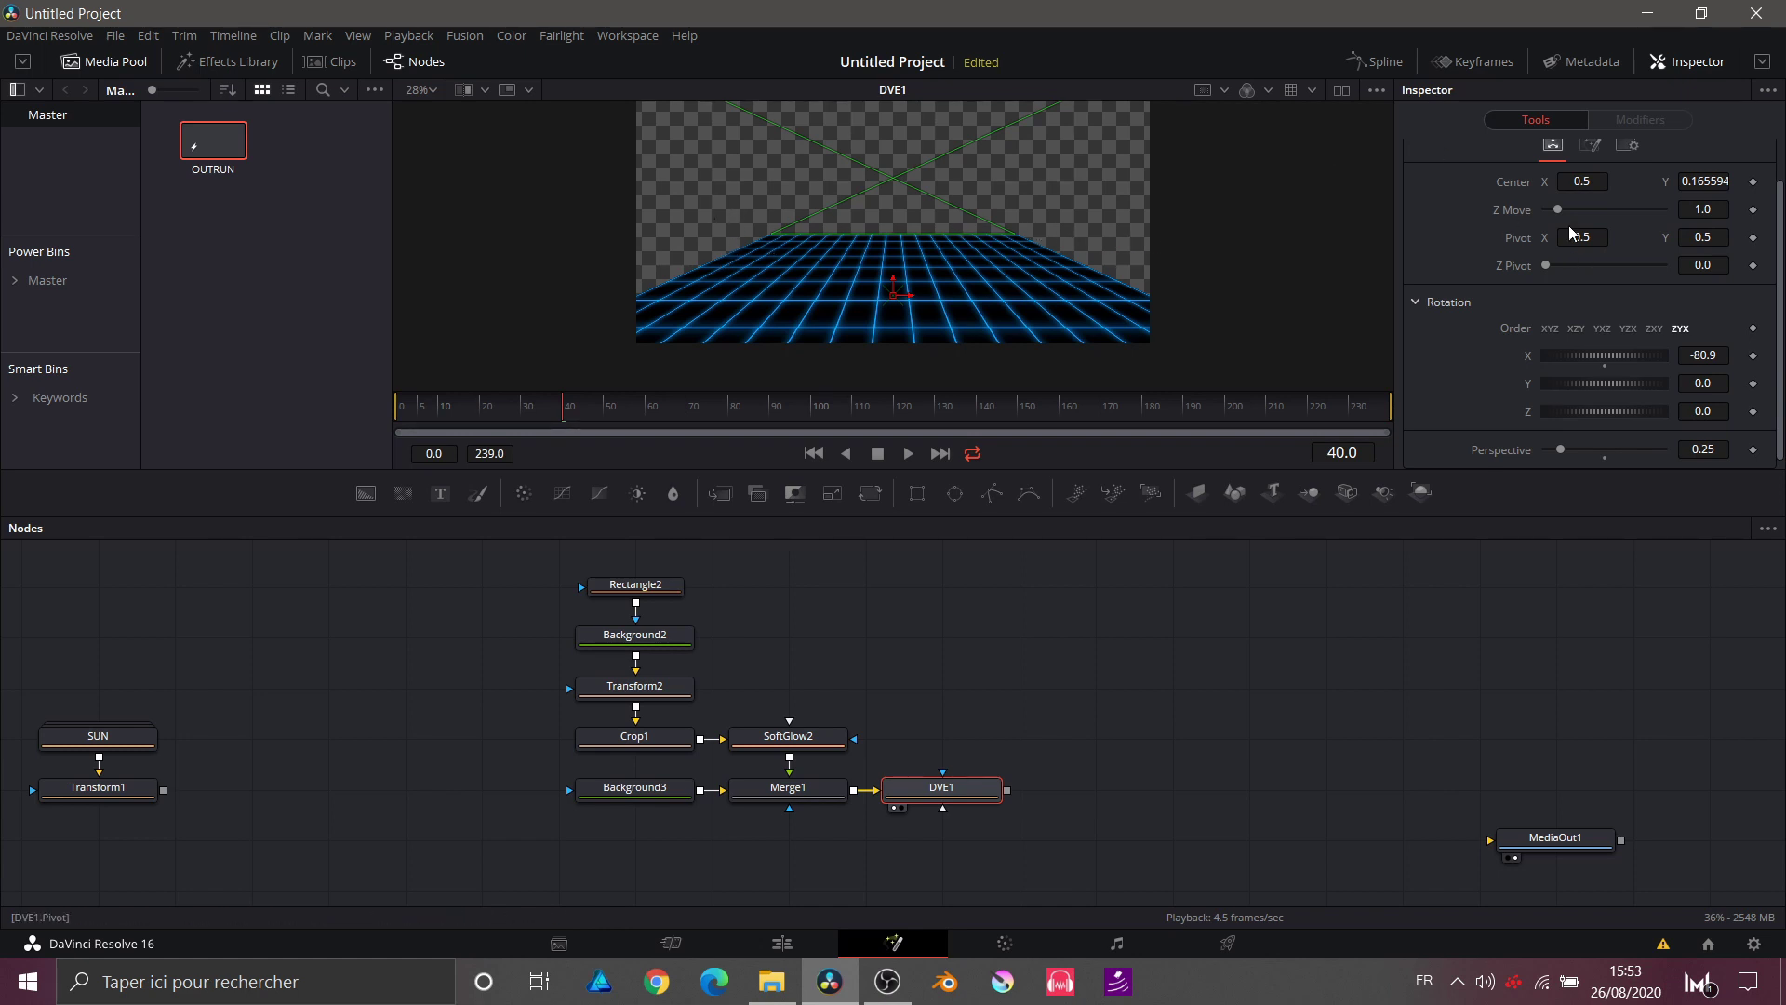
drag(1559, 215, 1549, 221)
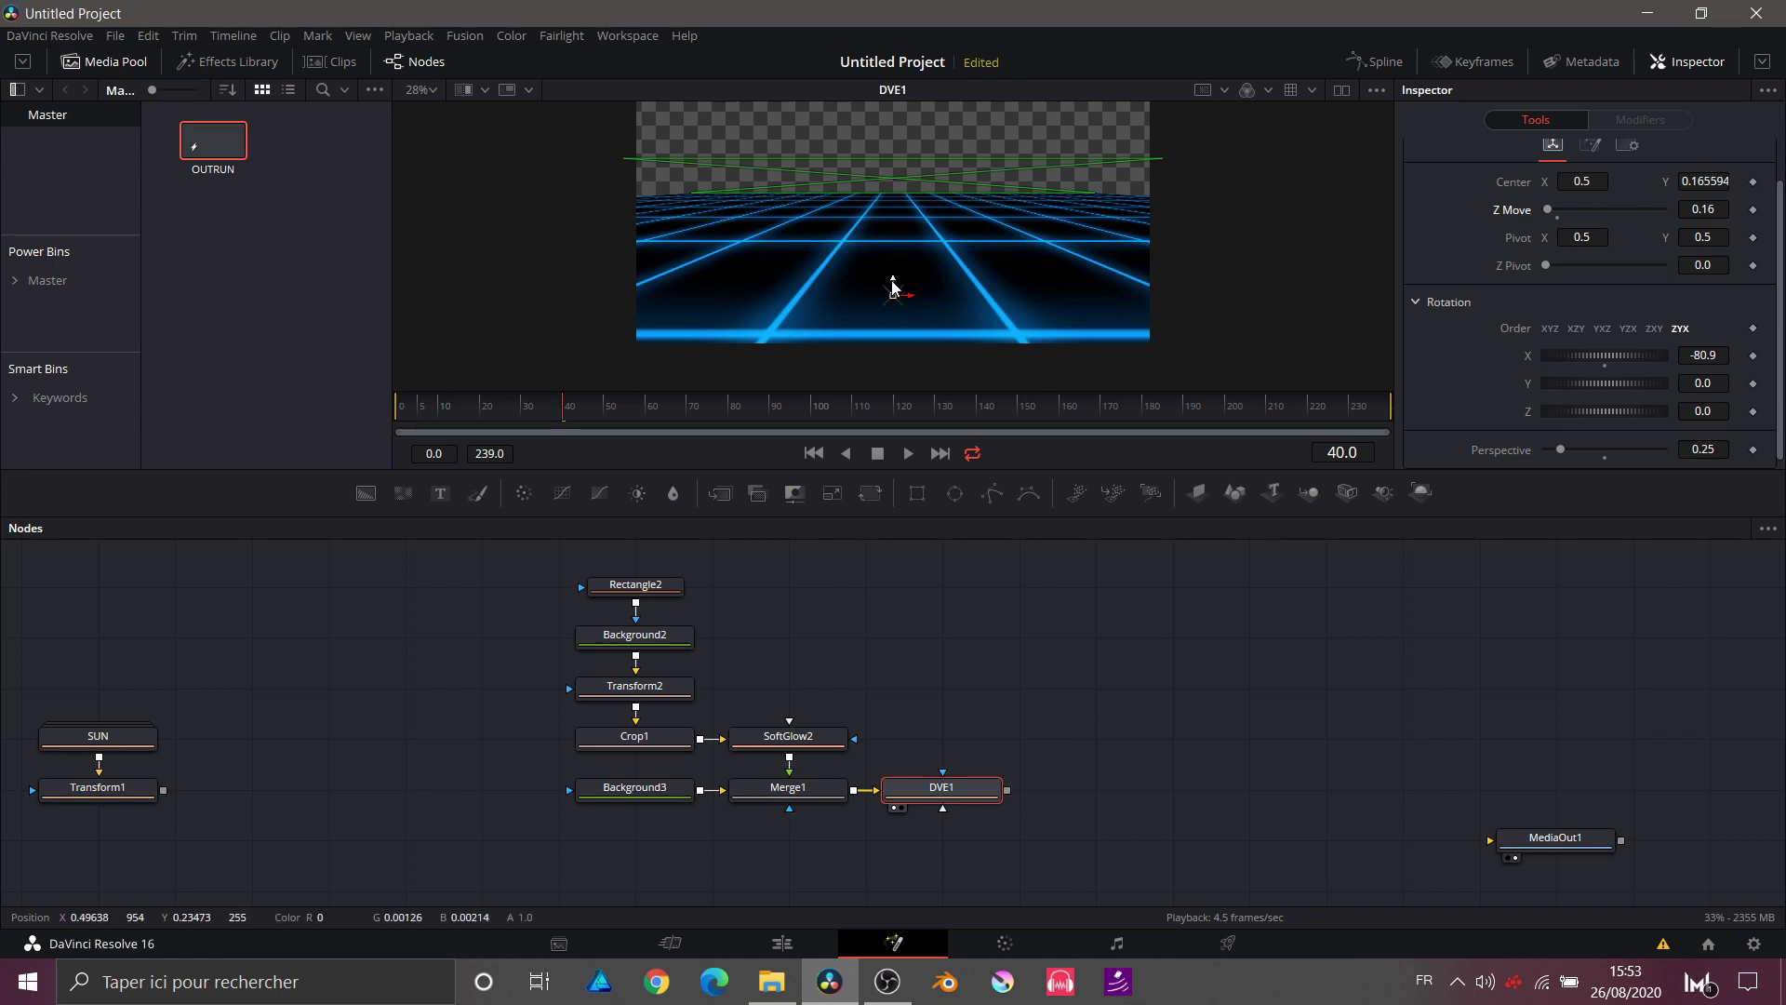
drag(894, 287, 895, 316)
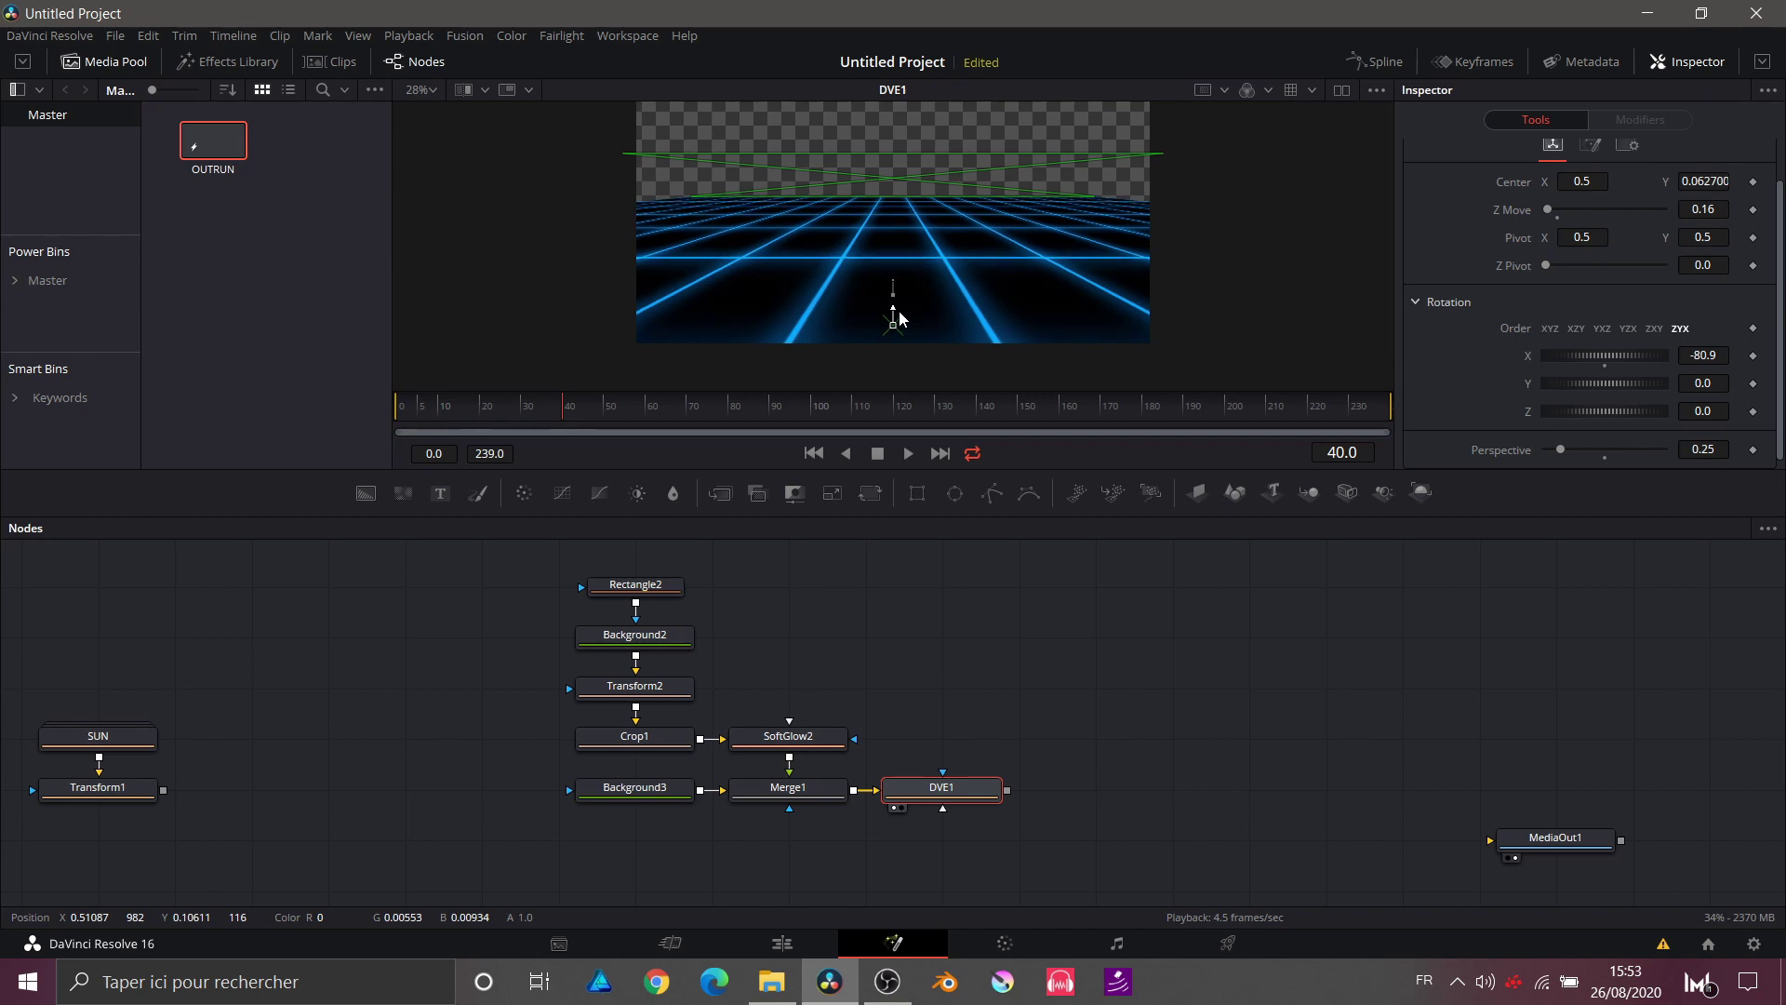
click(937, 668)
key(space)
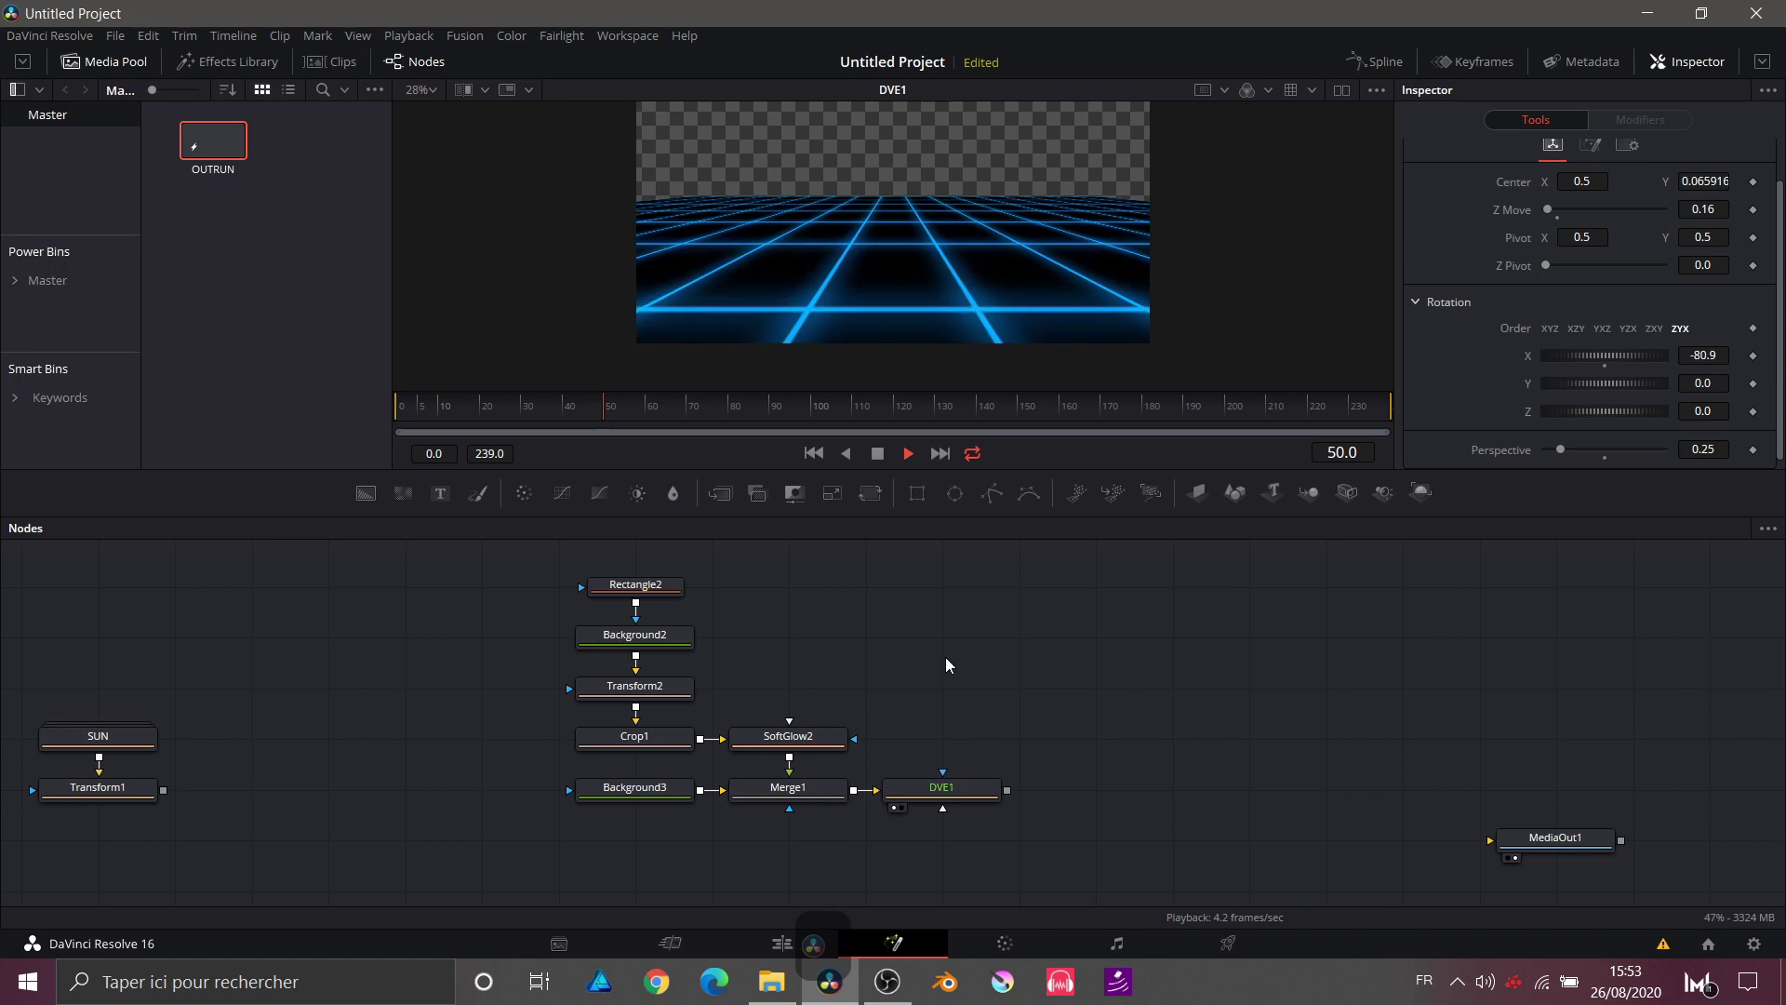
Step: Stop playback and rearrange the grid nodes compactly, placing DVE1 directly beneath Merge1
key(space)
drag(945, 657, 768, 657)
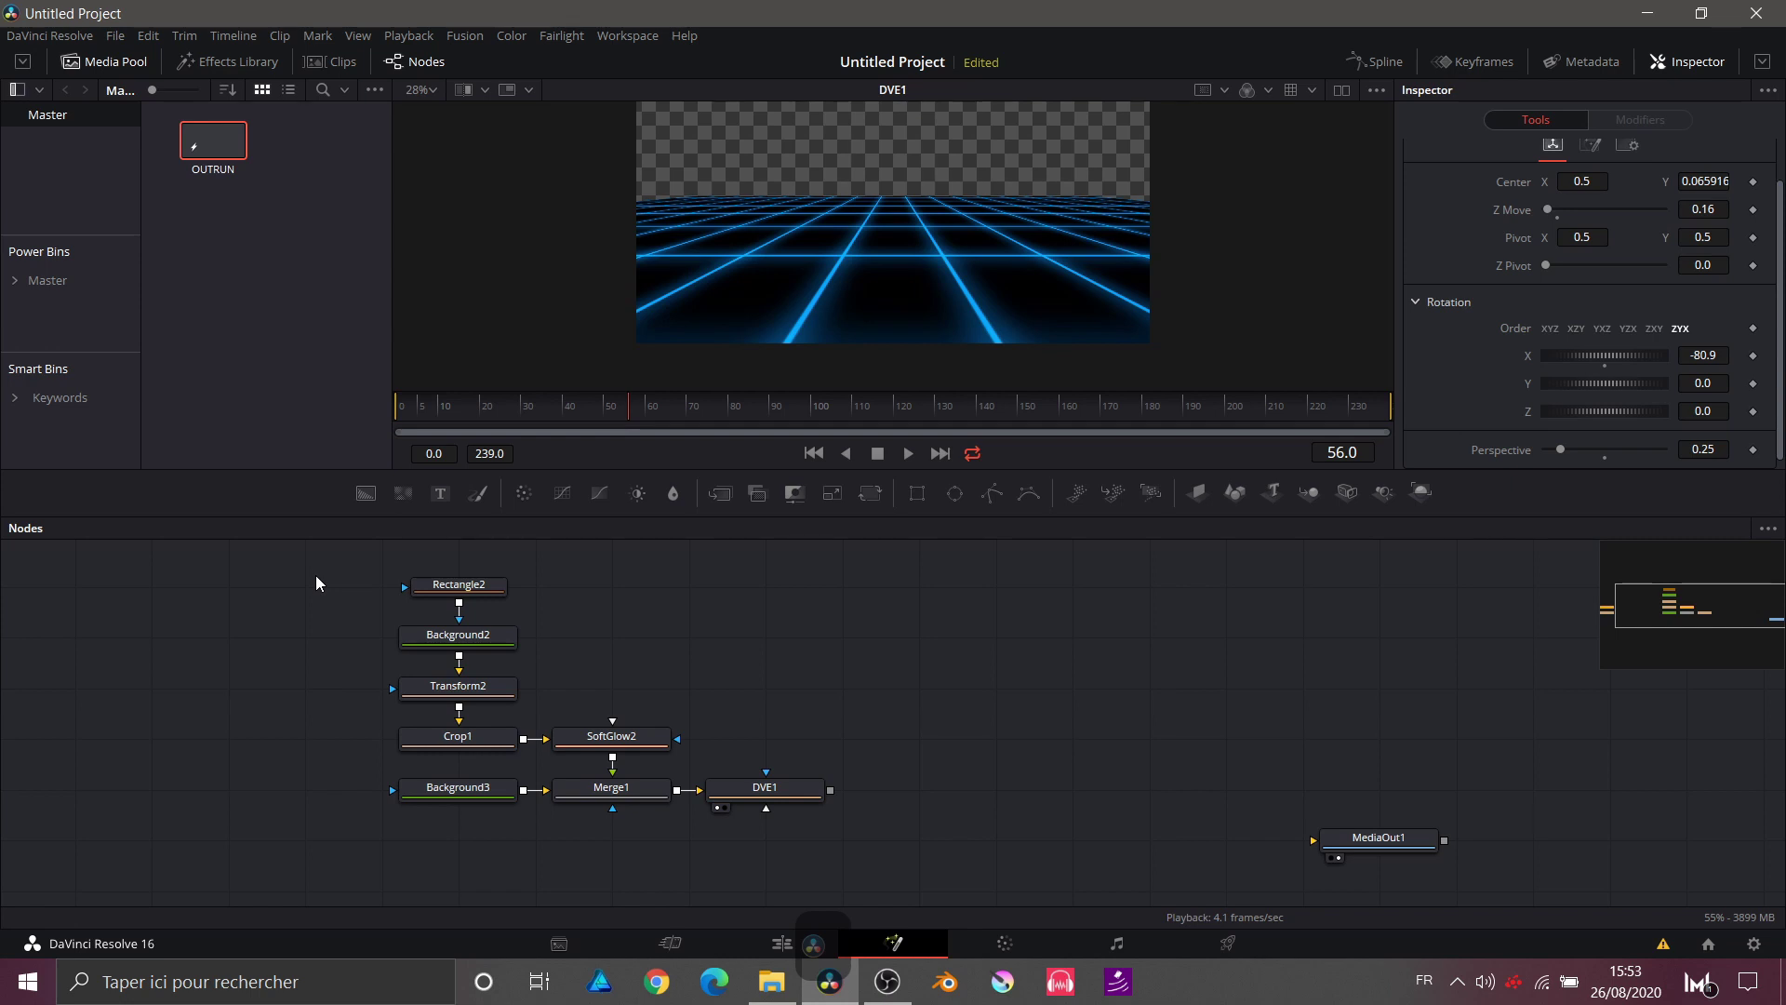
scroll(316, 577, right, 1)
drag(328, 551, 358, 793)
click(370, 736)
scroll(530, 759, left, 4)
scroll(533, 758, up, 2)
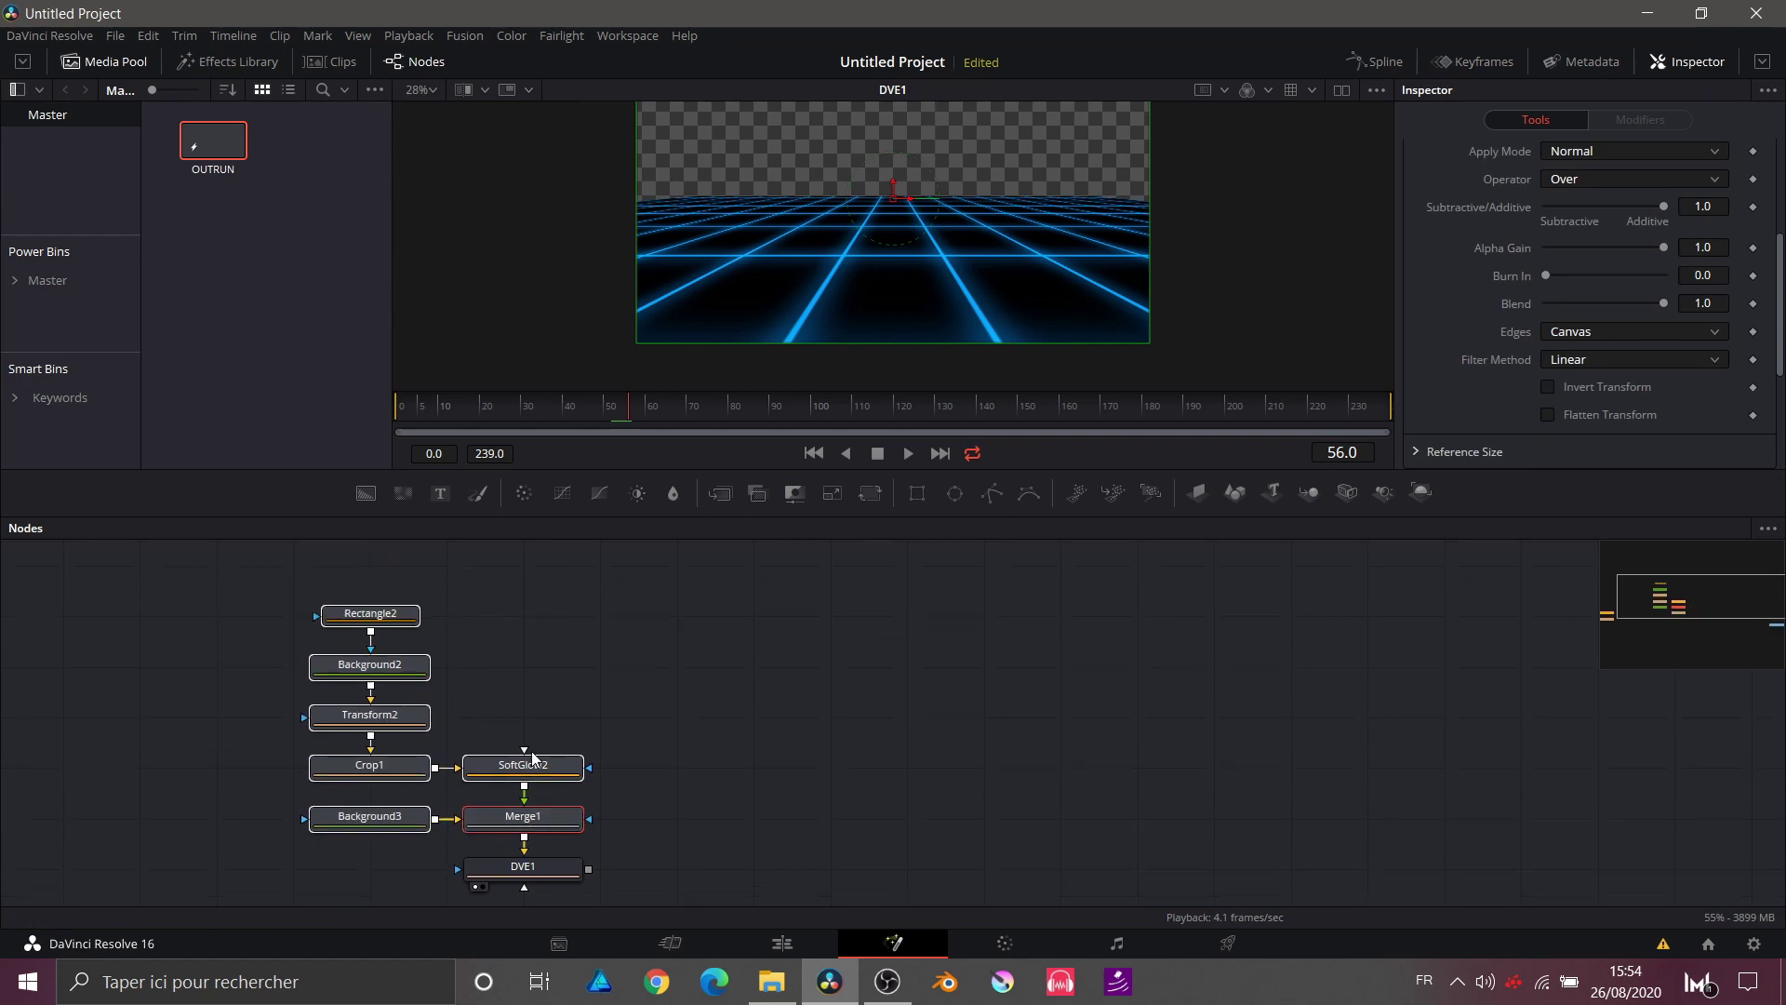
Step: Move the SUN and Transform1 nodes closer to the grid nodes and preview the grid animation
scroll(532, 756, down, 4)
click(530, 757)
scroll(530, 757, left, 5)
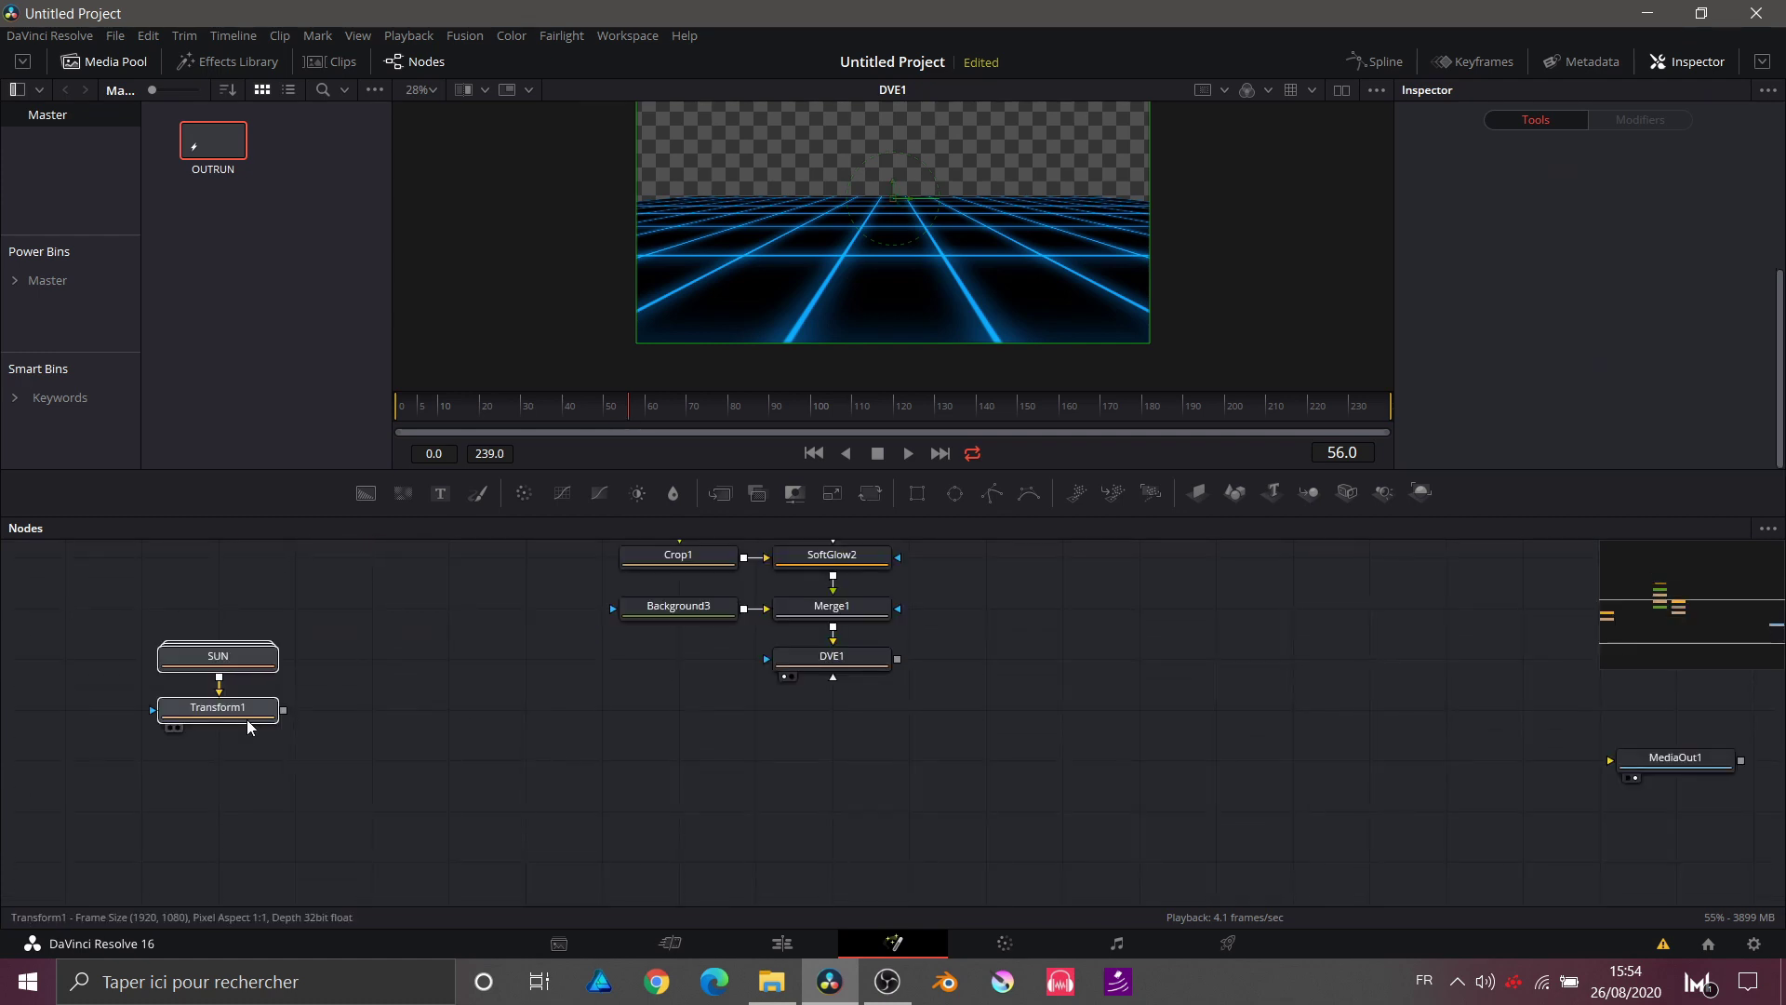
drag(249, 728, 521, 729)
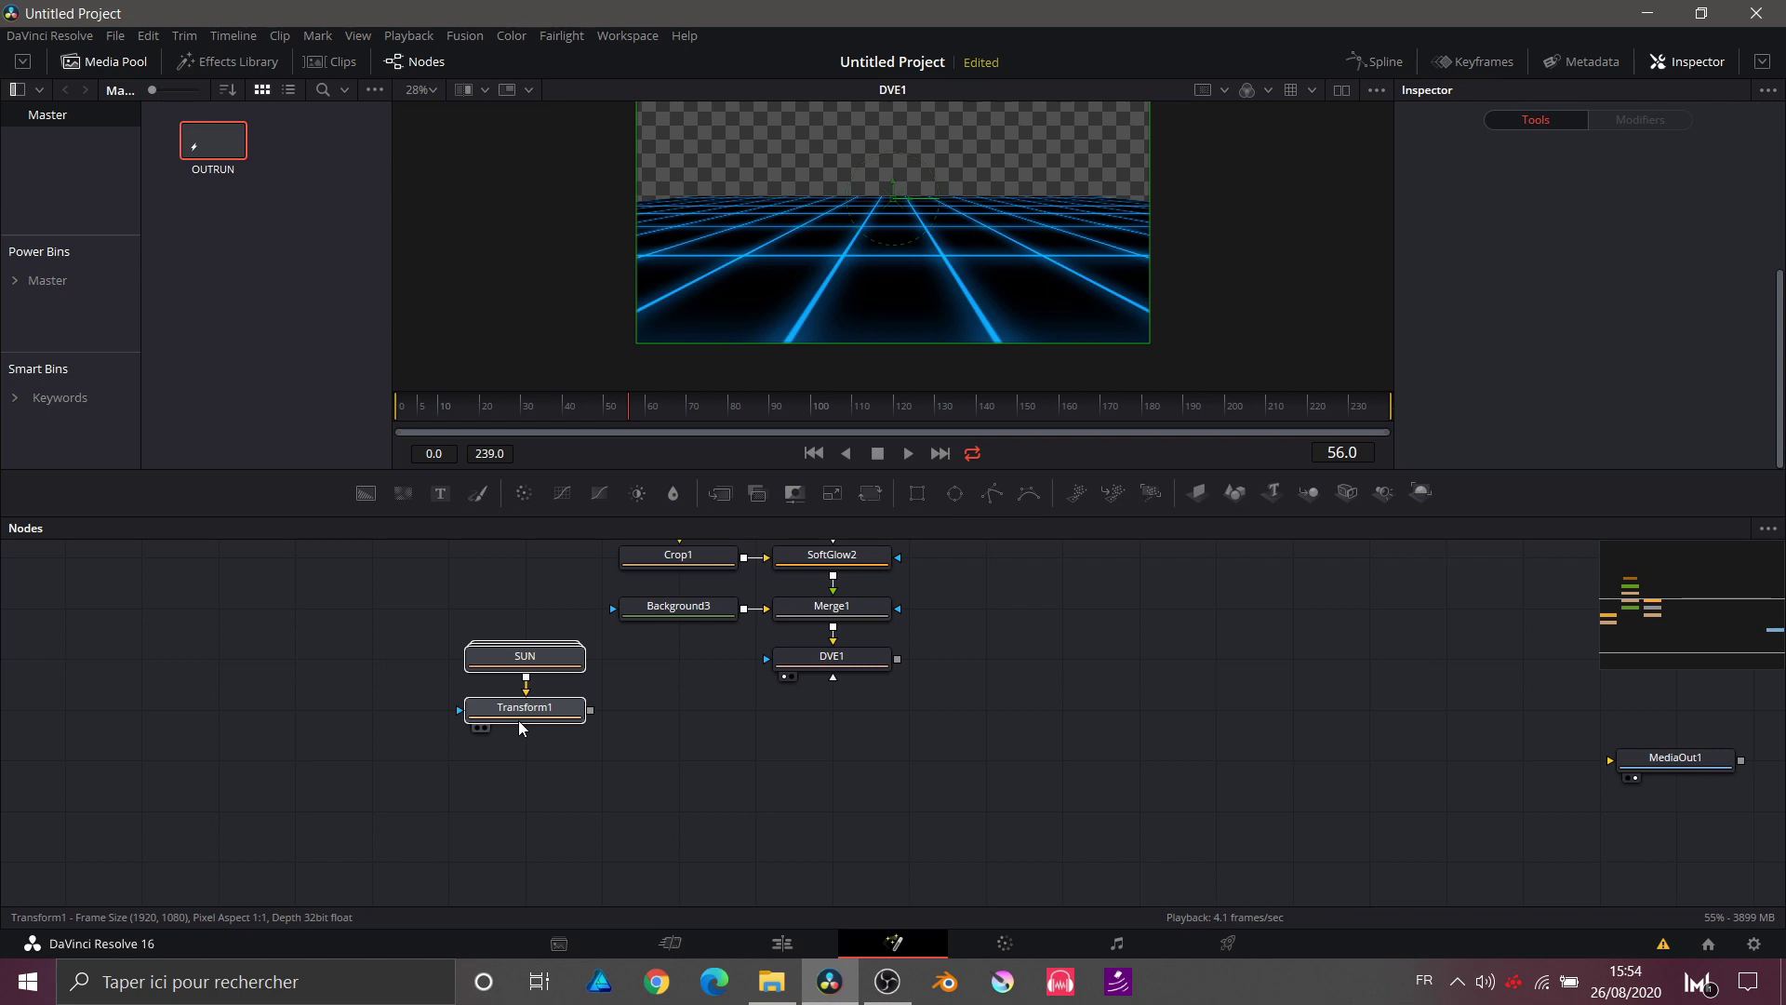
scroll(519, 729, right, 5)
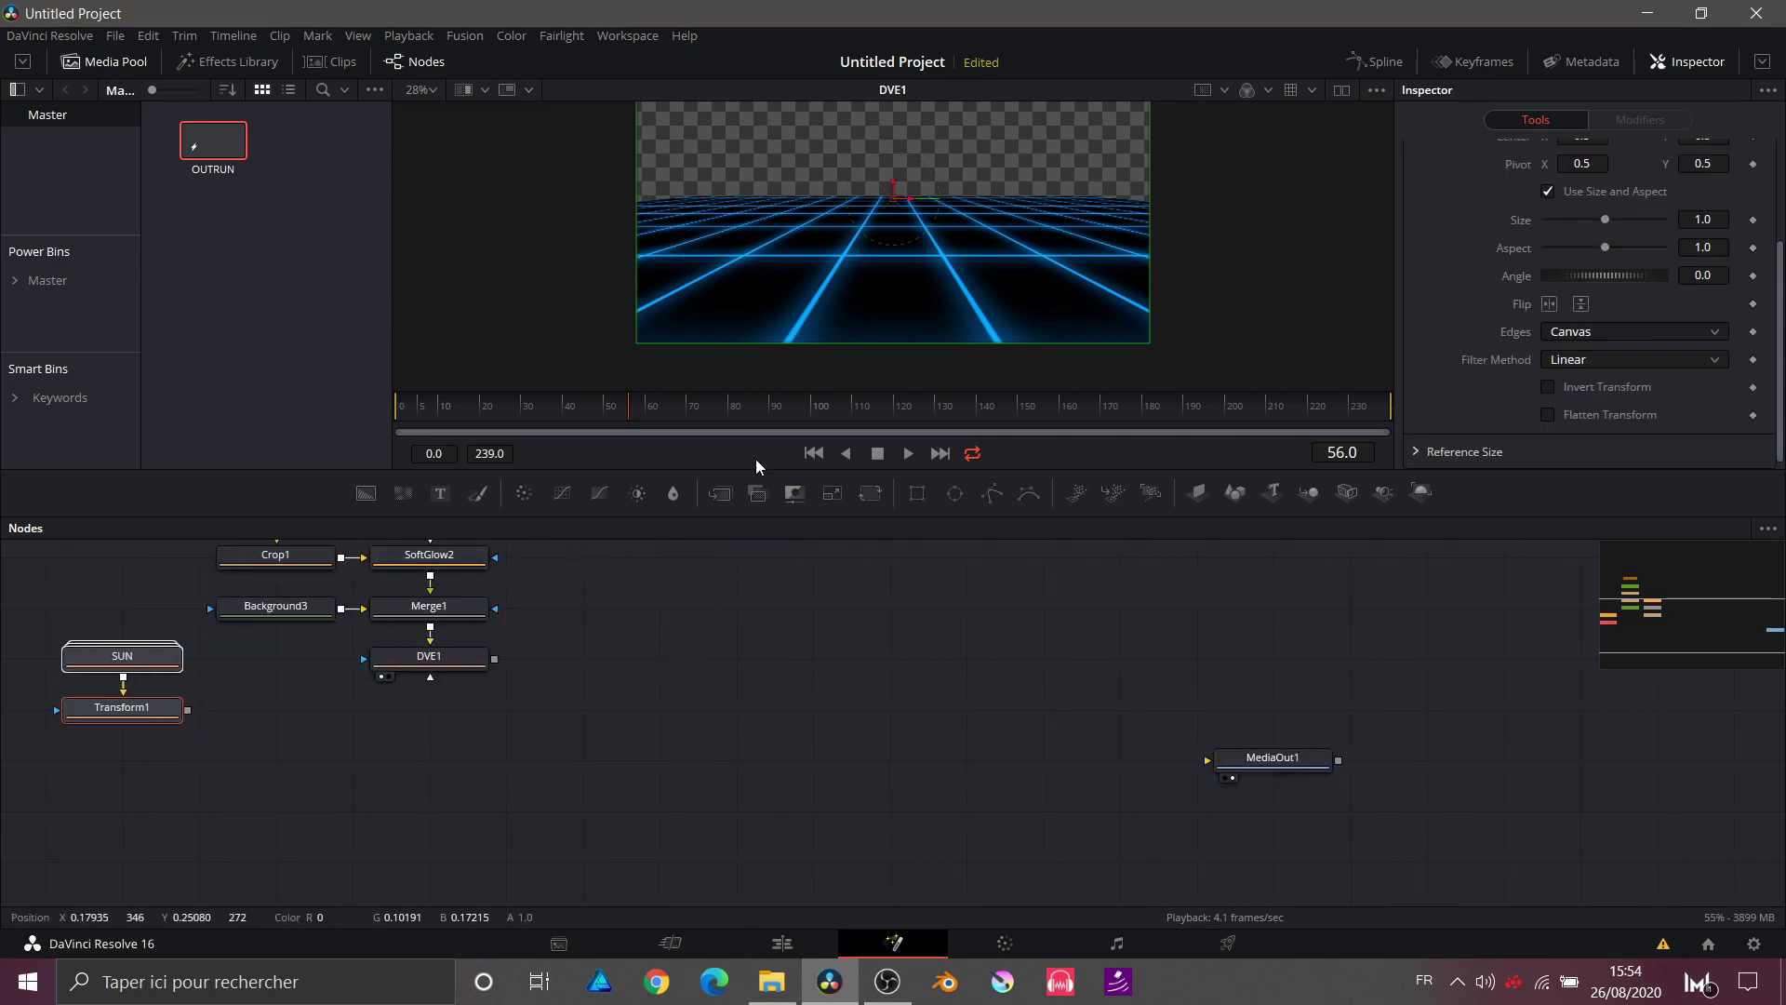
click(649, 682)
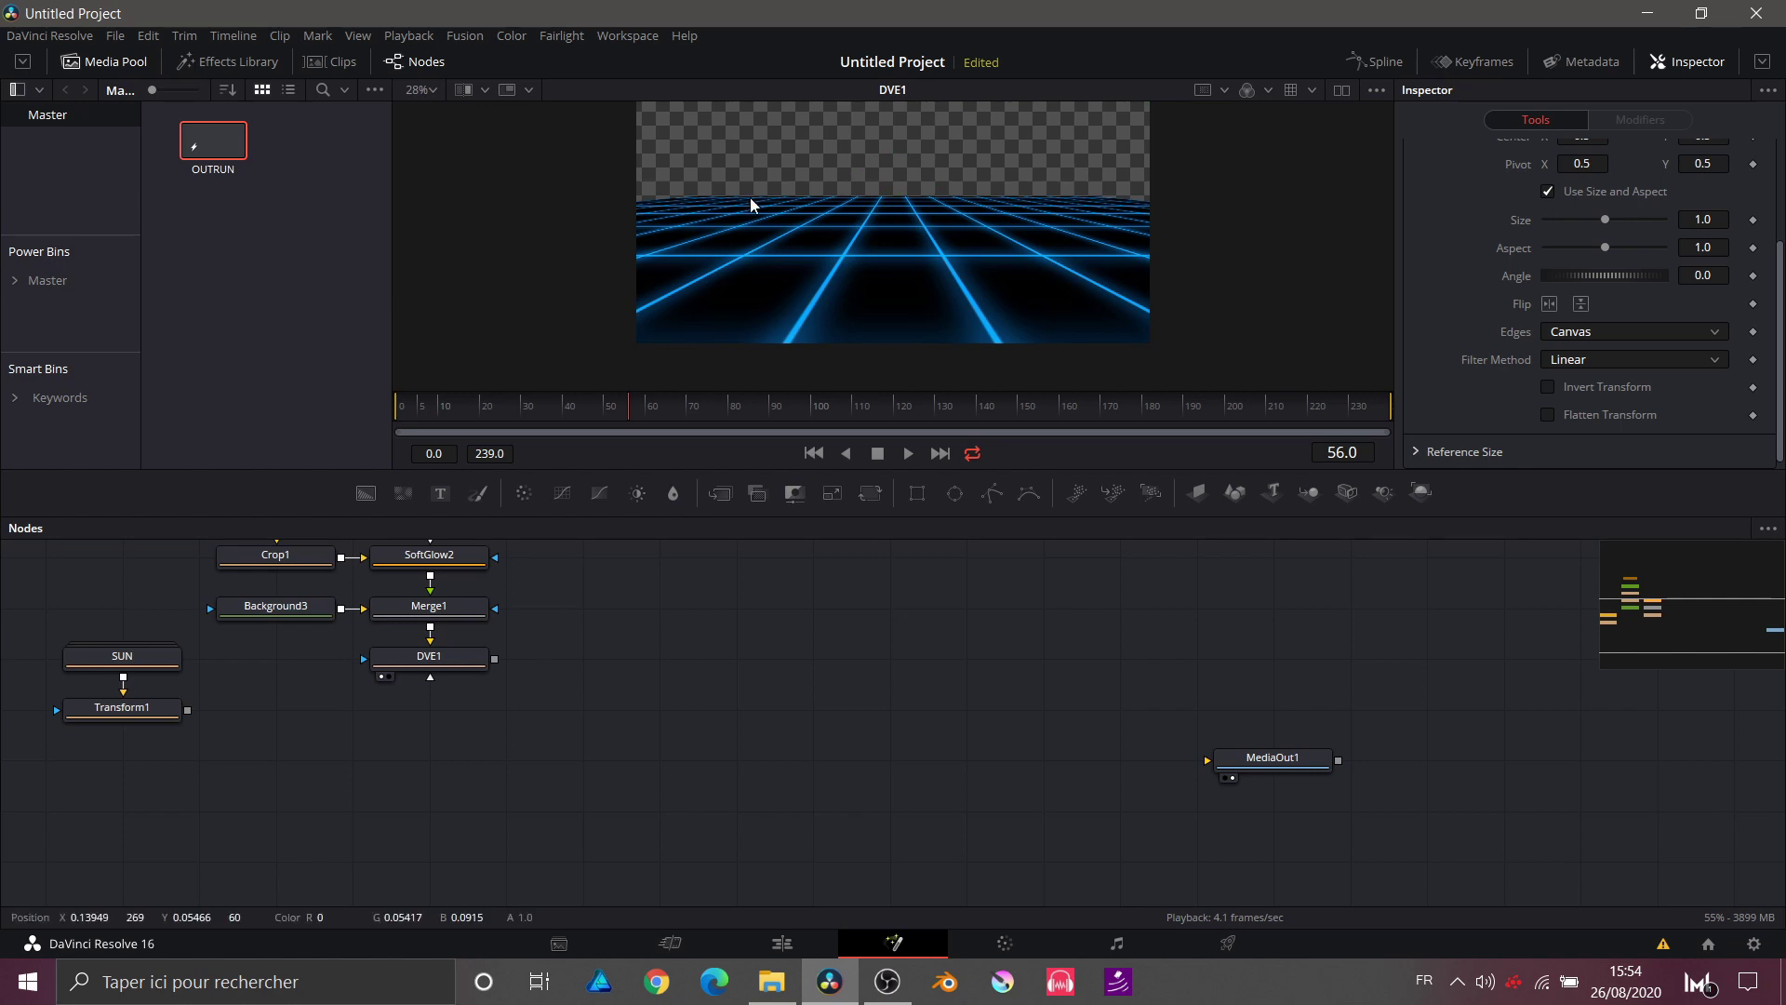
key(space)
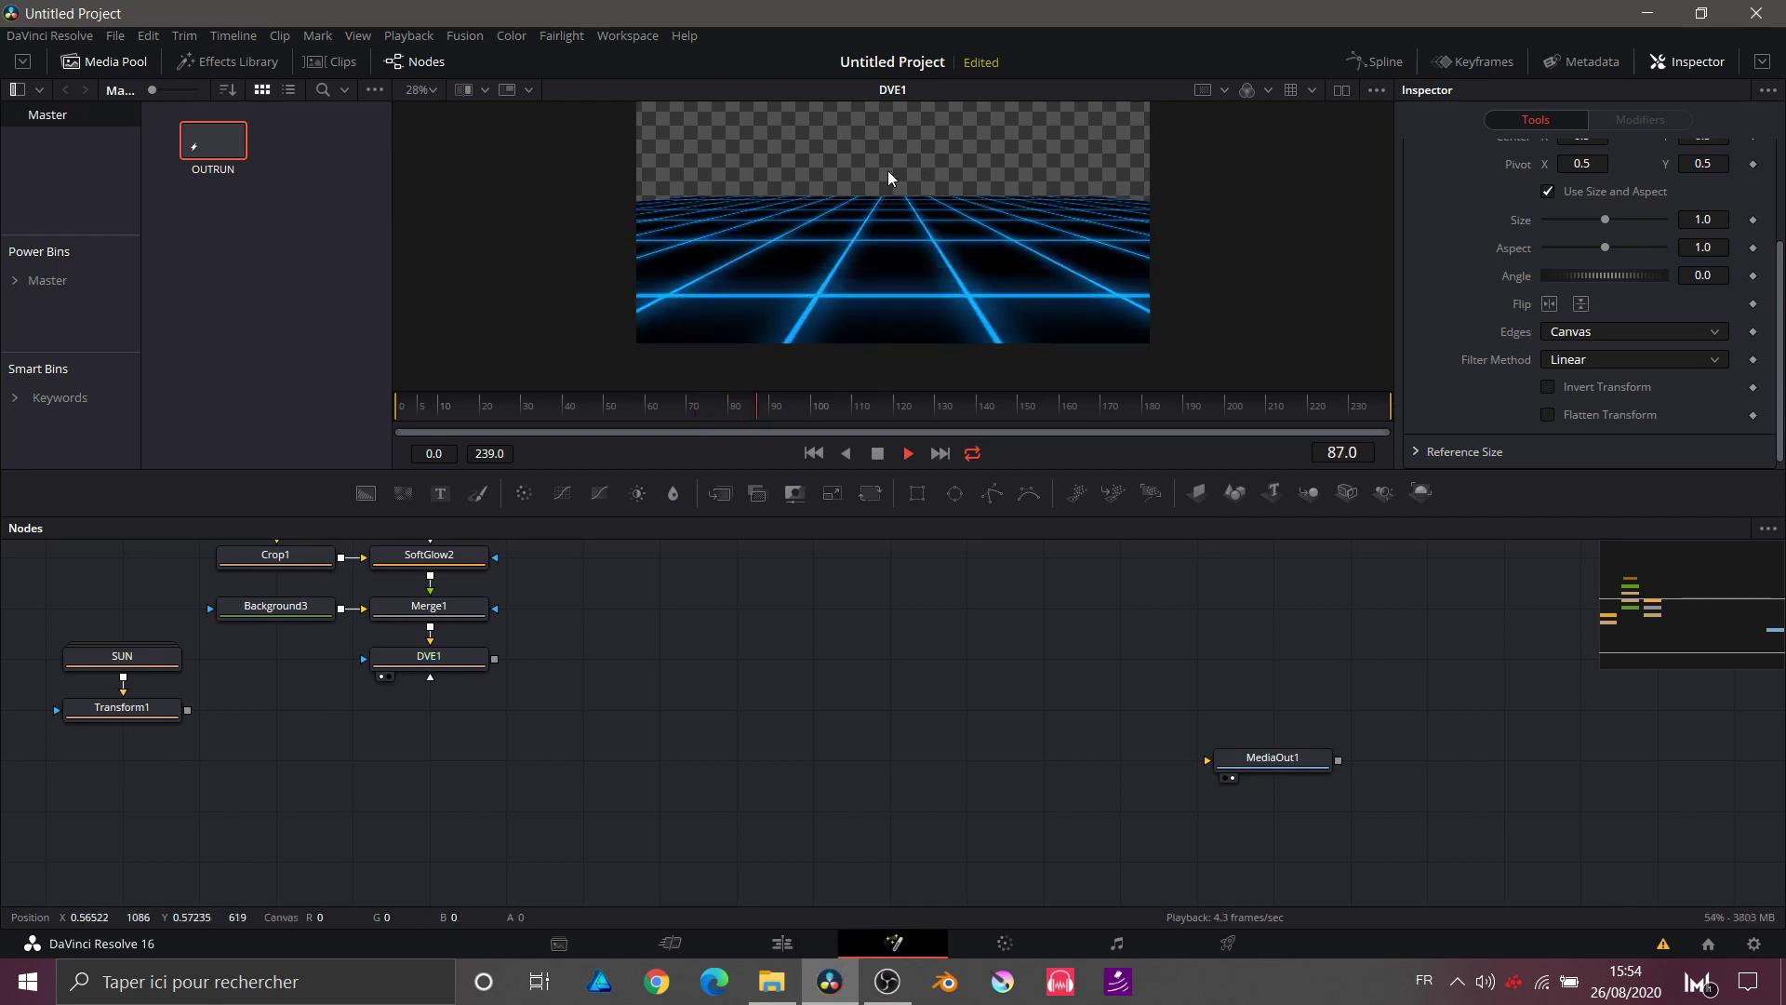
key(space)
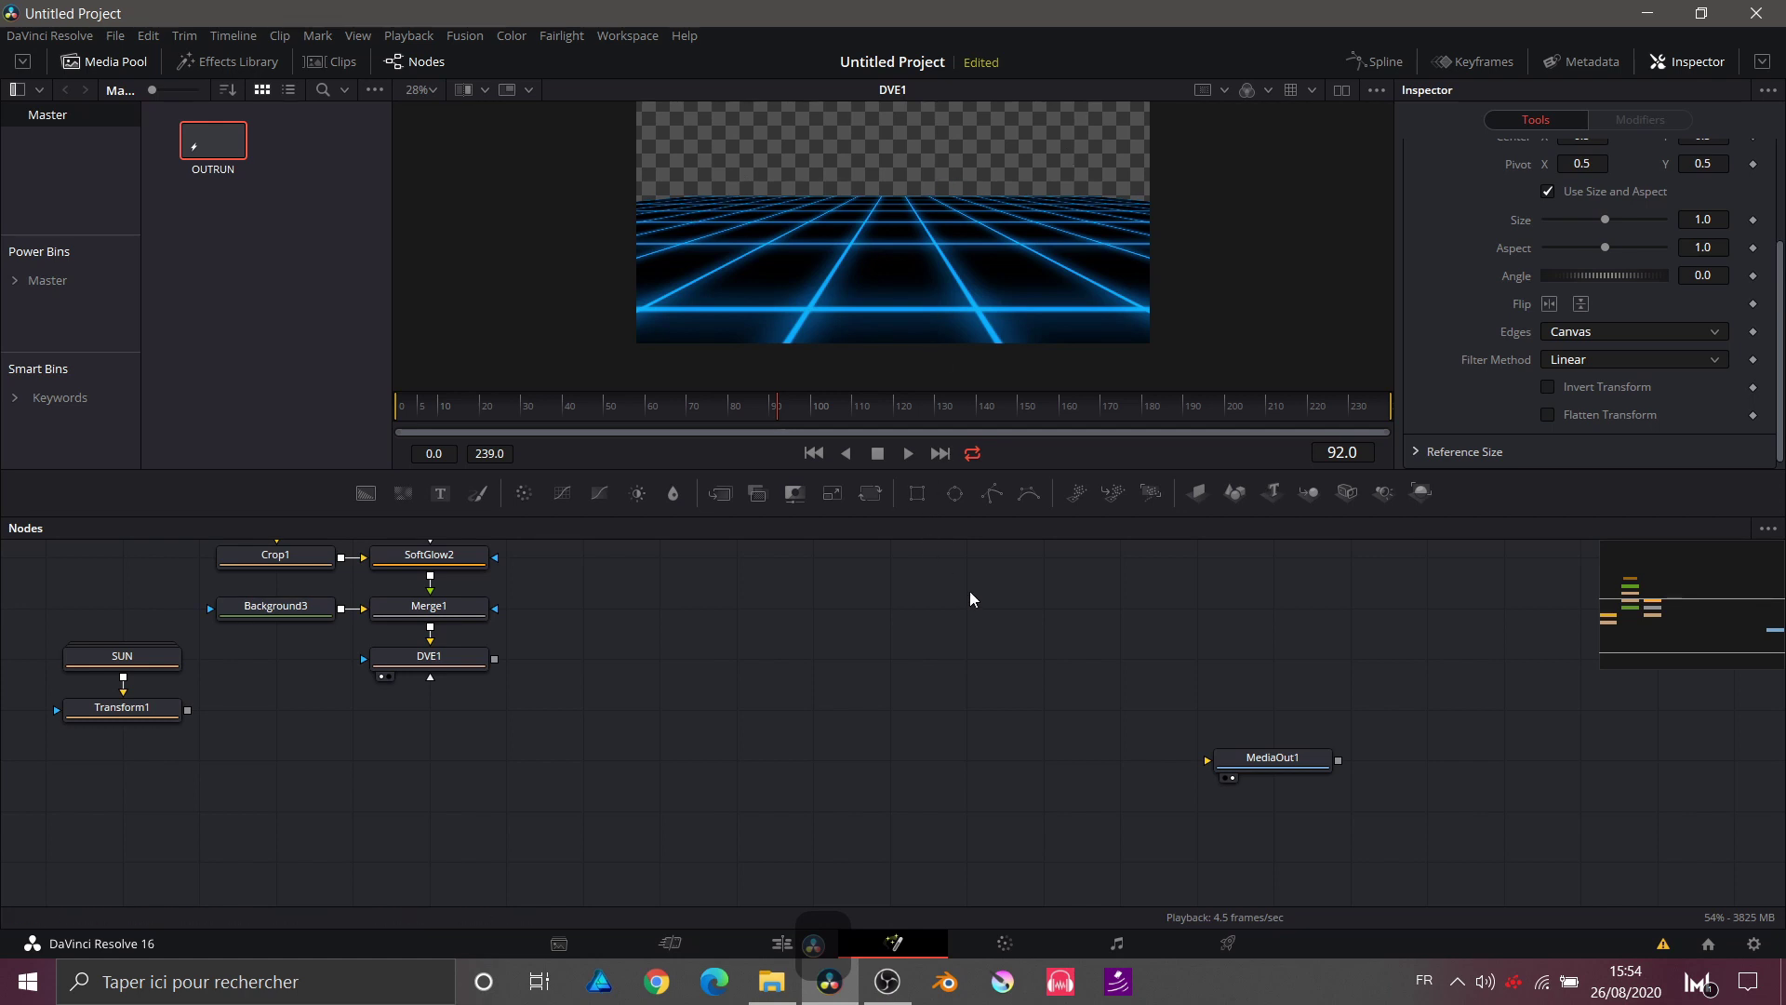
Step: Move MediaOut1 farther away from the sun and grid nodes to free space for a new branch
scroll(969, 589, right, 3)
drag(1047, 760, 1525, 807)
scroll(1525, 808, left, 3)
scroll(1526, 815, left, 1)
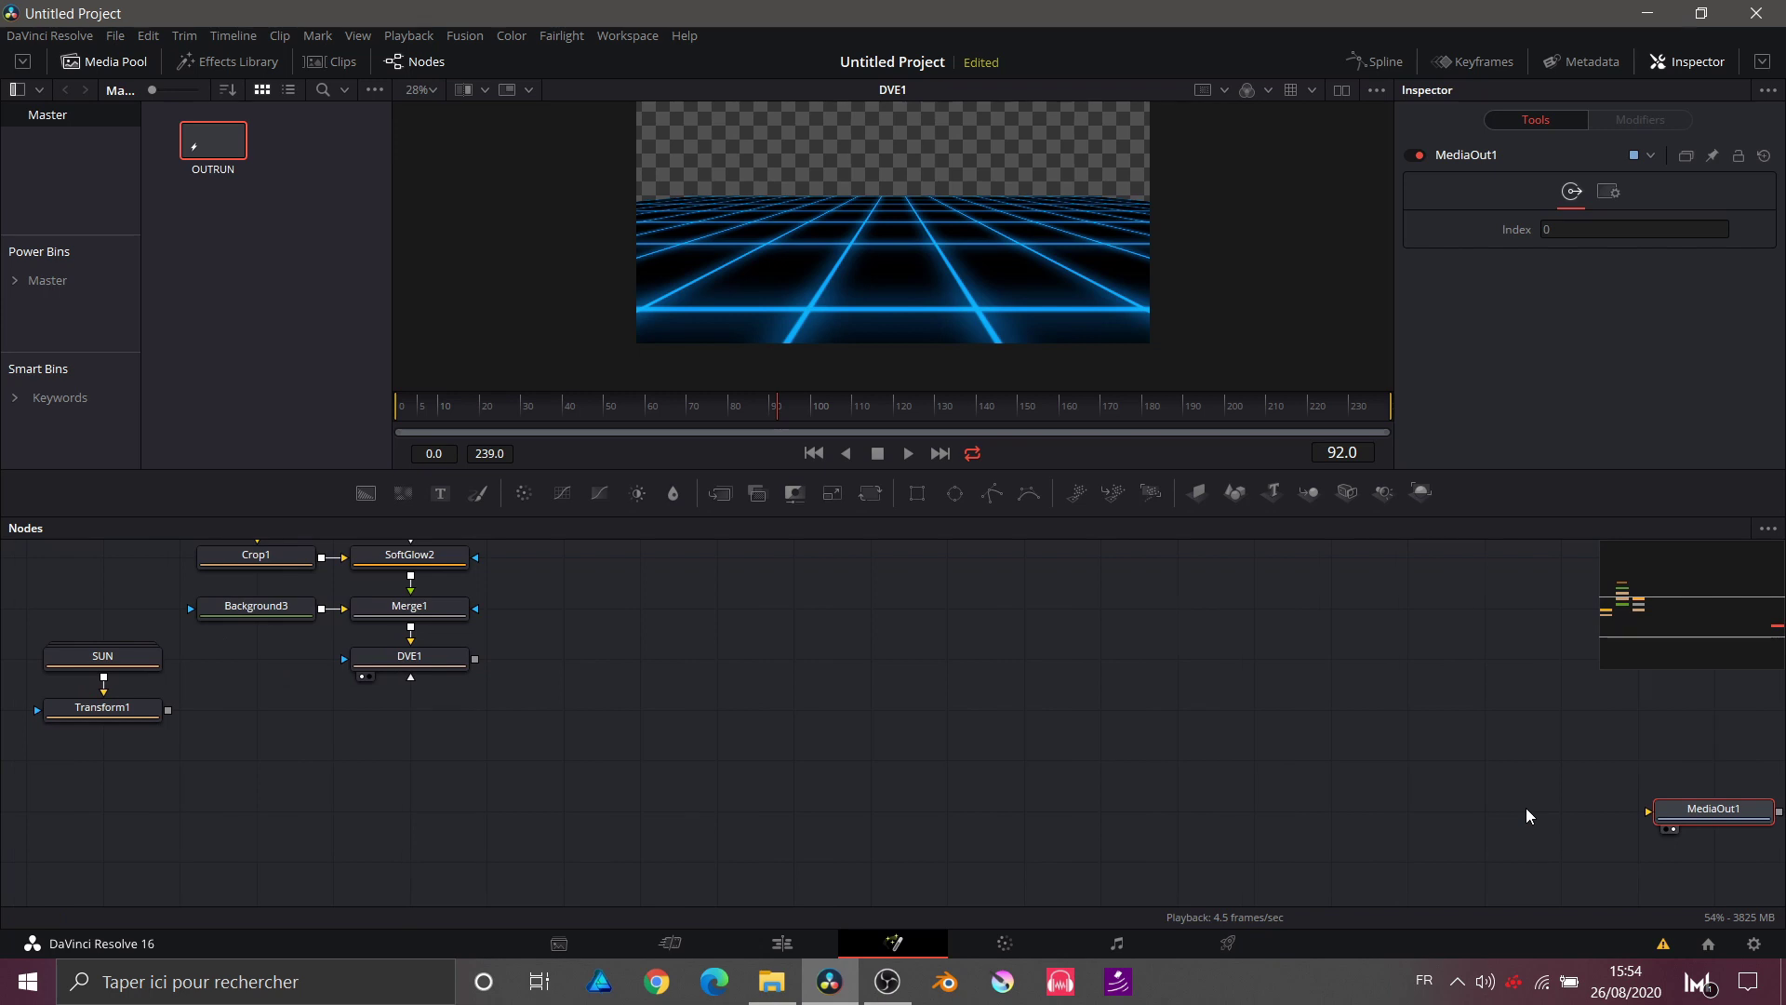
Step: Add an Image Plane 3D node in the free space, view it, and set its diffuse colour to dark grey with value 0.142
drag(1192, 492, 958, 372)
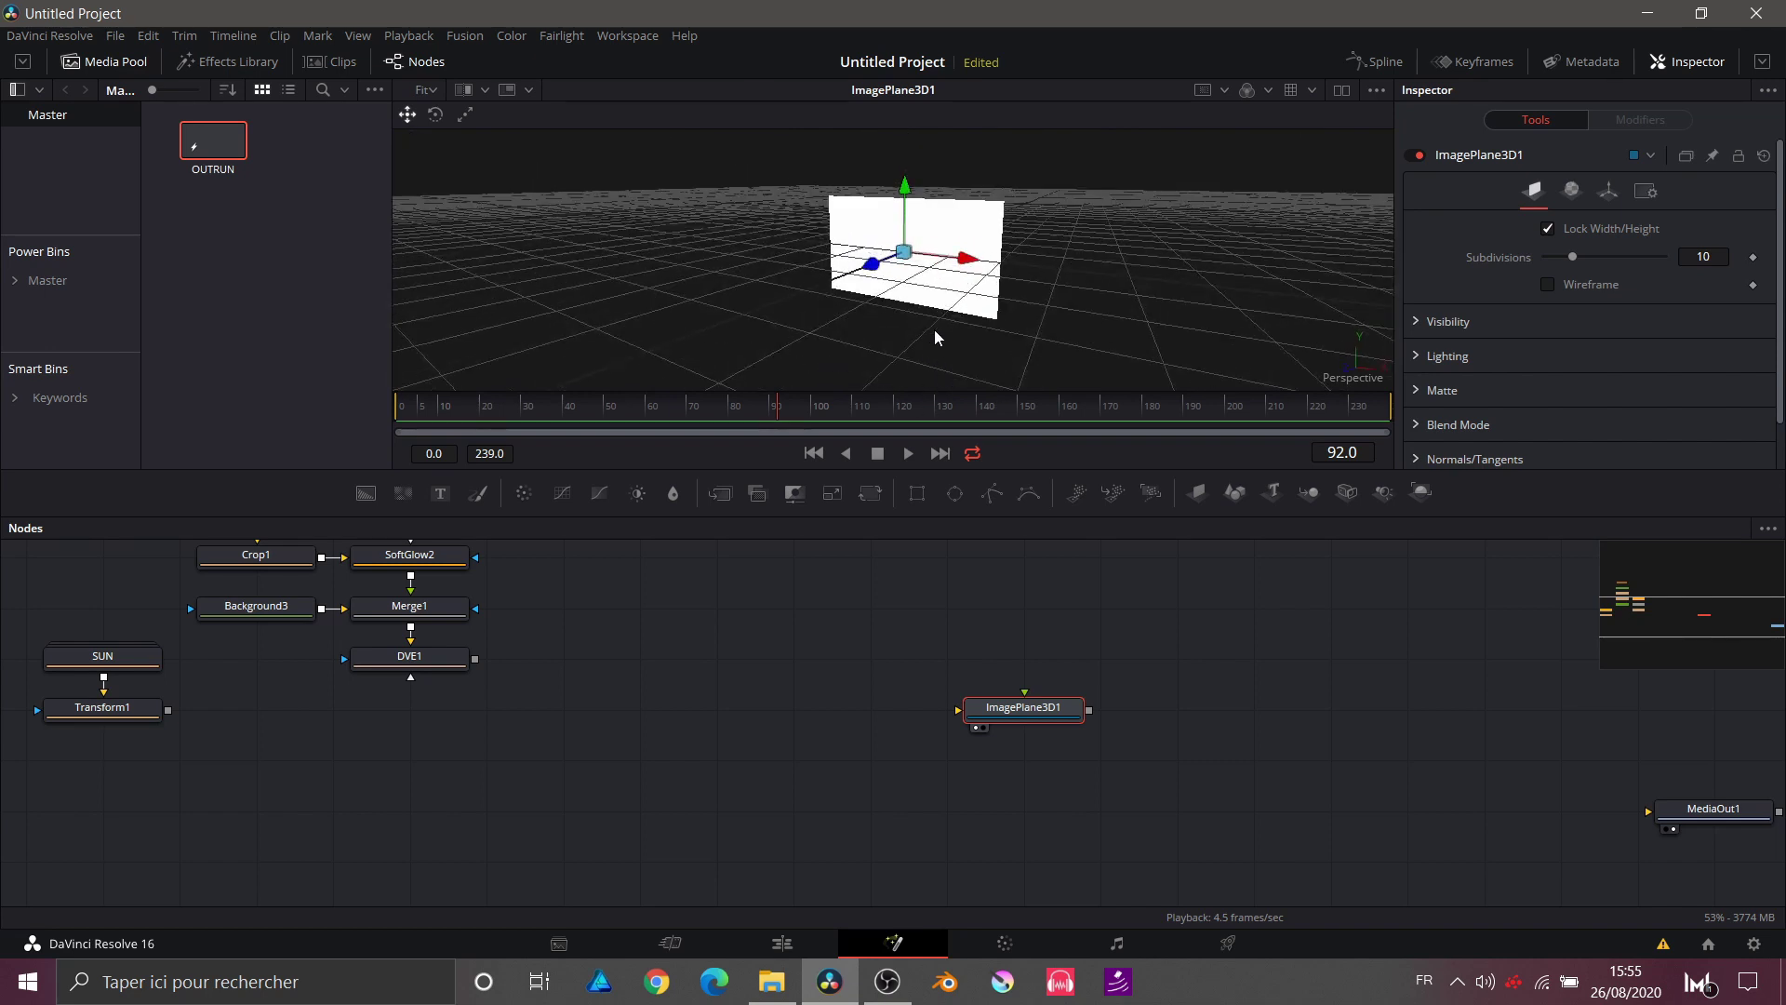
drag(959, 307, 1336, 239)
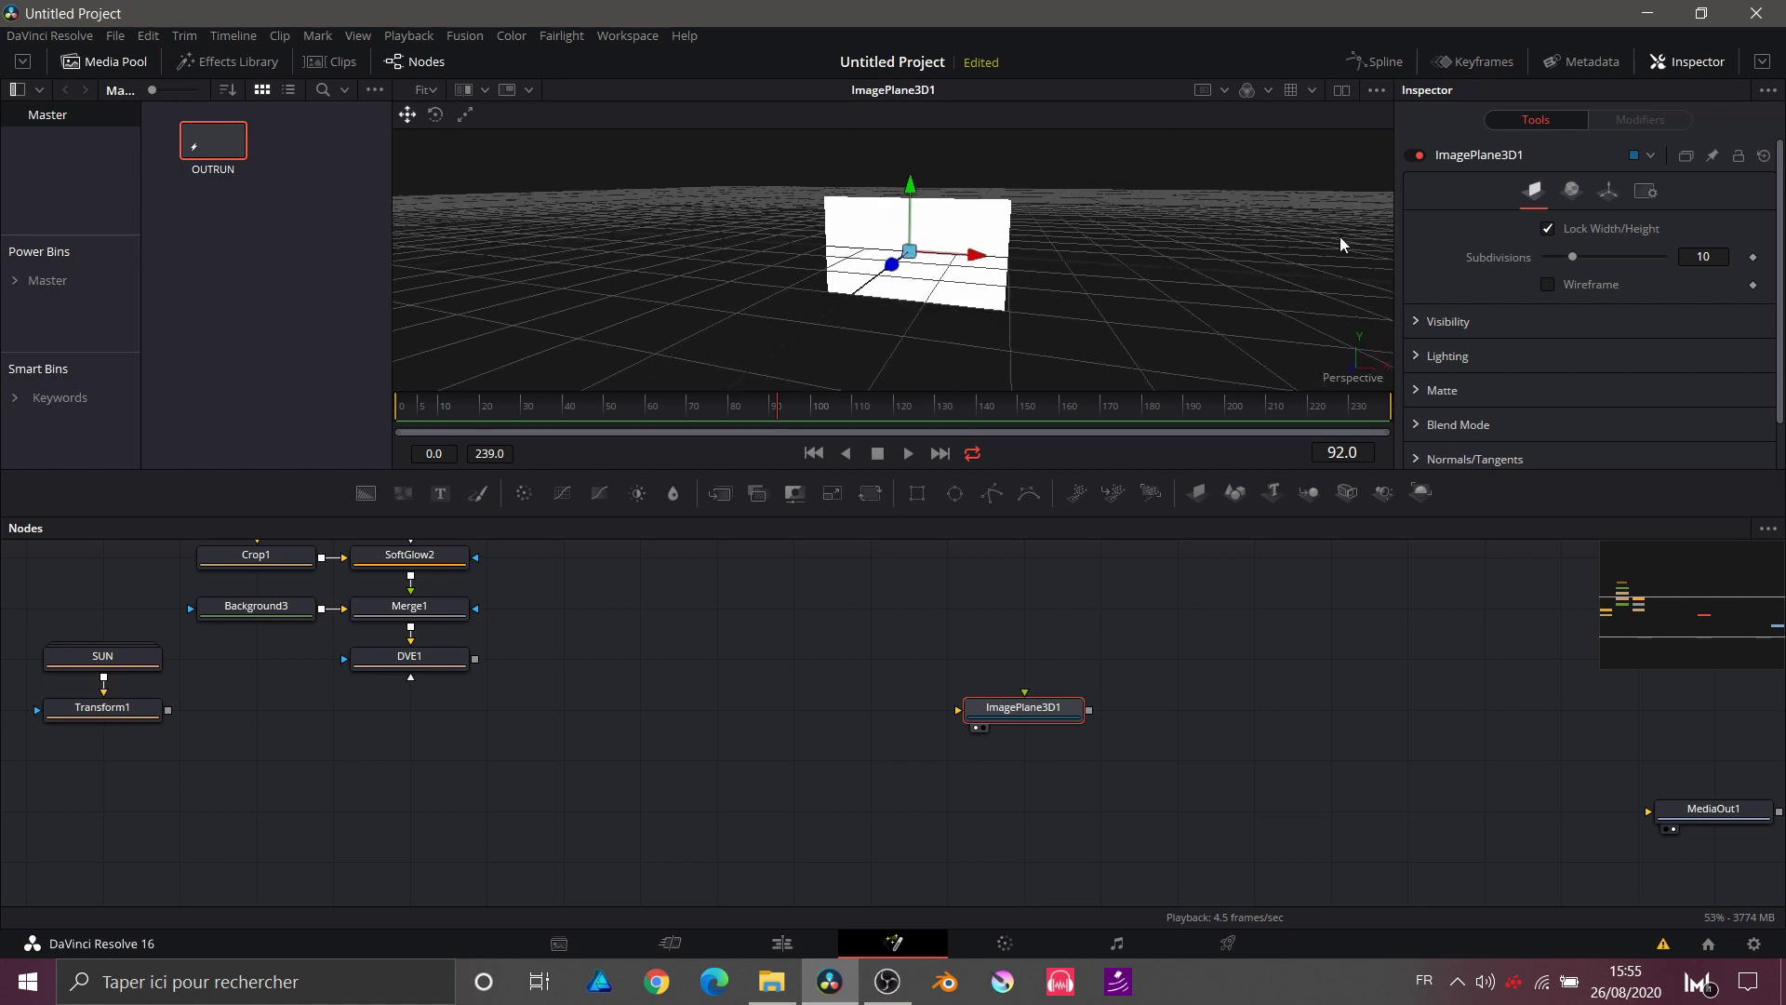
click(1570, 199)
drag(1550, 357, 1543, 379)
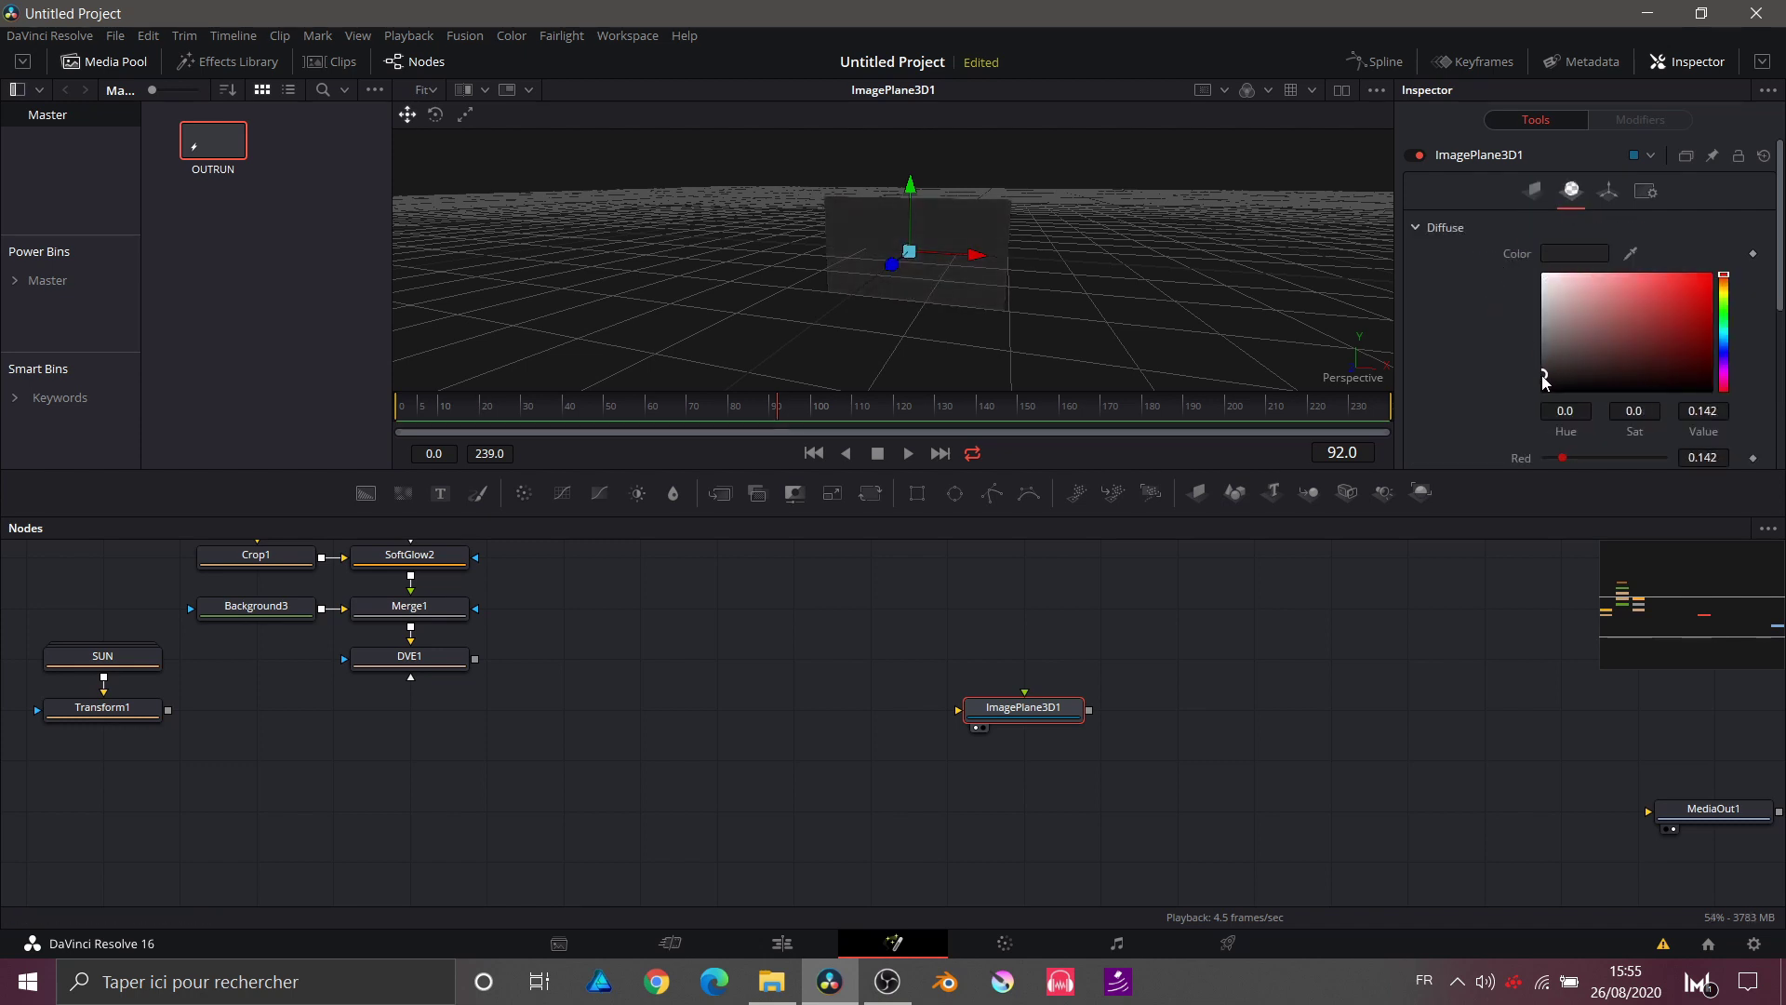
Step: Lay the image plane flat with an X rotation of 90 and enlarge it to a scale of about 2.717
click(1610, 192)
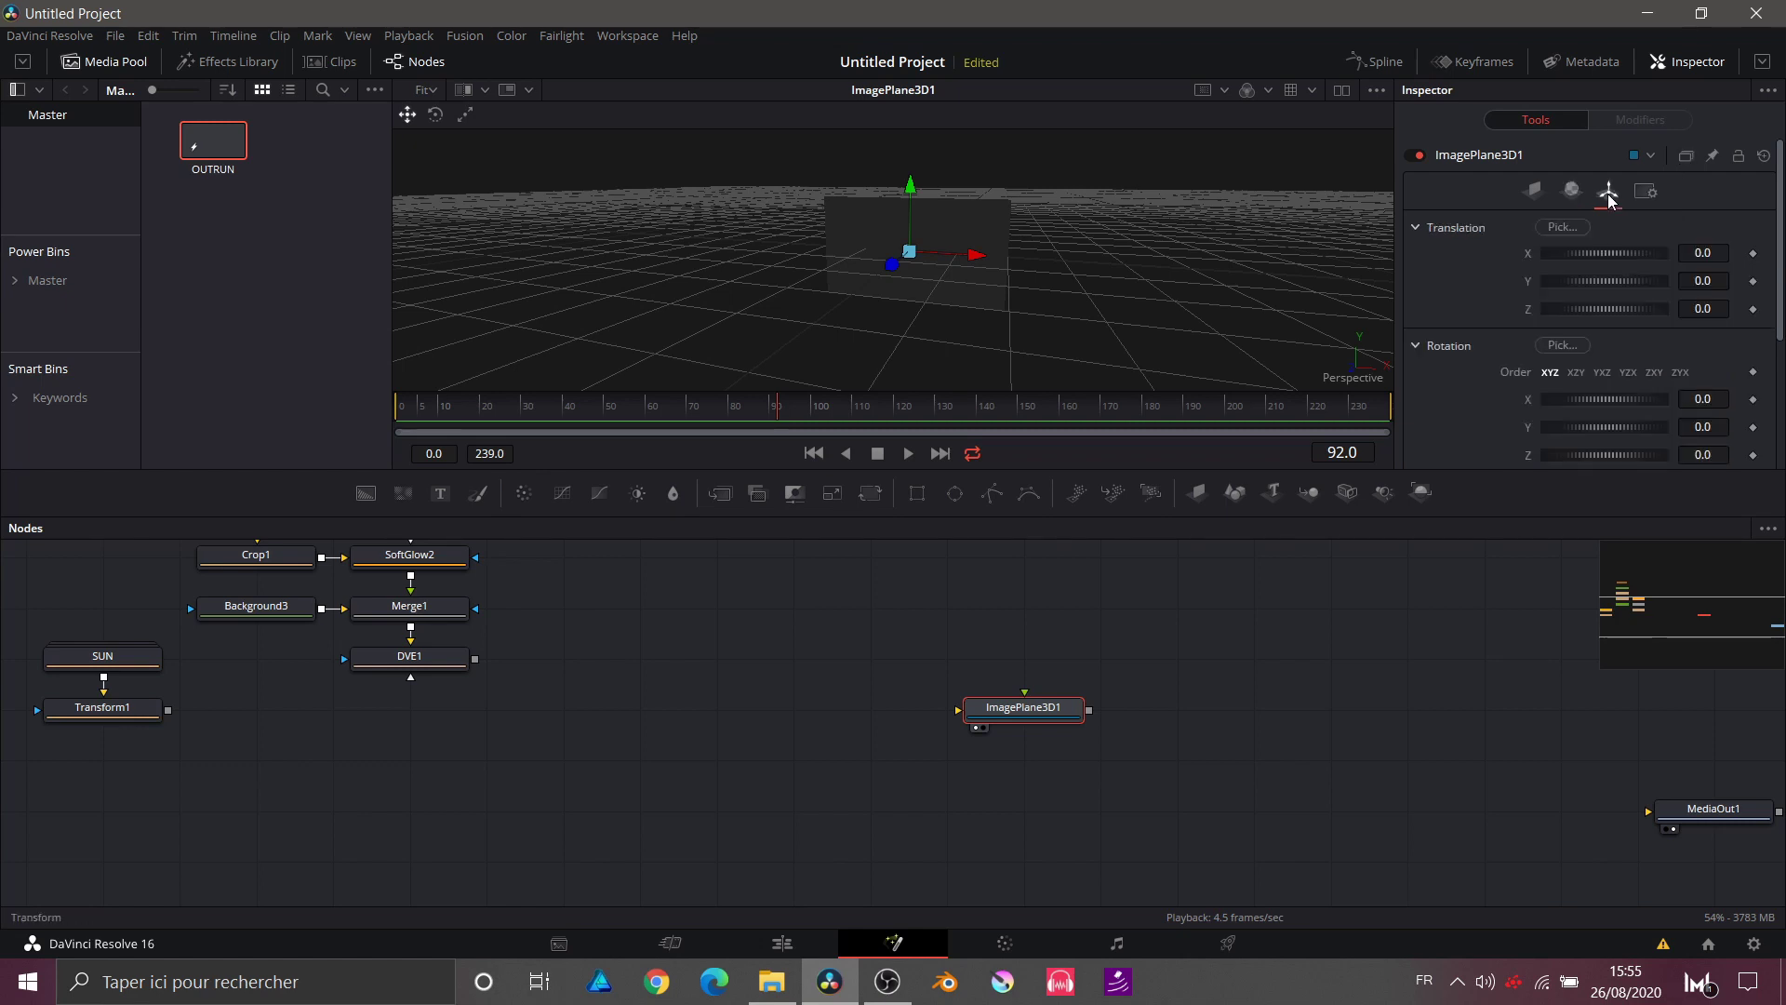
click(1703, 399)
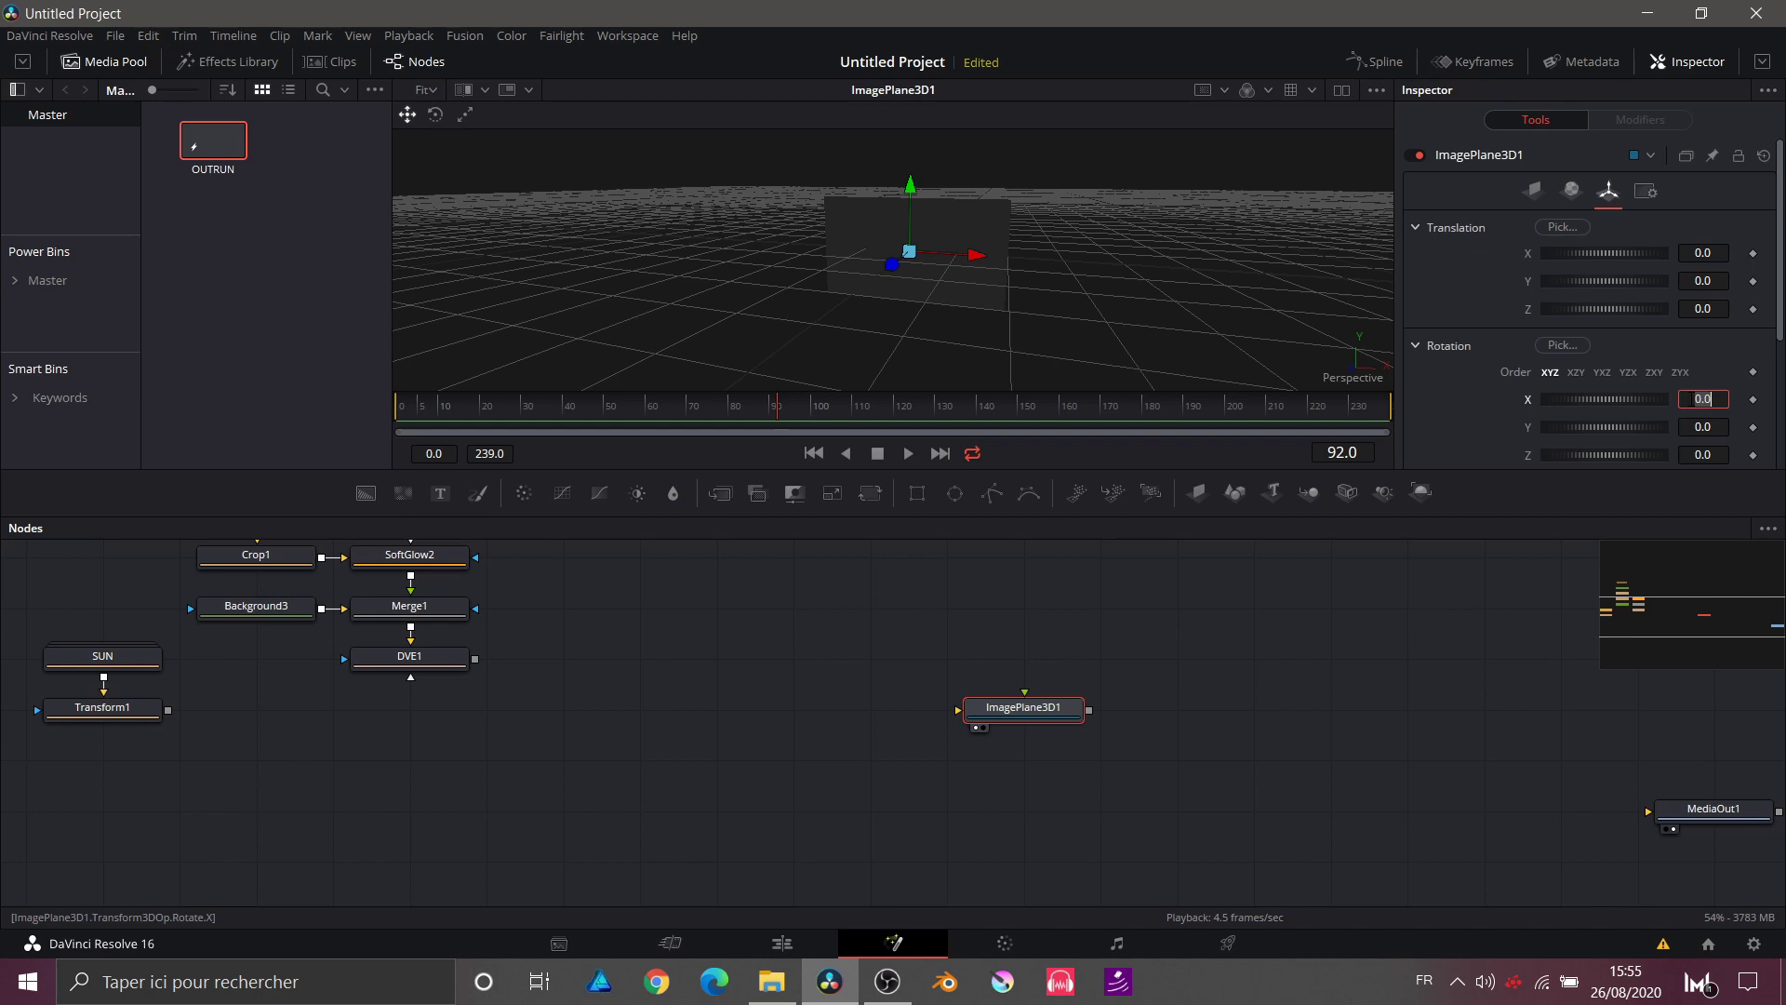
key(Caps_Lock)
text(90)
key(Return)
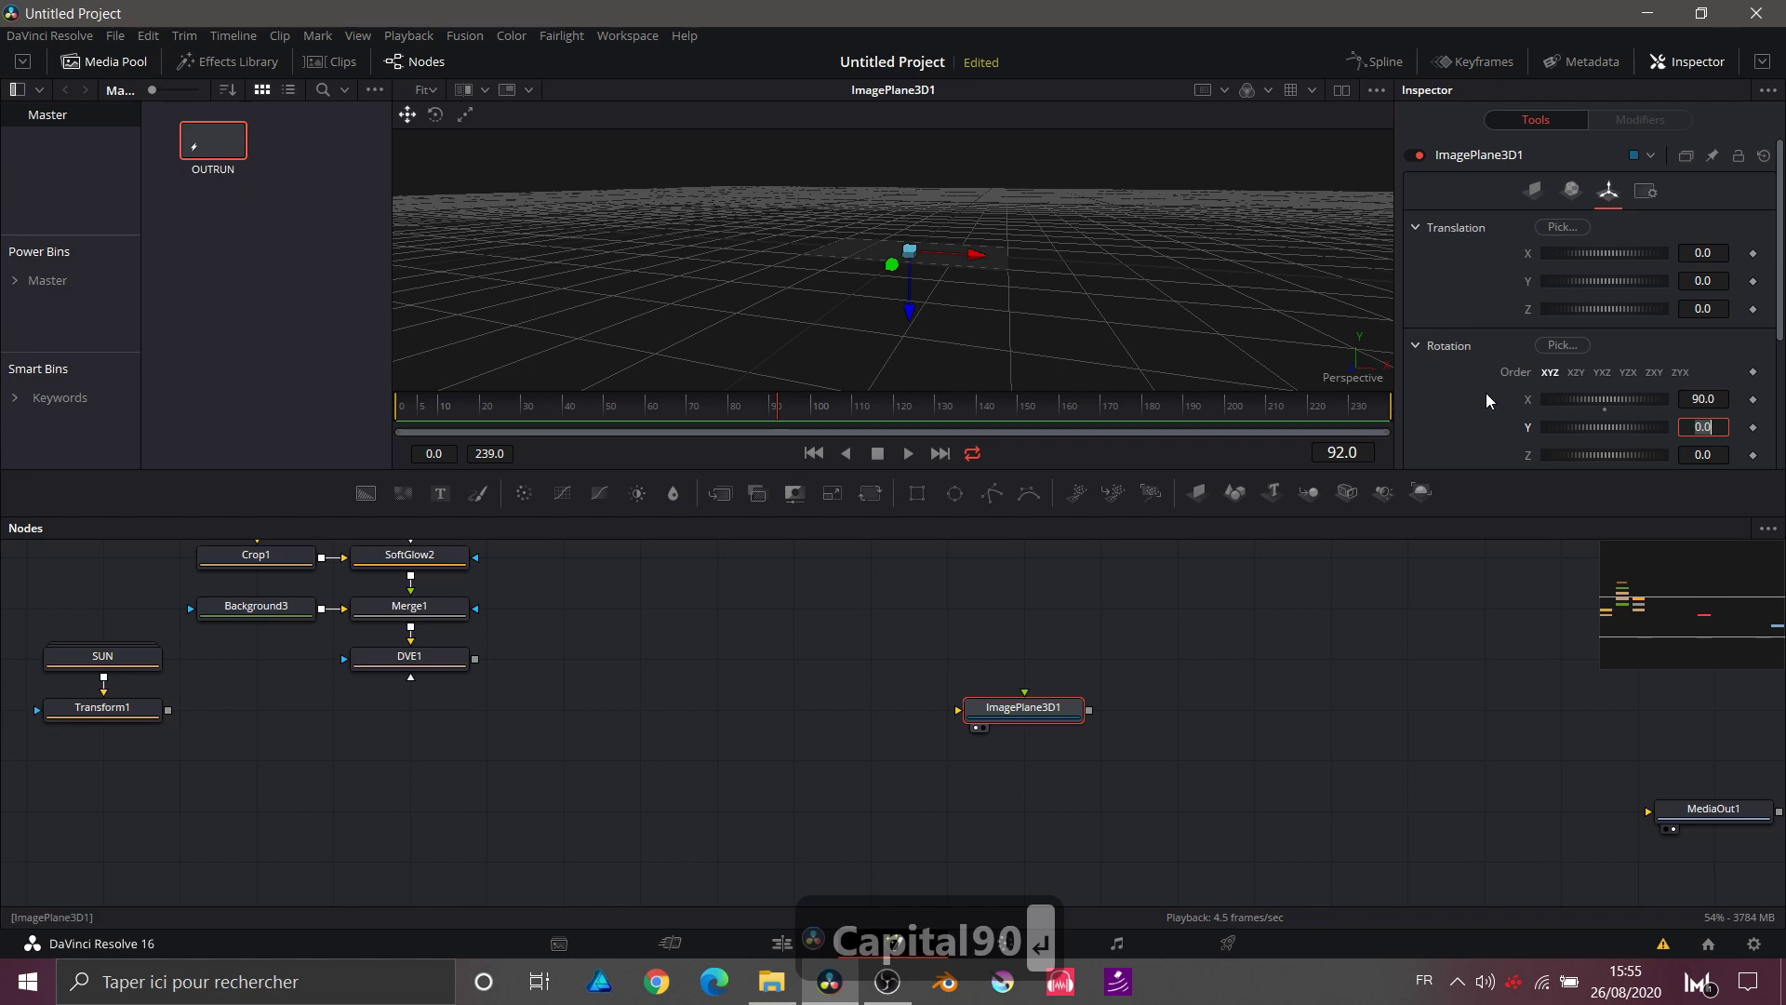
scroll(1487, 395, down, 3)
drag(1572, 376, 1617, 384)
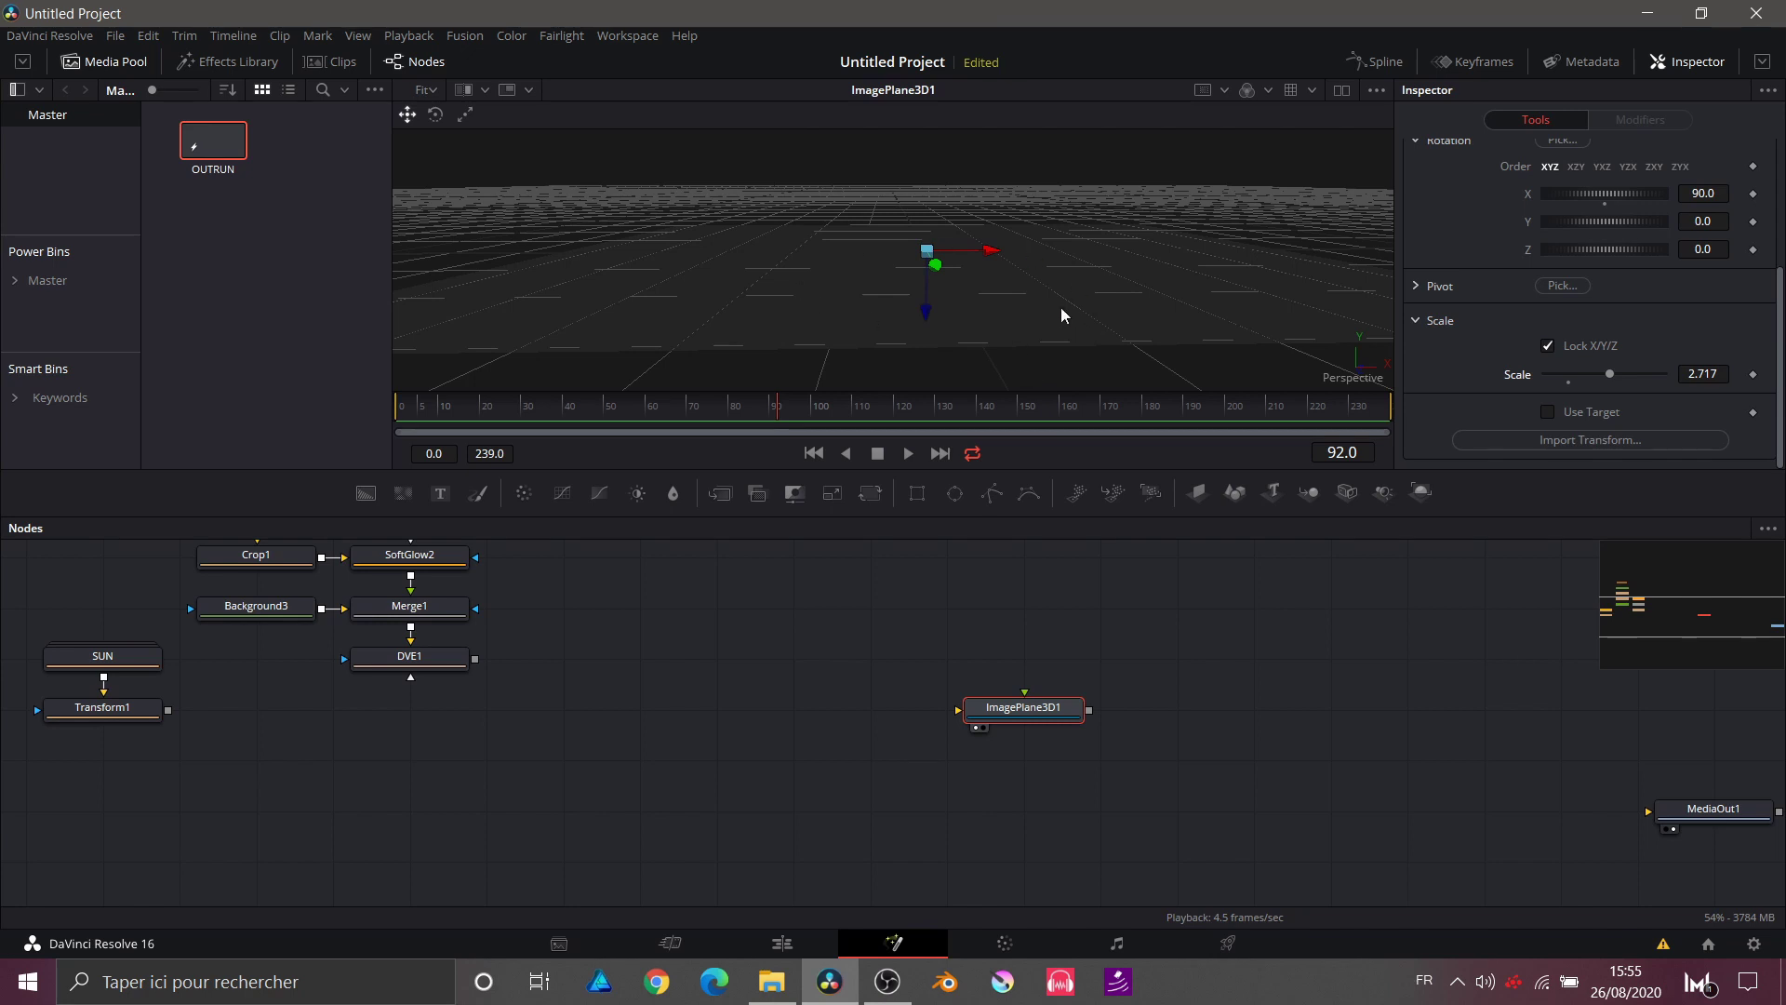
key(Escape)
Step: Add a Displace 3D node after ImagePlane3D1, view it, and connect a Fast Noise node as its displacement source
scroll(935, 711, right, 2)
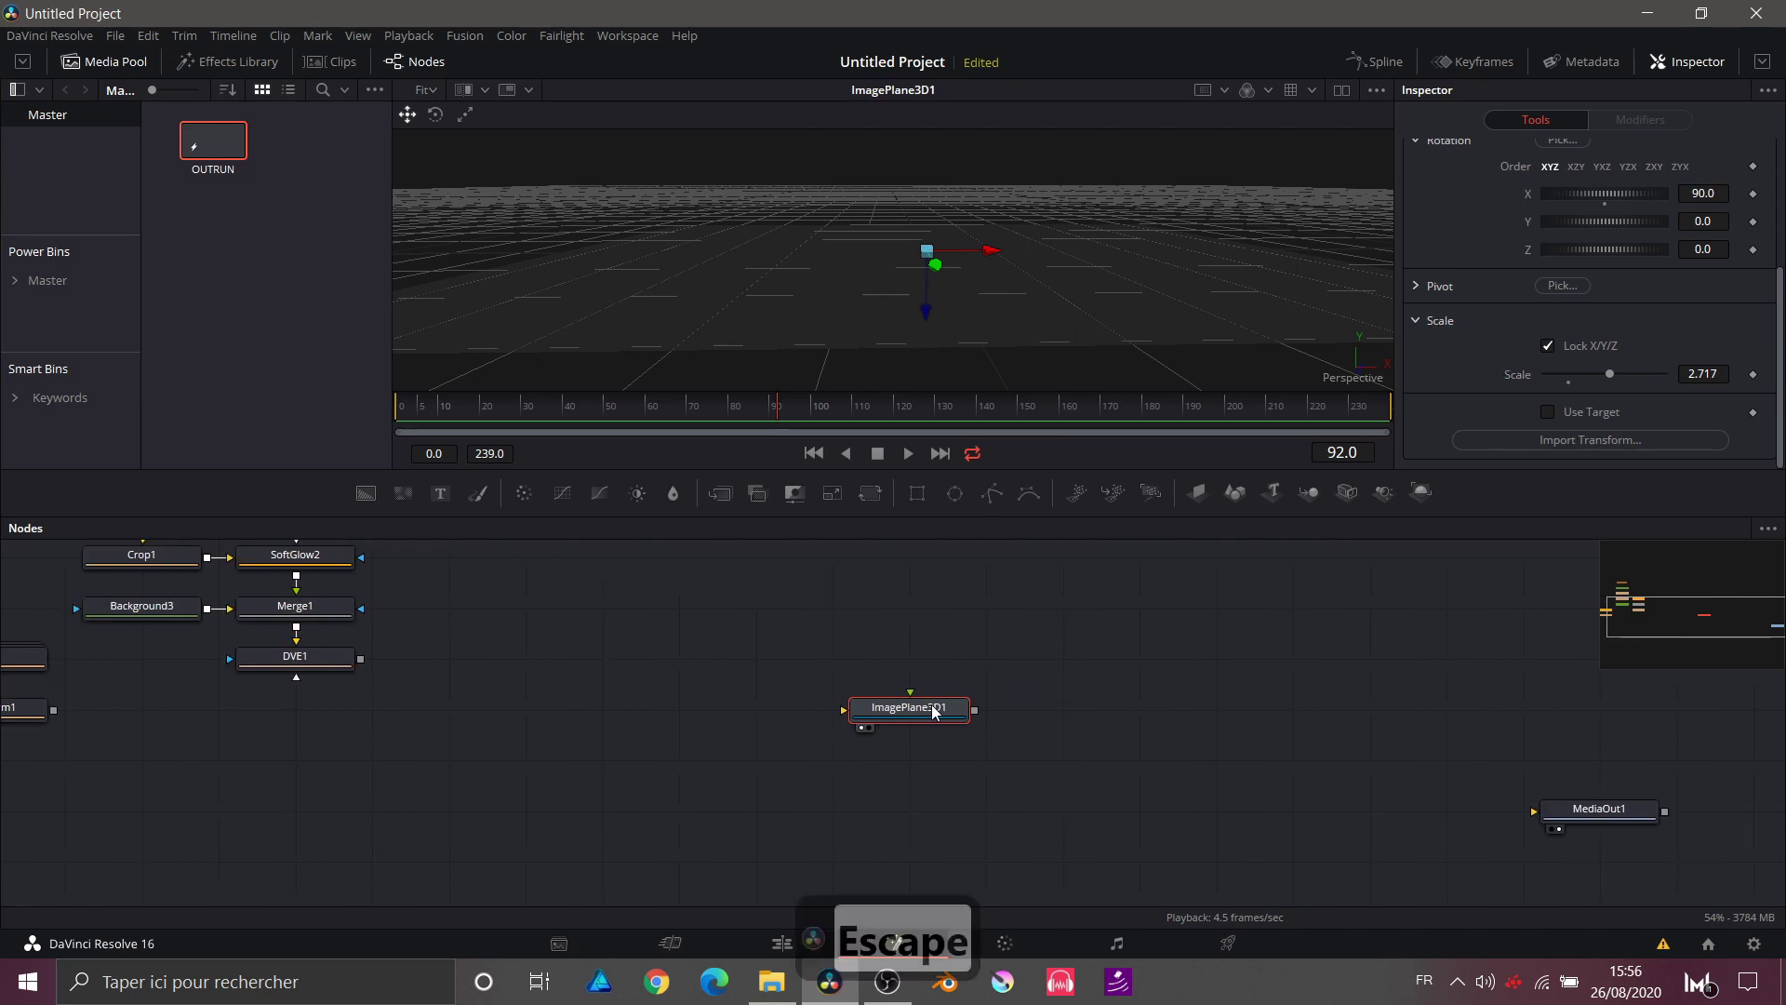
key(ctrl+space)
text(dve)
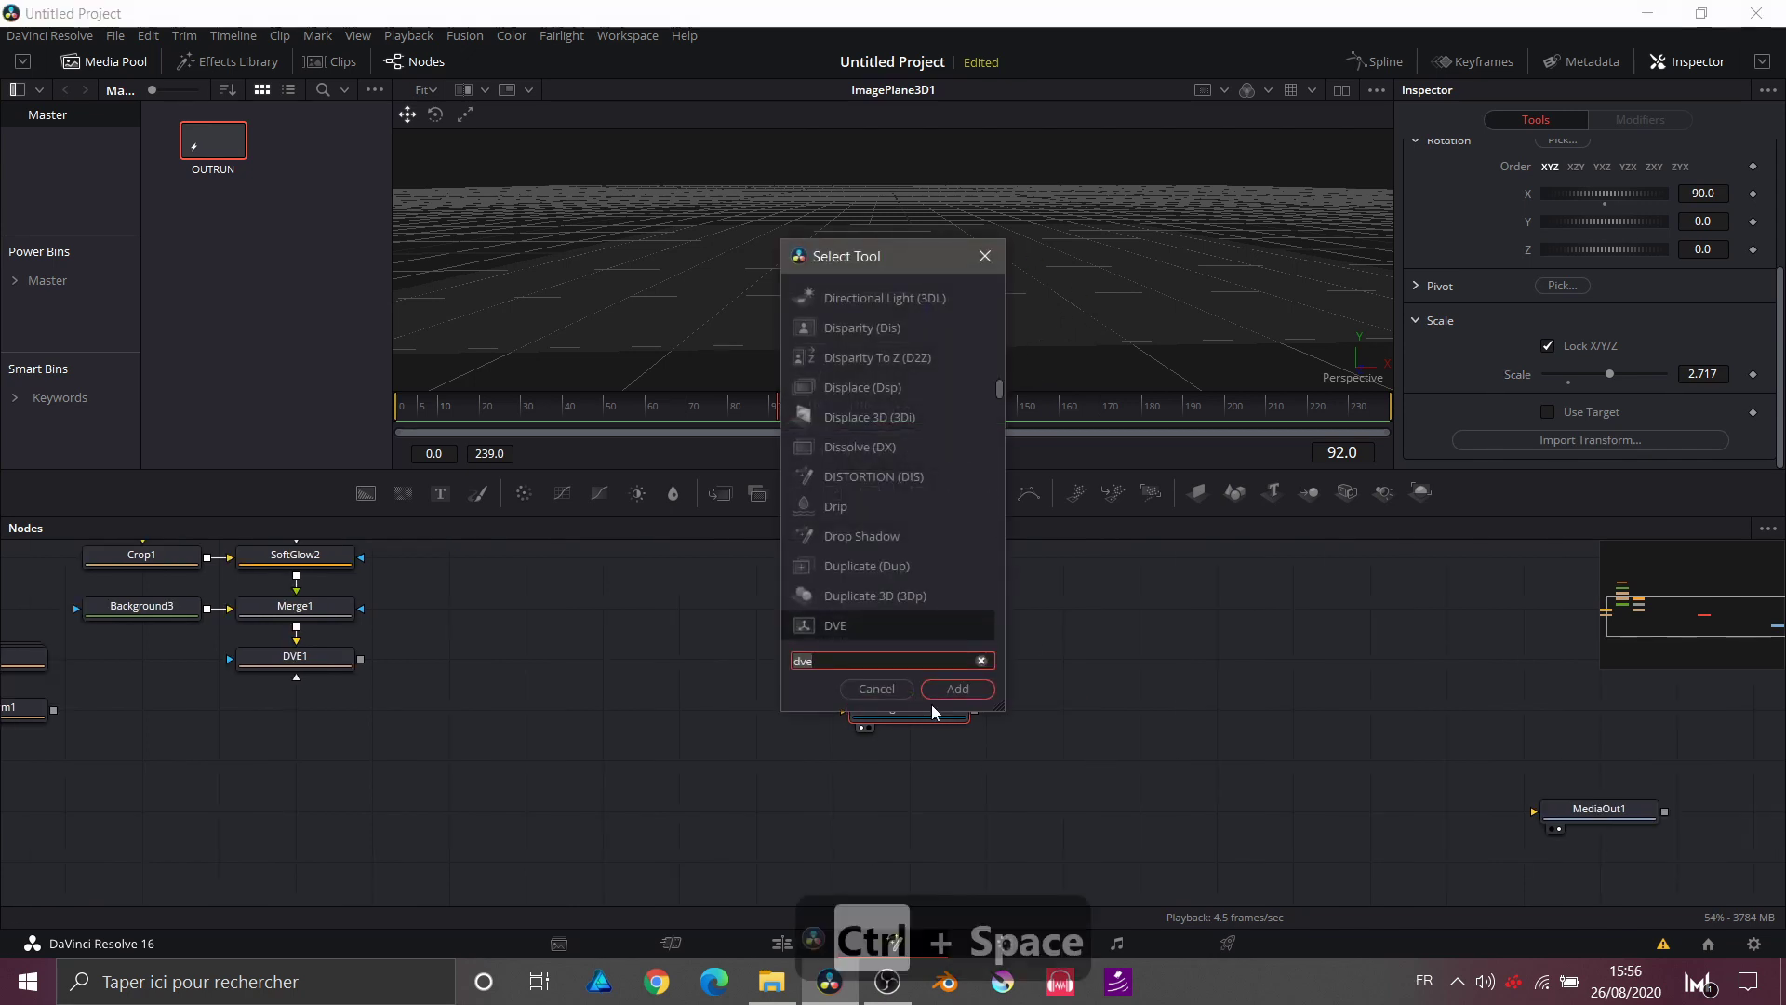
text(DISPL)
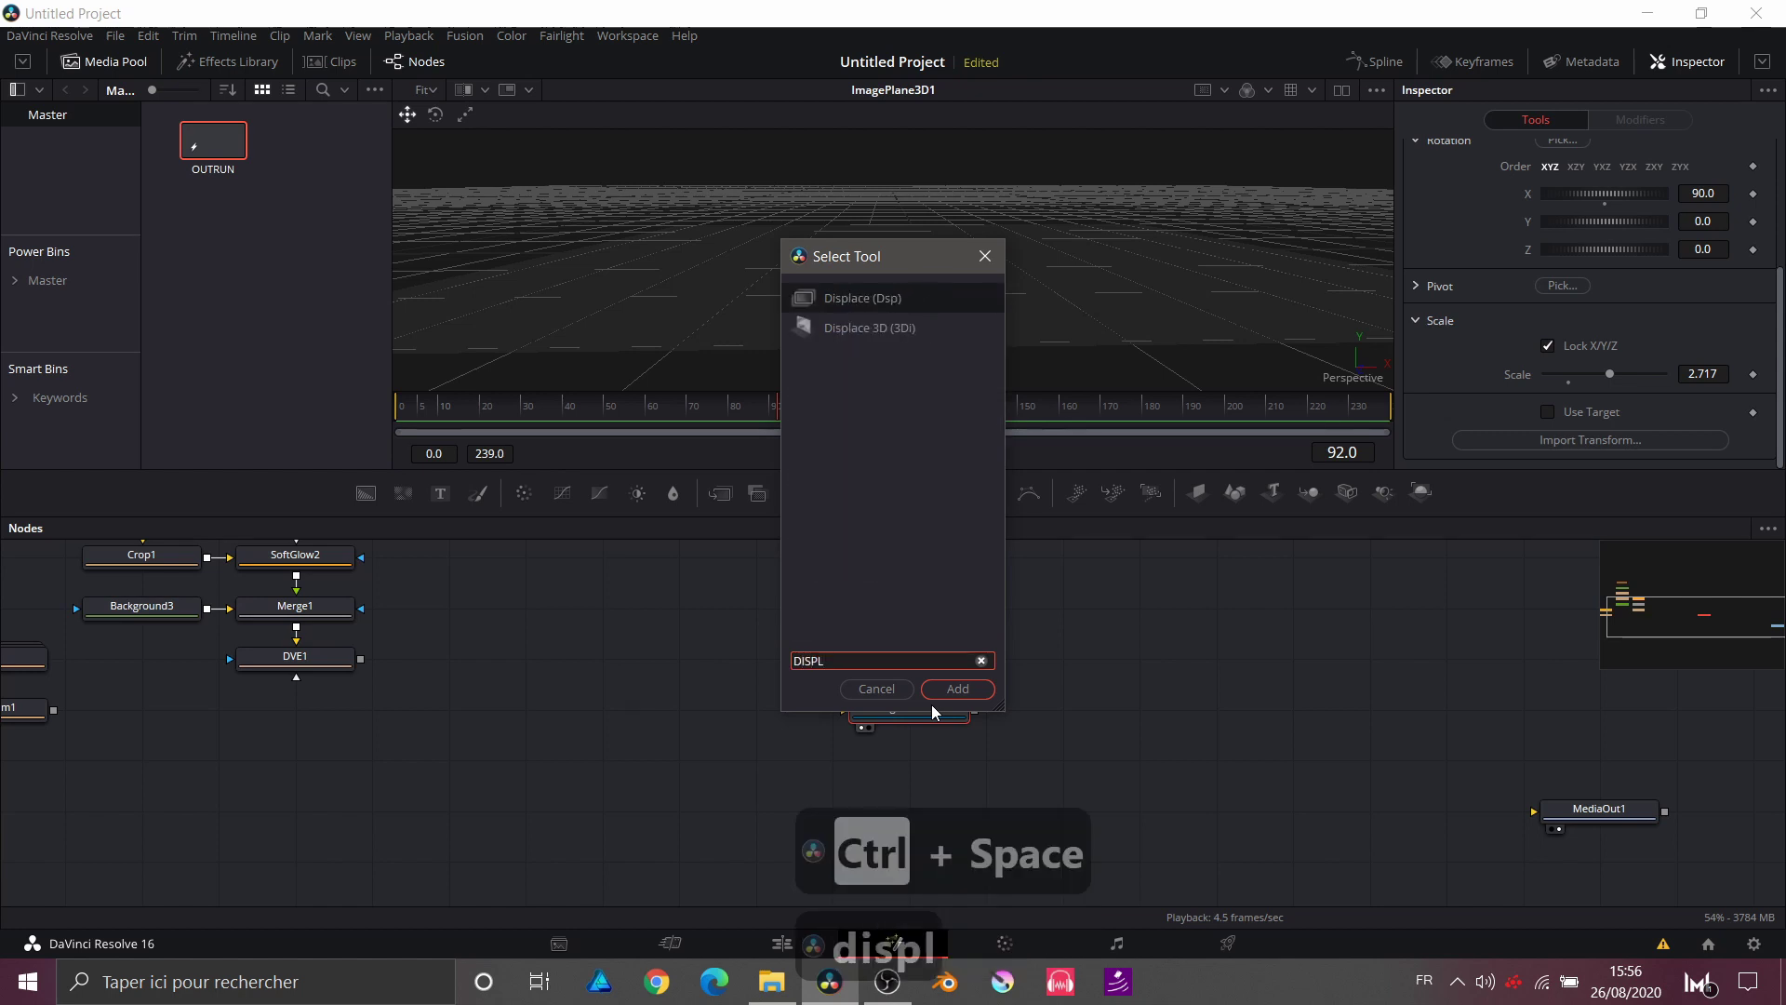
key(Down)
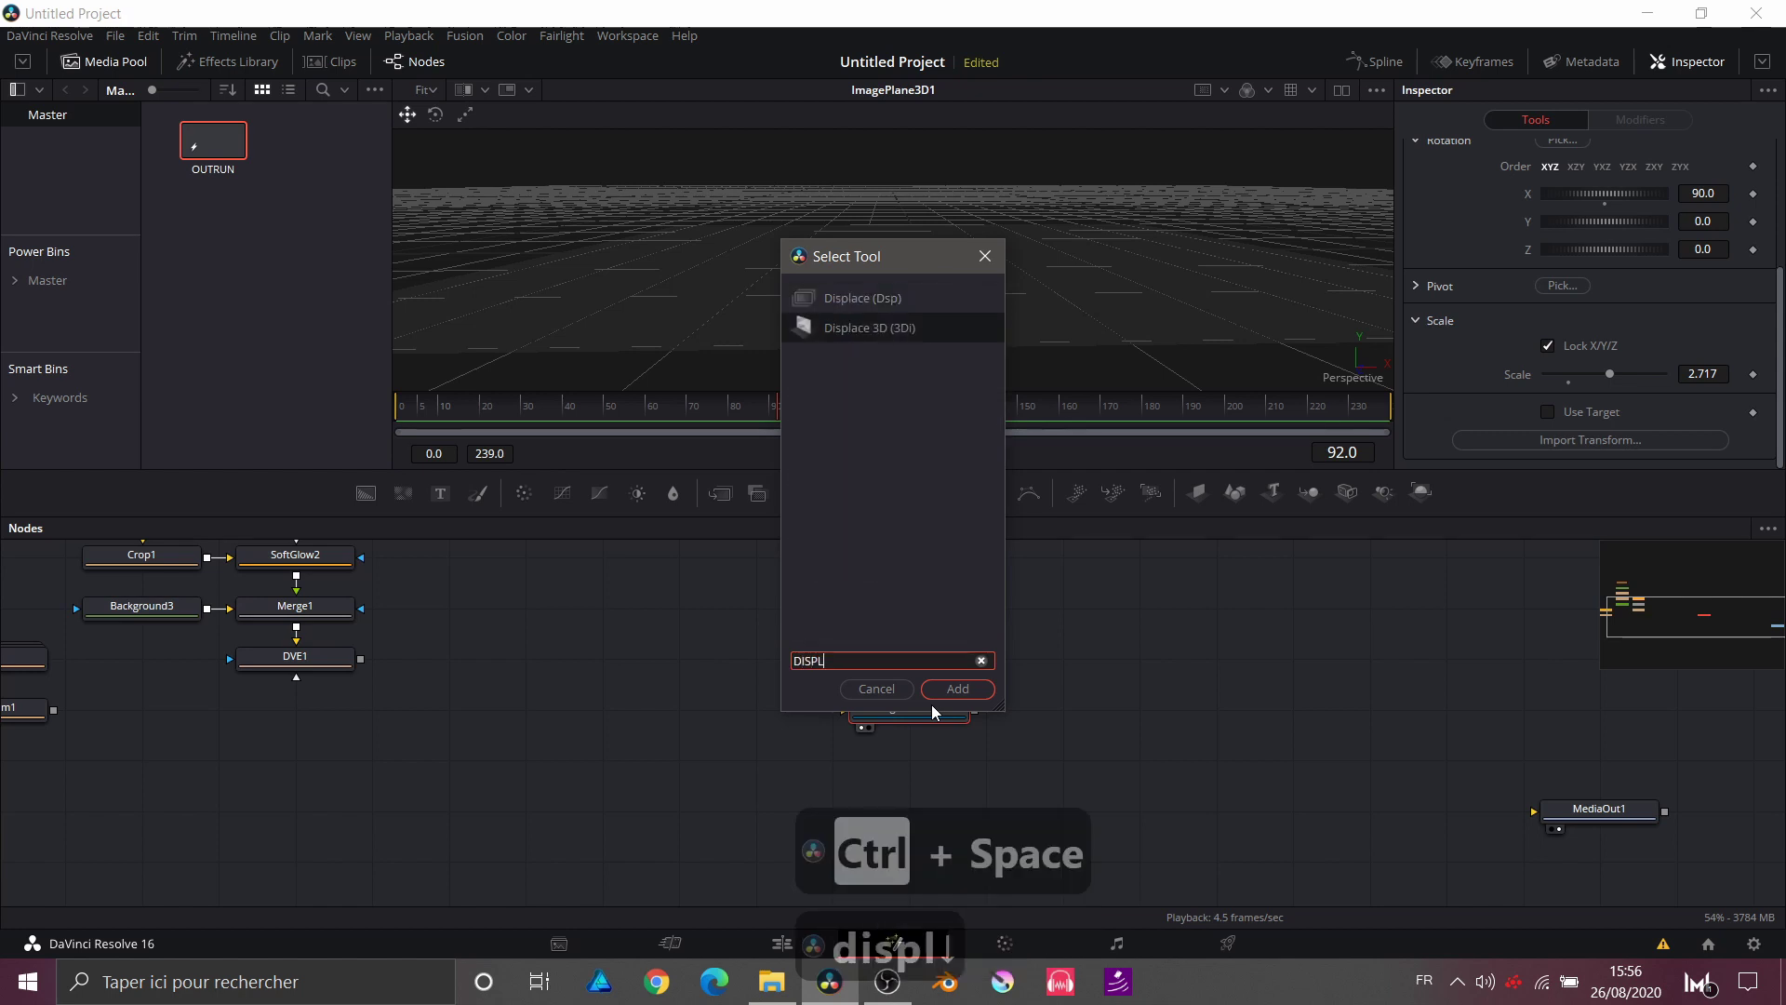
key(Return)
key(1)
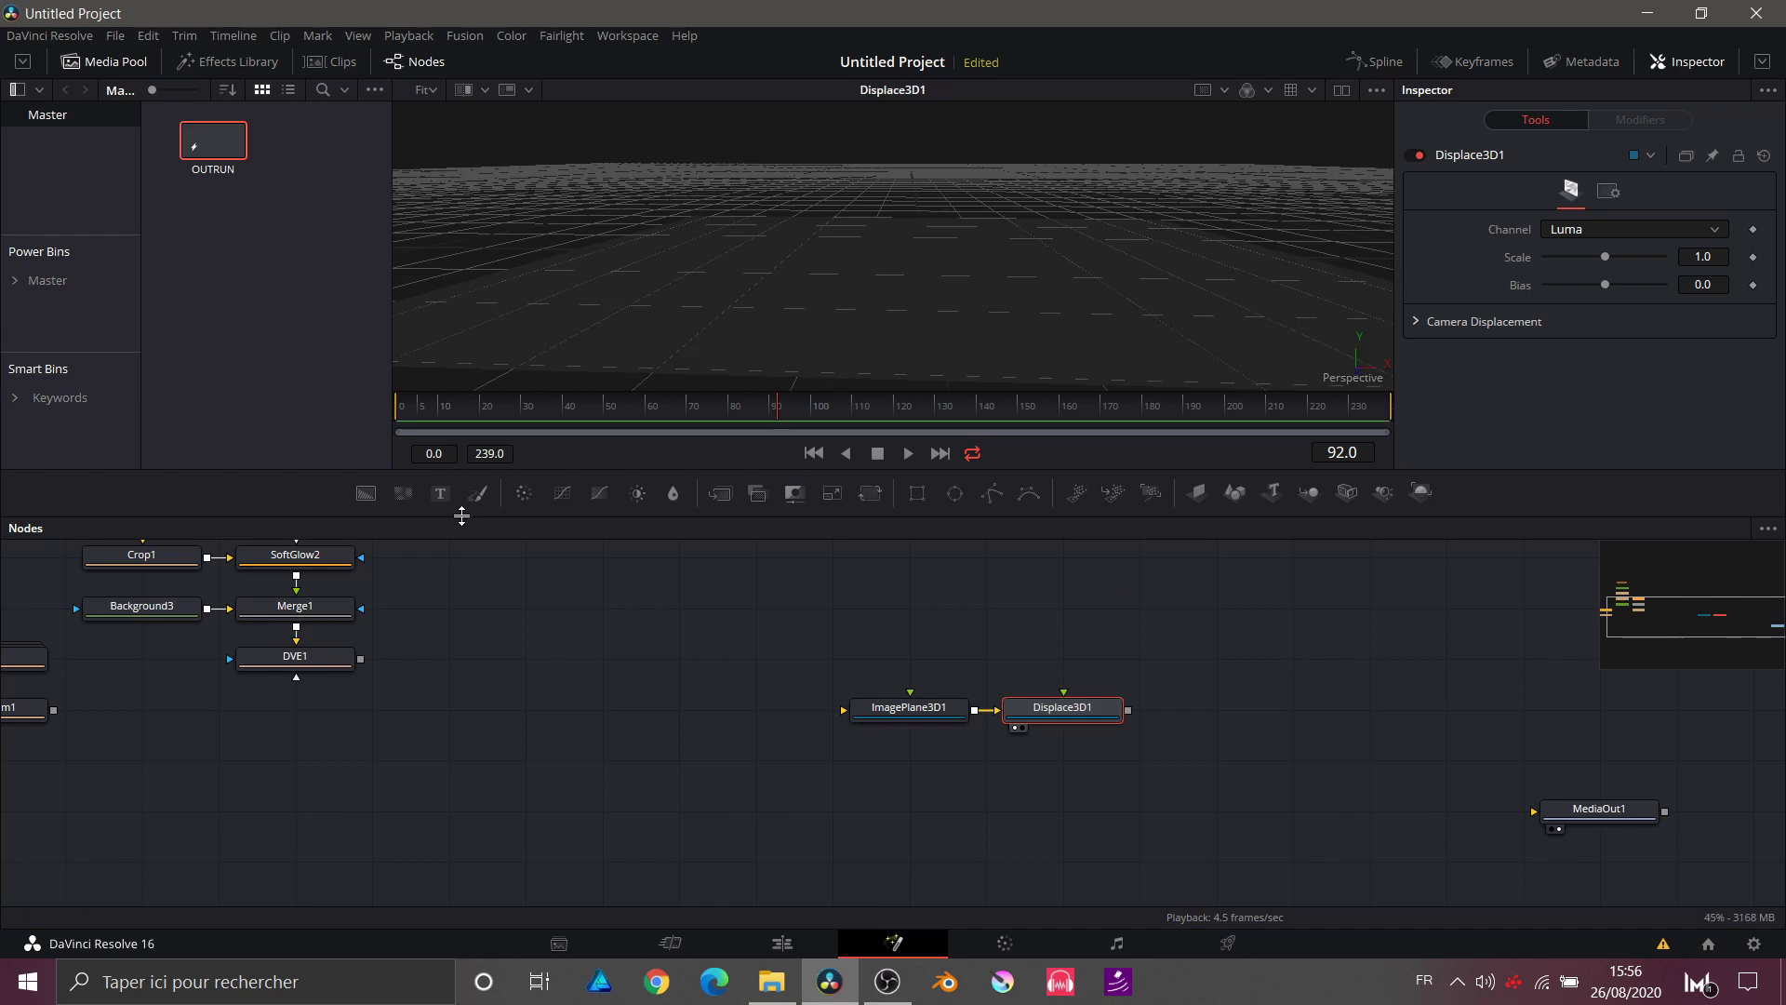
drag(403, 493, 1072, 711)
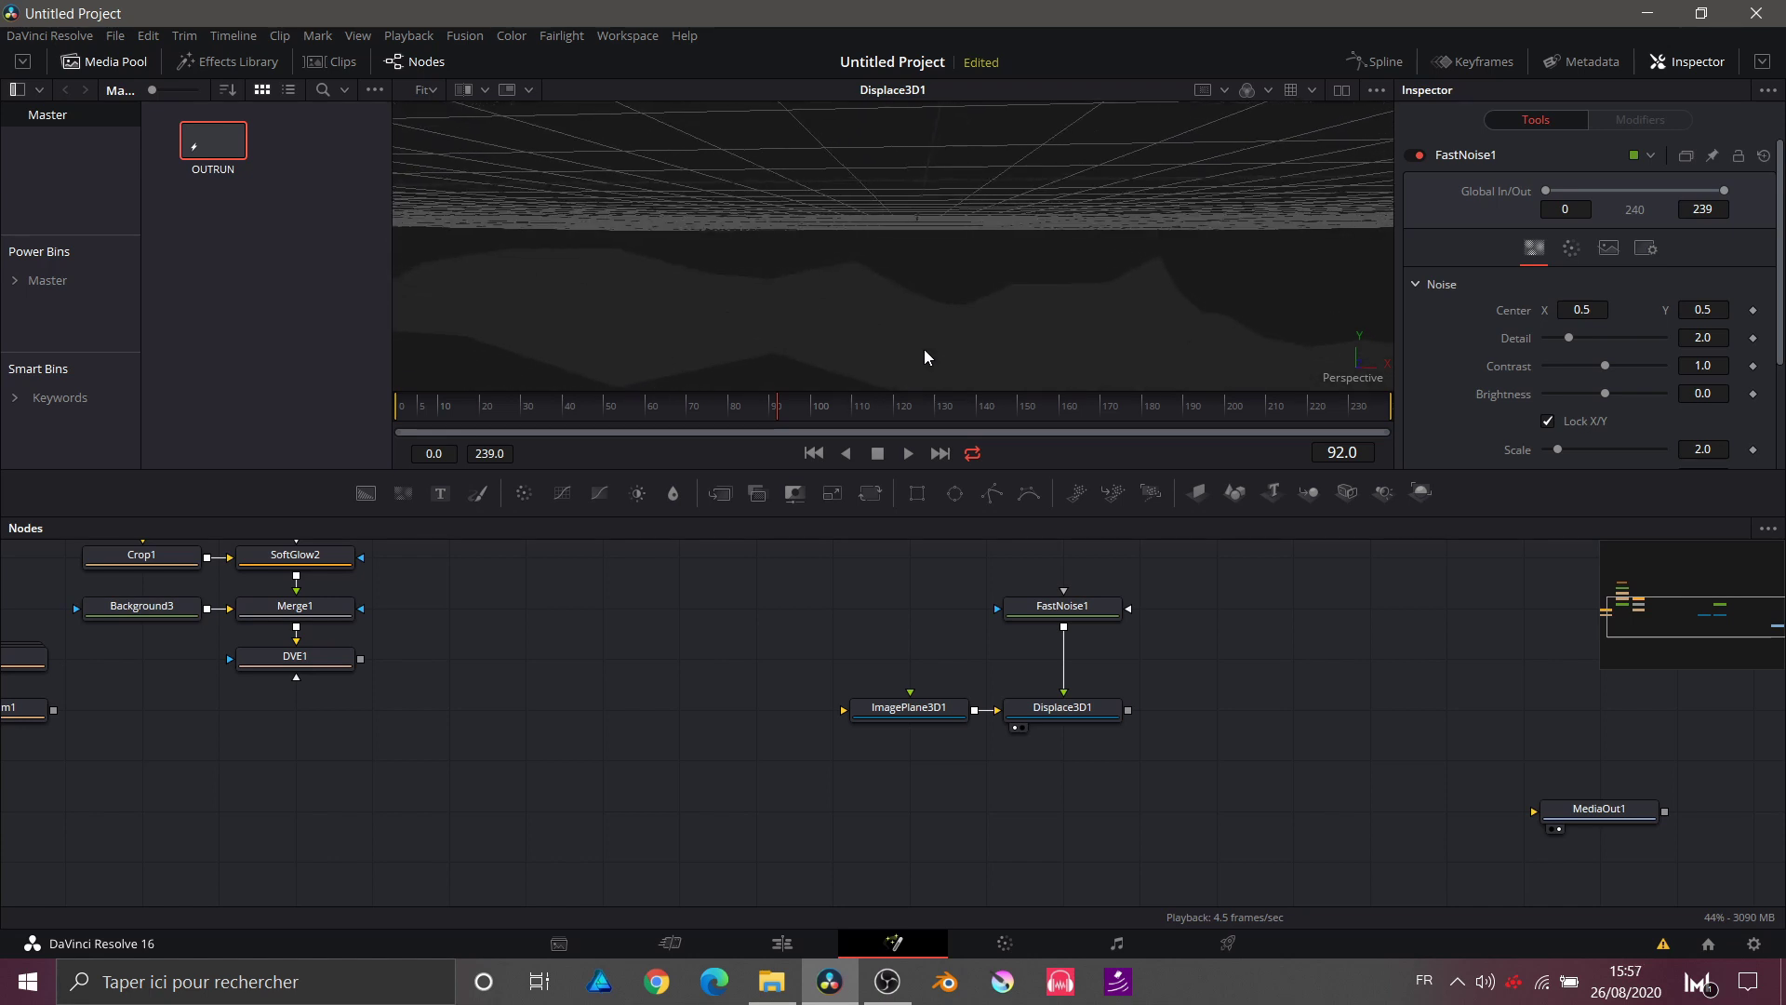
Step: Enable lighting in the 3D viewer and examine the displaced terrain's relief from other angles
right_click(831, 303)
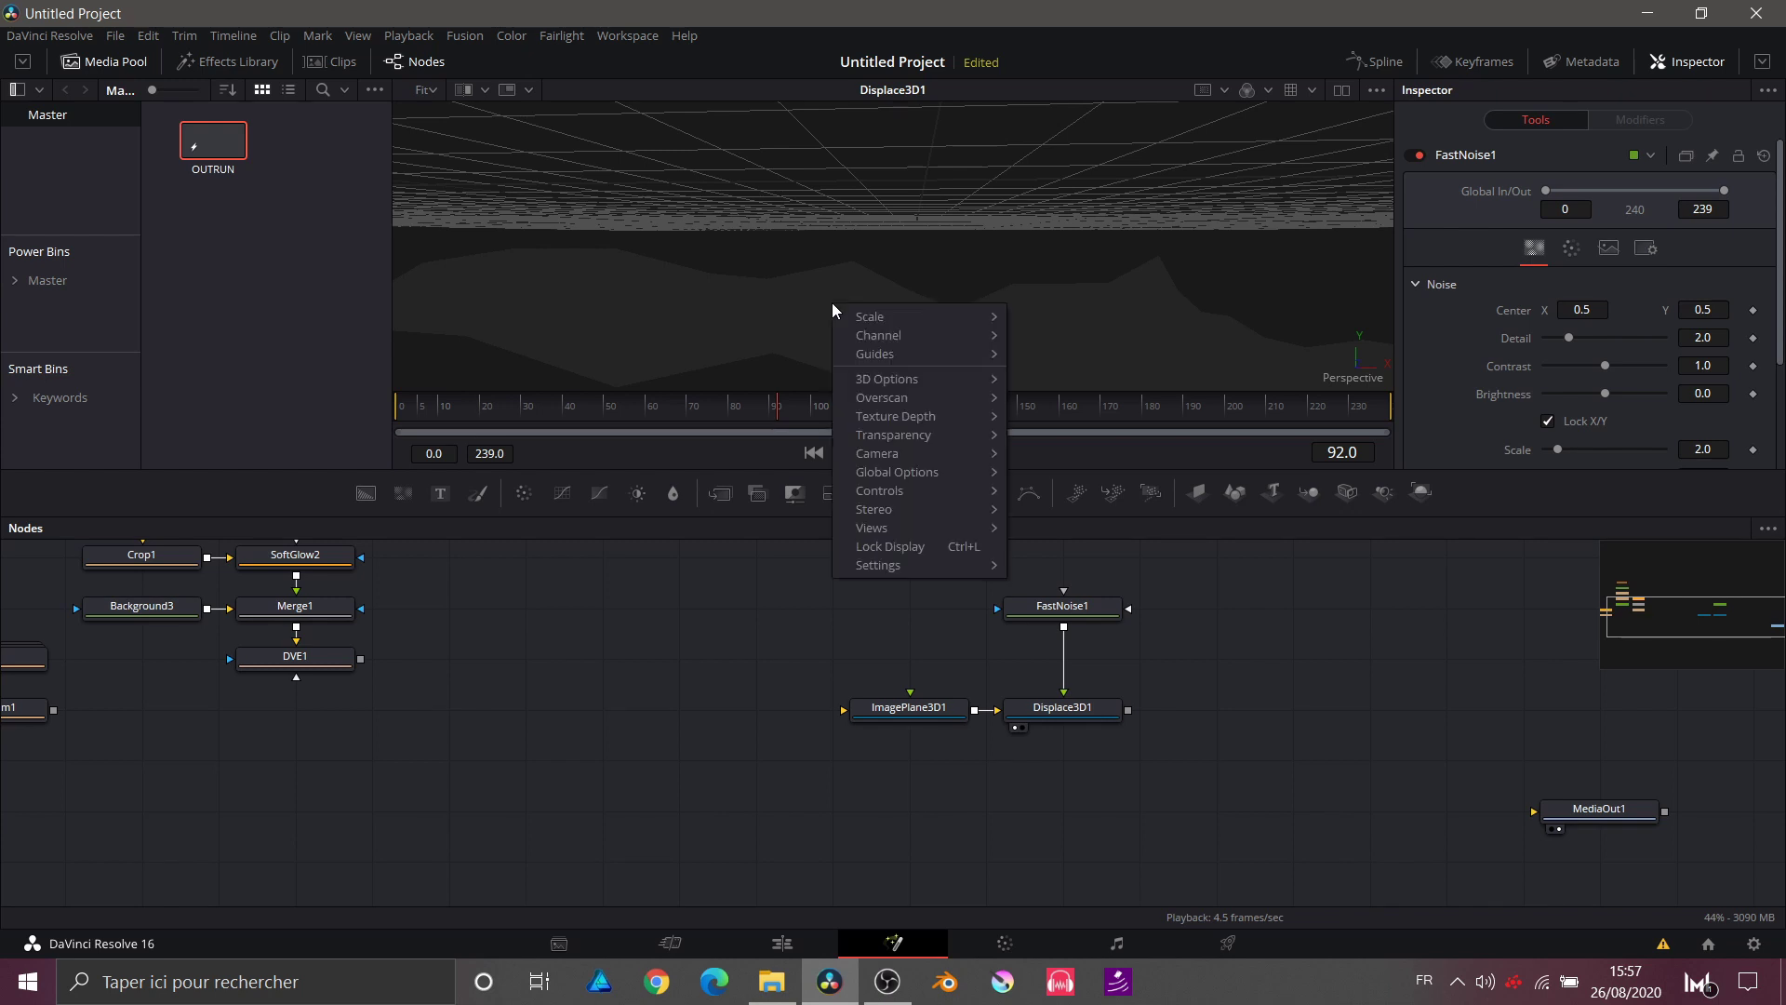
mouse_move(864, 344)
mouse_move(880, 381)
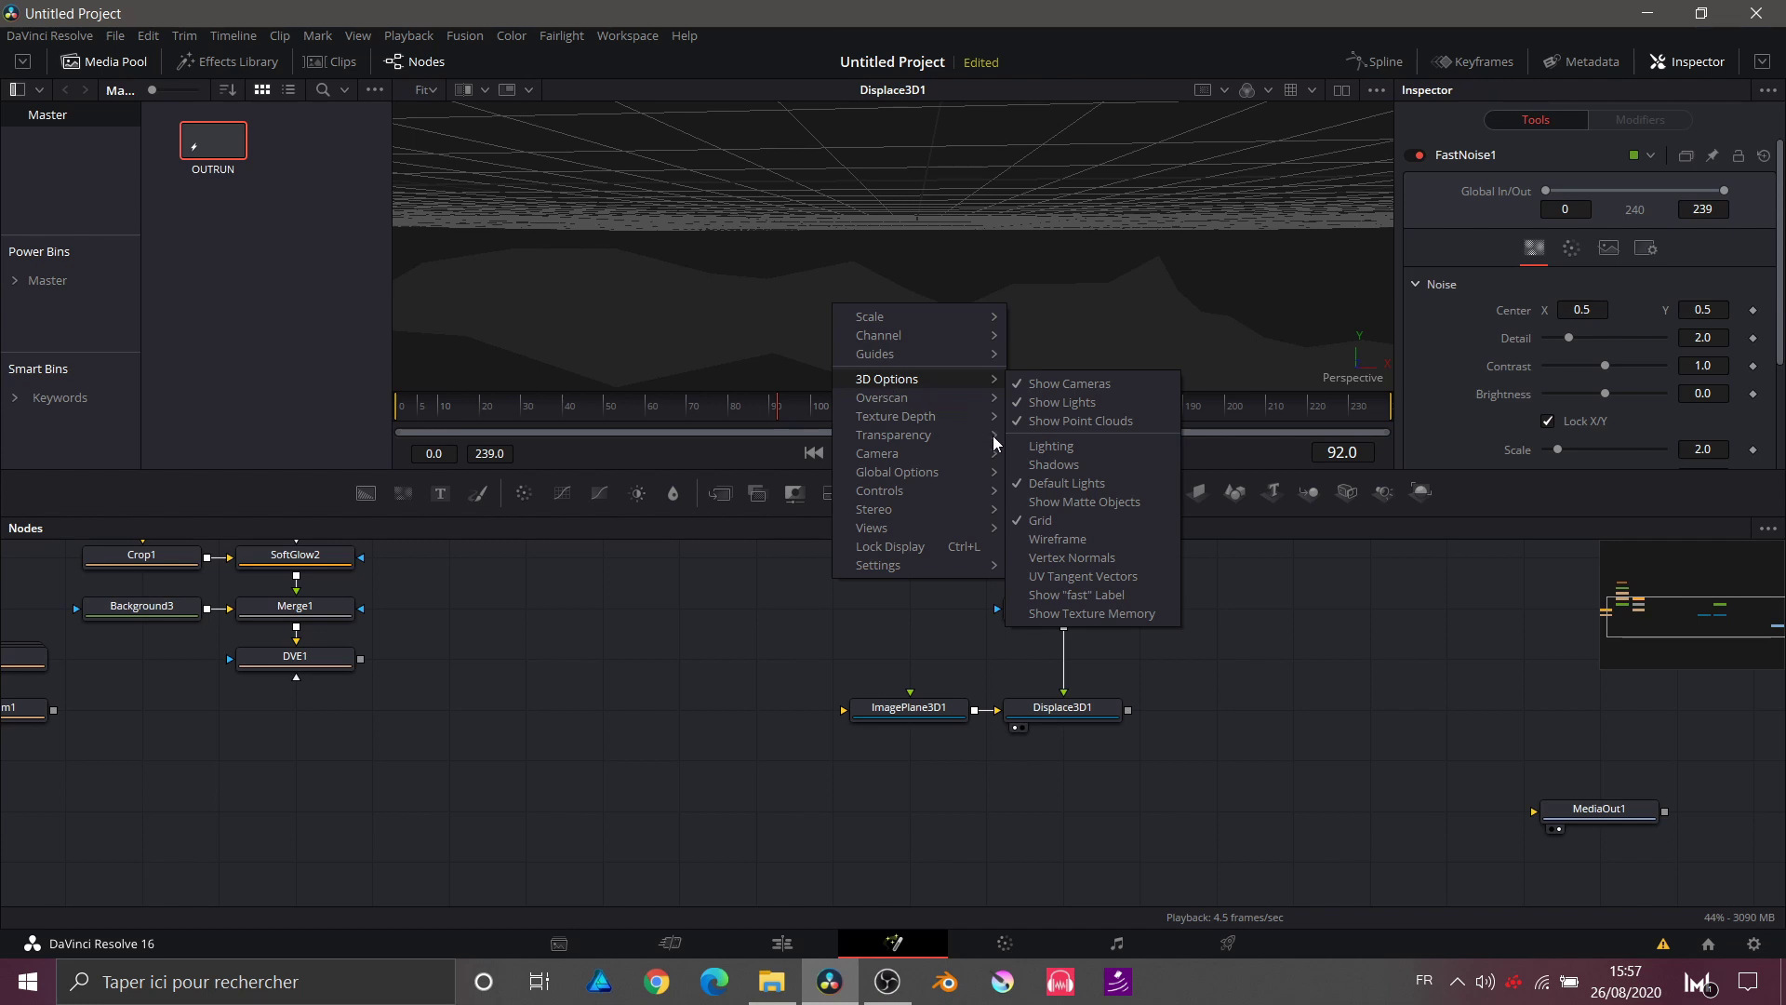
click(1027, 446)
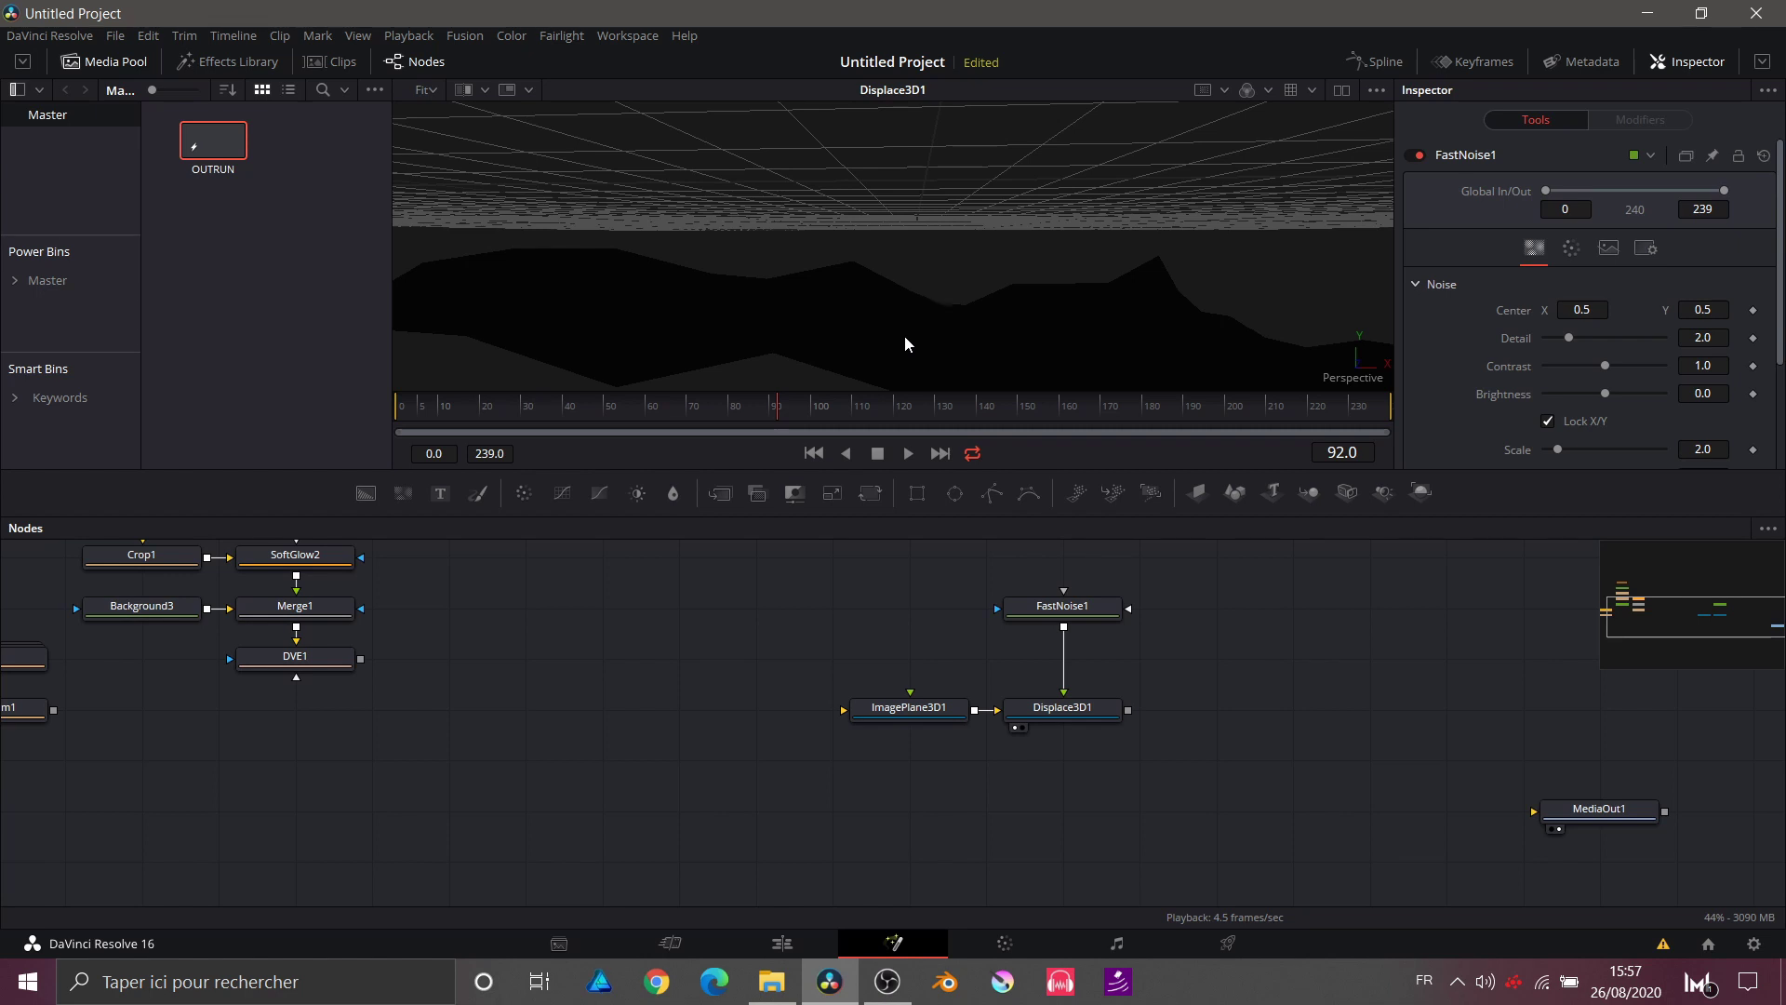
scroll(905, 337, up, 5)
scroll(904, 337, down, 4)
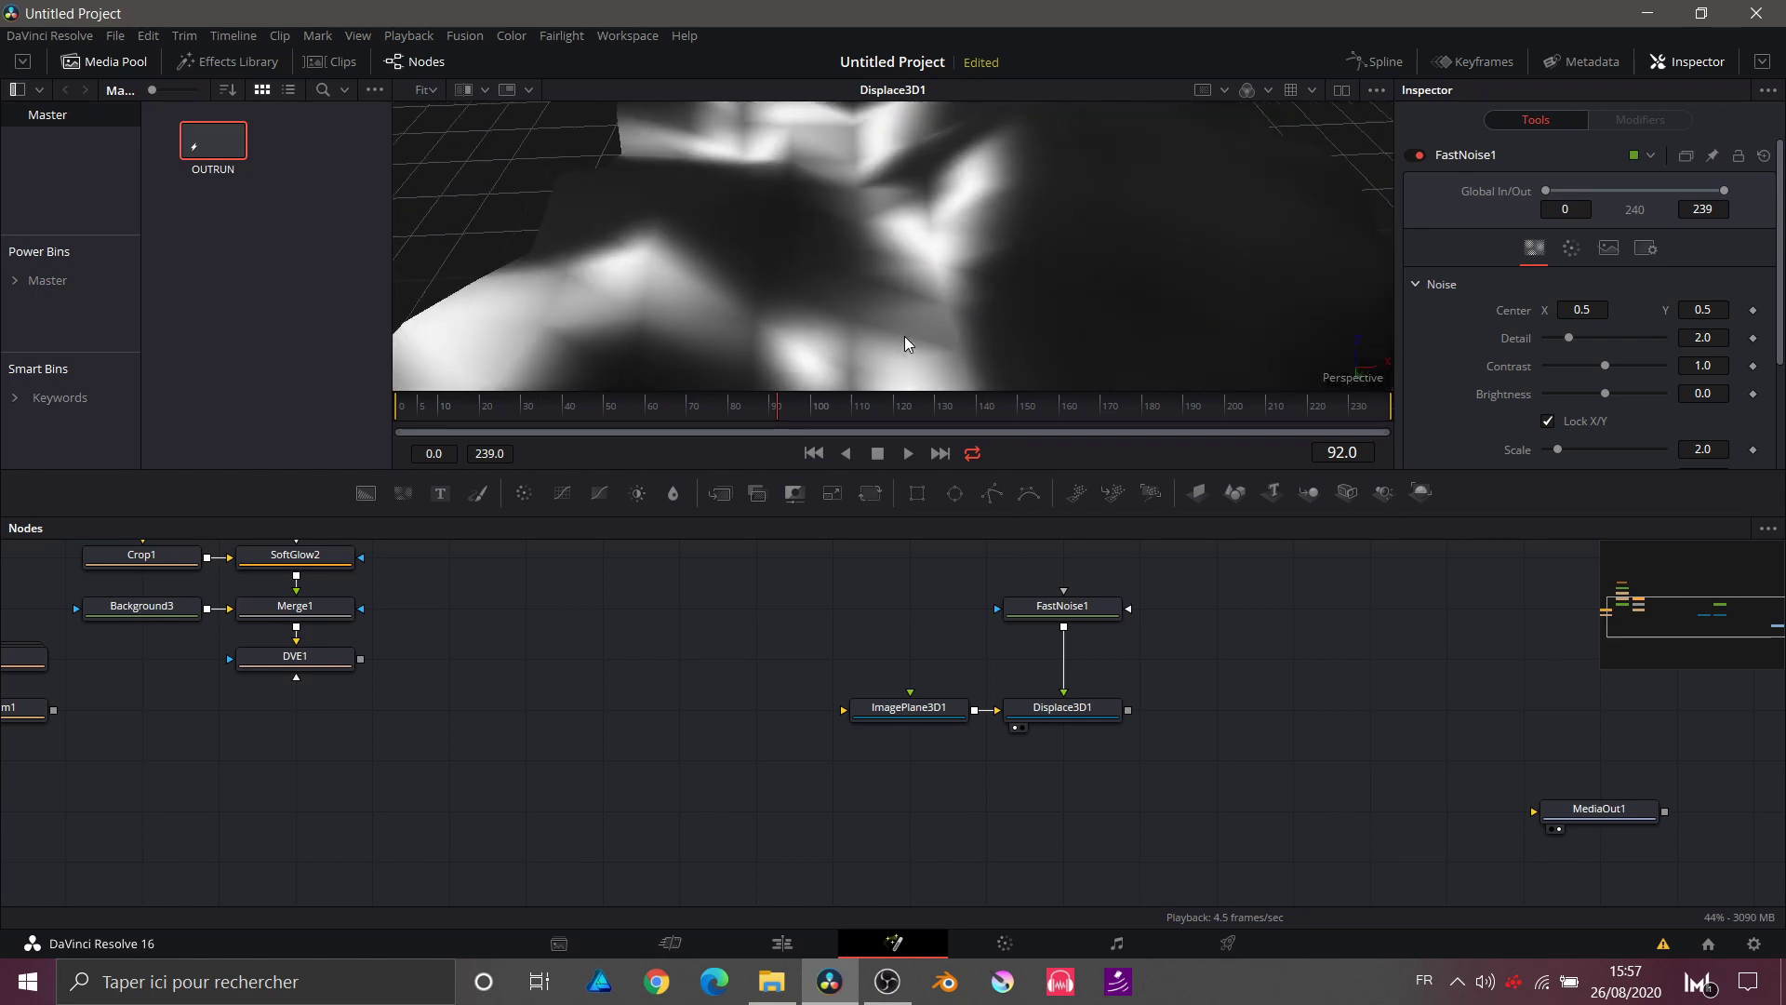
scroll(905, 336, up, 4)
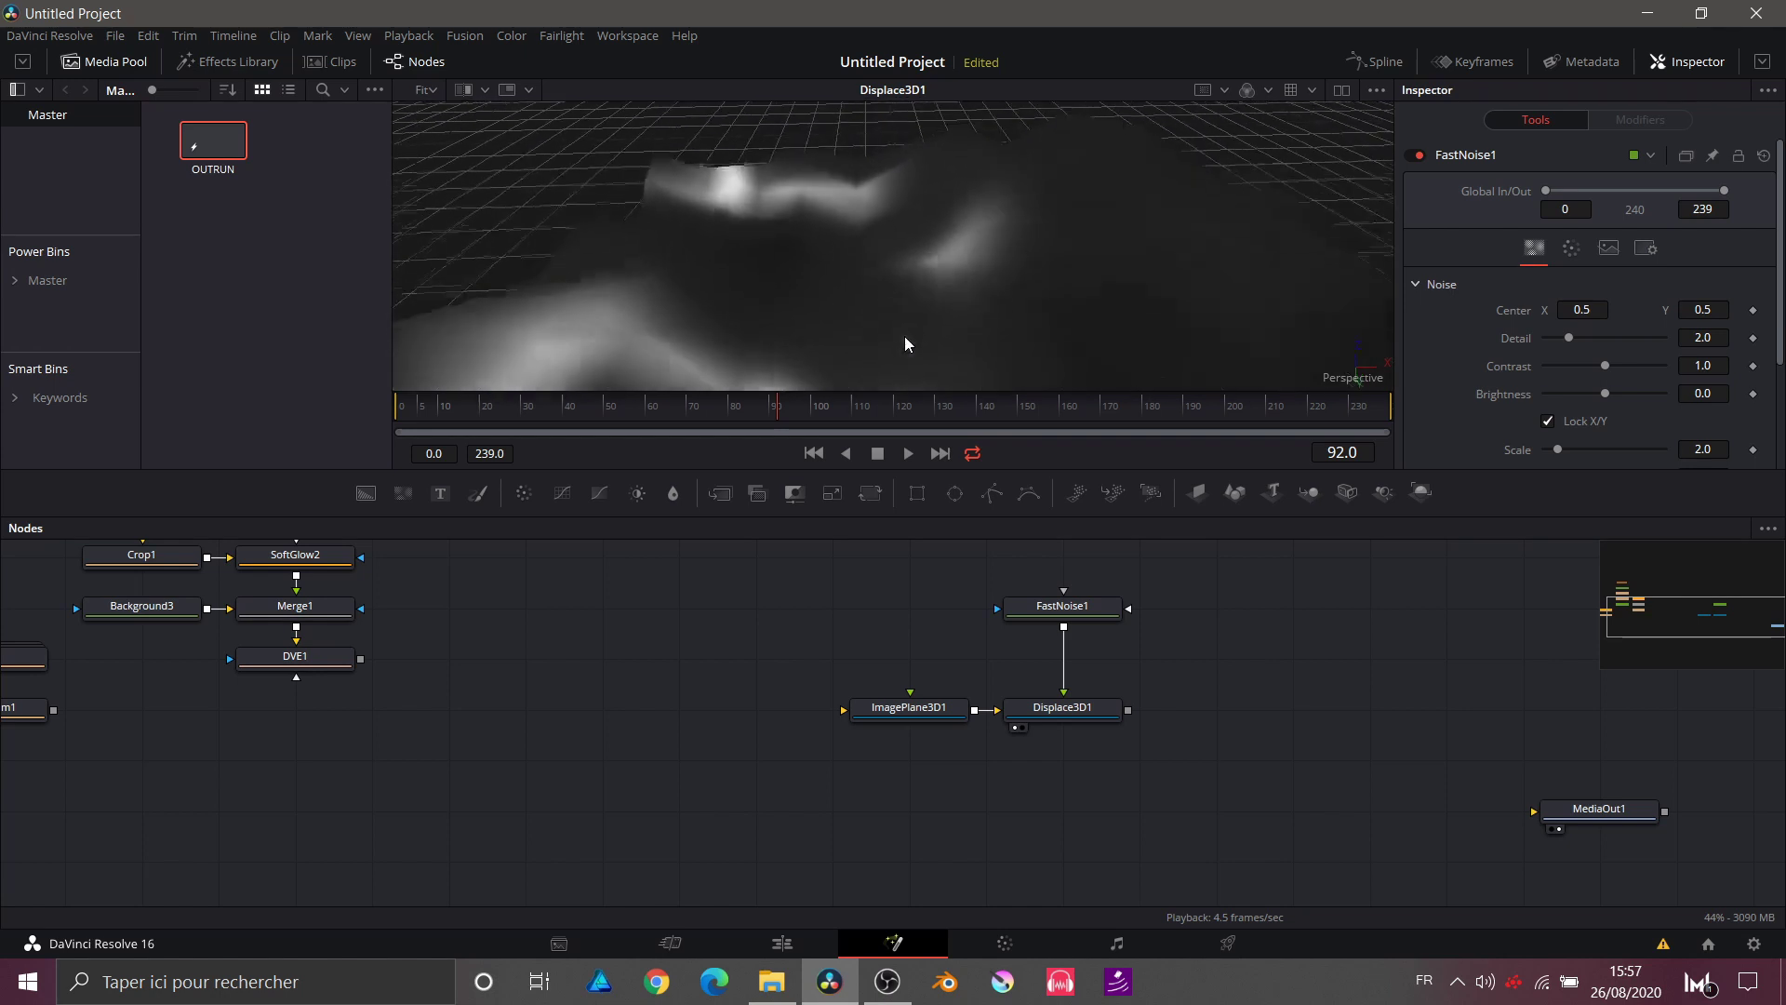
scroll(904, 341, up, 4)
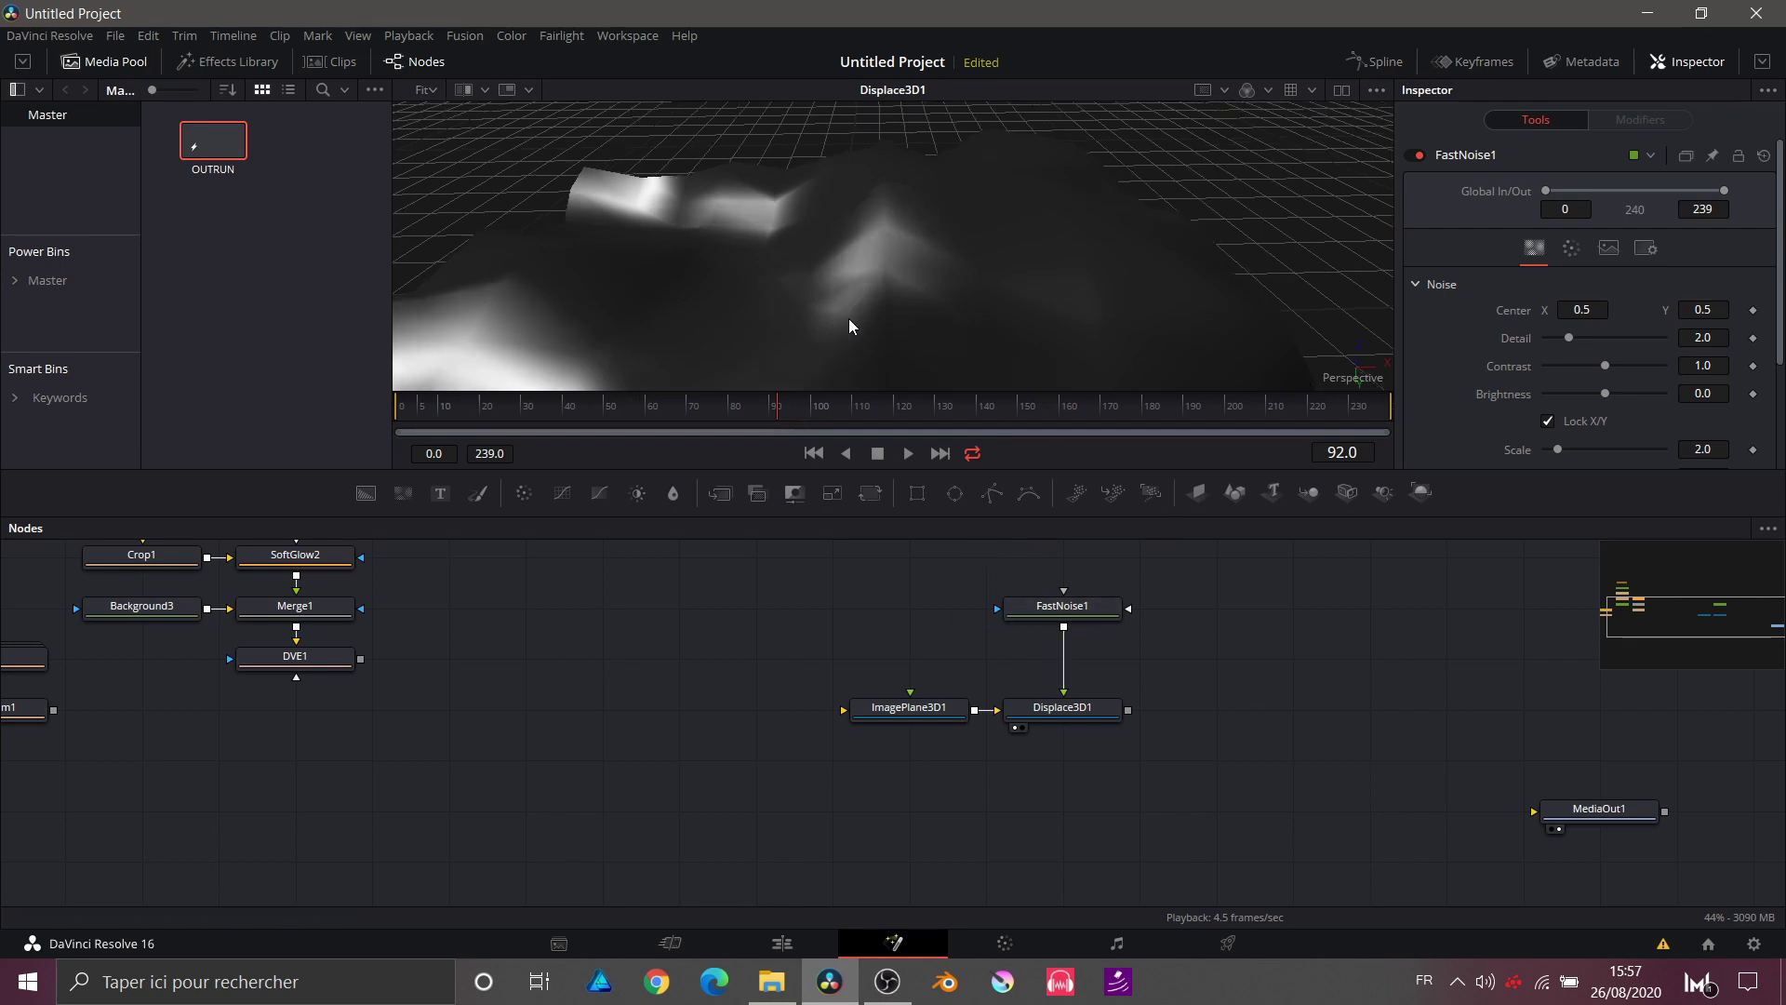
Step: Add a Renderer 3D node after Displace3D1 and show its output in a second viewer beside the 3D view
click(1073, 709)
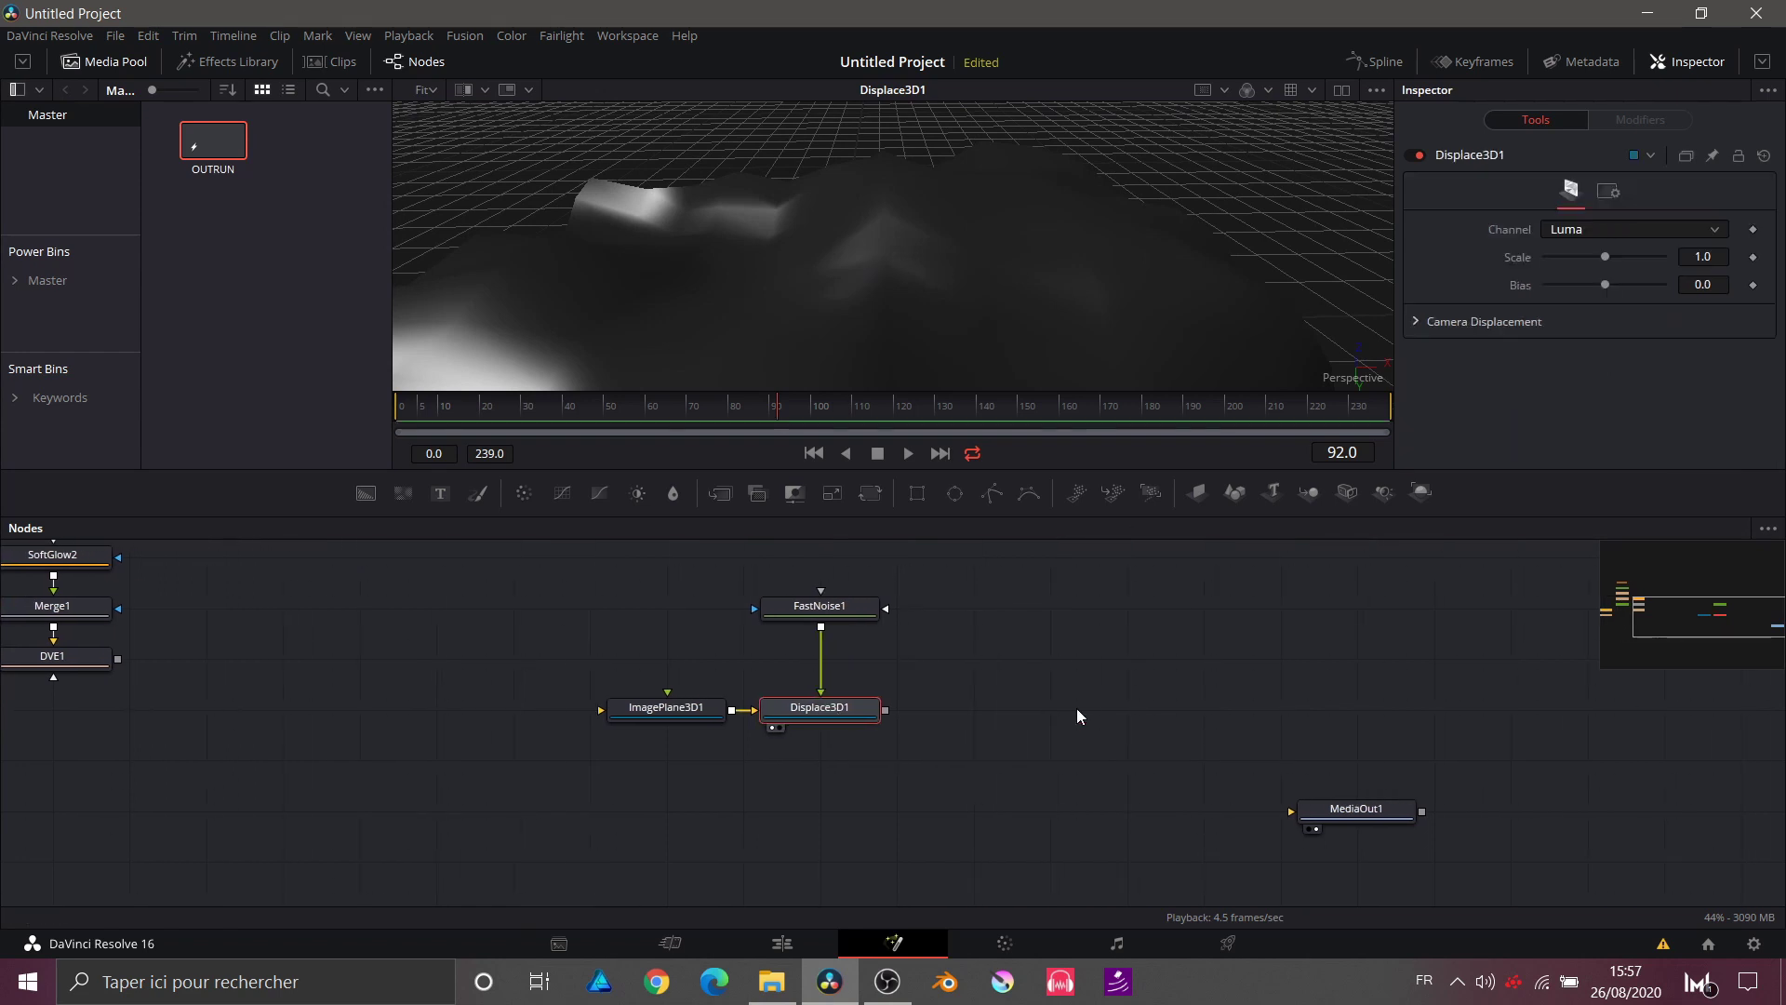
click(1421, 493)
drag(1016, 709, 1247, 721)
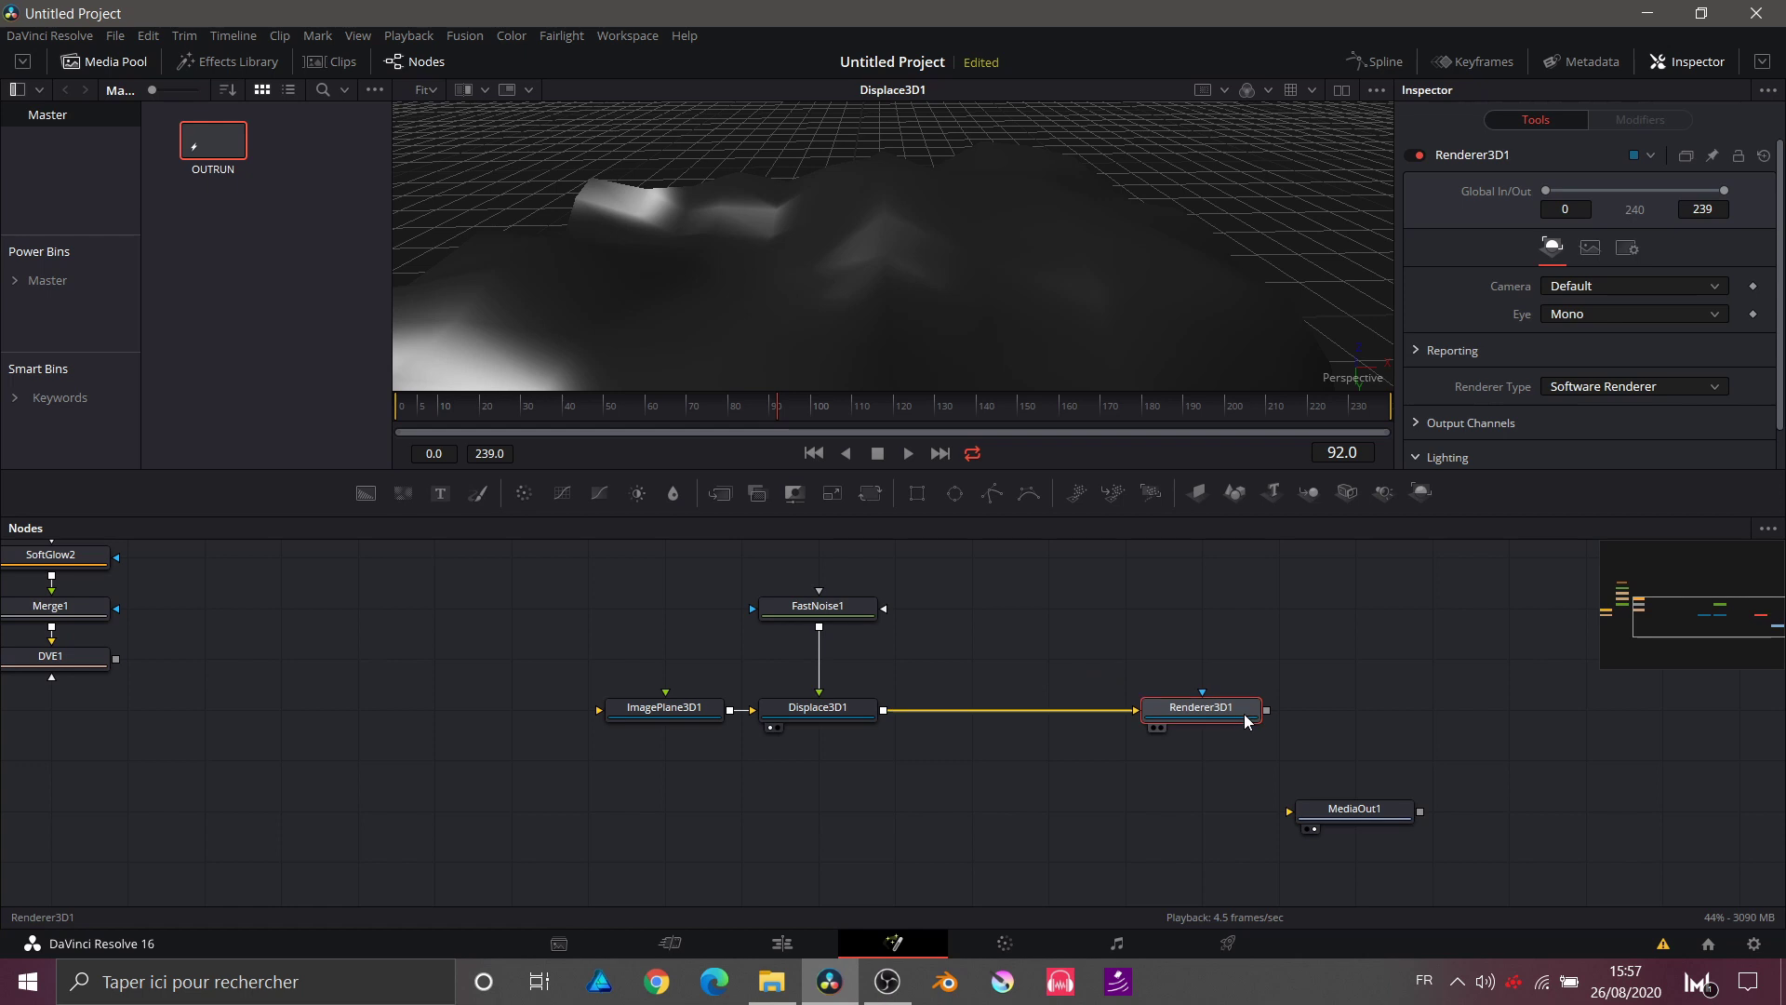
click(1340, 92)
drag(1200, 707, 1142, 271)
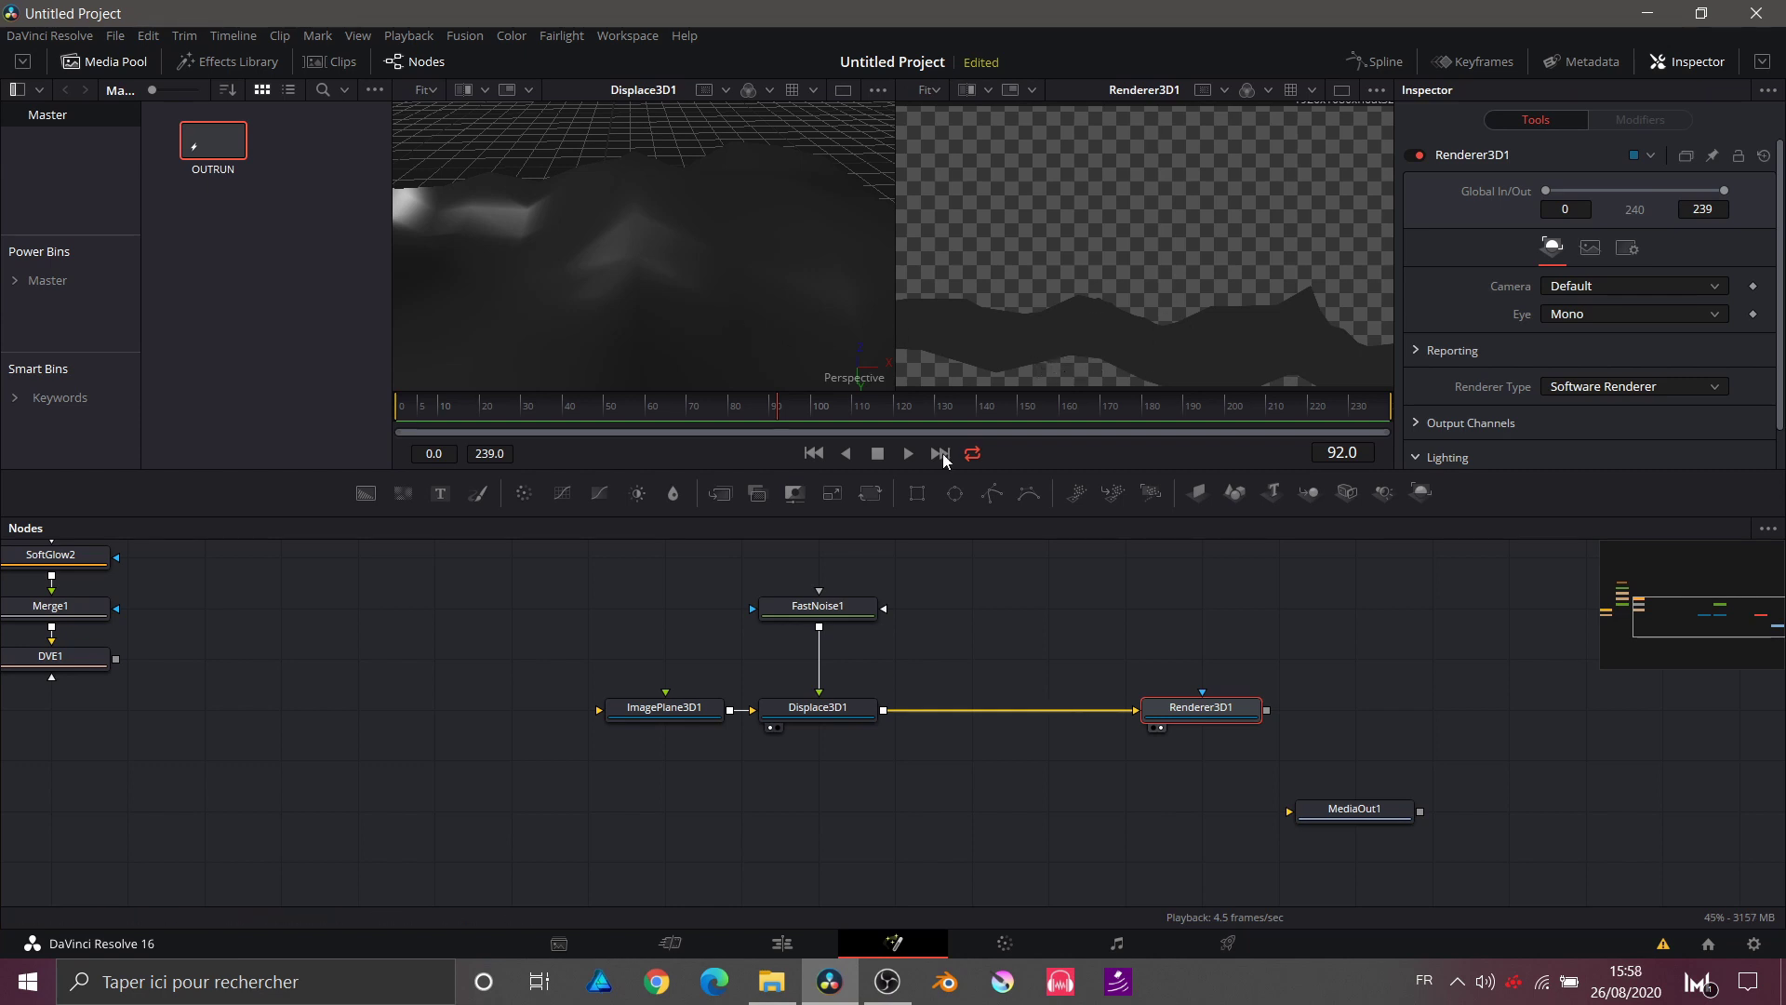
Step: Enlarge ImagePlane3D1 to a scale of about 4.449 so the terrain fills the width of the rendered frame
click(696, 710)
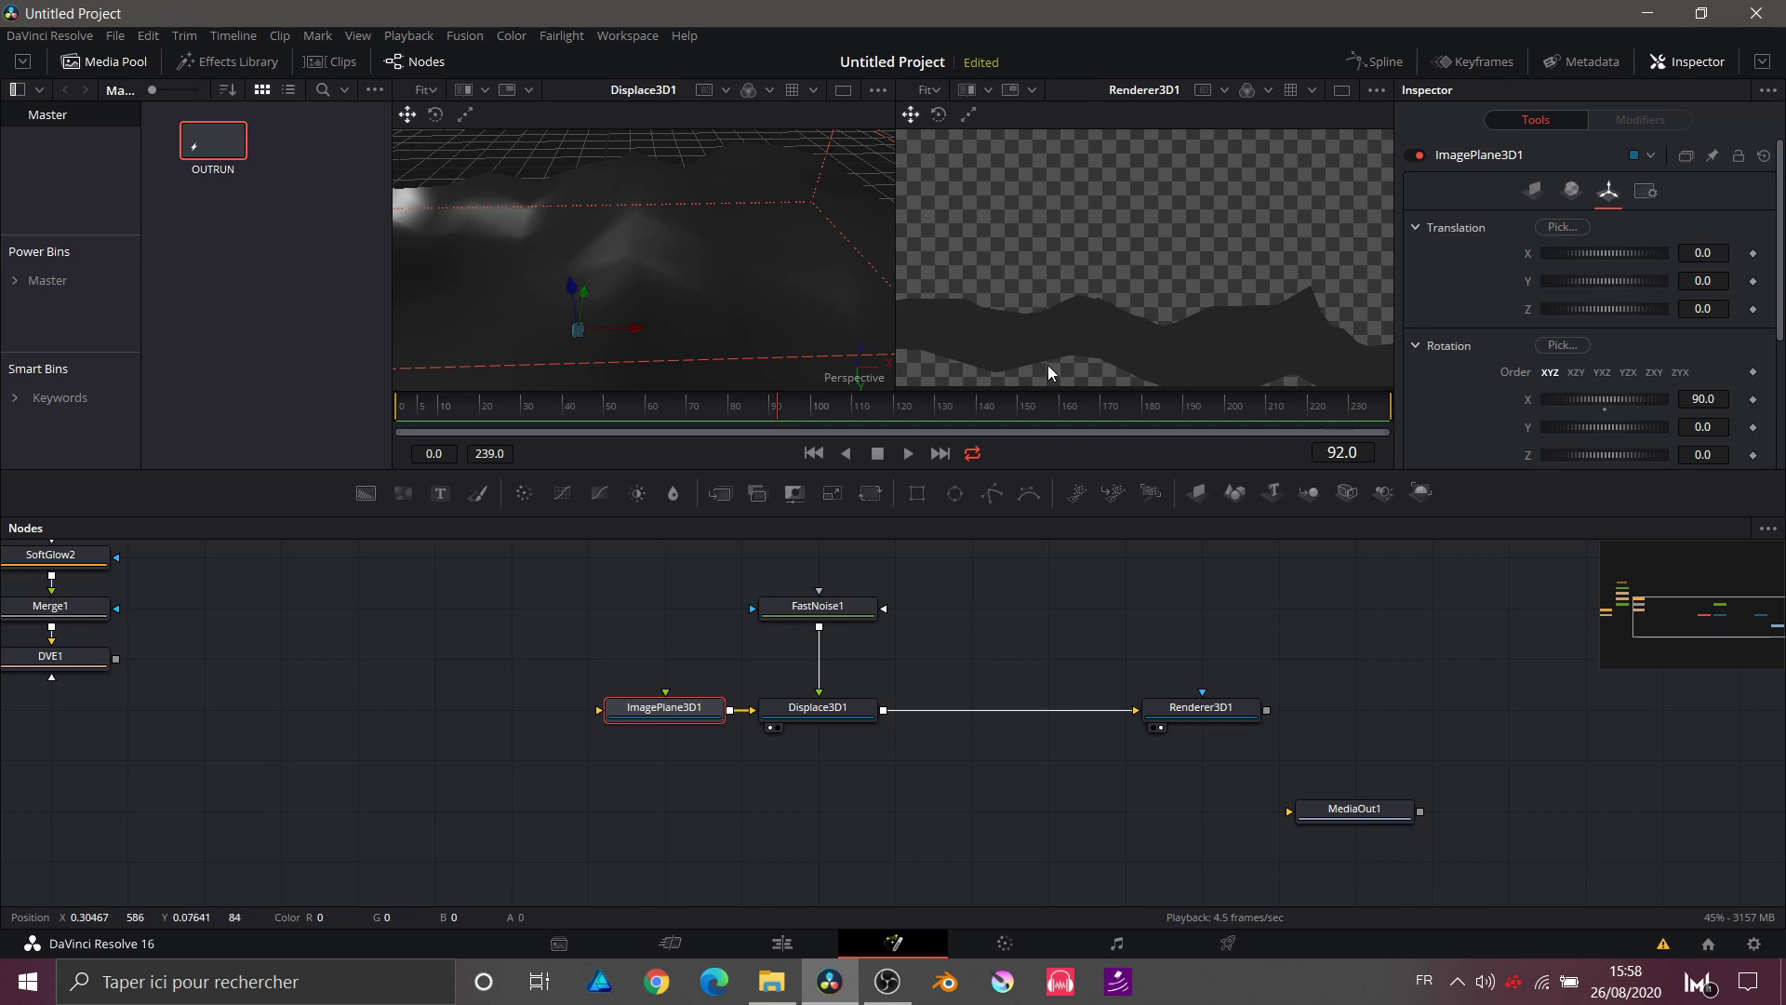
scroll(1541, 410, down, 3)
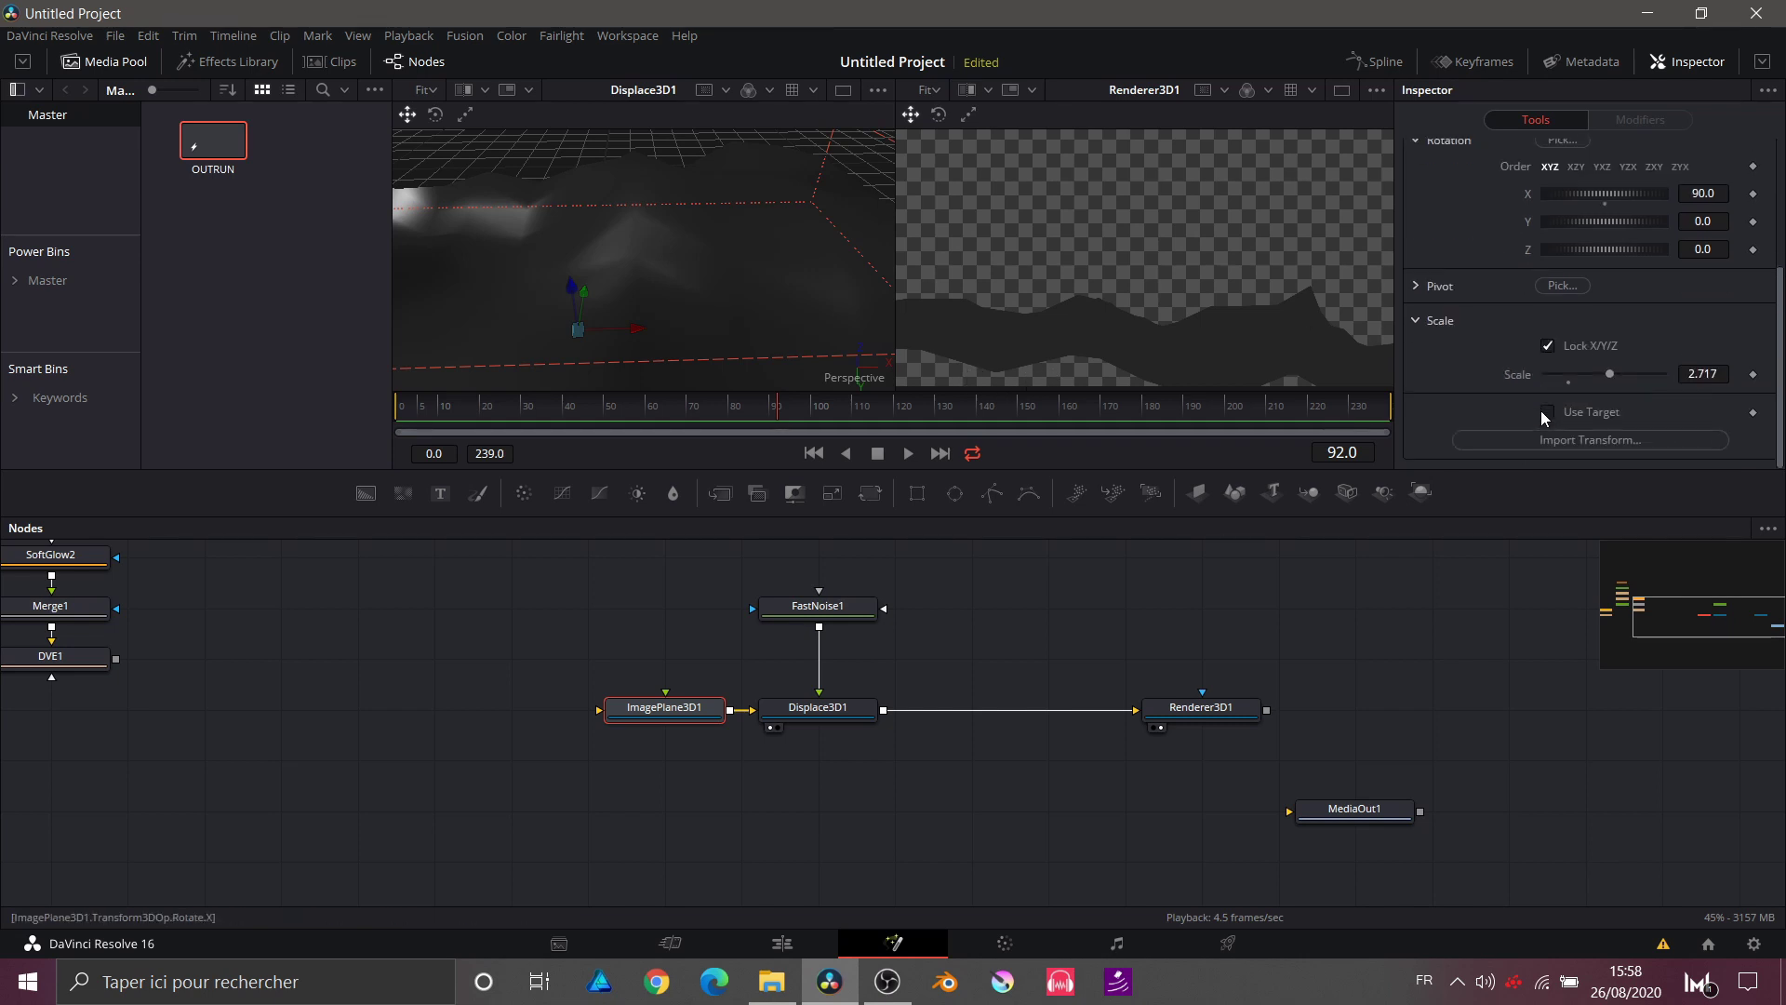
drag(1622, 372, 1656, 382)
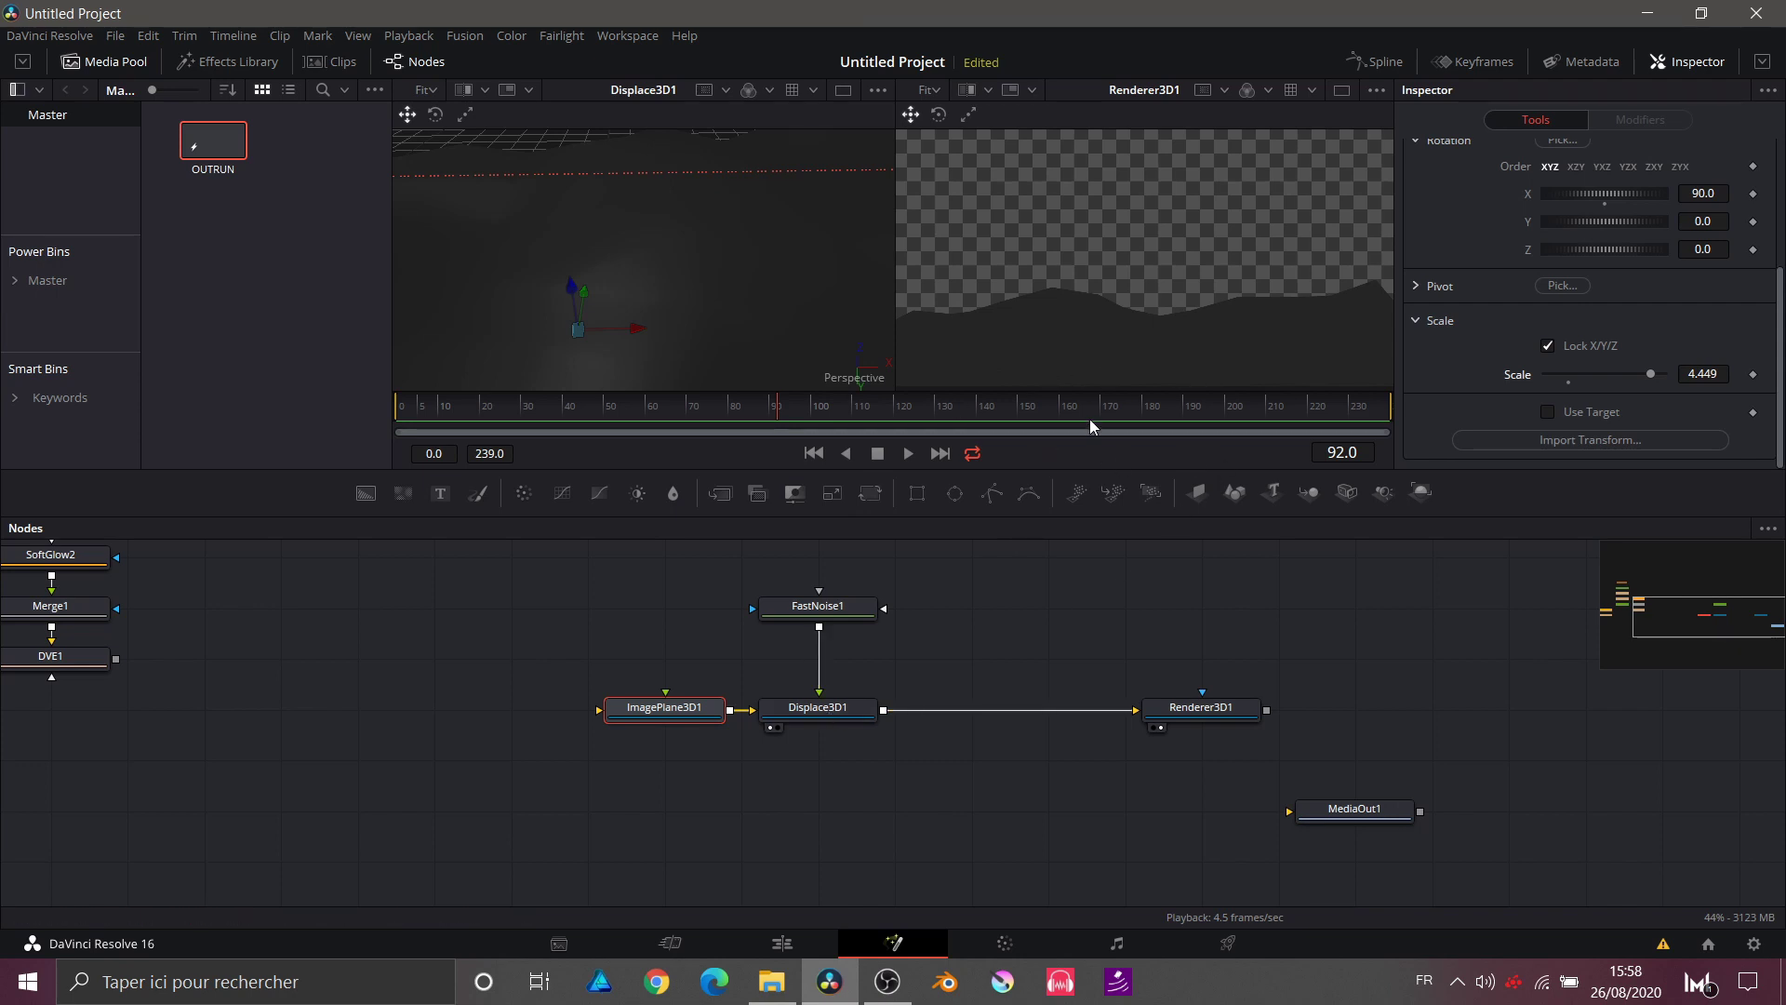
Step: Switch Renderer3D1 to the OpenGL Renderer and enable lighting for it
click(1233, 714)
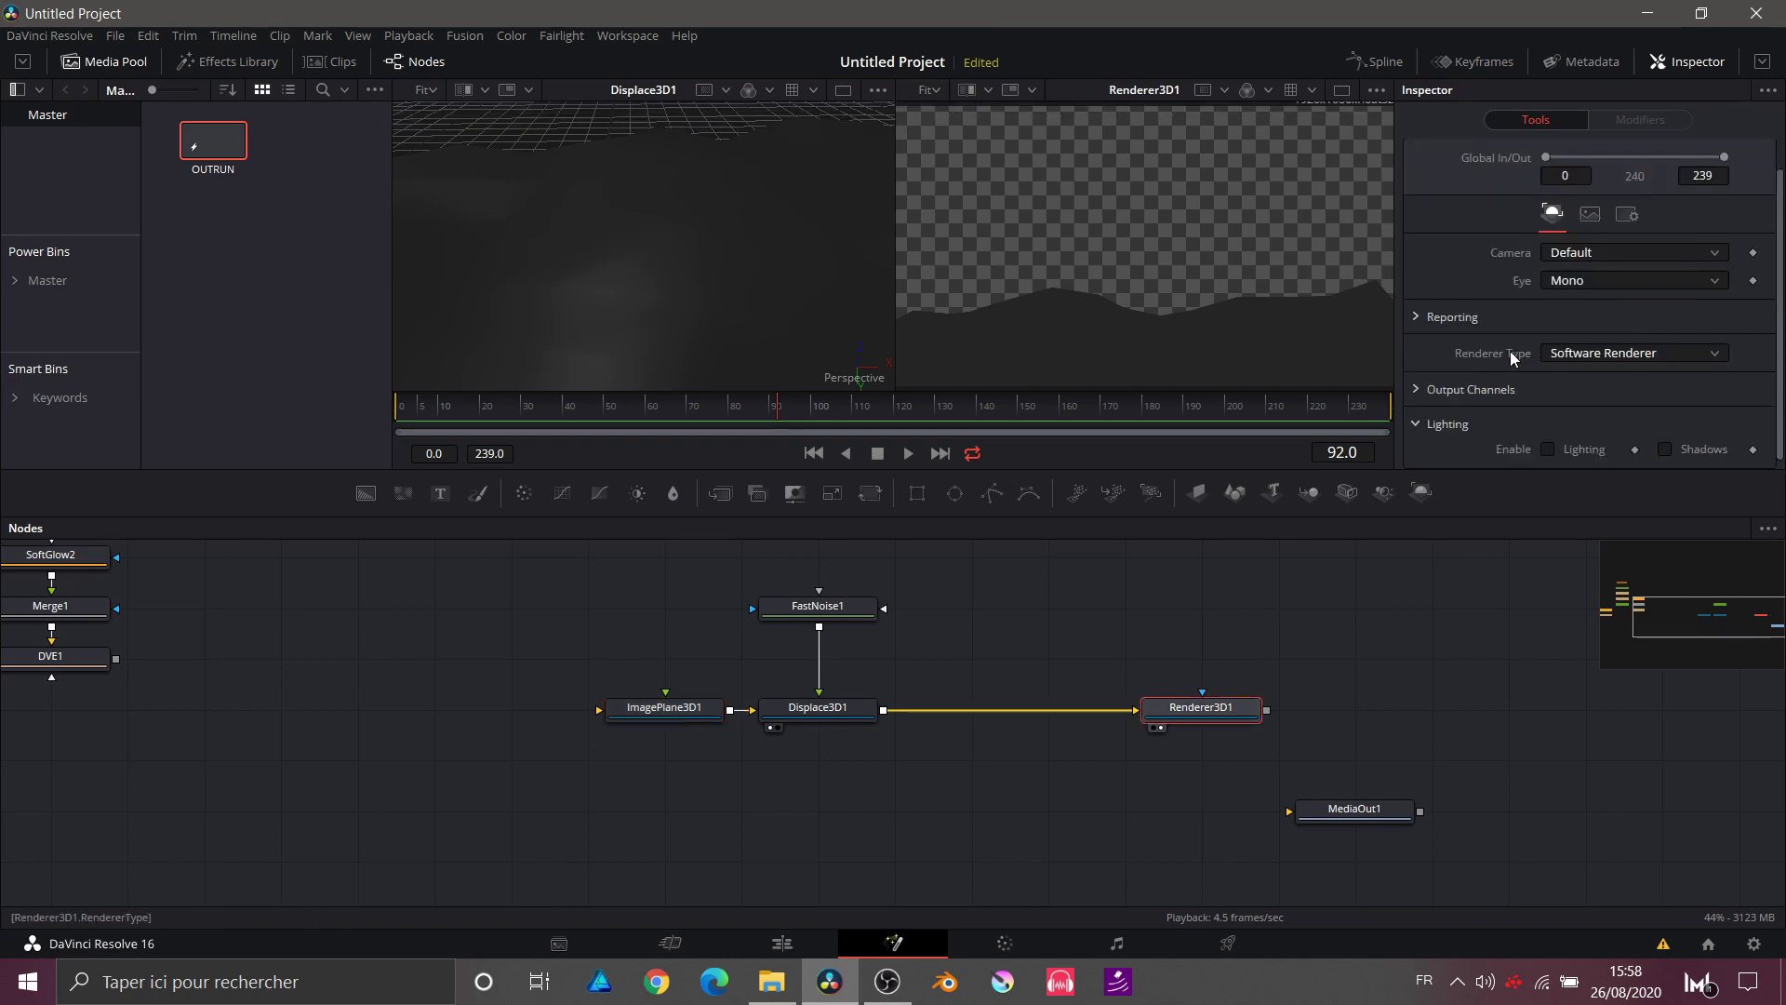
click(1566, 357)
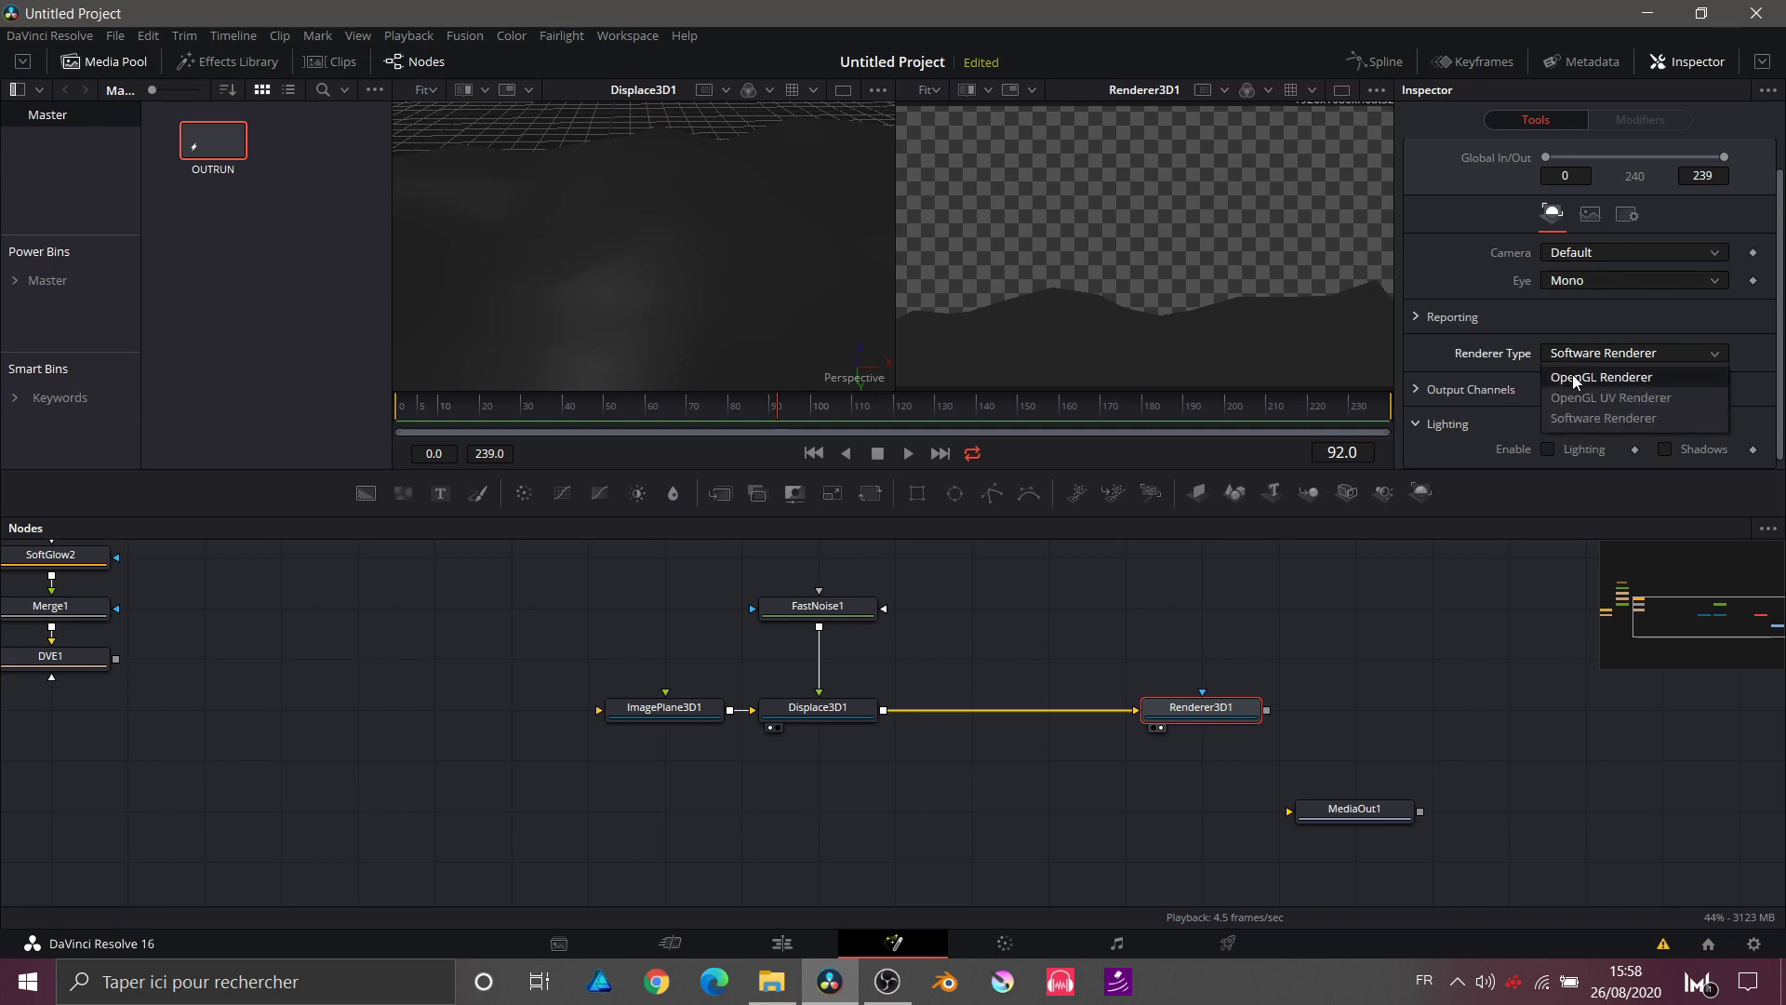
click(1574, 378)
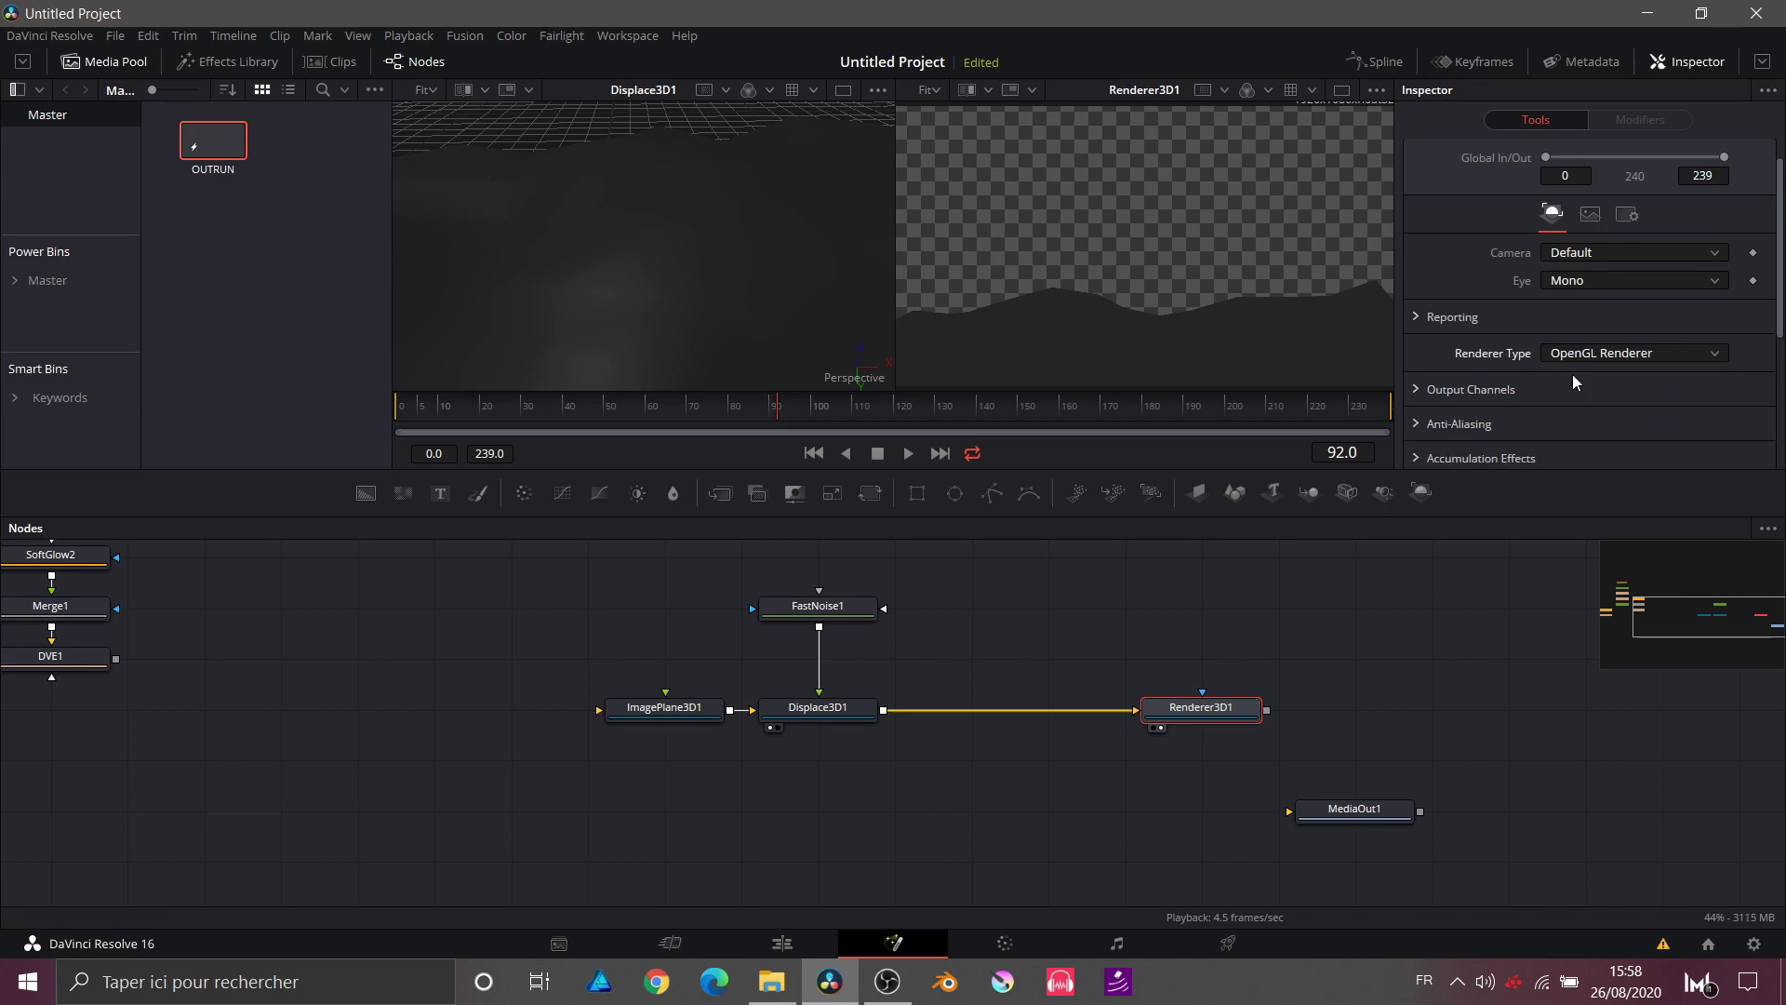
scroll(1572, 374, down, 3)
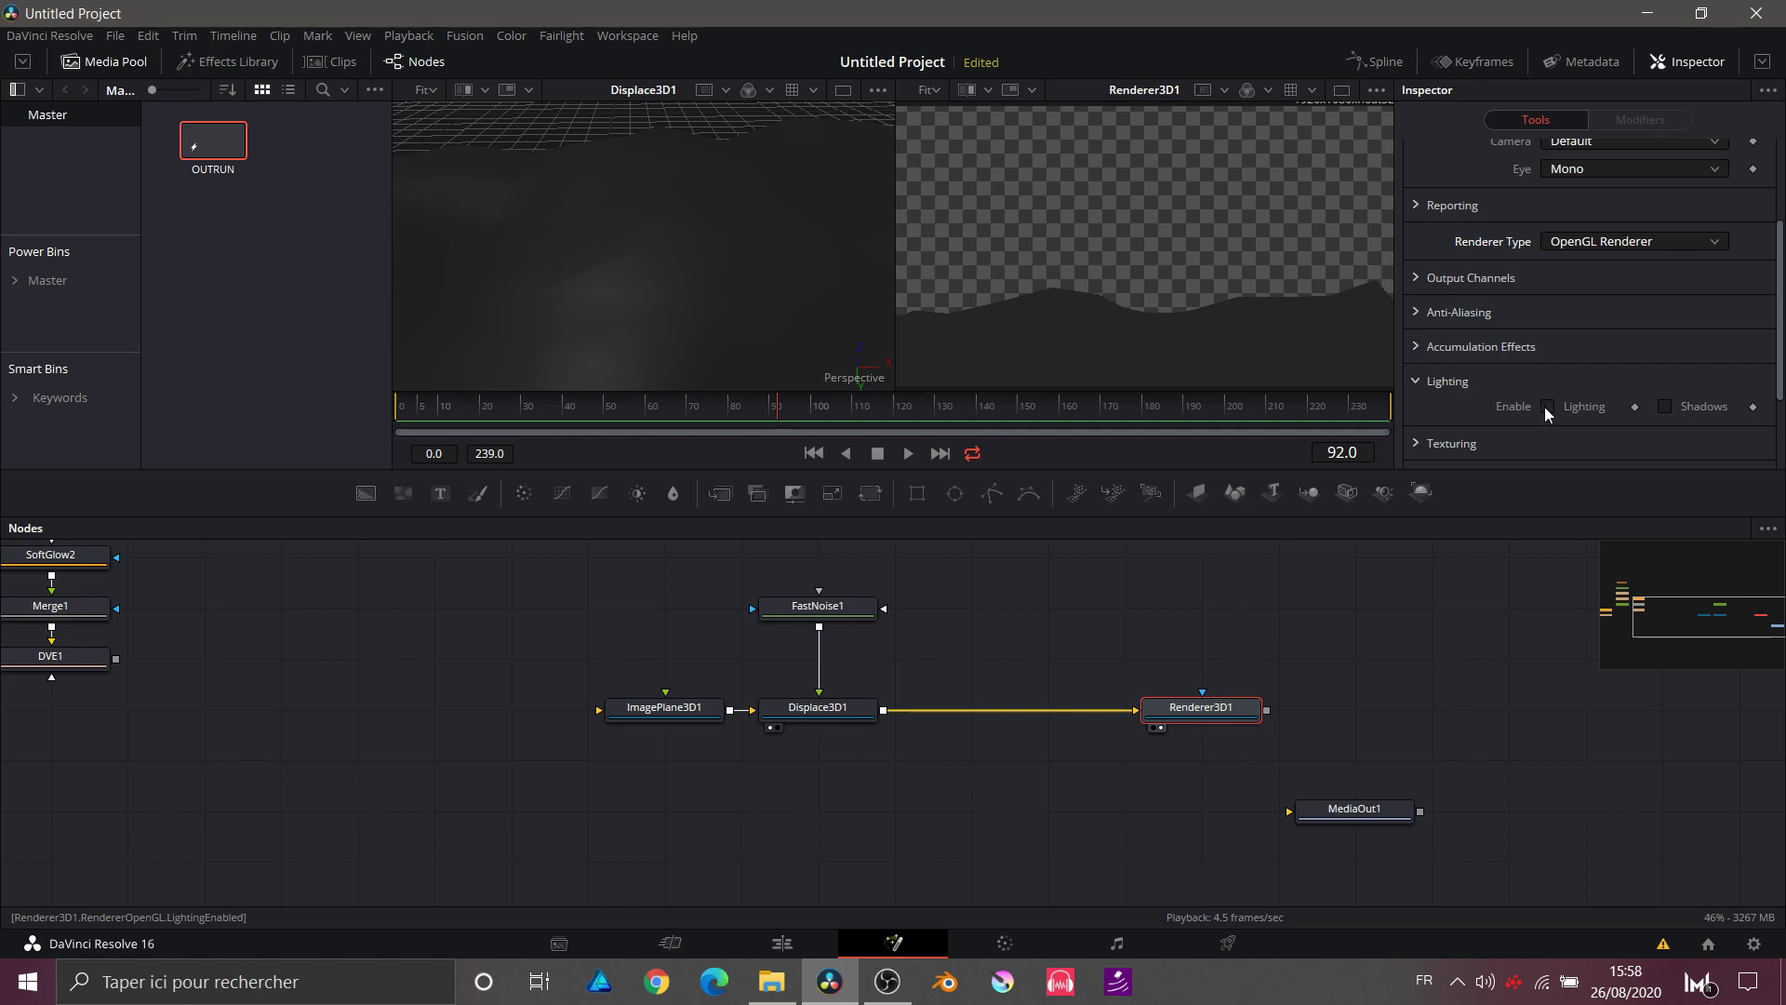
click(1546, 406)
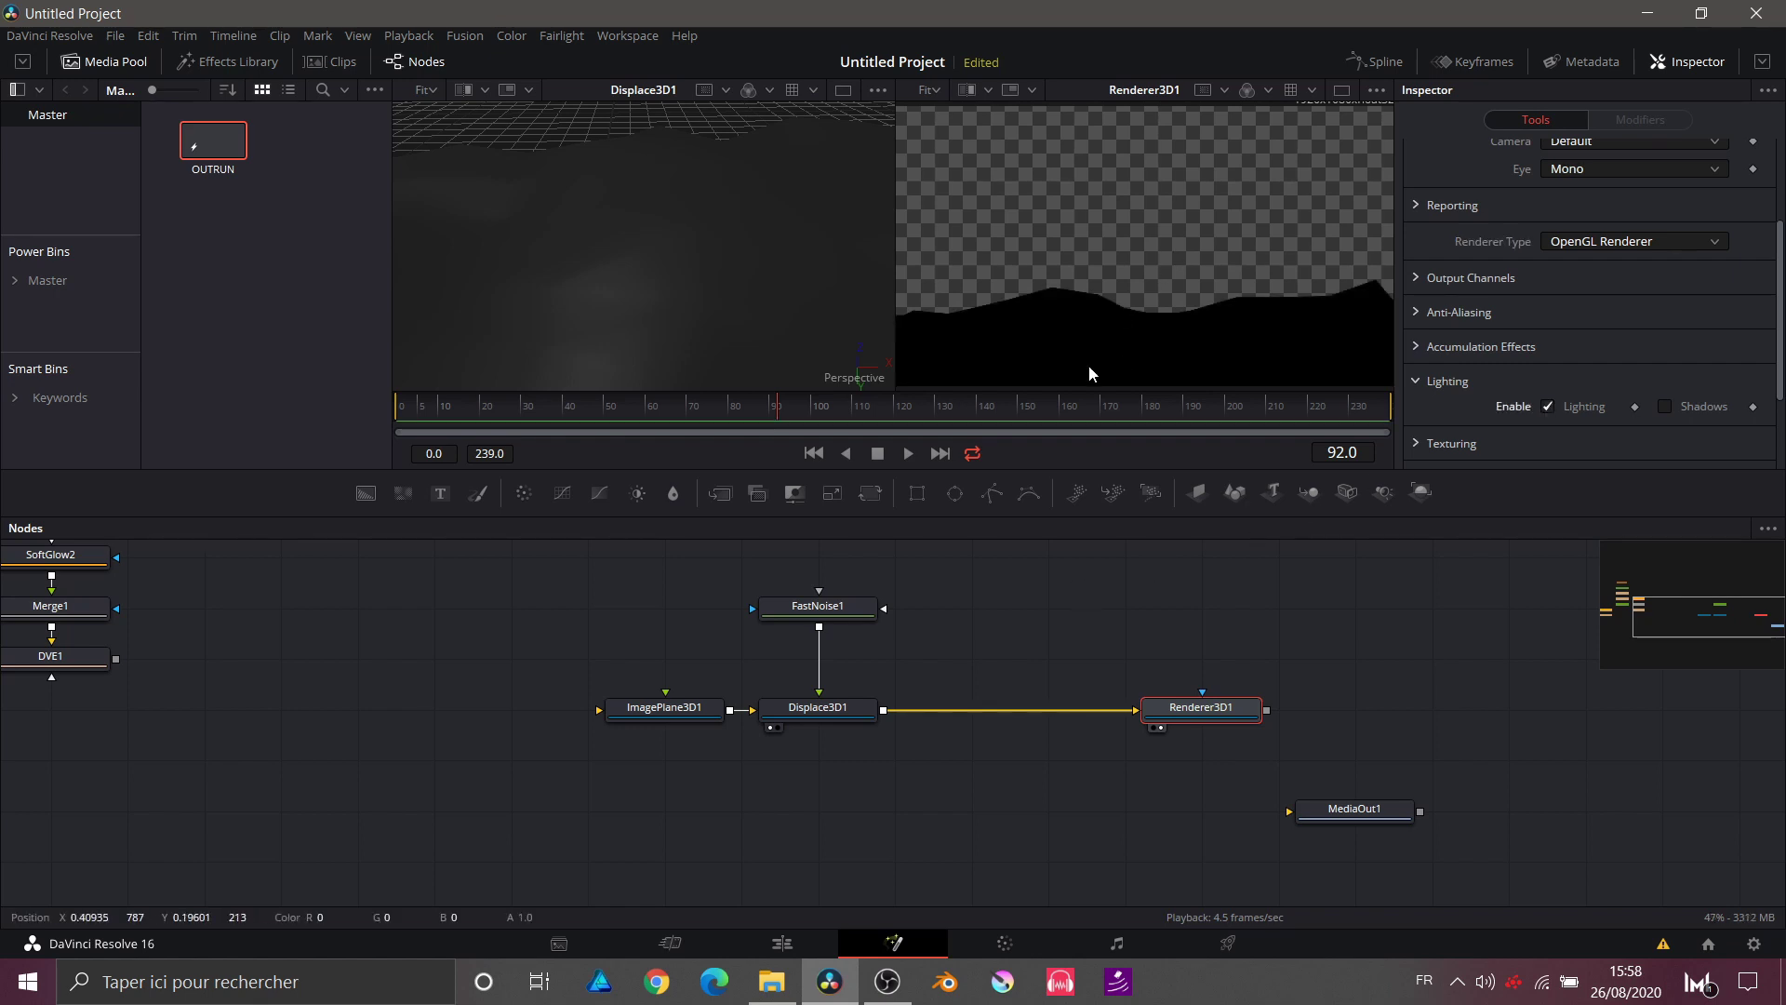
Step: Add a Directional Light node to the output of Displace3D1
click(851, 718)
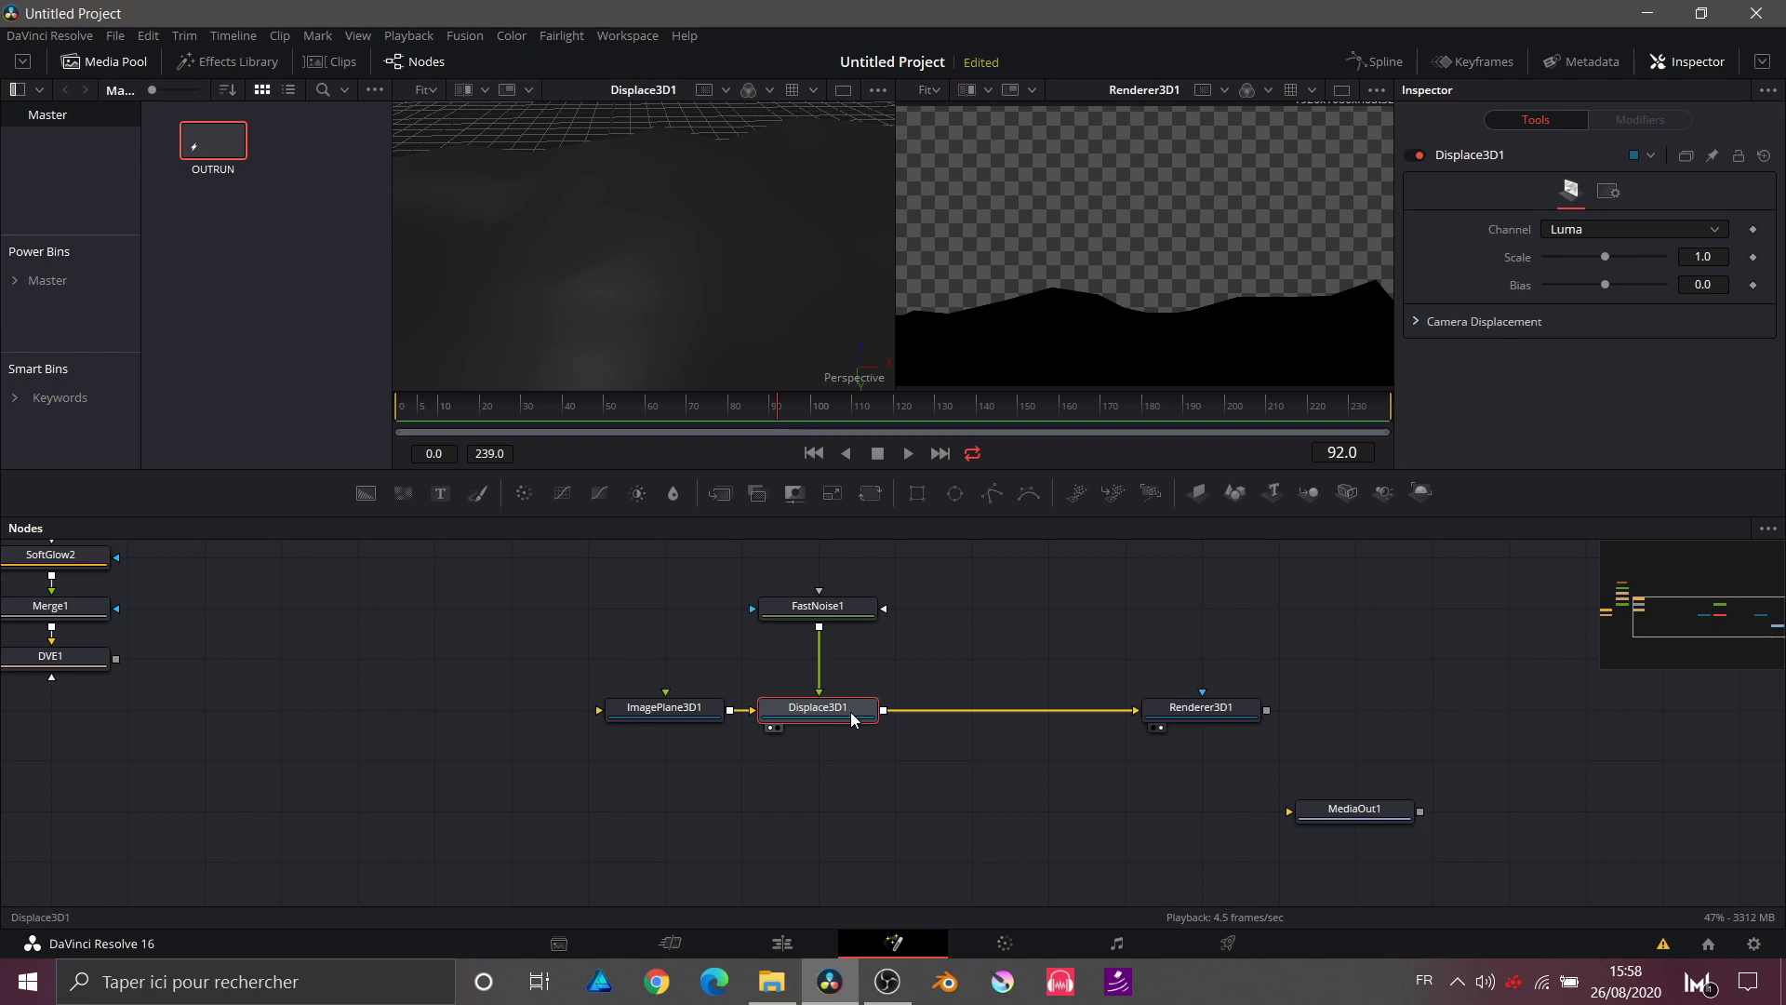
key(ctrl+space)
text(DISPL)
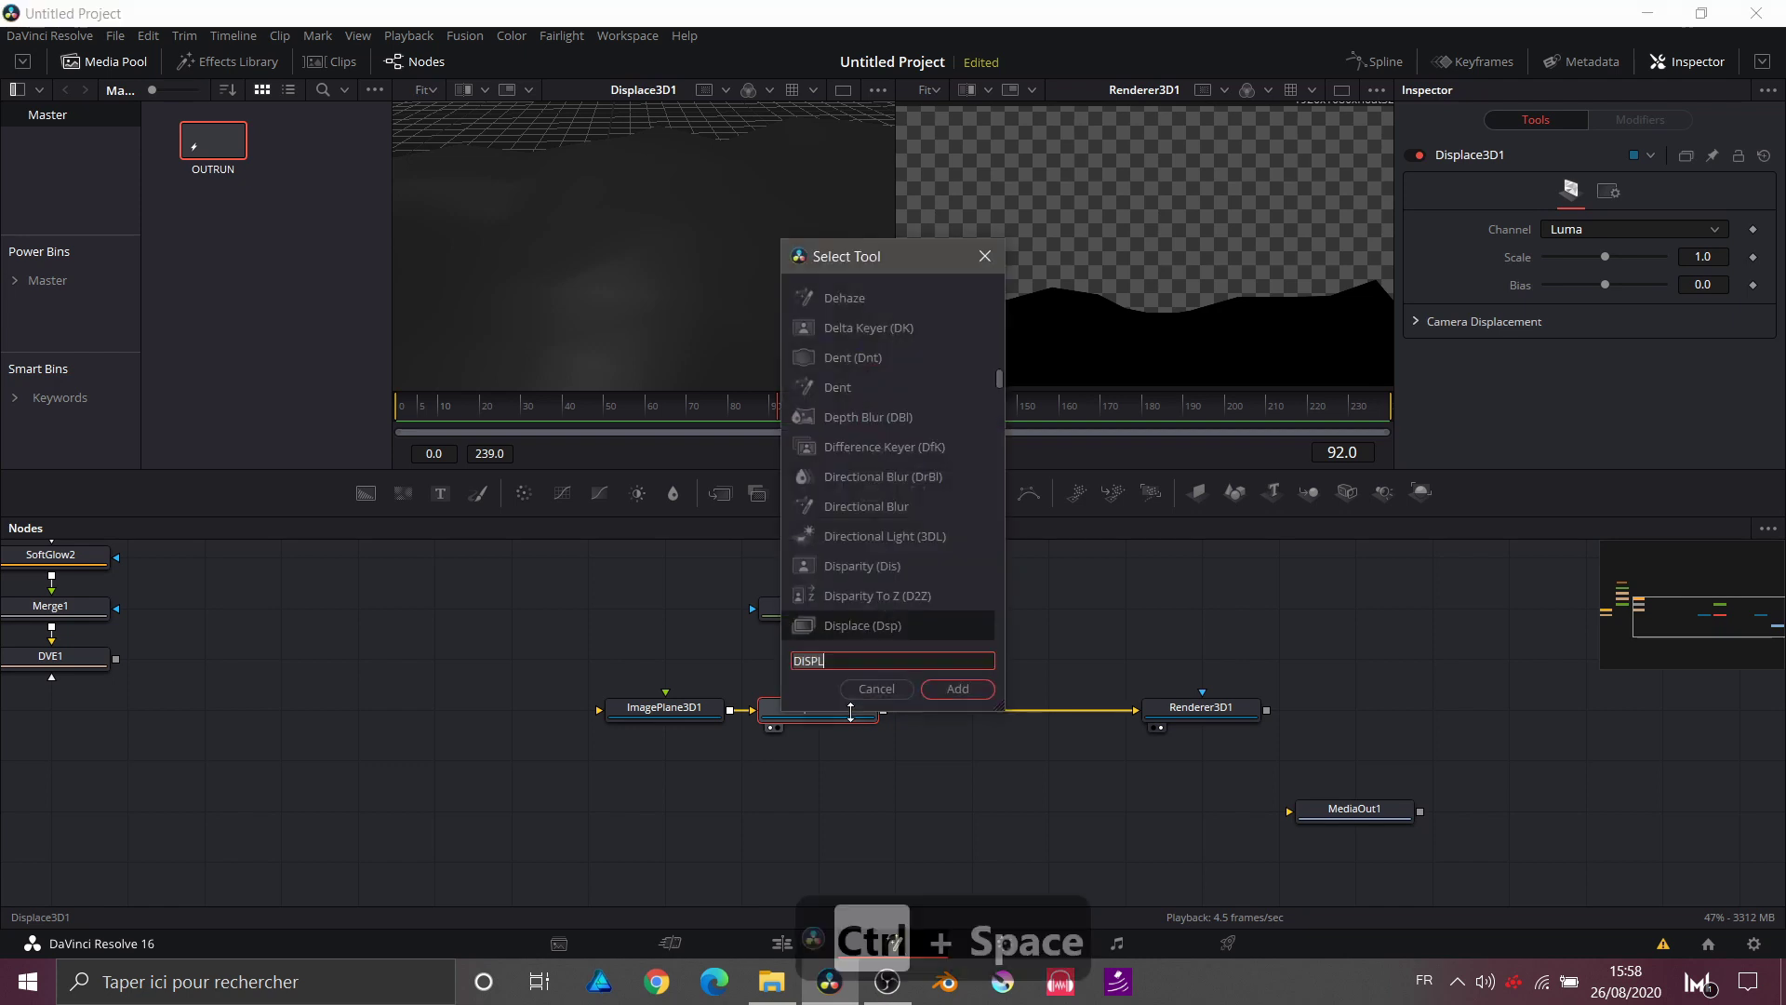
key(BackSpace)
key(BackSpace)
key(BackSpace)
key(BackSpace)
key(BackSpace)
text(dir)
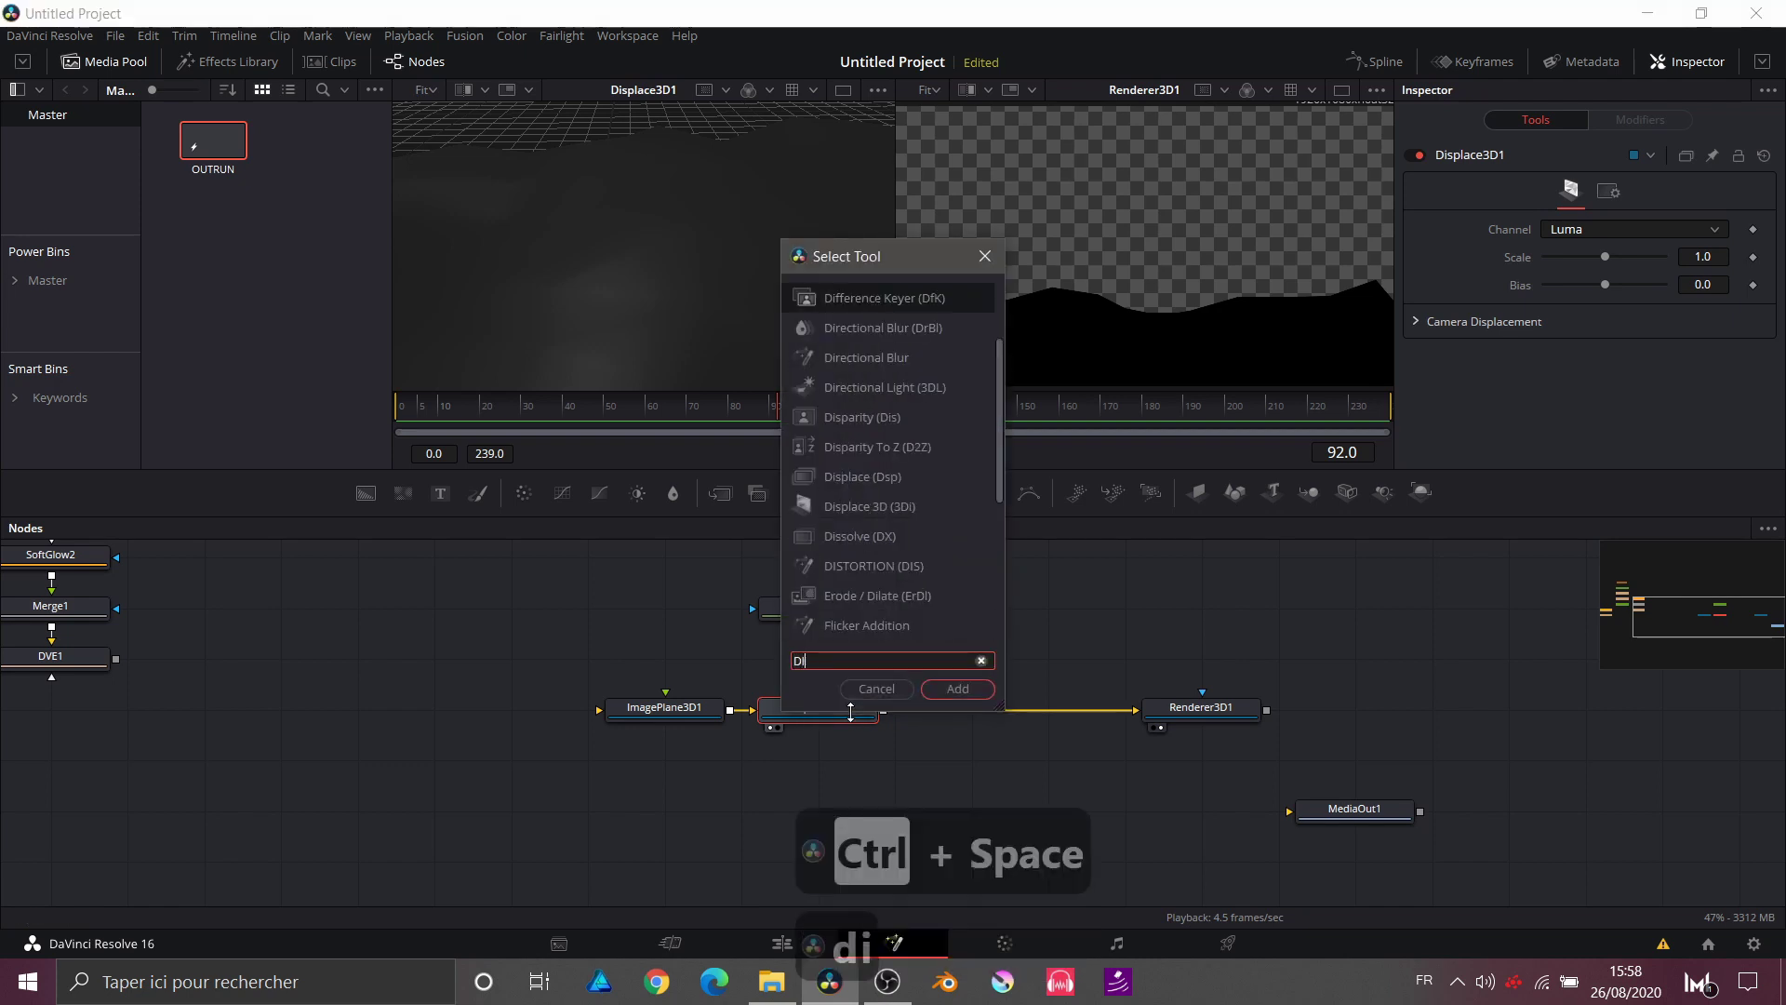
key(Down)
key(Down)
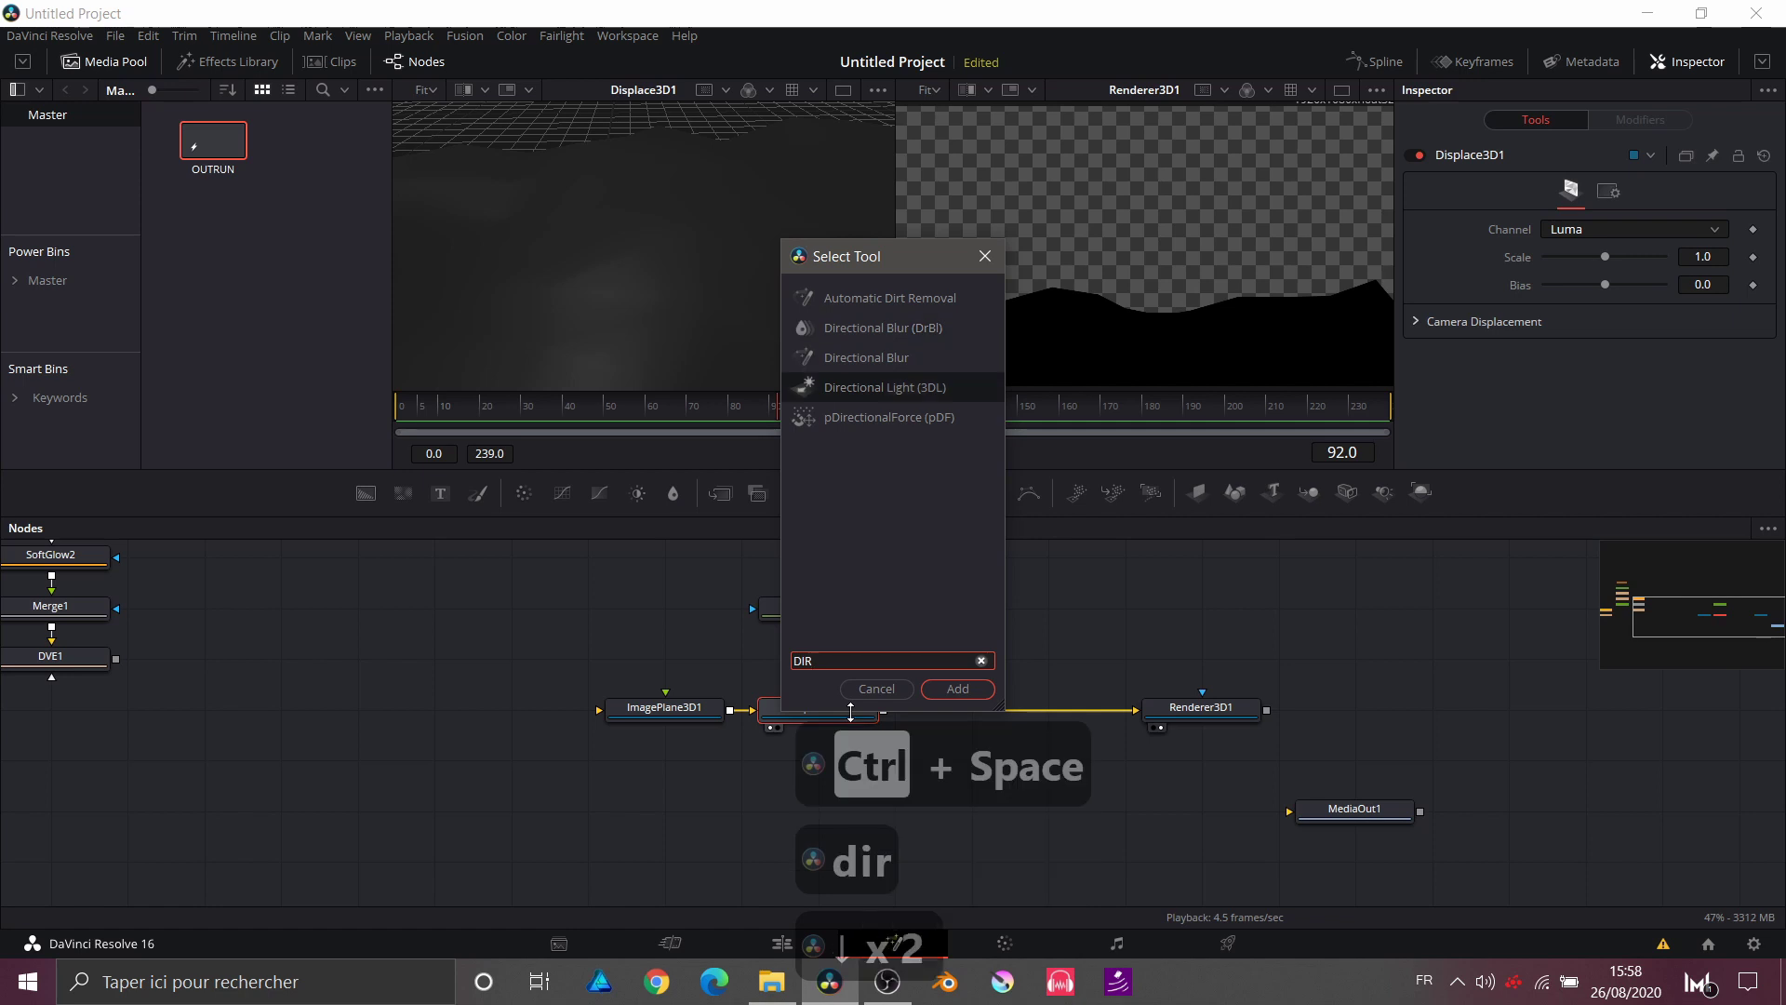
key(Return)
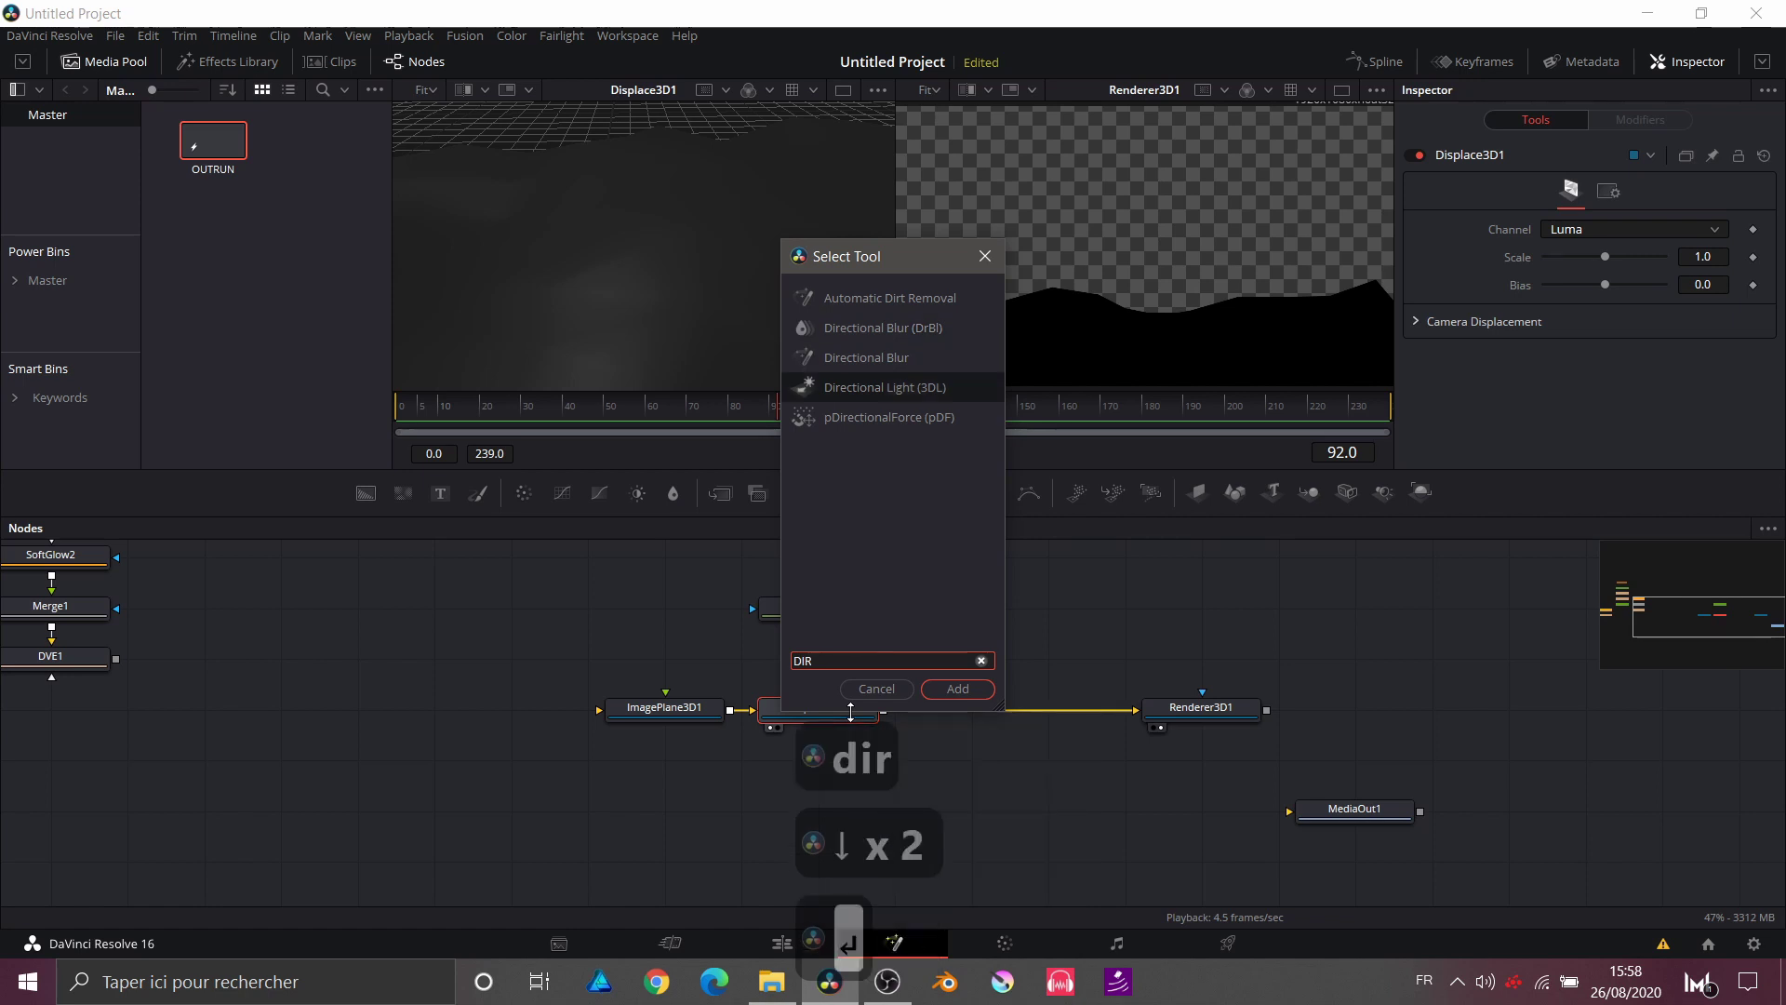
Step: Place Merge3D1 between Displace3D1 and Renderer3D1, view it in the first viewer, and position DirectionalLight1 beneath it
drag(834, 759, 987, 707)
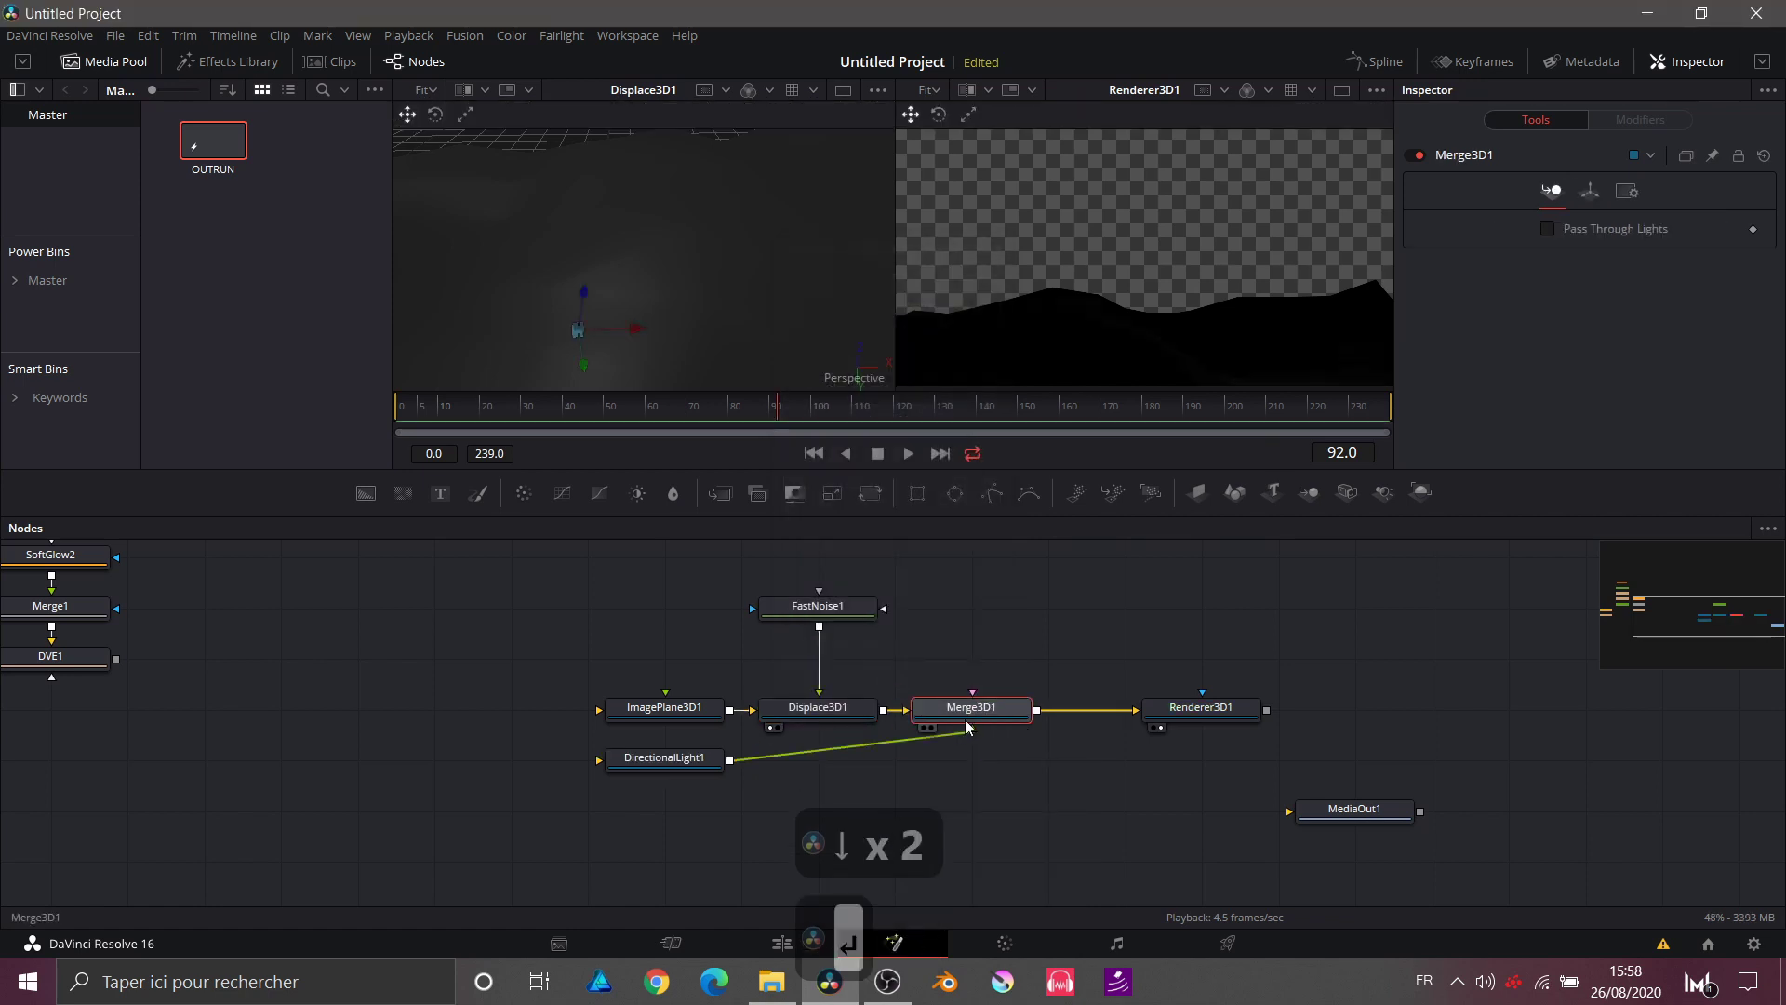
key(1)
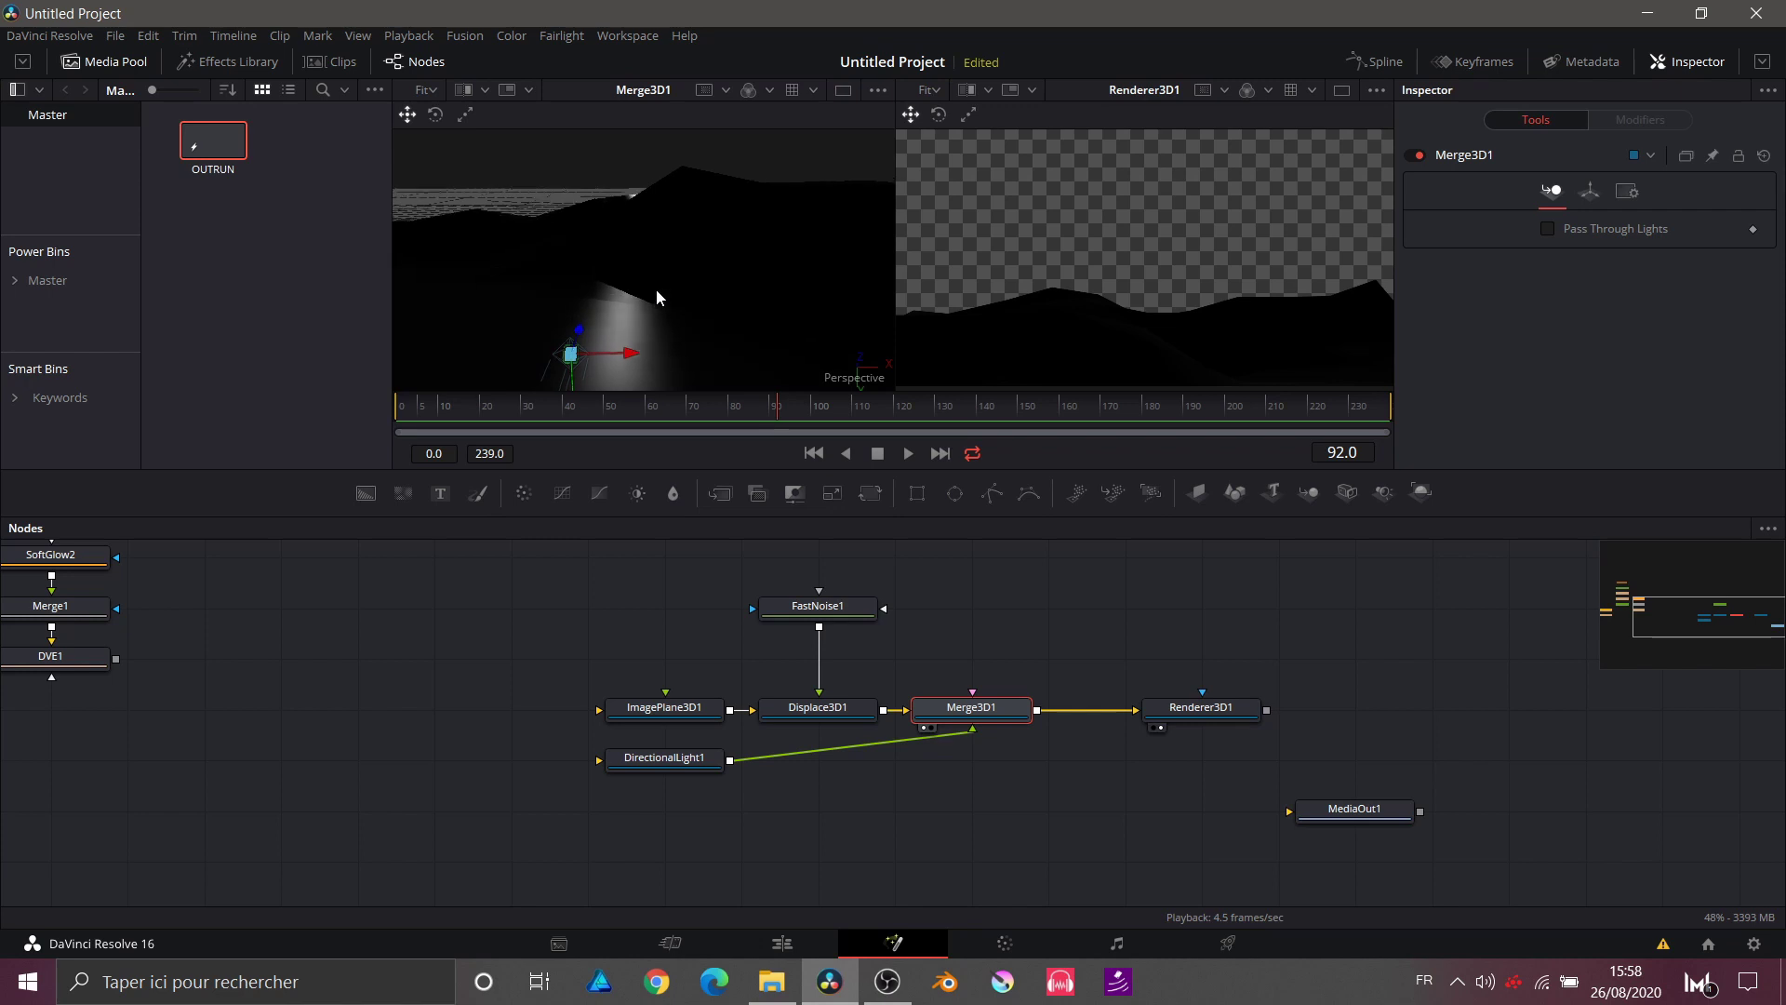
drag(623, 782, 967, 773)
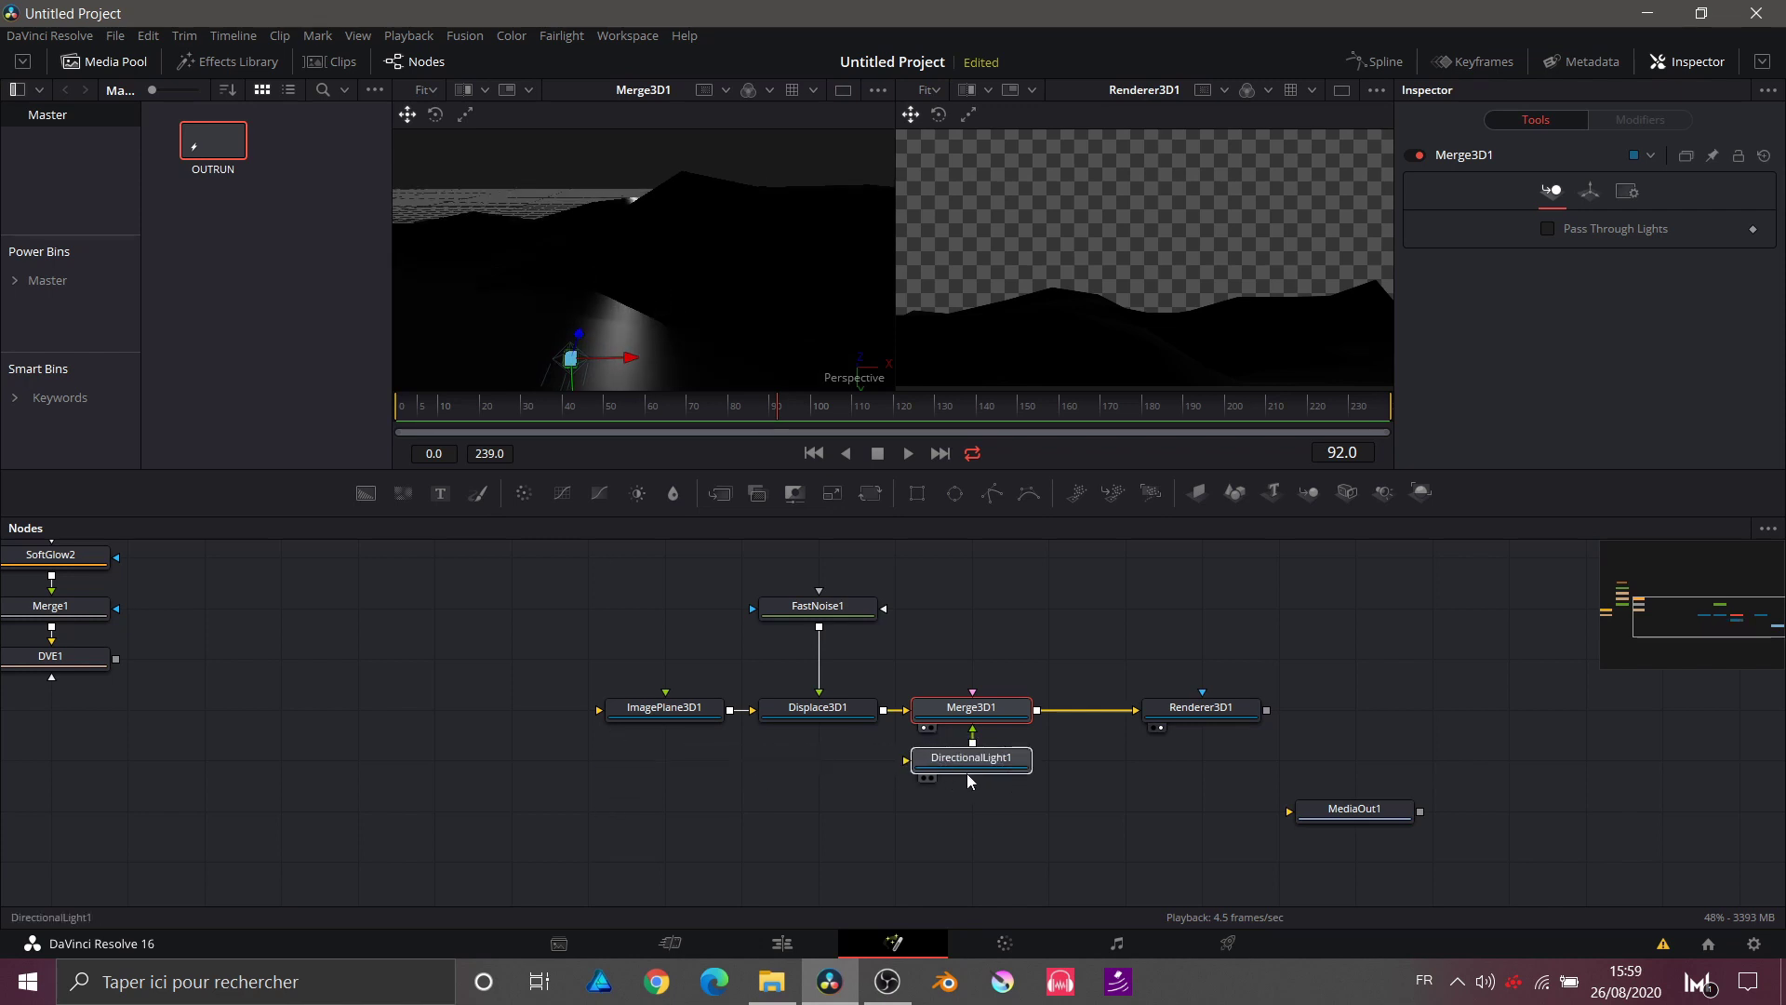
Step: Rotate DirectionalLight1 to 23.5 on Y and 36.5 on X so it rakes across the terrain
click(1581, 198)
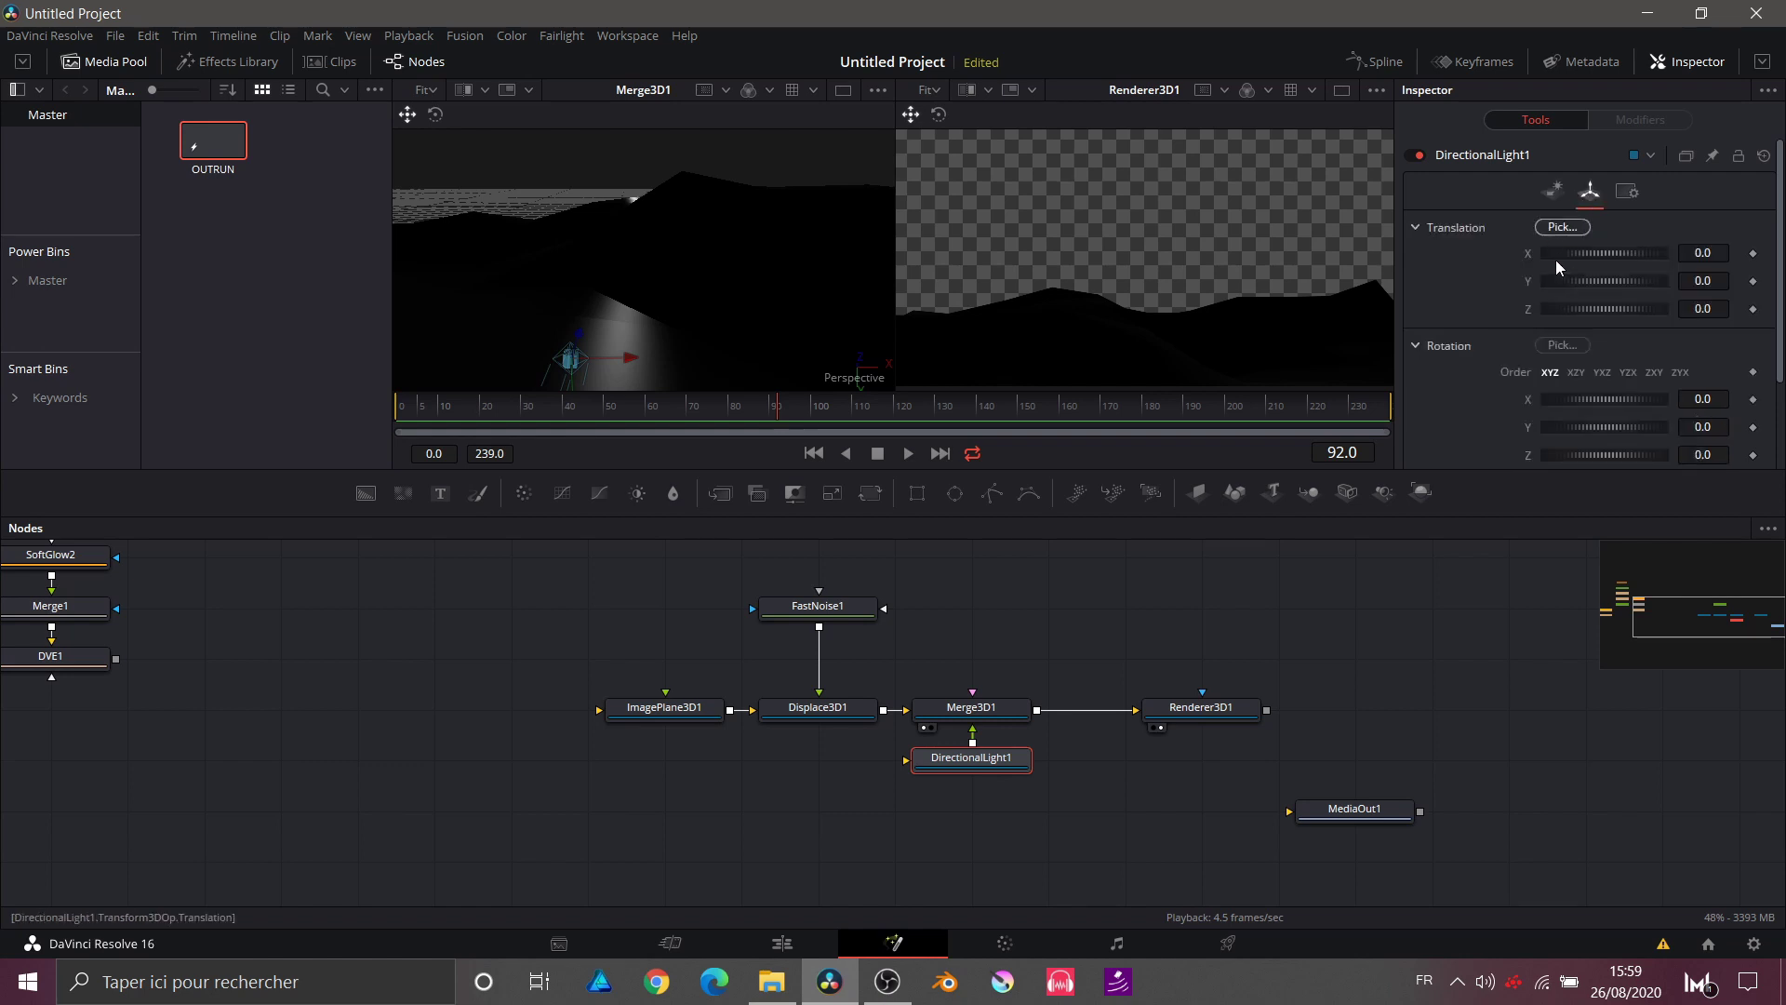
scroll(1555, 399, down, 1)
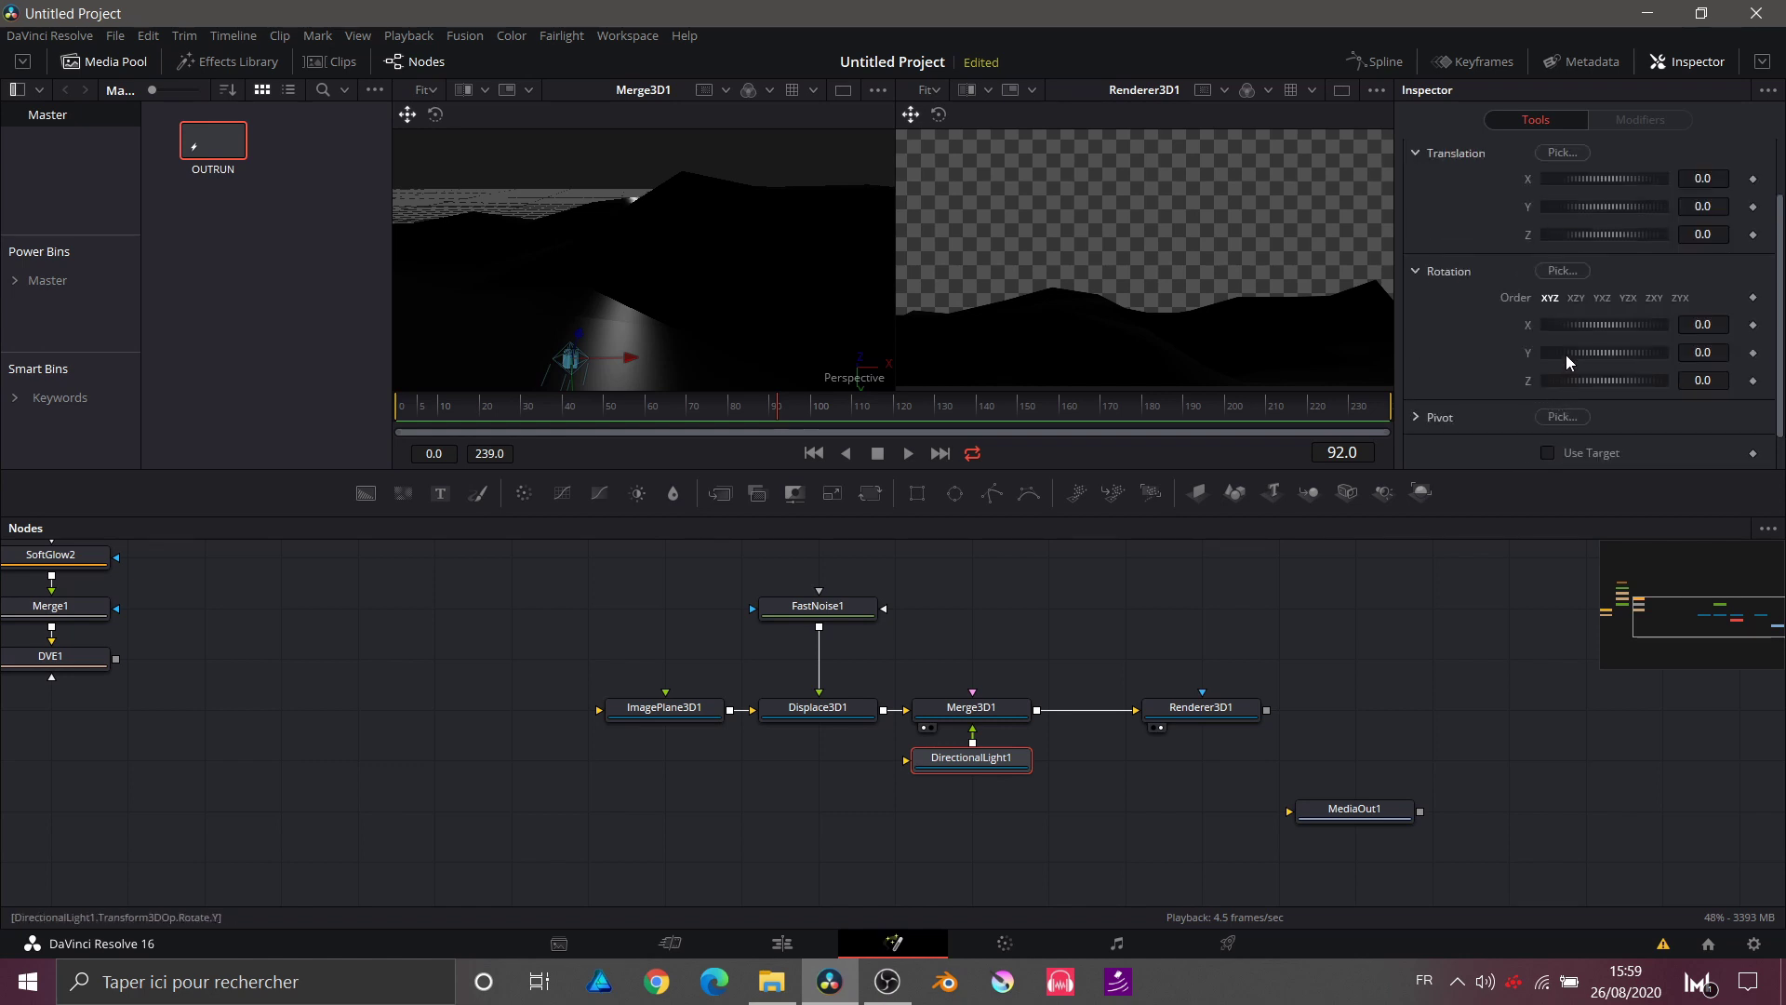
drag(1565, 353, 1572, 351)
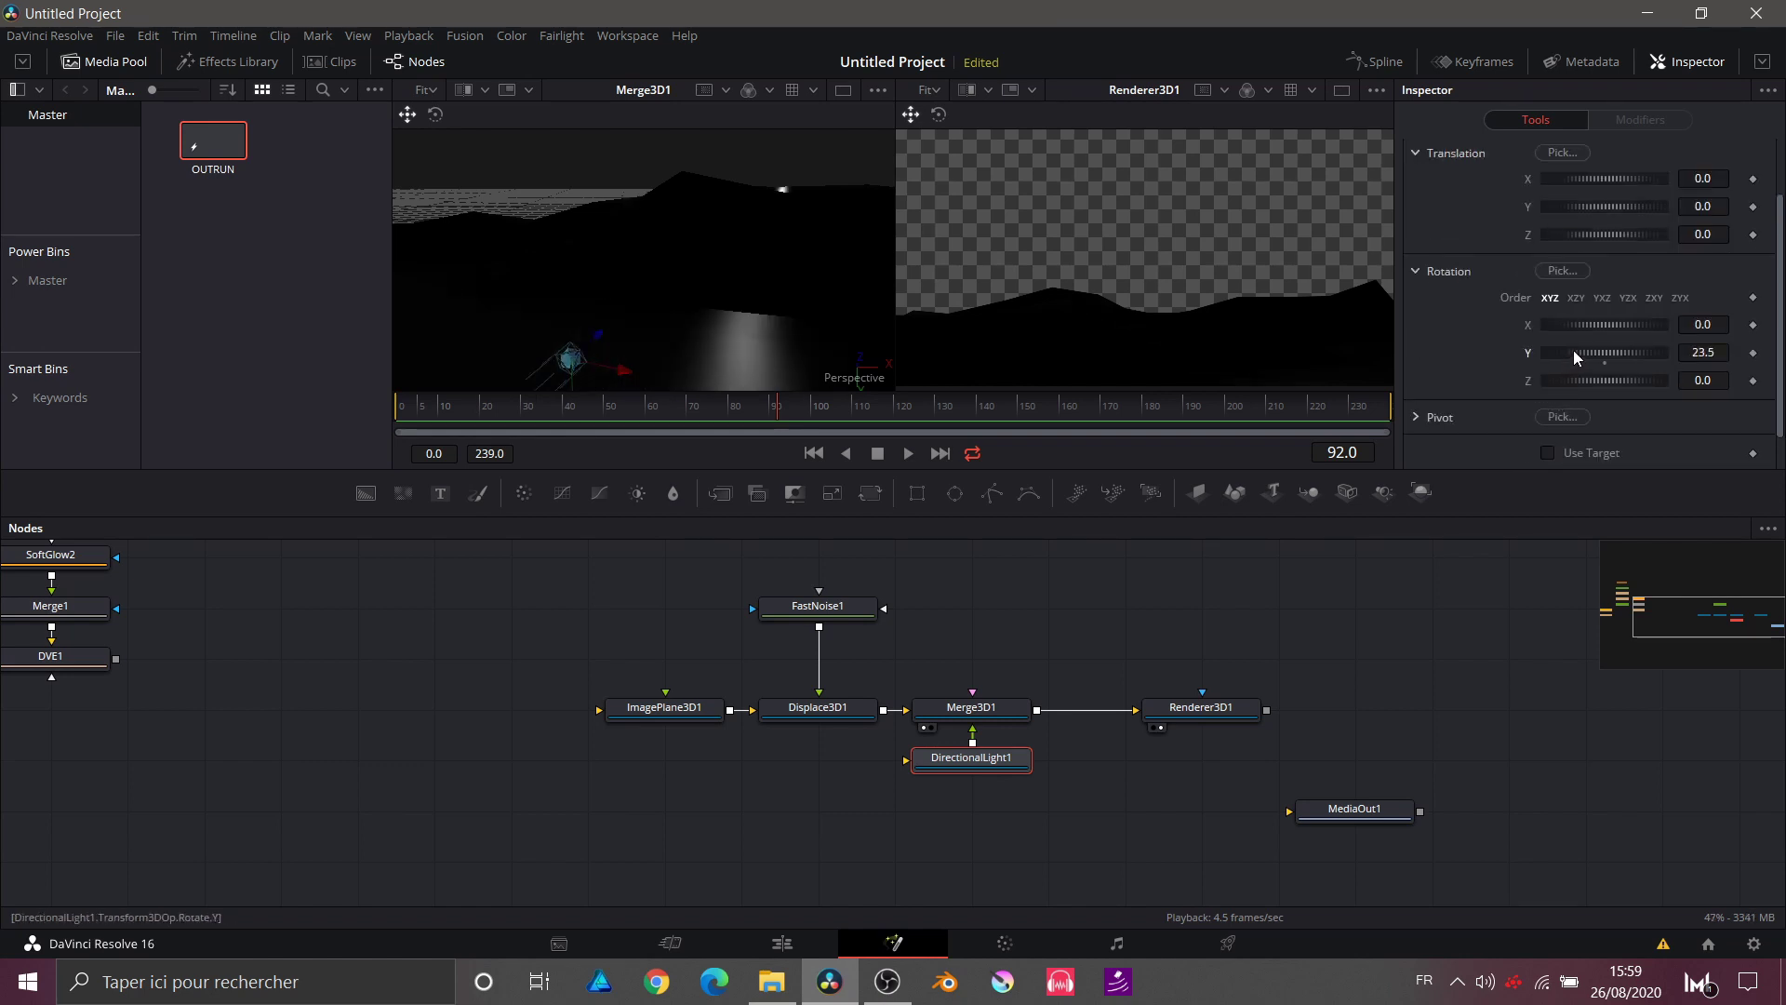
drag(1572, 323, 1582, 323)
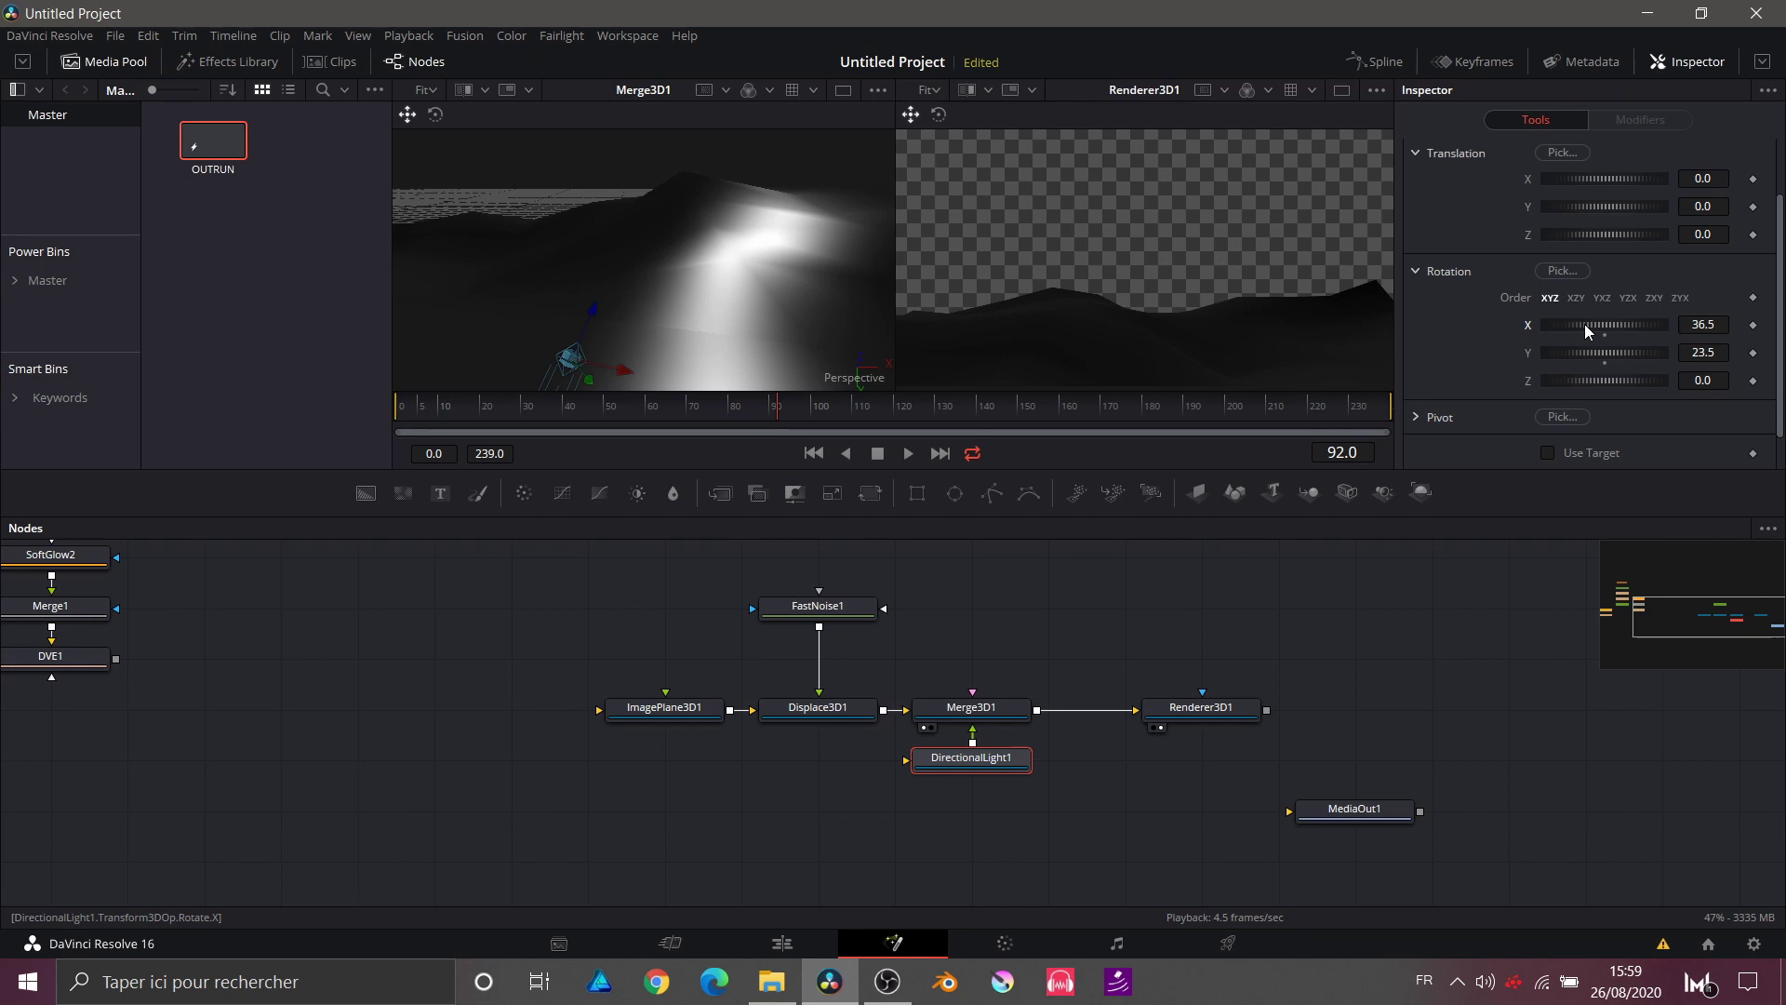
drag(1585, 324, 1583, 324)
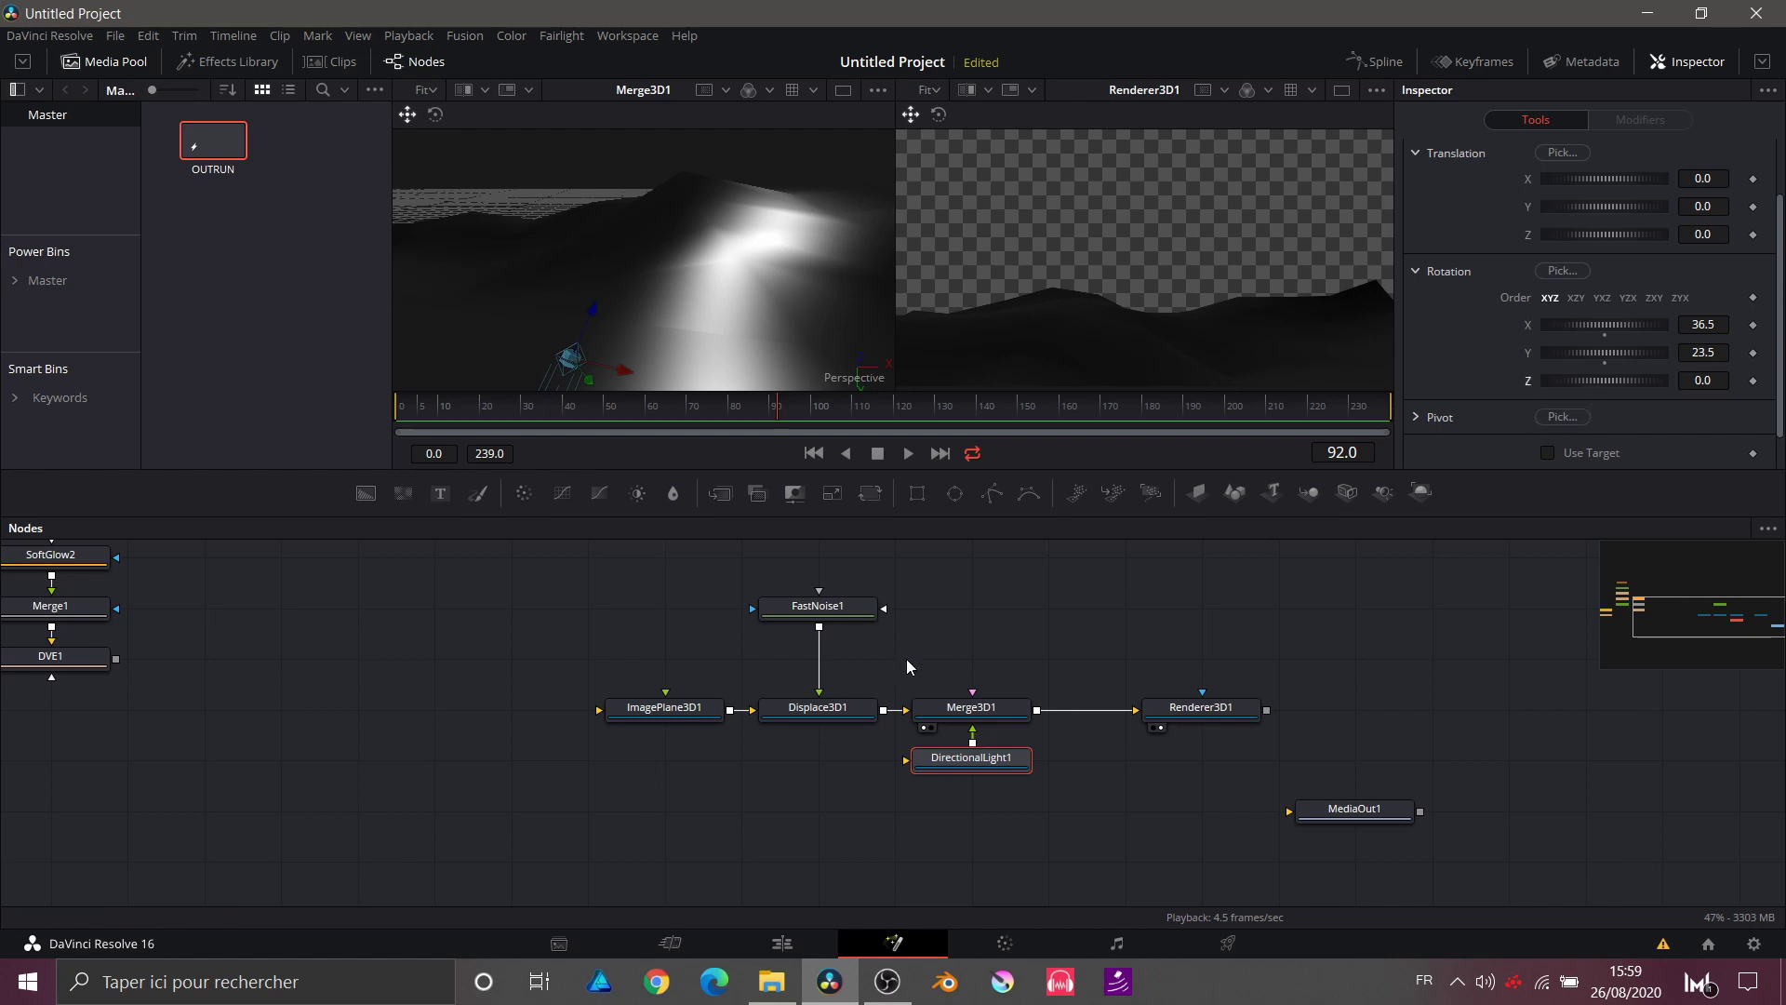
Step: Raise FastNoise1's contrast to 1.76 and increase ImagePlane3D1's subdivisions to 13
click(847, 612)
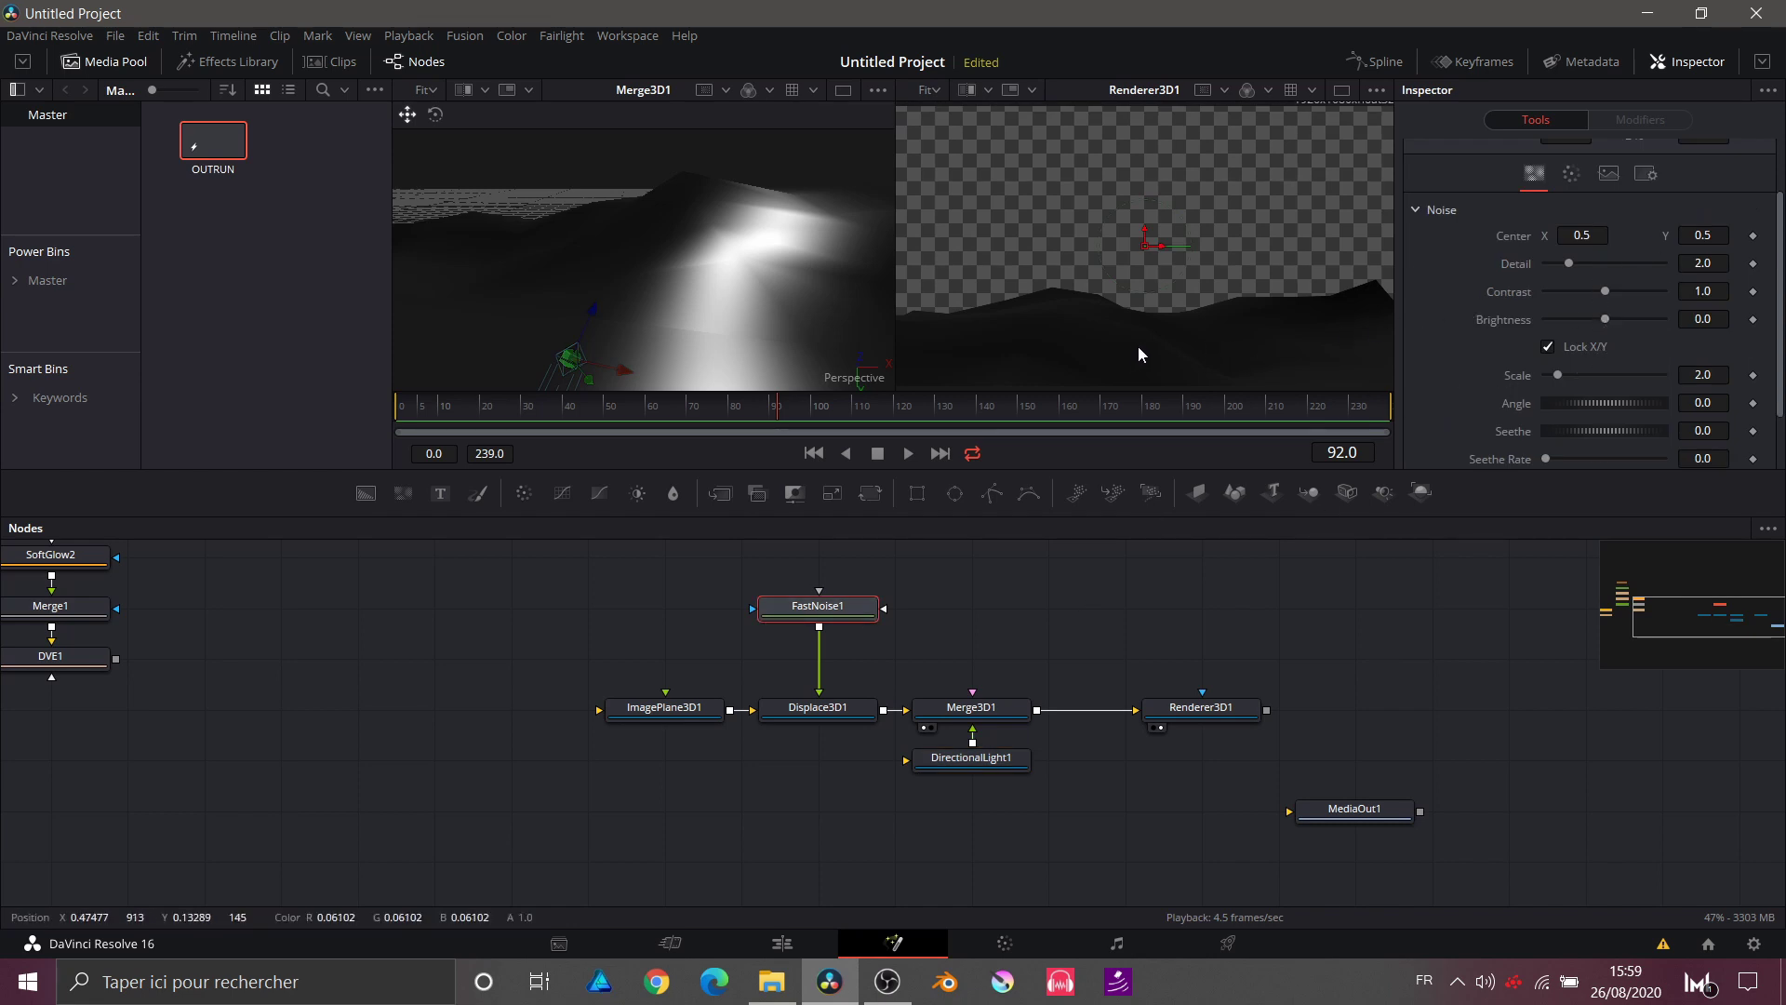
drag(1608, 299, 1617, 303)
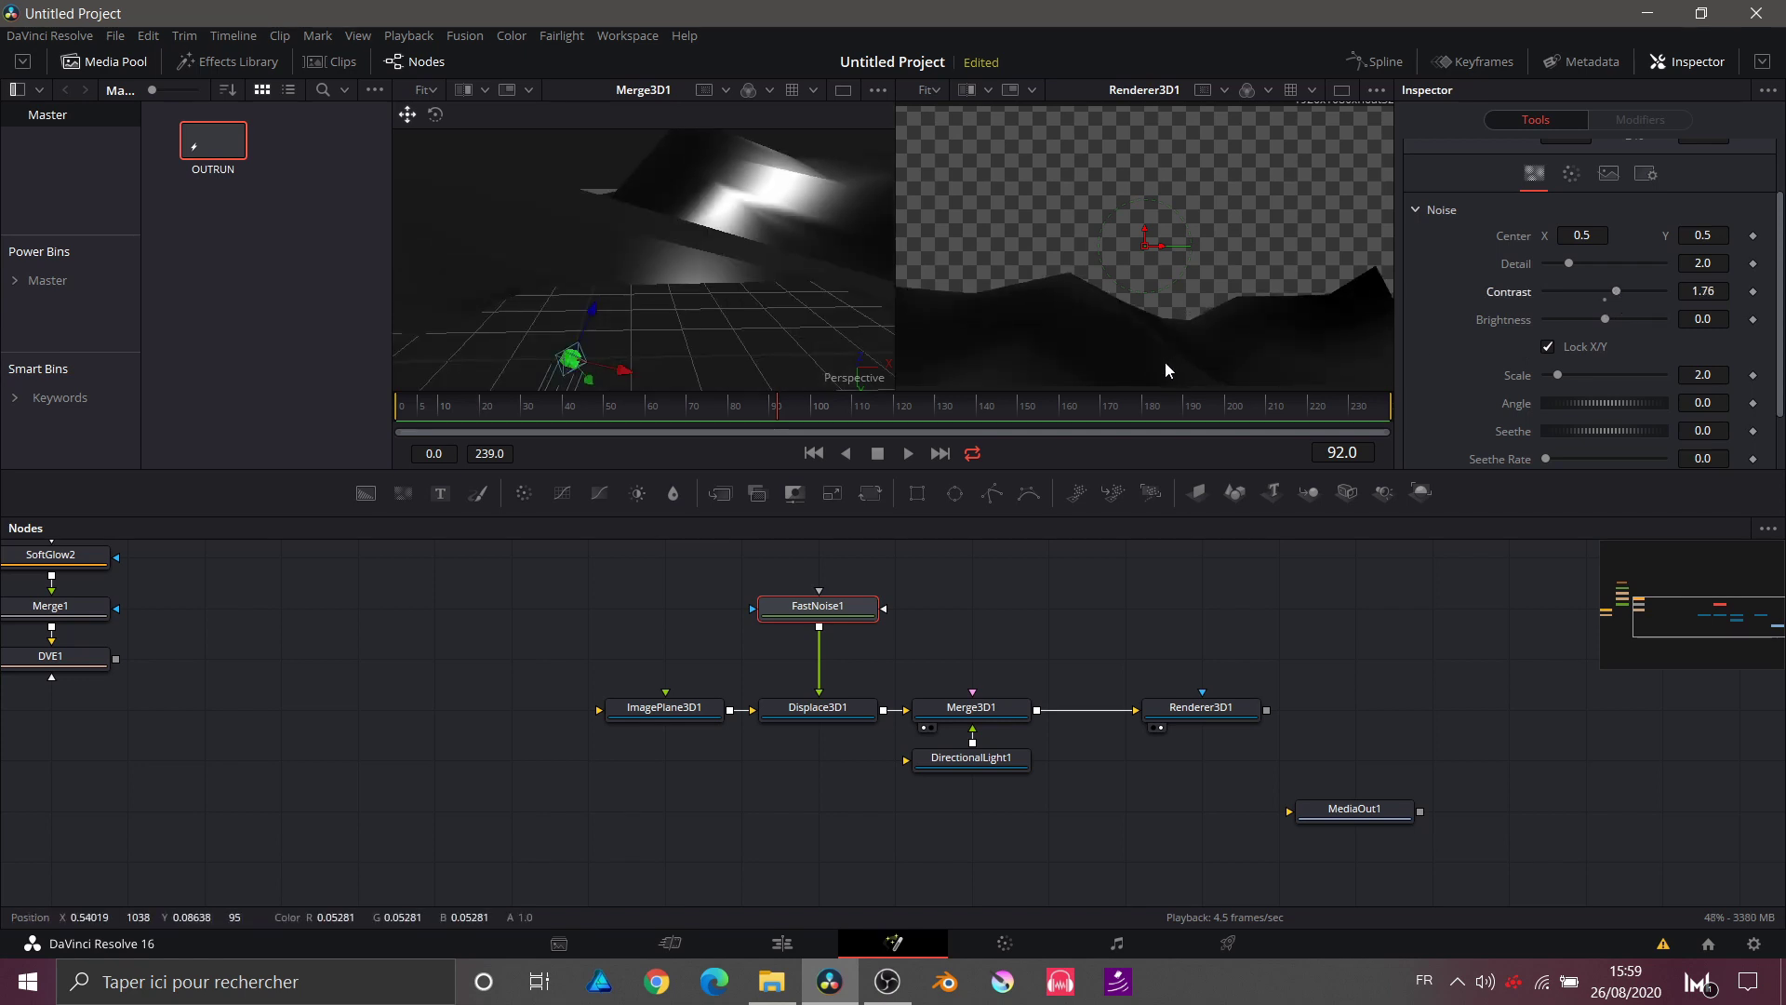
click(635, 707)
scroll(1471, 203, up, 2)
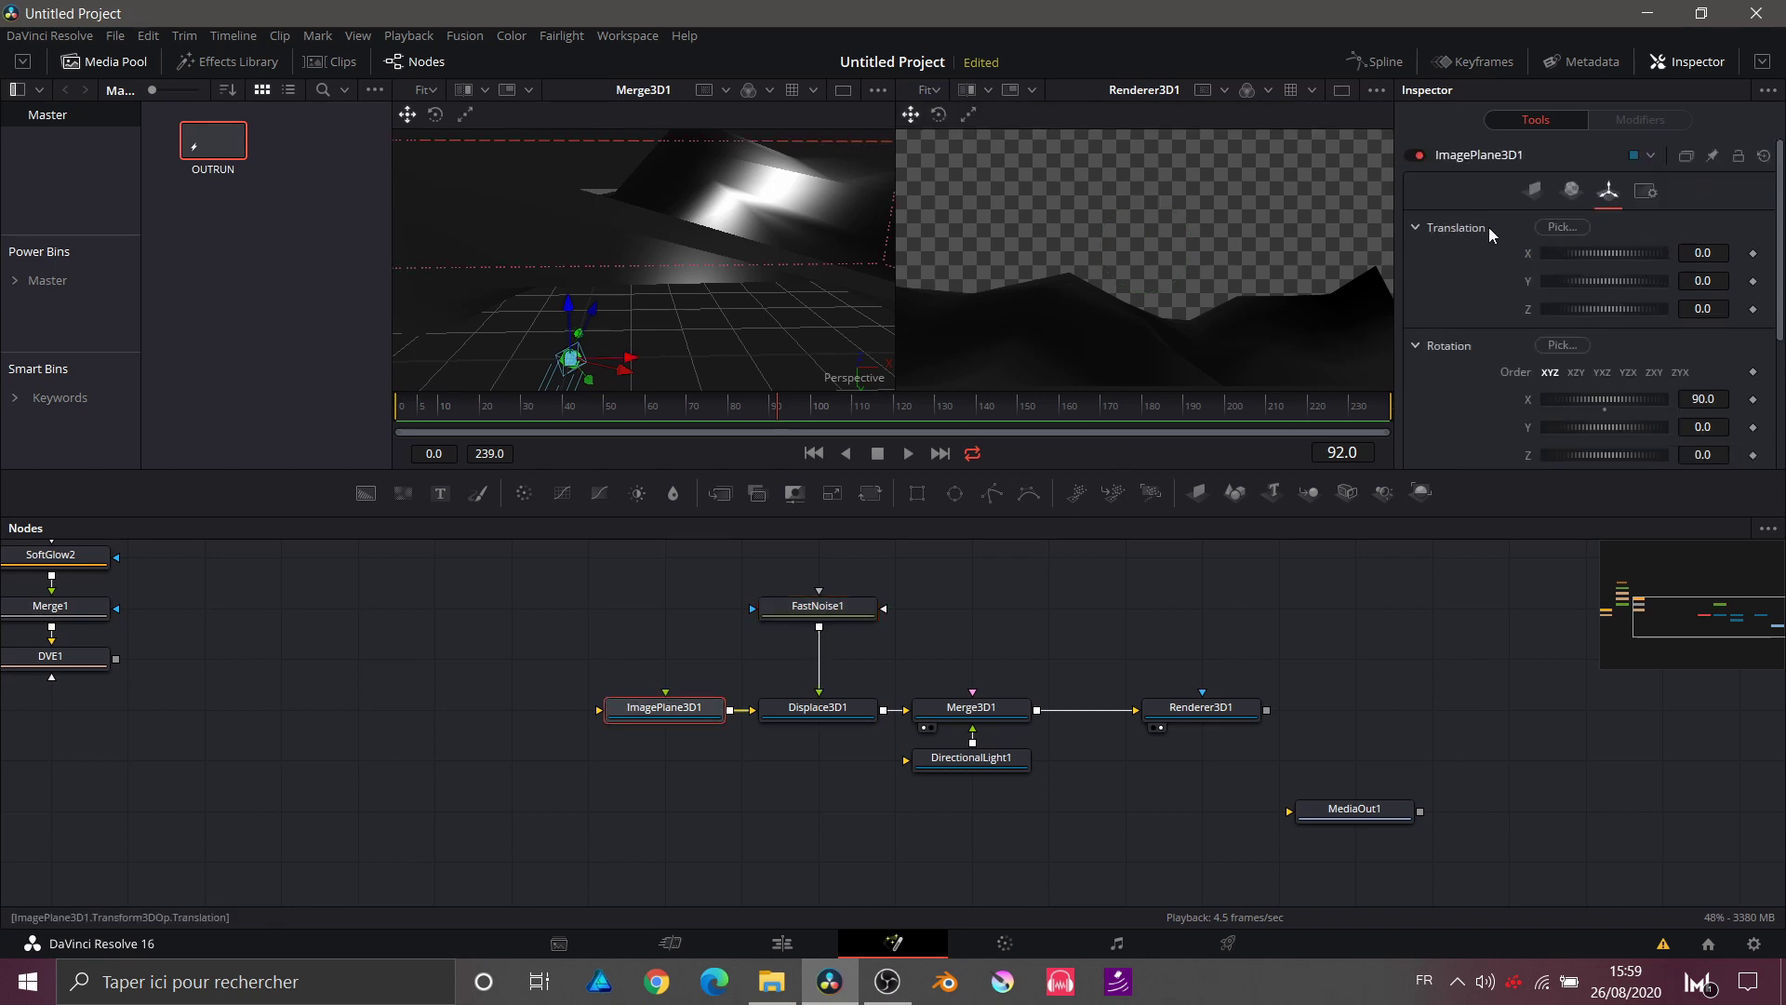
click(1542, 191)
drag(1576, 255, 1587, 254)
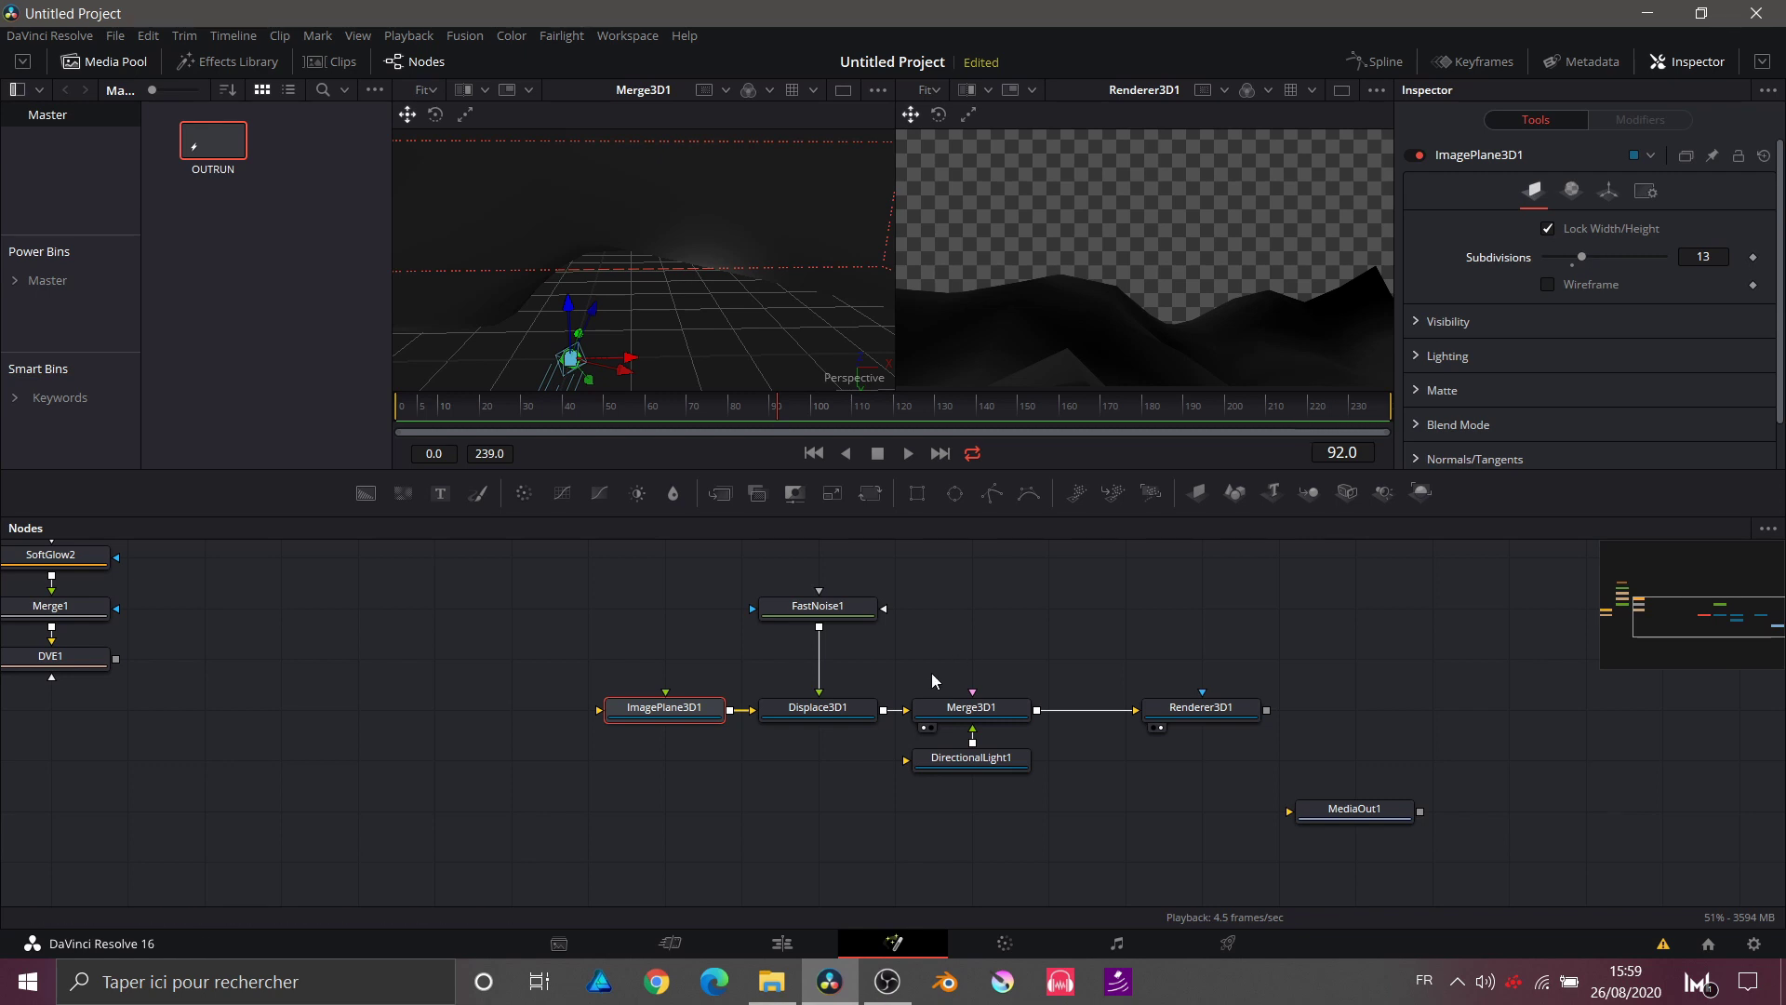
Step: Set FastNoise1's brightness to 0.14 and its noise scale to 3.94 for more jagged mountains
click(800, 607)
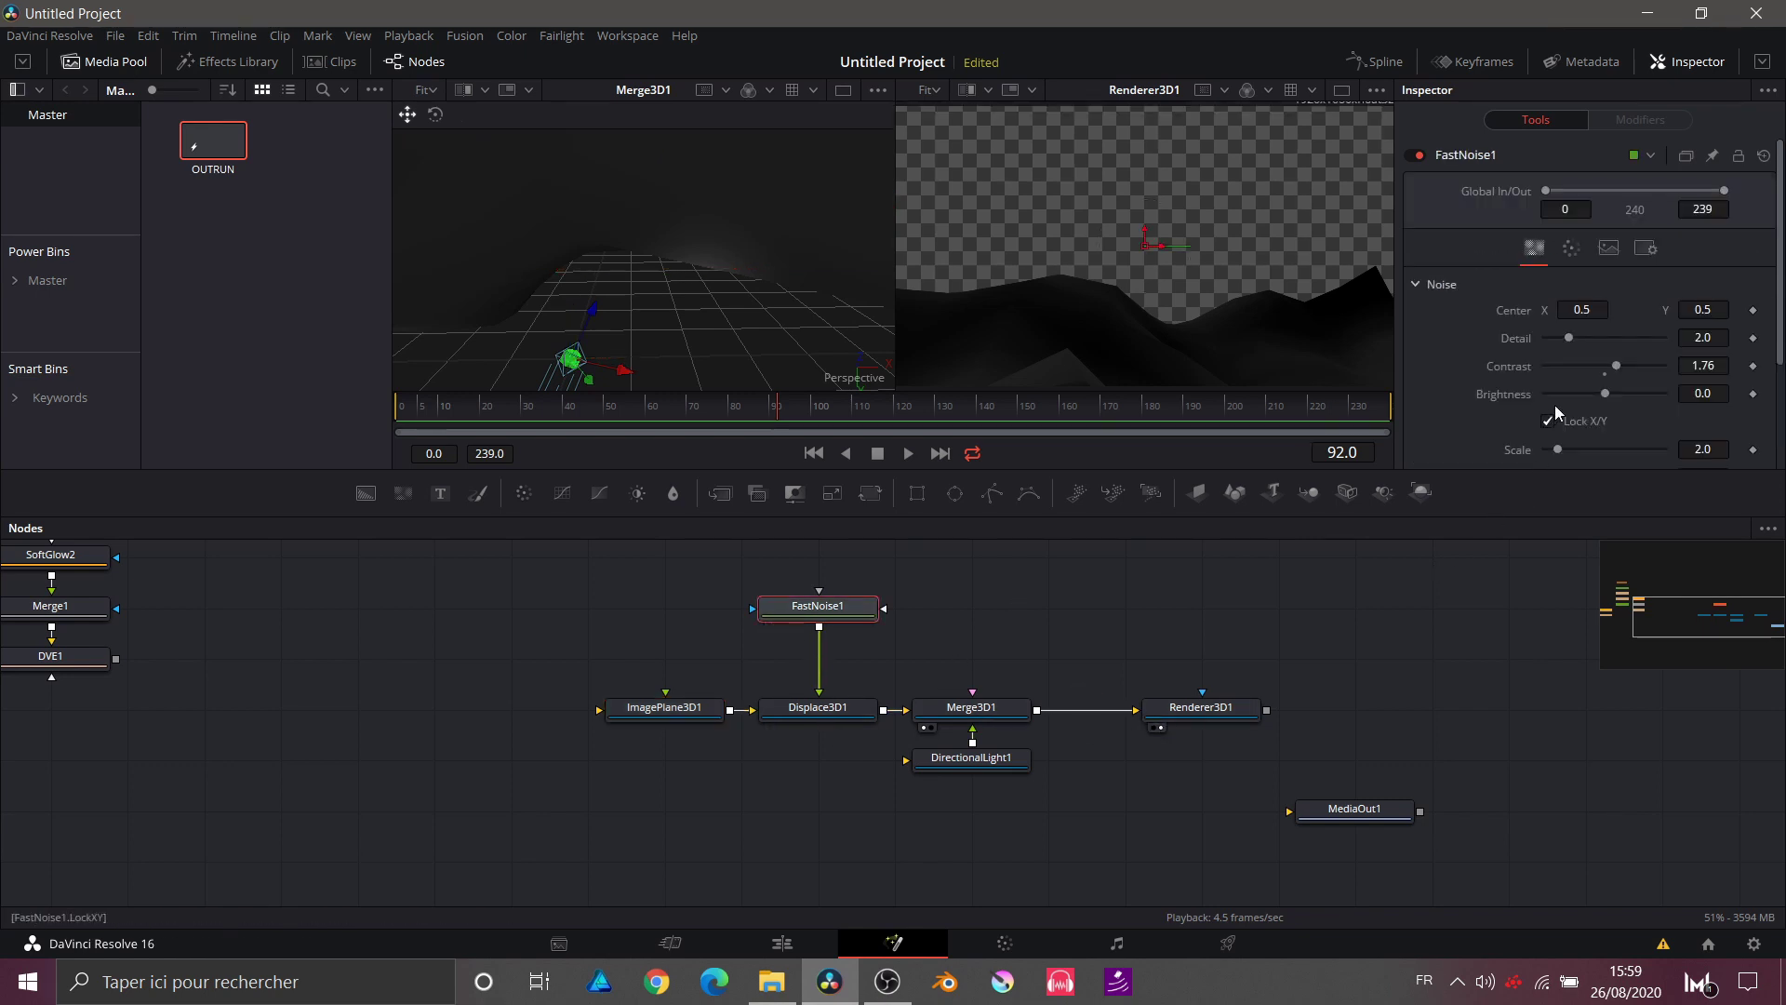
drag(1599, 394, 1608, 394)
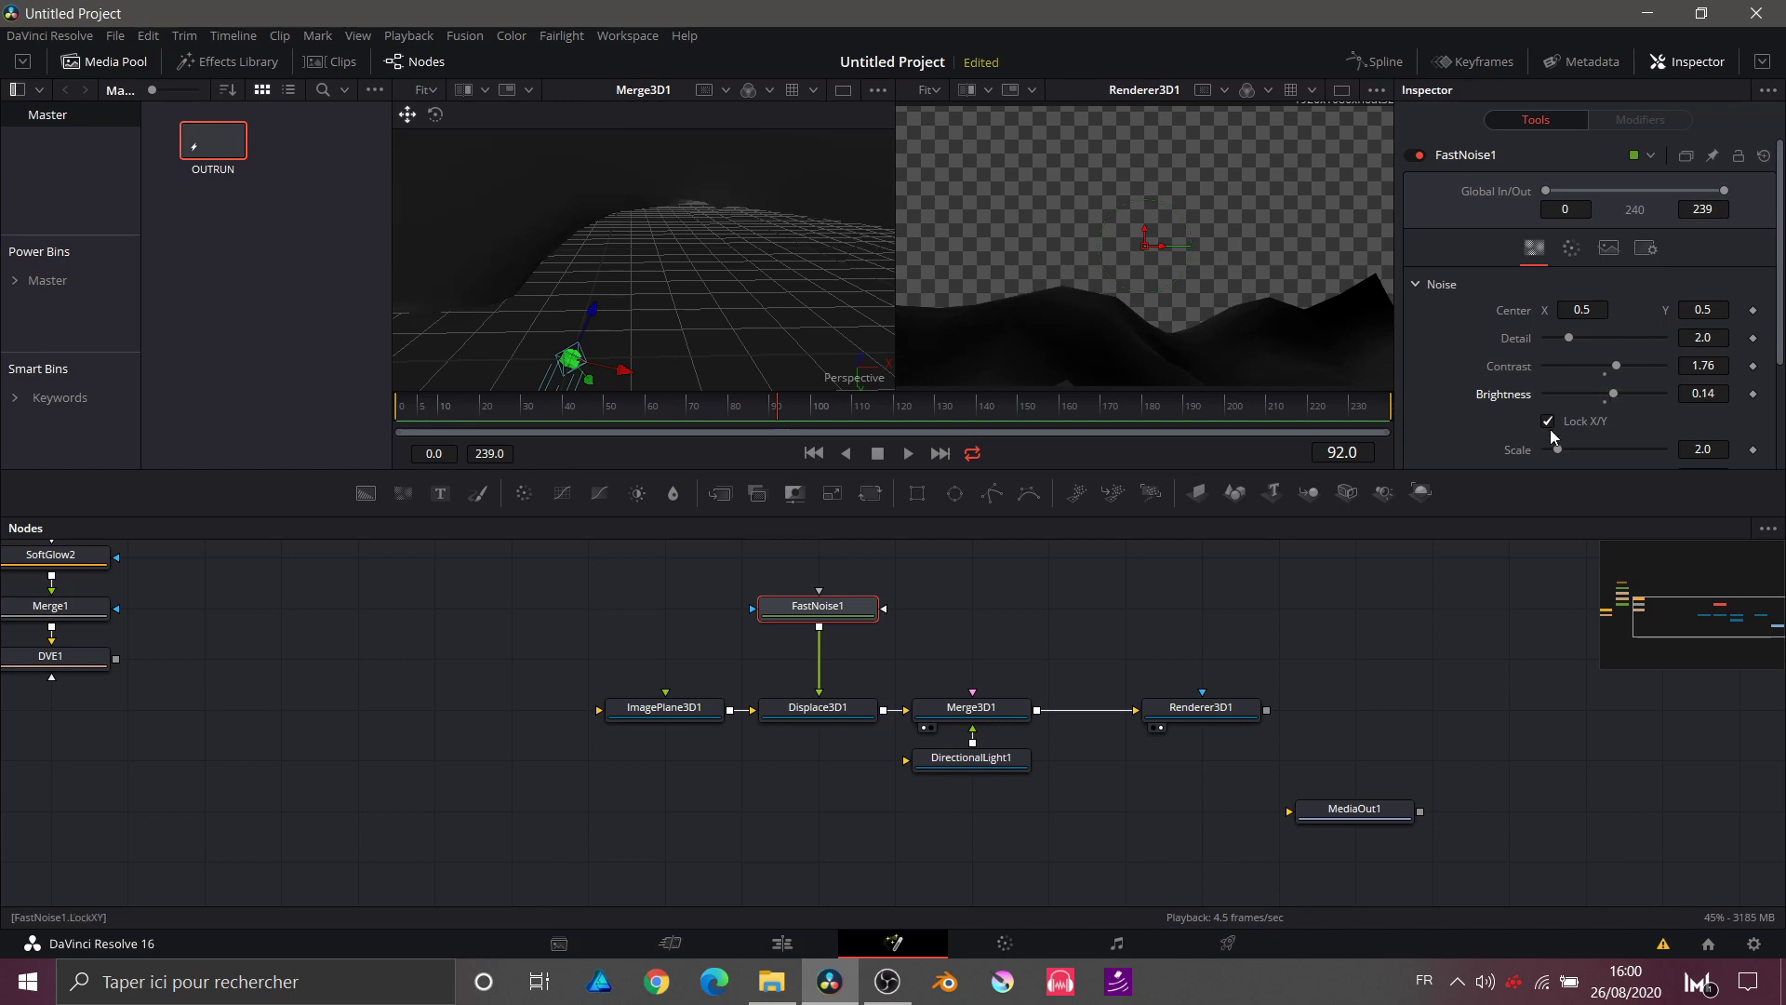
drag(1558, 447, 1568, 444)
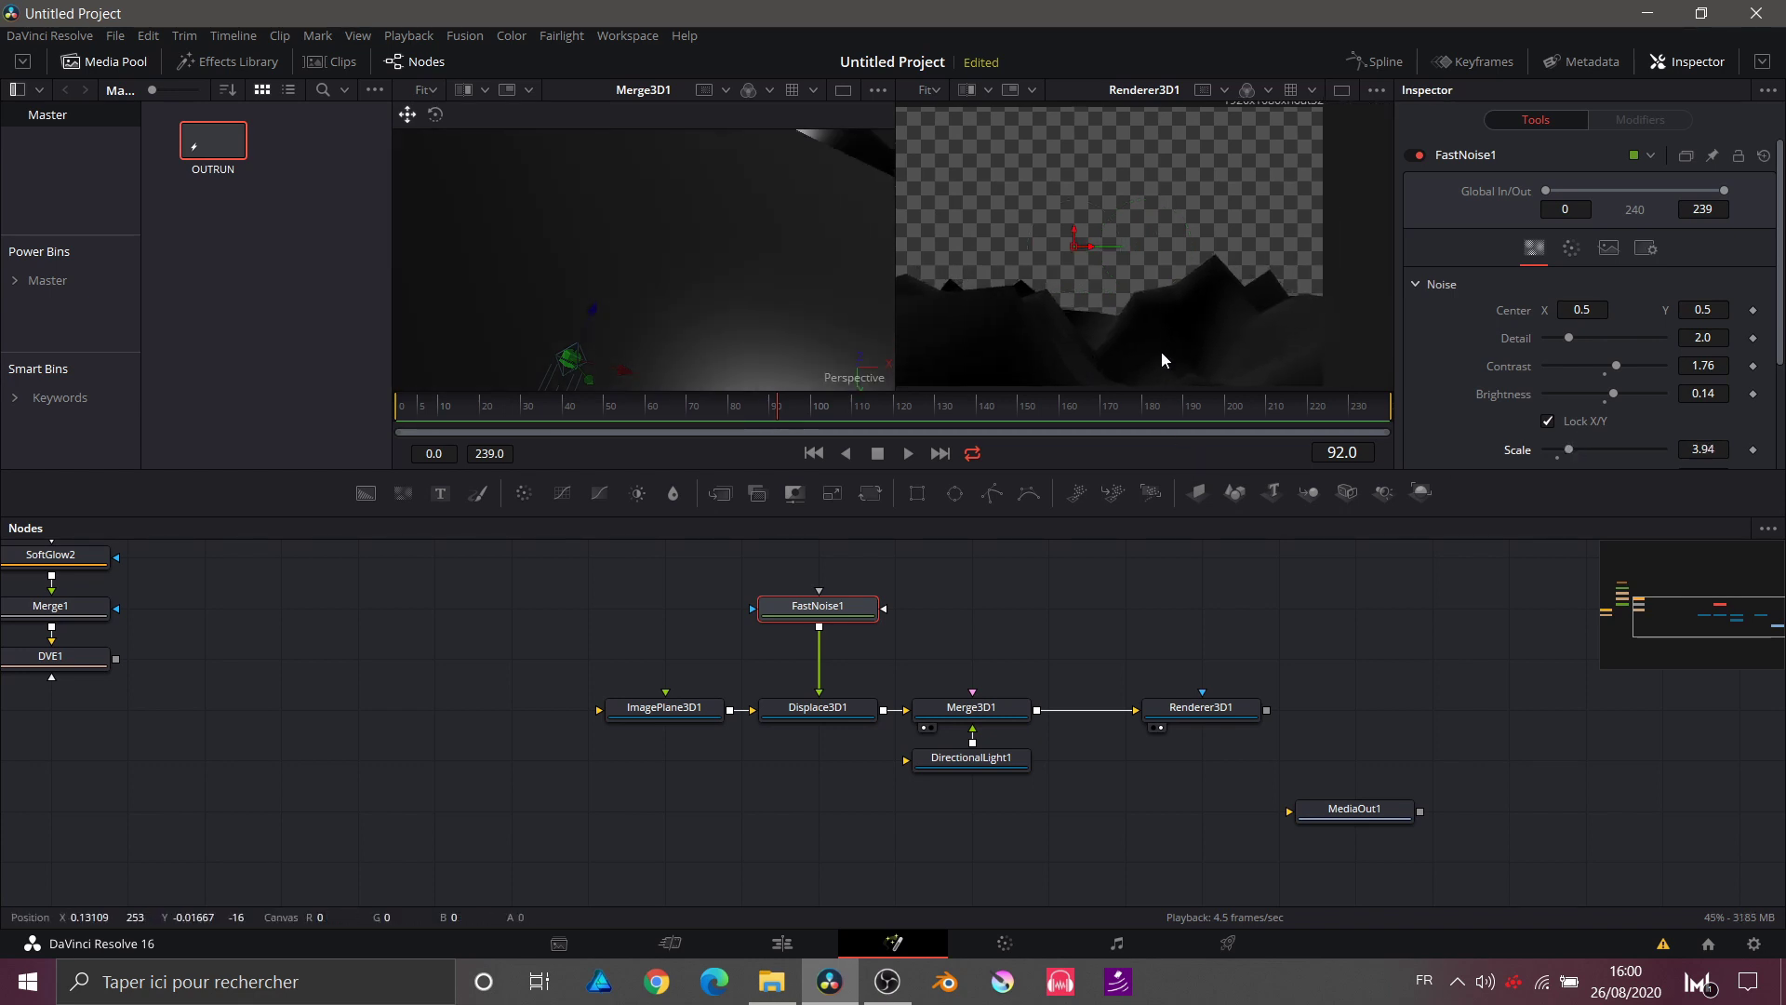
Step: Add an EdgeDetect node after Renderer3D1 and show its output in the first viewer
key(ctrl+space)
key(Escape)
click(899, 709)
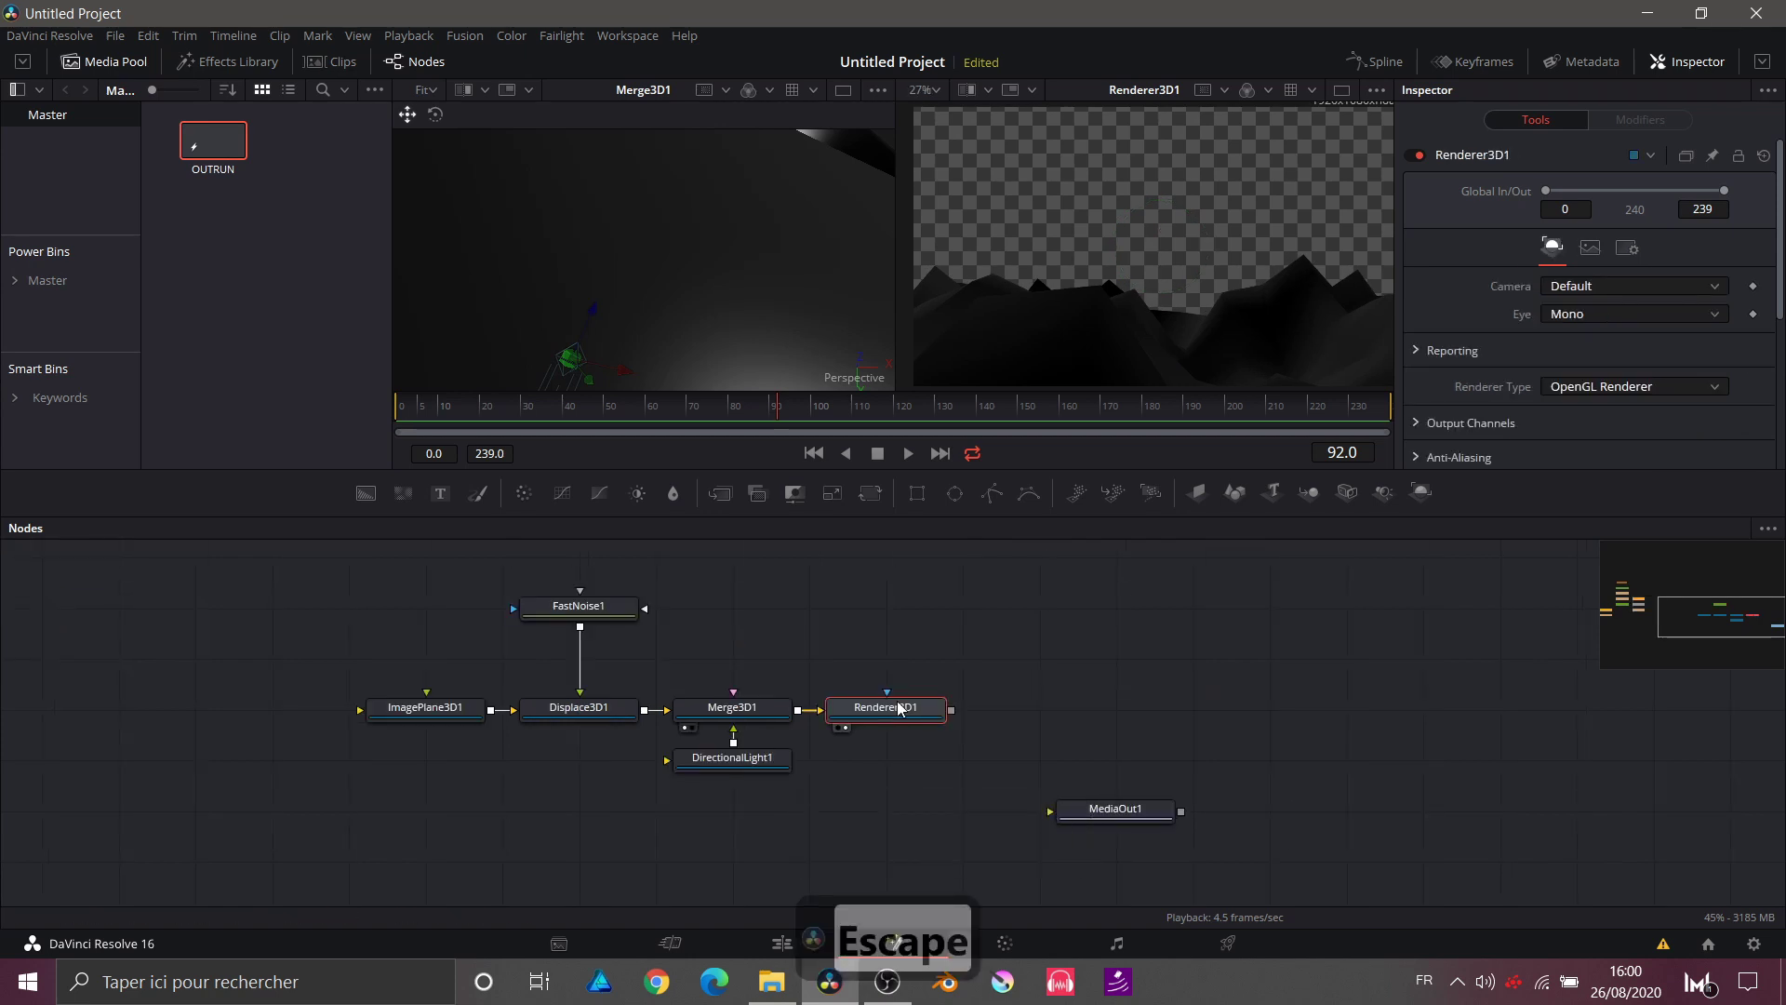
key(ctrl+space)
text(DIR)
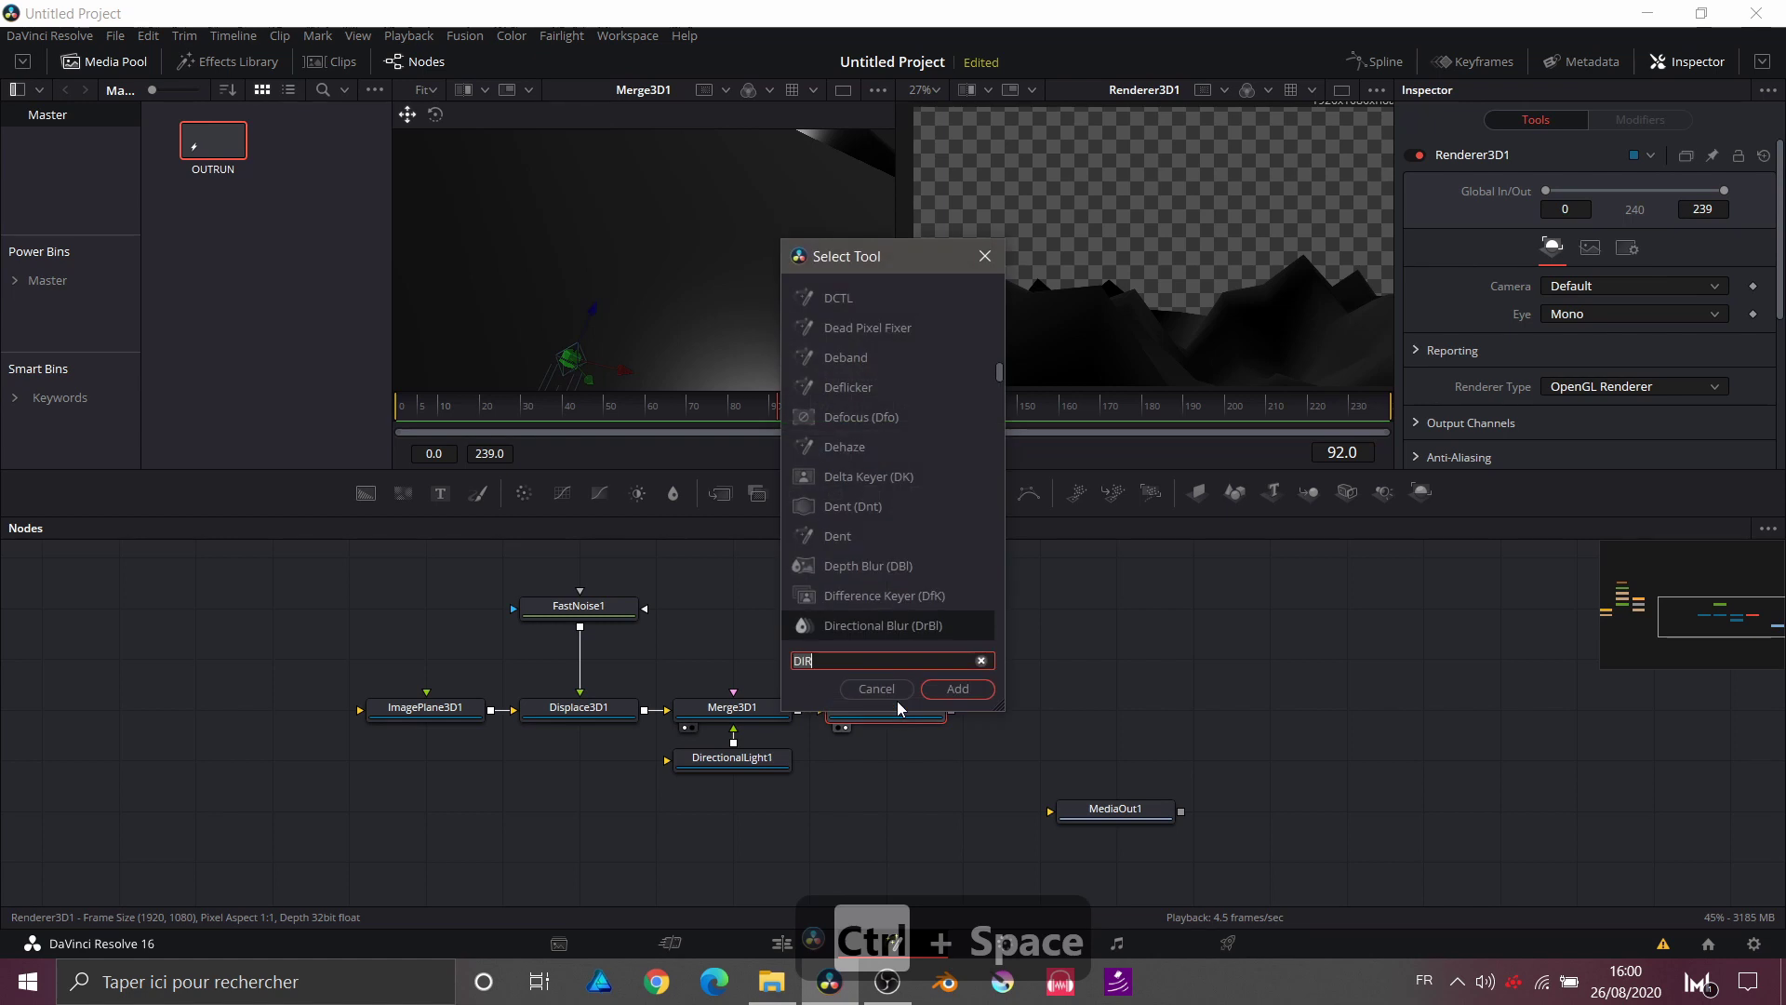
text(ED)
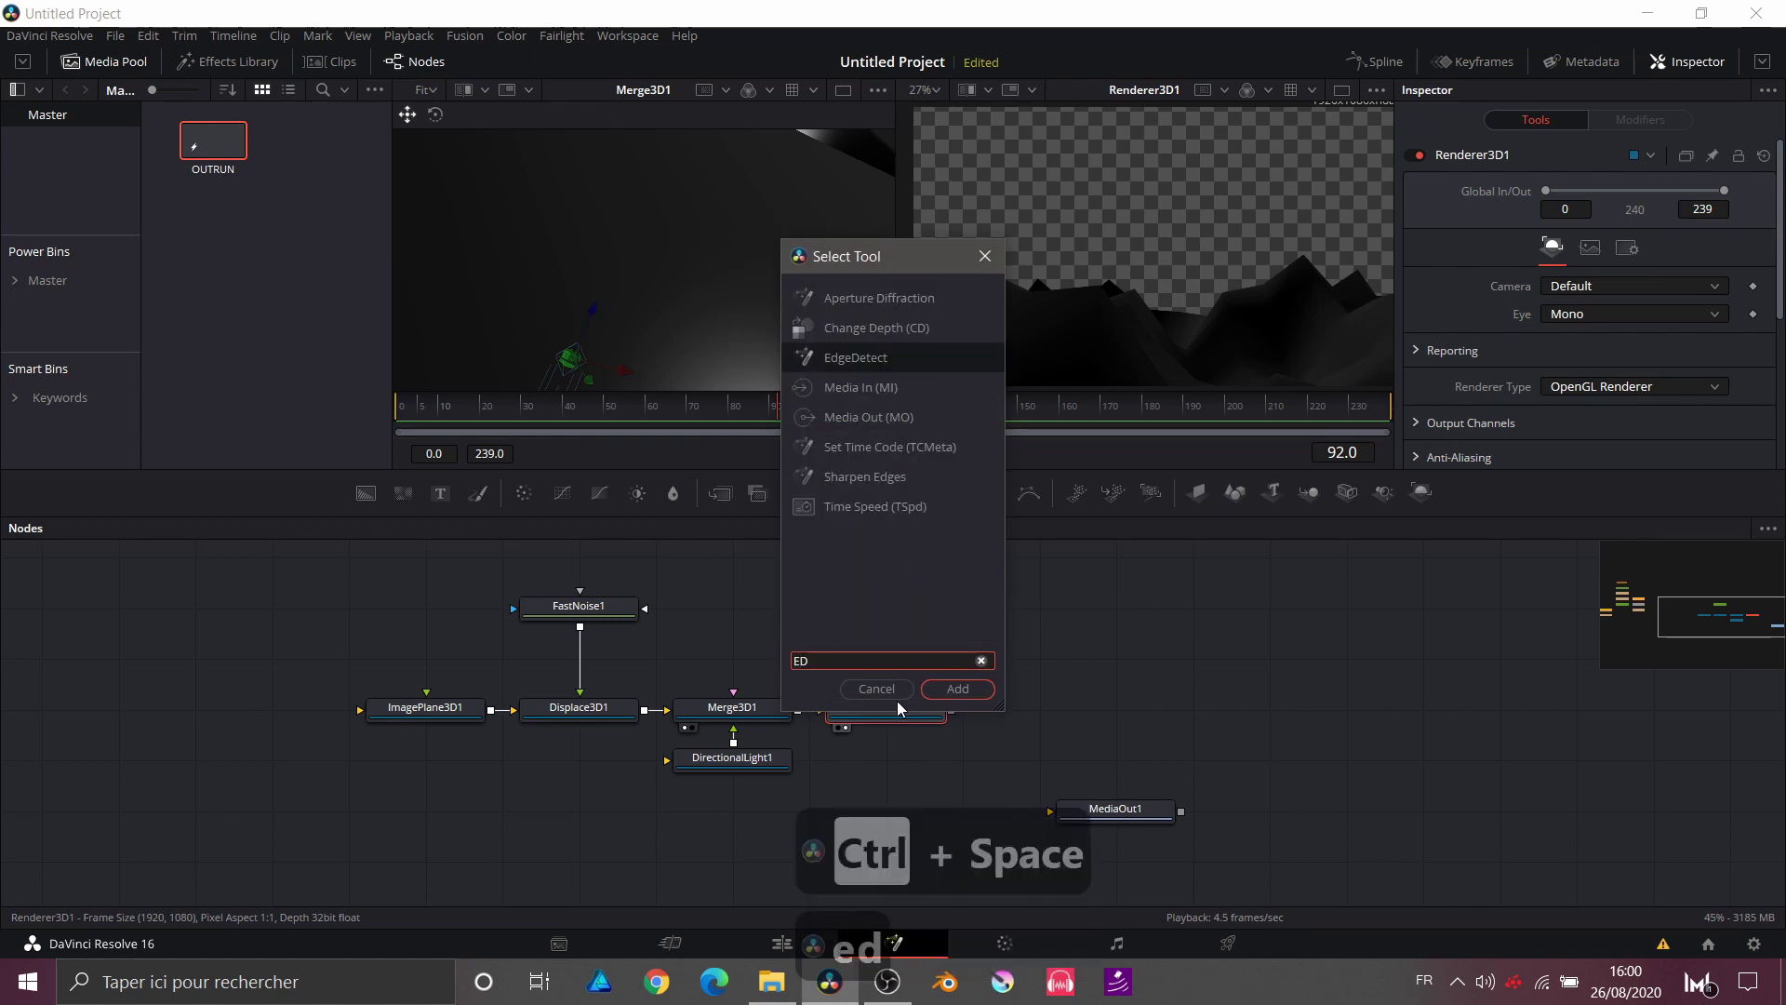
key(Return)
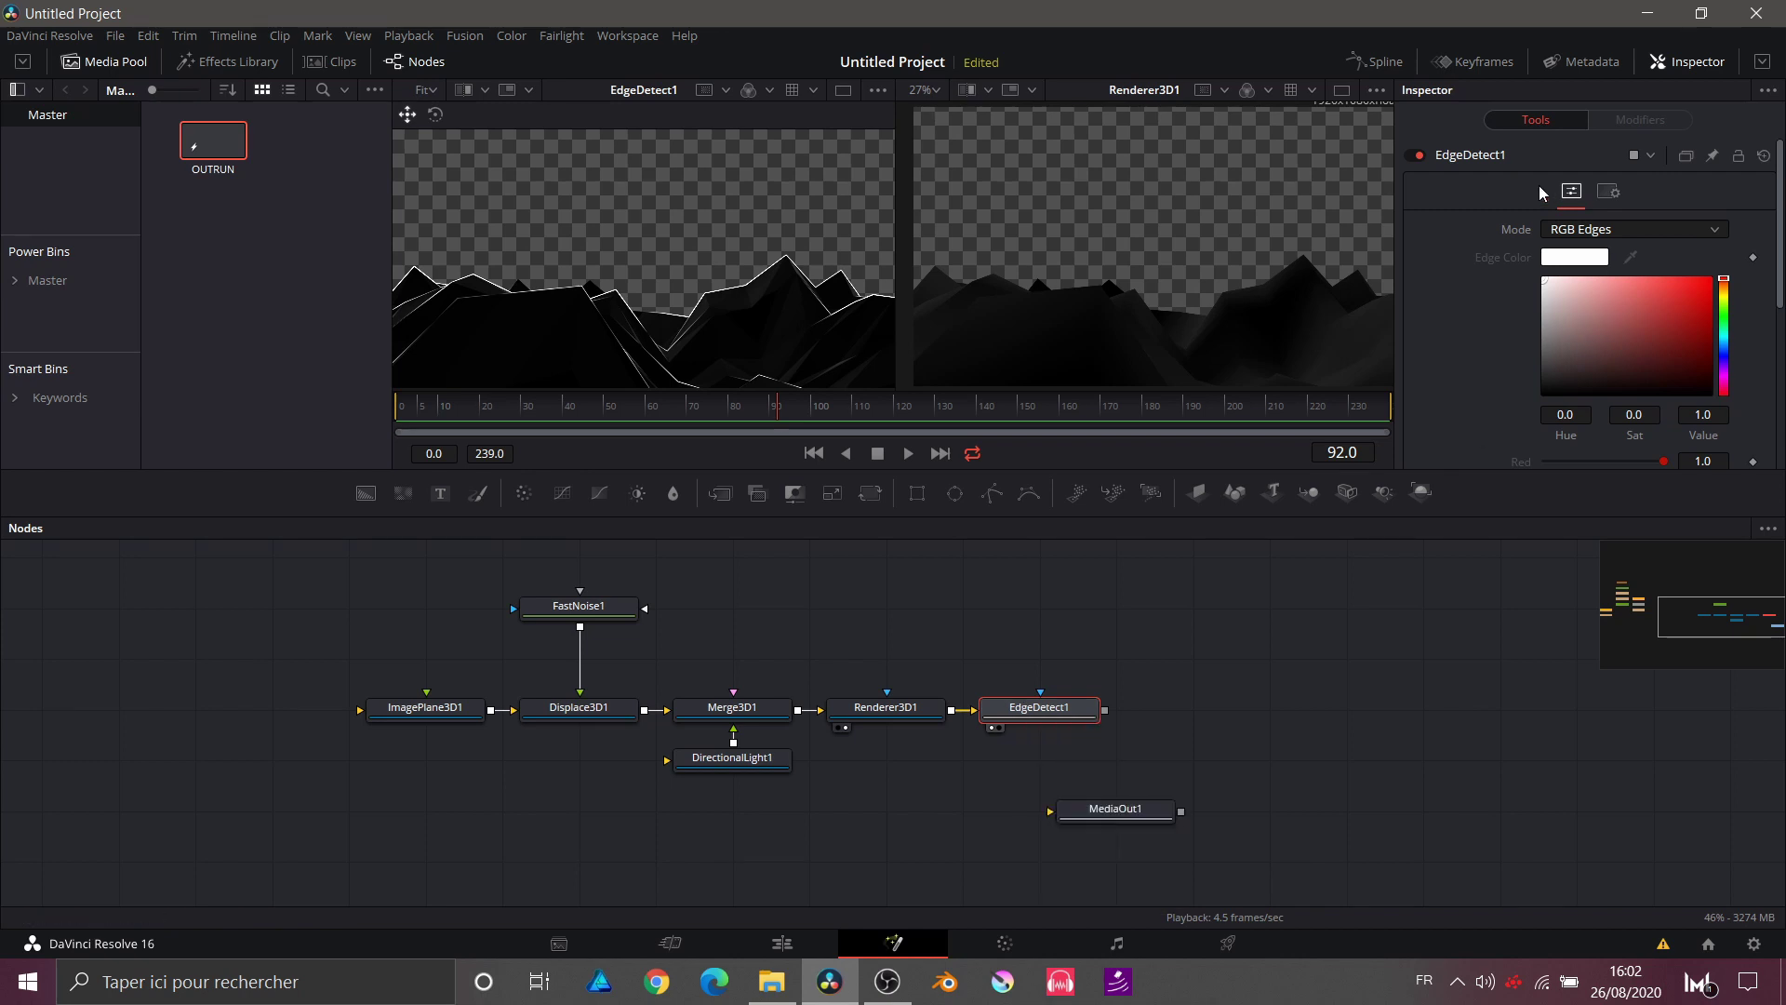
Step: Set EdgeDetect1 to Grayscale Edges with a cyan edge color of hue 0.528, saturation 1.0 and value 1.0
click(1568, 231)
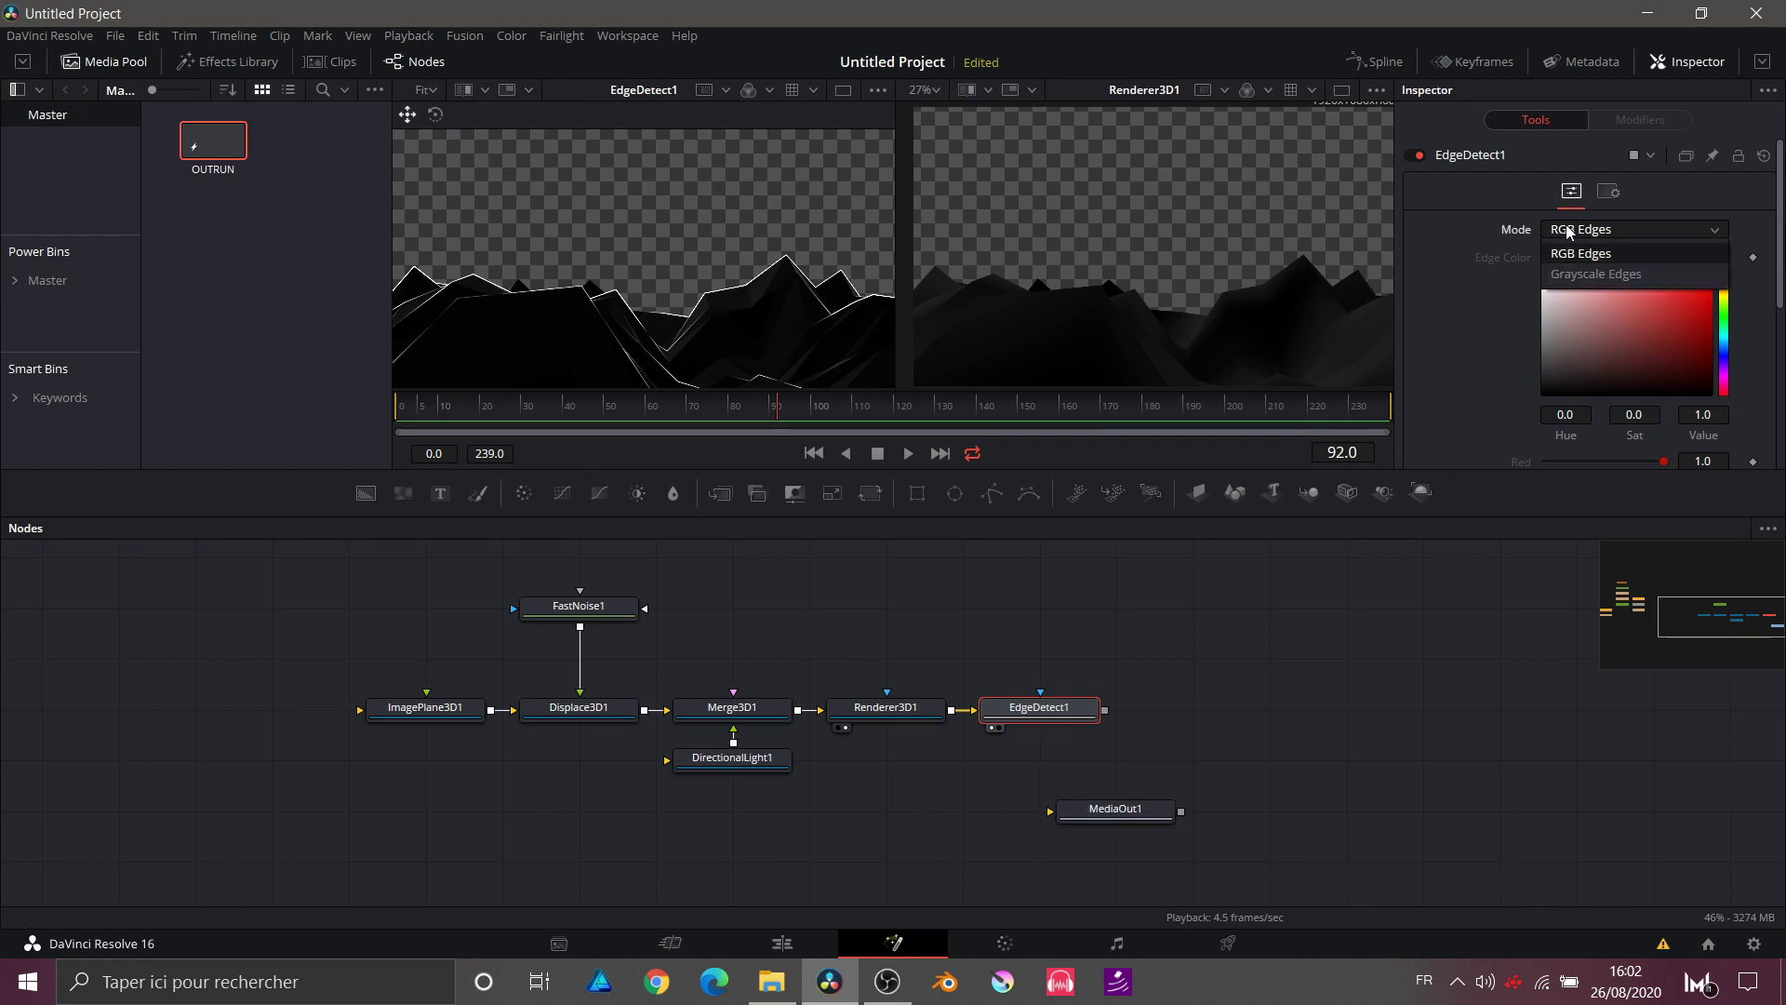
click(1563, 271)
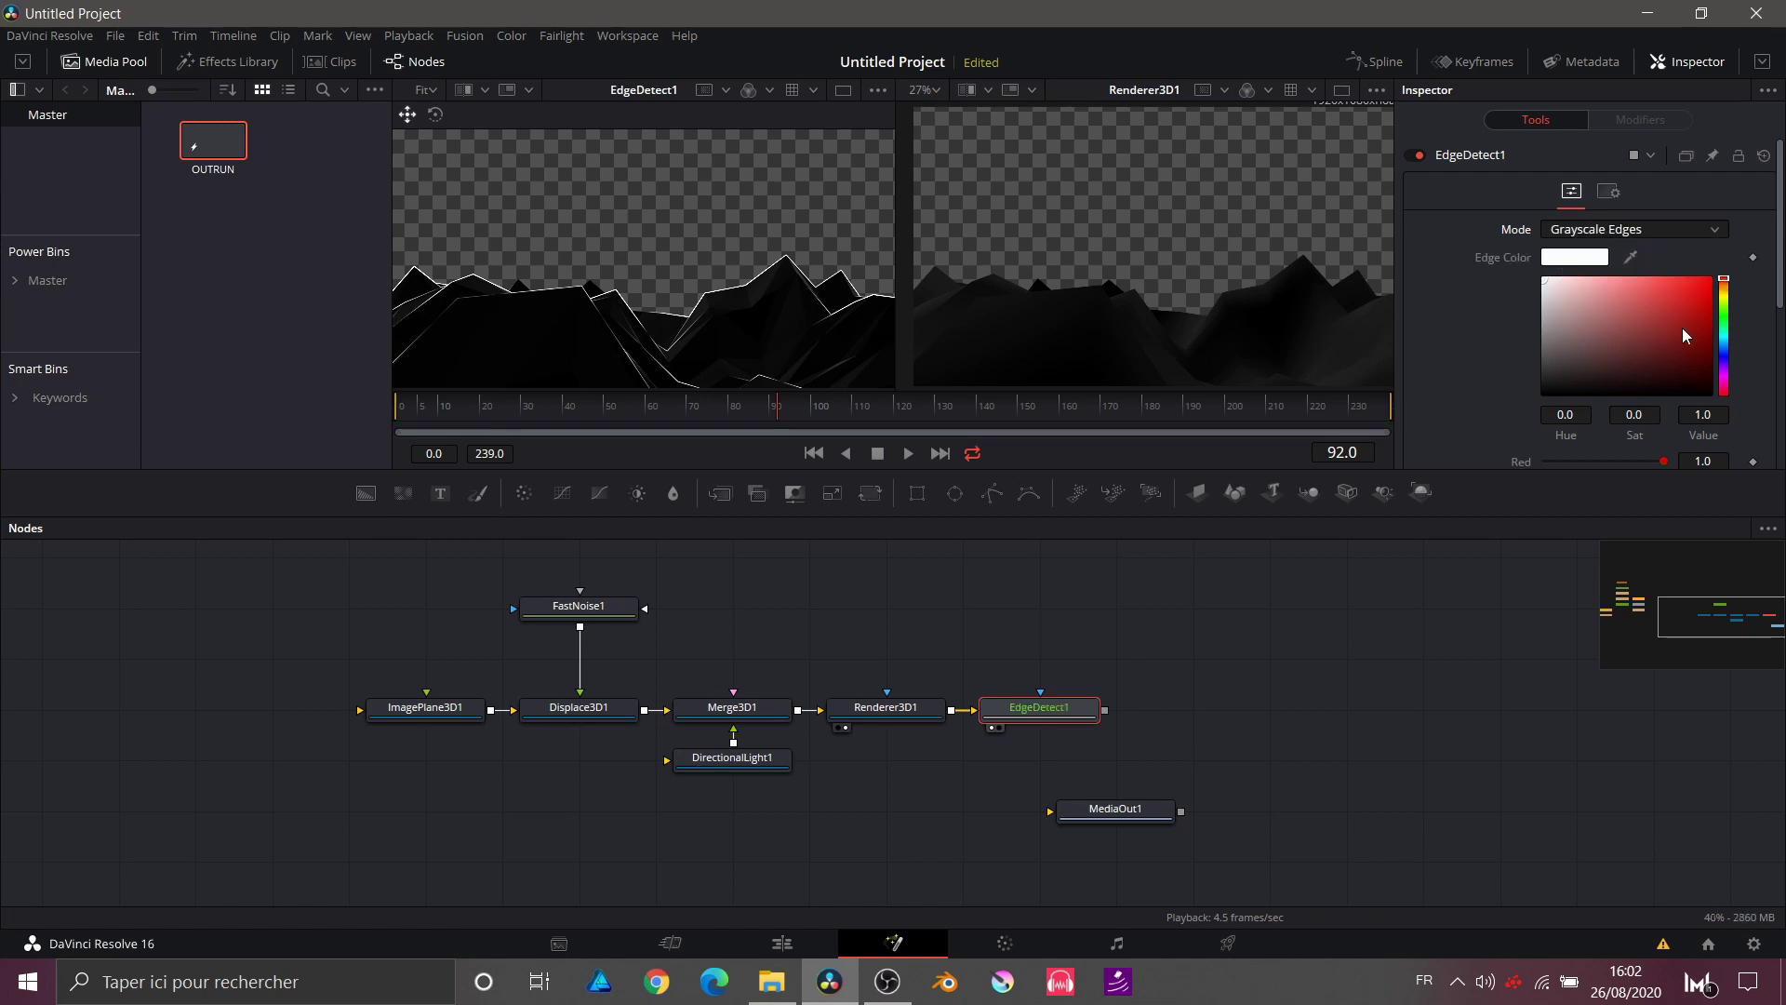
click(1723, 339)
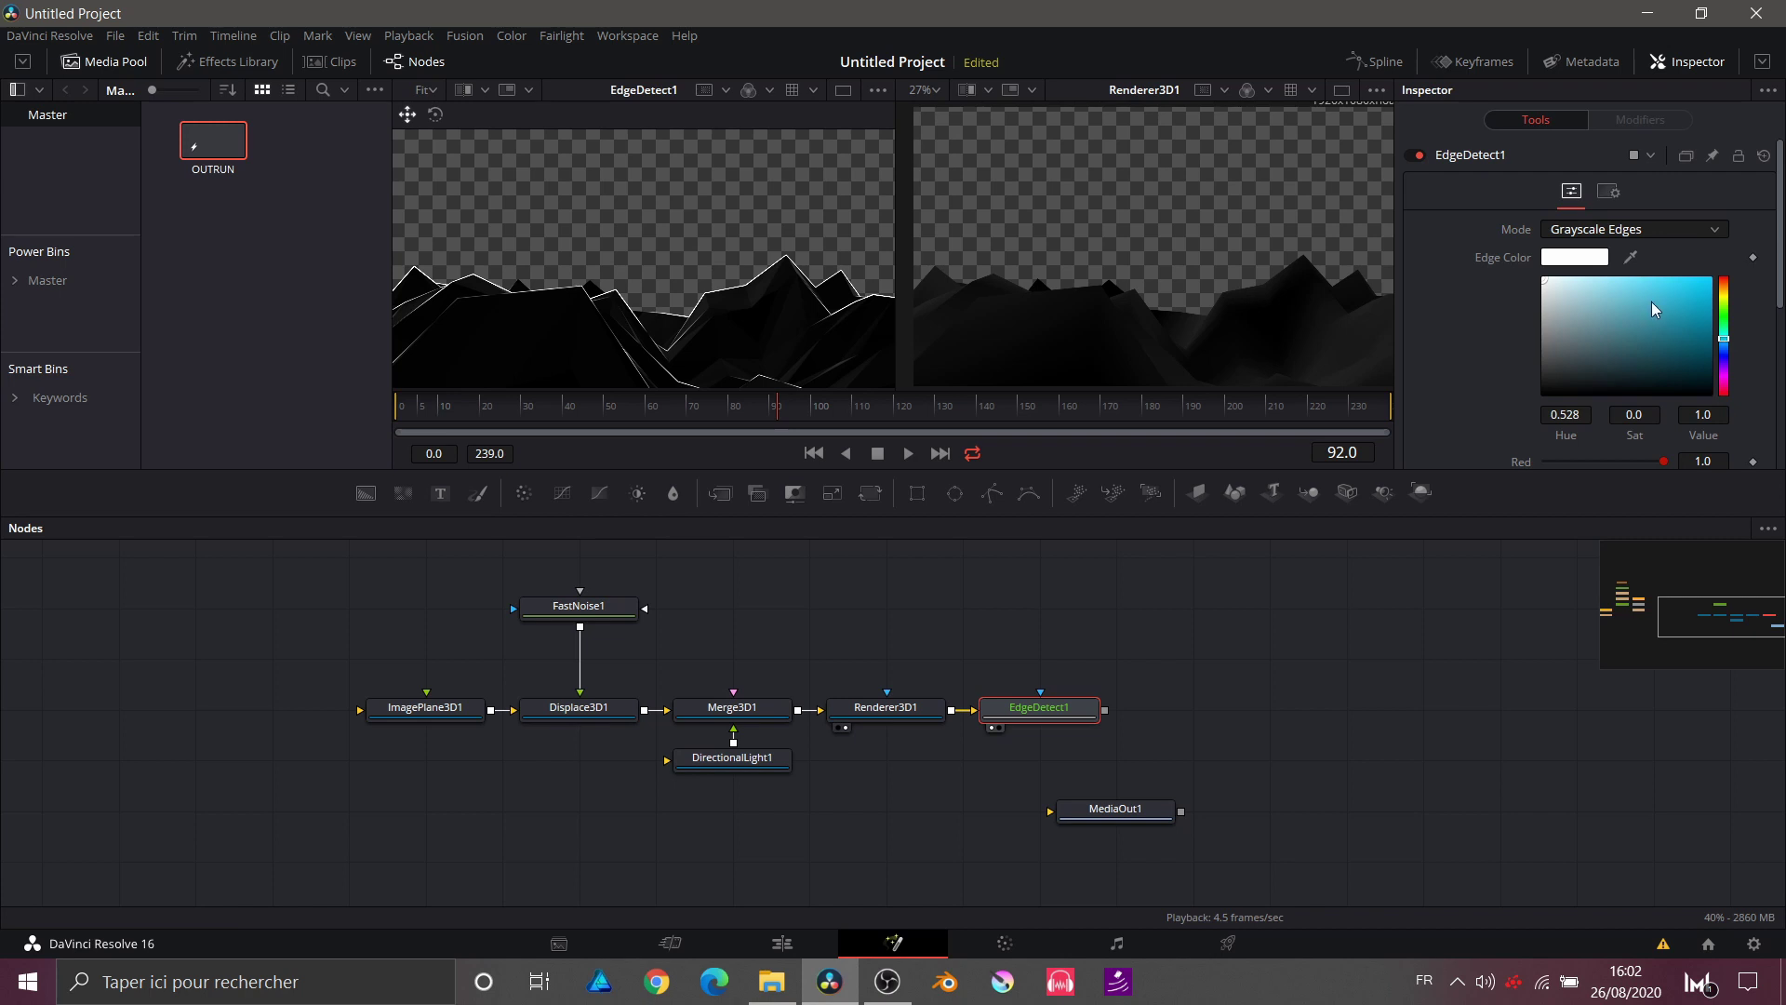
click(1676, 295)
drag(1681, 292, 1716, 275)
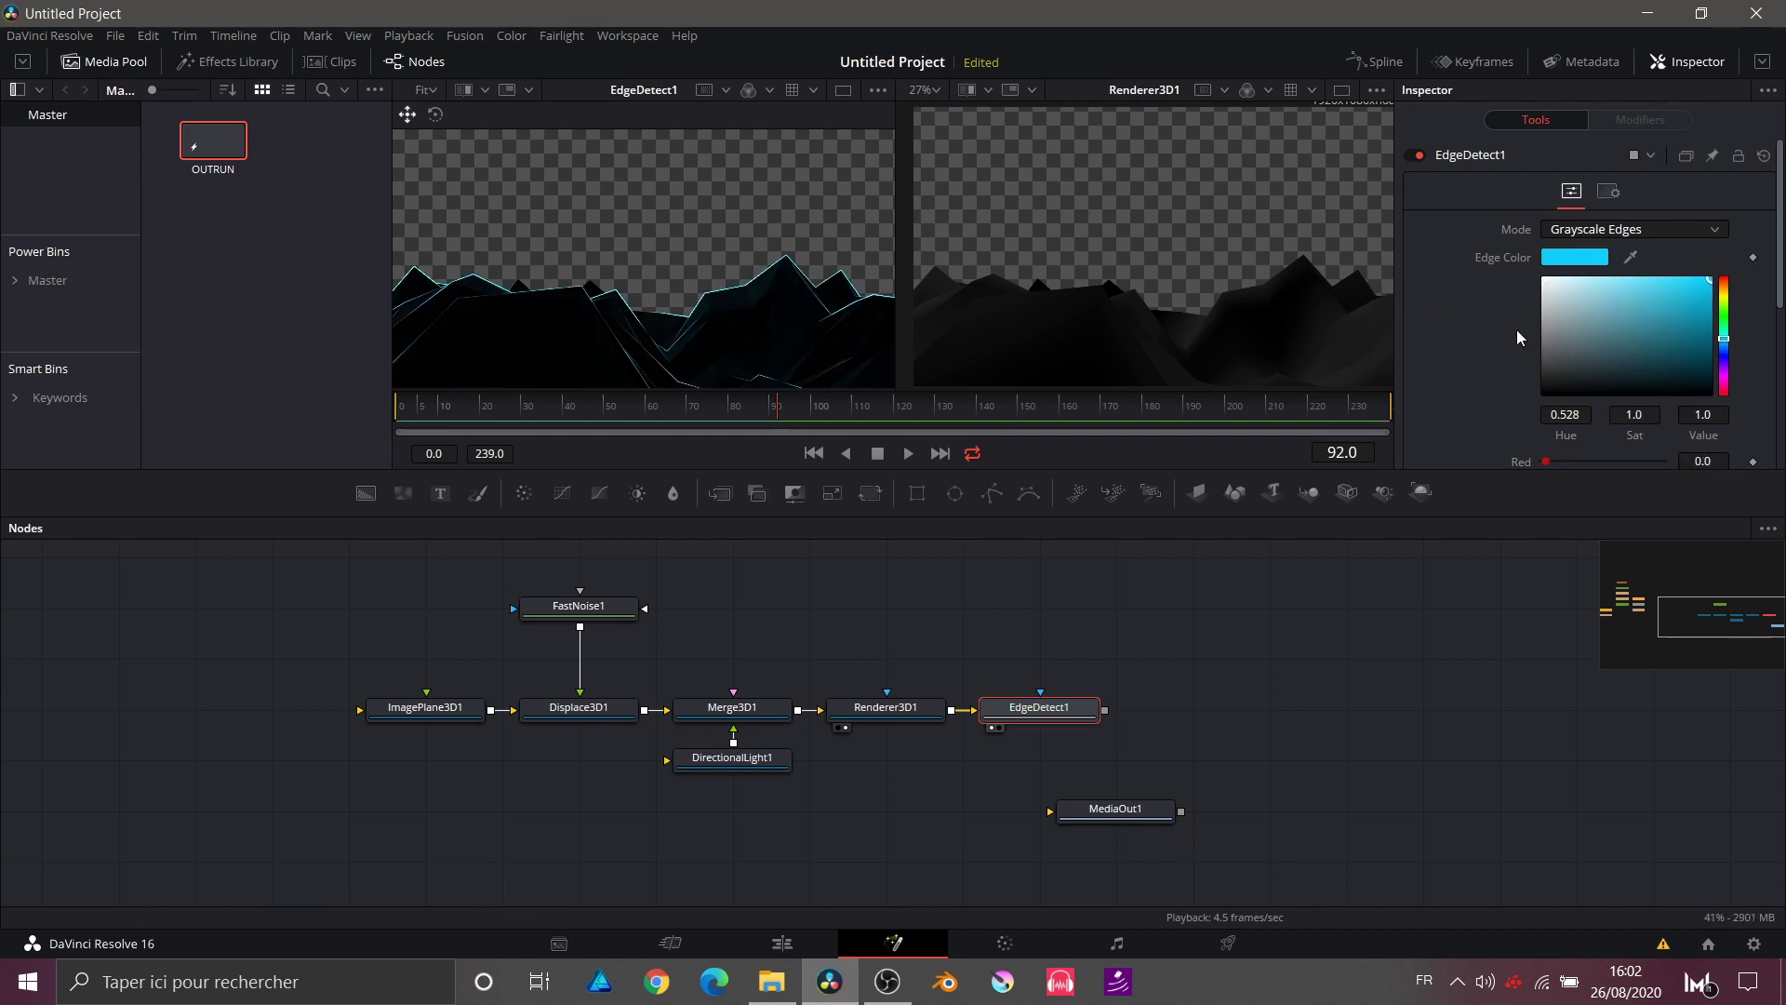
Step: Strengthen the detected edges with smooth 0.189, brightness 2.945 and denoise strength 0.307
scroll(1518, 328, down, 3)
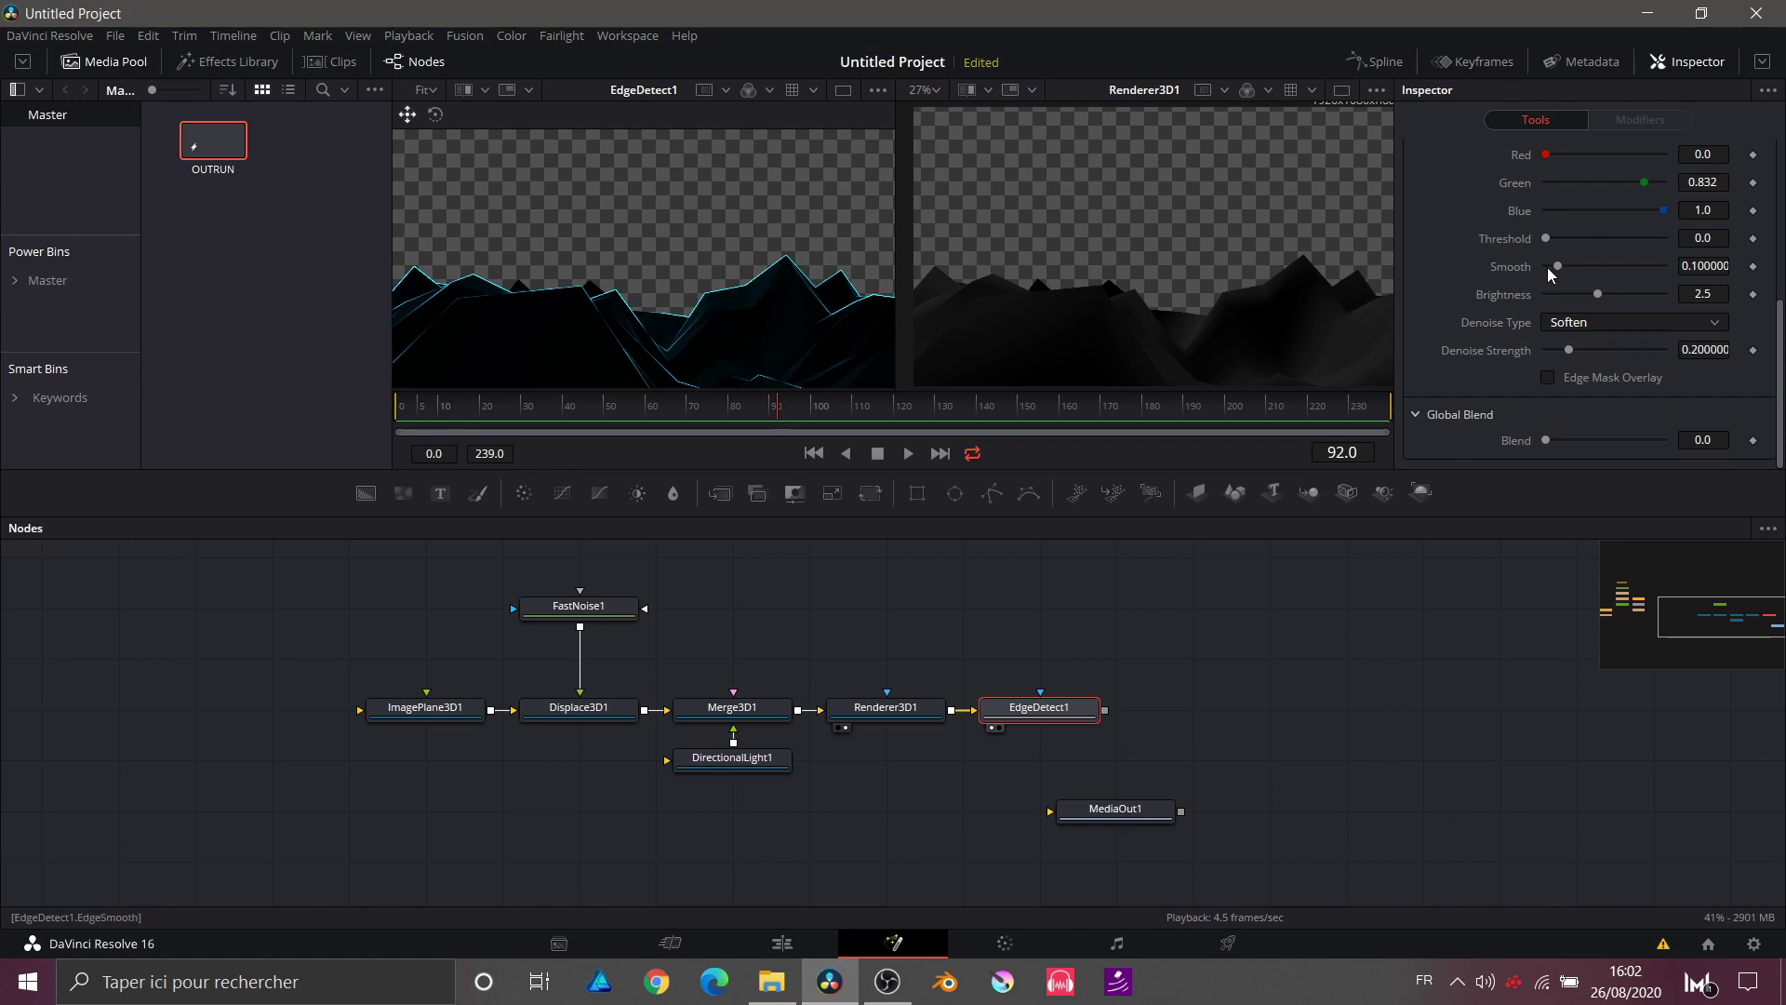
drag(1557, 266, 1578, 348)
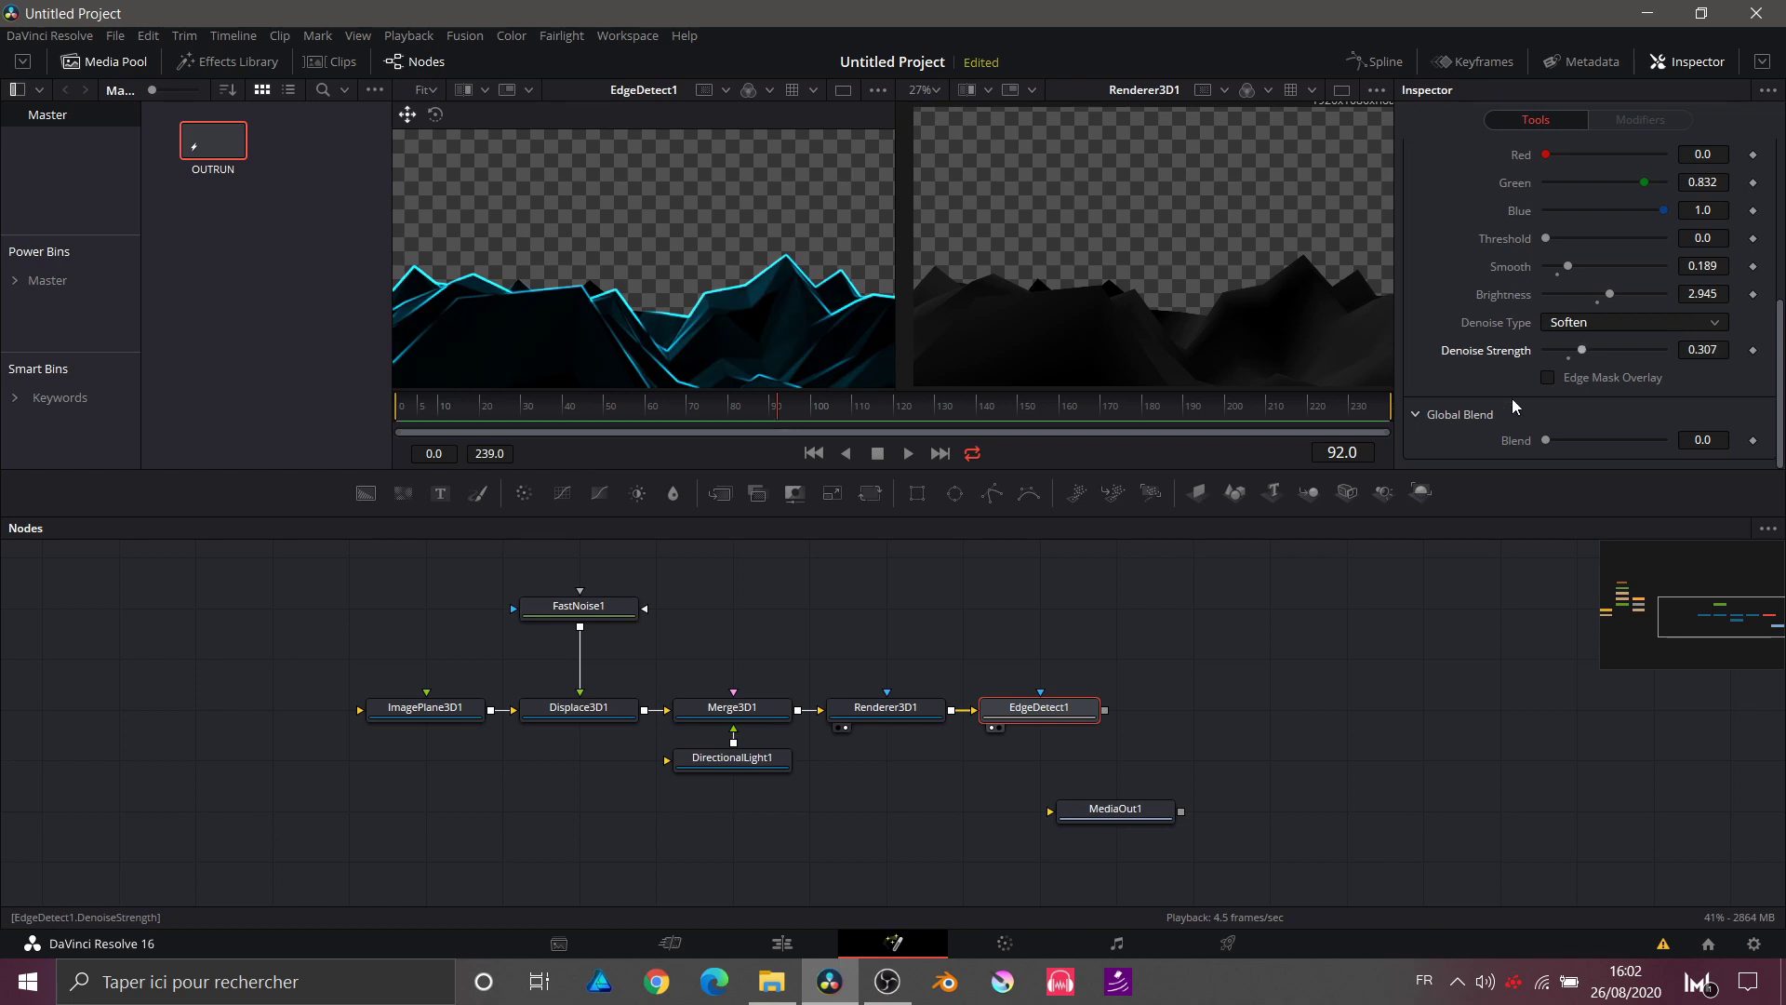
Step: Add a Transform node after EdgeDetect1
scroll(971, 683, right, 4)
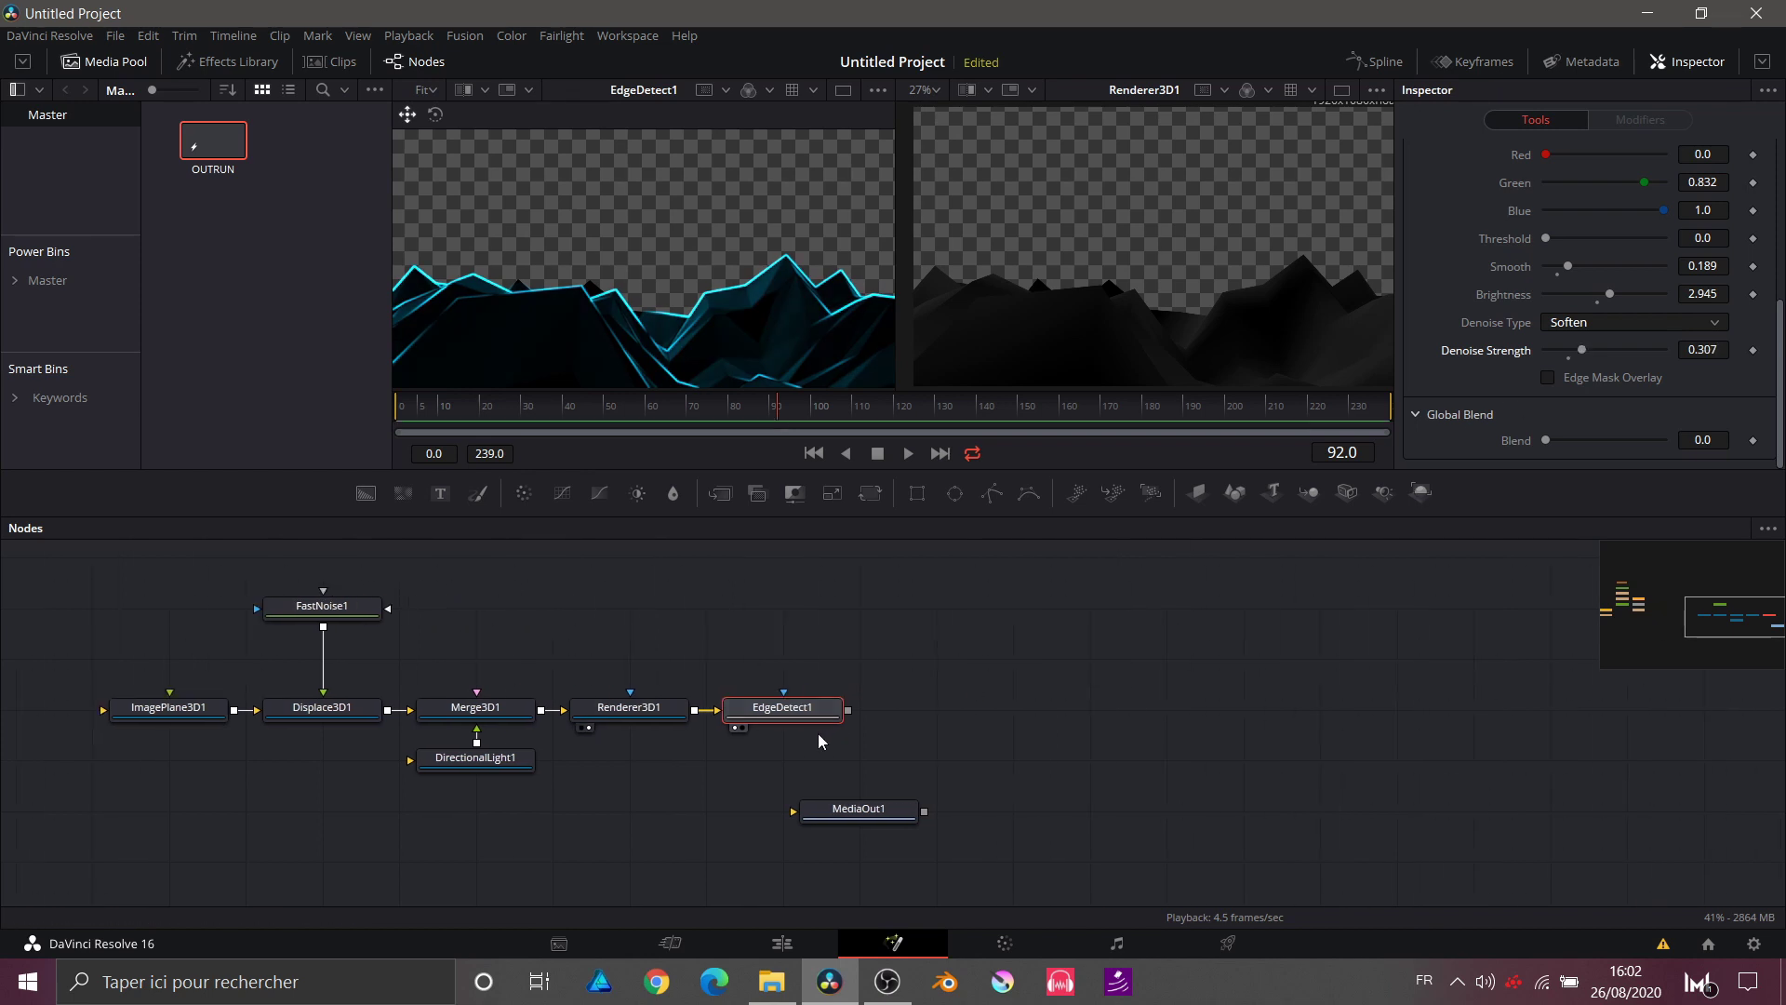
mouse_move(812, 716)
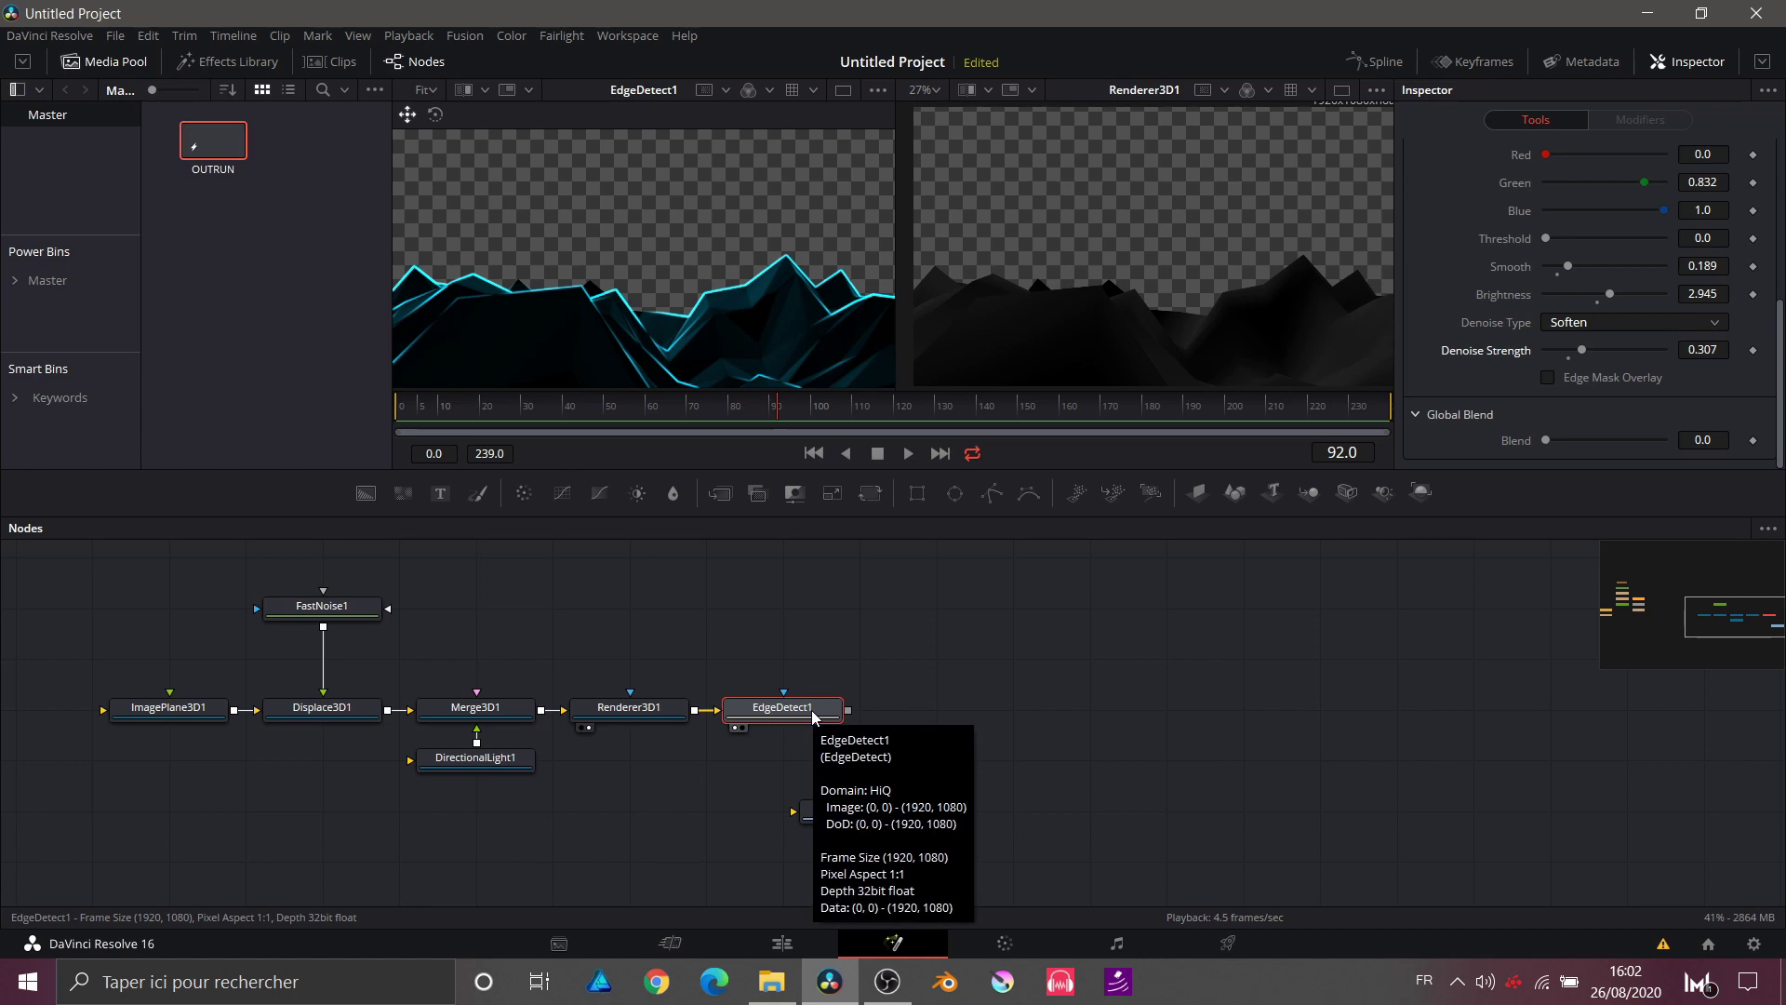
click(869, 494)
Step: Arrange the mountain nodes into a compact block, with Transform3 beside EdgeDetect1, and move MediaOut1 farther away
drag(653, 715, 499, 664)
drag(146, 714, 300, 763)
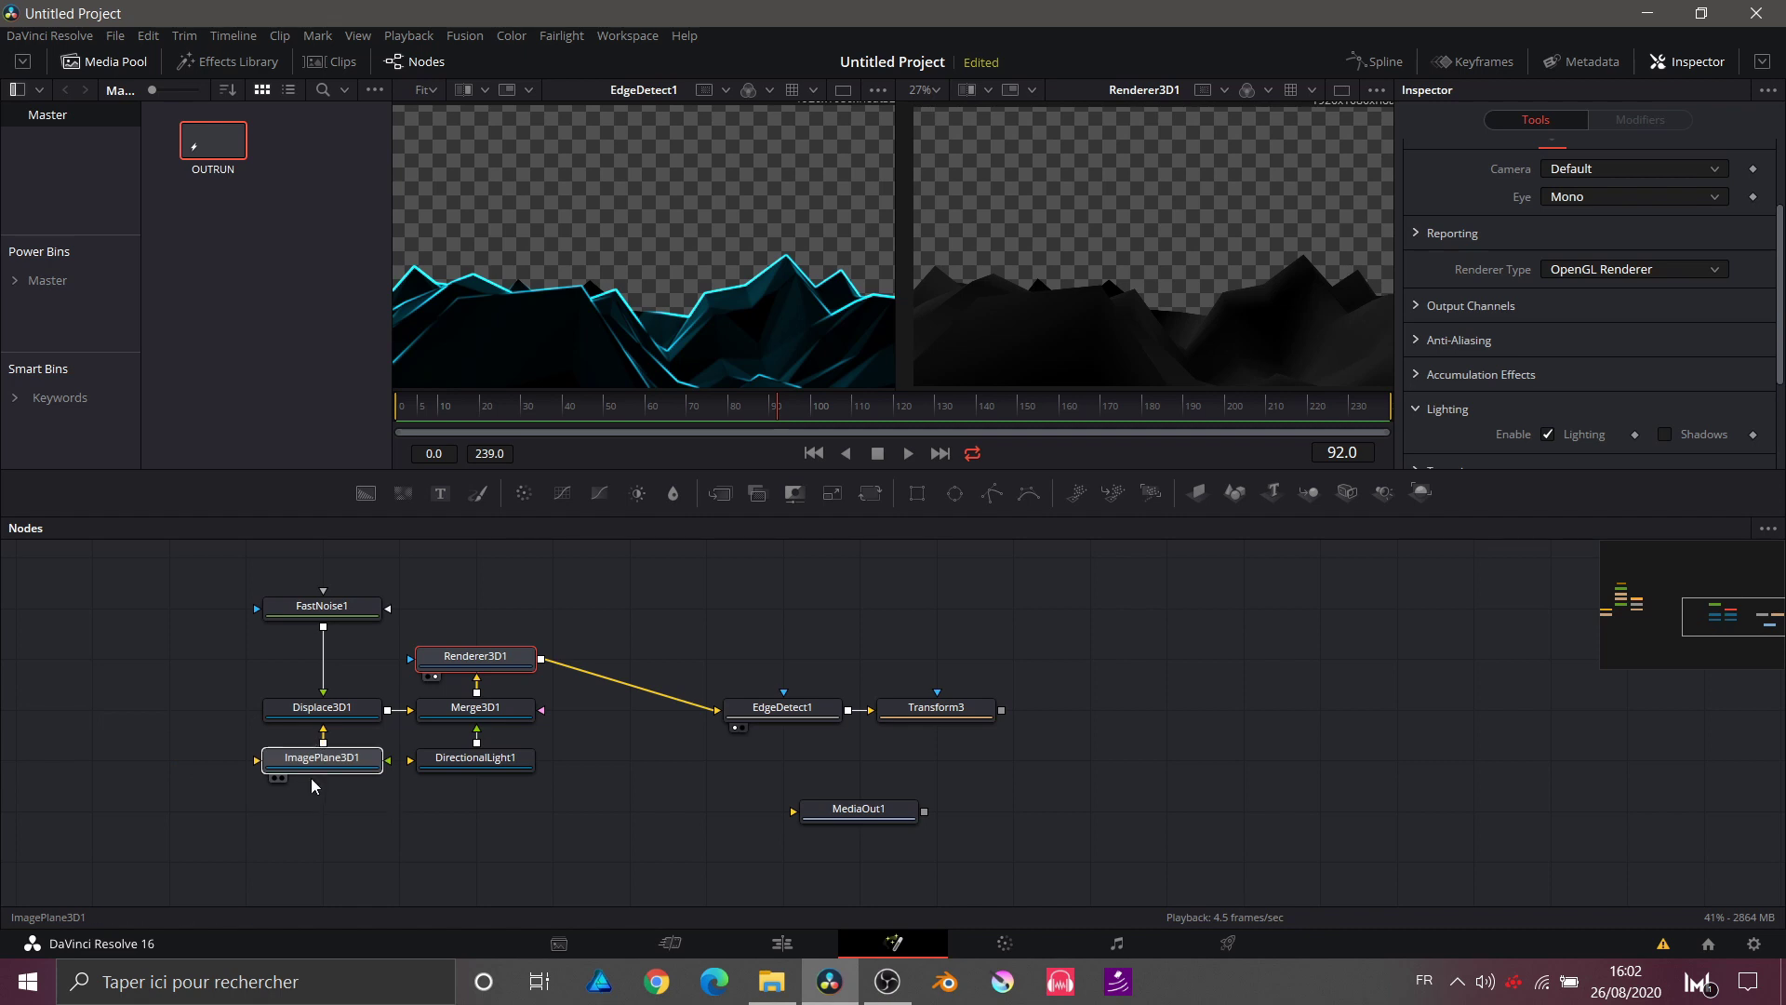
drag(310, 624, 310, 675)
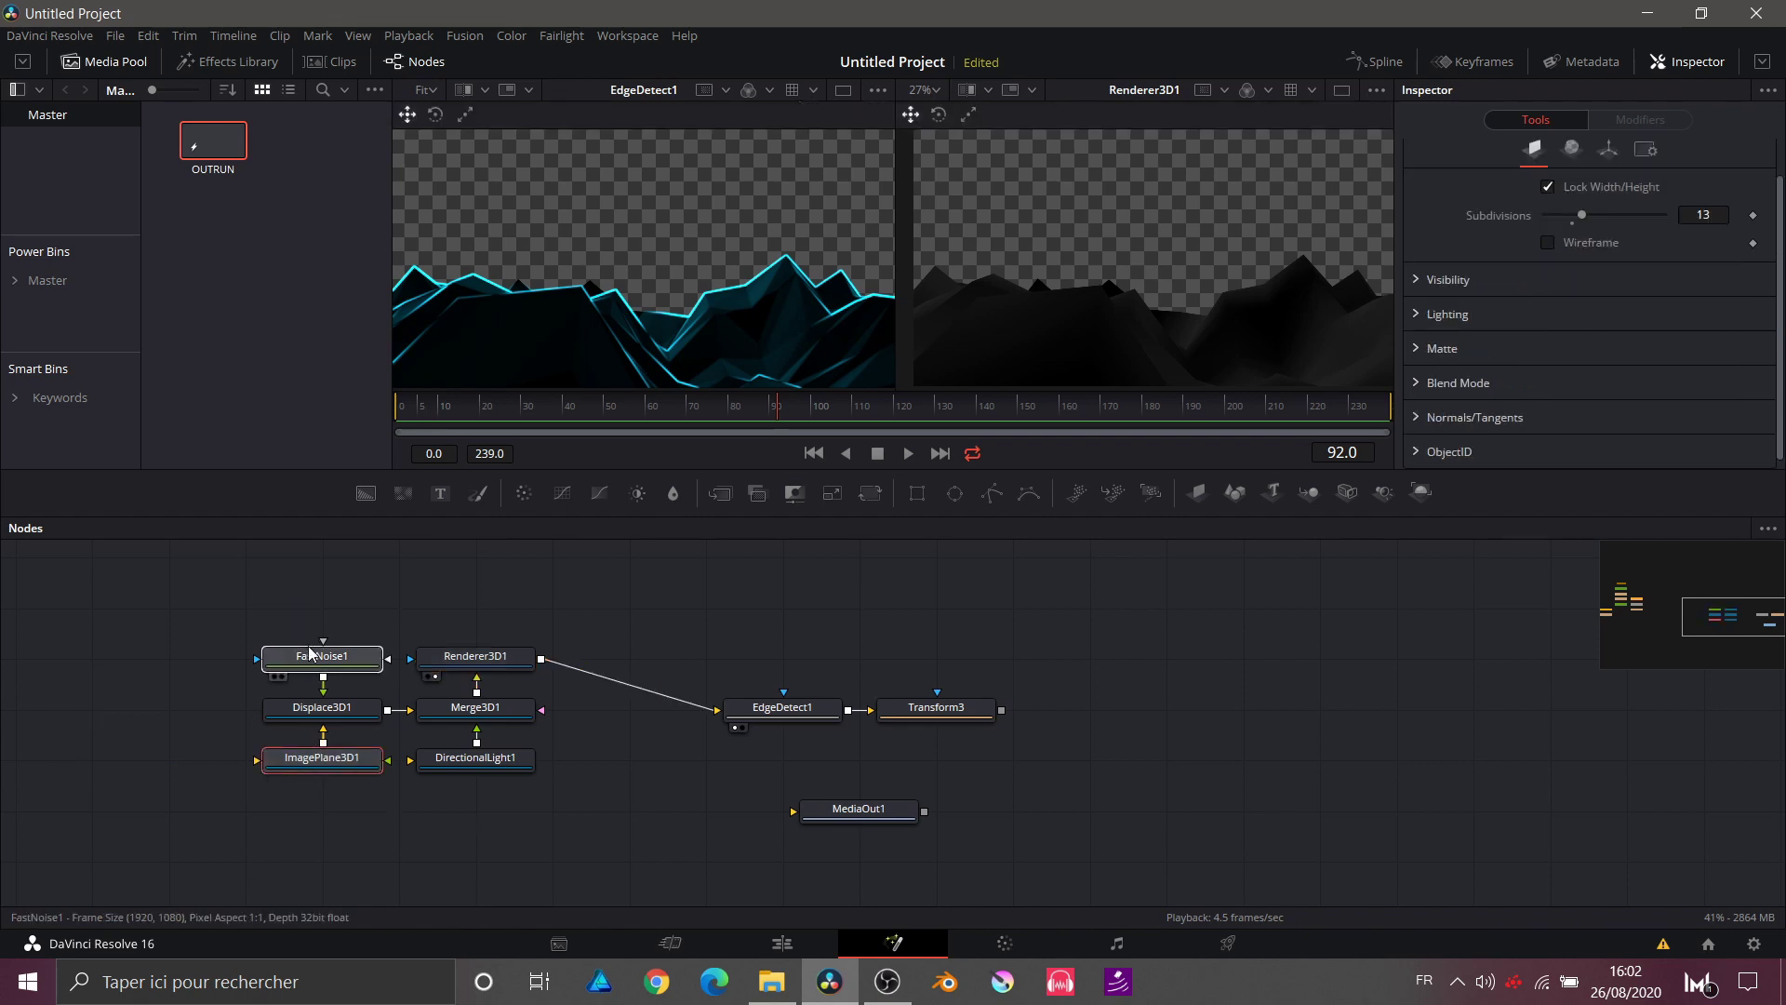
drag(475, 655, 629, 707)
drag(507, 772, 493, 660)
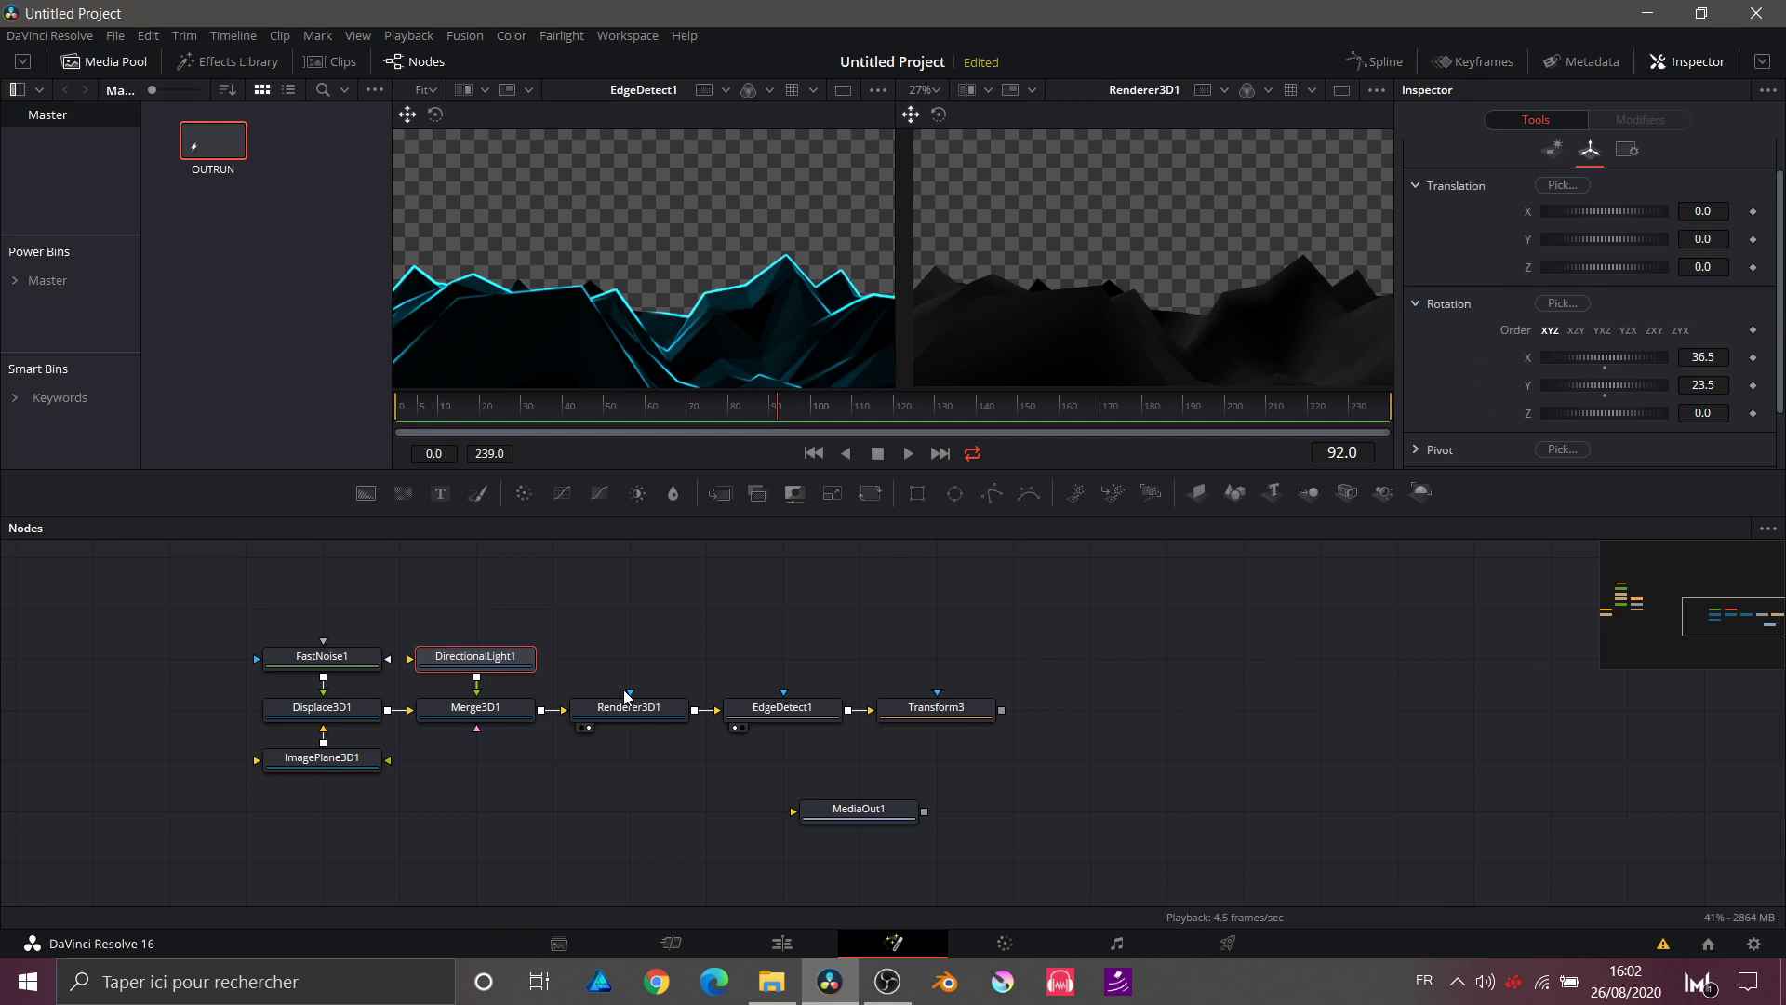
drag(768, 717, 615, 768)
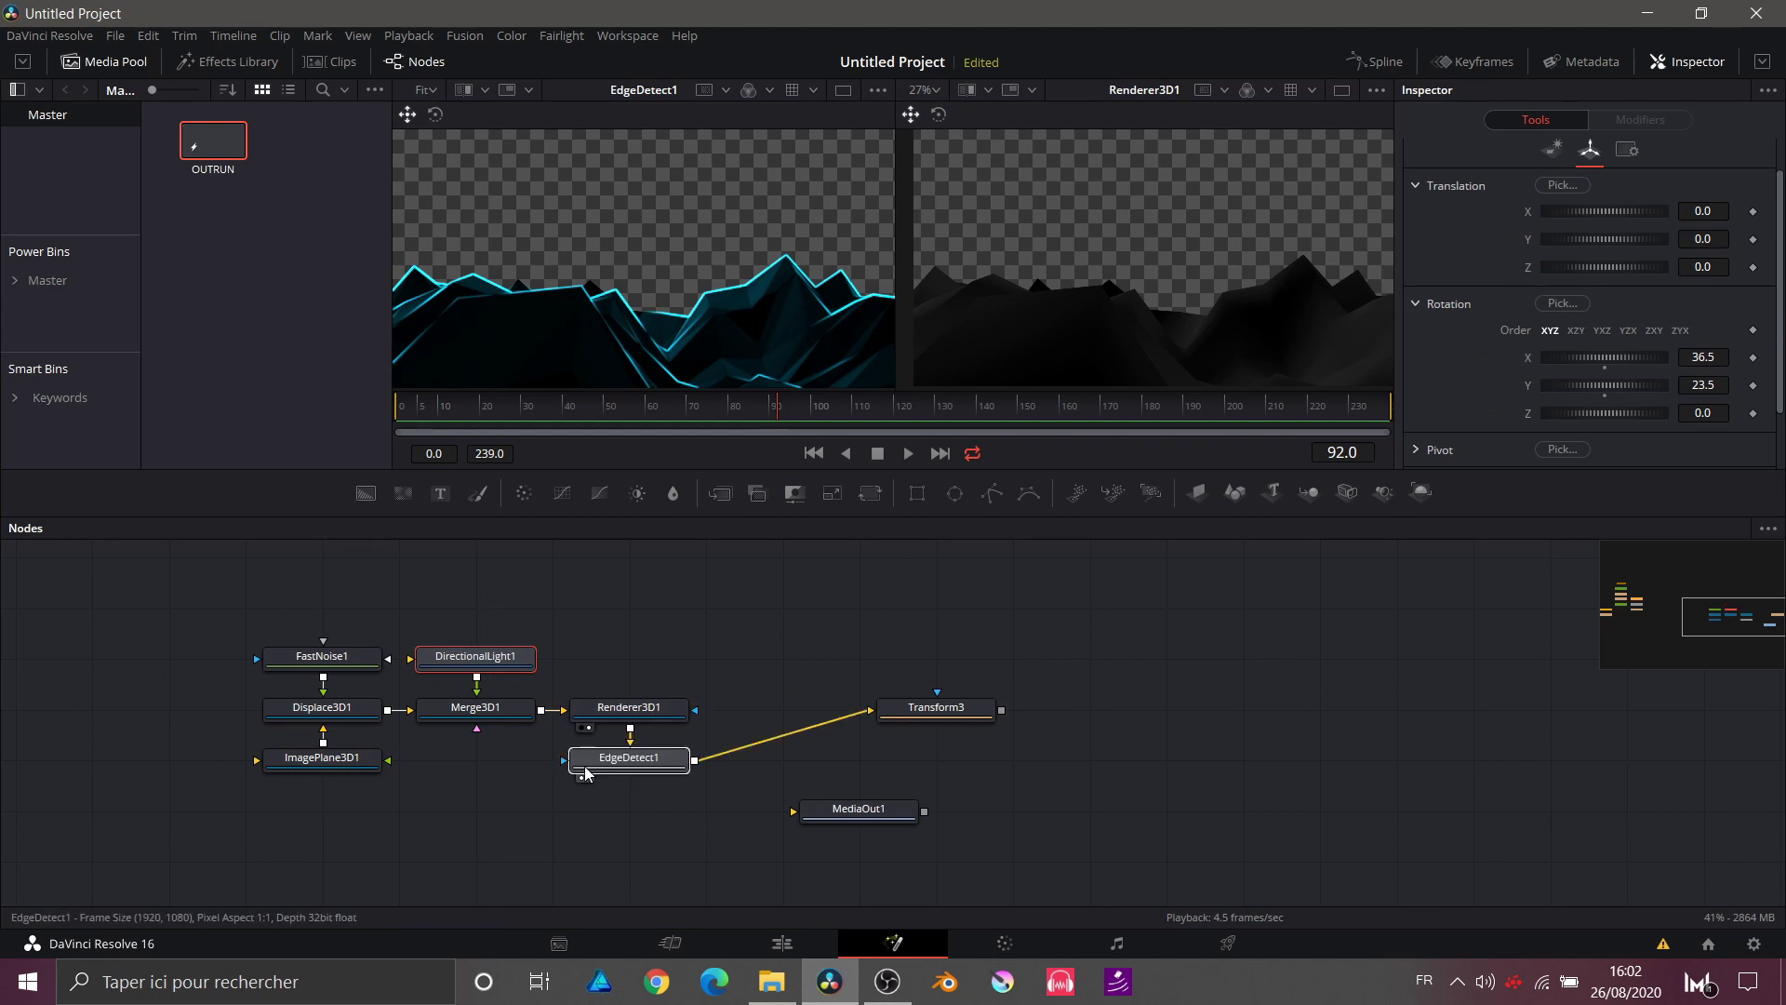
drag(923, 715, 770, 766)
click(770, 767)
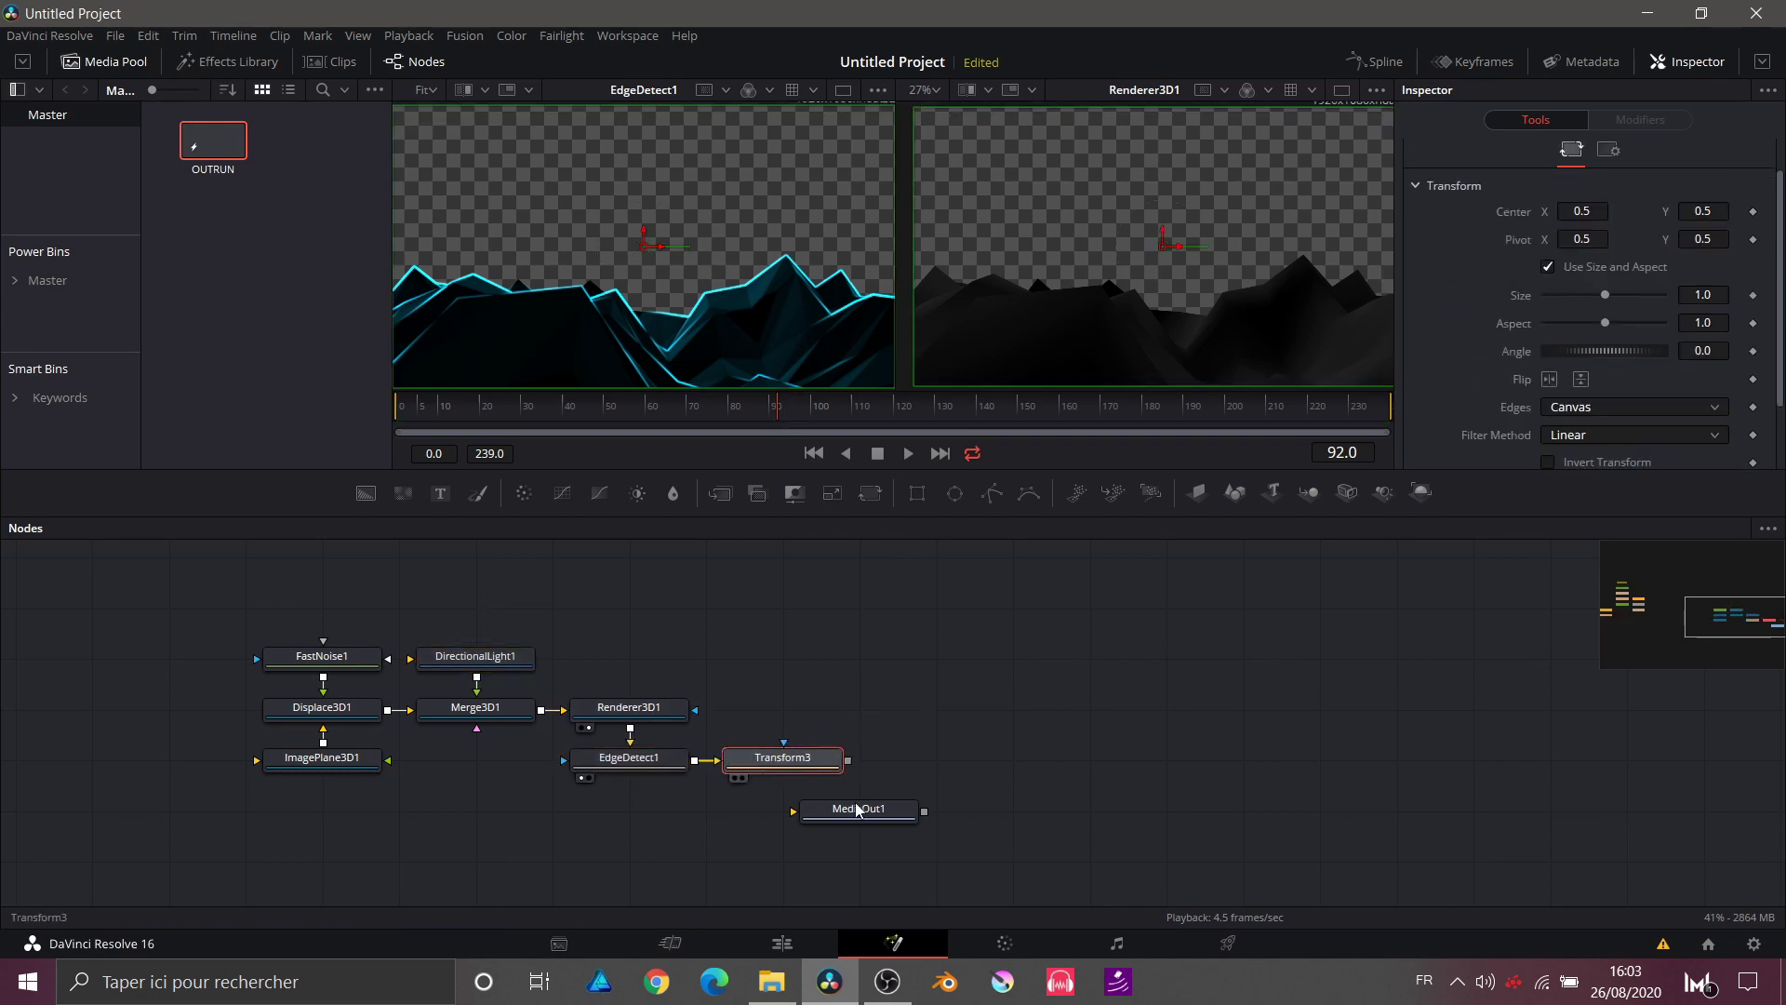
drag(856, 811, 1240, 761)
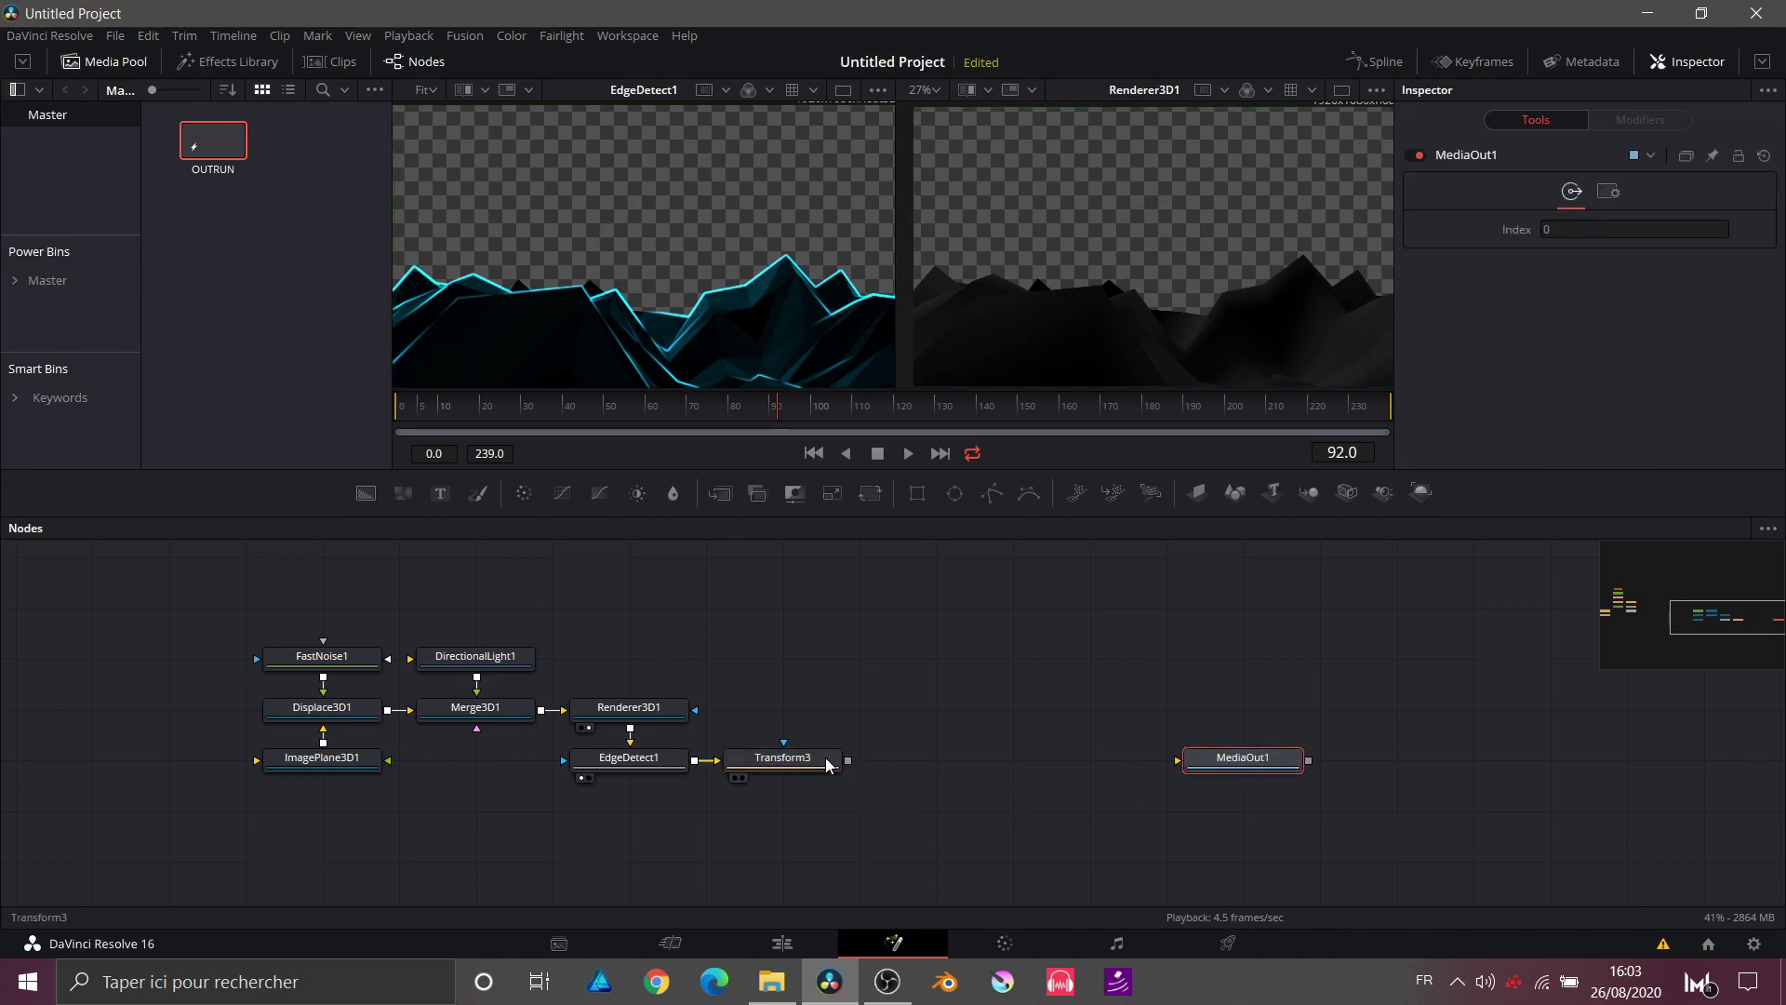
Step: Set Transform3's edges to Mirror, turn off Use Size and Aspect, and reduce its X size to 0.7
click(826, 764)
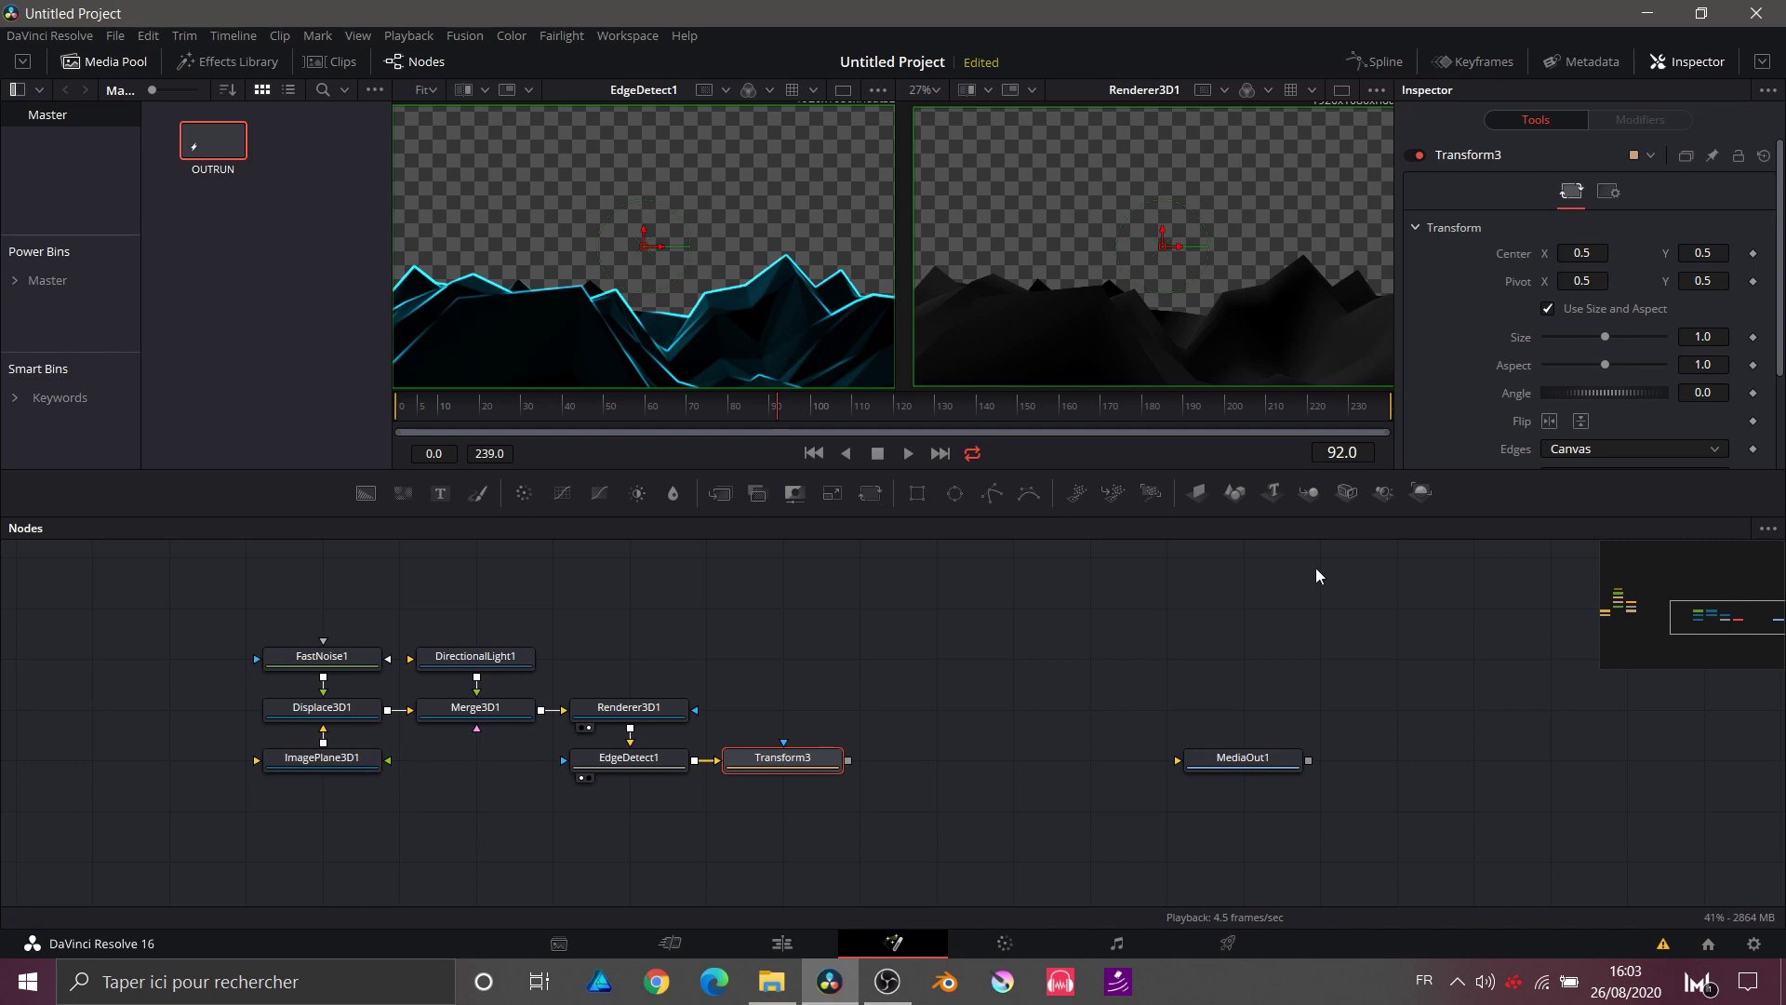
click(1567, 450)
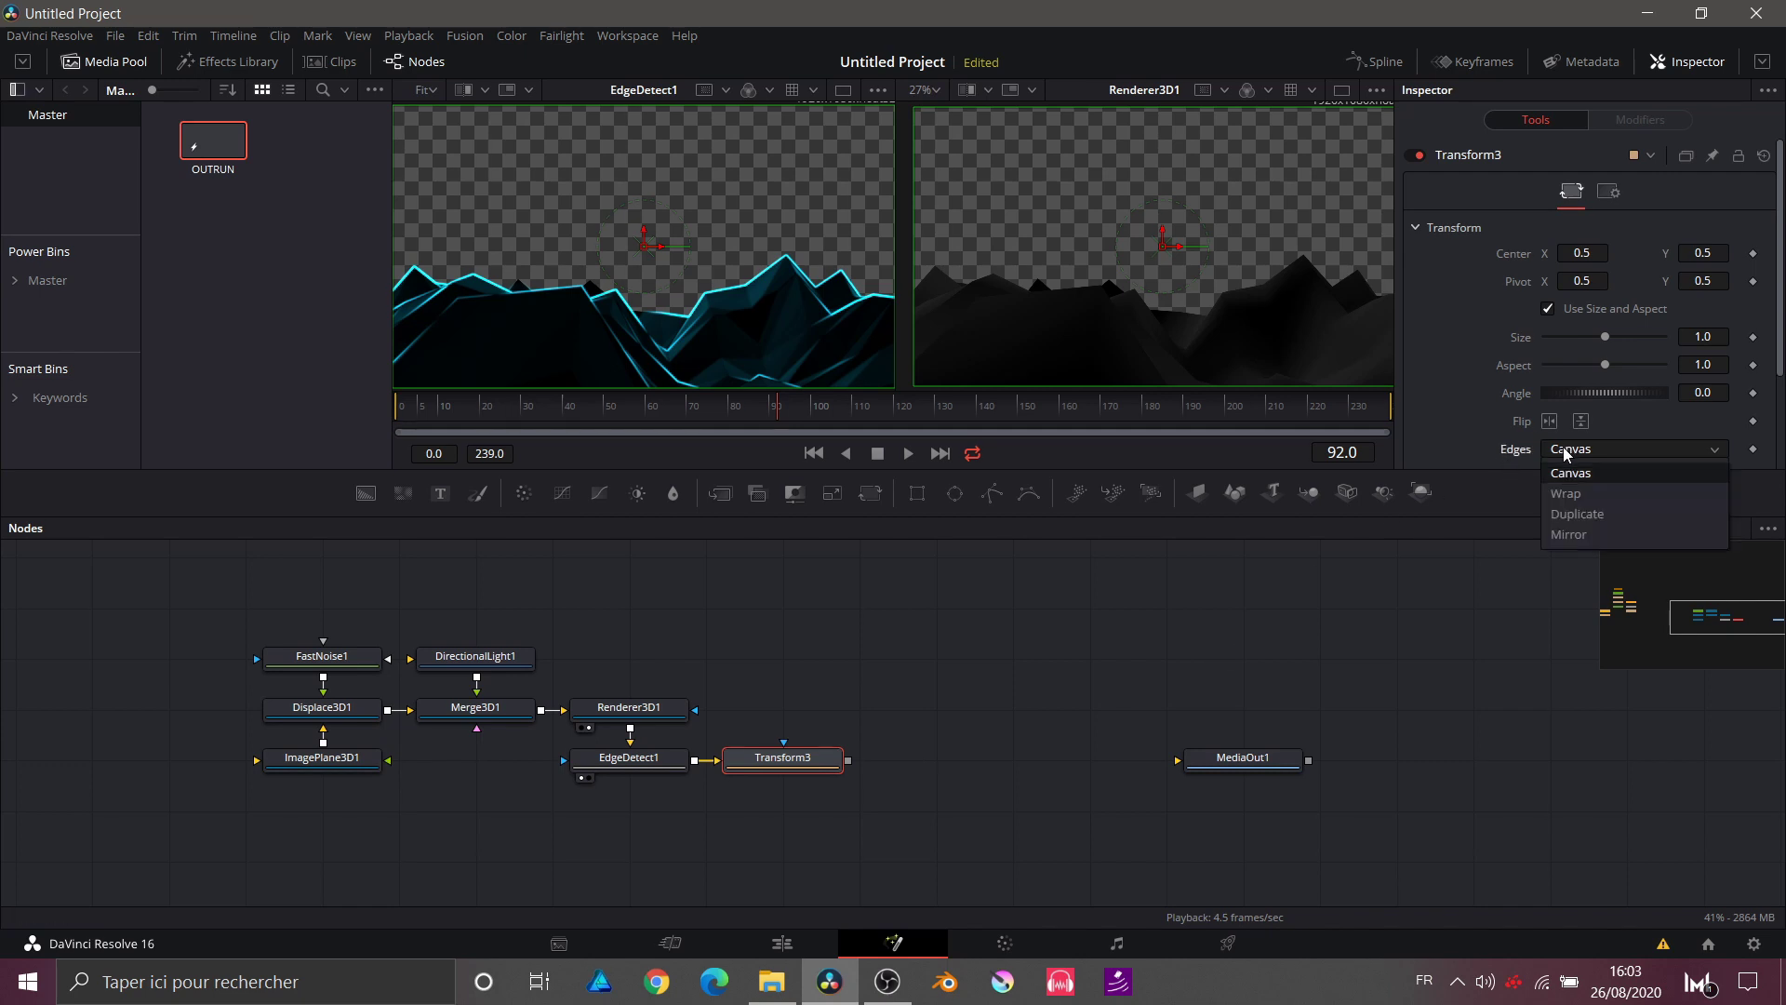
click(1573, 535)
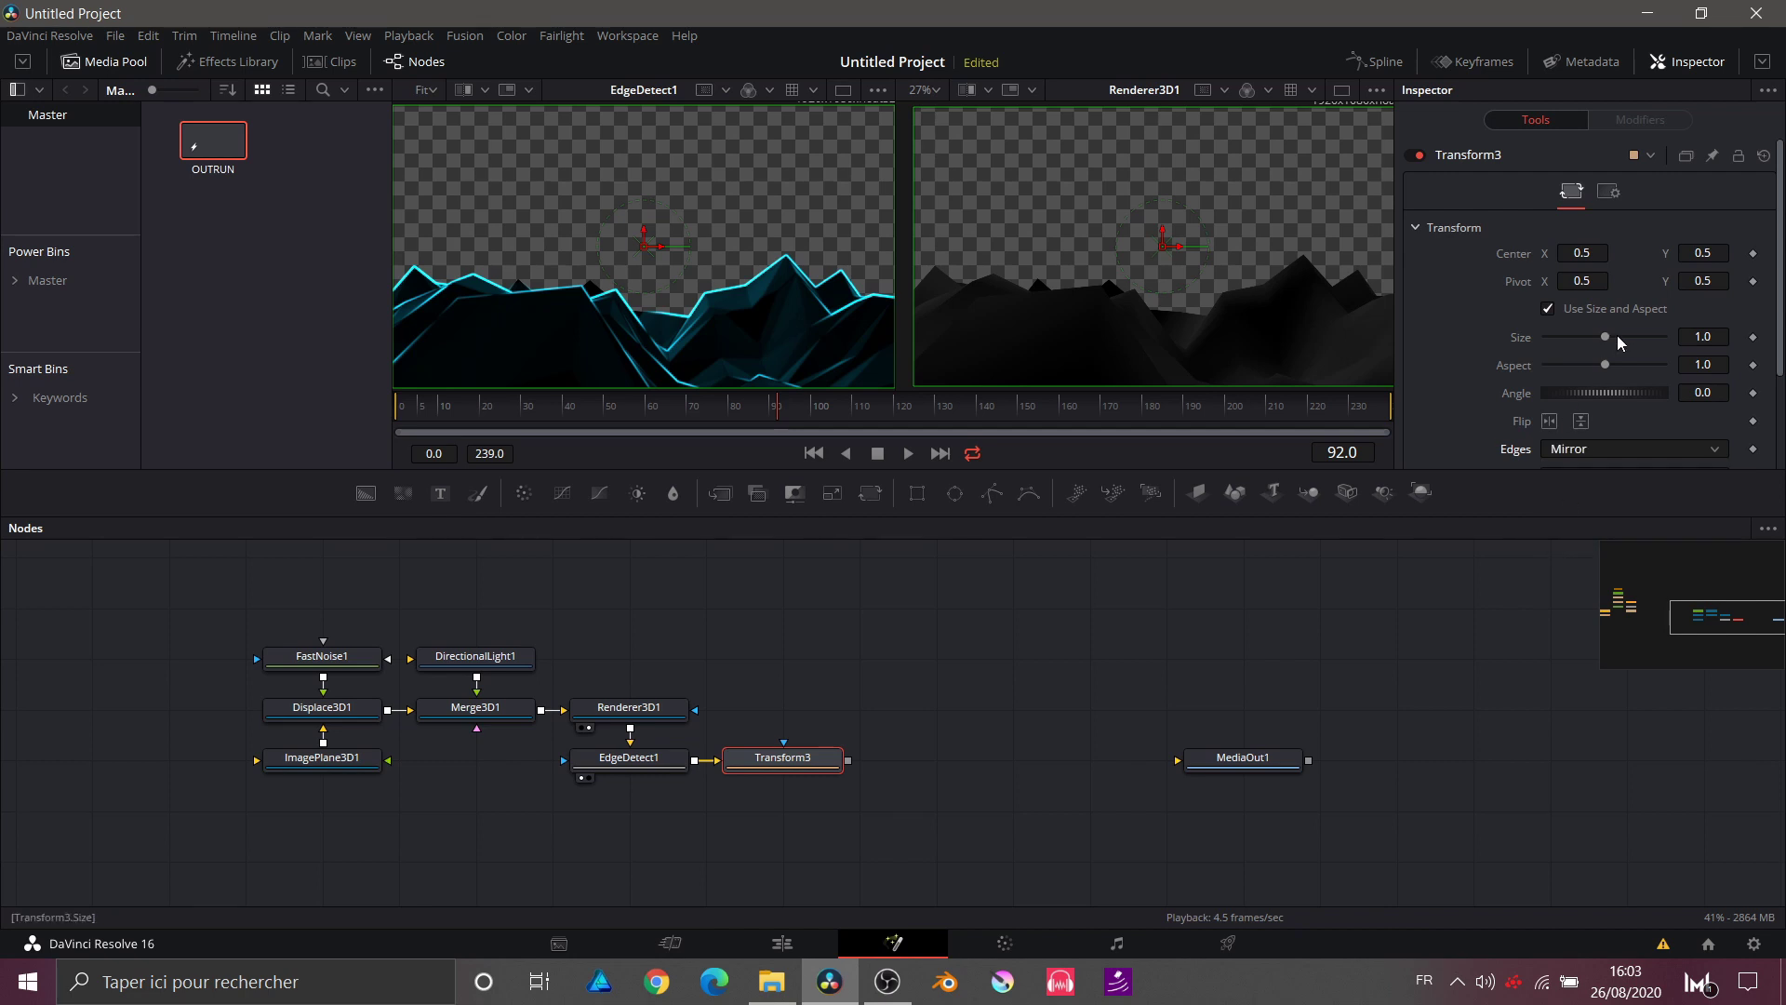
click(1549, 309)
drag(1603, 343, 1581, 344)
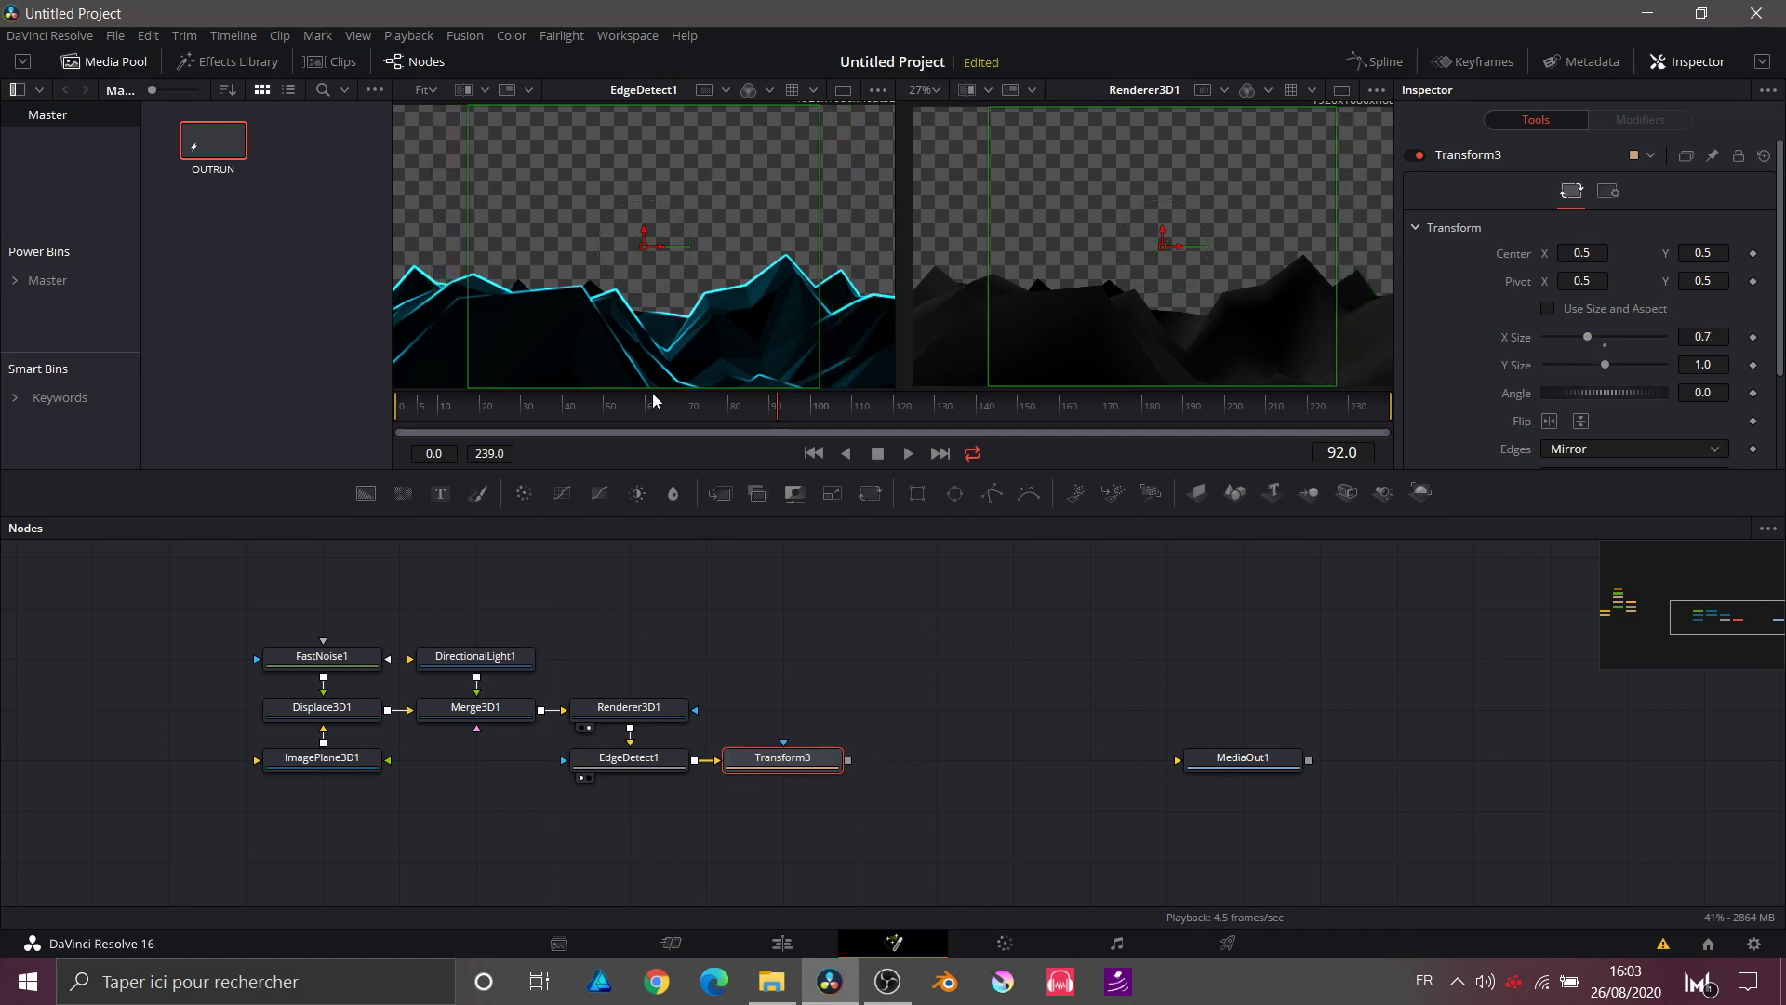
Step: Show Transform3 in a single viewer and set its X size to 0.56
click(844, 91)
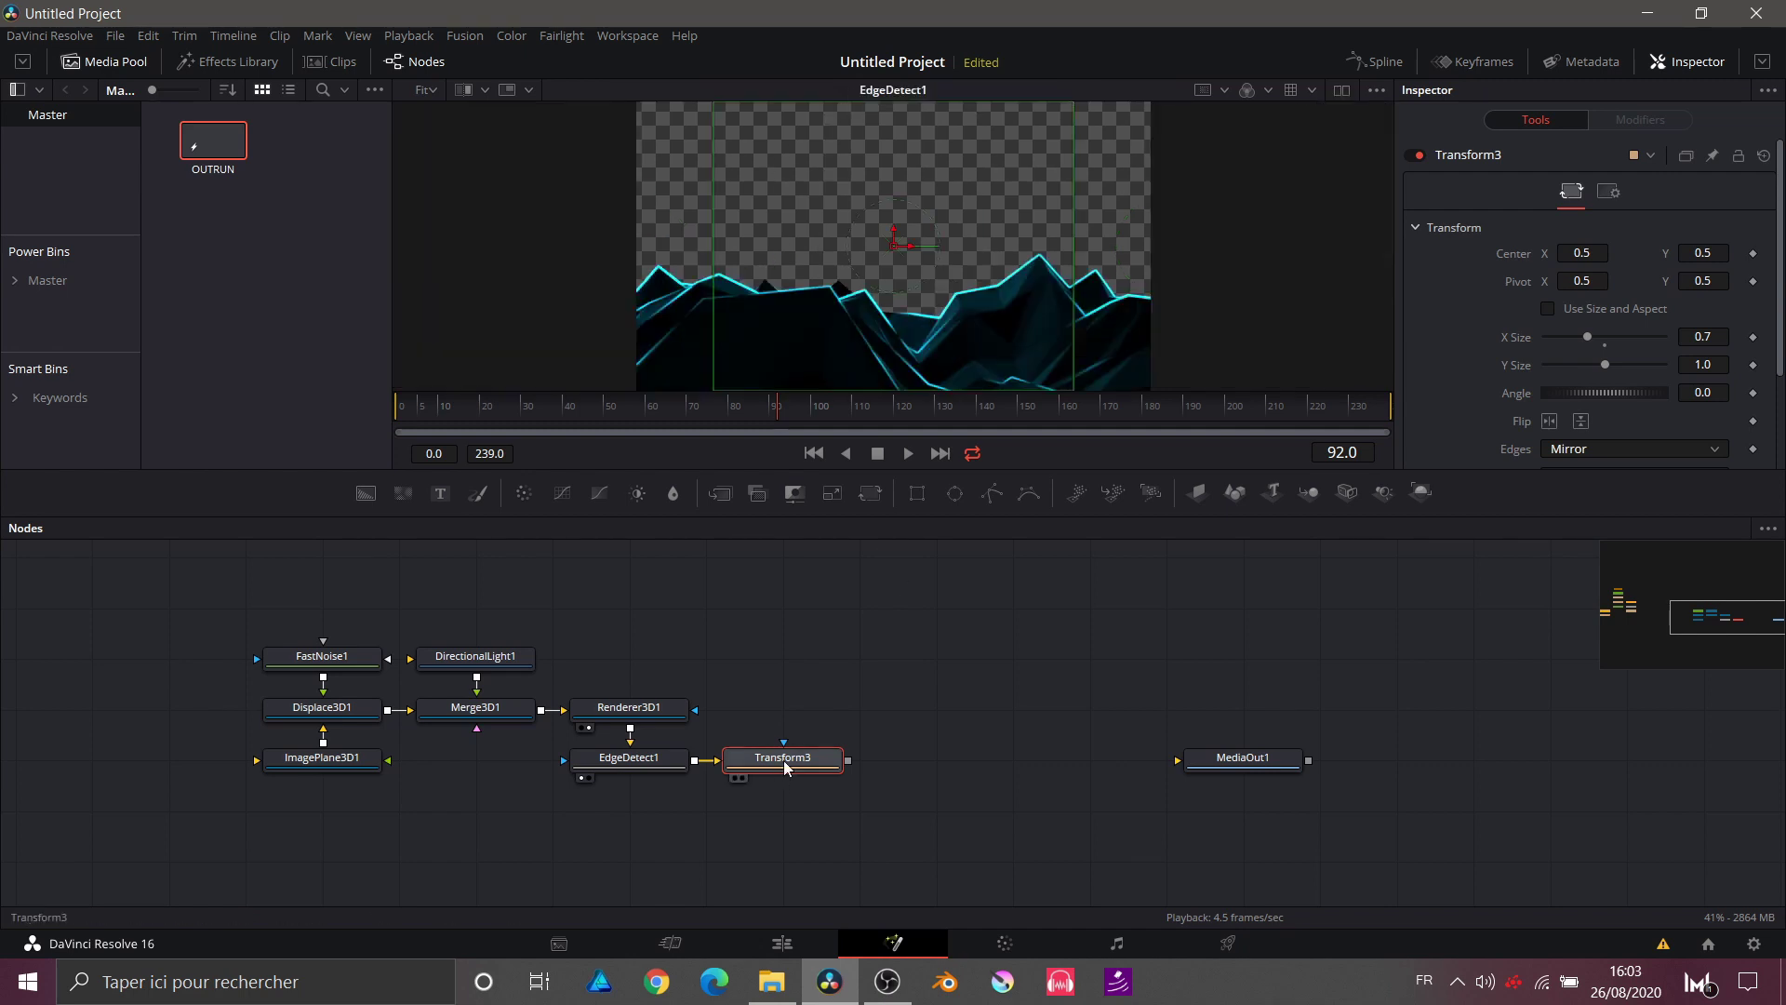
key(1)
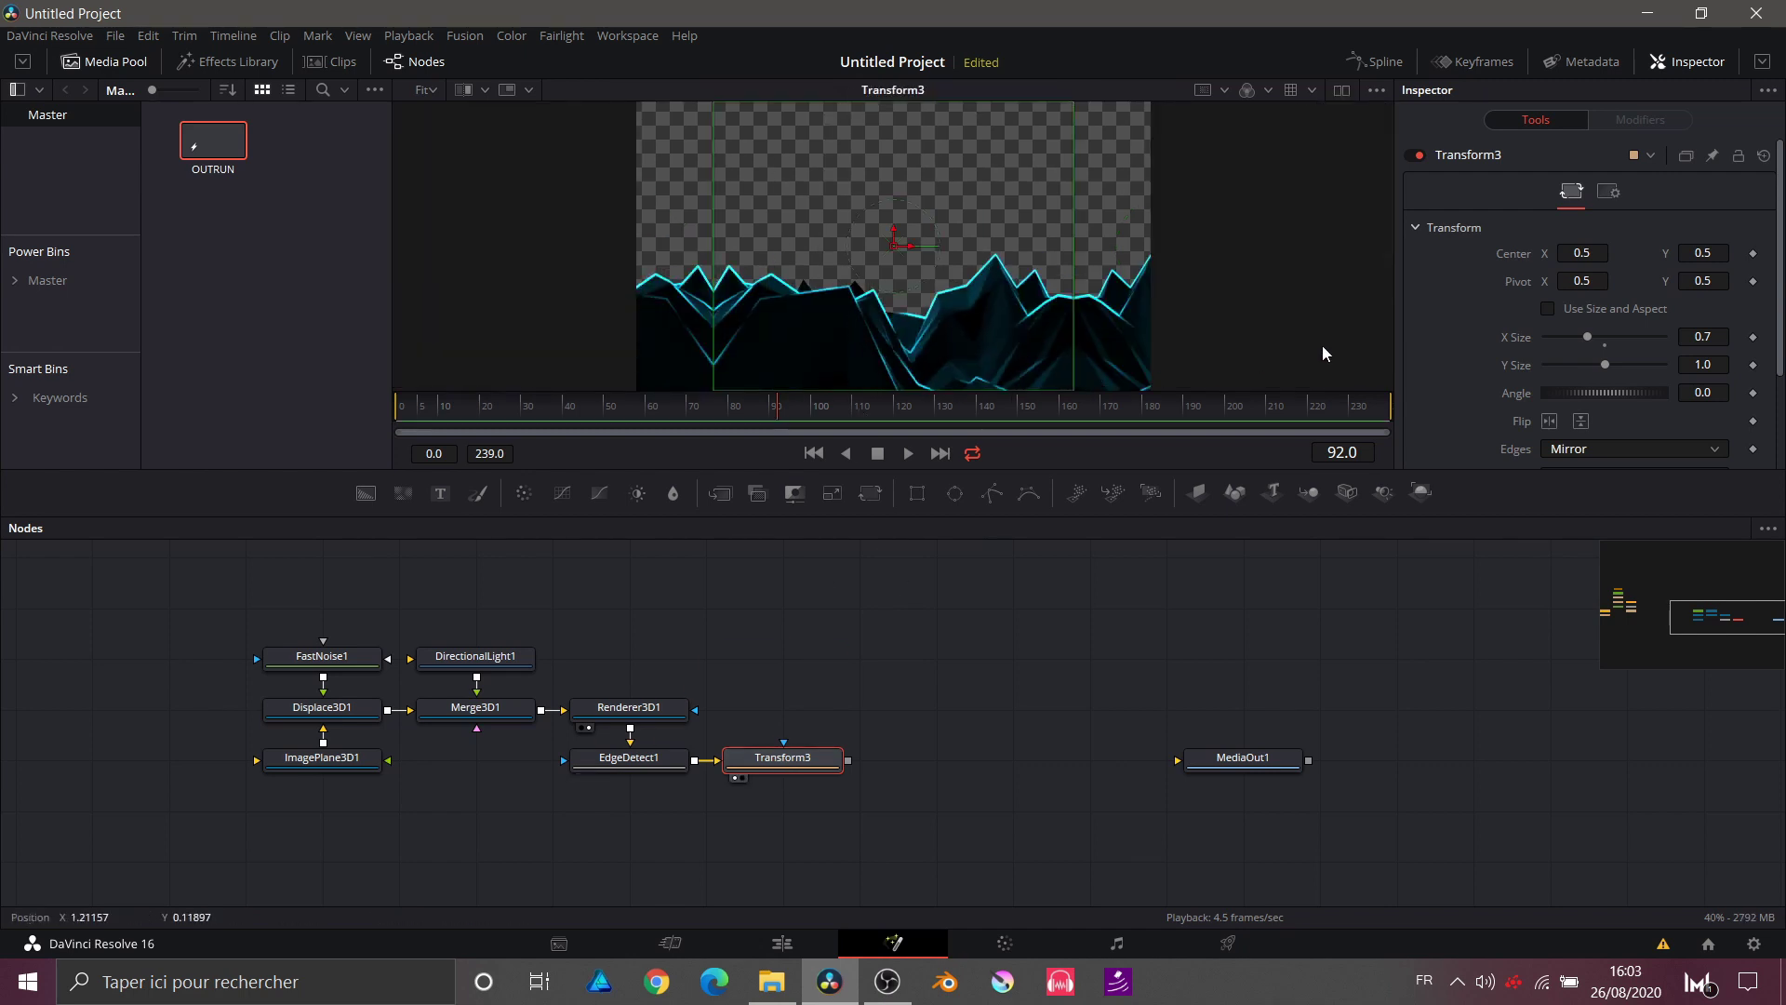
drag(1585, 344, 1577, 336)
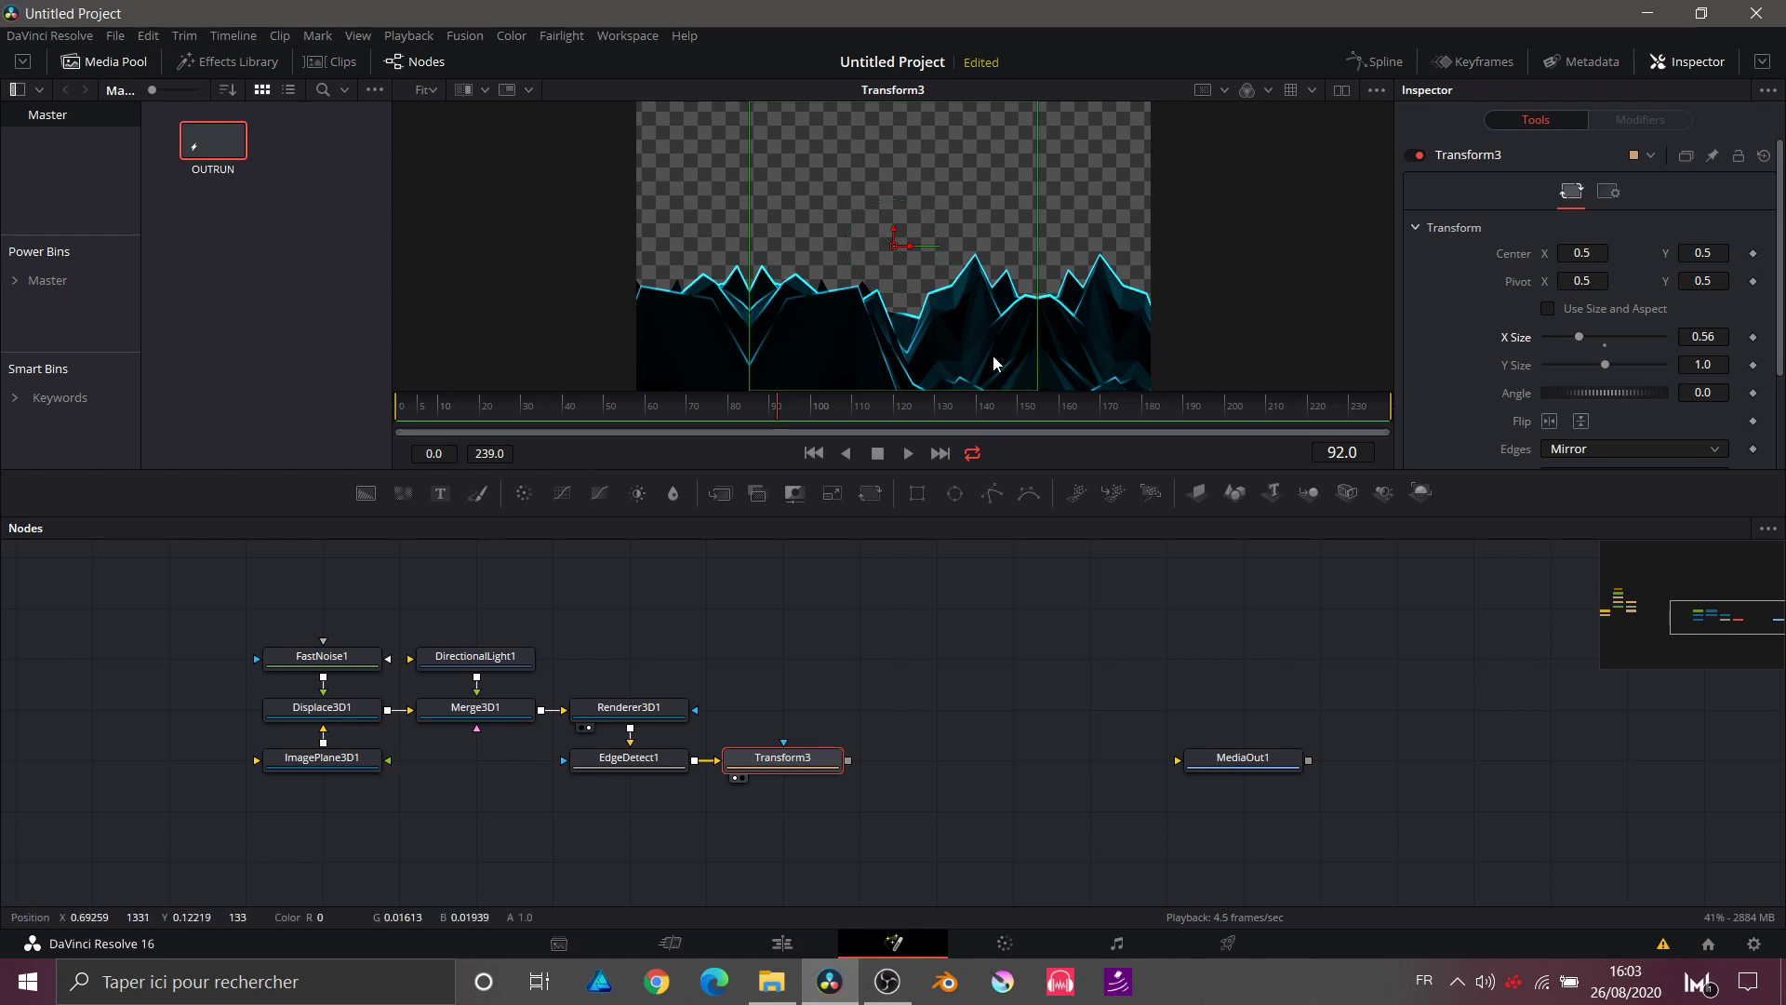
Step: Shift Transform3's center horizontally to about X 0.294 to reposition the mirrored mountains
drag(894, 249, 663, 247)
mouse_move(778, 298)
mouse_down()
mouse_move(817, 291)
mouse_move(797, 270)
mouse_move(795, 304)
mouse_up()
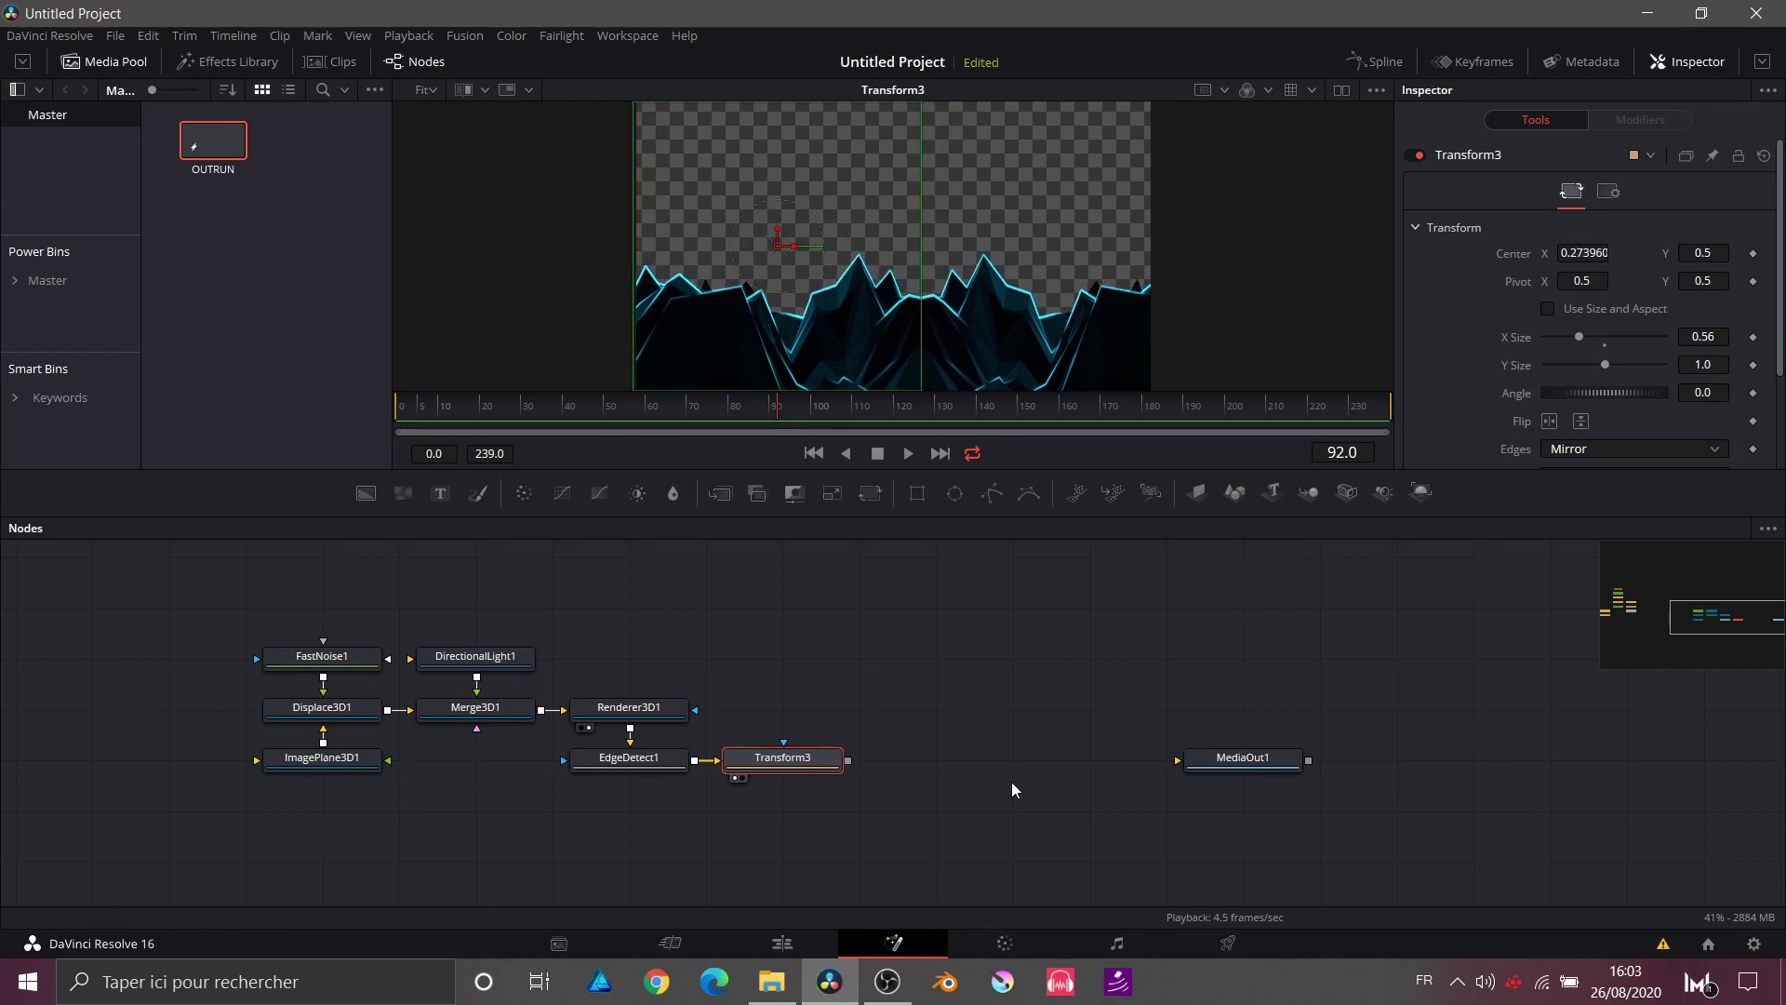
drag(789, 251, 801, 292)
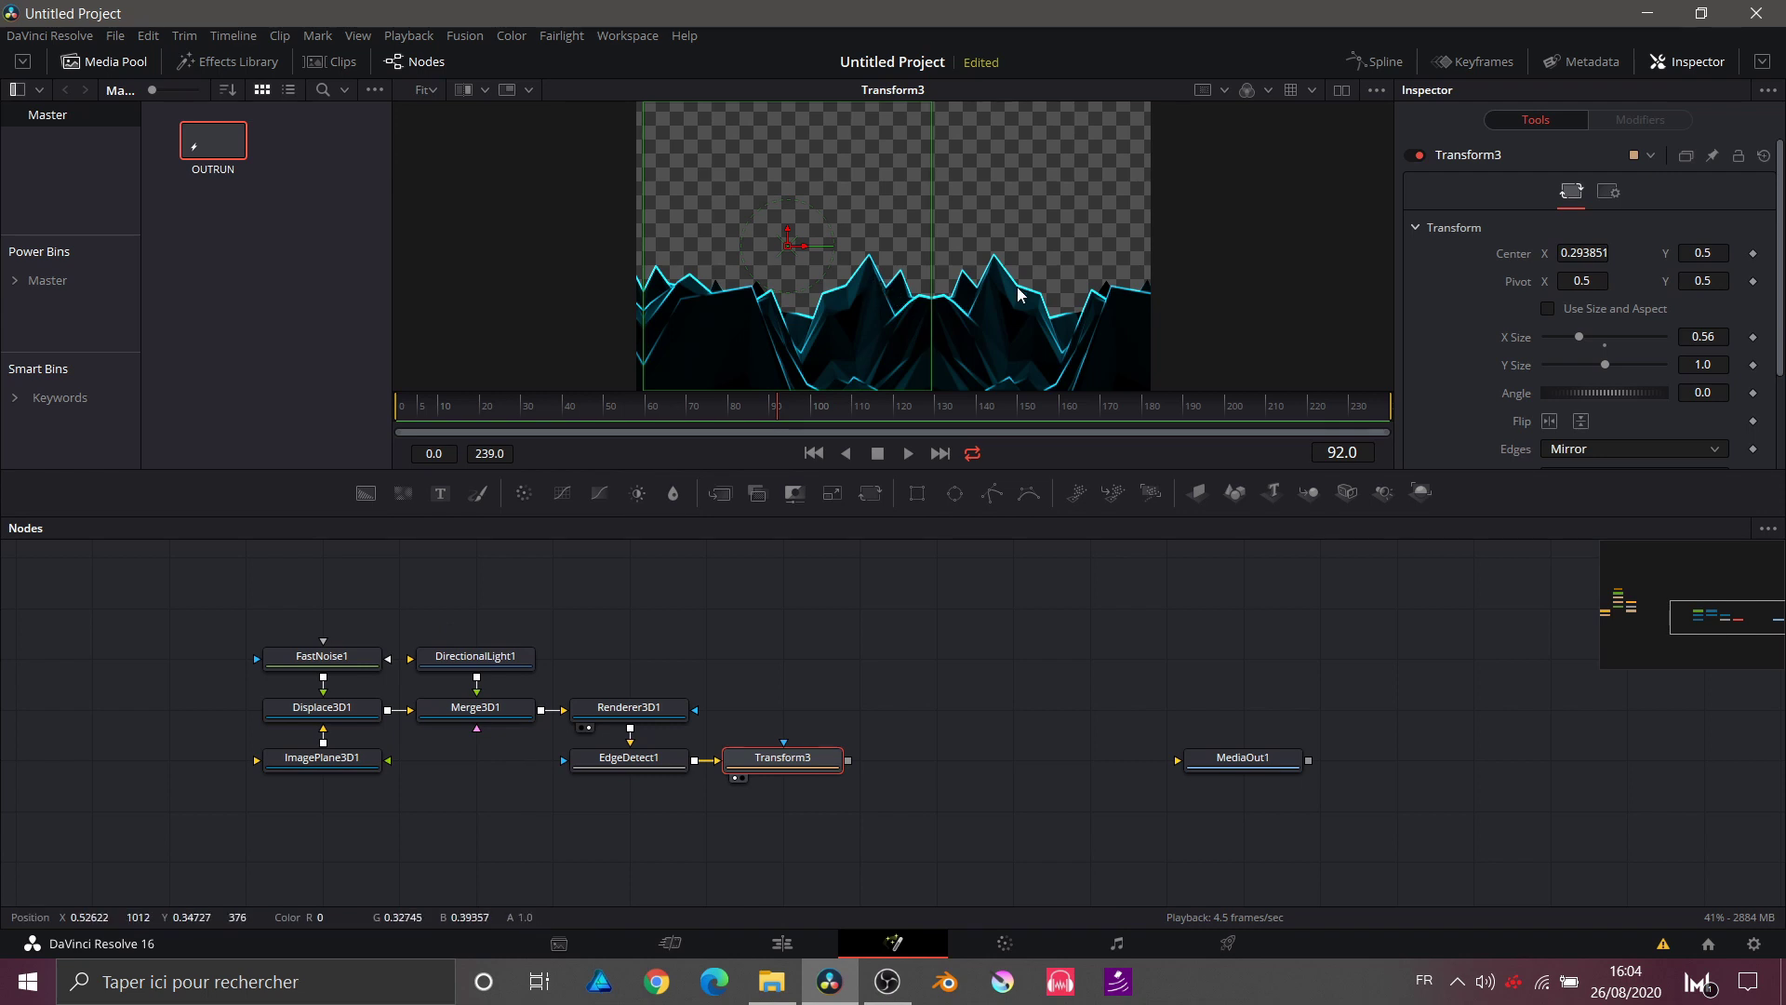
Step: Try unlocking FastNoise1's X/Y scale with an X scale of 6.3, and undo both changes
click(328, 658)
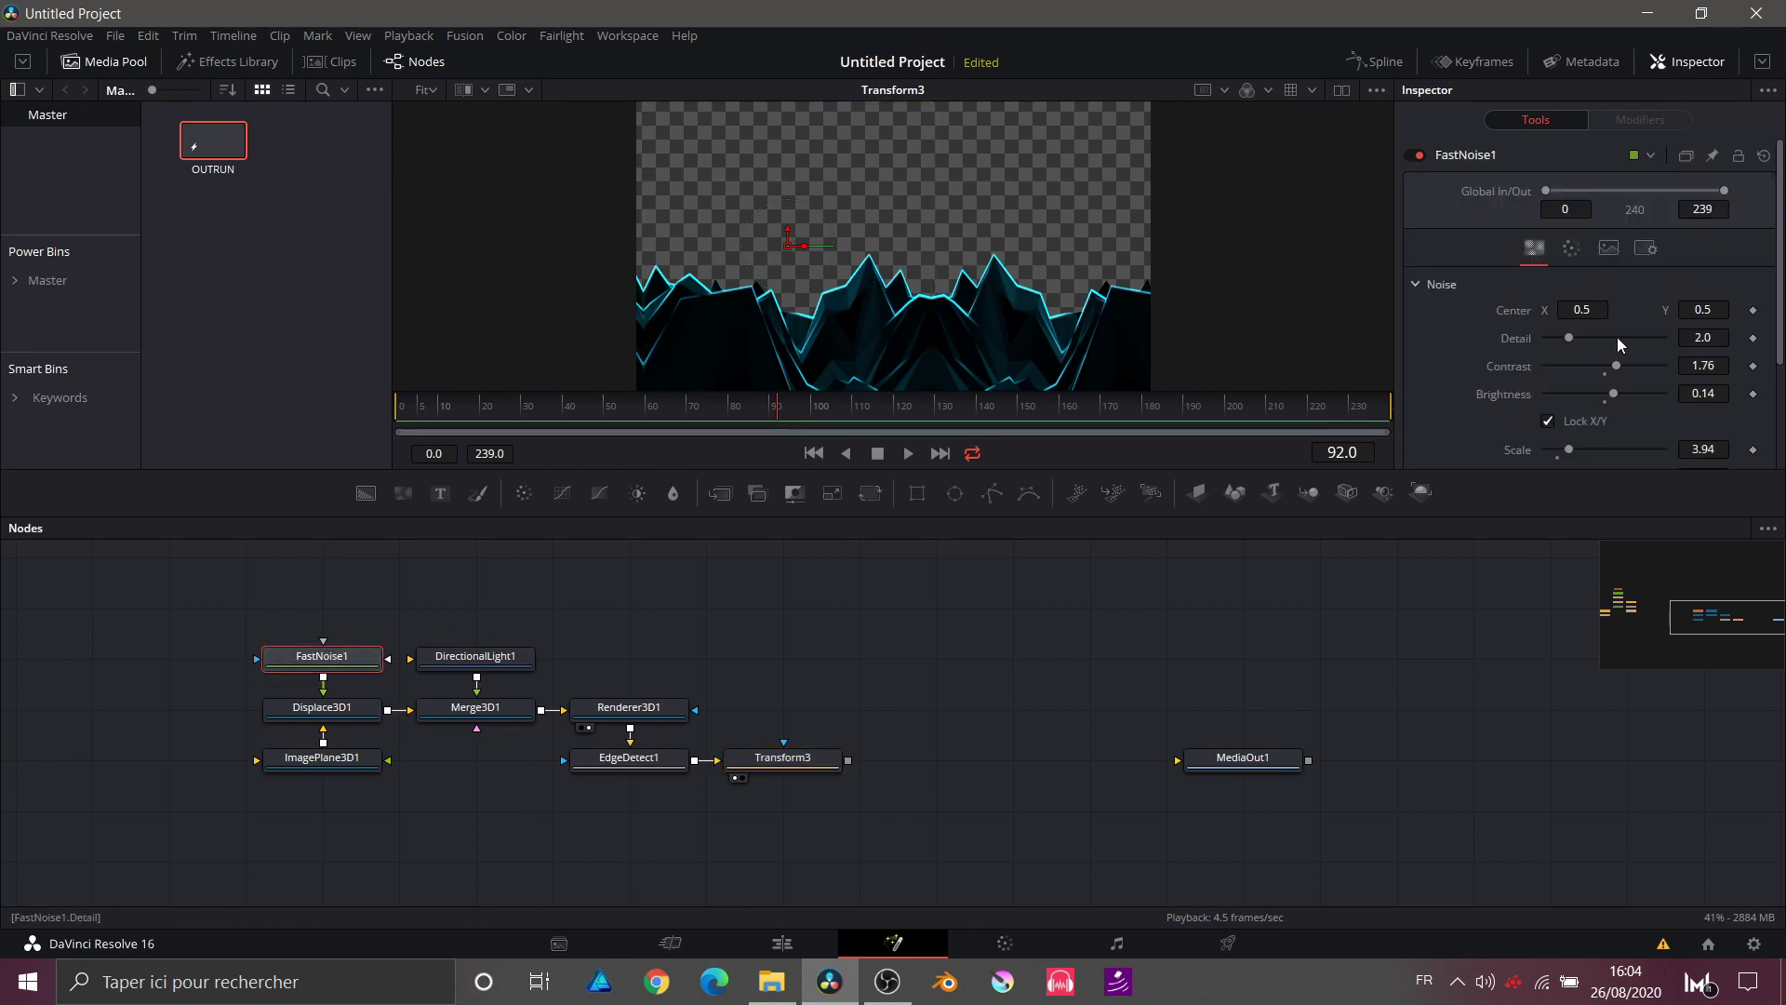
click(1547, 422)
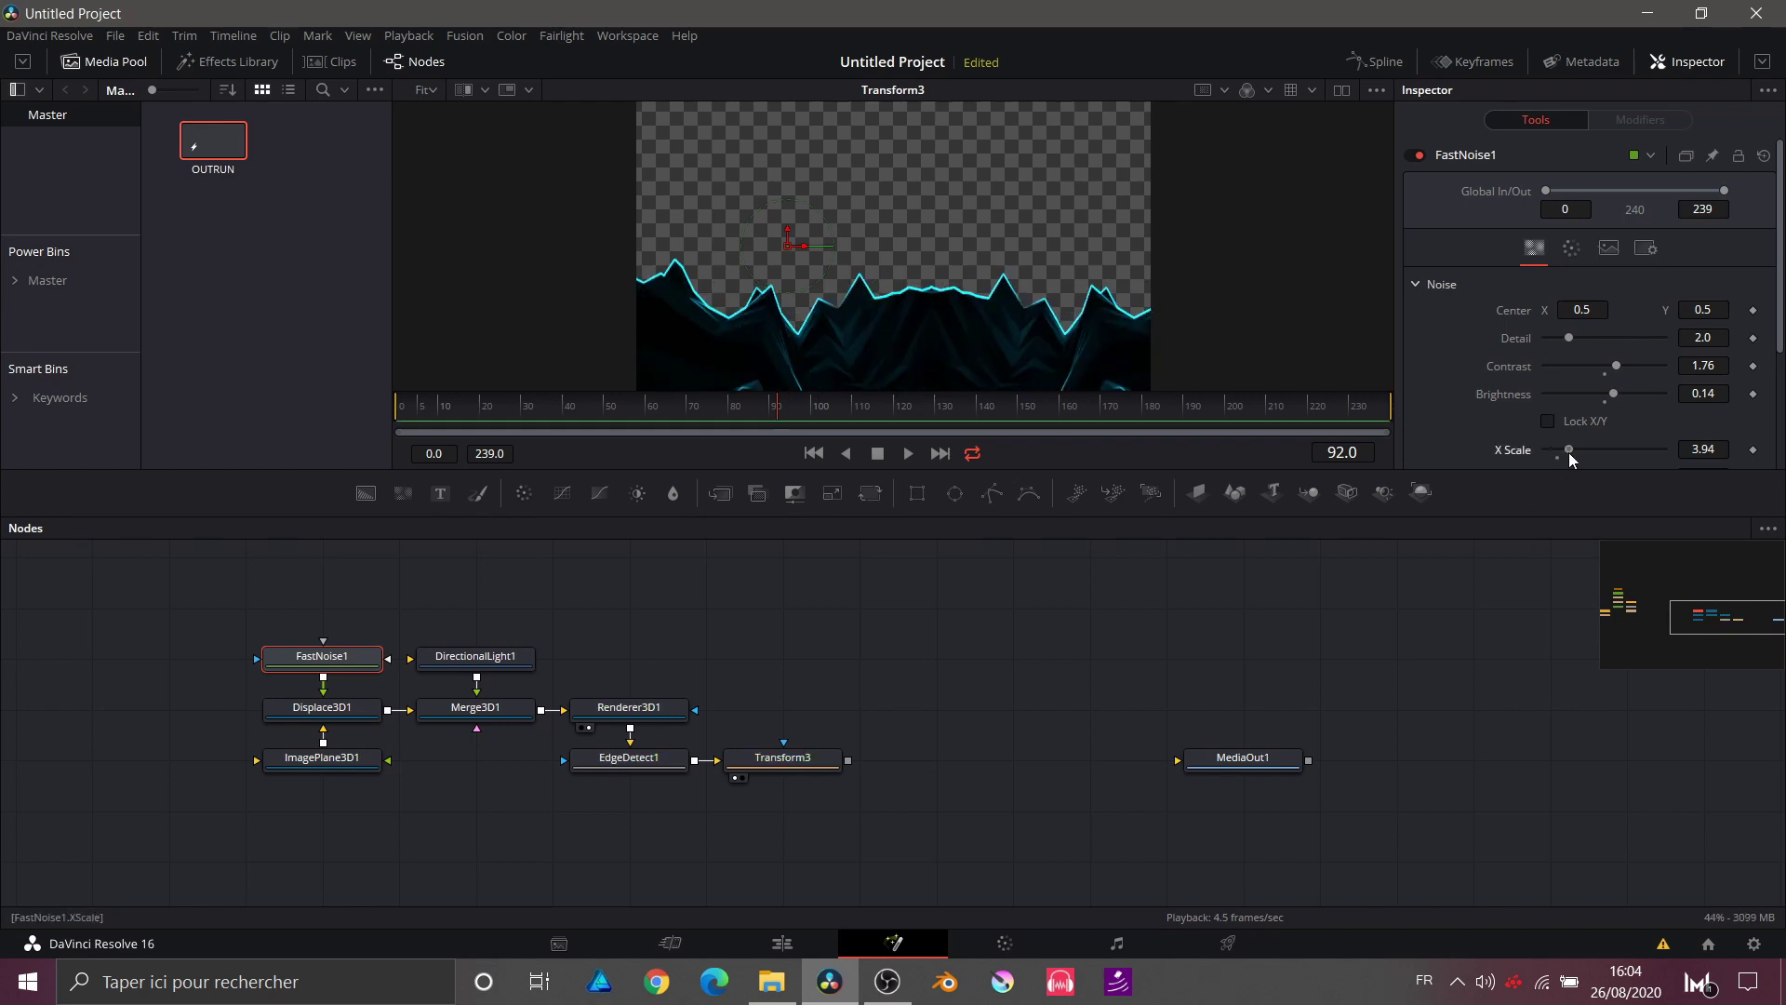
drag(1568, 453, 1582, 451)
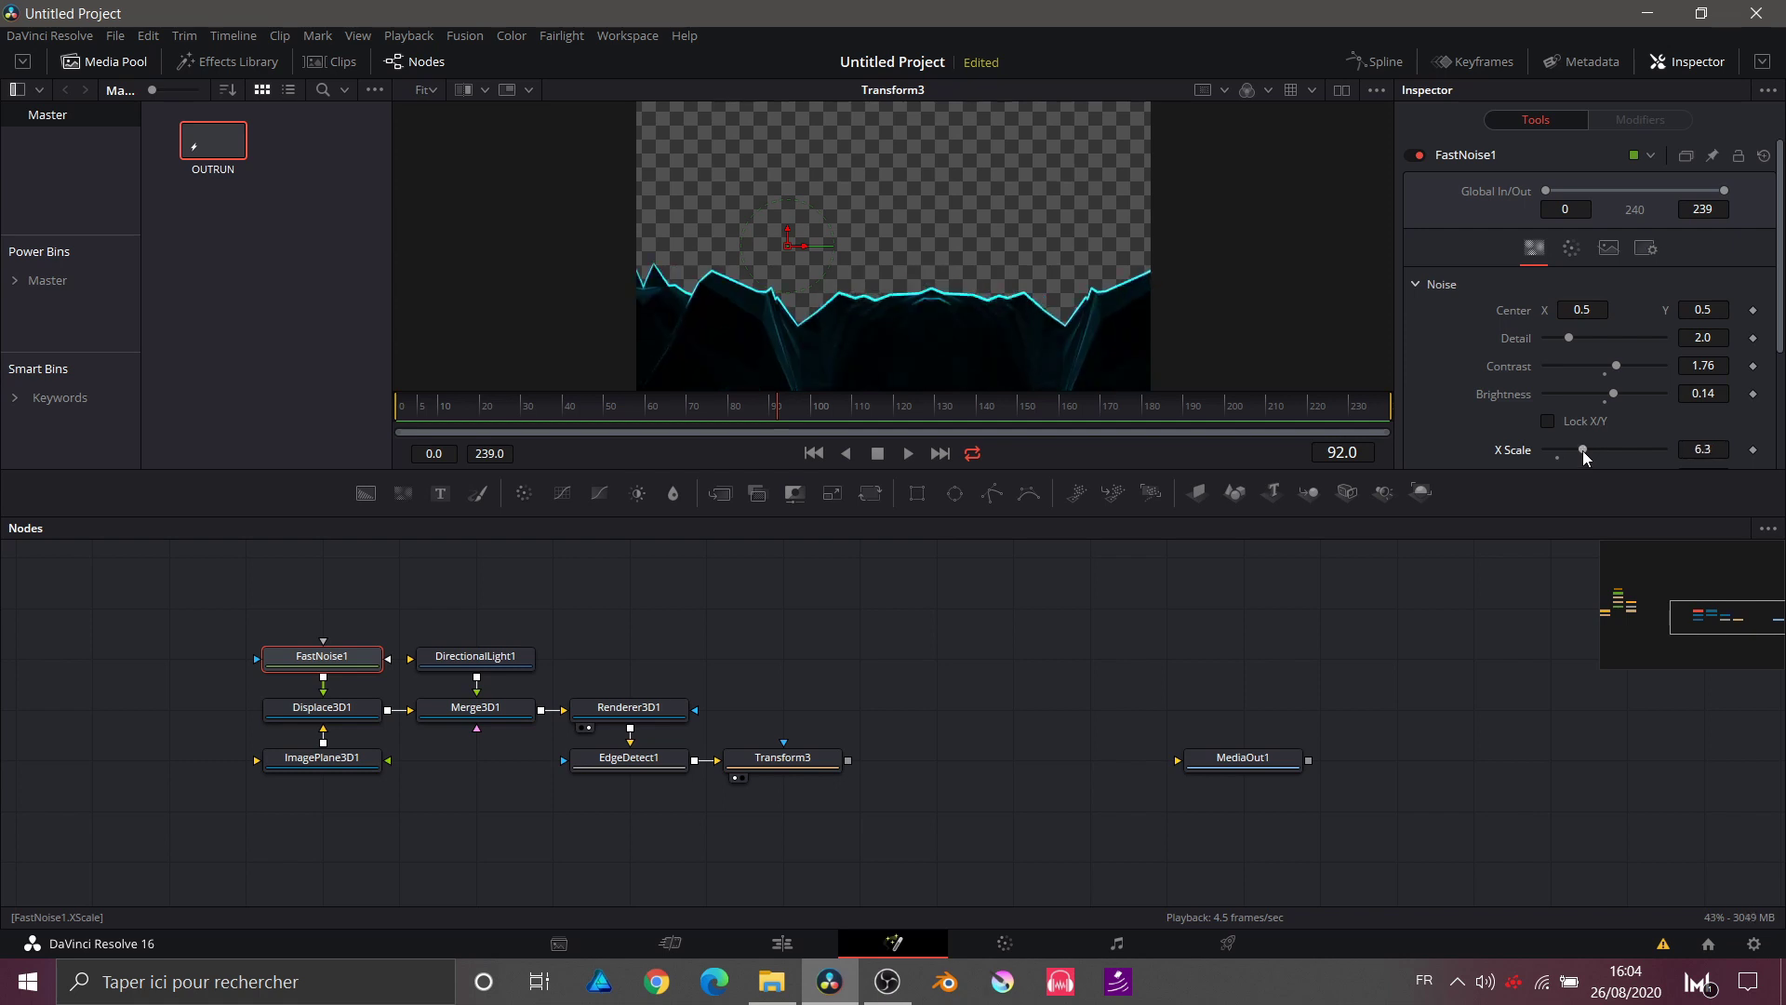
key(ctrl+z)
key(ctrl+z)
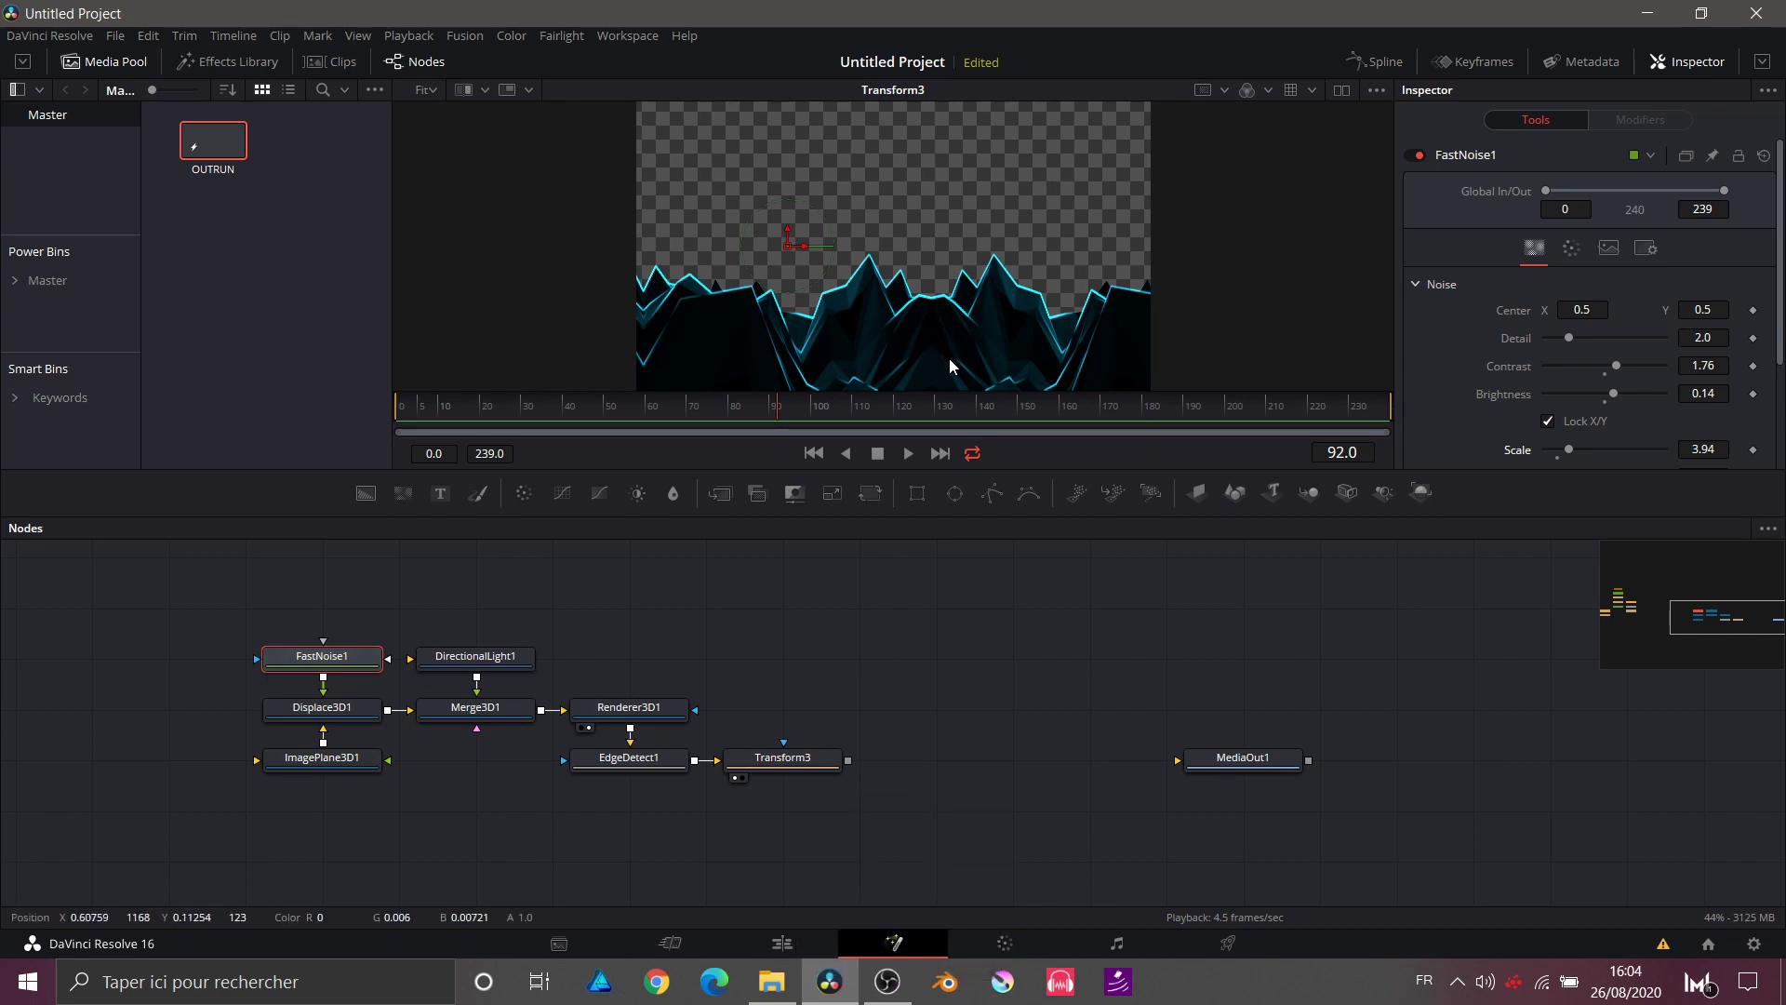
Step: Place Transform3 below EdgeDetect1 and move the whole mountain node group closer to the grid nodes
scroll(384, 662, down, 3)
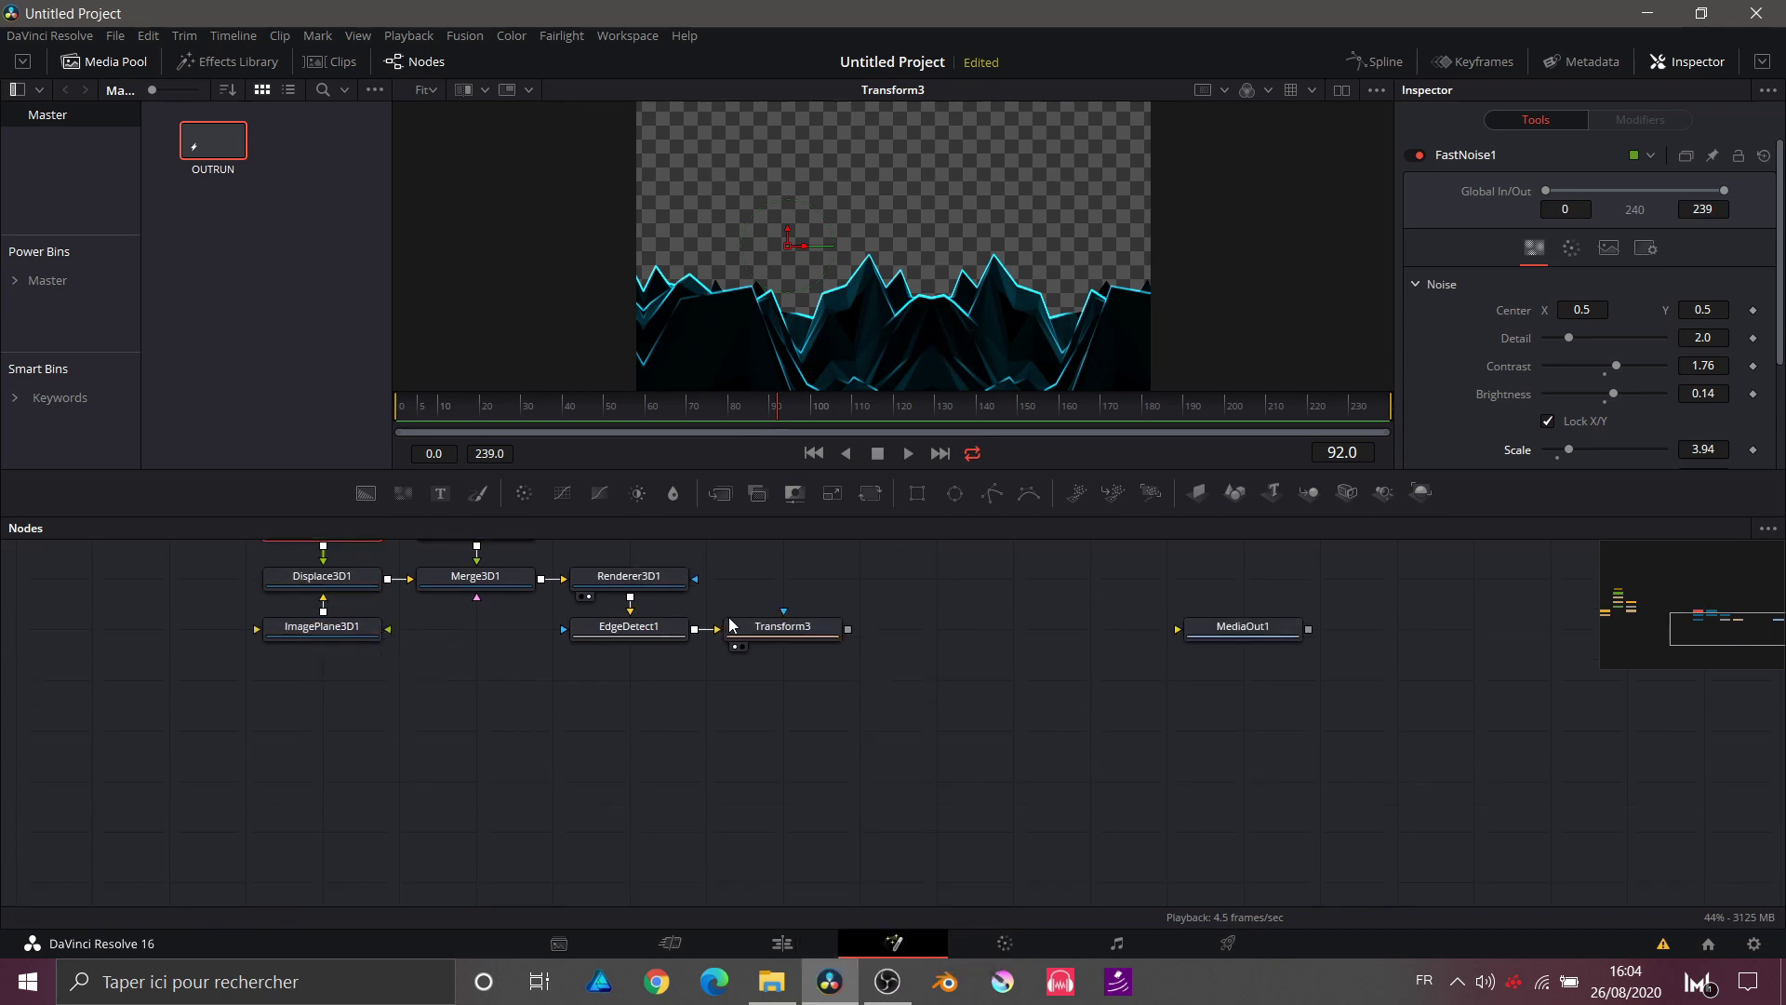
drag(771, 632, 614, 683)
scroll(614, 684, left, 3)
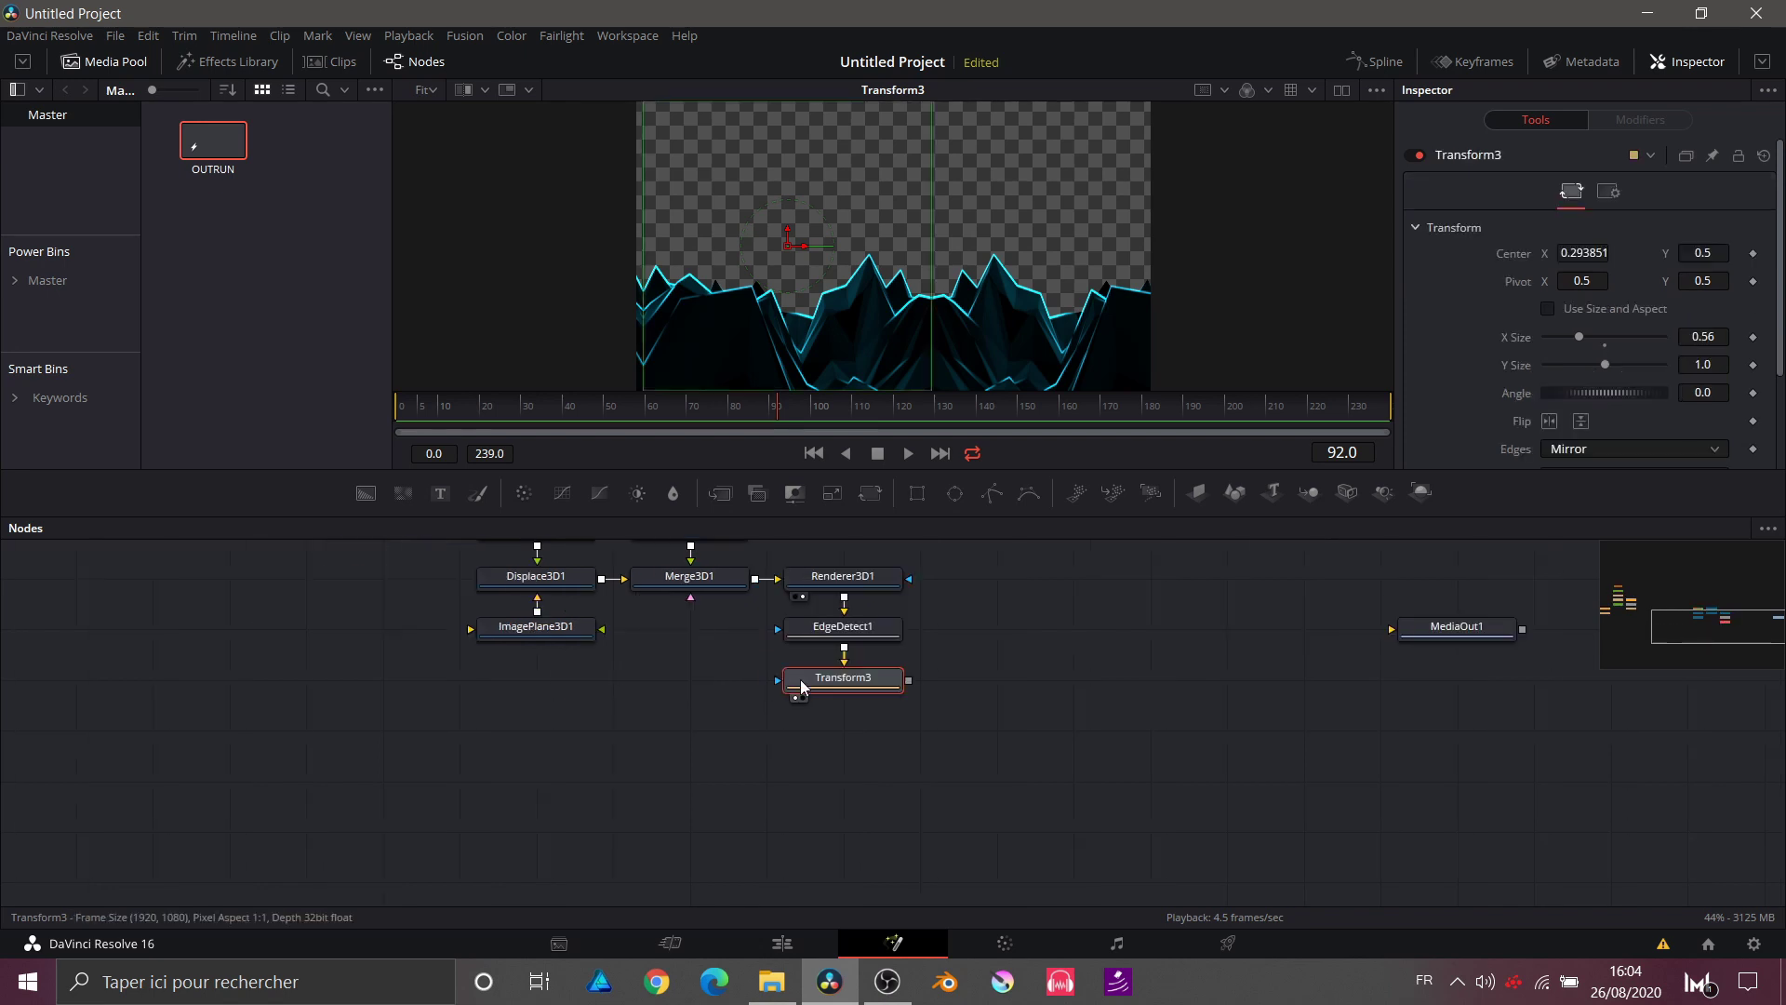
scroll(801, 681, left, 2)
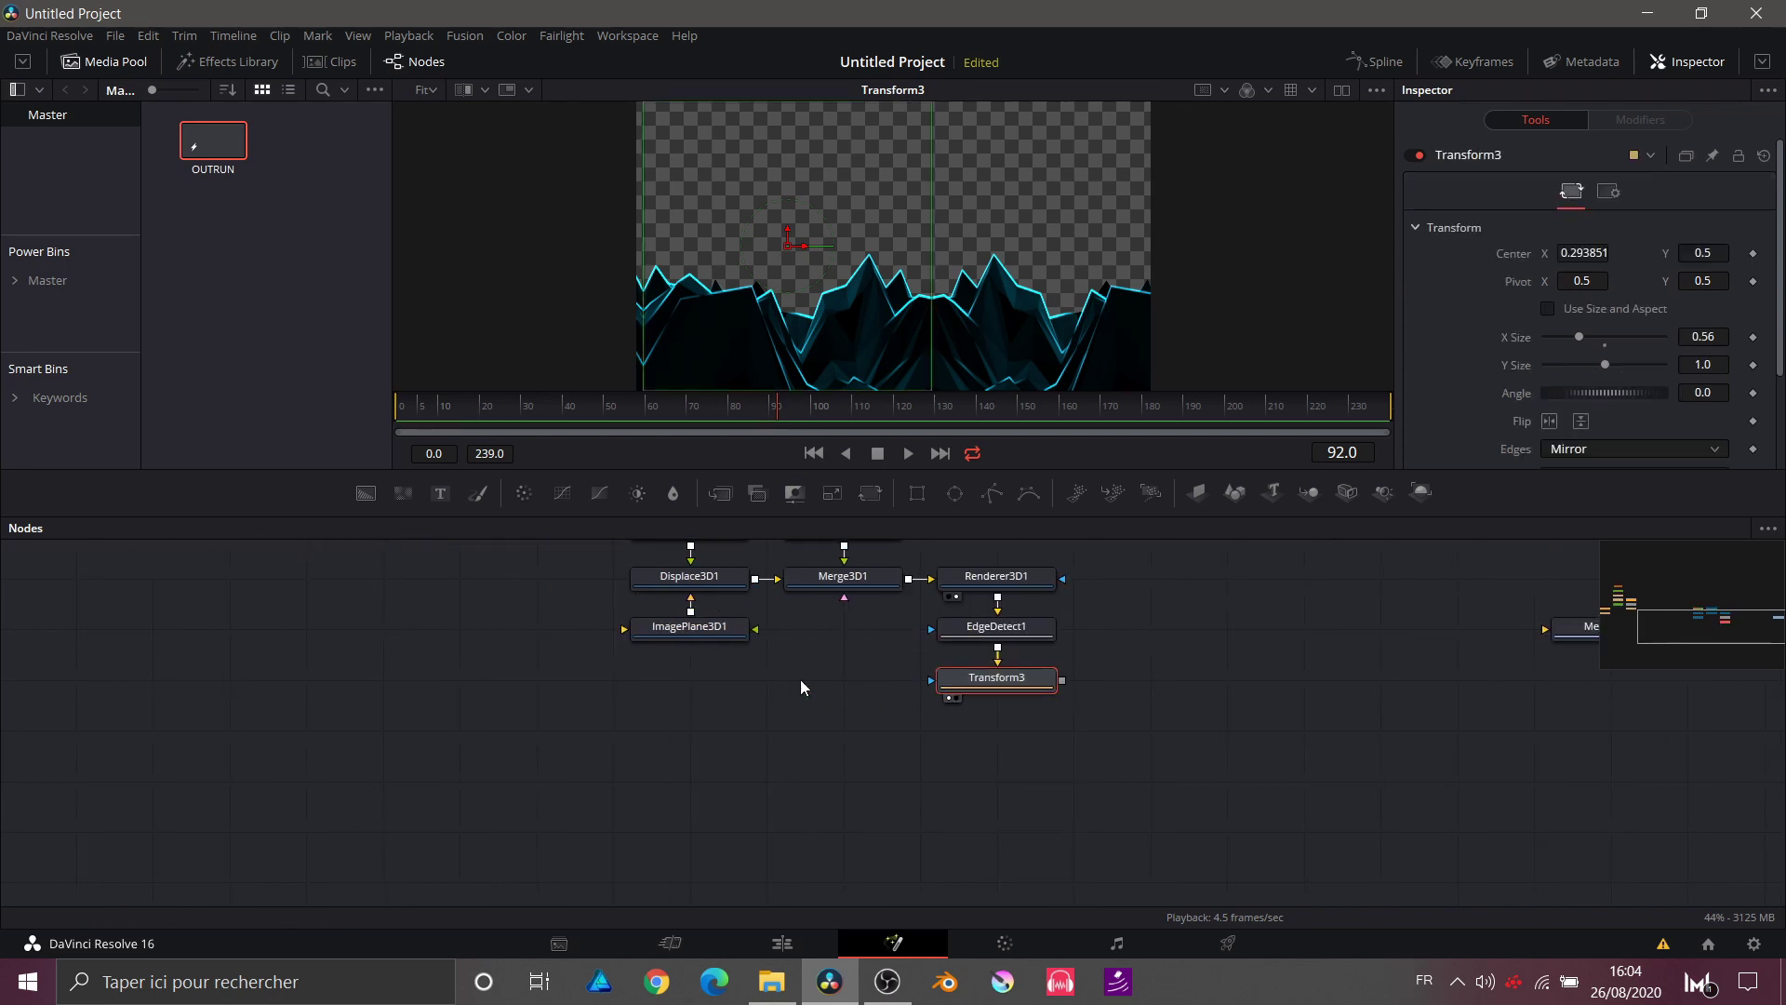
scroll(801, 681, left, 6)
scroll(800, 687, up, 2)
drag(800, 651, 992, 621)
click(992, 621)
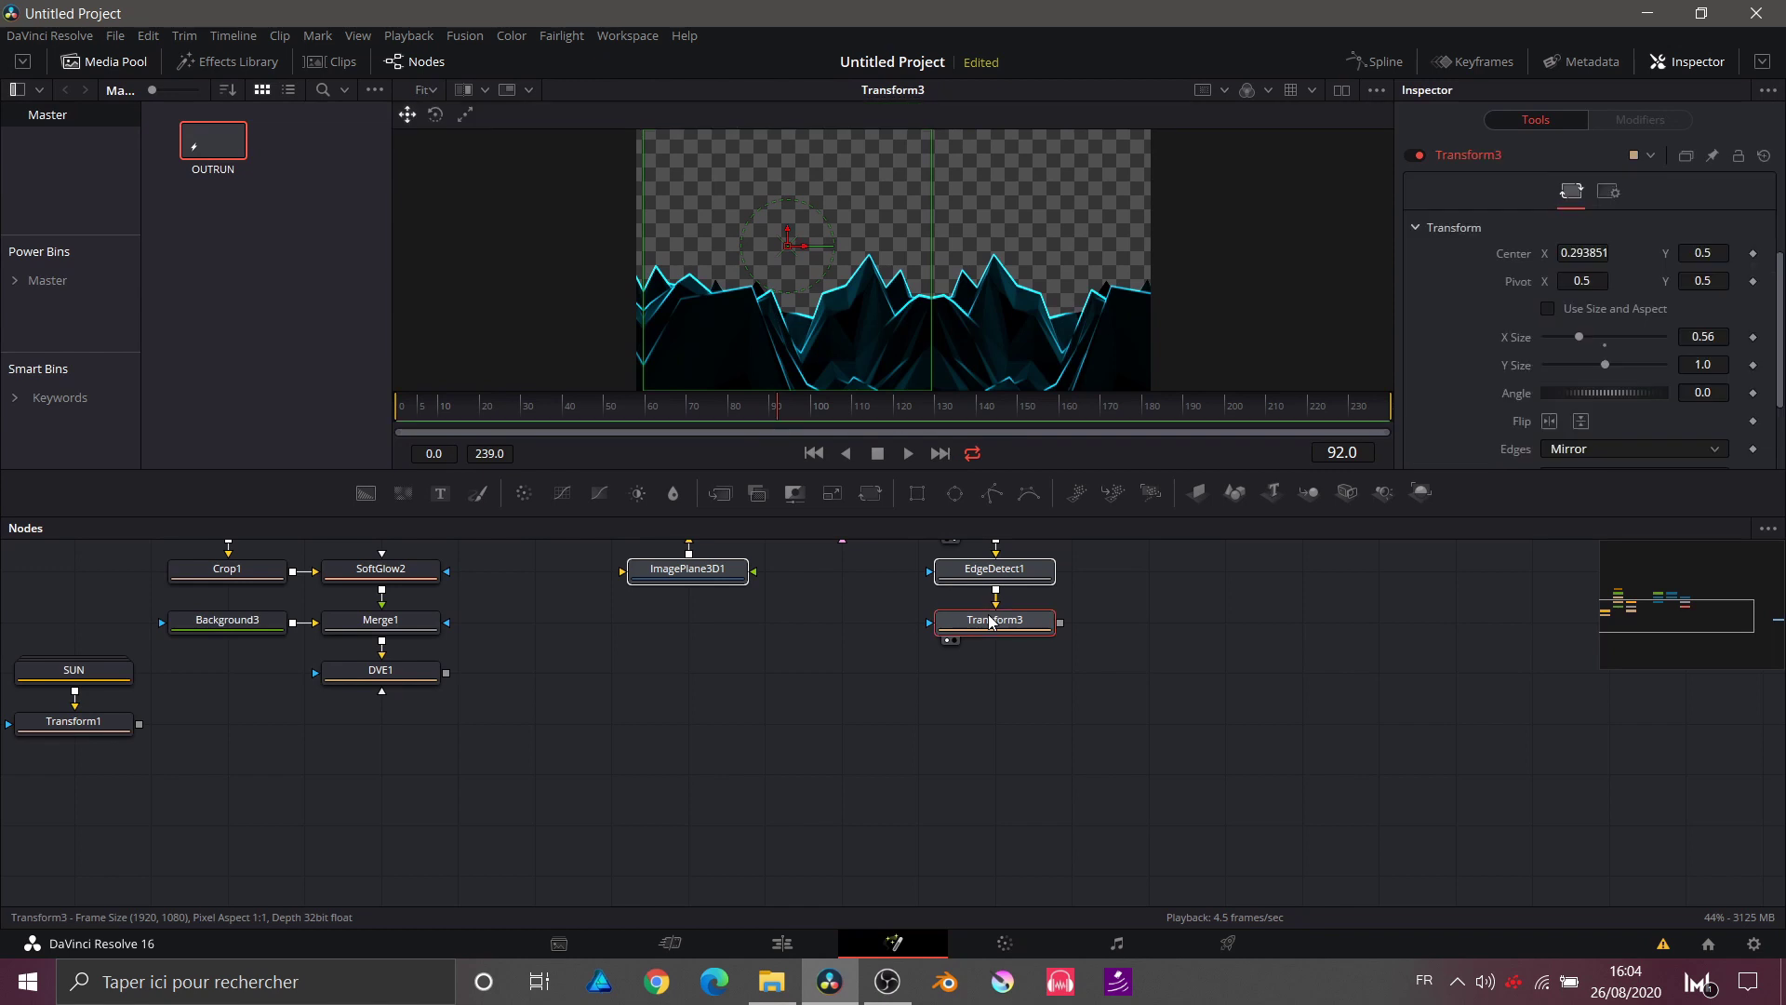
scroll(989, 622, up, 2)
click(1107, 790)
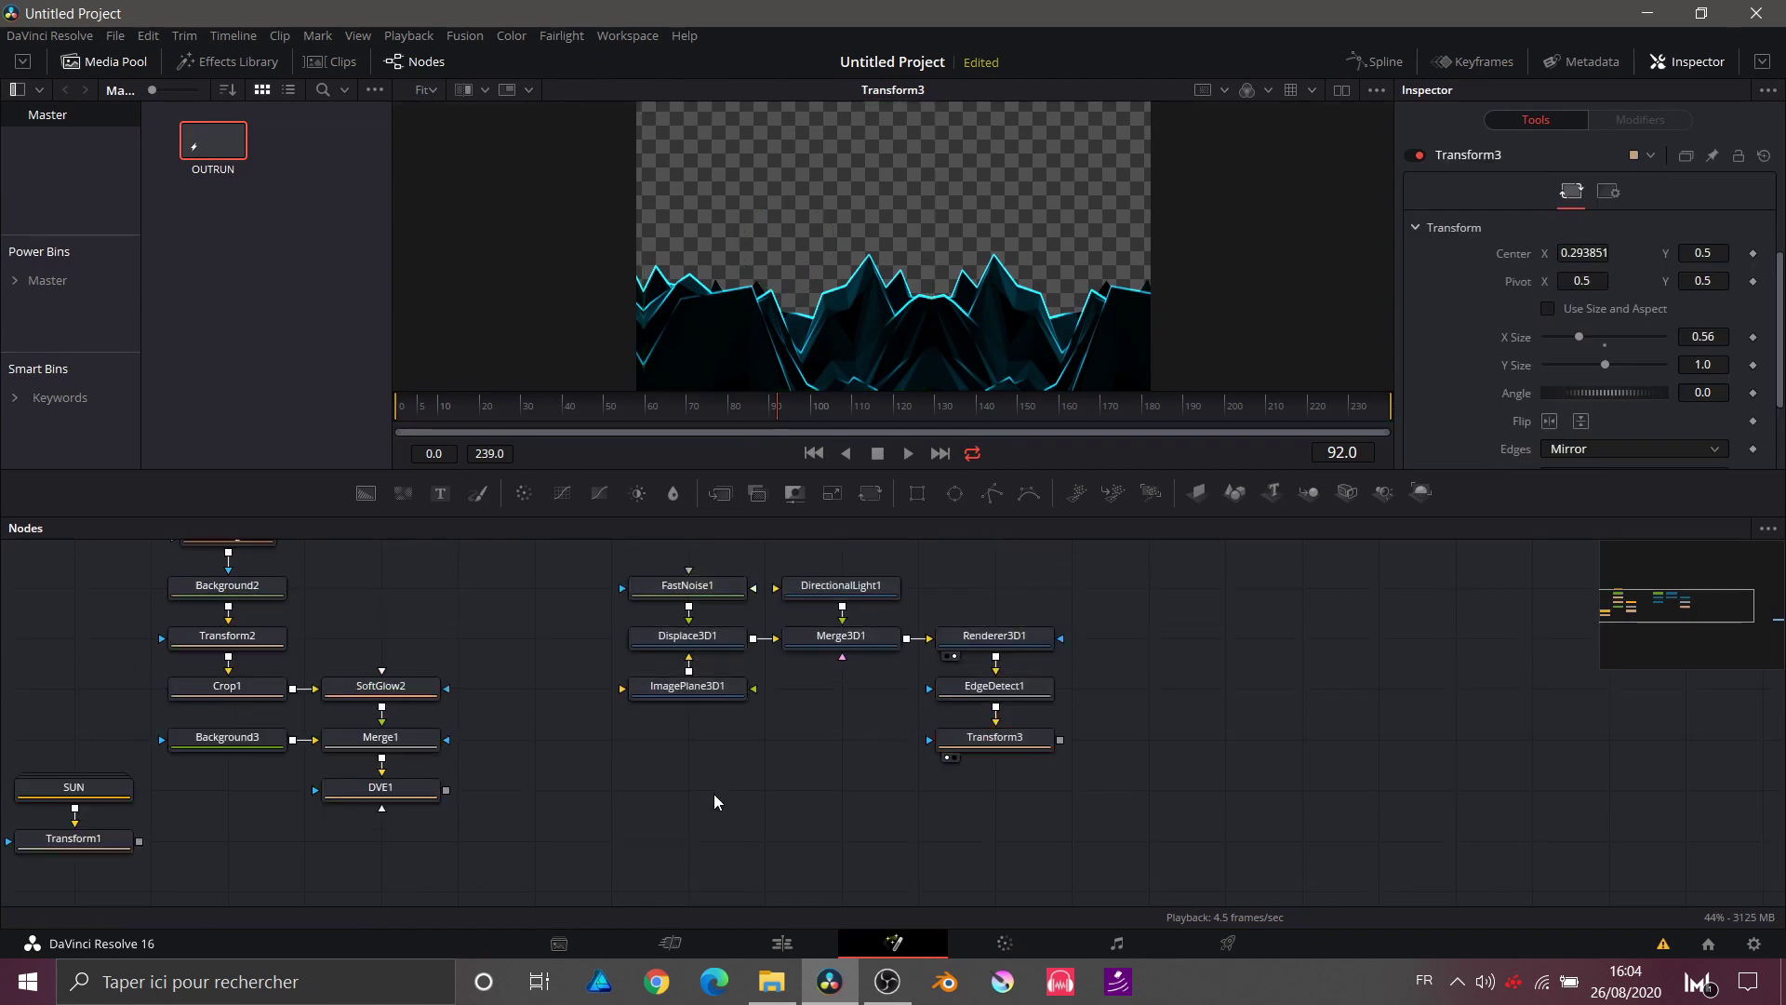
Step: Merge DVE1's grid over the Transform3 mountains and show Merge2 in the viewer
drag(445, 792, 1059, 742)
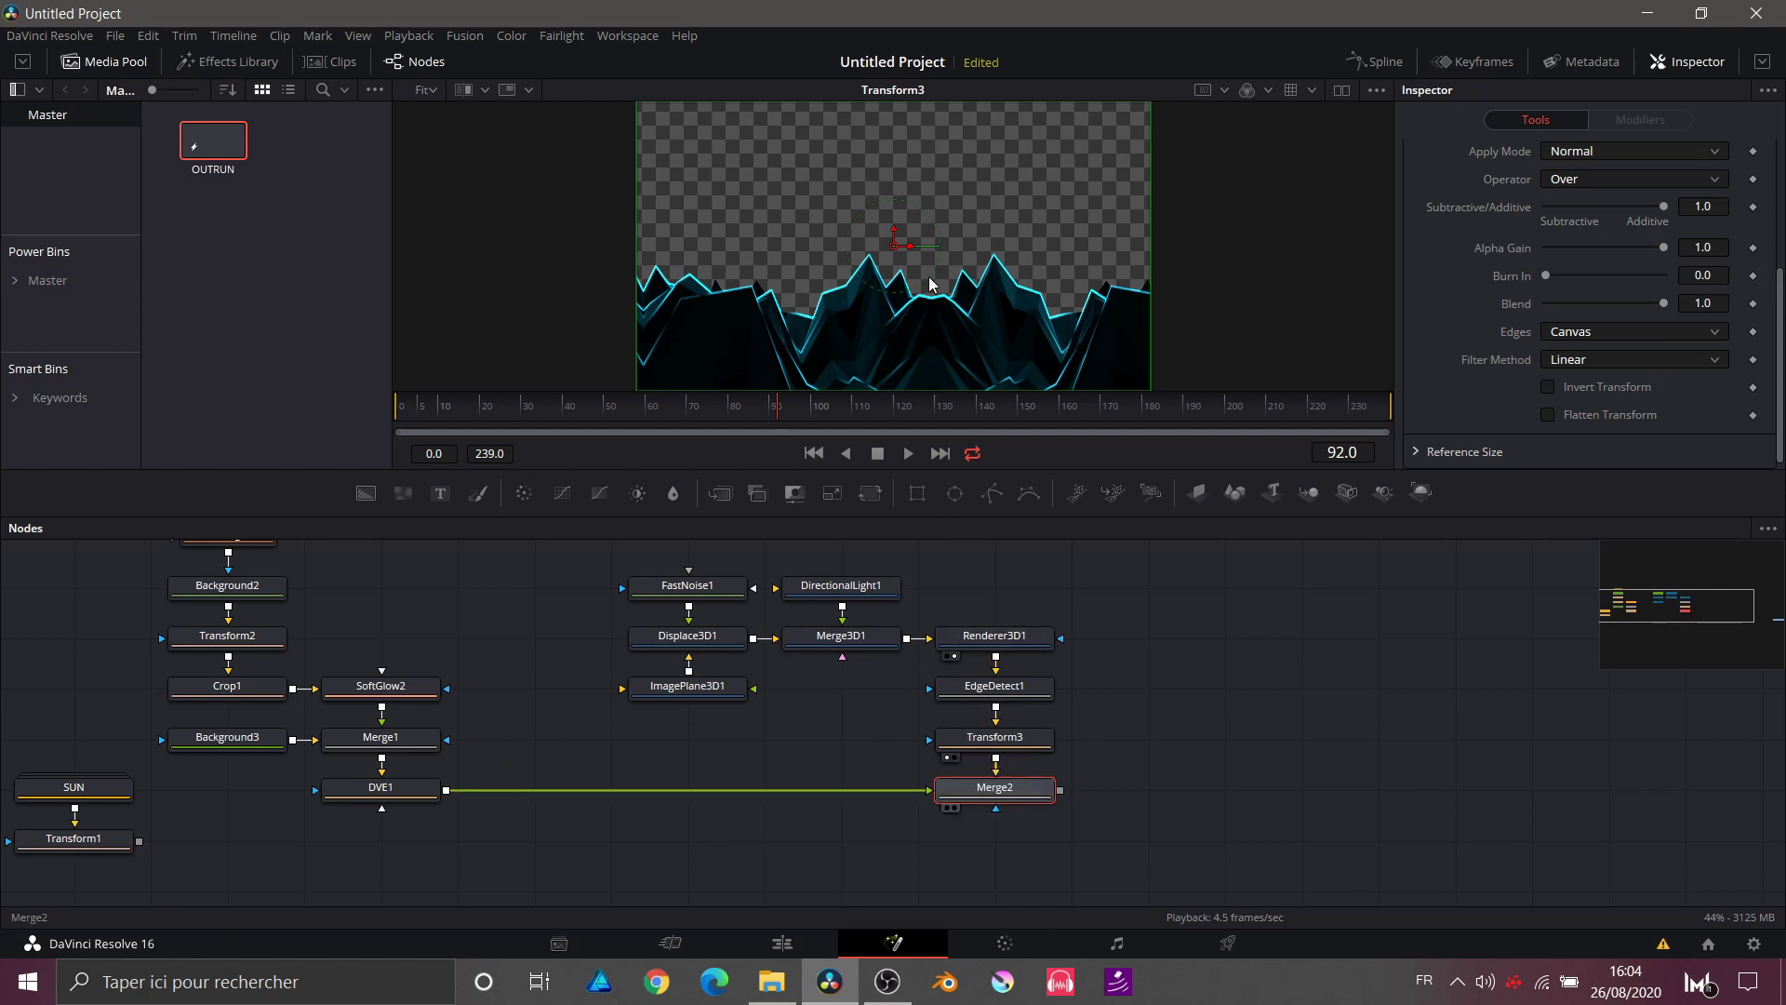
key(1)
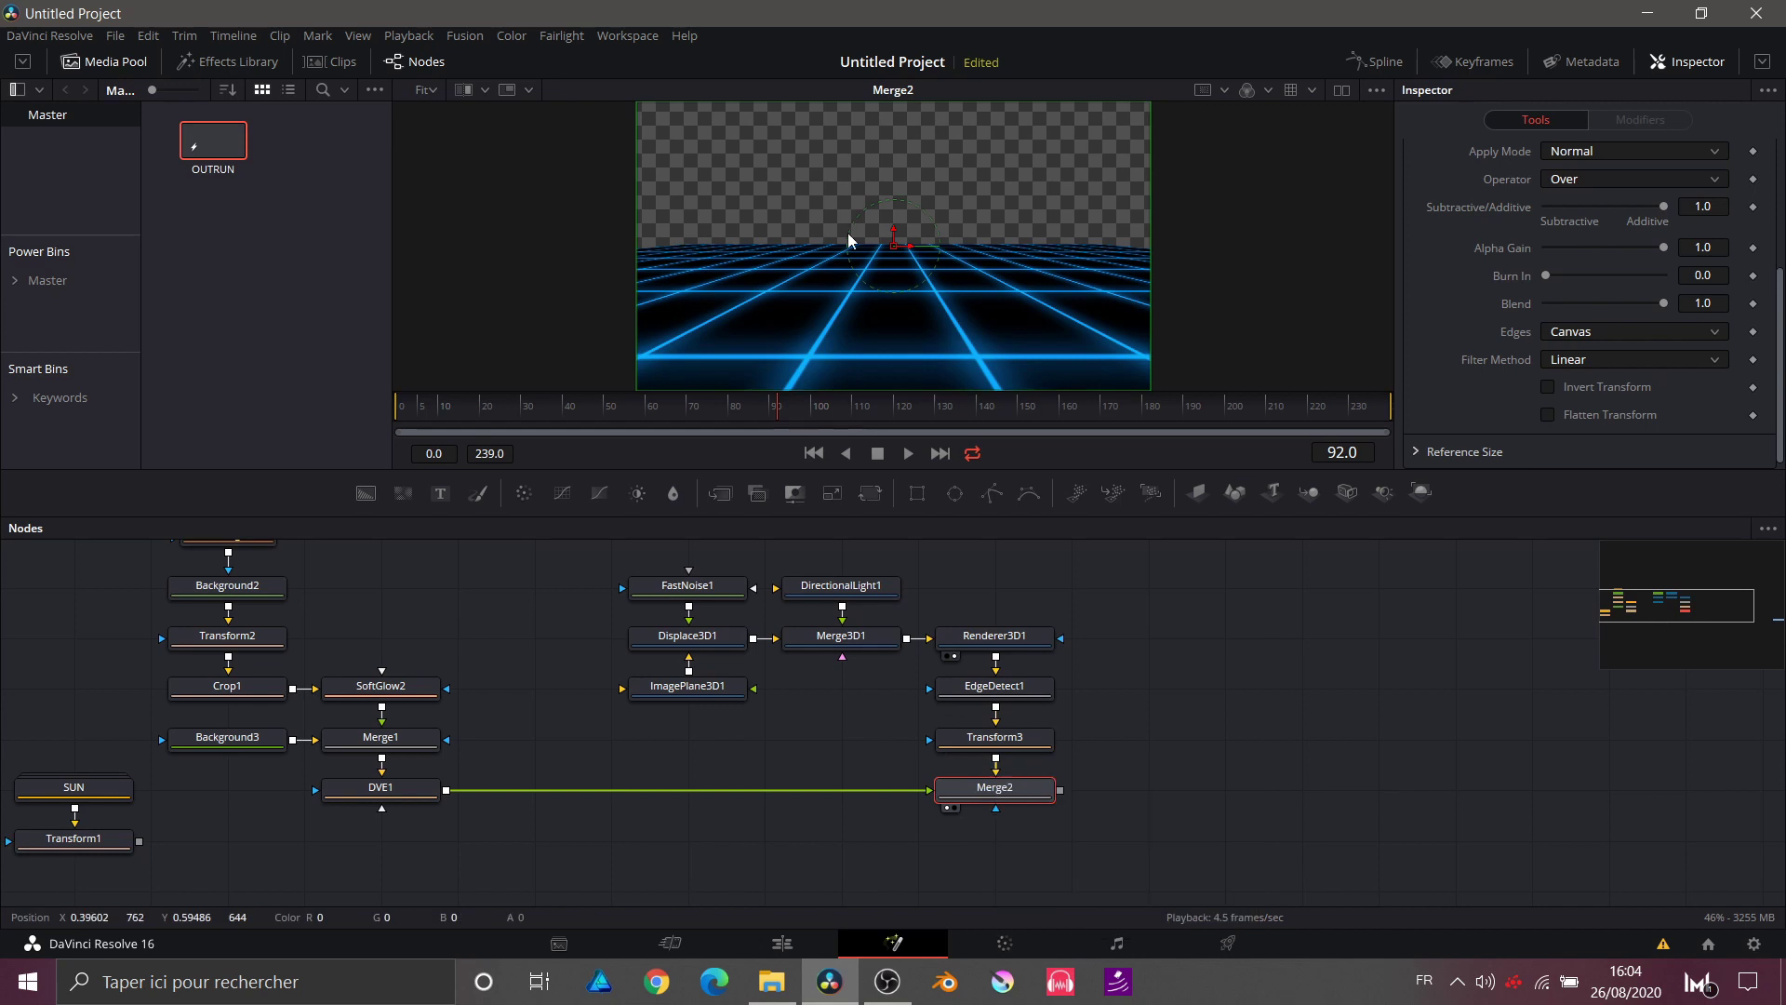
Step: Raise the mountains above the grid horizon by moving Transform3's center to about X 0.241, Y 0.825
click(978, 743)
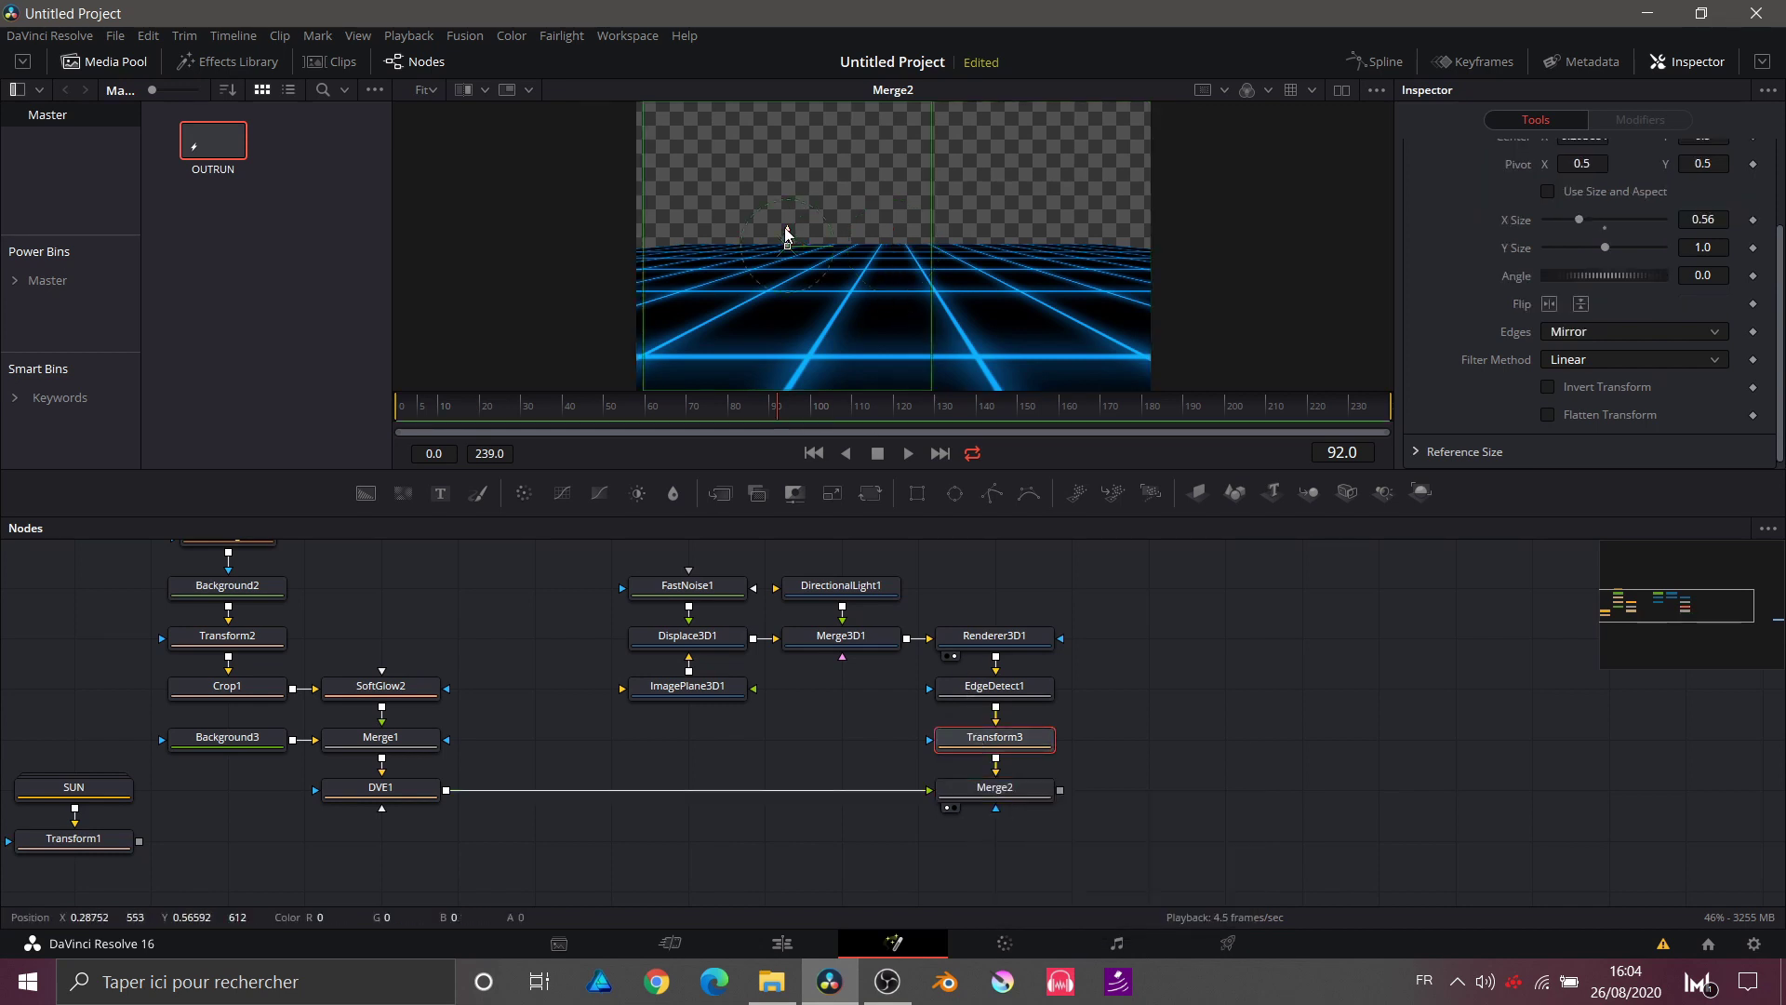
drag(786, 234, 776, 136)
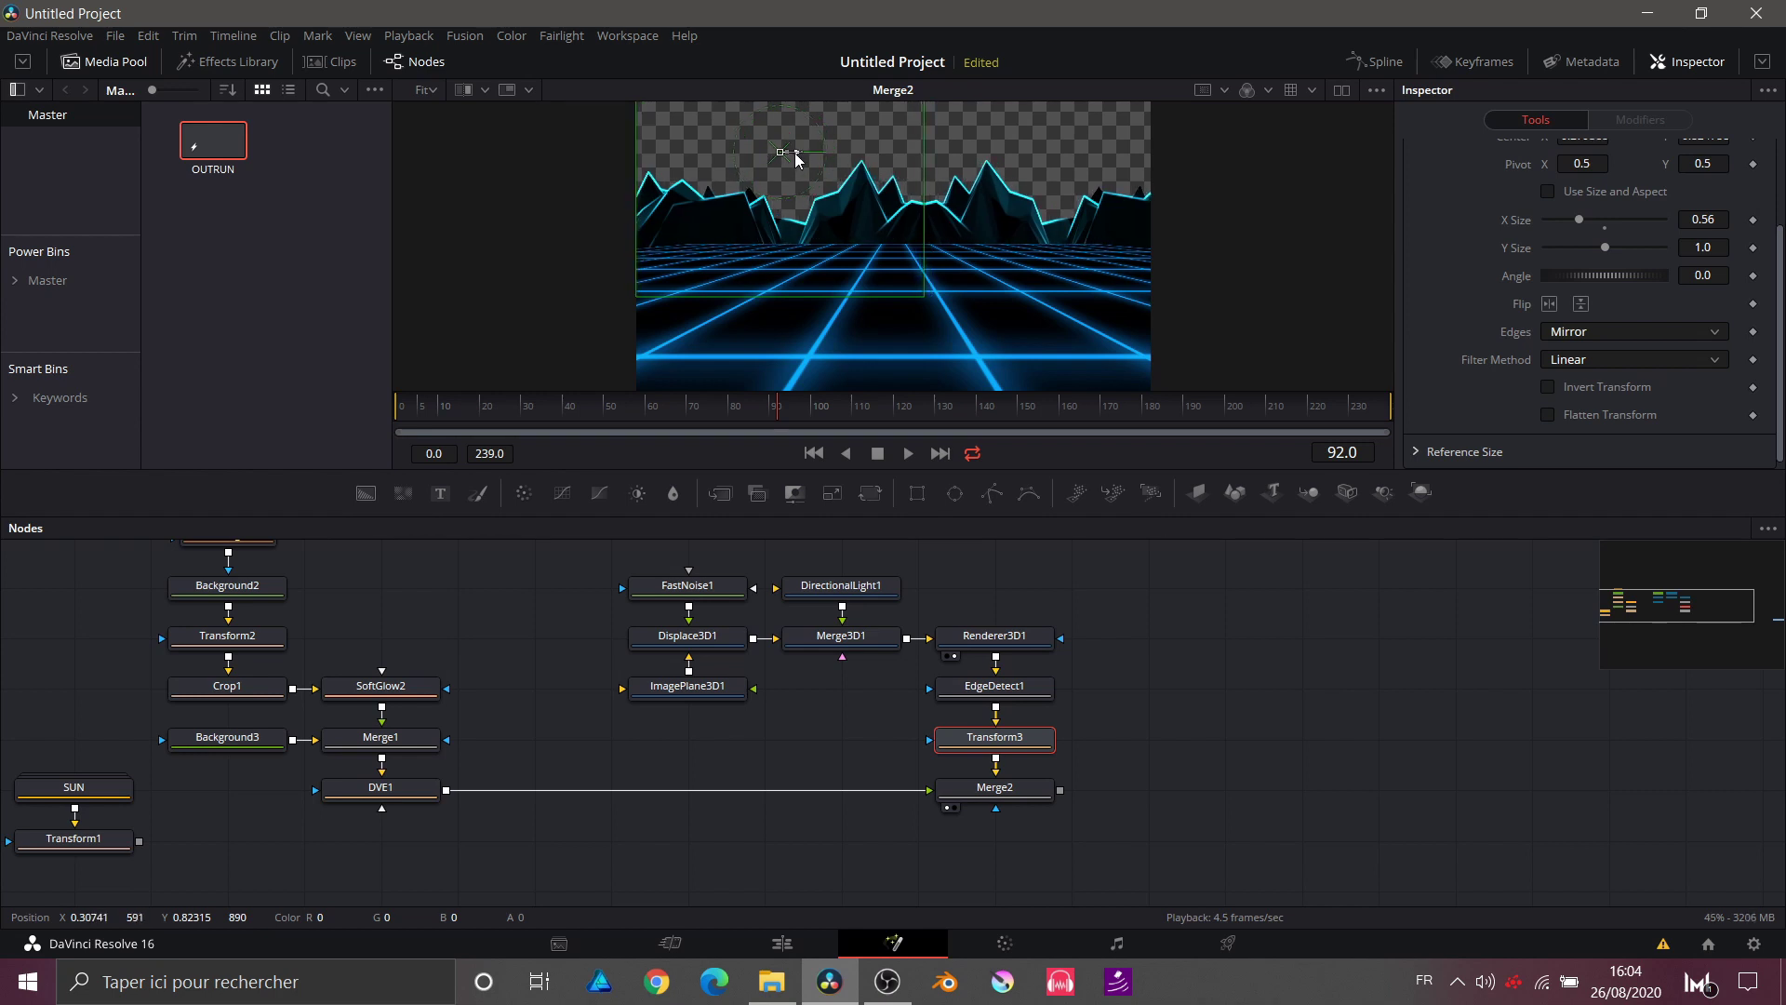
drag(793, 154, 776, 159)
click(1109, 558)
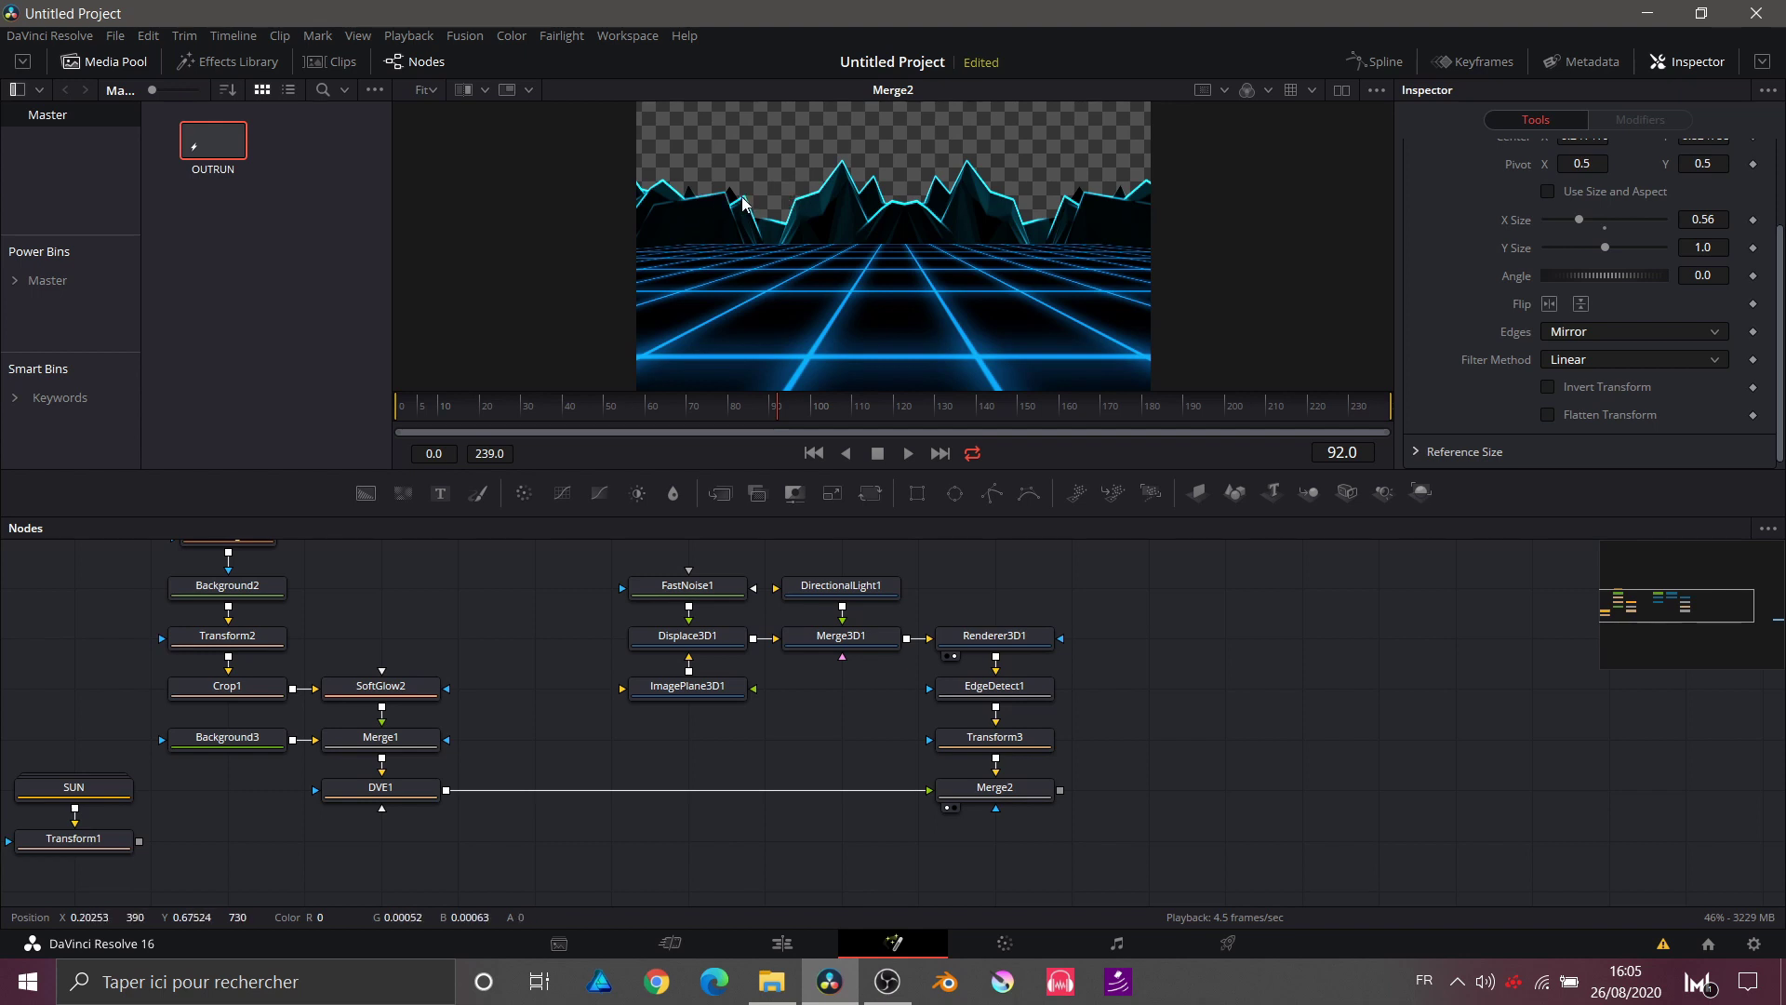
Step: Move all the mountain nodes up together to leave a gap between Transform3 and Merge2
drag(1090, 602, 657, 750)
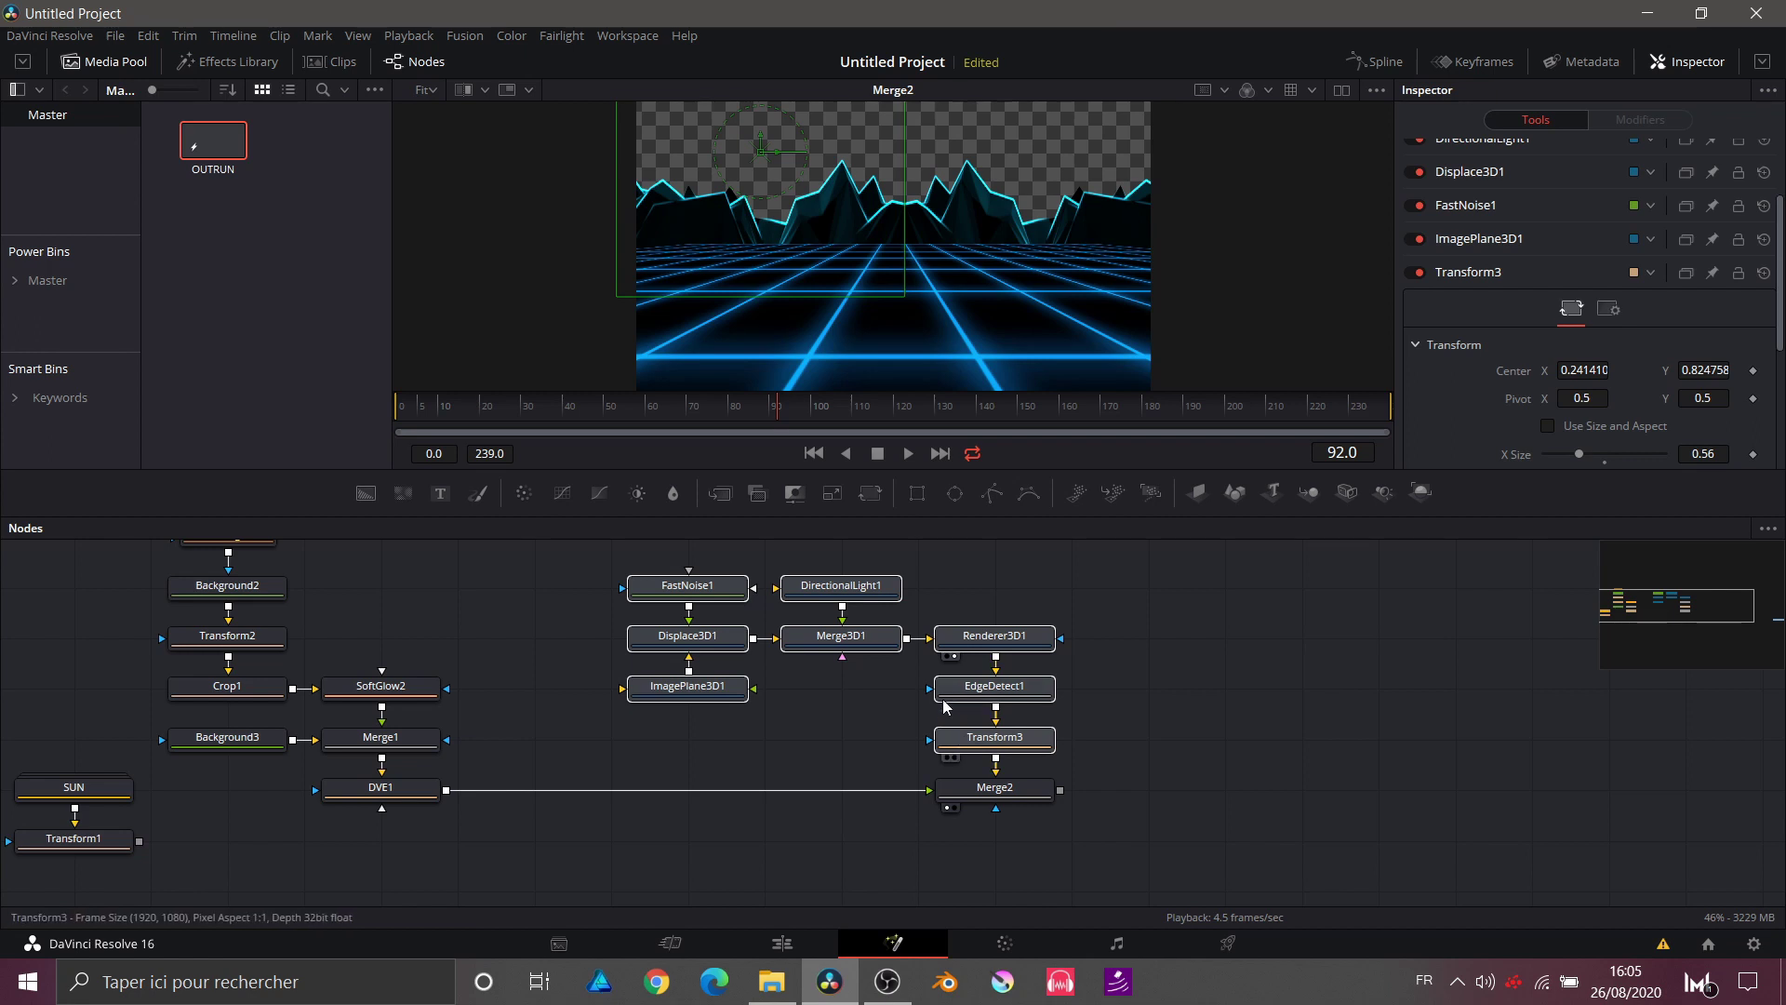
drag(949, 739, 949, 690)
click(935, 725)
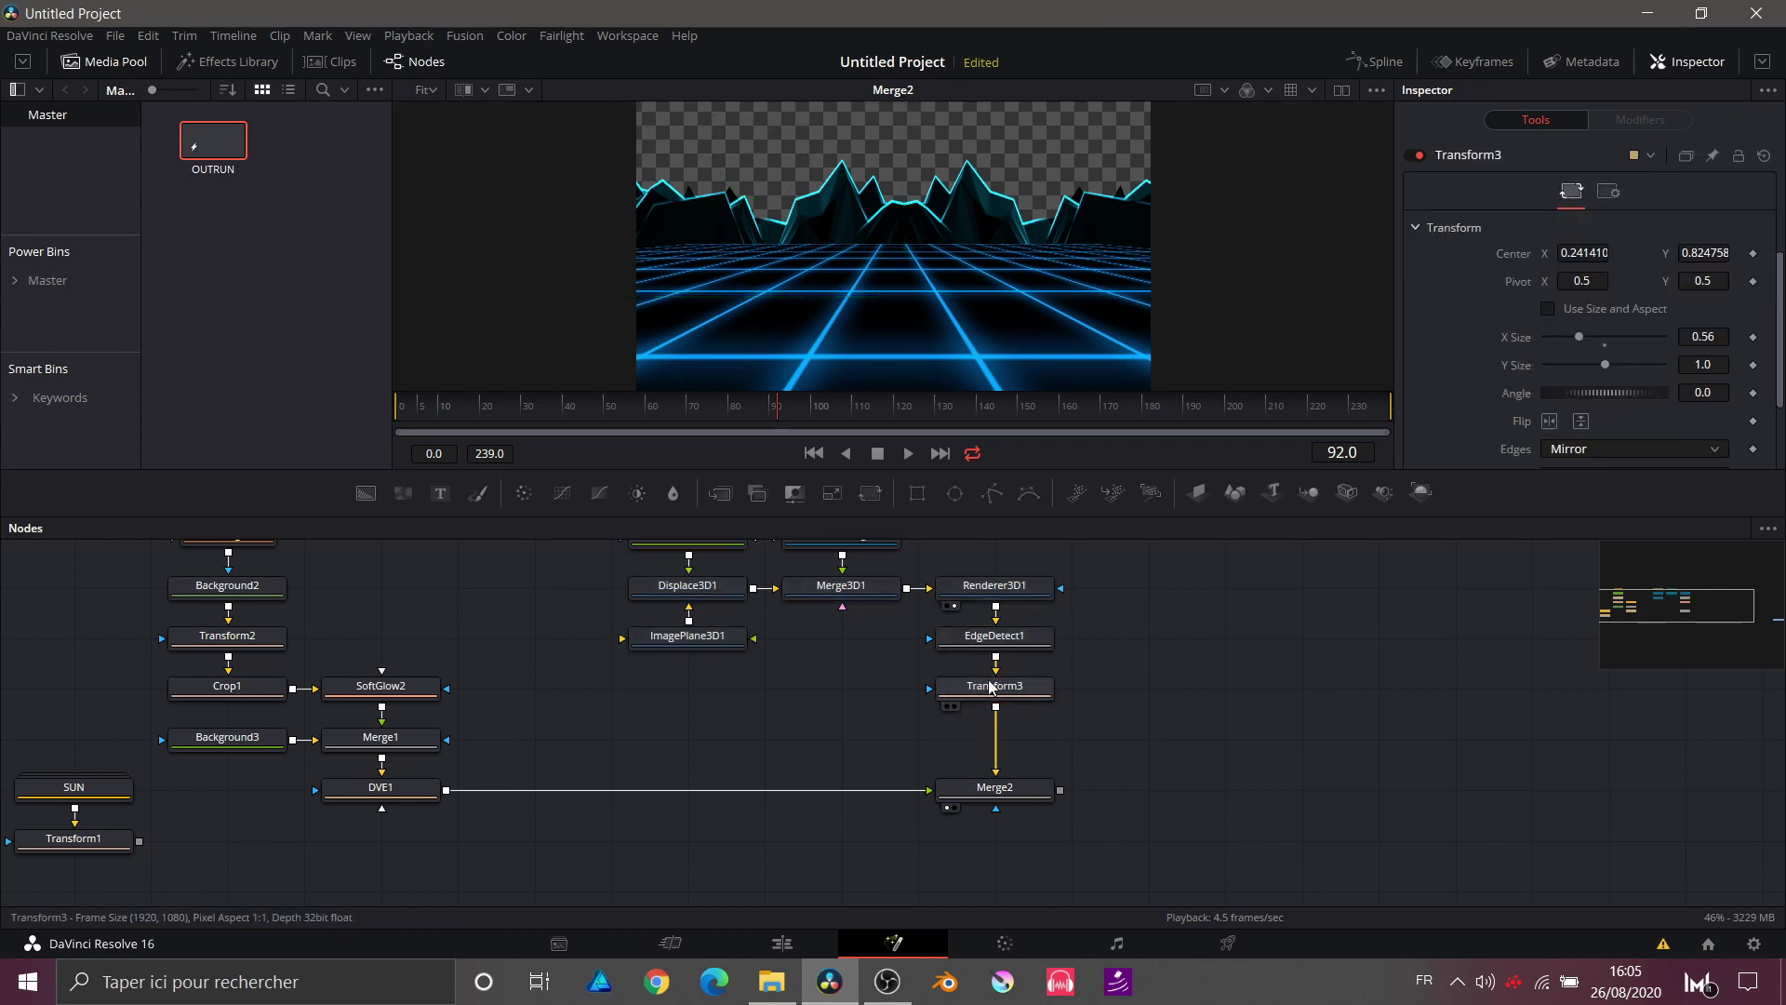
Step: Add a Shadow node between Transform3 and Merge2
click(992, 687)
text(sq)
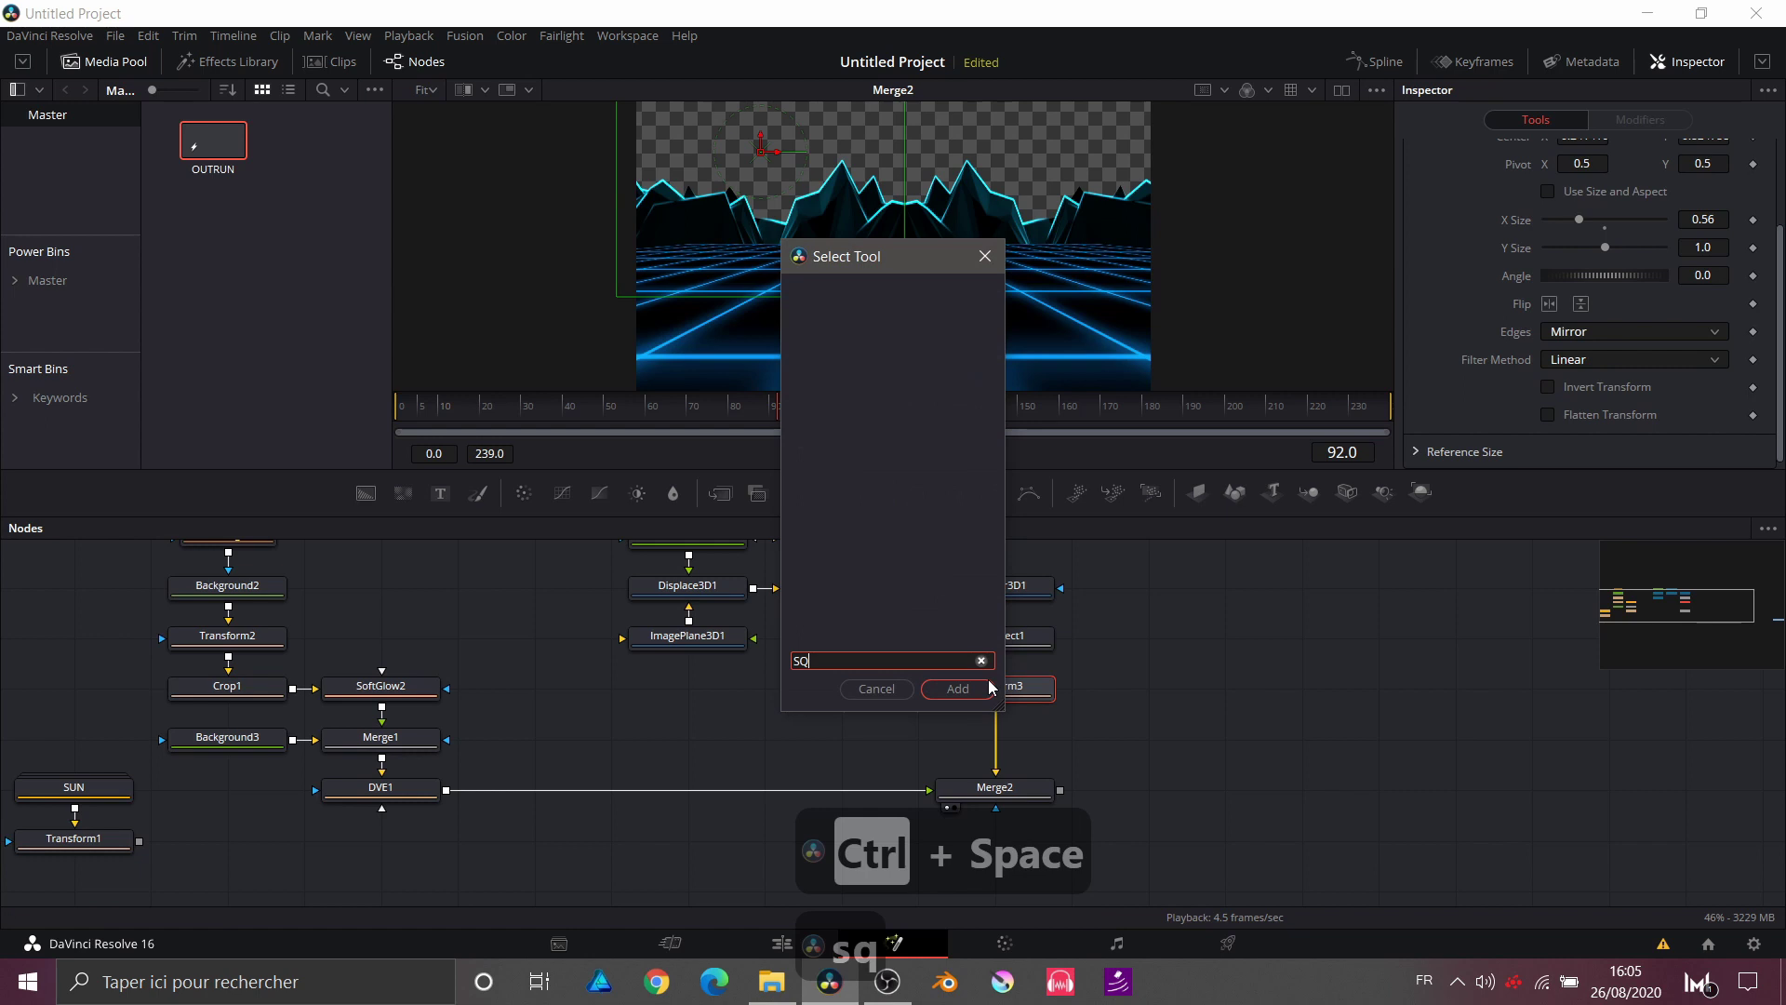
key(BackSpace)
text(ha)
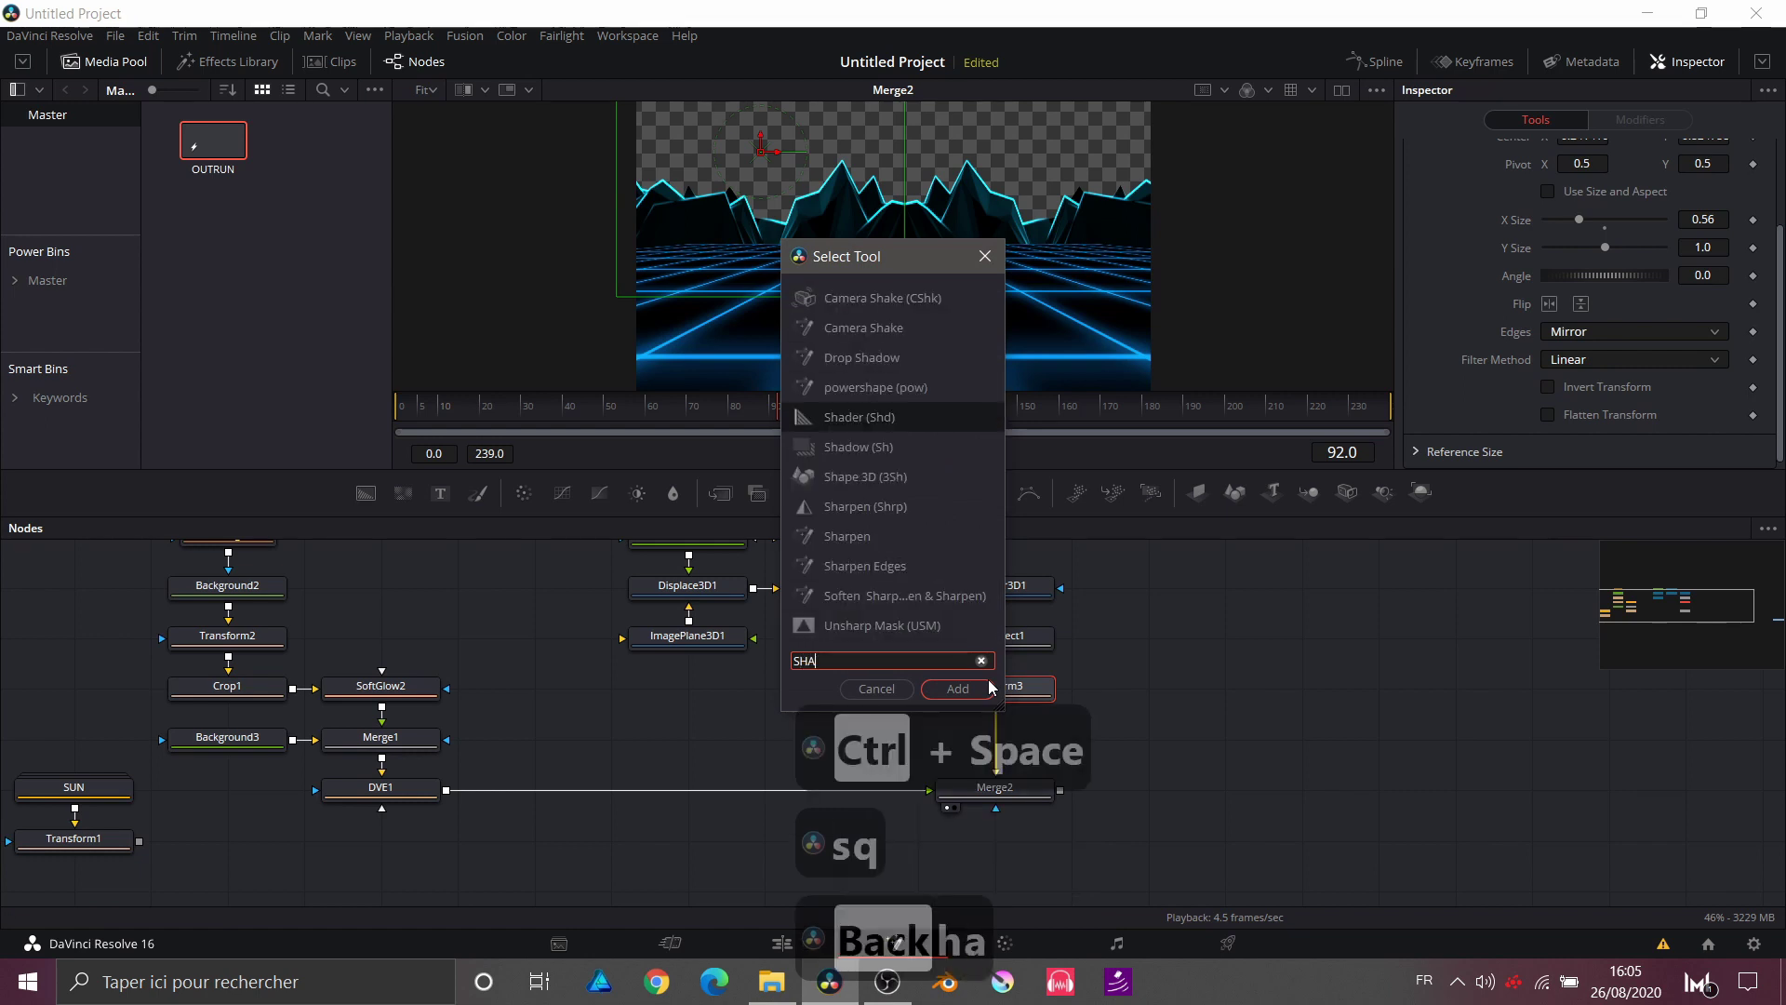
key(Down)
key(Return)
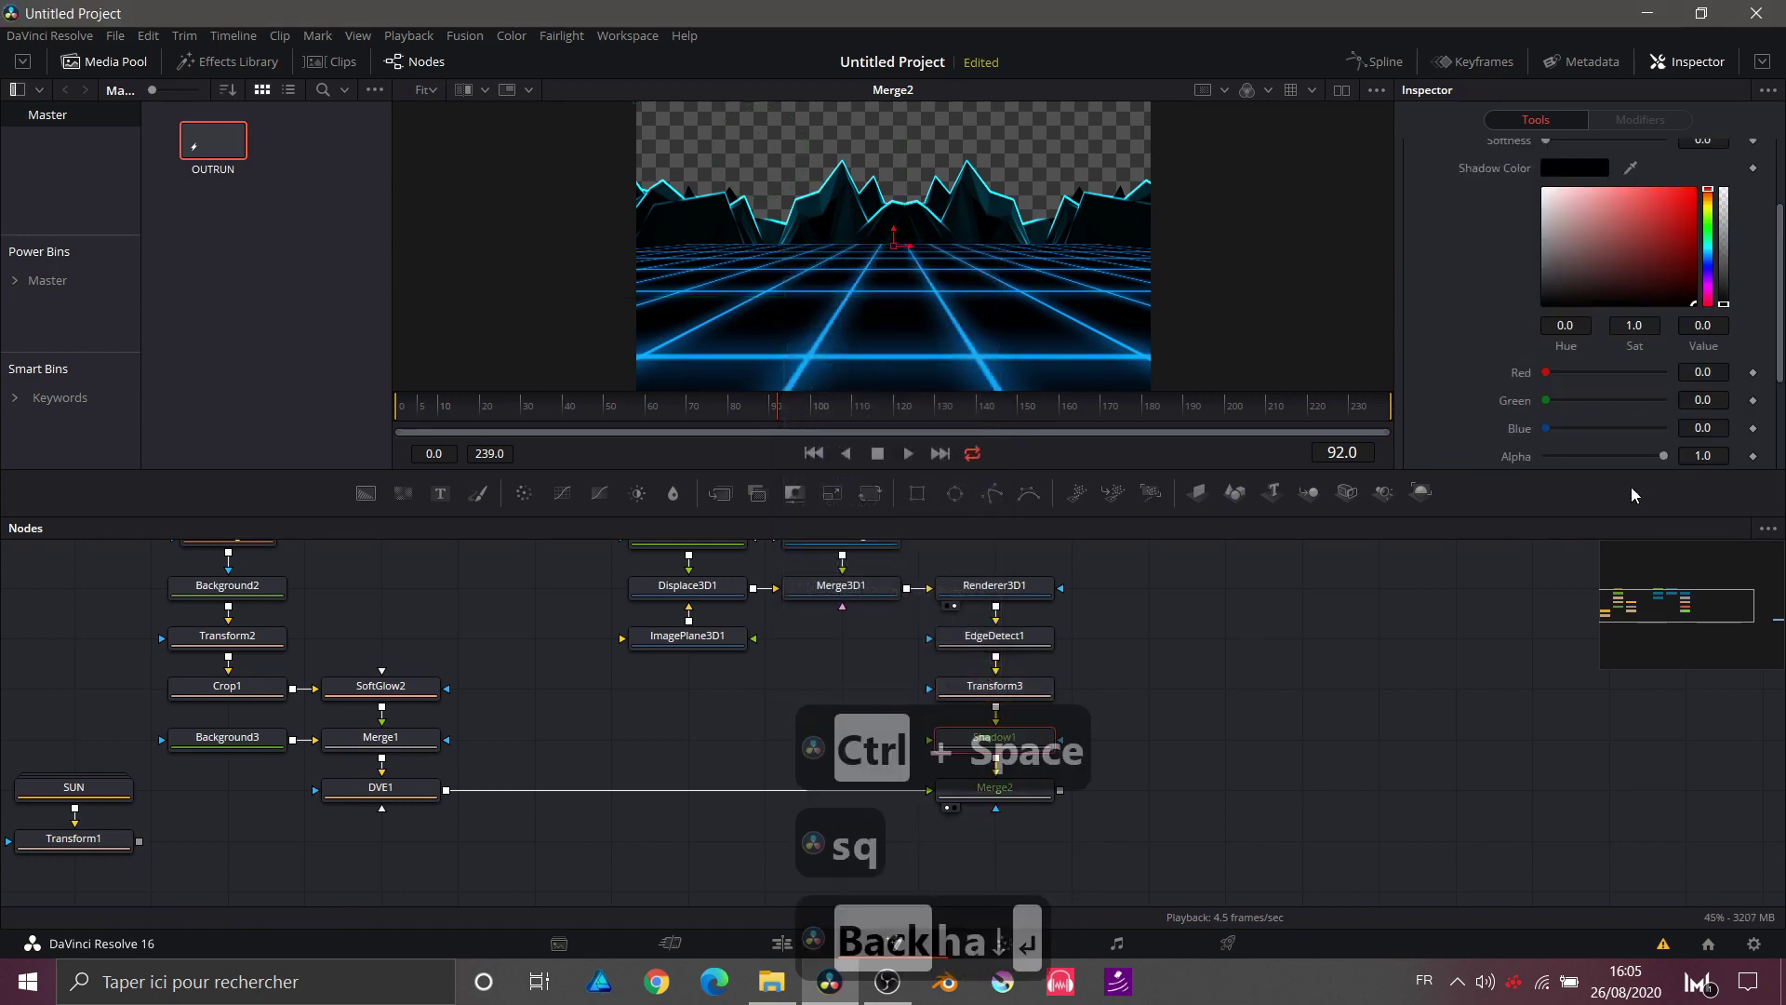
Step: Set the shadow color to cyan #33ffff by sampling the glowing mountain edge in the viewer
click(1572, 167)
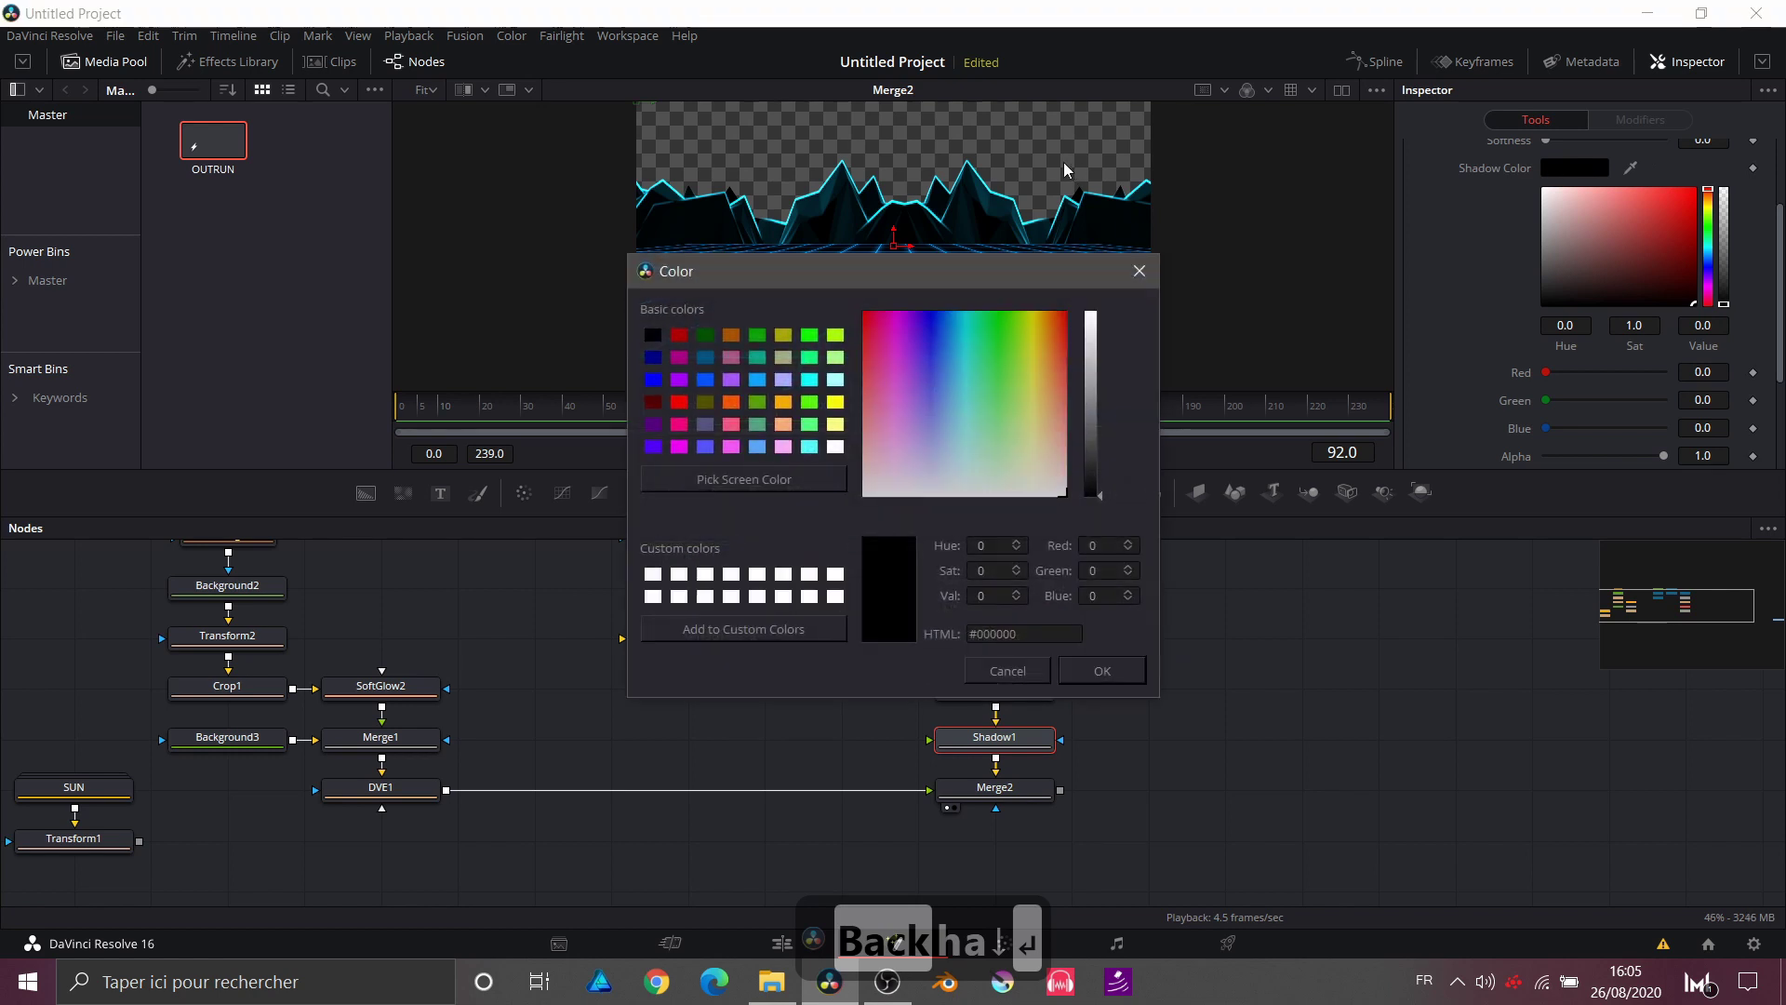
click(753, 474)
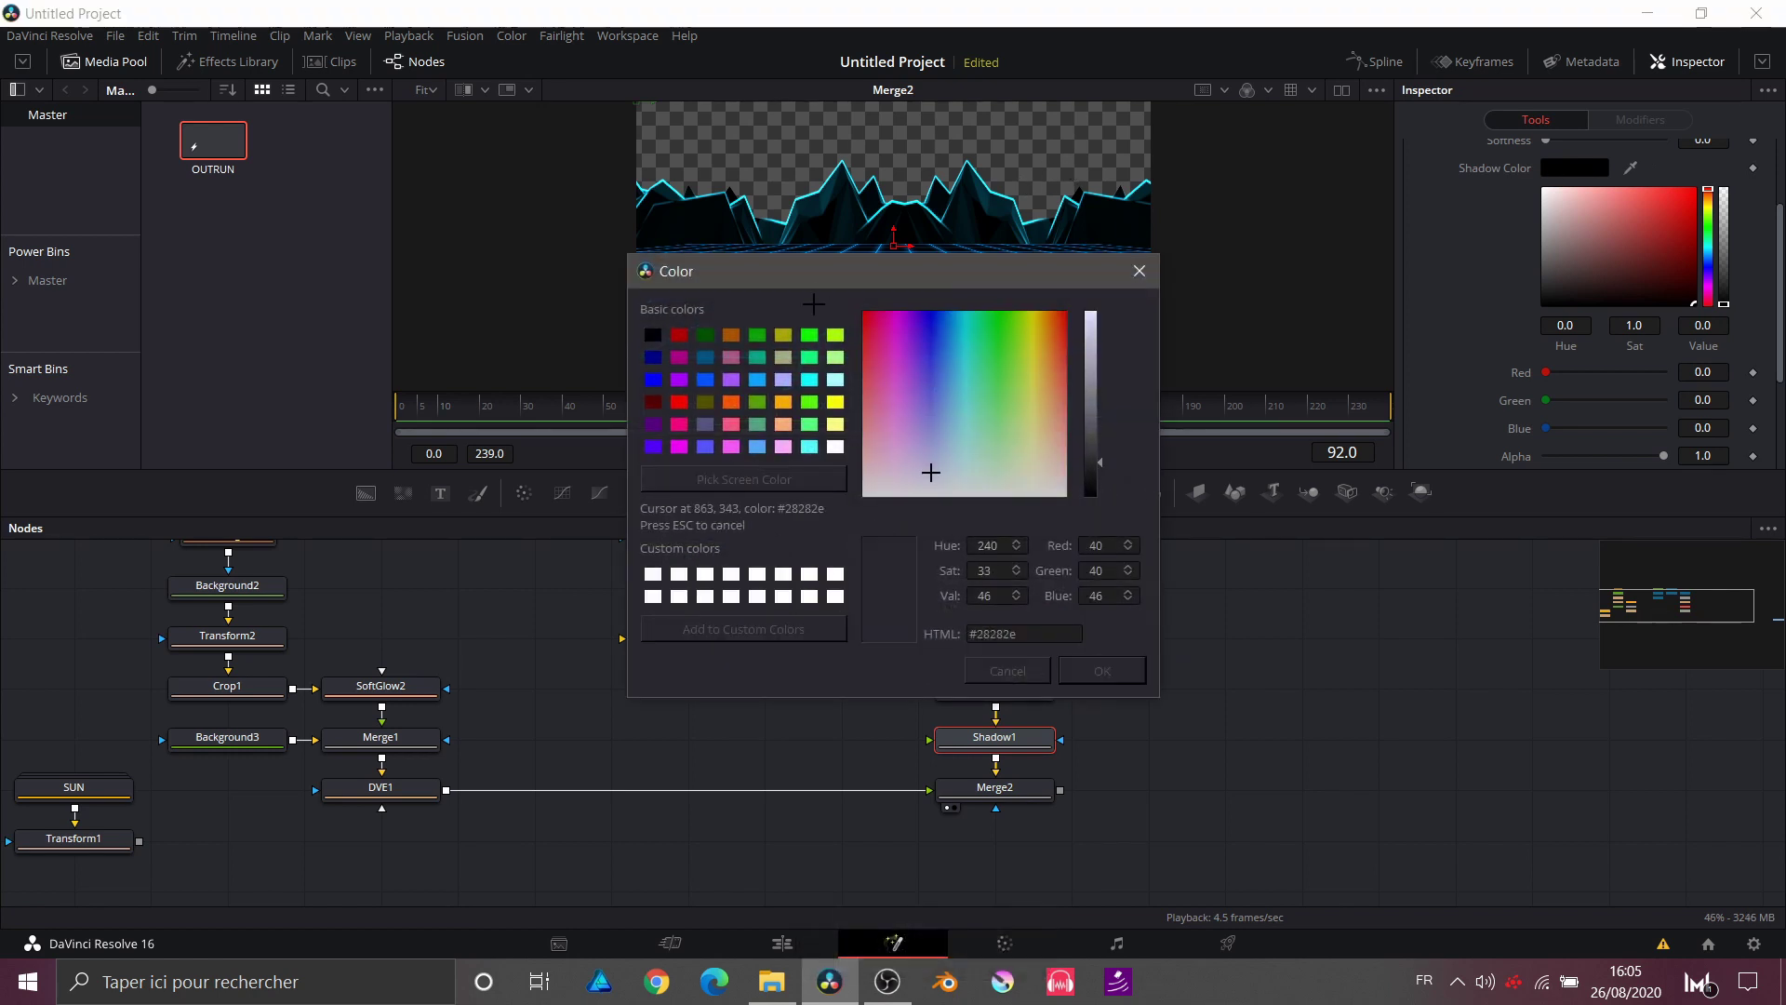
click(819, 191)
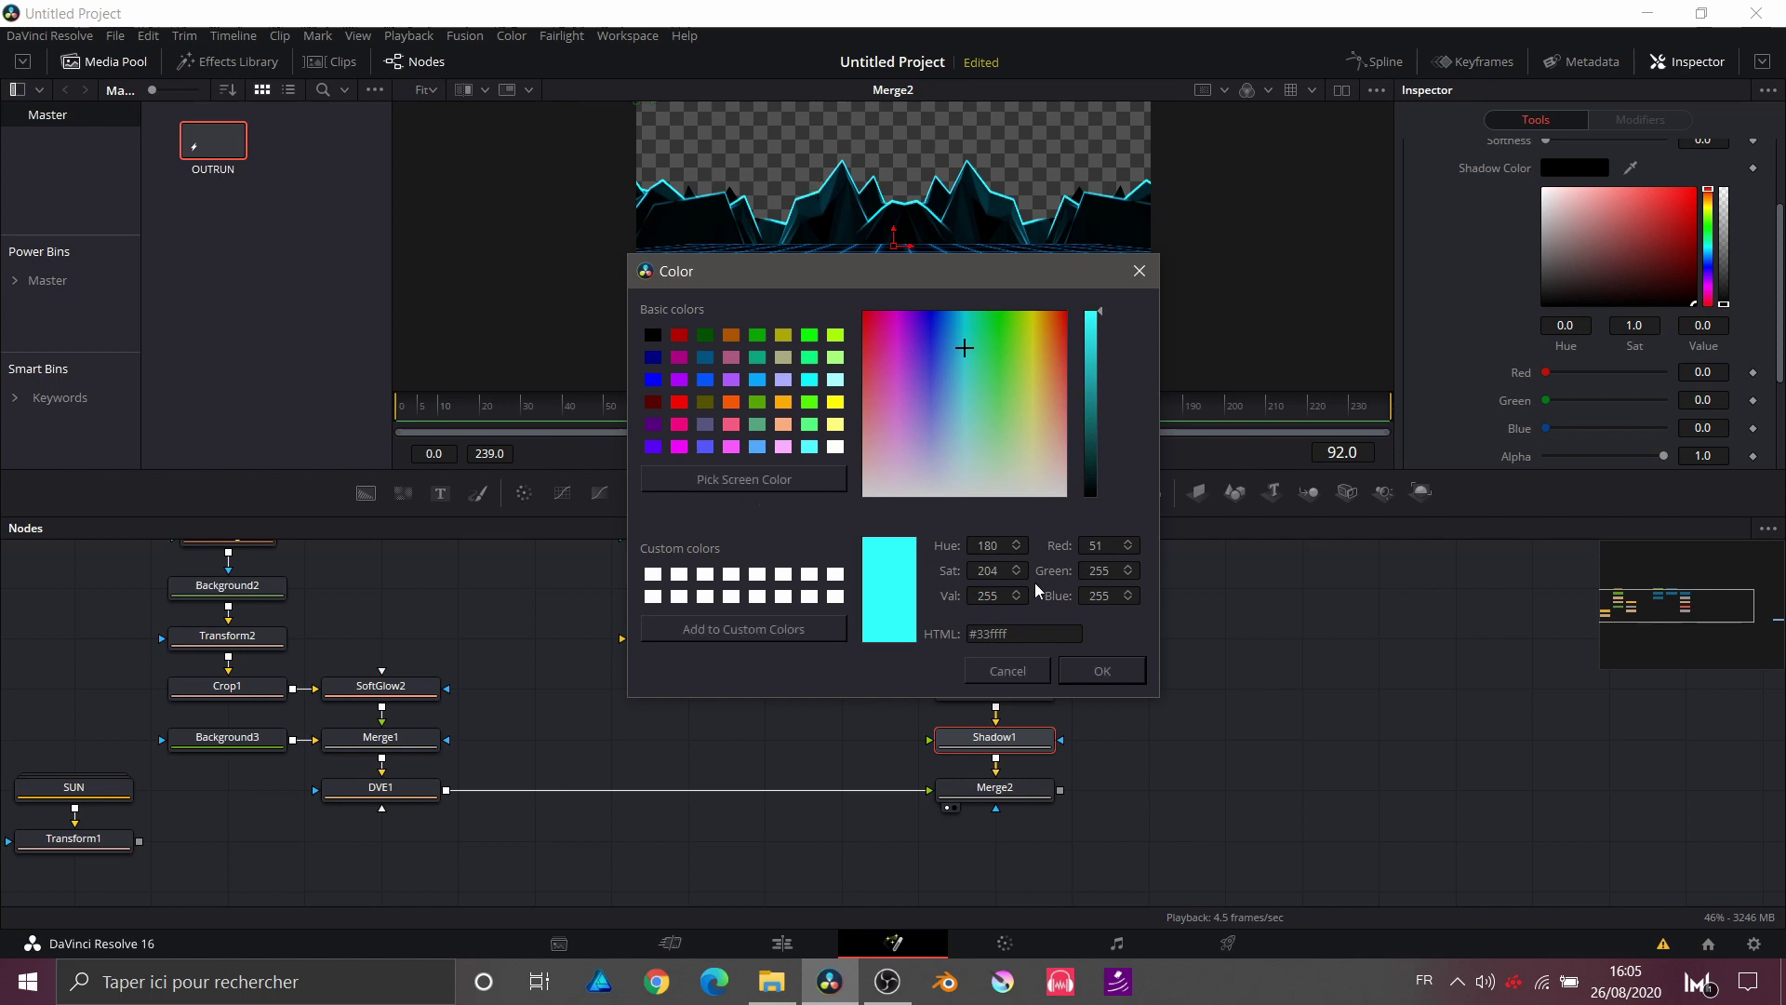
click(1085, 677)
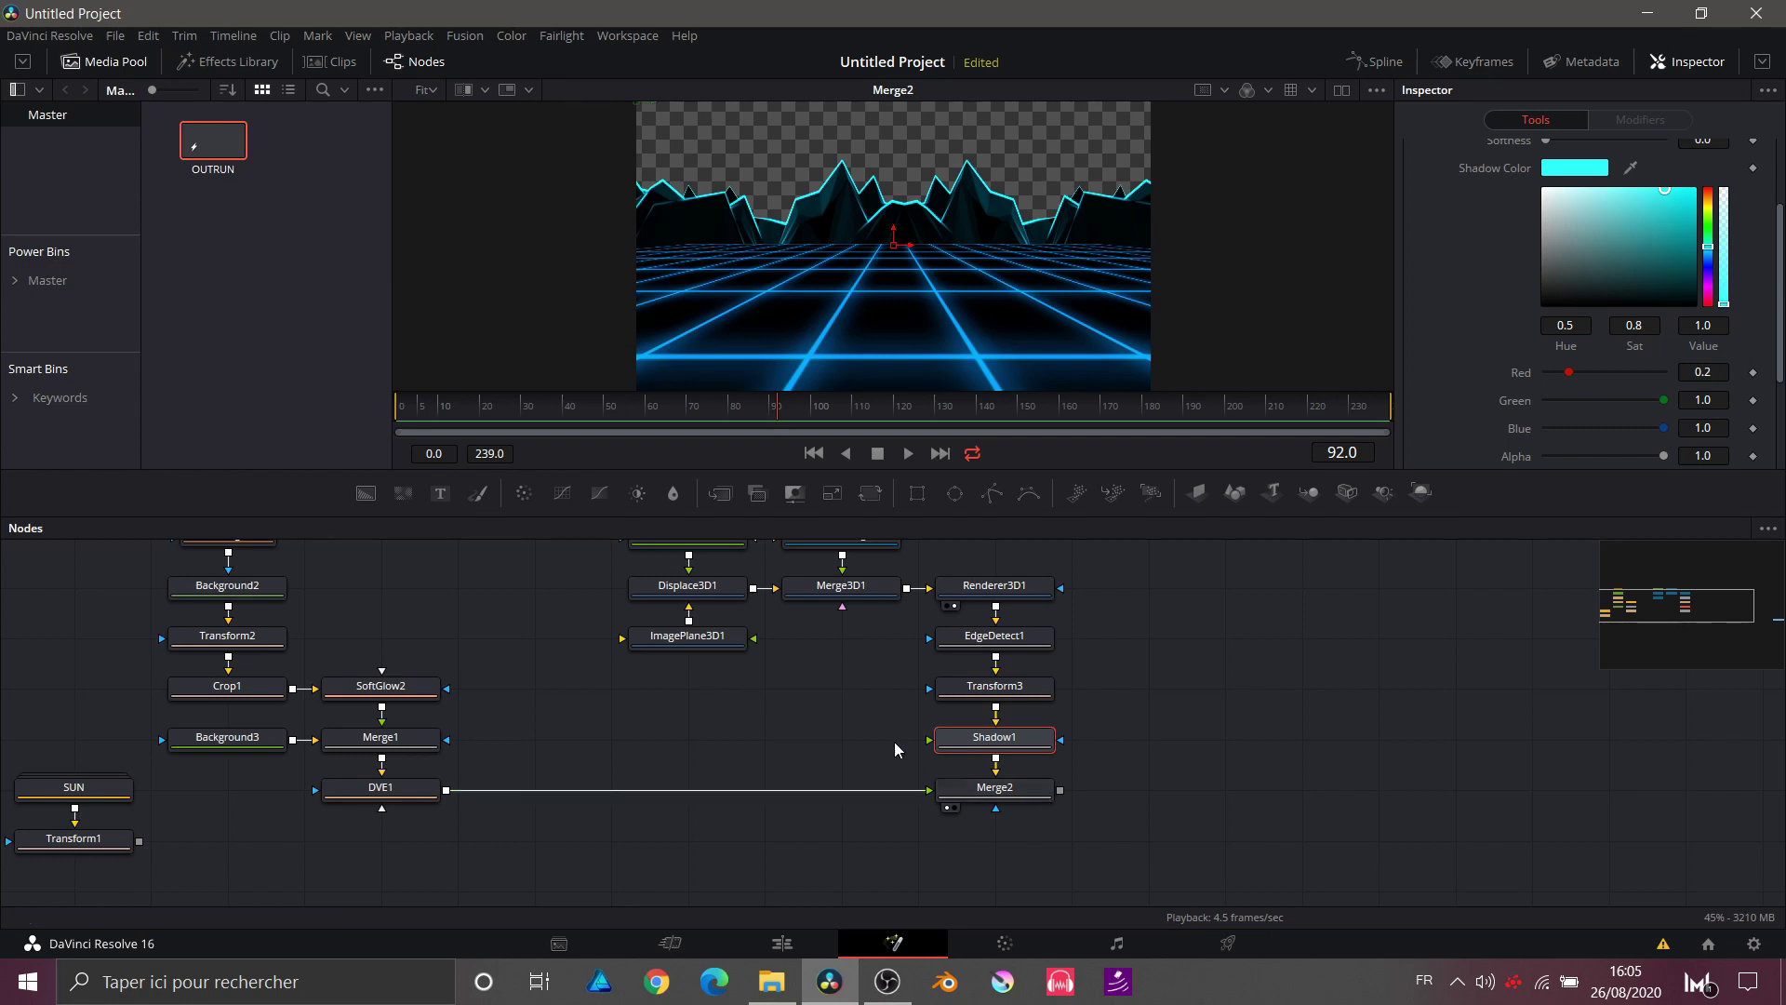
Step: Stack DirectionalLight1 and Merge3D1 above Renderer3D1, and move FastNoise1, Displace3D1 and ImagePlane3D1 beside them
scroll(883, 740, up, 3)
drag(824, 640, 975, 679)
mouse_move(642, 614)
mouse_down()
mouse_move(700, 784)
mouse_move(774, 684)
mouse_move(774, 736)
mouse_move(854, 734)
mouse_up()
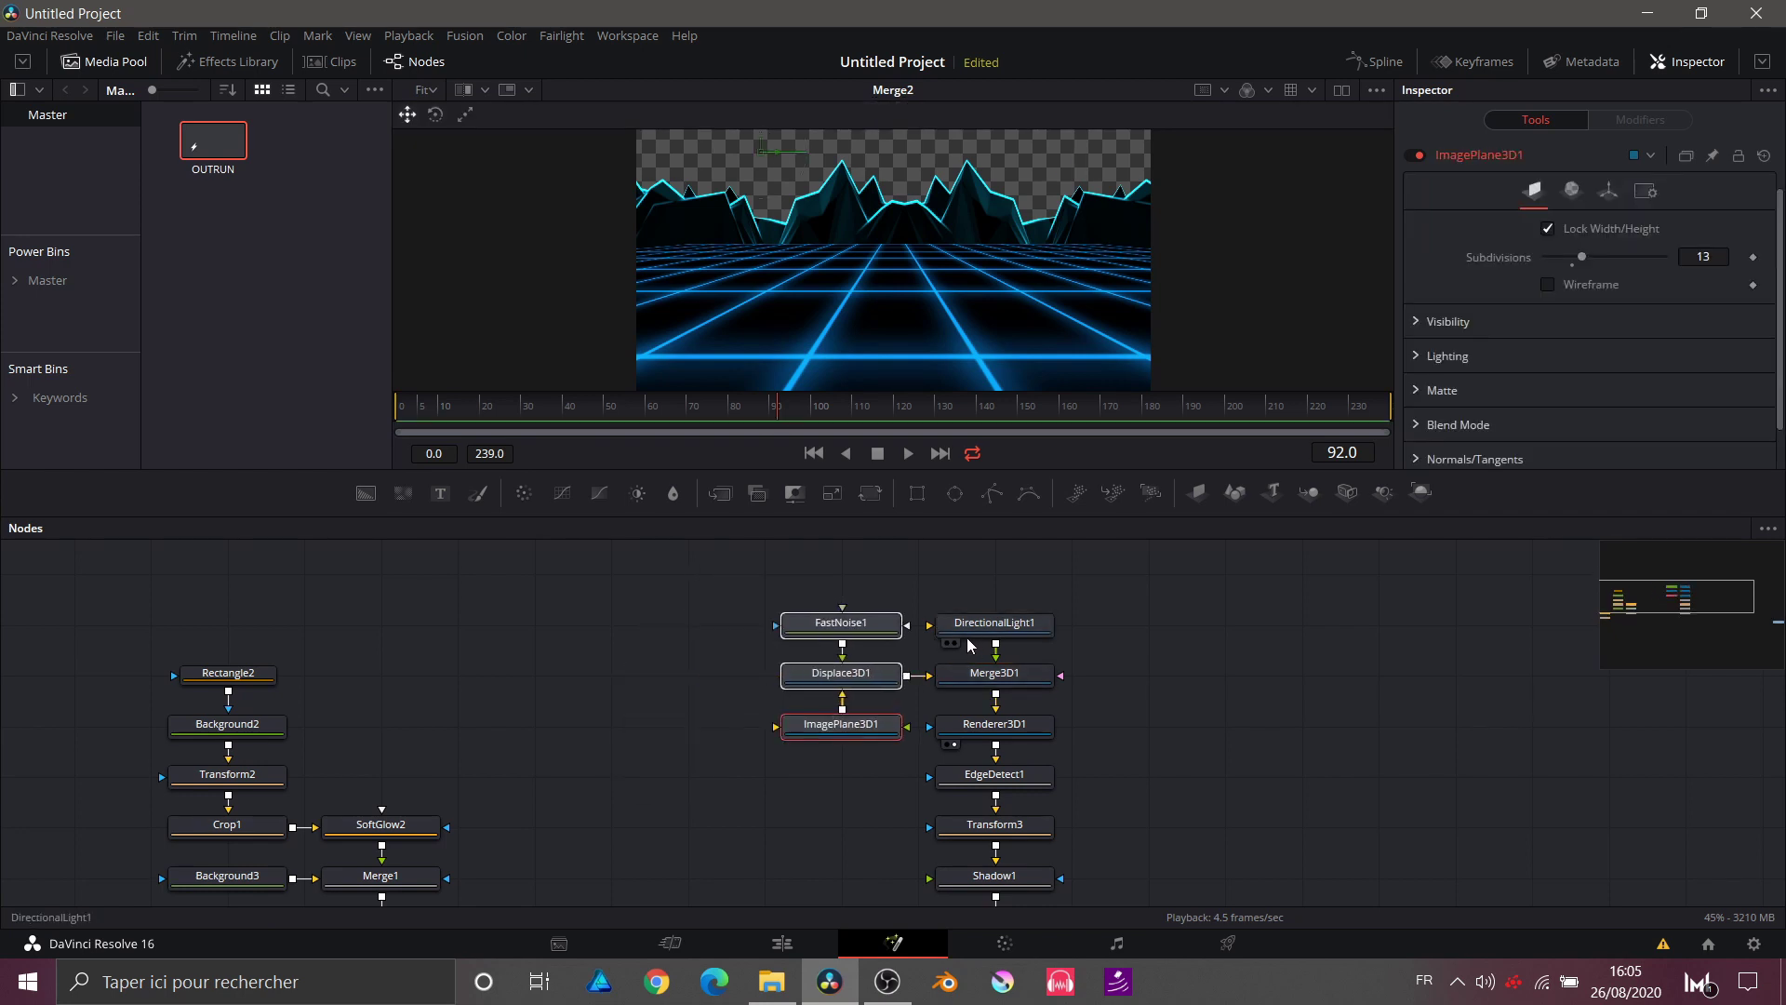
Step: Add a Rectangle mask below Merge2 and connect it to Merge2's effect mask input
drag(966, 651, 941, 534)
click(1004, 869)
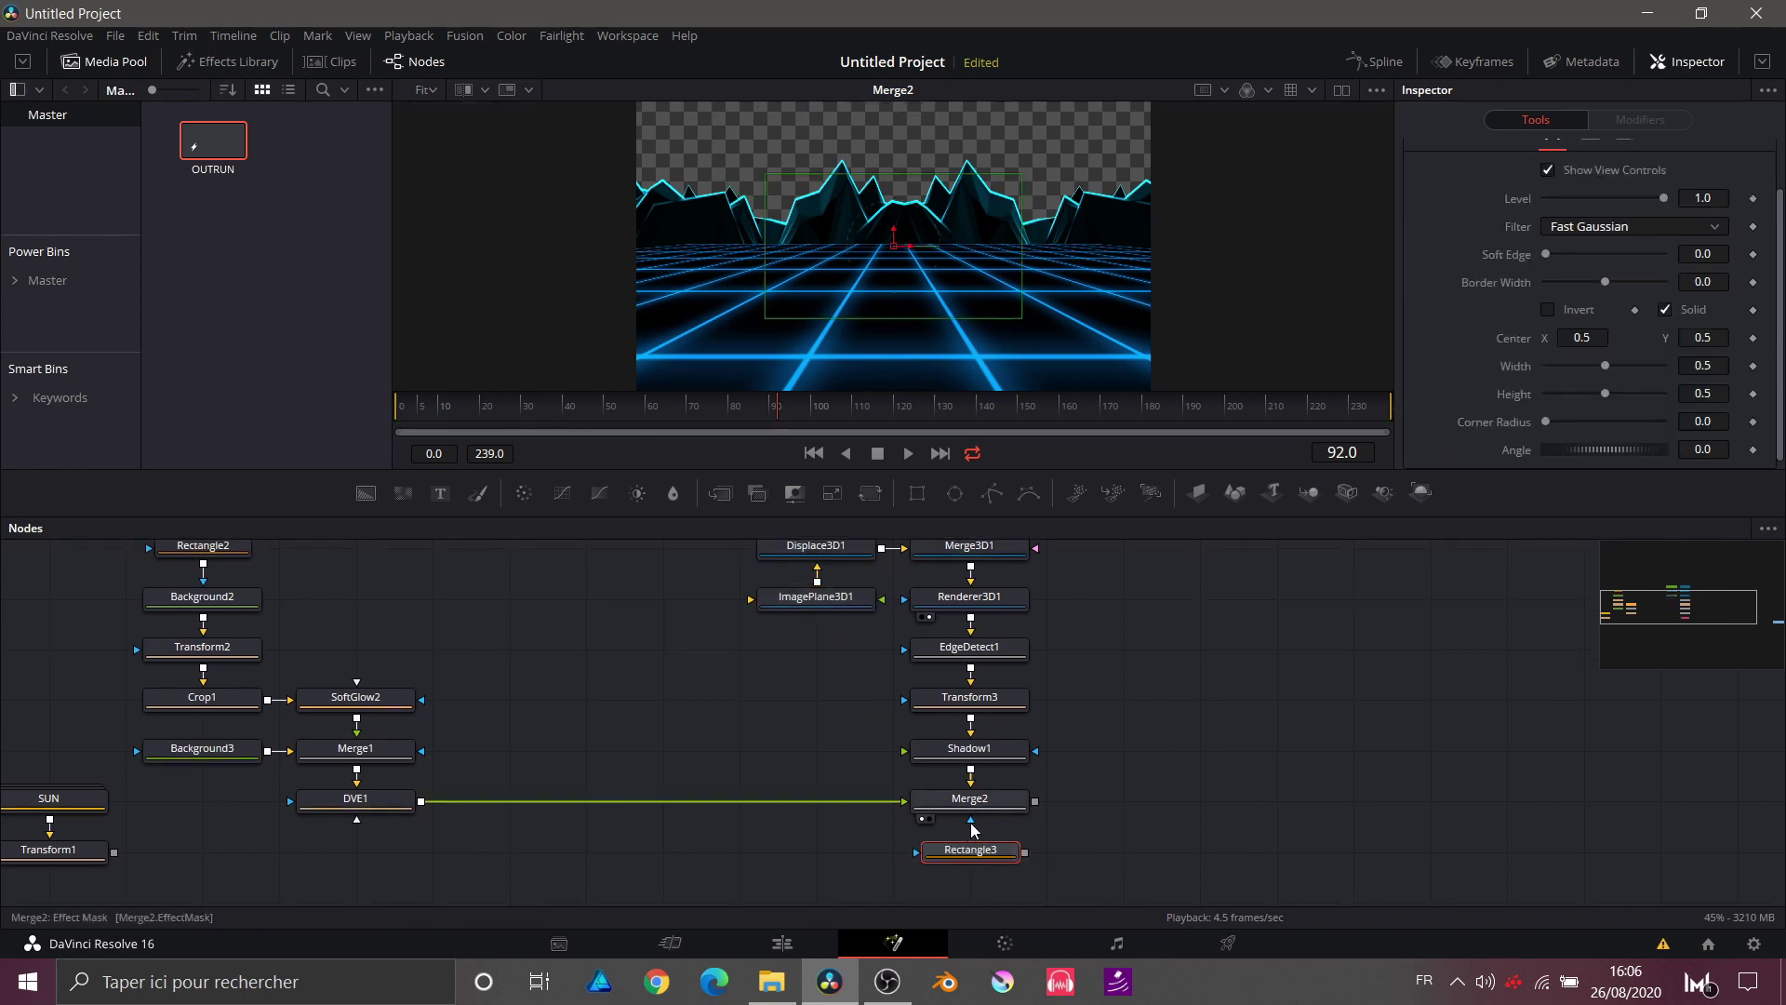
drag(1025, 852, 954, 812)
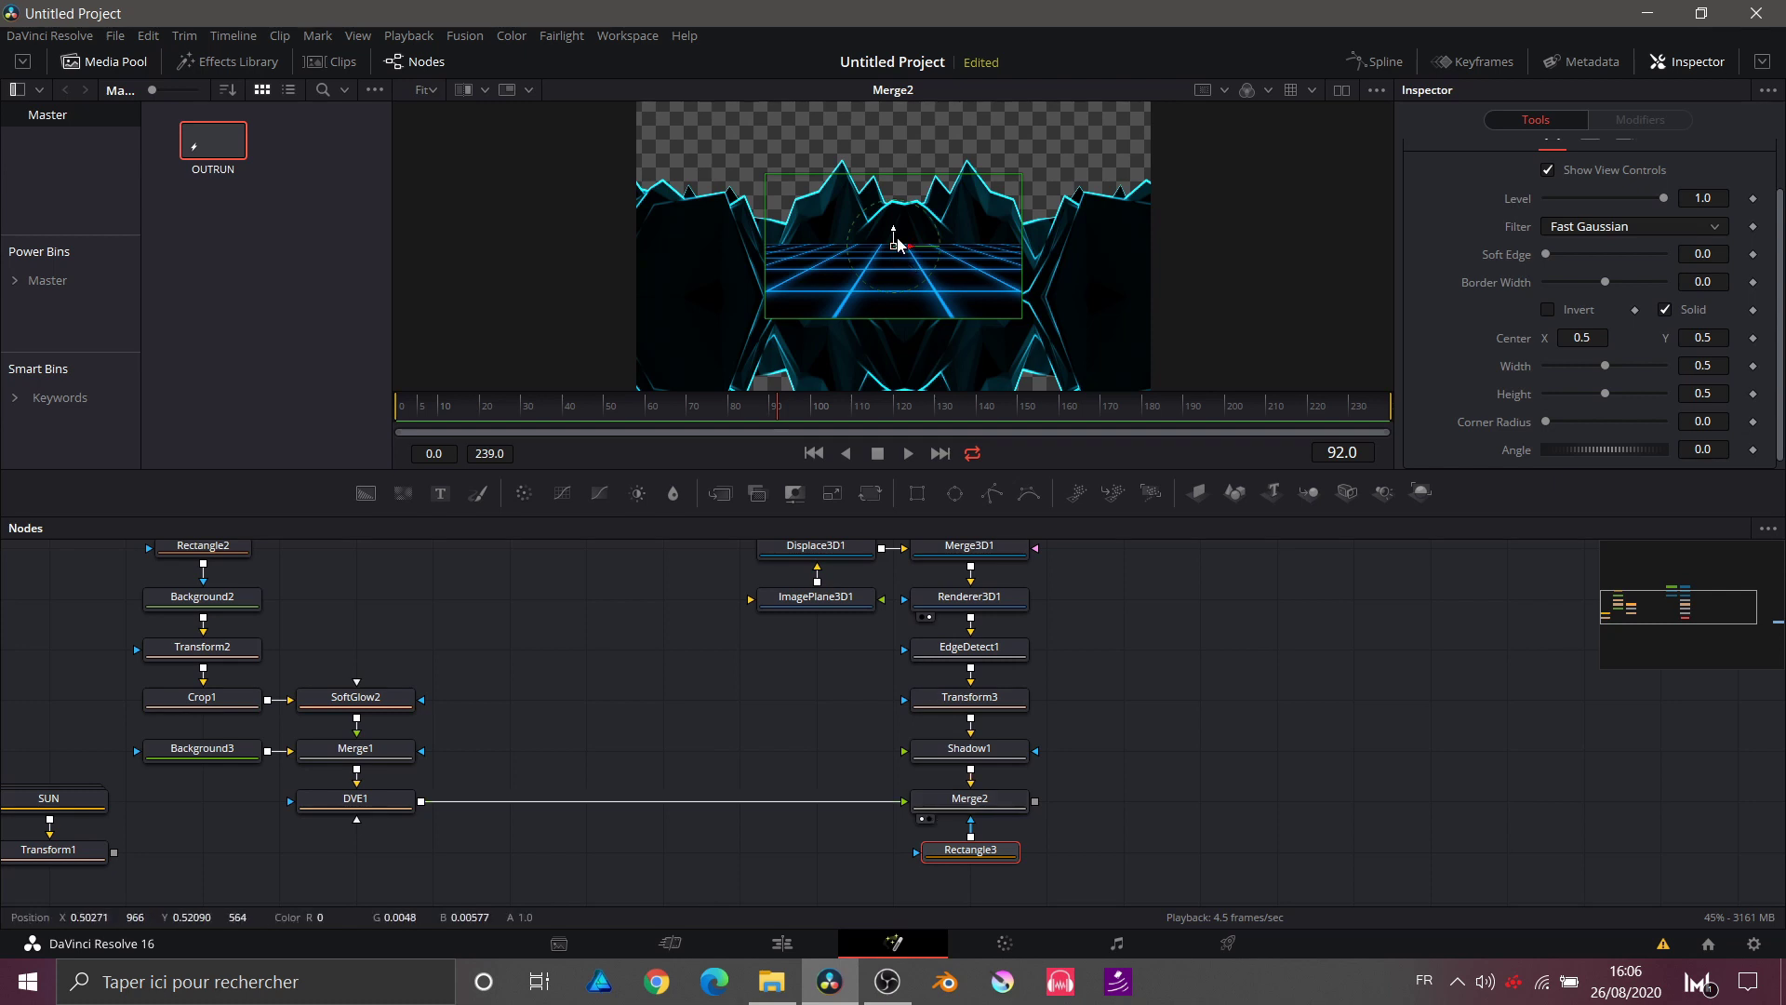
Step: Fit Rectangle3 over the grid with center Y about 0.20, width about 1.11, height about 0.56 and soft edge 0.0252
drag(893, 237, 900, 341)
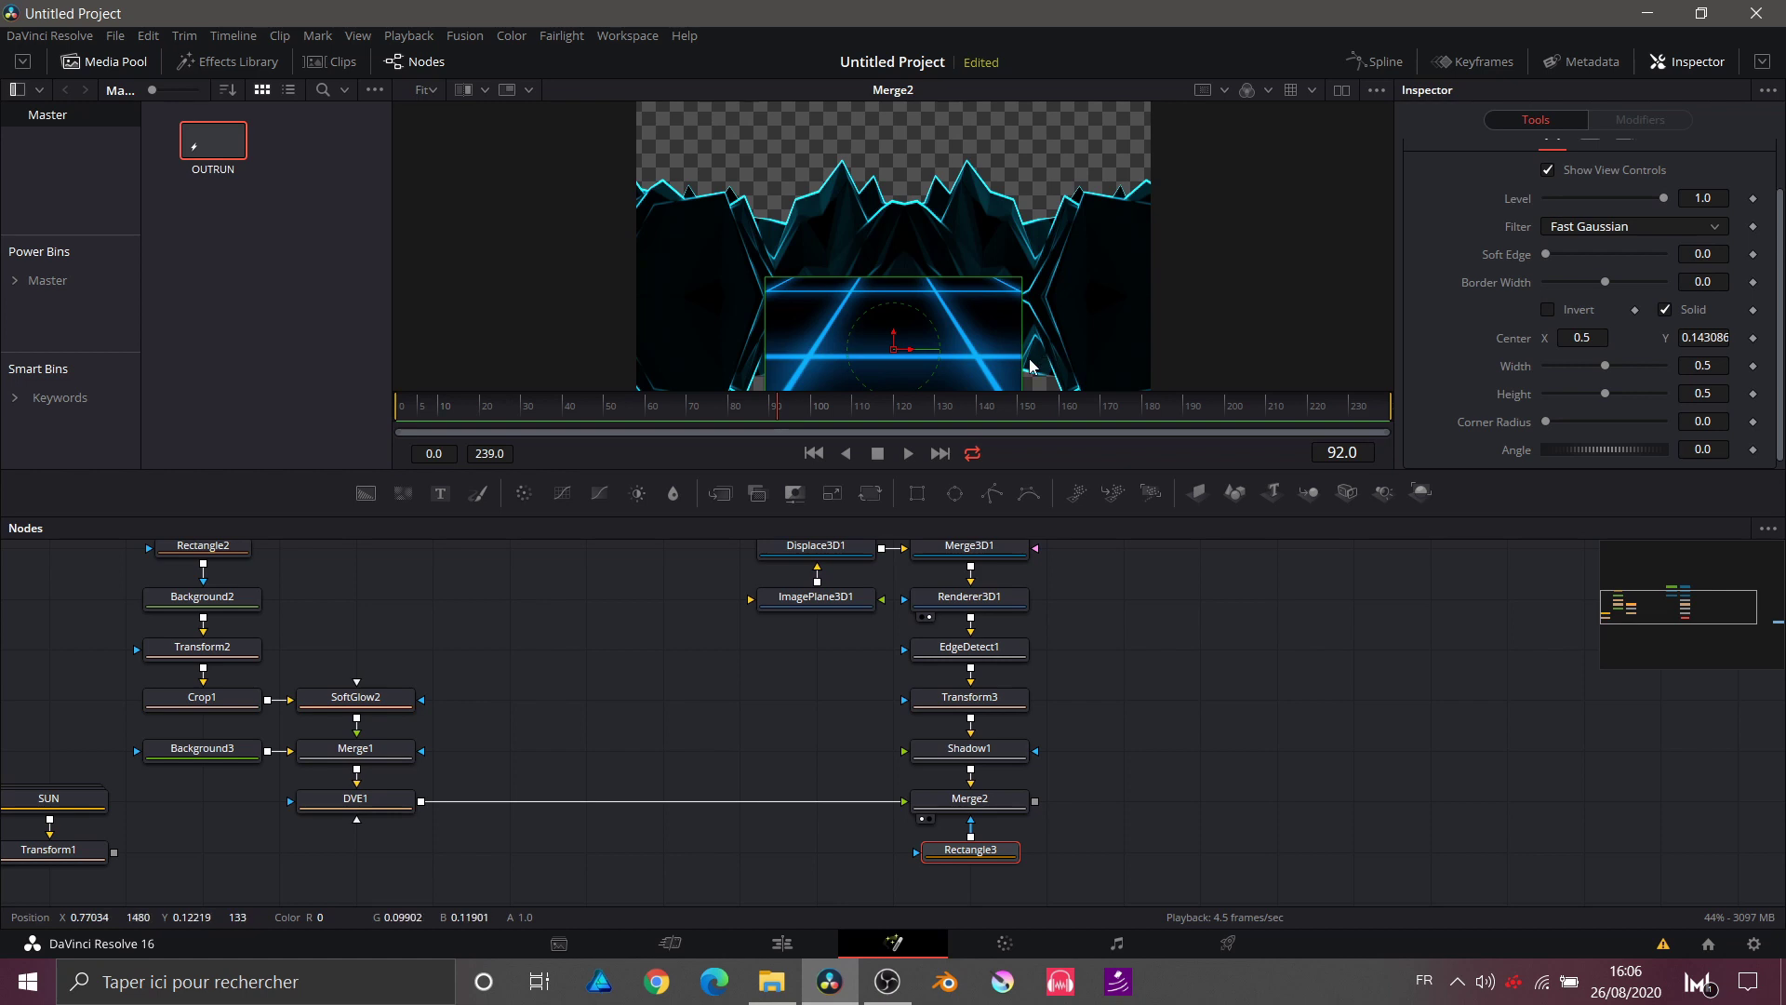
drag(1023, 361, 1180, 362)
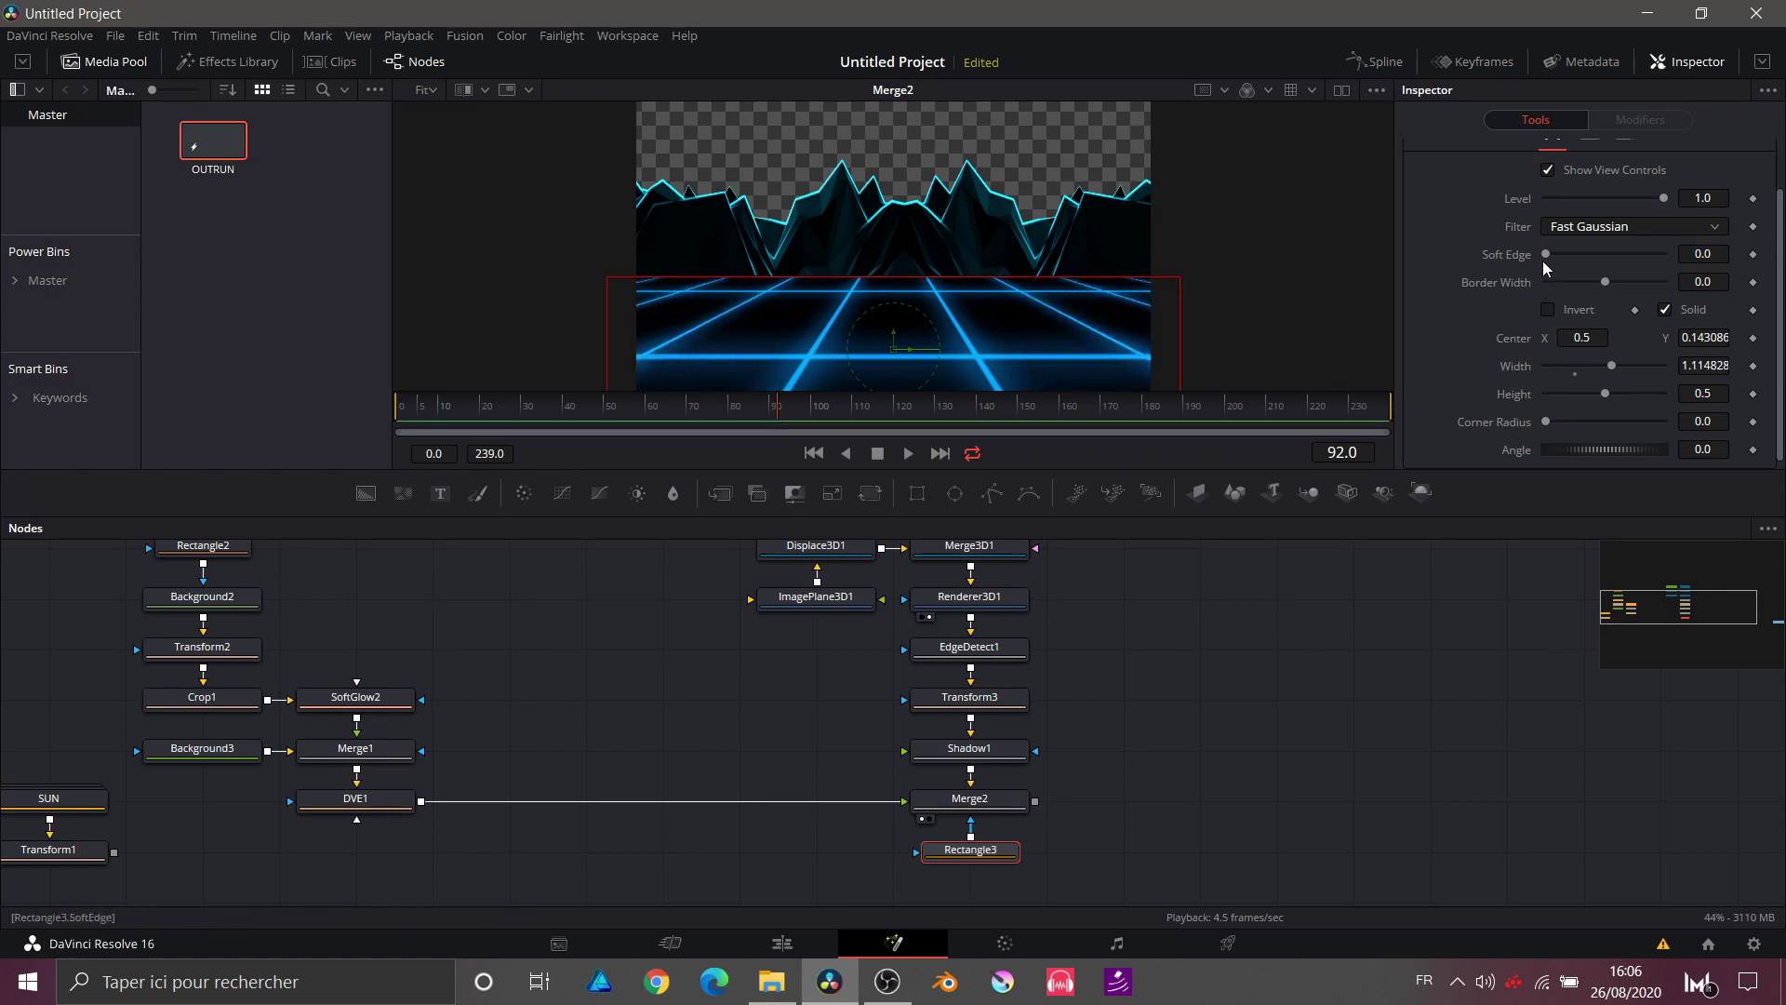
mouse_move(1548, 254)
mouse_down()
mouse_move(1628, 249)
mouse_move(1550, 281)
mouse_up()
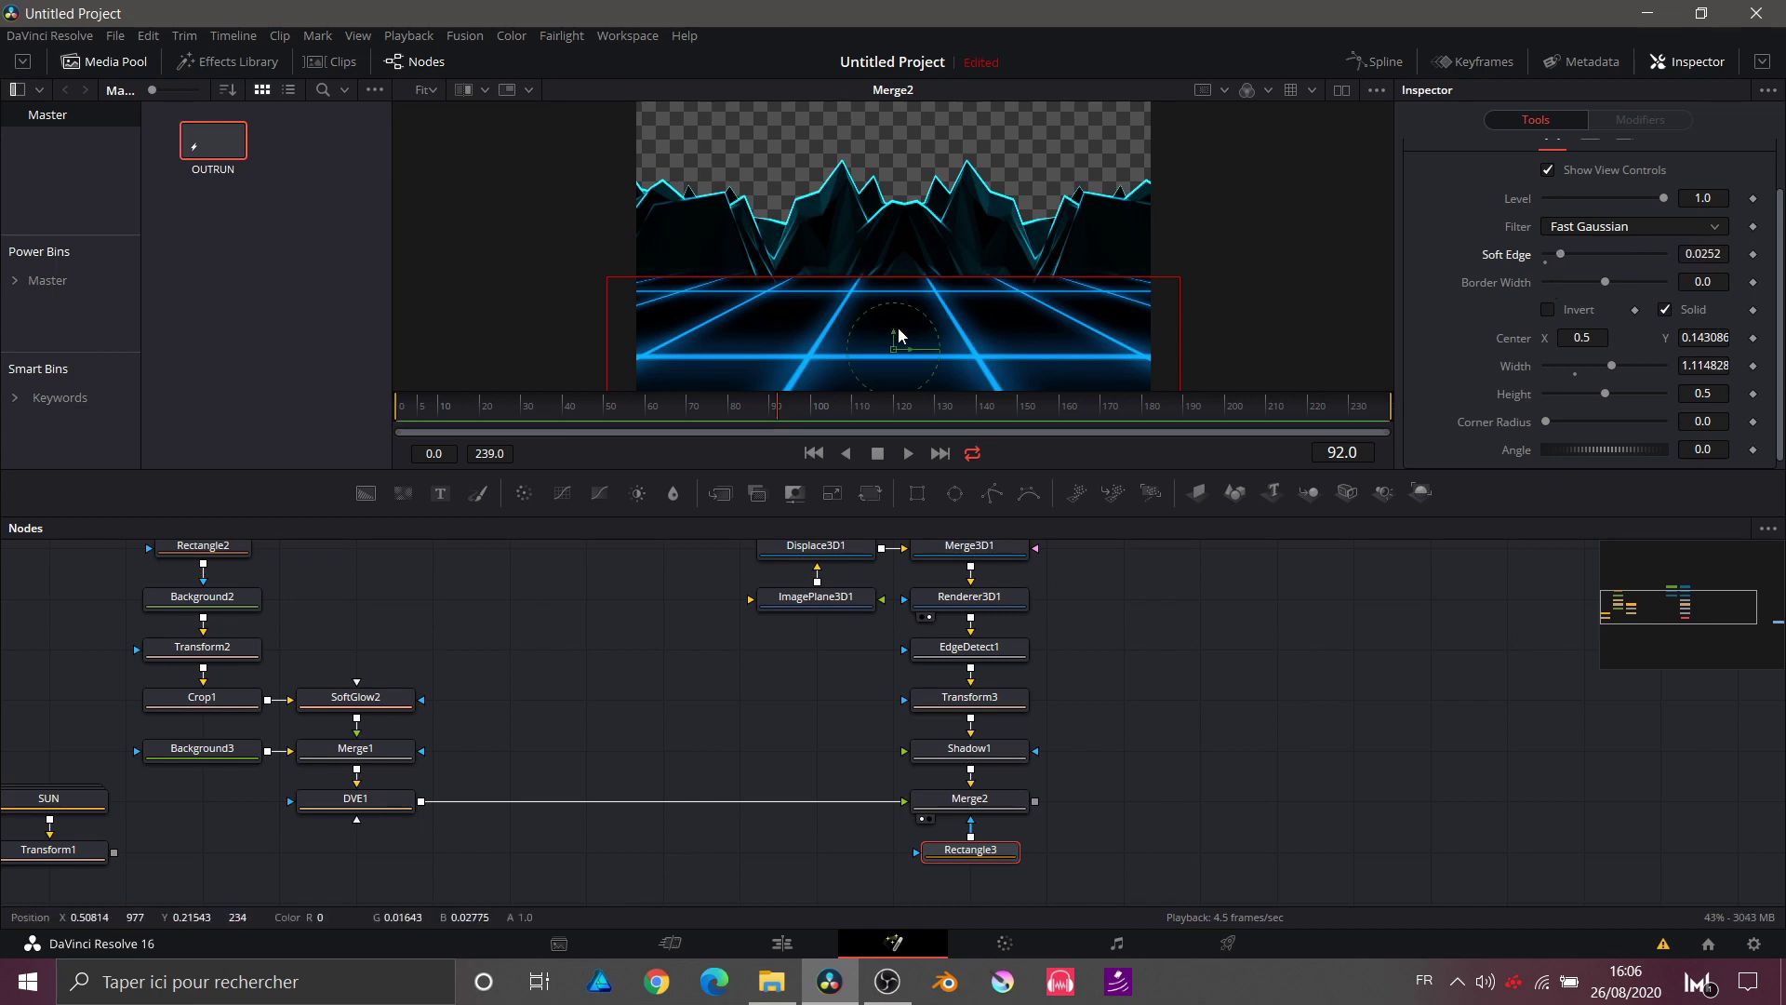
drag(896, 338, 900, 321)
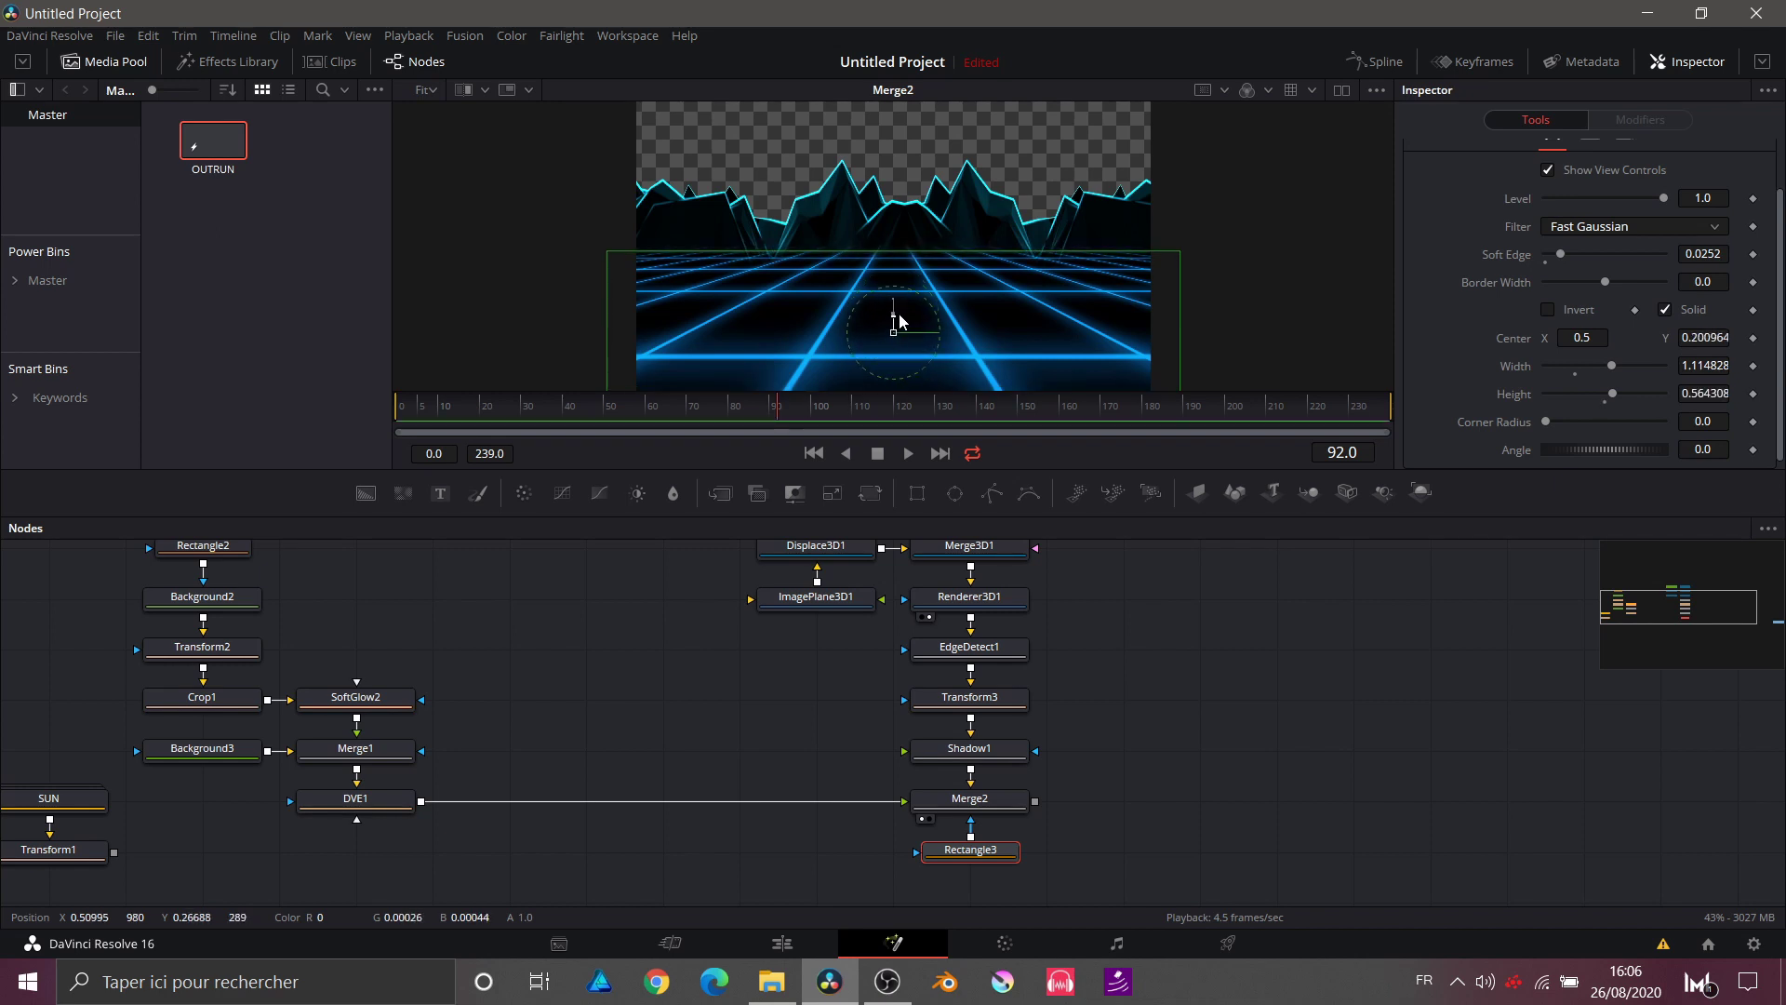
click(1107, 747)
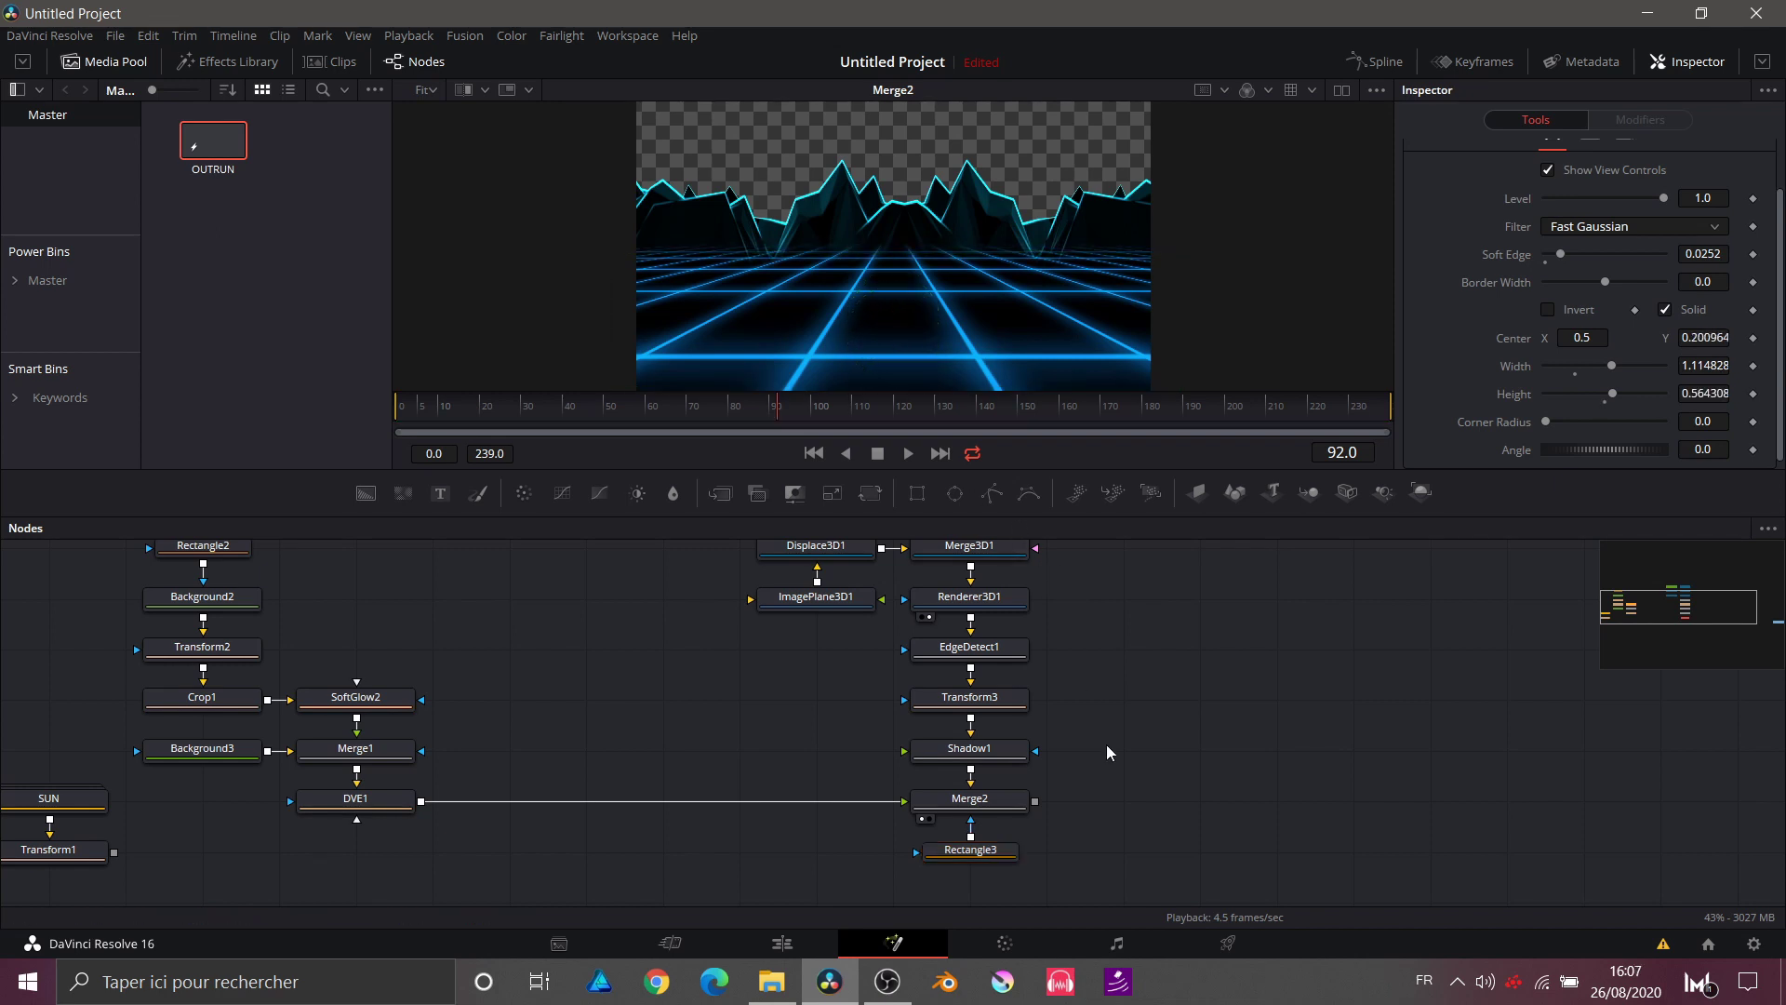
Step: Play the composition briefly to check how the masked grid blends with the mountains
scroll(1107, 746, down, 3)
key(space)
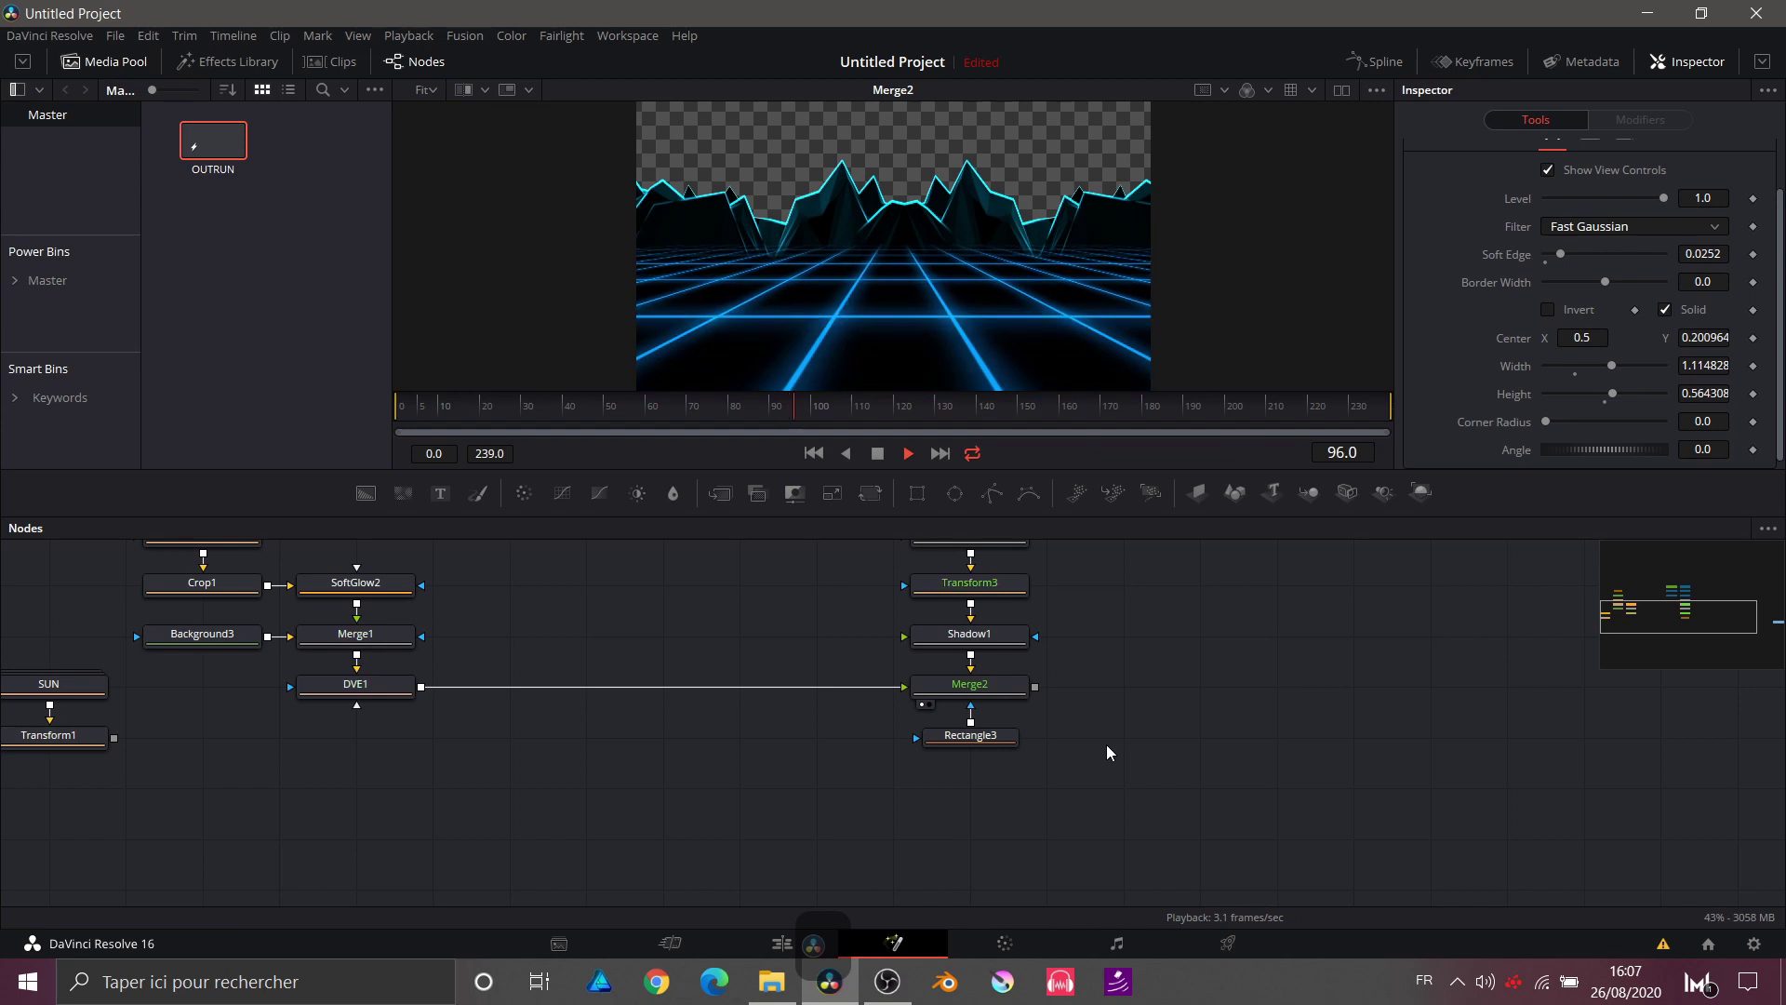
key(space)
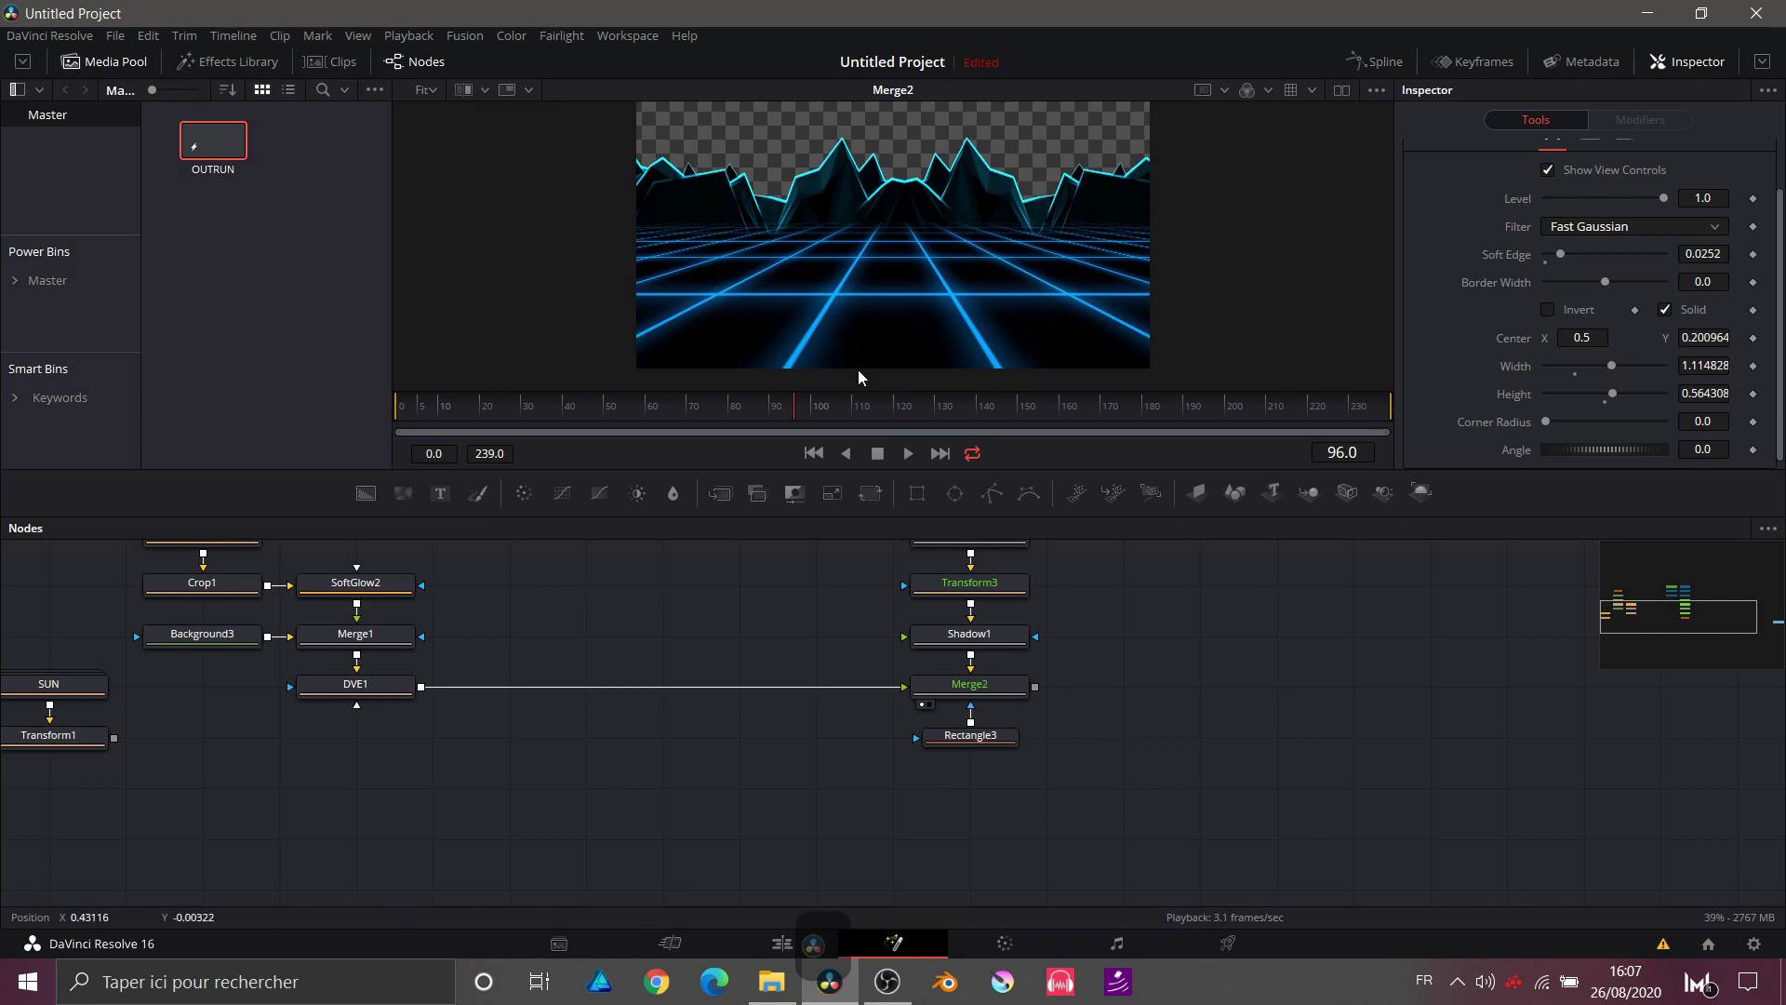
Step: Move the whole mountain node group, including Merge2 and Rectangle3, closer to the grid nodes beside DVE1
scroll(944, 721, up, 3)
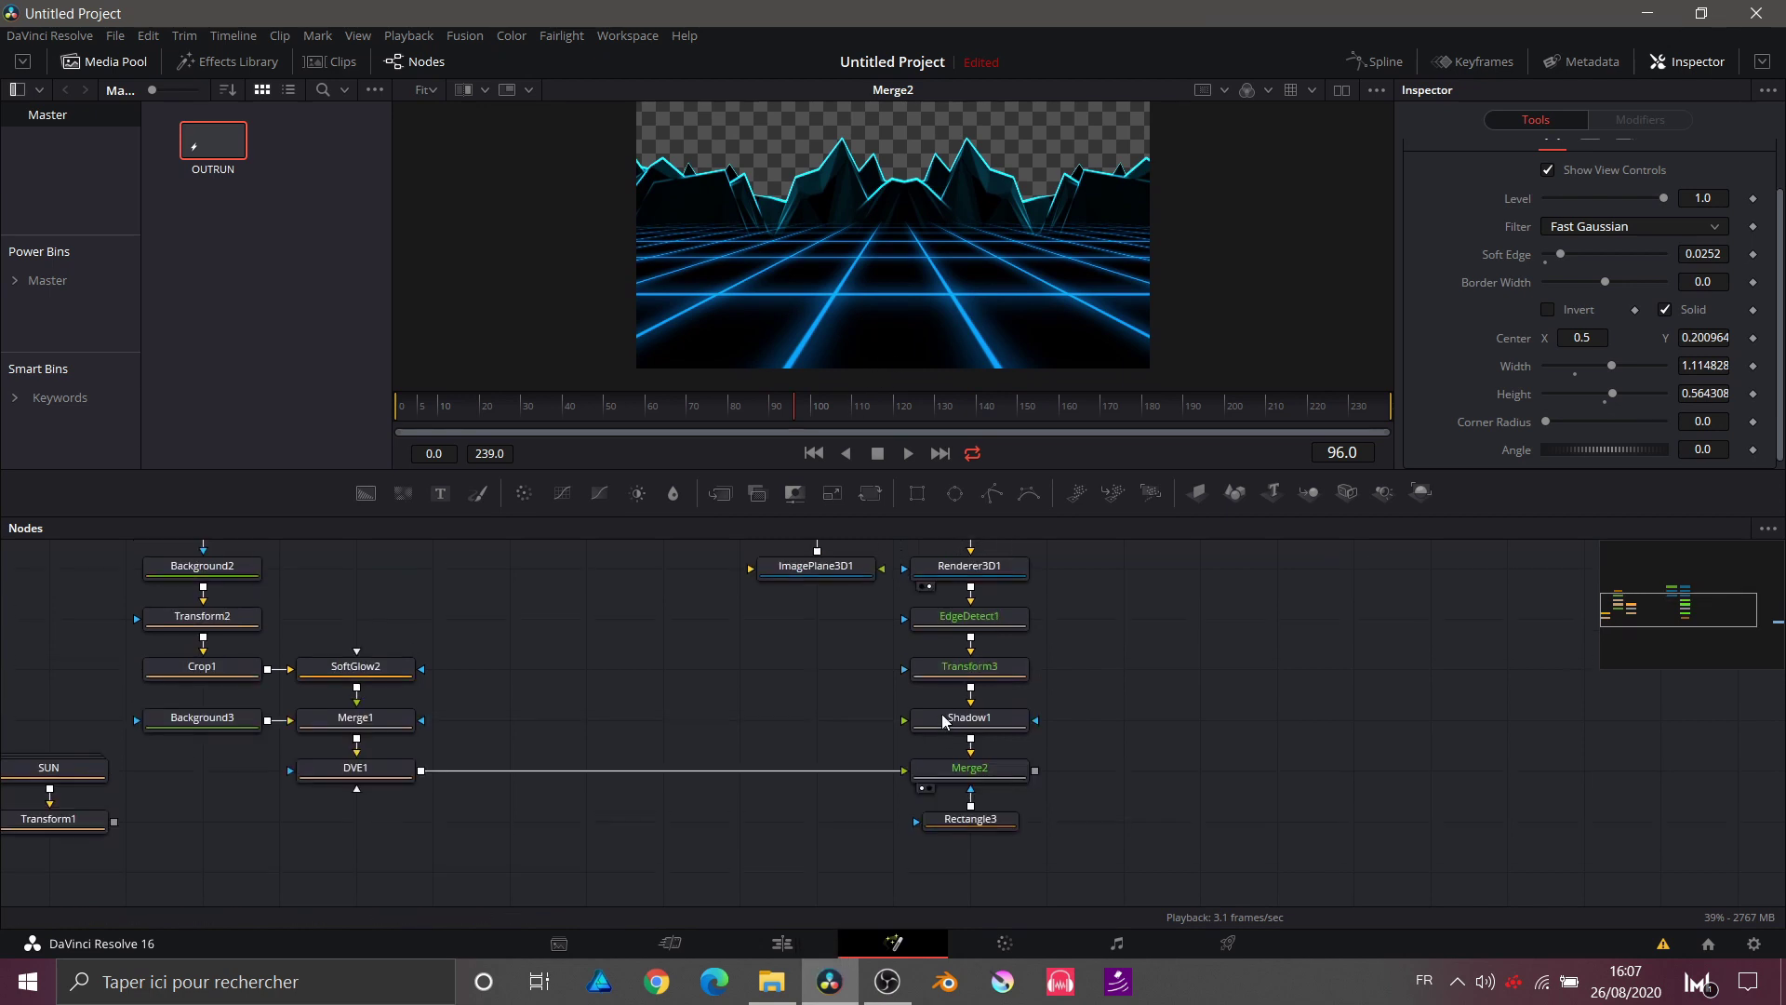
scroll(943, 721, up, 4)
drag(800, 555, 975, 890)
drag(976, 891, 596, 891)
click(605, 886)
scroll(605, 886, down, 5)
drag(991, 790, 591, 793)
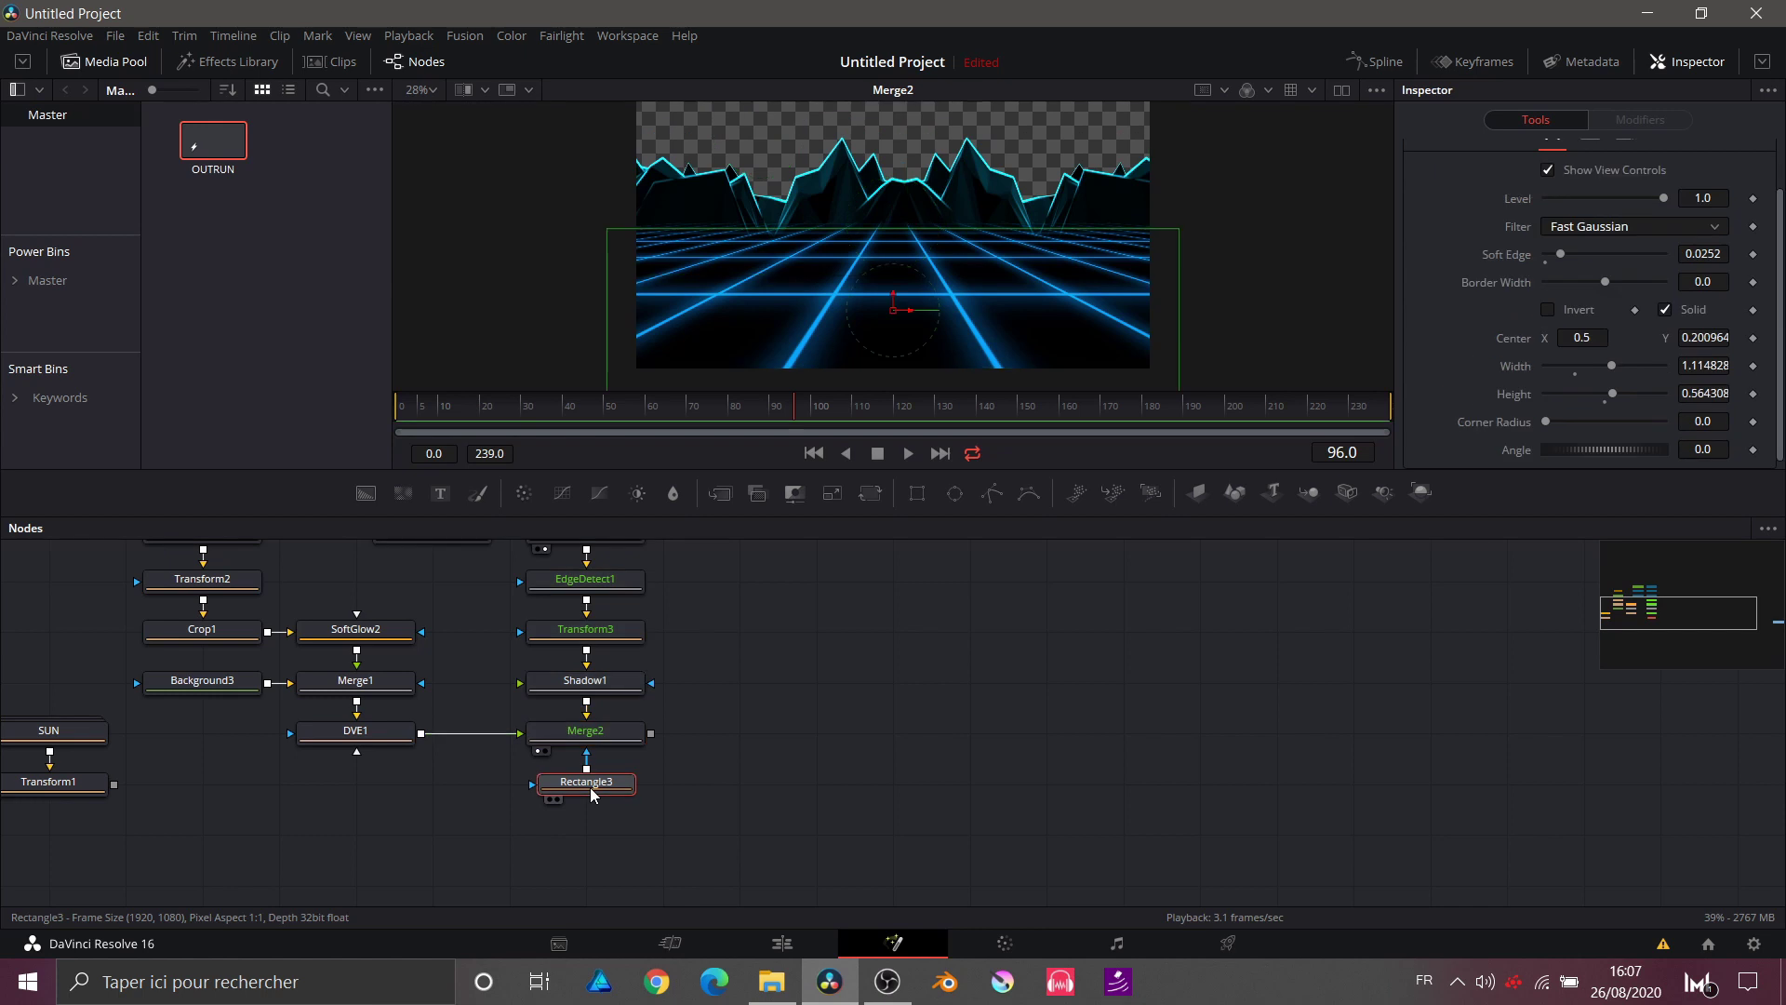
Step: Cut the SUN group with Transform1 and paste both on the far side of the Merge2 node column
scroll(592, 793, left, 3)
click(191, 798)
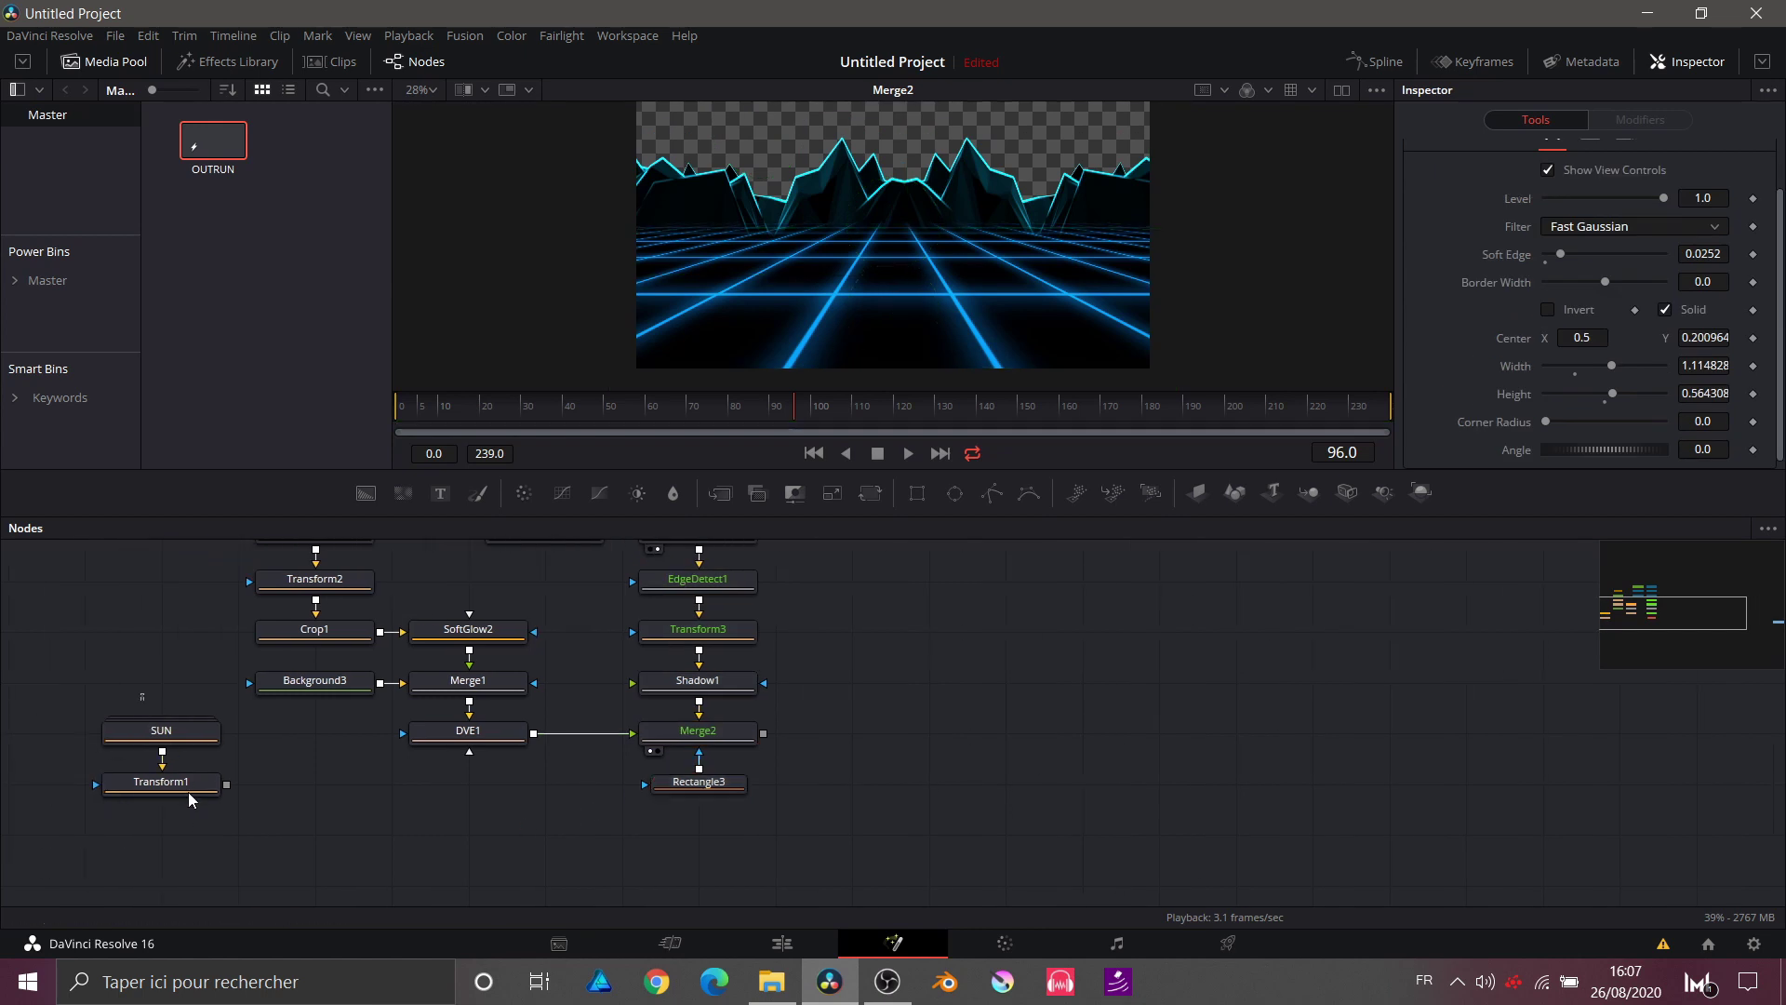
drag(139, 693, 186, 793)
key(Delete)
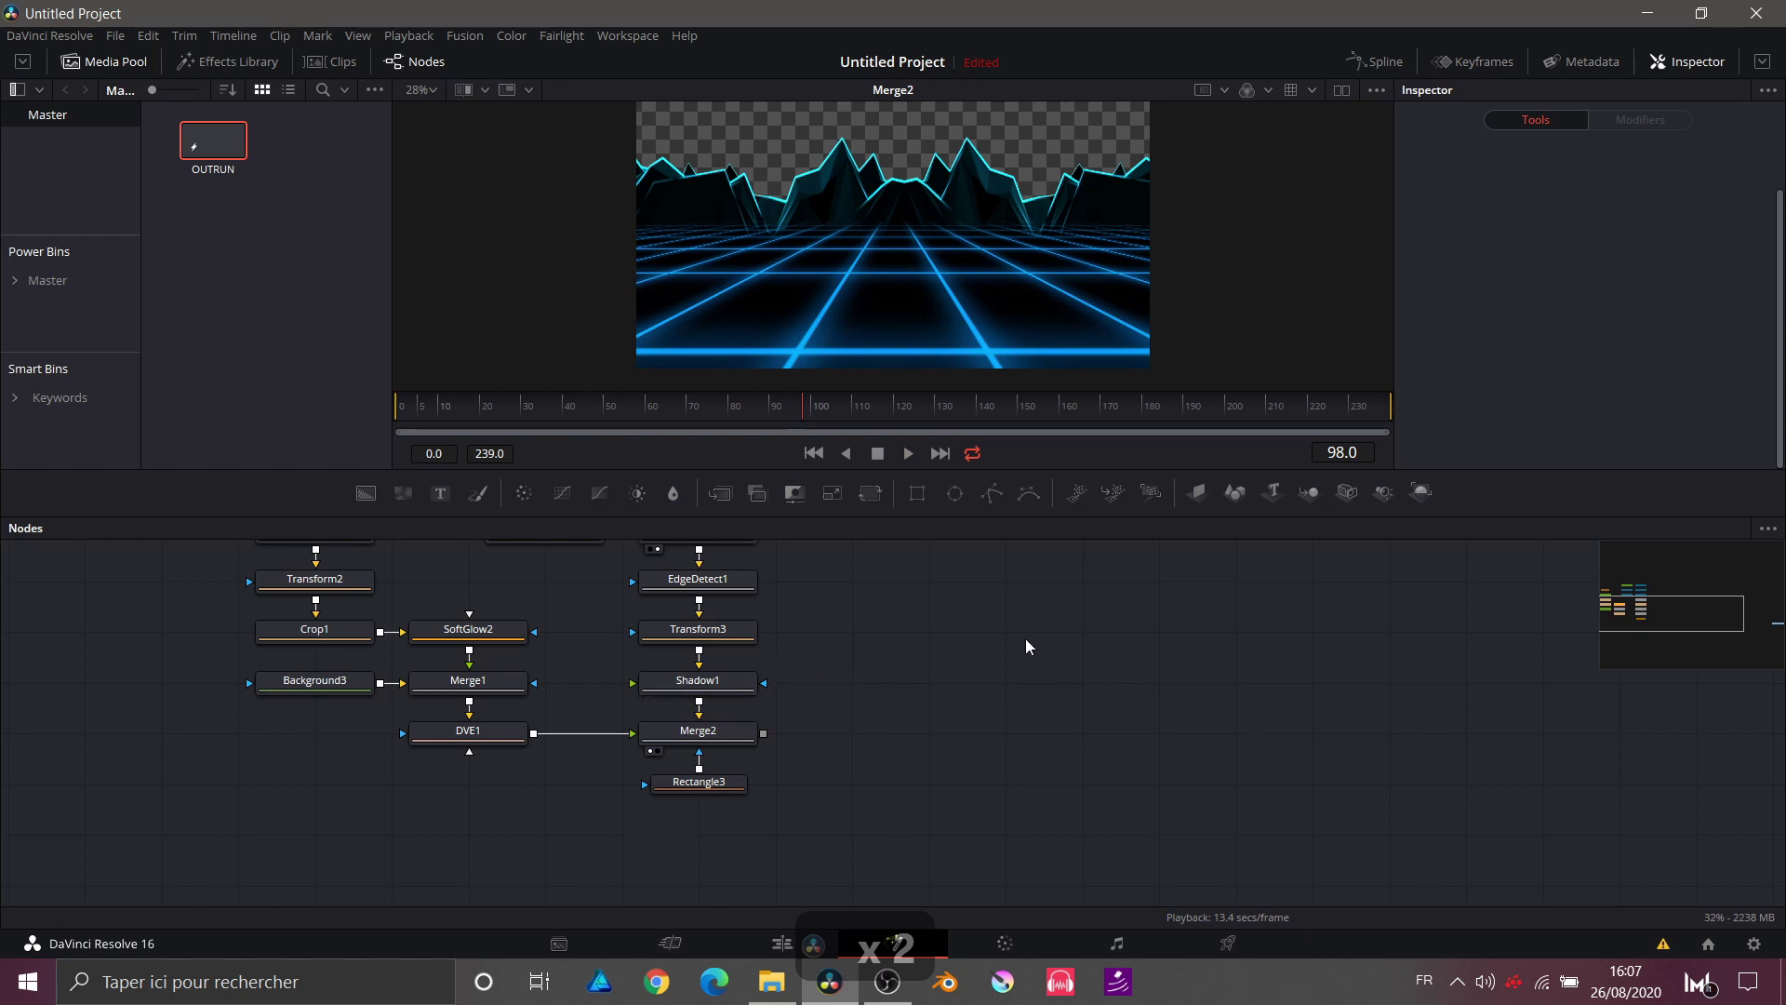
key(ctrl+v)
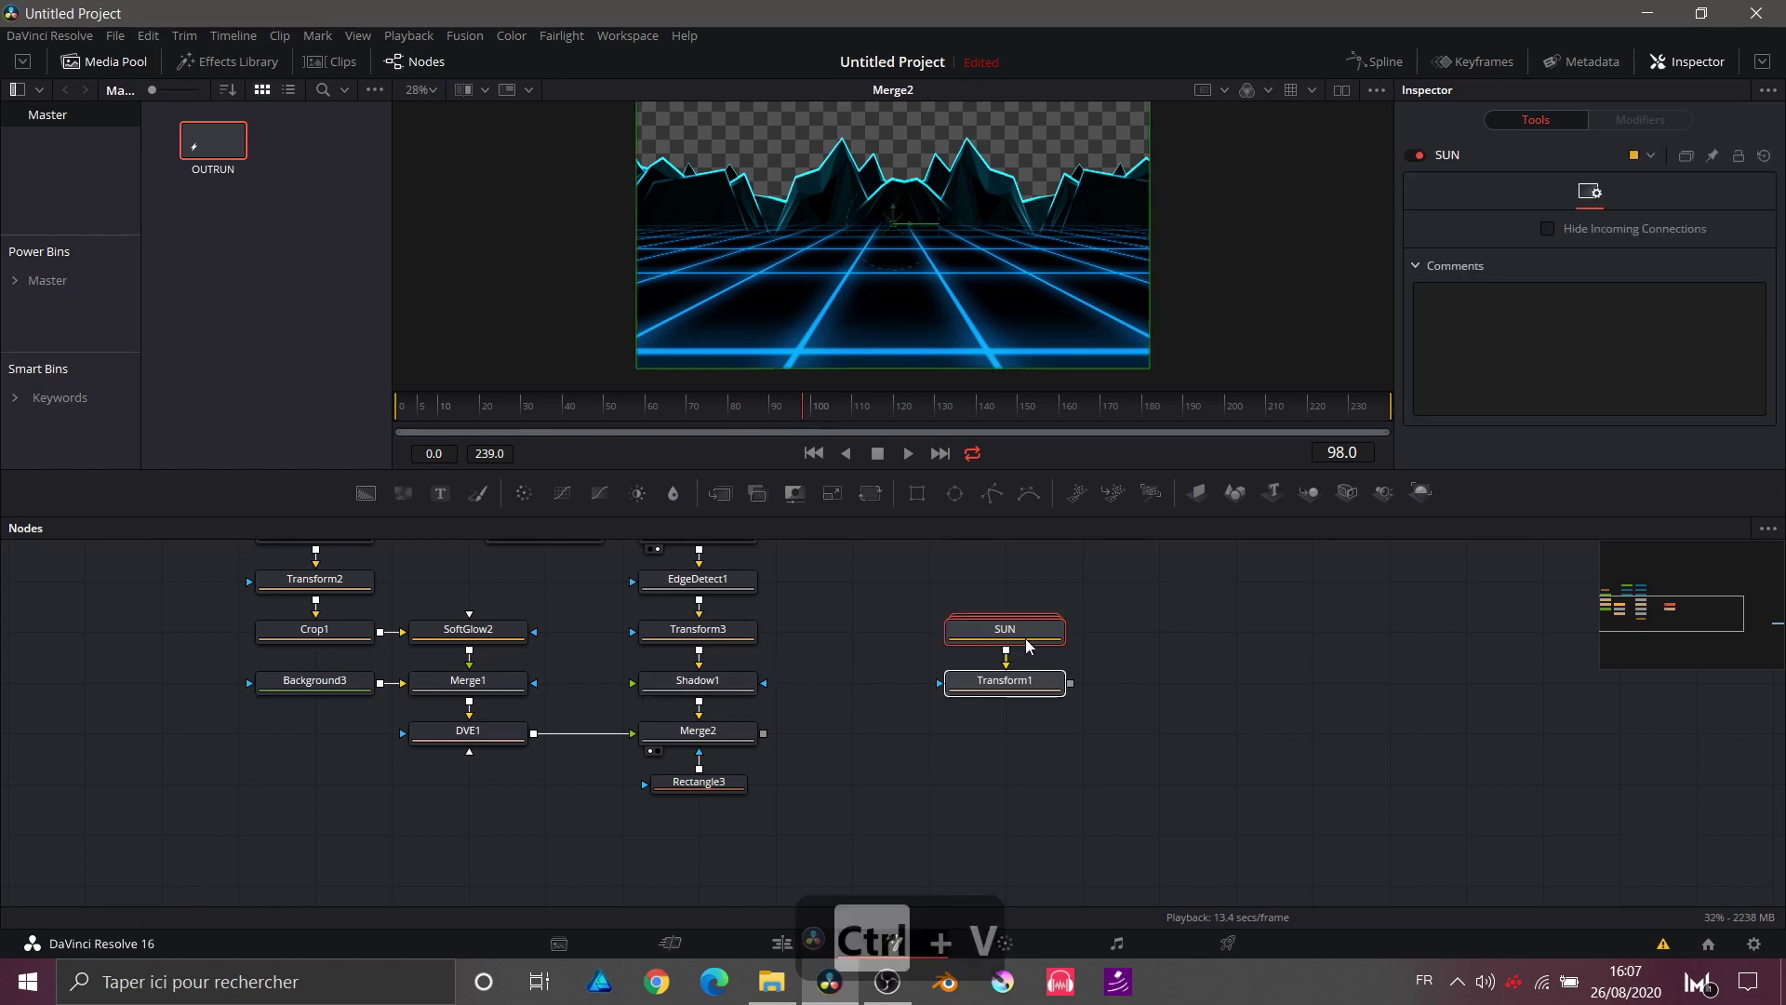
Step: Merge the Merge2 landscape over the sun's Transform1 output and show the new merge in the viewer
click(1098, 688)
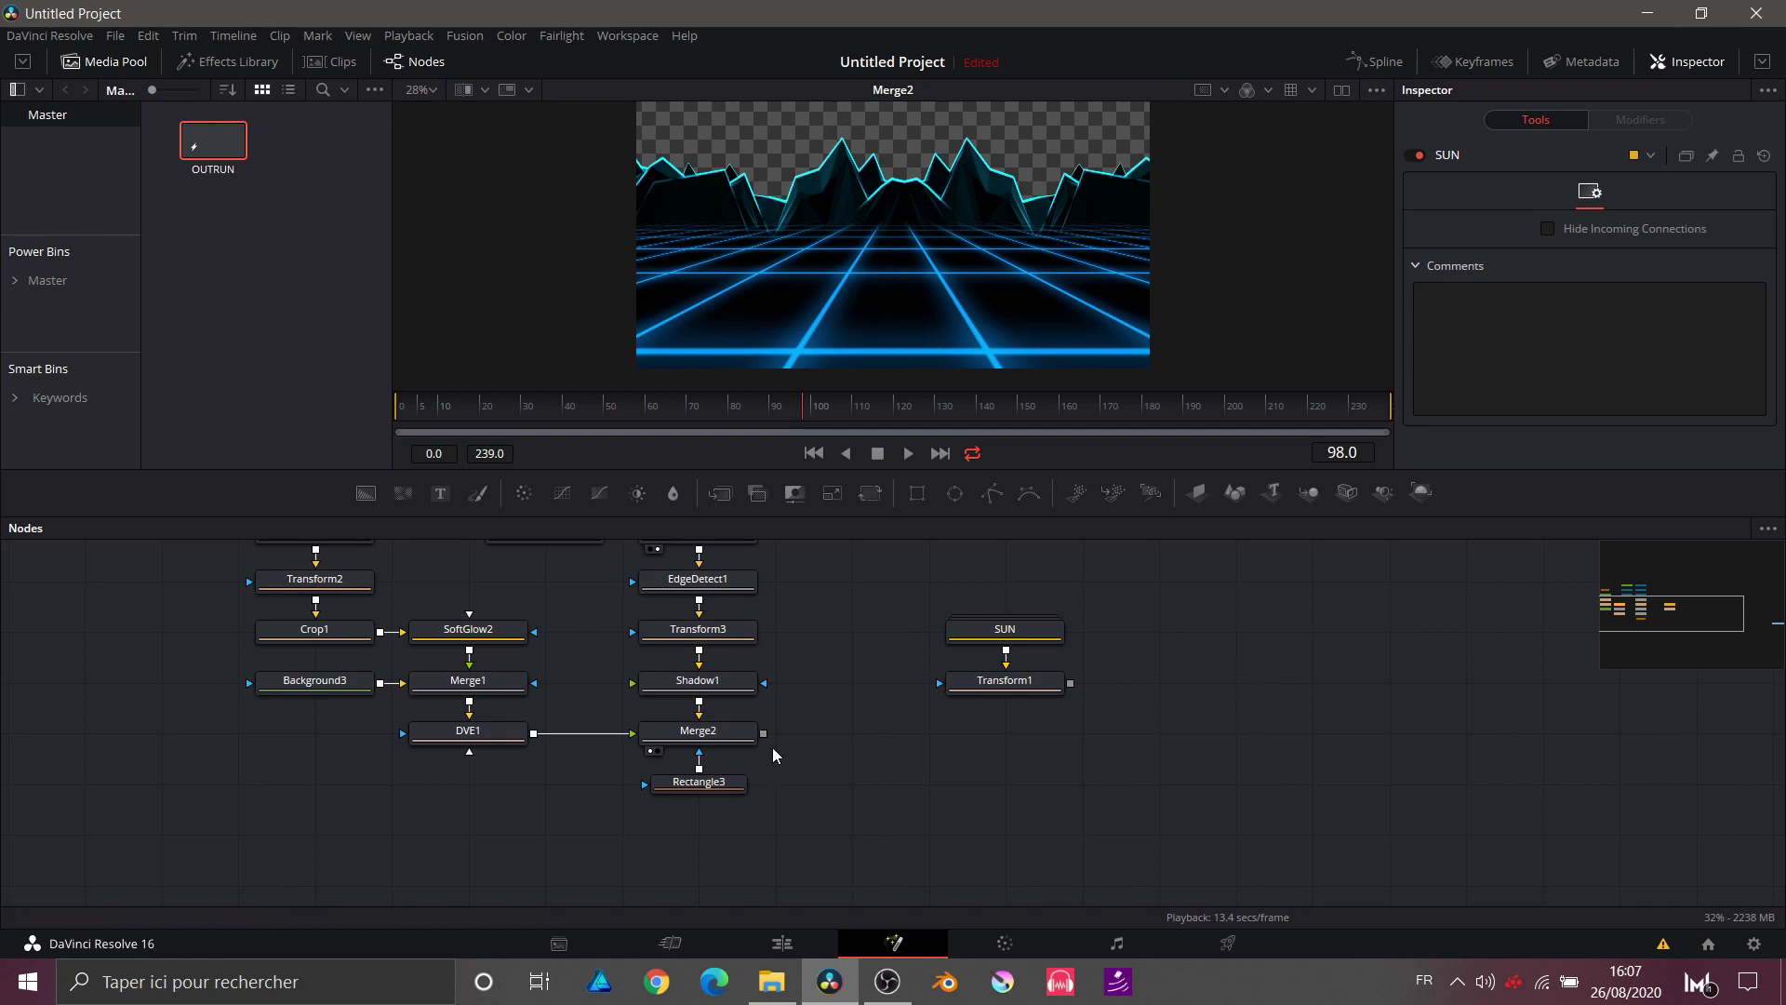
drag(763, 734, 1069, 687)
drag(986, 735, 986, 583)
key(ctrl+z)
key(1)
scroll(950, 321, down, 1)
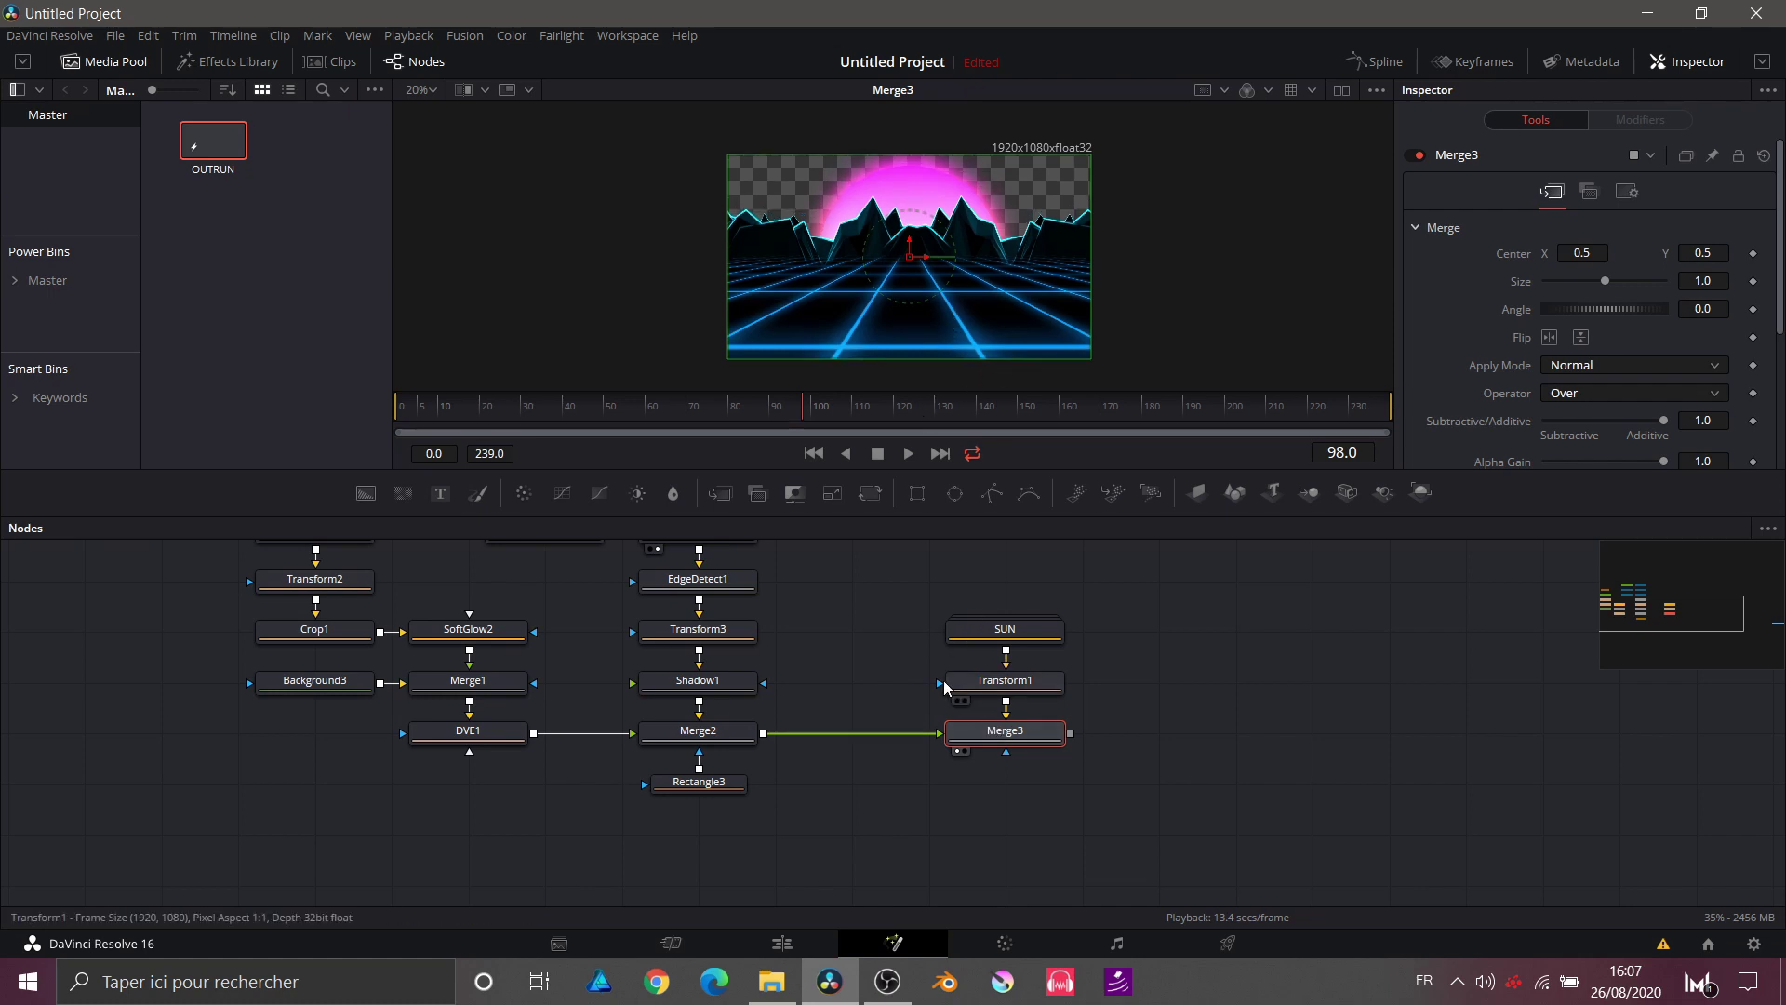
Step: Flatten the mountains in Transform3 with a Y Size of 0.64 and lower their center to Y about 0.716
click(708, 641)
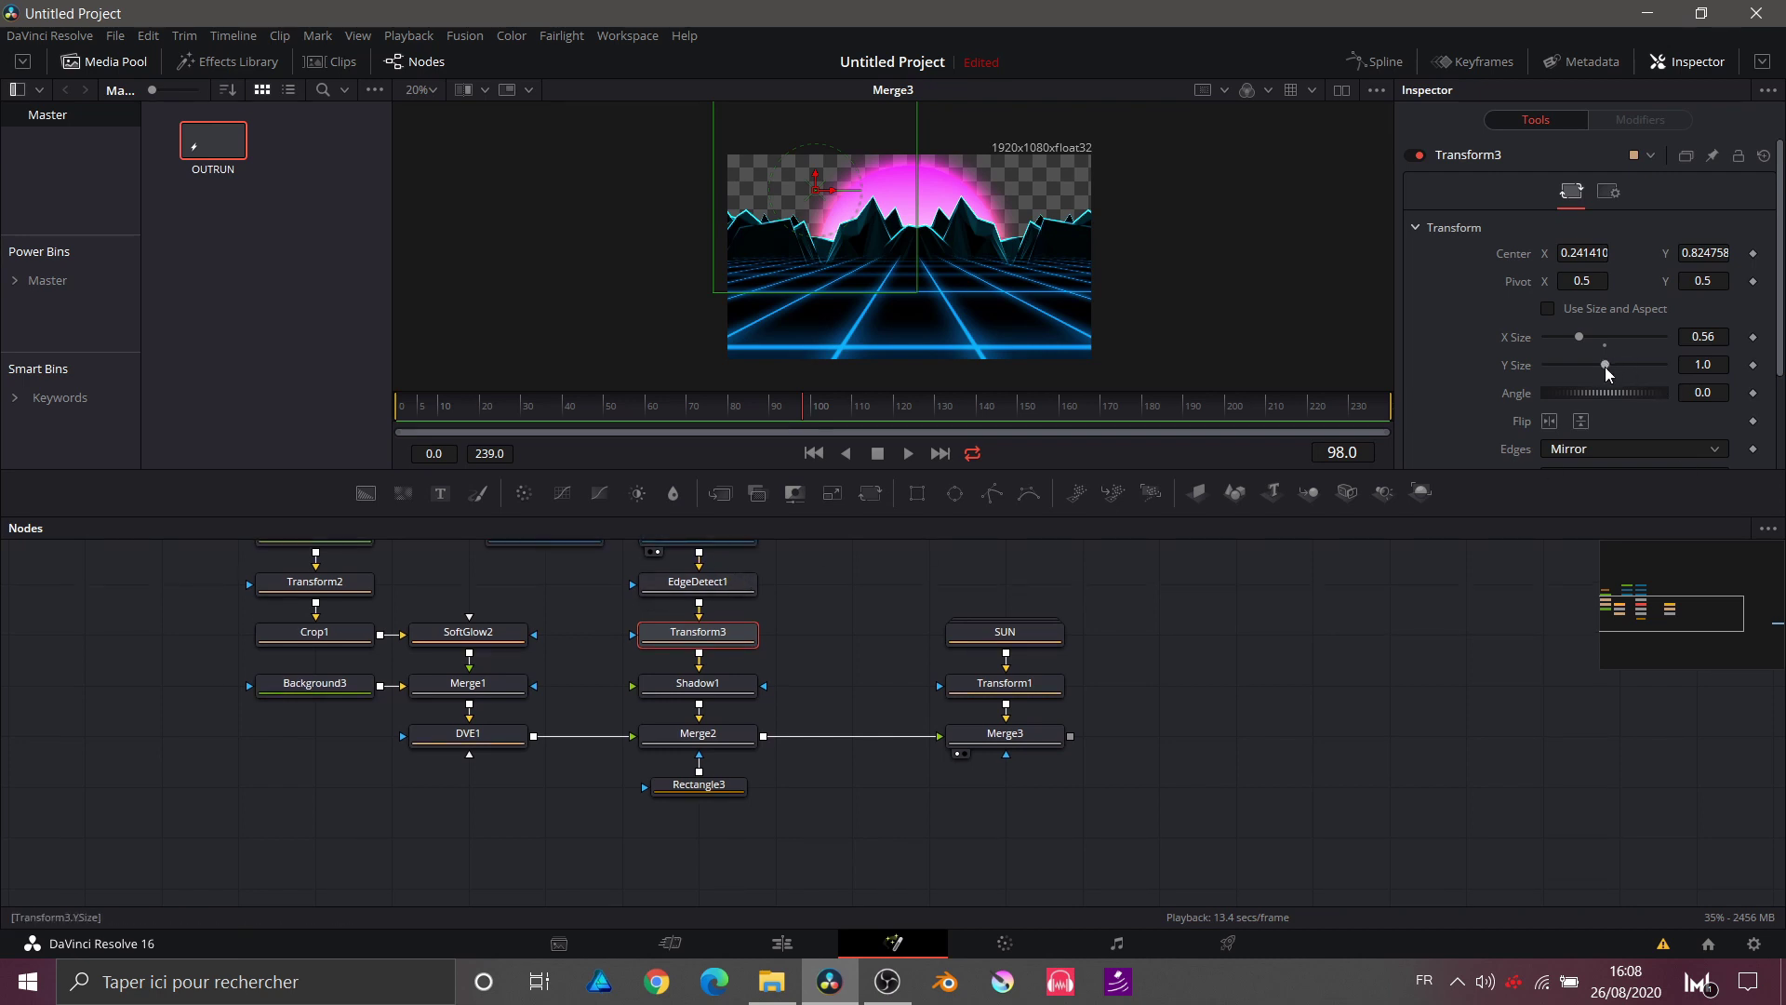
drag(1604, 366, 1583, 370)
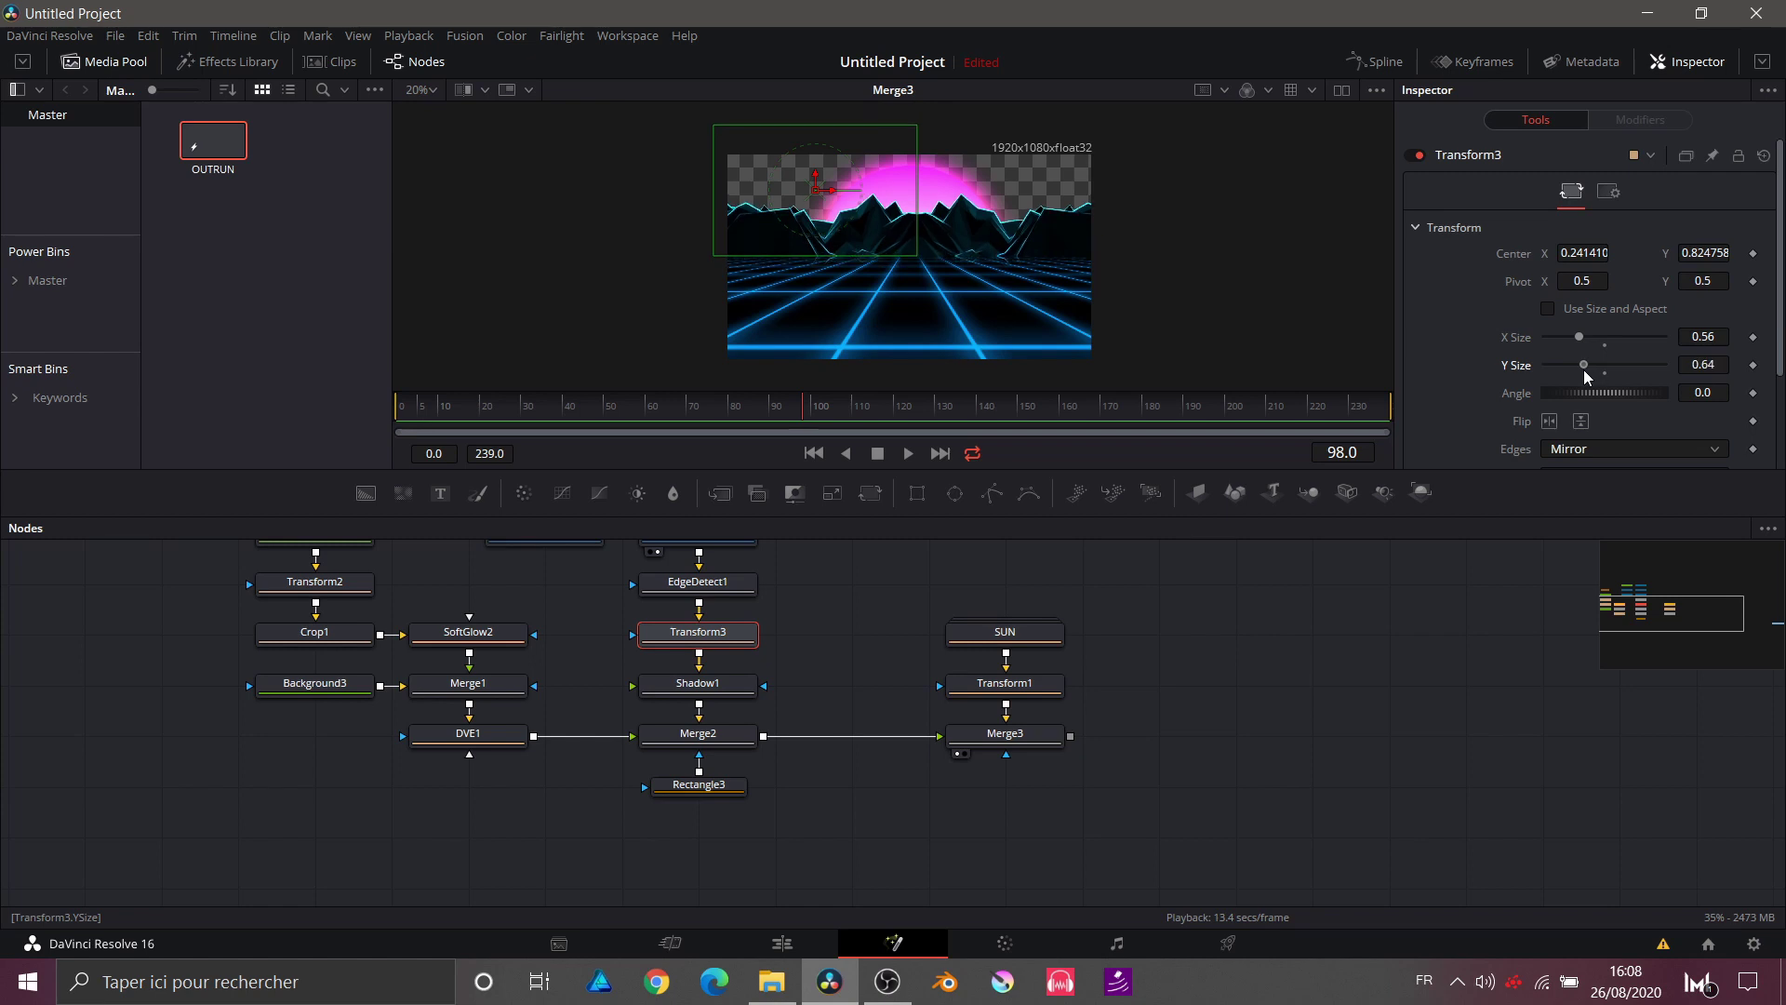
drag(817, 185, 822, 206)
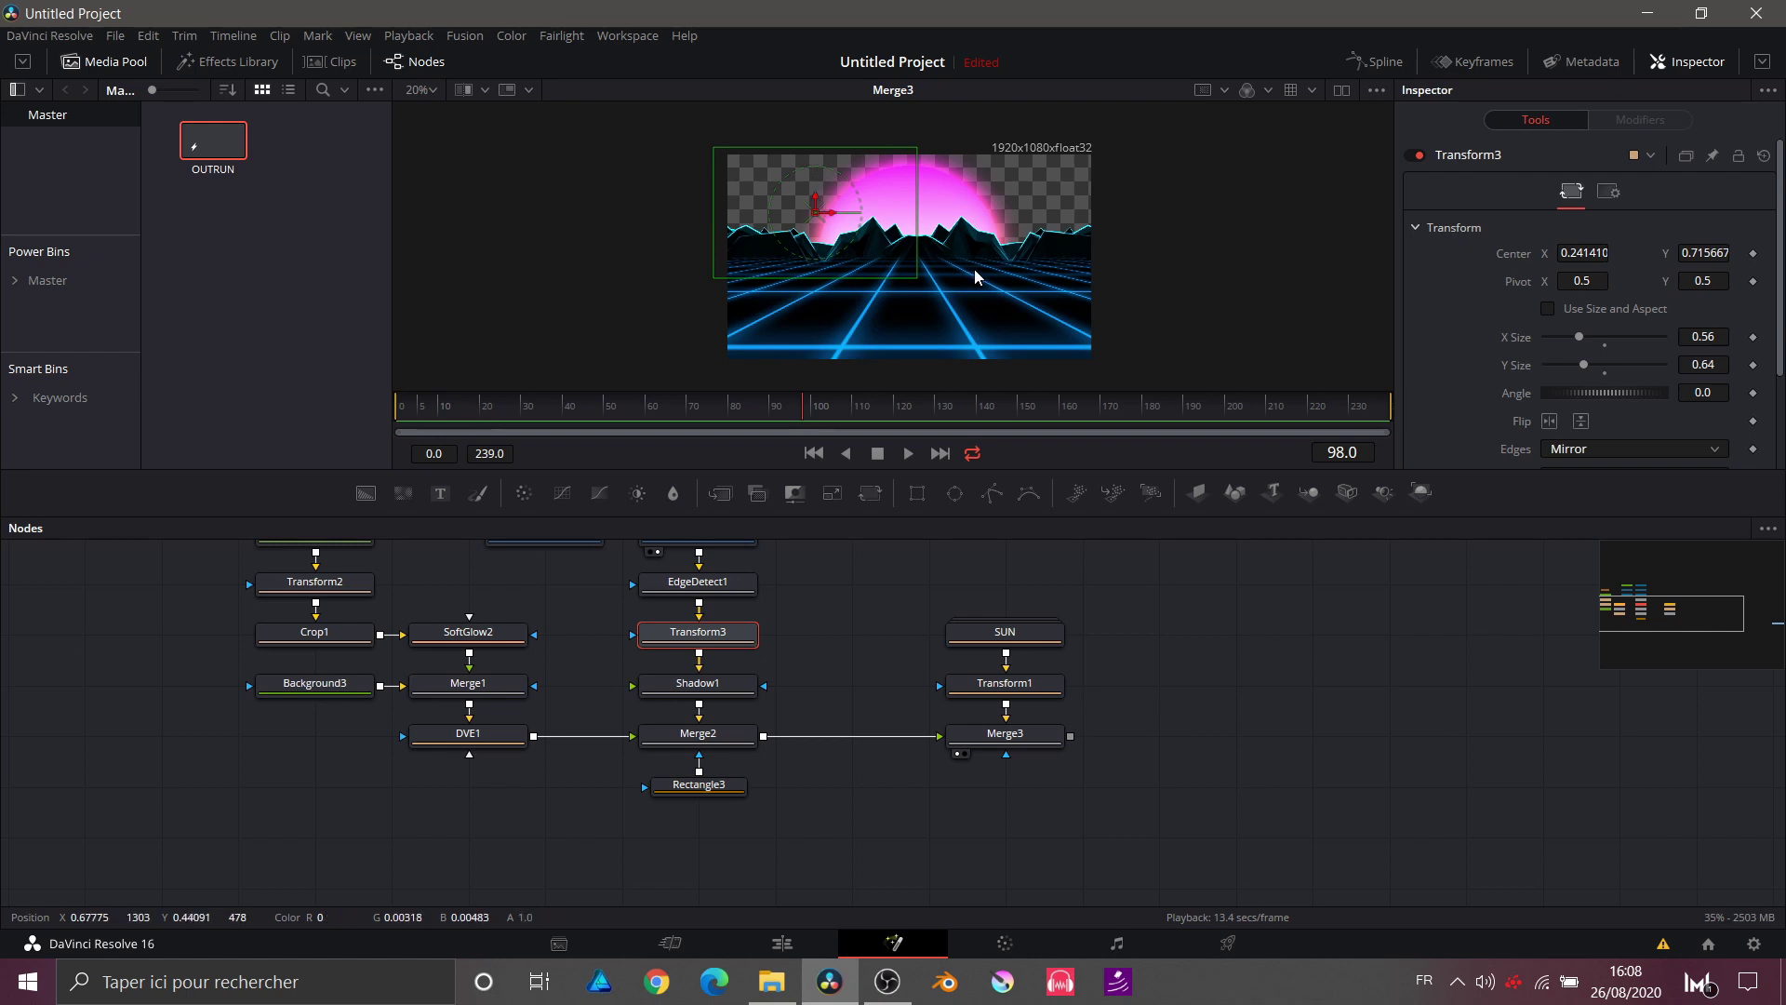
Step: Scale the sun in Transform1 to a Size of 0.72 and raise its center to Y about 0.595
click(1005, 693)
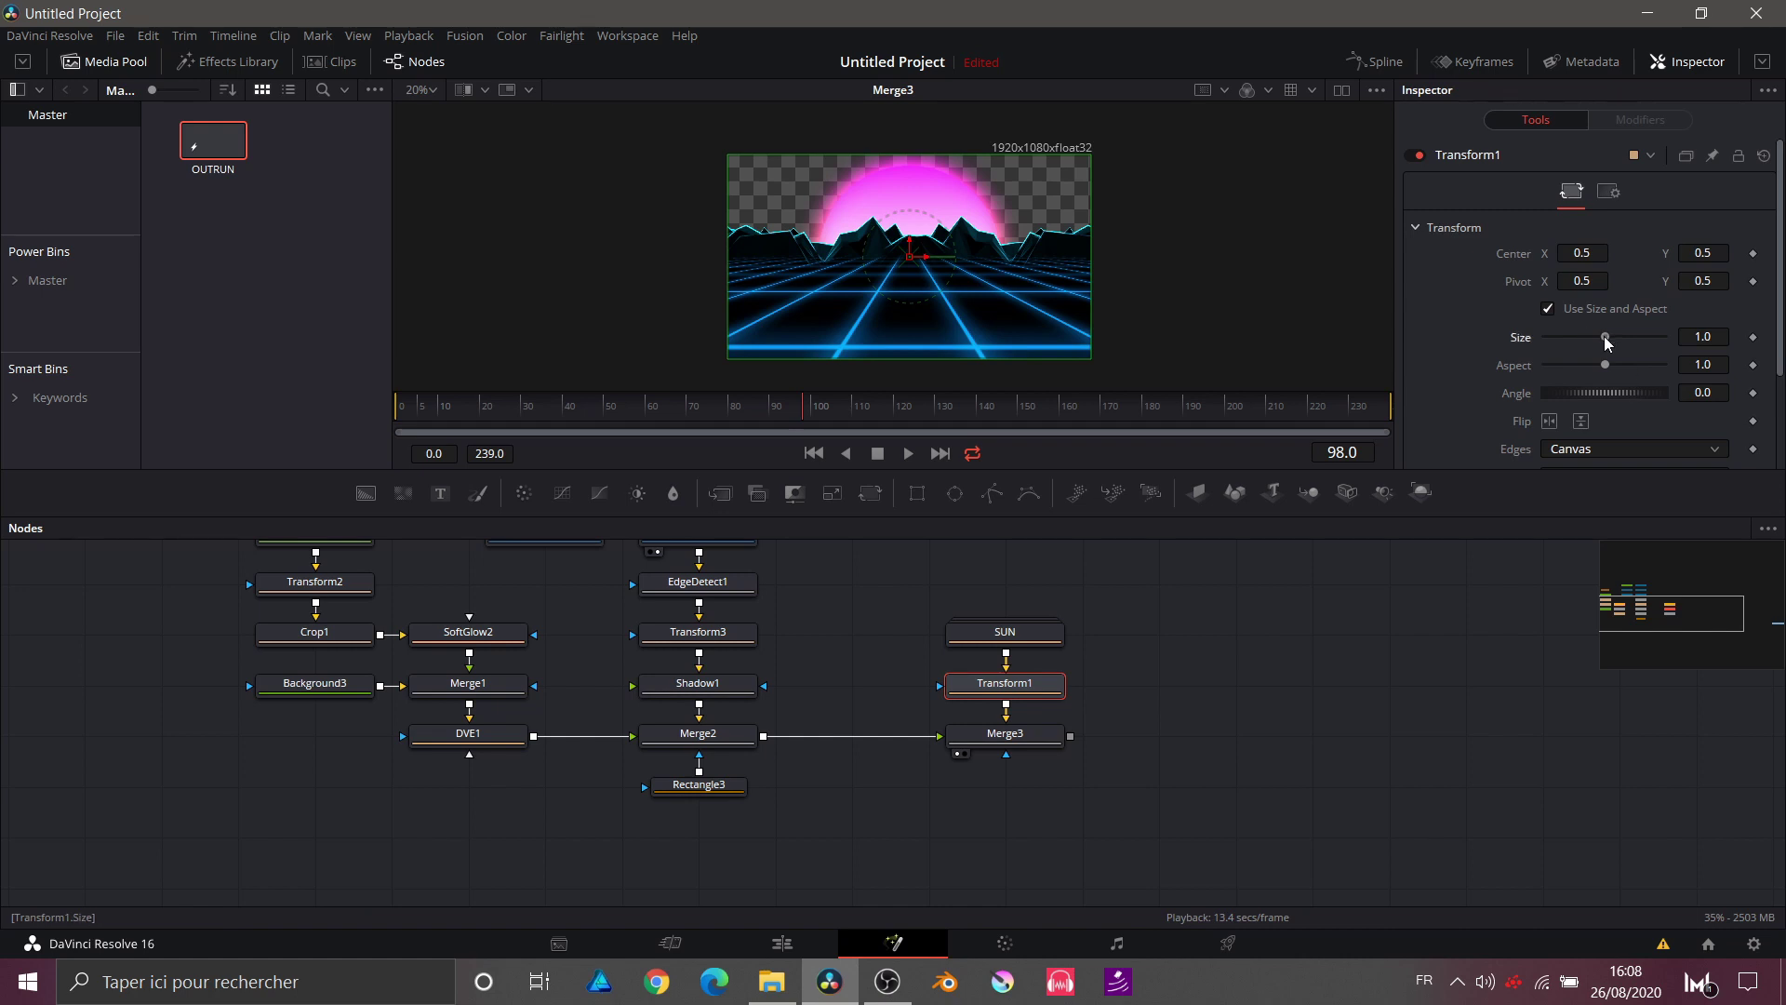
drag(1607, 341, 1587, 335)
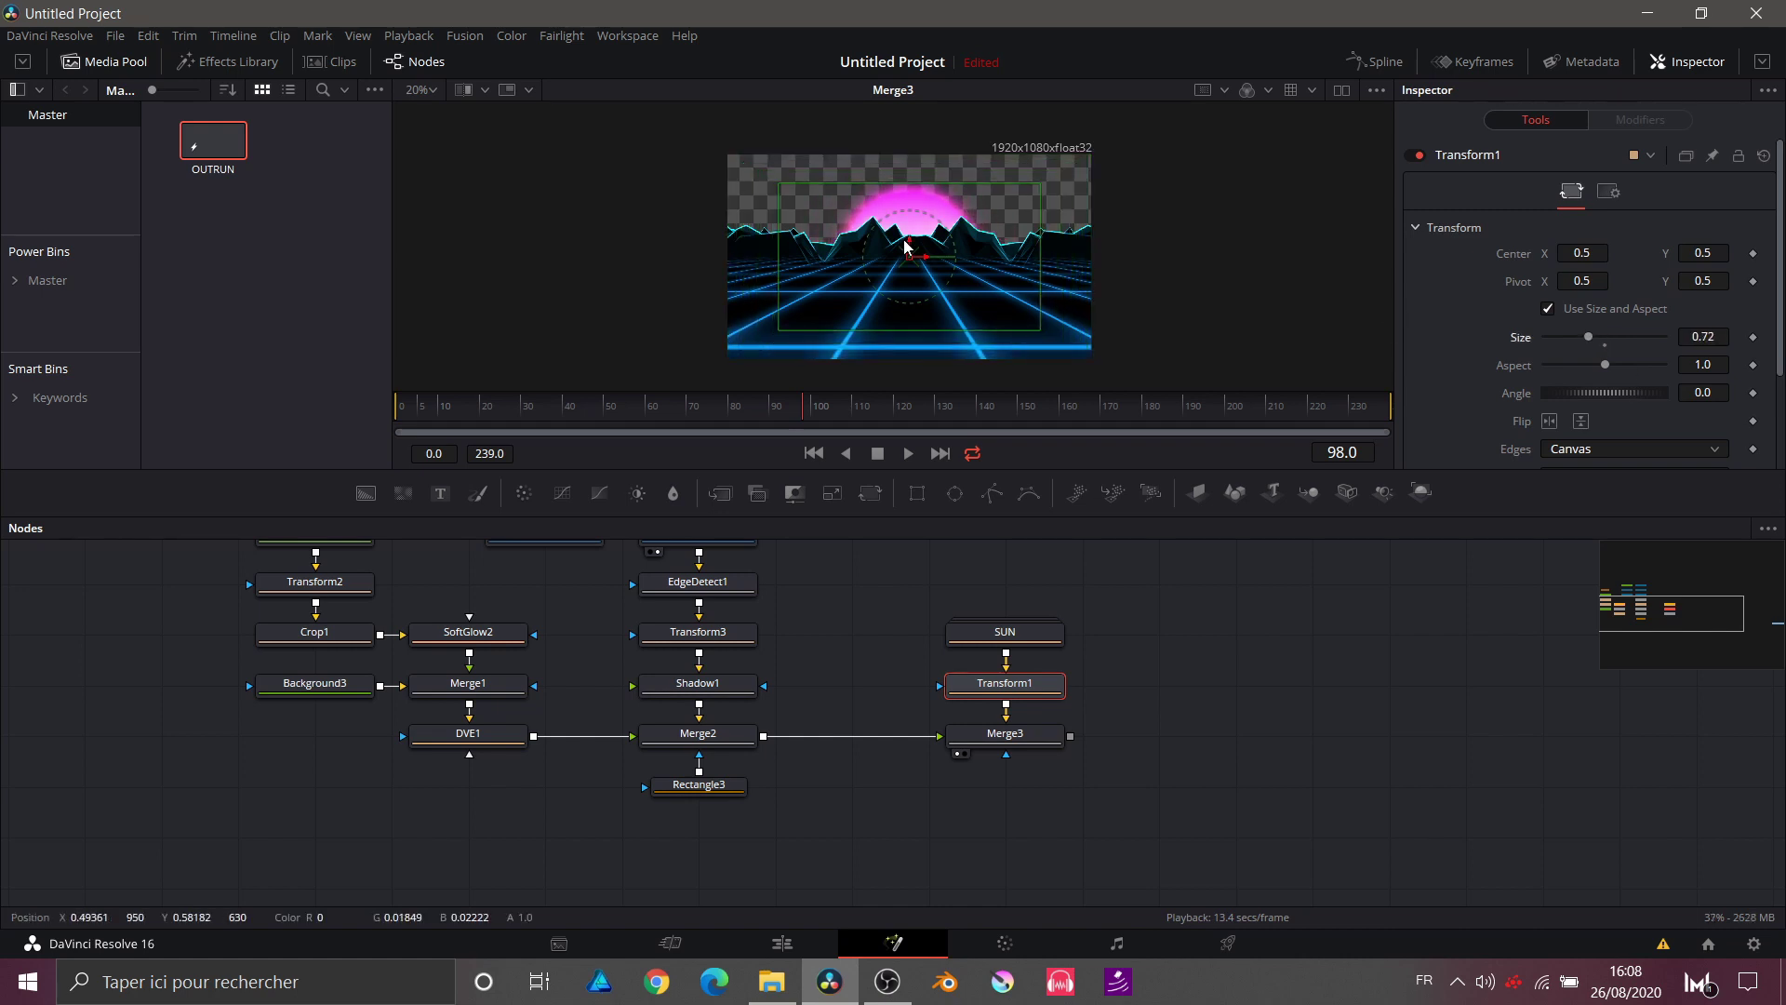
drag(910, 255, 909, 237)
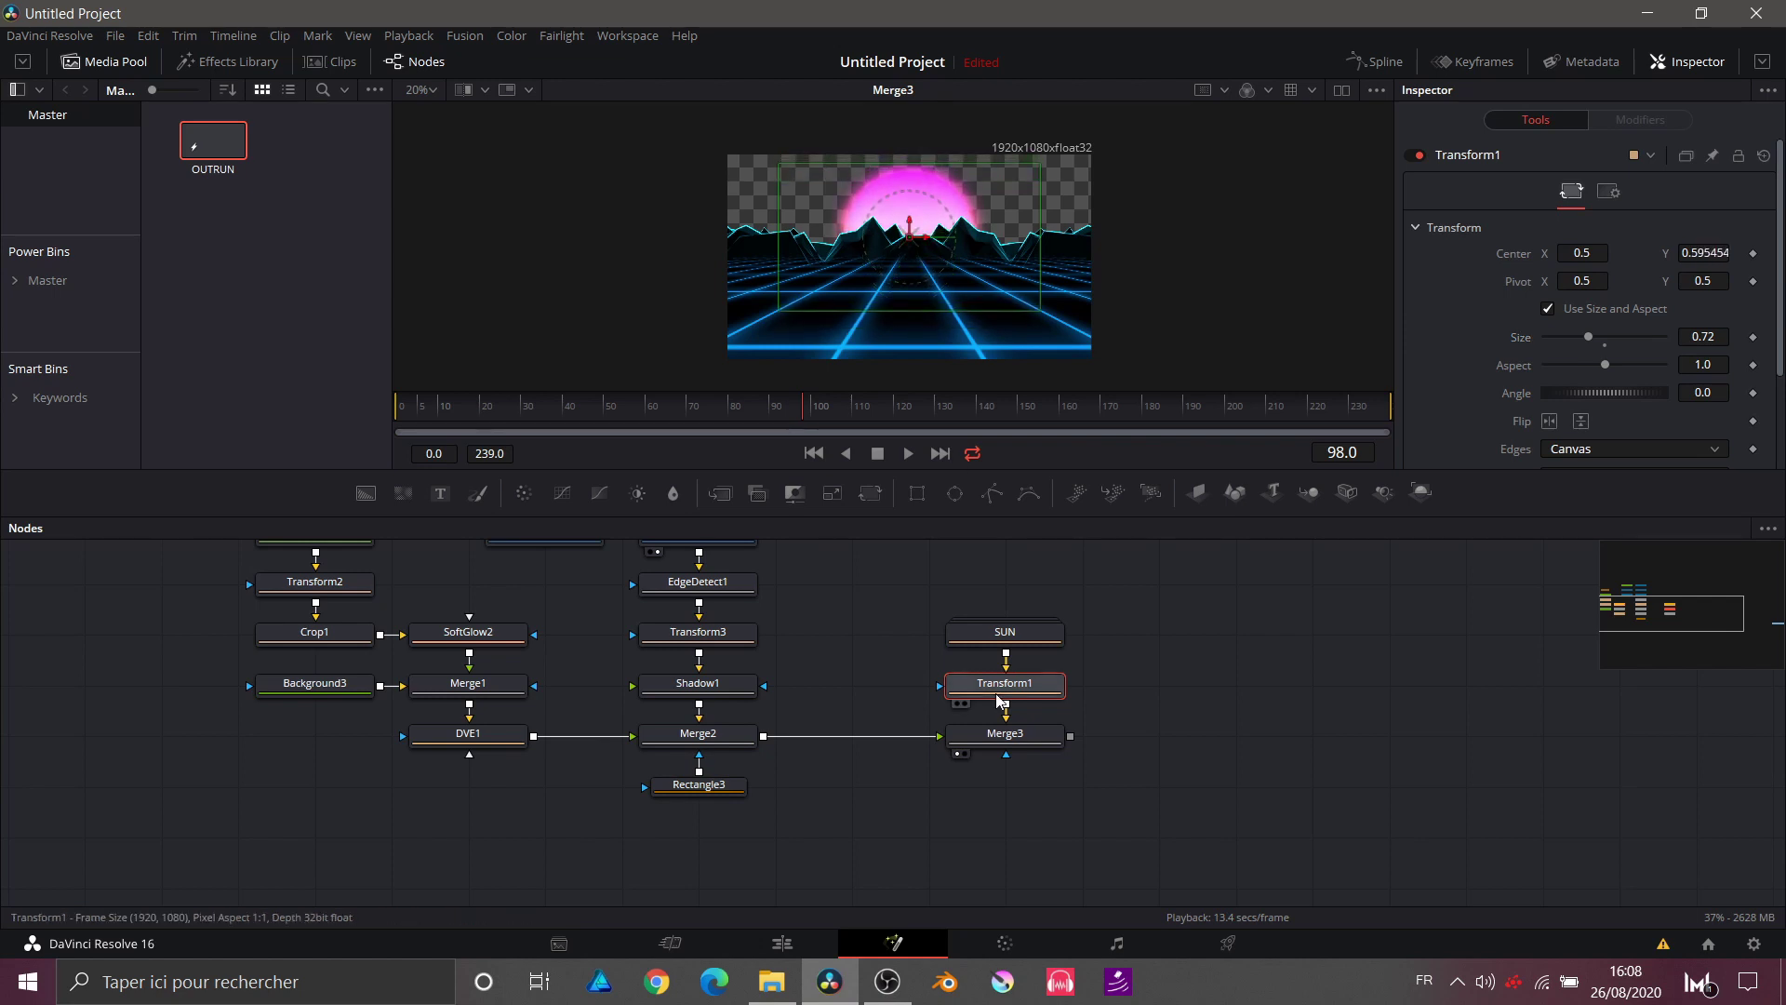
Step: Lower the landscape against the sun by moving the Merge3 center to Y about 0.286
click(1003, 735)
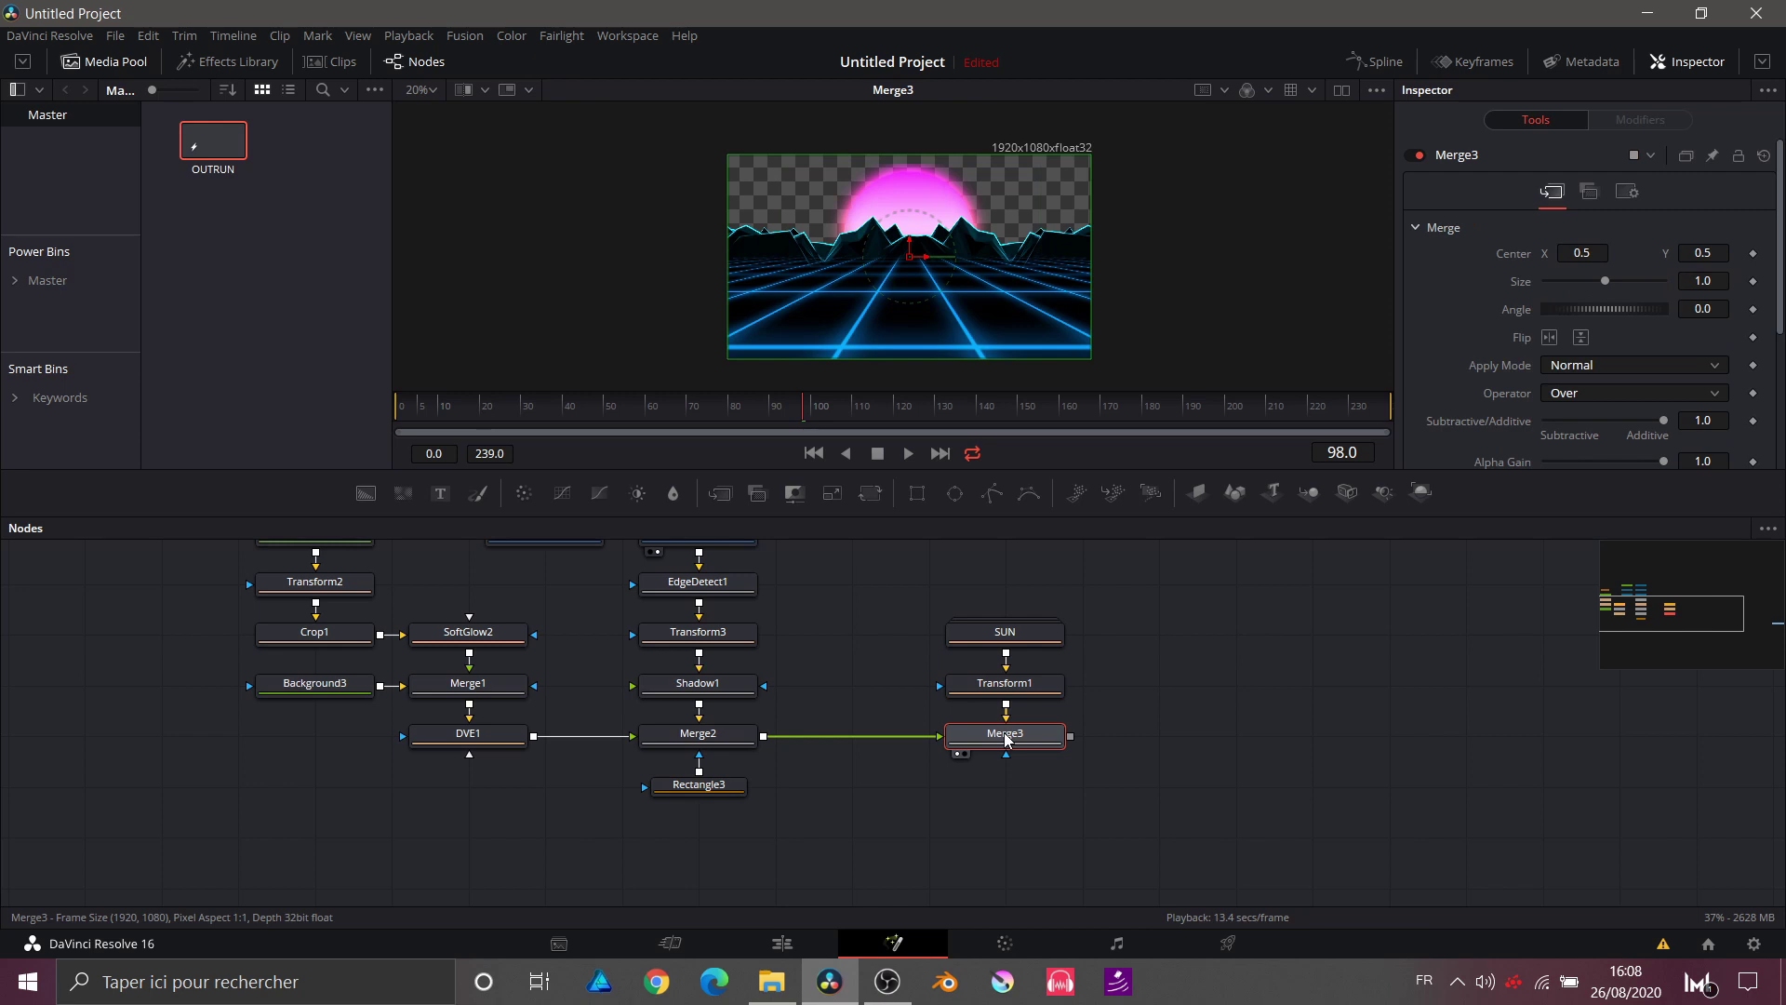
drag(911, 253, 918, 297)
click(922, 333)
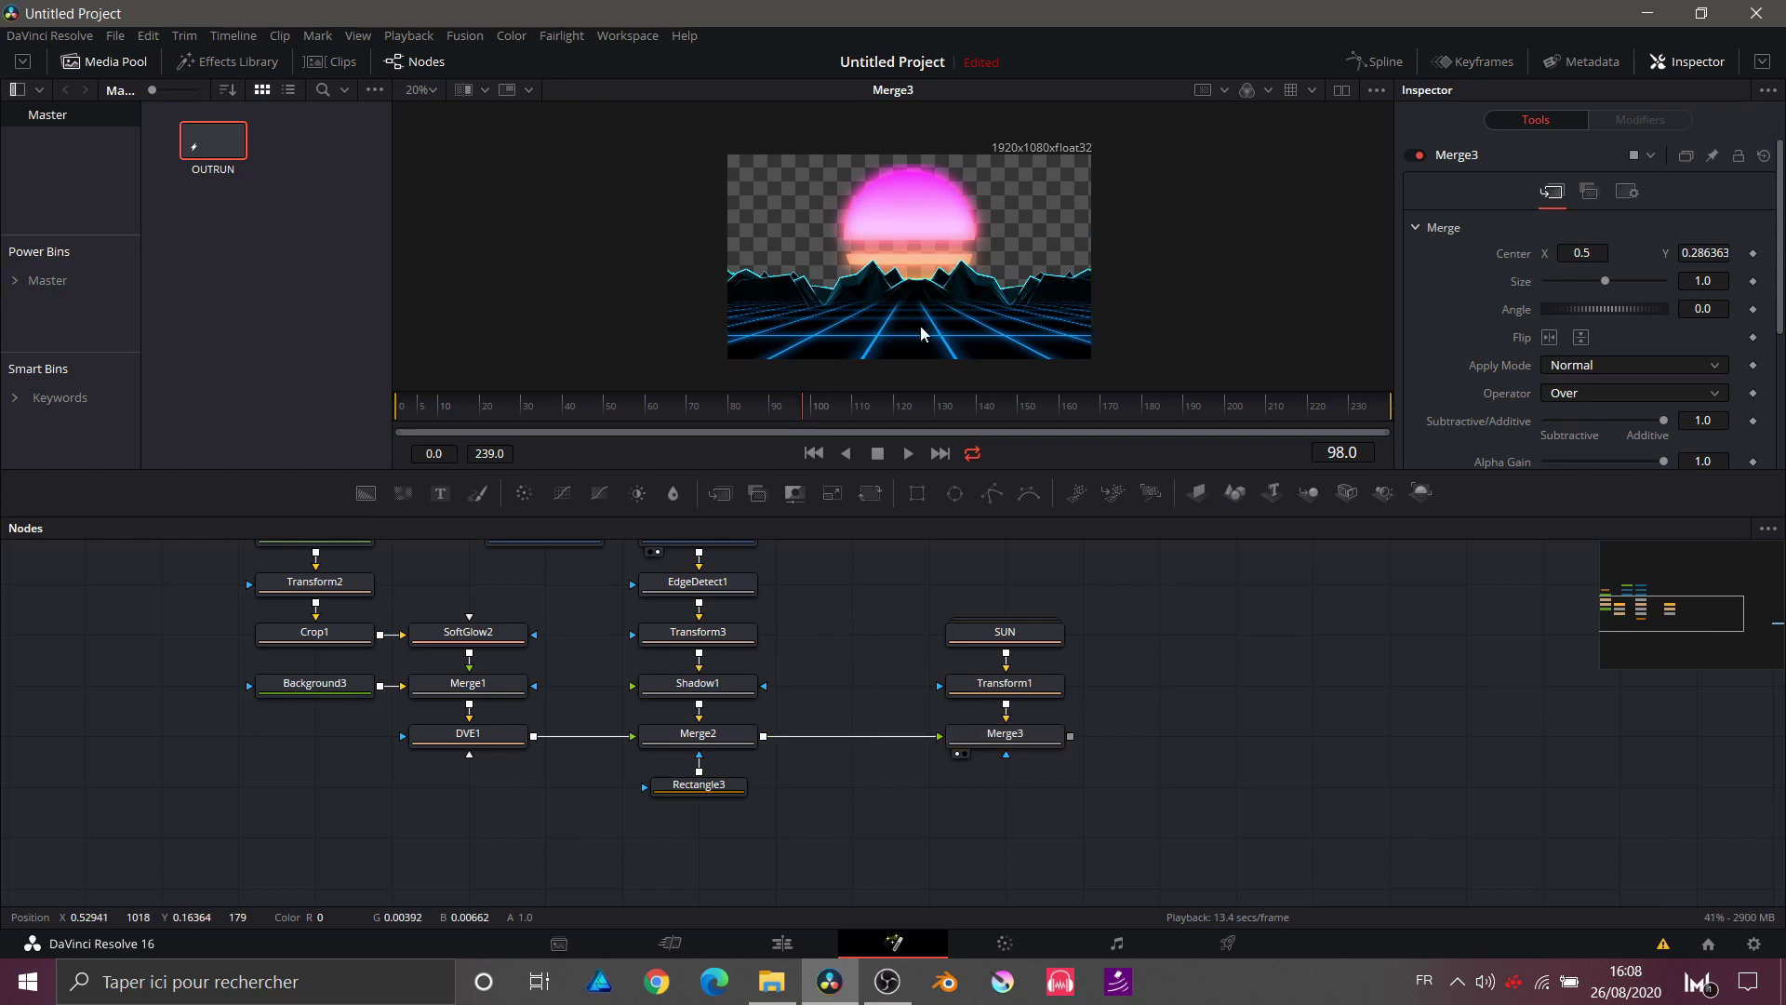
Step: Fit the composite in the viewer and move the SUN, Transform1 and Merge3 nodes closer to Merge2
key(ctrl+f)
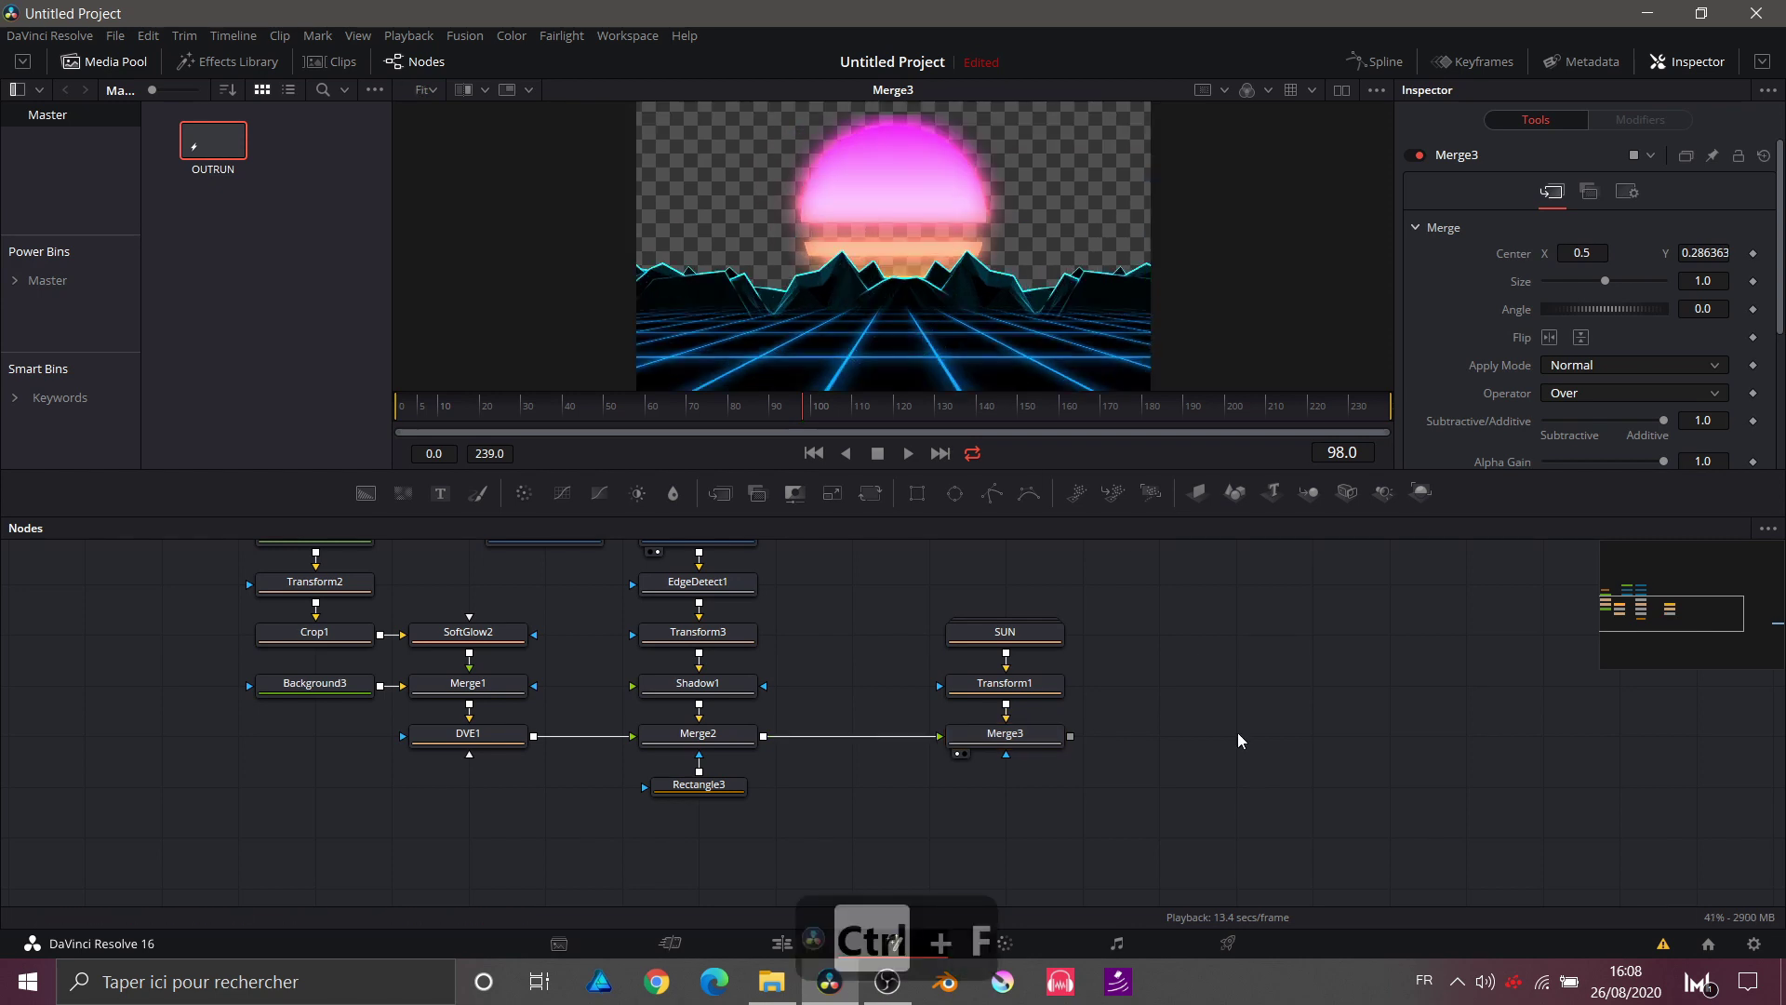
drag(1046, 573, 854, 750)
click(893, 766)
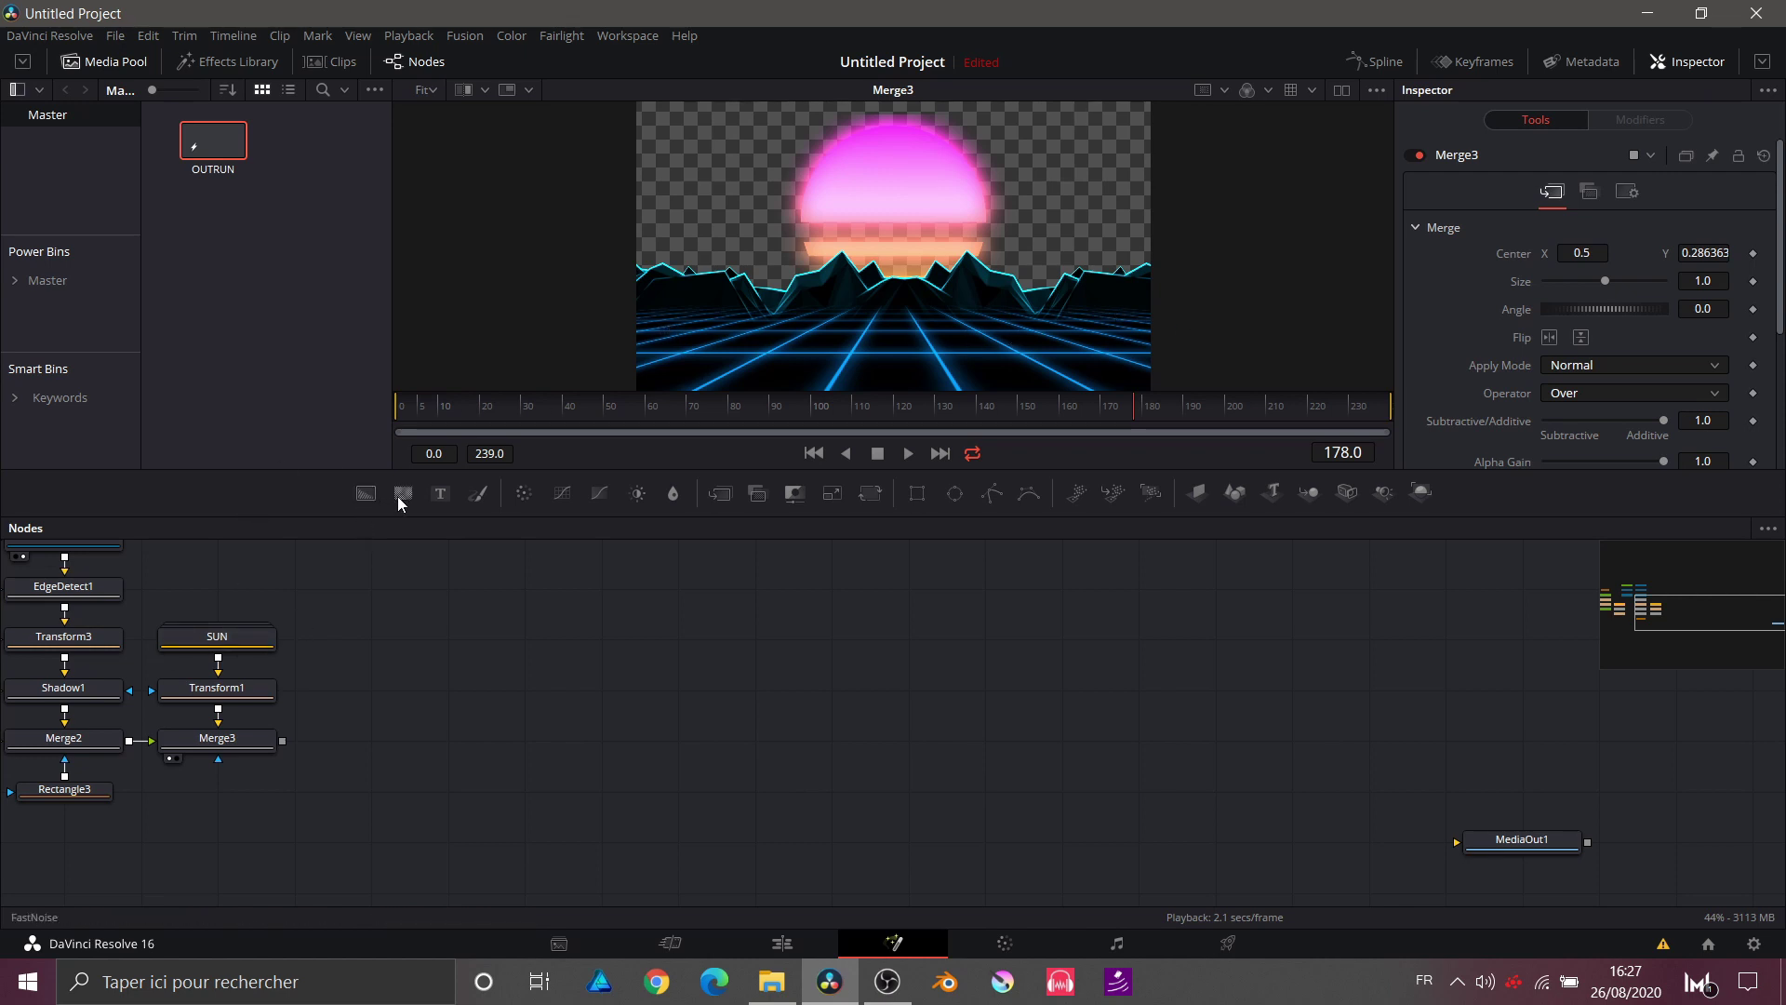
Step: Add a Fast Noise node merged over the Merge3 output and show the new merge in the viewer
drag(402, 495, 285, 742)
key(1)
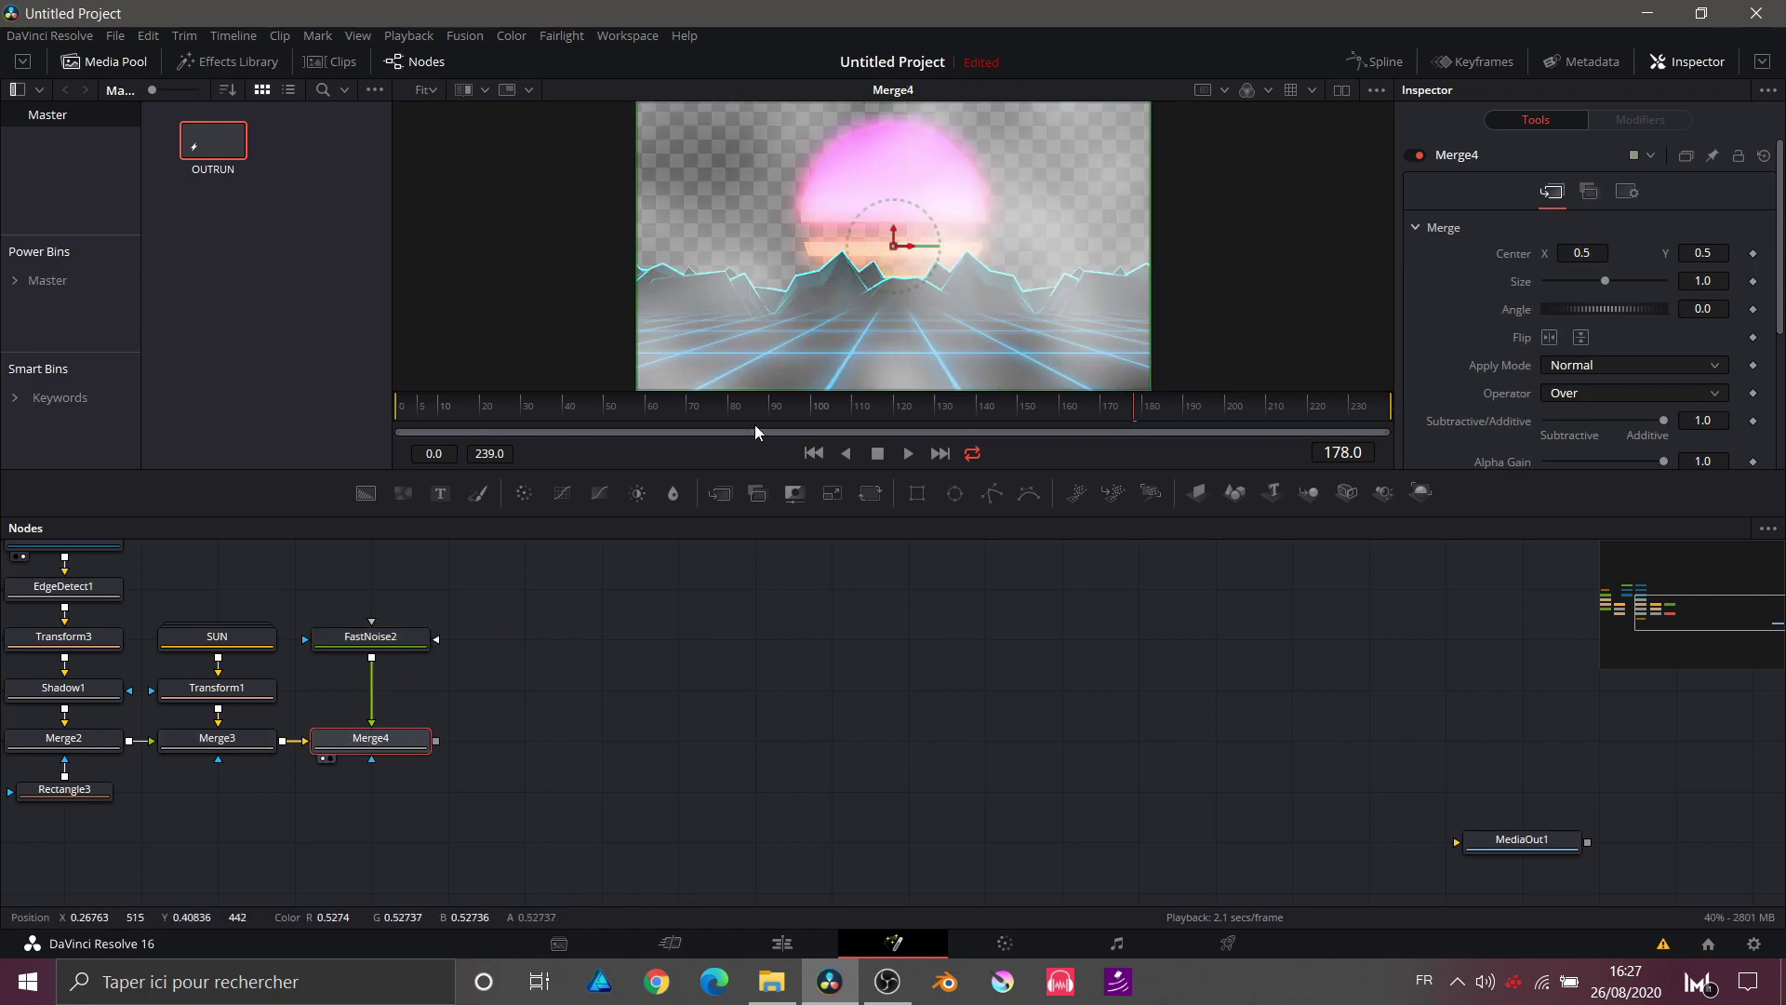
Step: At frame 0, shift the FastNoise2 noise center to X about 0.408 and set a keyframe on Center
click(401, 410)
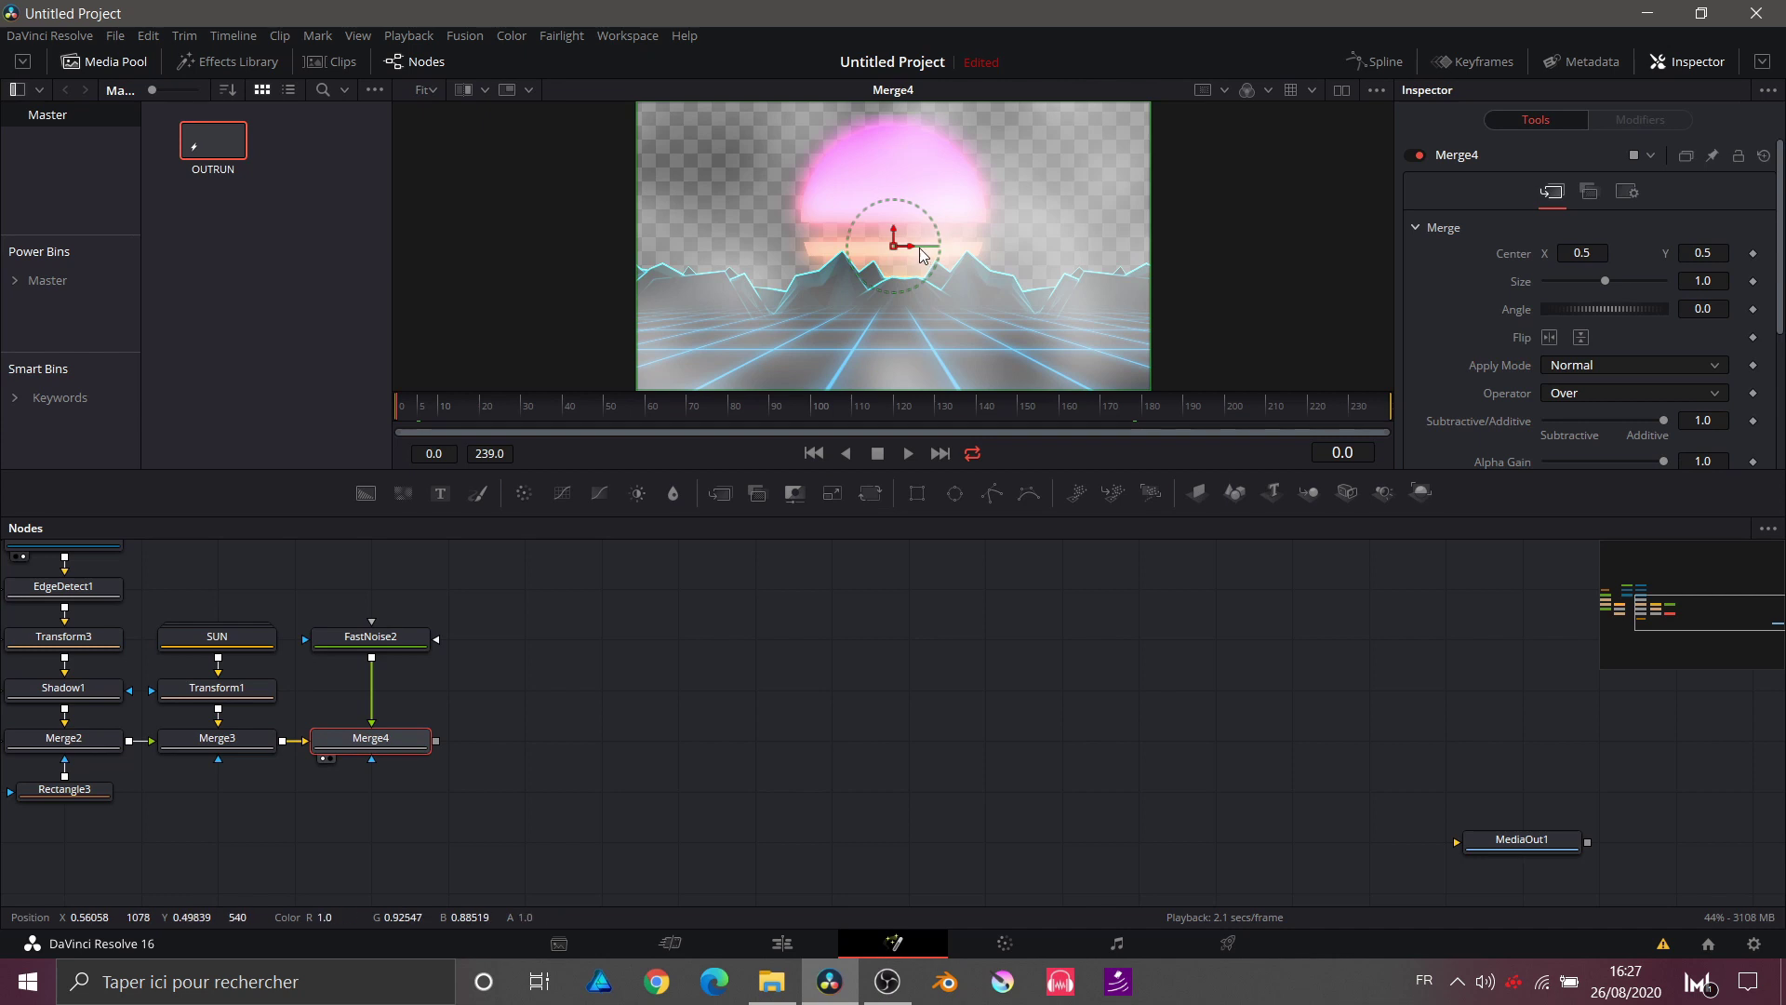
drag(910, 247, 868, 270)
key(ctrl+z)
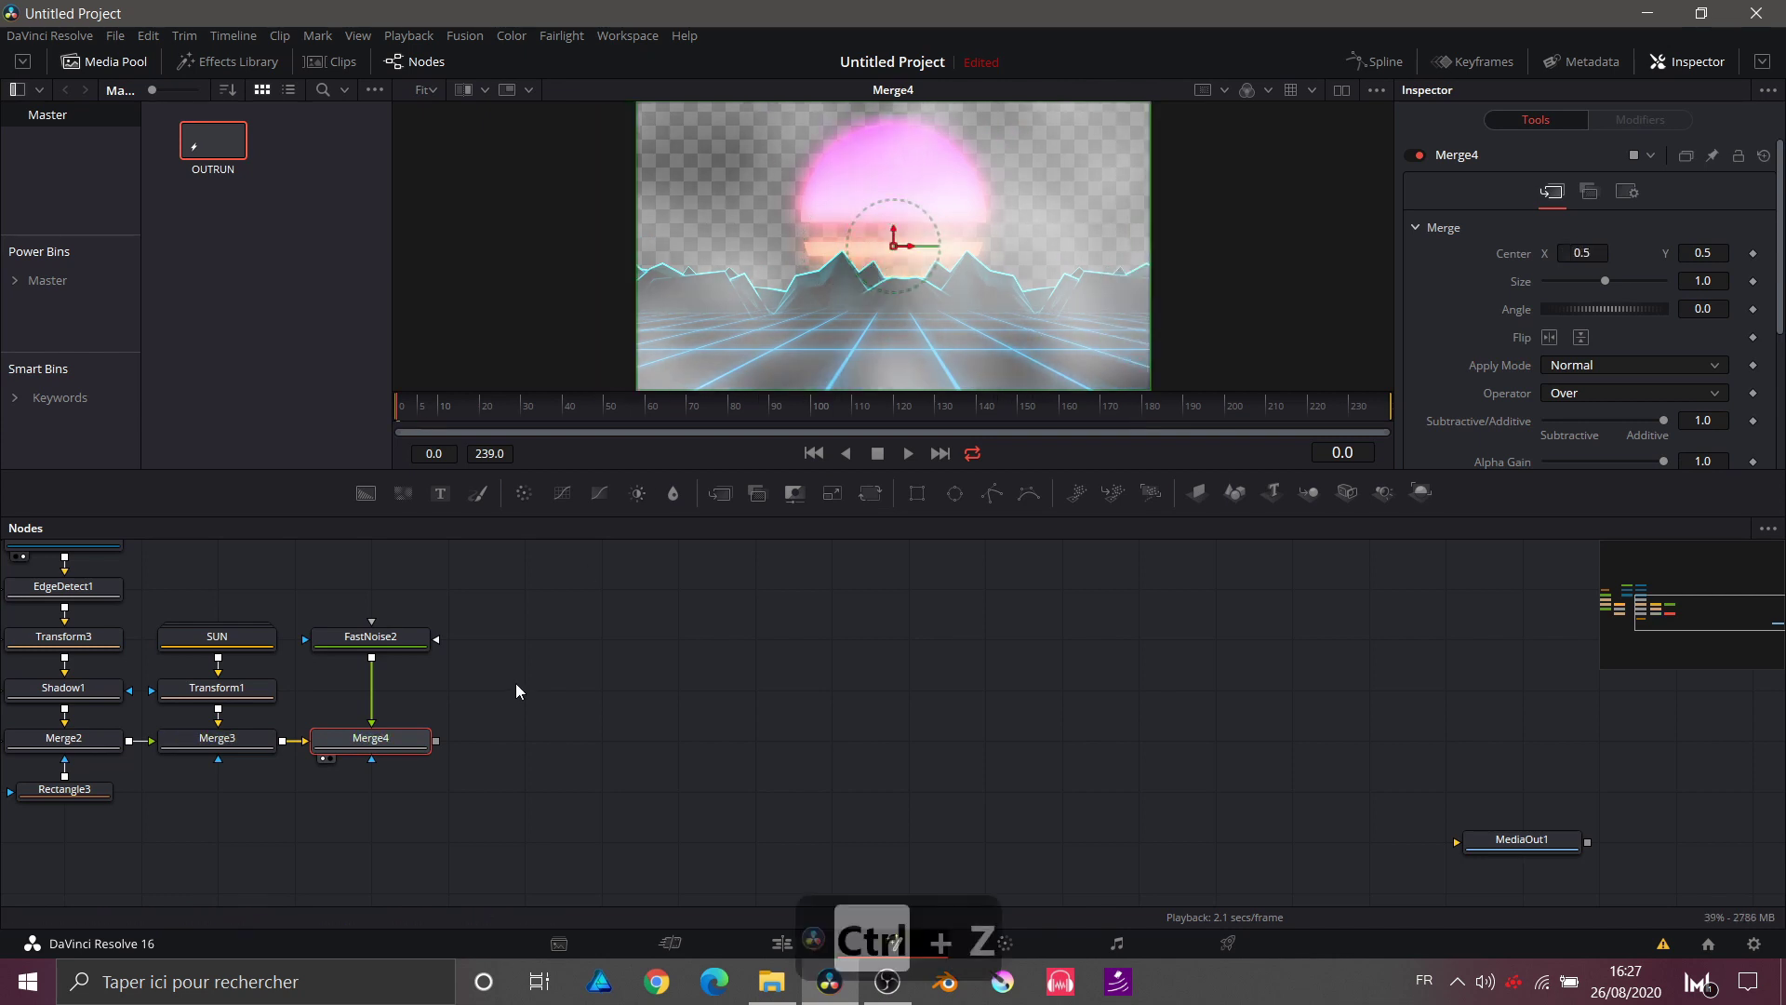
click(389, 638)
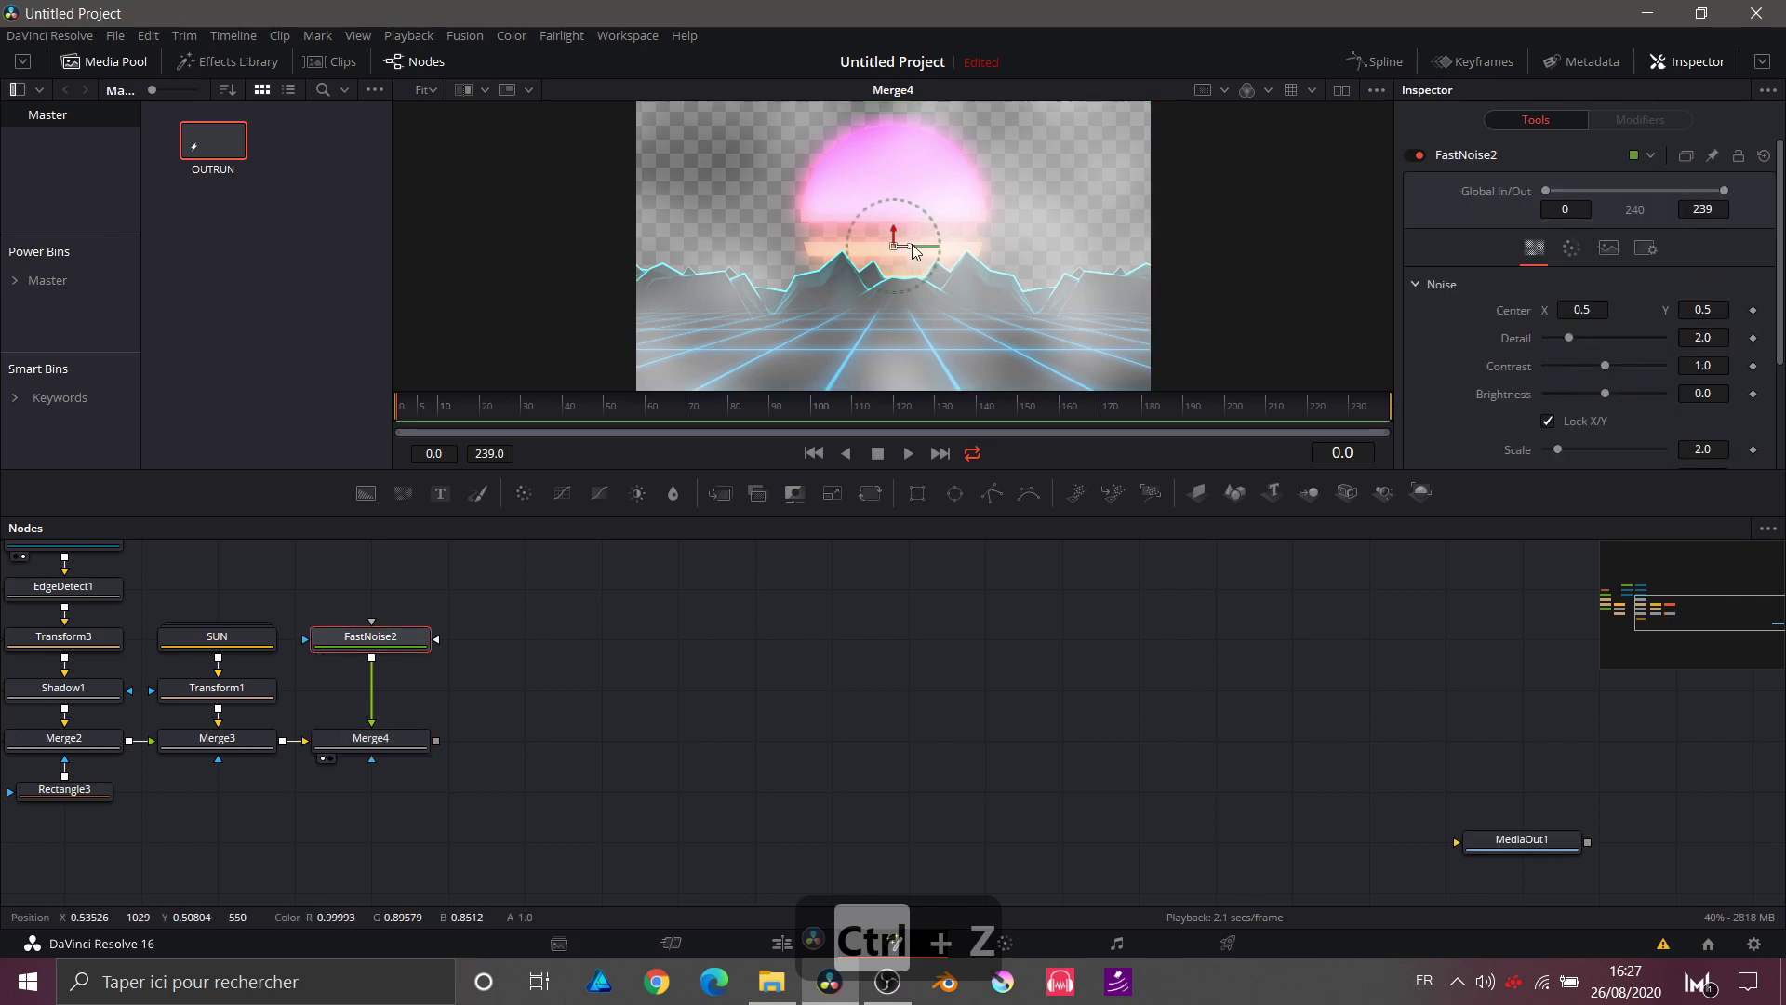
drag(912, 244, 864, 254)
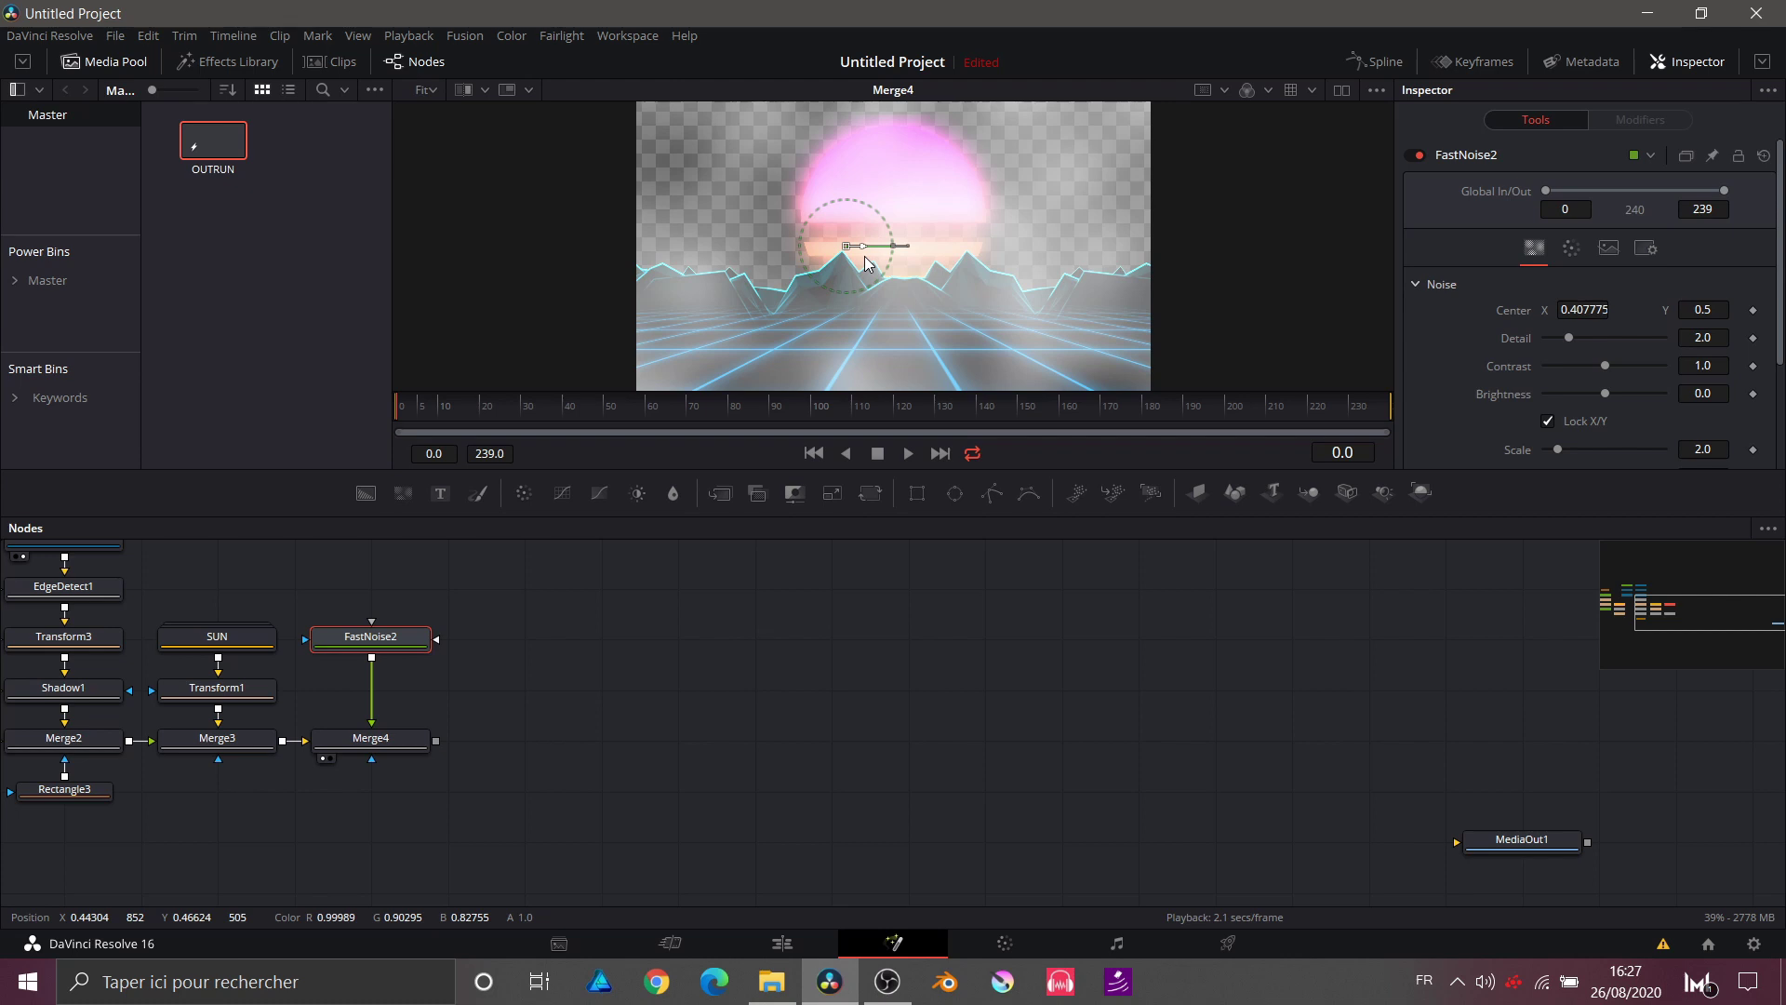
click(1752, 311)
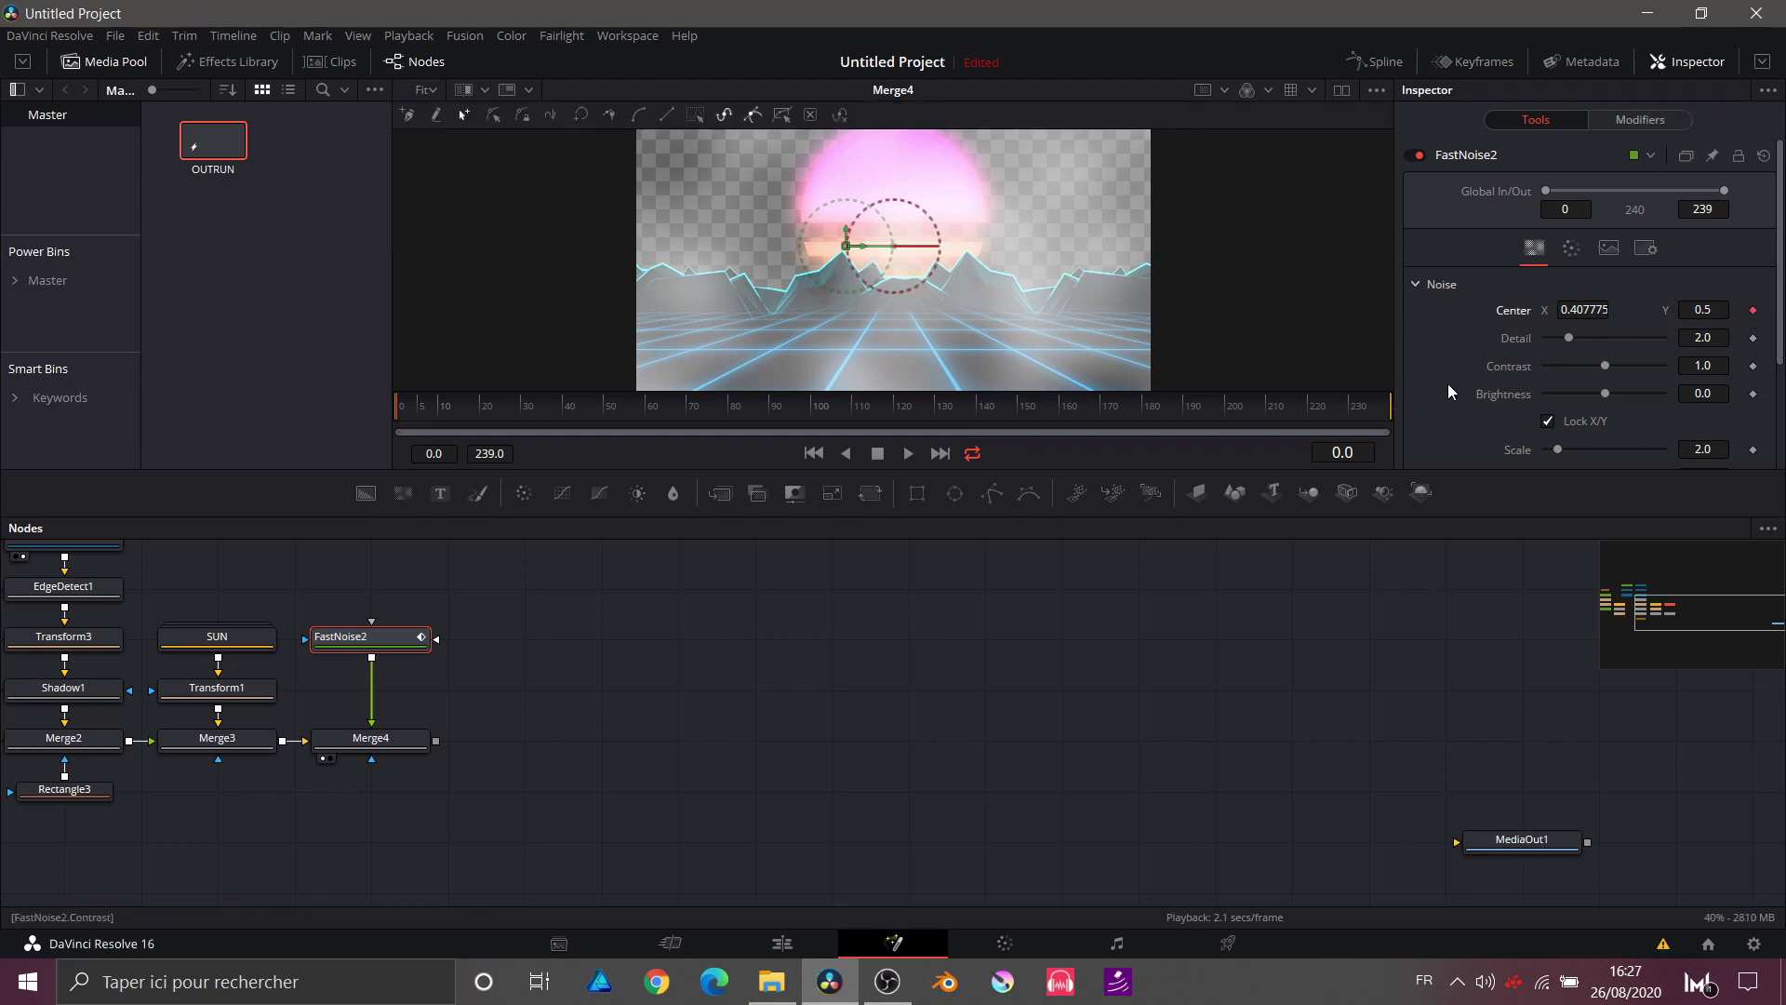
Step: At frame 239, move the FastNoise2 noise center to X about 0.686 to animate the drifting fog
click(1383, 410)
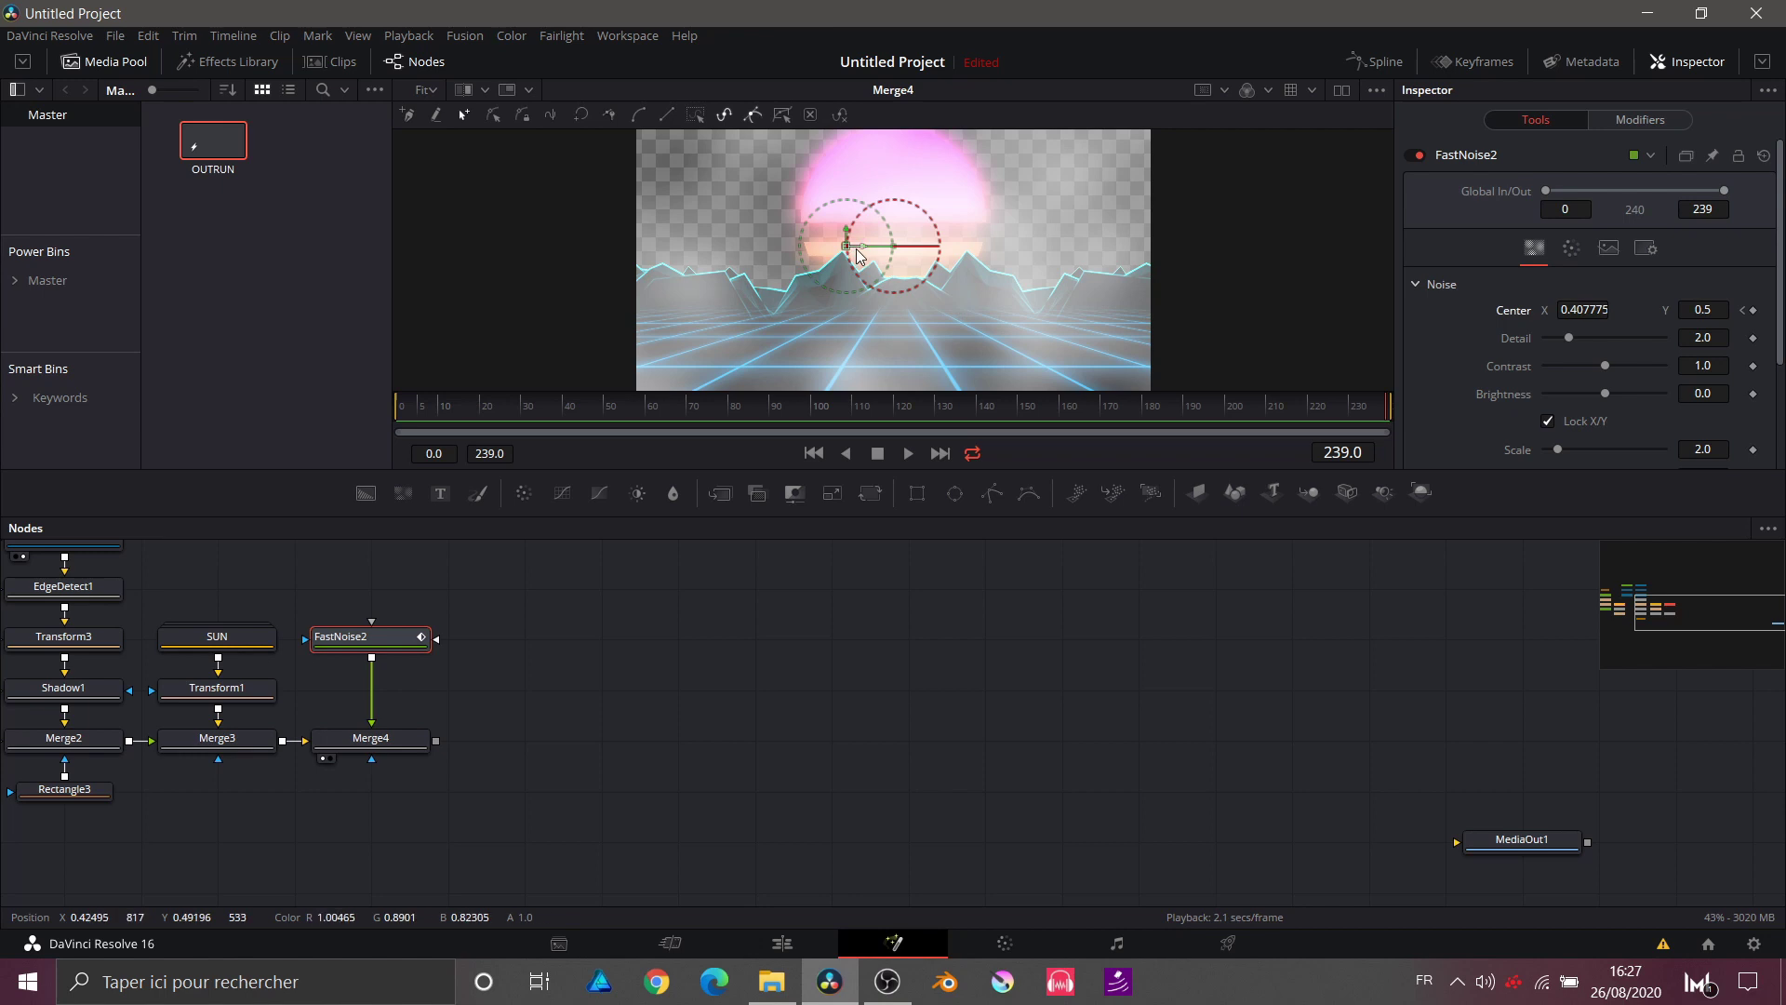
drag(856, 249, 999, 232)
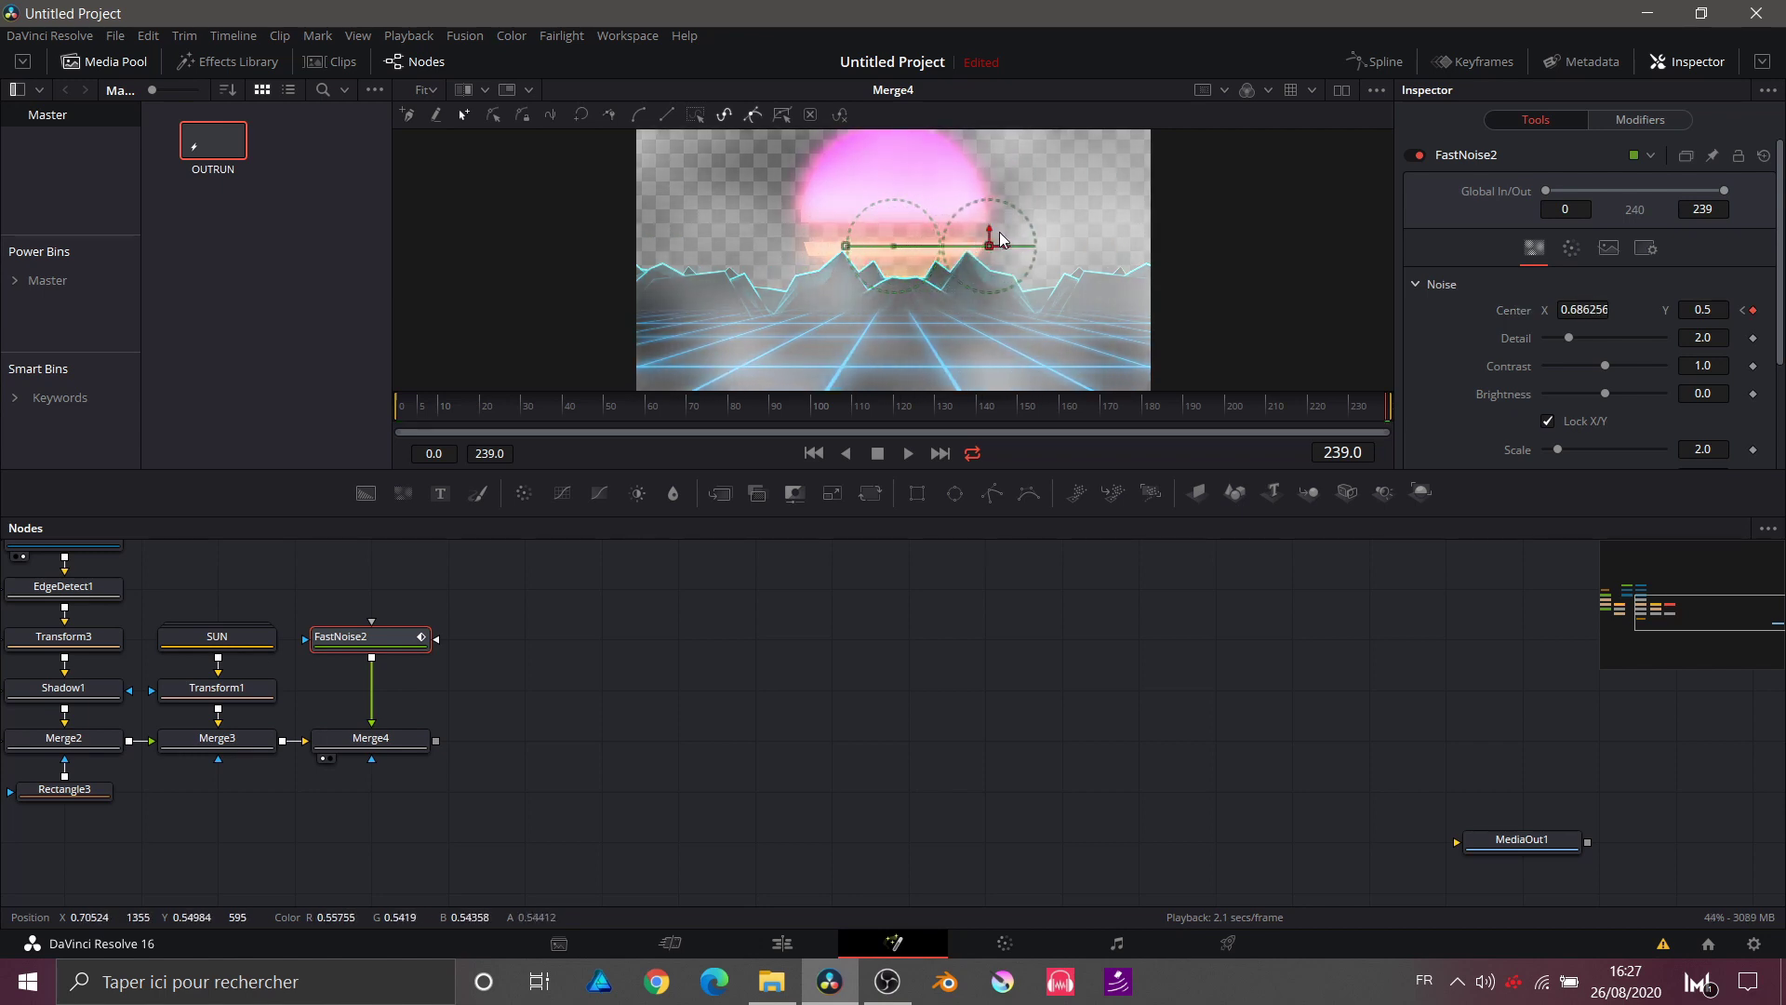
click(719, 649)
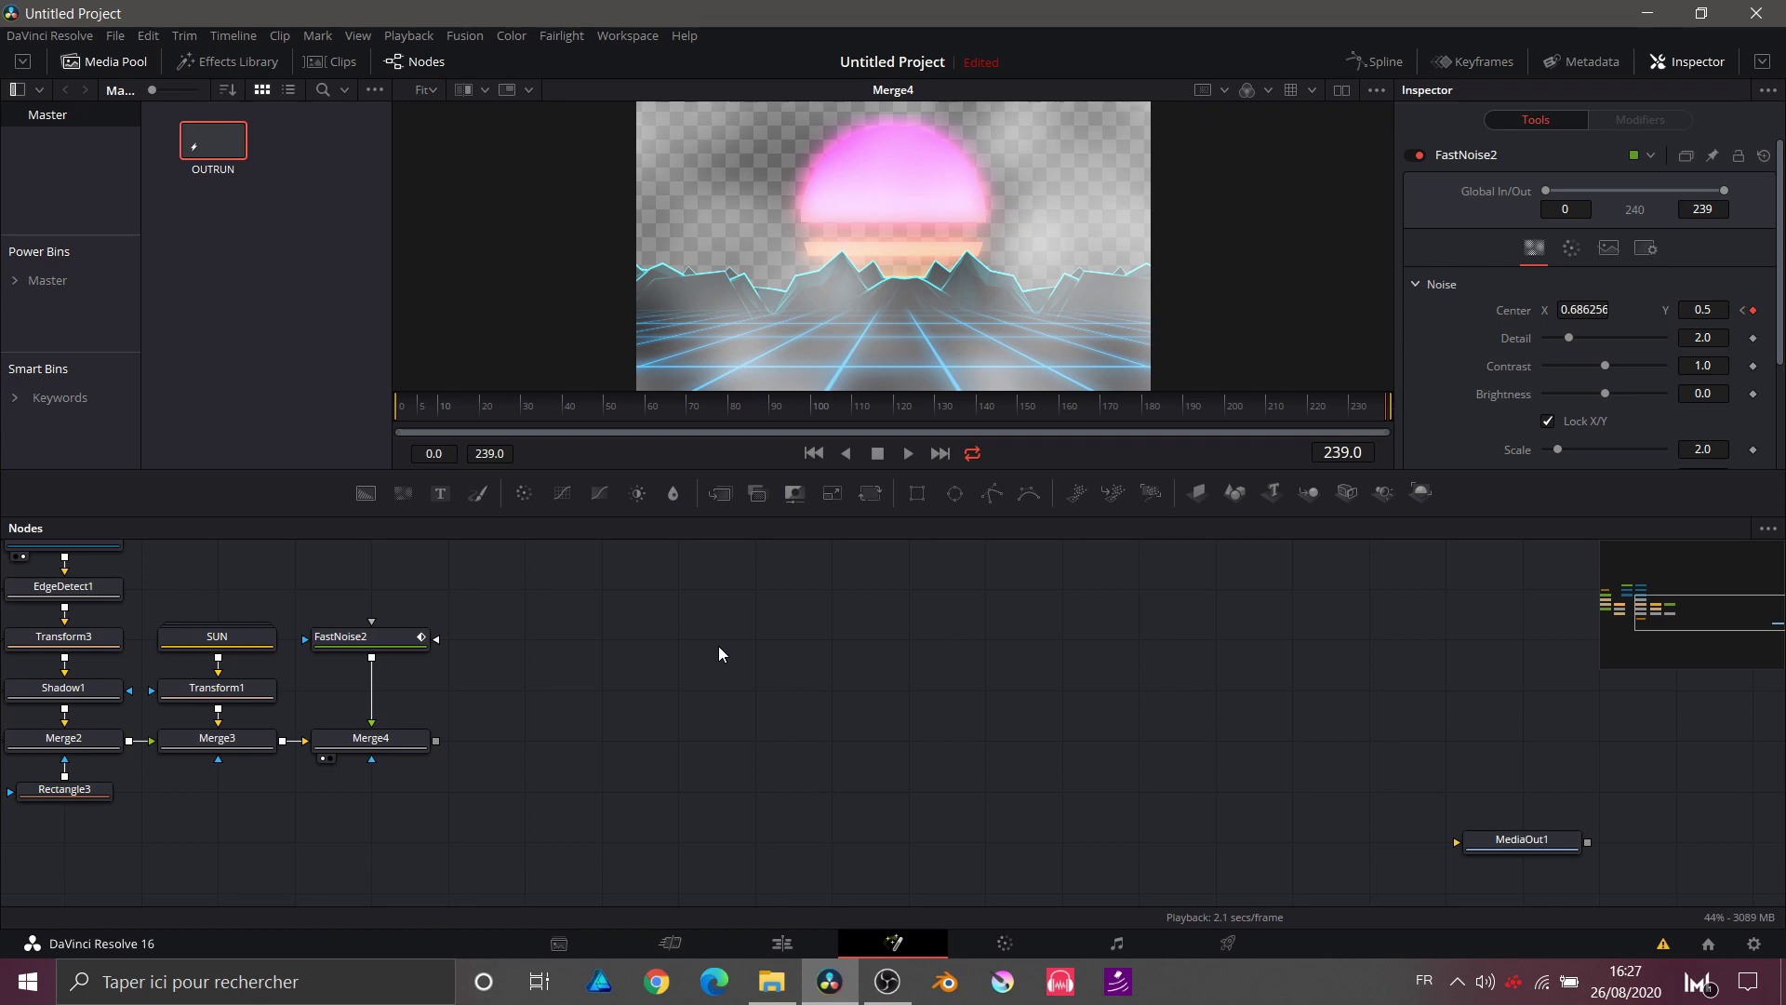
Step: Mask FastNoise2 with a rectangle about 1.14 wide and 0.095 high, centered at Y about 0.285, with a 0.0157 soft edge
click(389, 645)
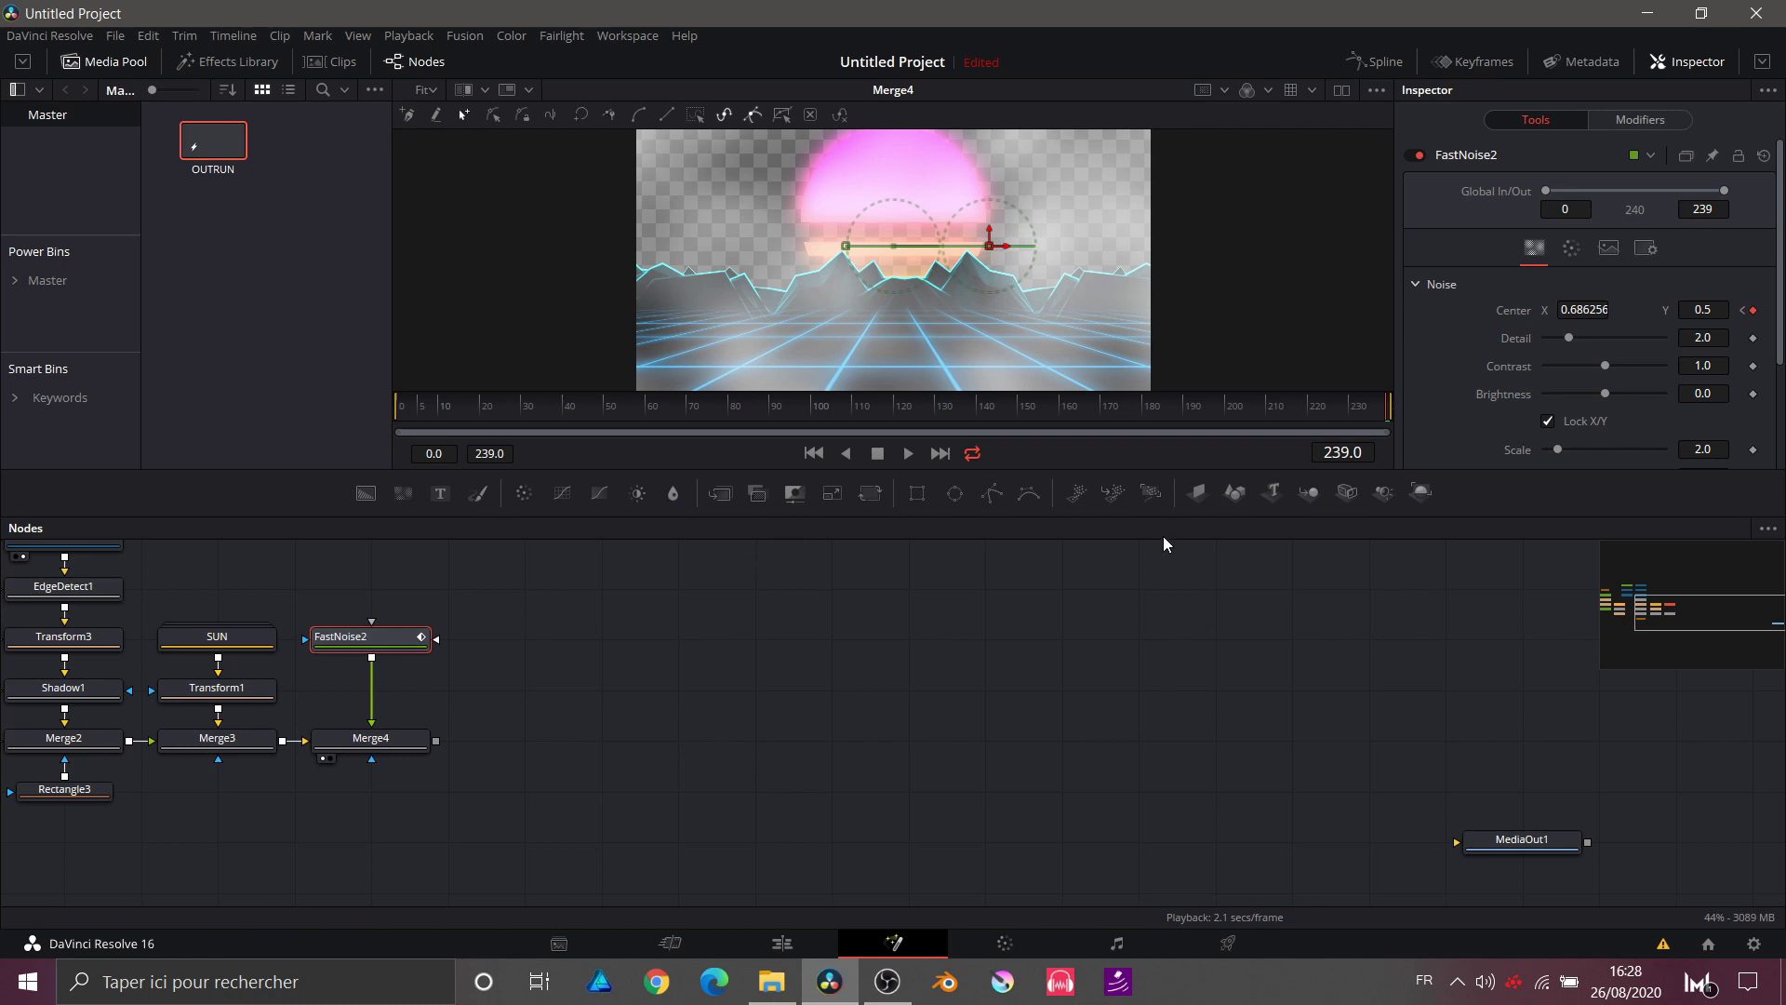
click(917, 494)
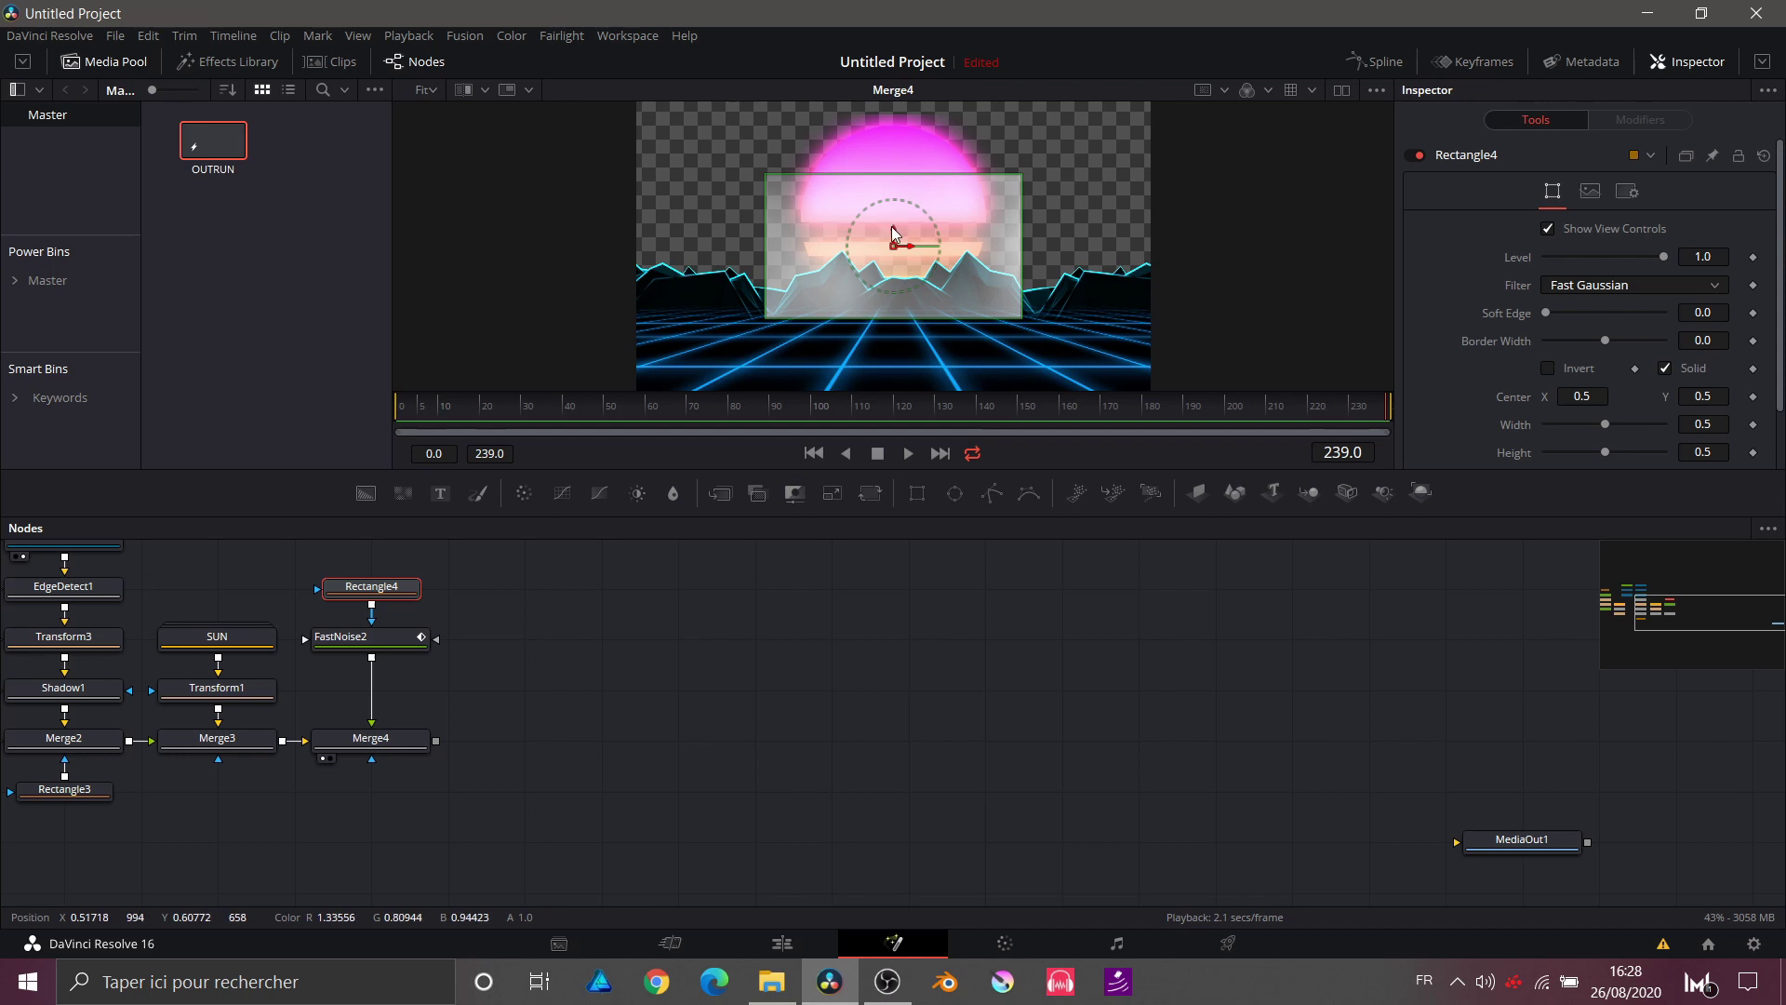
drag(895, 229, 895, 301)
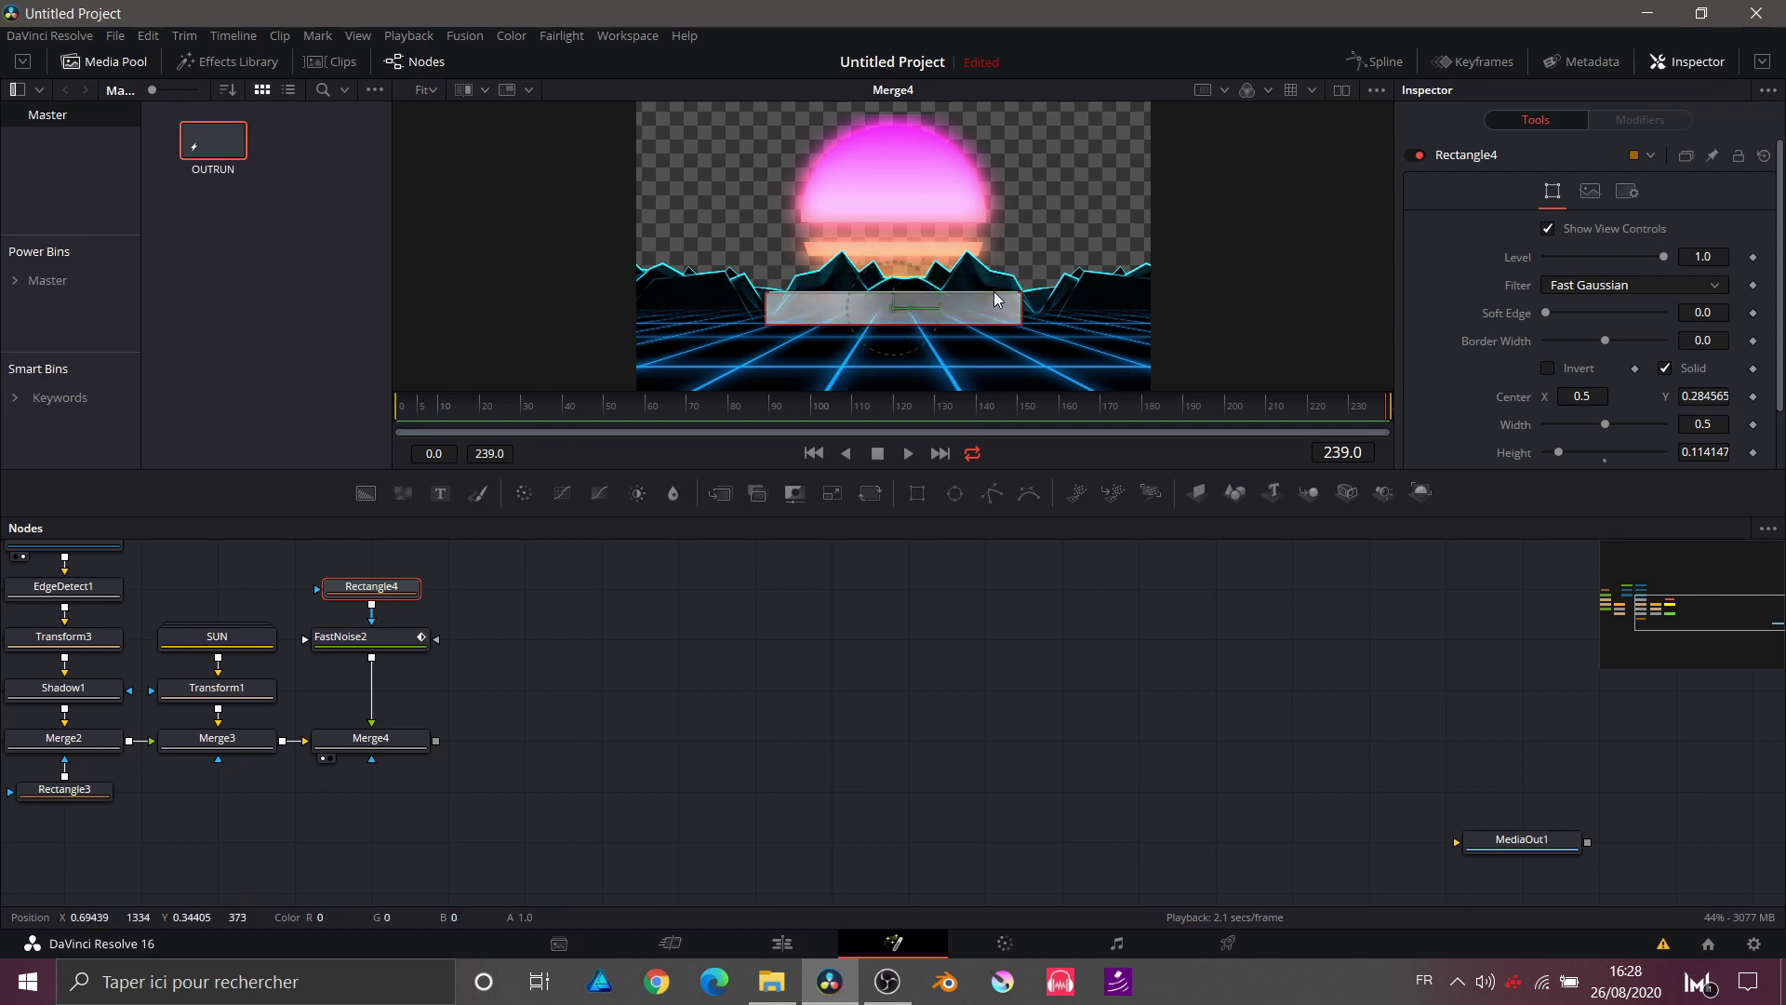
drag(1024, 307, 1186, 301)
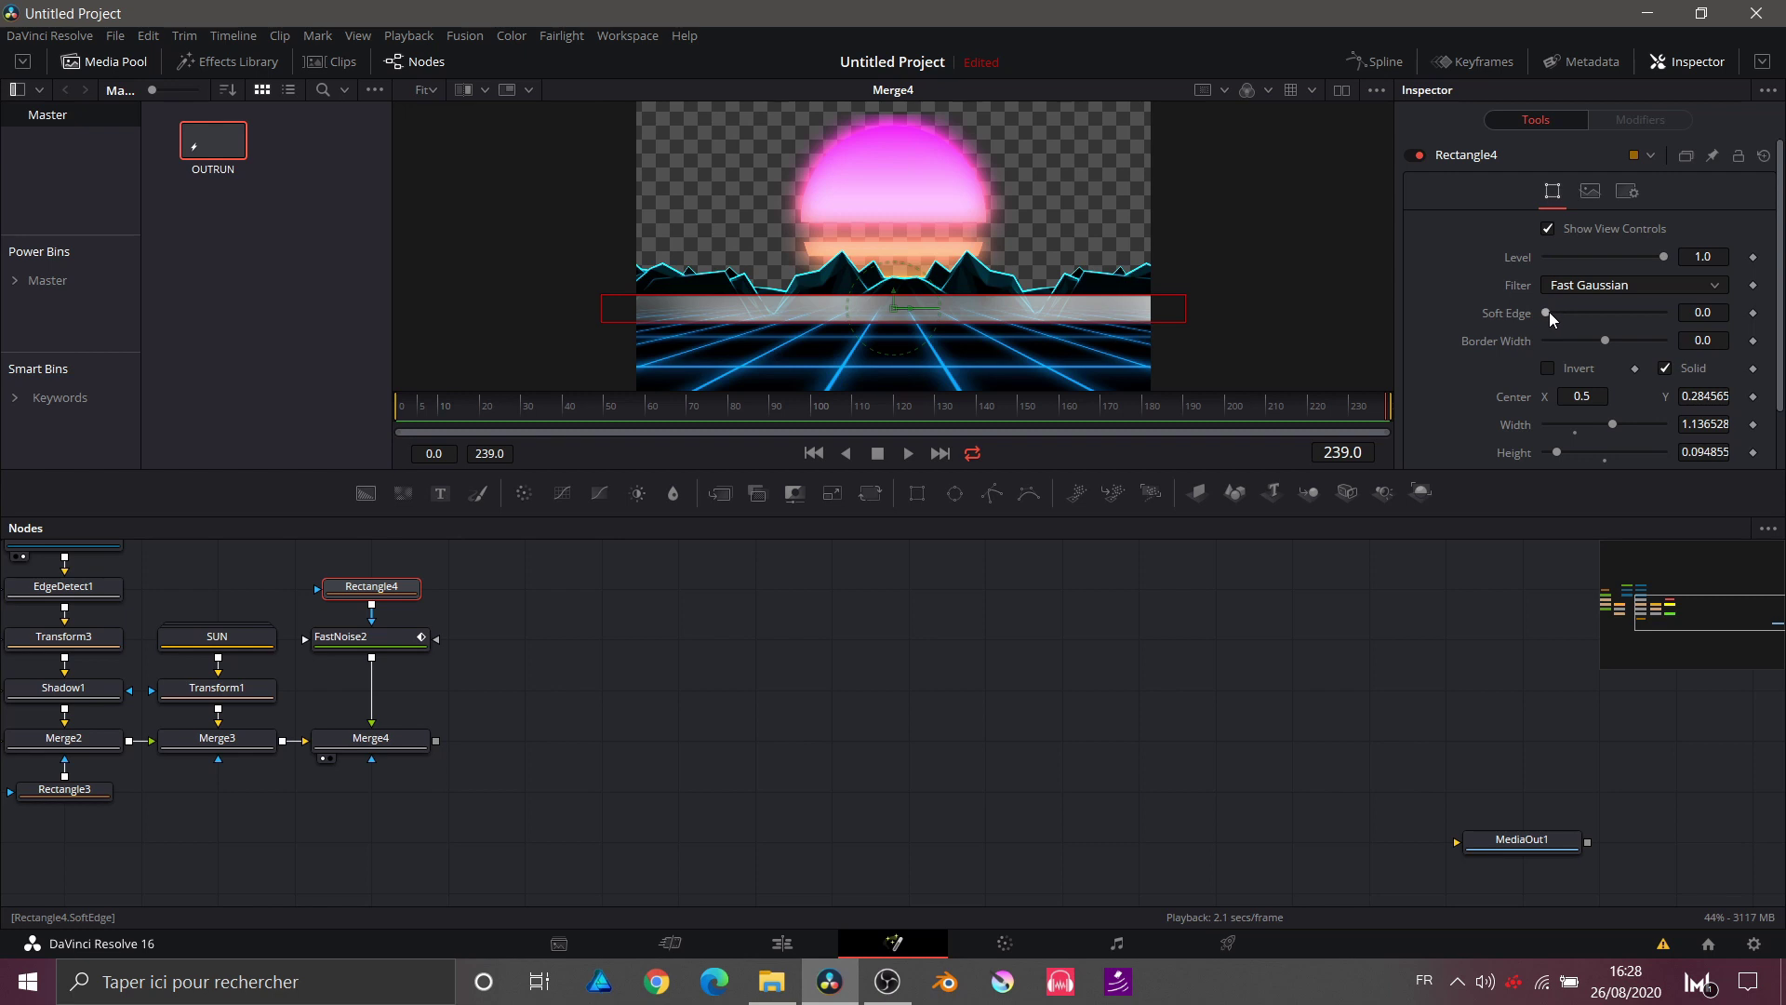
drag(1548, 313, 1555, 310)
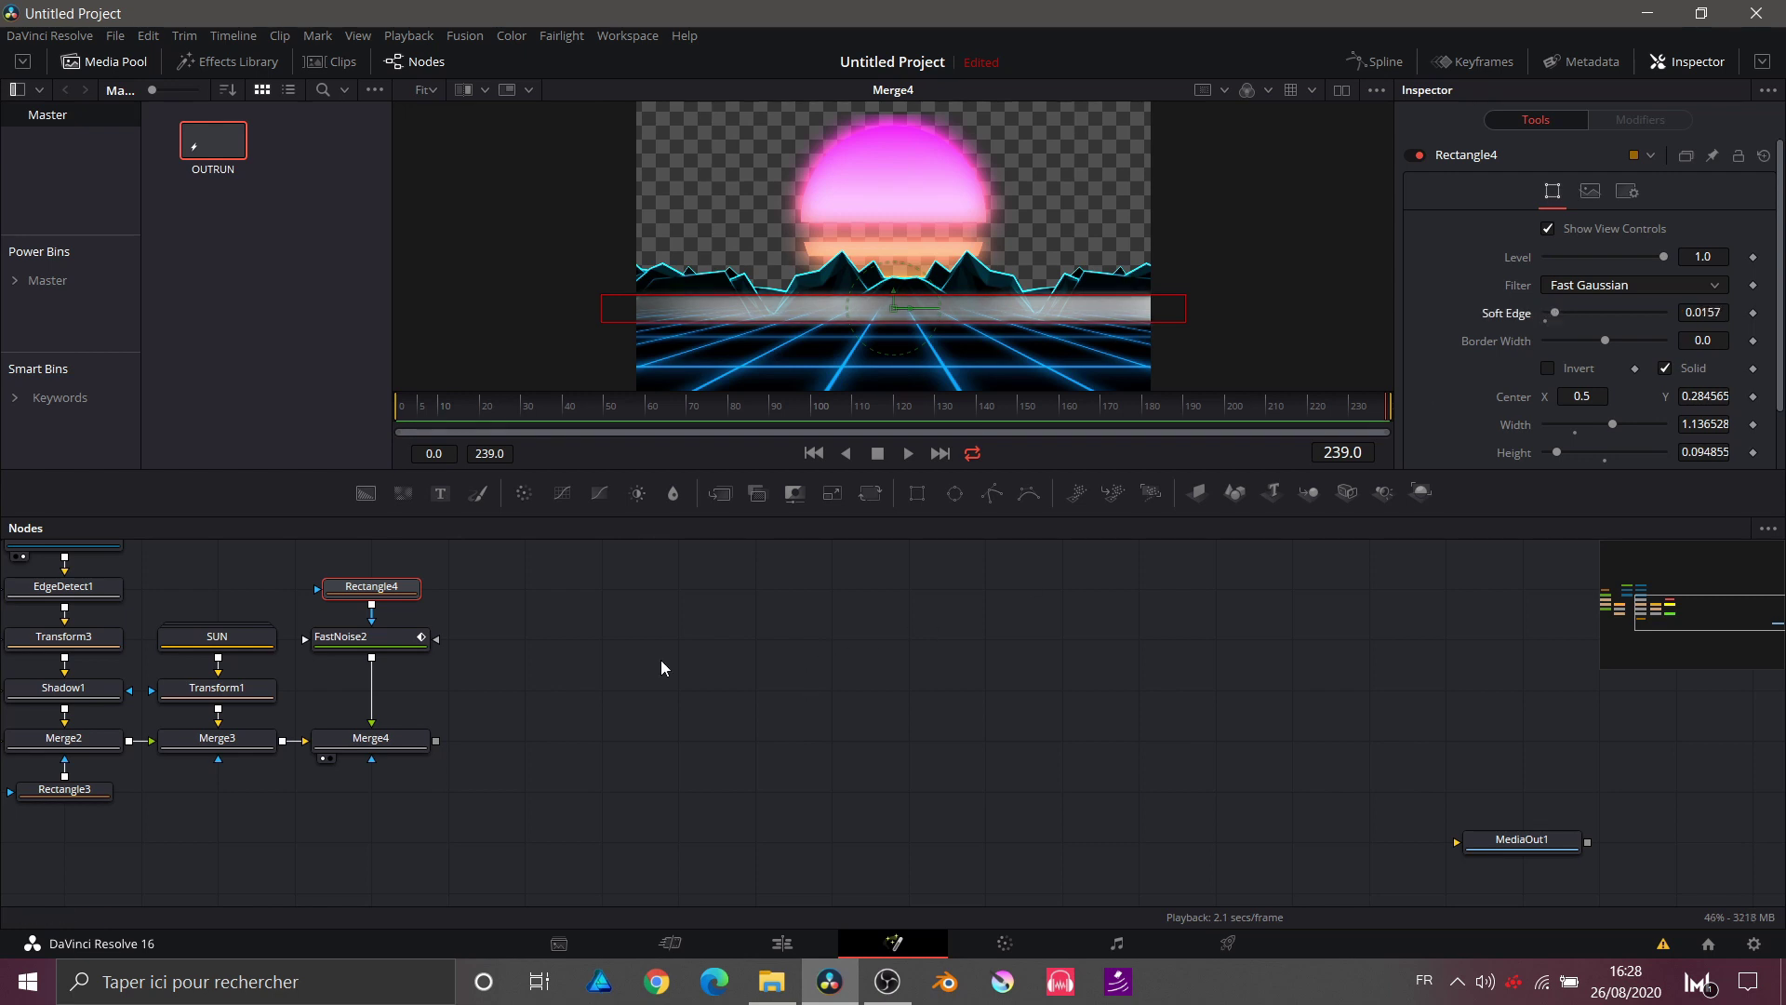
Step: Set the FastNoise2 Detail to 10.0, Contrast to 2.84 and Scale to 8.82
click(409, 639)
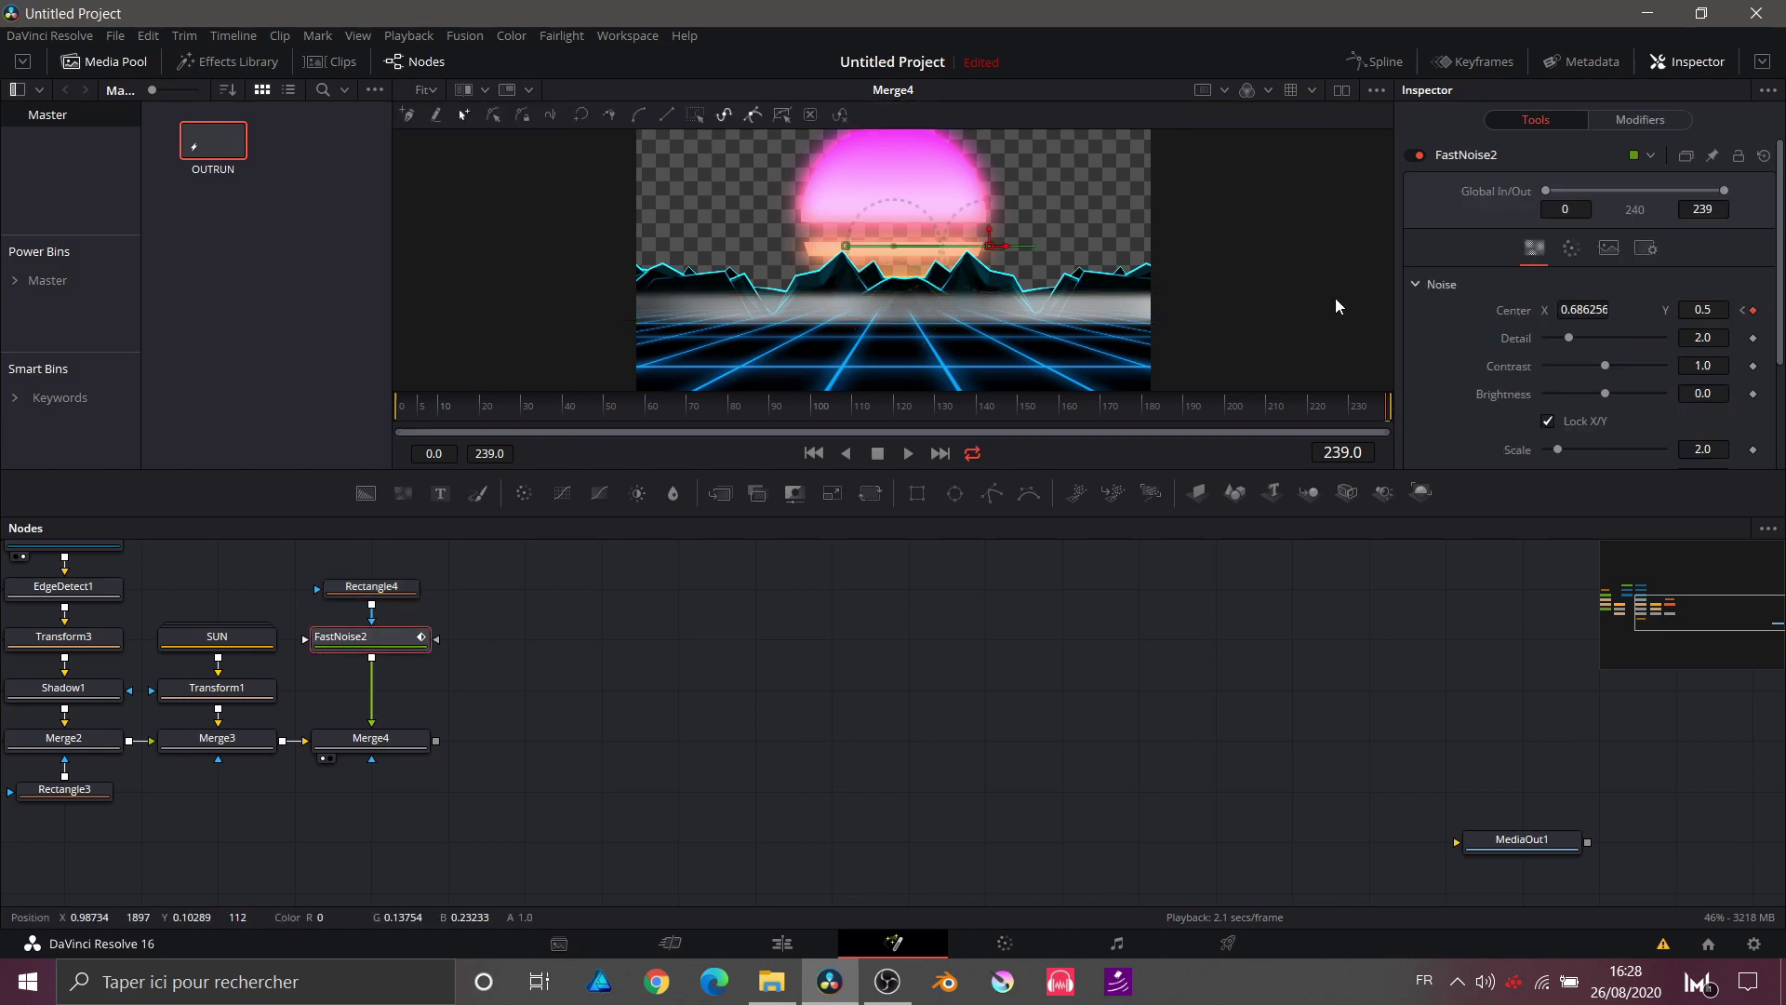
drag(1572, 332, 1637, 359)
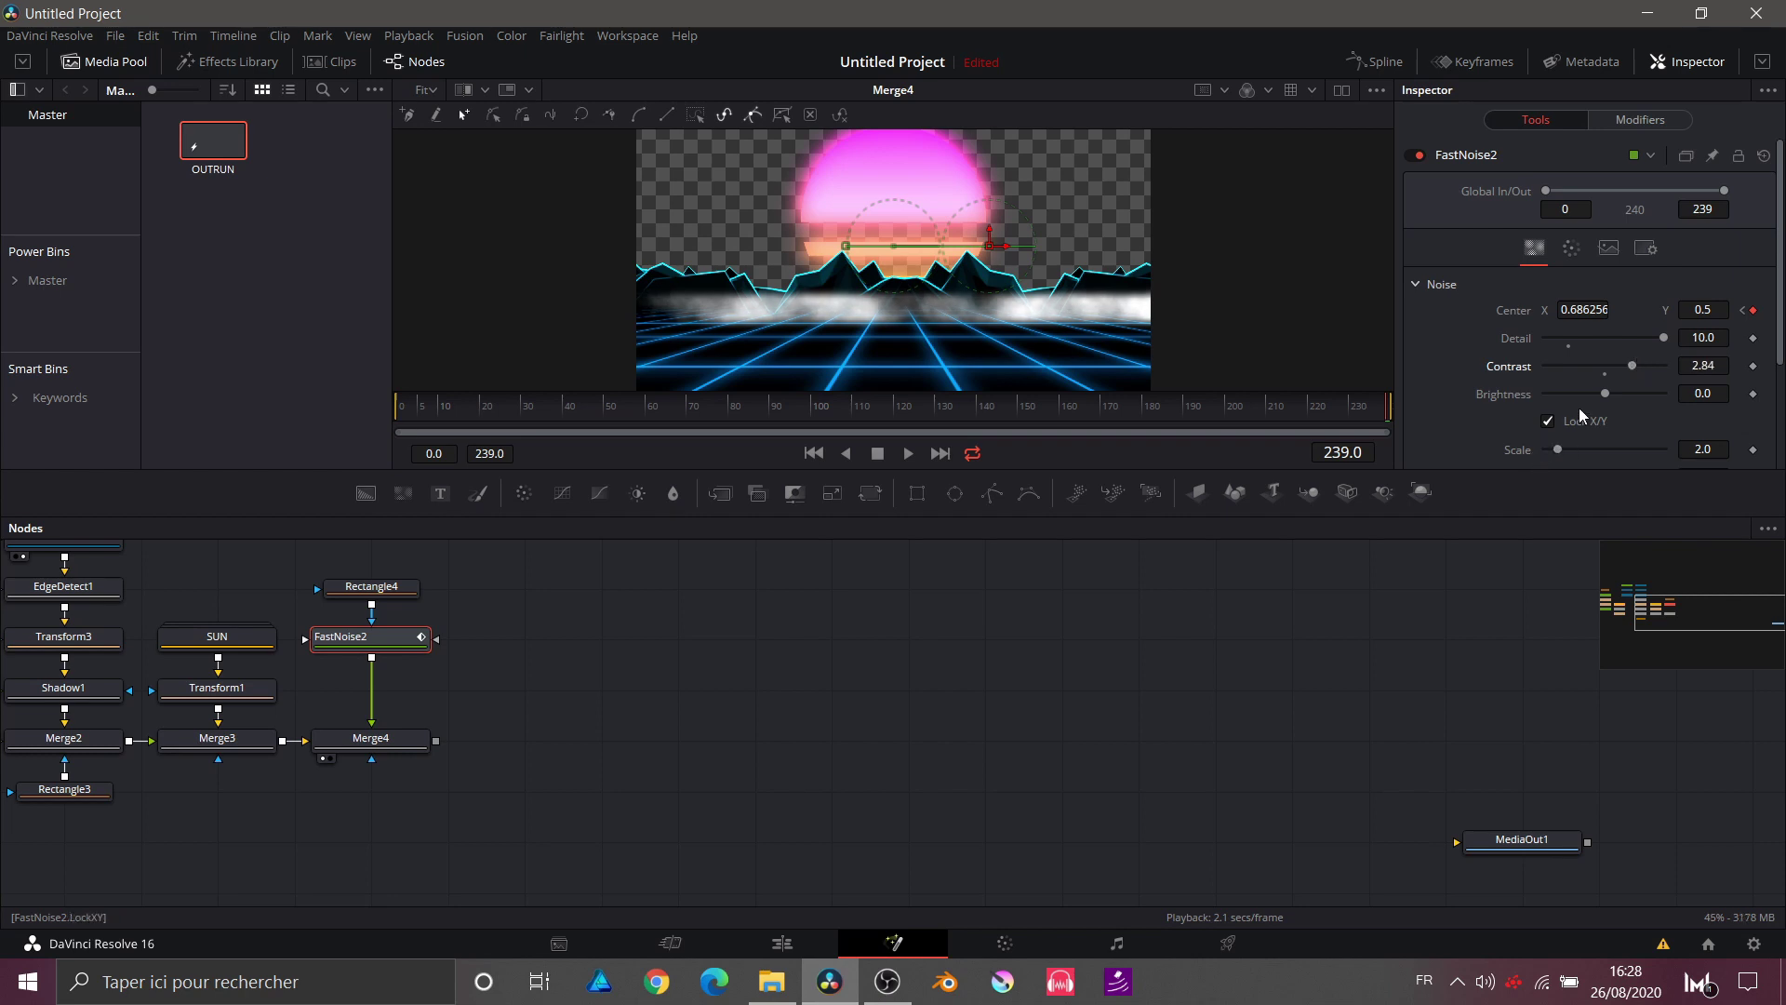
drag(1557, 448, 1594, 447)
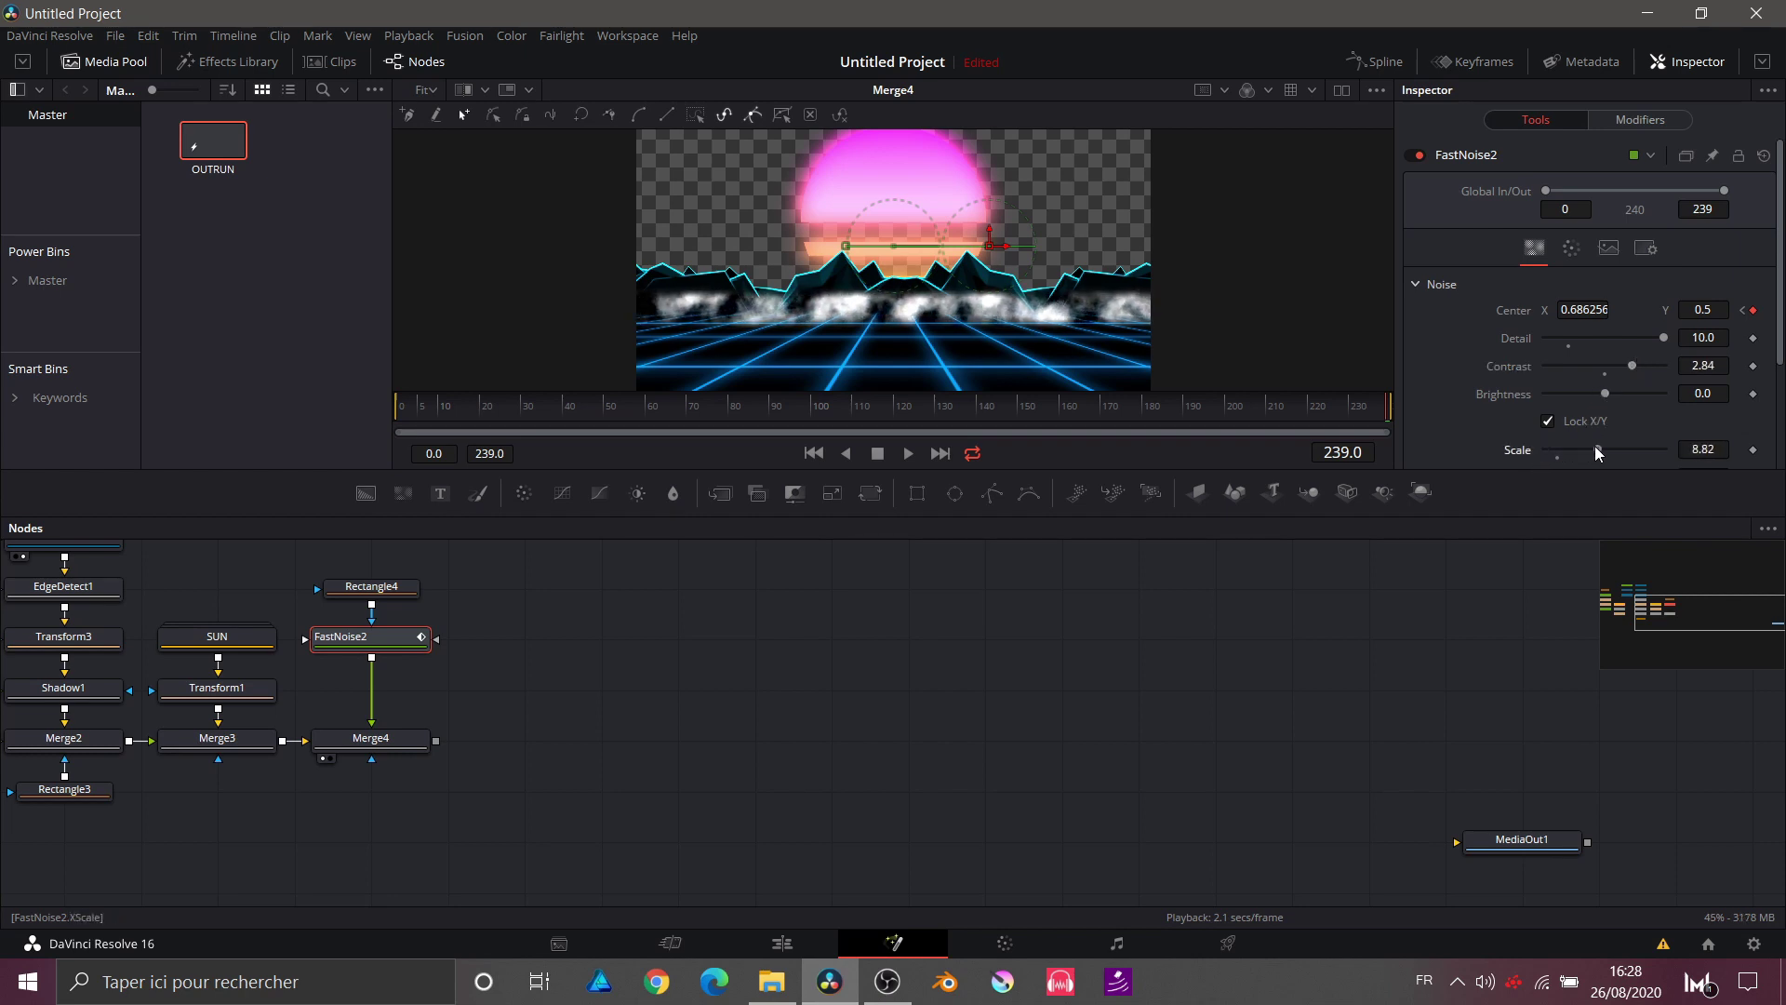
Step: Soften the Rectangle4 fog mask with a Soft Edge of 0.0551
click(380, 588)
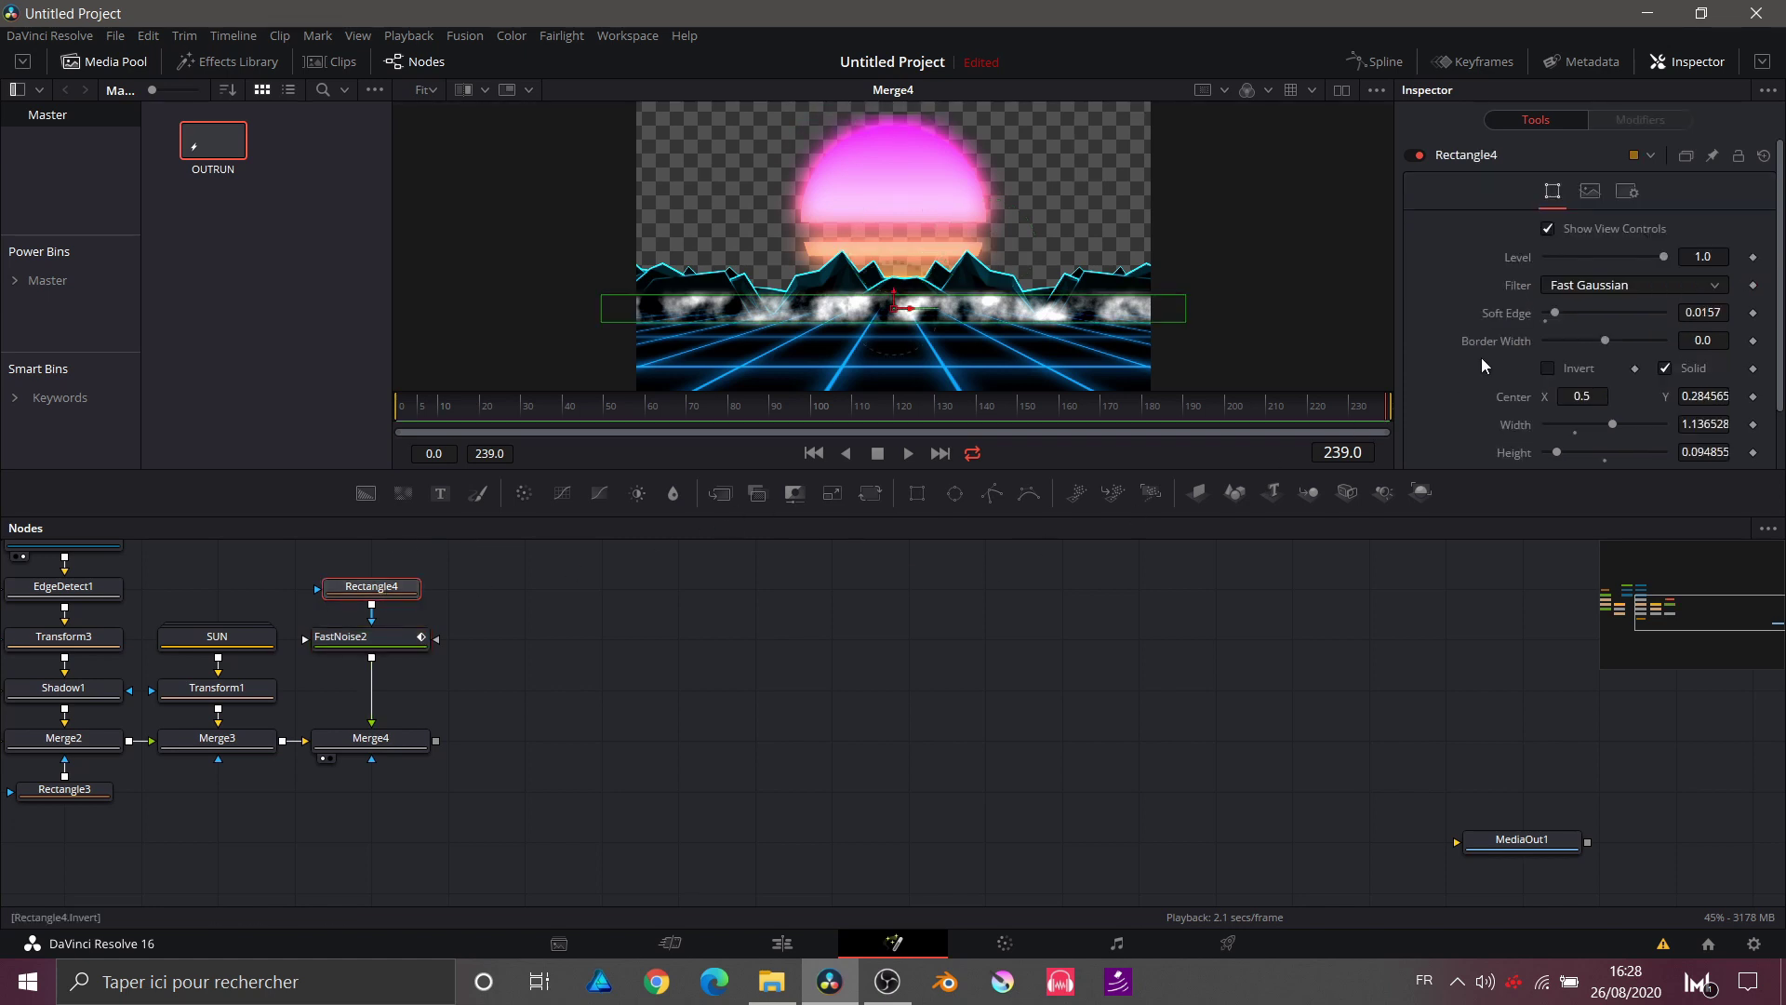
drag(1554, 312, 1578, 315)
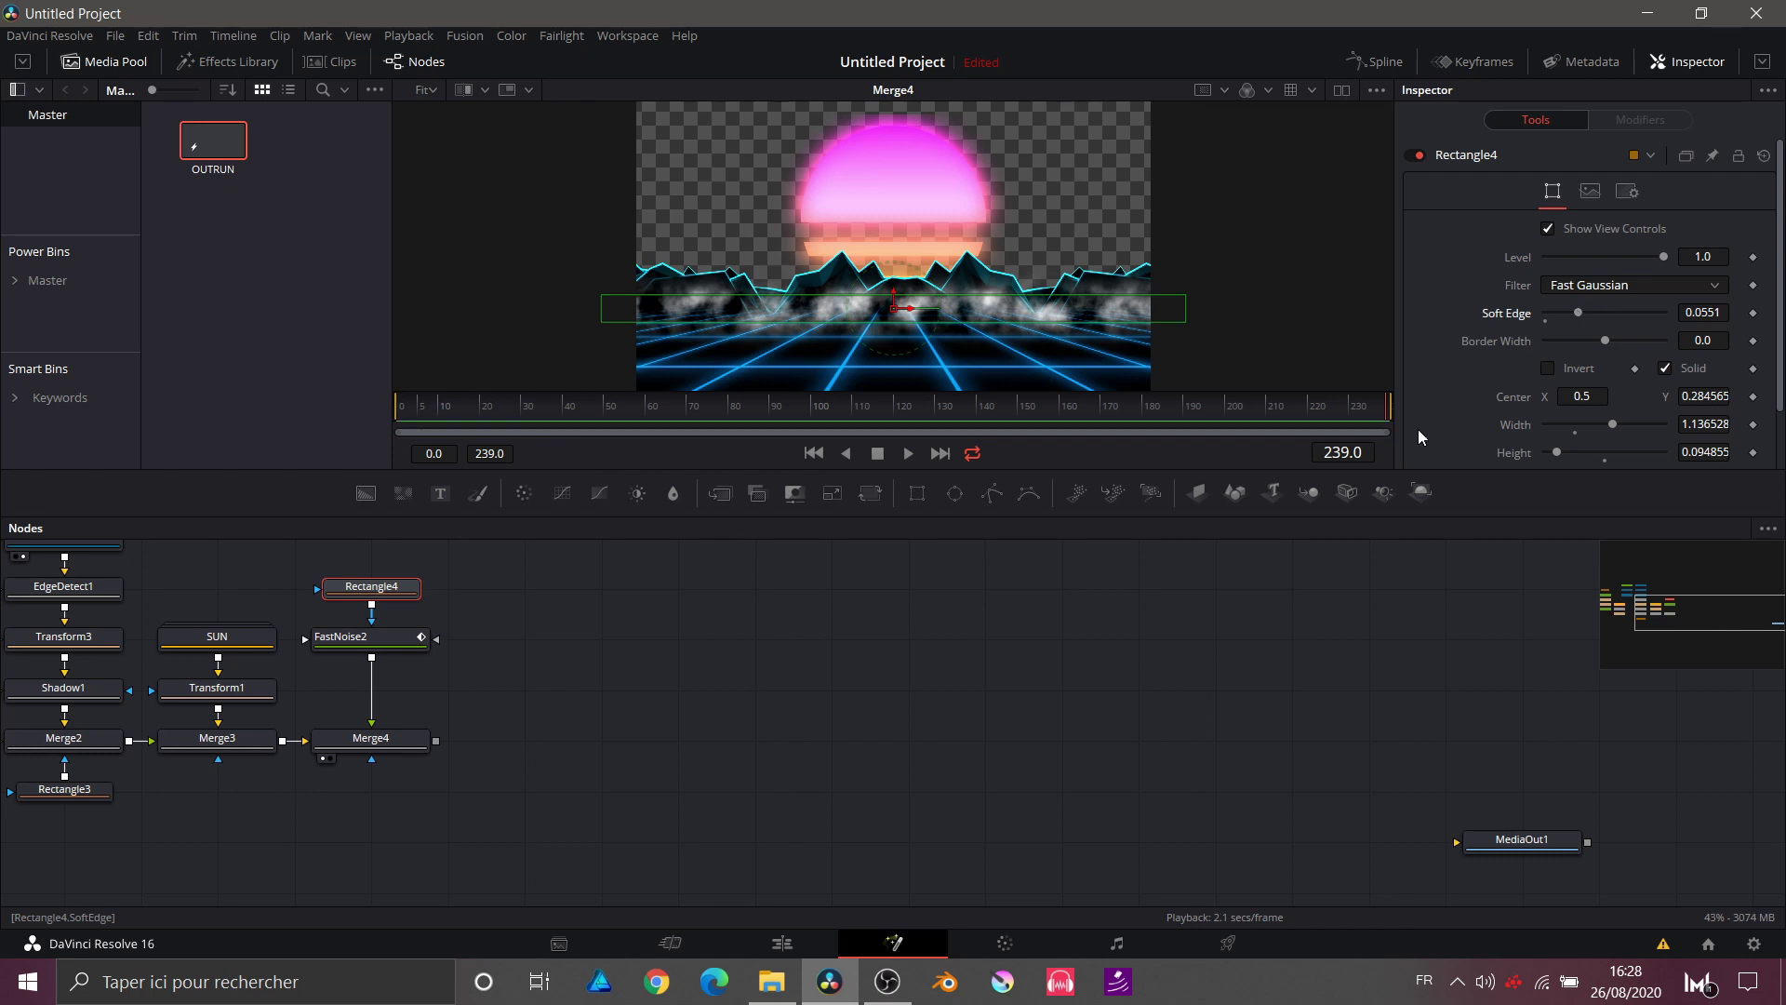
click(1007, 601)
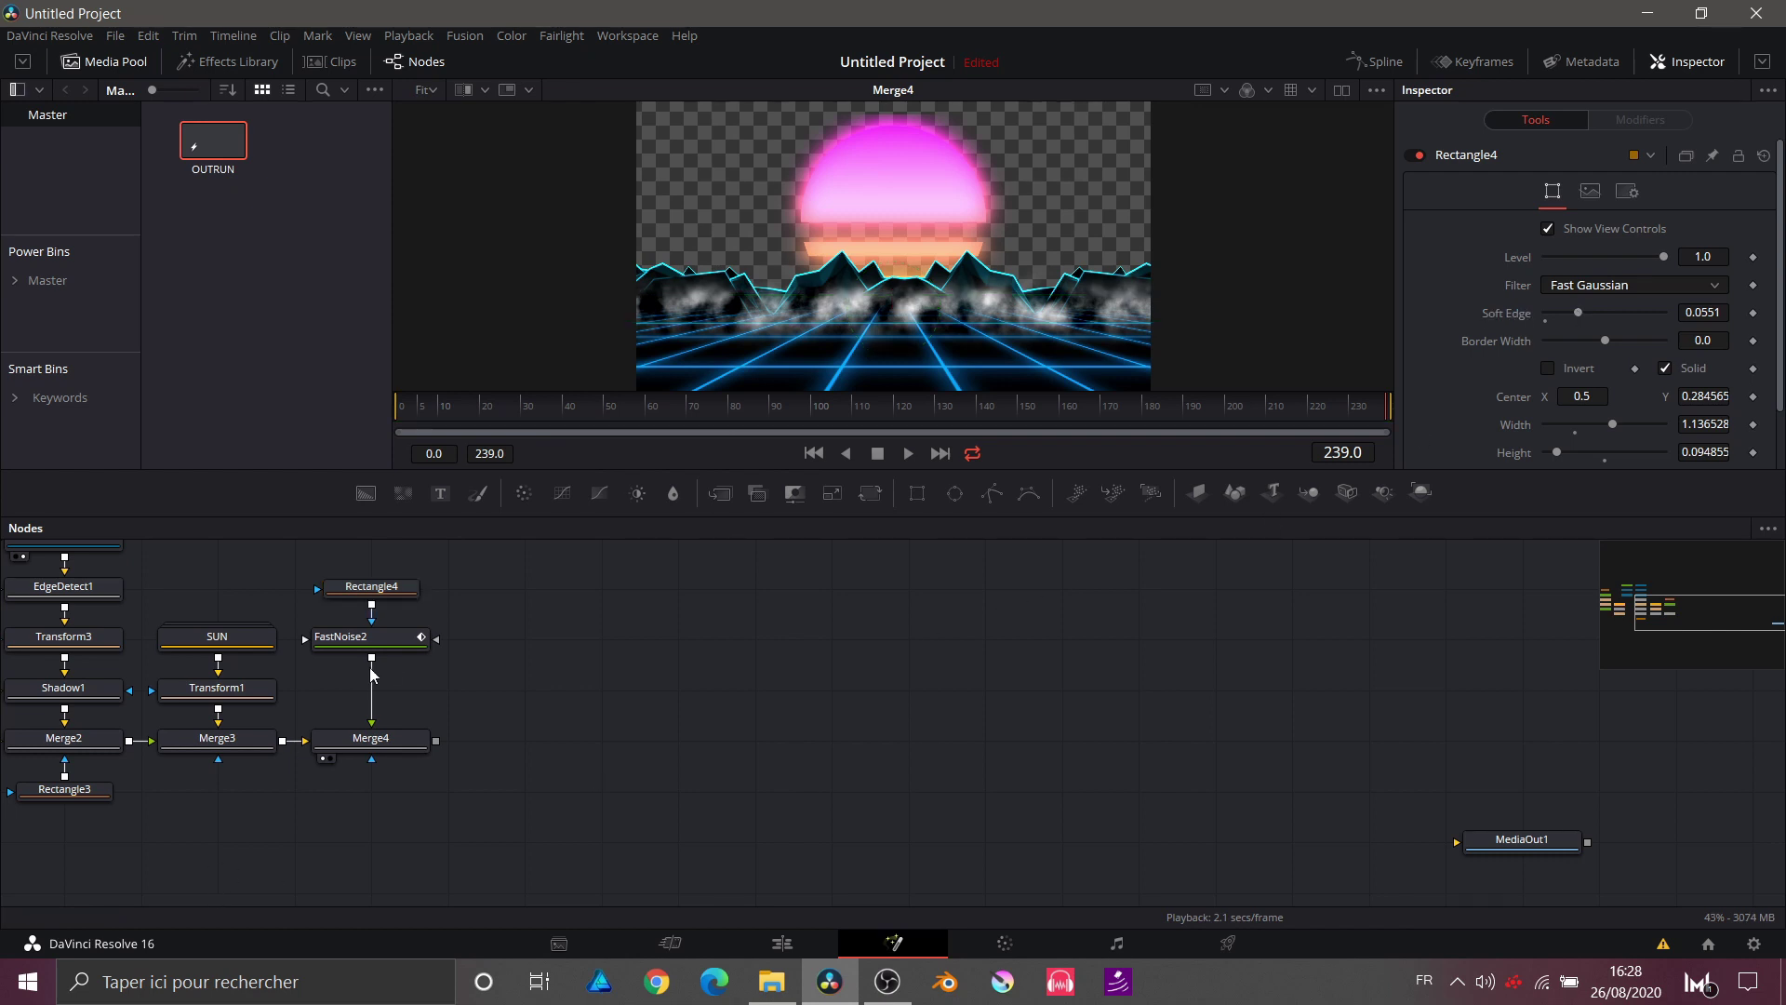
Step: Set Merge4's Subtractive/Additive to 0.0 and its Blend to 0.551 to make the fog fainter
click(398, 749)
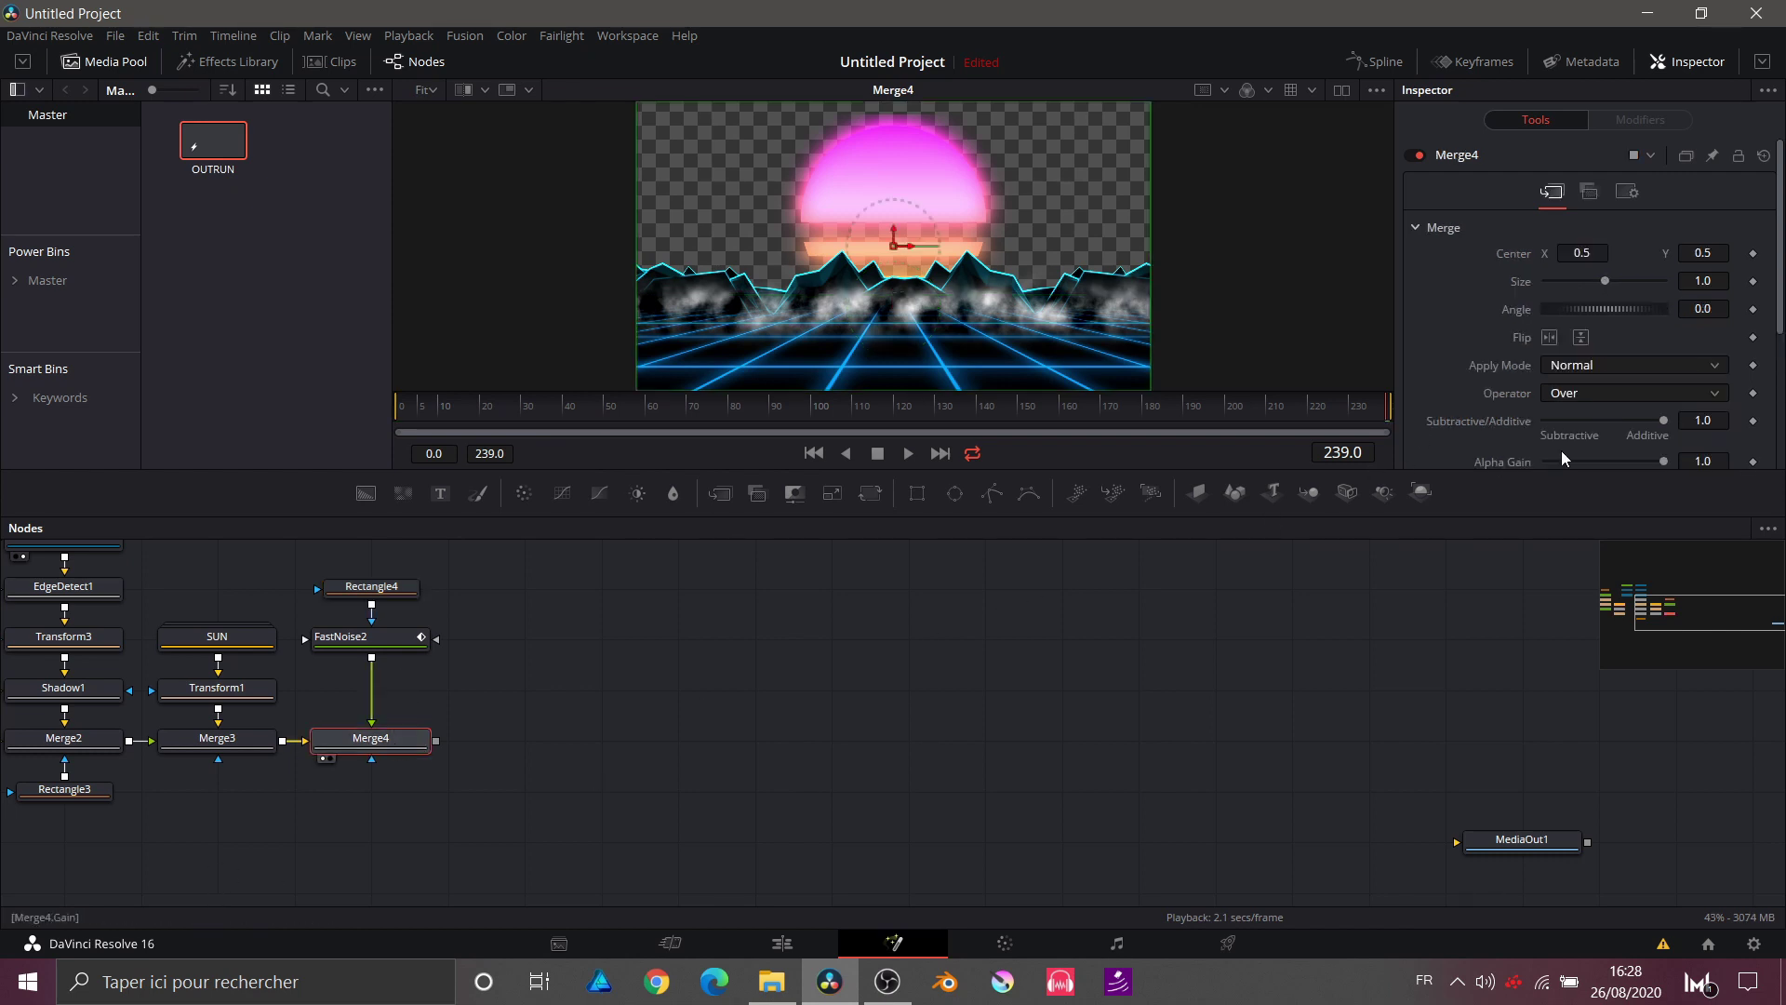
scroll(1572, 437, down, 1)
drag(1661, 343, 1538, 354)
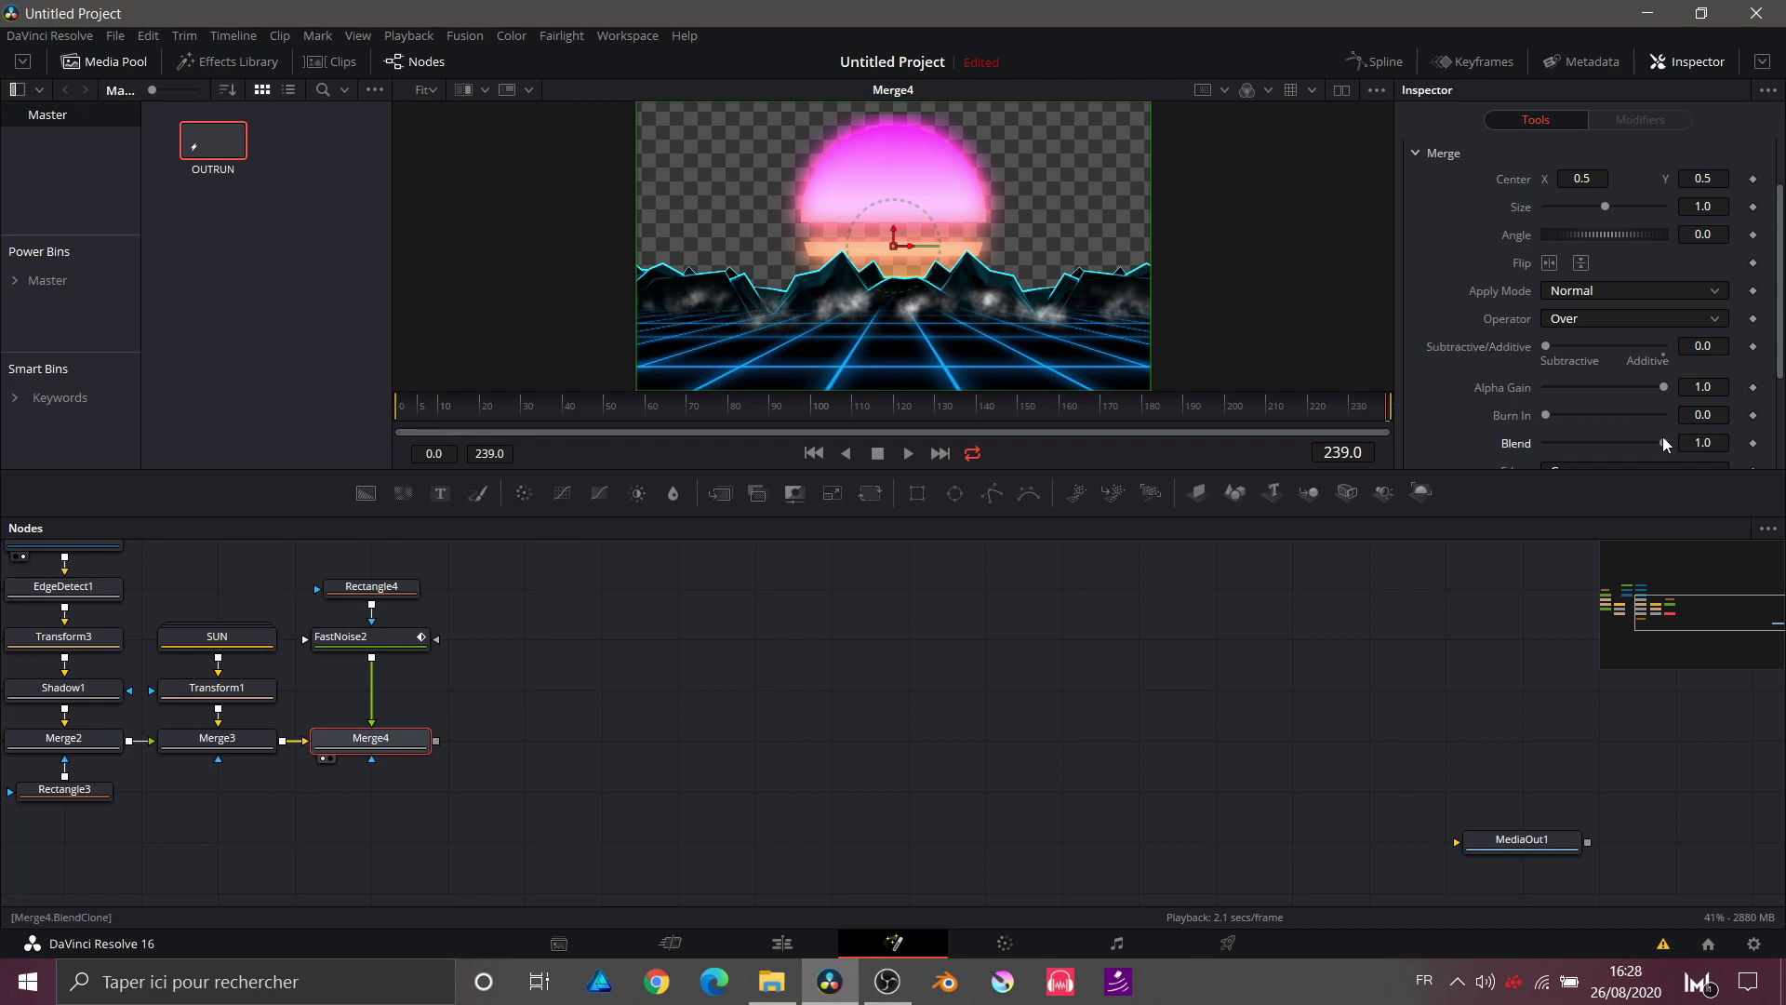
drag(1650, 439, 1612, 444)
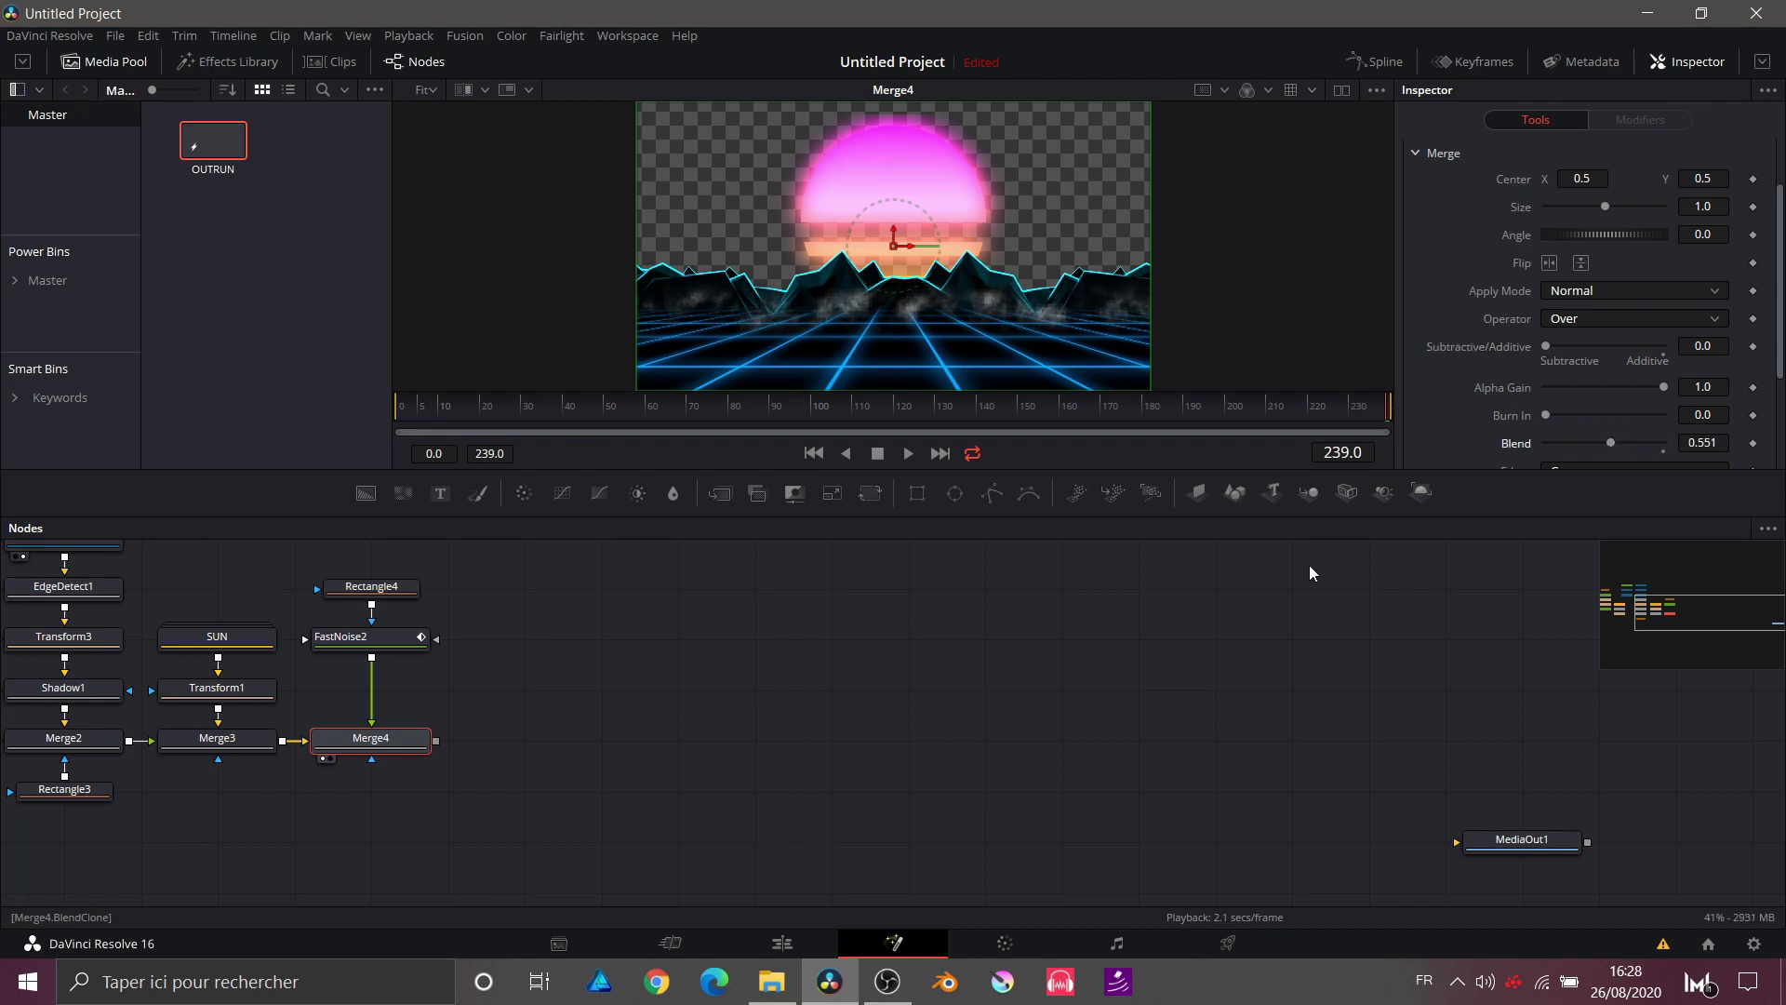
Step: Lower Merge4's Blend to 0.244, playing back the composition before and after to check the fog
click(1038, 653)
key(space)
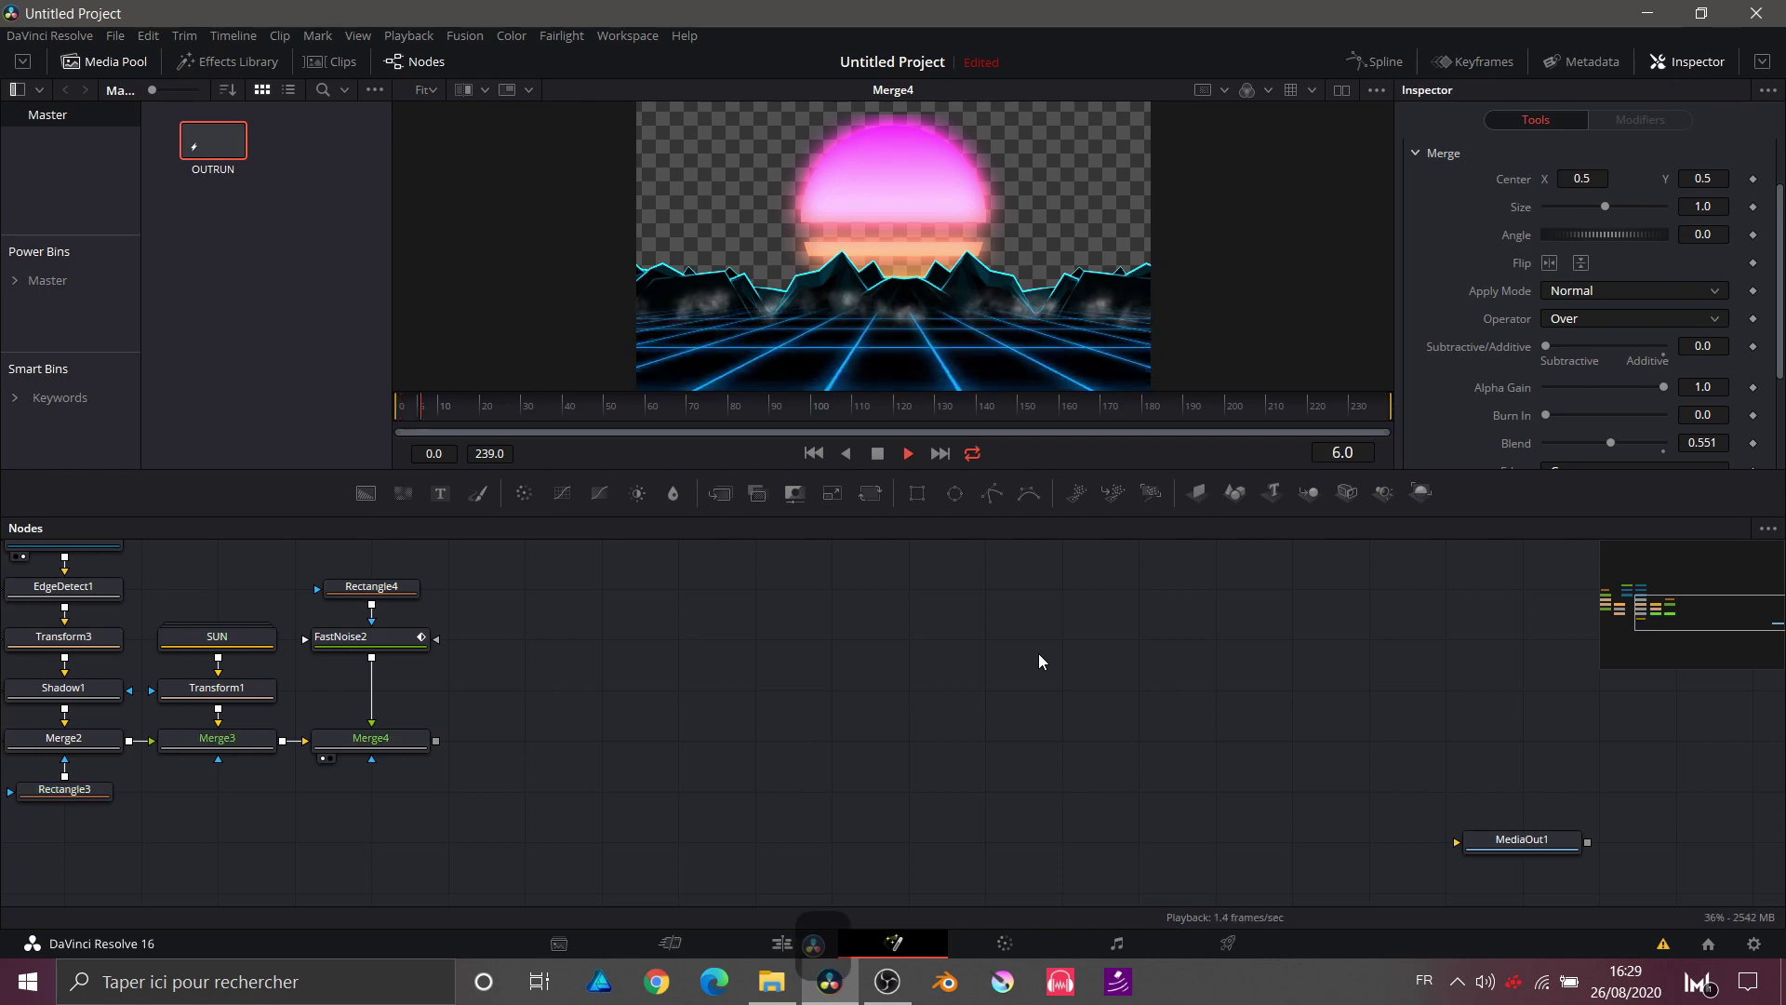
key(space)
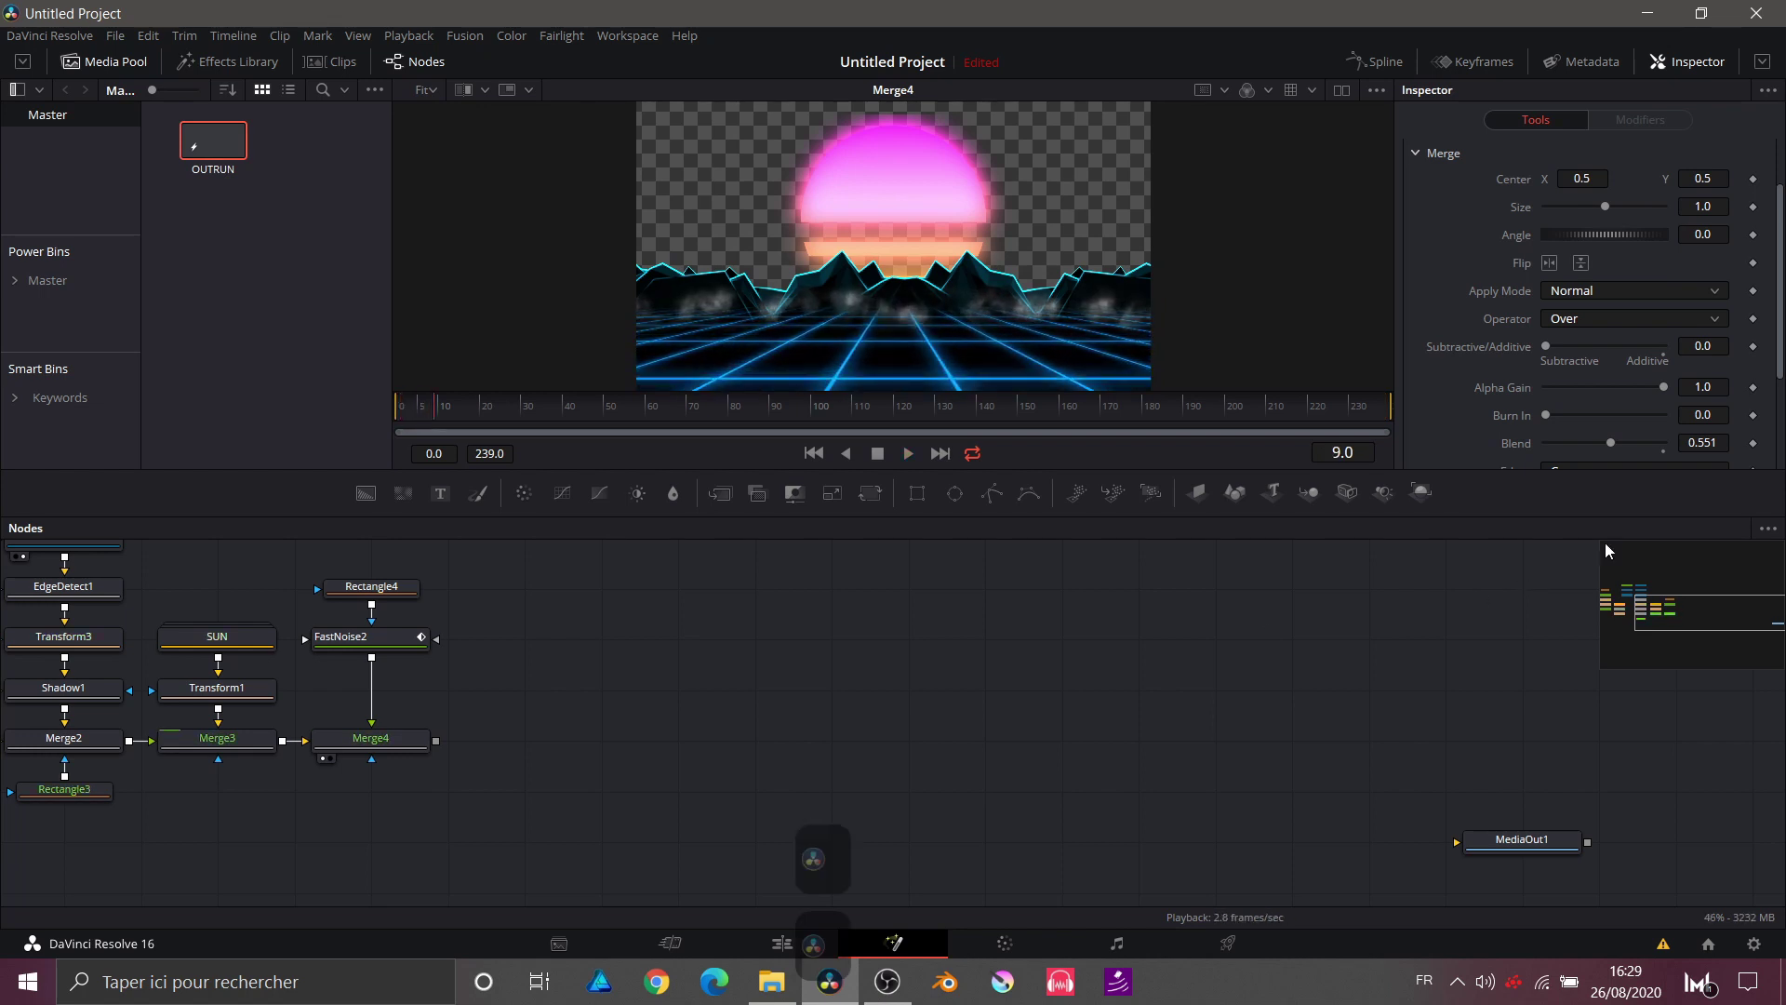
drag(1606, 444, 1577, 449)
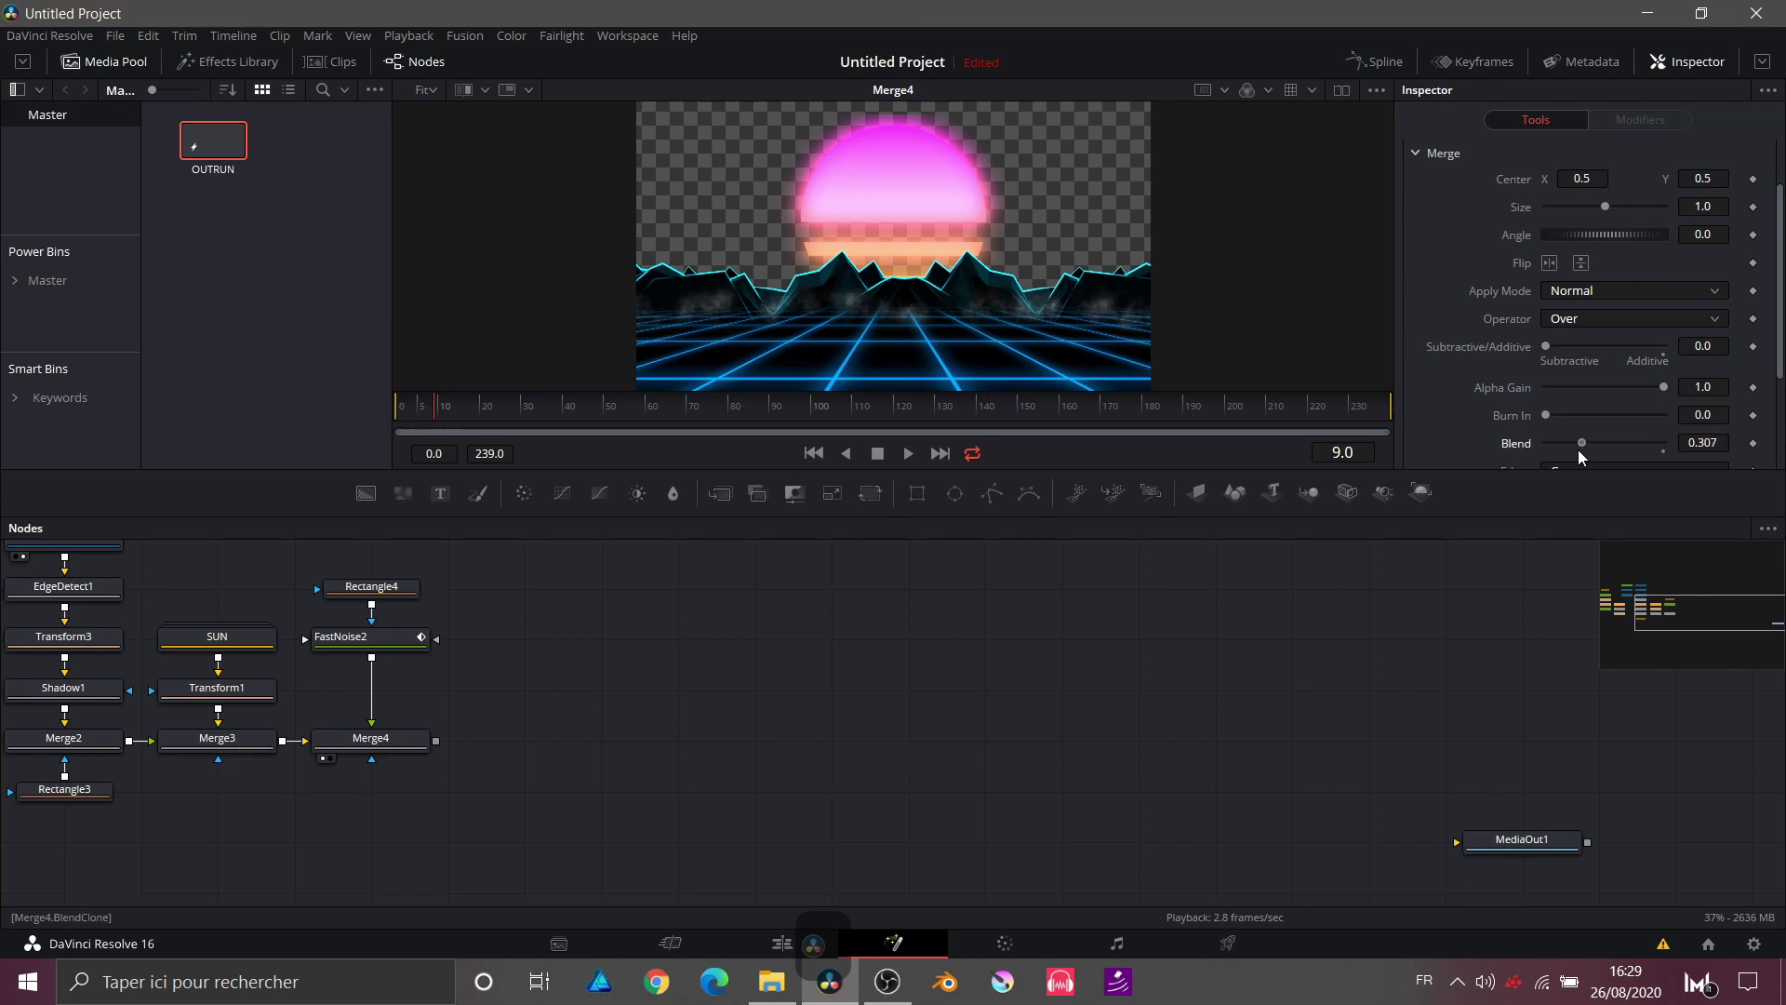
key(space)
key(space)
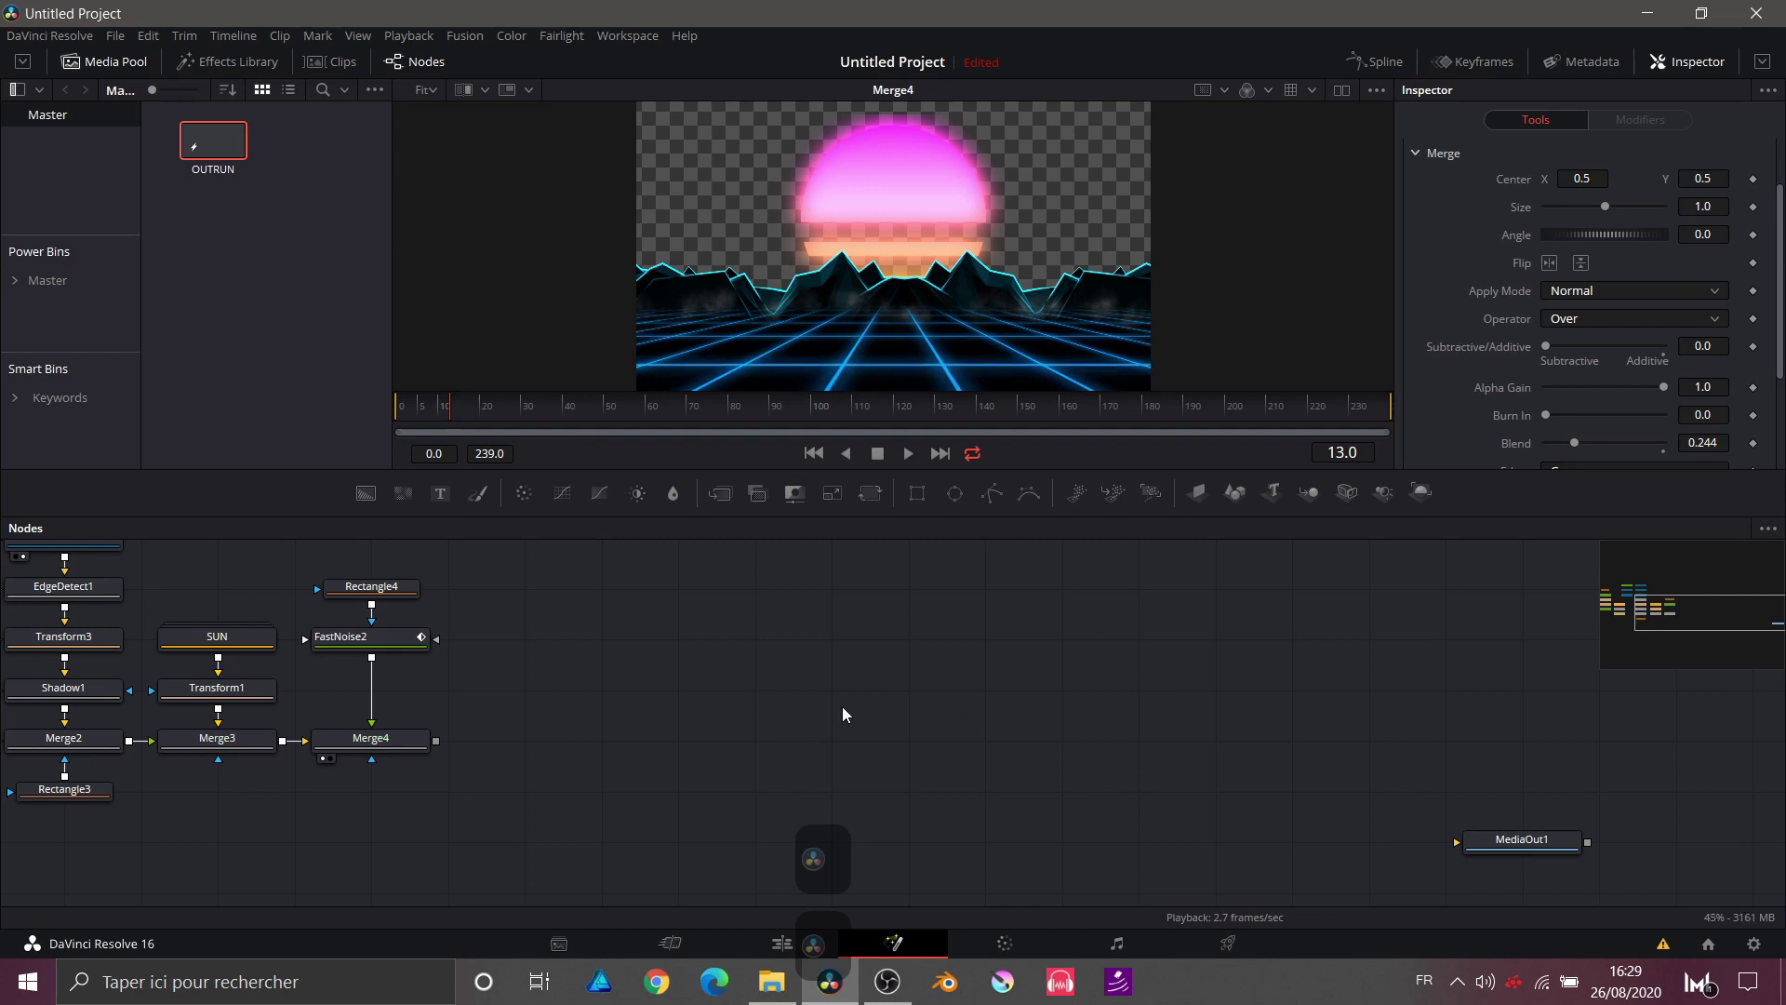
Step: Add an Image Plane 3D node in the empty area before MediaOut1, view it, and attach a Replicate 3D node to its output
scroll(806, 726, right, 3)
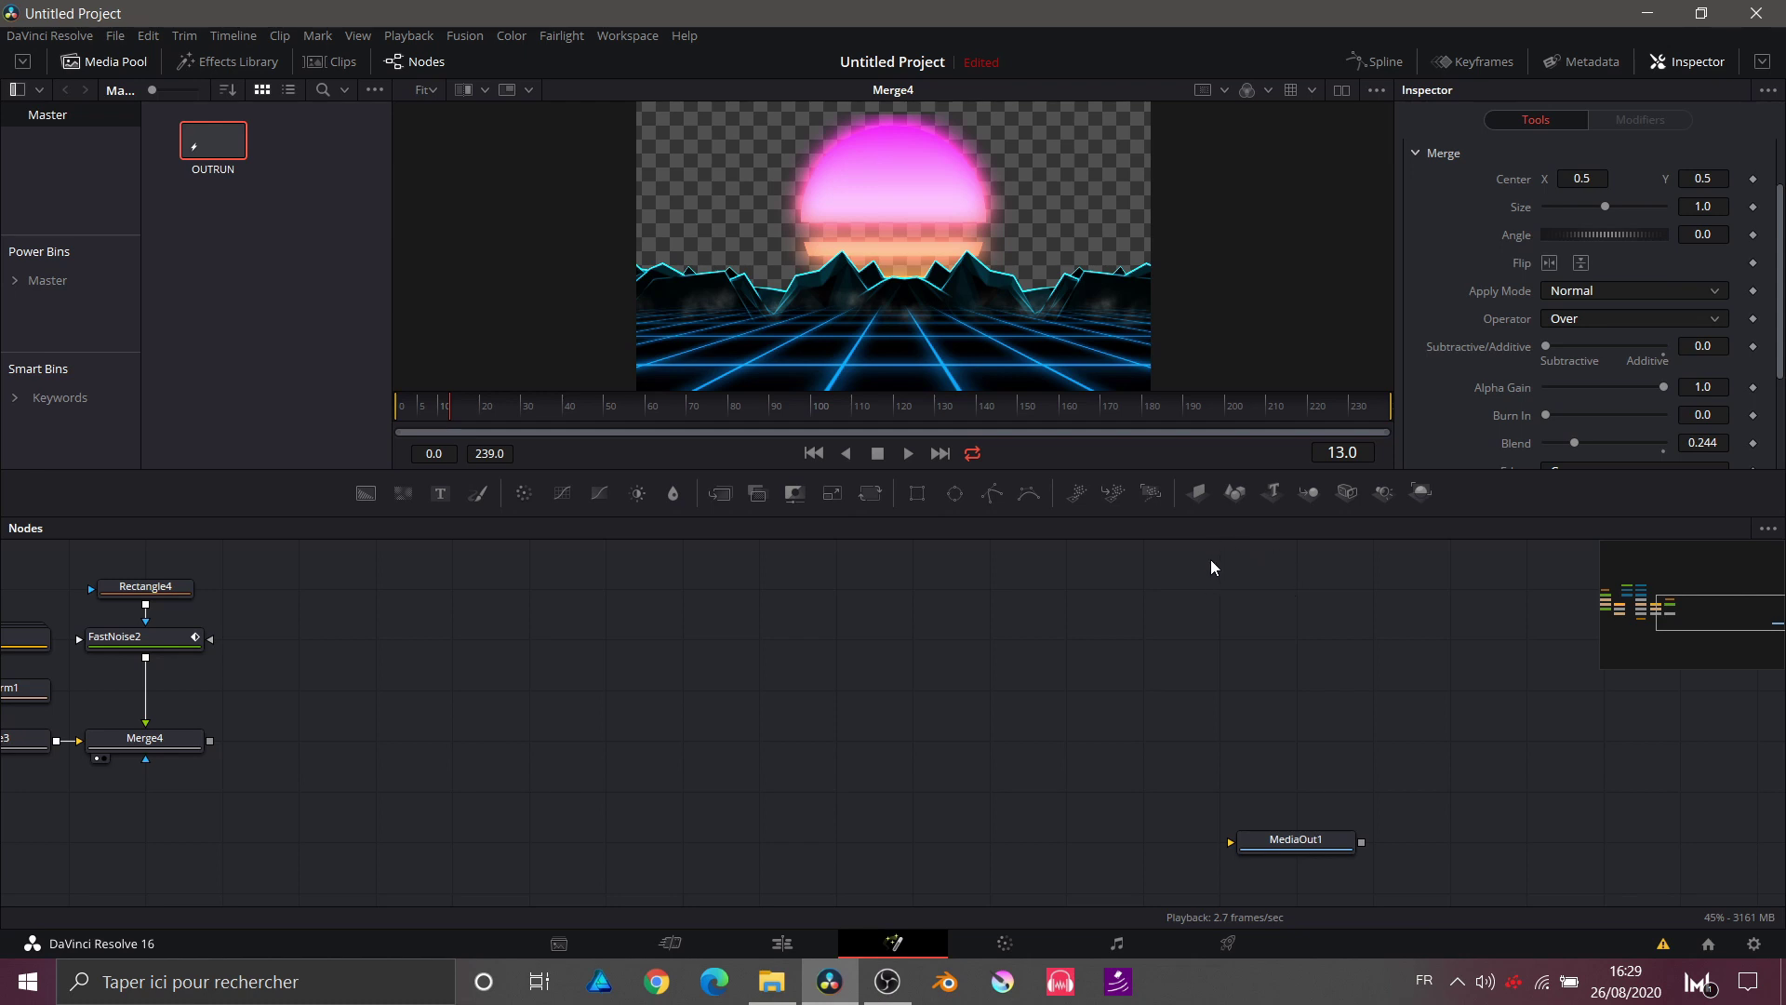
drag(1198, 493, 817, 322)
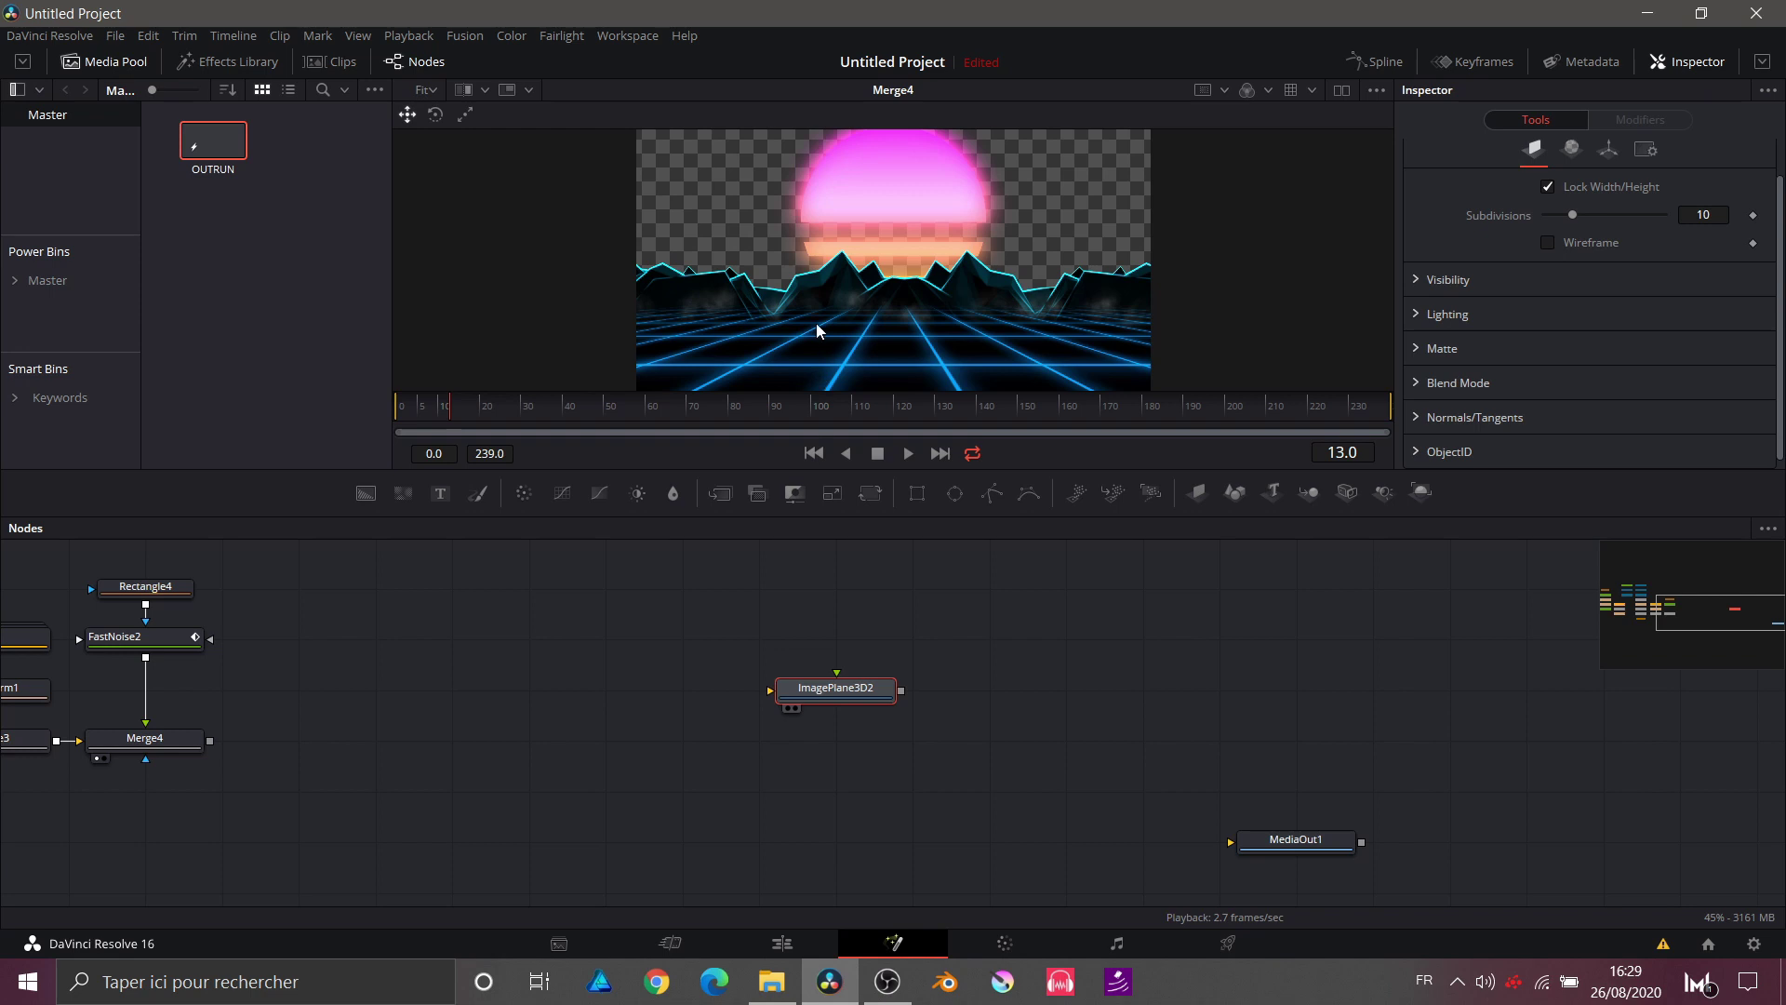
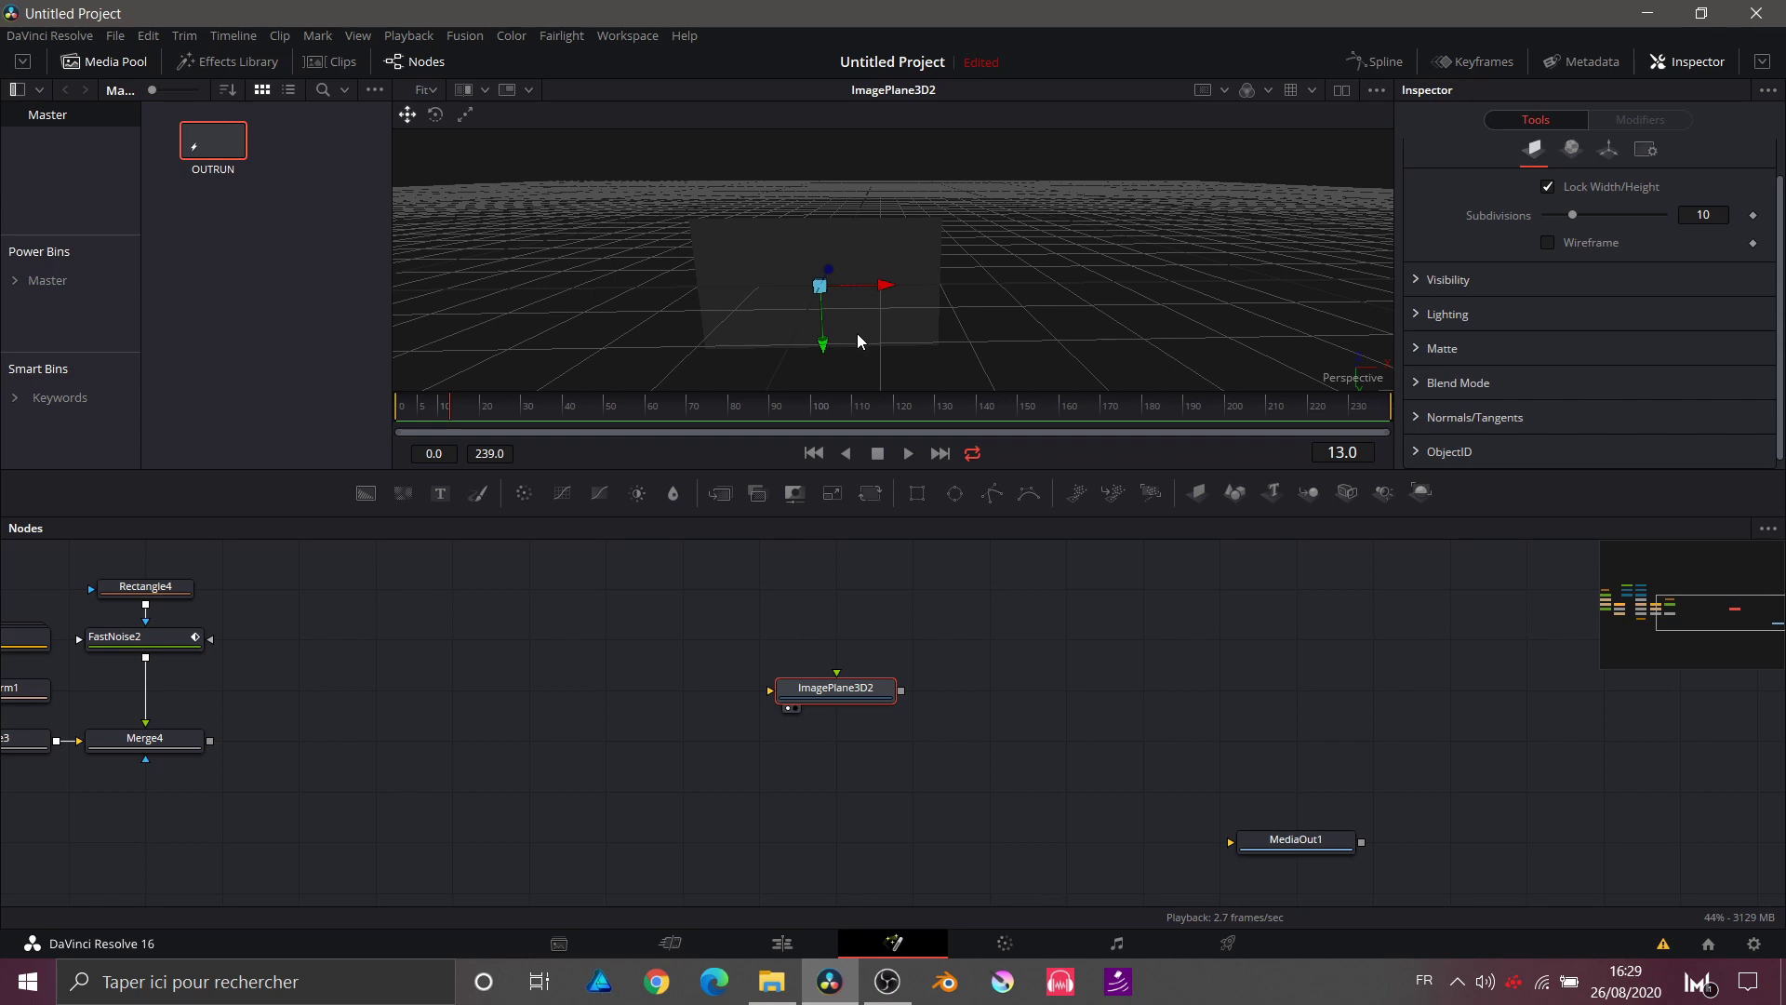
key(ctrl+space)
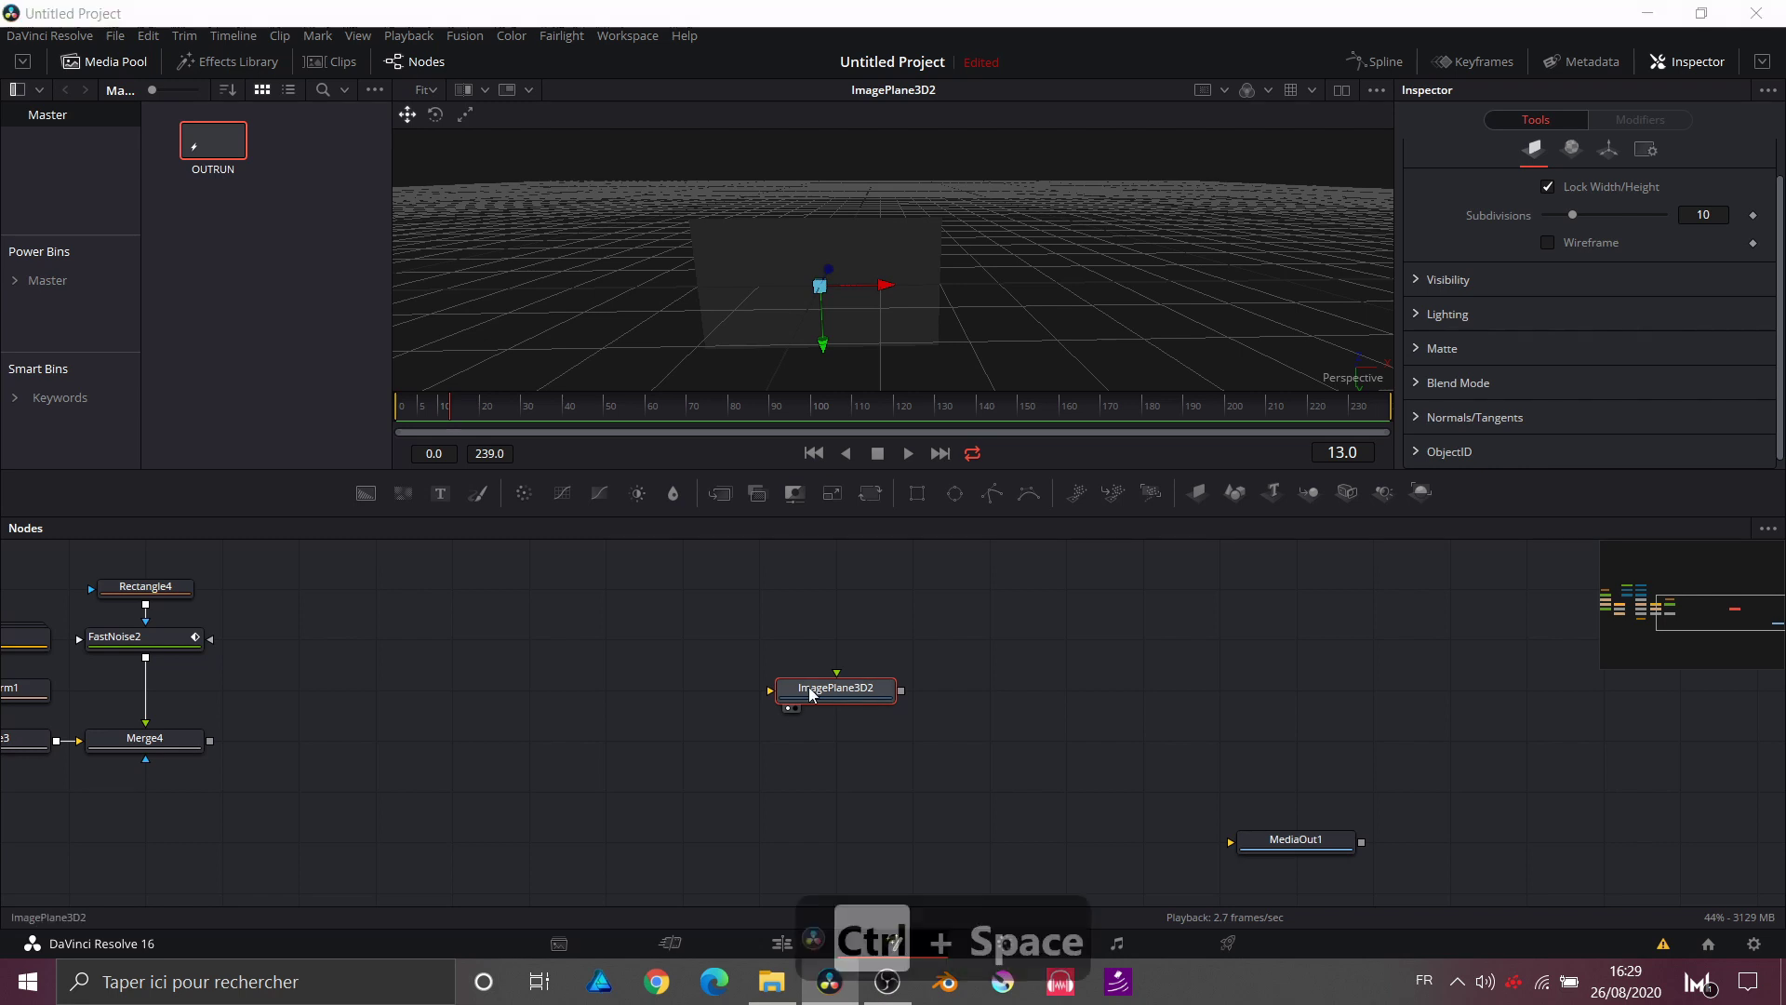
text(SO)
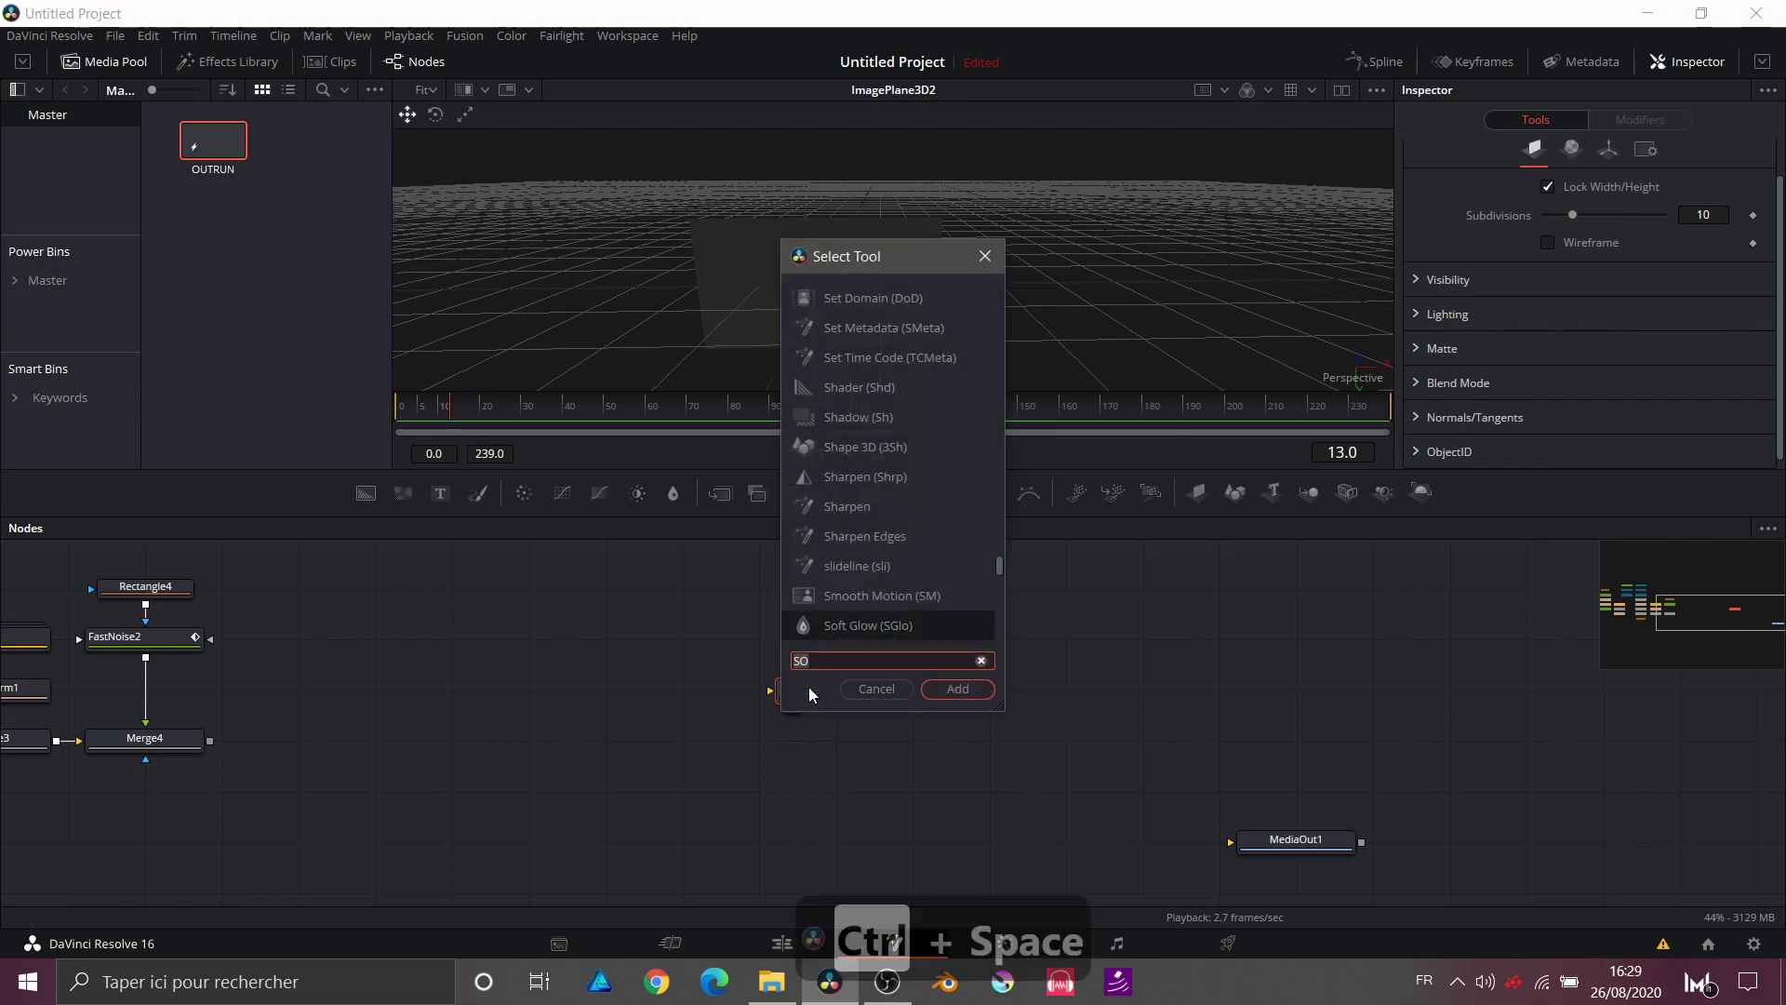
key(BackSpace)
key(BackSpace)
text(repl)
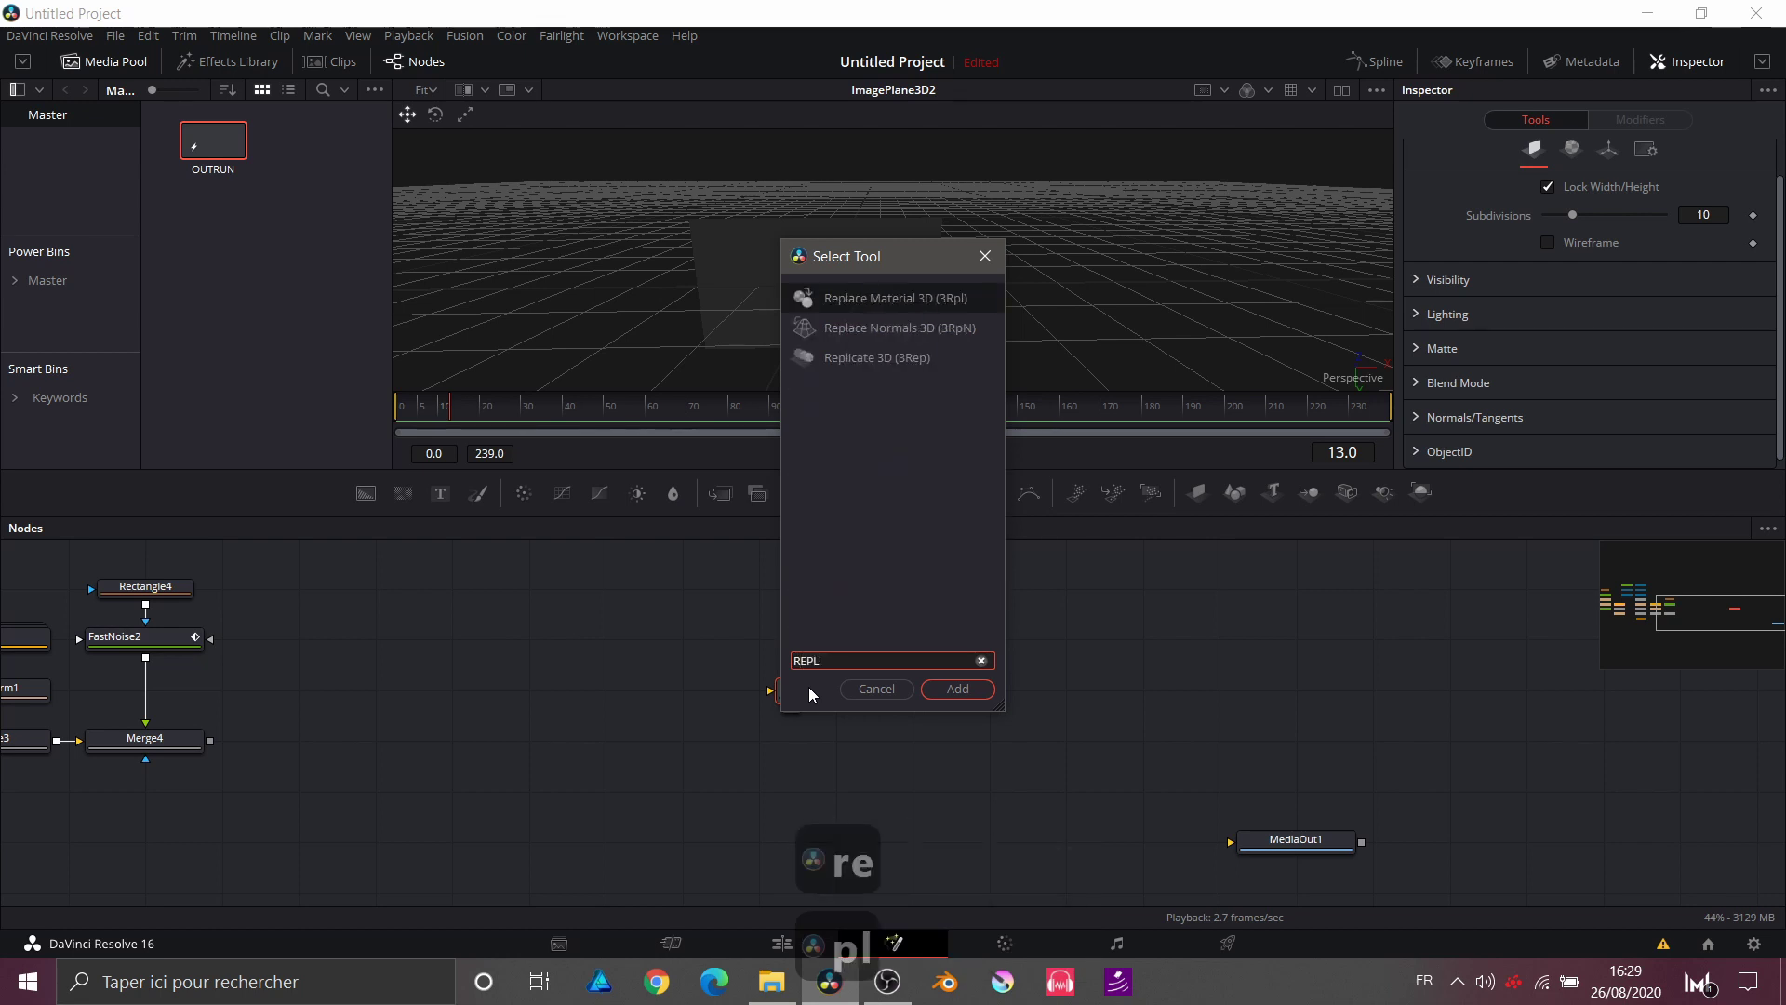
key(Down)
key(Down)
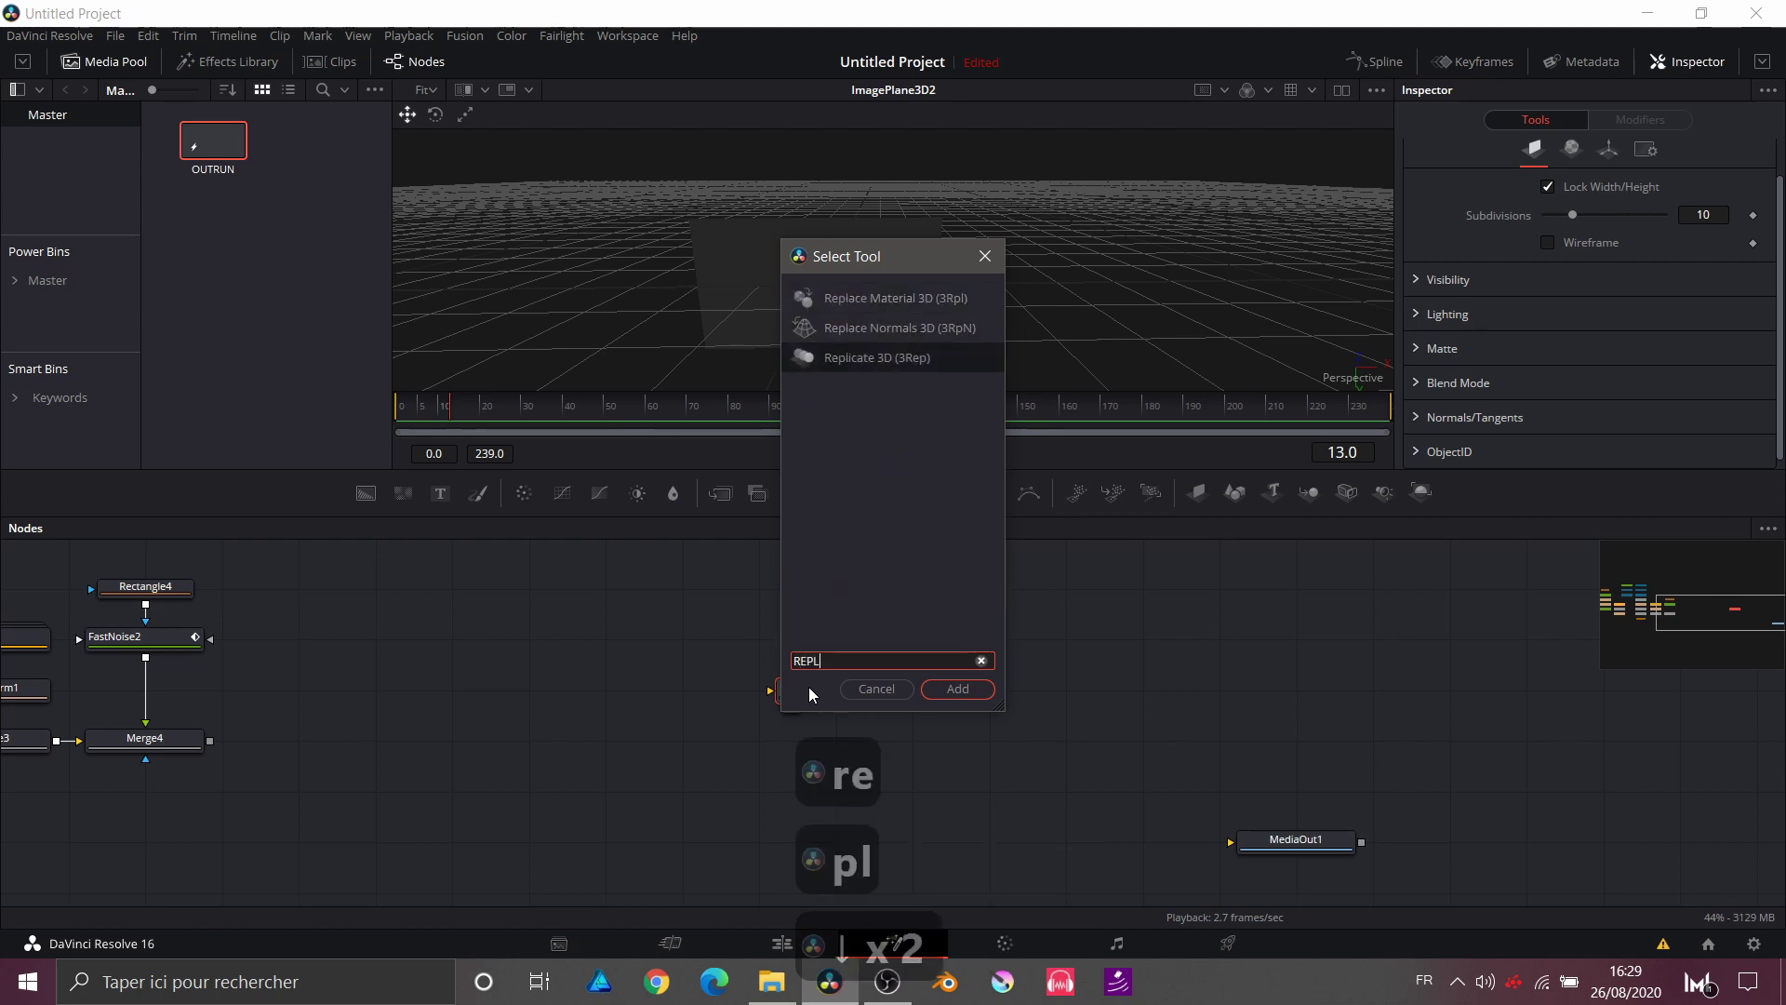
key(Return)
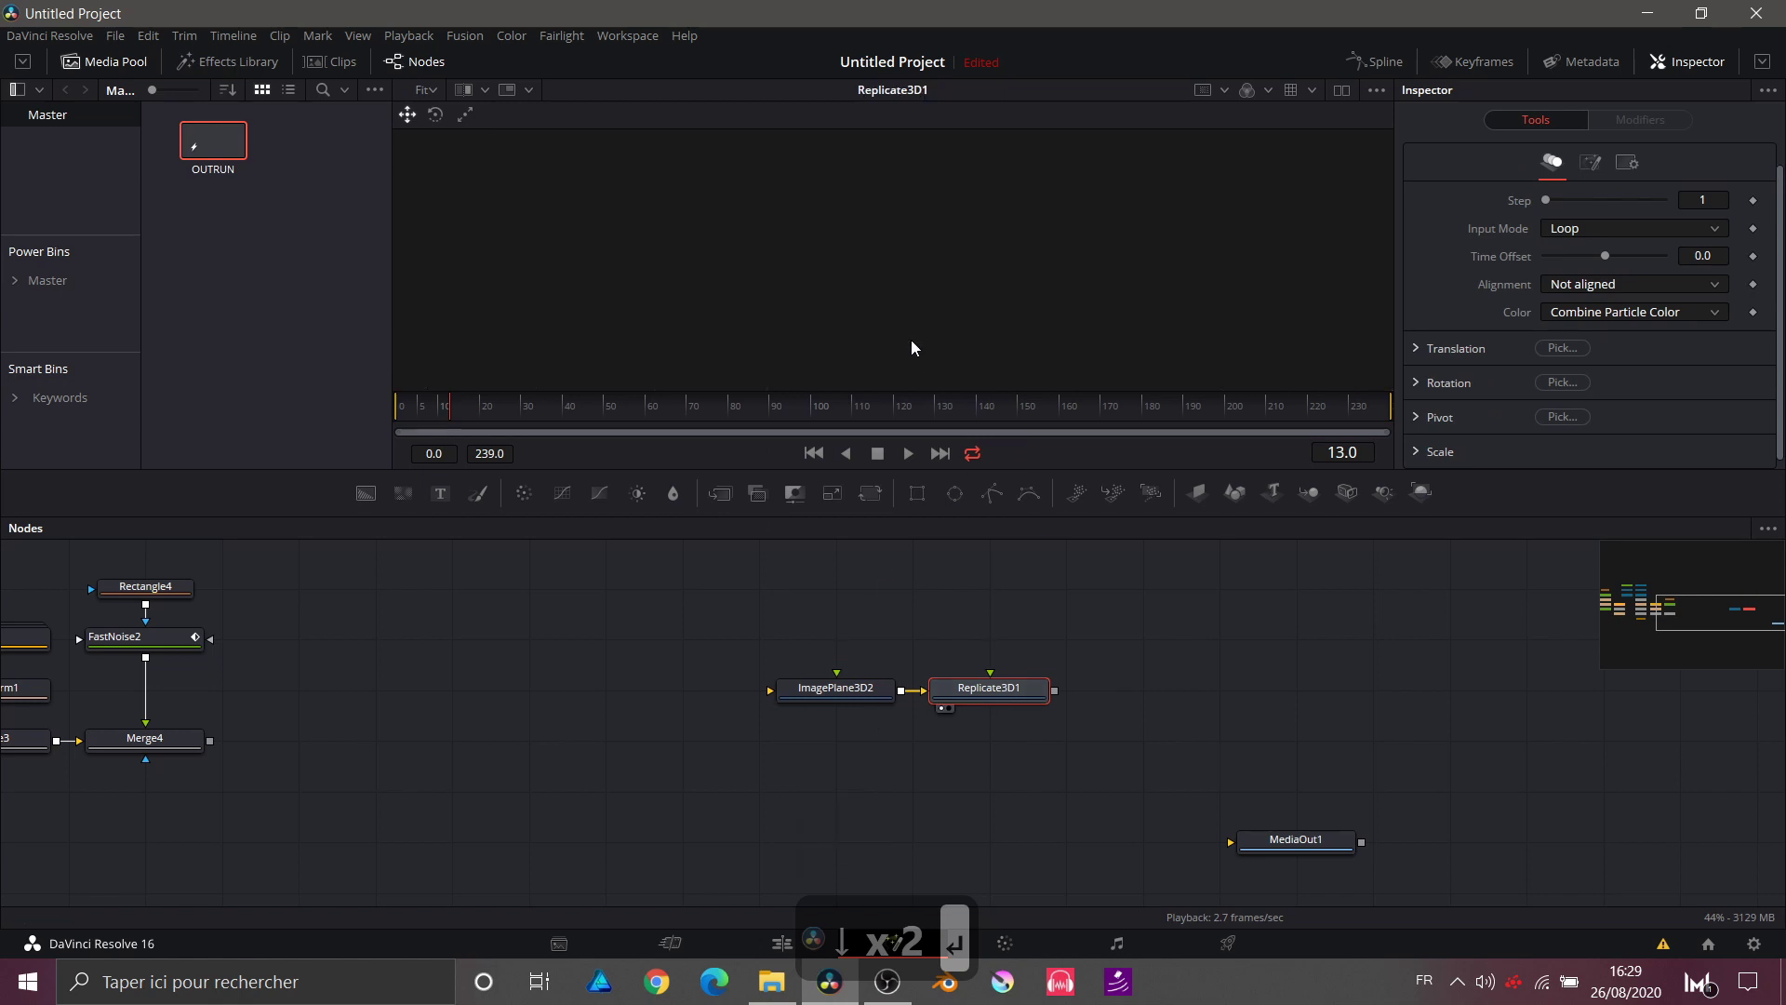
Step: Add a Shape 3D node above Replicate3D1 and connect its output to Replicate3D1 as the object to replicate
scroll(970, 606, left, 4)
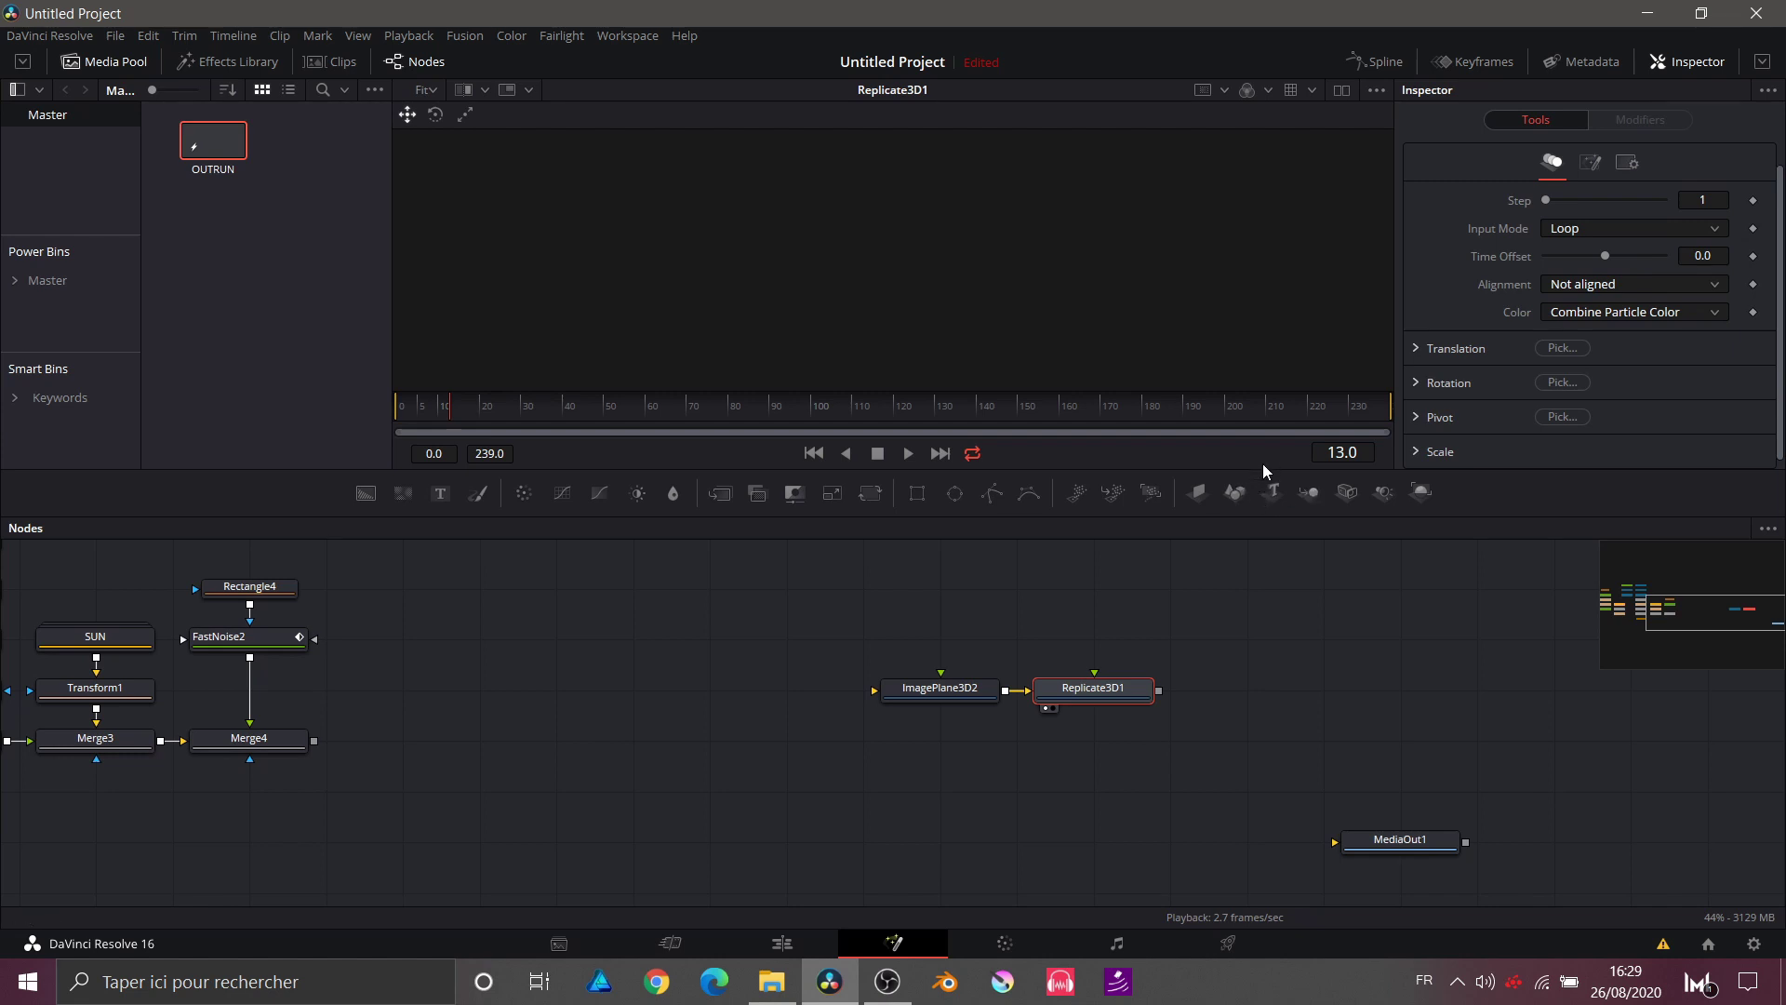
drag(1237, 499, 1070, 600)
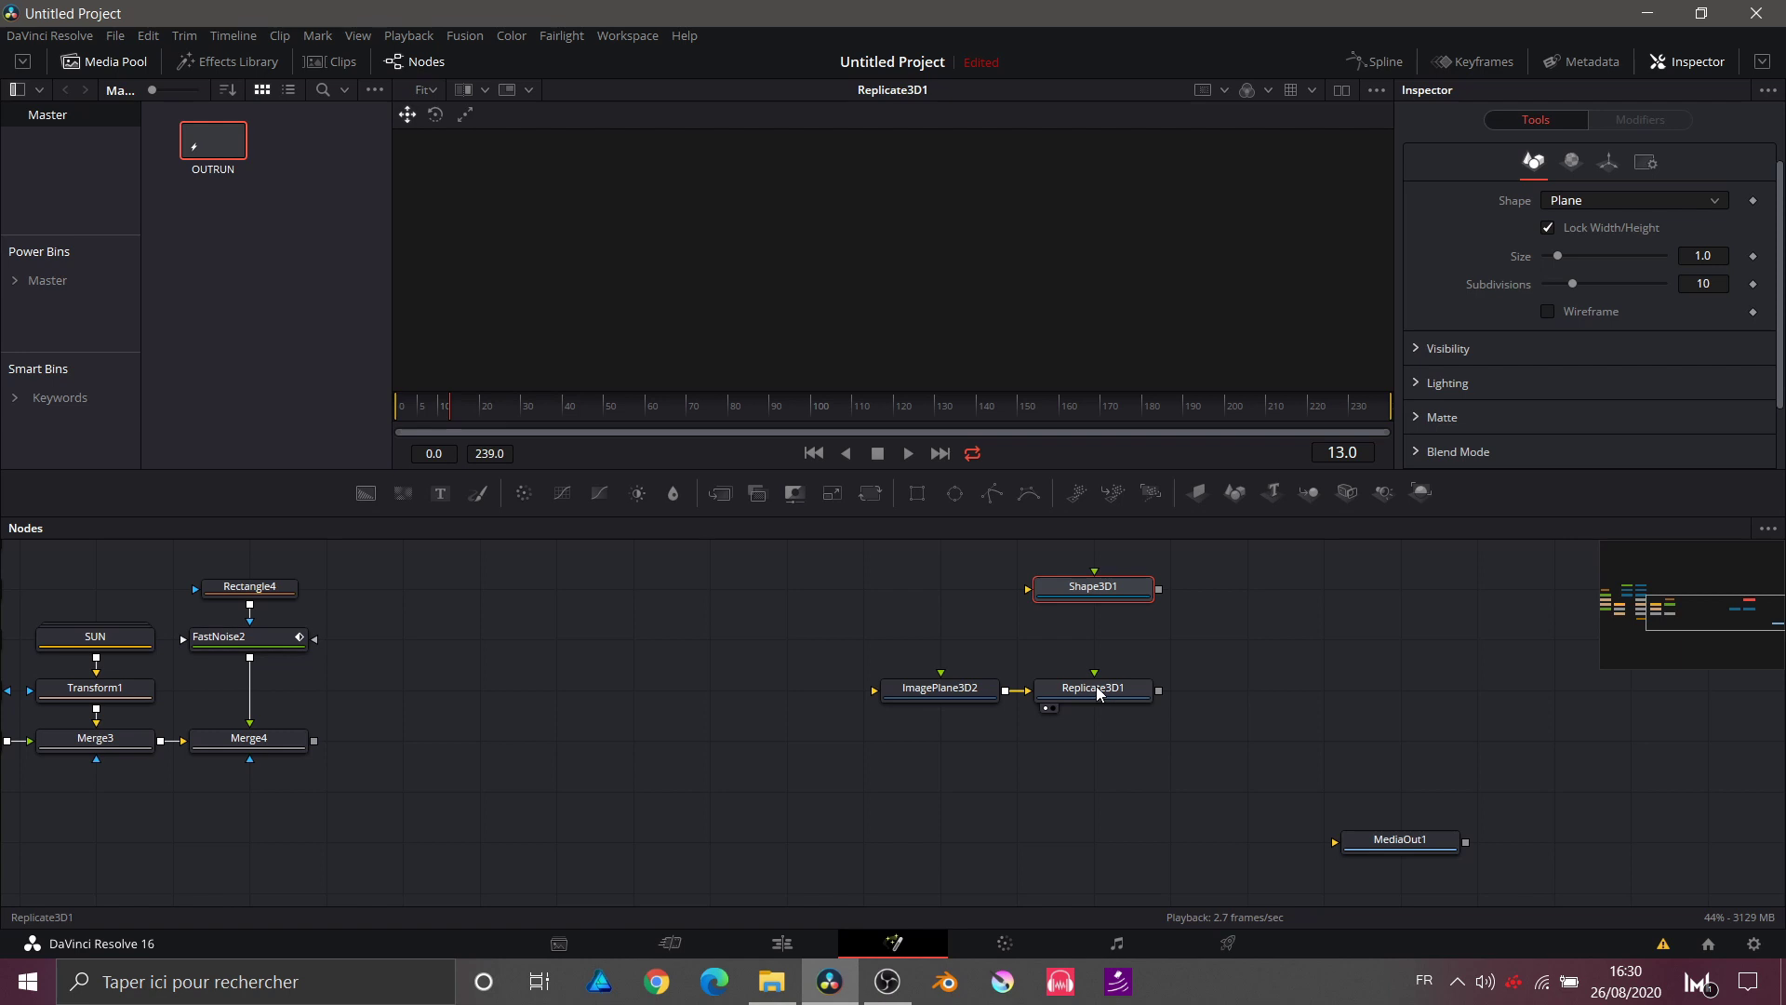
drag(1163, 586, 1086, 712)
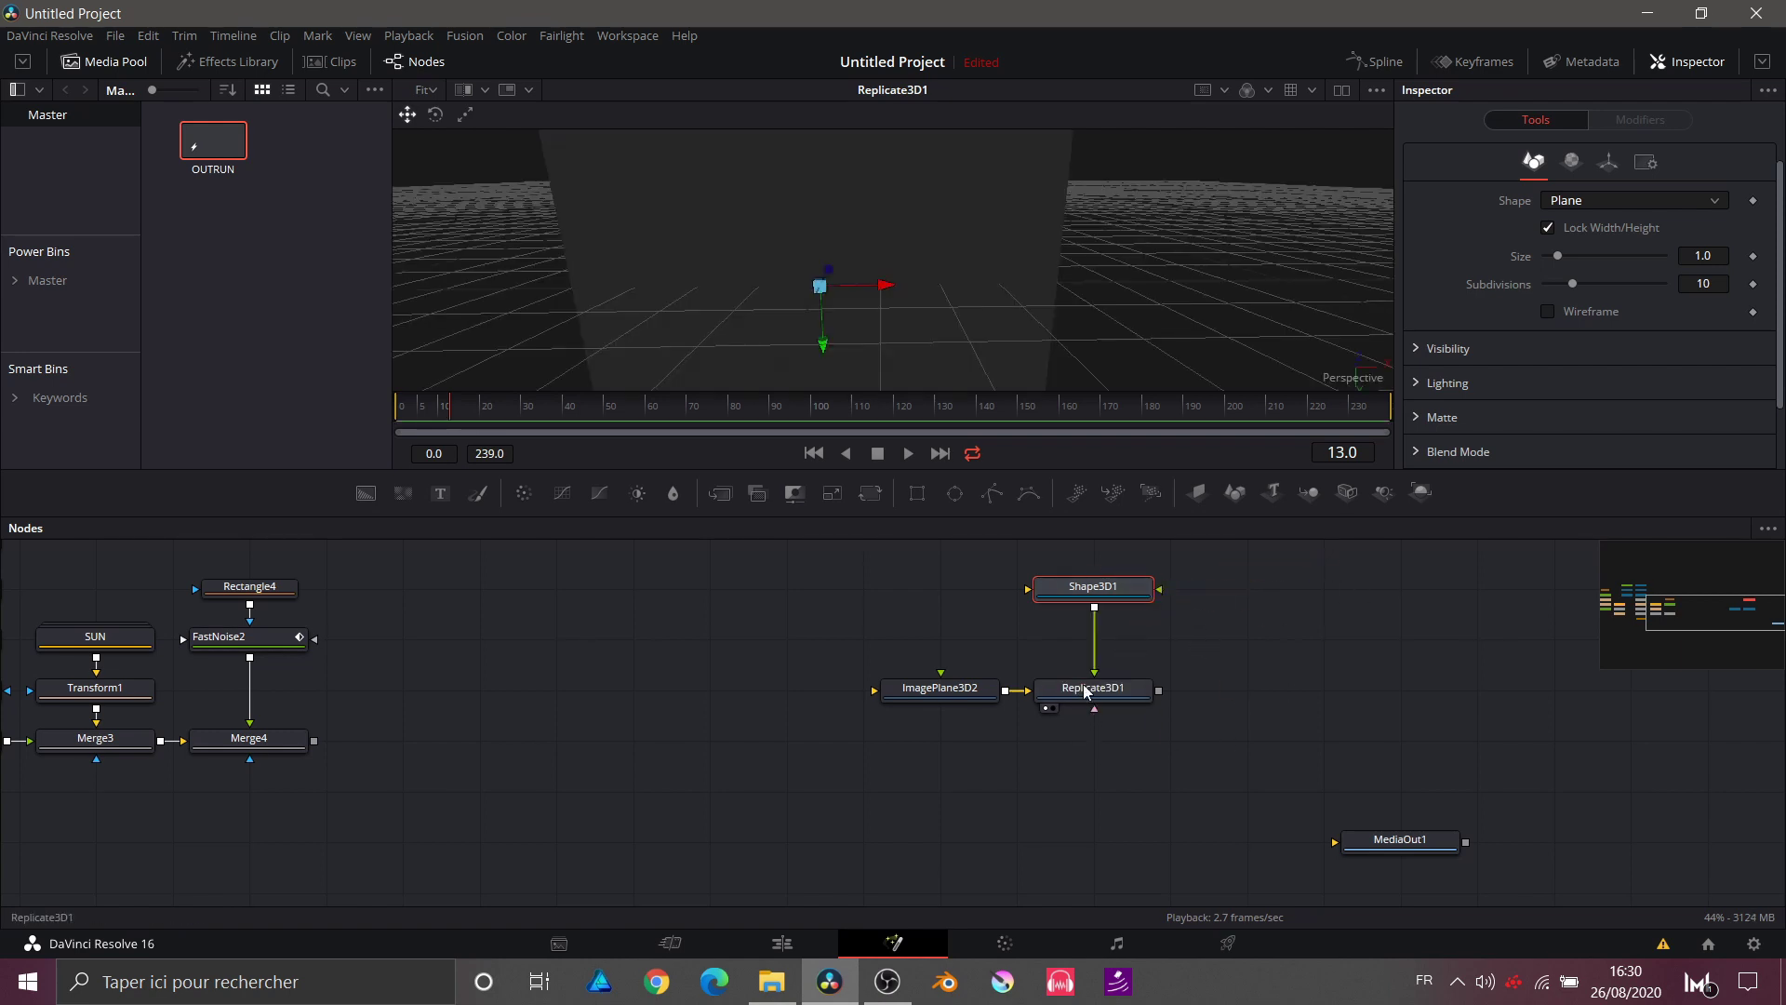
click(1085, 690)
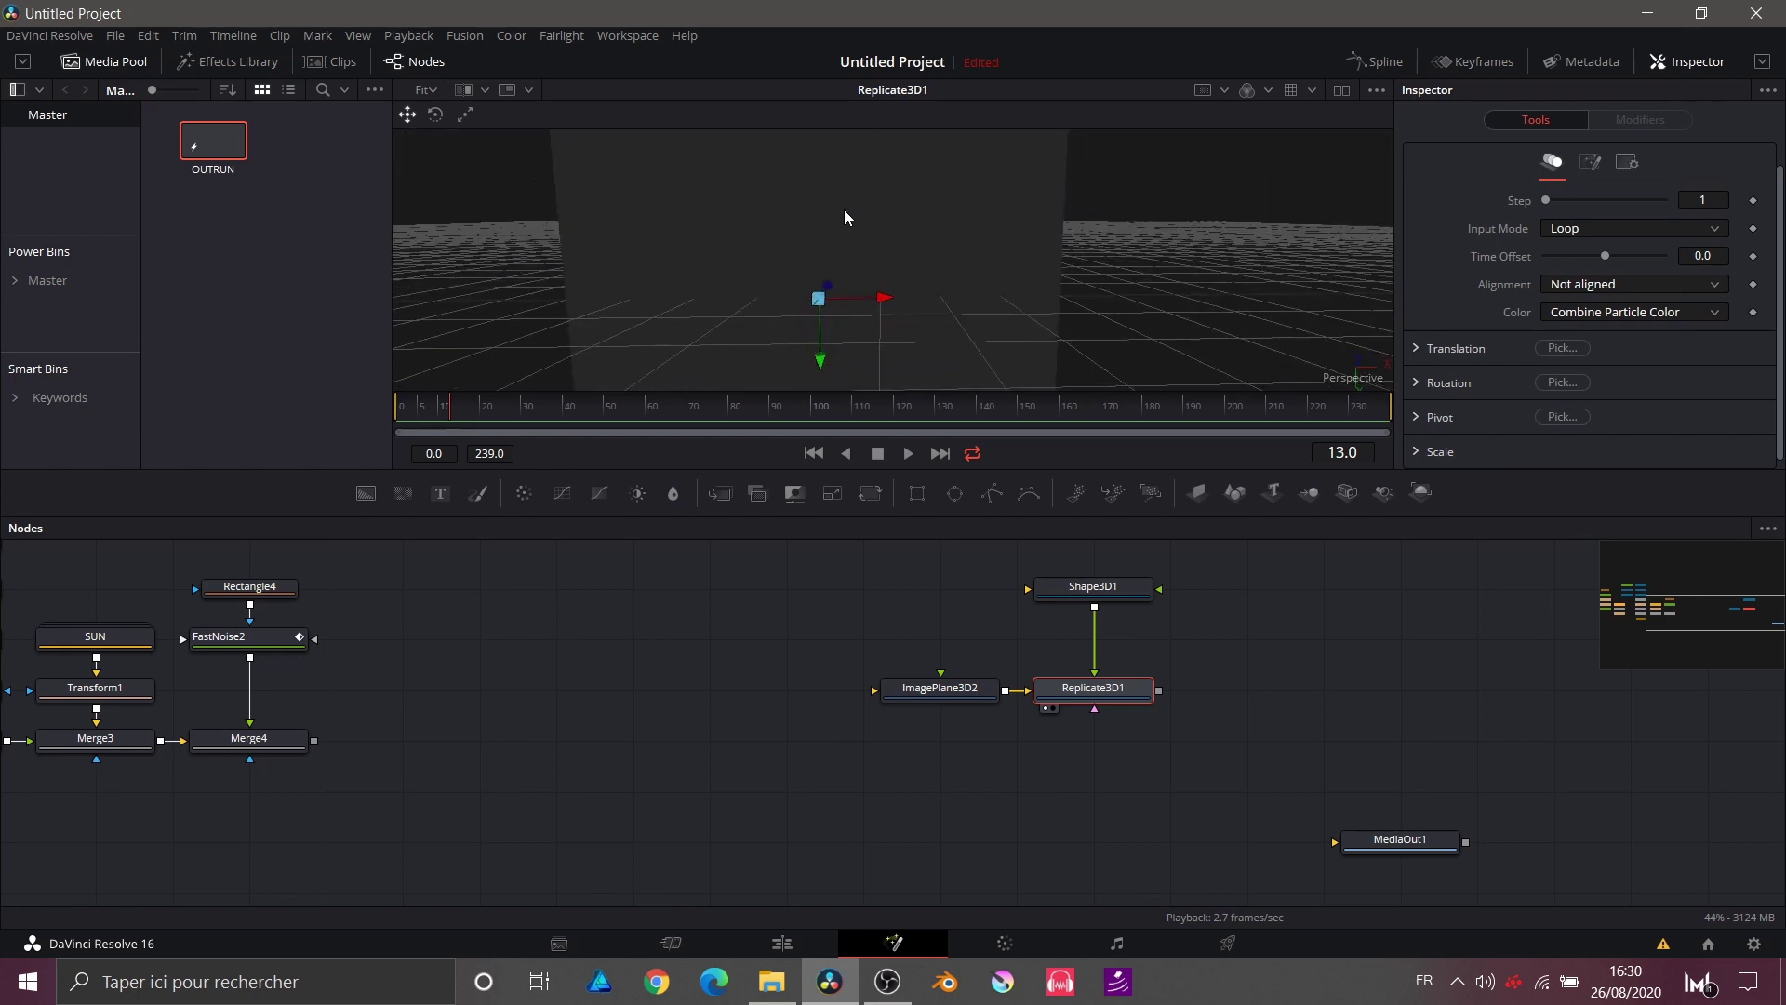
Step: Change the Shape3D1 shape to Cube and set its Size to 0.55
click(1108, 593)
click(1644, 201)
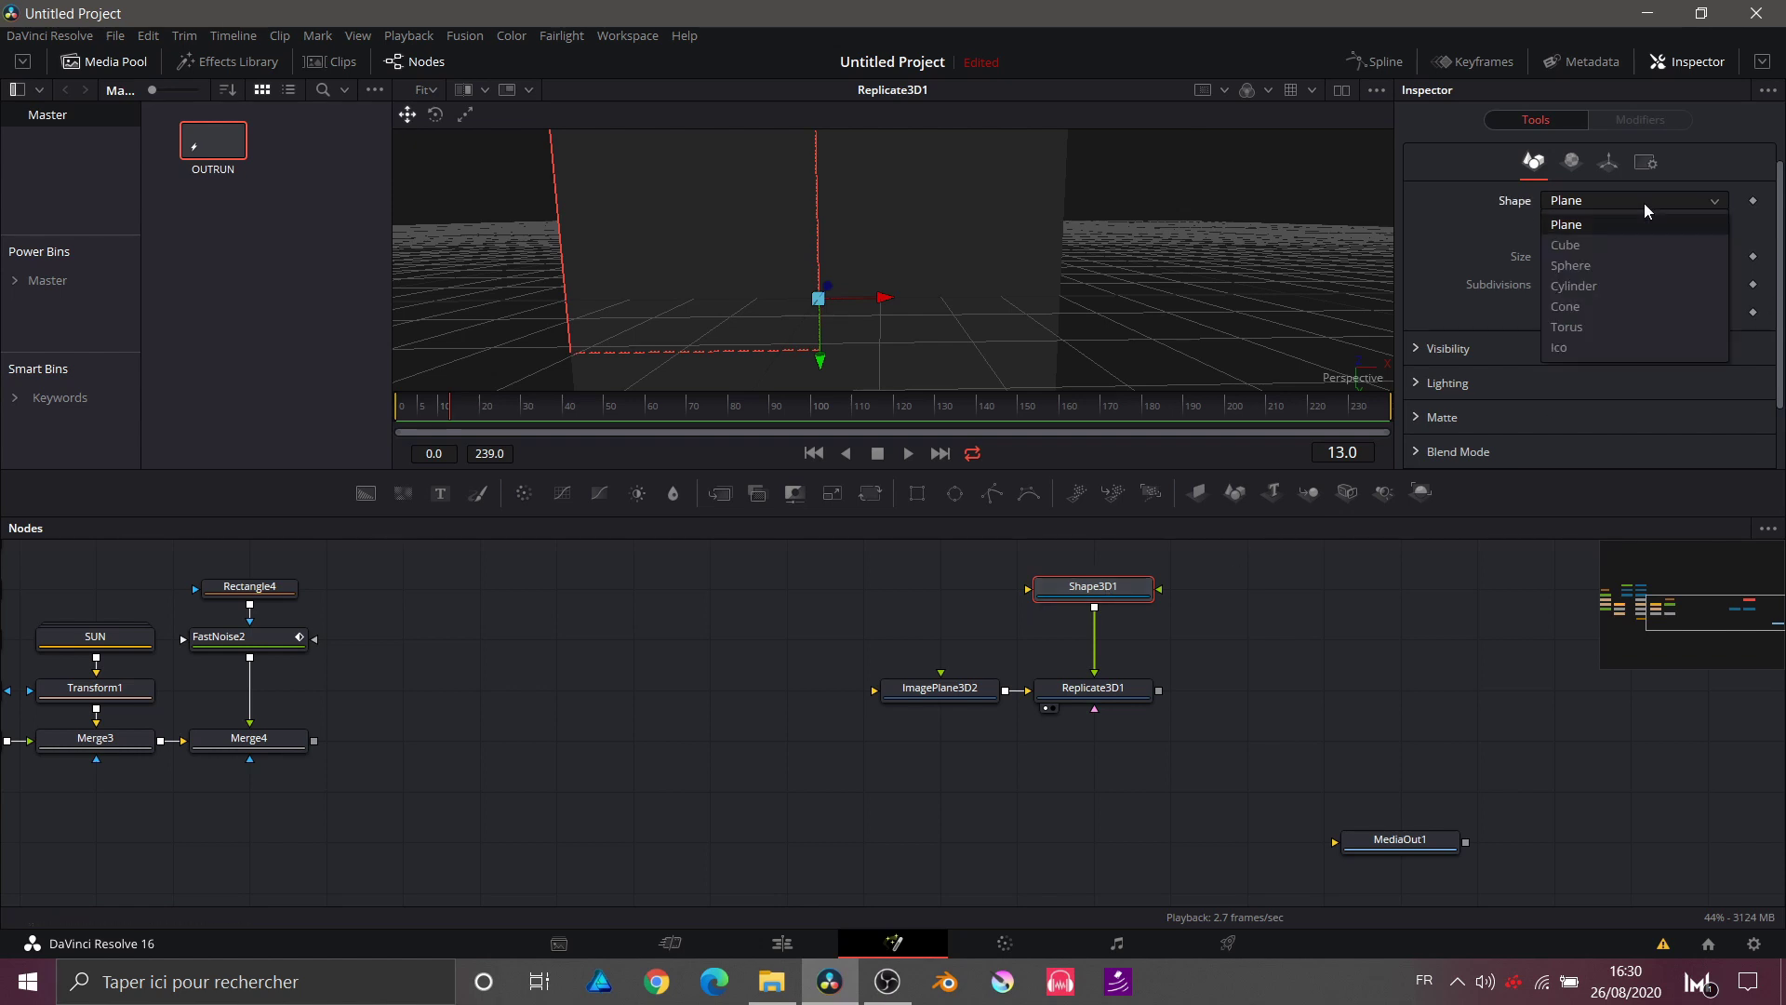
click(1628, 237)
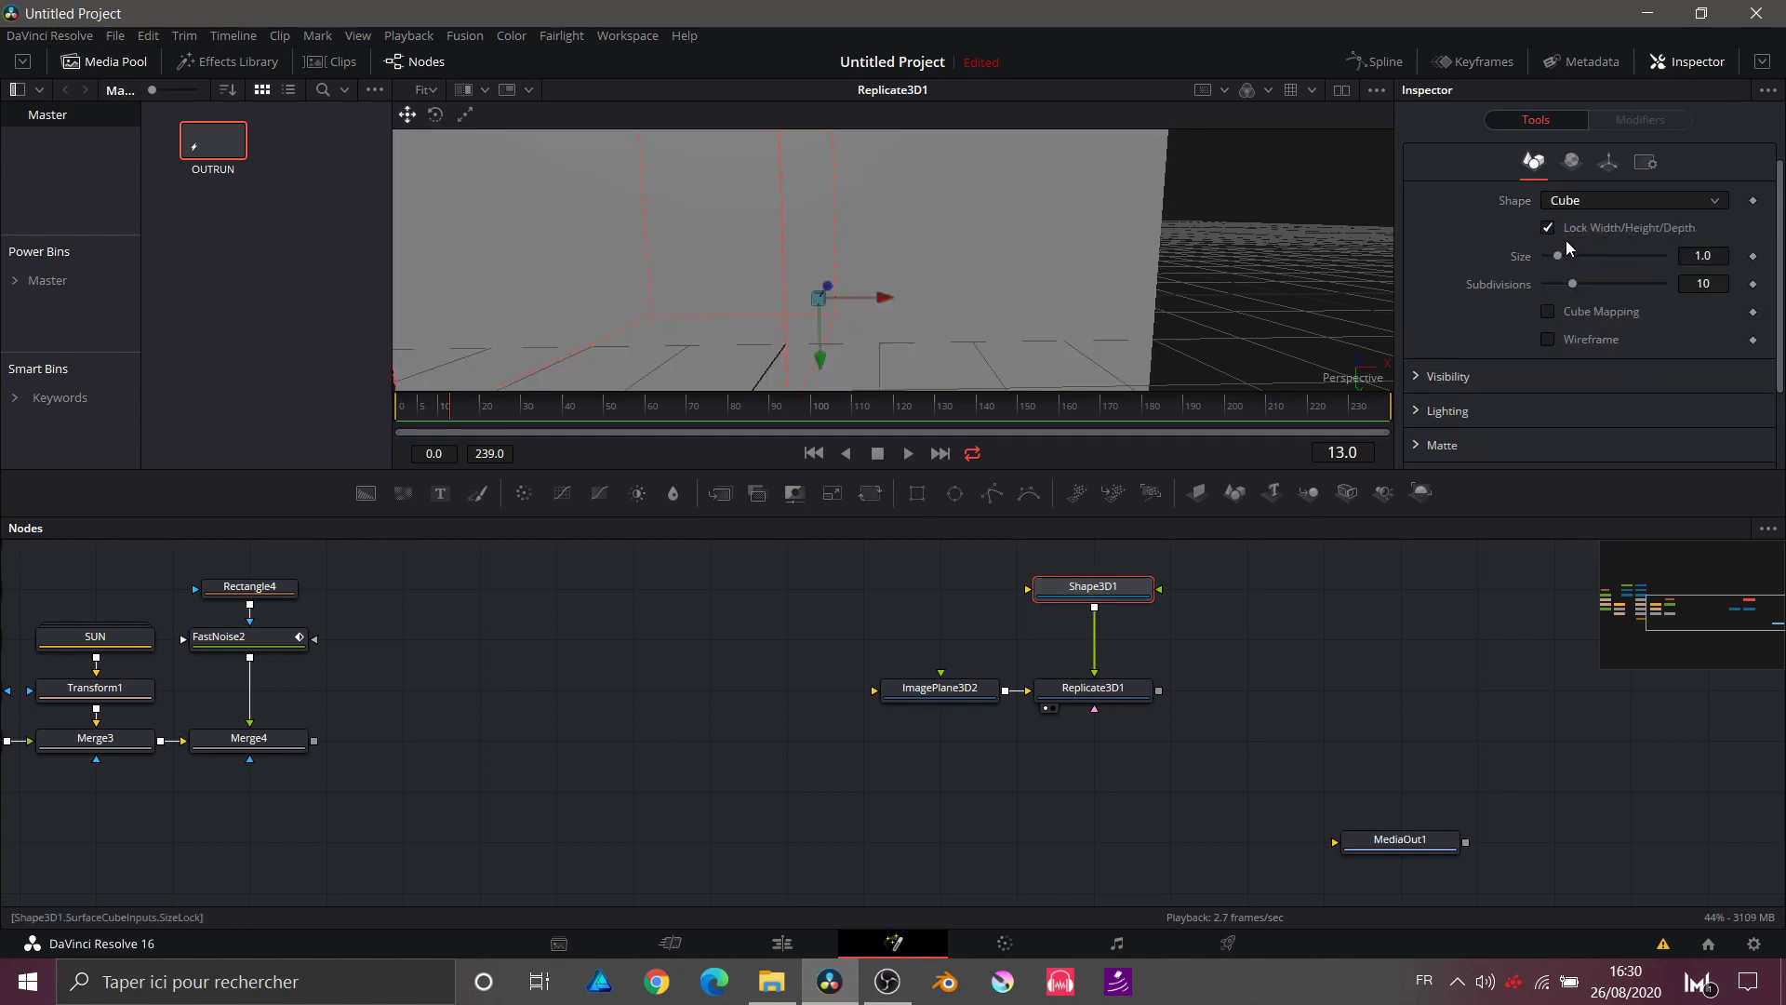
drag(1557, 253, 1553, 253)
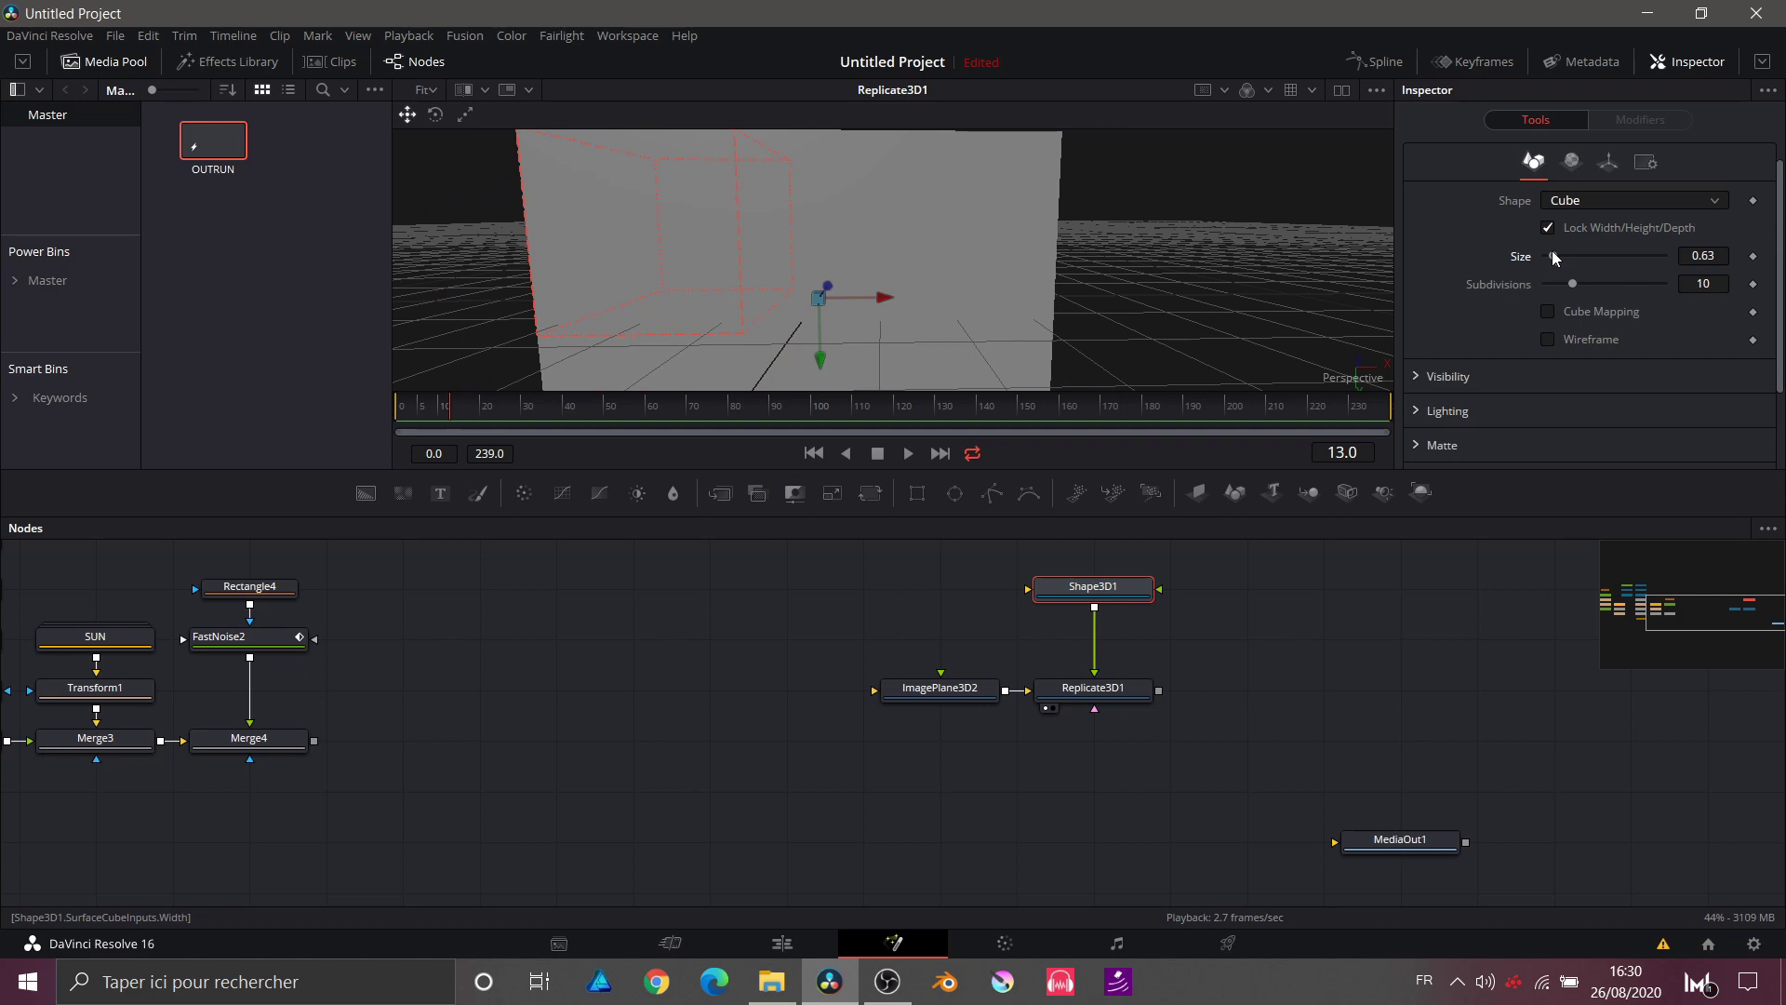
drag(1552, 250, 1550, 250)
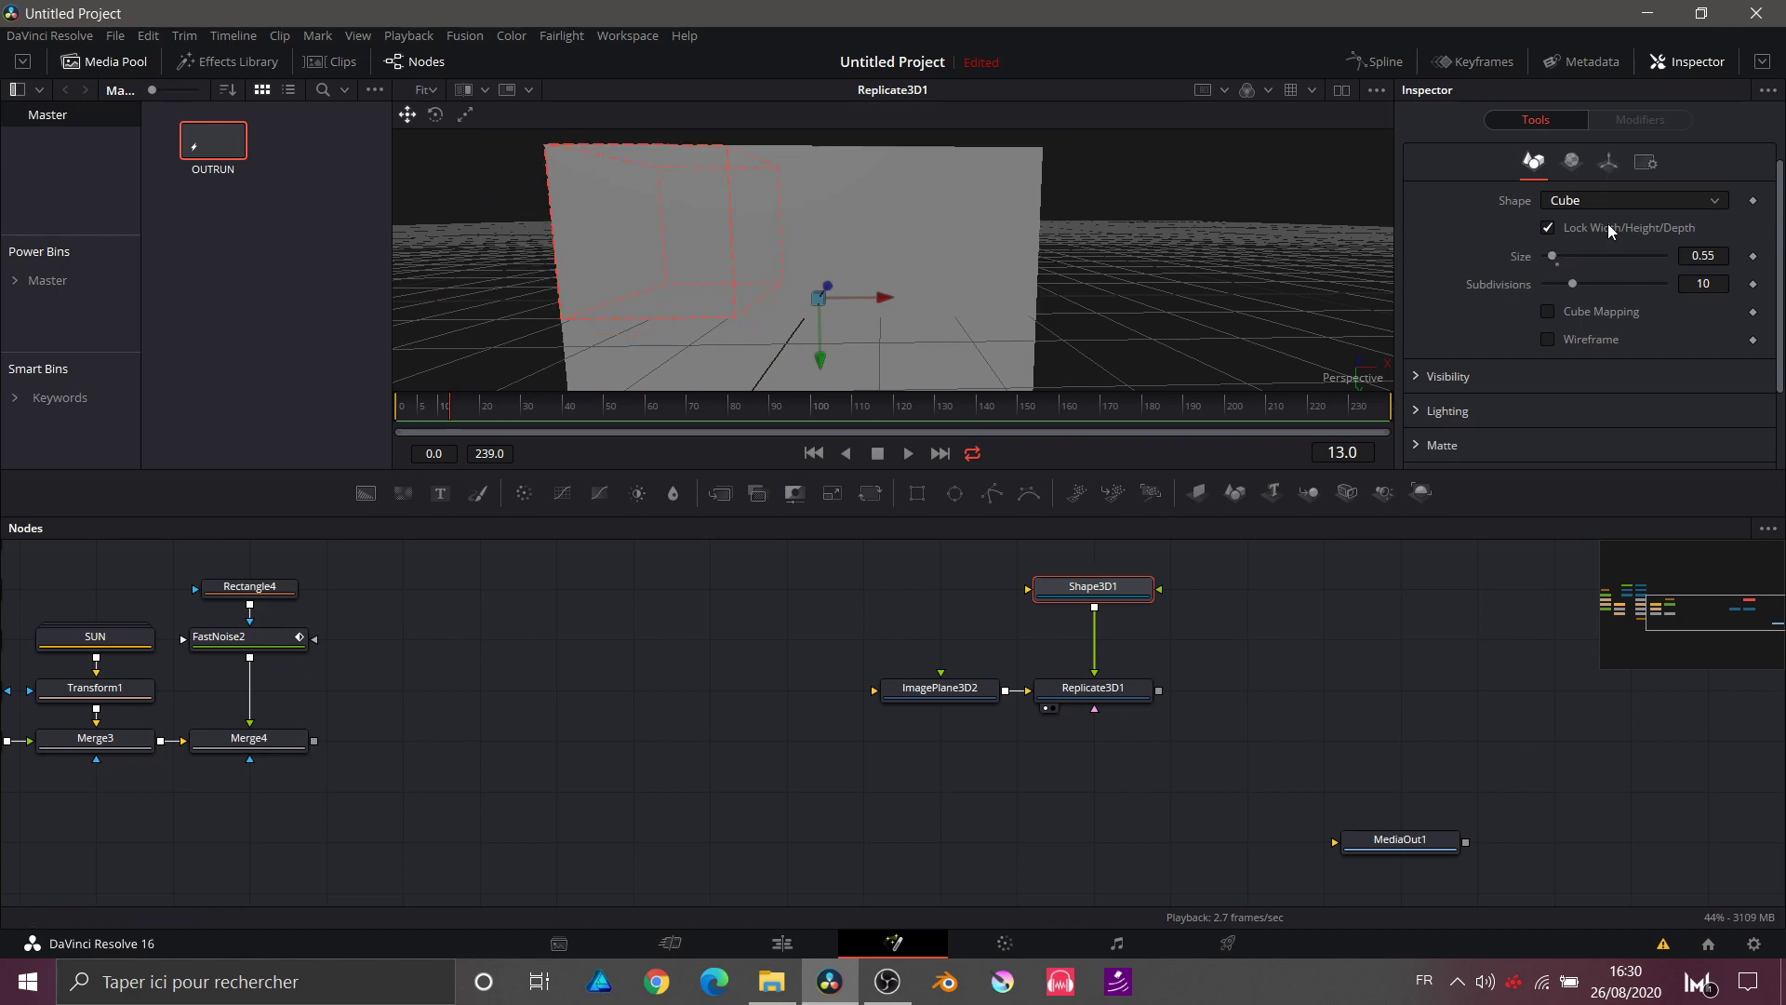
Step: Set the transform Scale of Shape3D1 to 0.04 and inspect the replicated cubes up close
click(1607, 163)
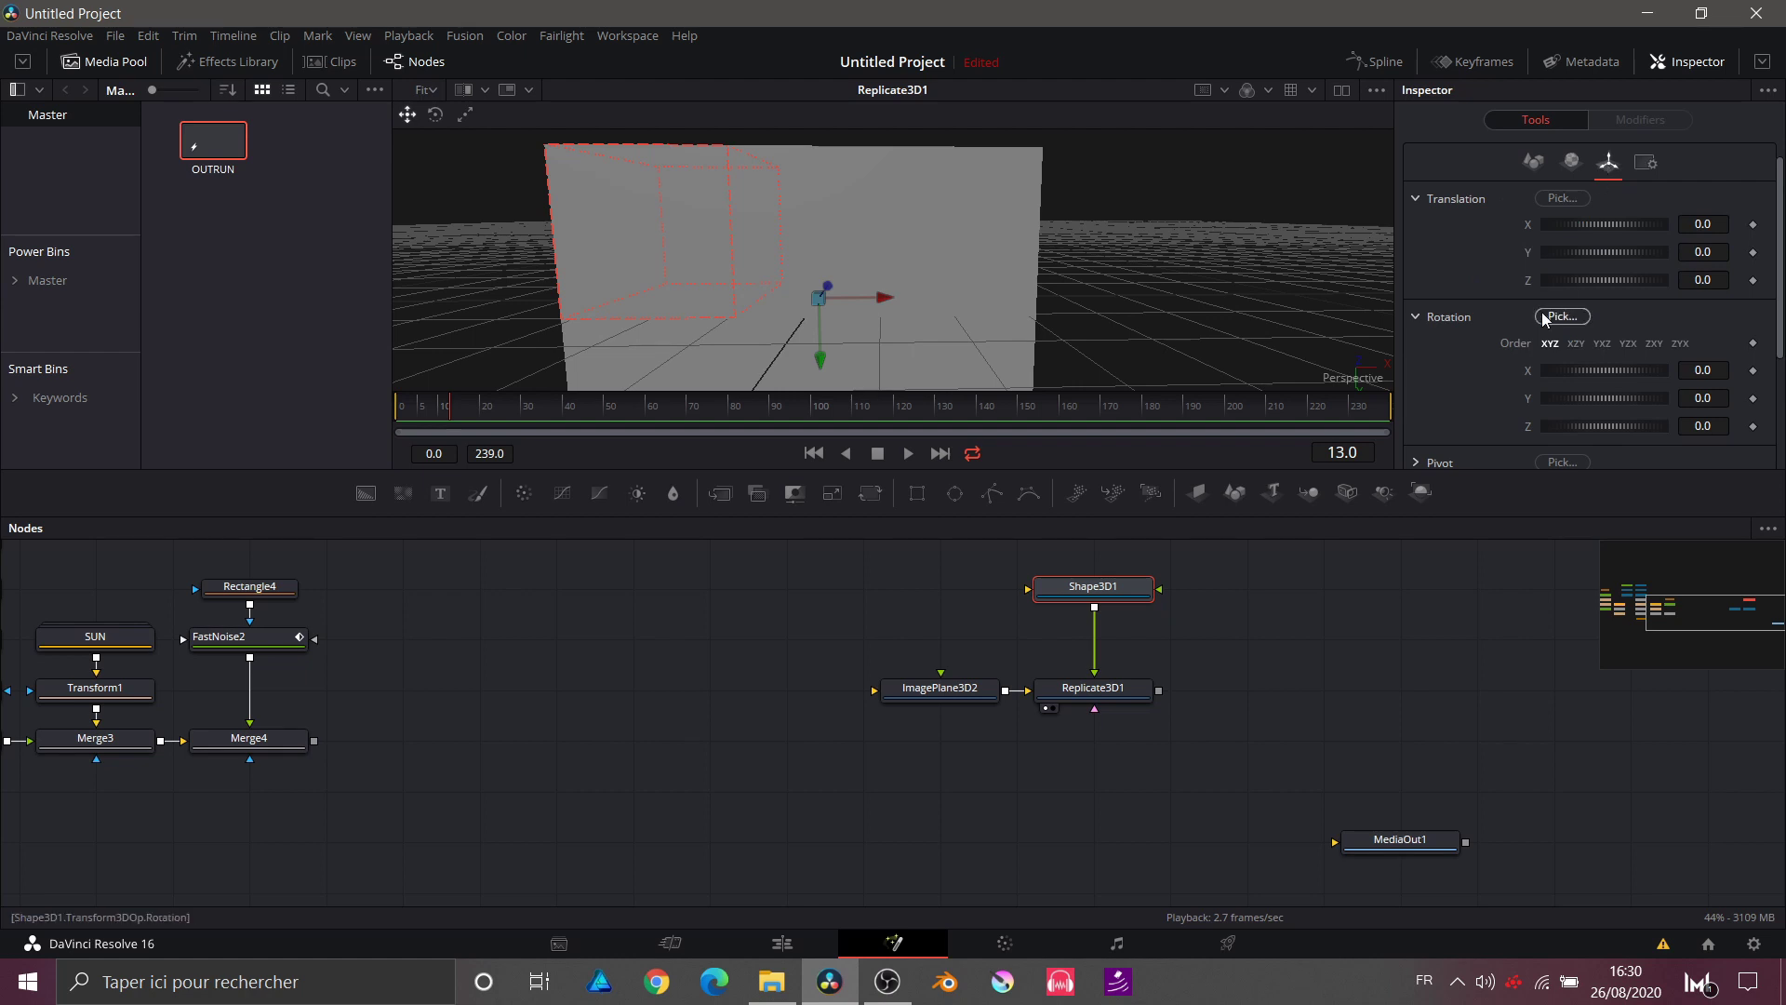
scroll(1543, 310, down, 2)
drag(1572, 376, 1550, 377)
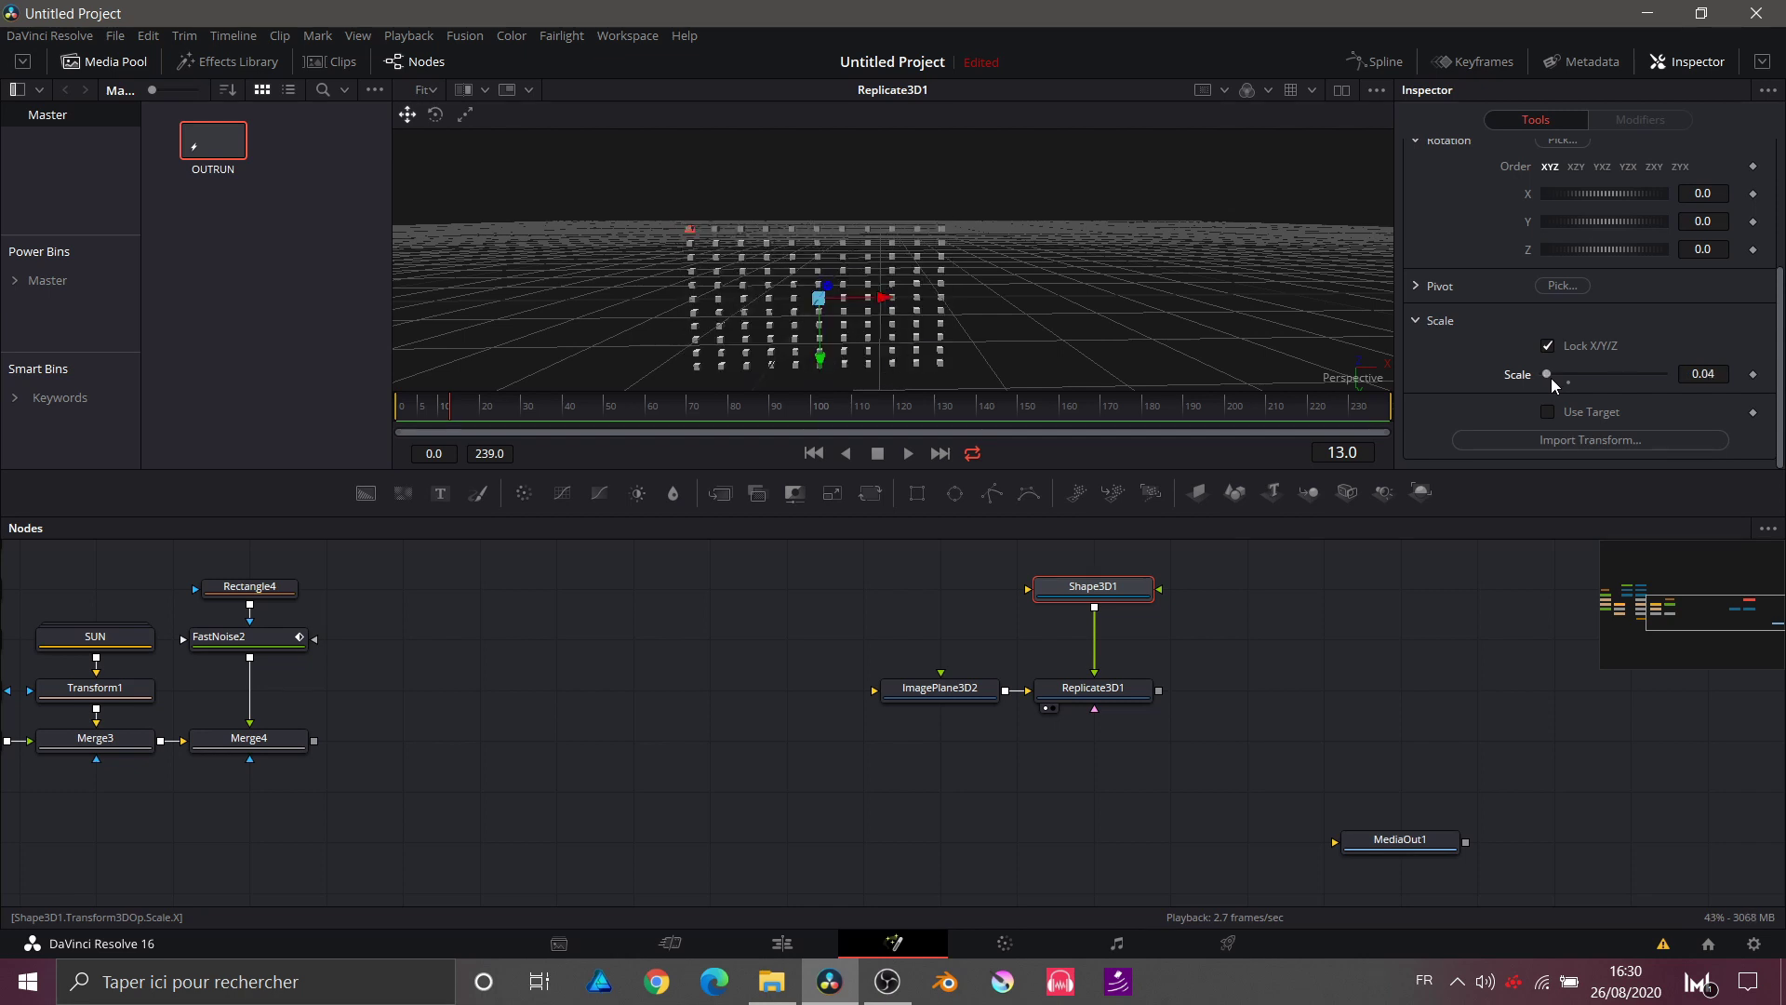
scroll(850, 266, up, 4)
scroll(851, 270, down, 4)
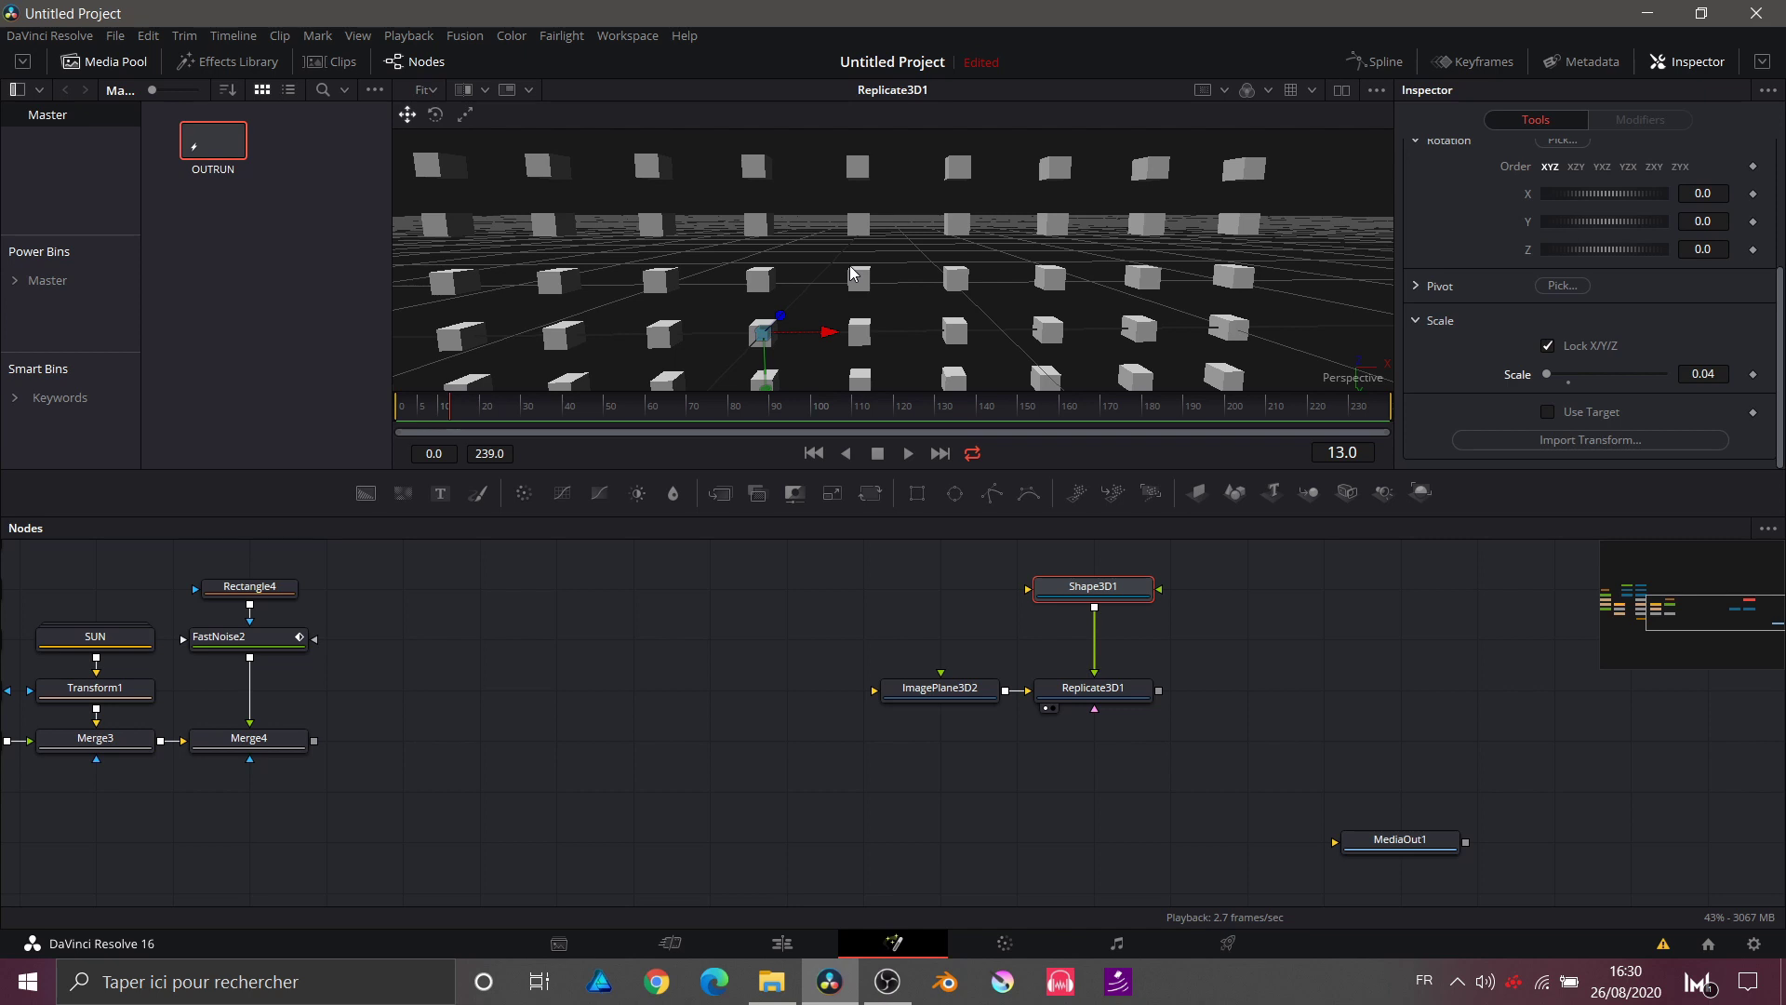
scroll(851, 271, down, 2)
Step: Set the Subdivisions of ImagePlane3D2 to 12 to adjust the density of the replicated cubes
click(1121, 689)
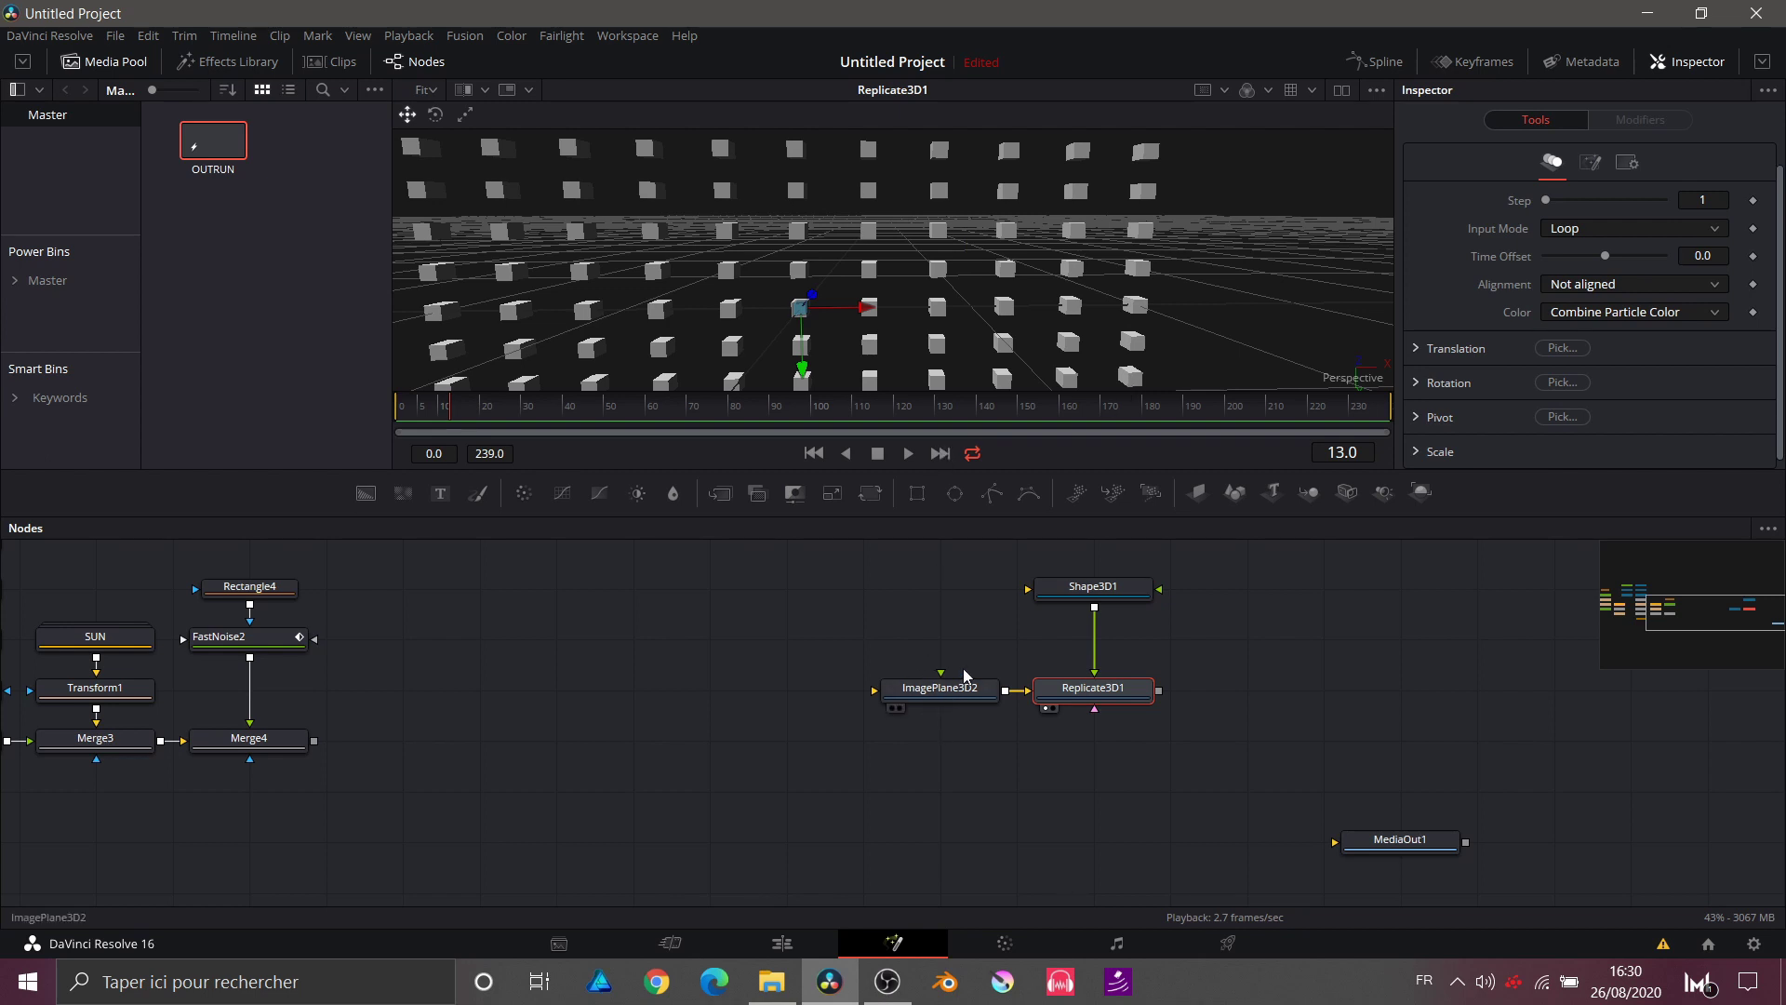
scroll(1095, 160, down, 2)
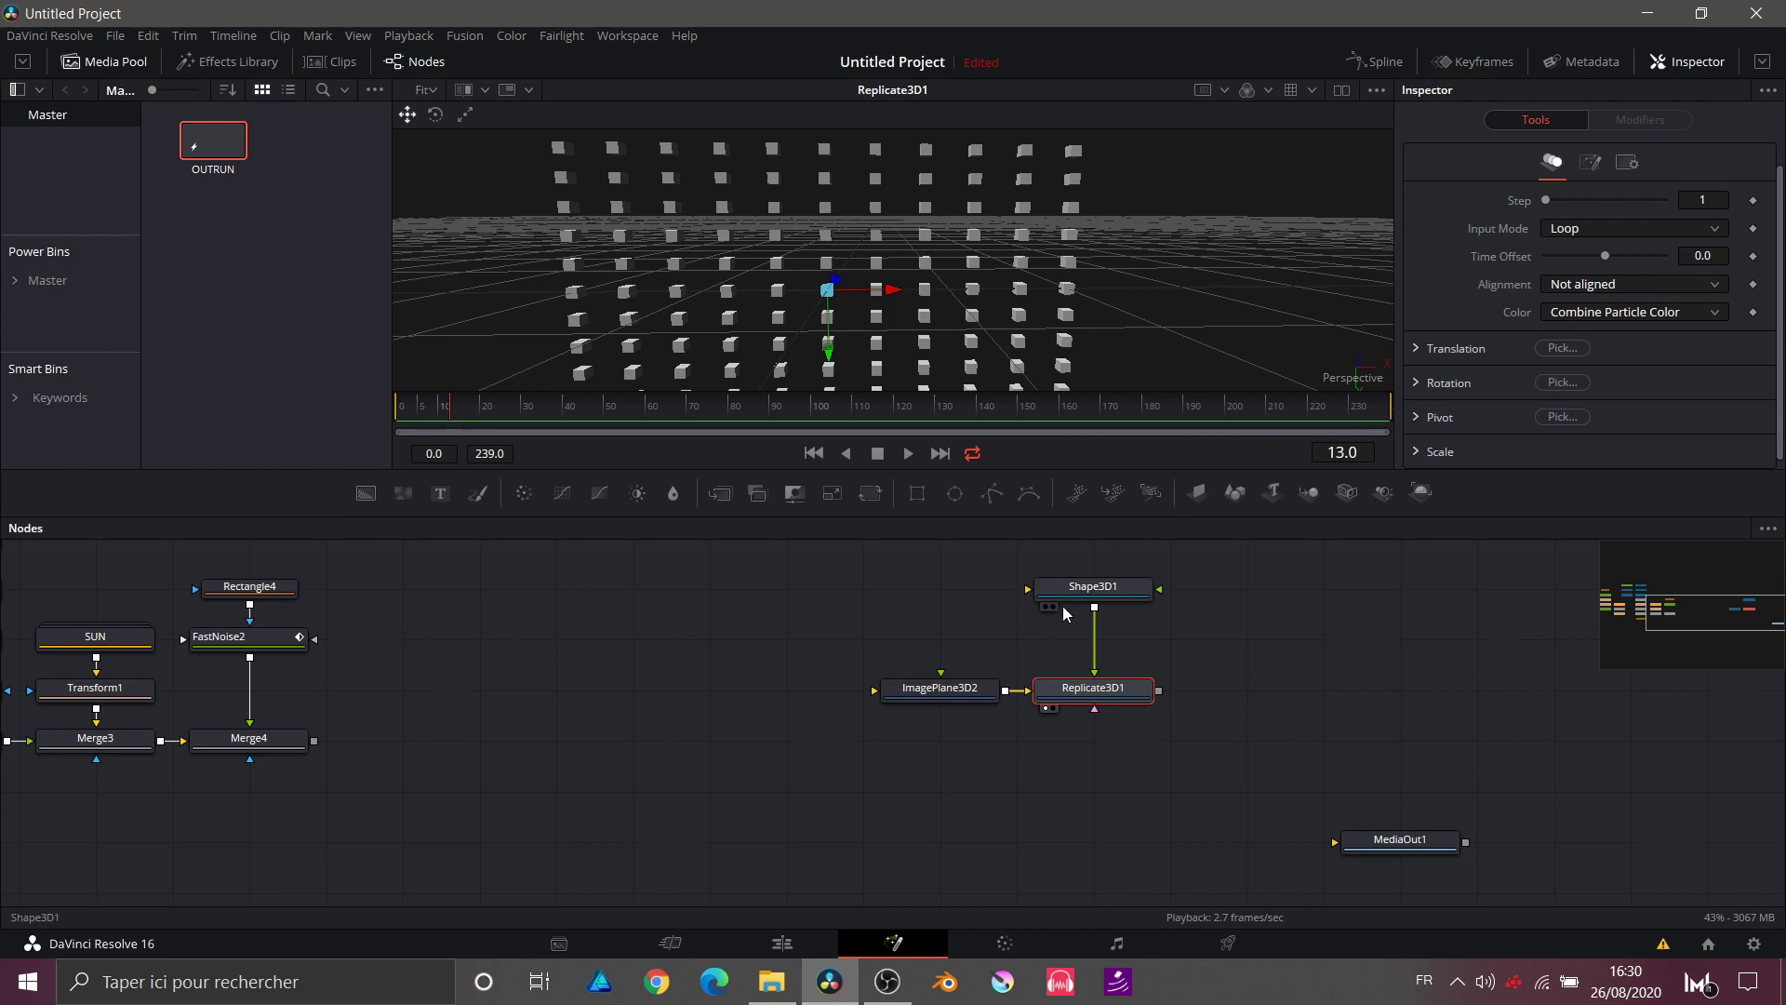
click(965, 689)
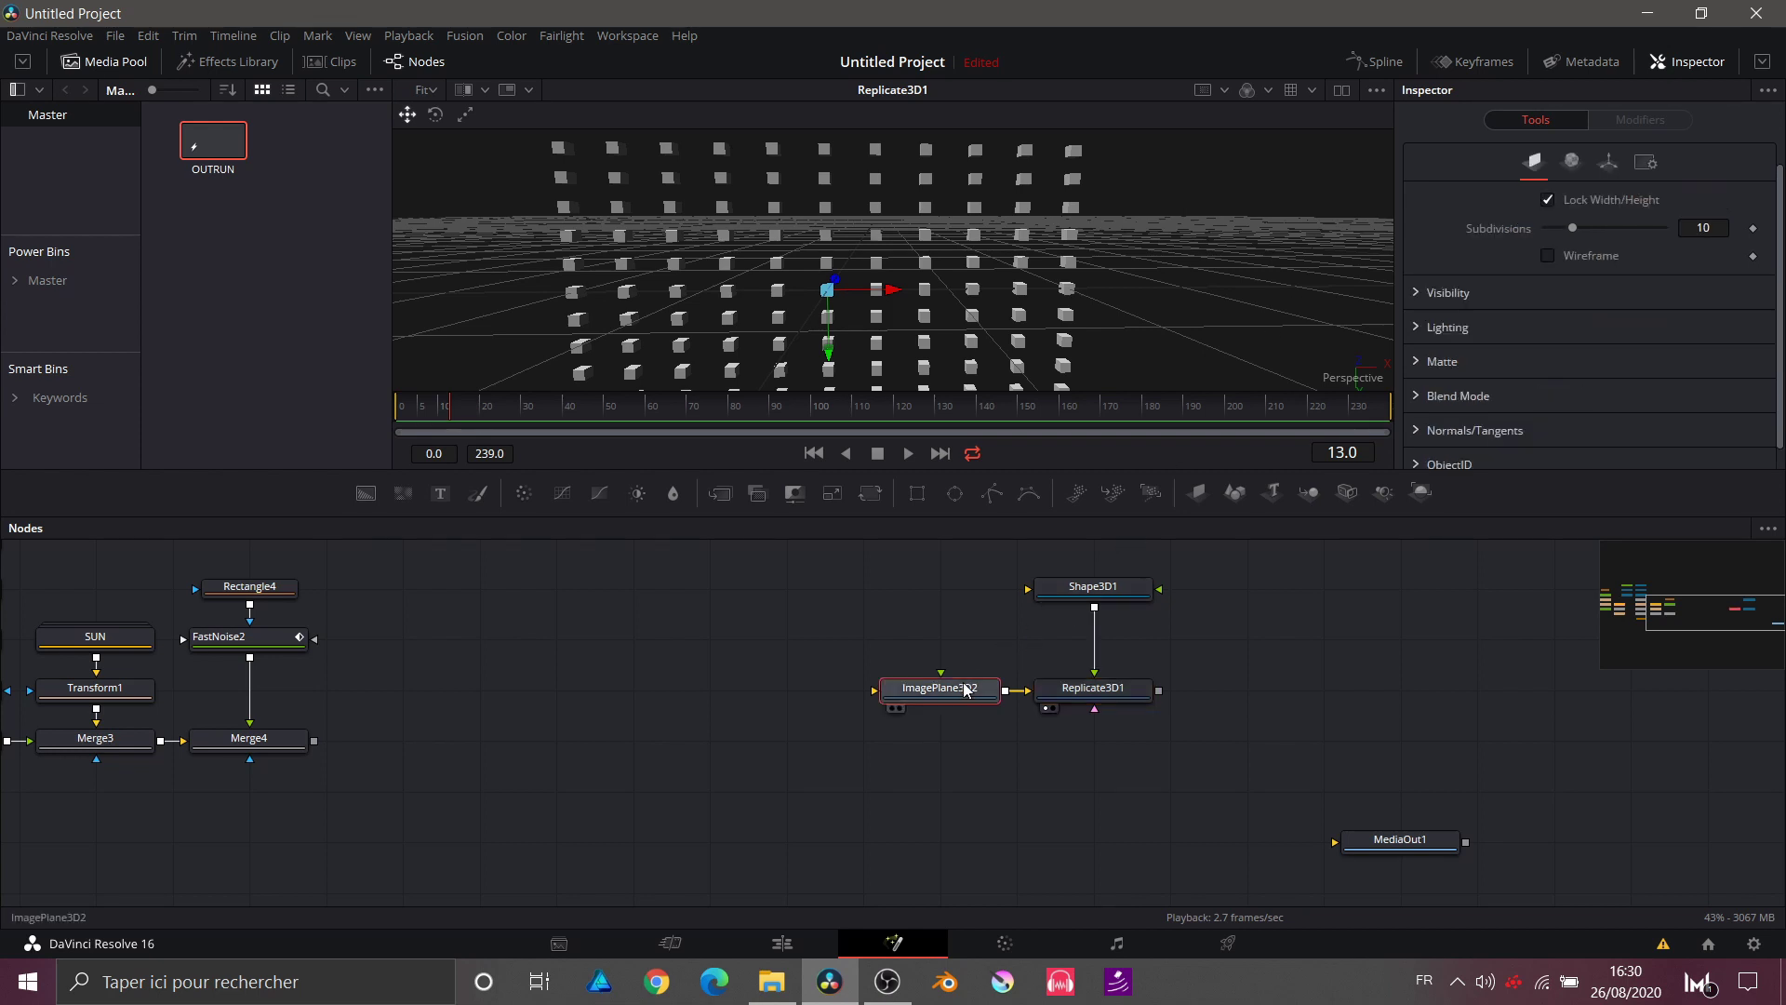
drag(1583, 228, 1595, 226)
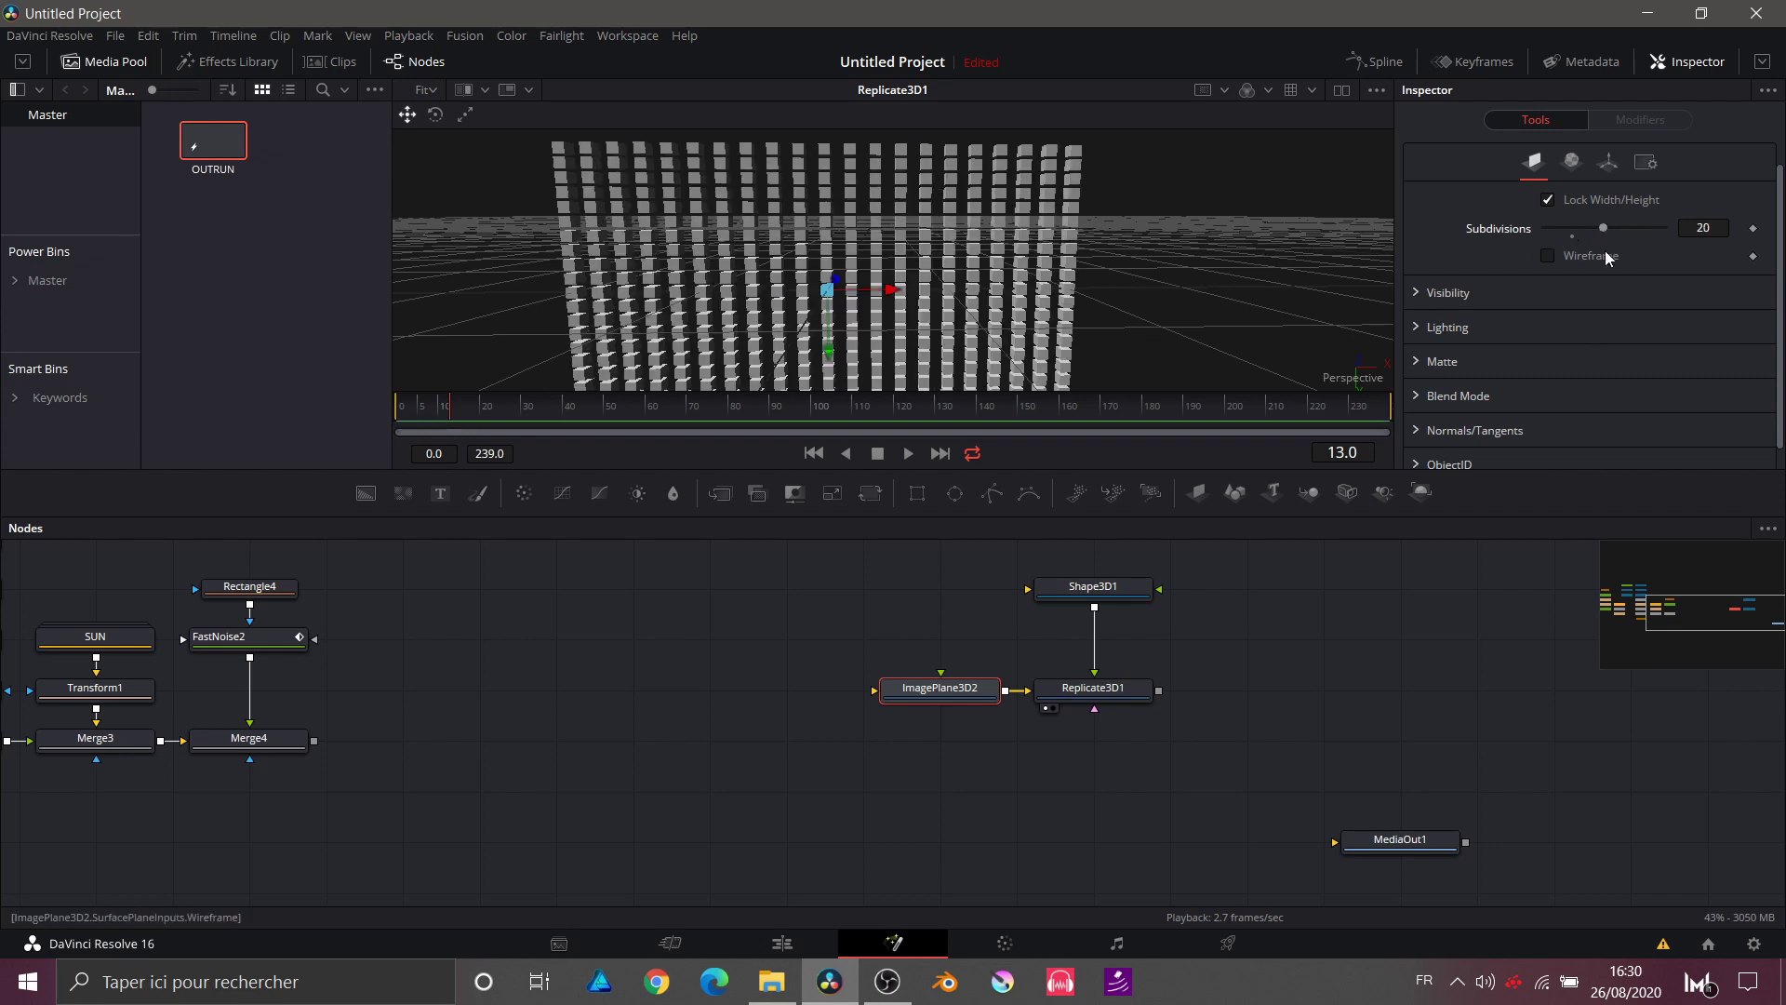
drag(1604, 231, 1582, 231)
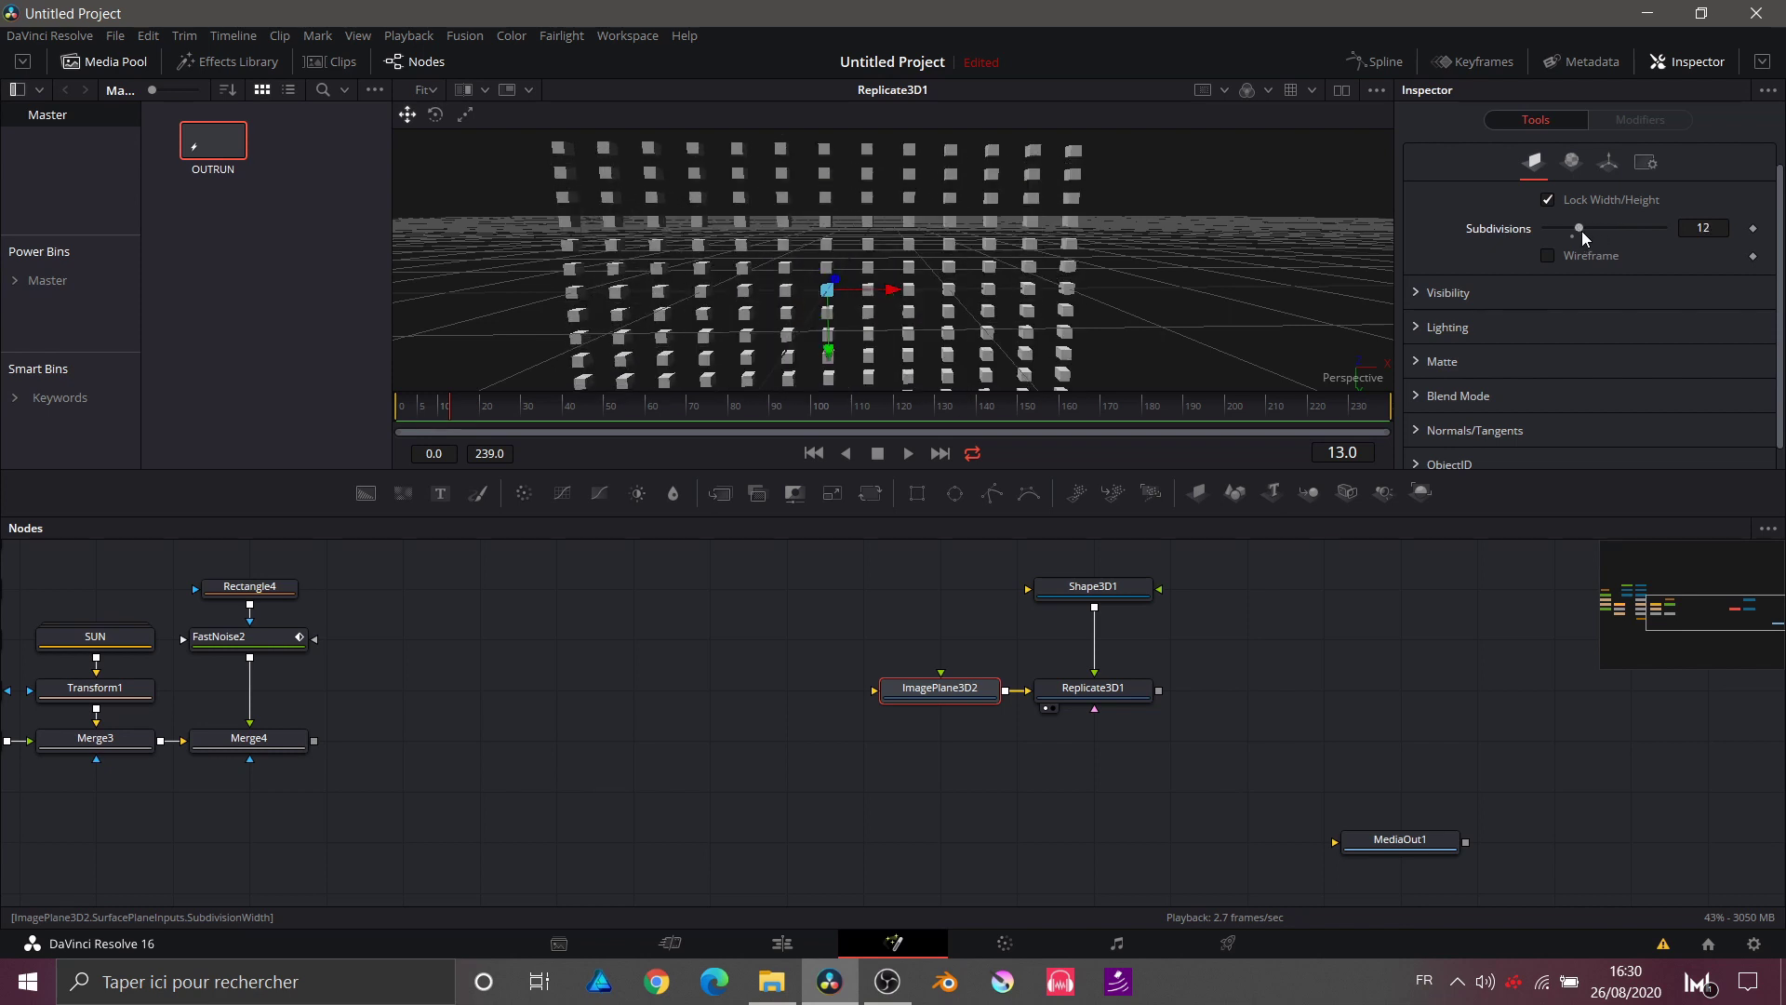
Step: At frame 0, animate Replicate3D1's Translation Jitter group and set X to 6.218, Y to 3.174 and Z to 4.652
click(1087, 696)
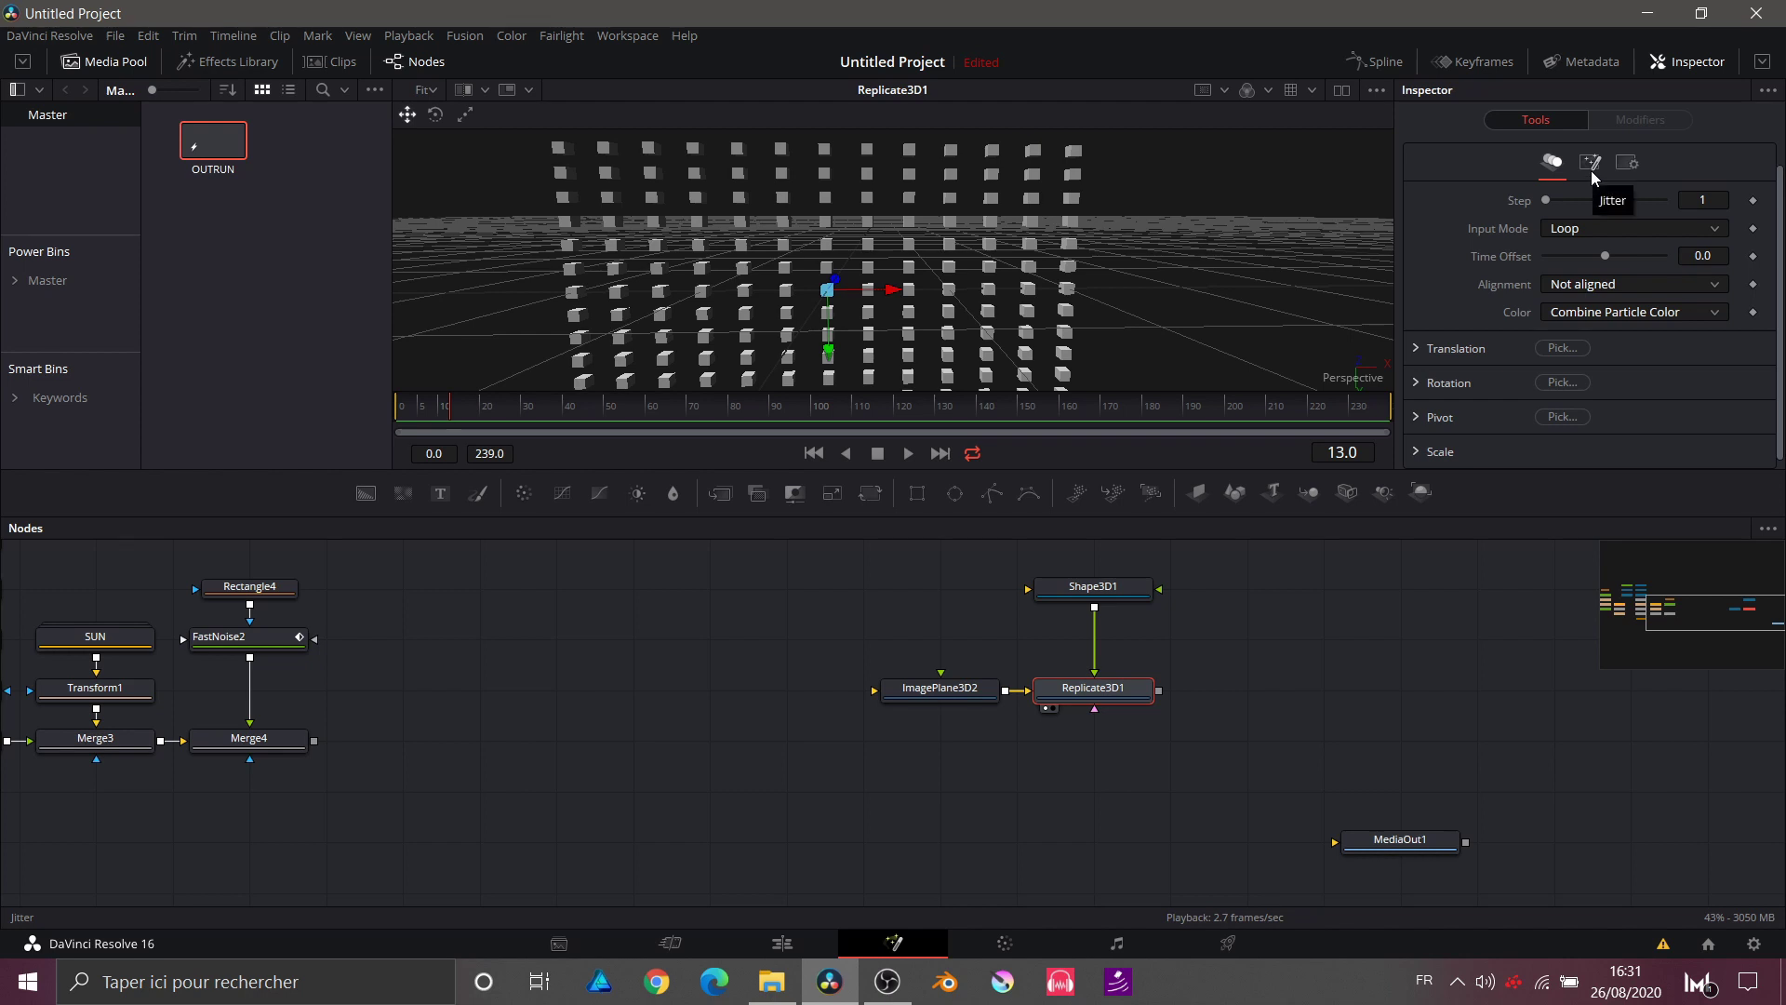
click(502, 408)
drag(502, 407, 360, 399)
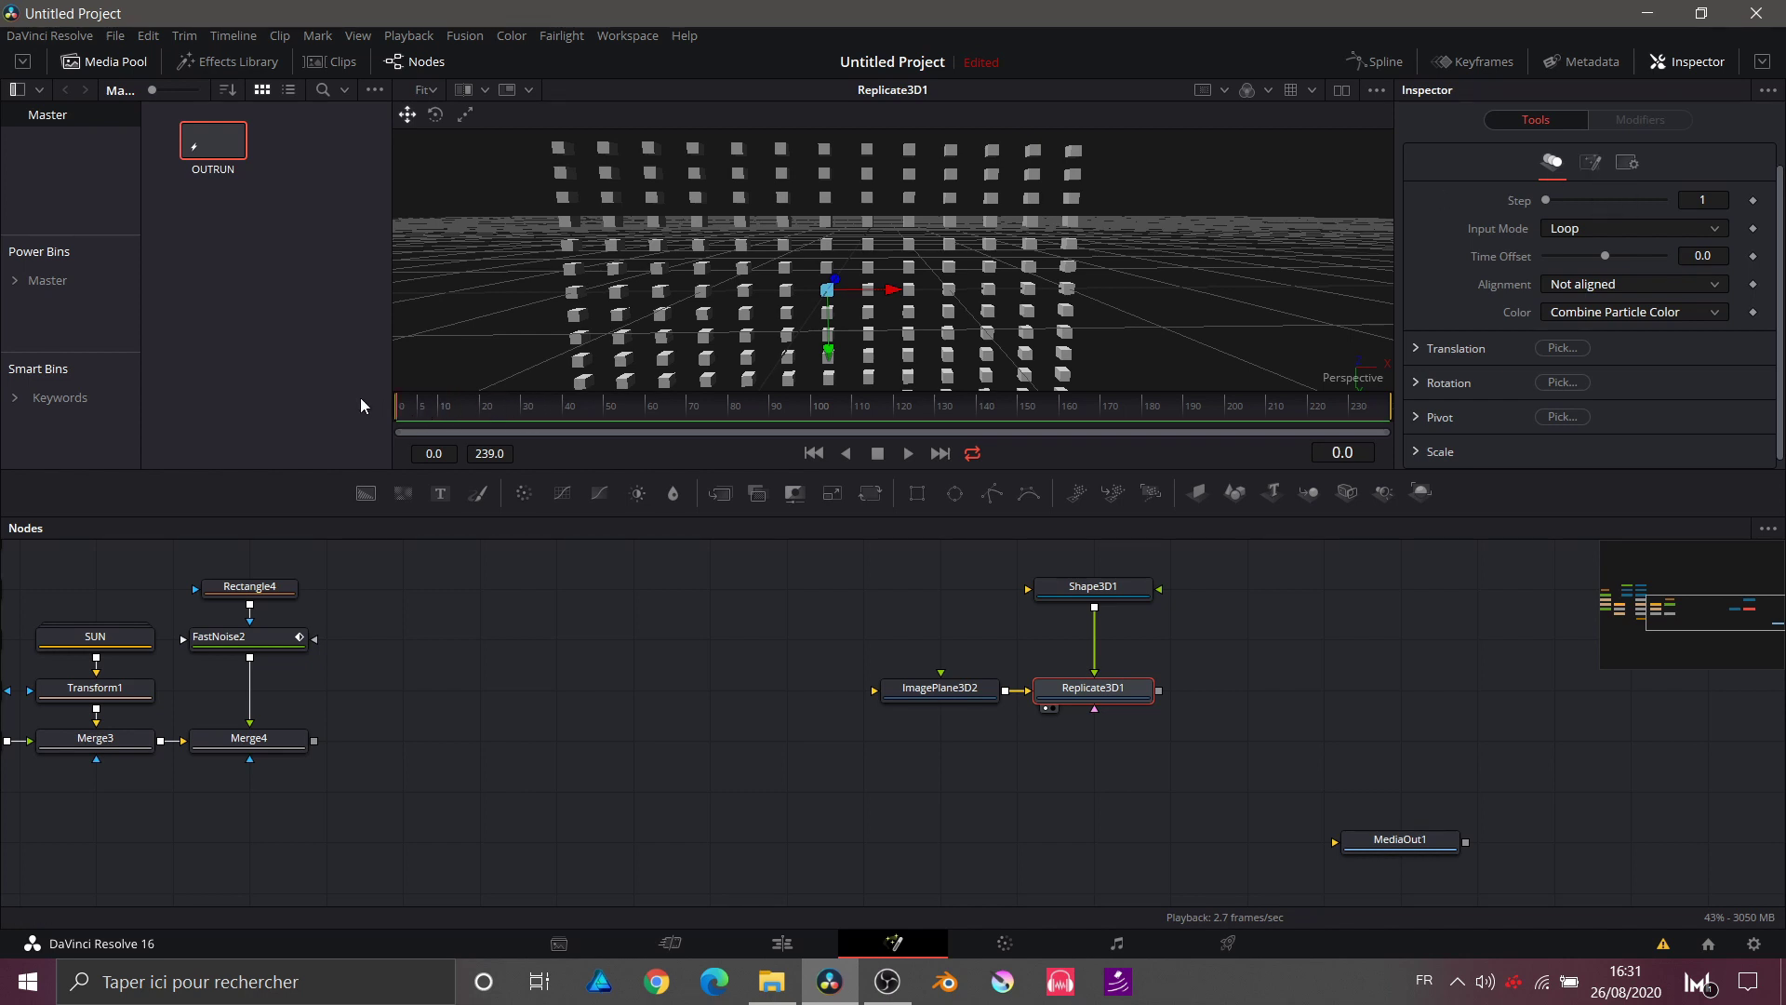
click(1590, 161)
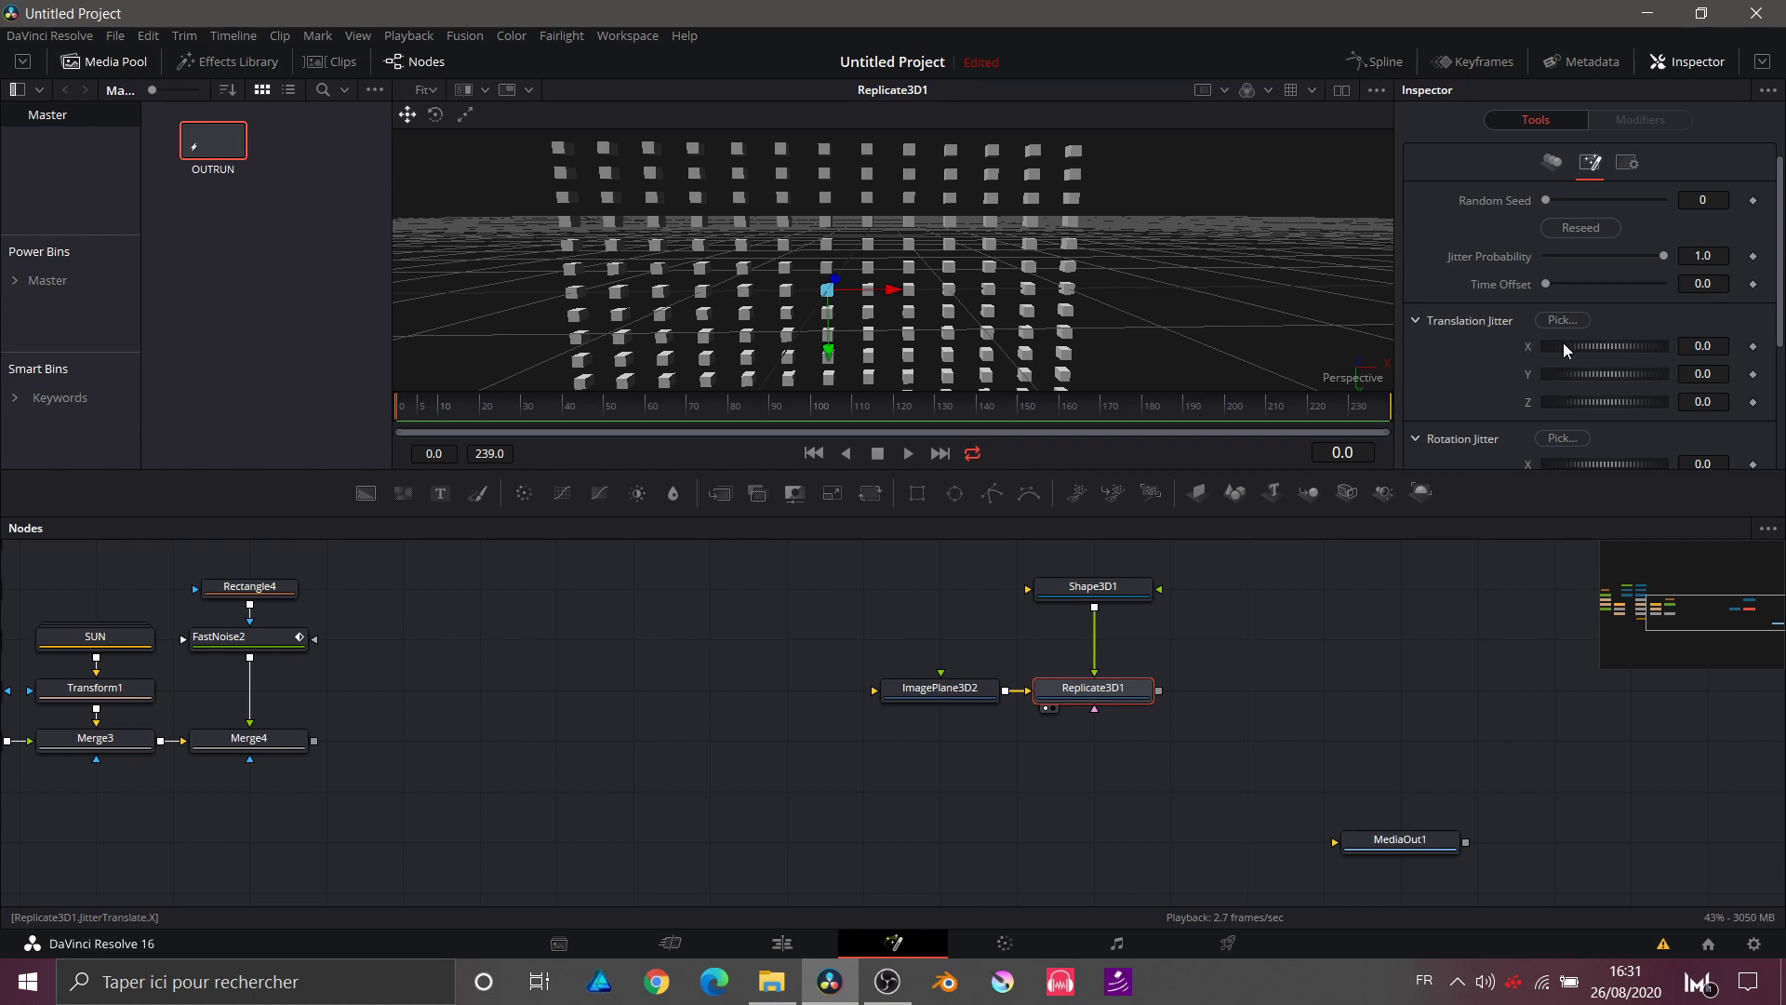
right_click(1500, 348)
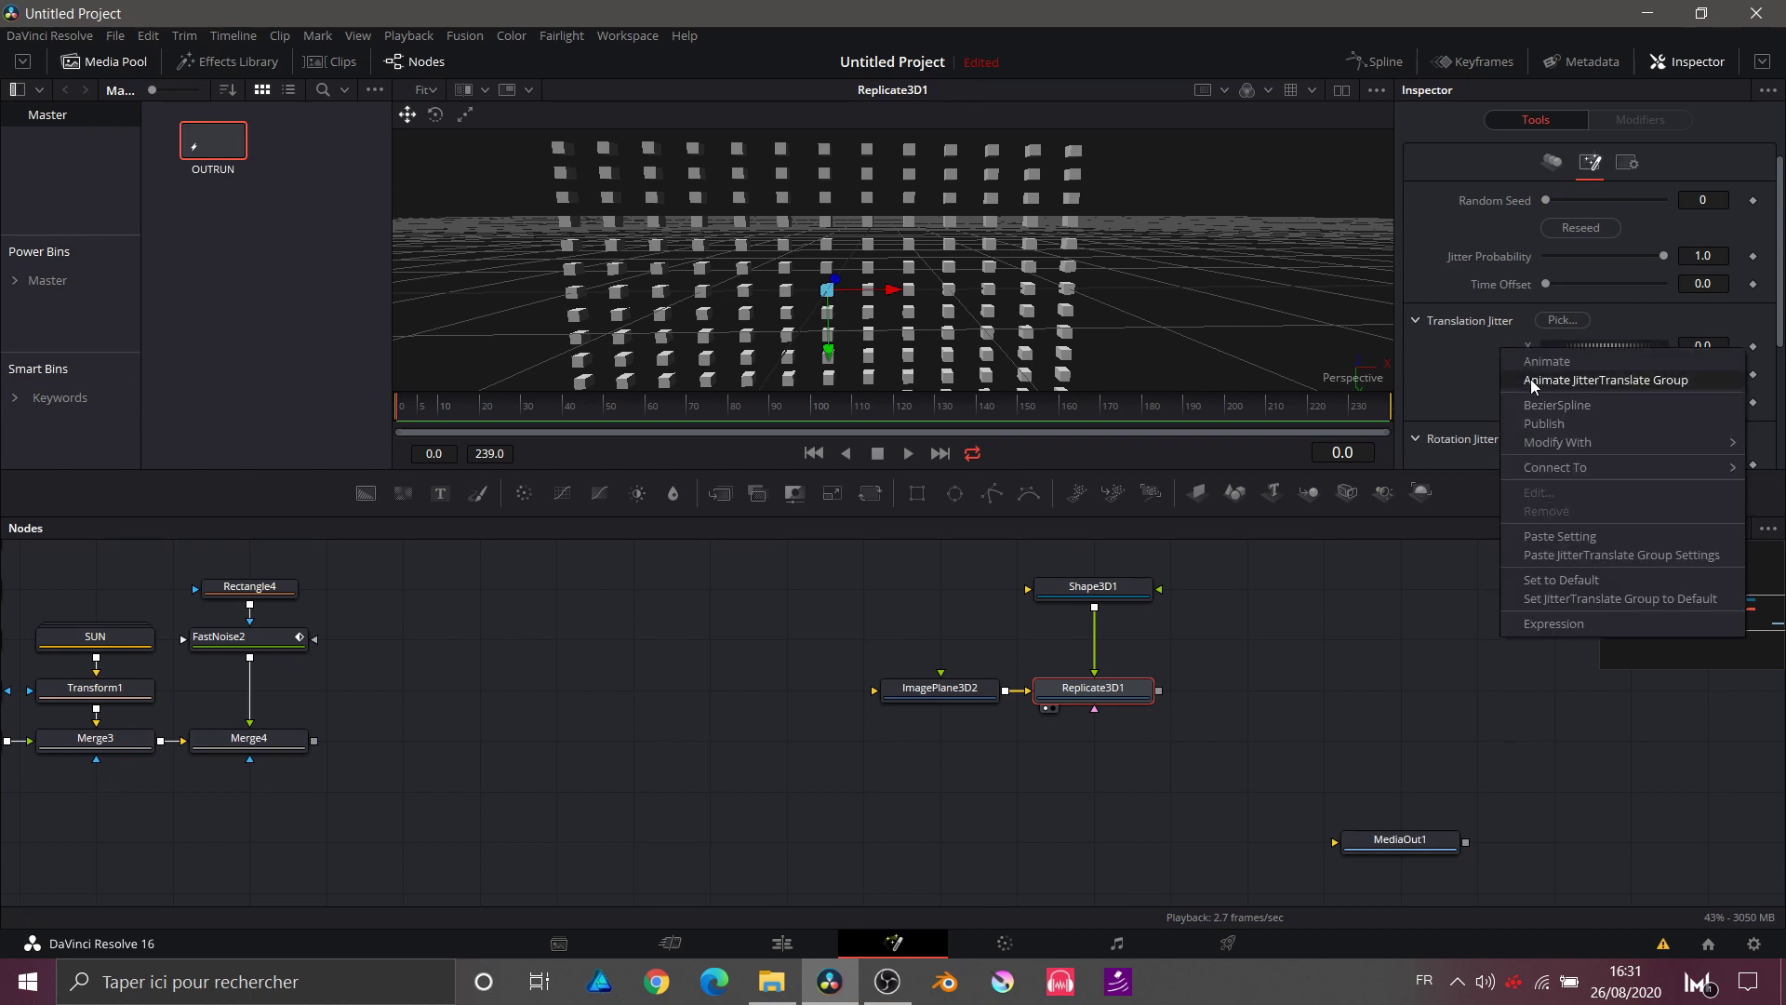
click(1532, 378)
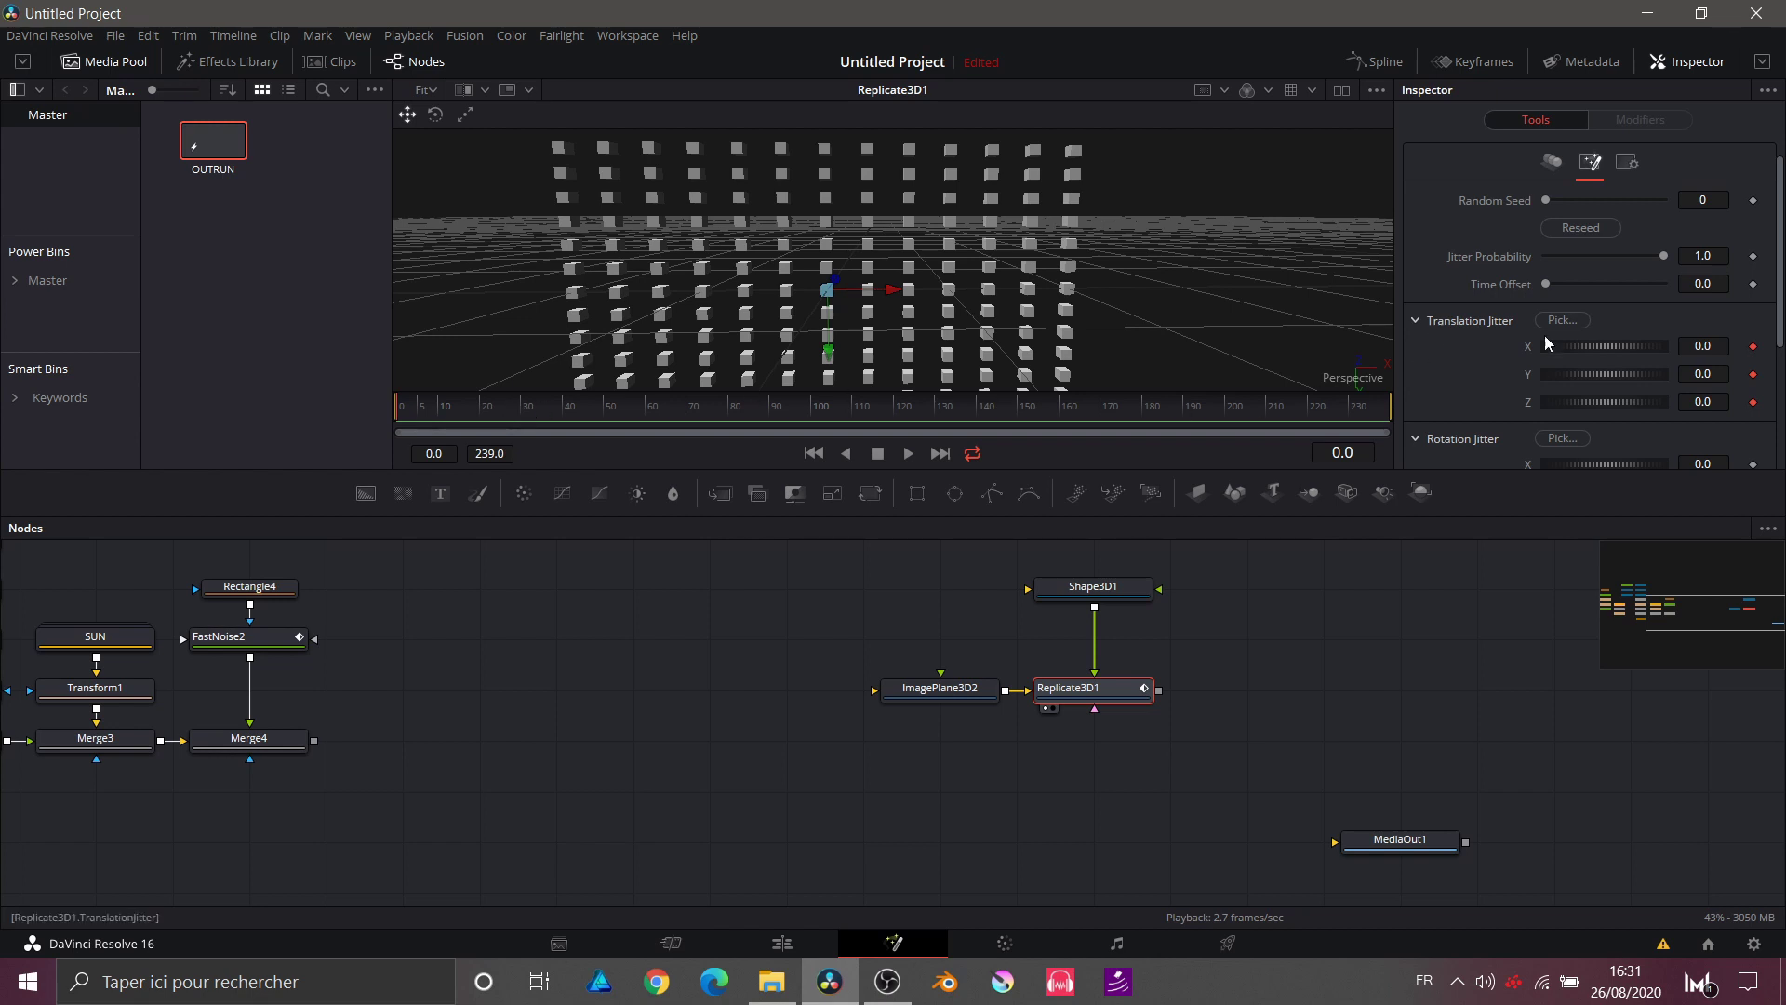
drag(1596, 346, 1639, 404)
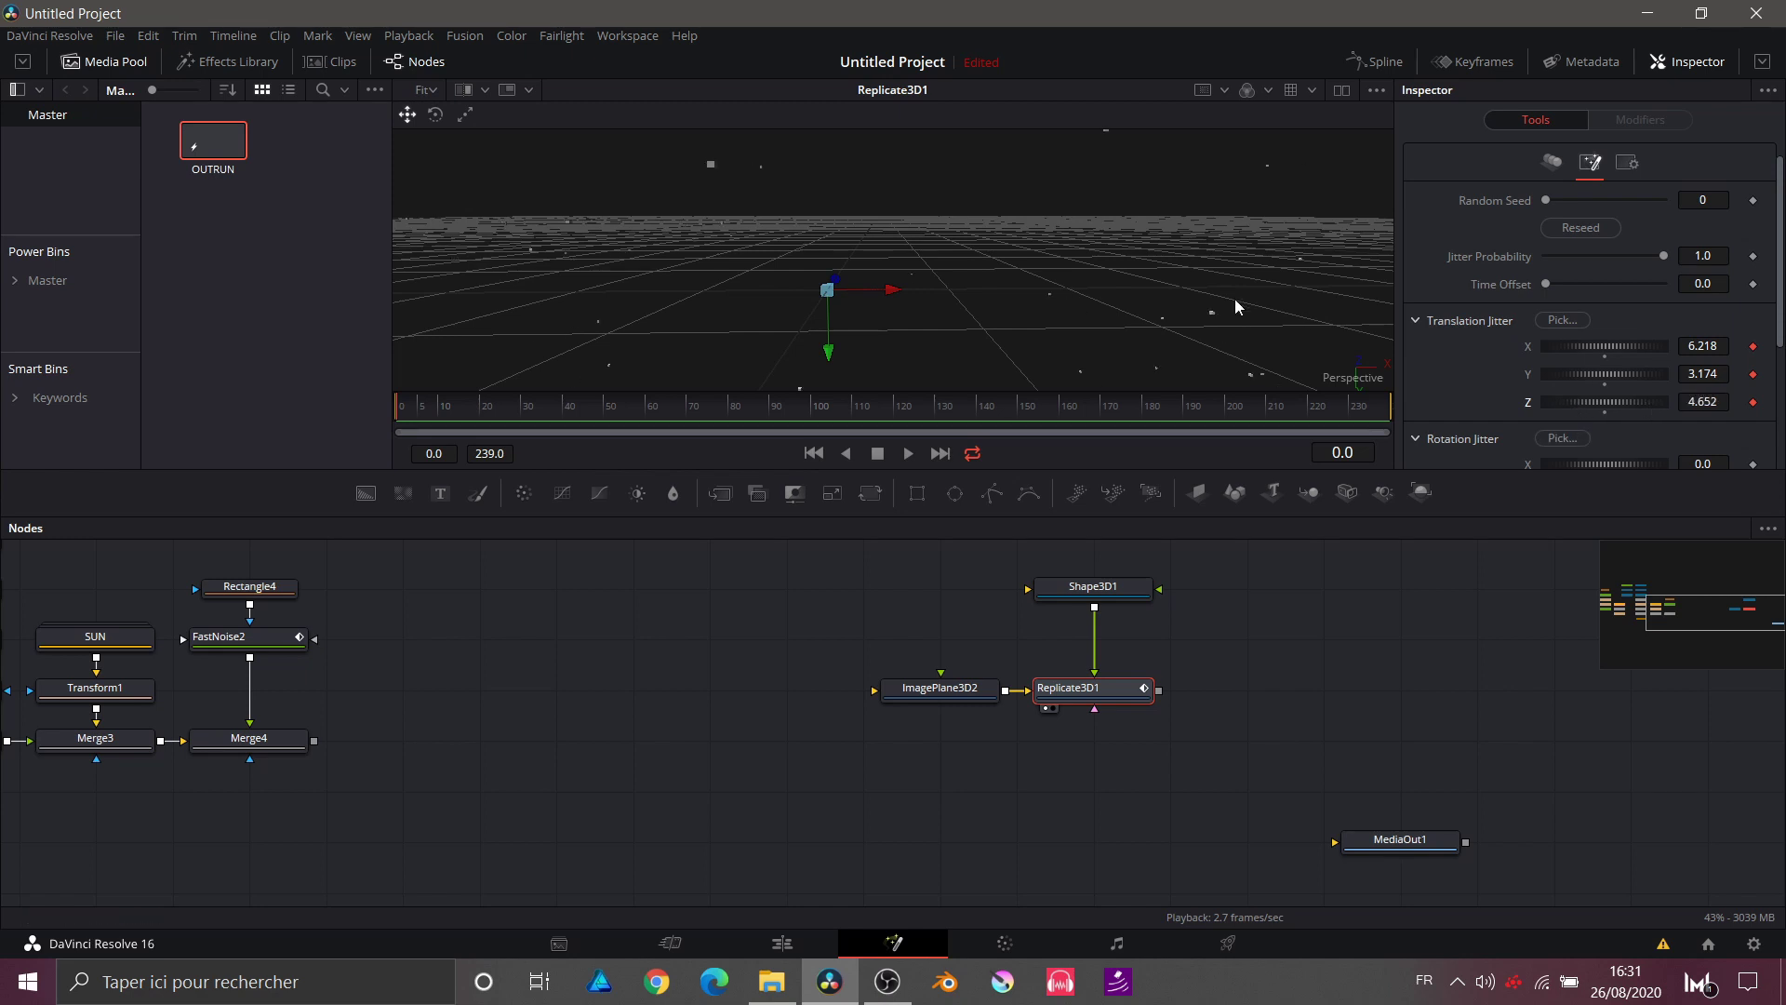
Step: At frame 30, keyframe Replicate3D1's Translation Jitter X, Y and Z to 0.0
click(522, 408)
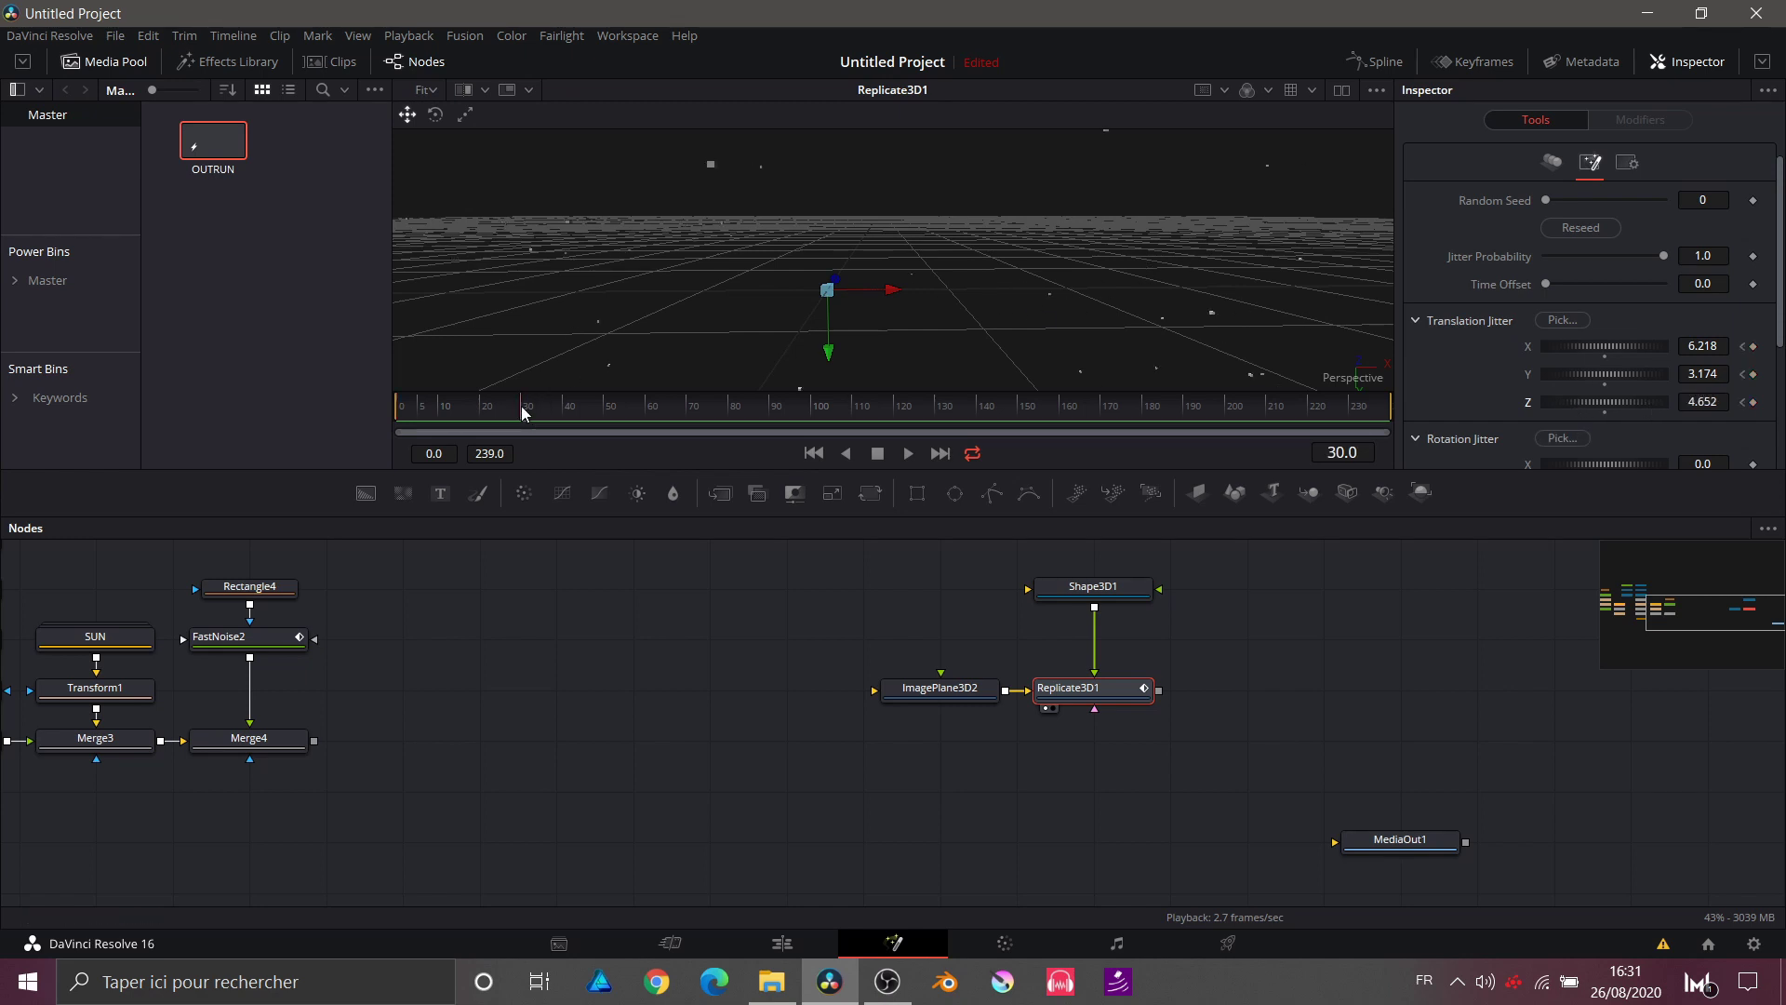
double_click(1604, 353)
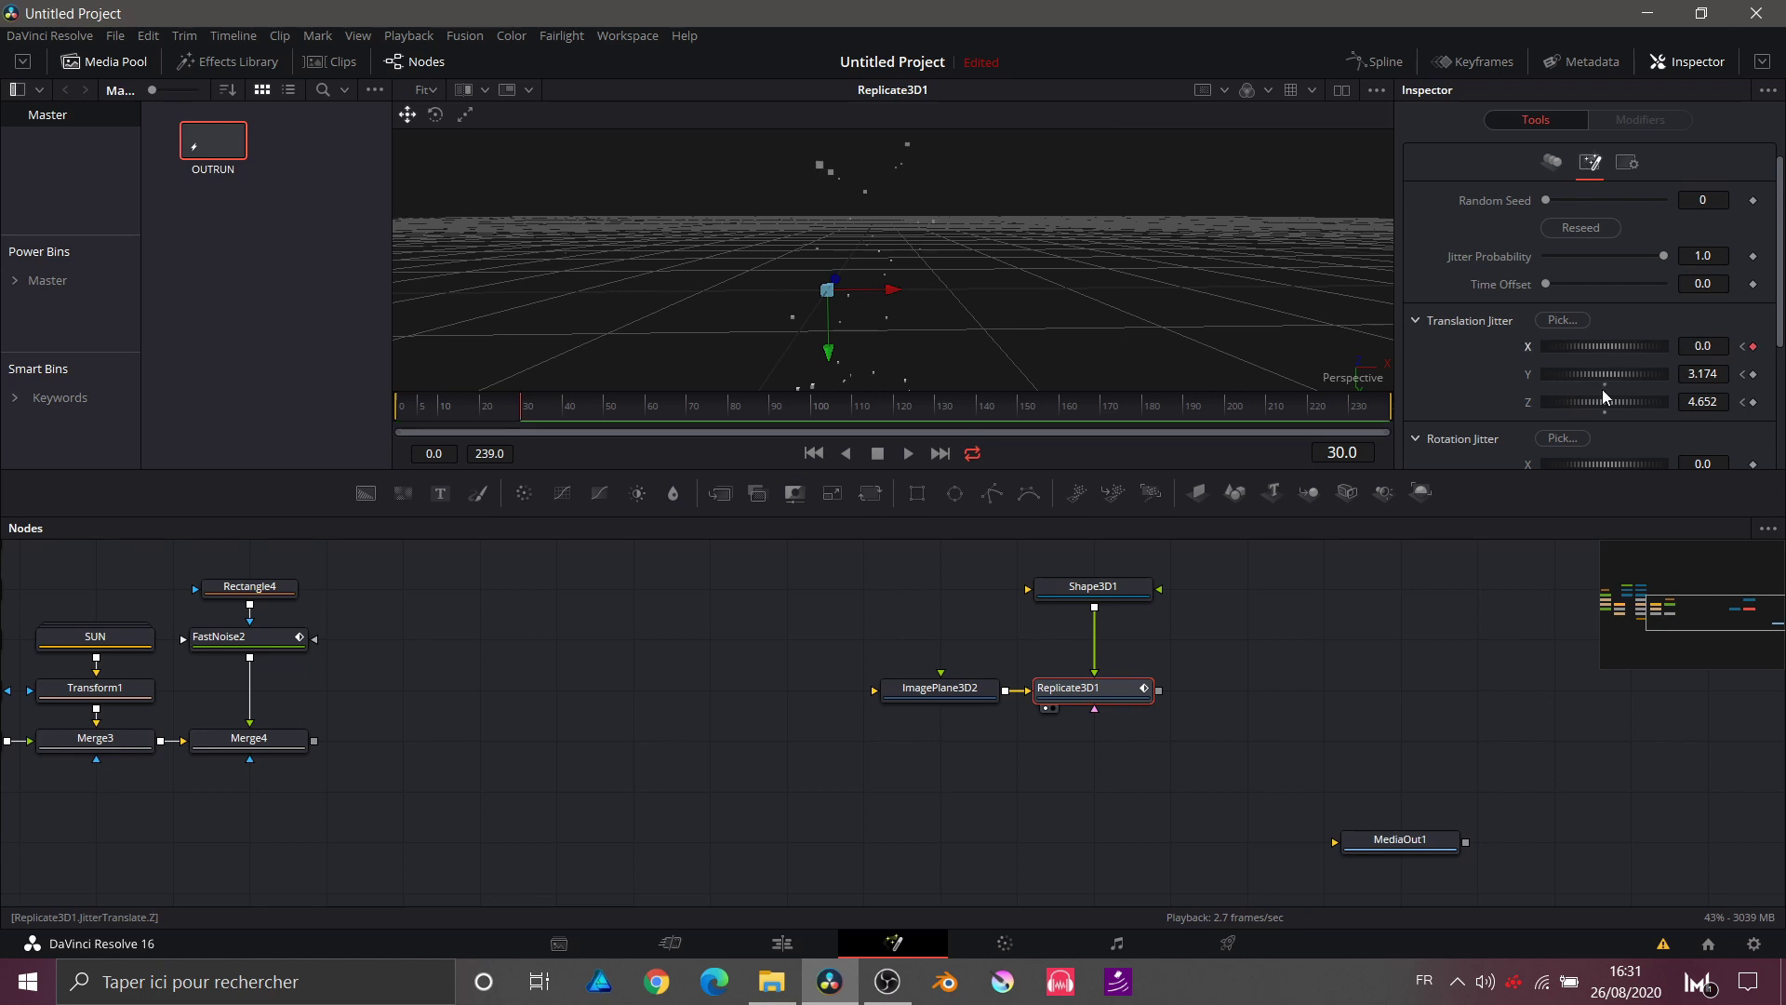
double_click(1602, 387)
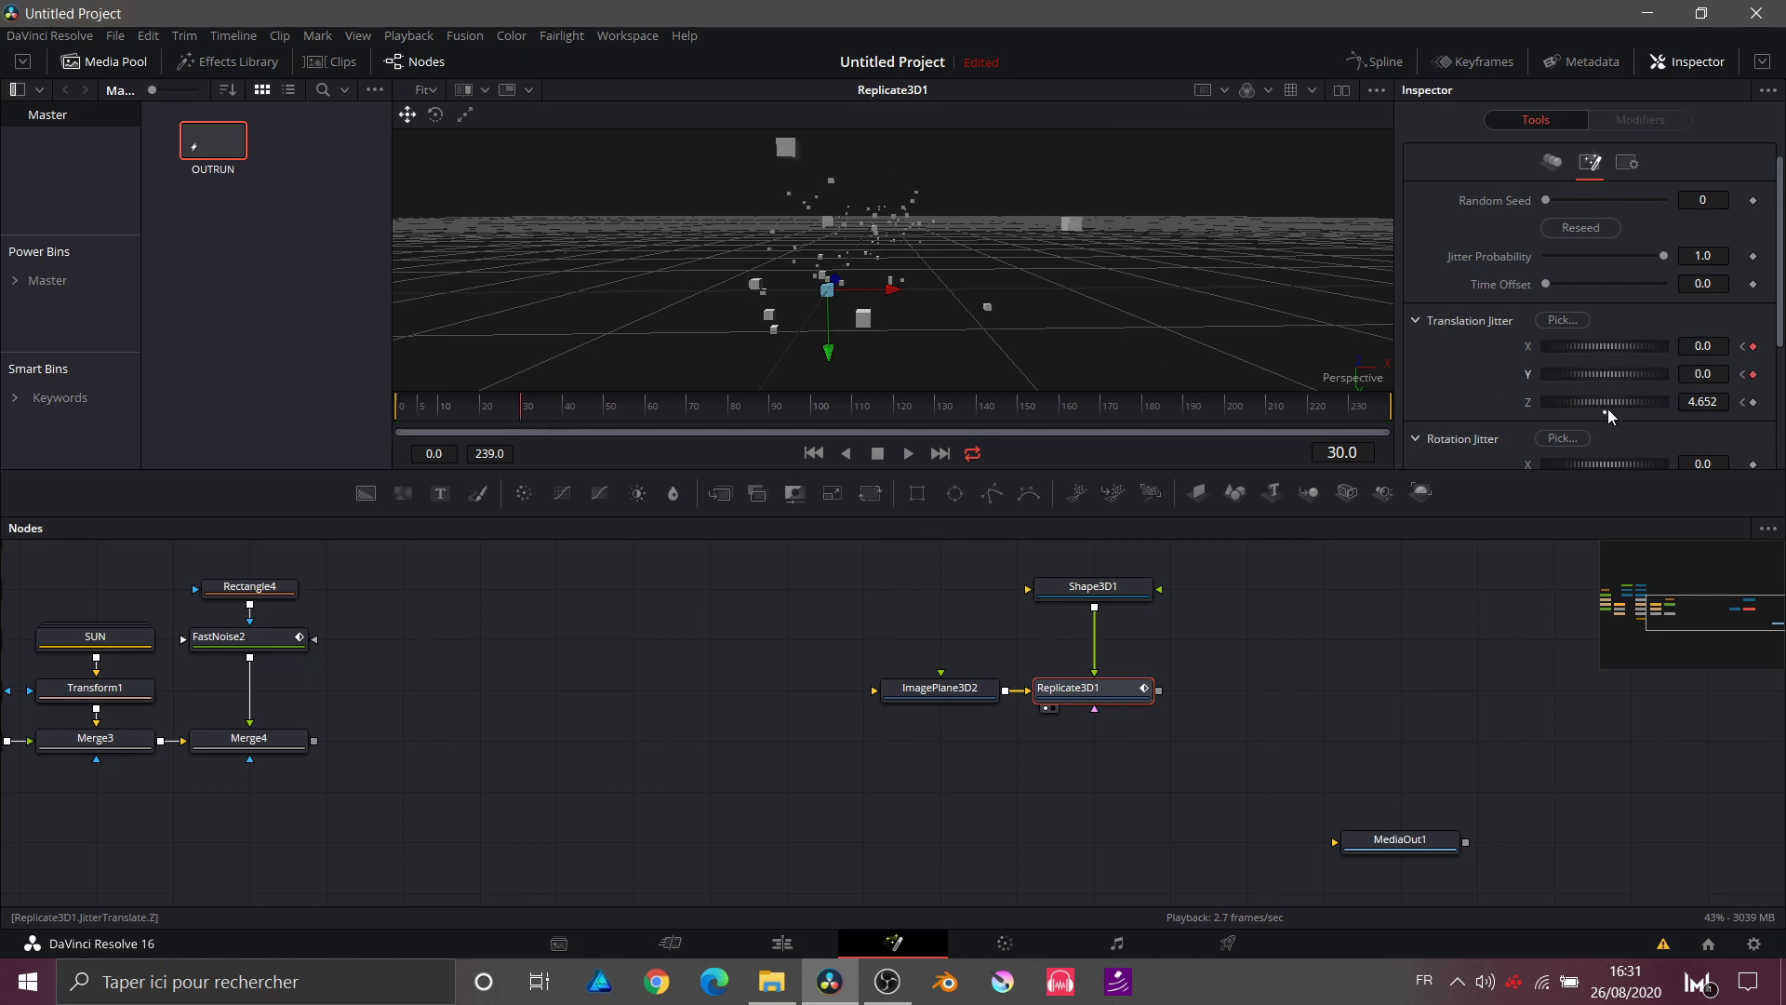
drag(1607, 411, 1601, 408)
double_click(1606, 413)
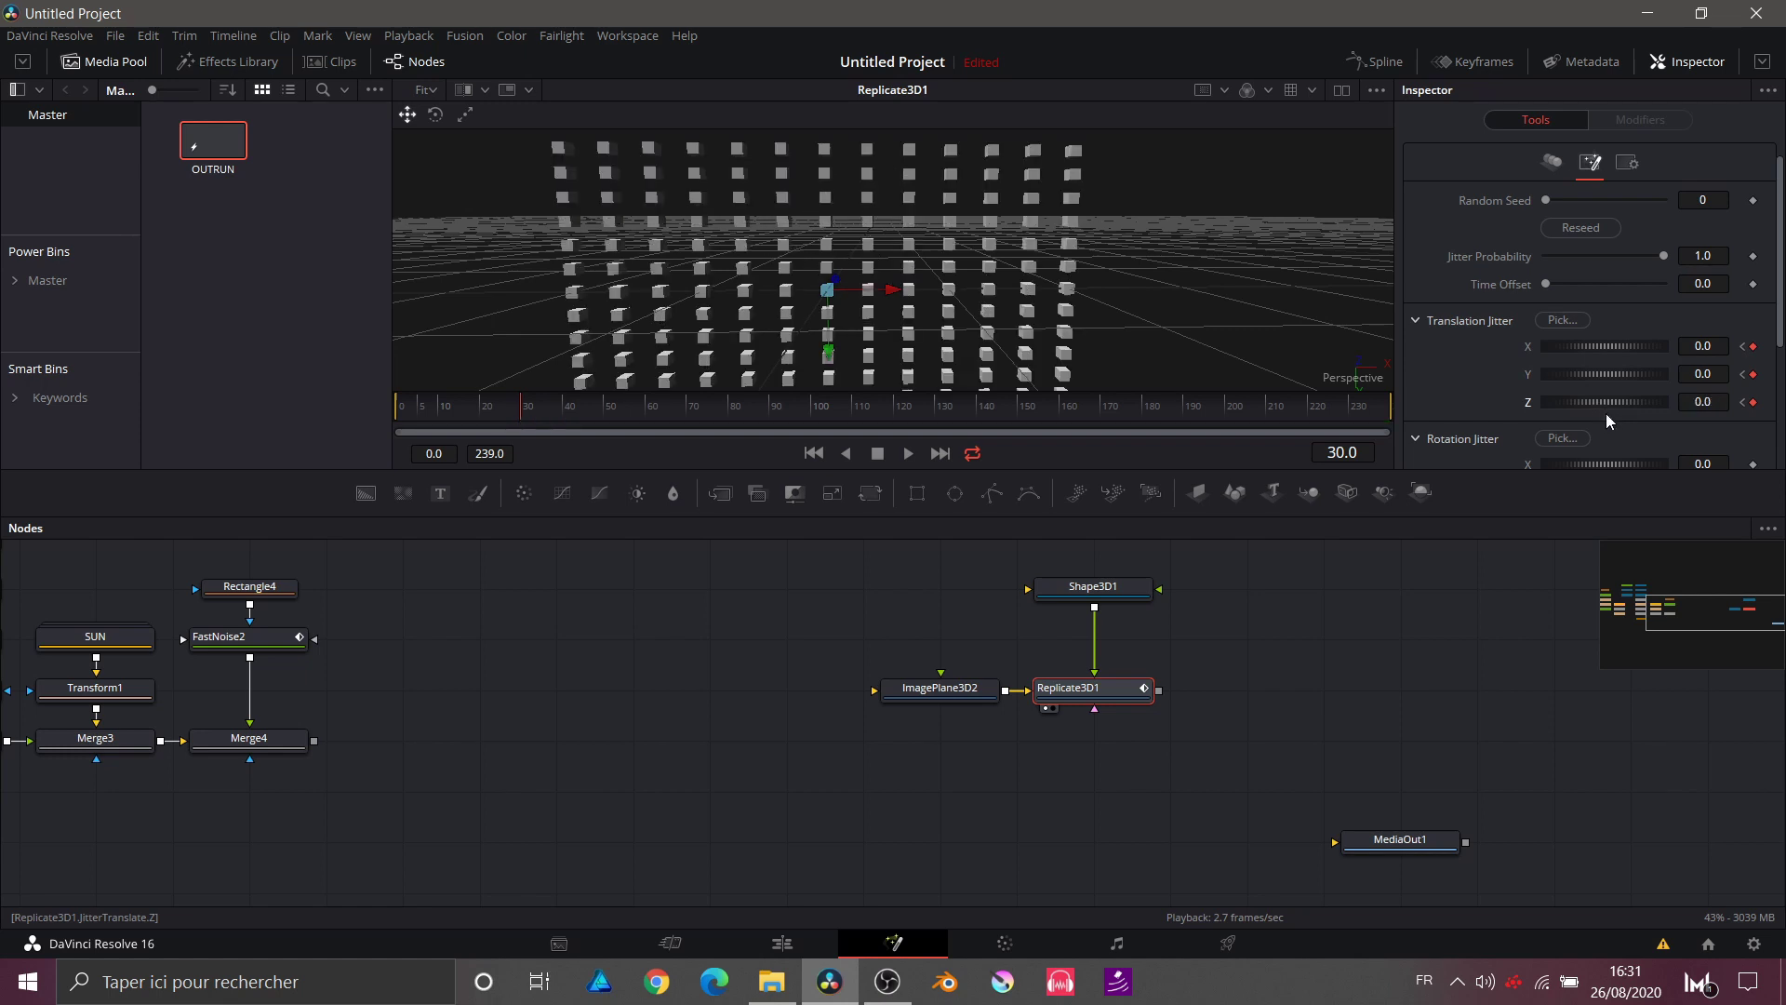
Step: Play the animation from the first frames to review how the jittered cubes assemble into a grid
click(457, 402)
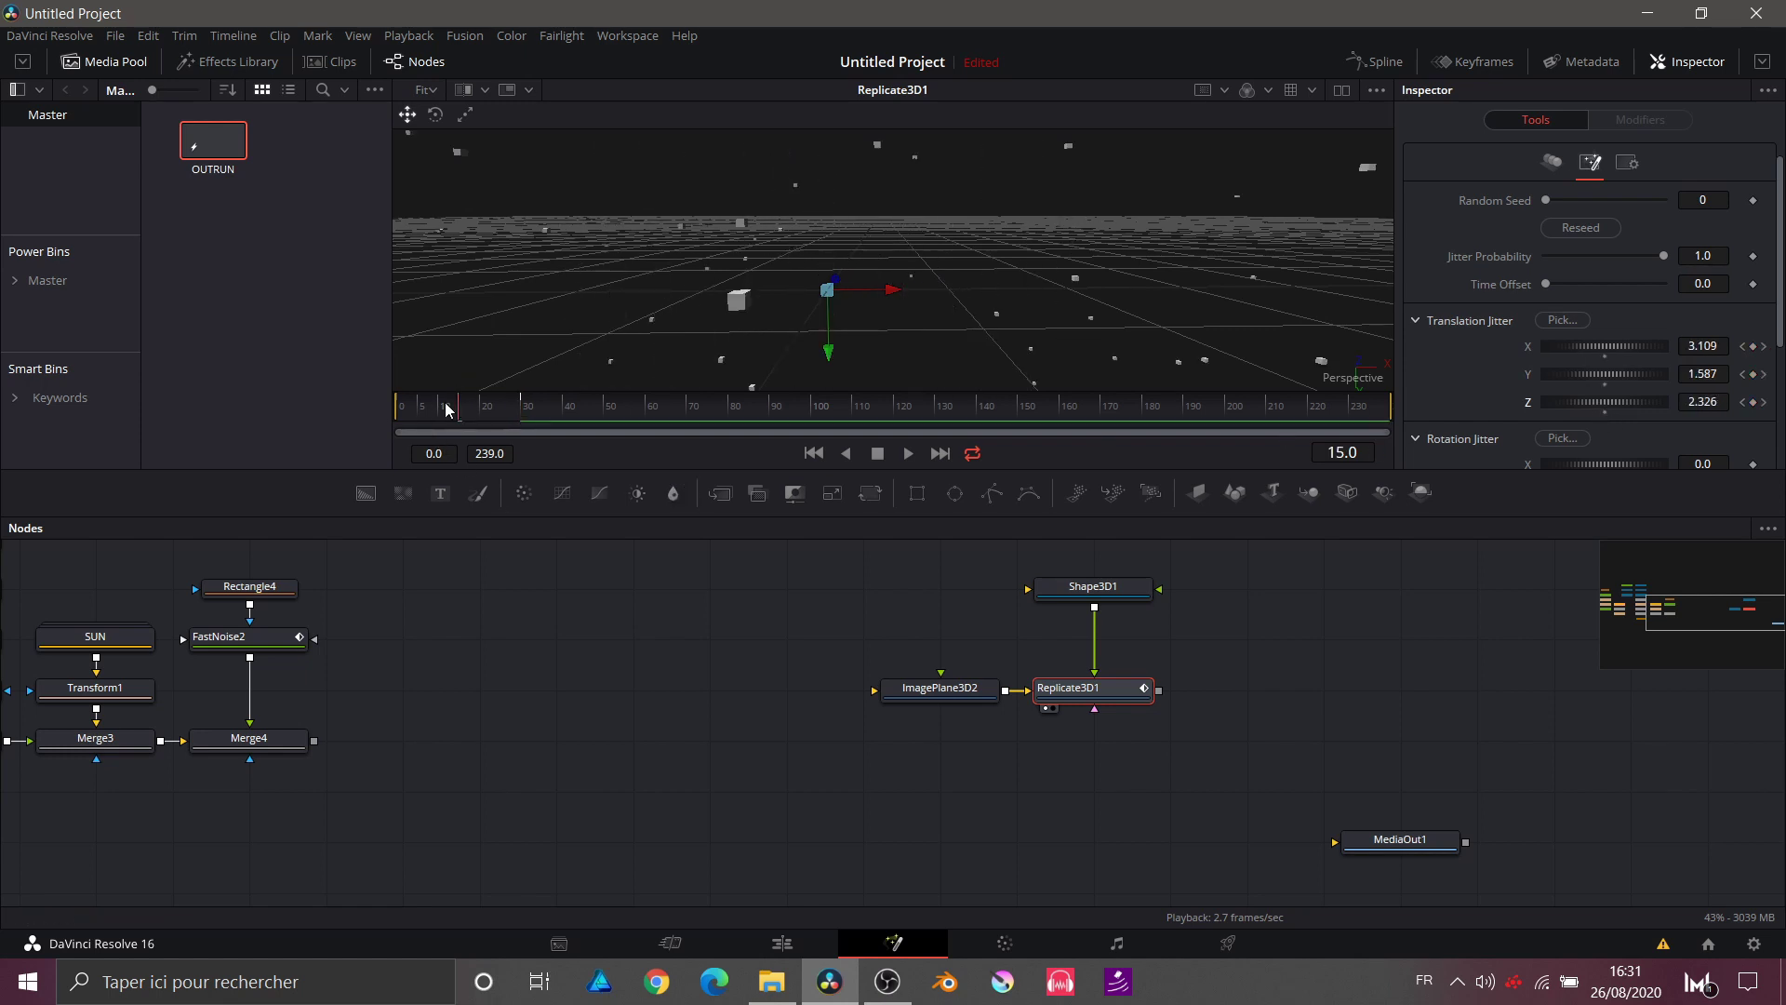
key(space)
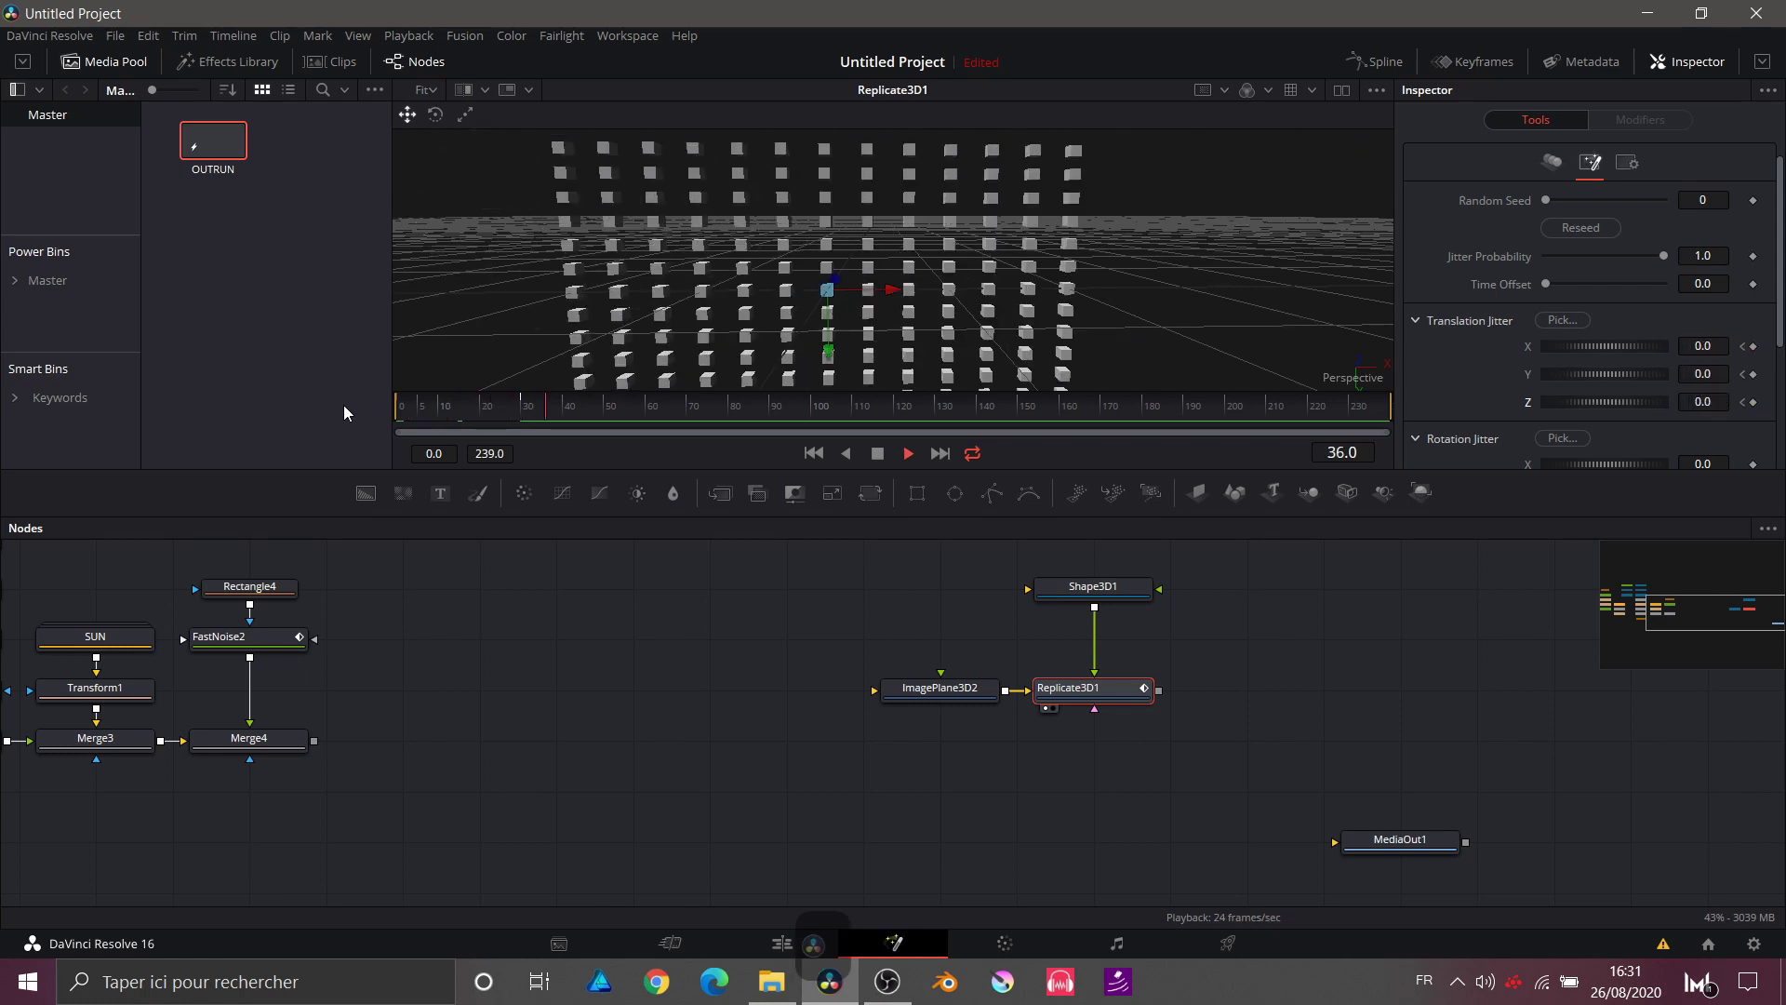
key(space)
click(432, 404)
key(space)
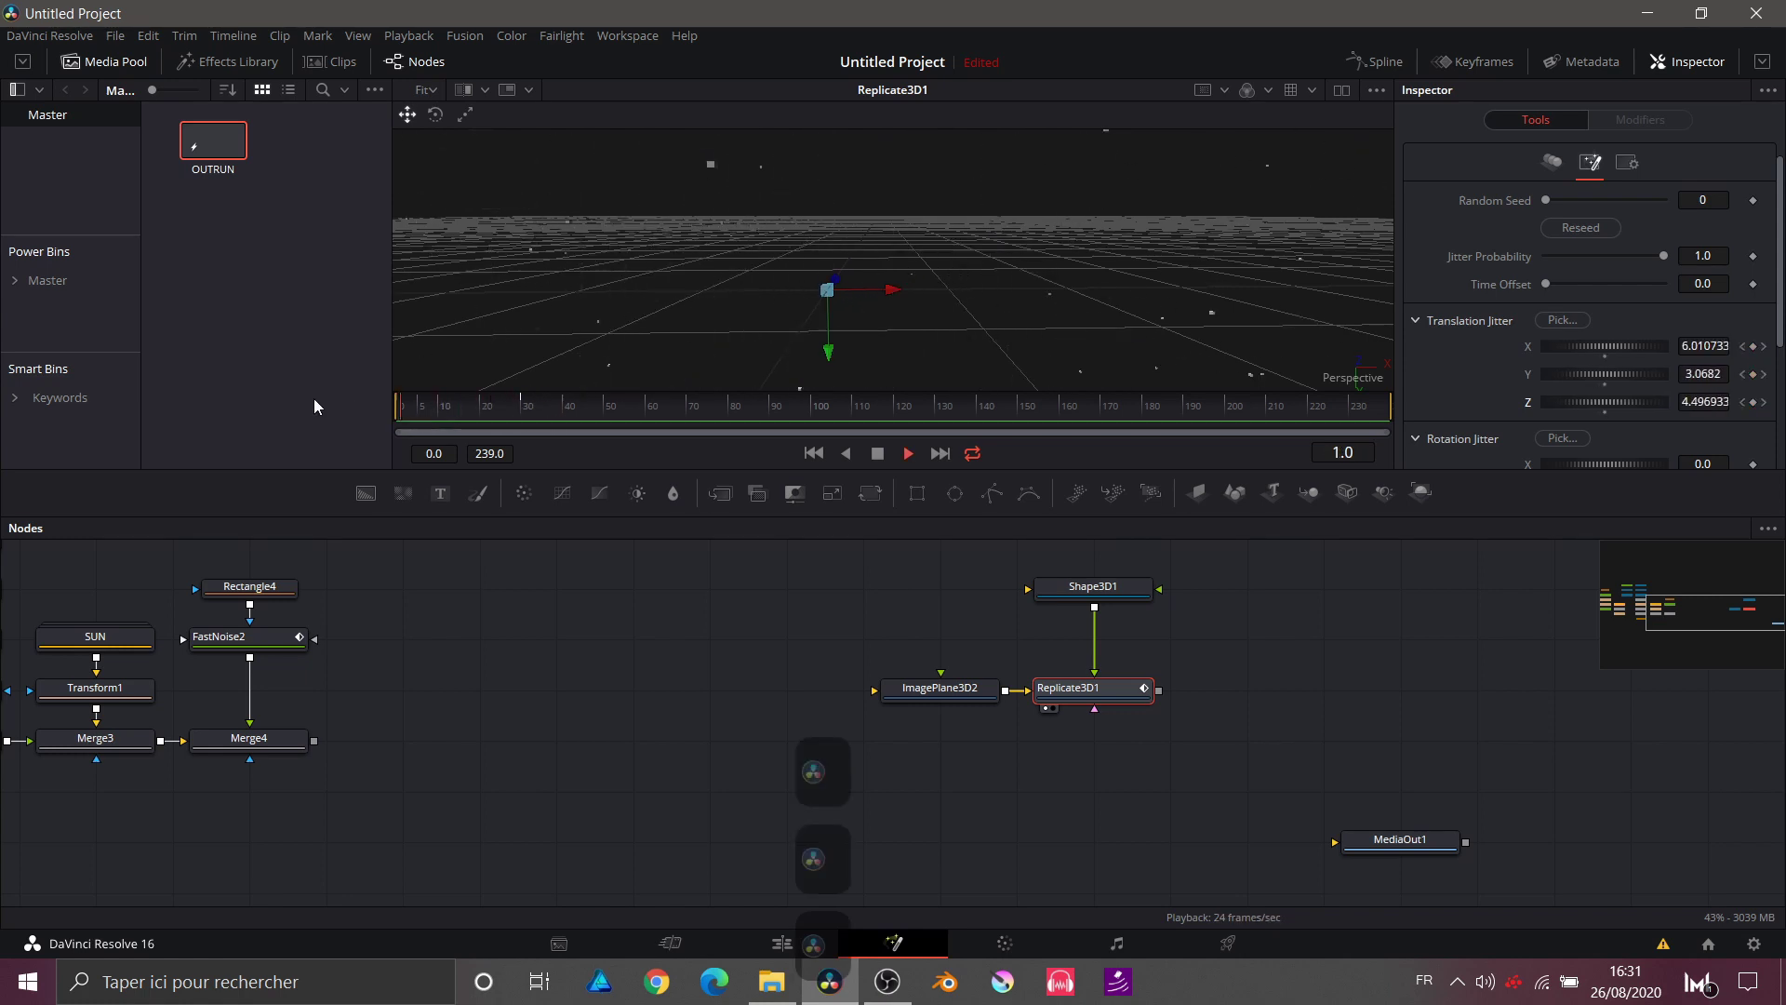
key(space)
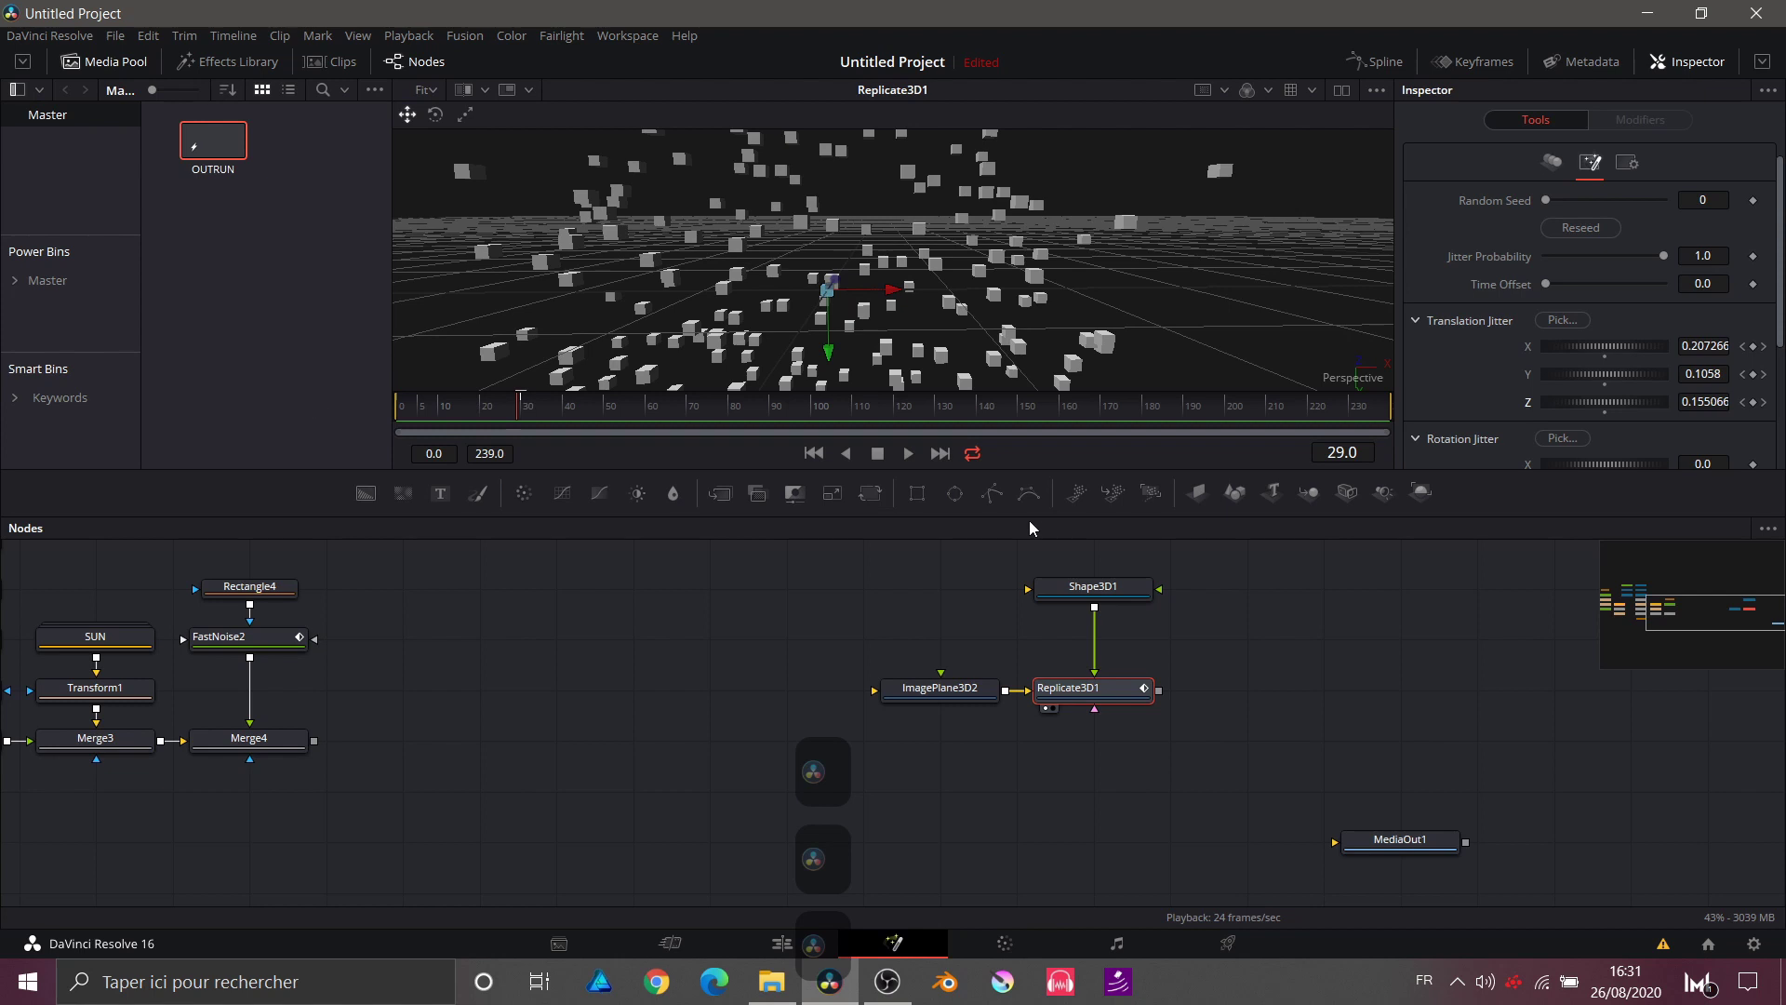
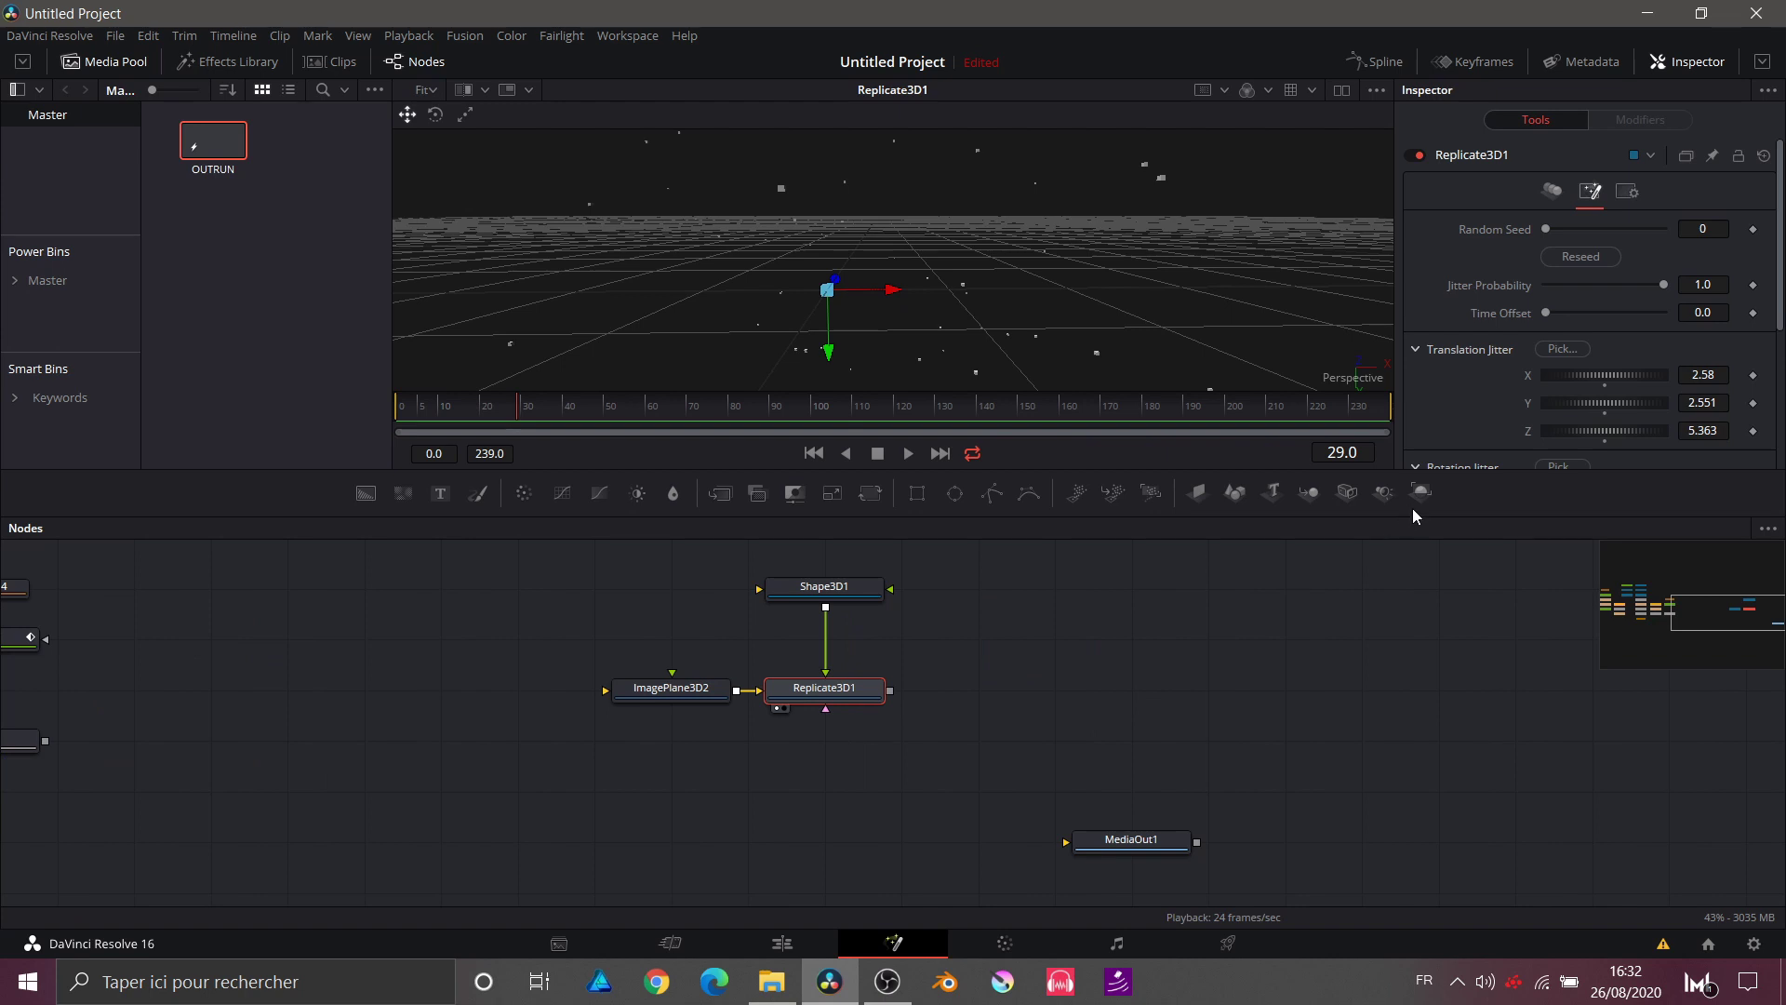
Step: Add a Directional Light (3DL) to the scene, merged with the output of Replicate3D1
key(ctrl+space)
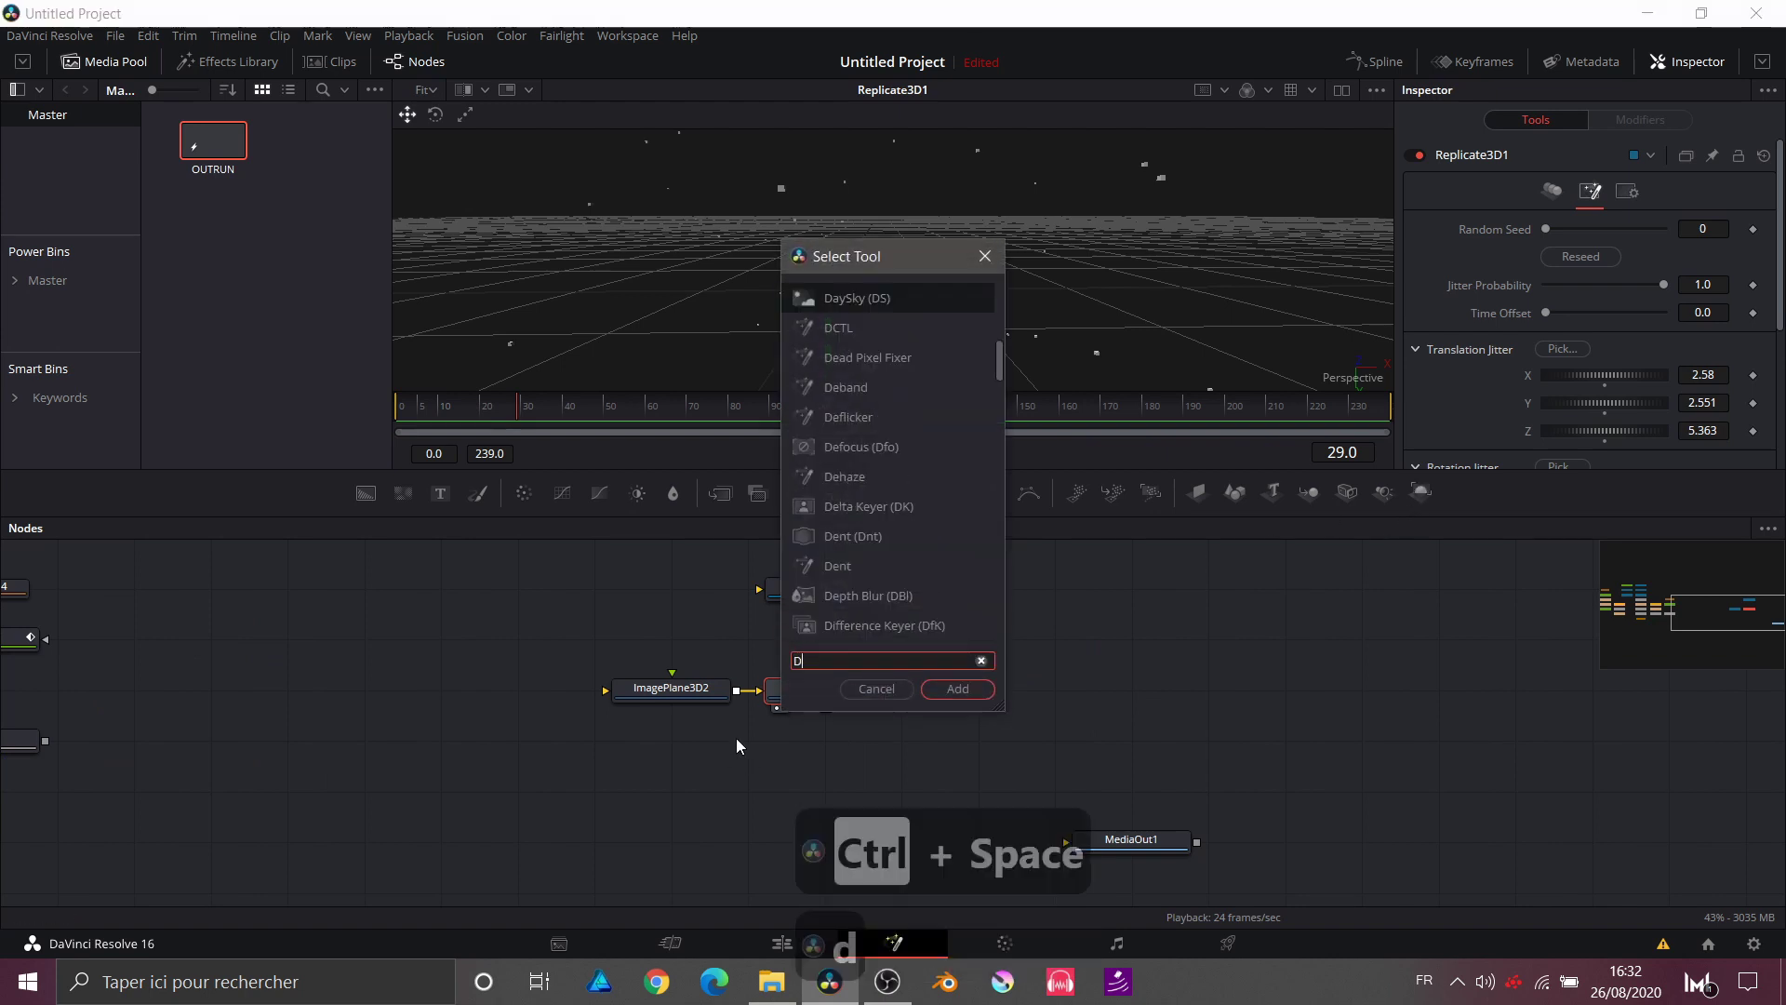
text(dire)
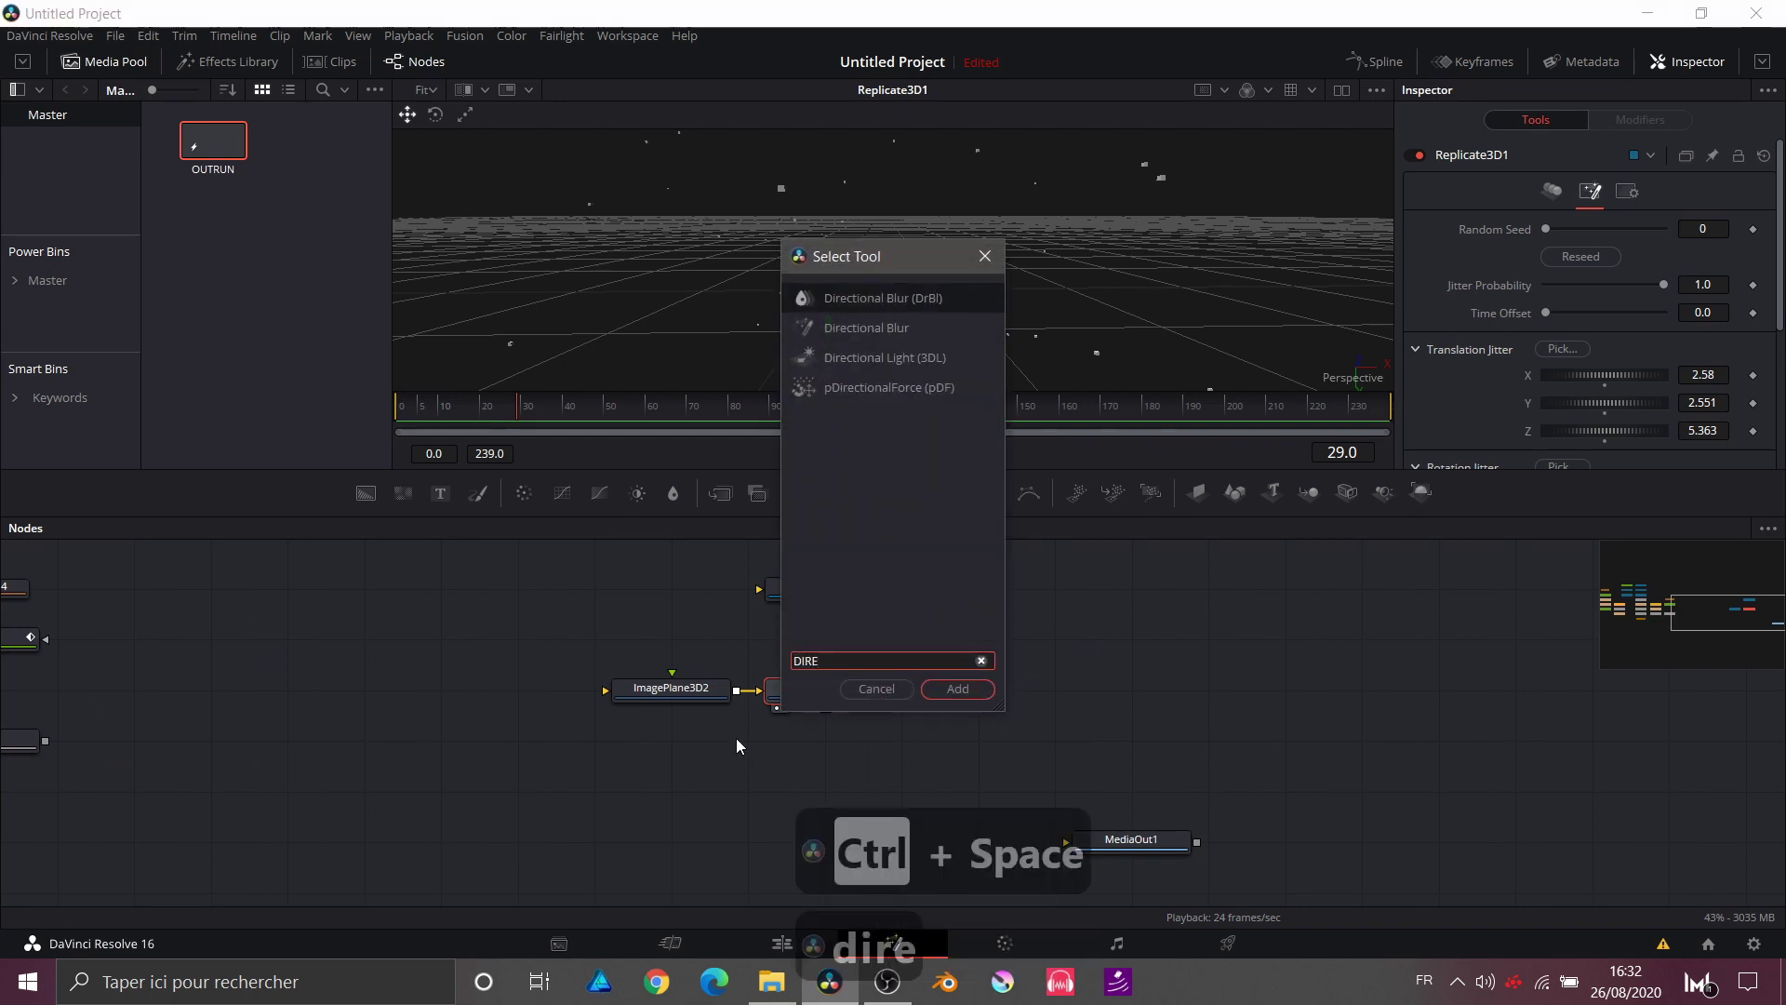
key(Down)
key(Down)
key(Return)
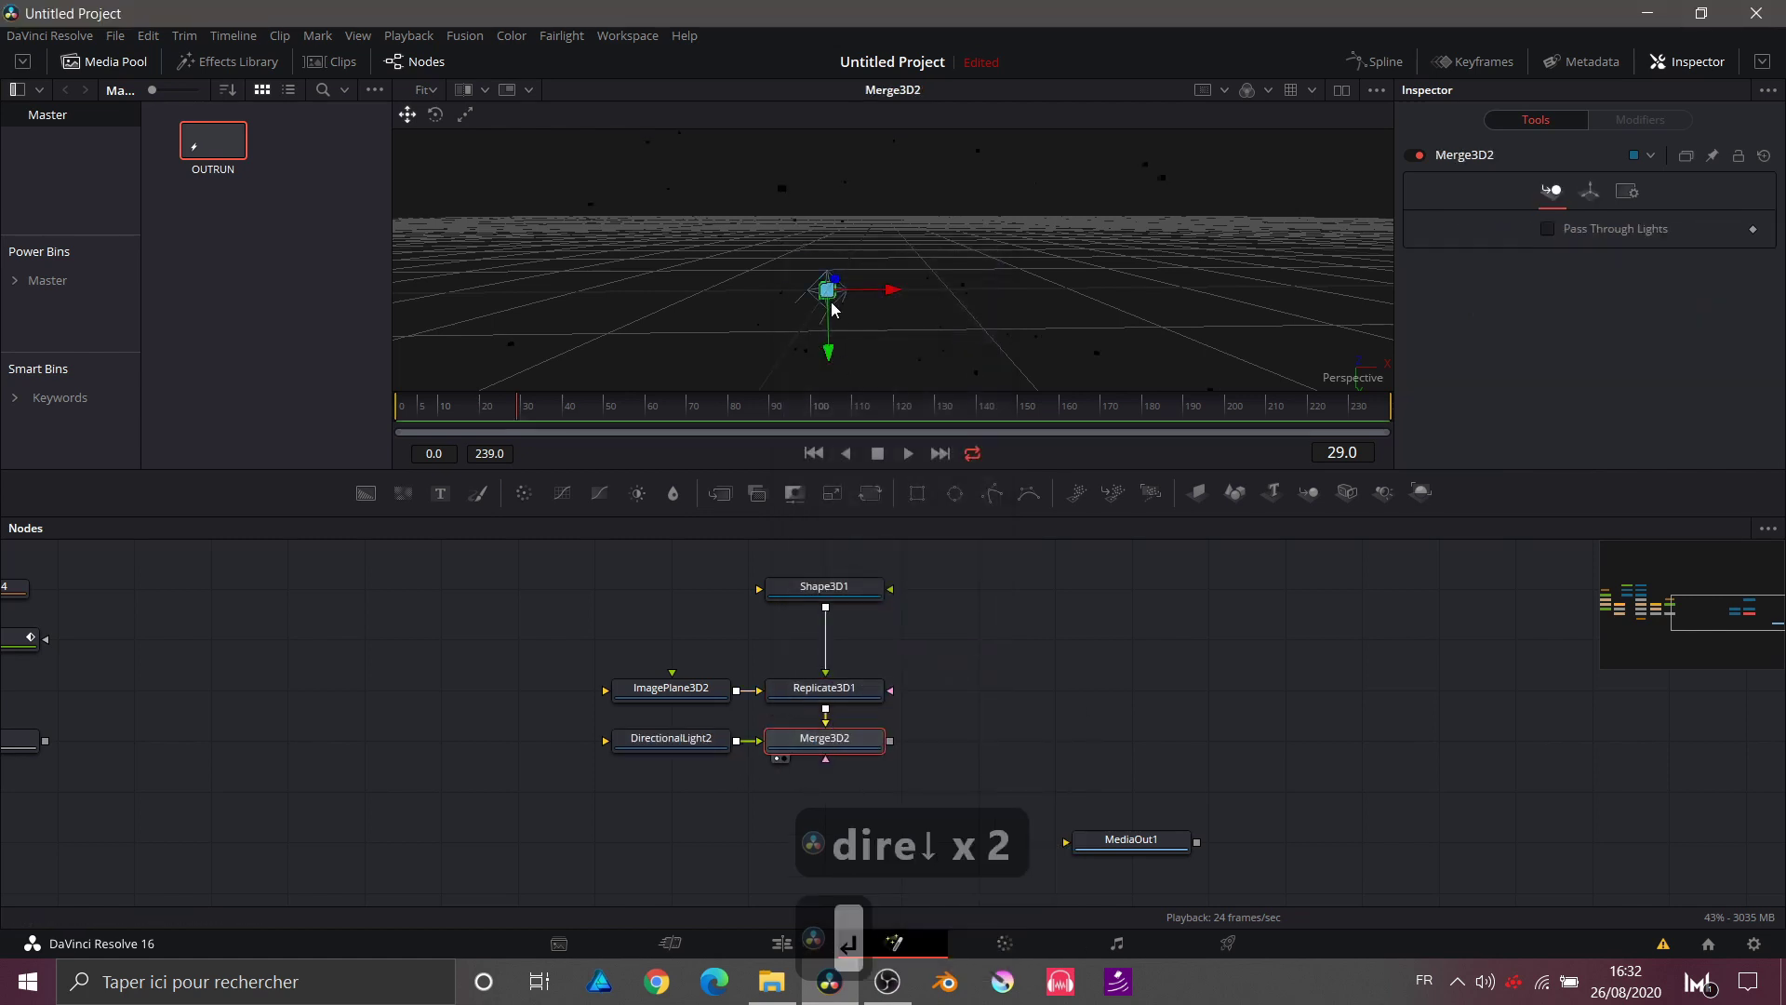
Step: Set the Rotation of DirectionalLight2 to X 41.7, Y 52.2 and Z 28.7
click(639, 741)
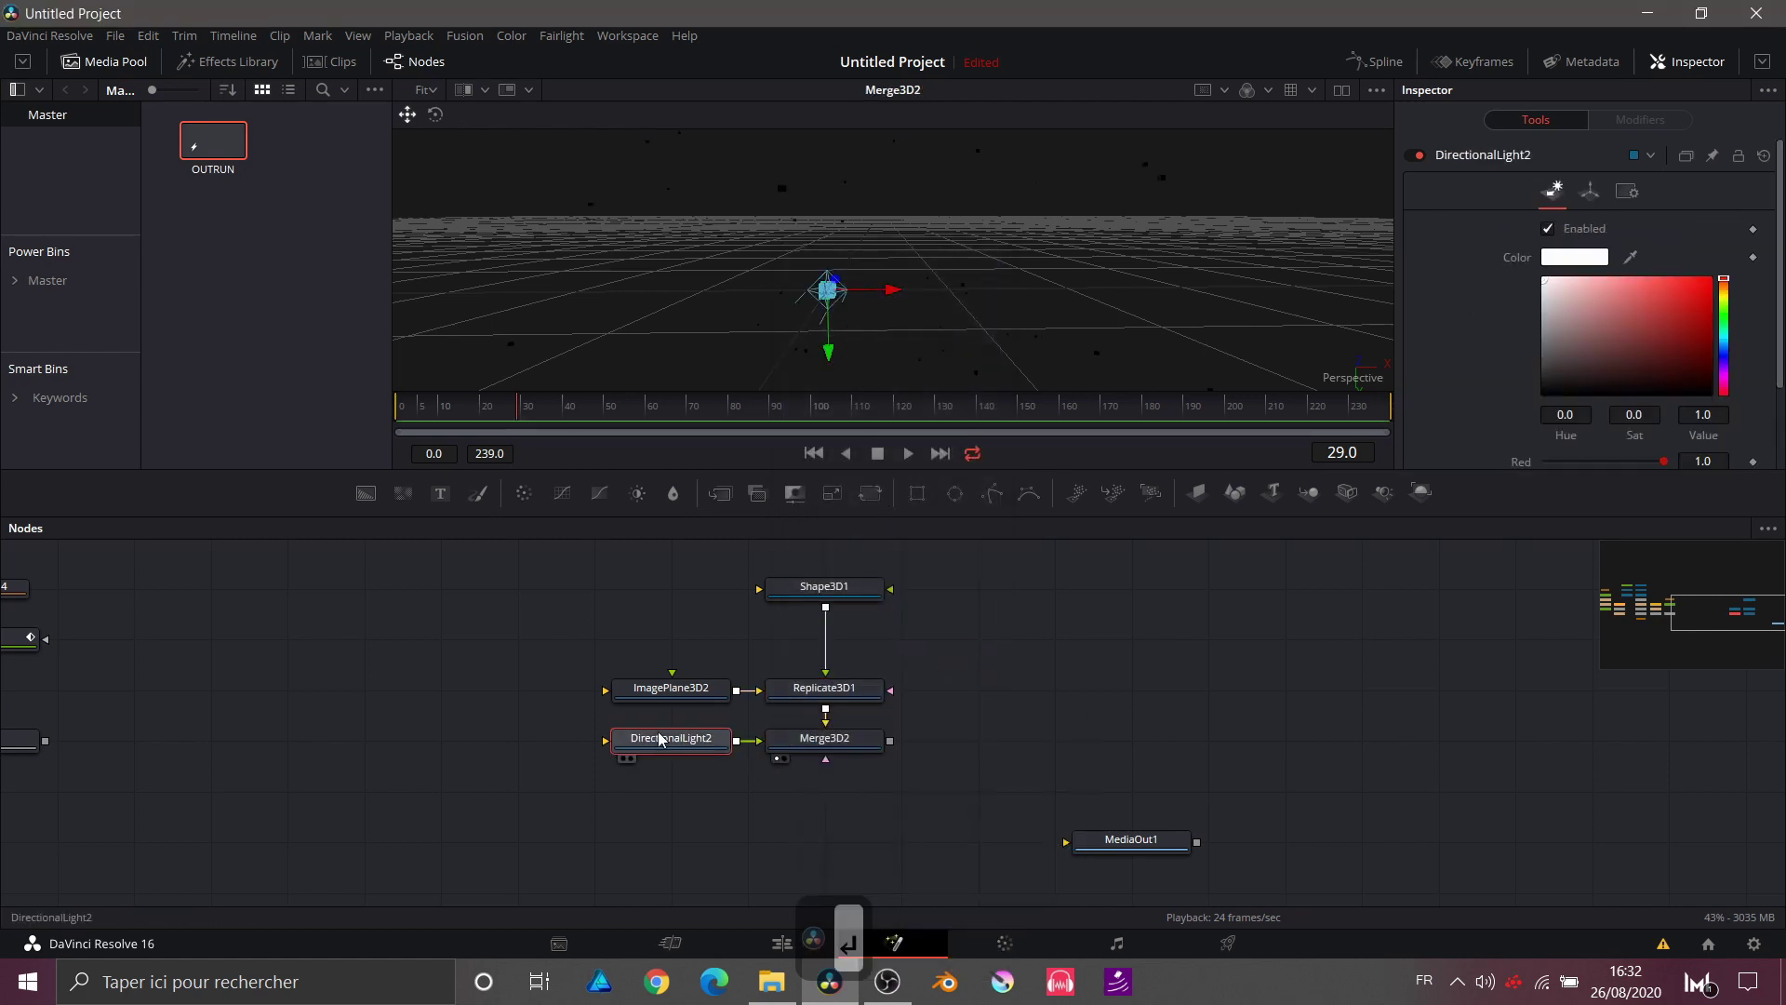
click(1591, 191)
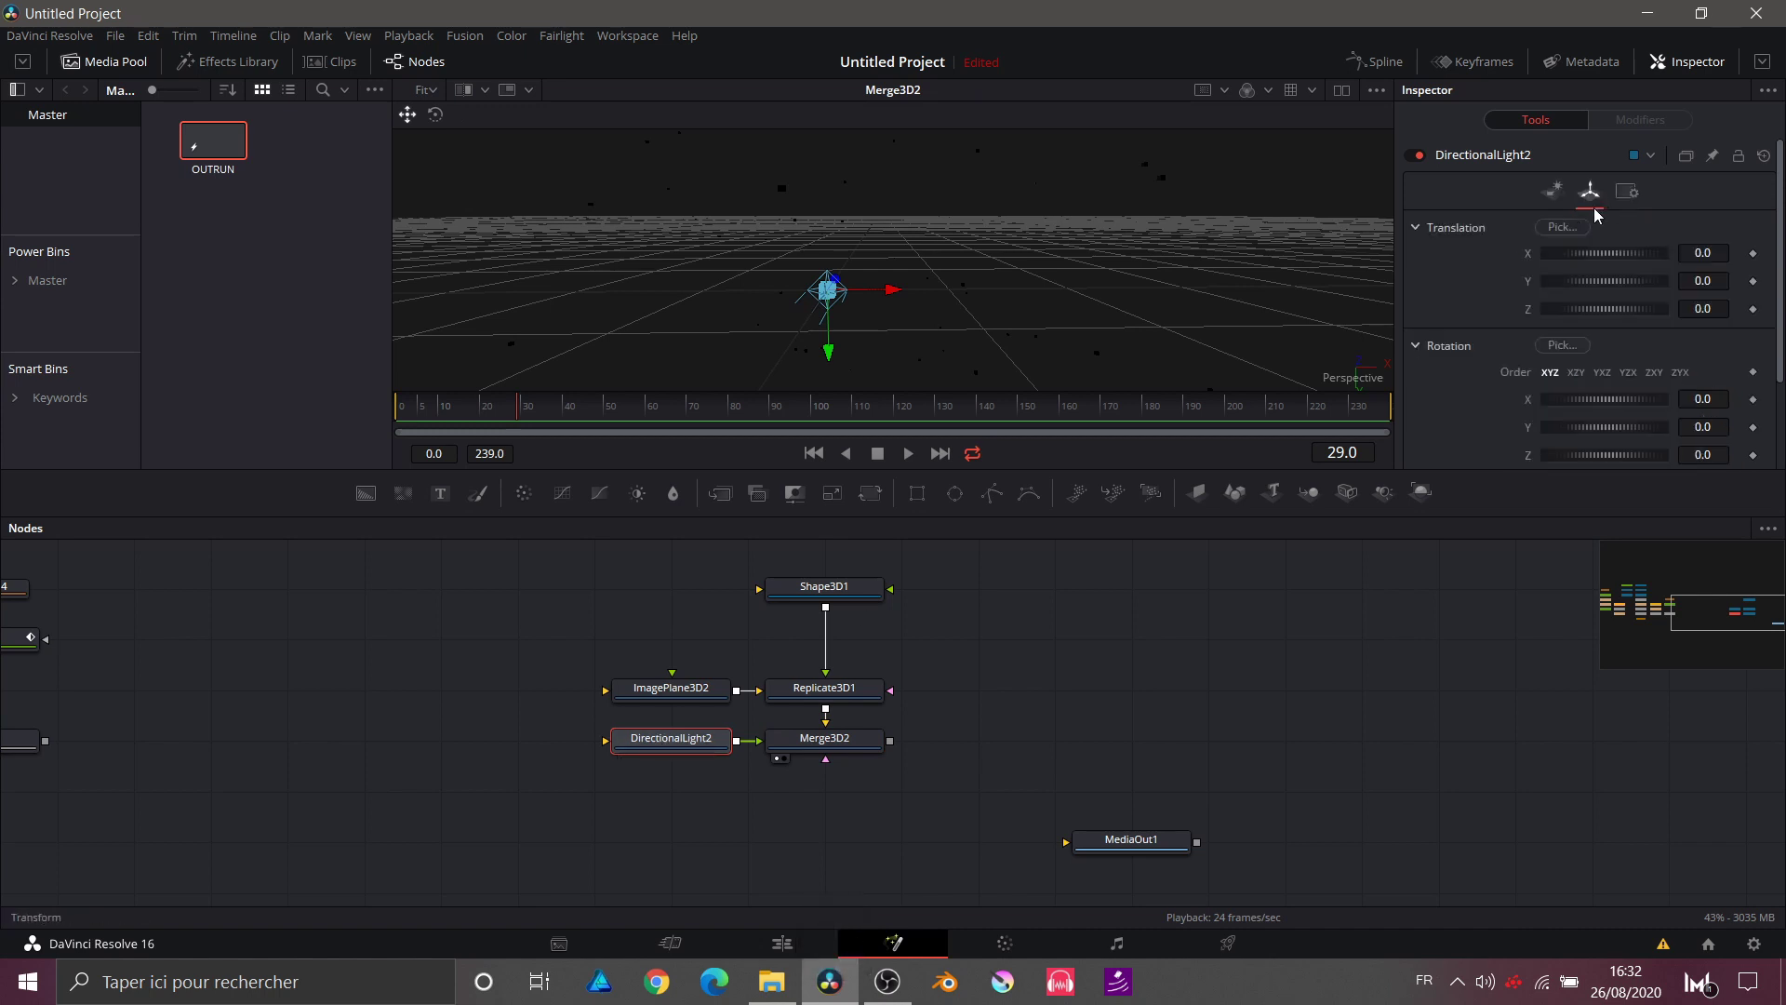
drag(1591, 405, 1598, 454)
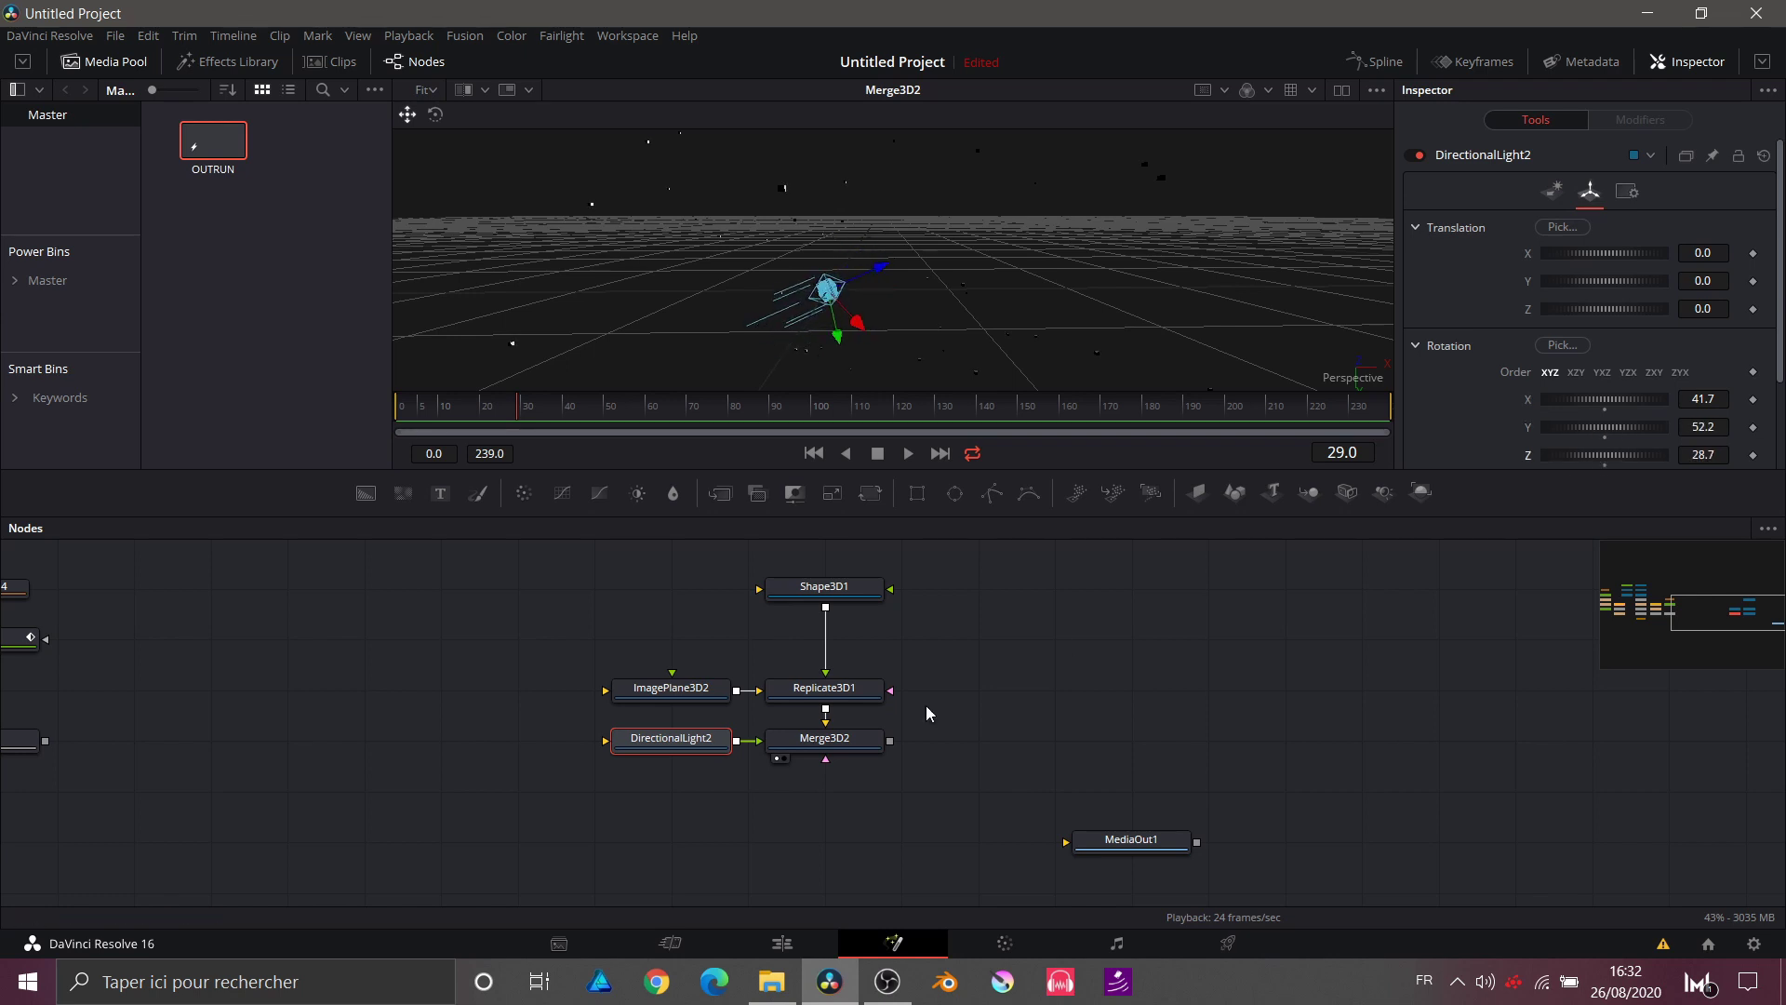
Step: Add a Renderer3D node after Merge3D2 and show its output in a second viewer
click(838, 747)
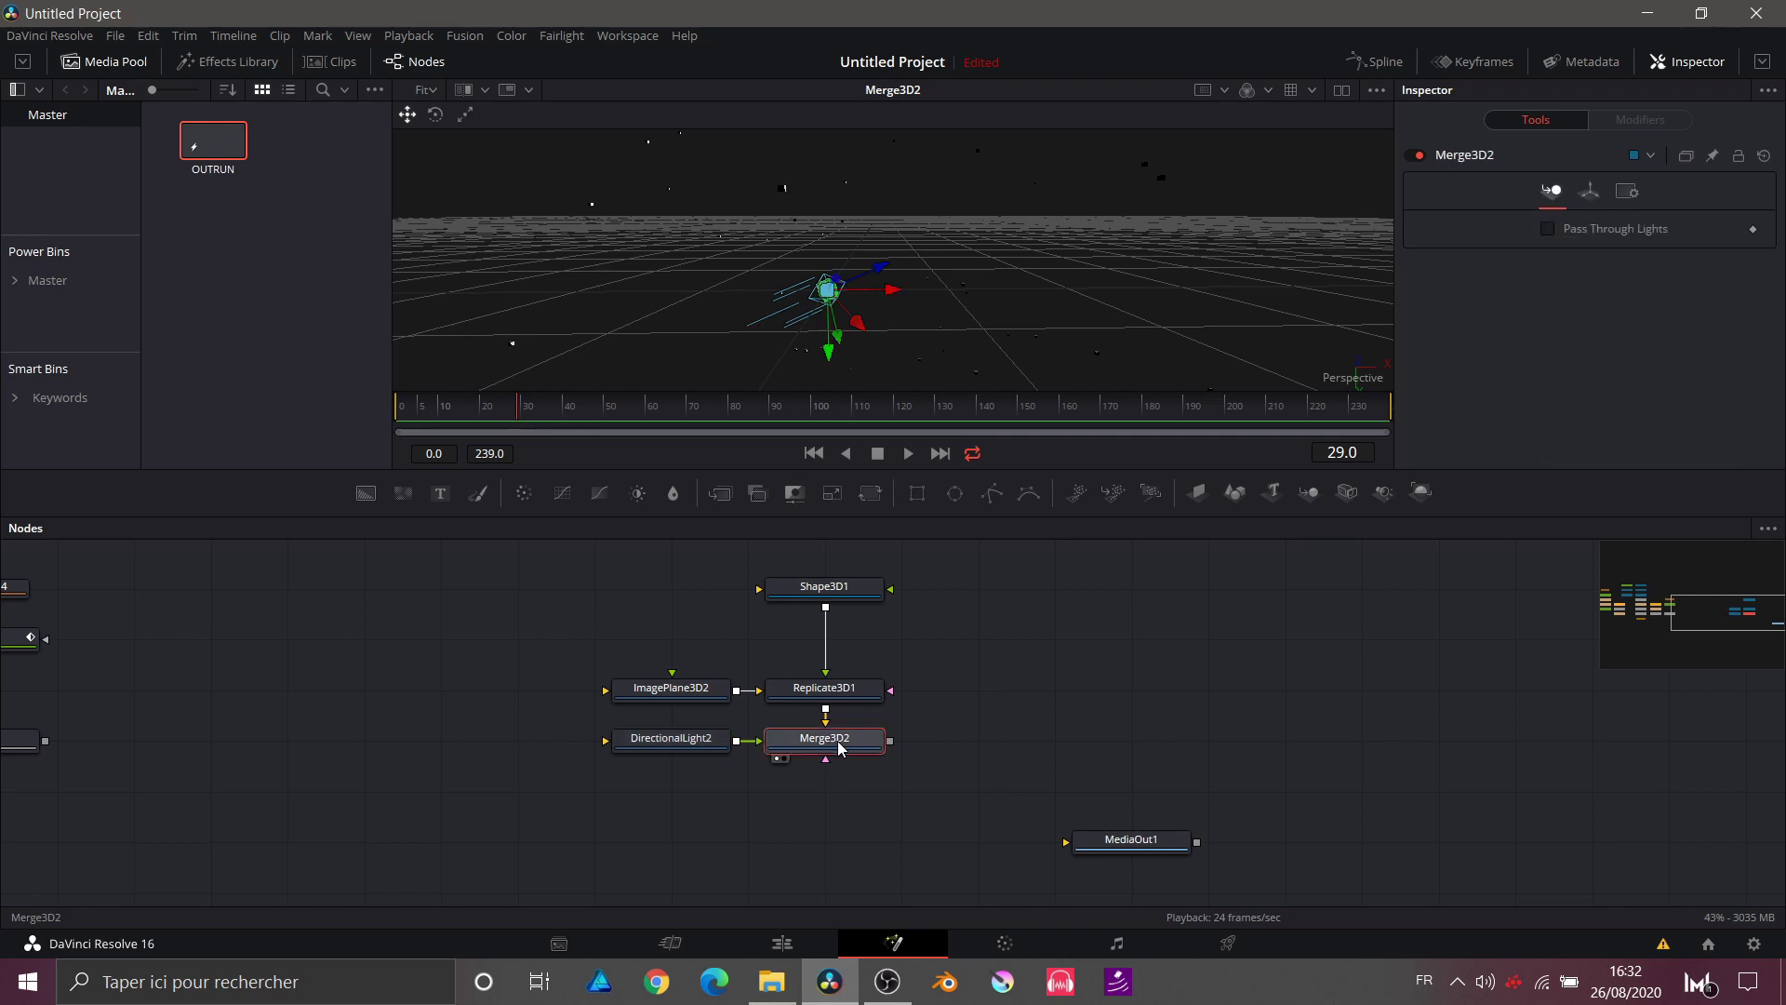
click(1424, 494)
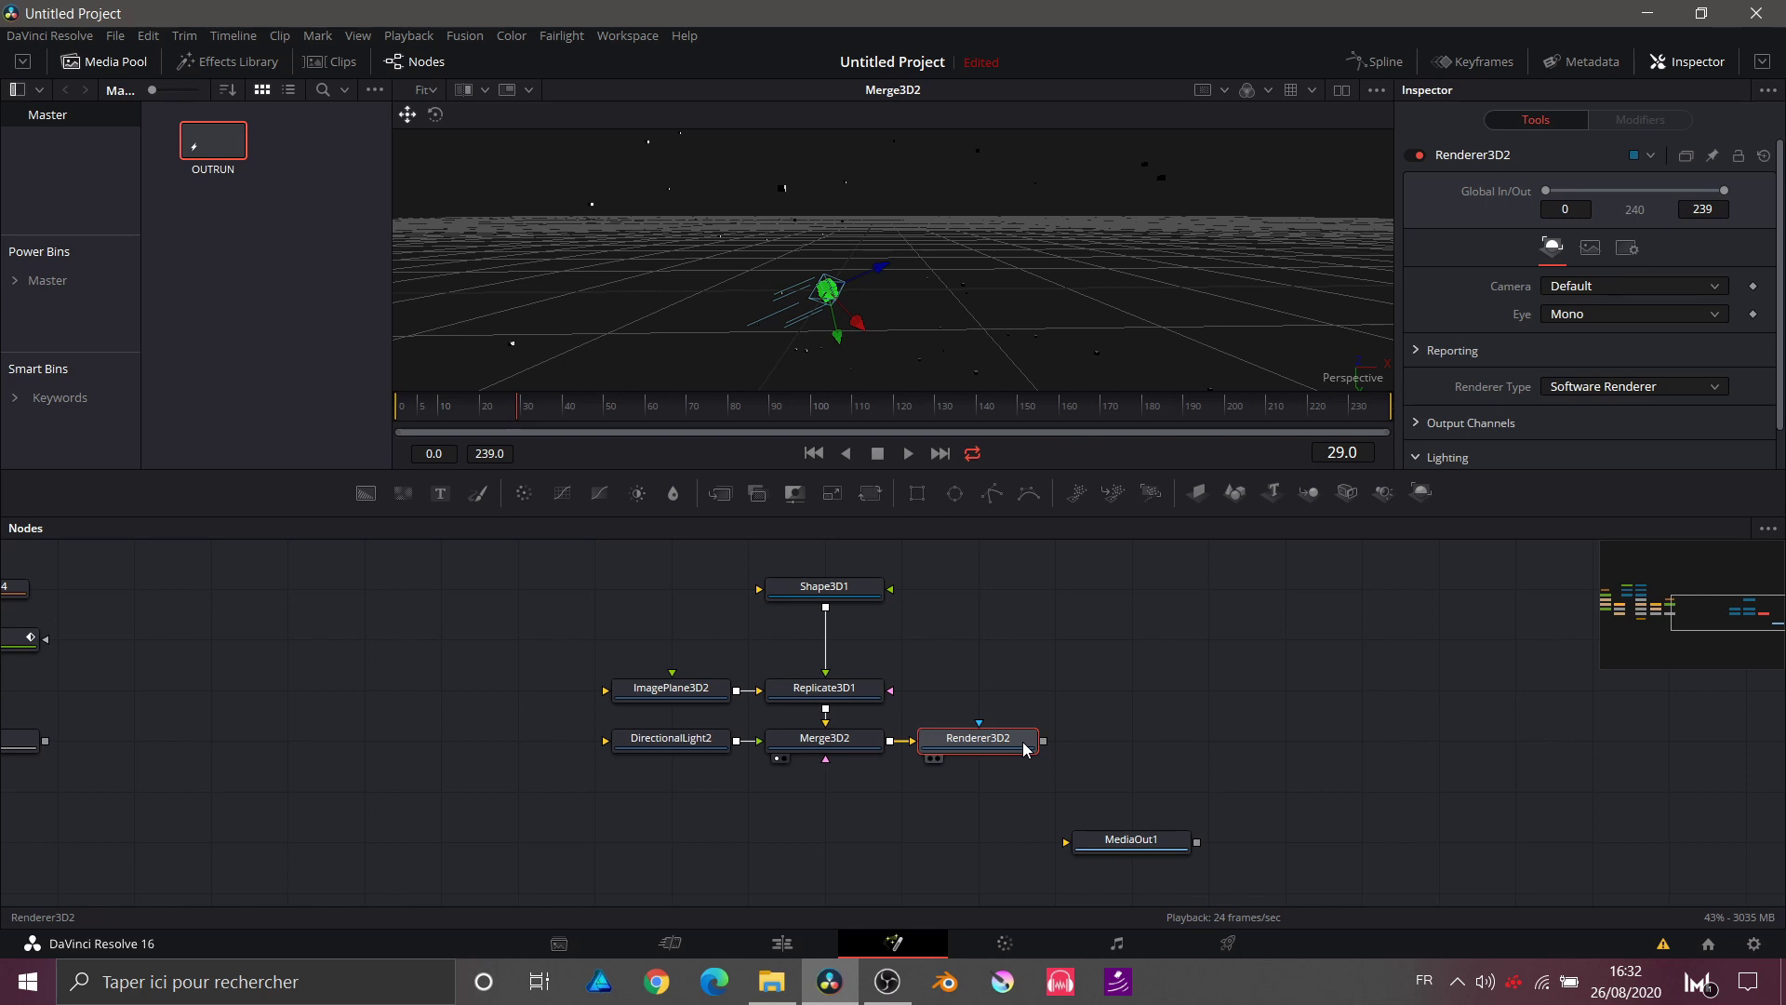
key(Delete)
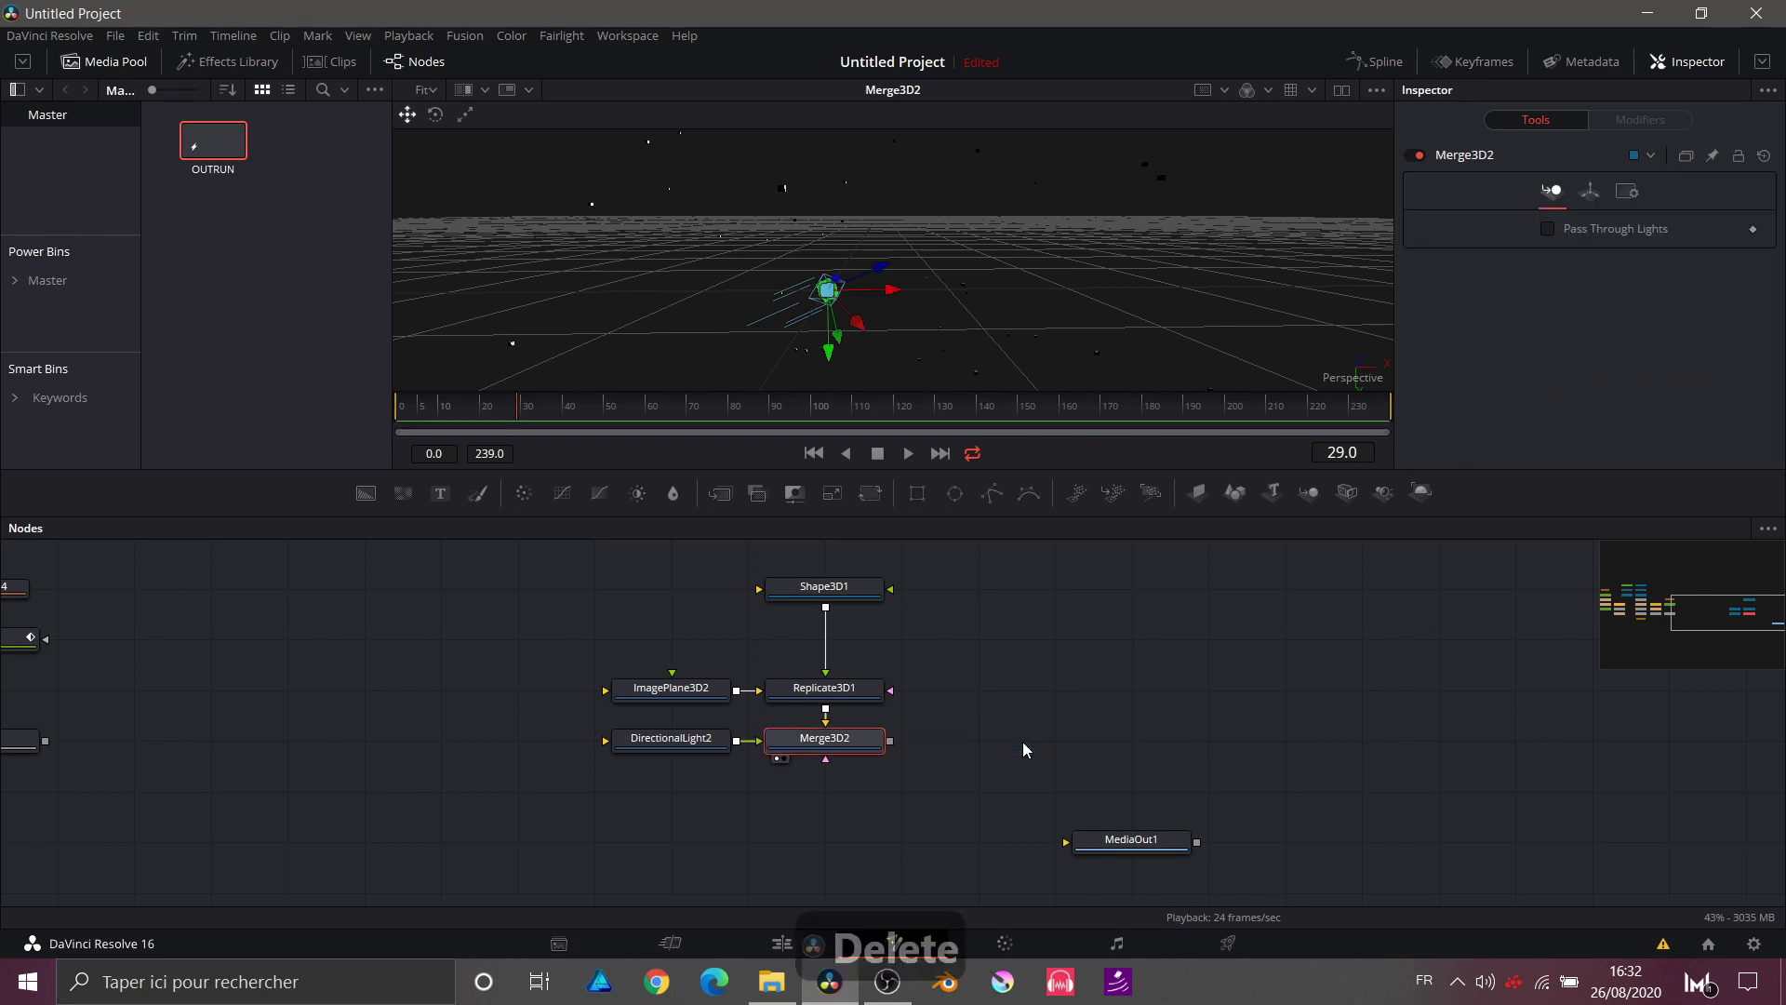
click(1421, 491)
click(1341, 91)
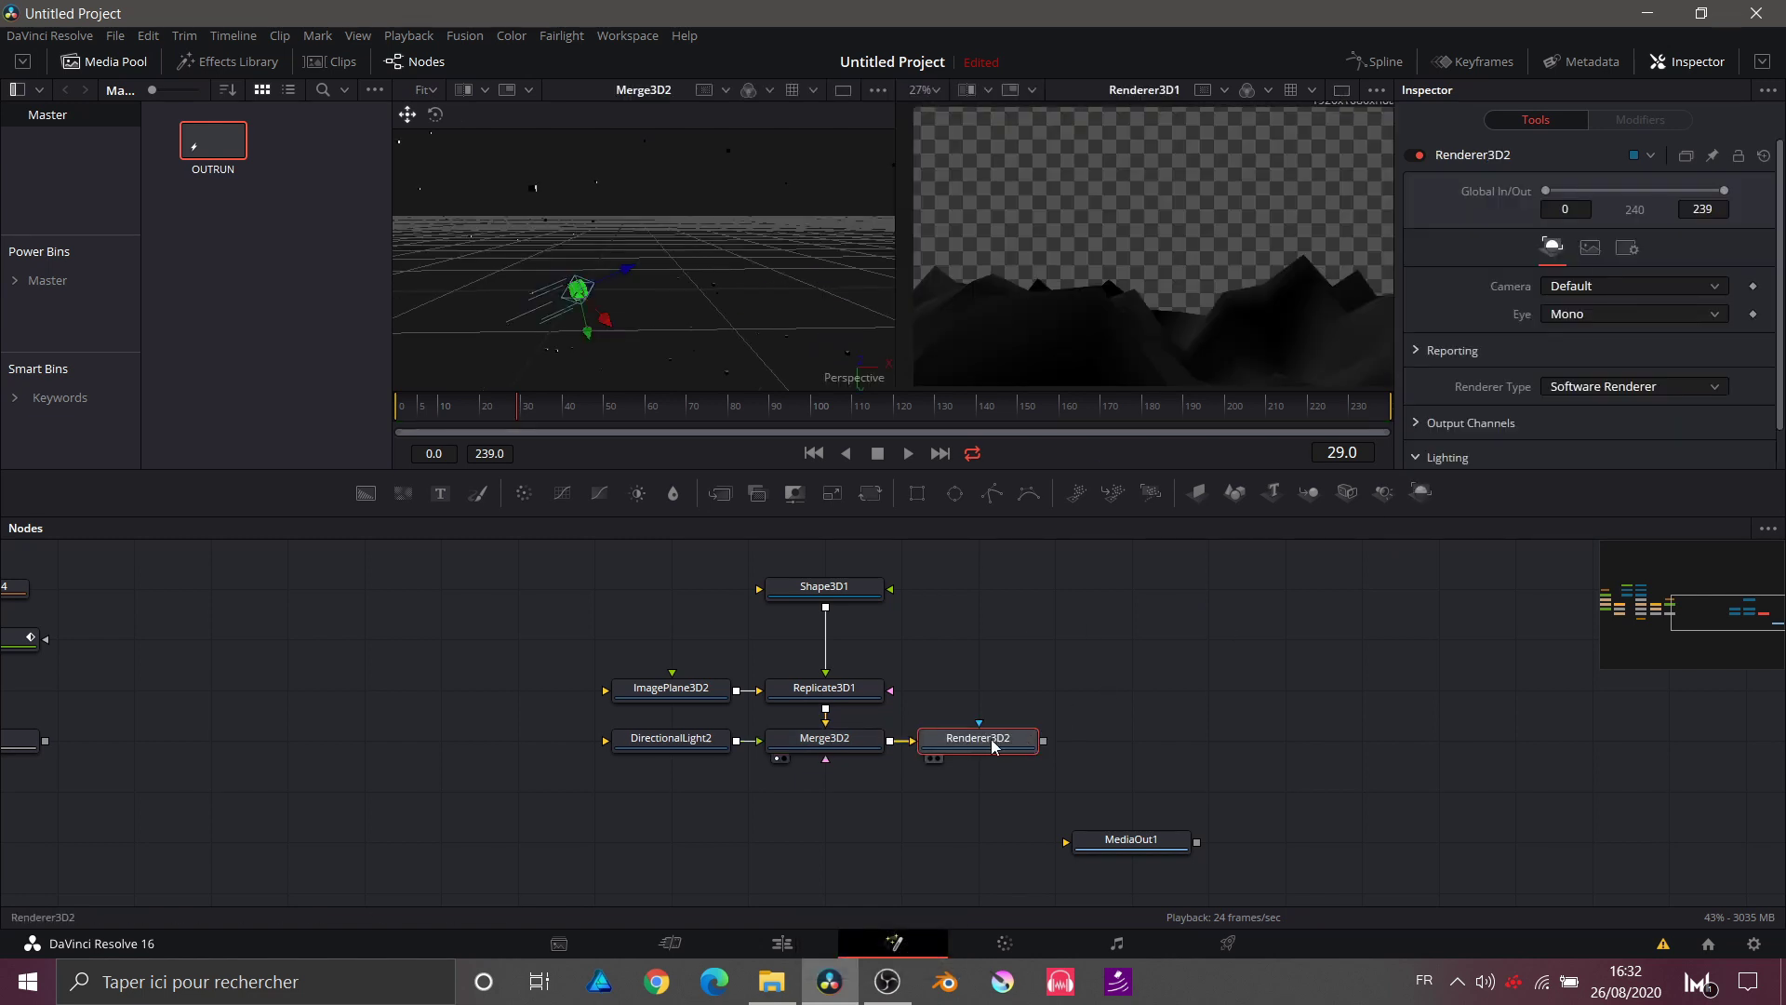
drag(994, 746, 1085, 292)
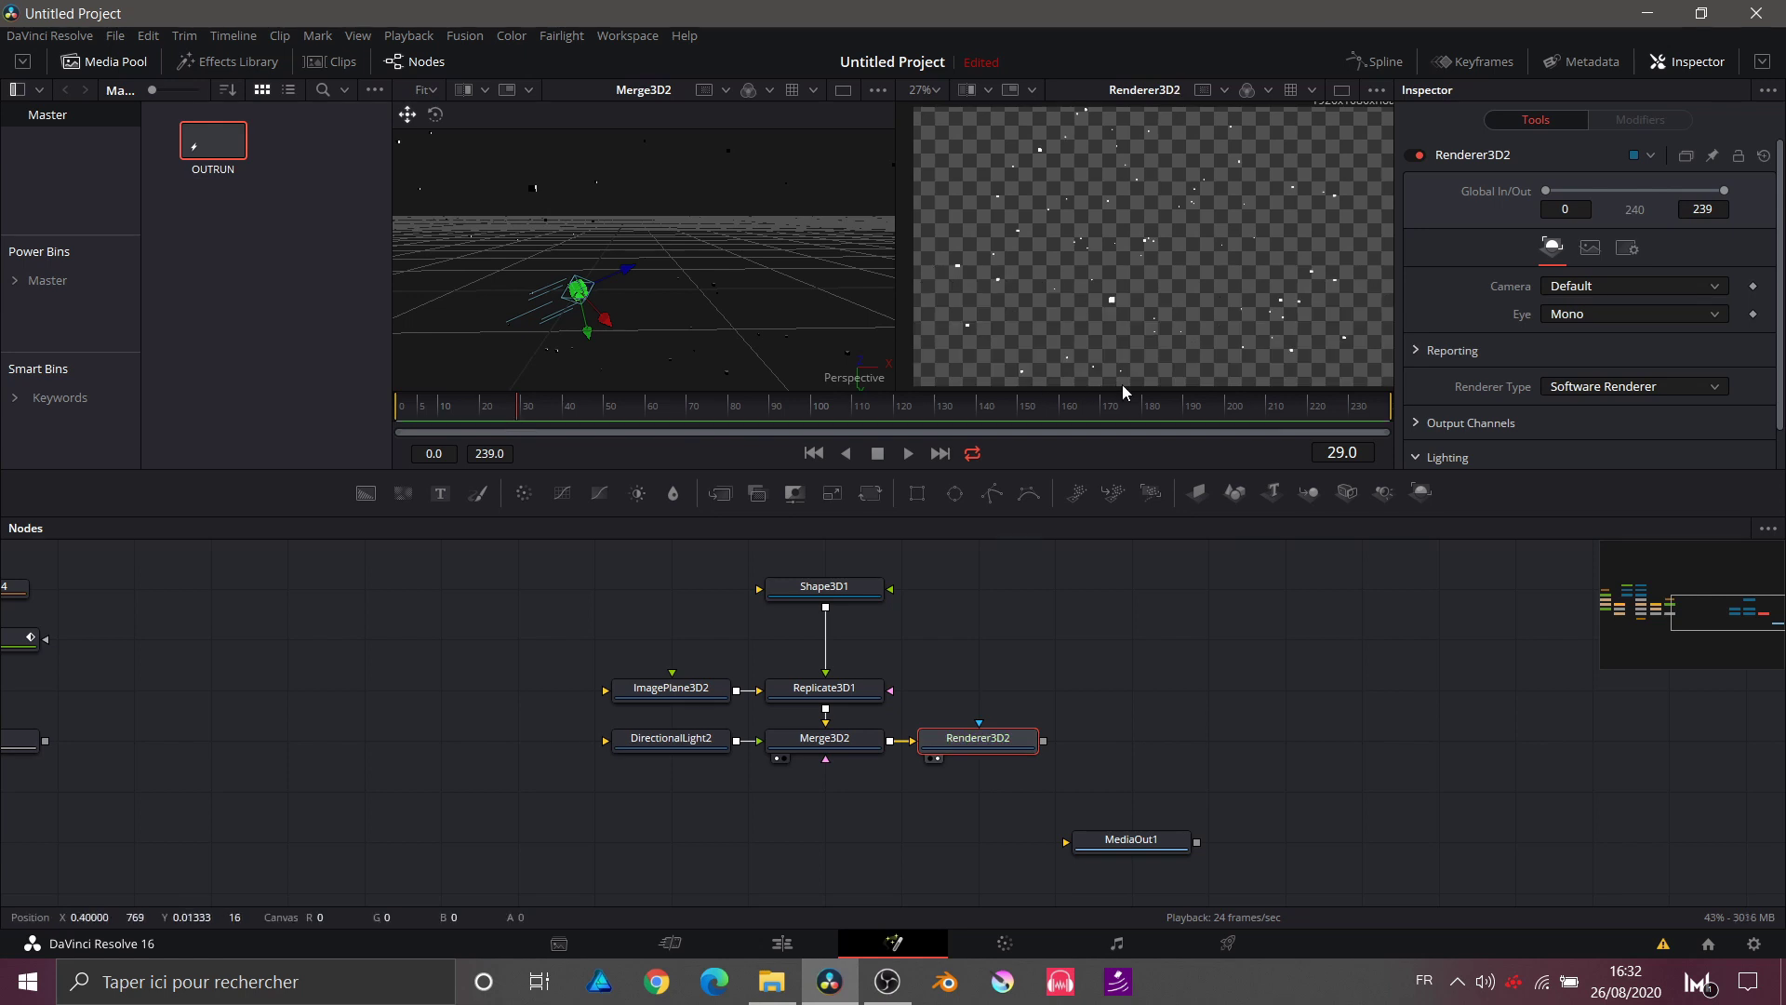
Step: Set the Renderer Type of Renderer3D2 to OpenGL Renderer and enable Lighting
click(1578, 387)
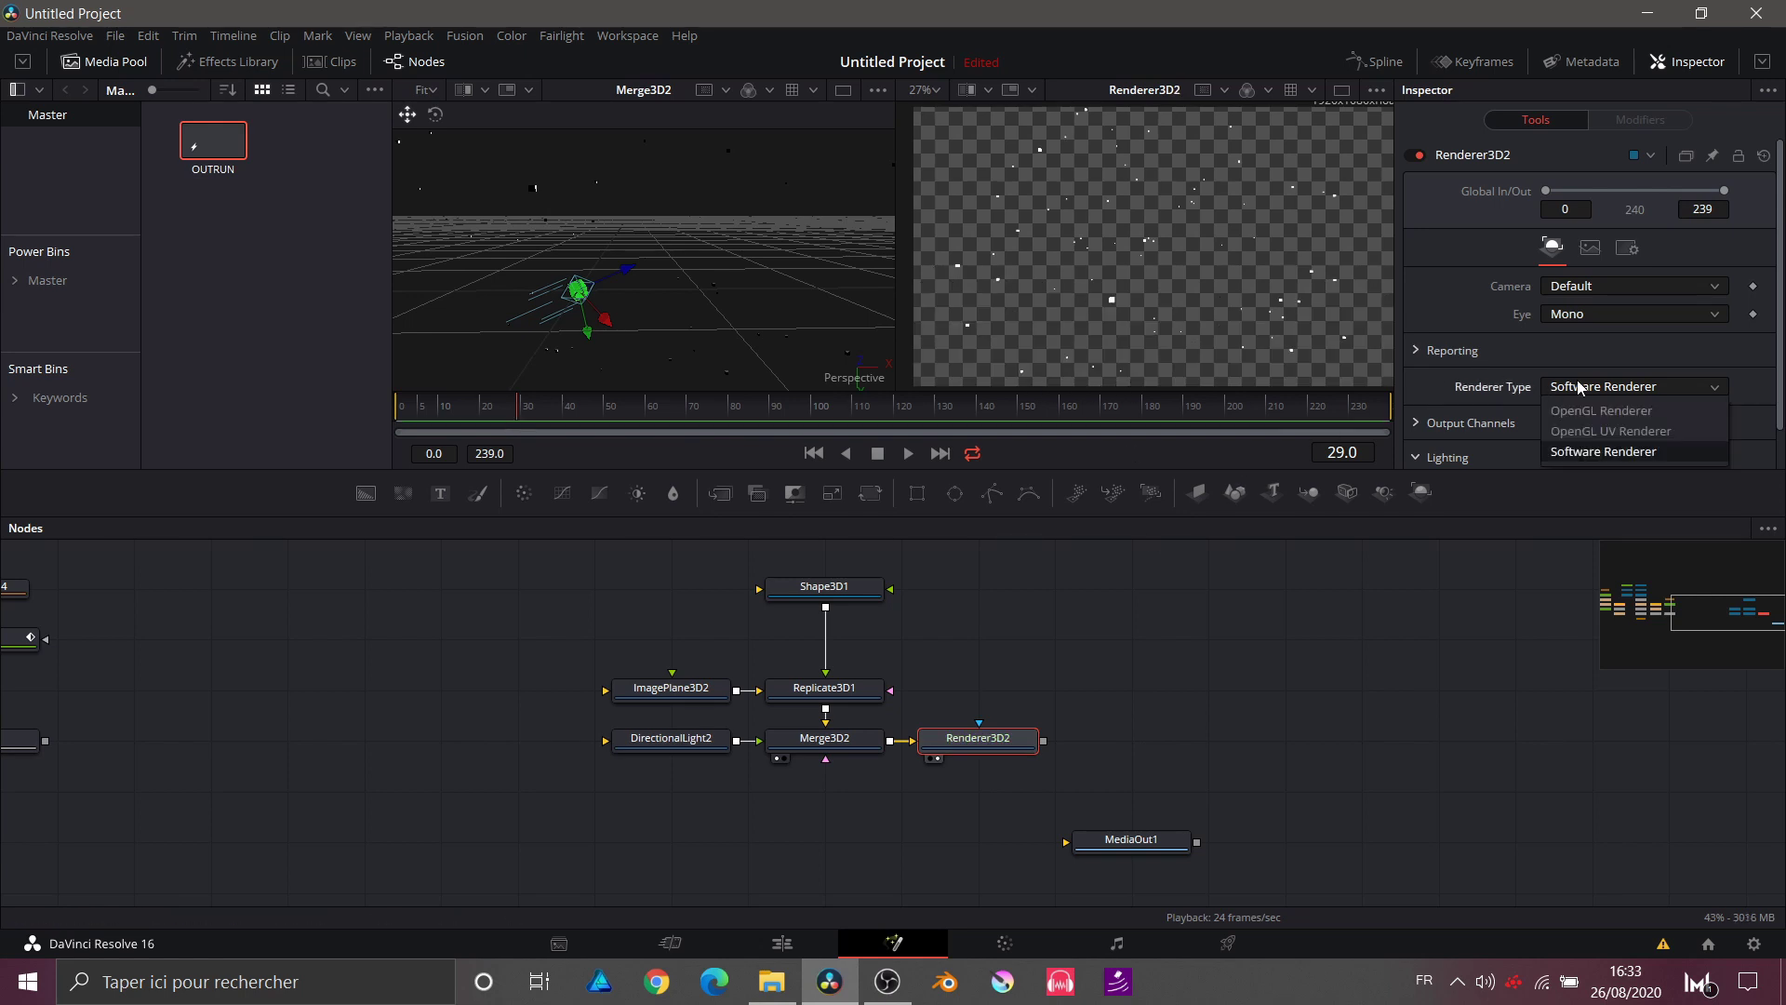
click(1582, 408)
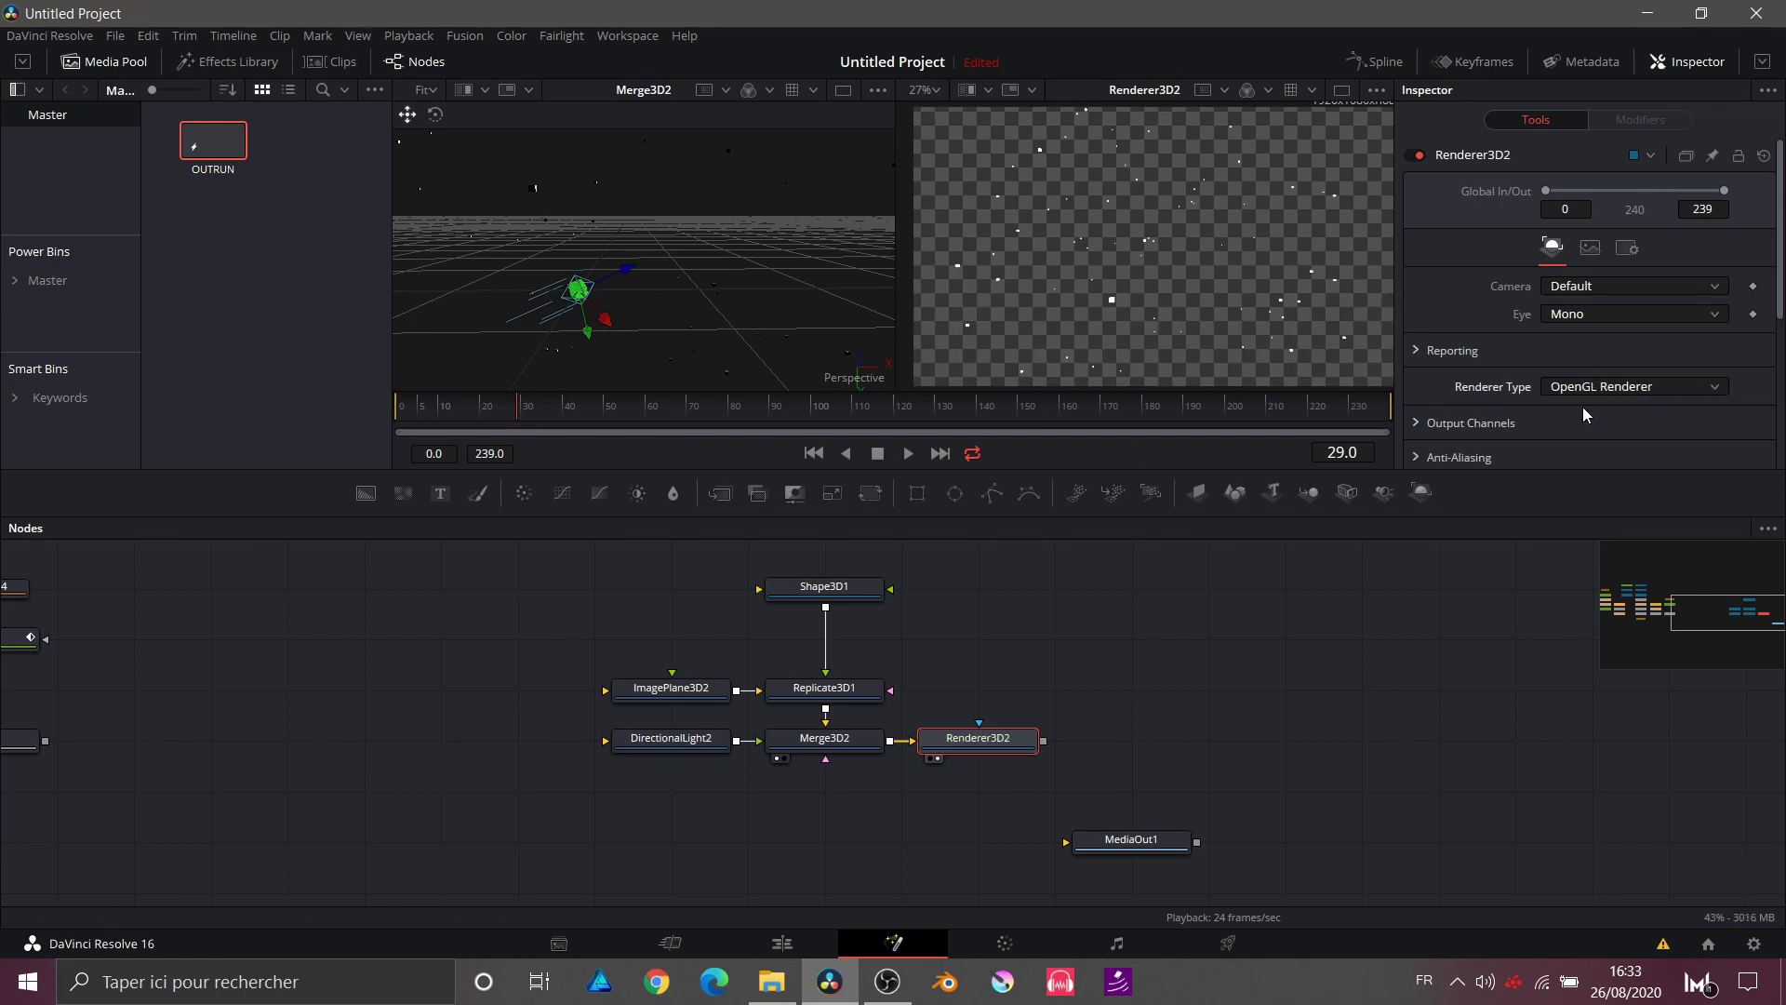
scroll(1583, 406, down, 3)
click(1549, 328)
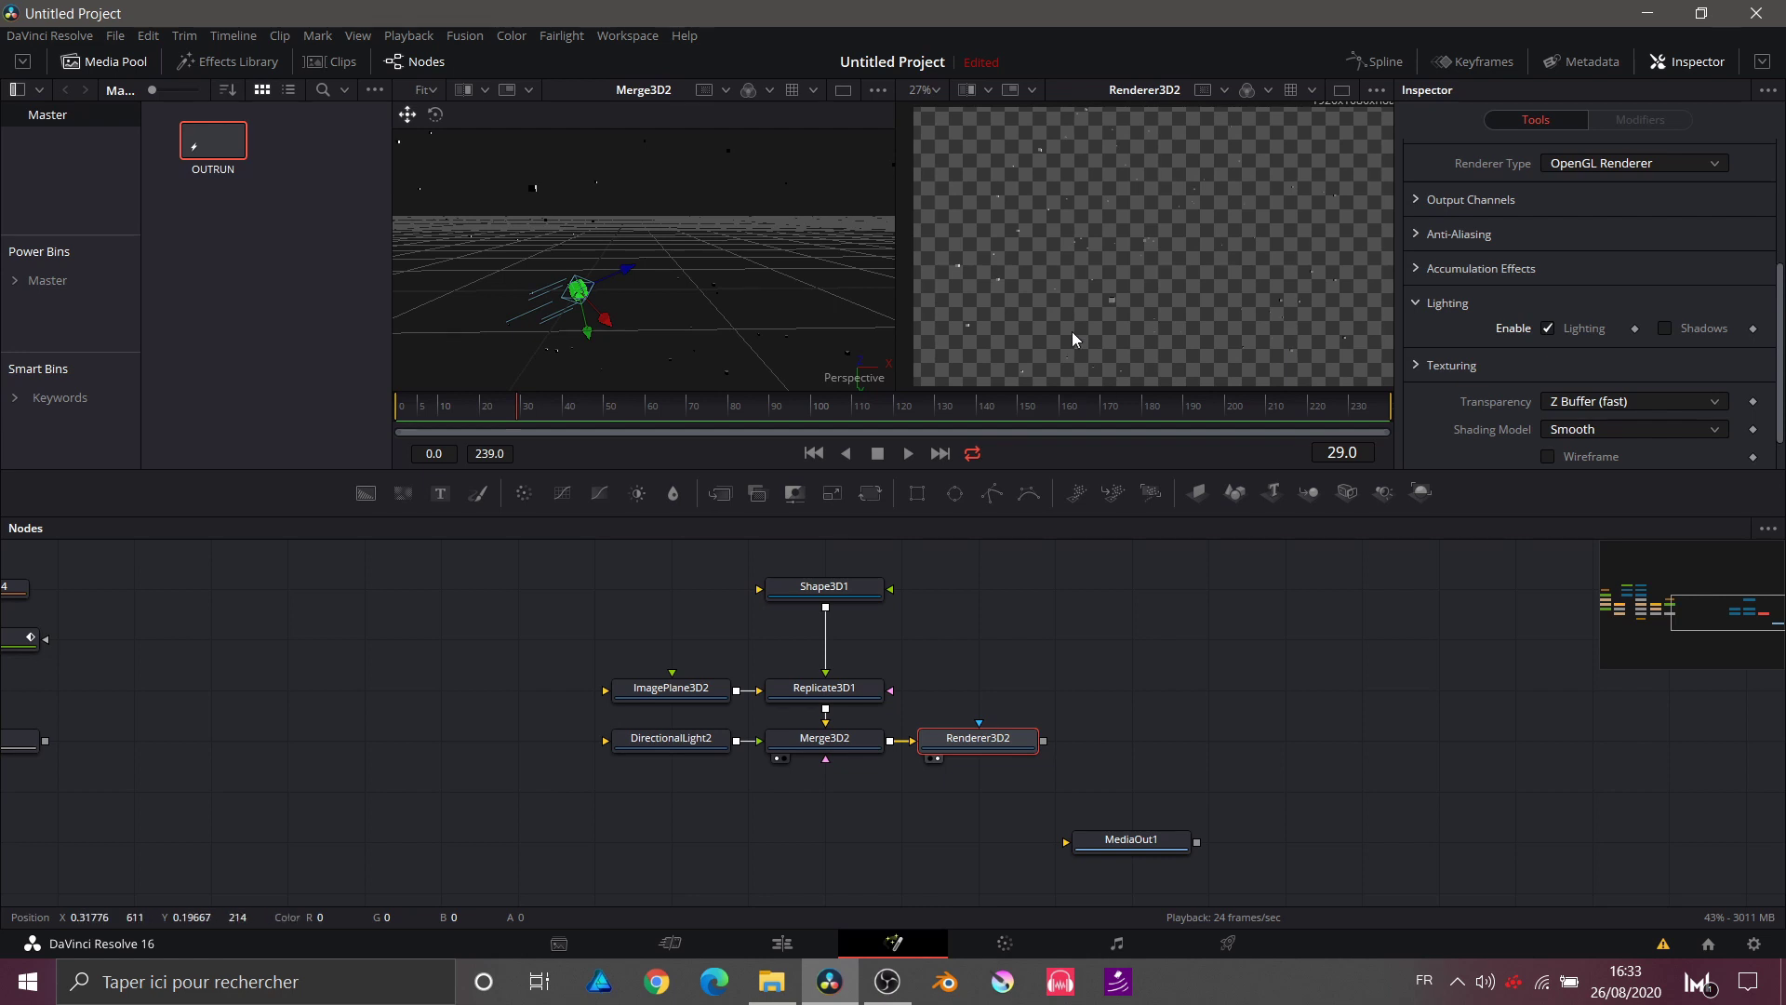
Step: Increase the transform Scale of Shape3D1 to 0.198 to enlarge the replicated cubes
scroll(1072, 331, up, 2)
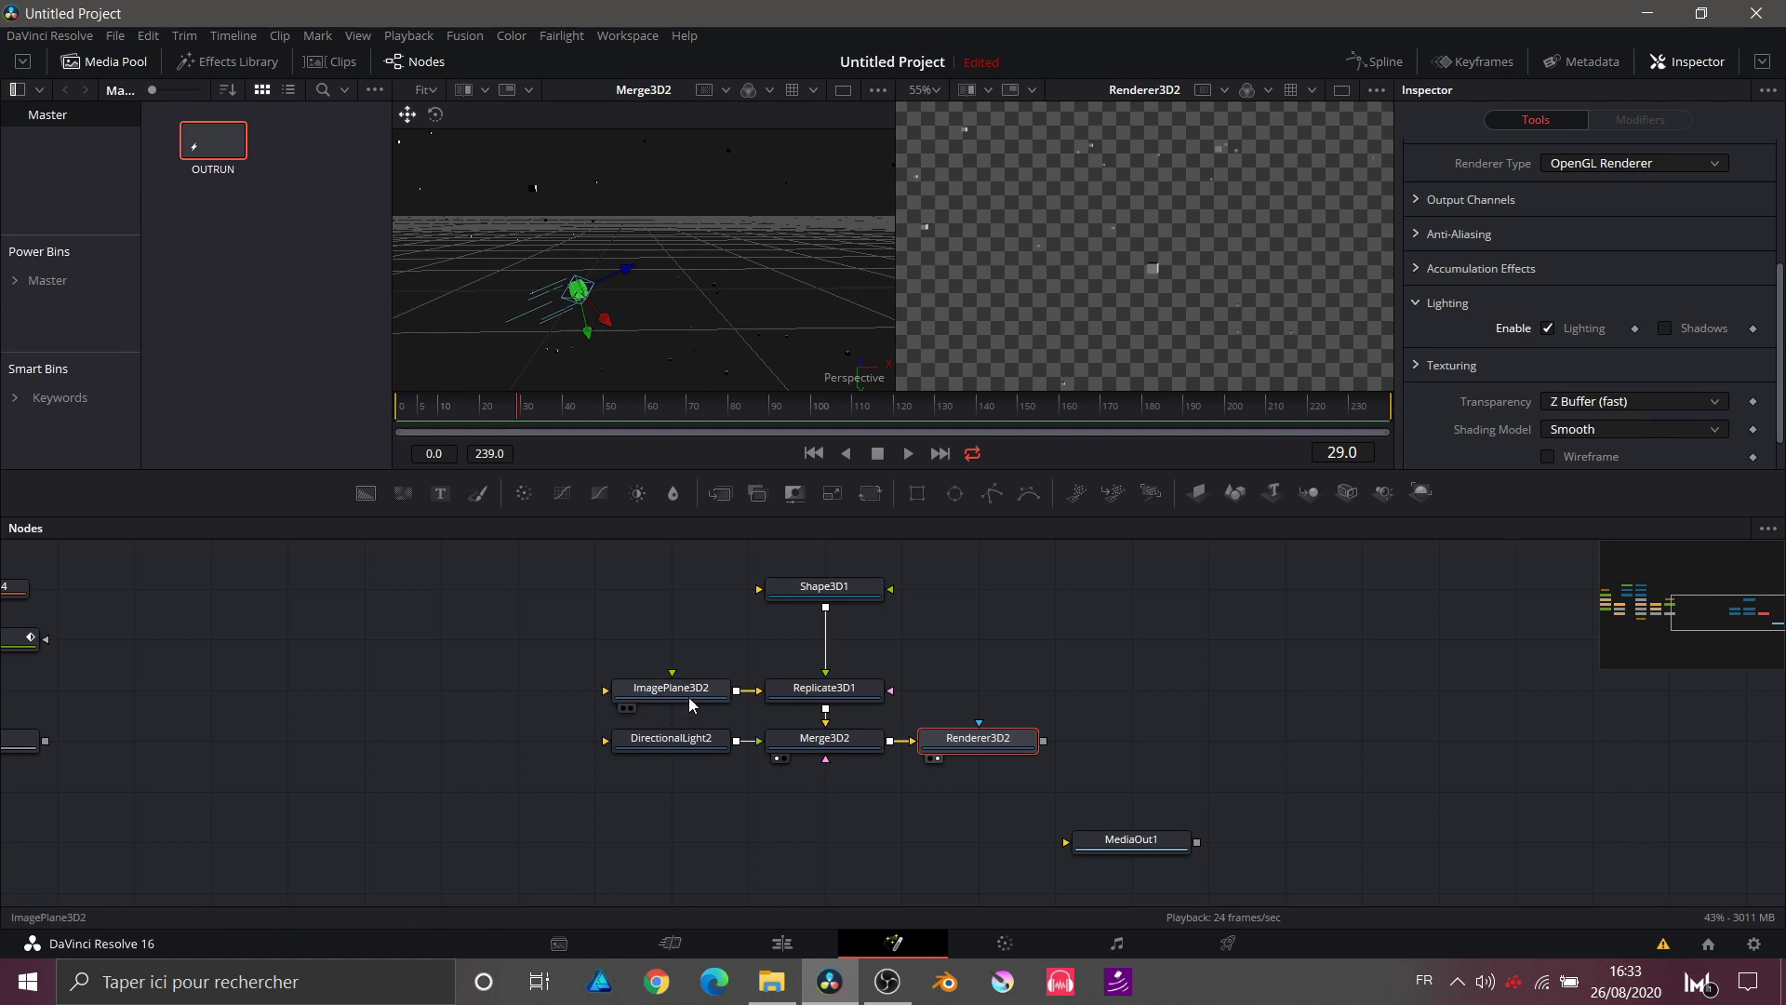
click(837, 593)
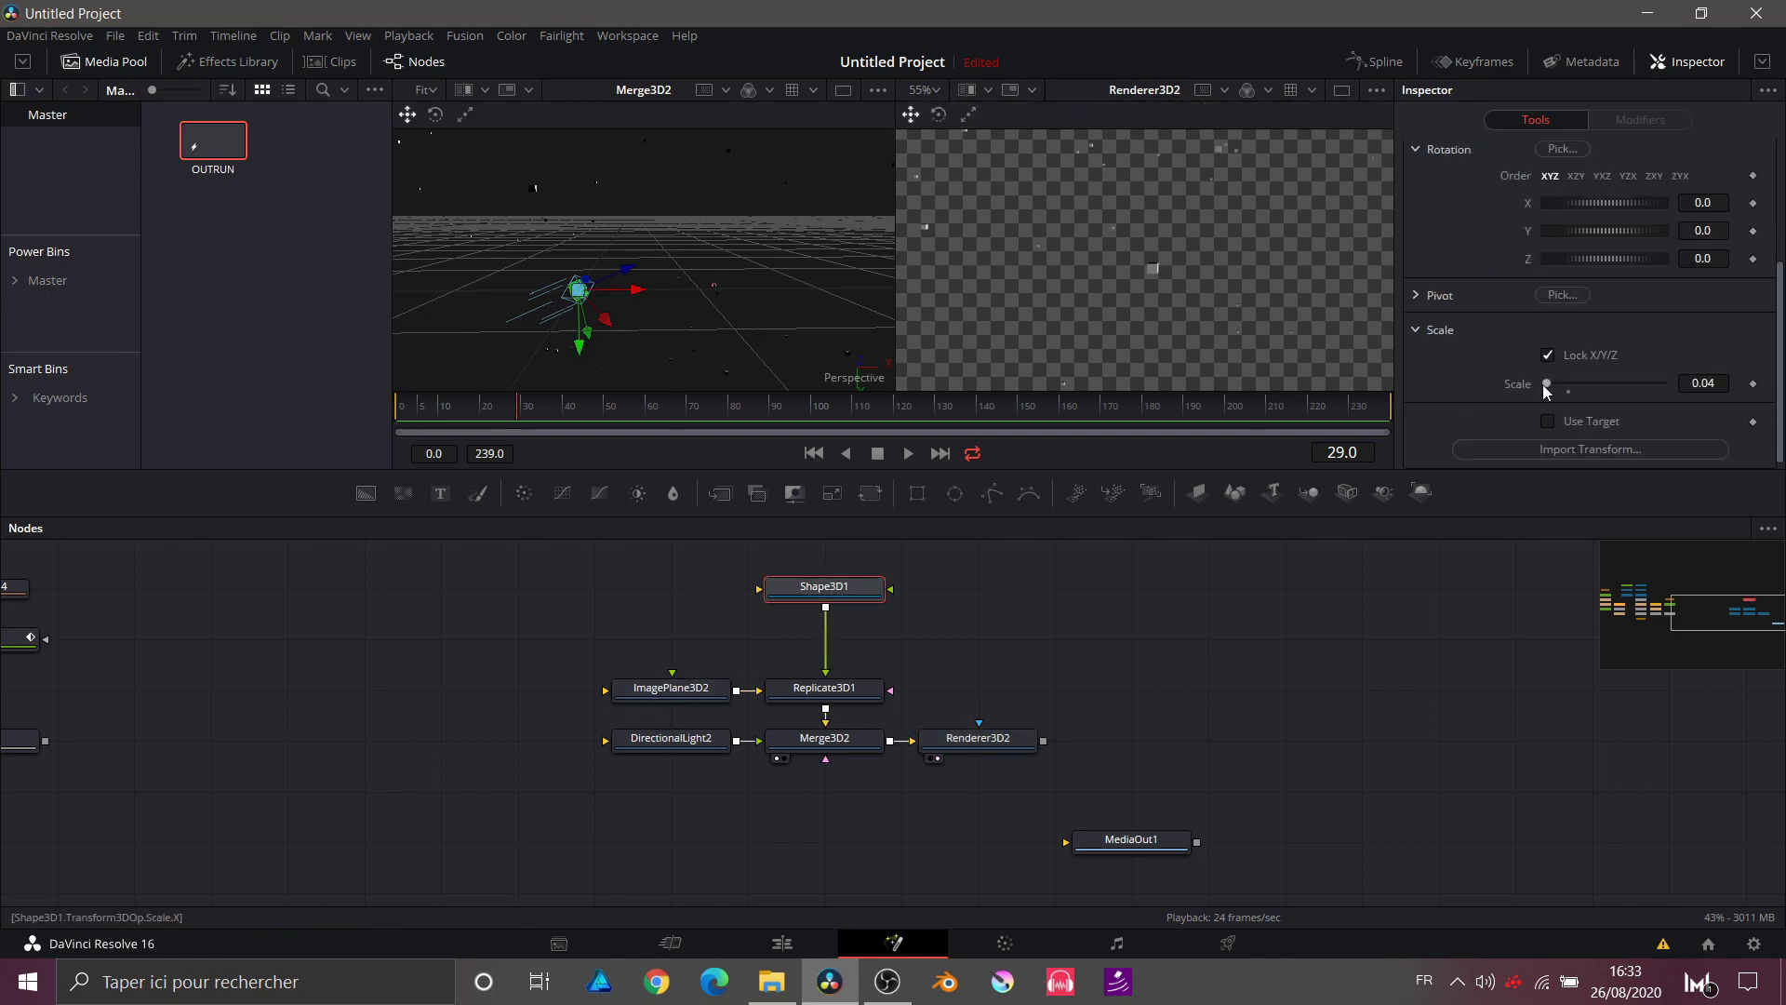
drag(1548, 385, 1551, 387)
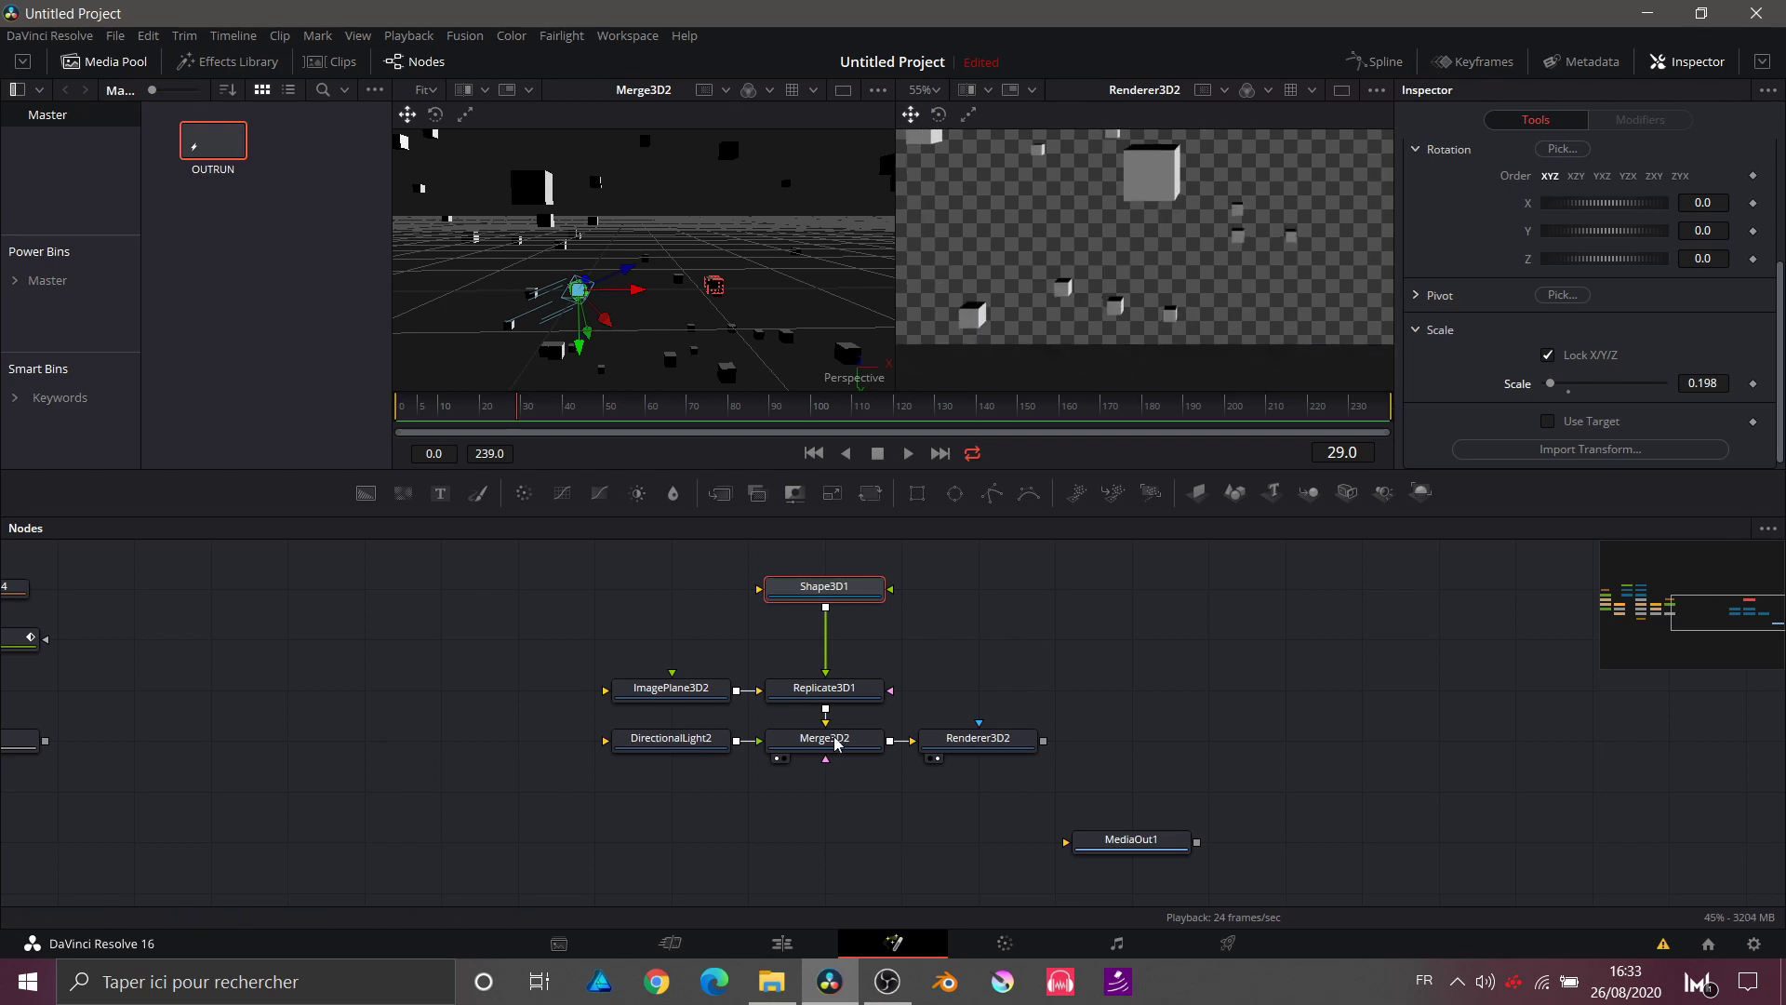
Step: Adjust the Rotation of DirectionalLight2 to X 65.2 and Y 62.6
click(715, 748)
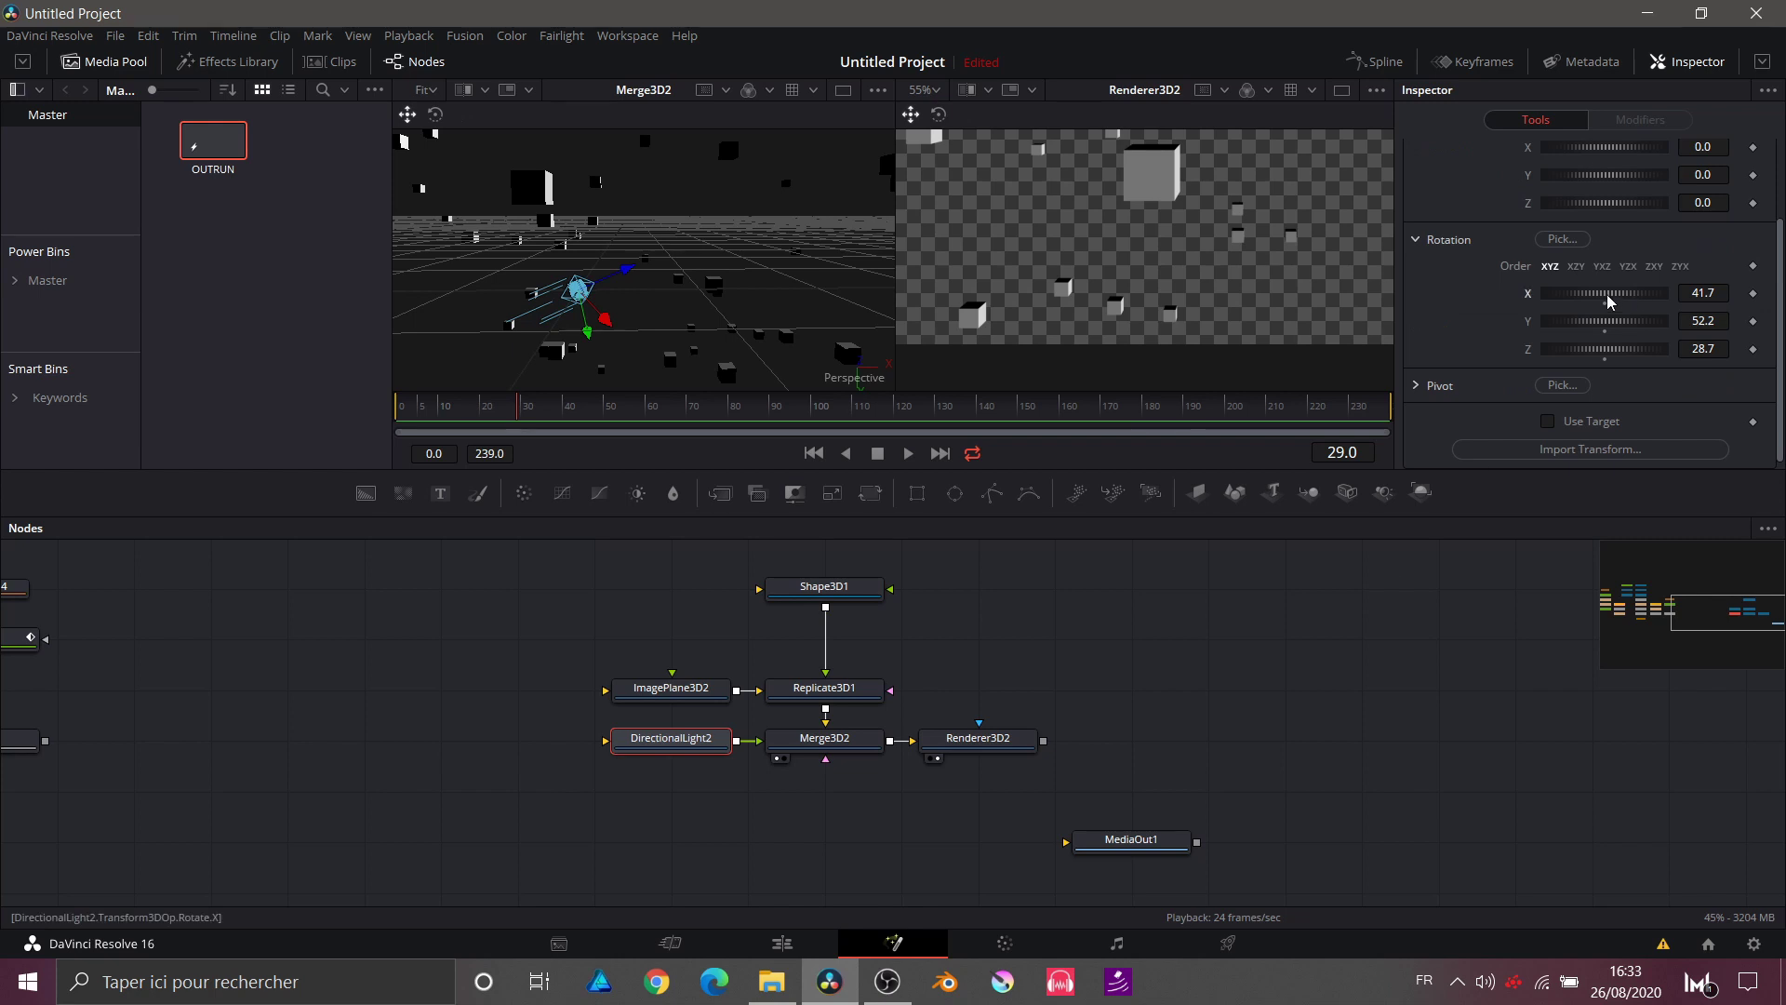
drag(1610, 301, 1614, 296)
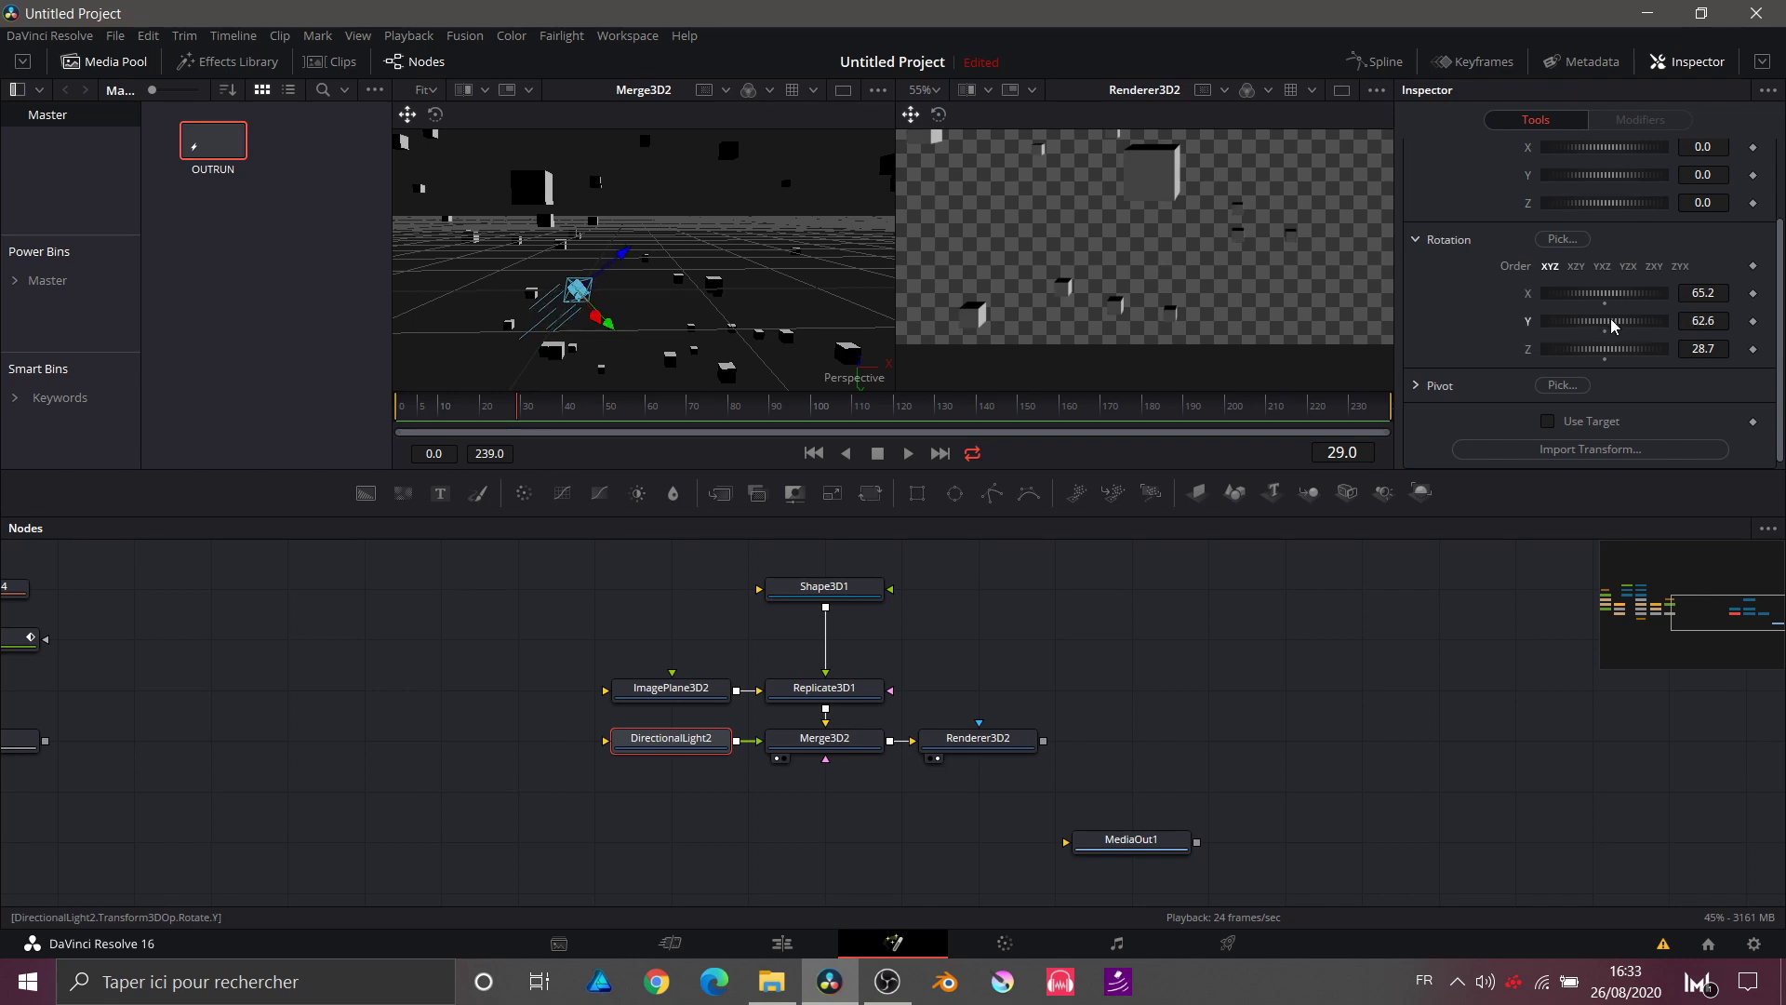
Step: Add an Edge Detect node after Renderer3D2 and set its Mode to Grayscale Edges
key(shift+space)
text(ed)
key(Return)
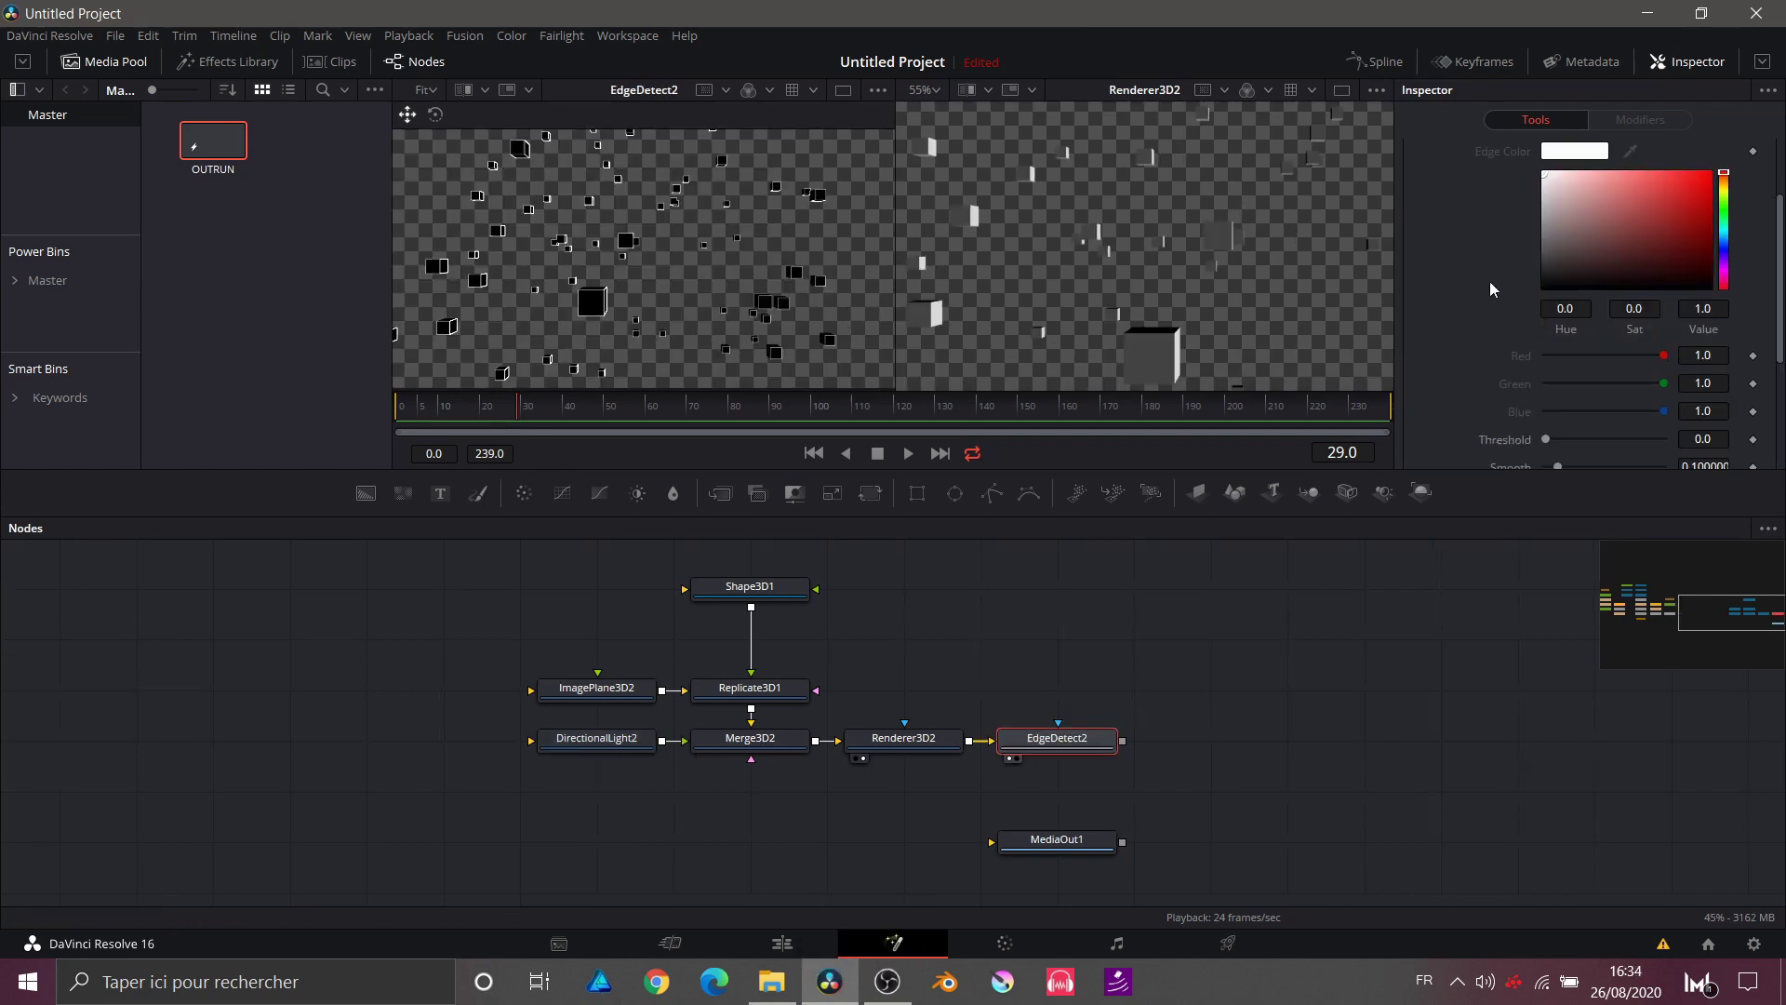
scroll(1488, 281, up, 2)
click(1587, 233)
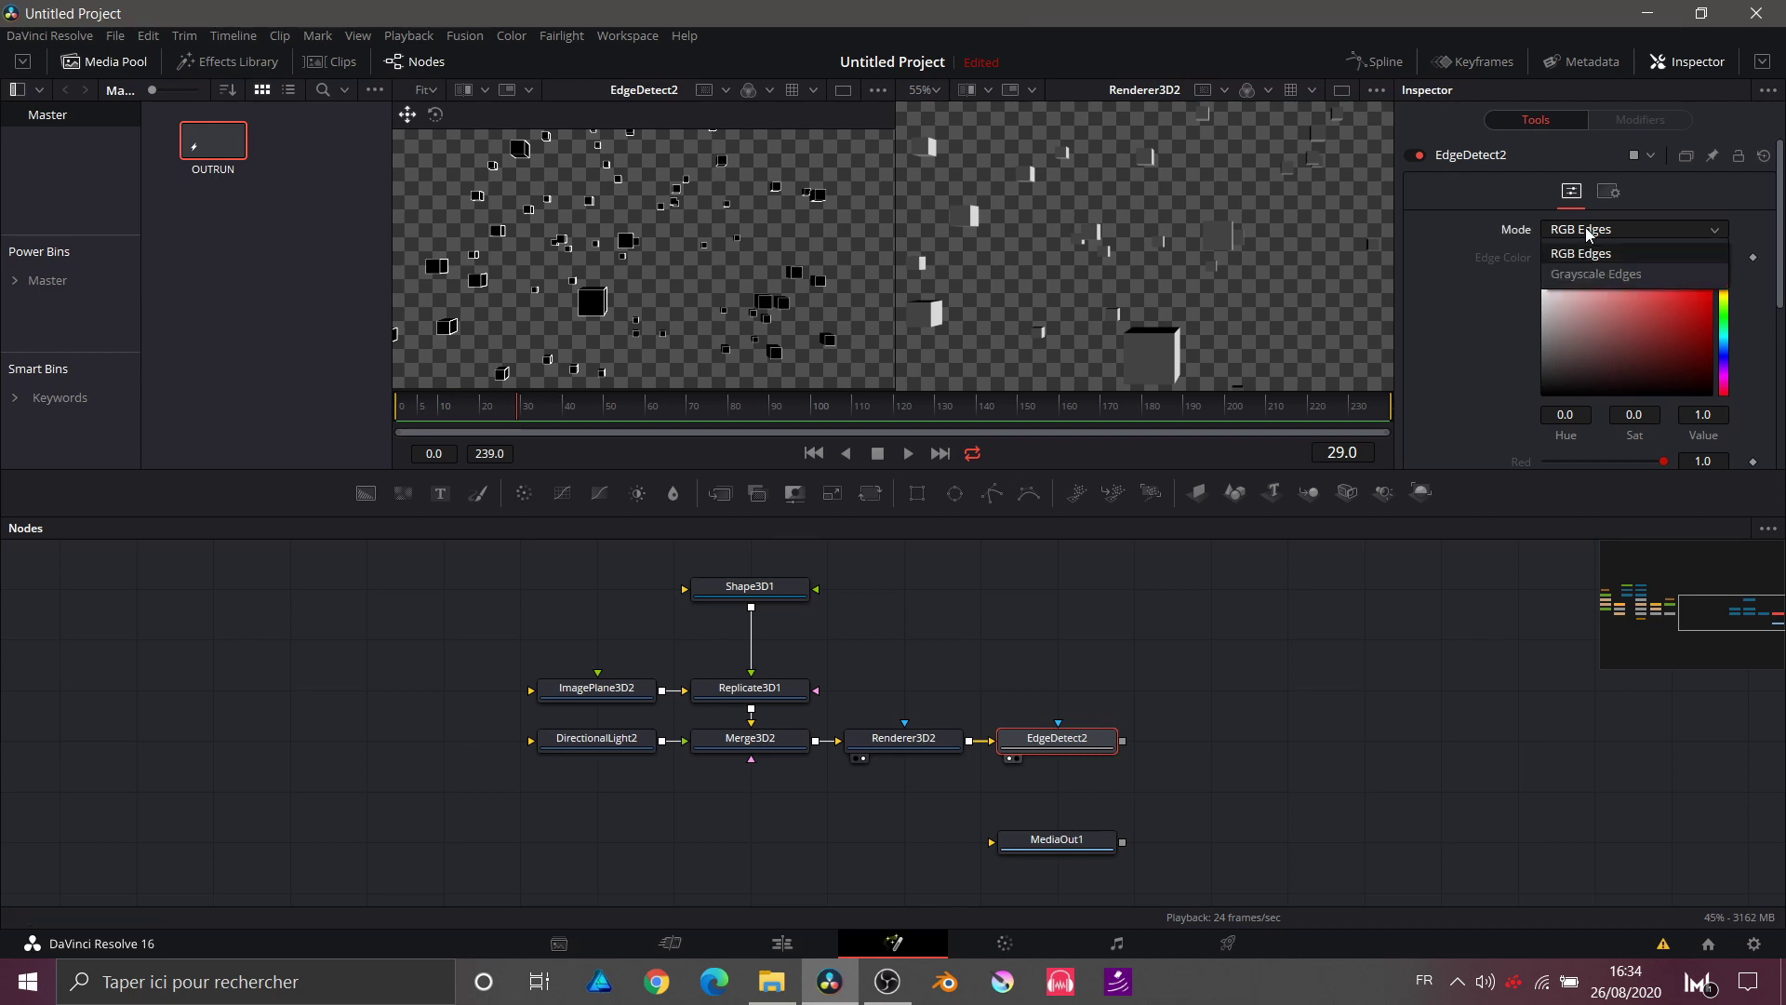
click(1587, 273)
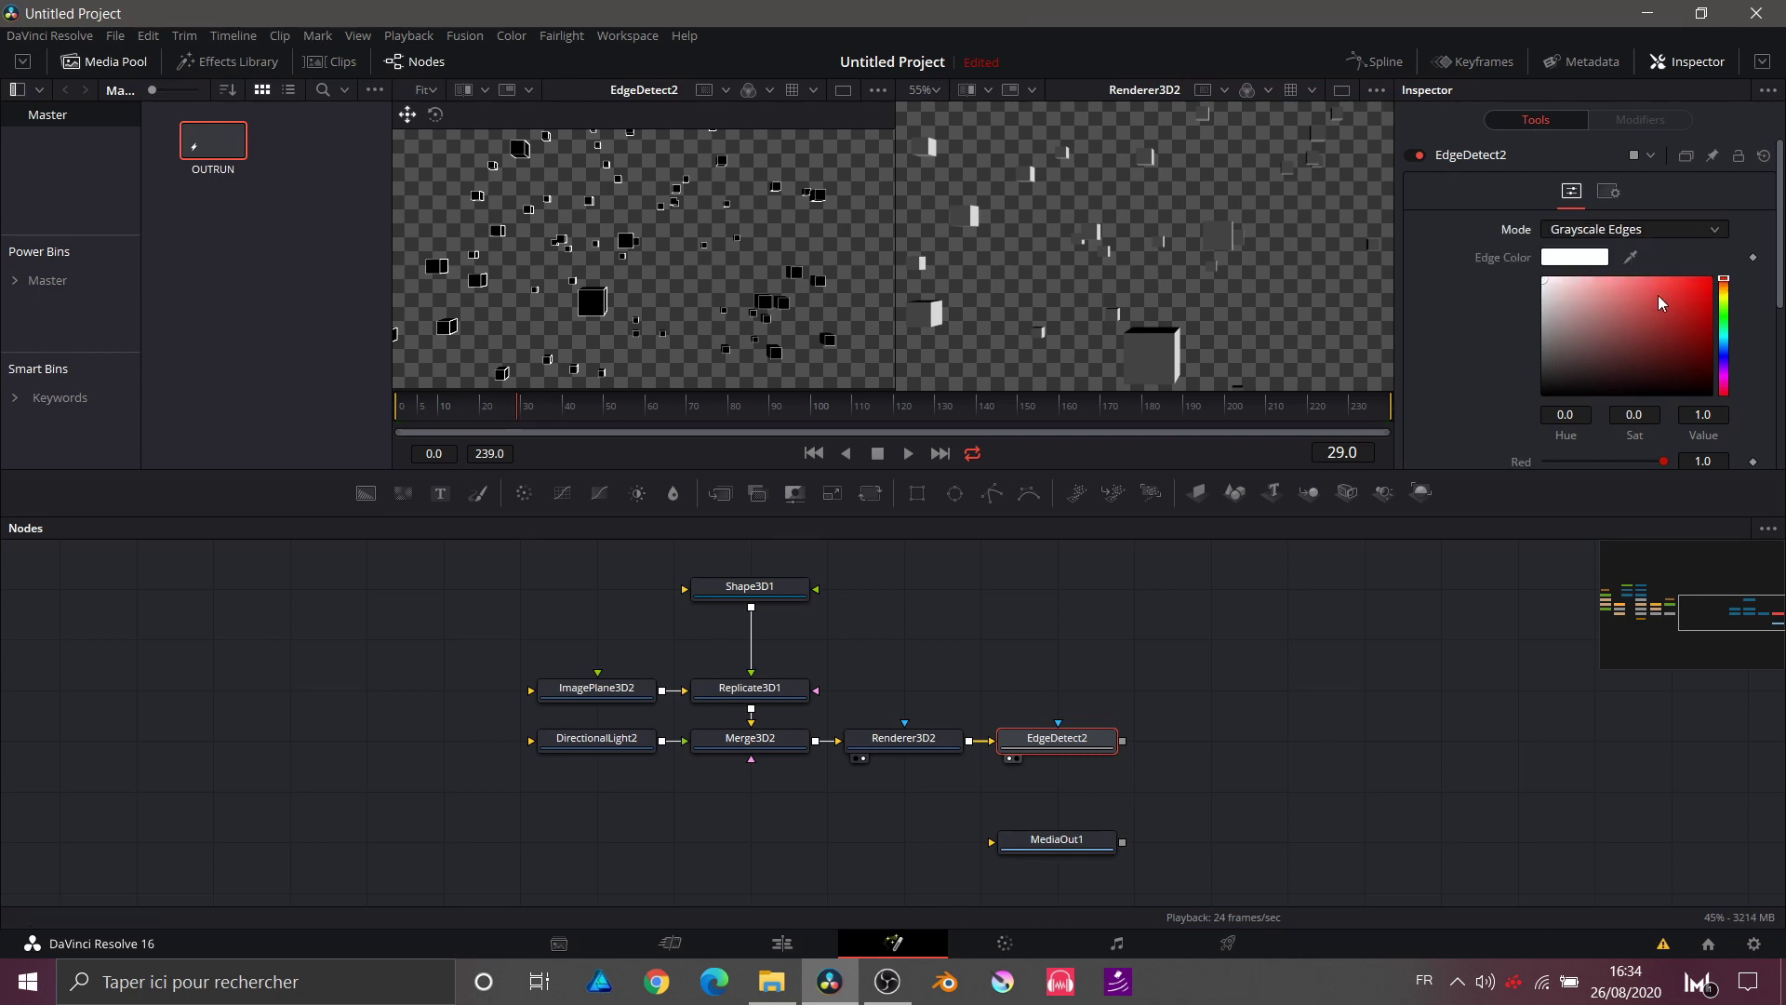
Step: Set the Edge Color of EdgeDetect2 to cyan with Hue 0.52, Sat 1.0 and Value 1.0
click(1724, 336)
drag(1680, 320, 1721, 276)
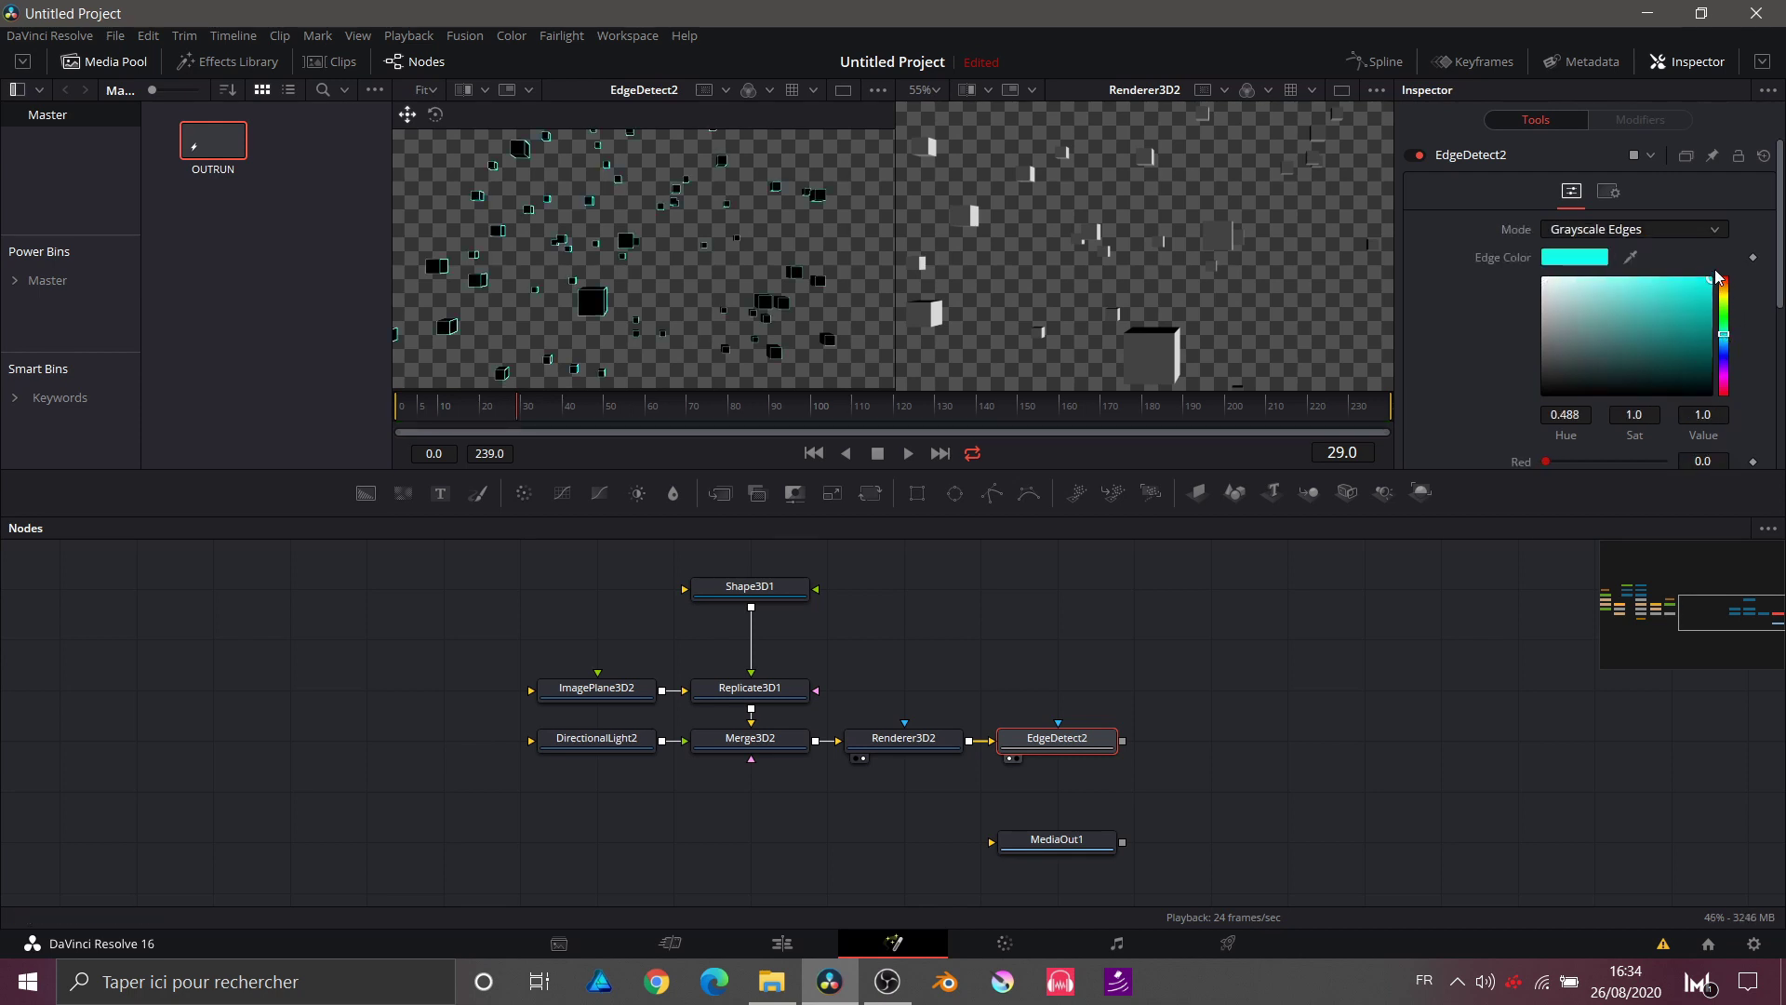
click(1724, 341)
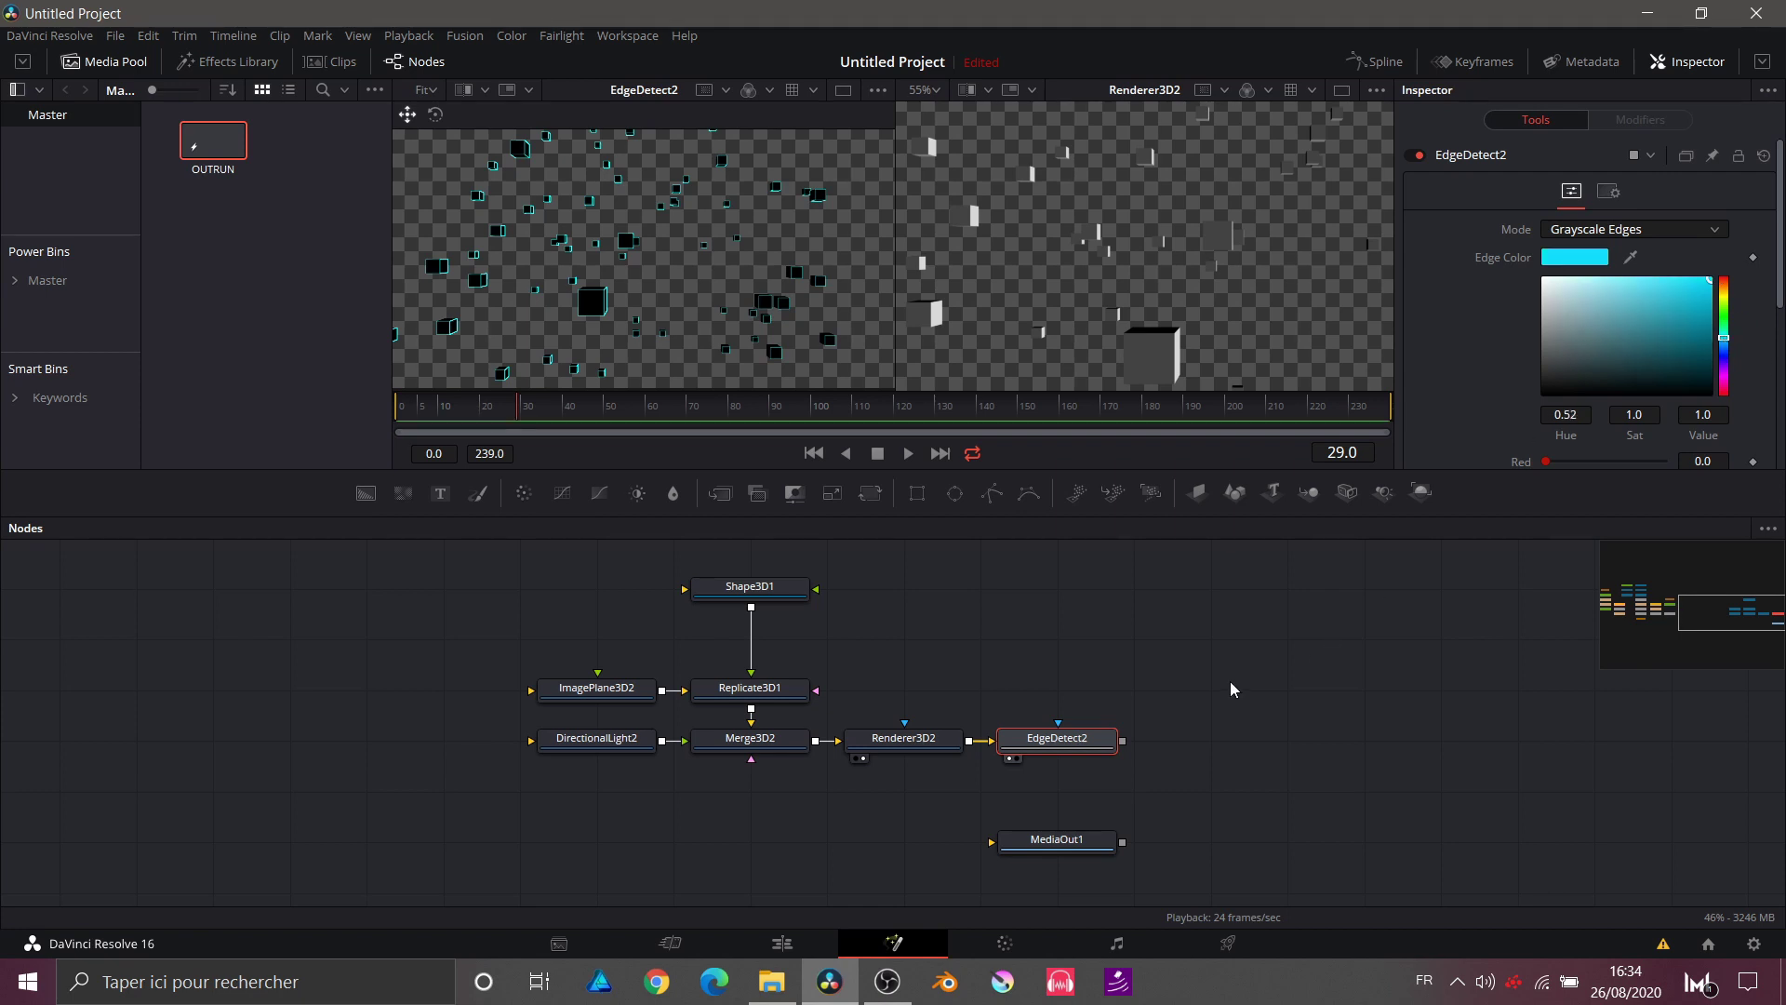
Step: Increase the Translation Jitter of Replicate3D1 to X 3.276 and Y 3.174
click(729, 696)
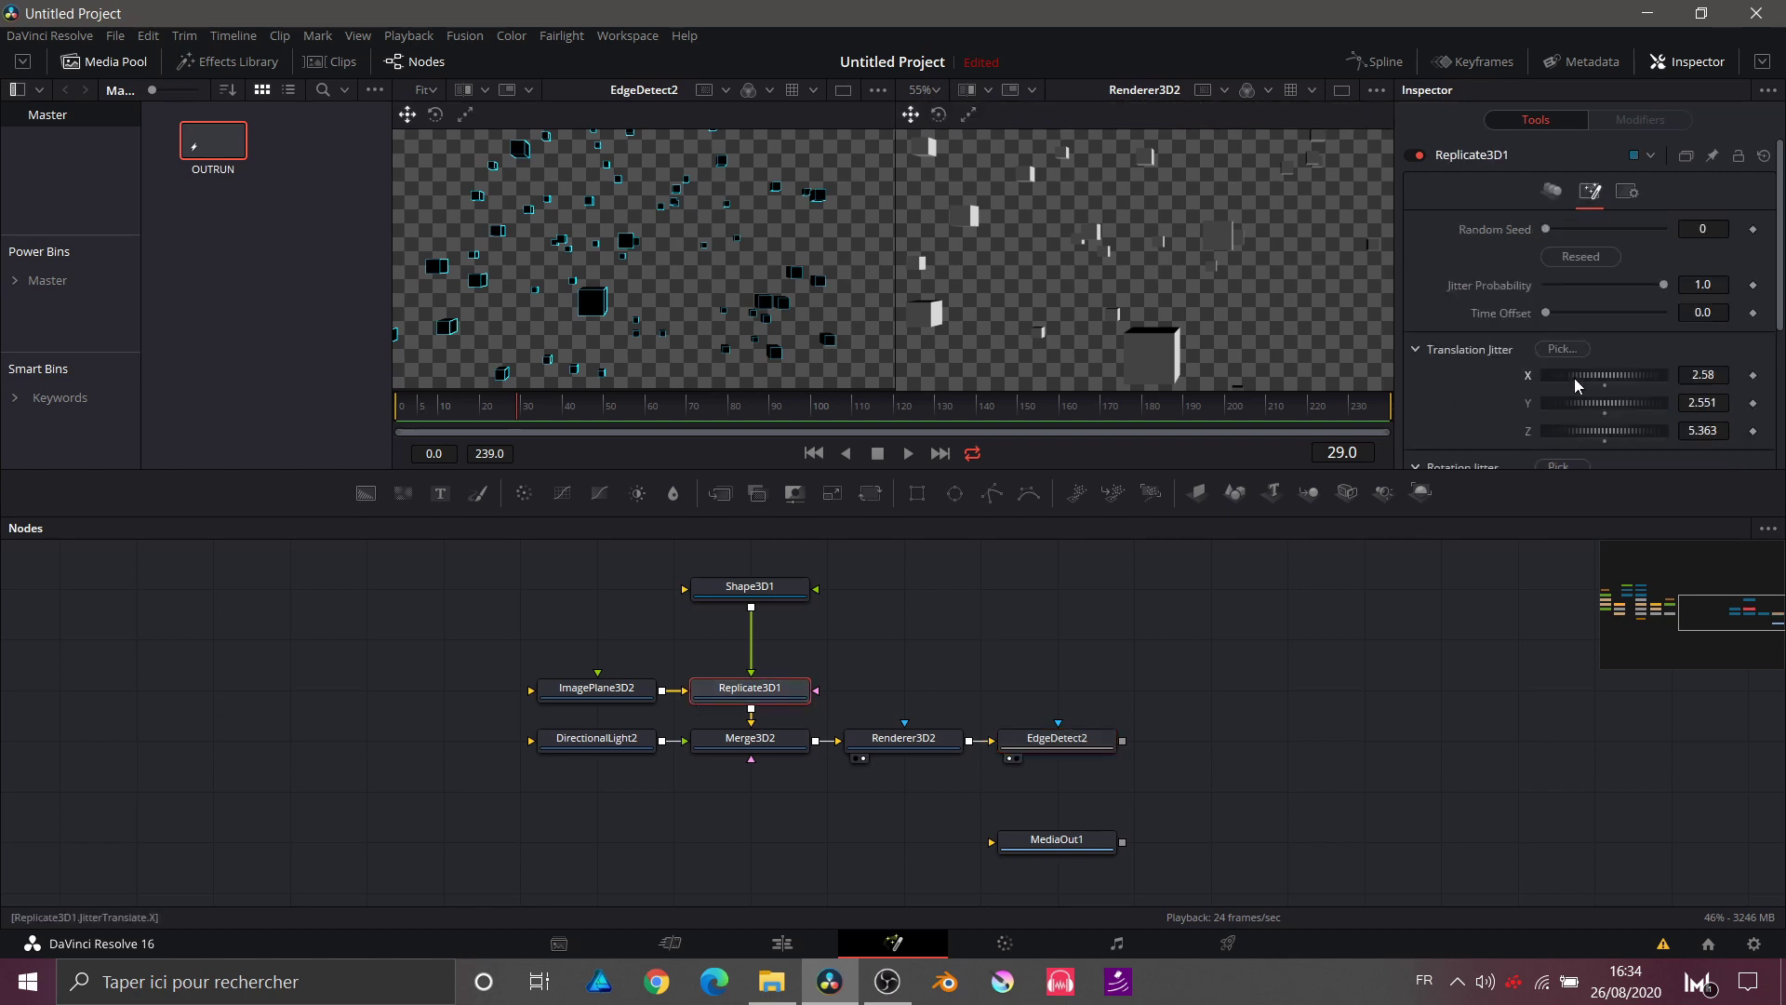
drag(1574, 377, 1604, 404)
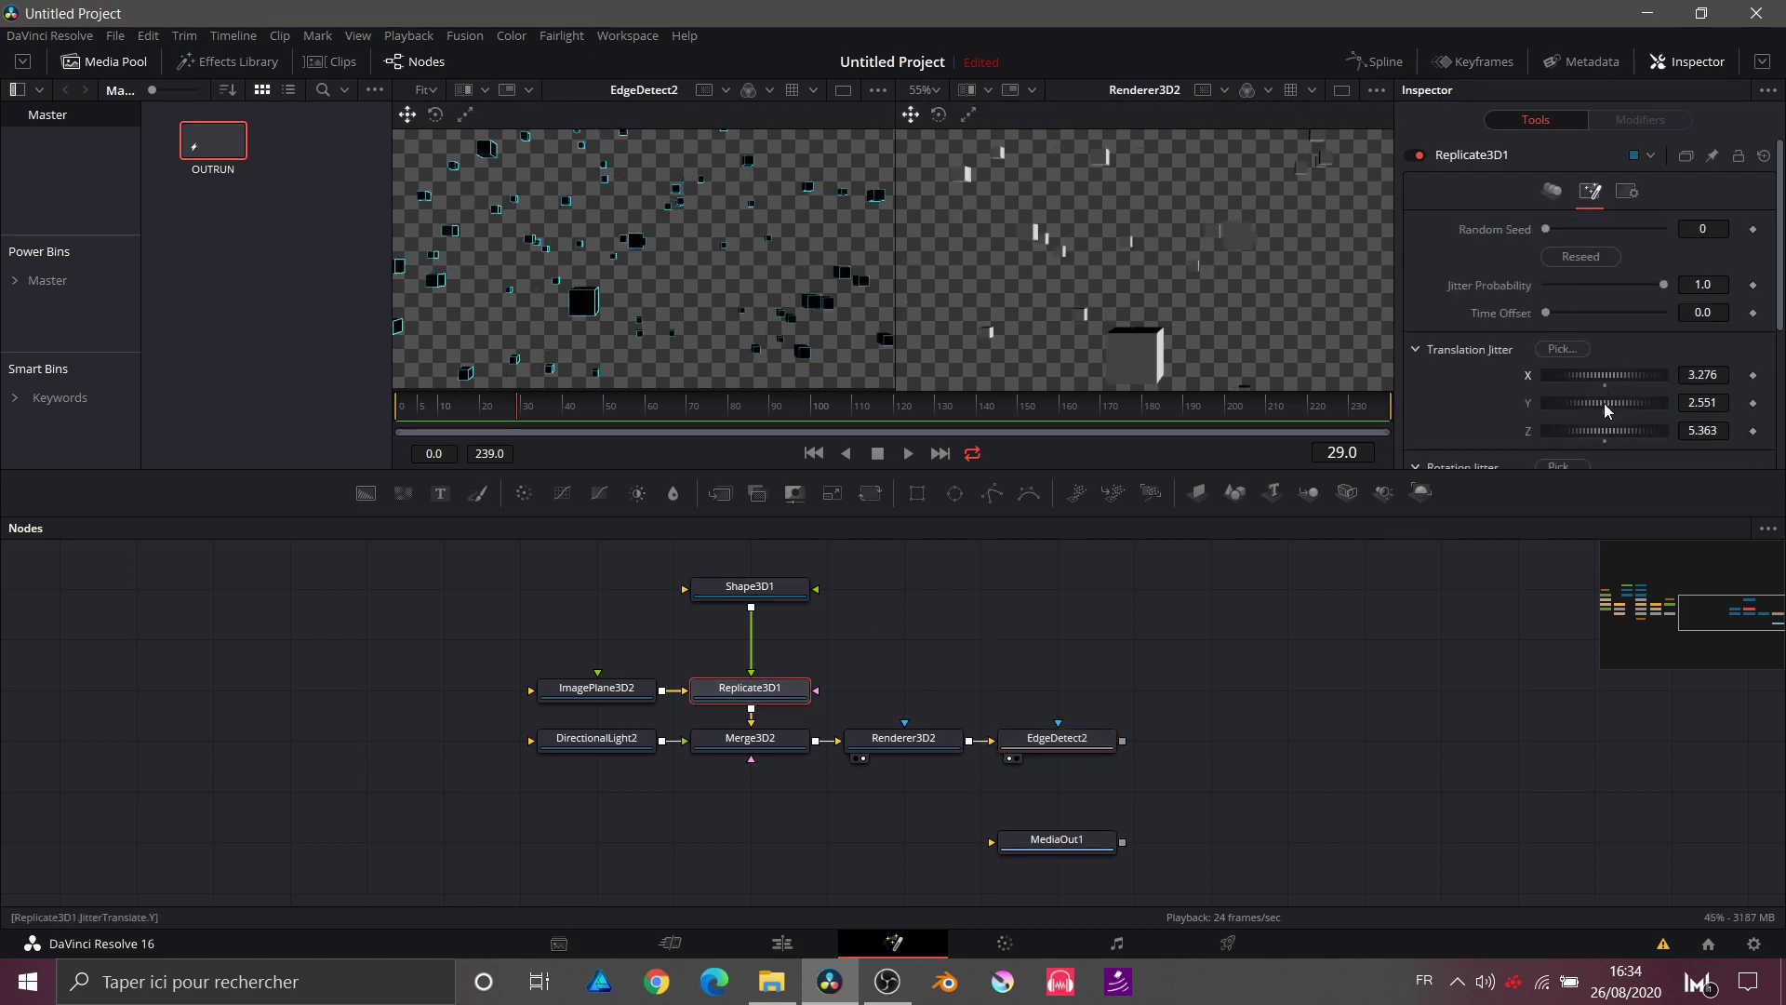
Step: Add a Soft Glow node after EdgeDetect2
scroll(1009, 651, right, 2)
drag(1001, 603, 623, 707)
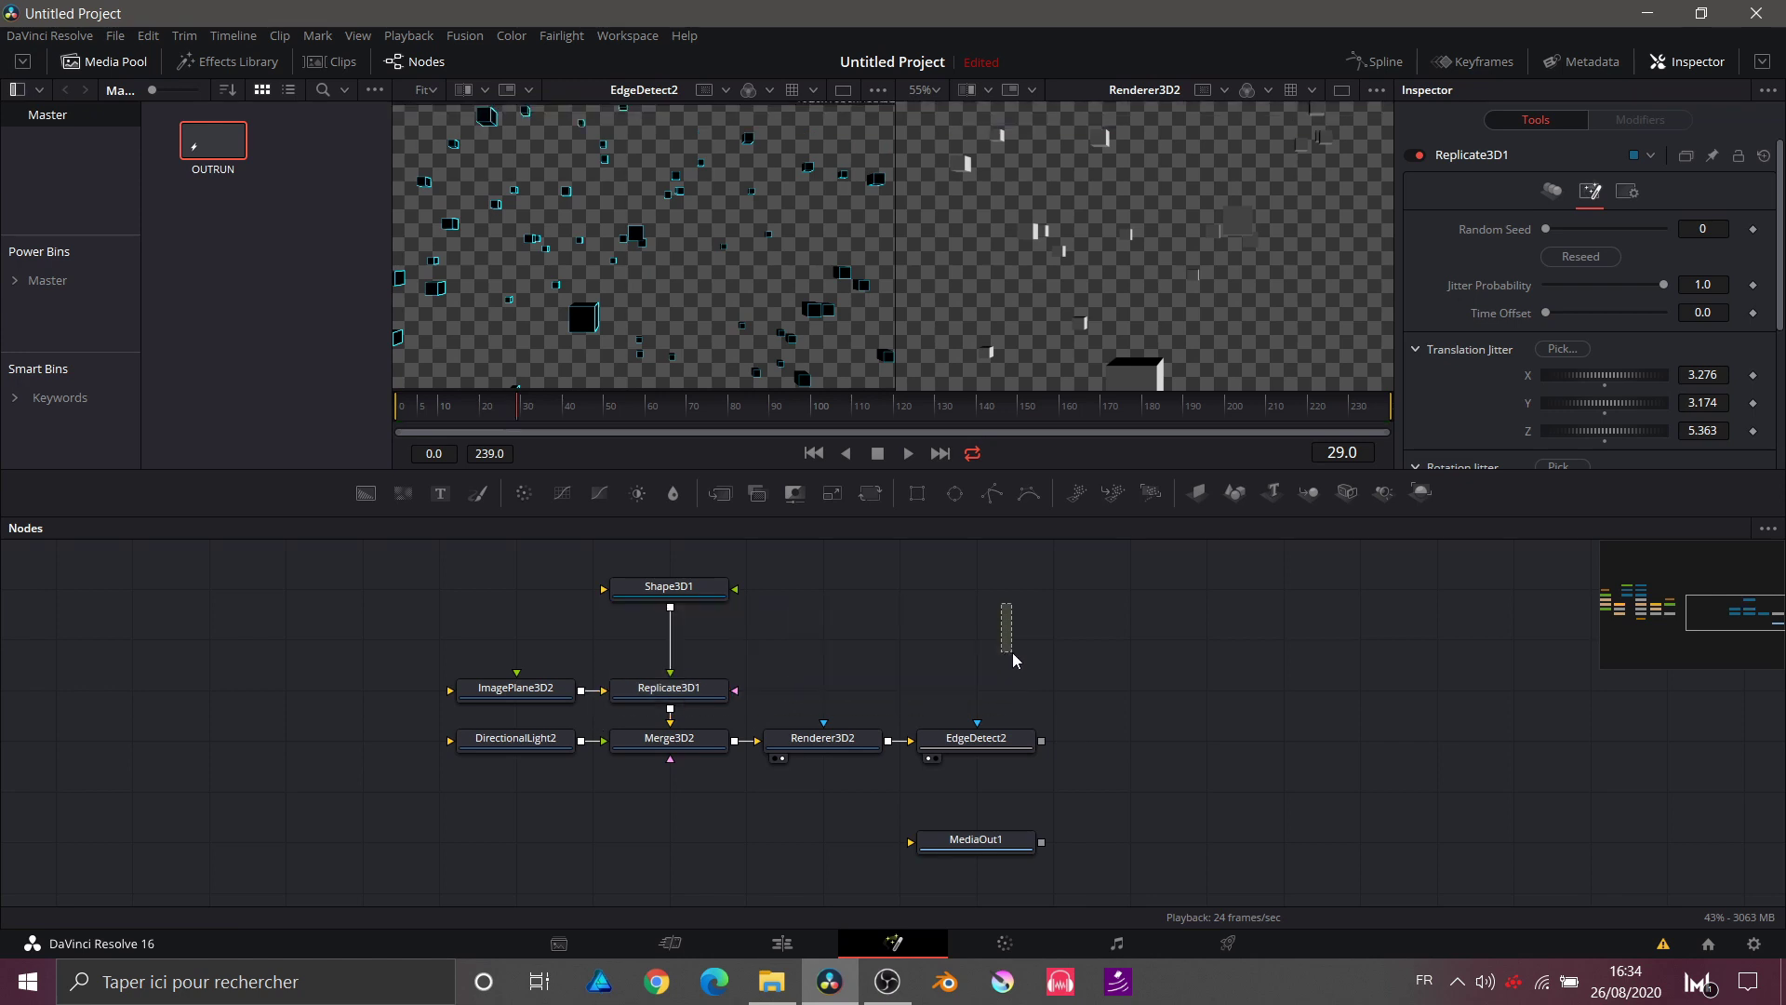
click(1025, 744)
key(ctrl+space)
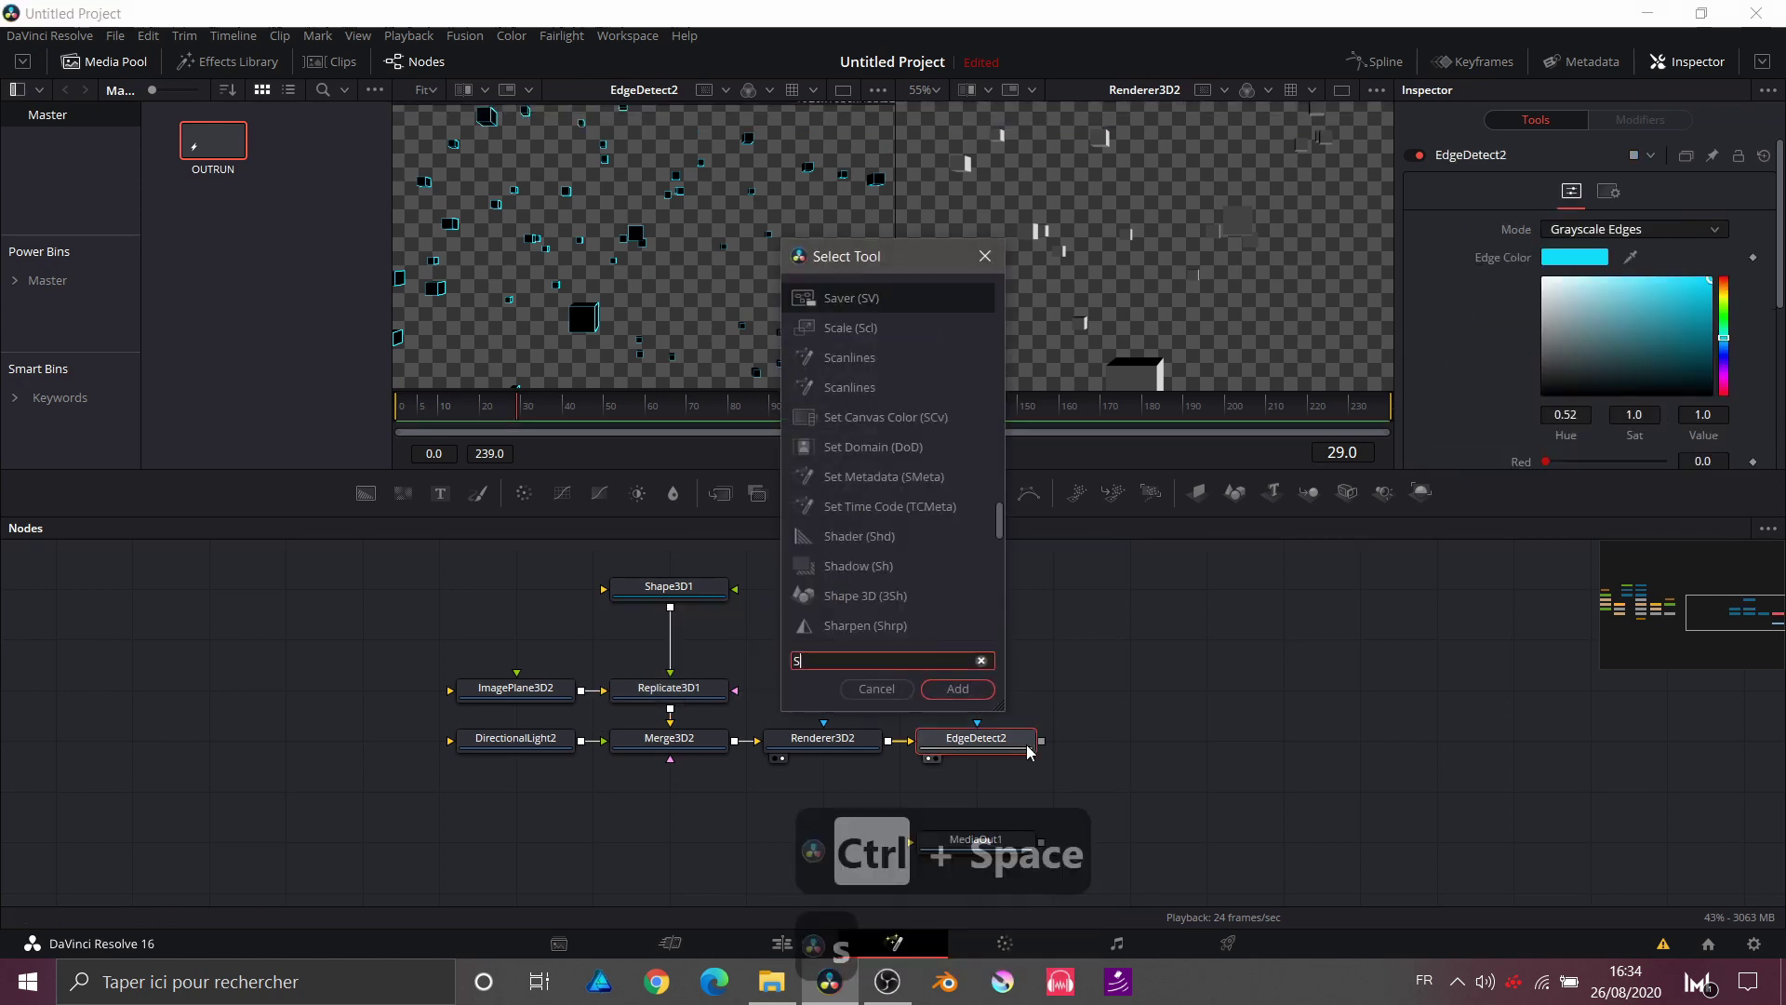
text(so)
key(Return)
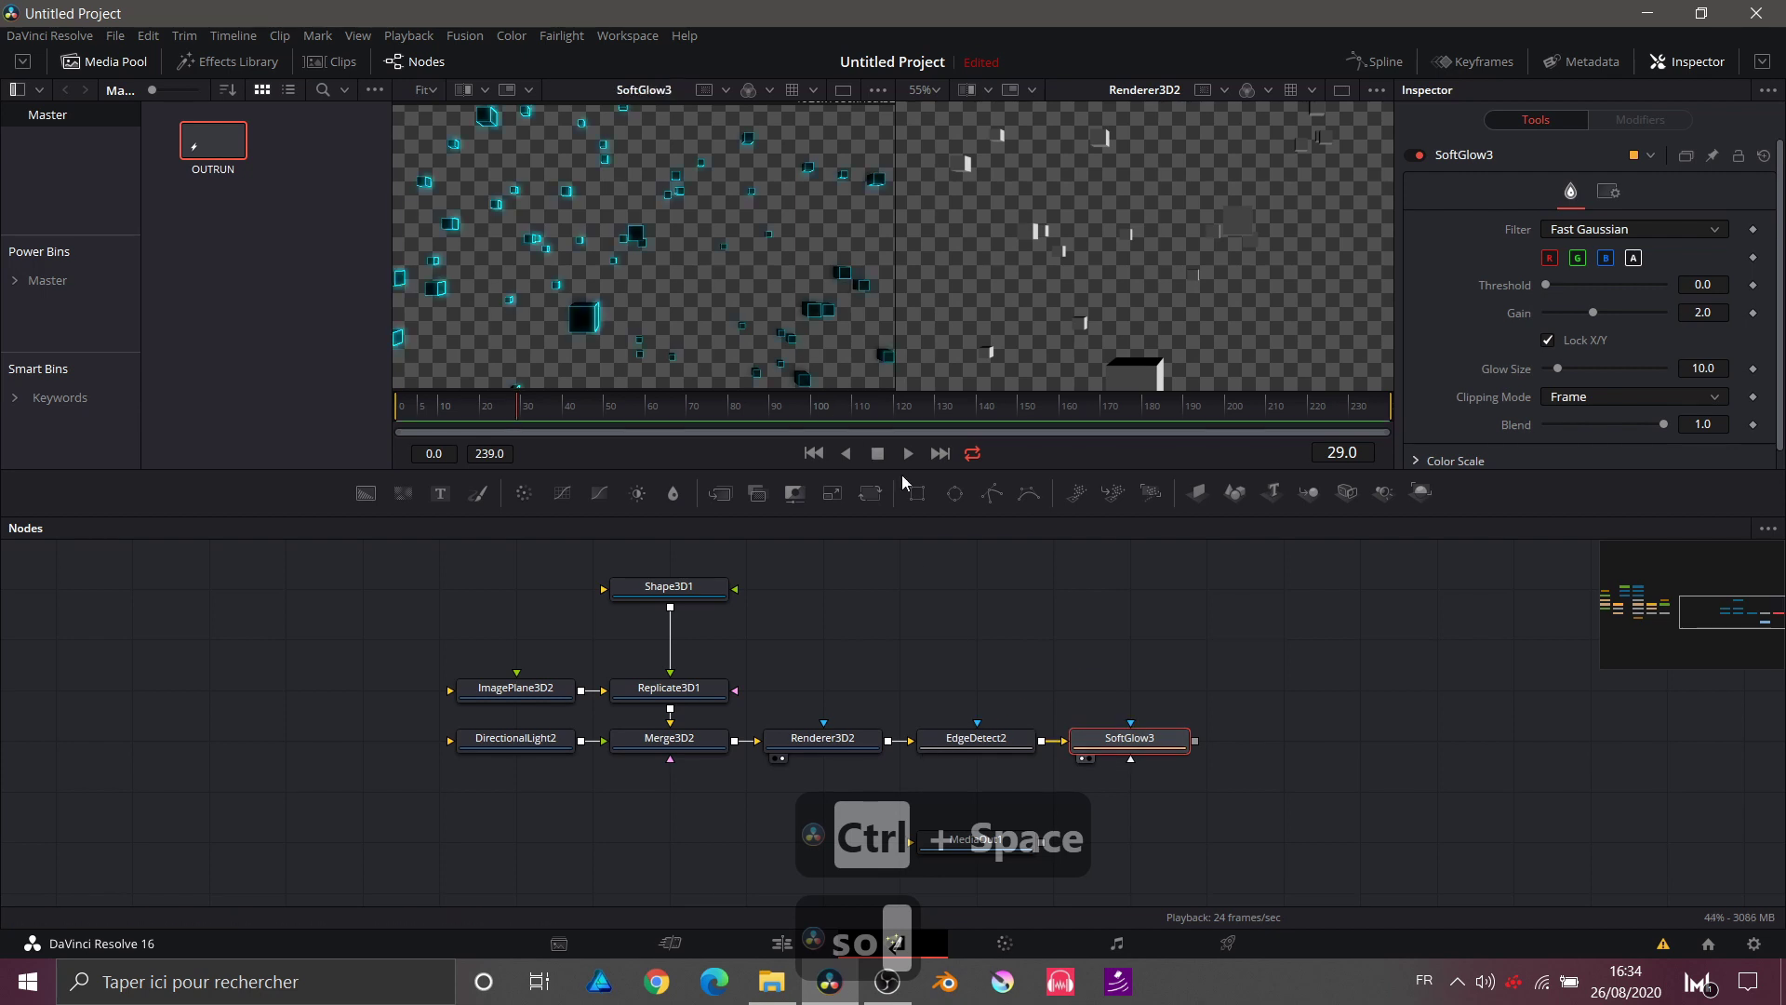
scroll(947, 638, down, 3)
scroll(1023, 664, up, 3)
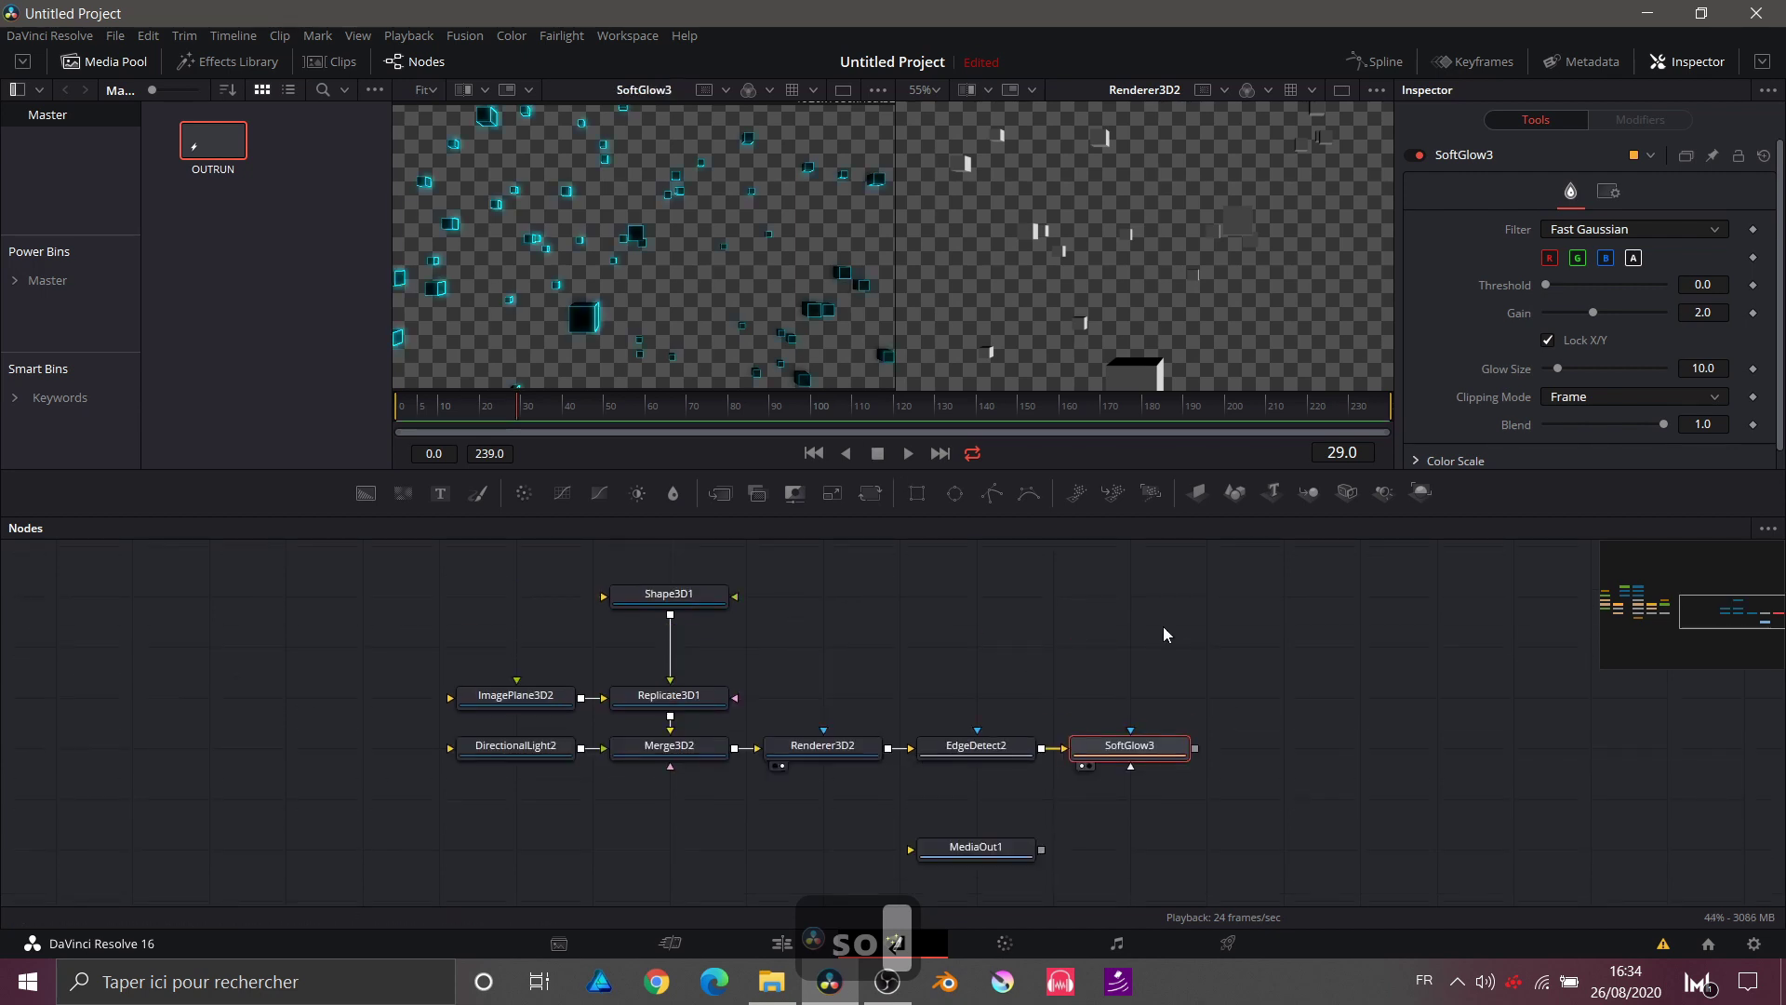
Step: Move the group of cube nodes closer to the main composite chain, up beyond Merge4
drag(1163, 627, 382, 750)
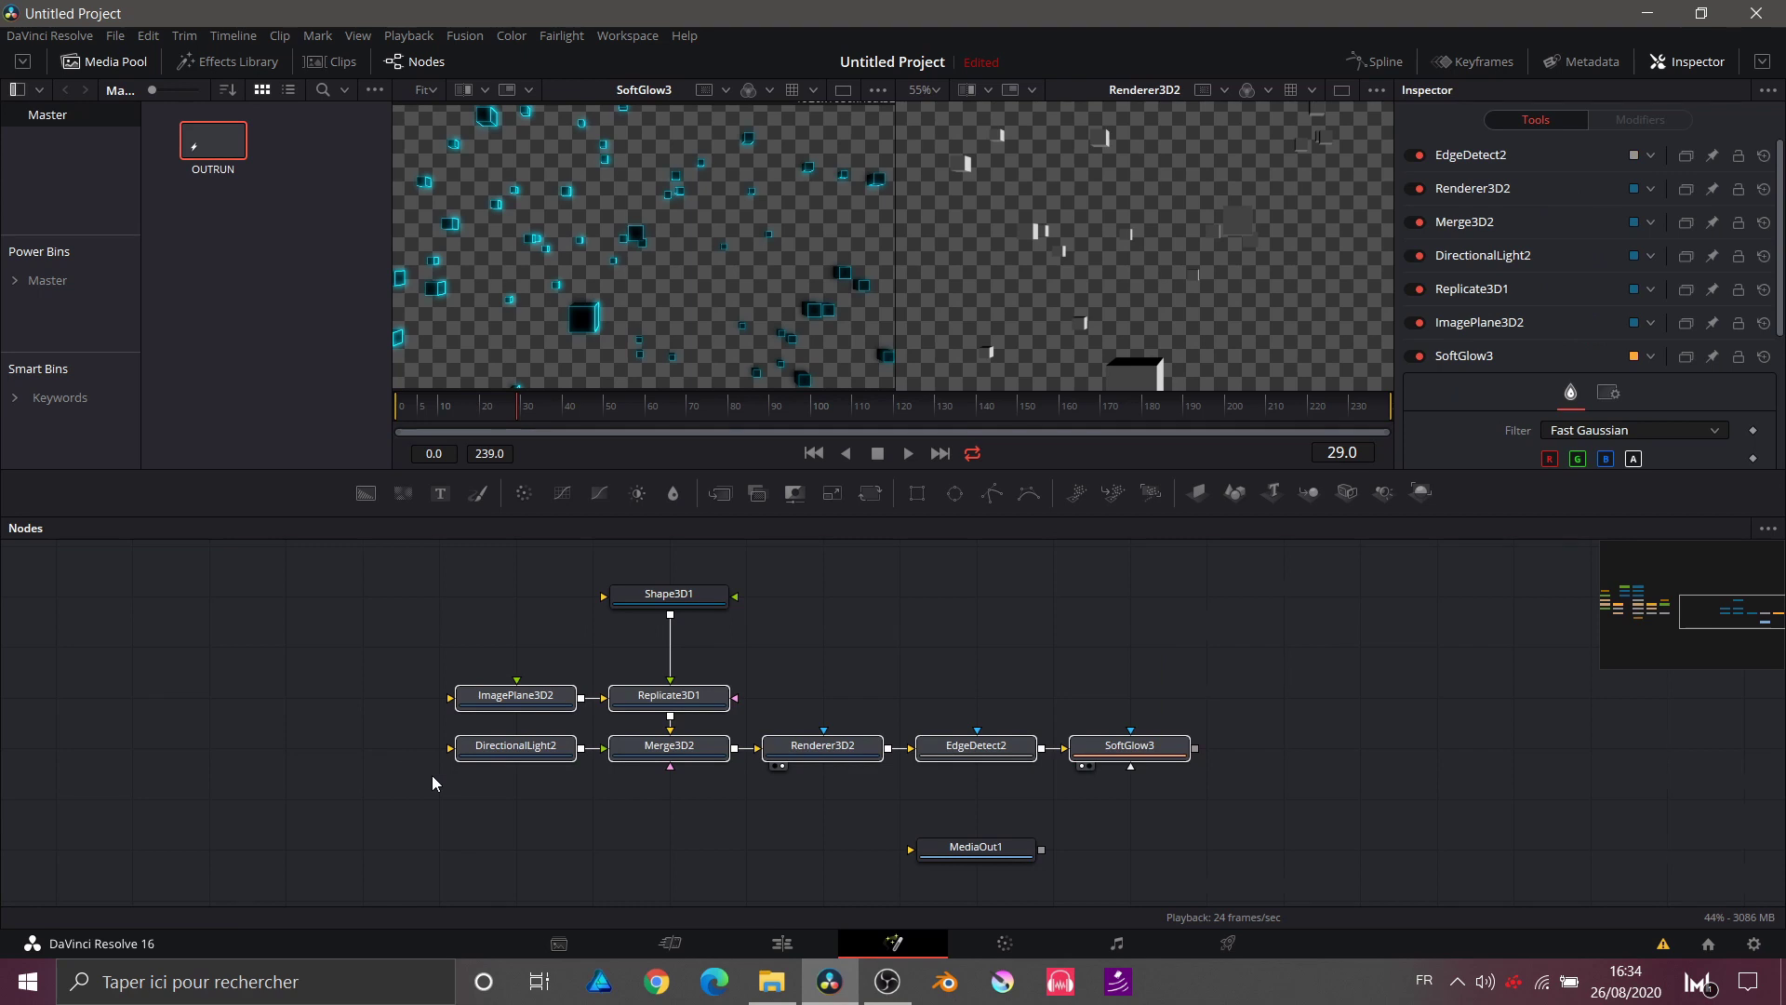
scroll(432, 774, left, 5)
drag(1113, 748, 728, 646)
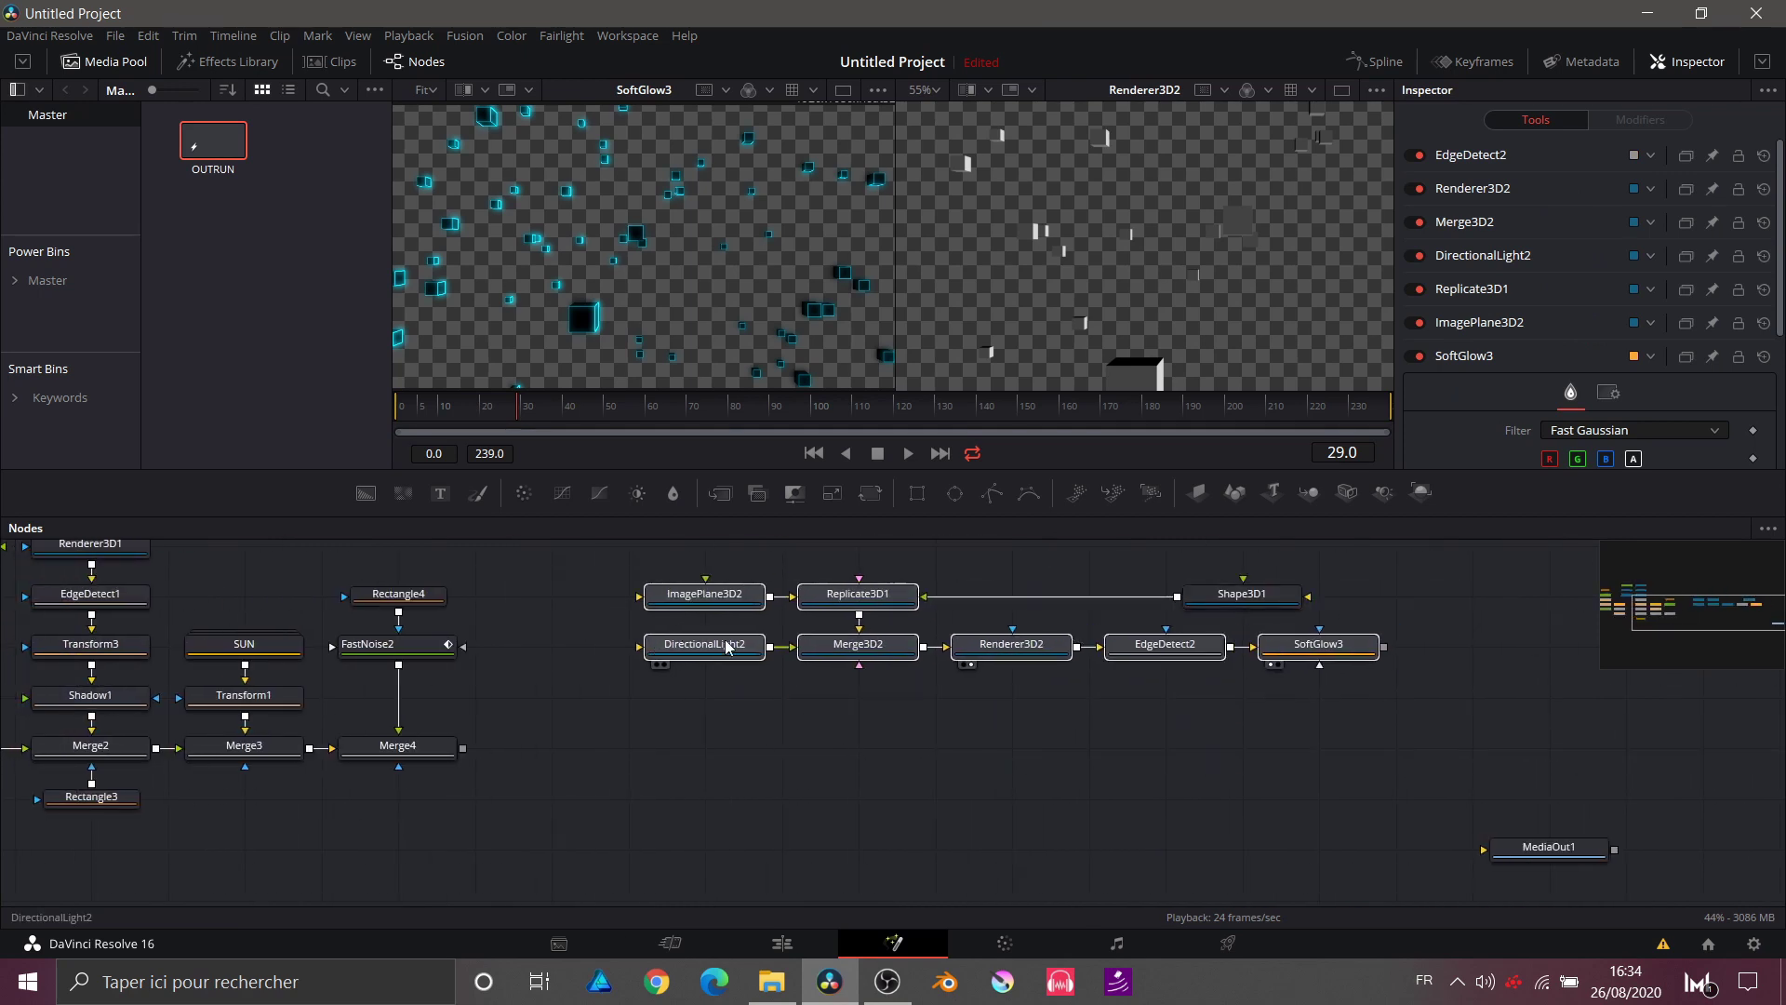
click(965, 745)
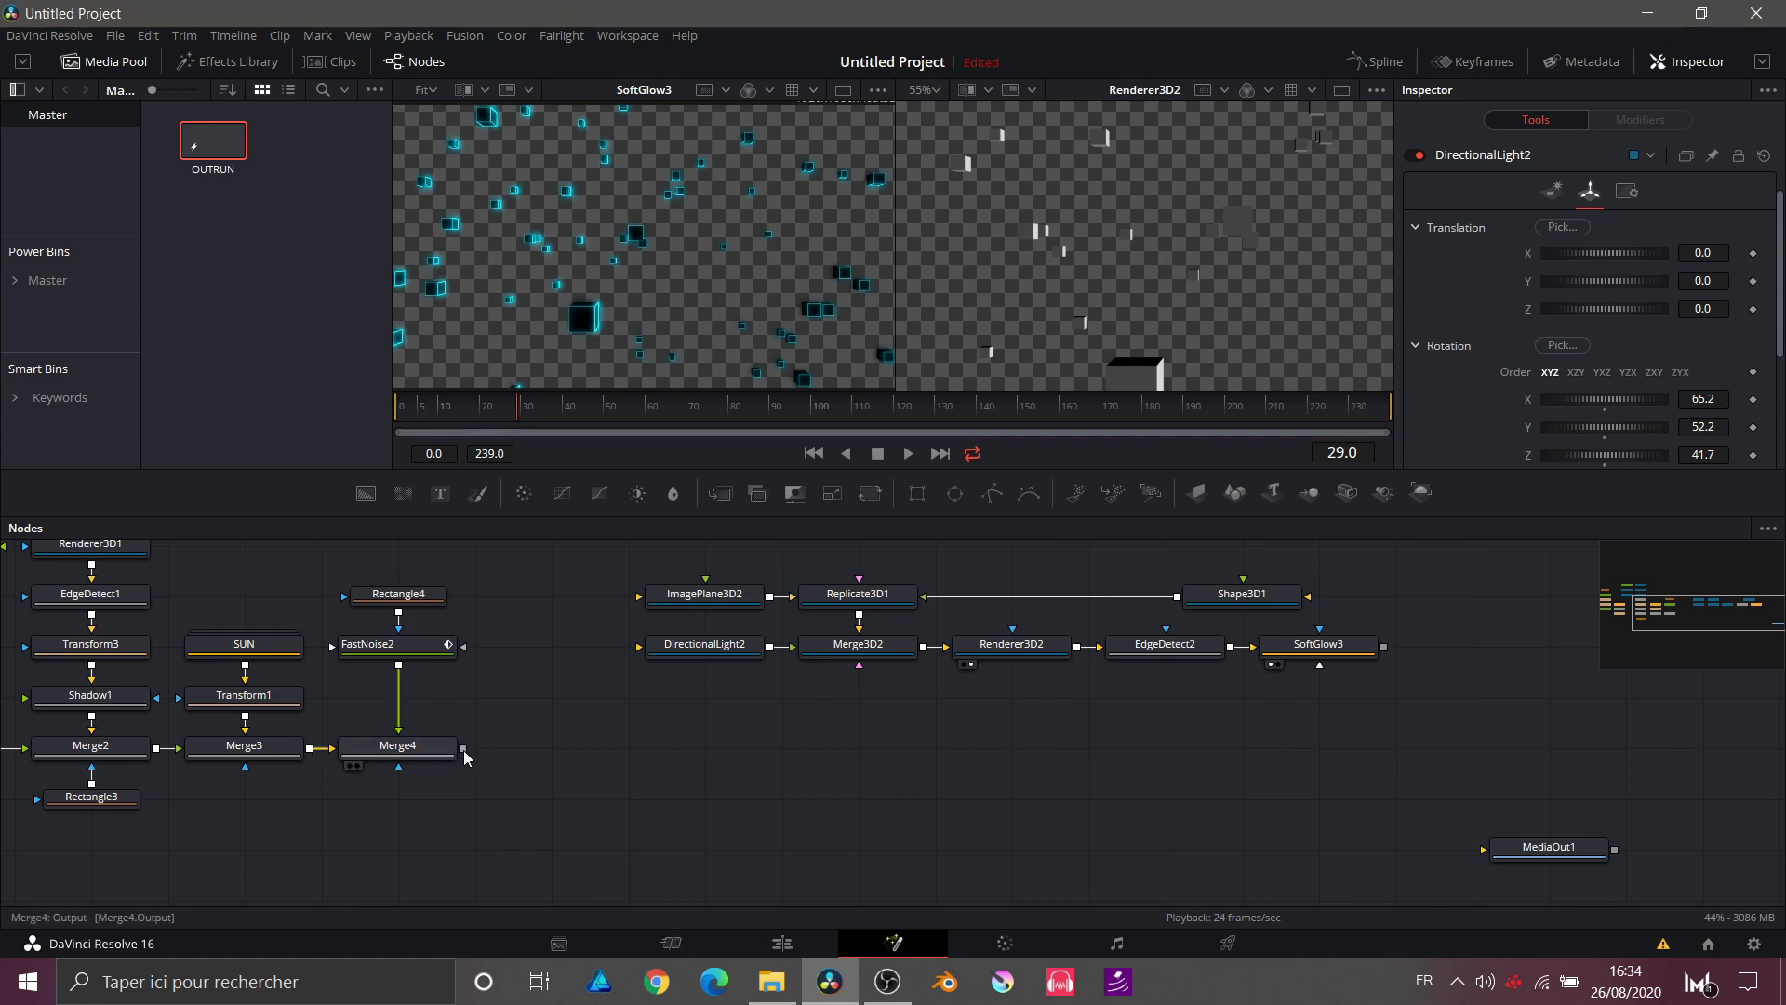
Step: Merge SoftGlow3 with Merge4's output through a new Merge node and display that merge in a single viewer
drag(463, 750, 1384, 648)
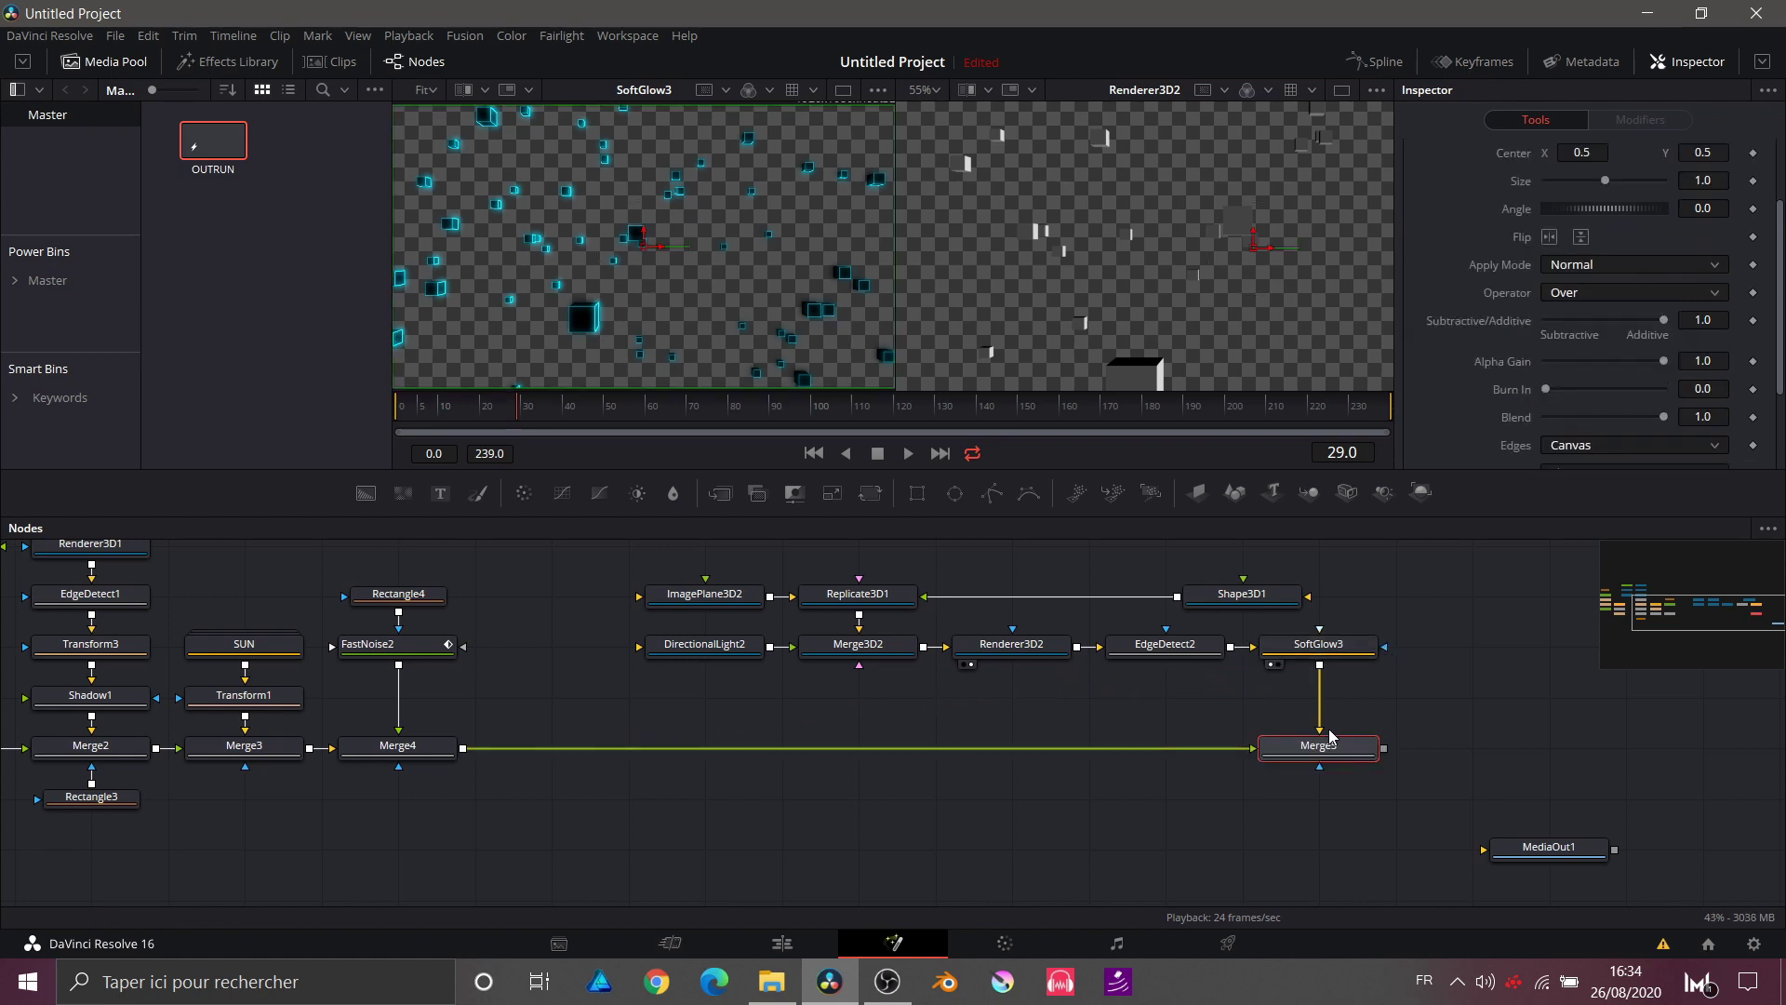
key(1)
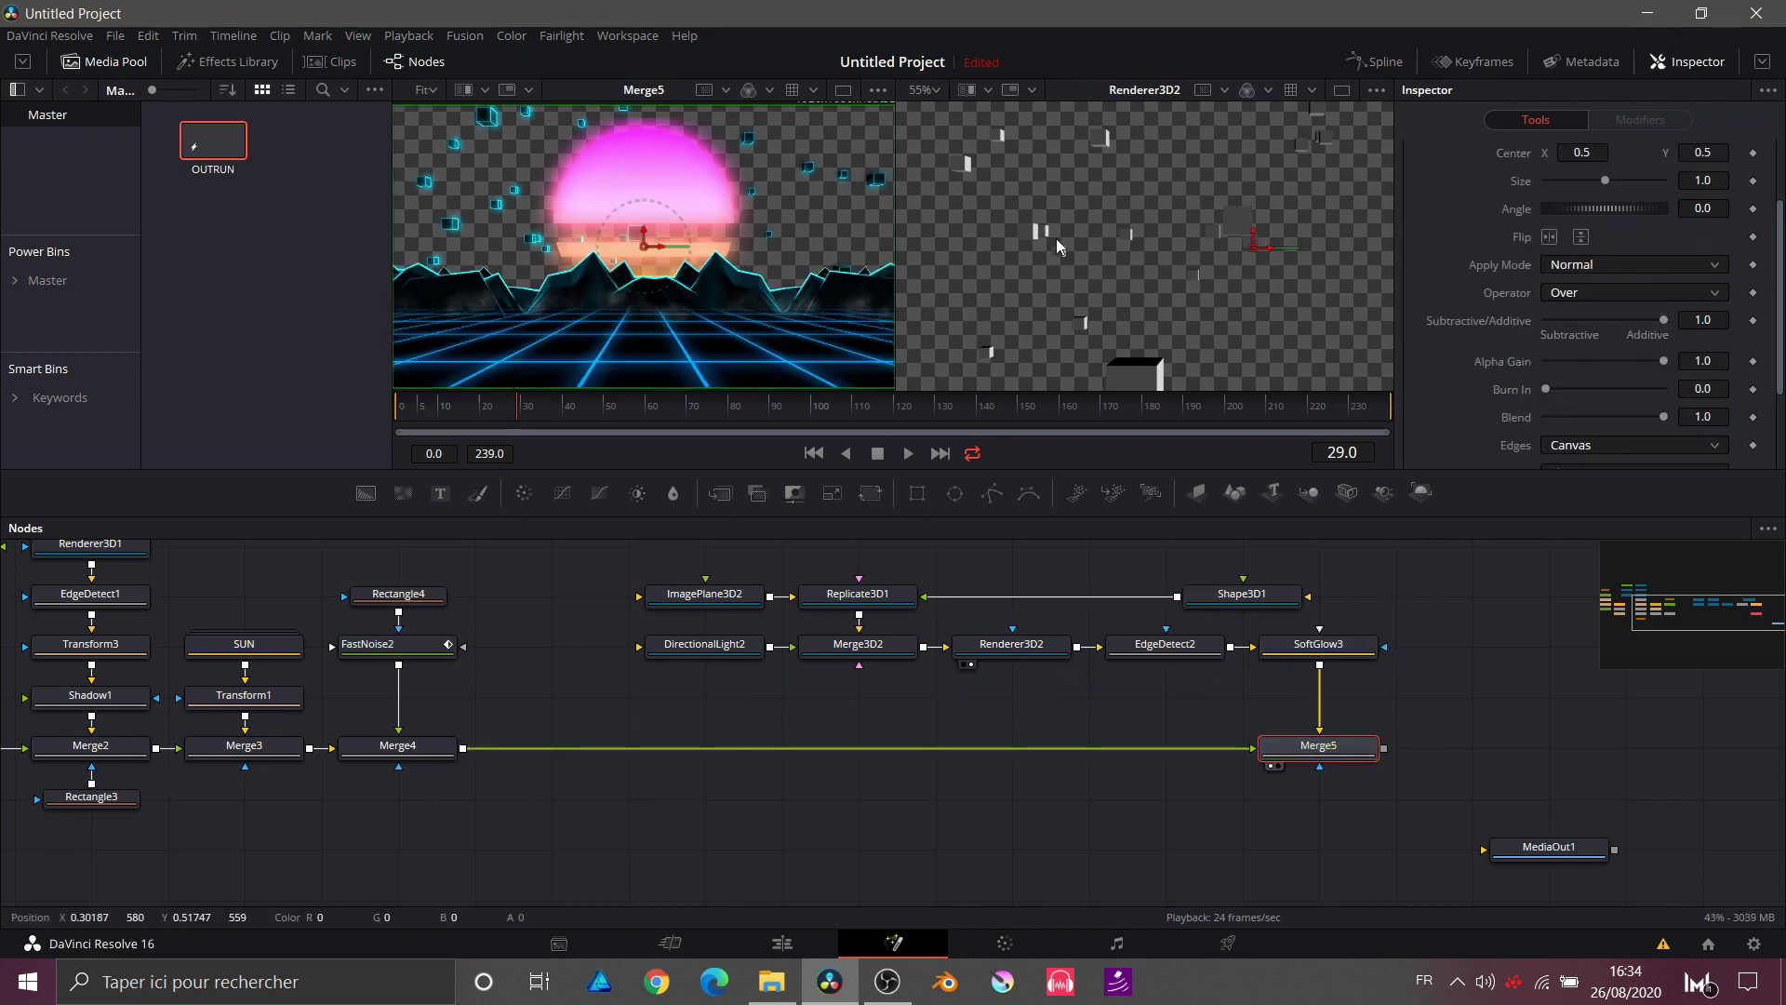
click(843, 90)
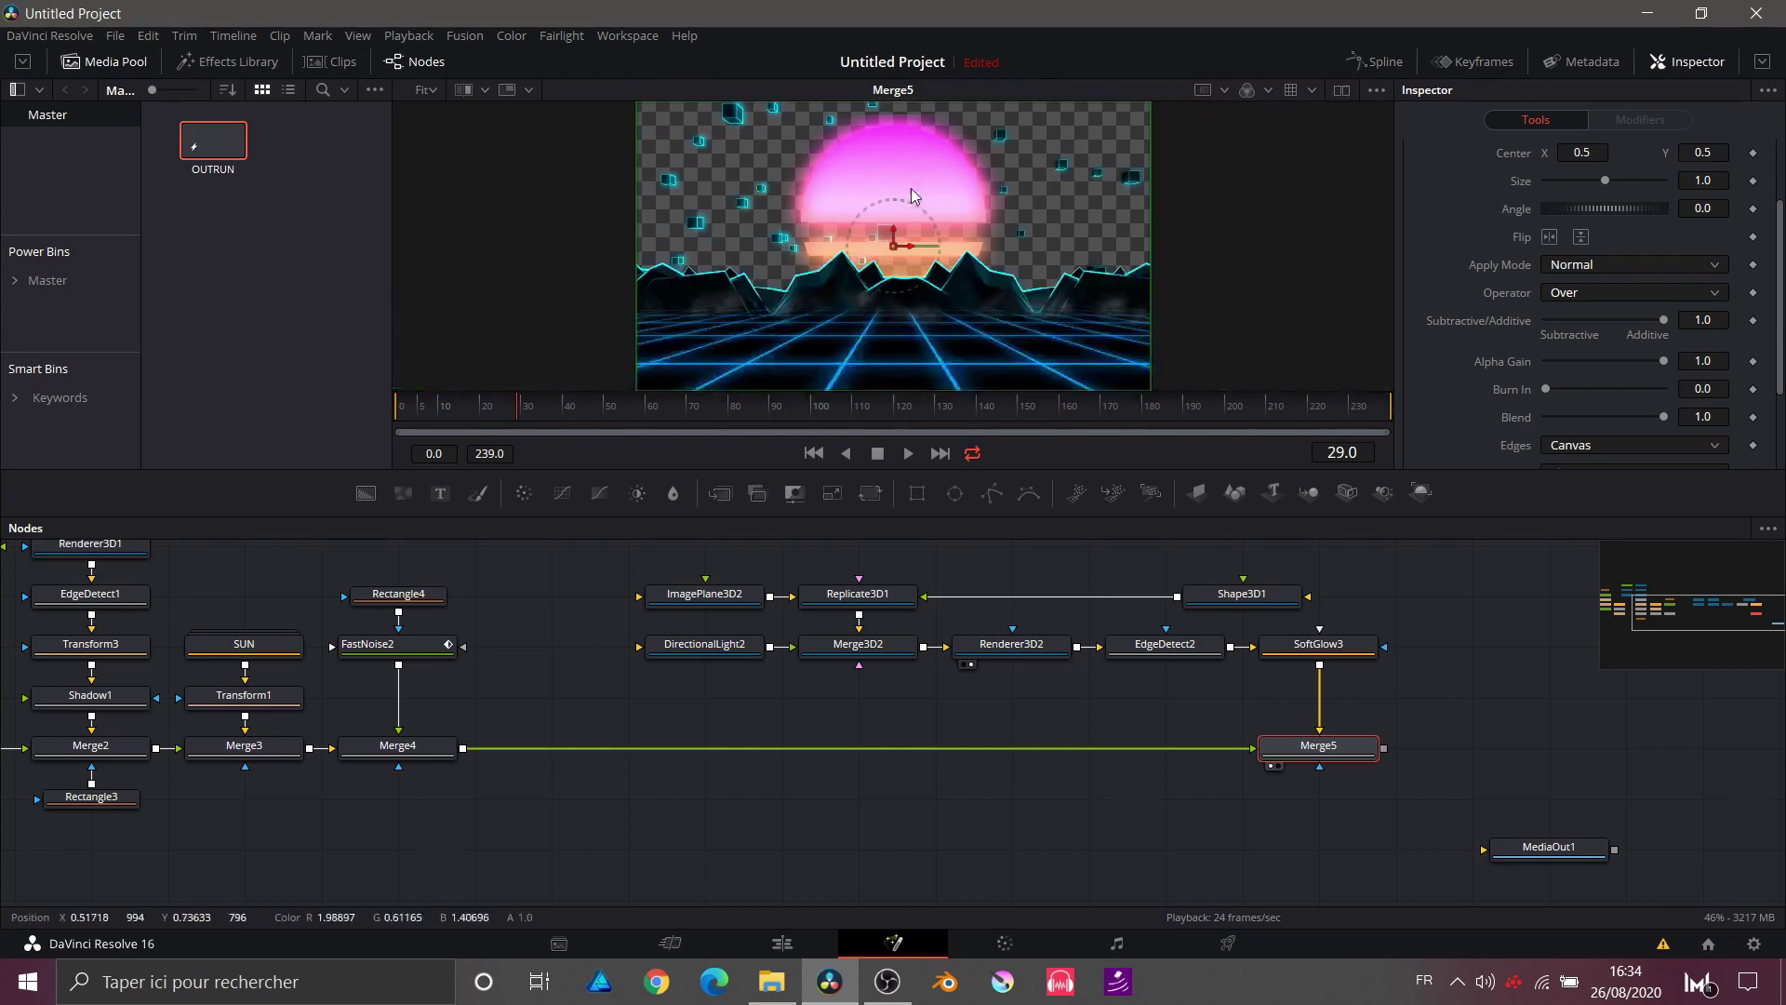
Step: Play a few frames of the composite to examine the glowing cubes in the scene
key(space)
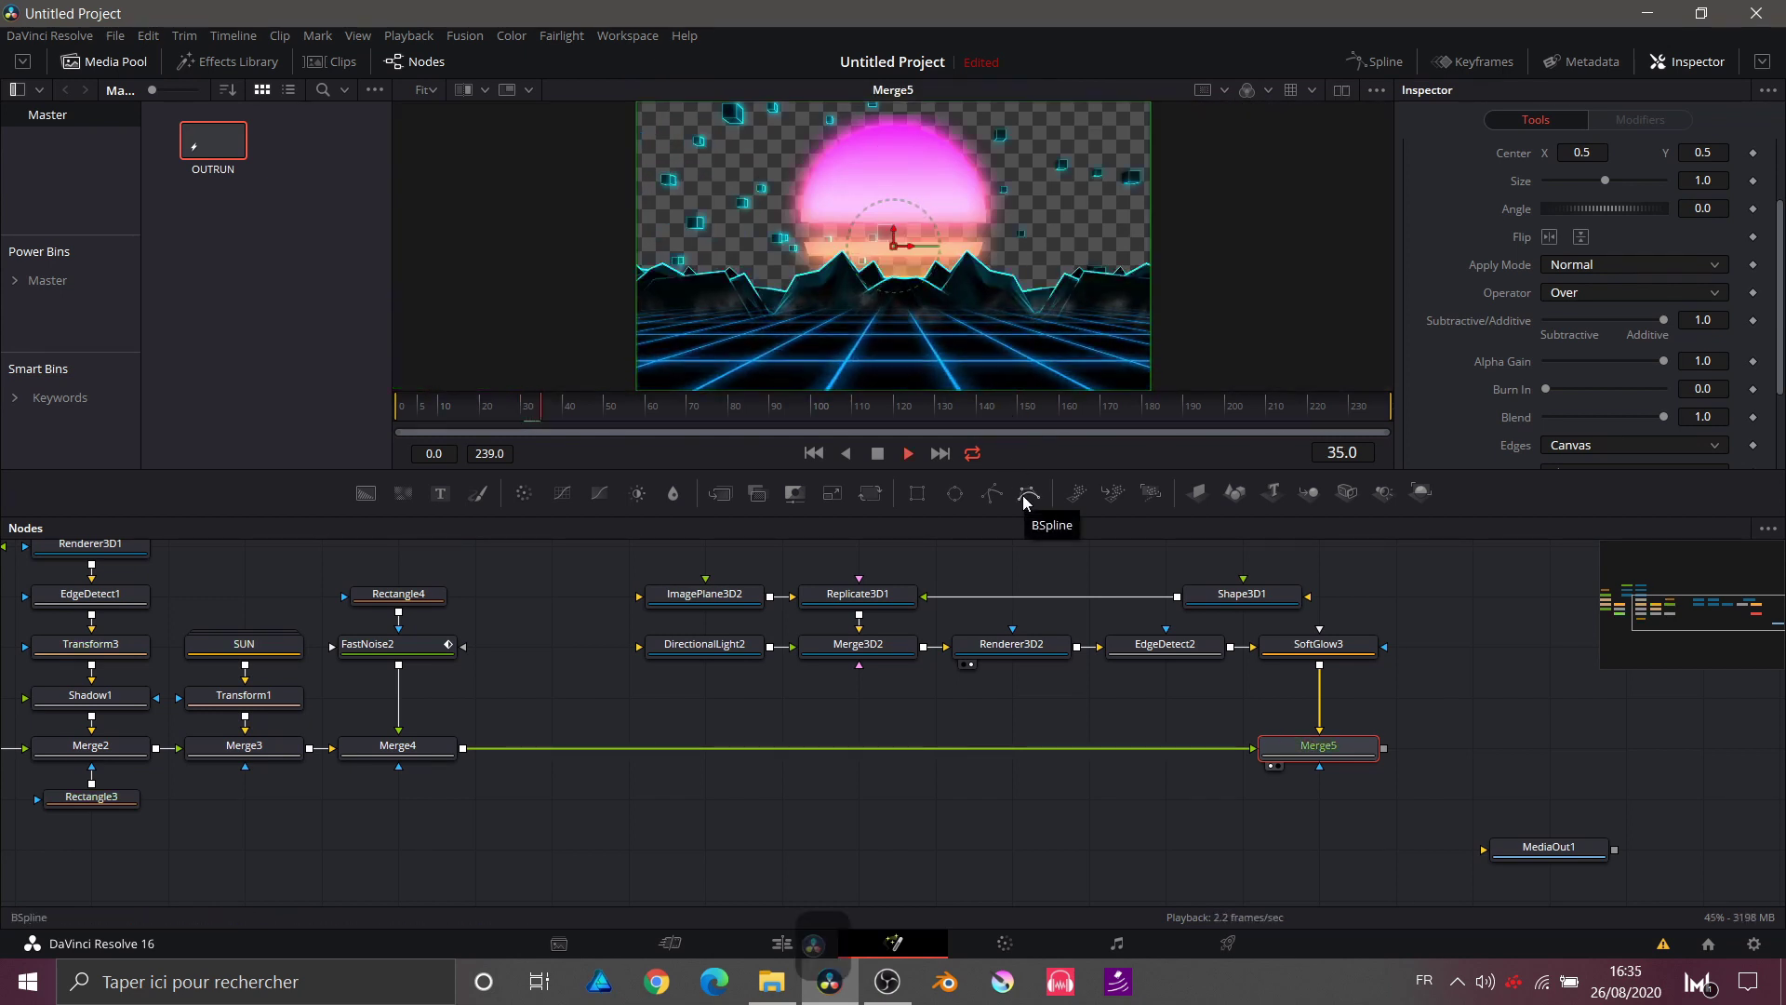
key(space)
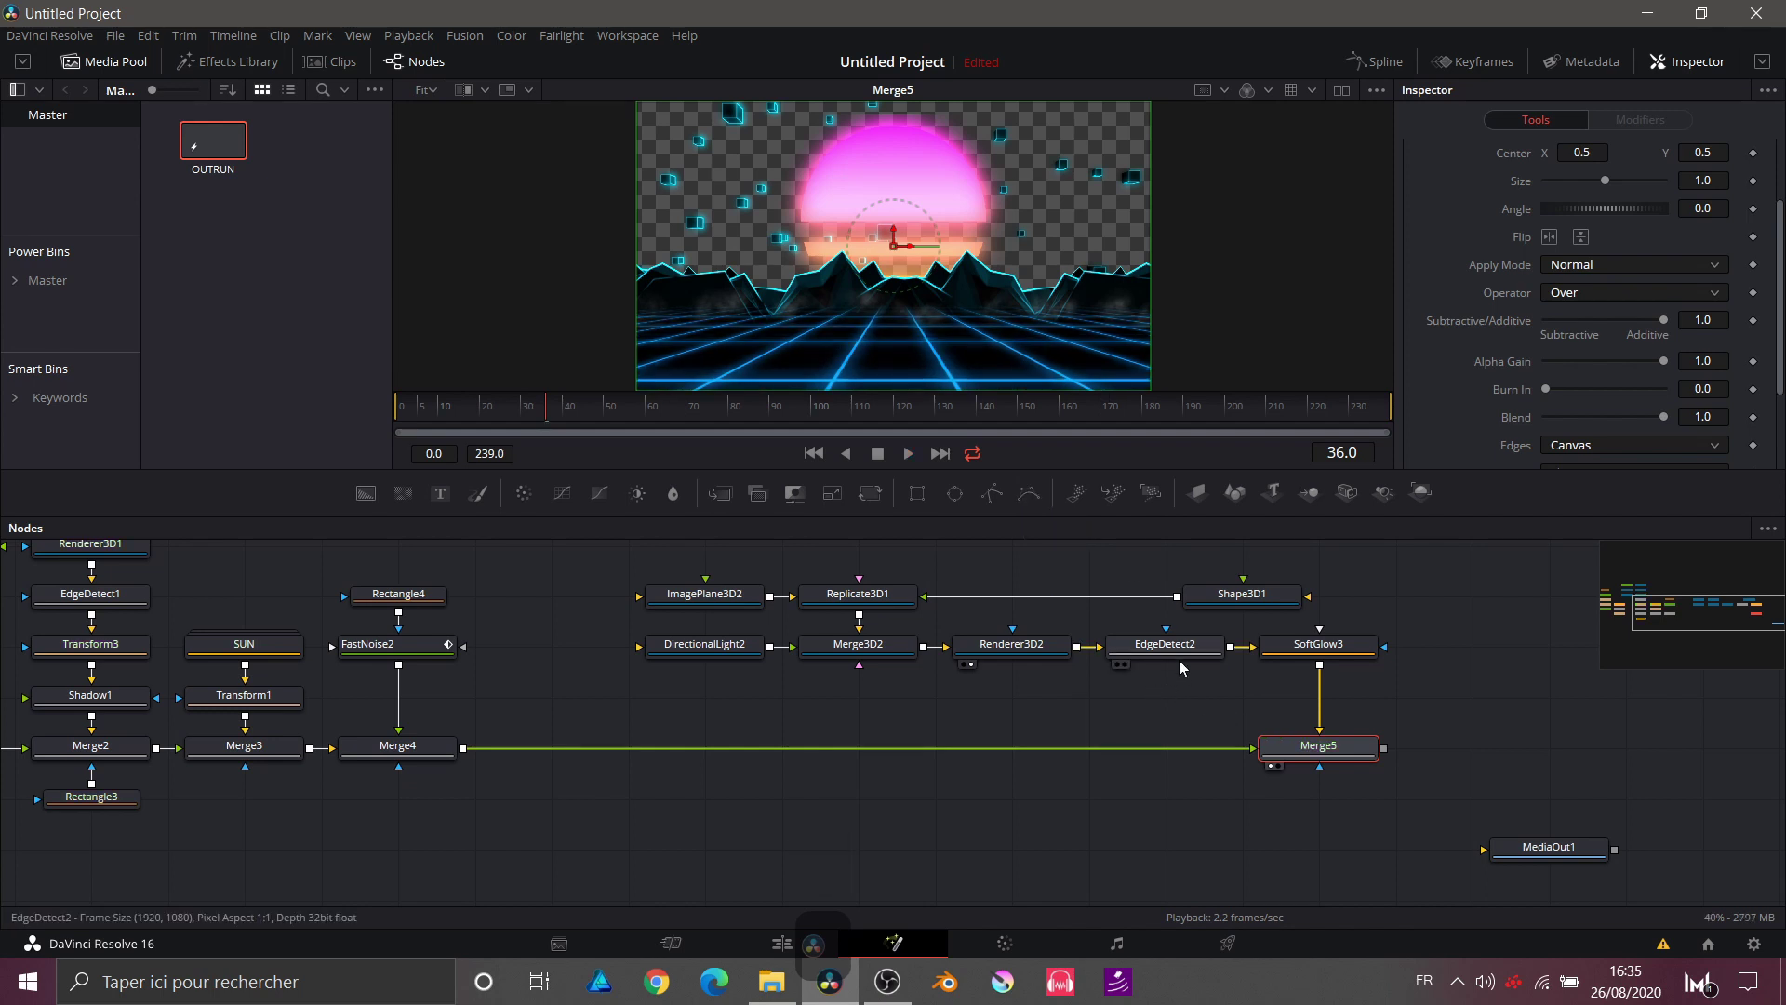
mouse_move(1182, 663)
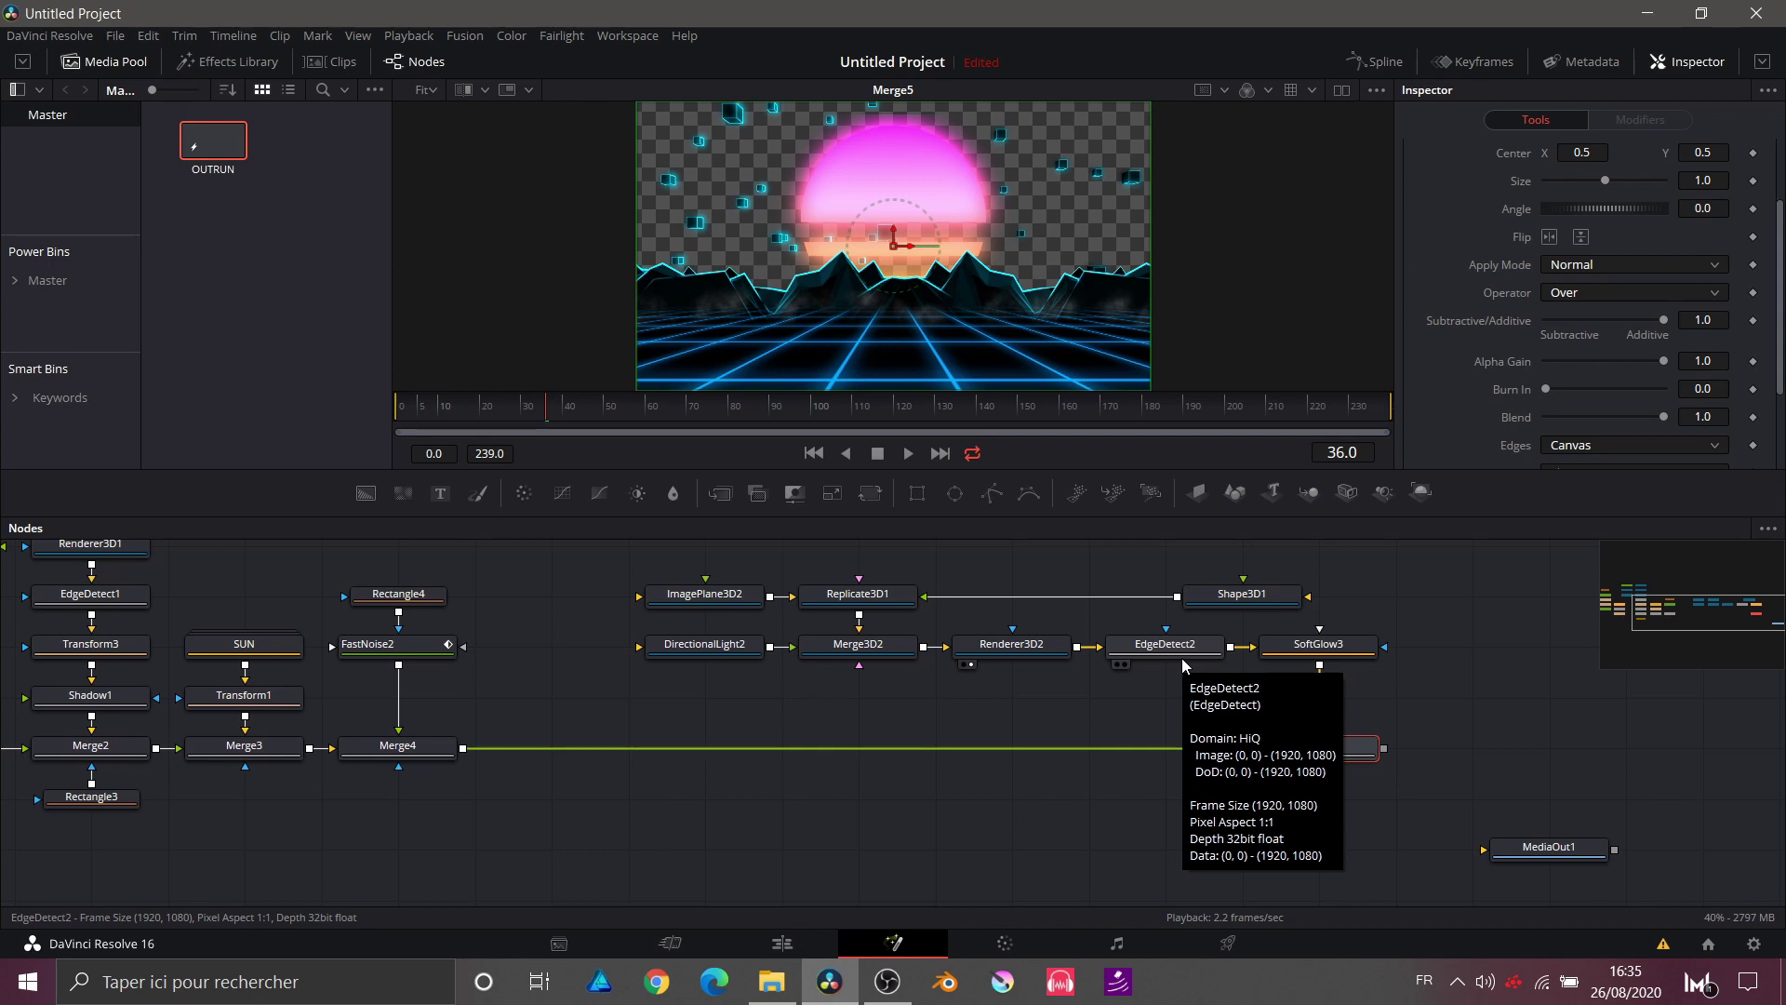
Step: Animate Replicate3D1's Translation Jitter group from a keyframe at frame 0 to X 3.769, Y 3.493 and Z 5.885 at frame 239
scroll(1181, 657, right, 3)
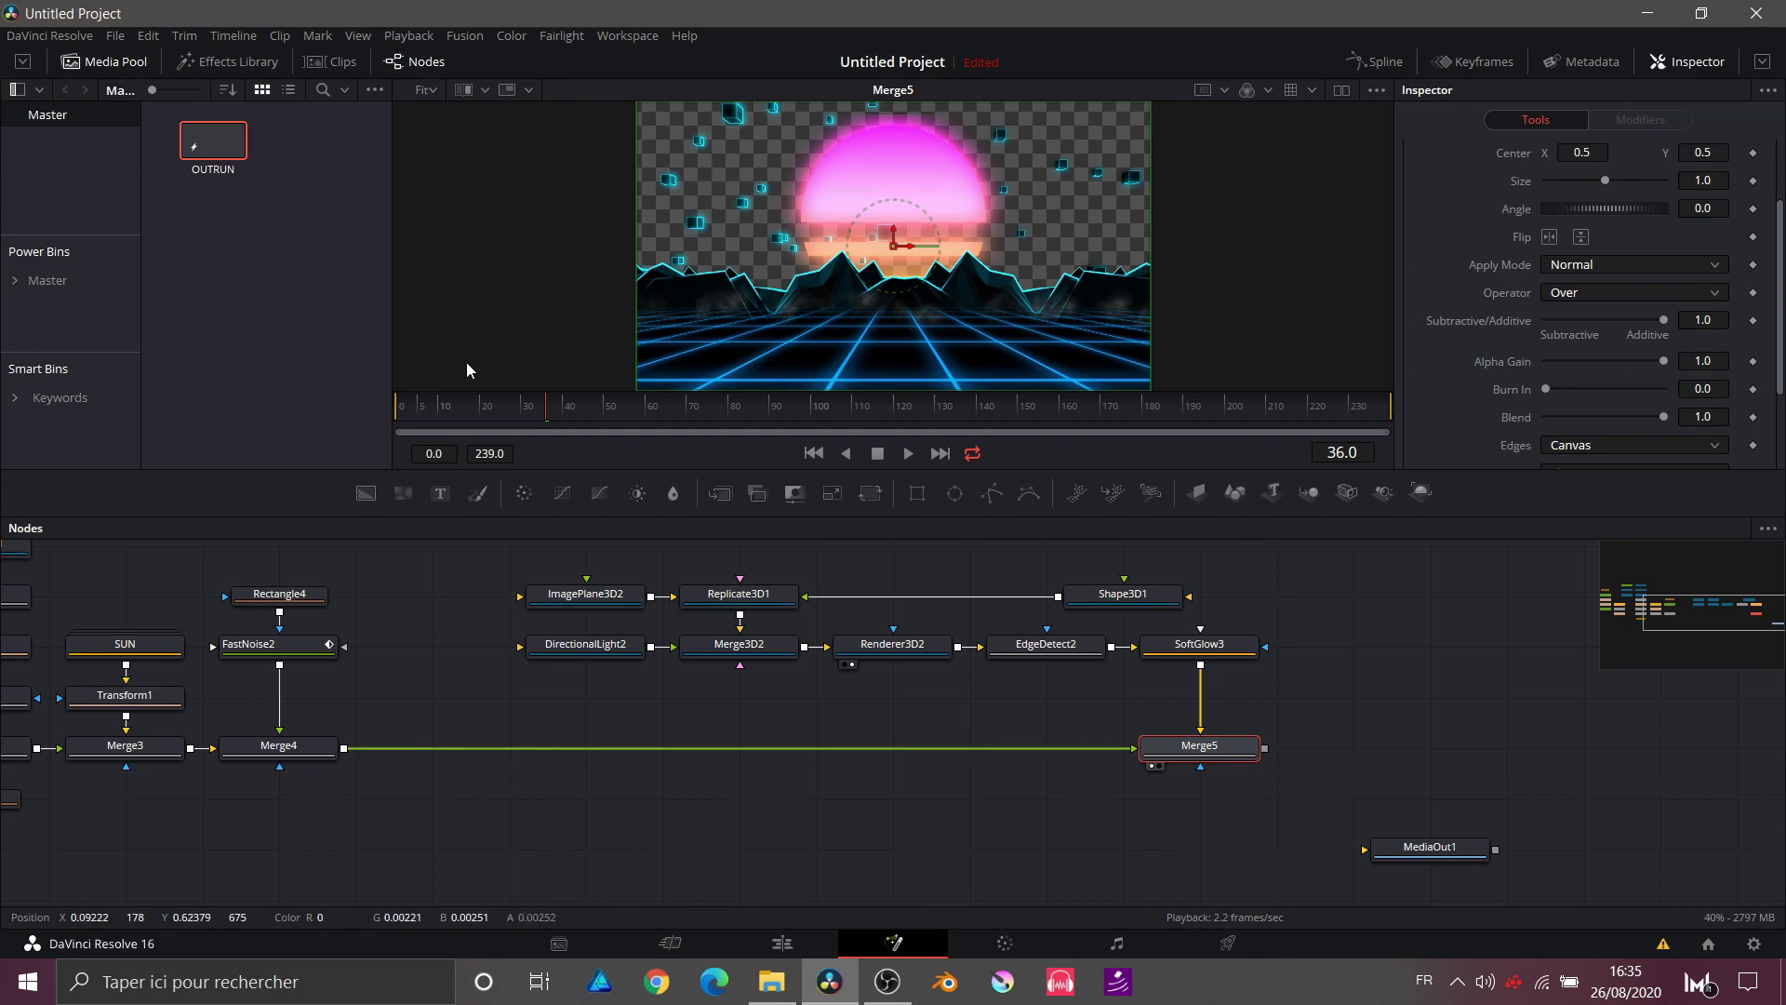
drag(442, 410, 388, 404)
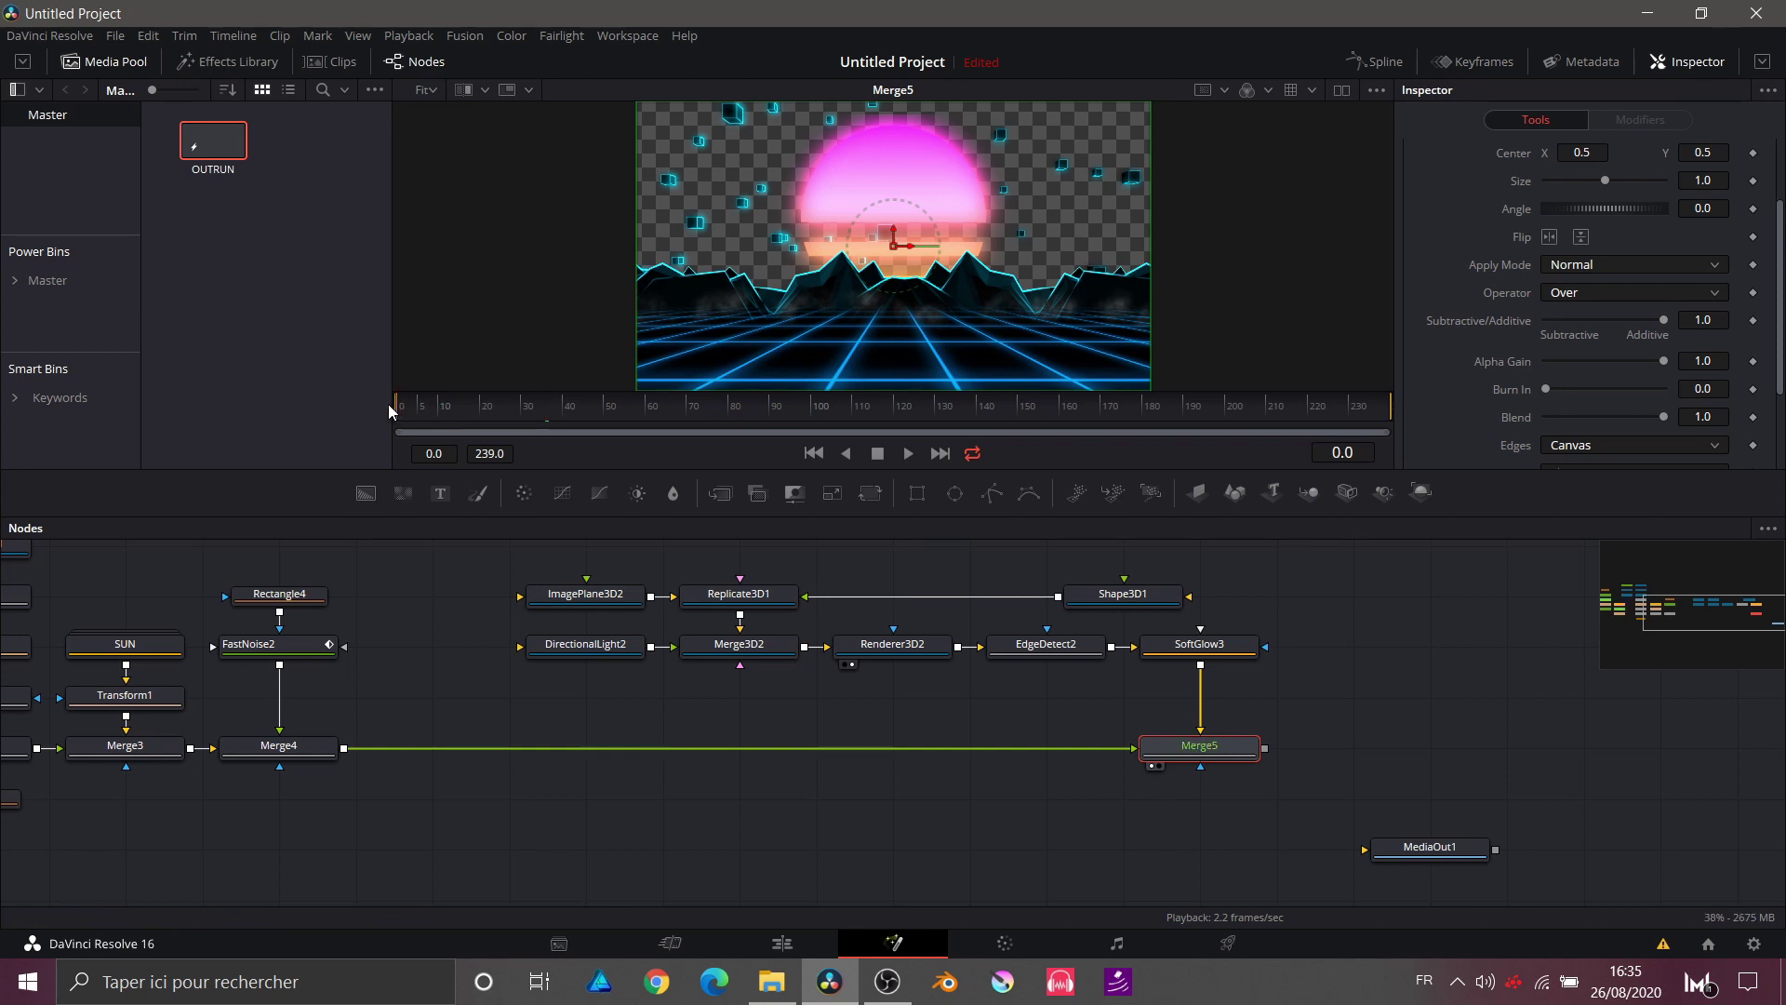
click(712, 601)
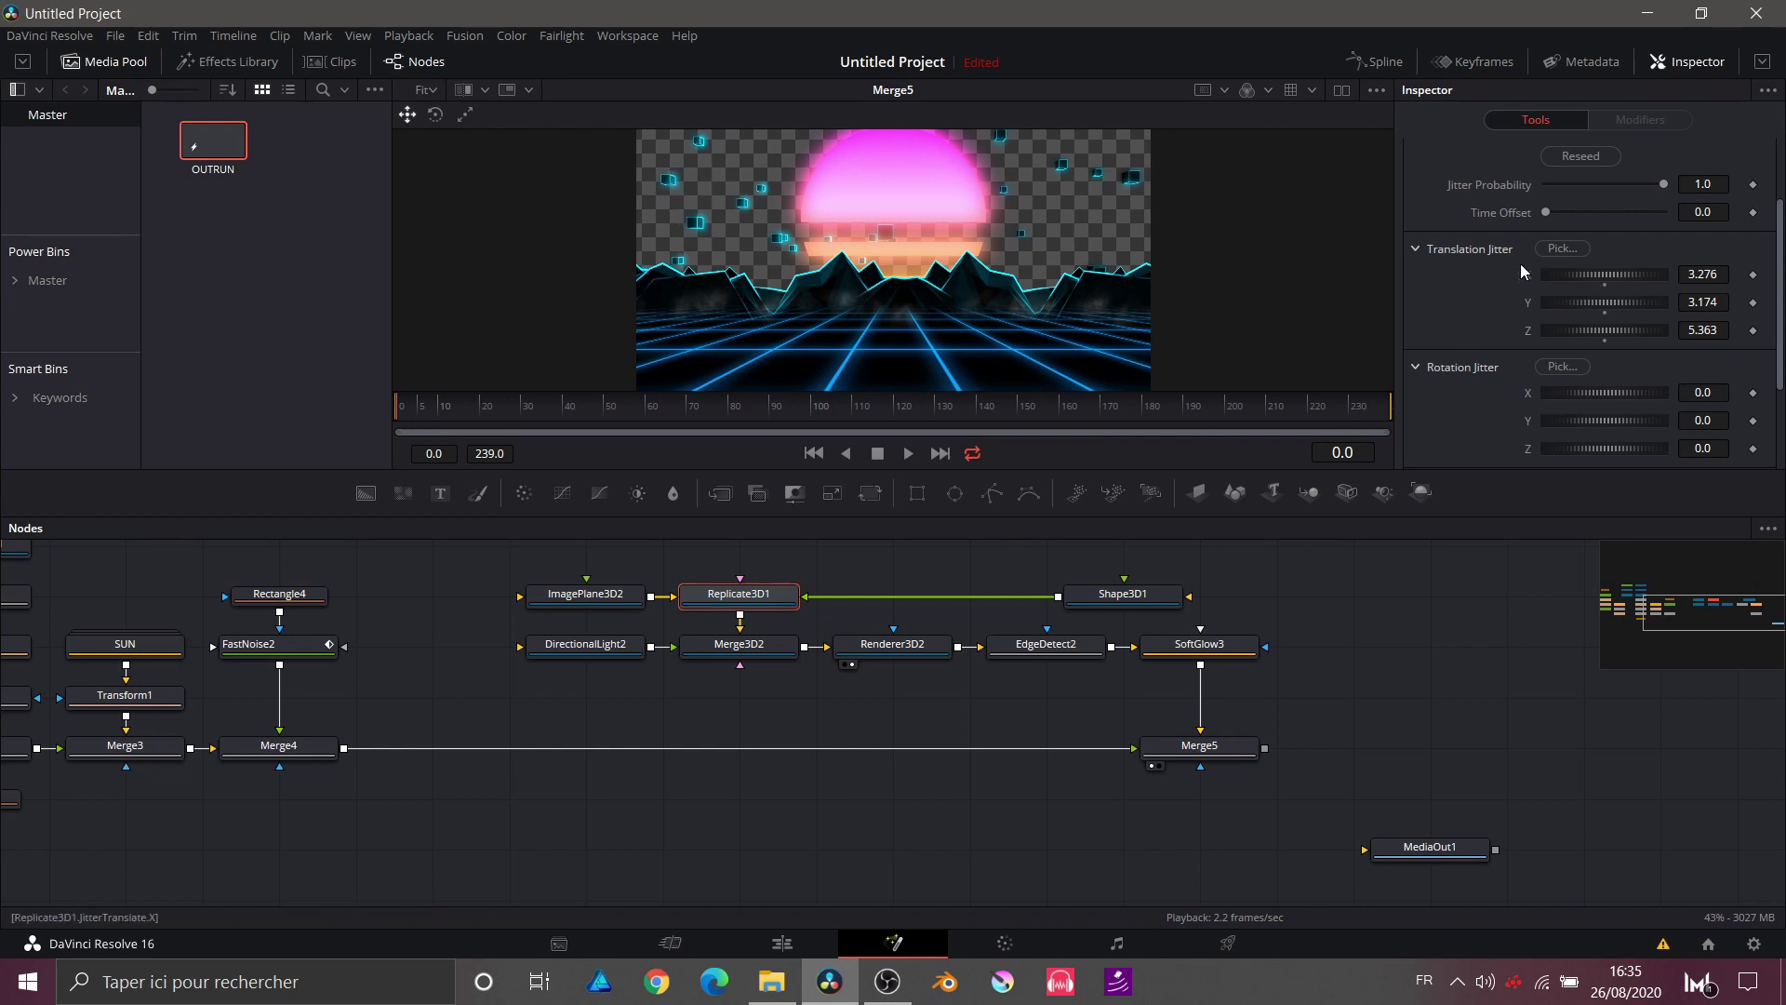
right_click(1468, 275)
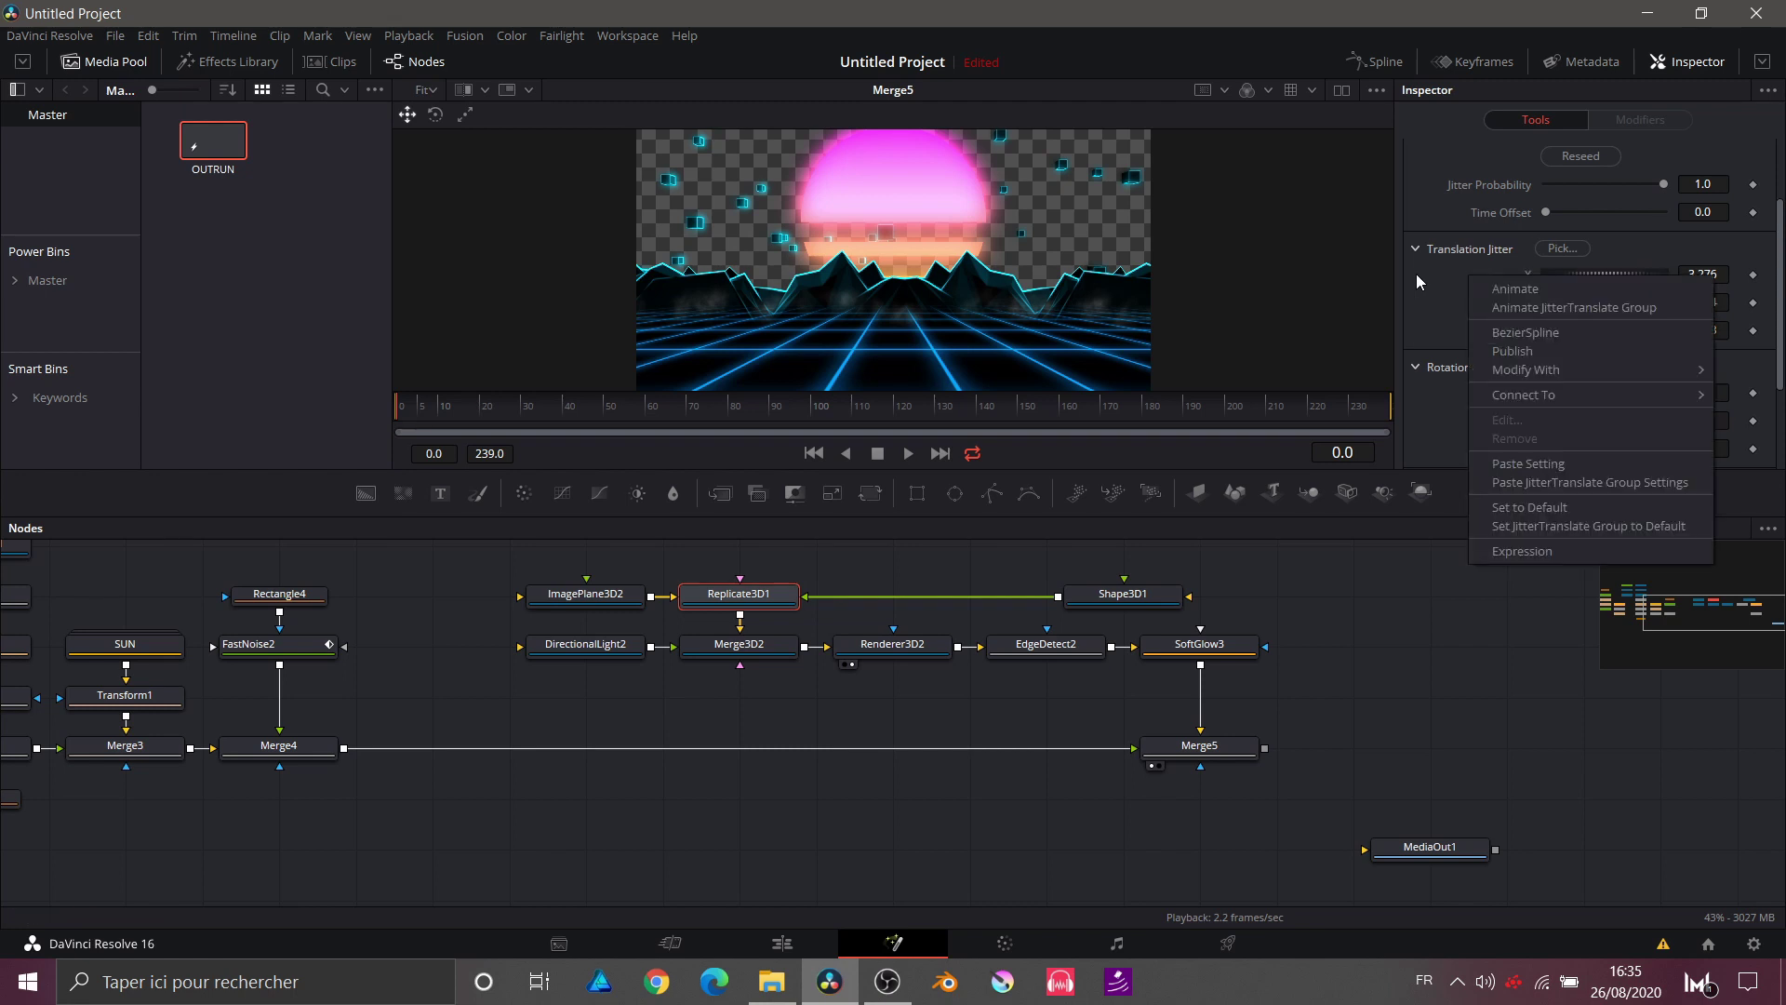
click(1496, 308)
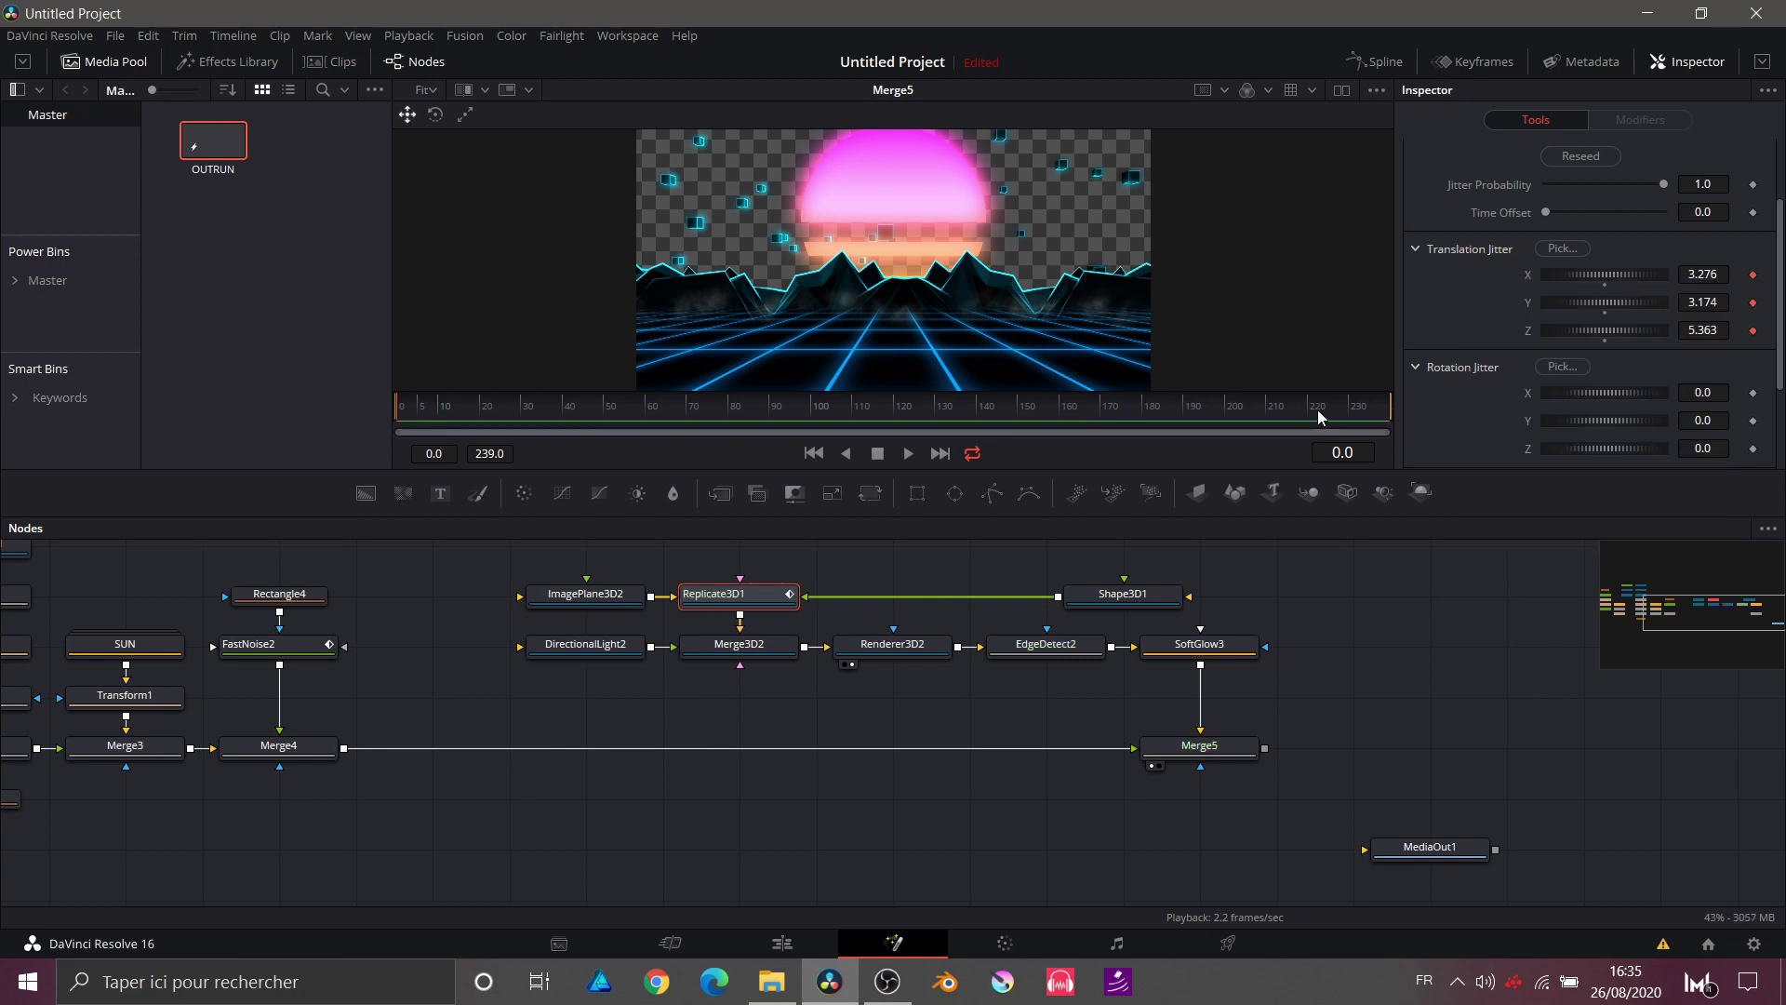
drag(1321, 416, 1392, 399)
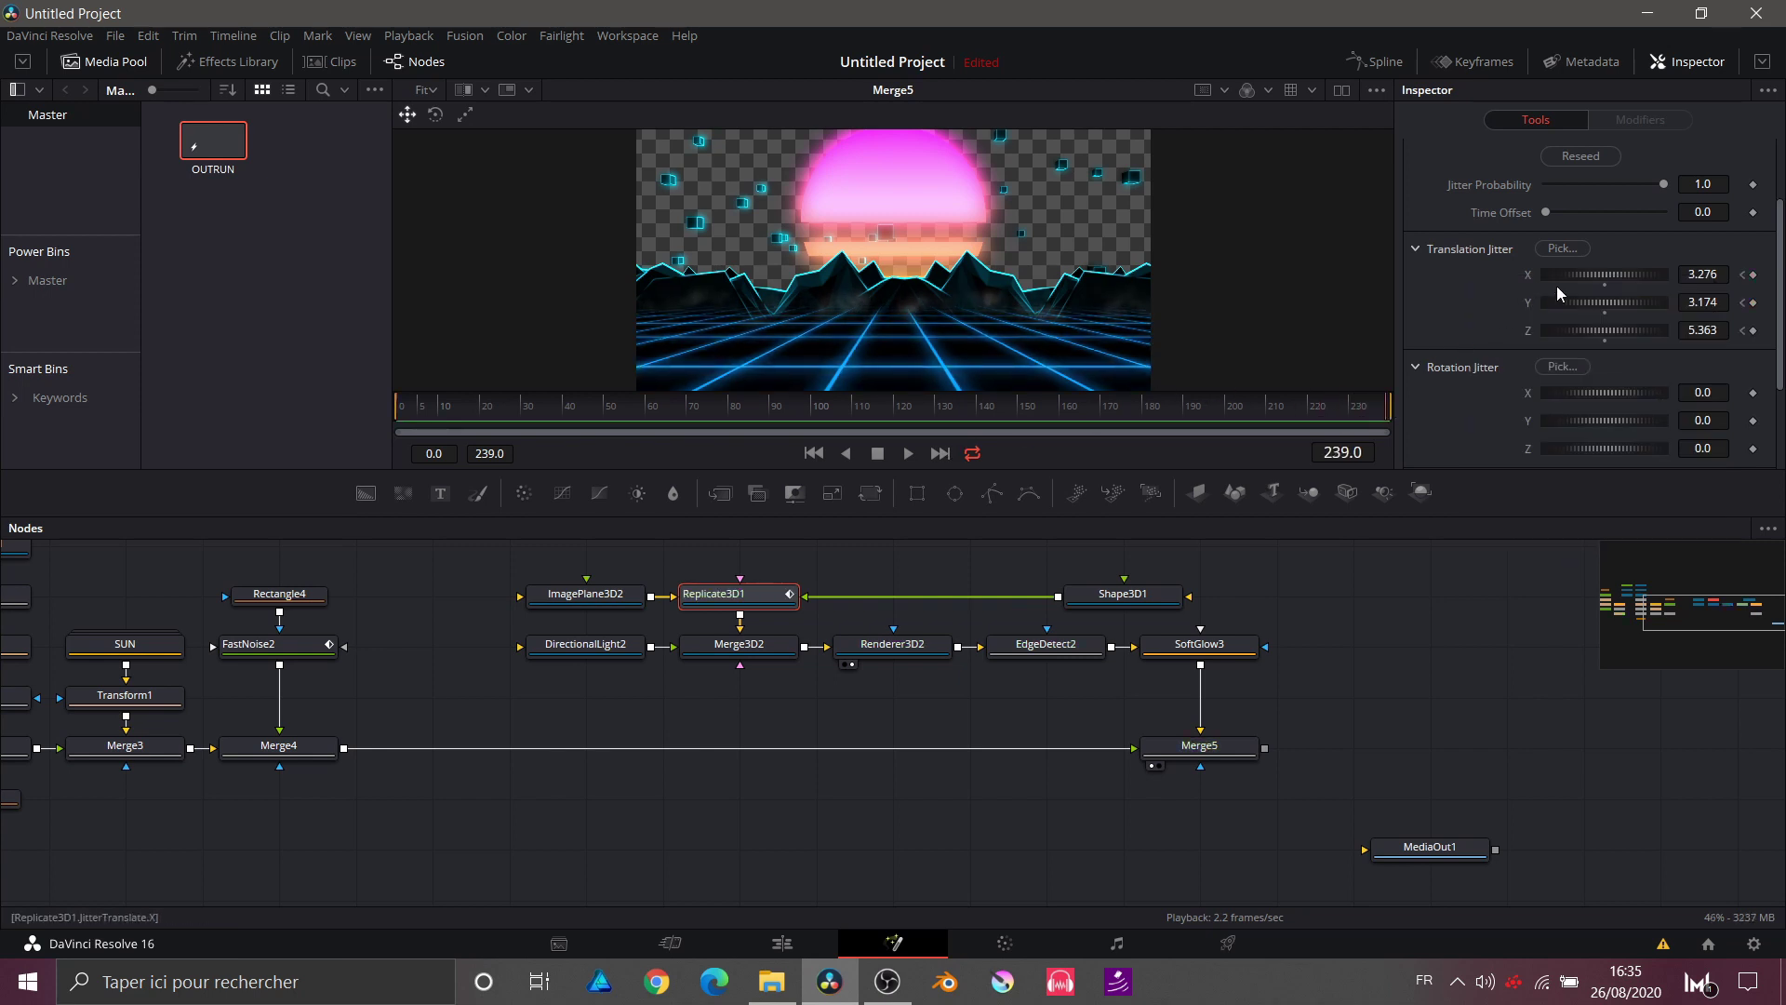
drag(1565, 276, 1615, 327)
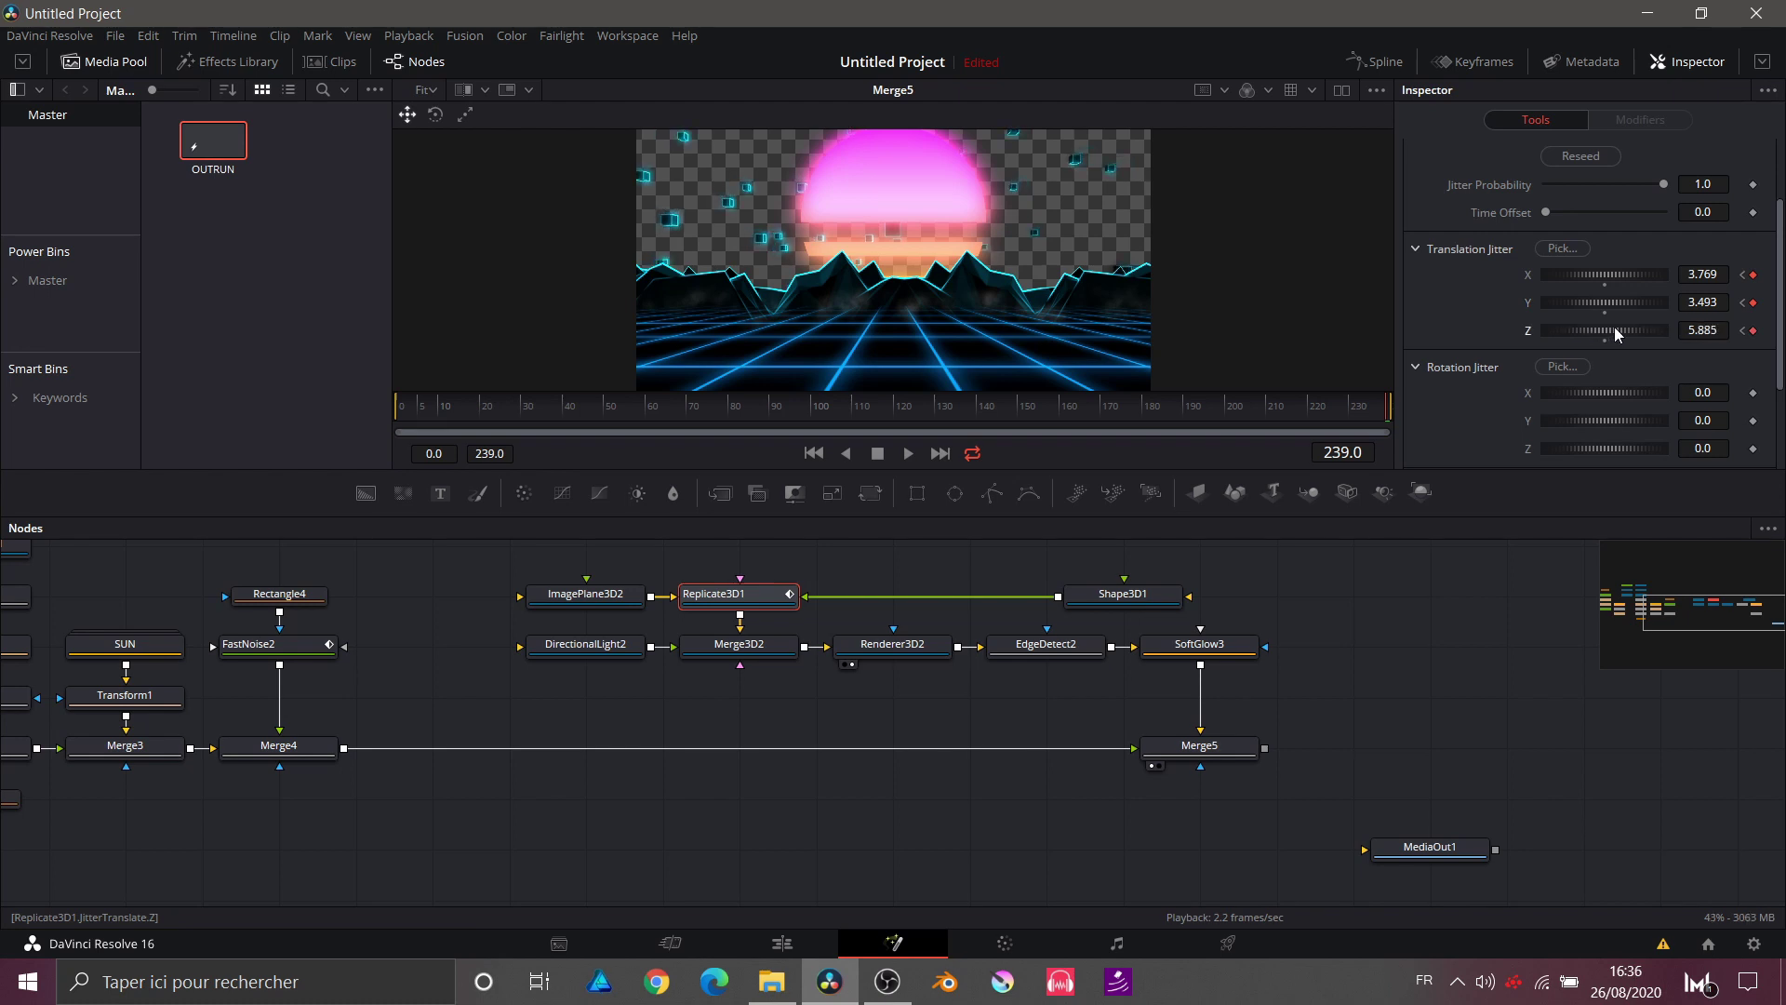
Step: Play the animation from the first frame to check the drifting cubes
drag(583, 409, 377, 405)
click(387, 572)
key(space)
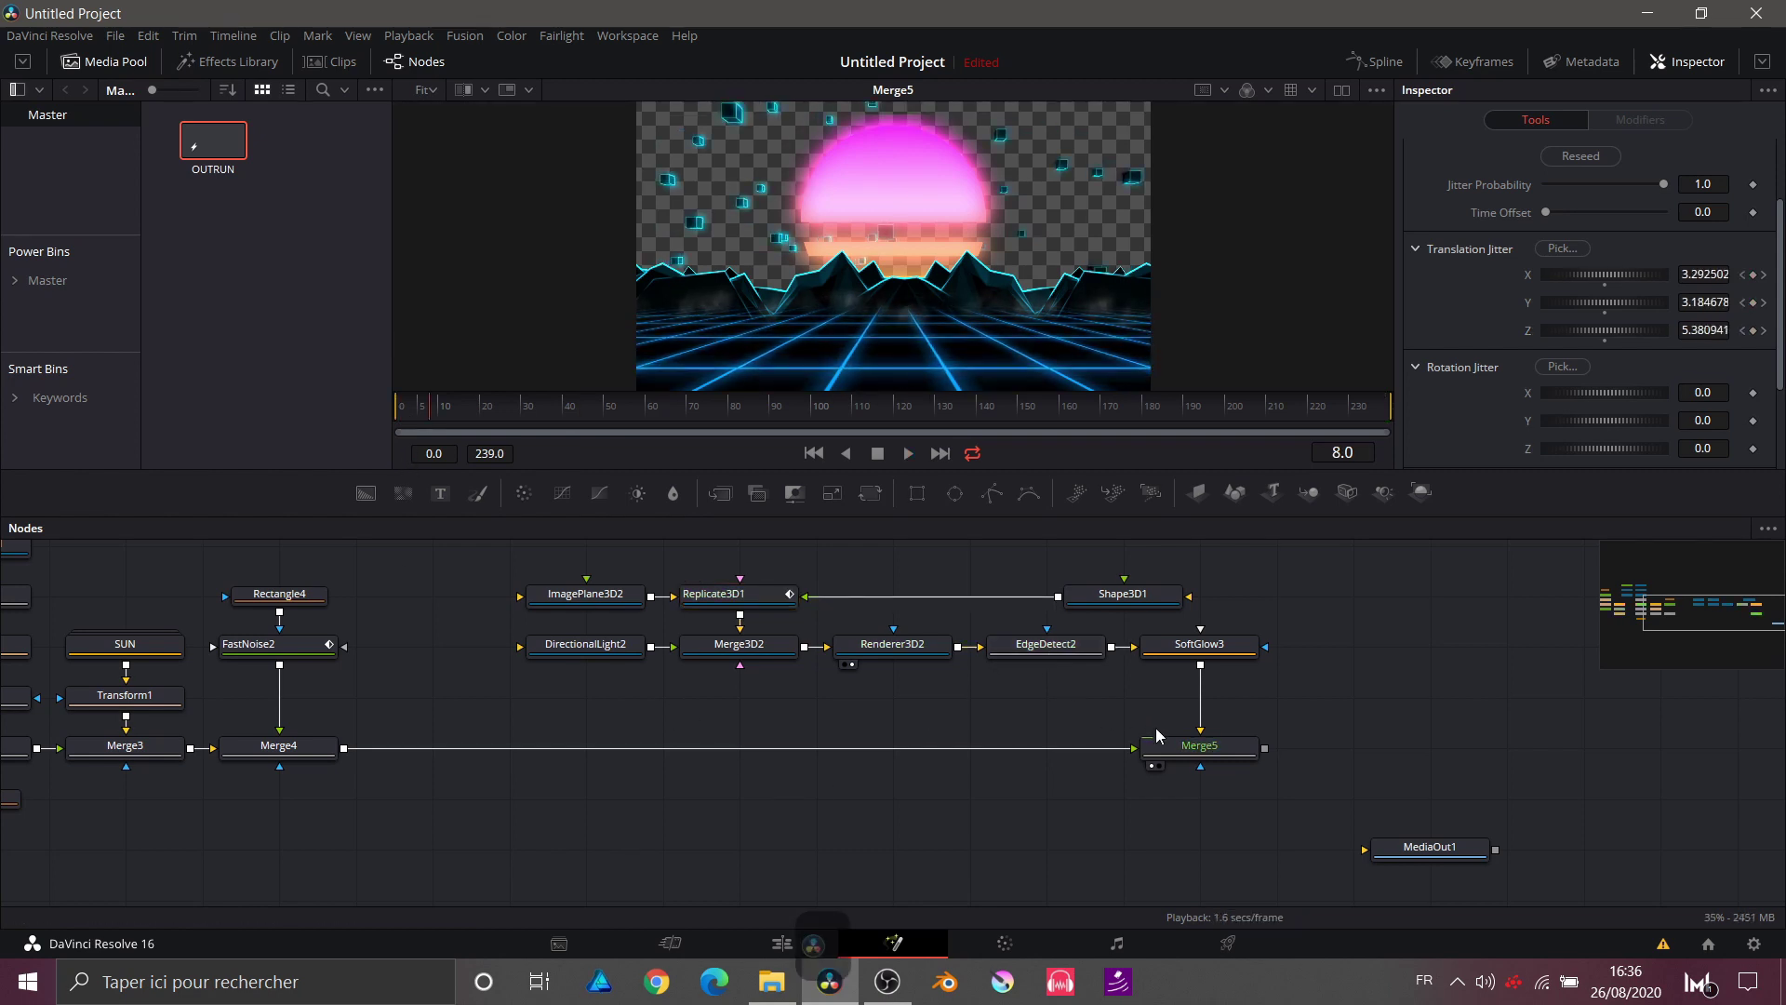
Step: Move Merge5 next to Merge4 and stack SoftGlow3, EdgeDetect2 and Renderer3D2 in a column above it
drag(1152, 742, 381, 743)
drag(1175, 658, 407, 709)
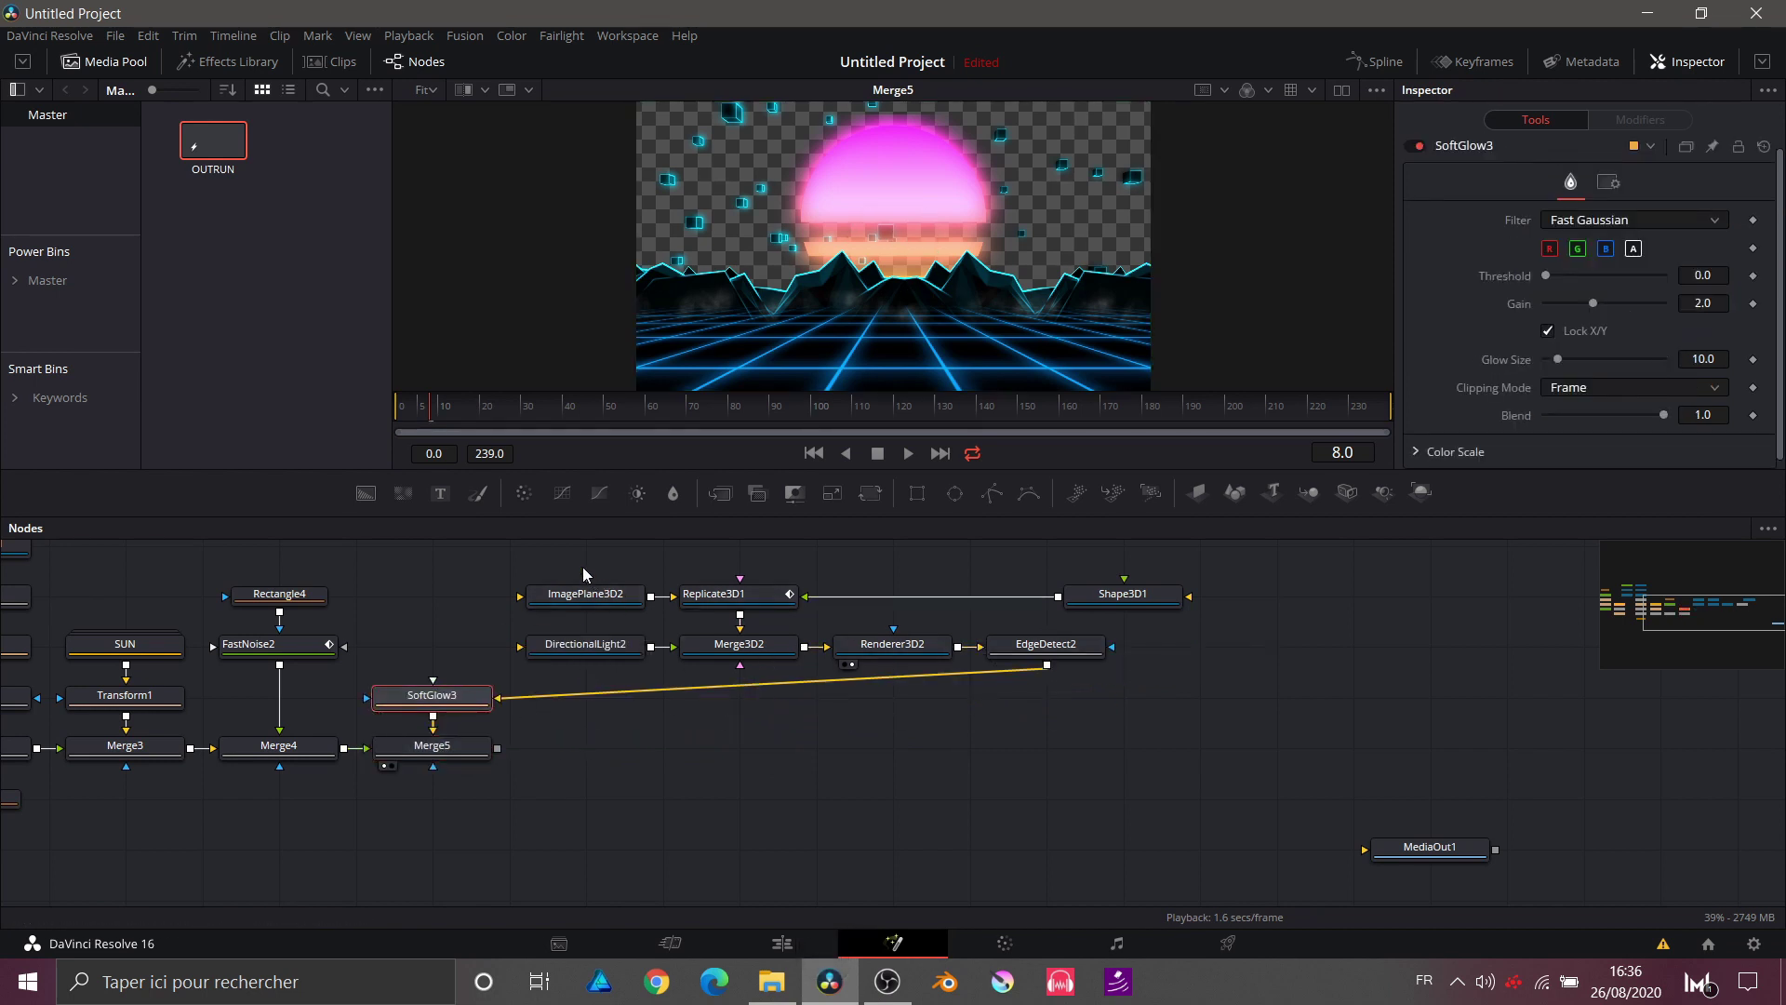
drag(583, 566, 721, 556)
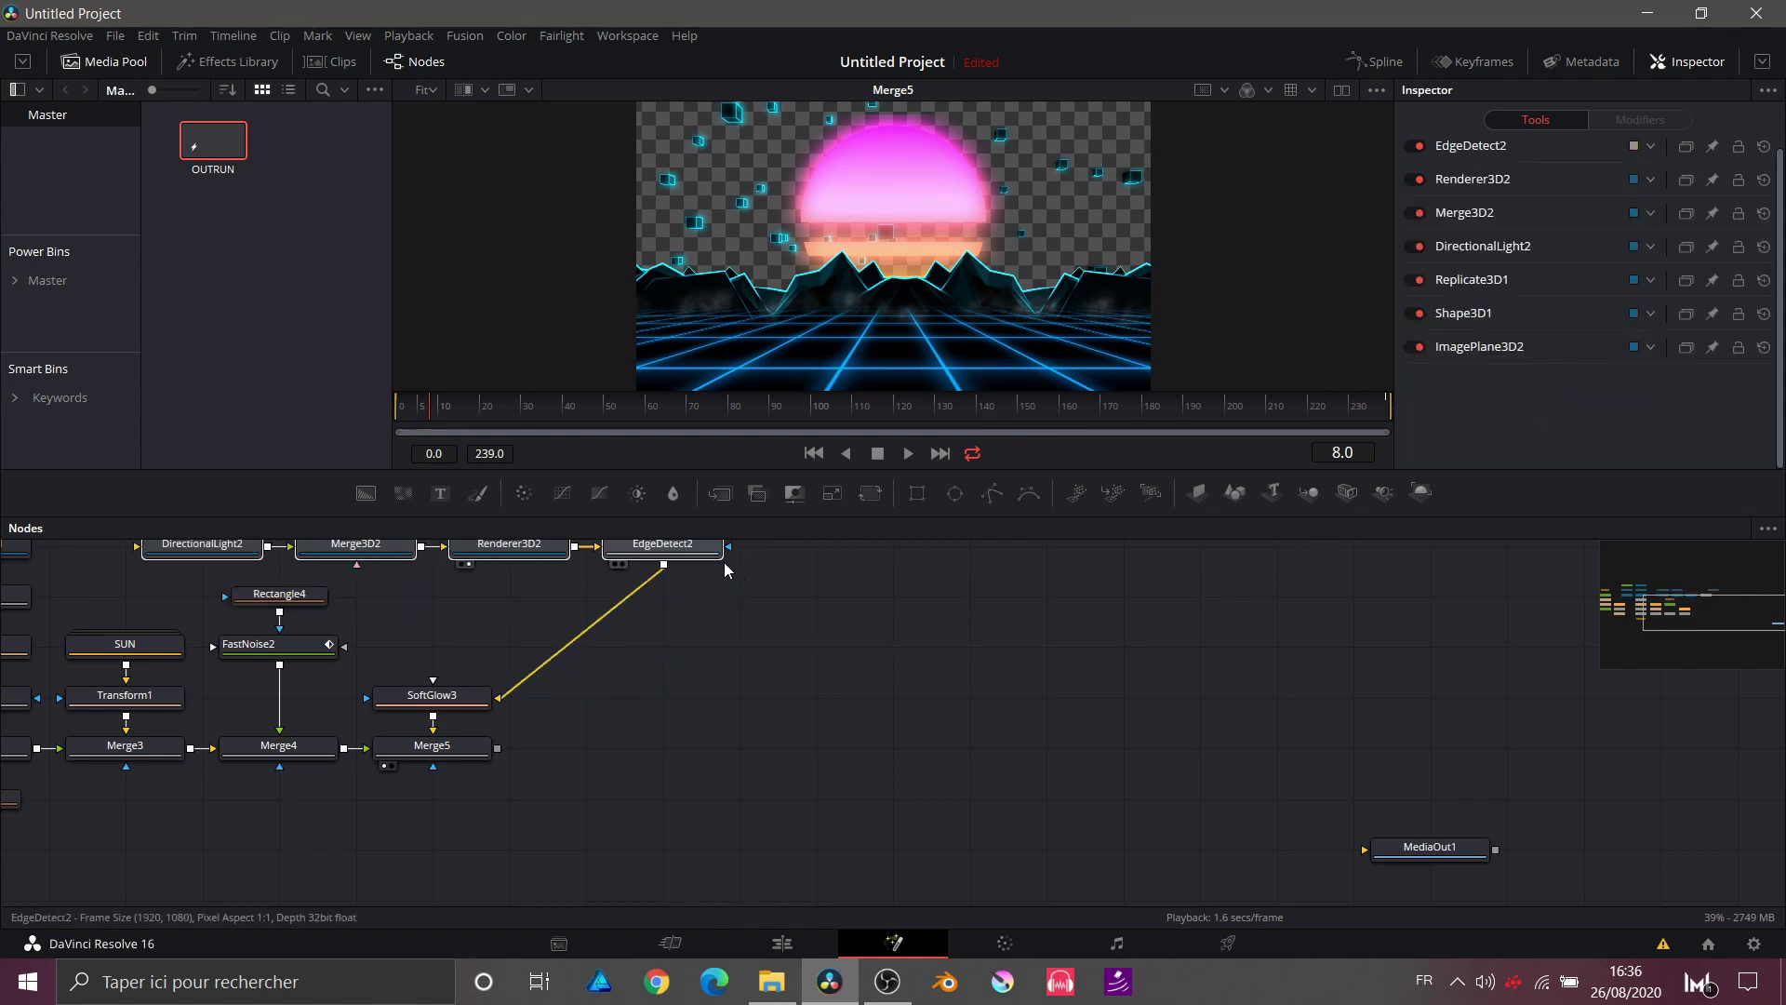
click(688, 549)
scroll(690, 640, up, 1)
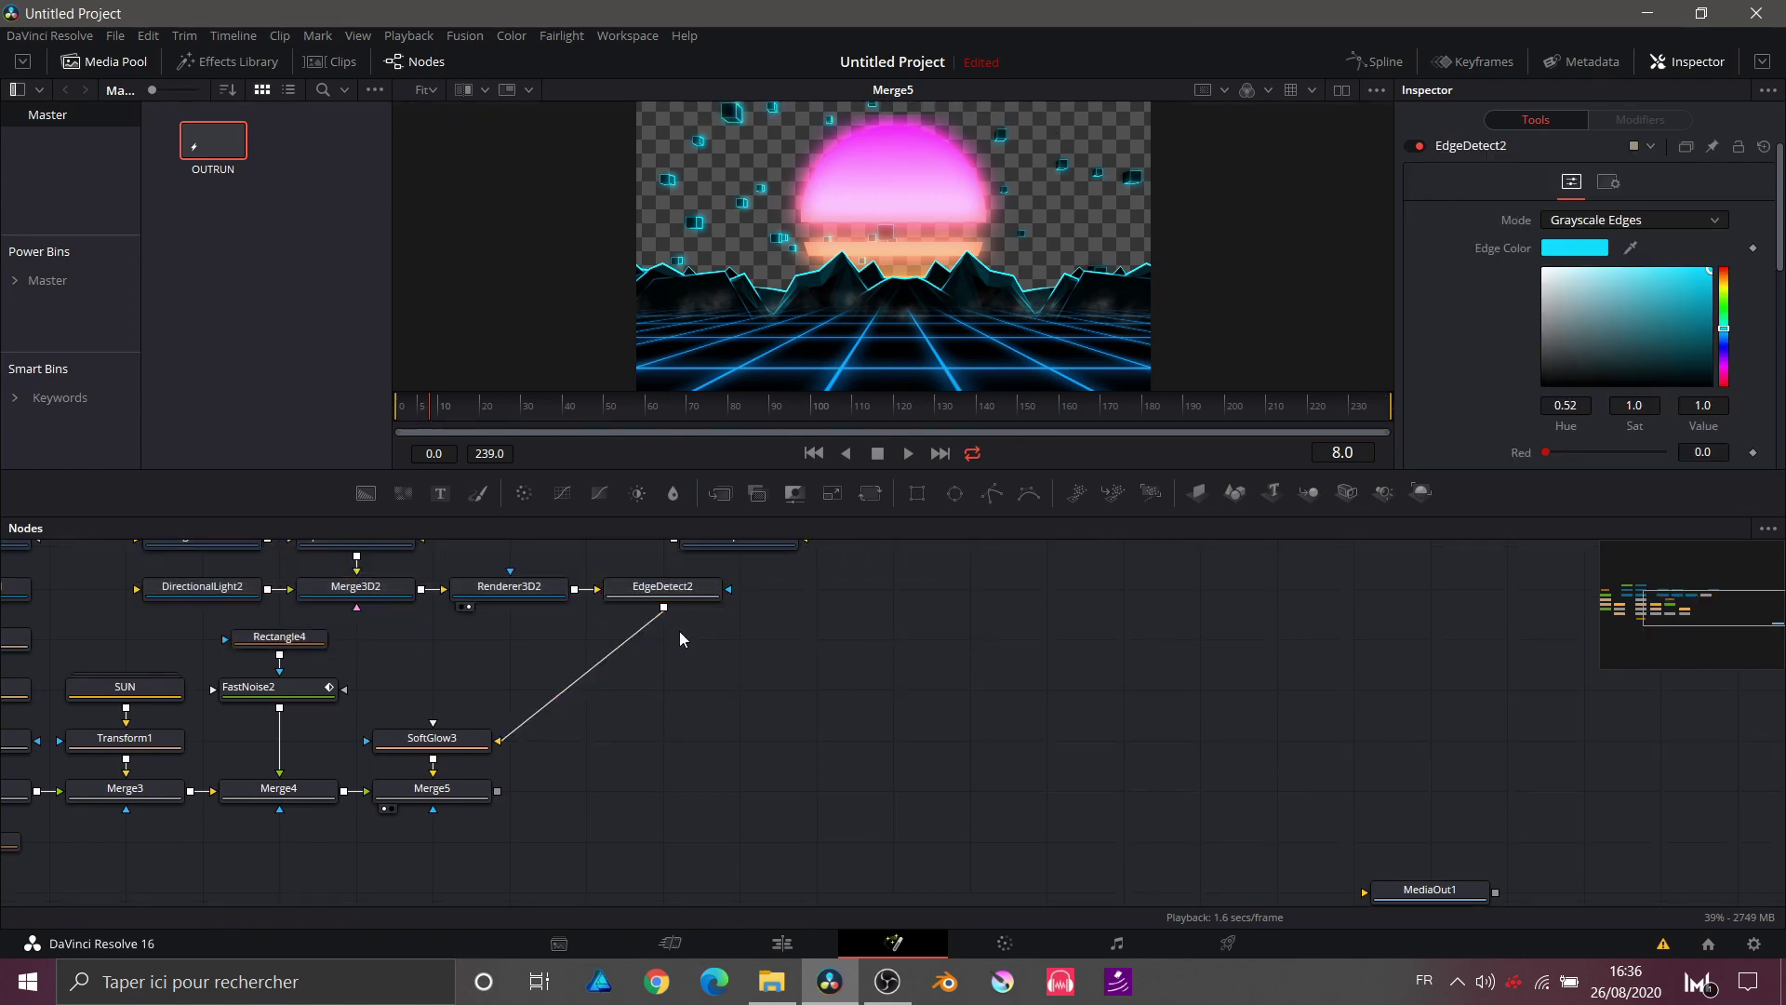
drag(684, 594, 398, 754)
scroll(458, 707, up, 3)
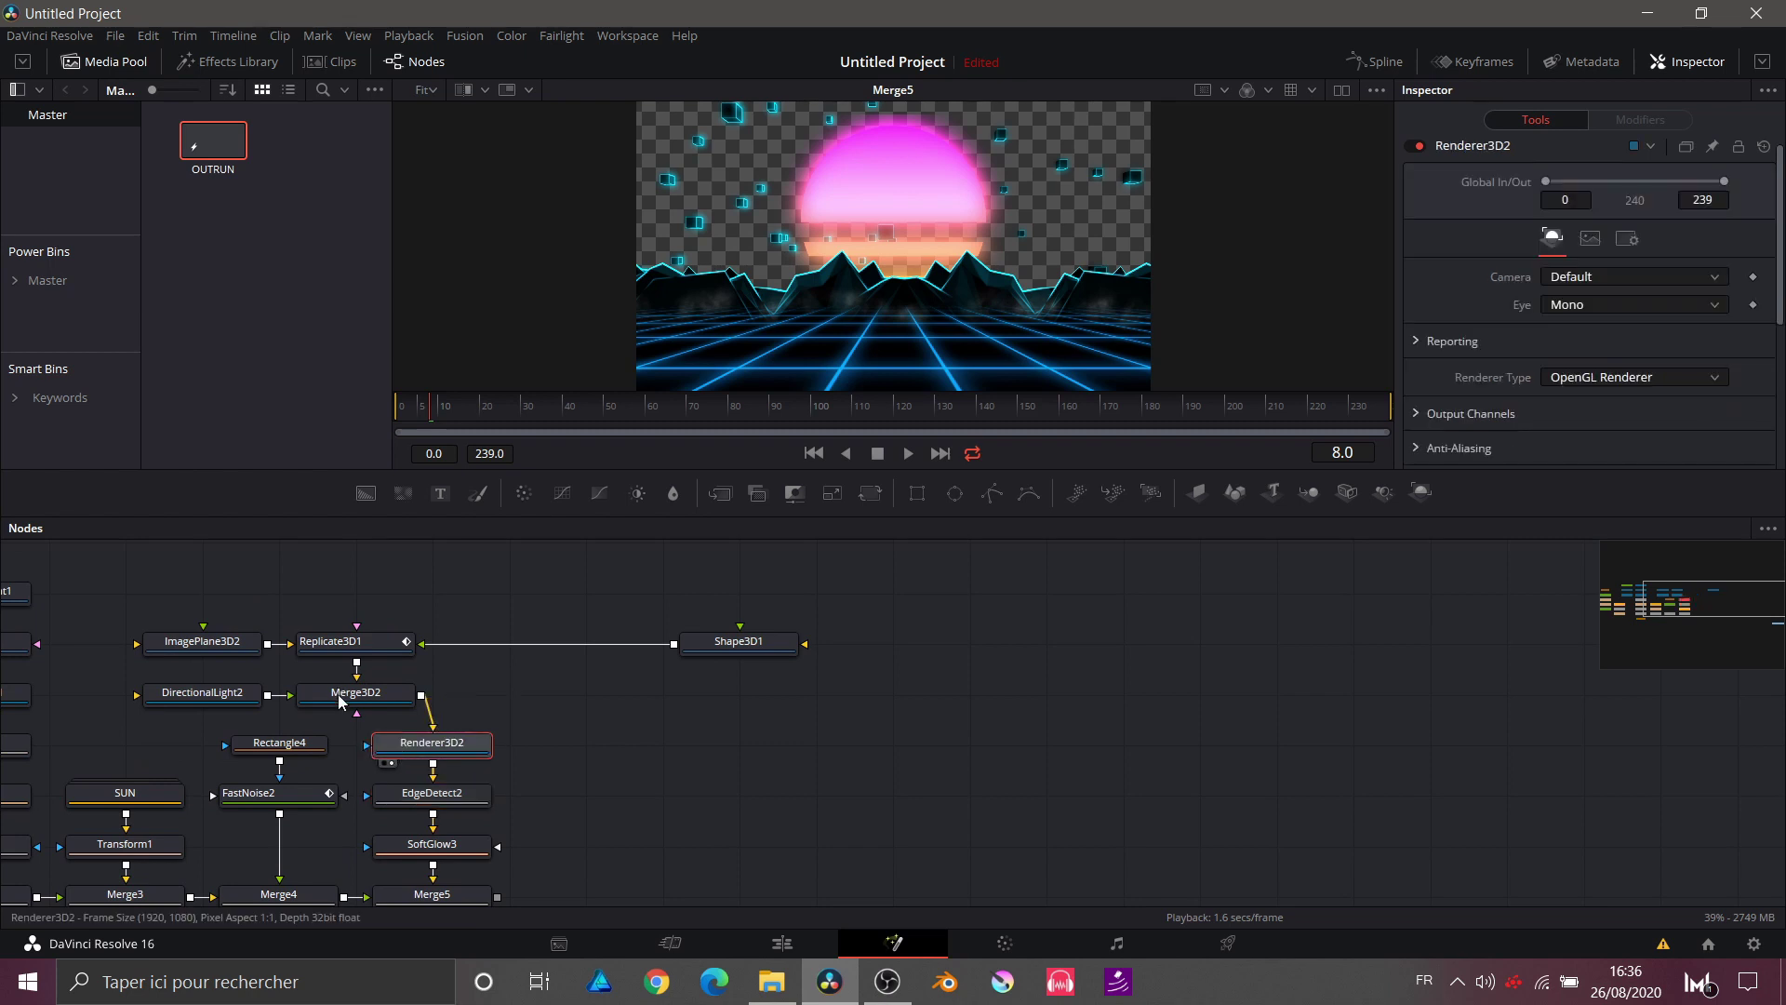
Step: Gather Merge3D2, ImagePlane3D2, DirectionalLight2 and Shape3D1 compactly around the cube column
drag(353, 693, 616, 711)
drag(227, 641, 611, 641)
drag(254, 690, 486, 639)
drag(735, 640, 584, 728)
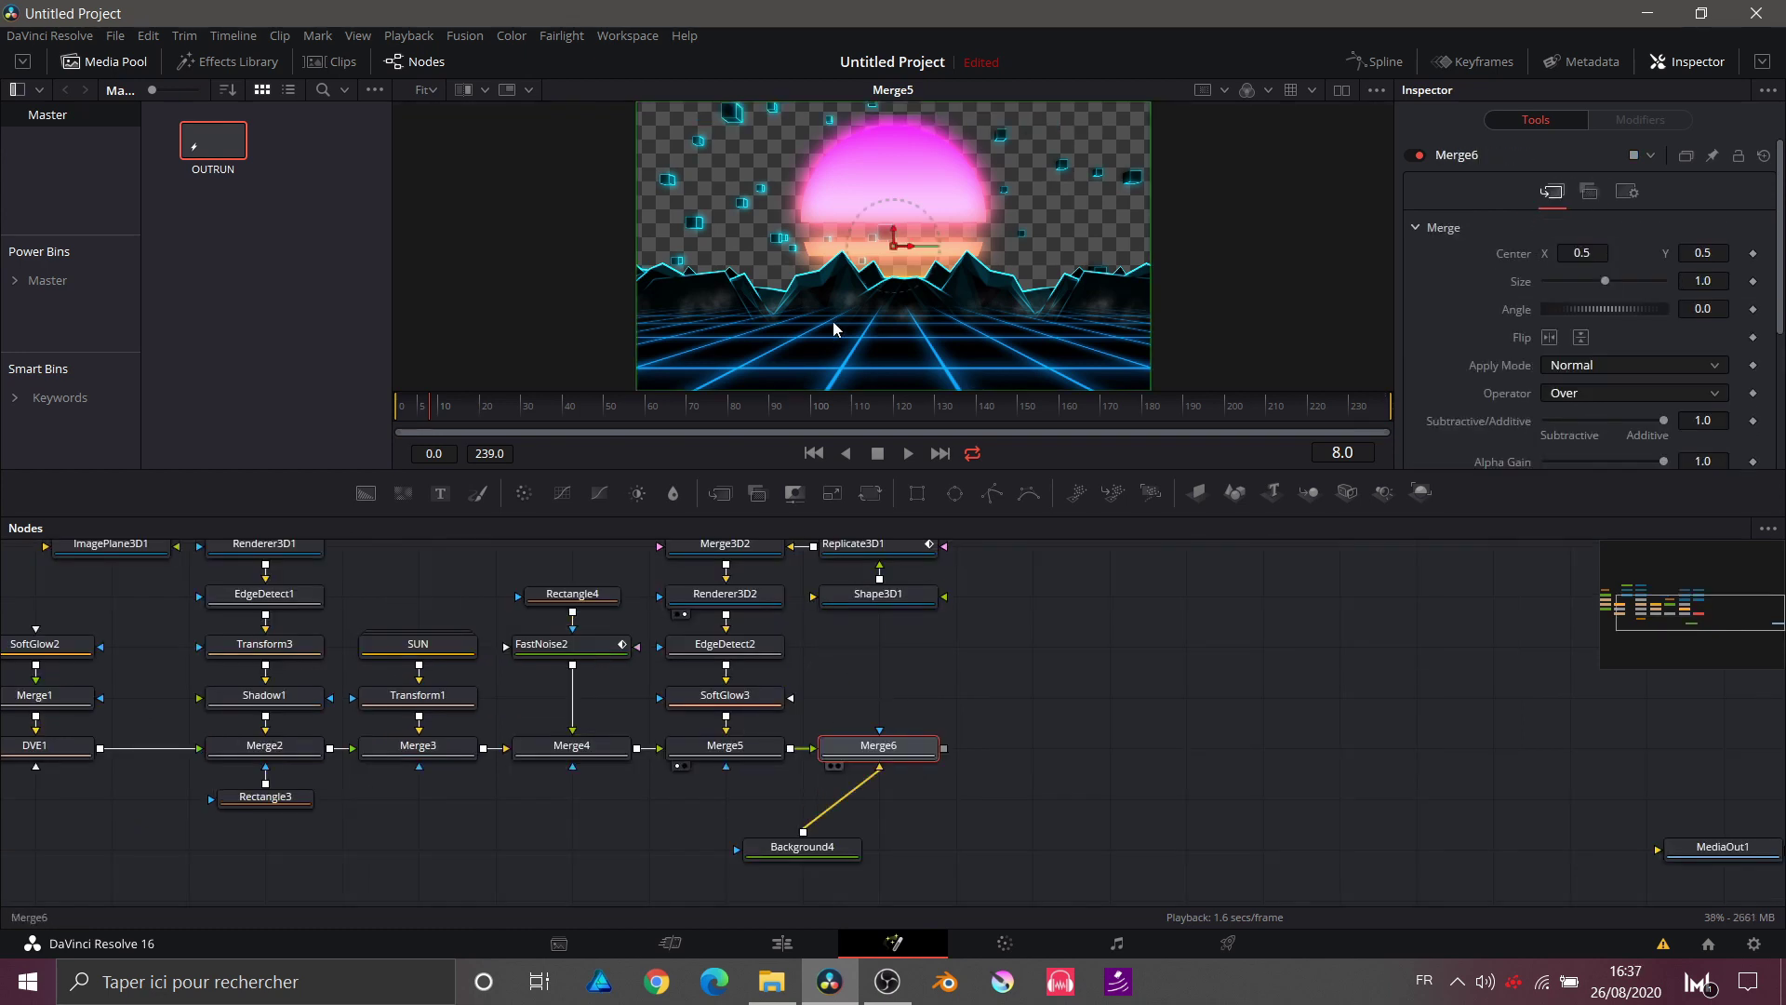
Step: Display Merge6 in the viewer and align Background4 directly beneath it
key(1)
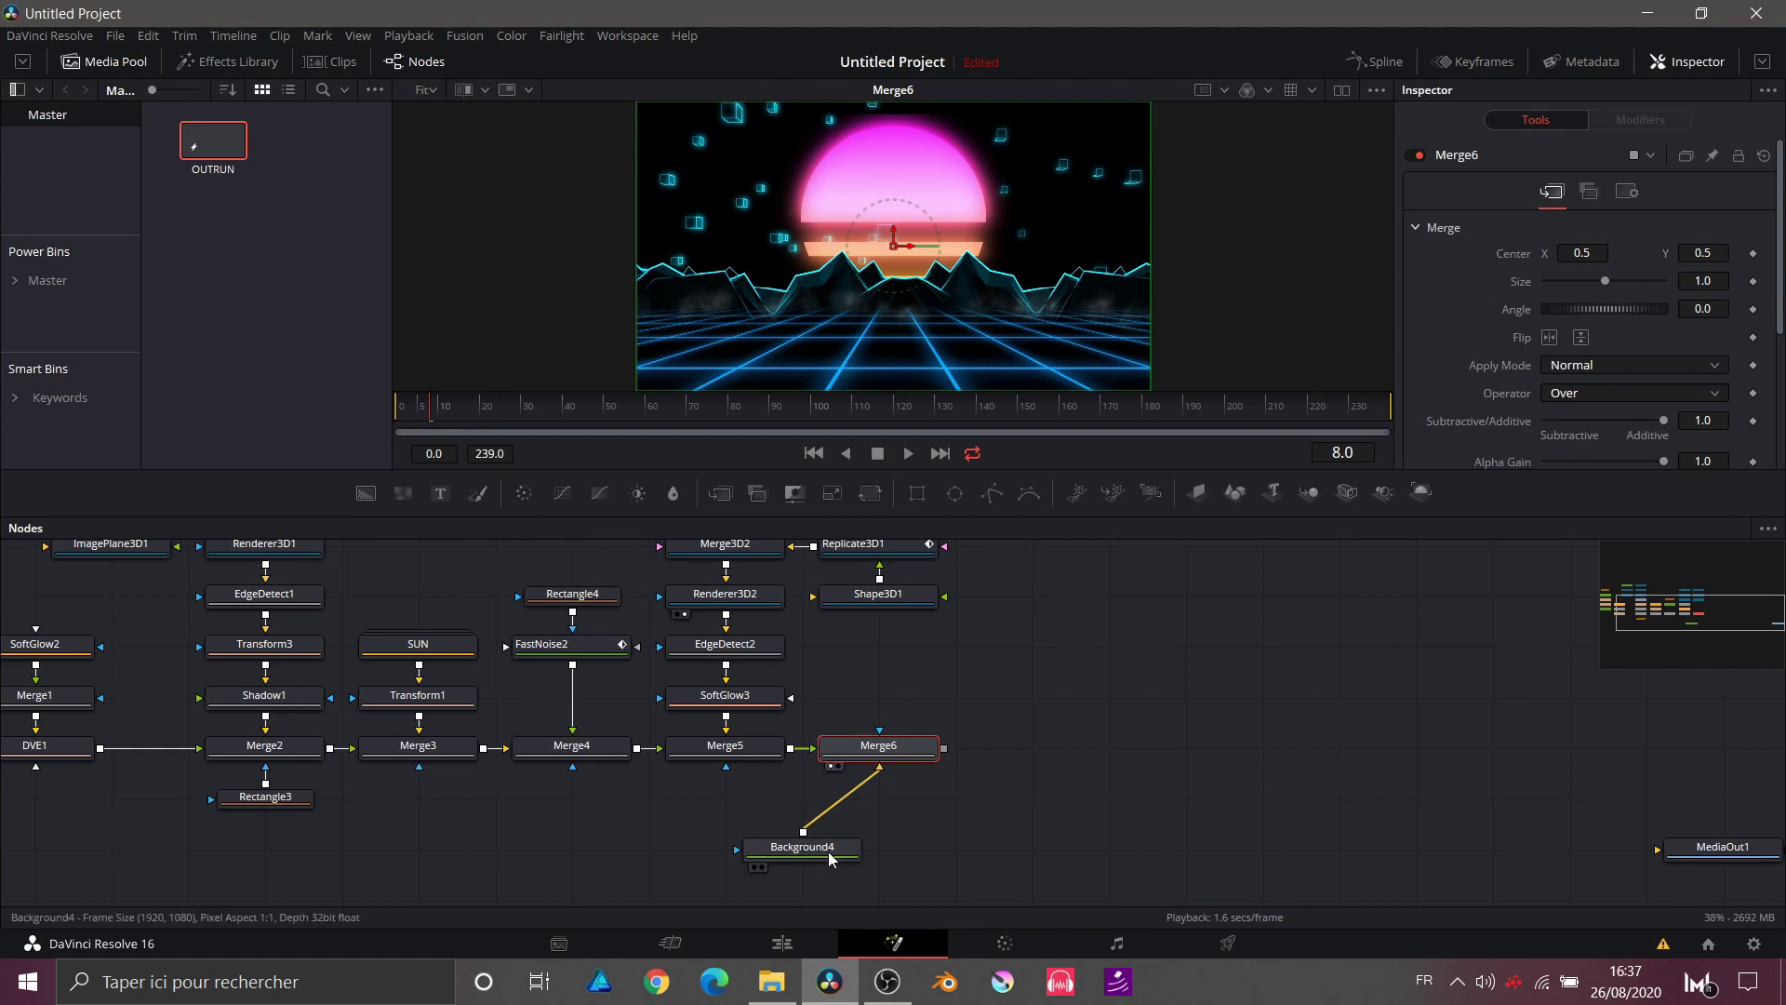
drag(831, 858, 907, 857)
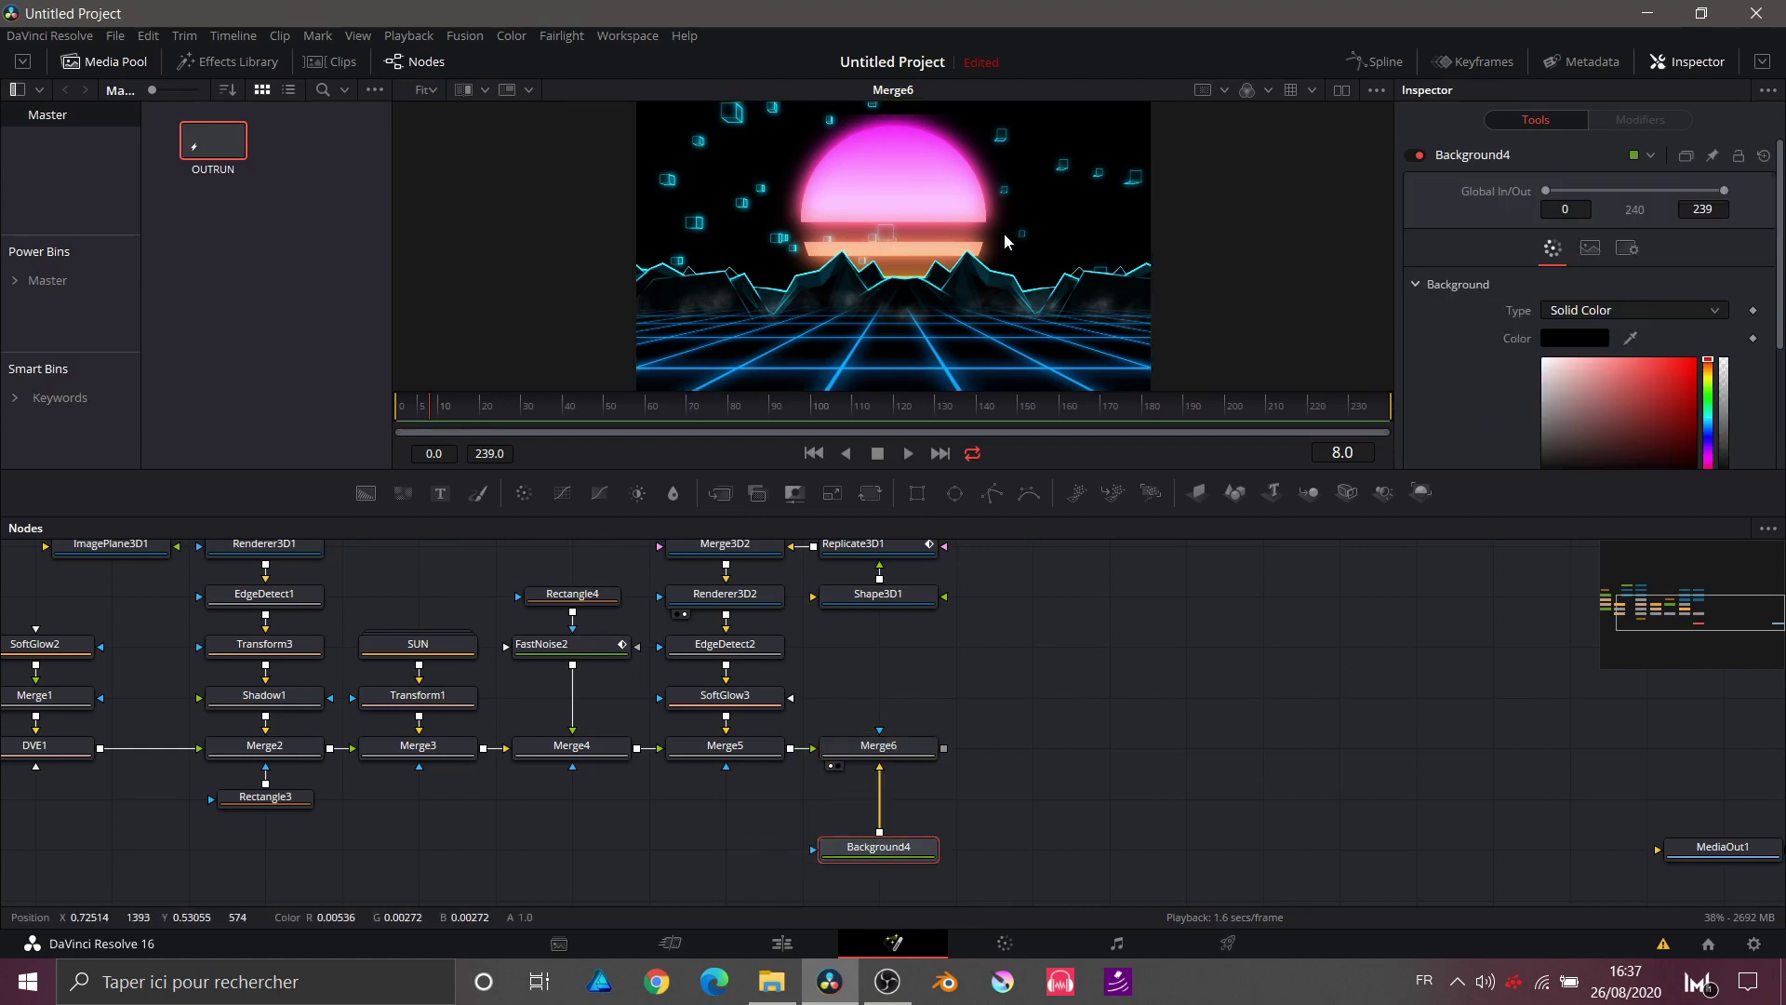
Step: Set Background4's Type to Gradient and orient it vertically, starting at about X 0.58, Y 0.83 and ending at about X 0.58, Y -1.56
click(1622, 306)
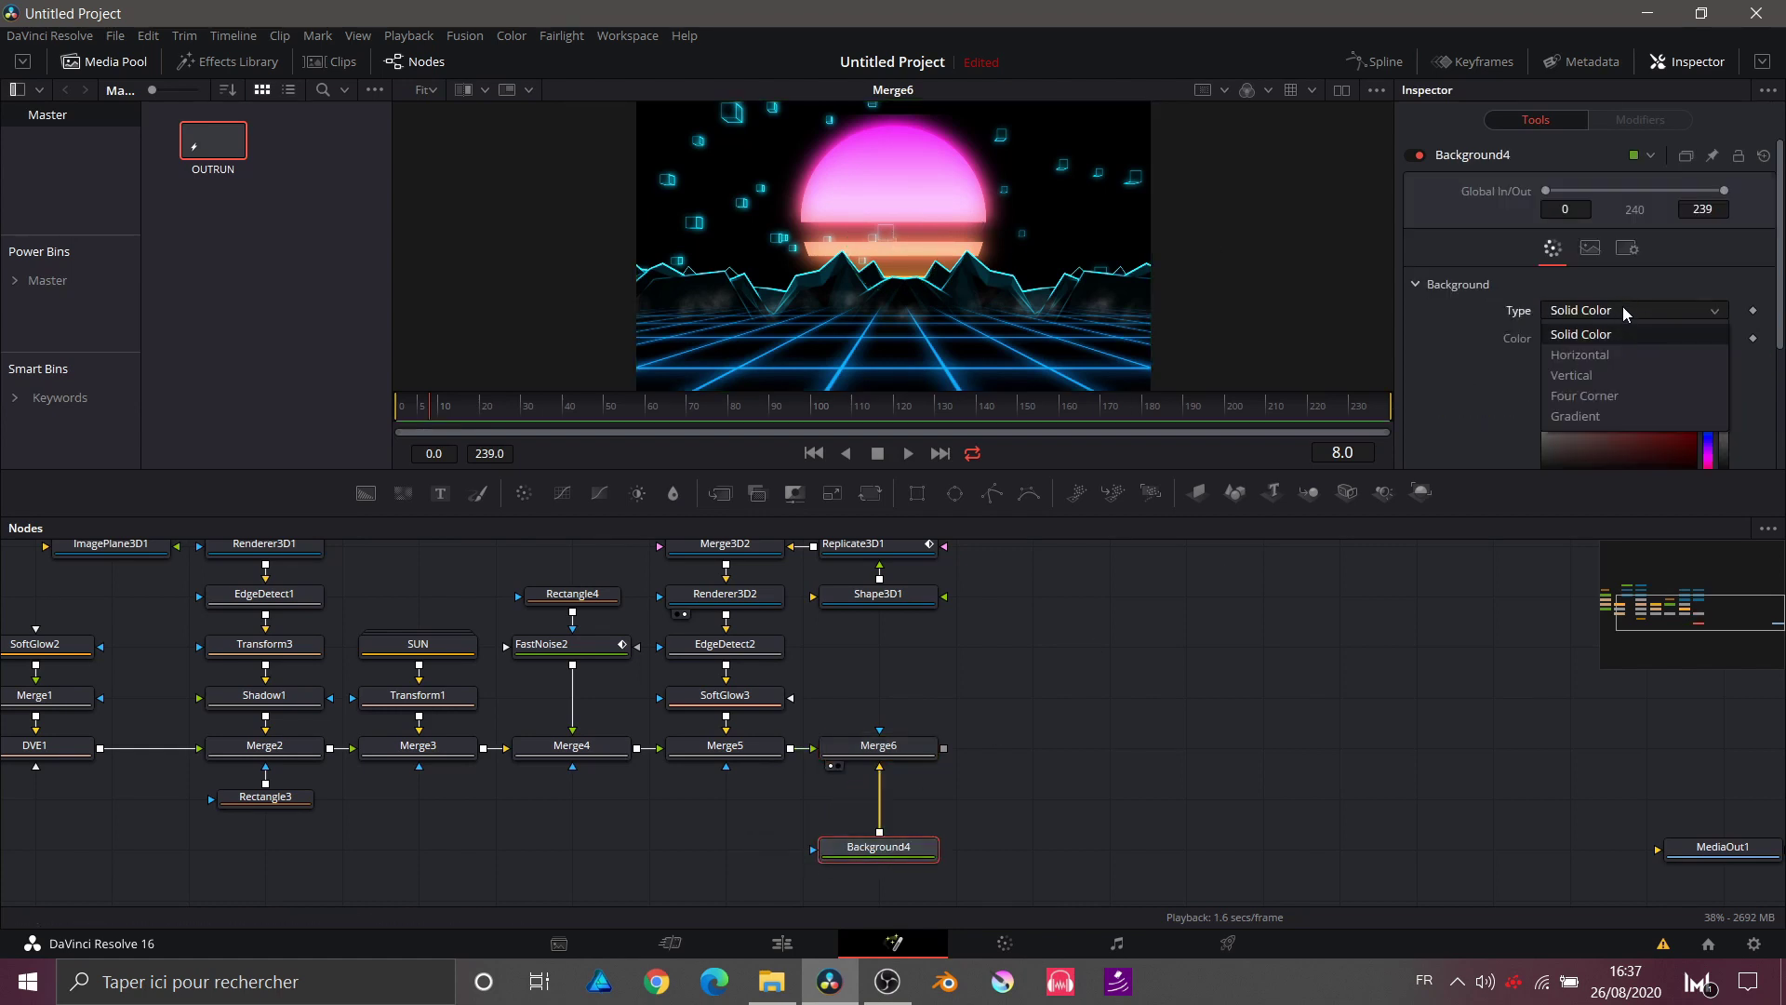
click(1574, 416)
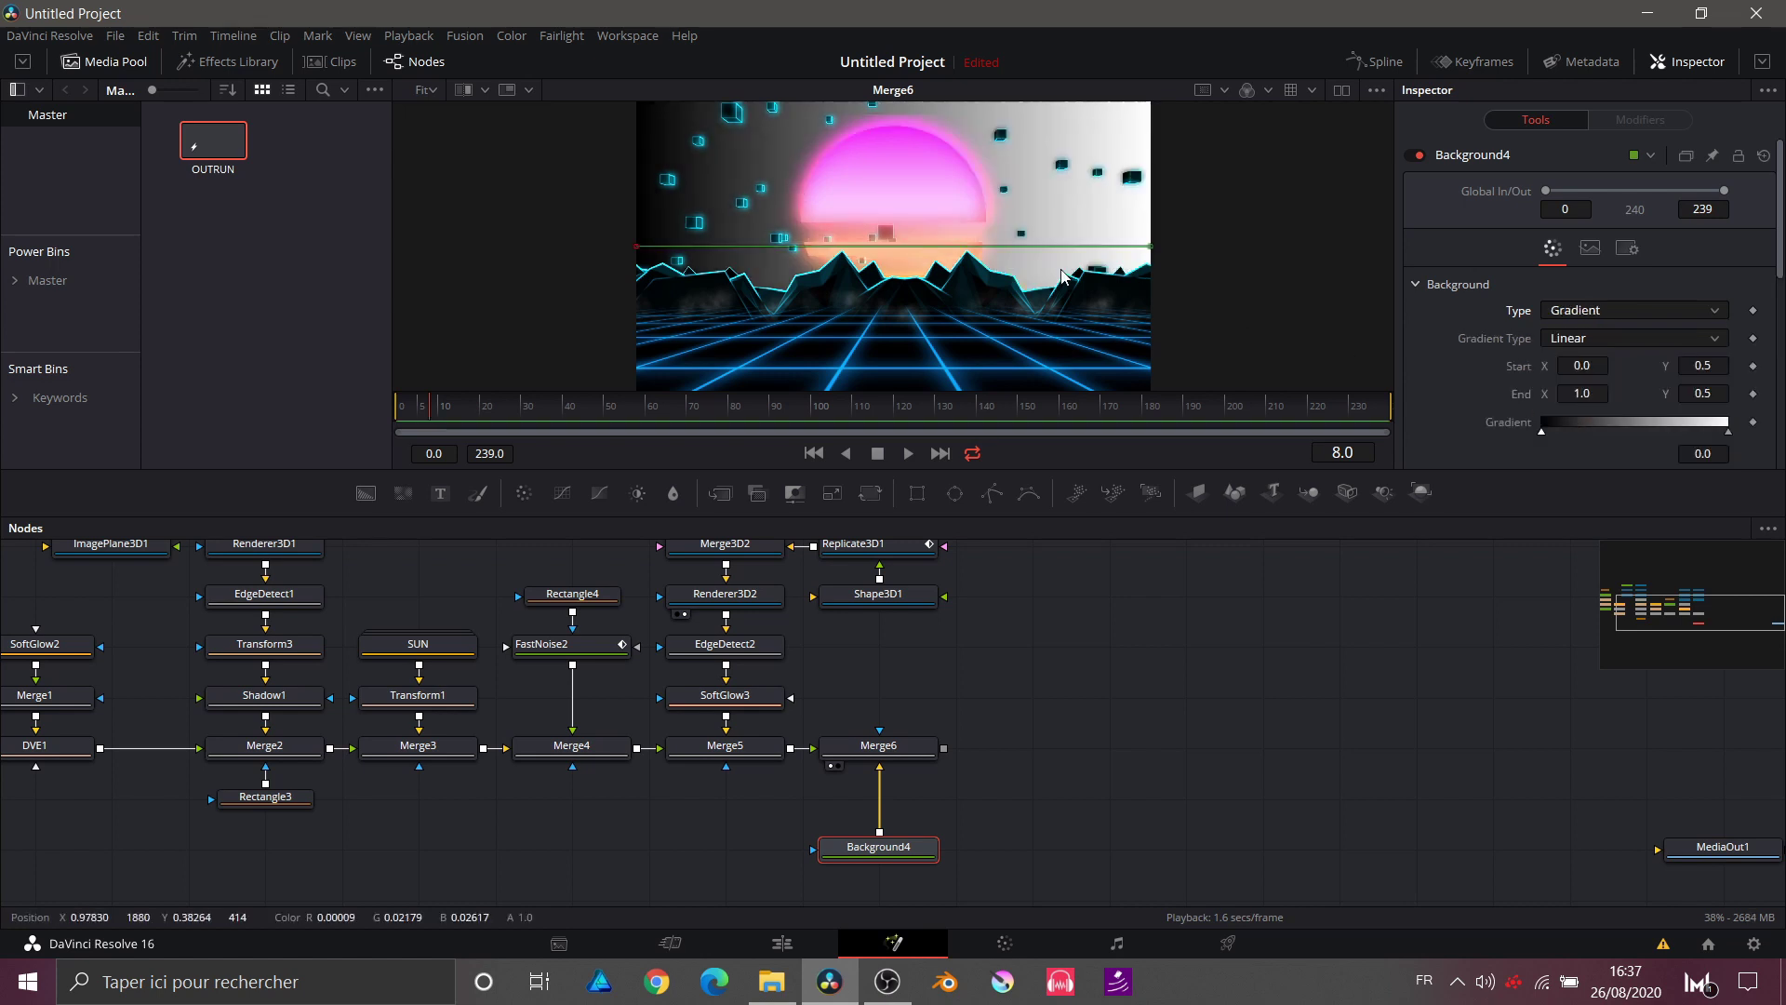
drag(638, 251, 935, 150)
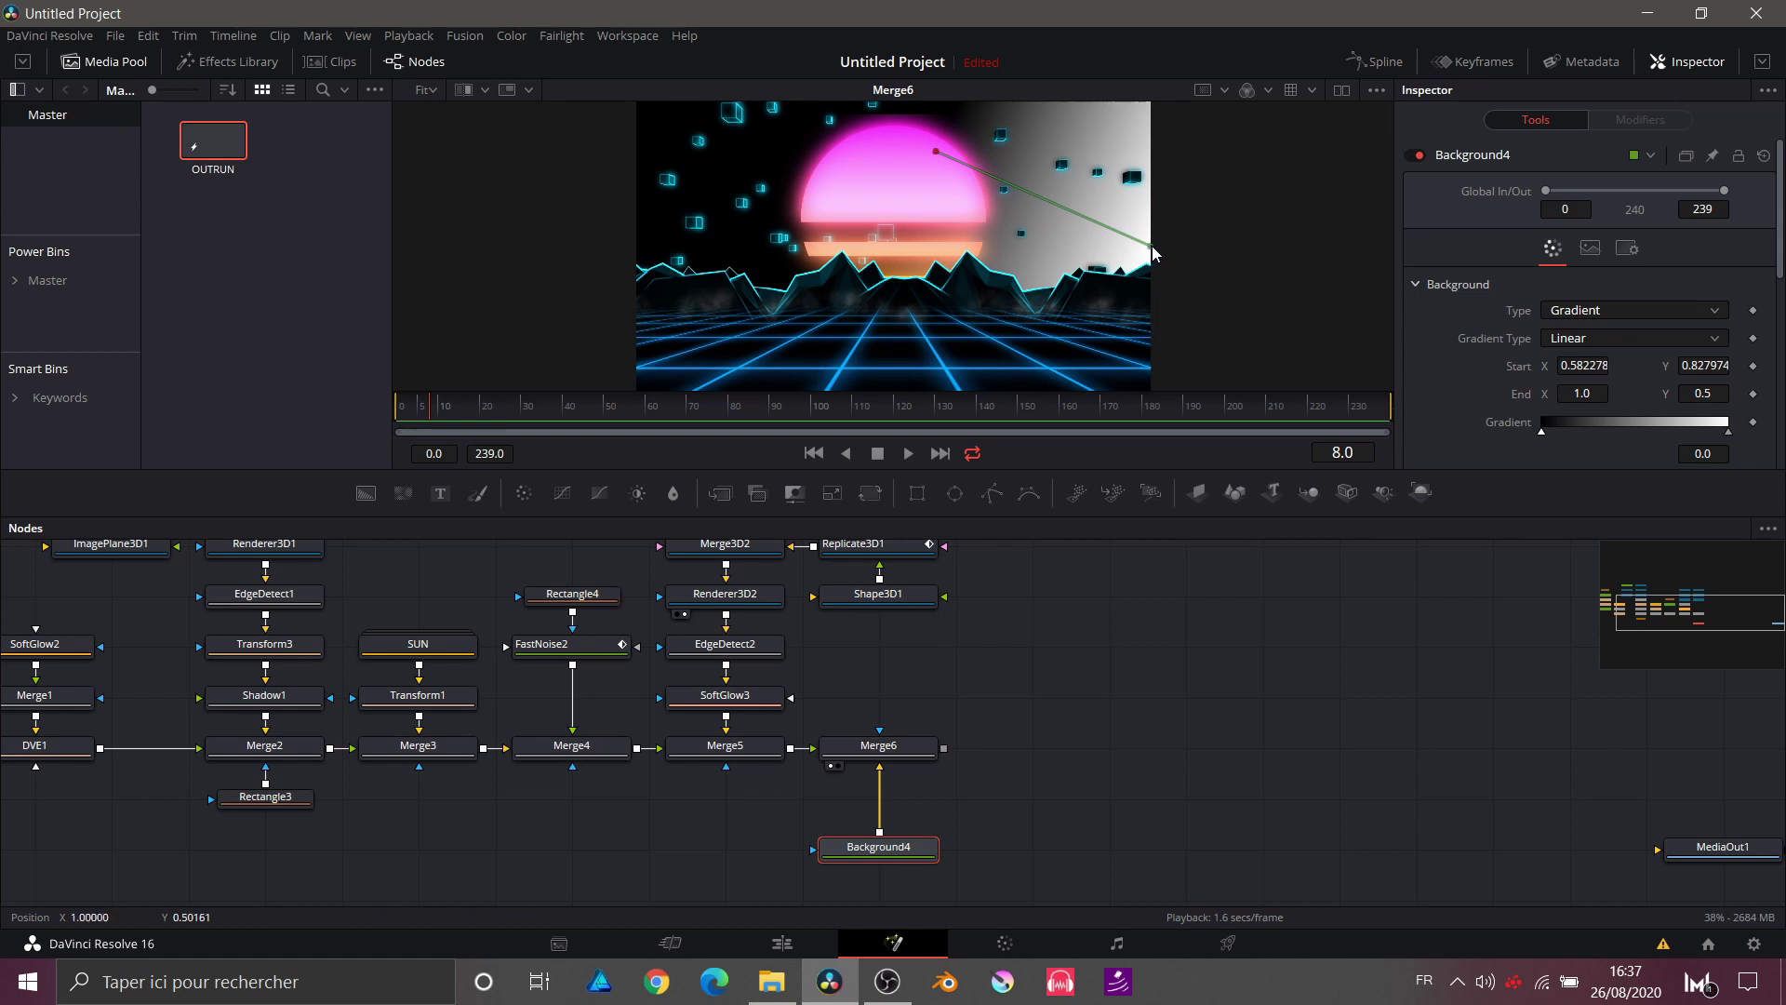
drag(1152, 253, 937, 849)
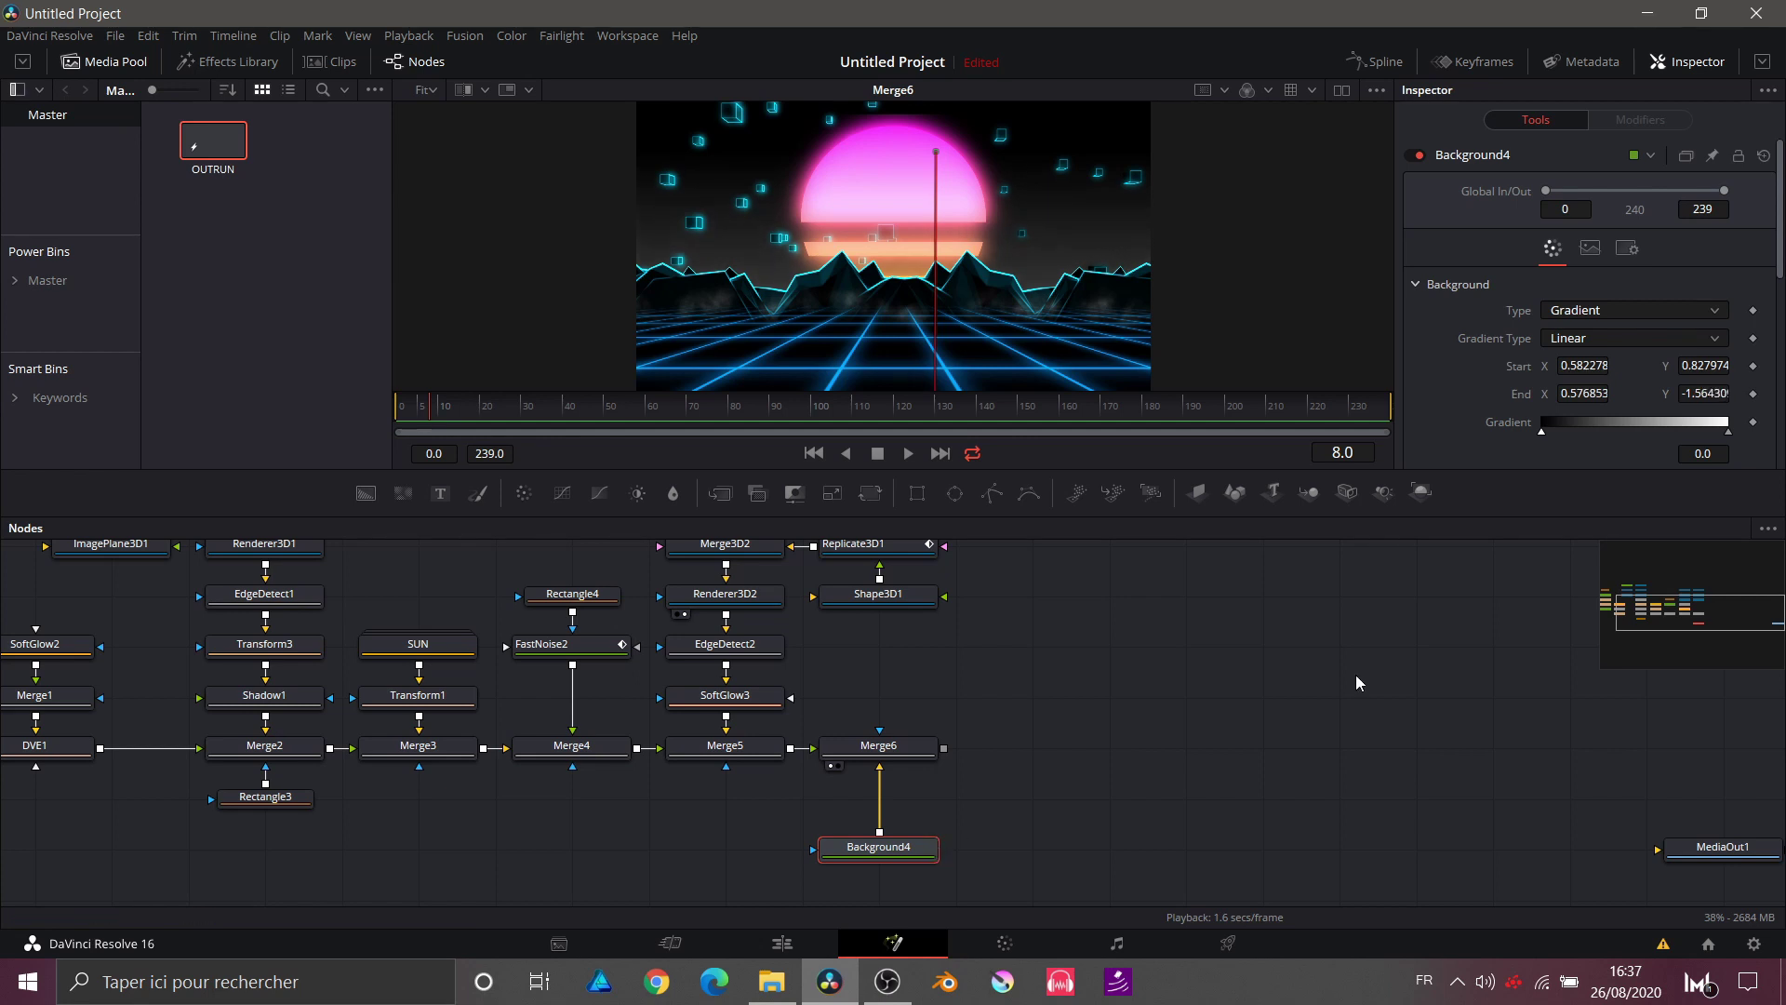
scroll(1494, 444, down, 3)
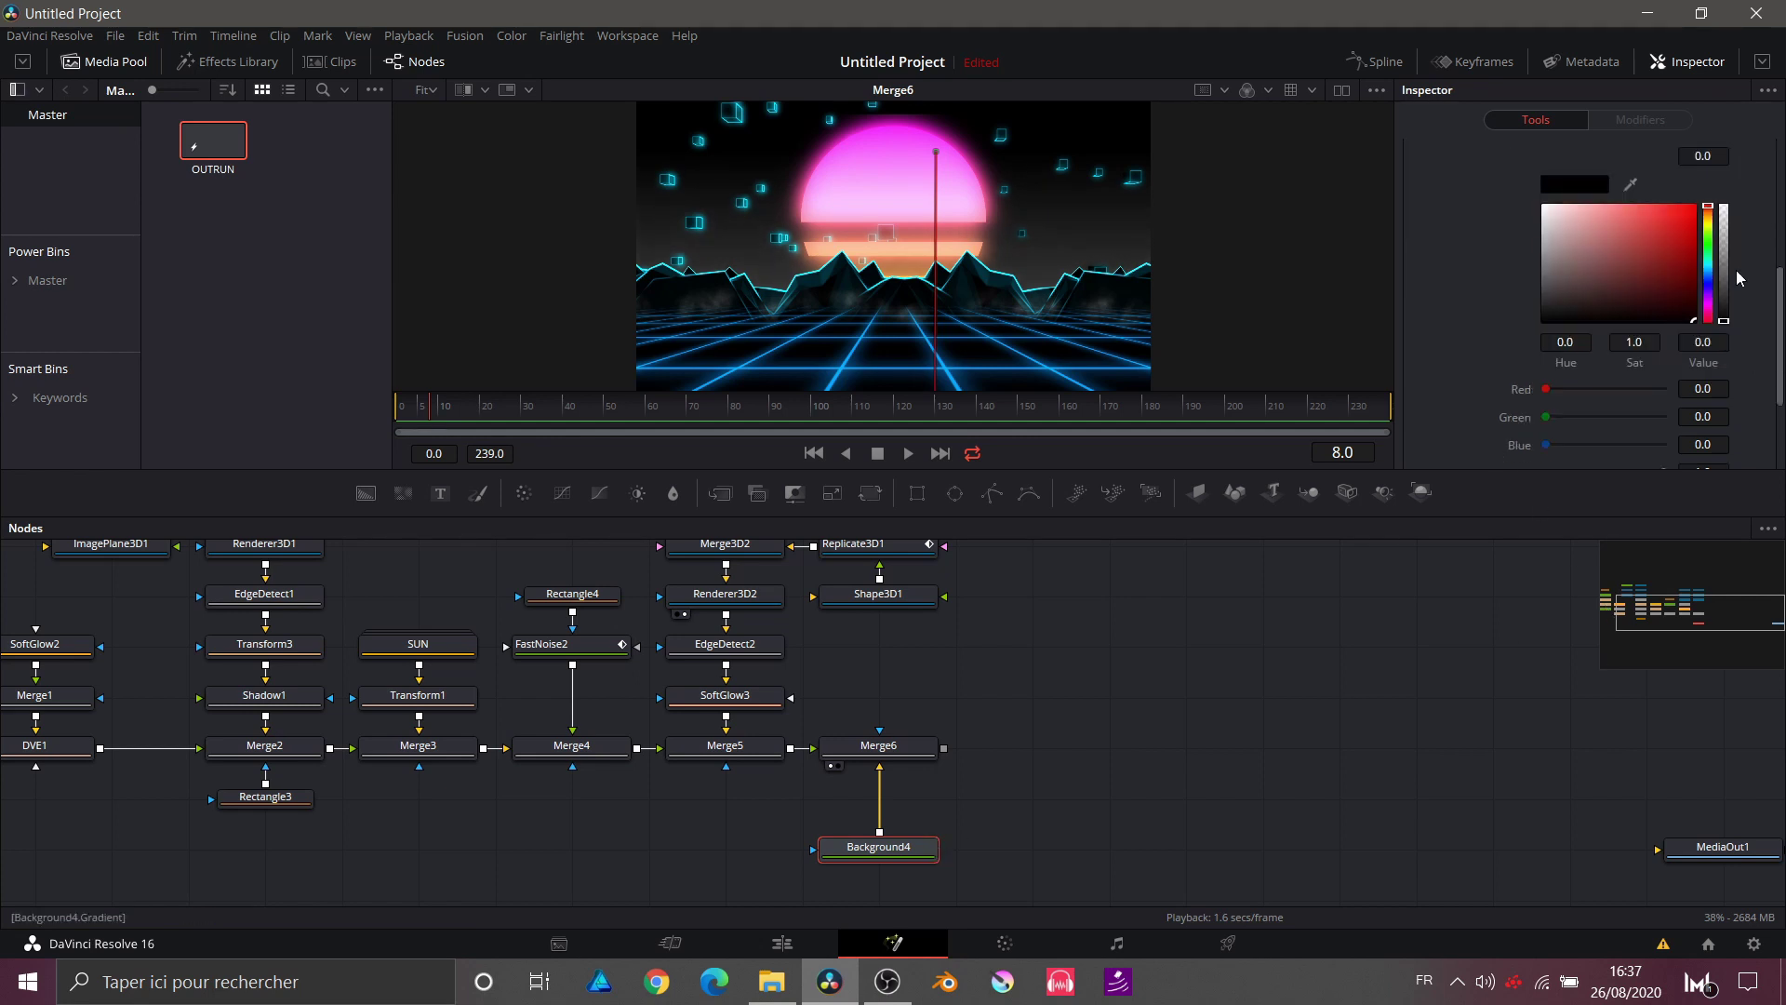
Step: Set the gradient's first stop to dark blue (Hue 0.664, Sat 0.572, Value 0.024) and lower its start to about X 0.56, Y 0.64
drag(1715, 290, 1709, 281)
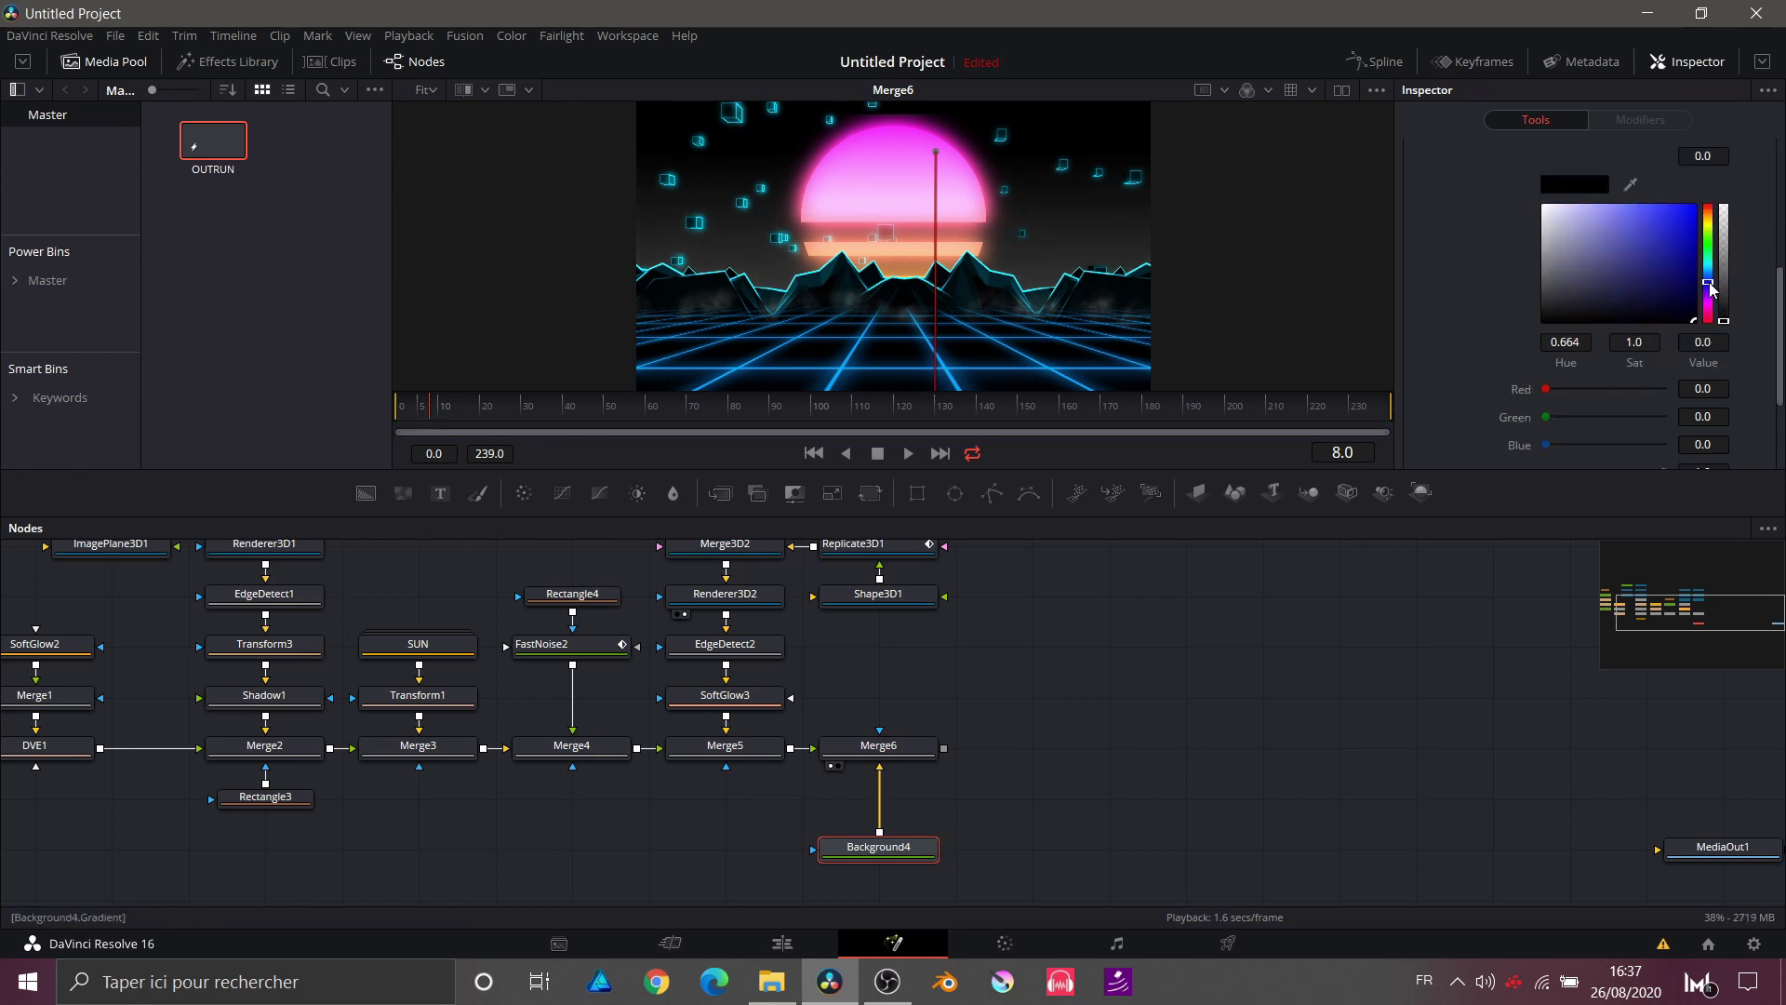
click(1630, 320)
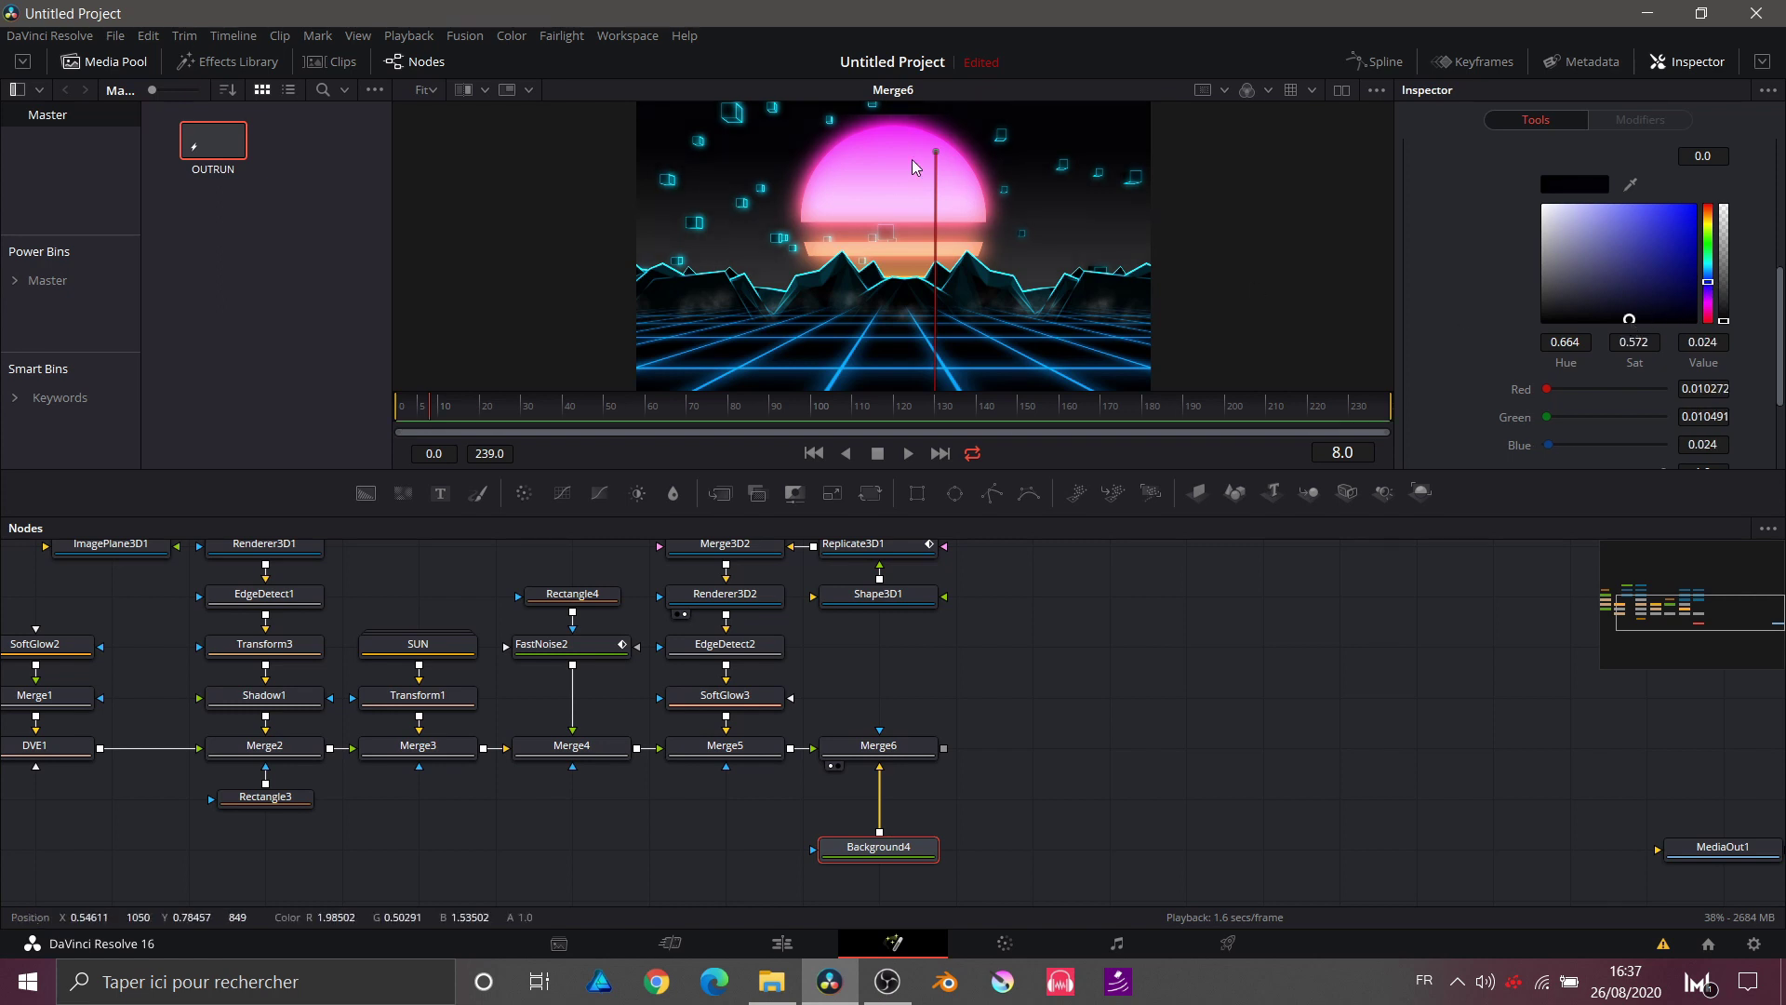
drag(935, 160, 926, 205)
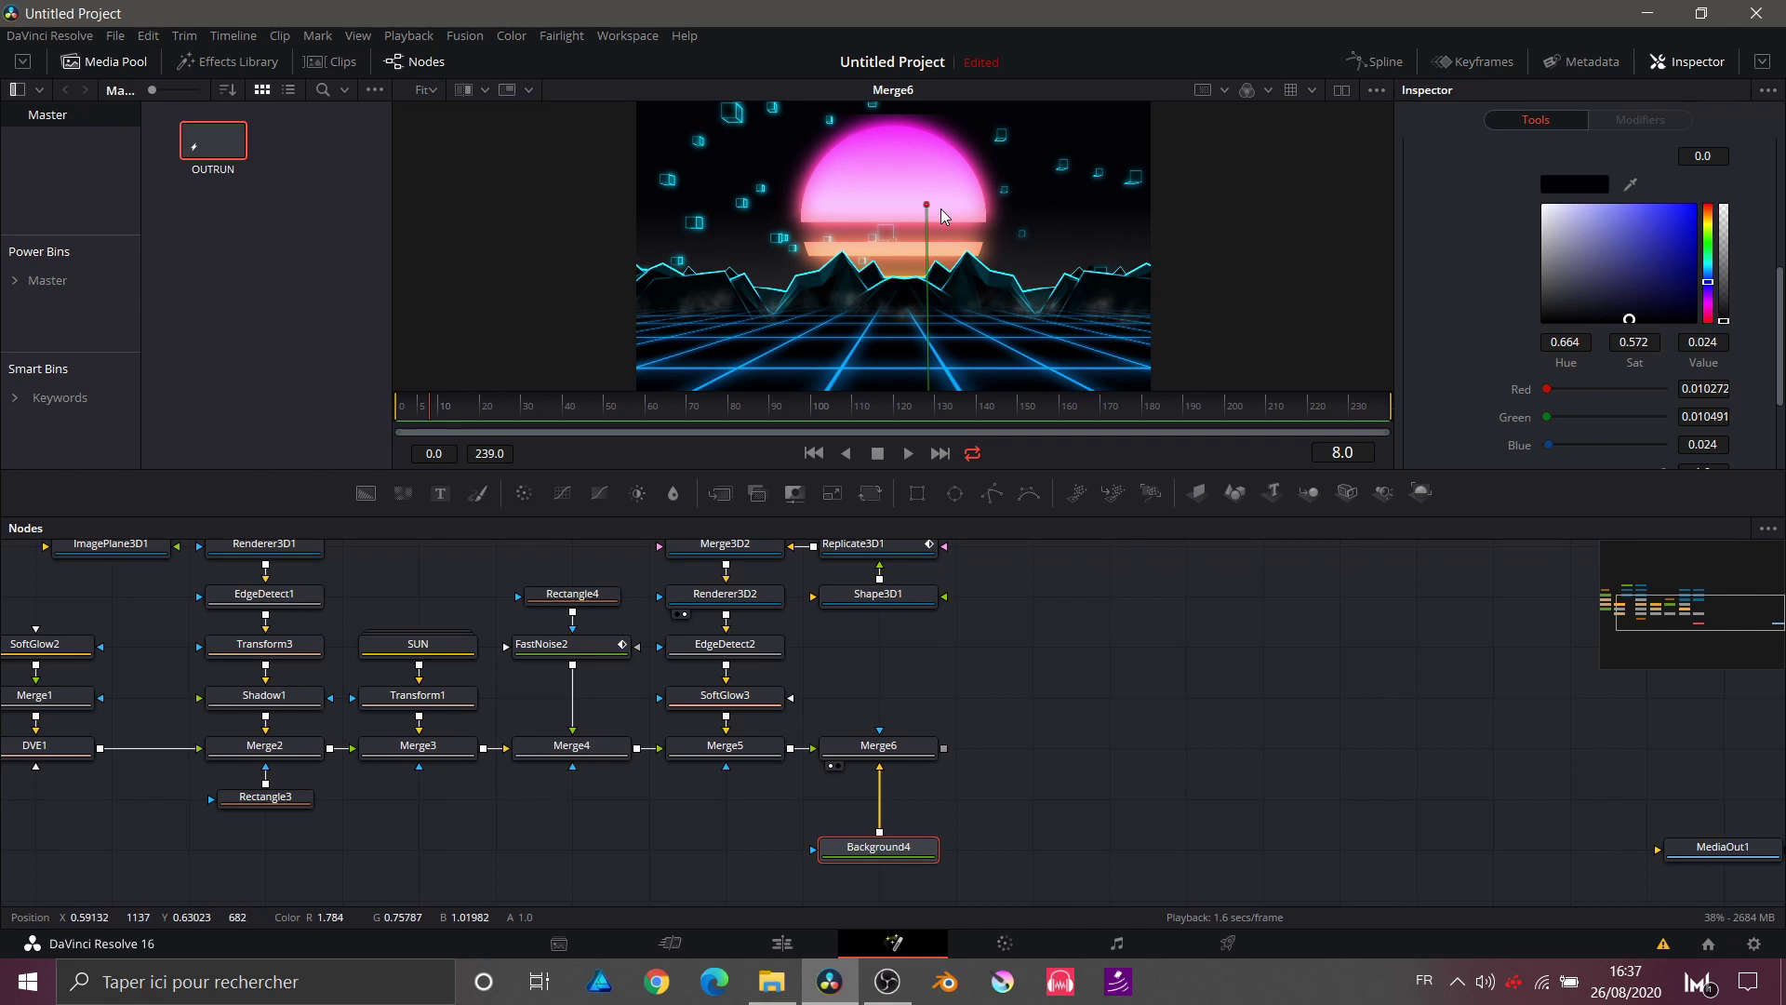
scroll(1440, 246, up, 4)
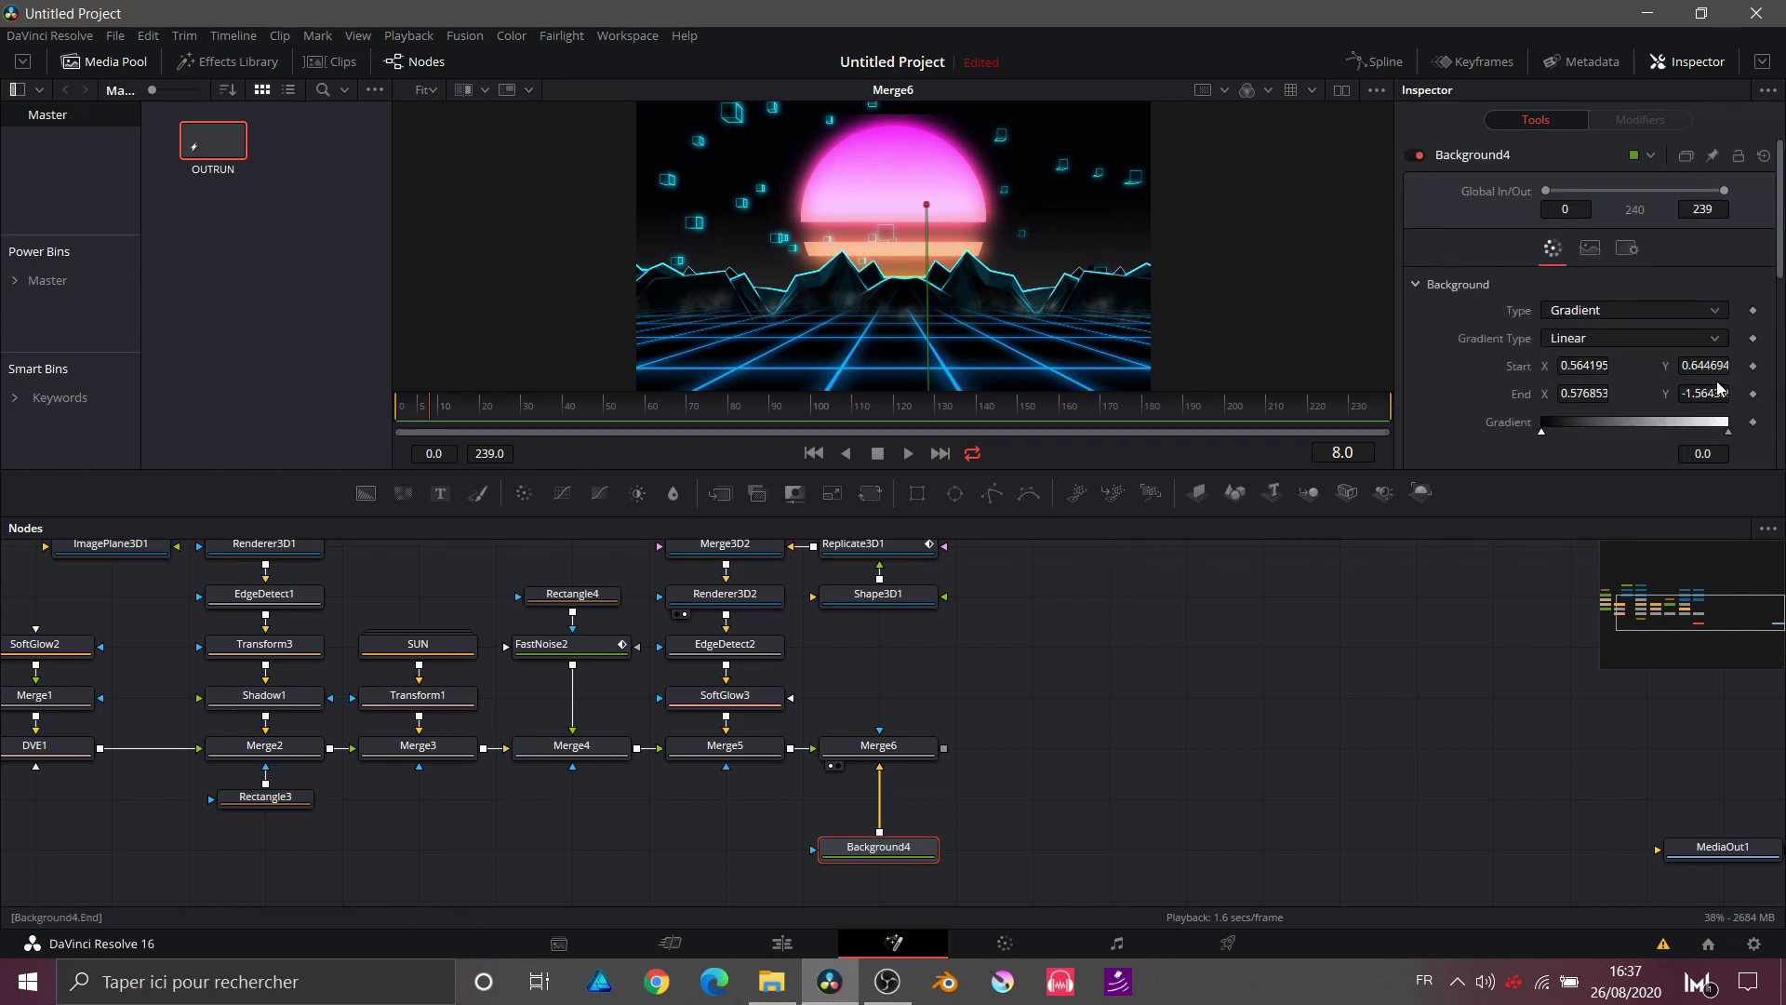
Step: Make the gradient's last stop magenta (Hue 0.84, Sat 0.807, Value 0.921) and raise its end point to about X 0.55, Y -0.38
scroll(1721, 389, down, 4)
click(1727, 244)
click(1665, 326)
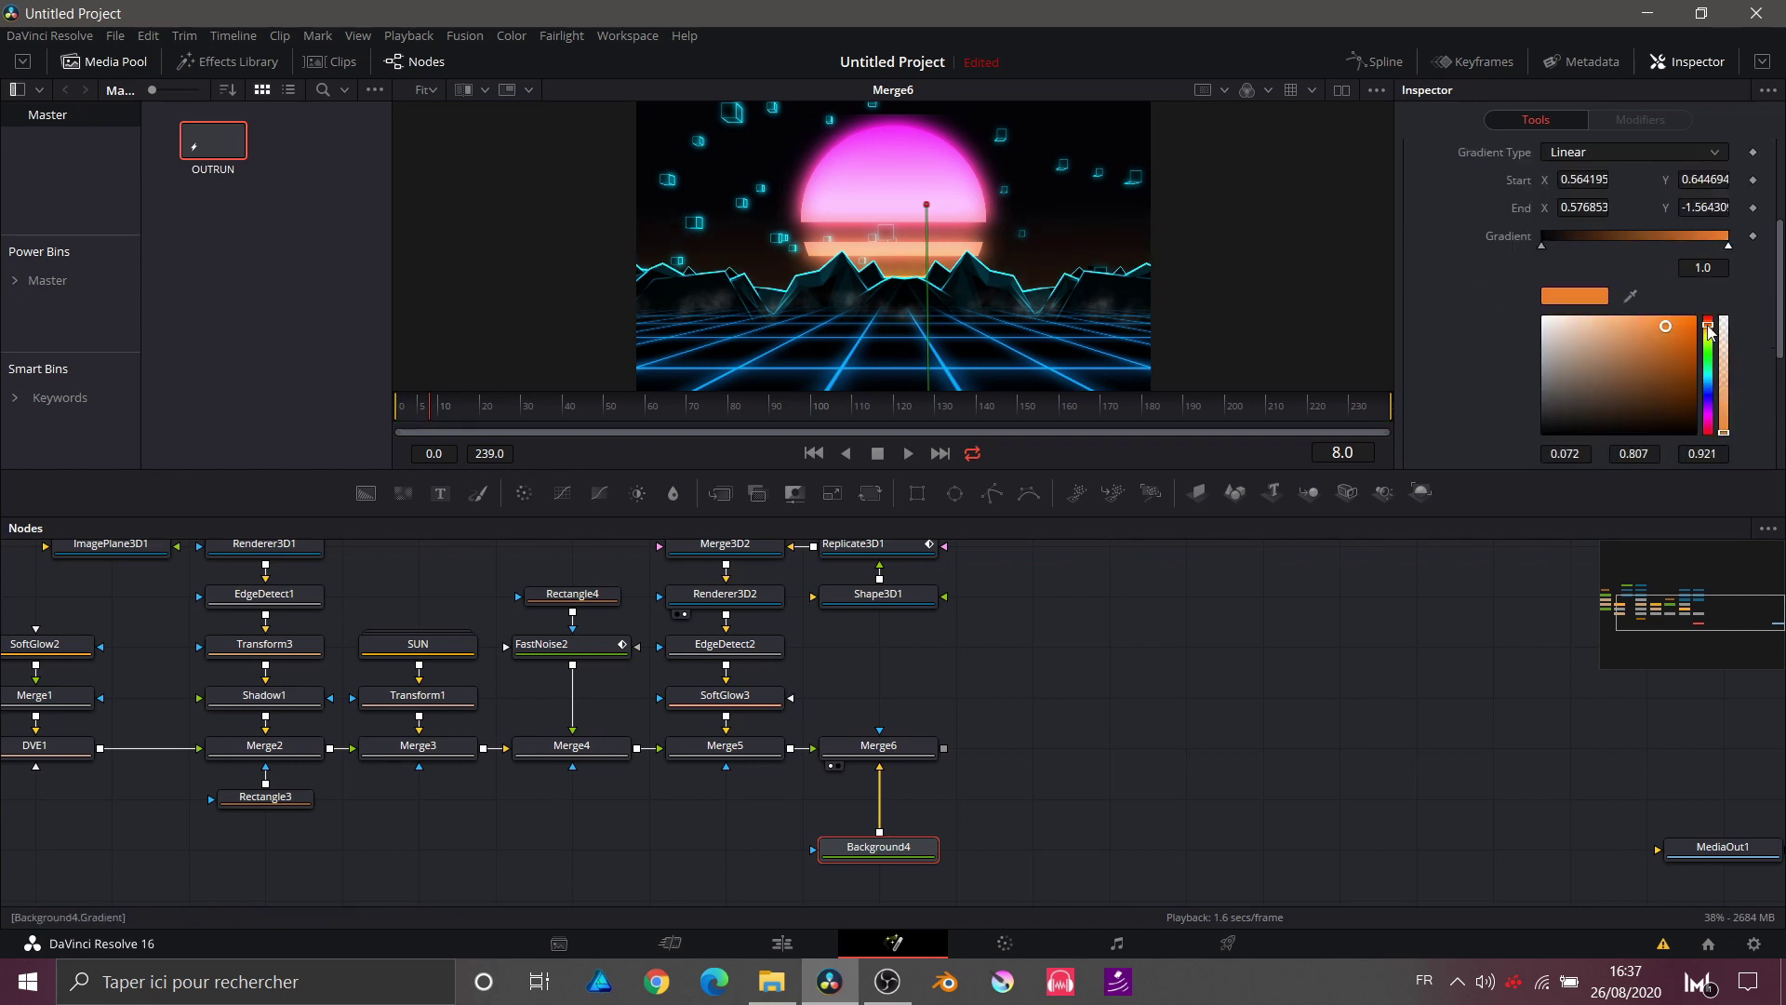
drag(1708, 326, 1709, 423)
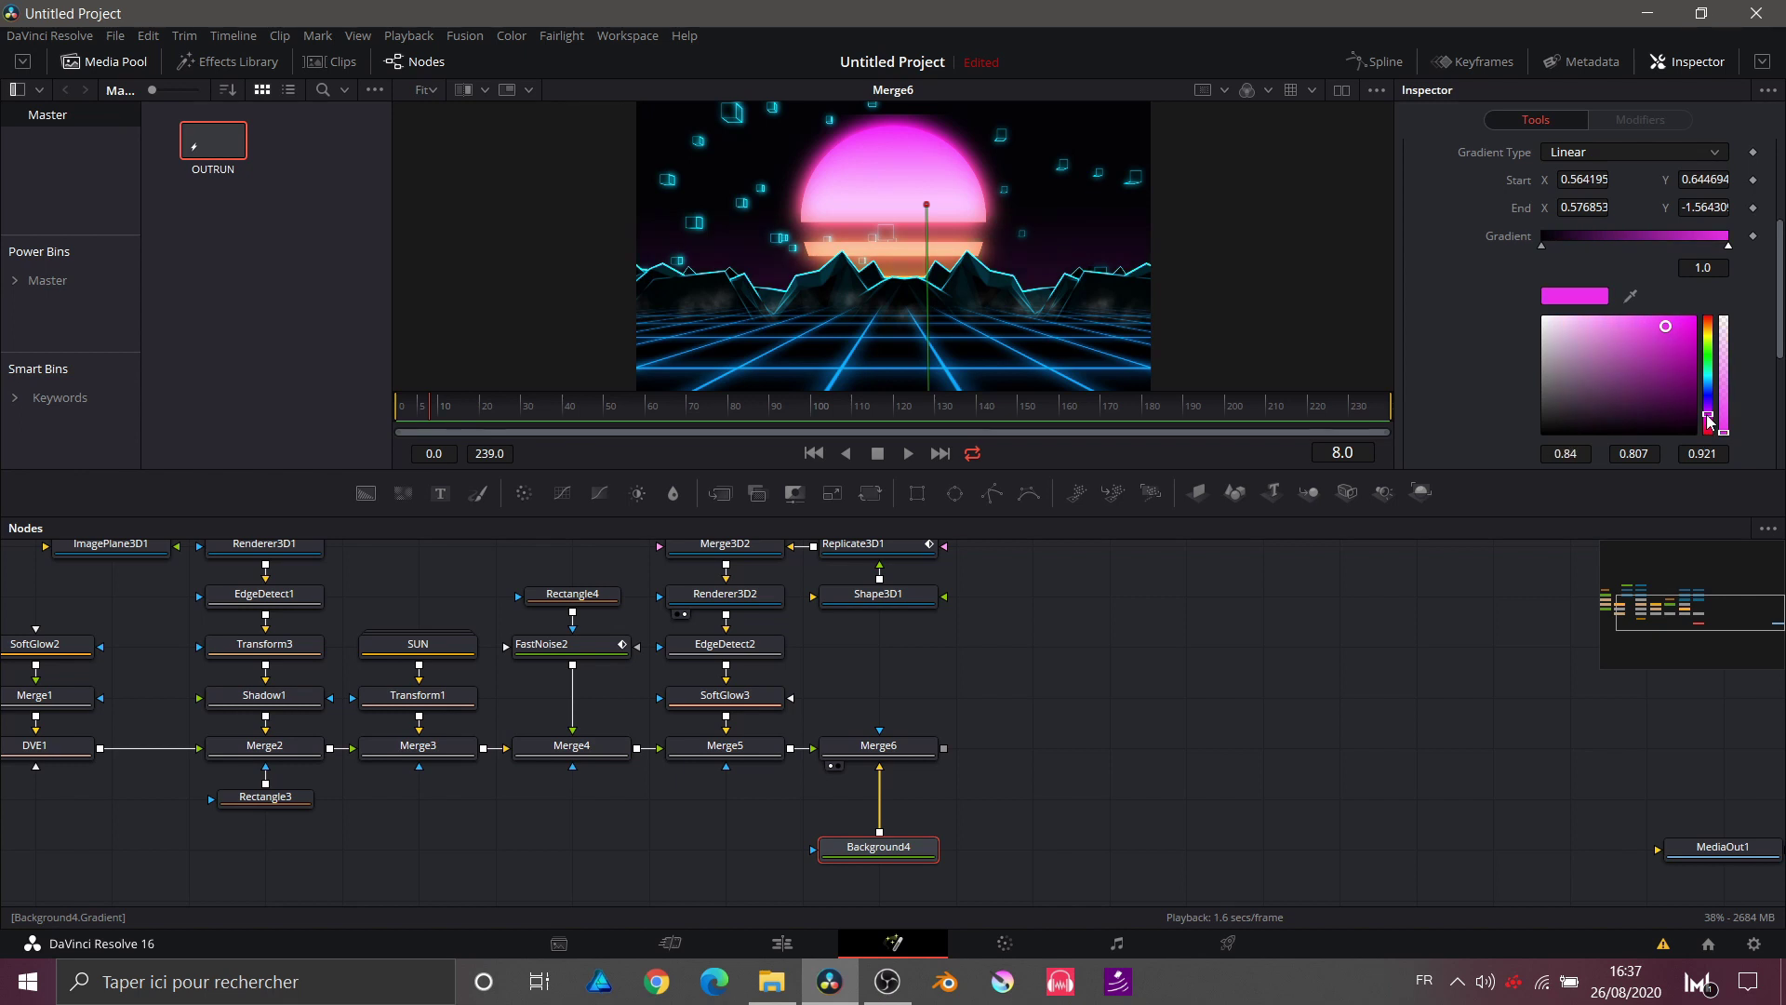
scroll(984, 287, down, 2)
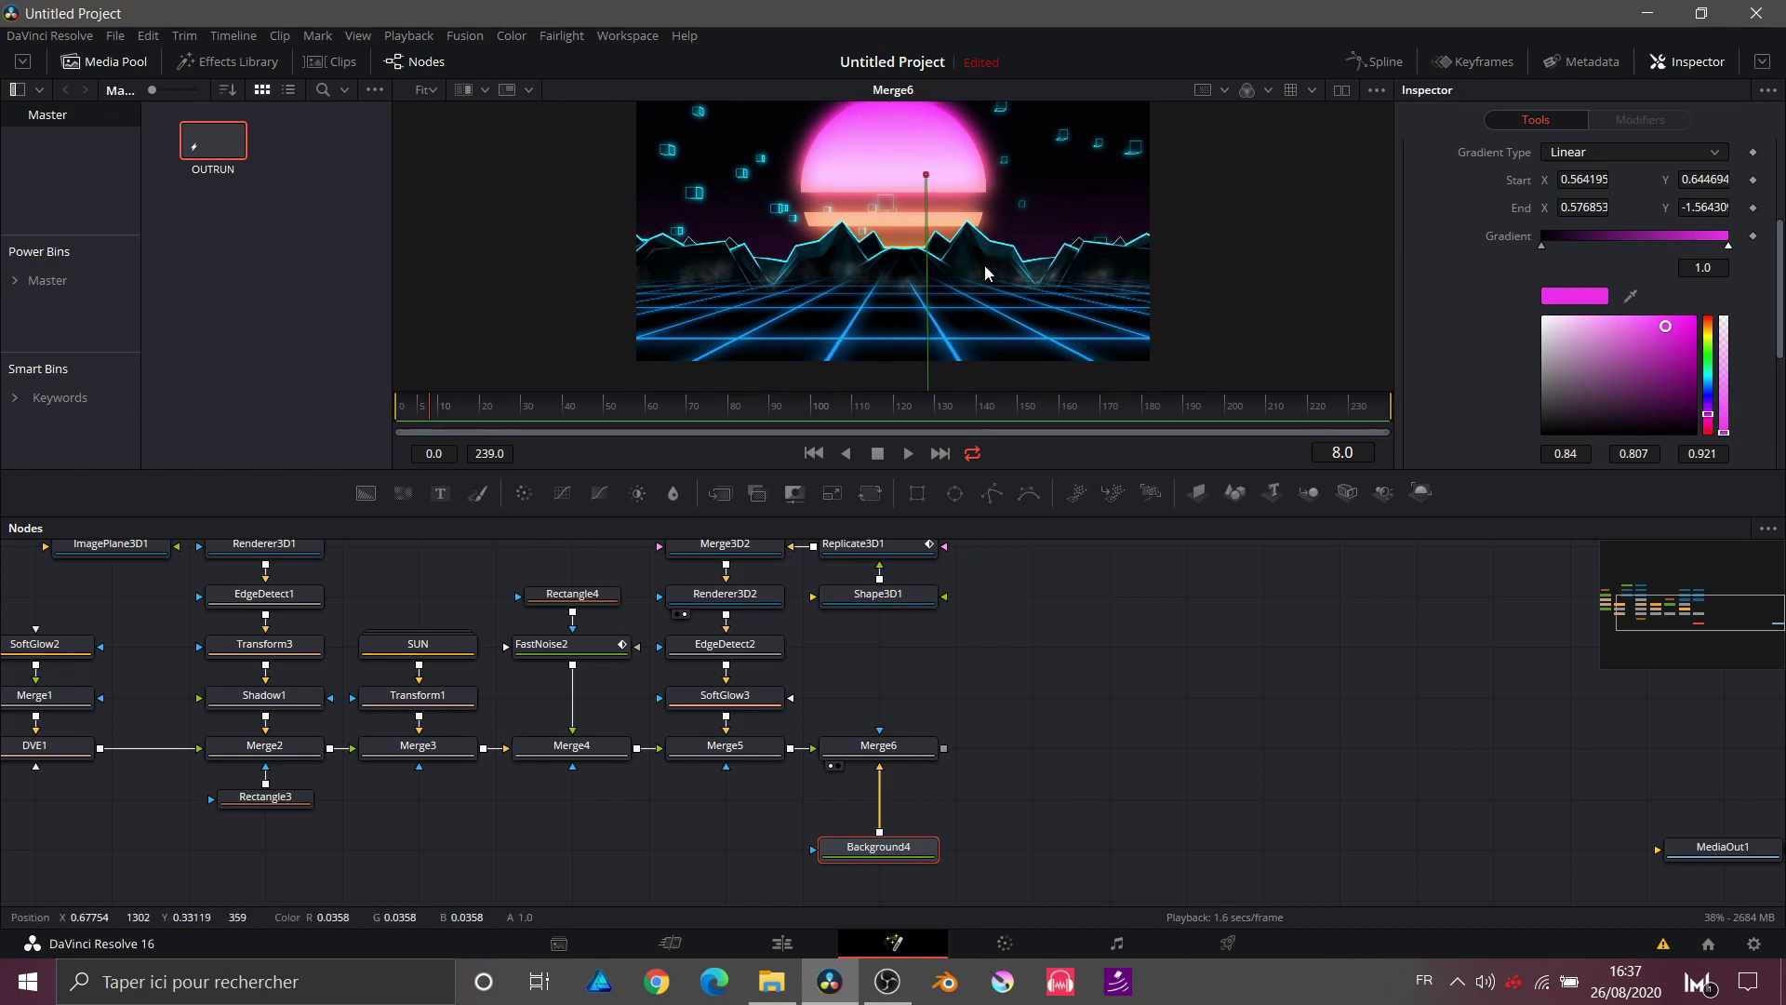
scroll(932, 370, down, 10)
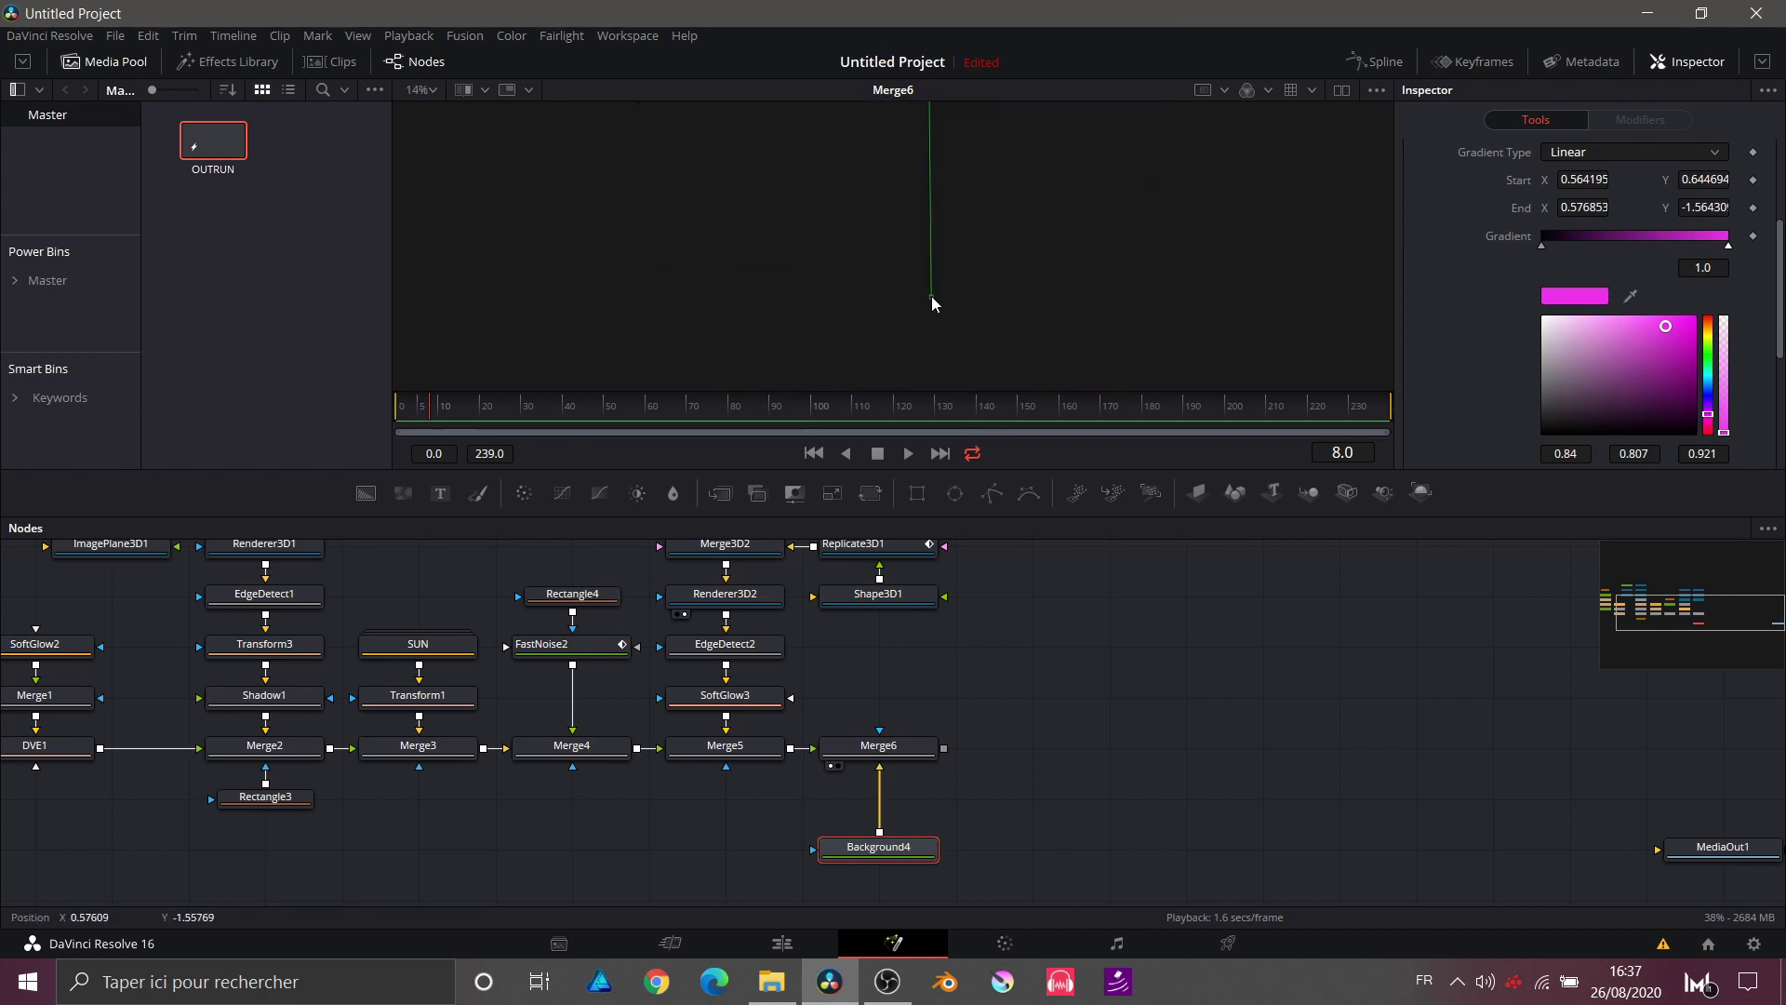
drag(931, 296, 924, 125)
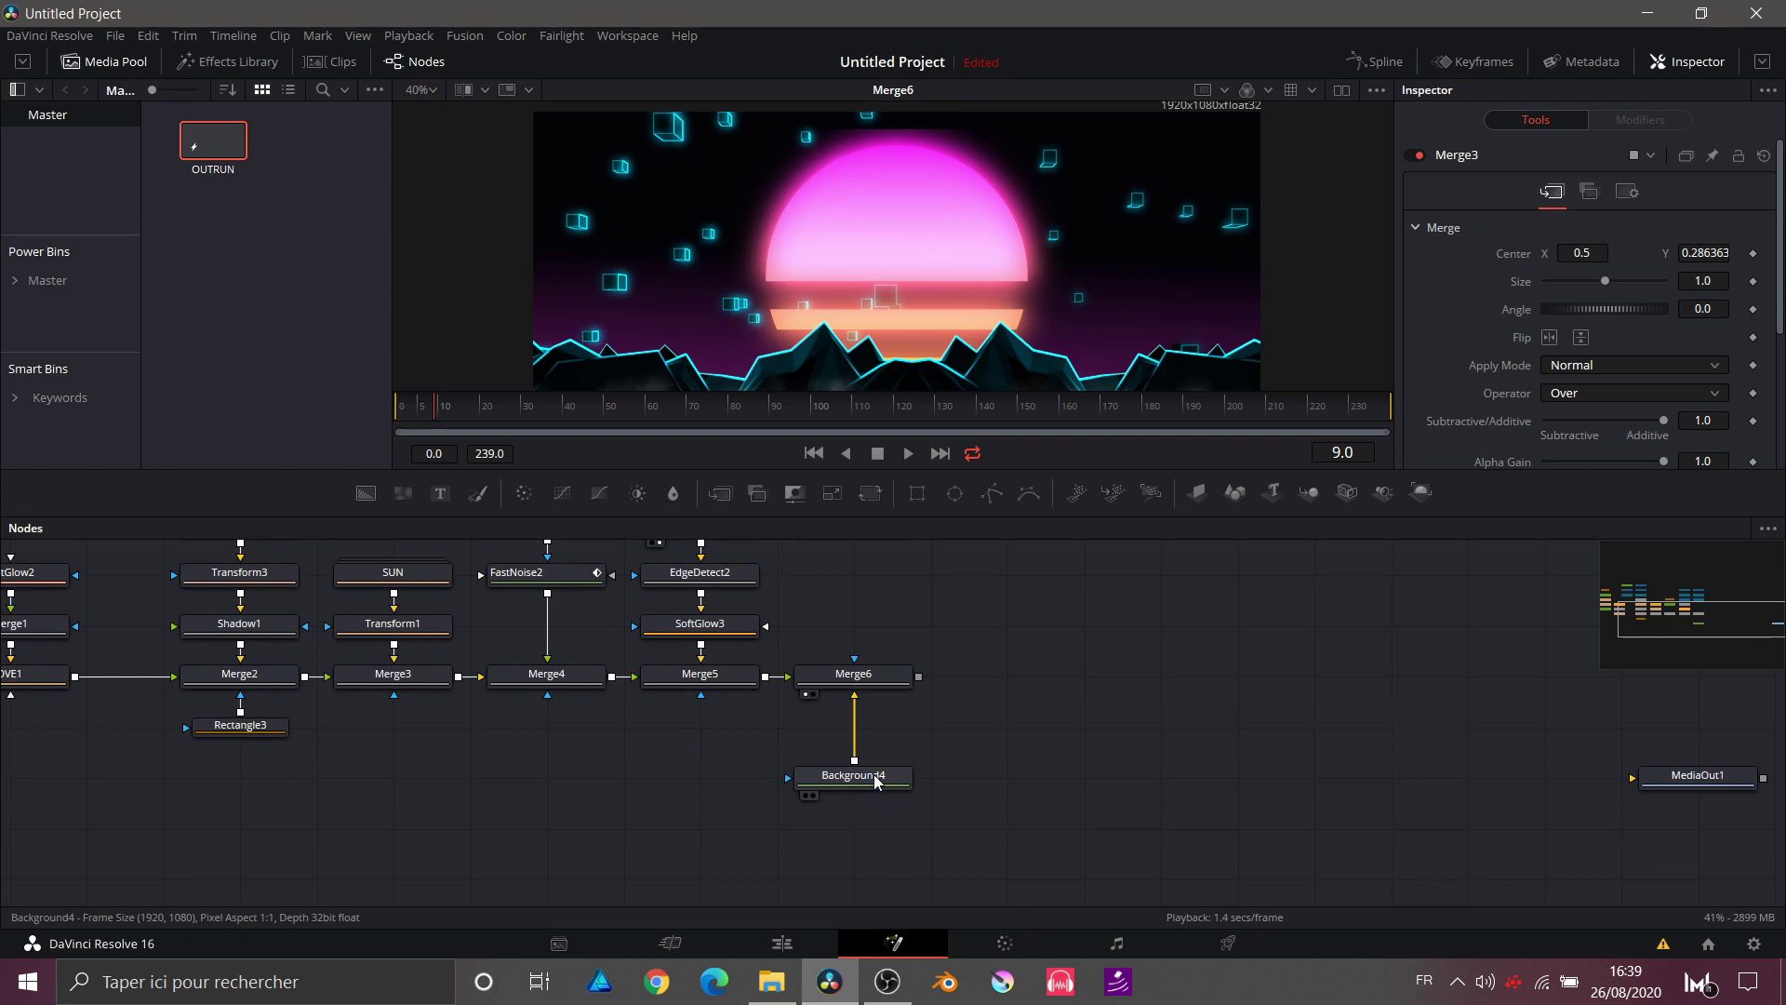
Step: Add a Fast Noise node merged over Background4, placing the new merge between Background4 and Merge6 with the noise node beside it
drag(875, 780, 875, 830)
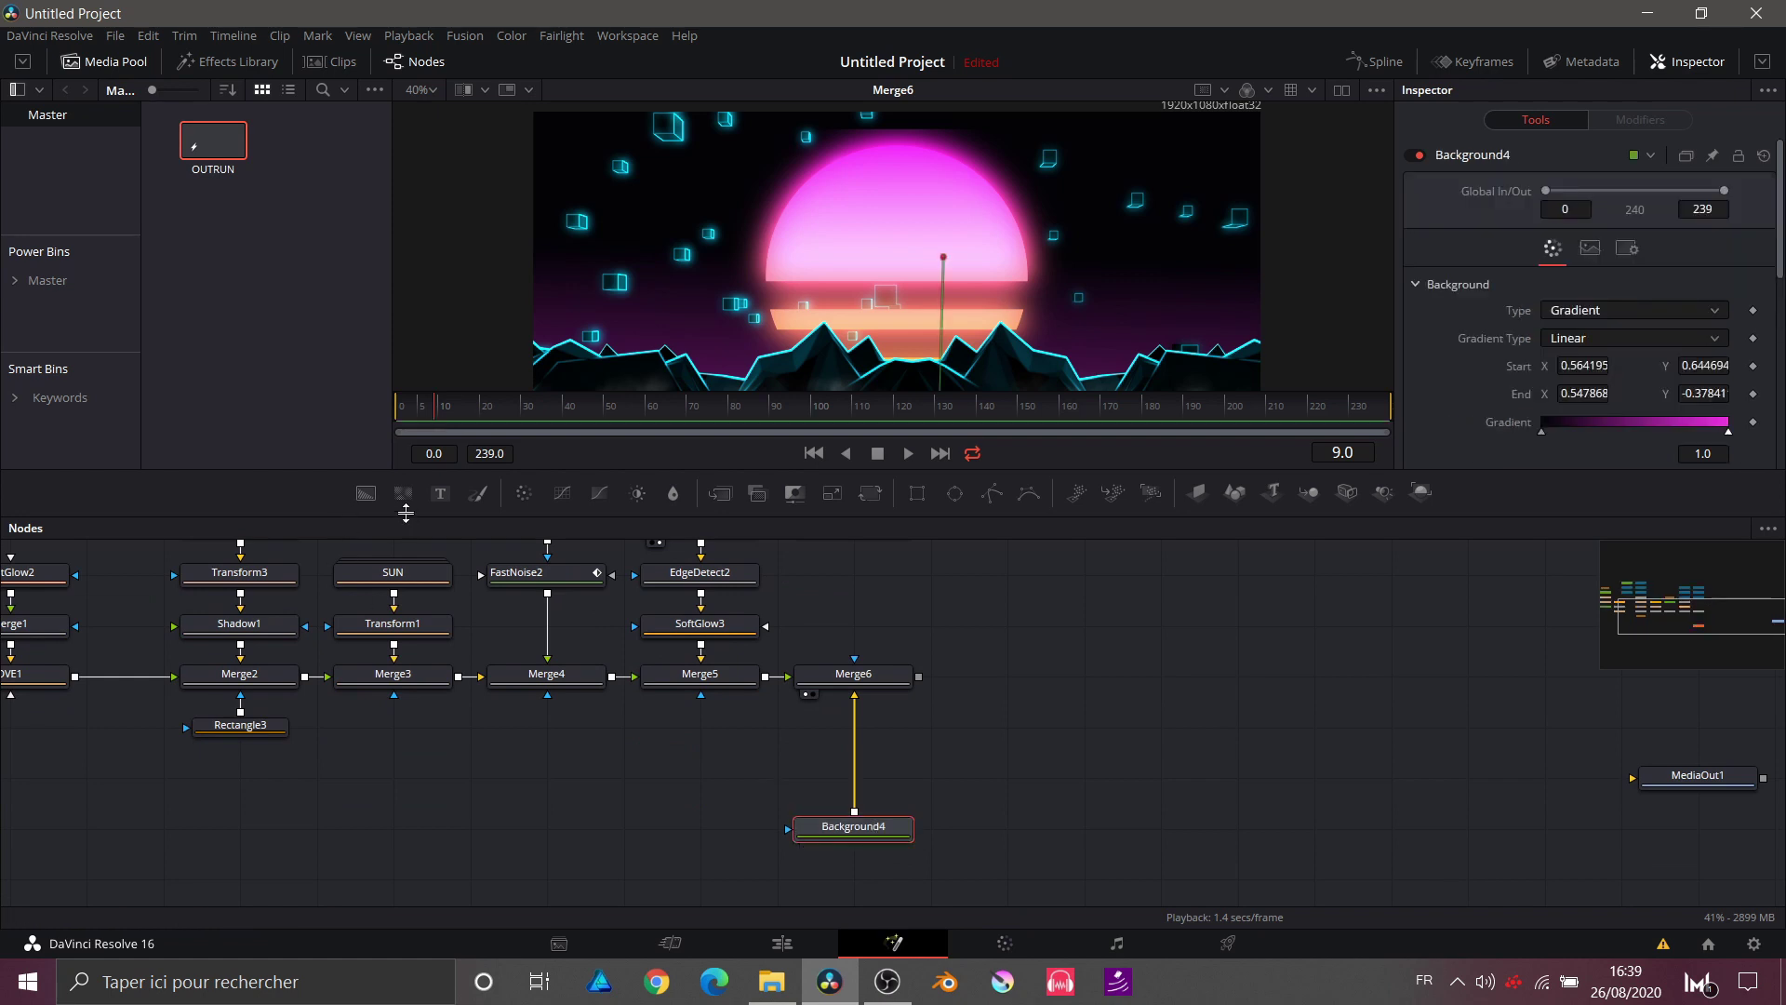
drag(400, 502, 1001, 774)
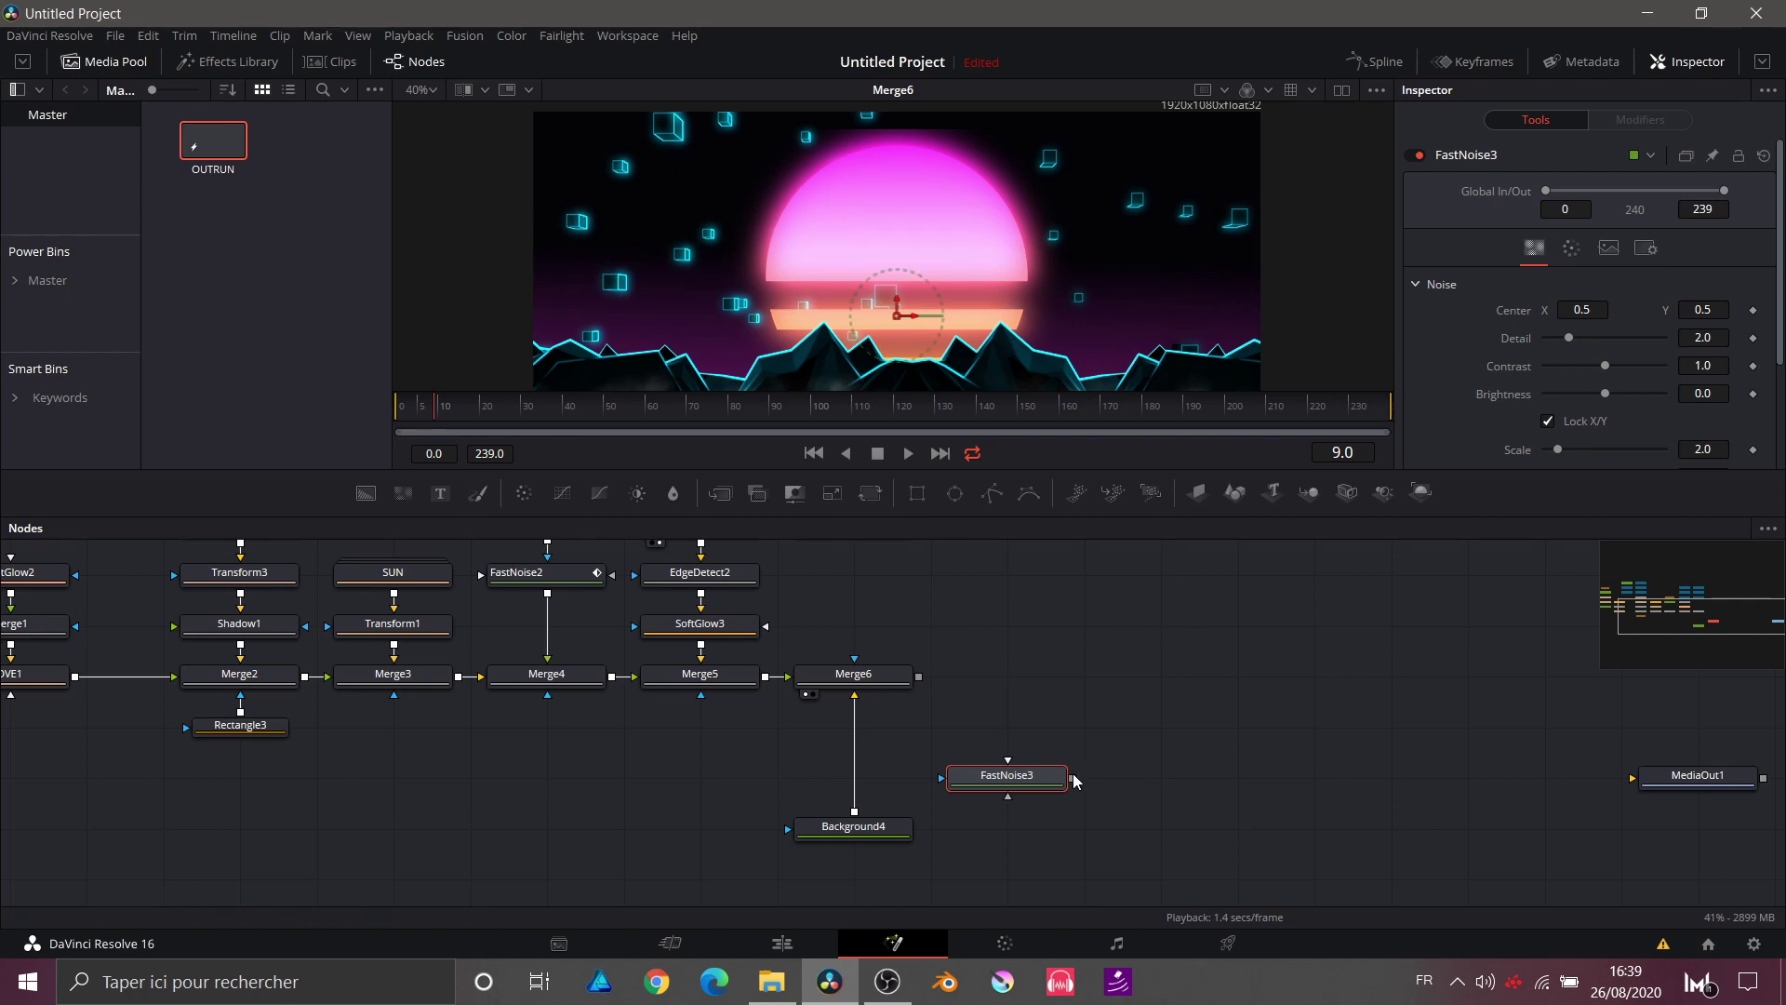
drag(1074, 780, 854, 819)
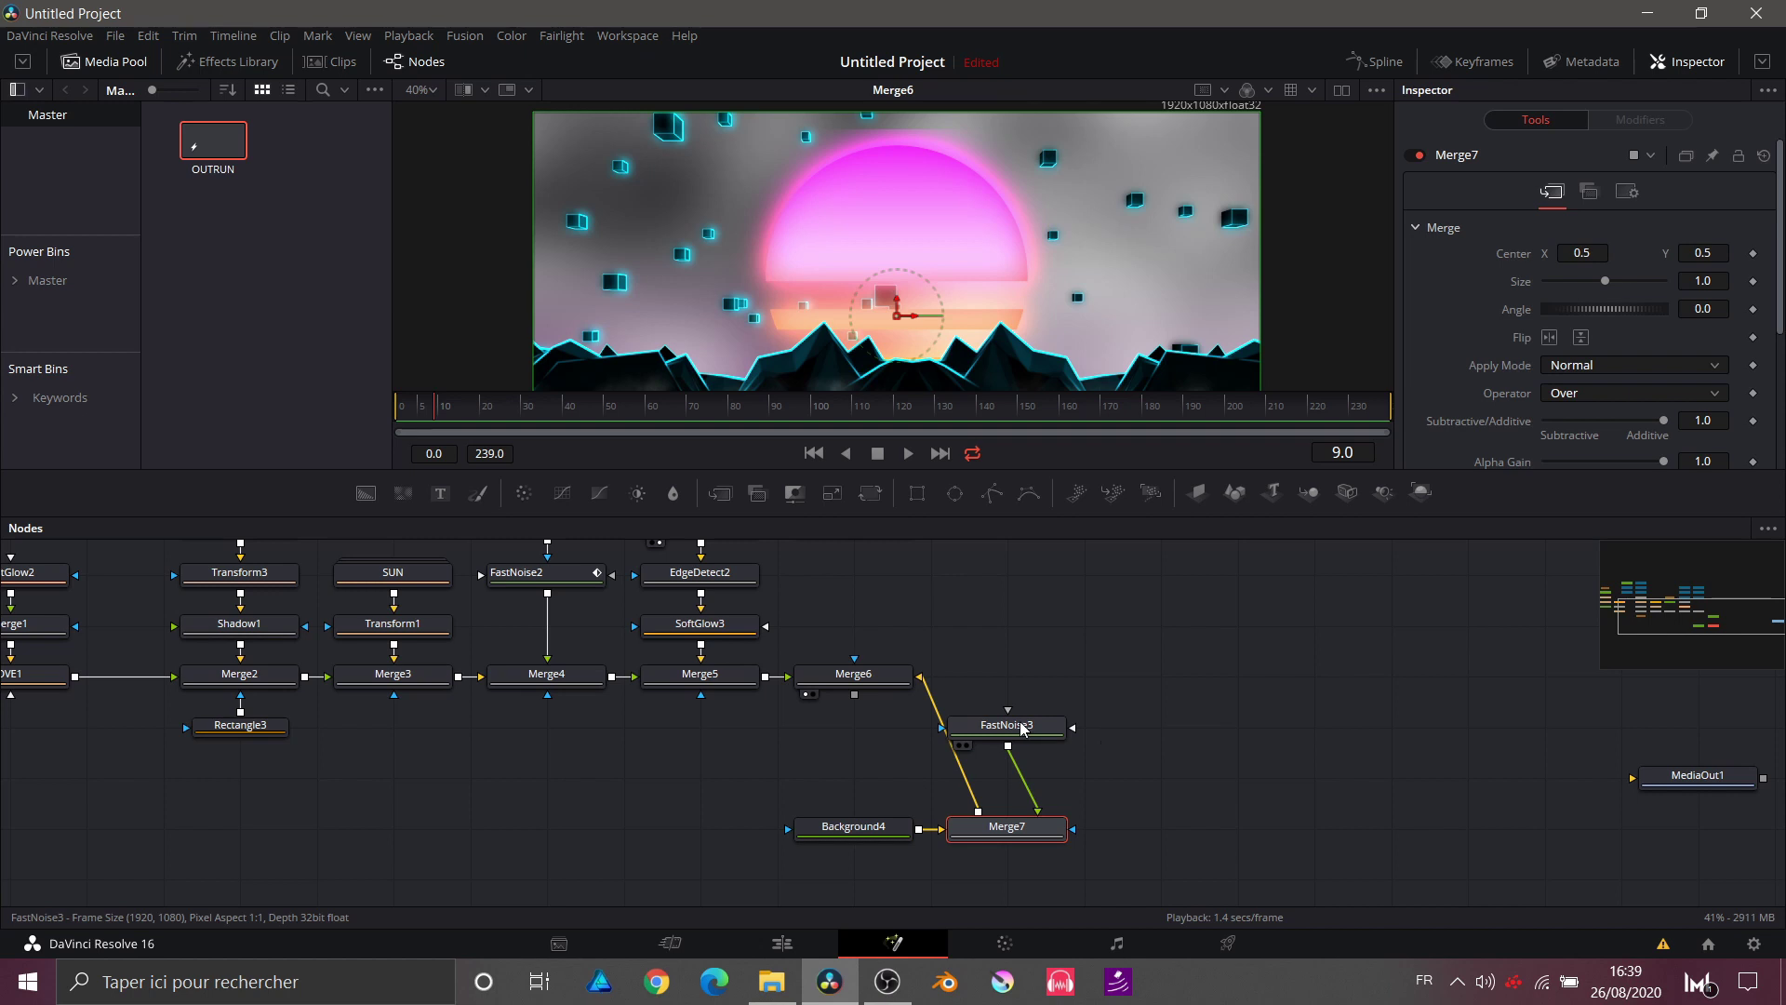
drag(1021, 728, 1238, 826)
drag(1006, 828, 903, 808)
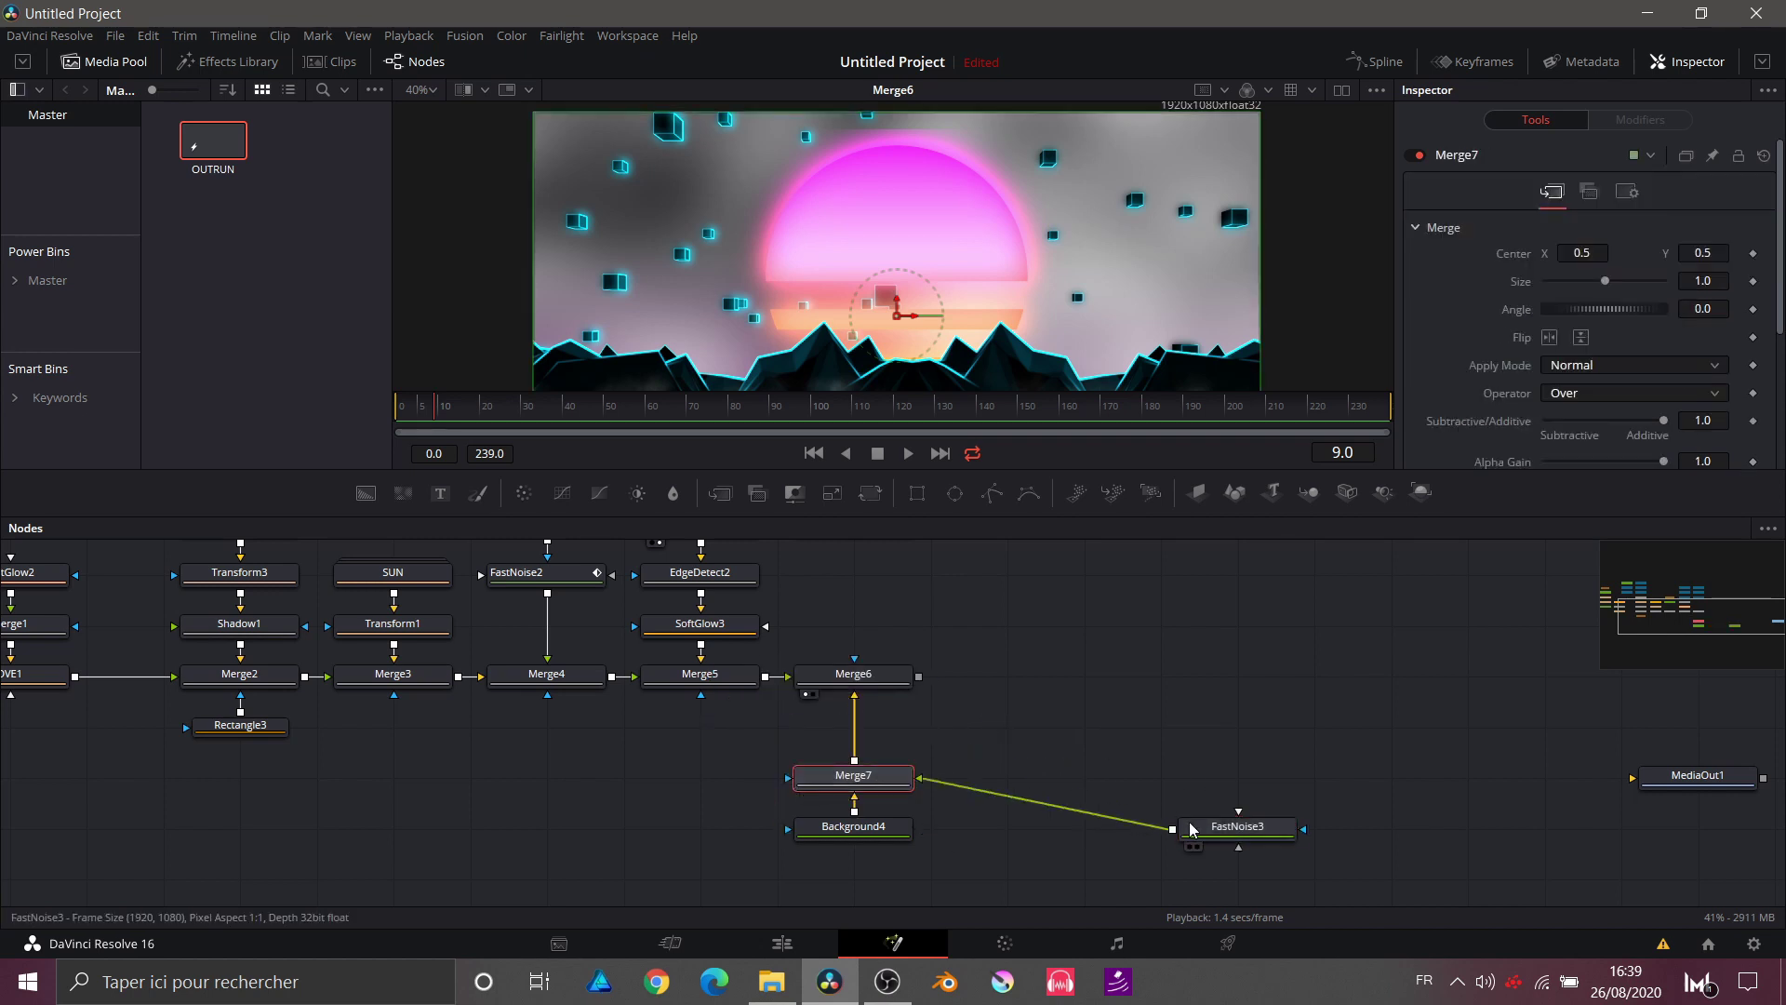
drag(1192, 829, 1039, 728)
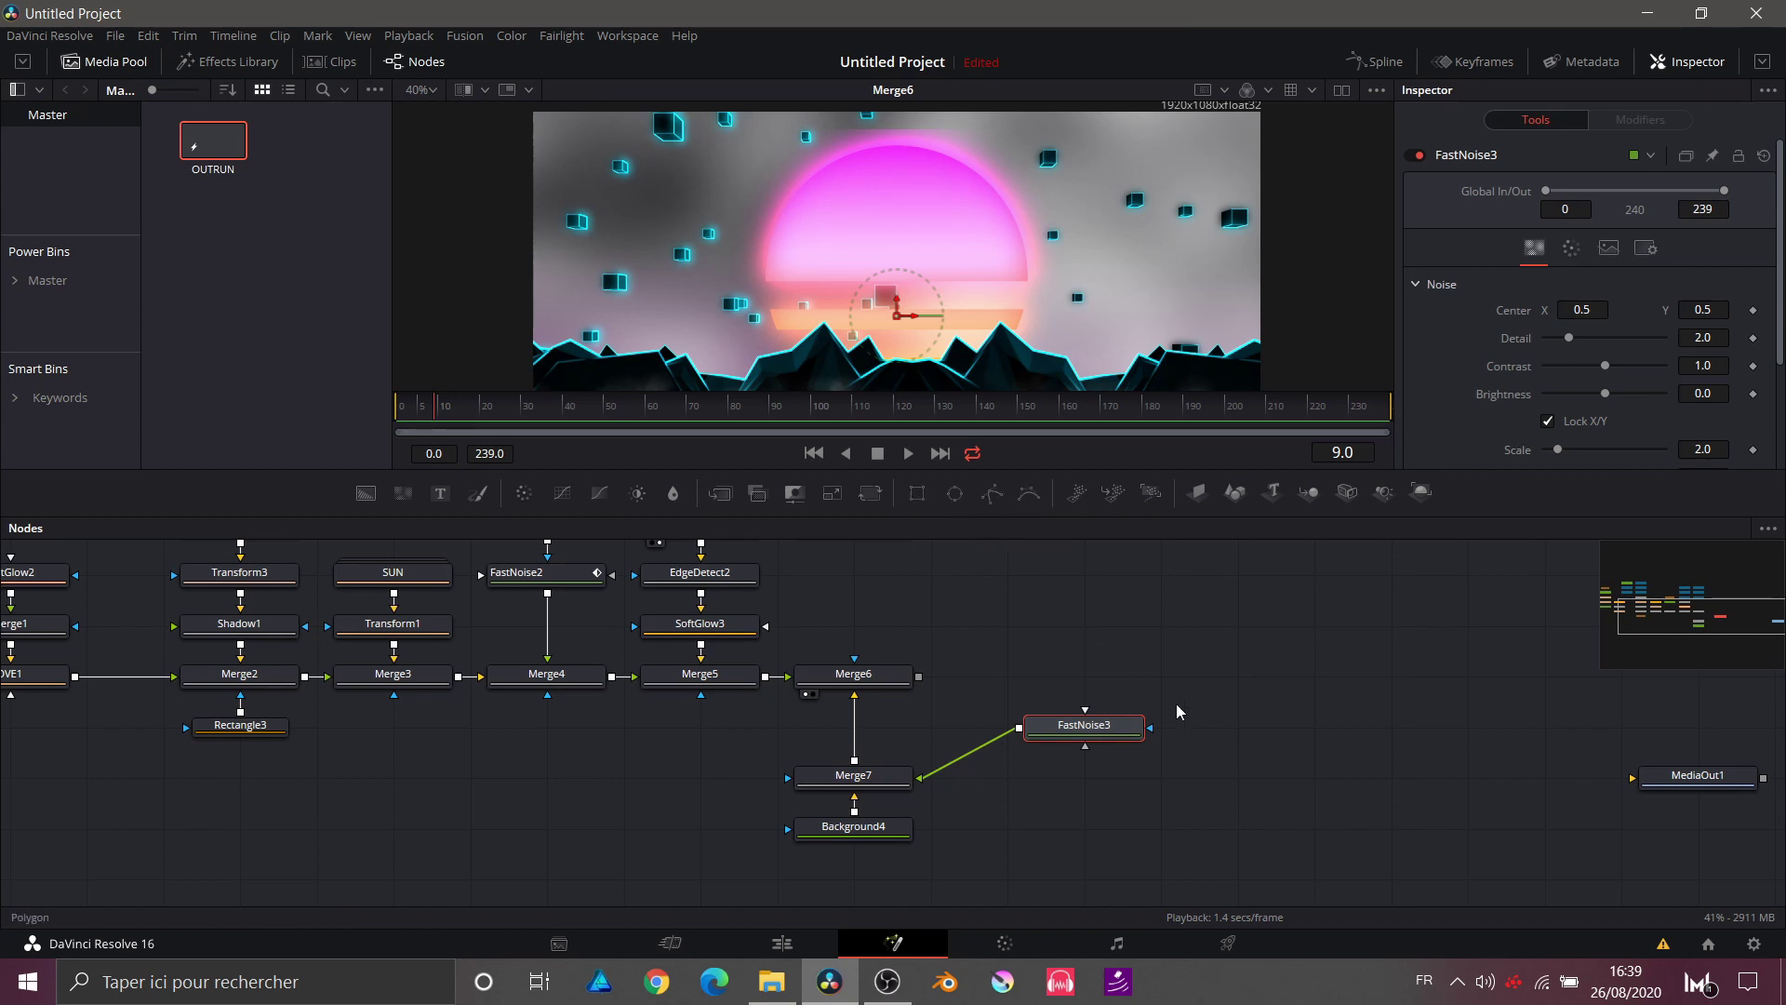
Step: Mask FastNoise3 with a closed four-point polygon forming a tapering band across the sky, its lower edge near the mountain tops
click(1267, 272)
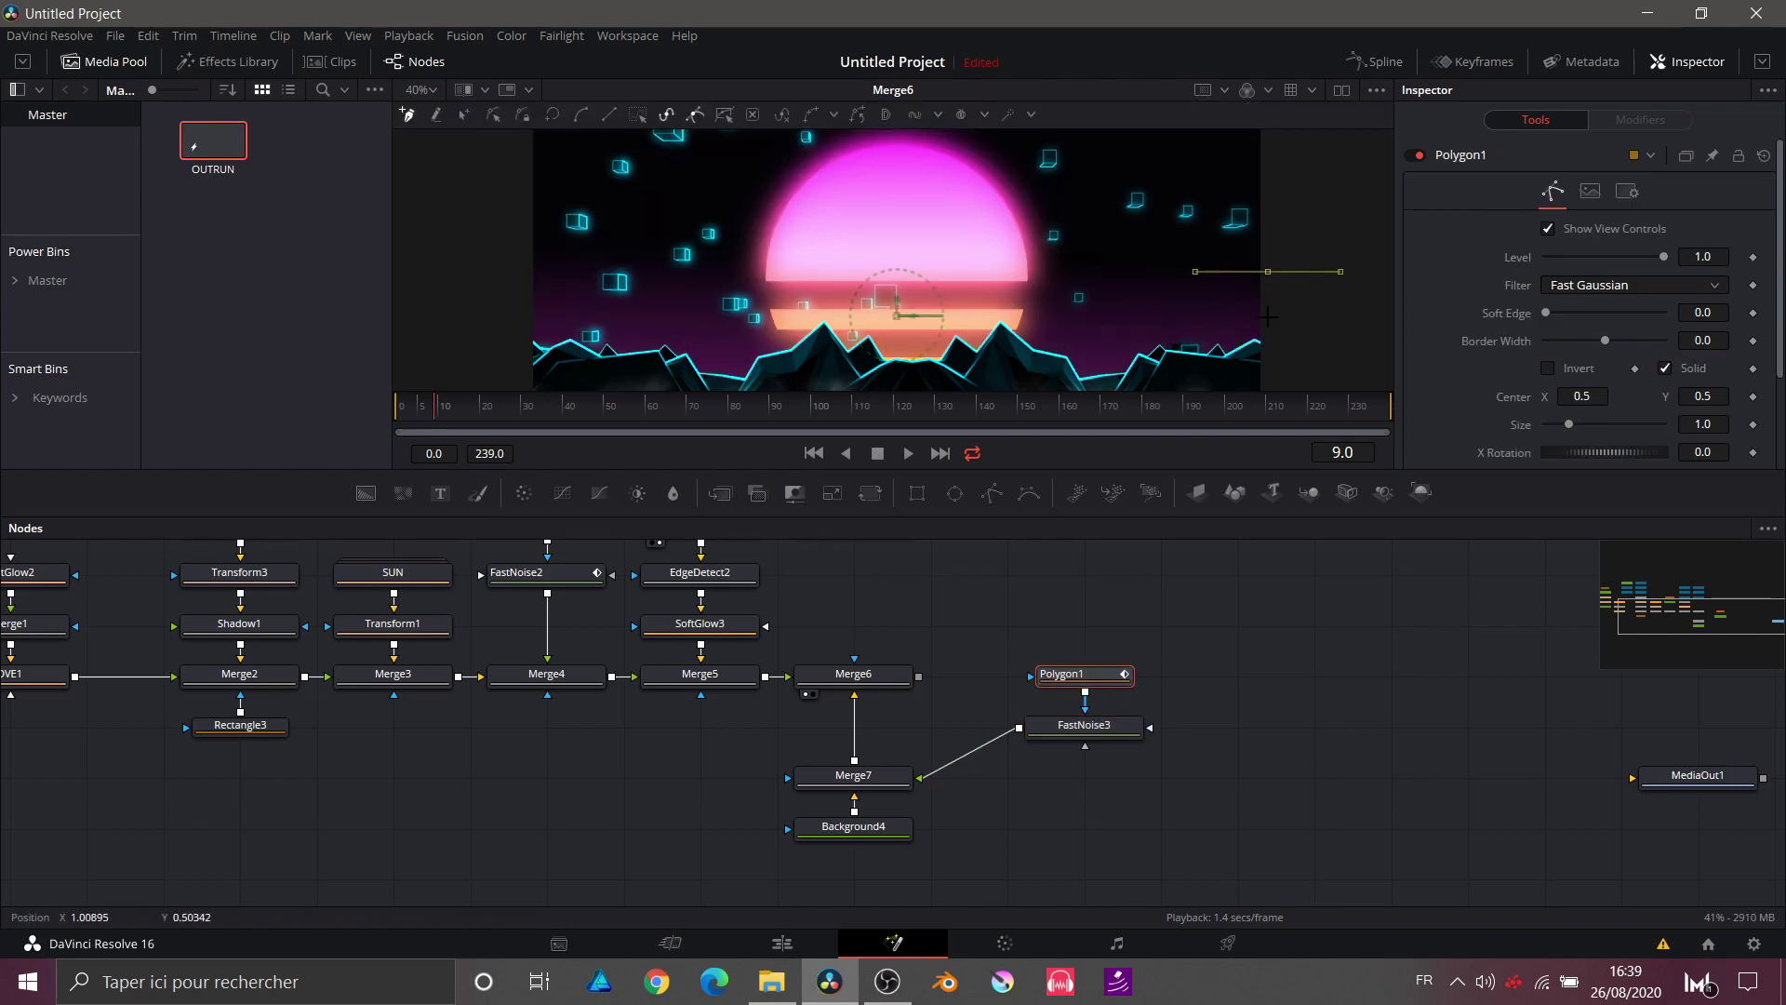
drag(1276, 319, 1281, 343)
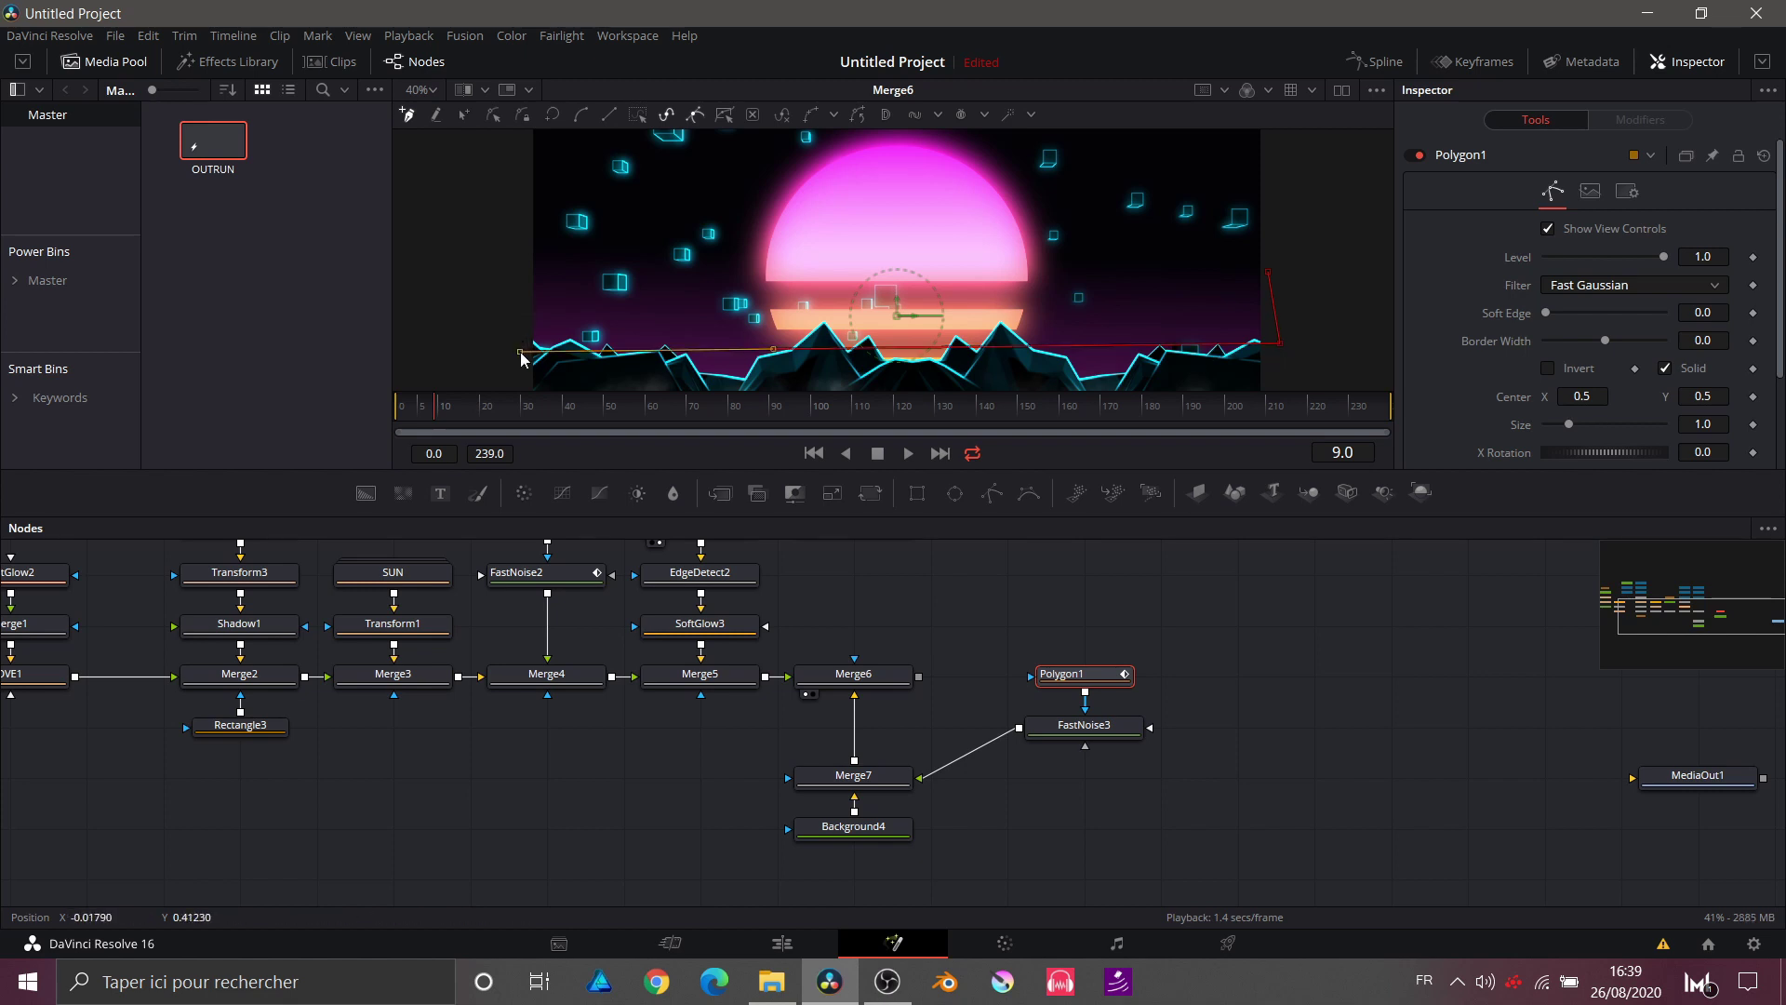
drag(520, 350, 515, 170)
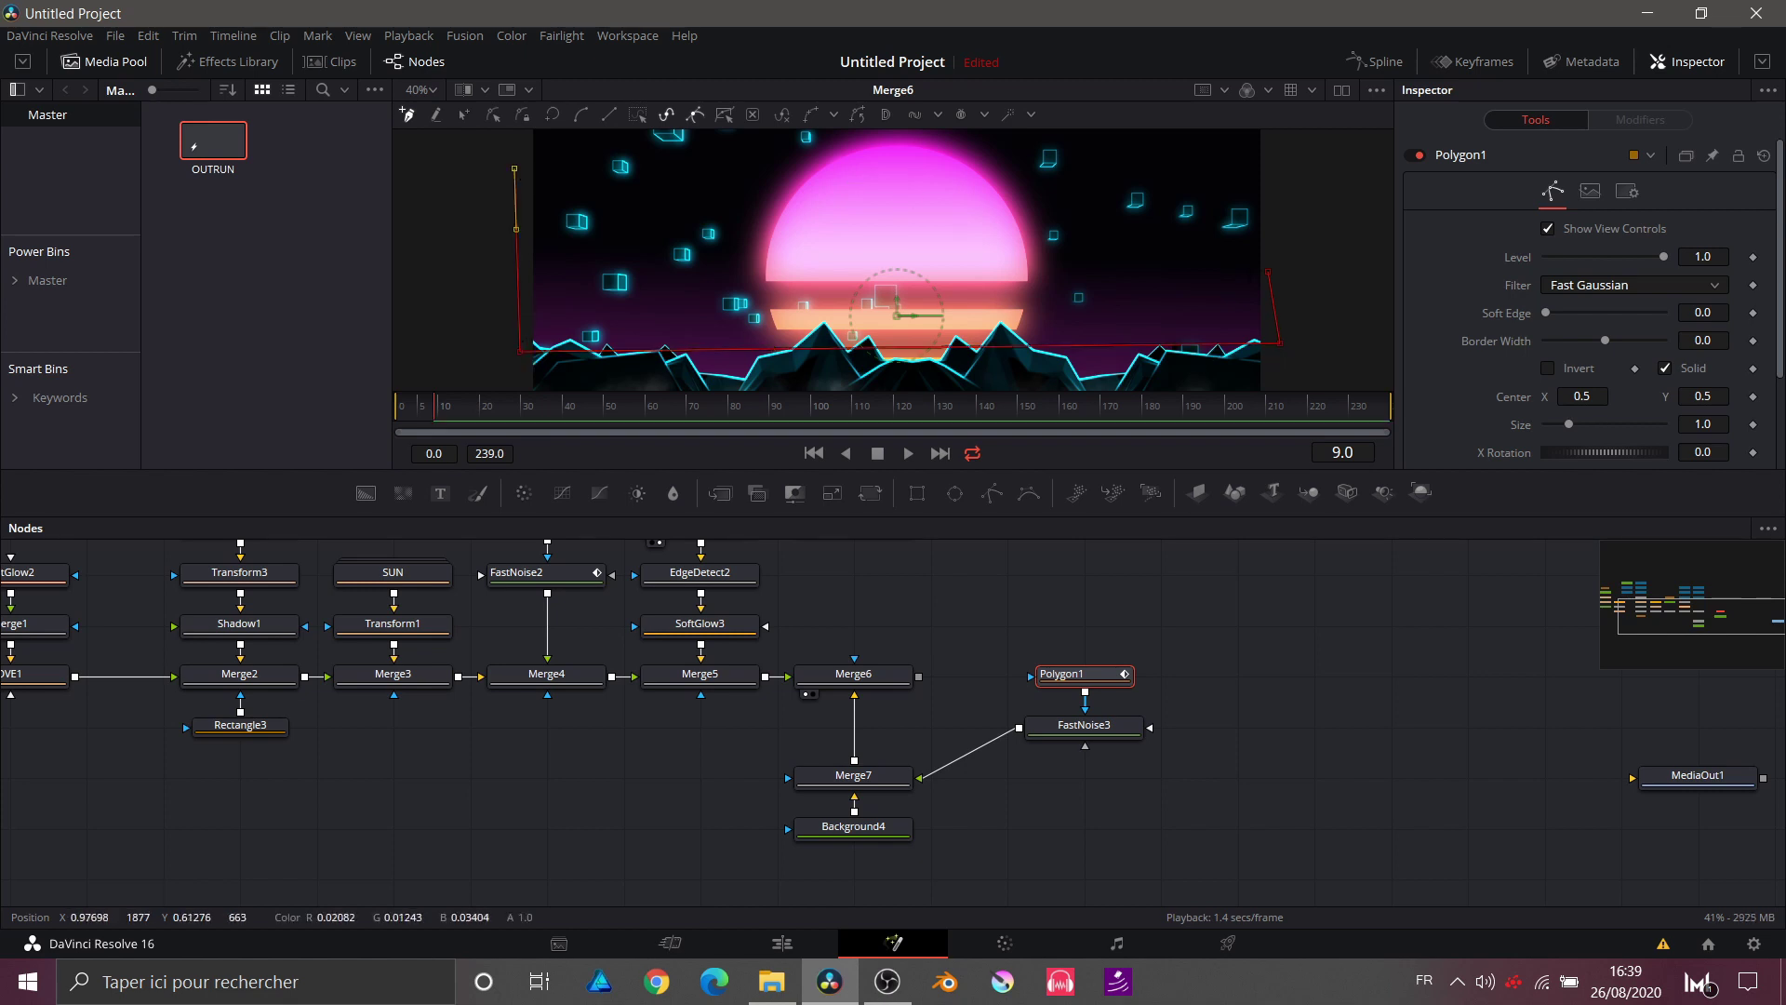
click(1268, 272)
key(ctrl+z)
key(ctrl+z)
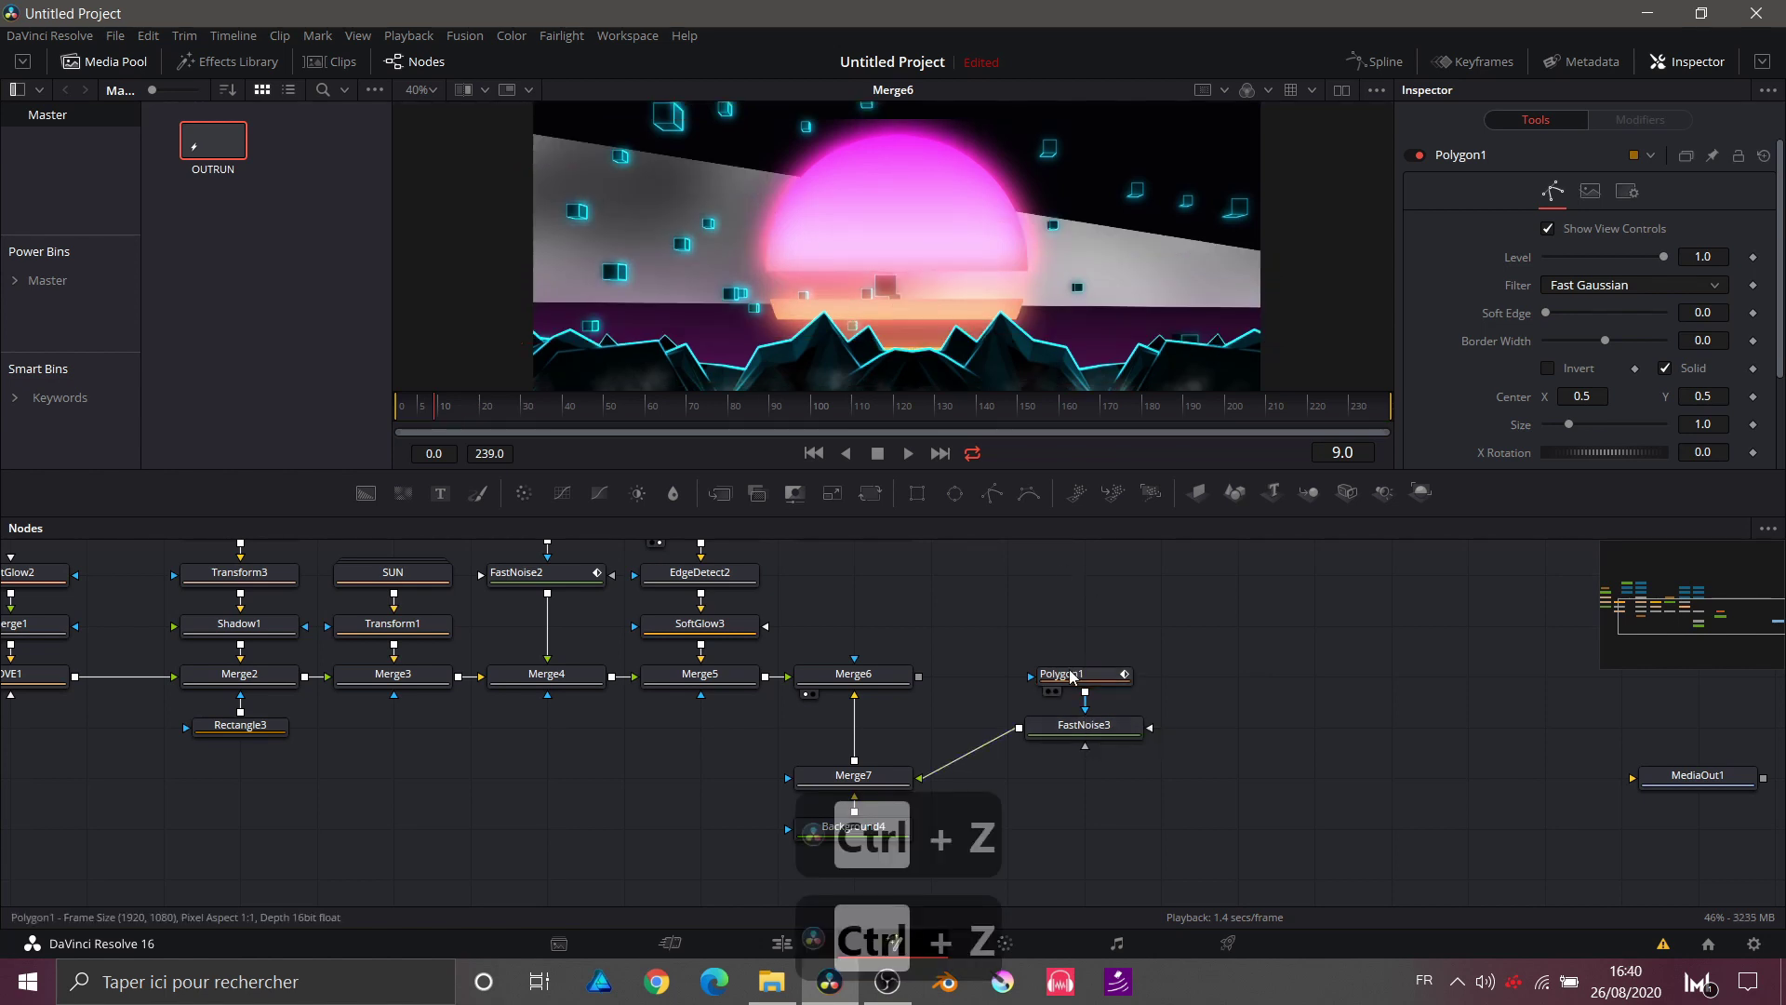
Step: Place FastNoise3 directly beside Merge7 and align Polygon1 above it
click(1074, 673)
drag(1084, 721, 1006, 772)
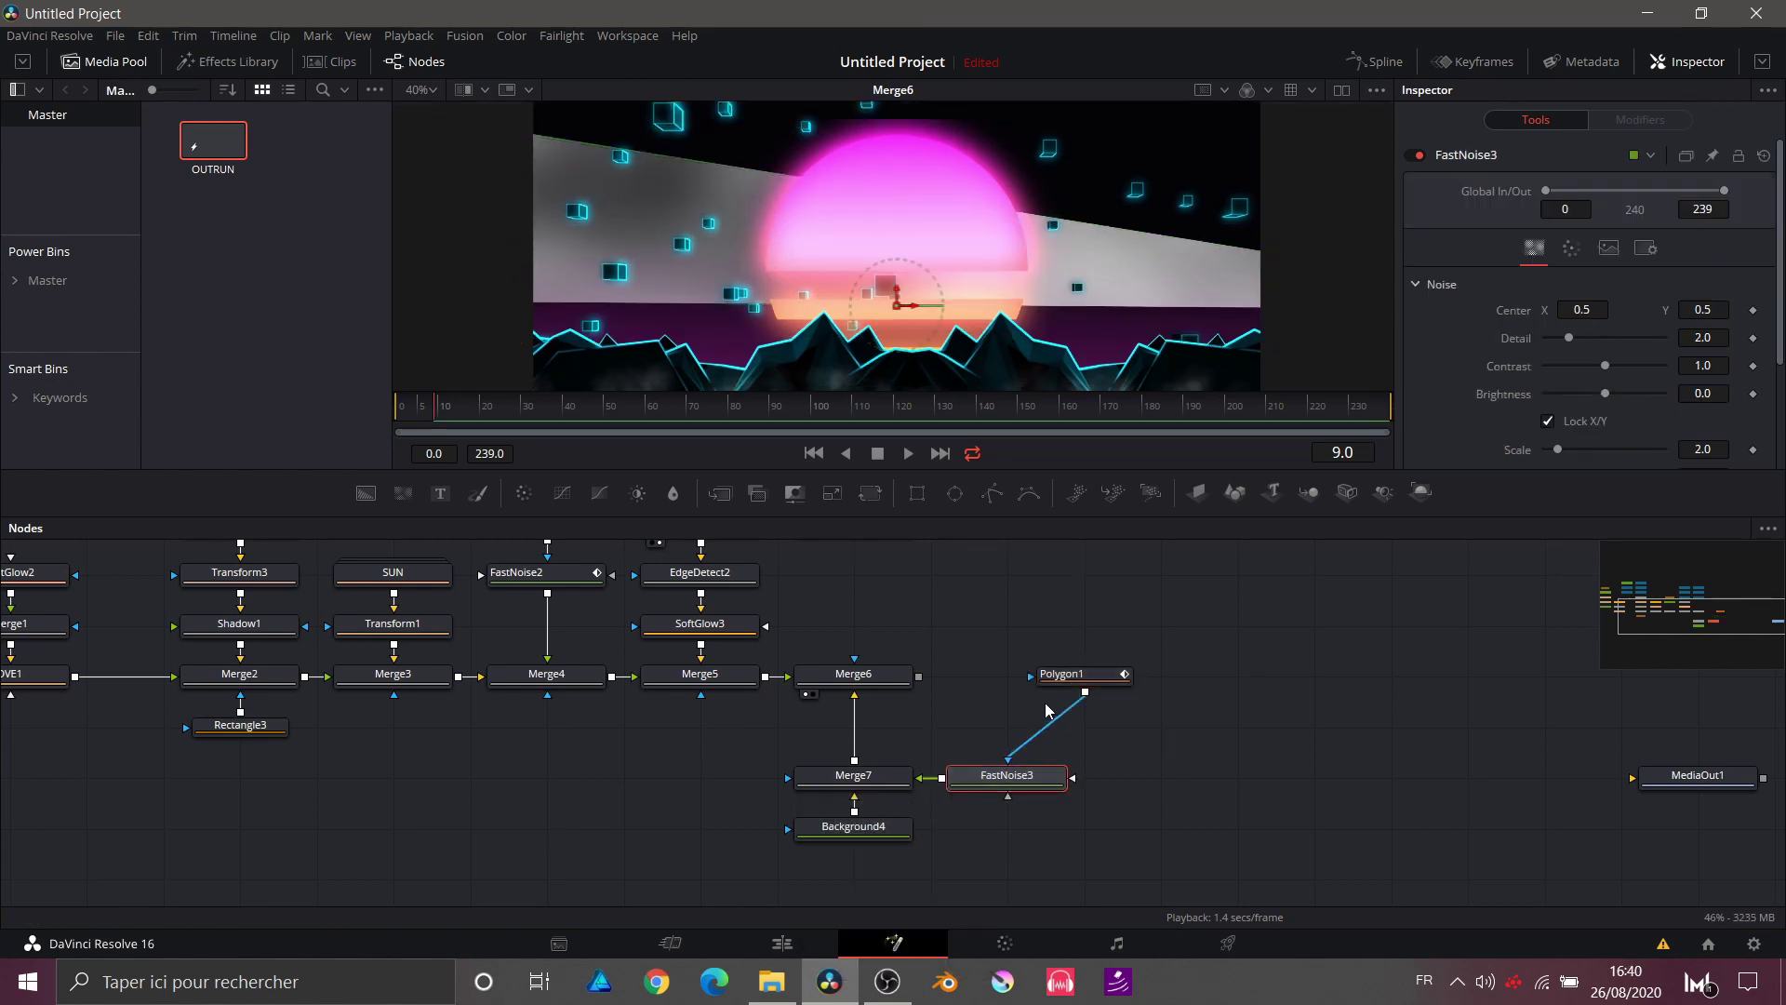
drag(1065, 672, 1021, 697)
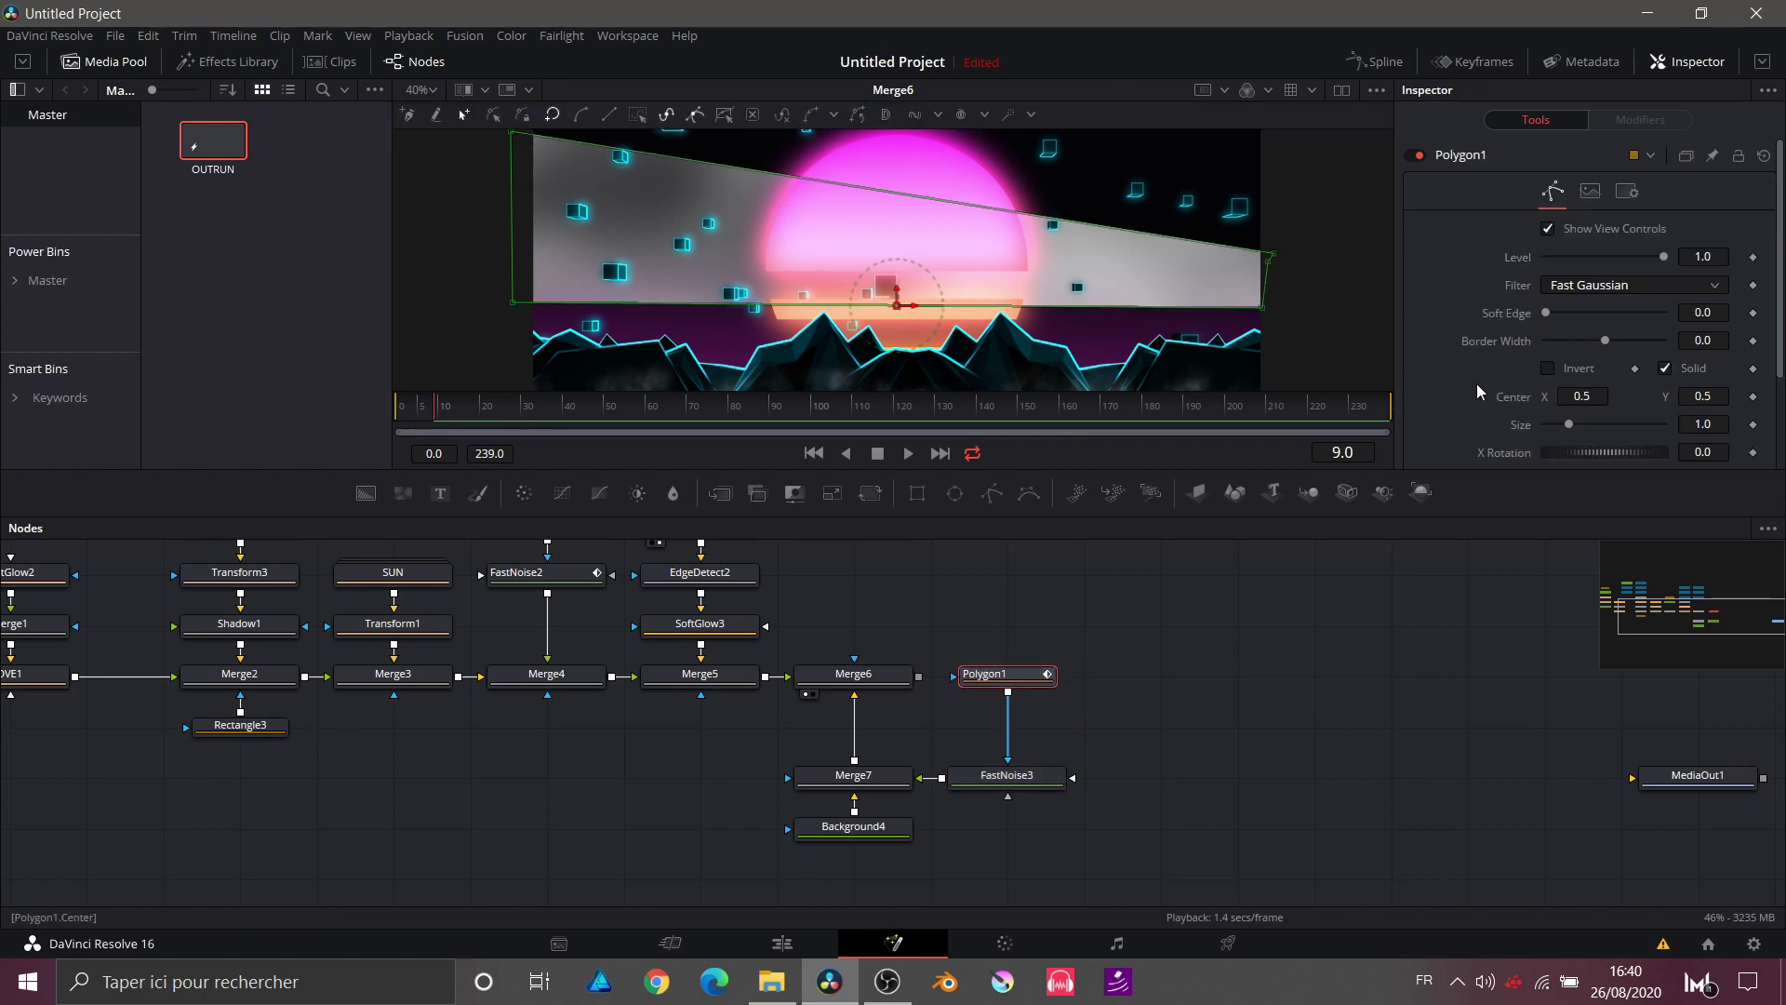
Step: Remove Polygon1Polyline from Polygon1's shape animation so the mask shape is not keyframed
scroll(1477, 383, down, 3)
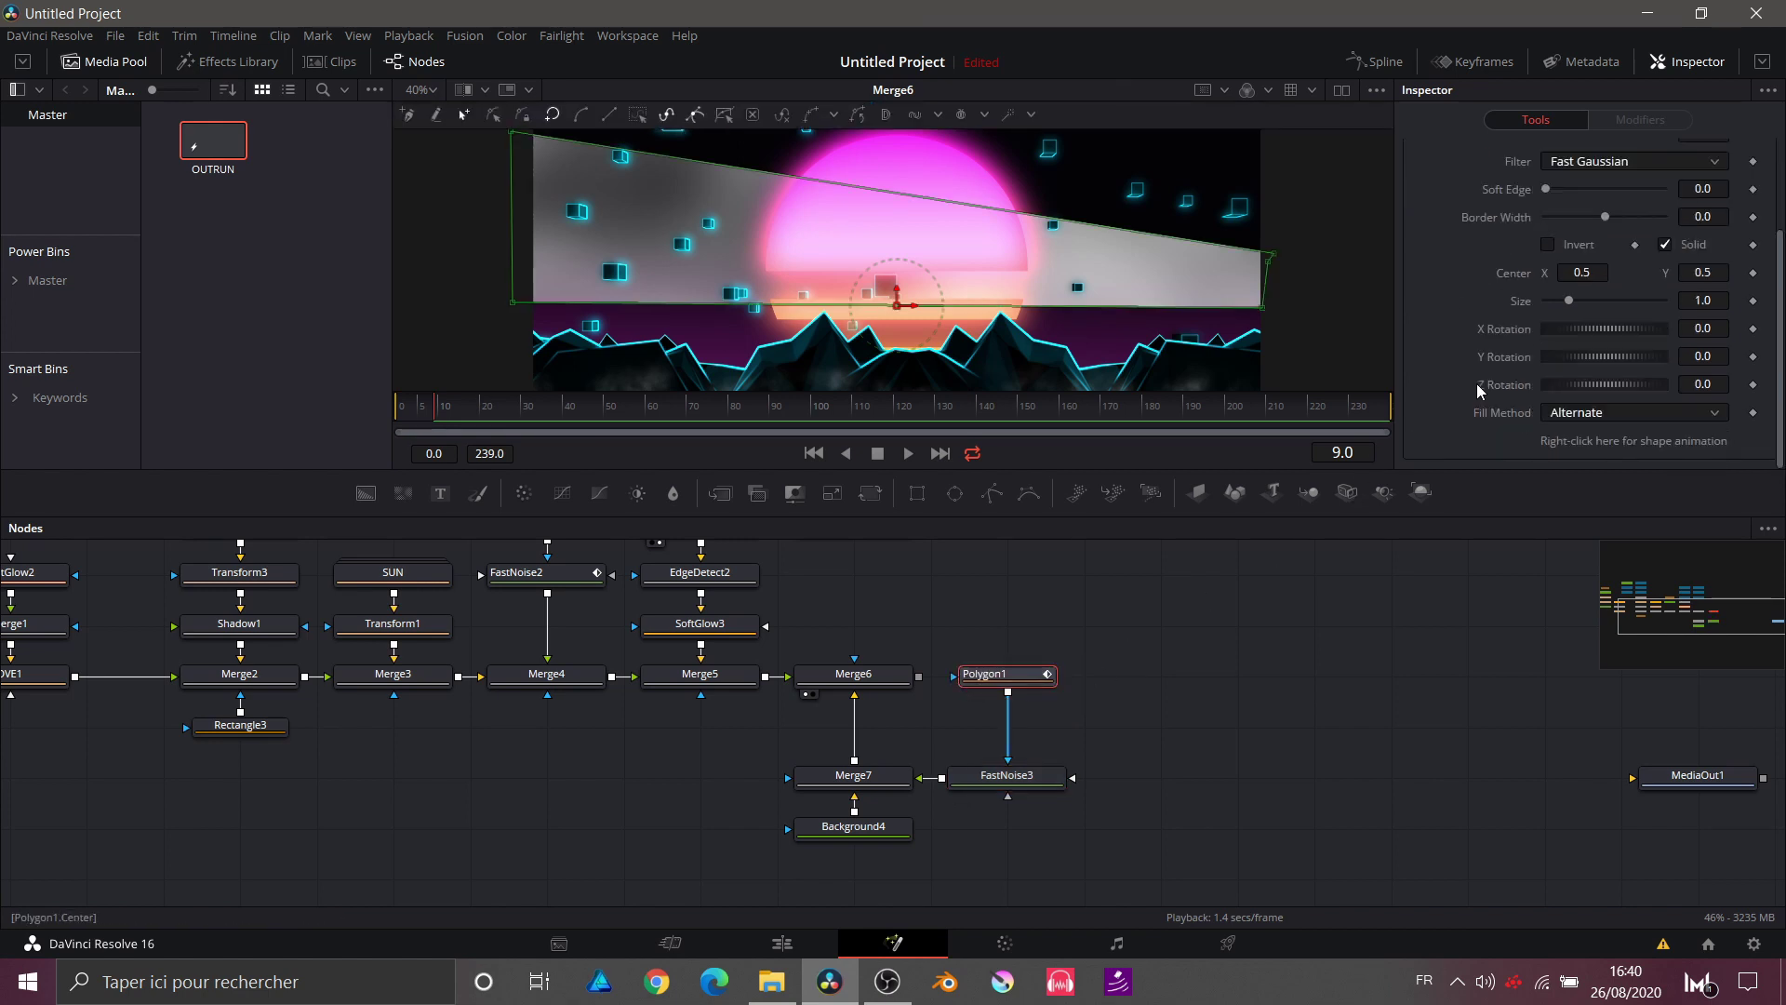
right_click(1566, 443)
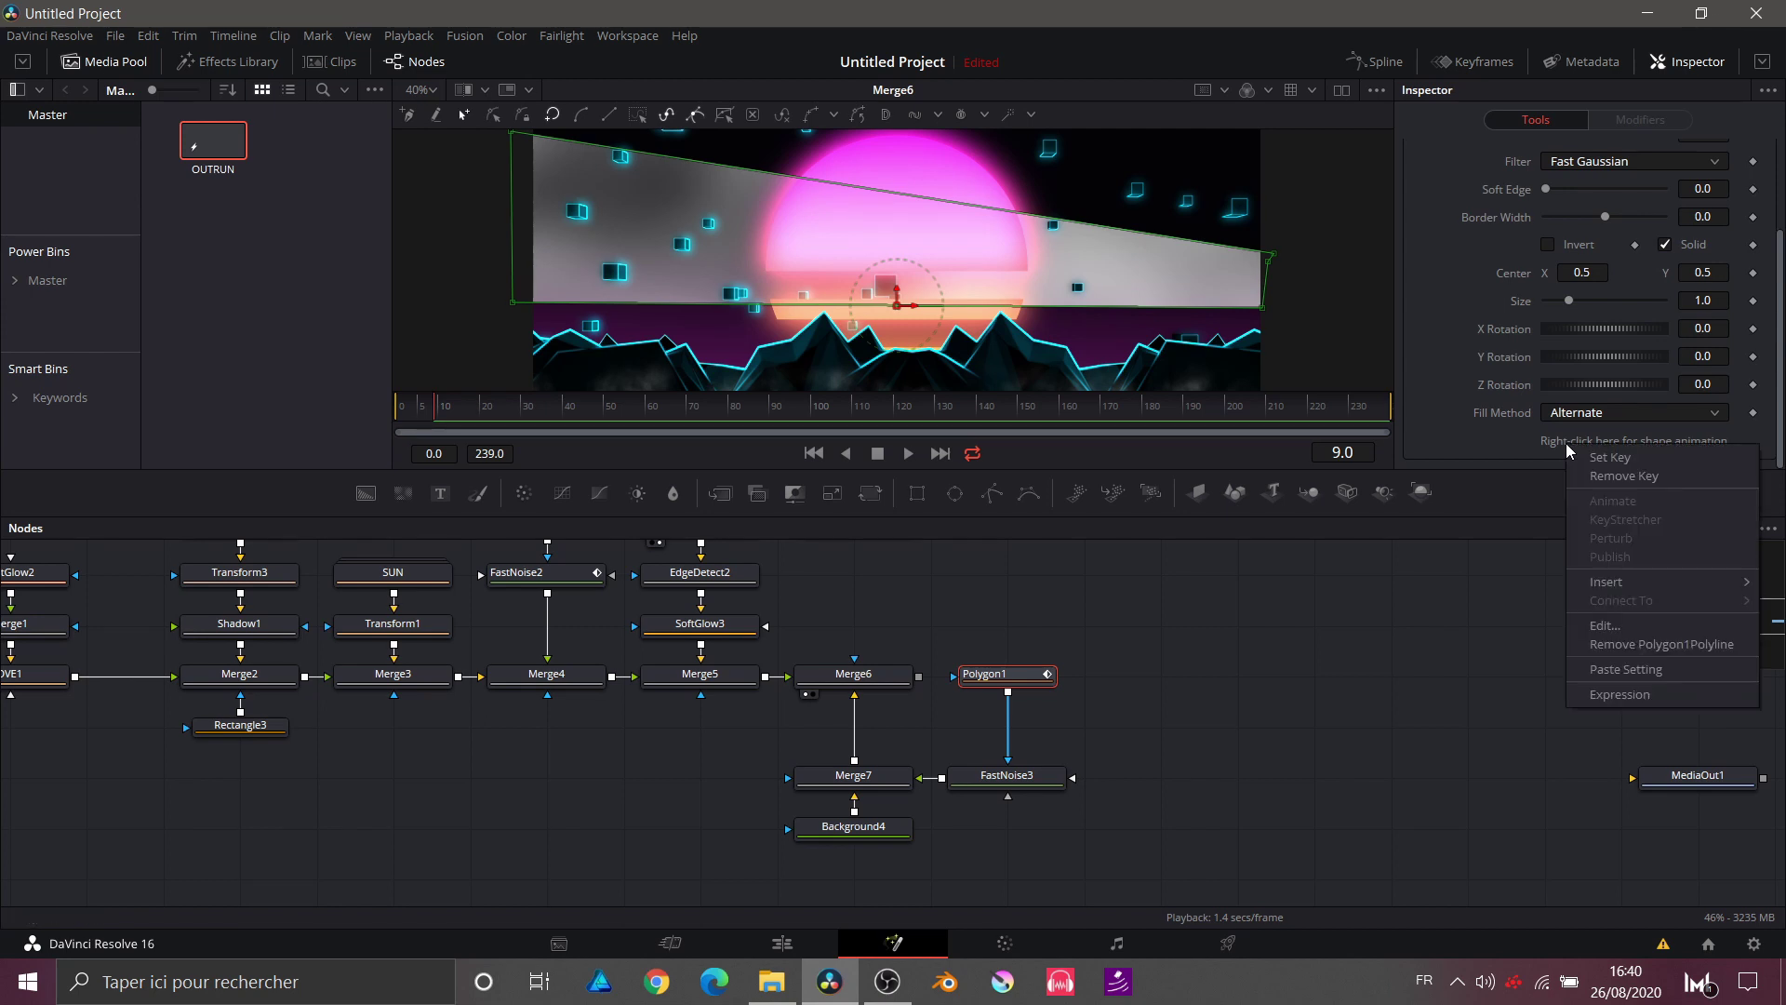
click(1596, 645)
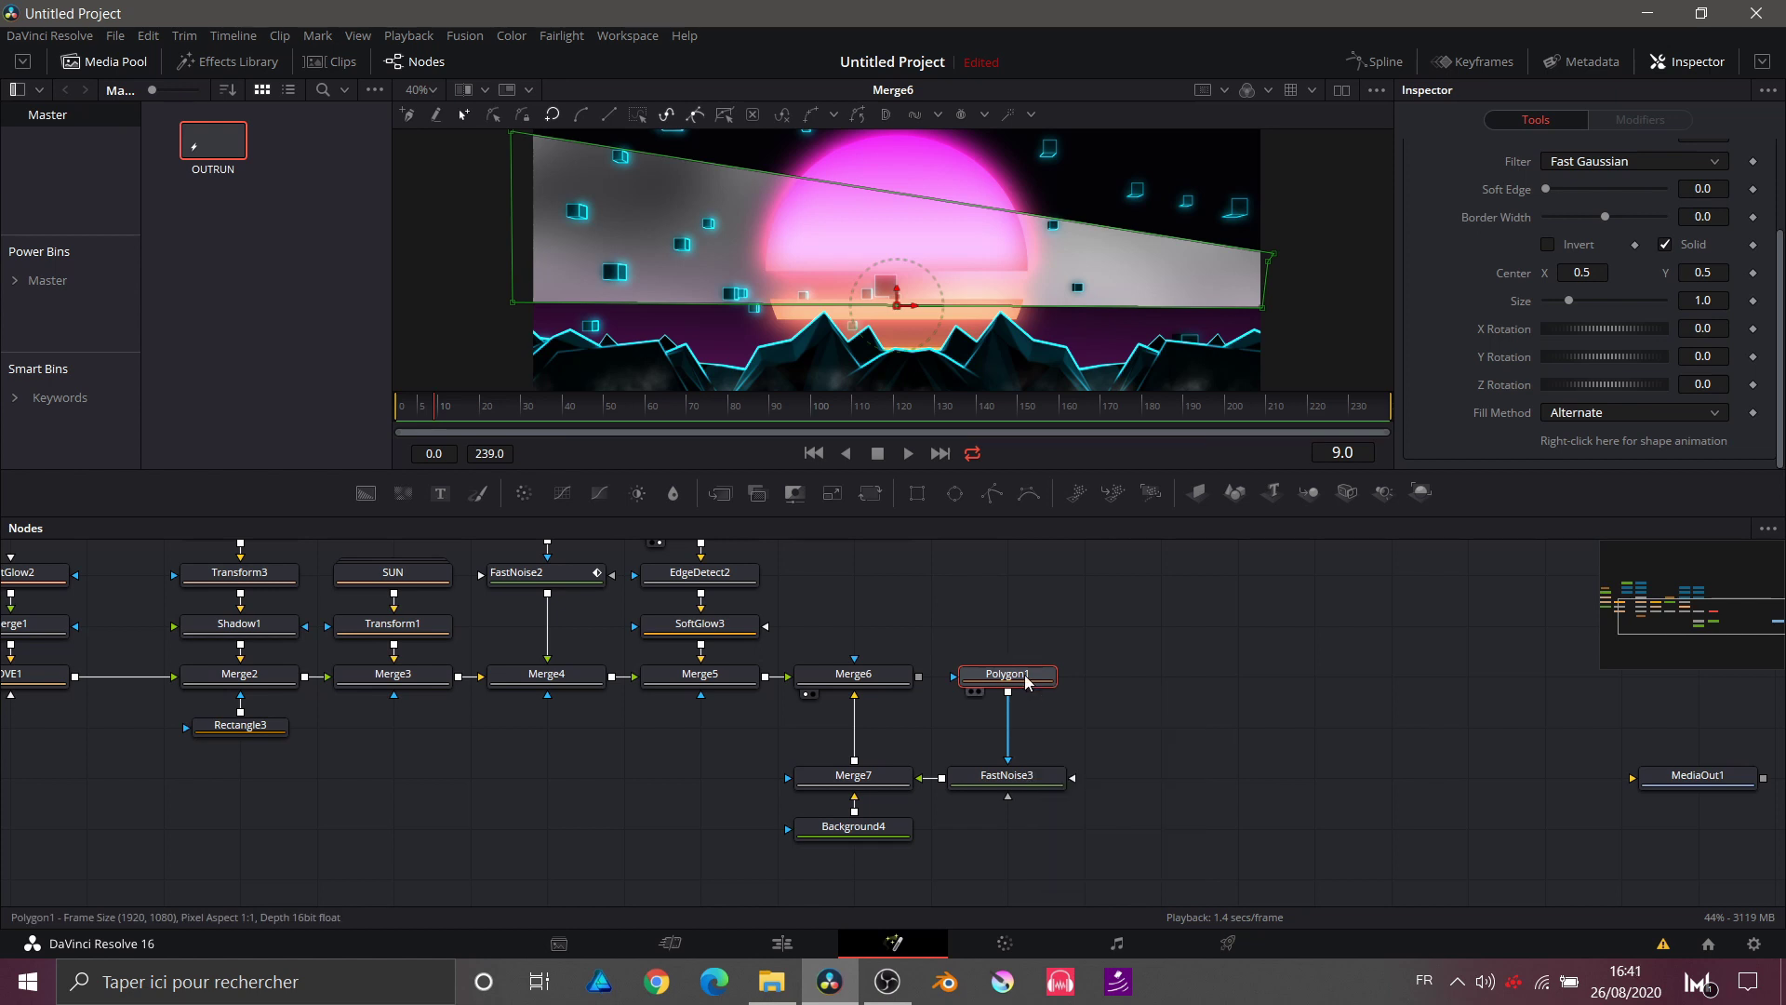
Step: Insert a Waviness node between Polygon1 and FastNoise3, feed the polygon into its main image input, and set Waviness Type to Horizontal
key(ctrl+space)
text(W)
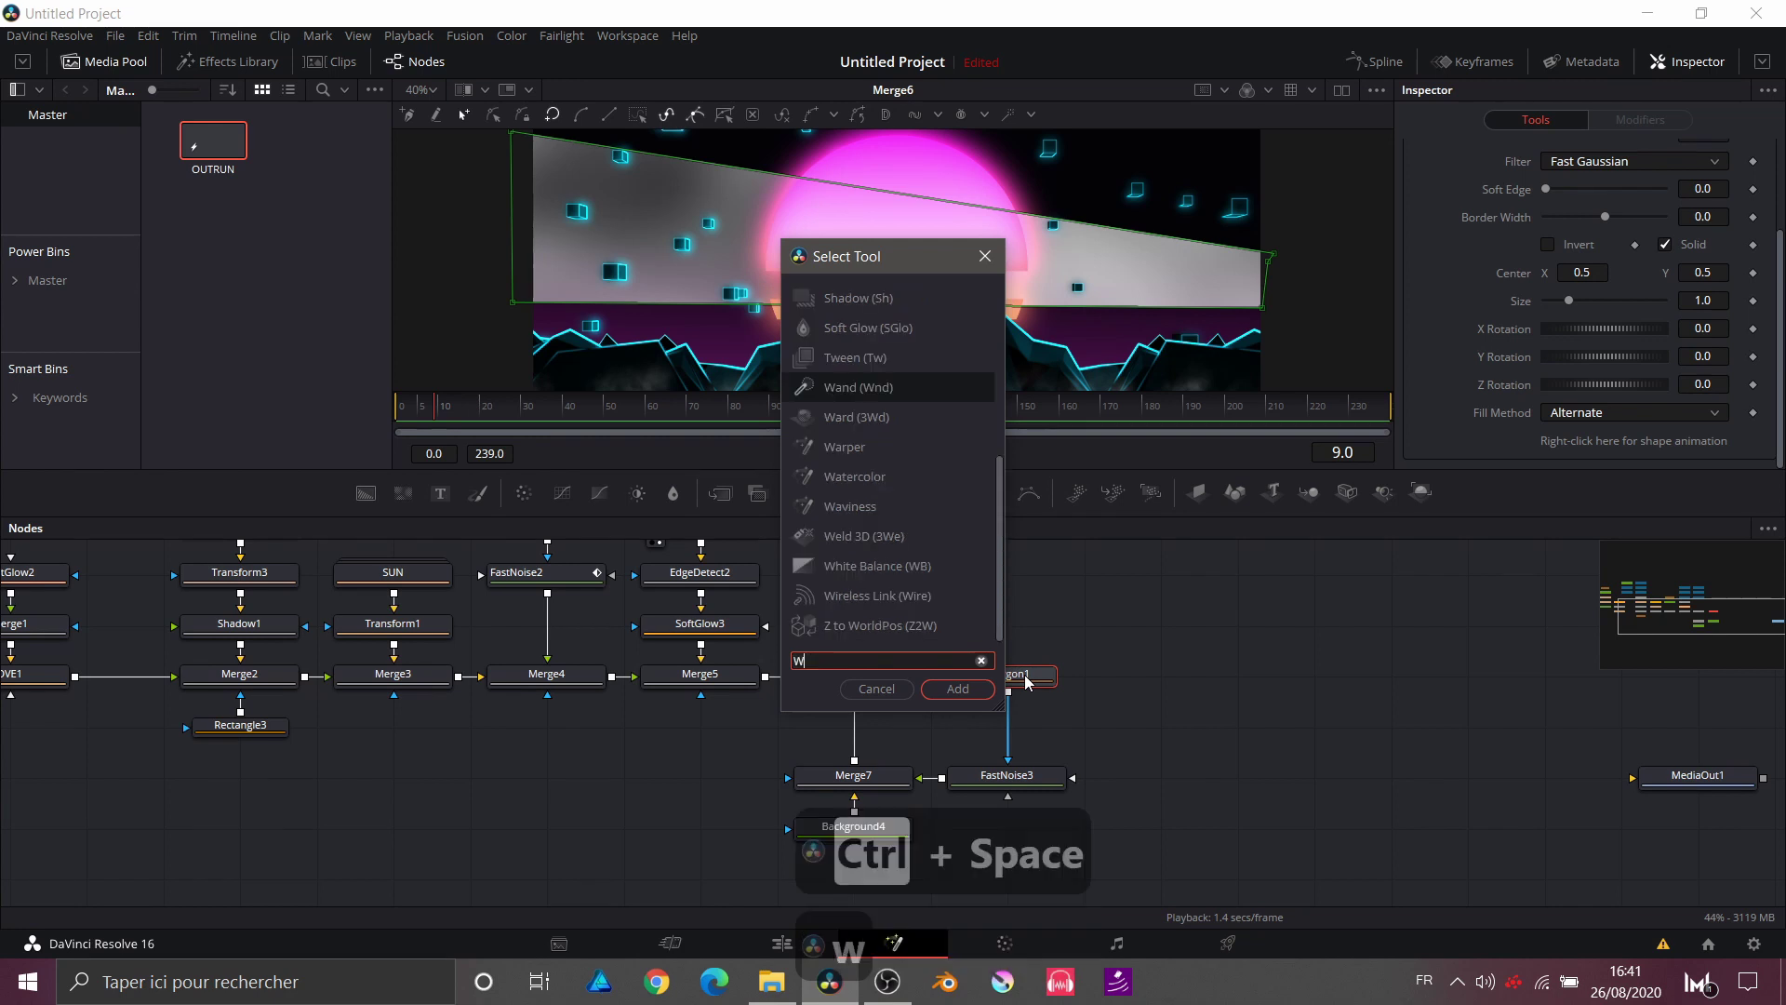
text(AV)
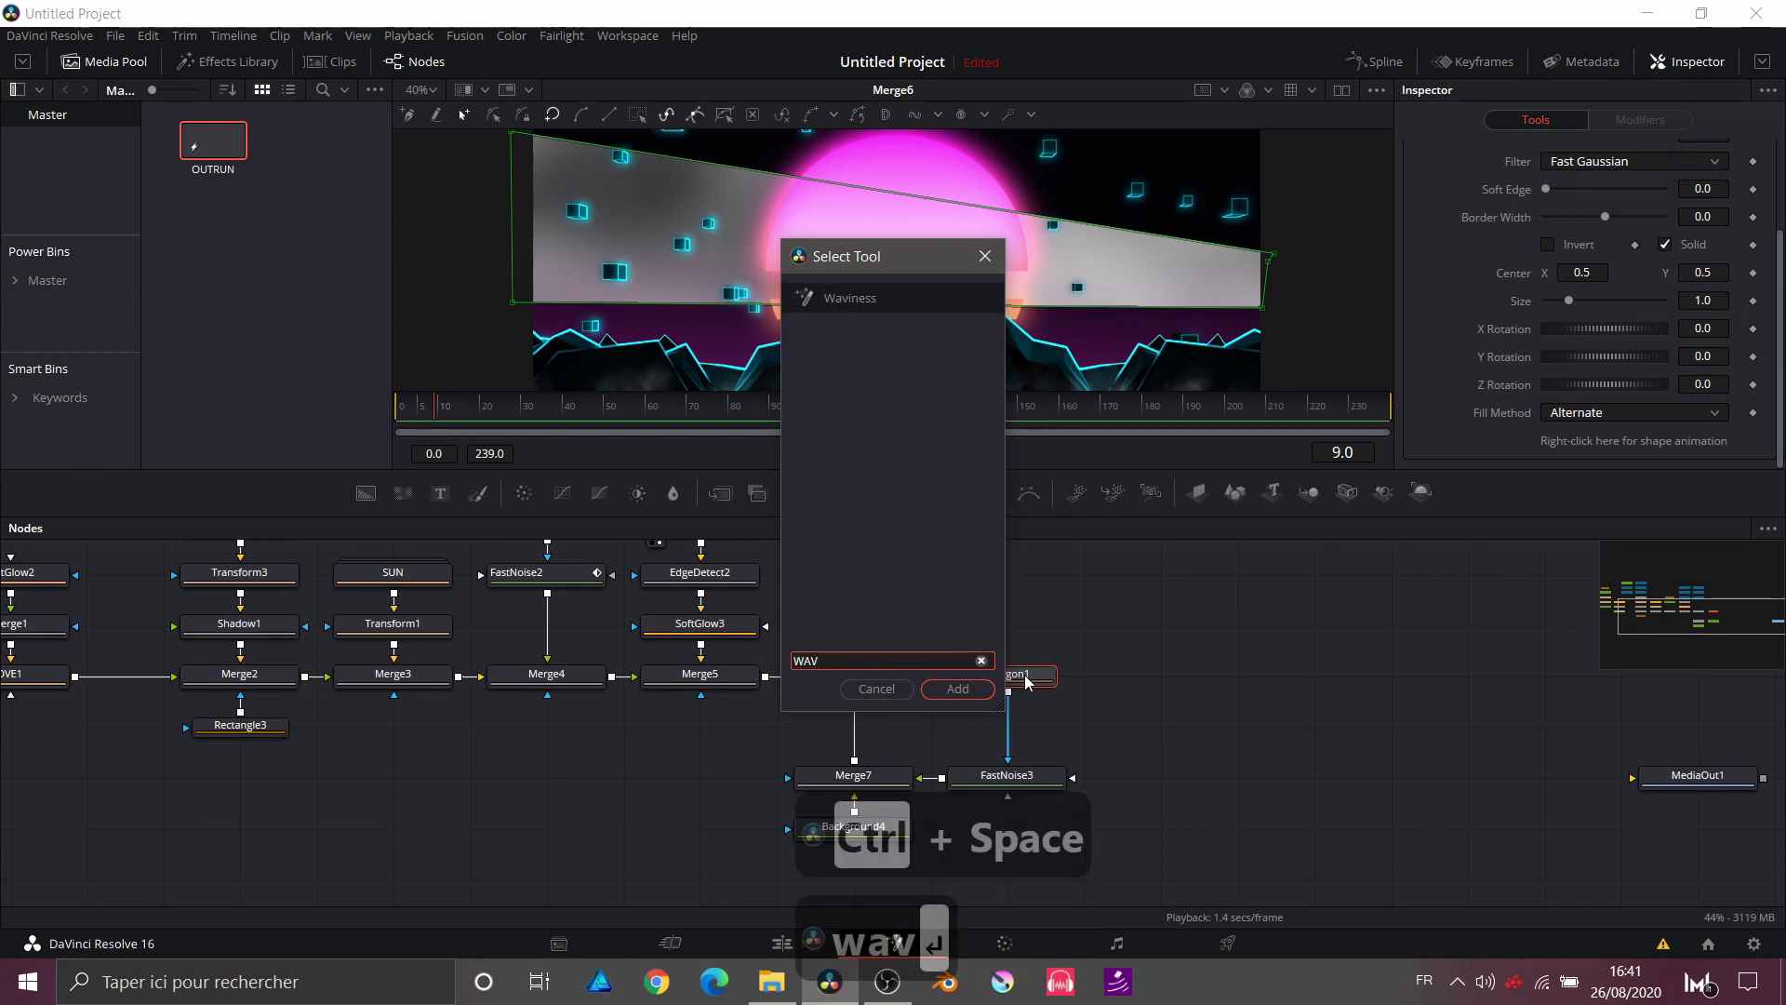
key(Return)
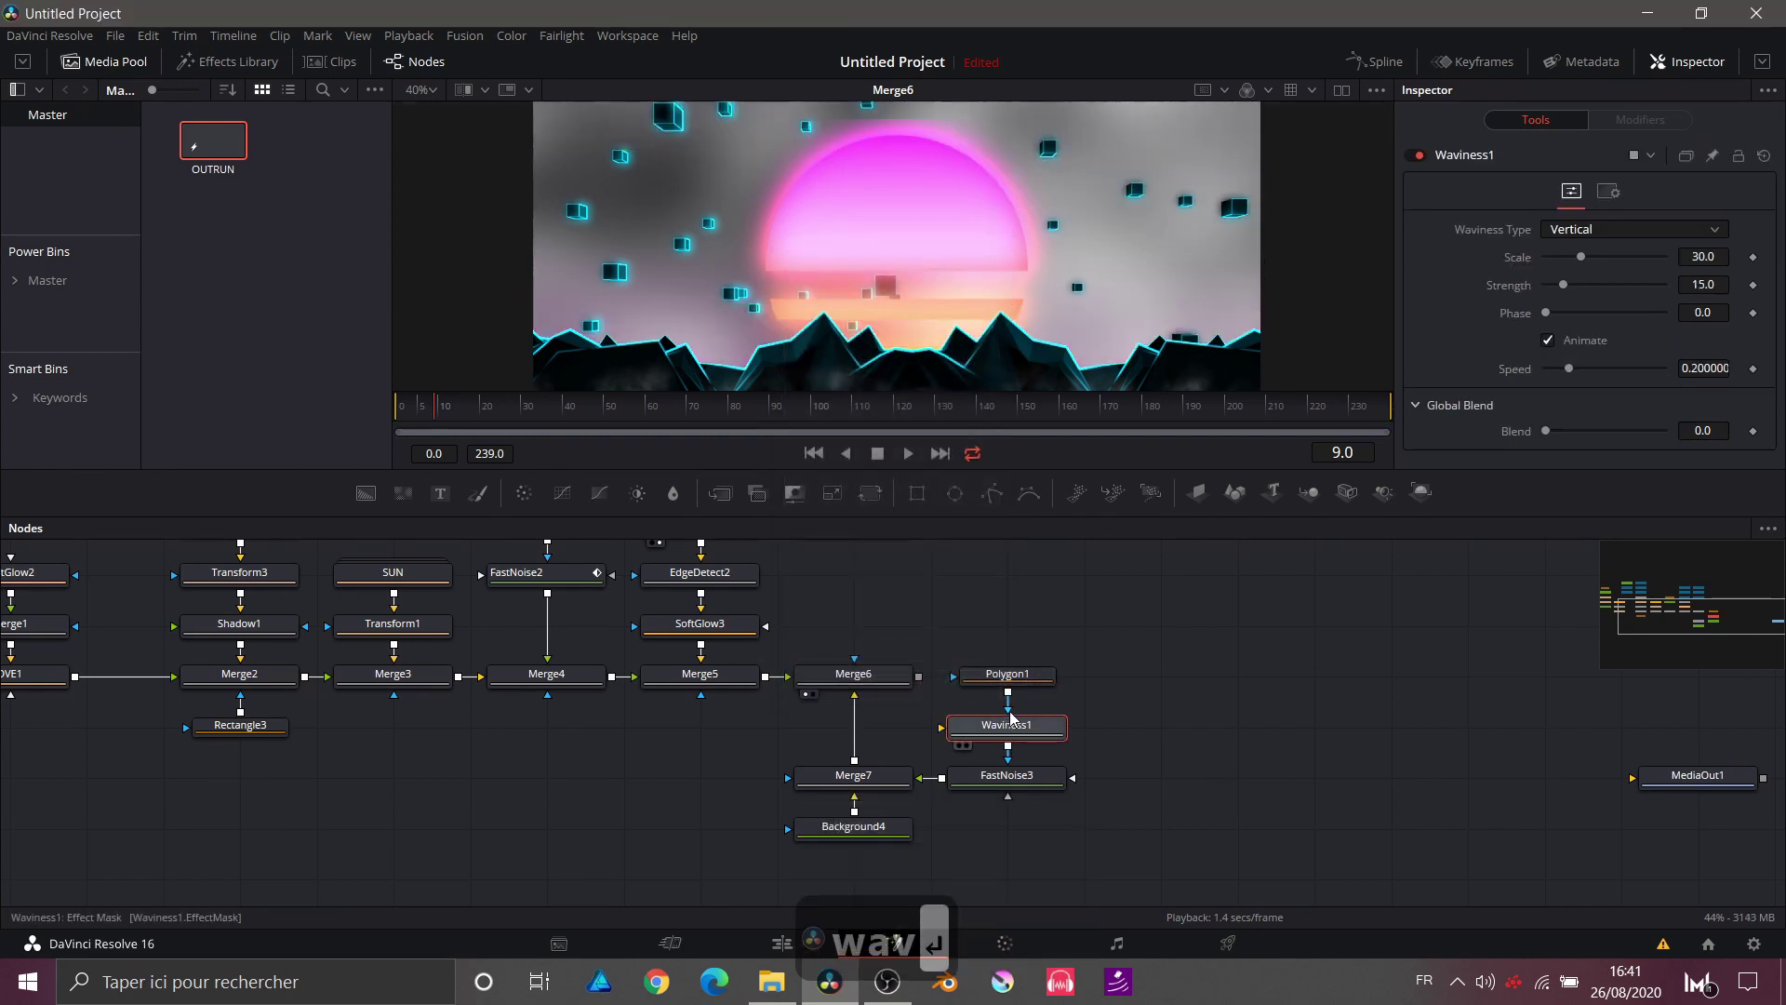
mouse_move(1011, 718)
mouse_down()
mouse_move(1127, 700)
mouse_move(942, 729)
mouse_up()
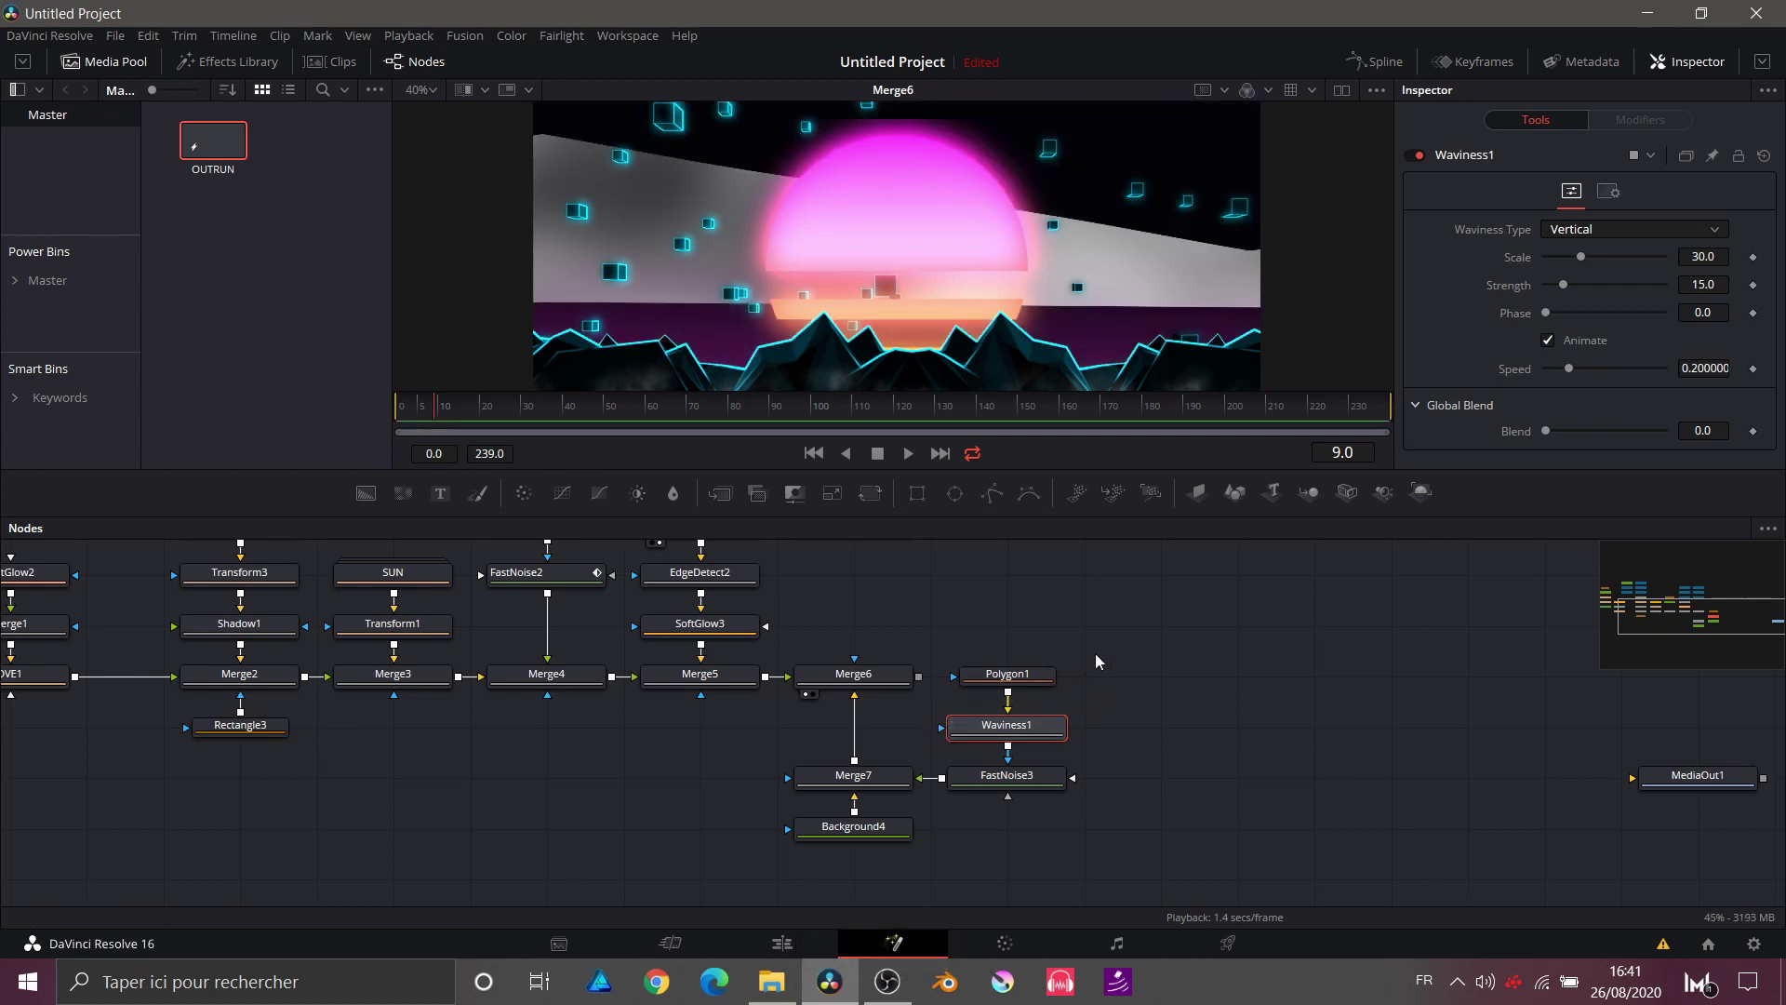
click(1644, 233)
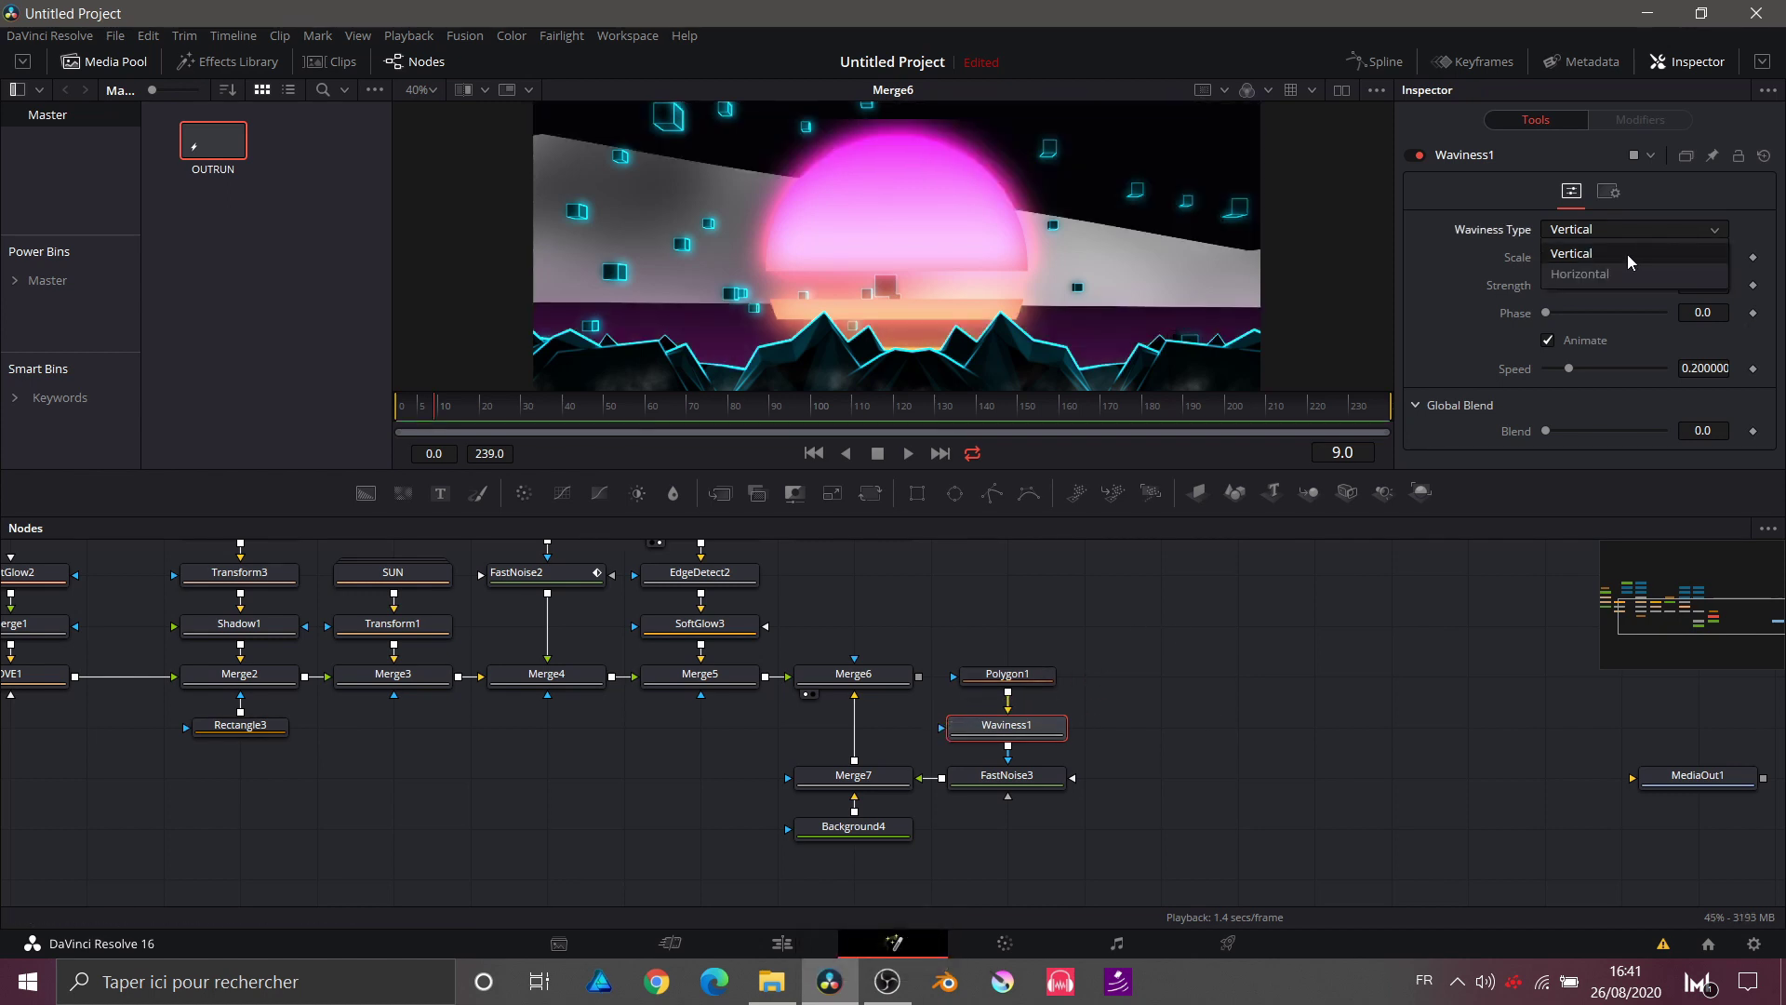
click(1600, 273)
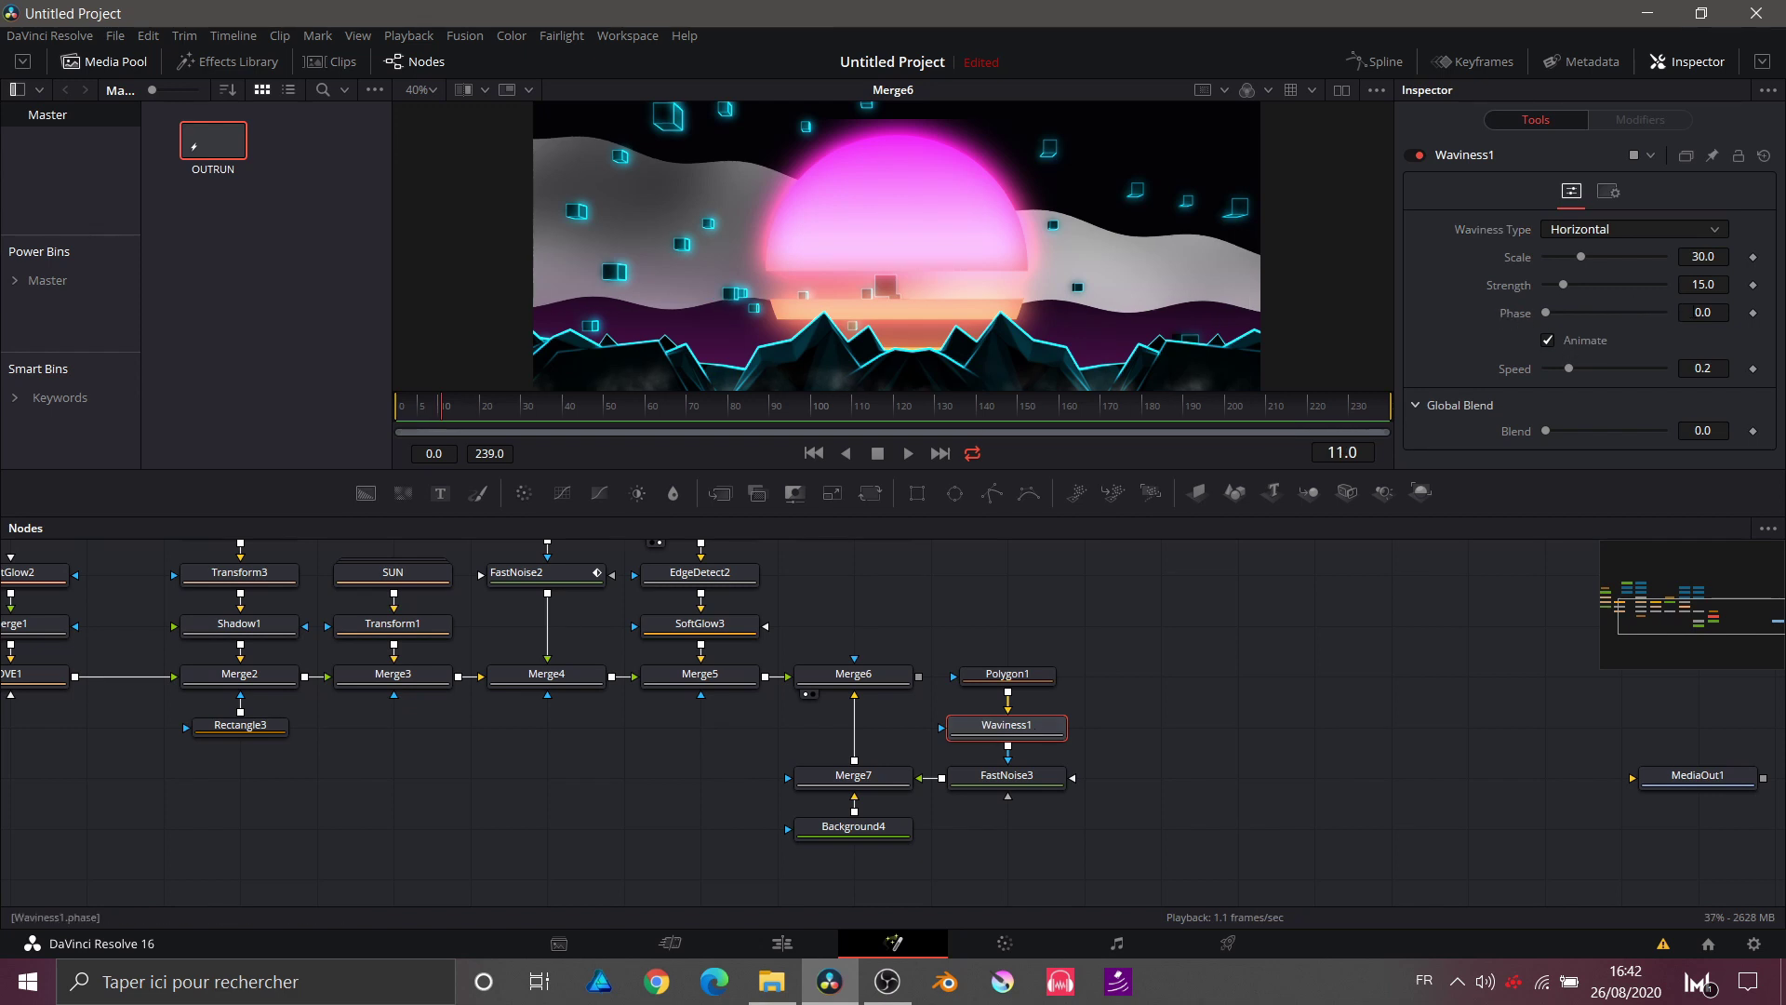
Step: Add an expression with the value 1 to Waviness1's Phase
click(1698, 313)
text(=)
key(Return)
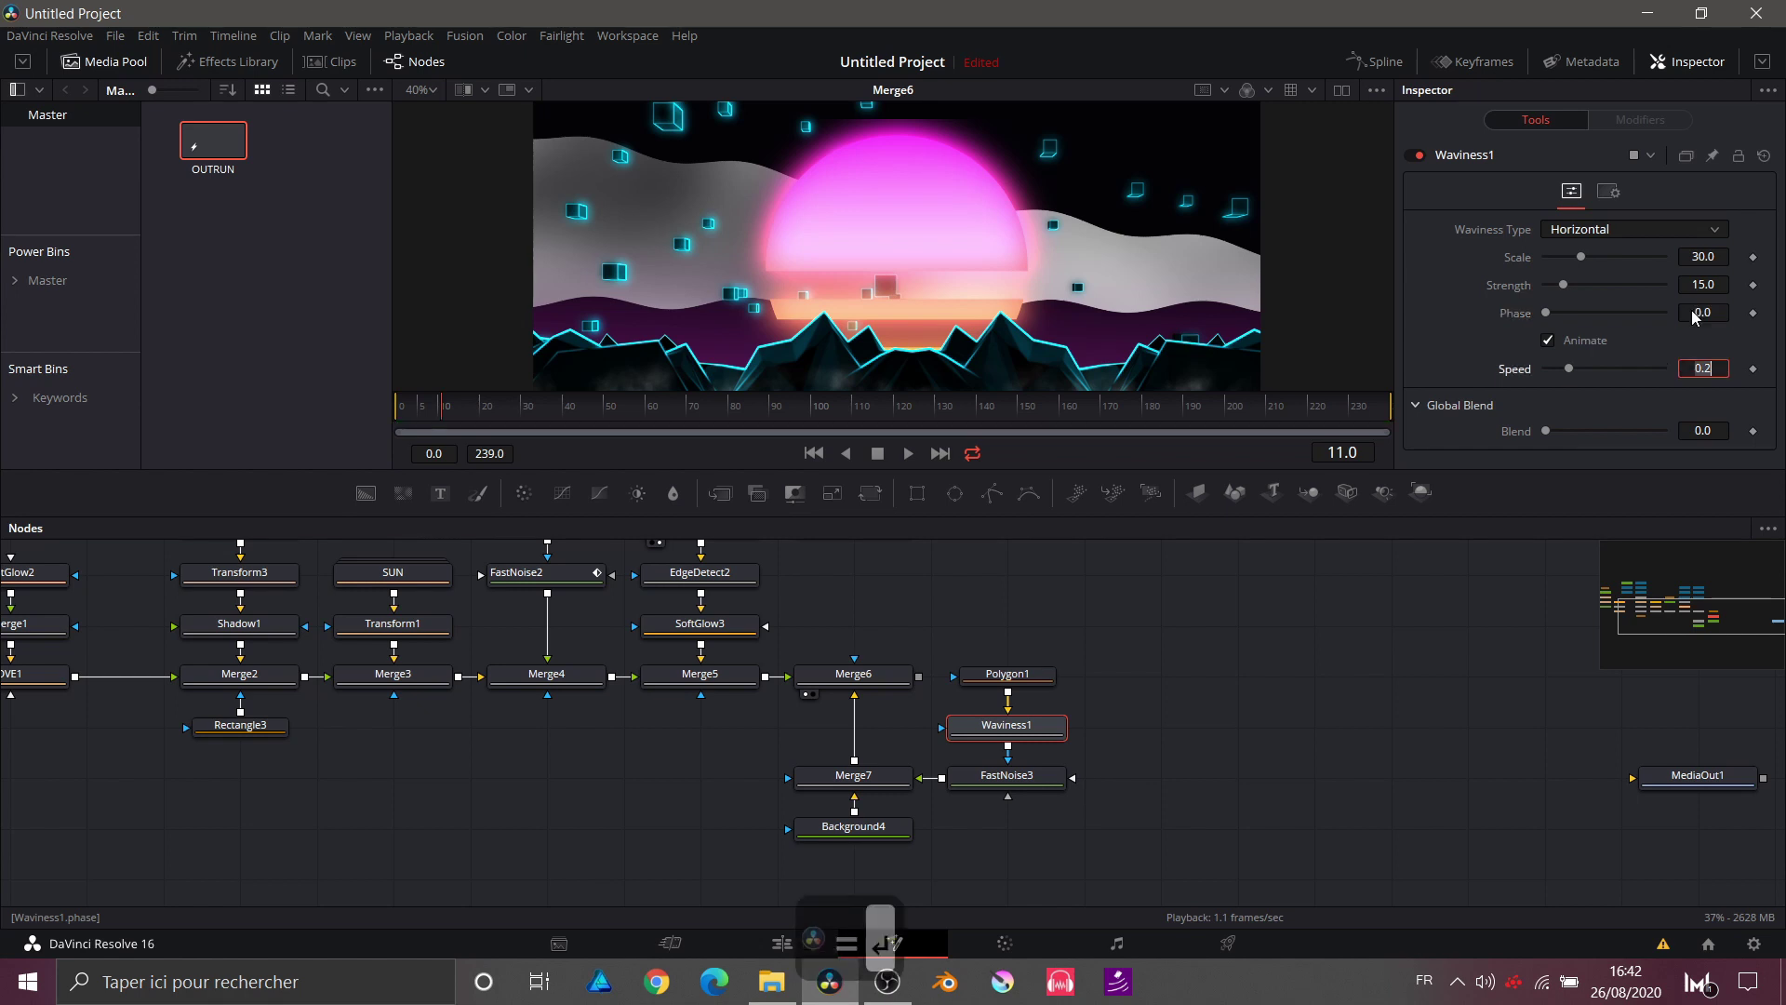
click(1602, 342)
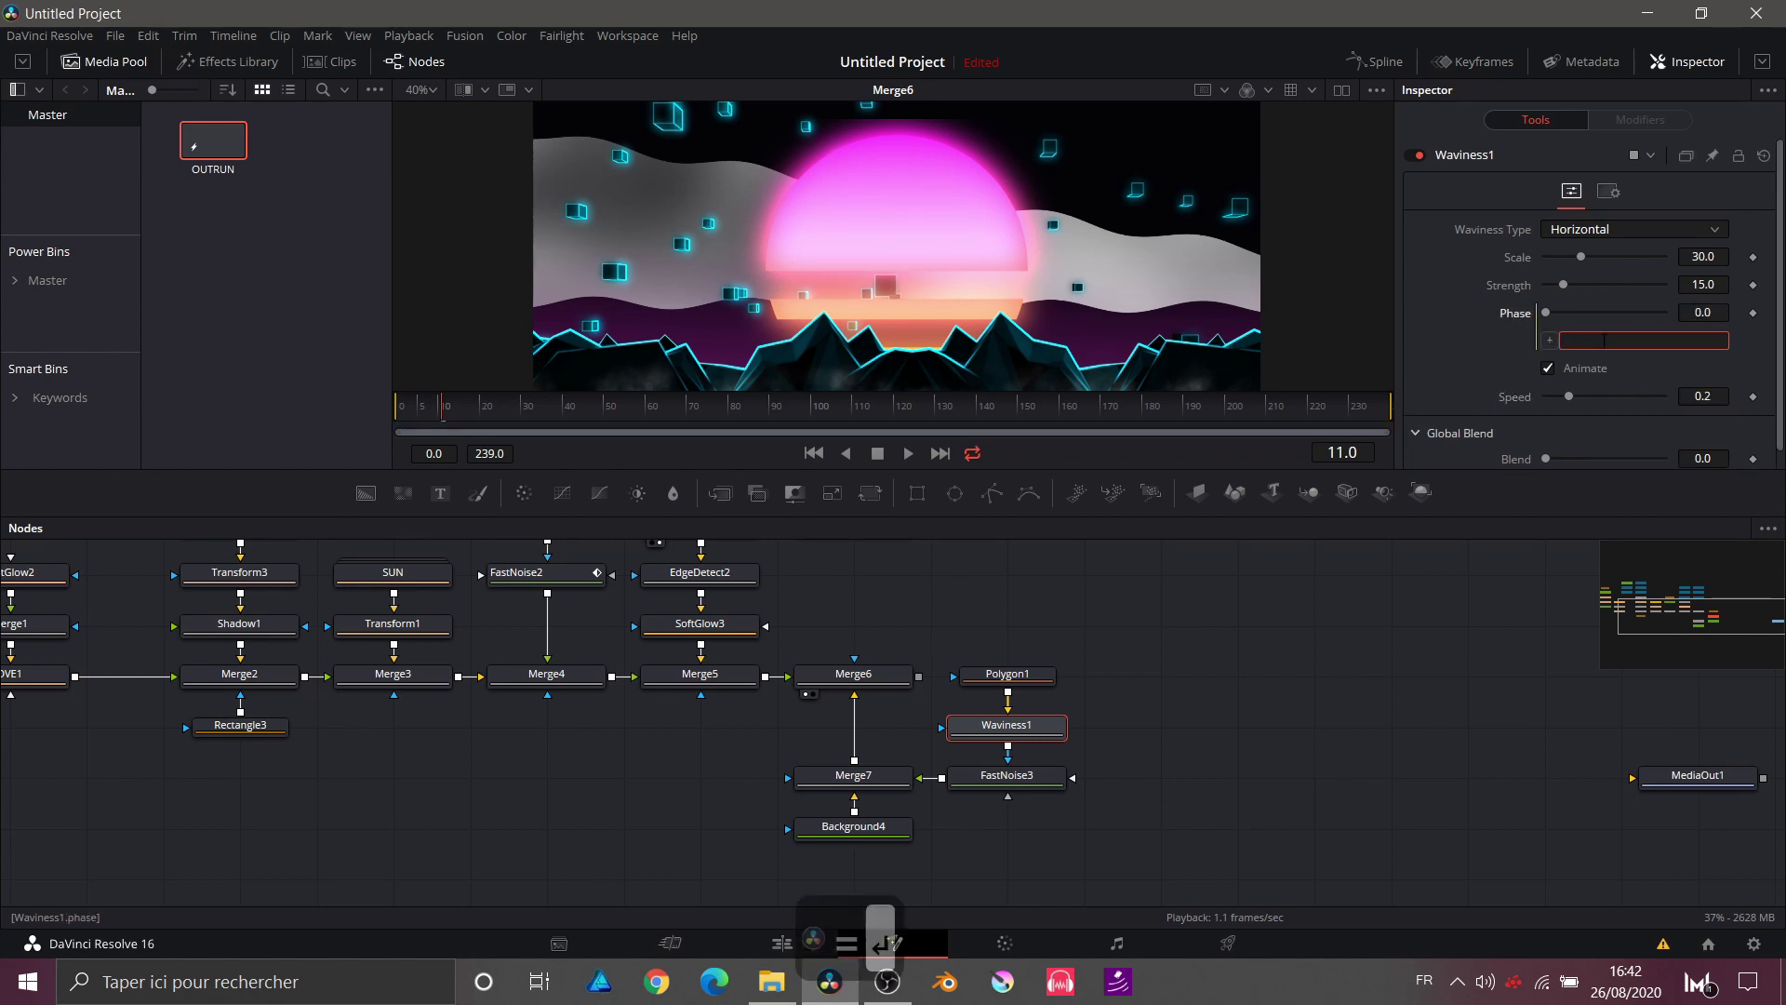
text(1)
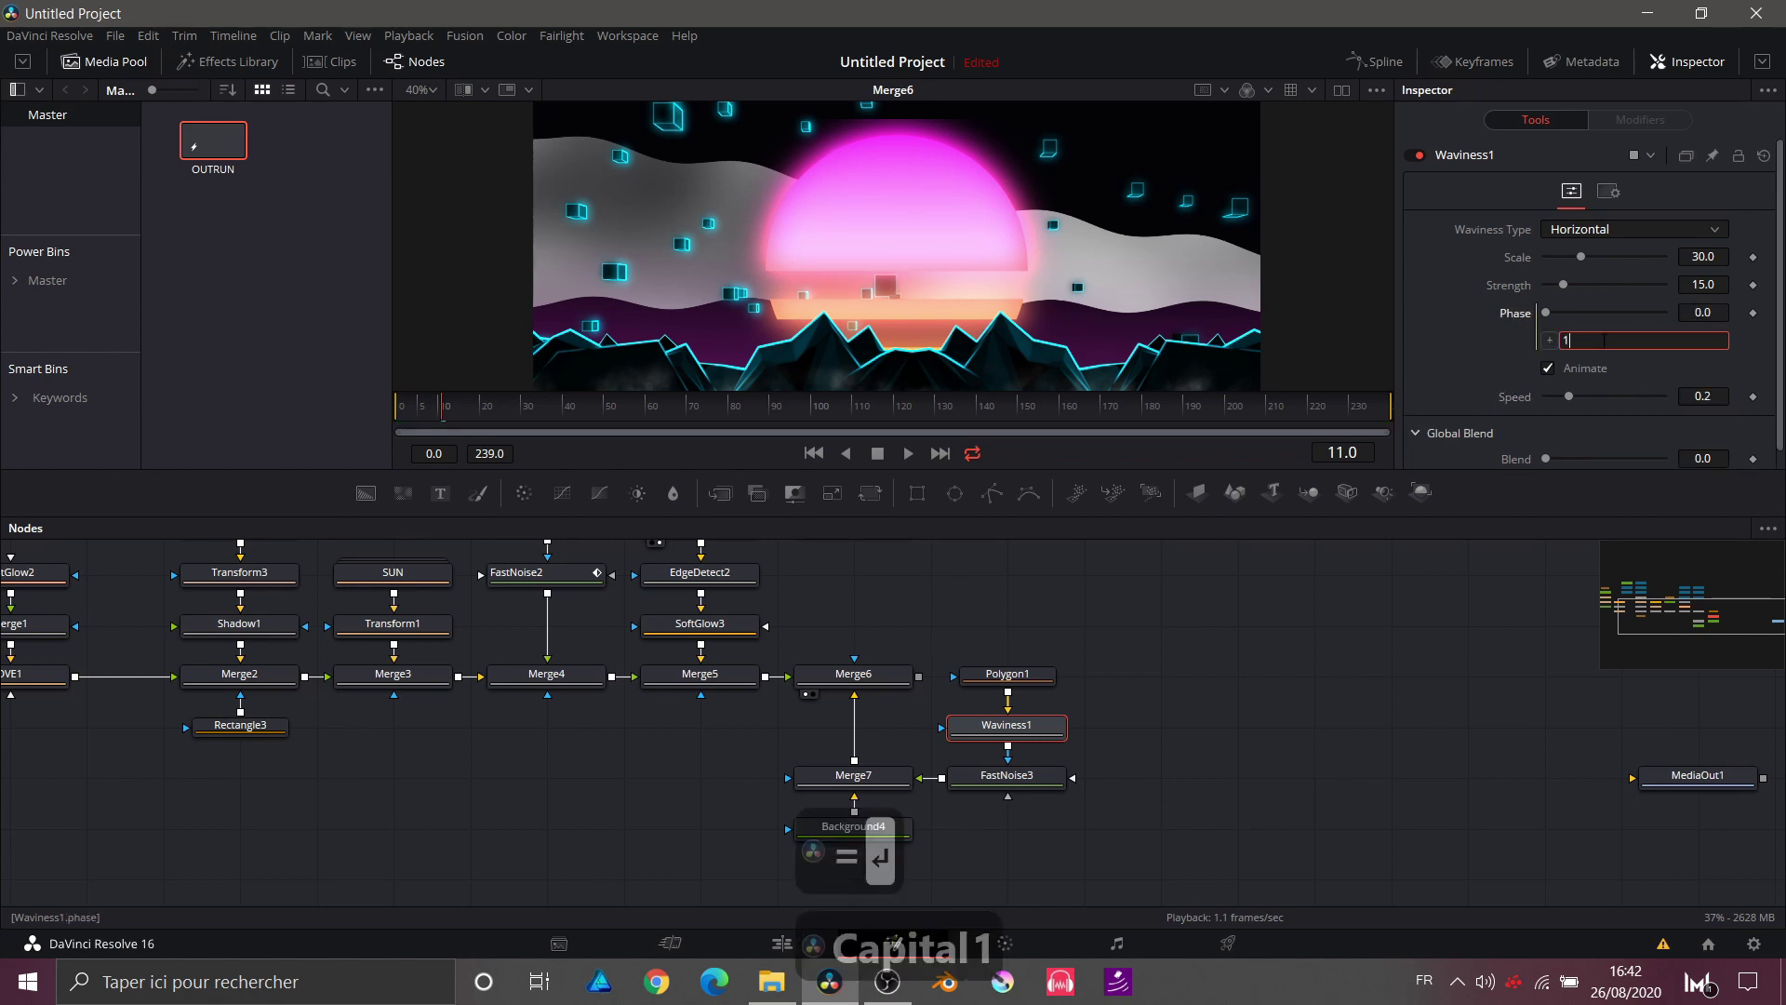
key(Return)
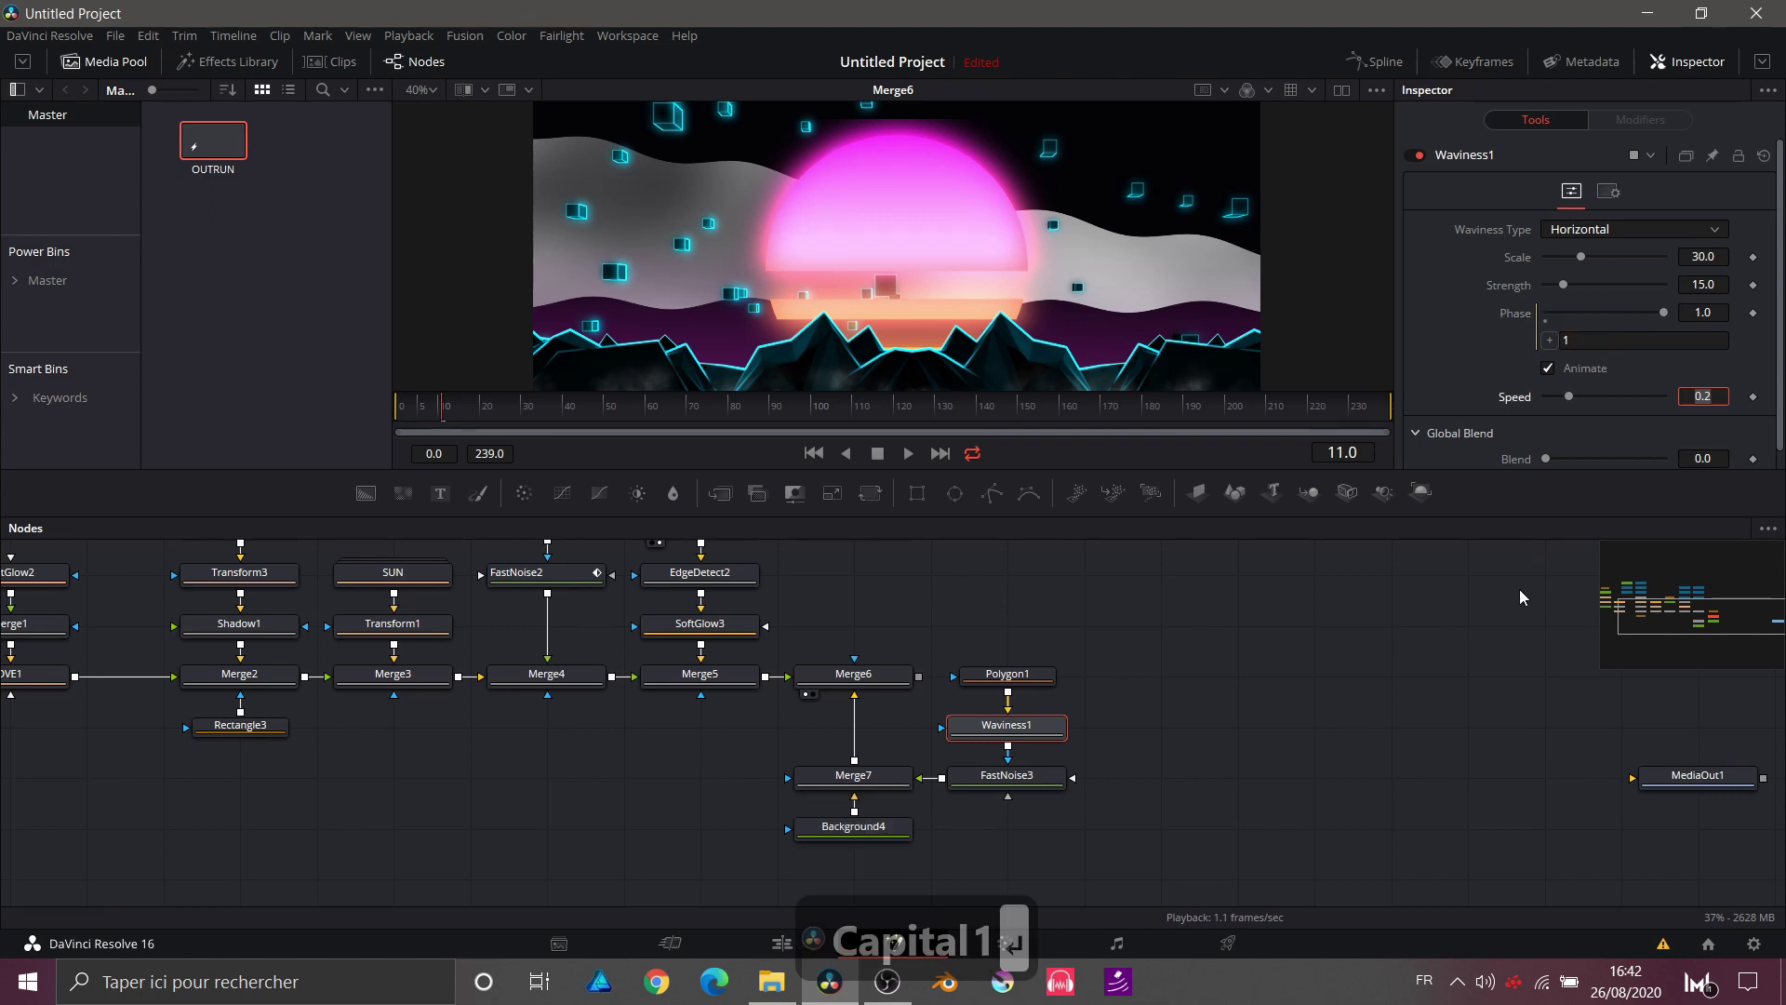
Step: Play back Waviness1 in the viewer and set its Speed to 0.276
key(space)
key(1)
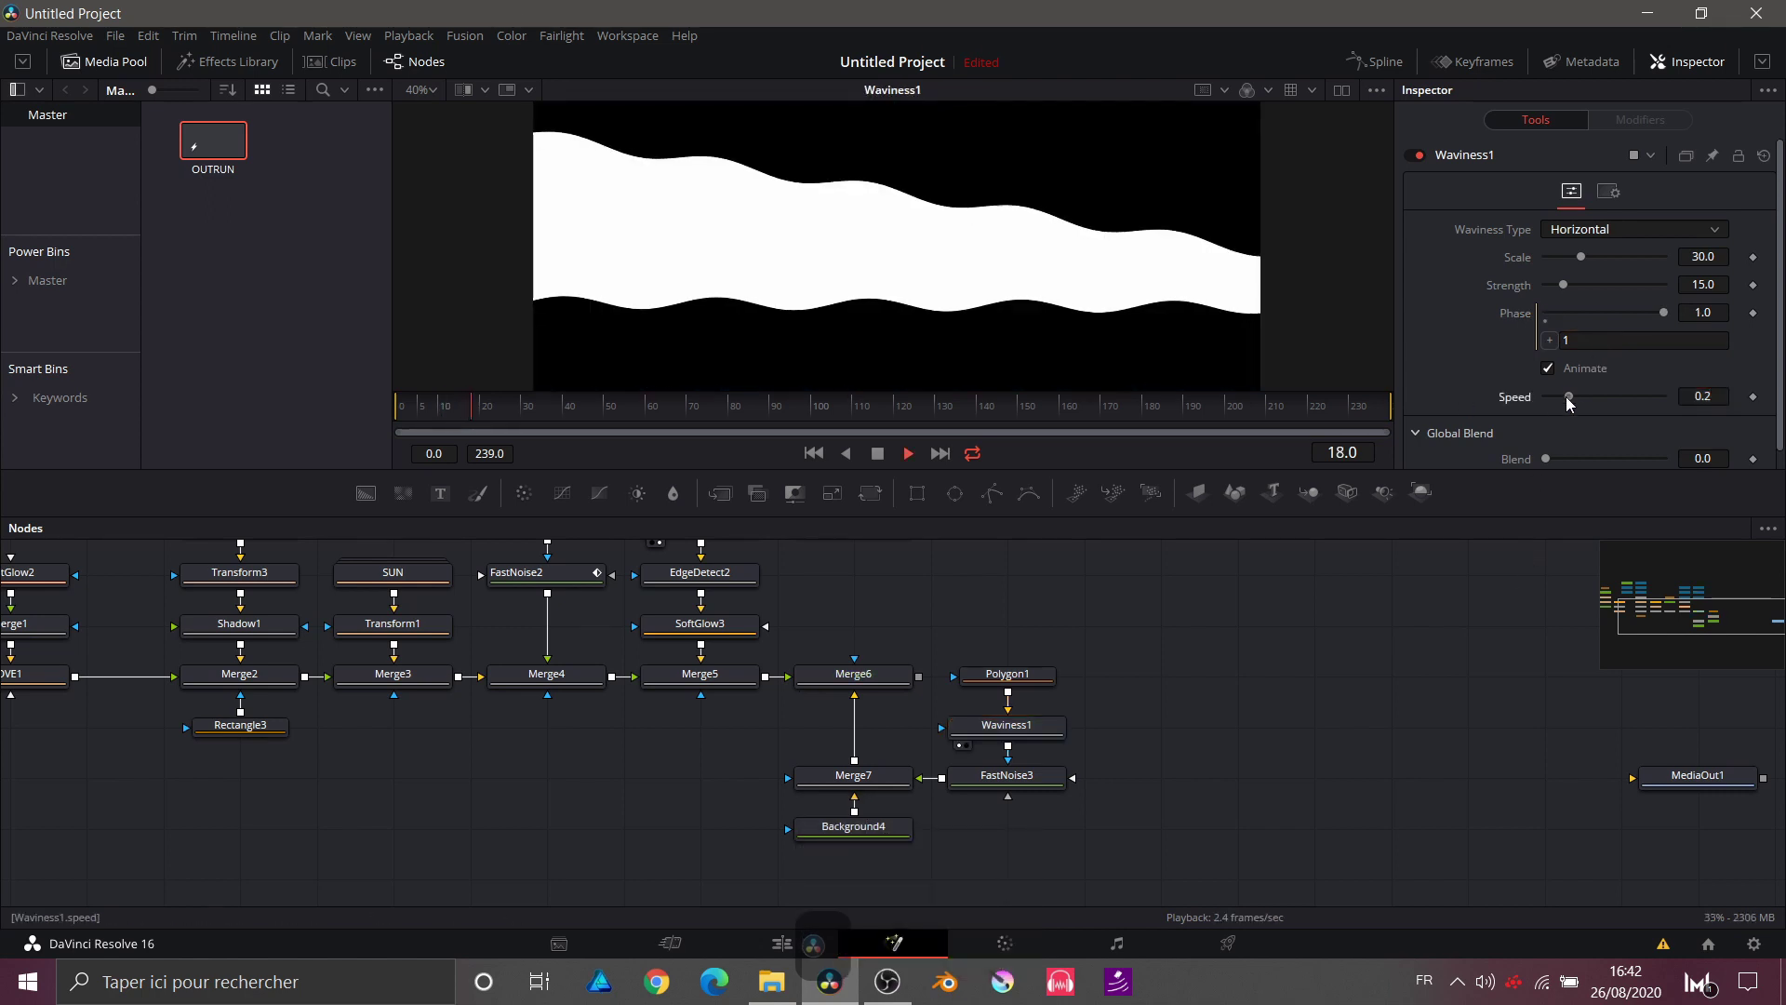
drag(1569, 397, 1579, 398)
key(space)
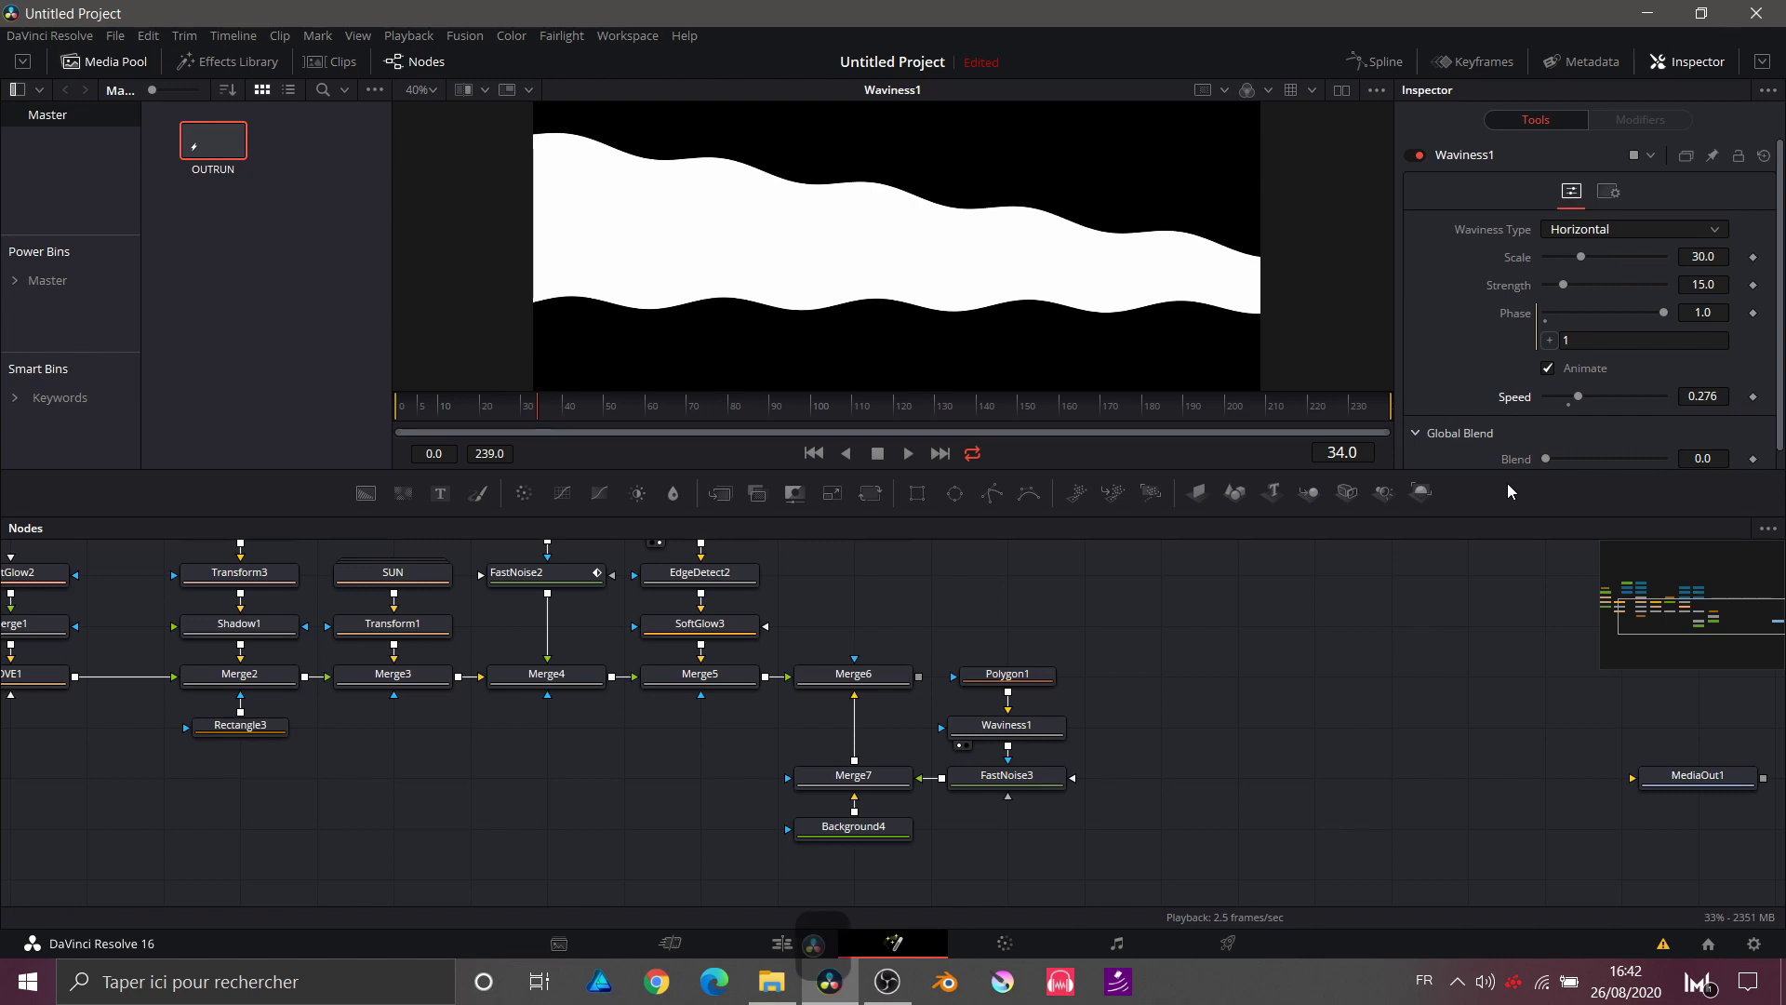
Step: View Merge6 and set FastNoise3's Color 2 to purple with Hue 0.808, Sat 0.861 and Value 0.874
click(1018, 734)
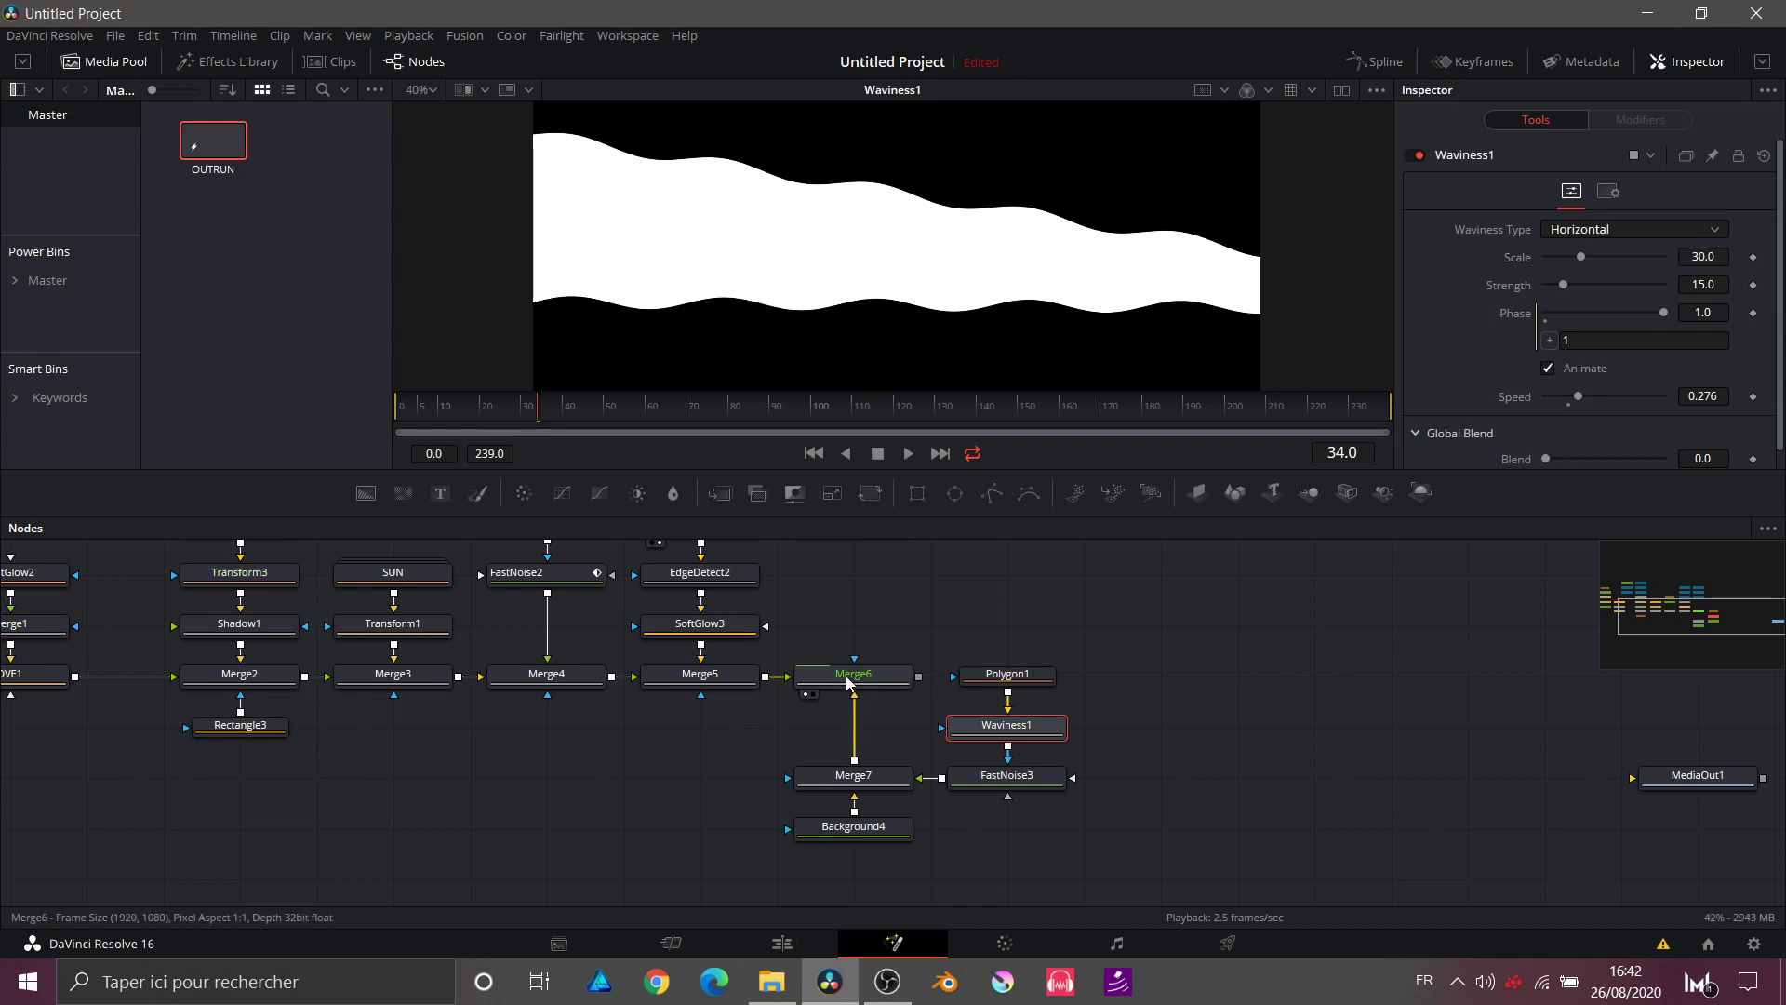
click(1006, 782)
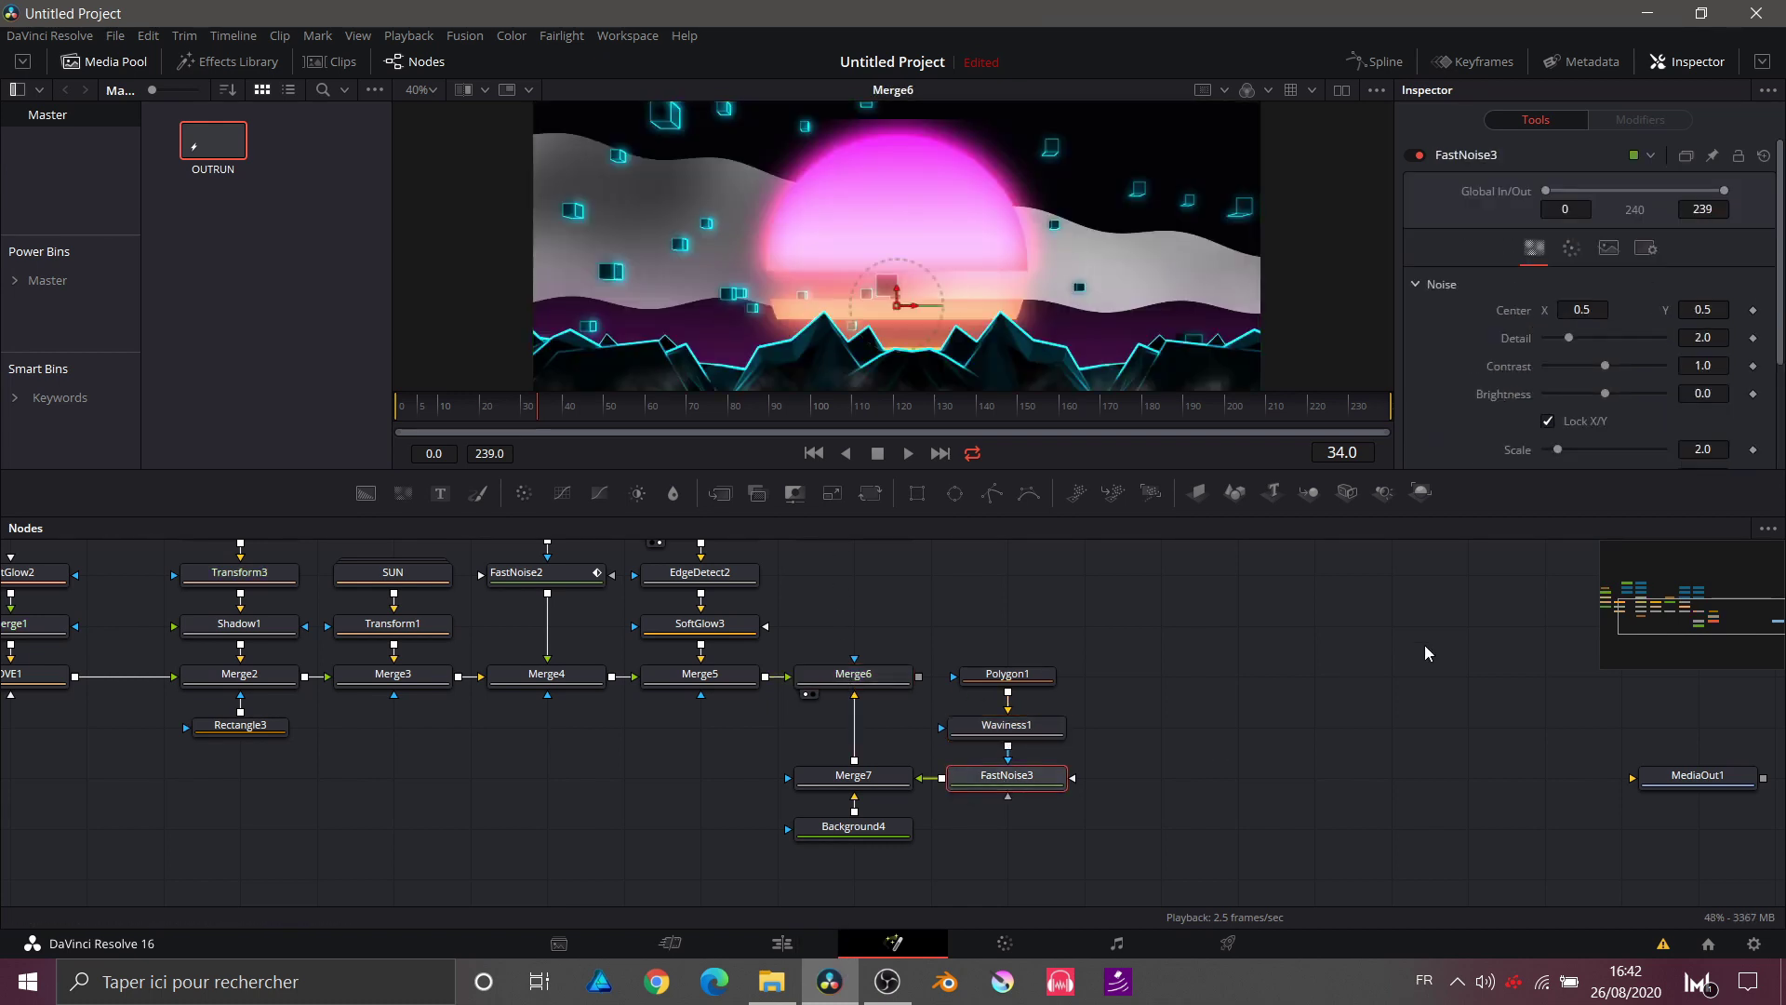
click(1571, 248)
scroll(1561, 333, down, 2)
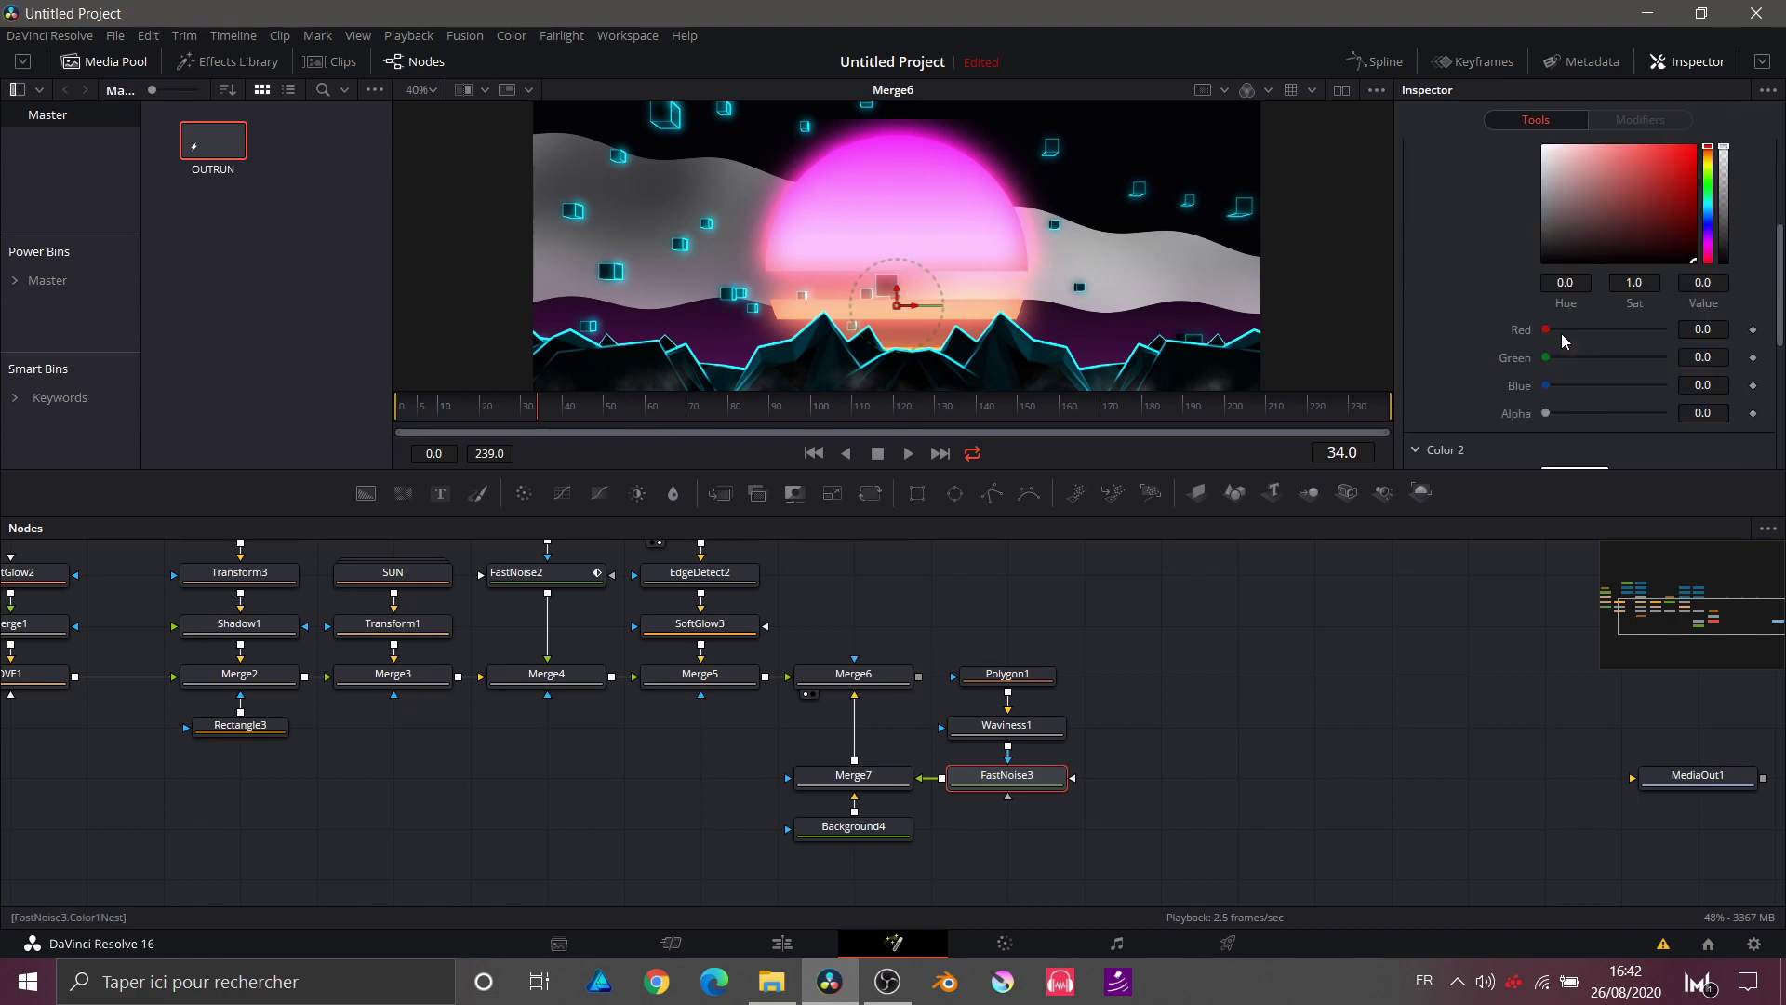
scroll(1561, 333, down, 4)
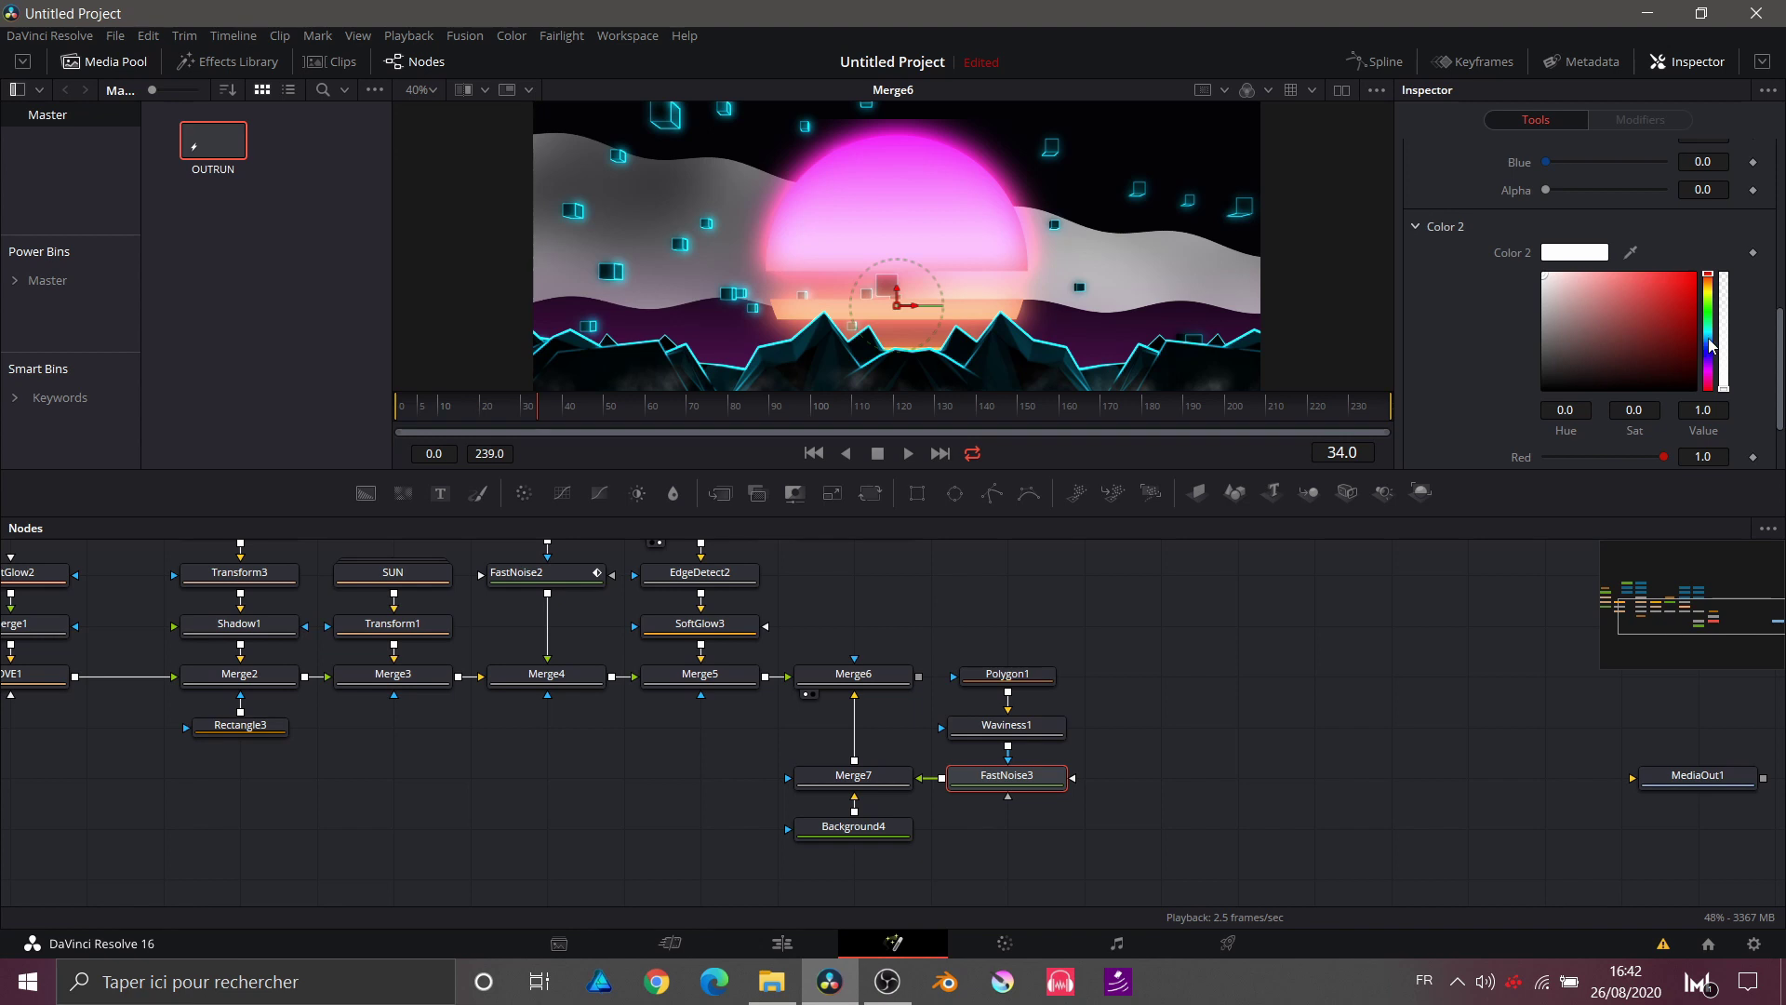
drag(1712, 358, 1710, 374)
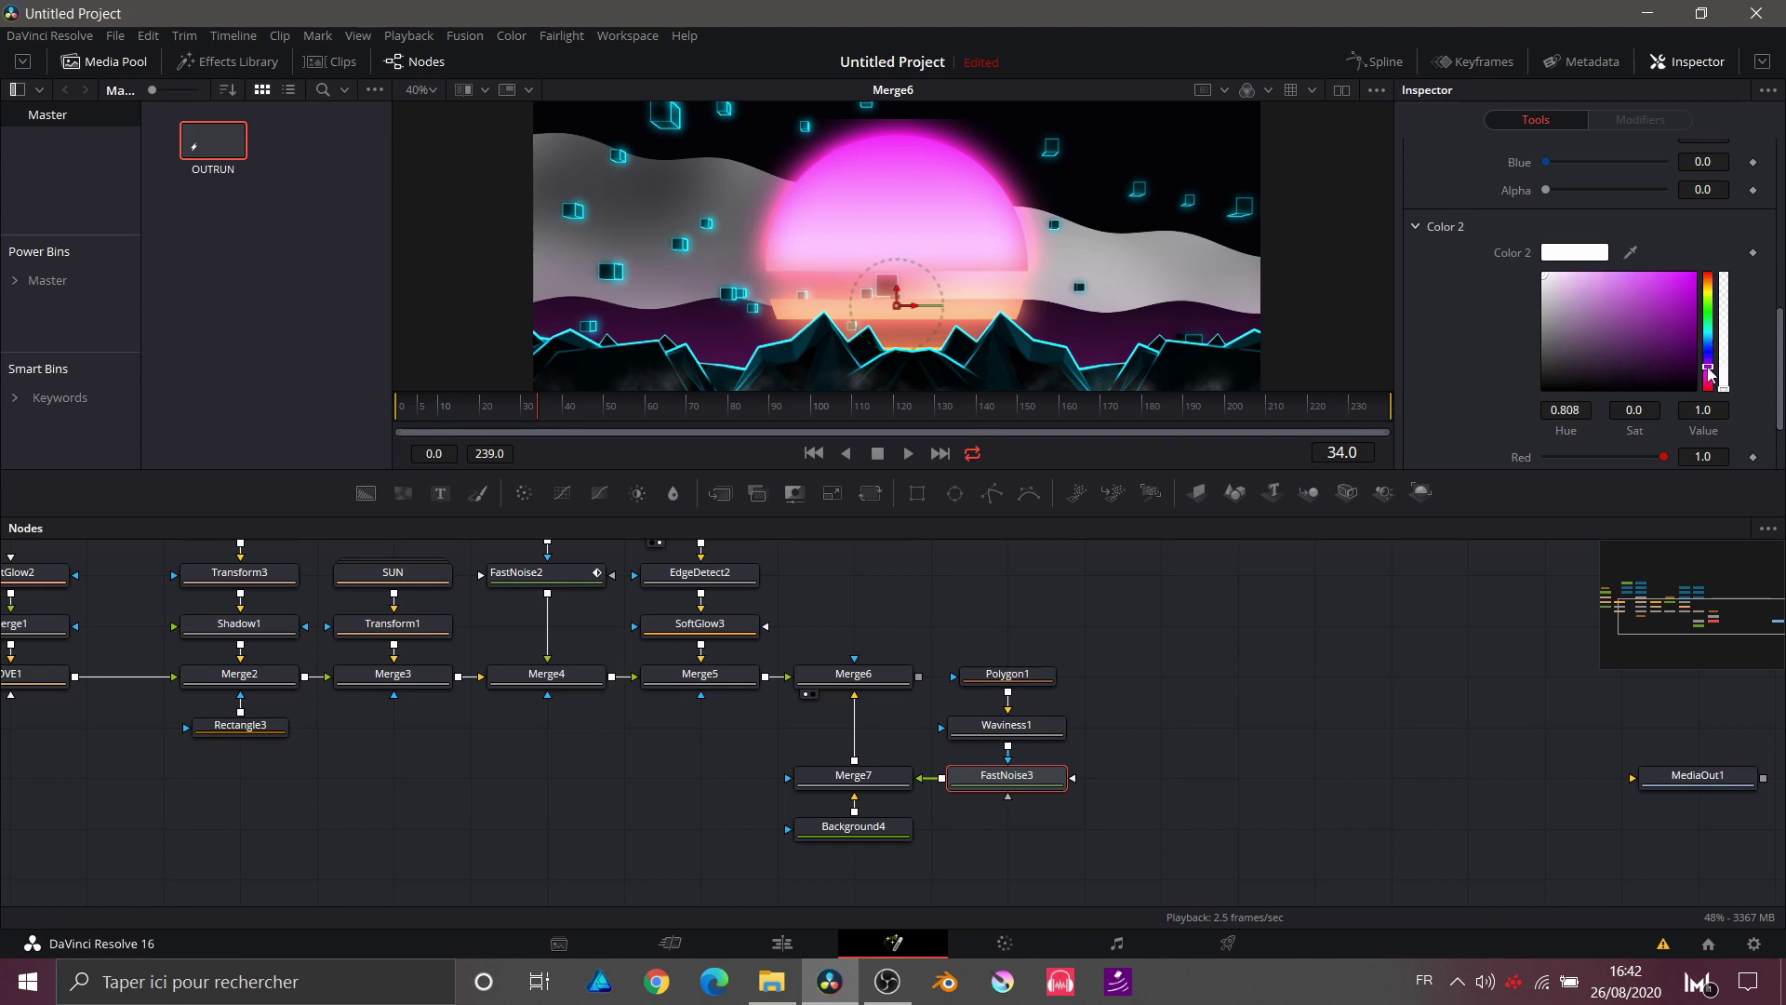
drag(1645, 298, 1675, 292)
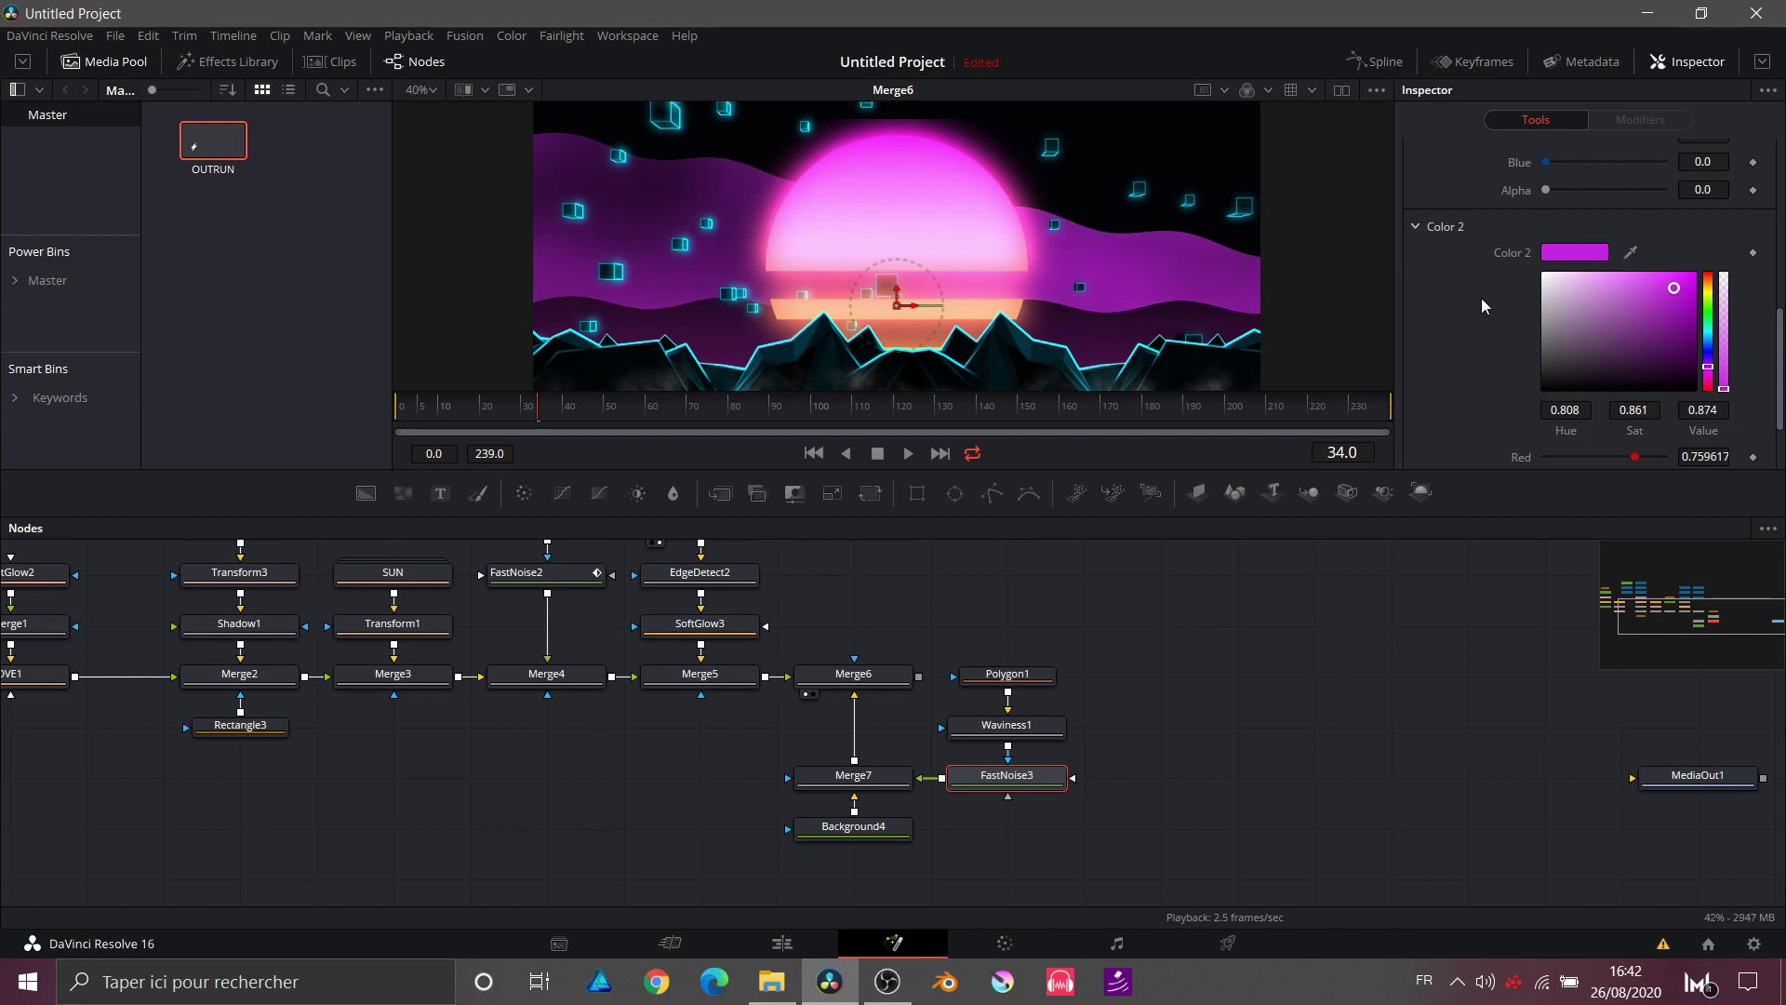
Step: Set Polygon1's Soft Edge to 0.0362 and play back the composite briefly to check it
scroll(1489, 296, up, 4)
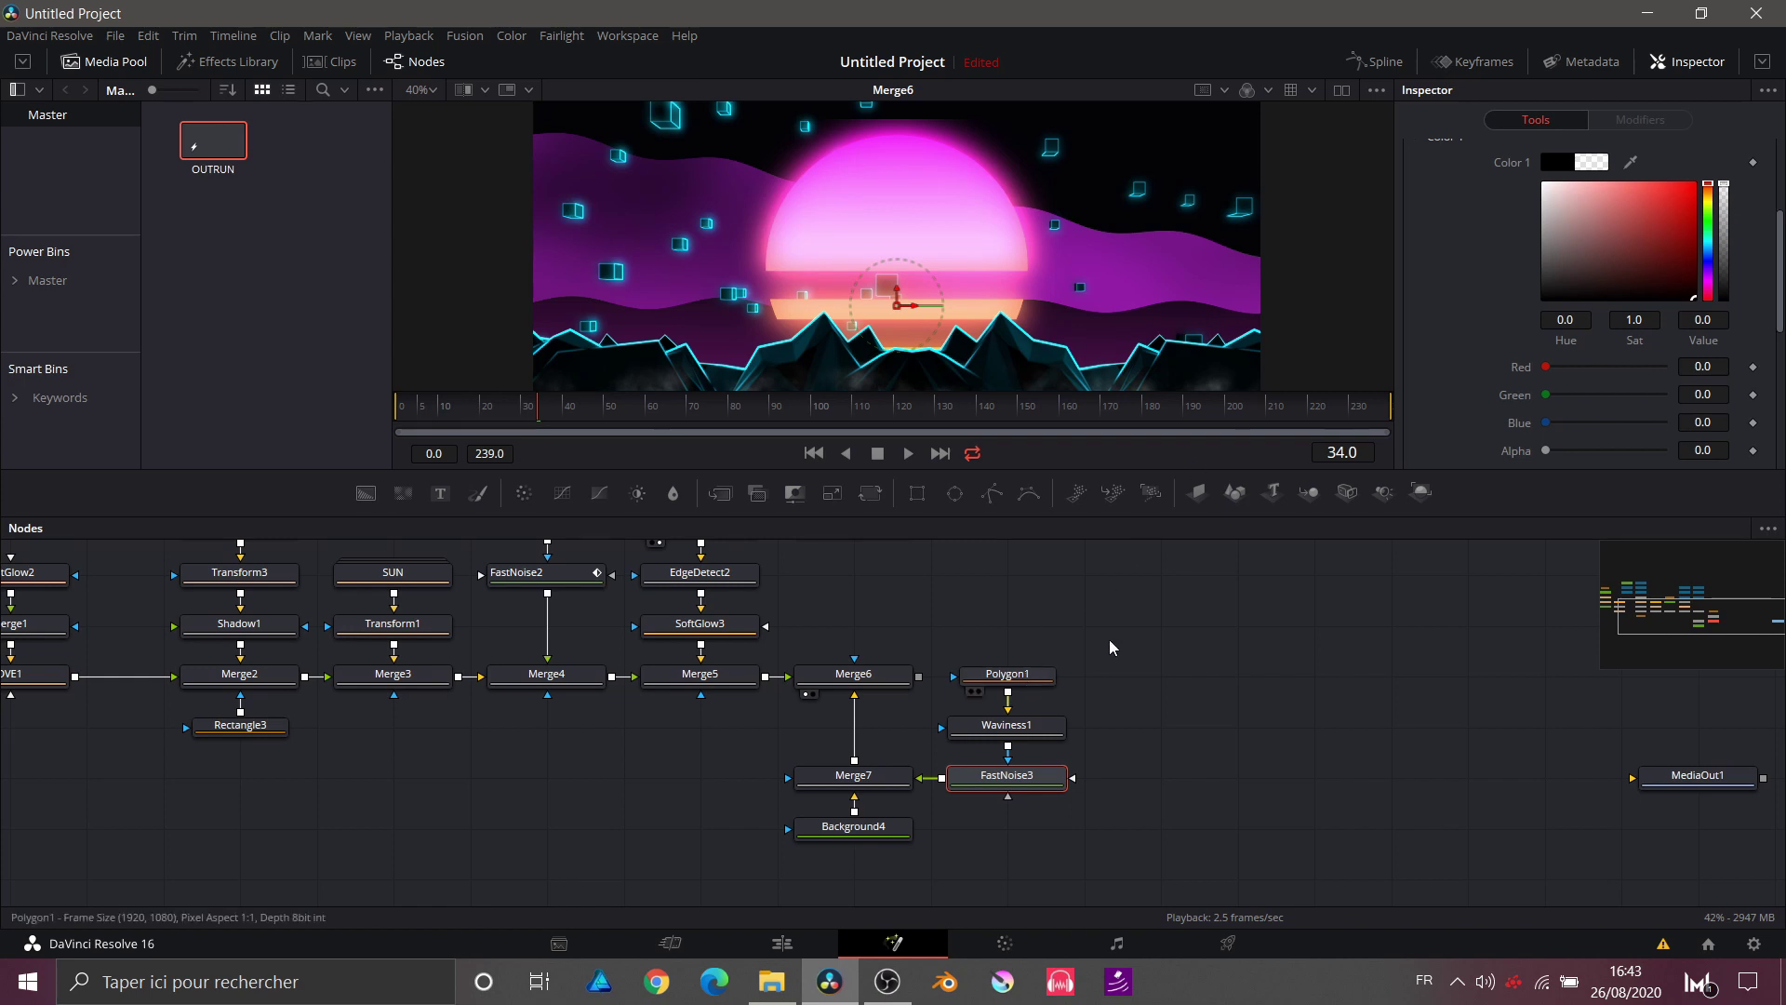
click(1007, 673)
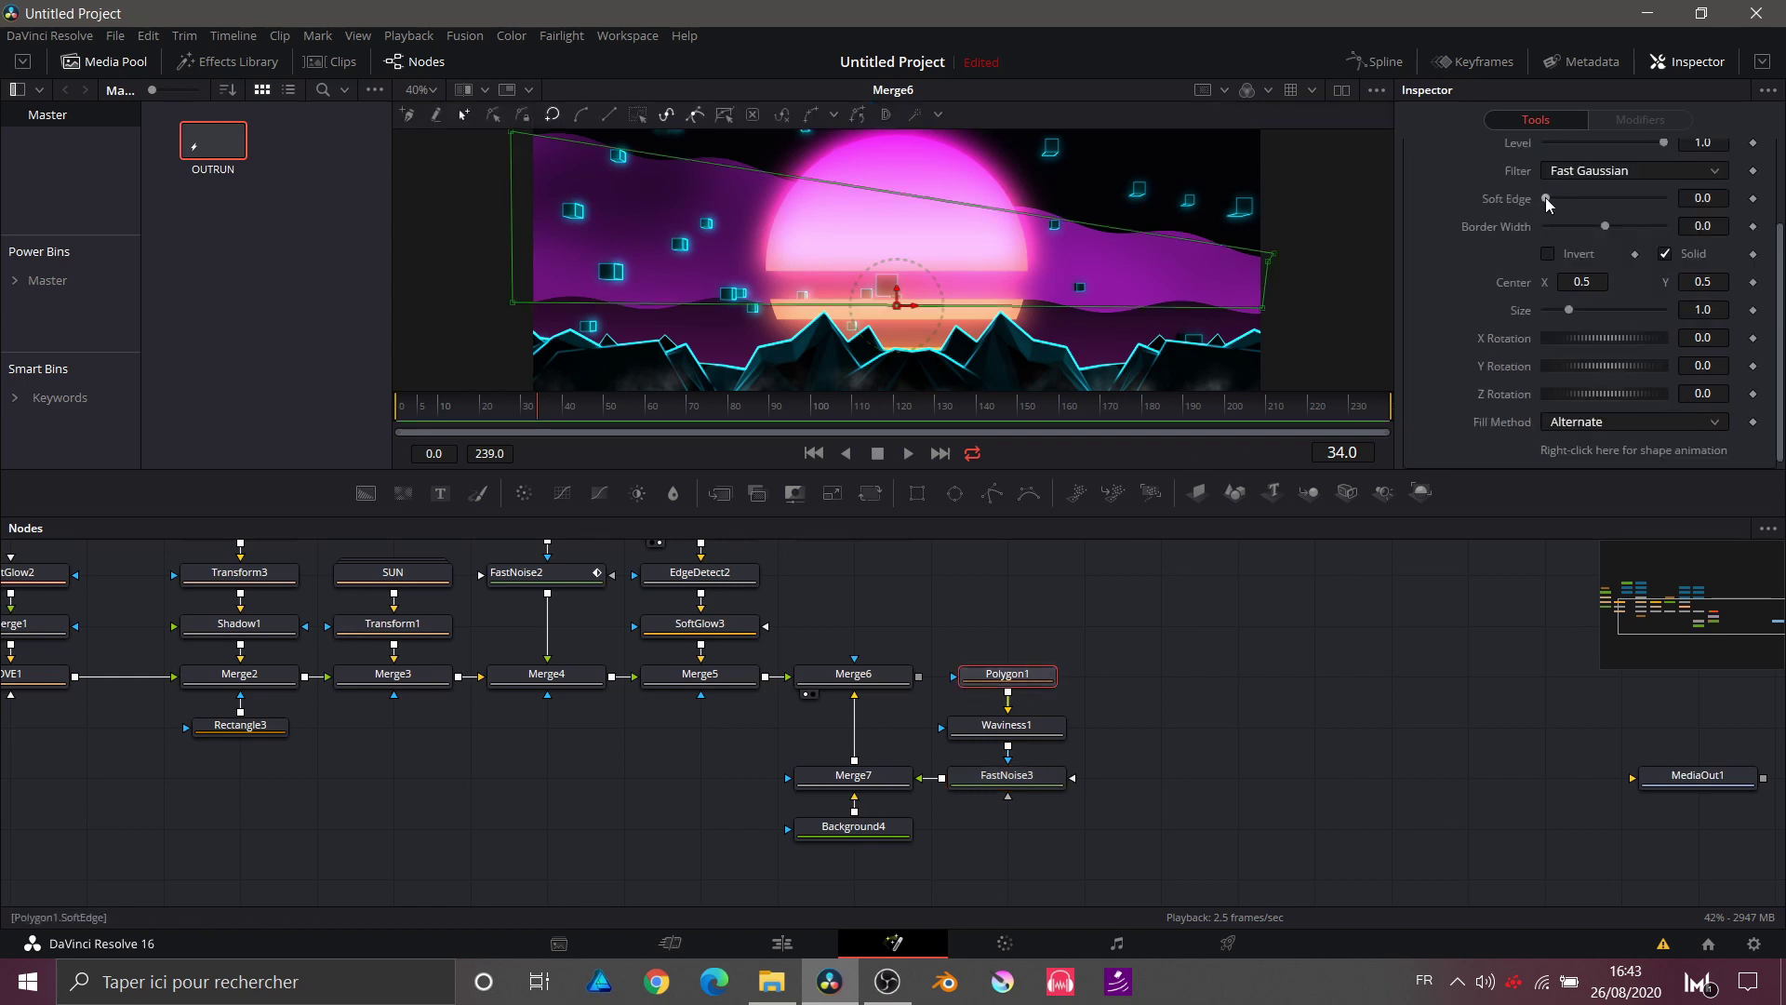
drag(1546, 198, 1568, 203)
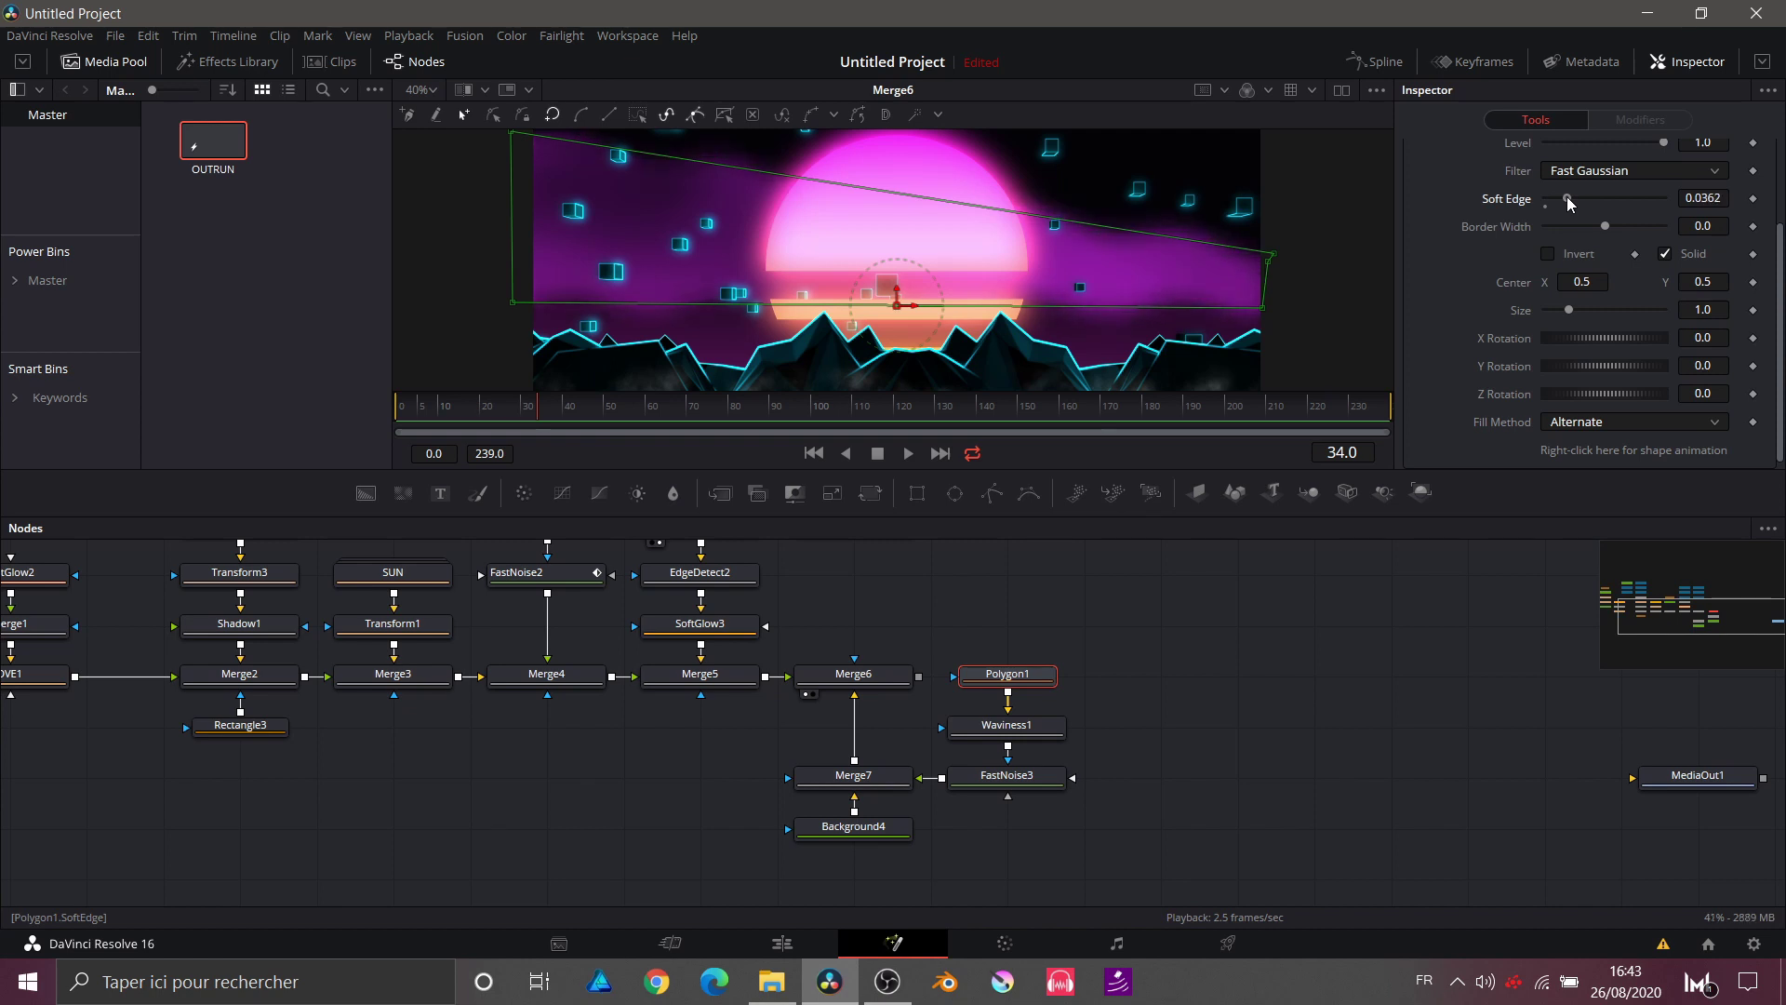
scroll(1100, 223, down, 2)
key(space)
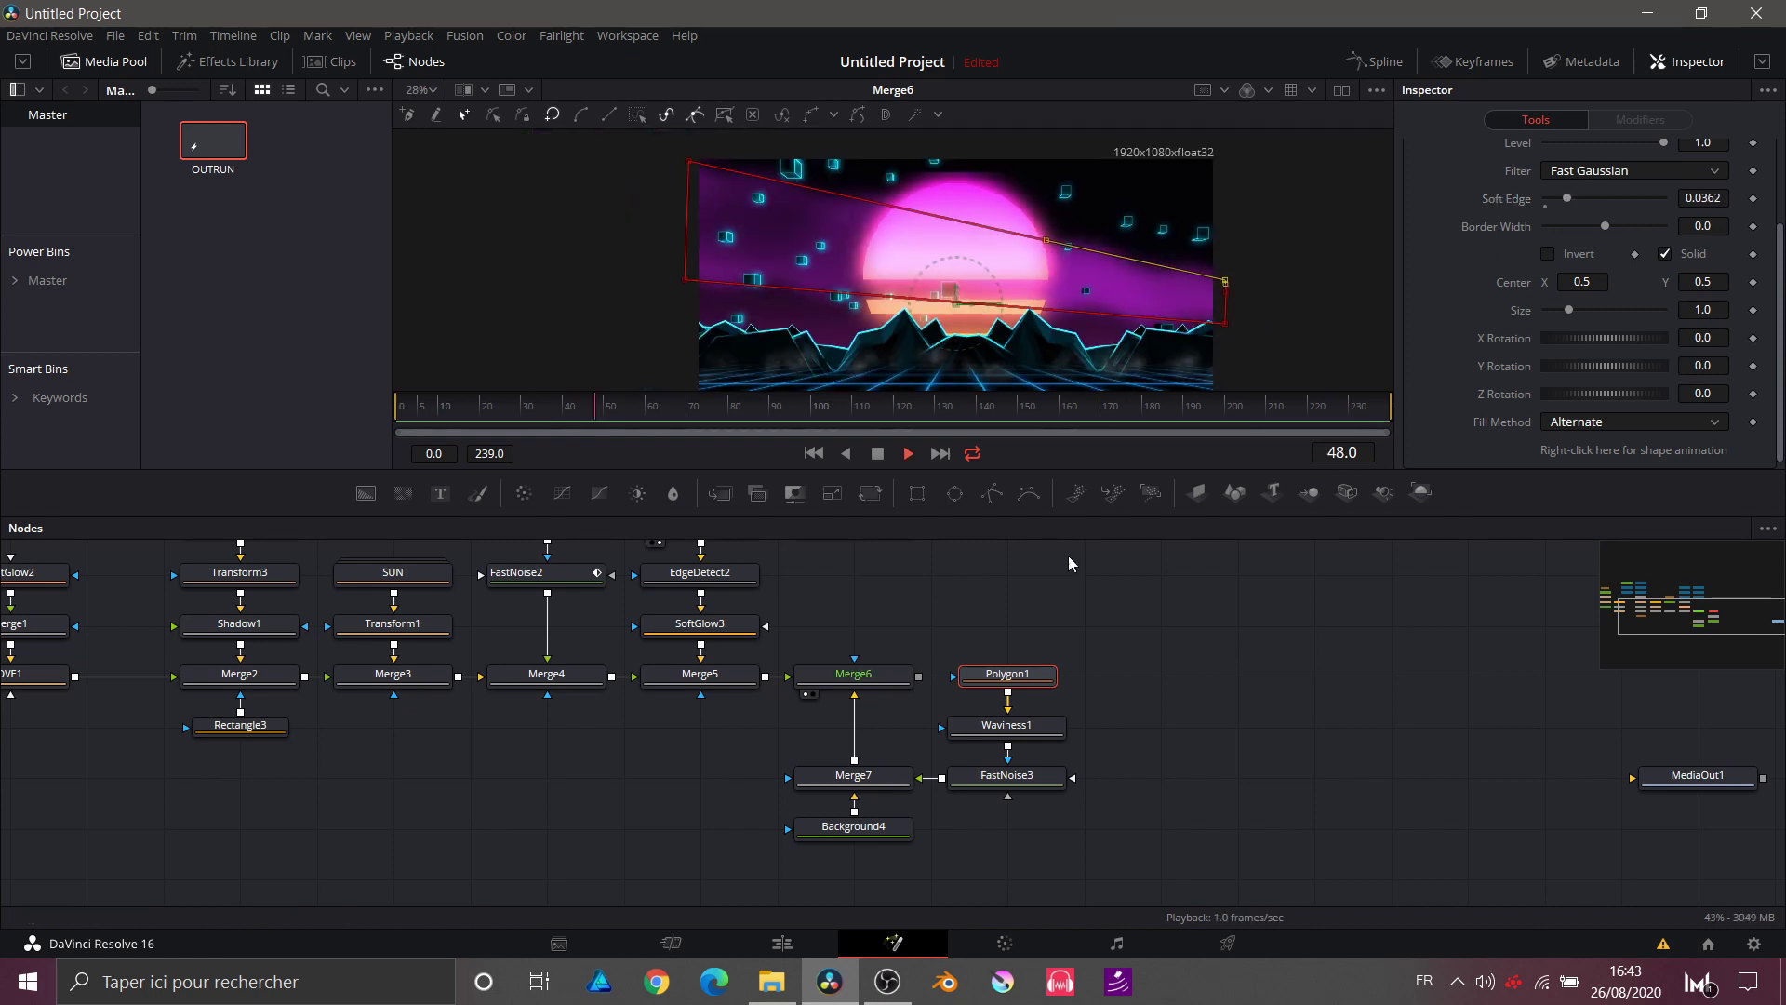
click(1144, 684)
key(space)
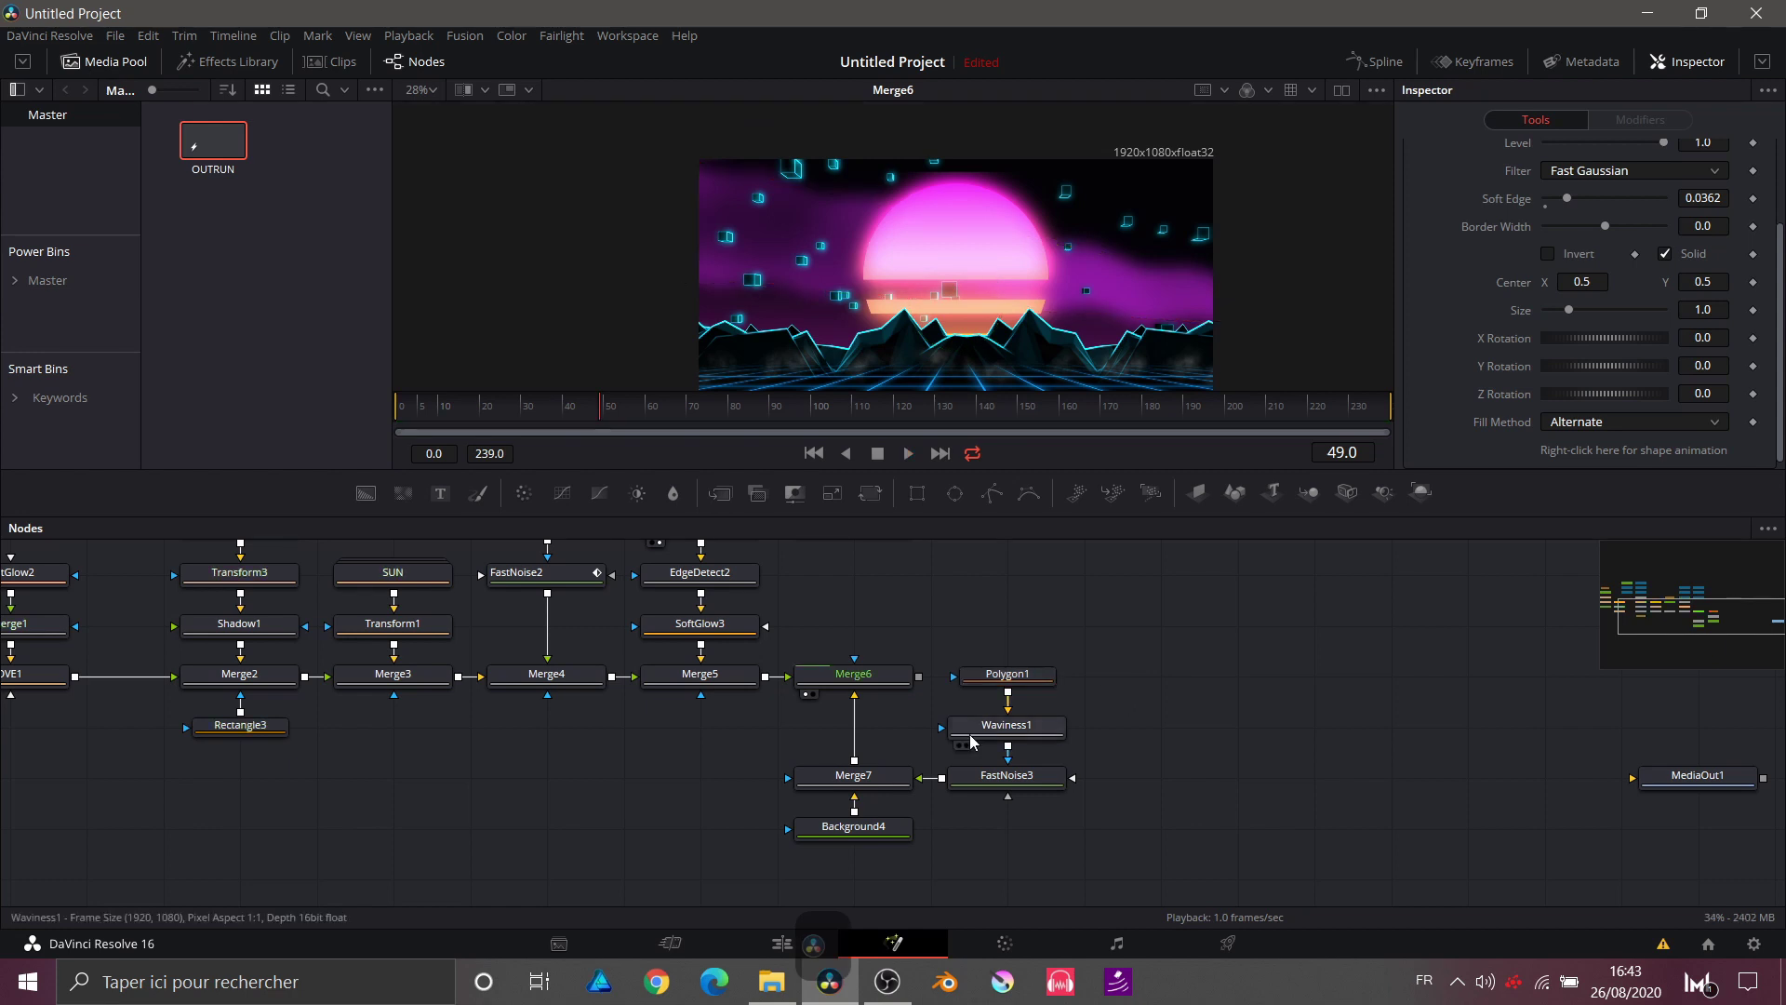
Step: Change the start color of Background4's gradient to dark blue with Hue 0.672, Sat 0.566 and Value 0.102
click(861, 831)
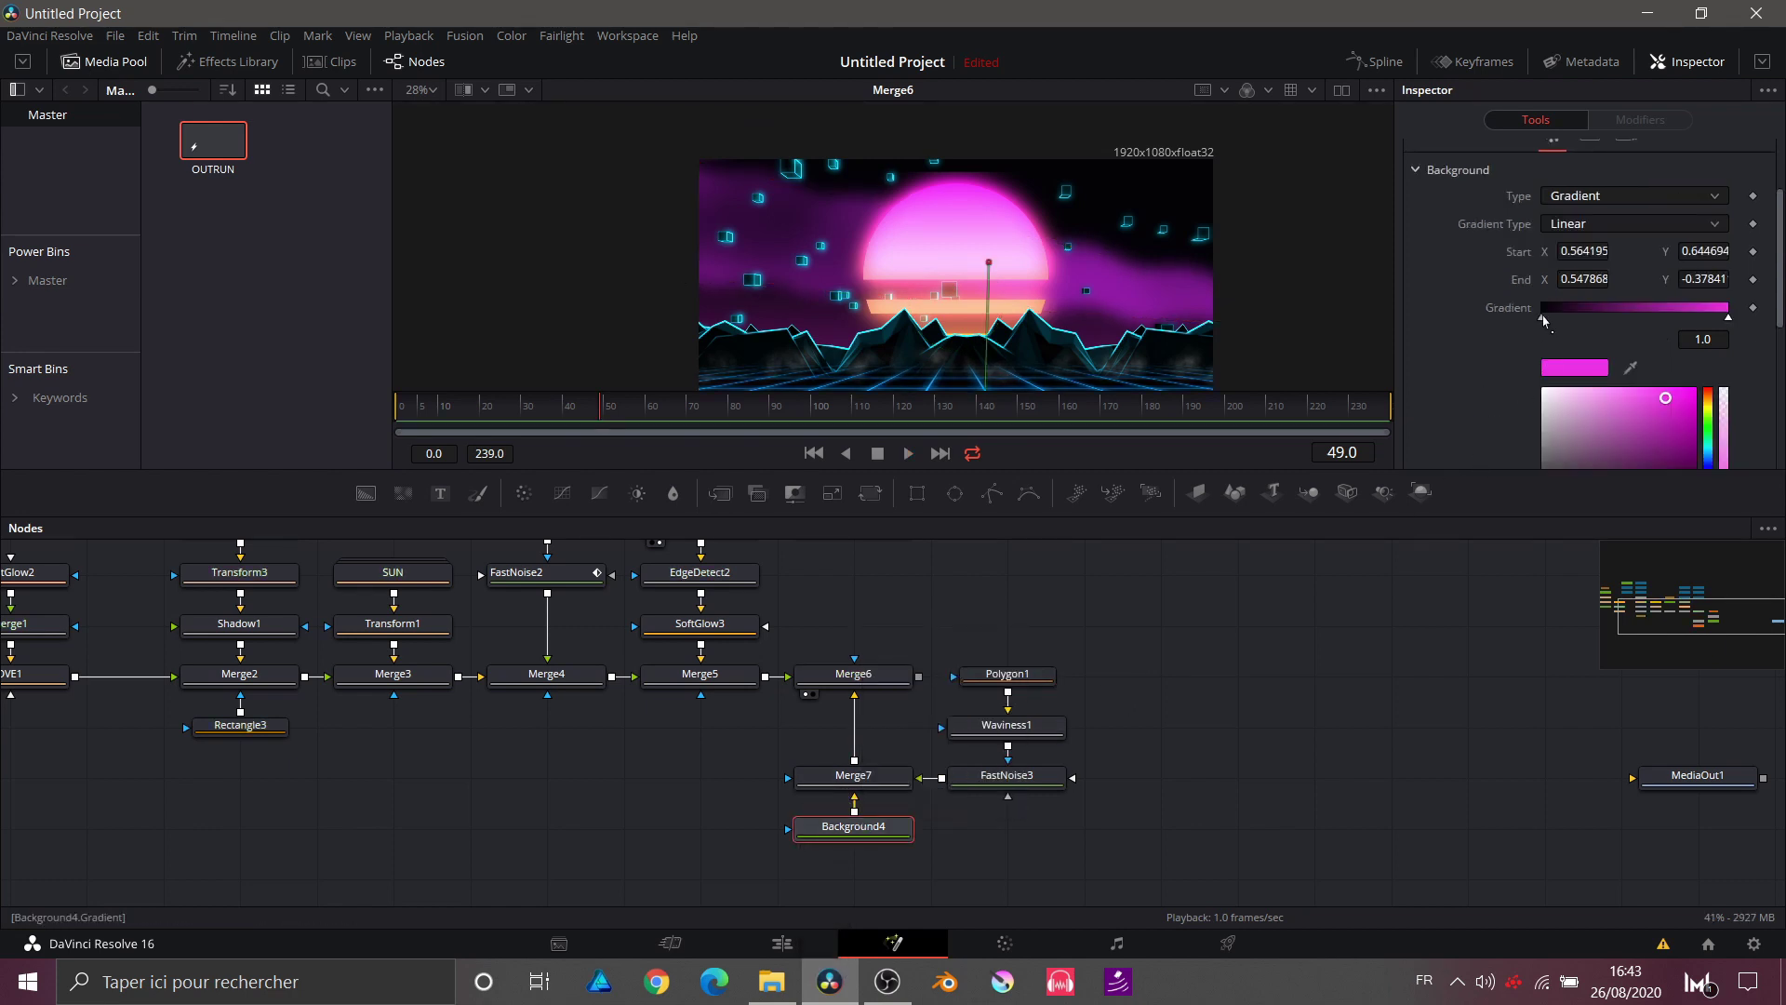
click(1544, 318)
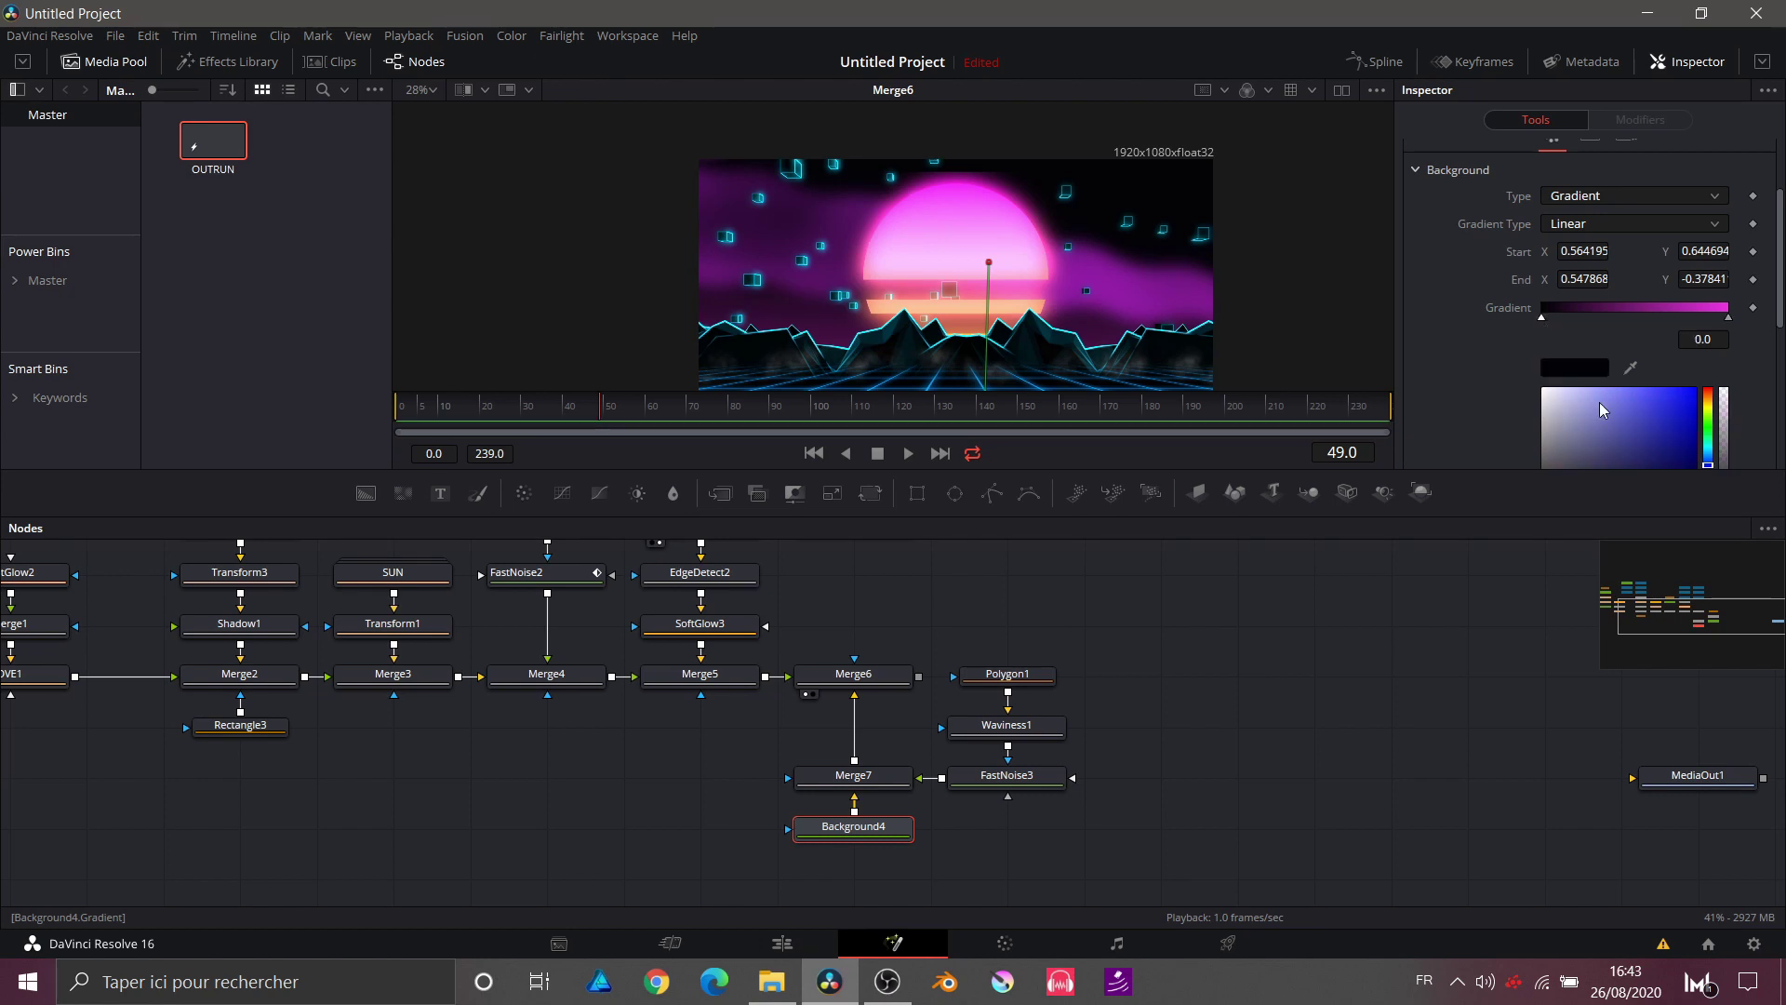
scroll(1599, 402, down, 3)
drag(1714, 247, 1709, 249)
drag(1653, 291, 1628, 271)
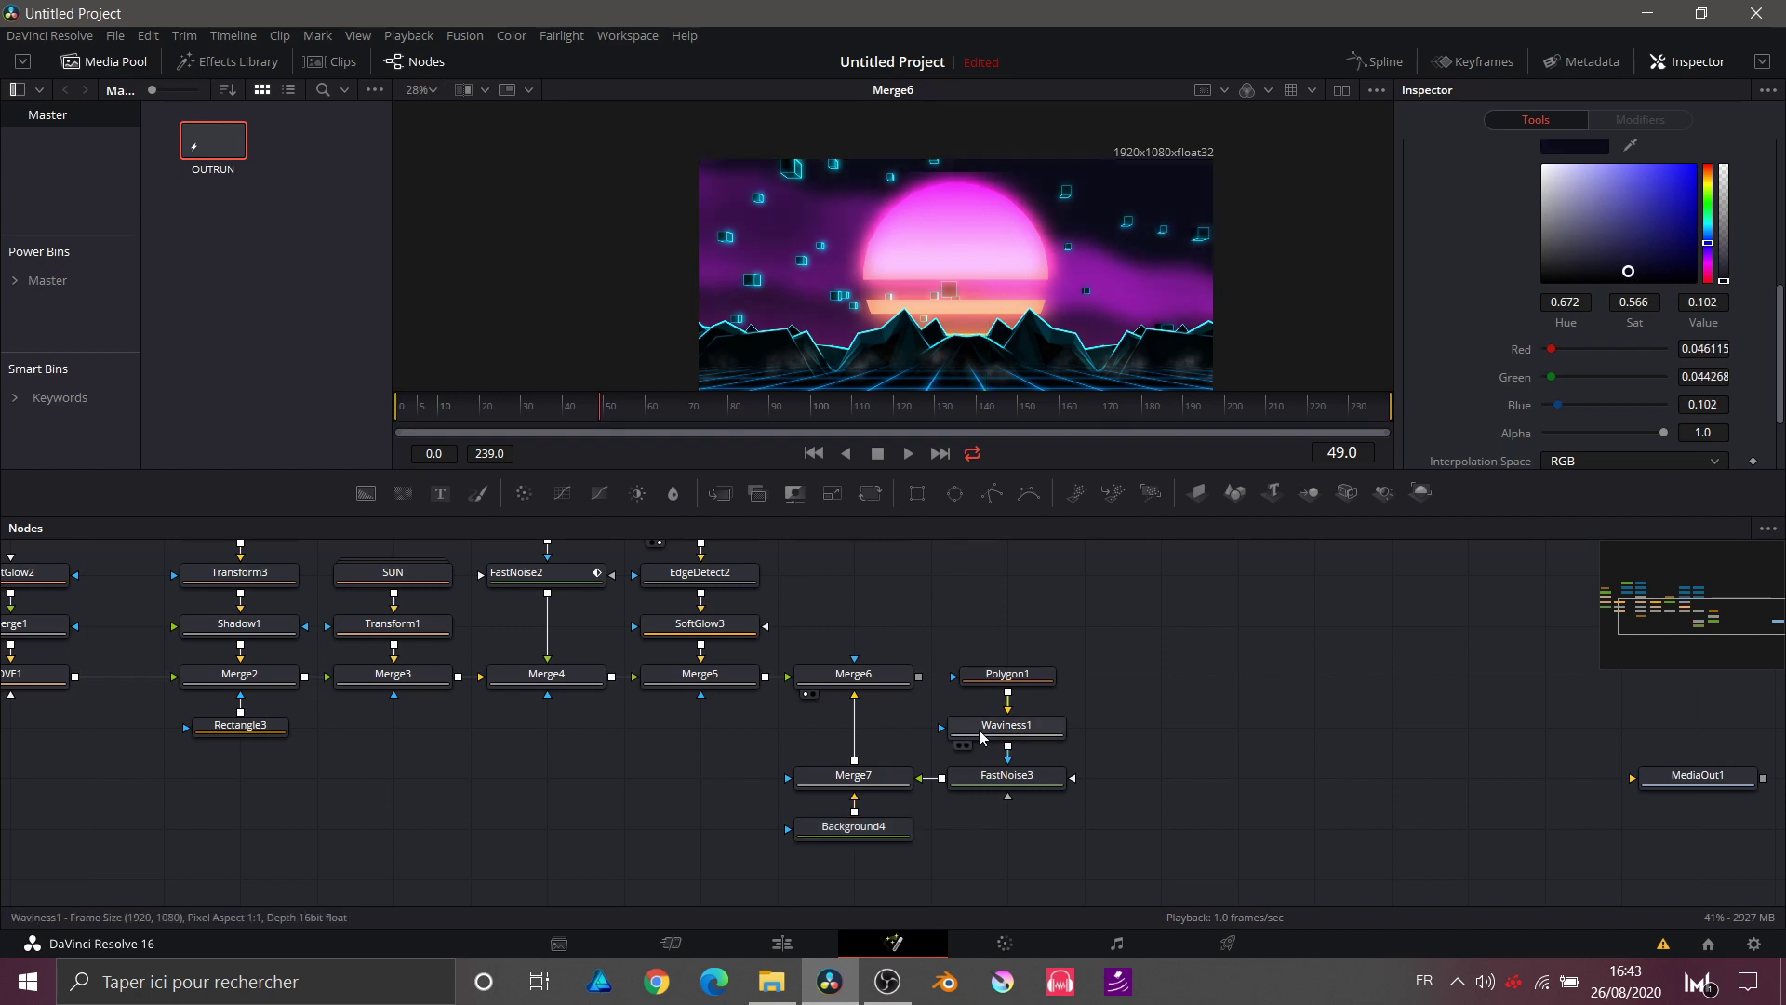
Step: Set FastNoise3's Detail to 5.51 and Contrast to 1.89
click(977, 784)
scroll(1492, 327, down, 3)
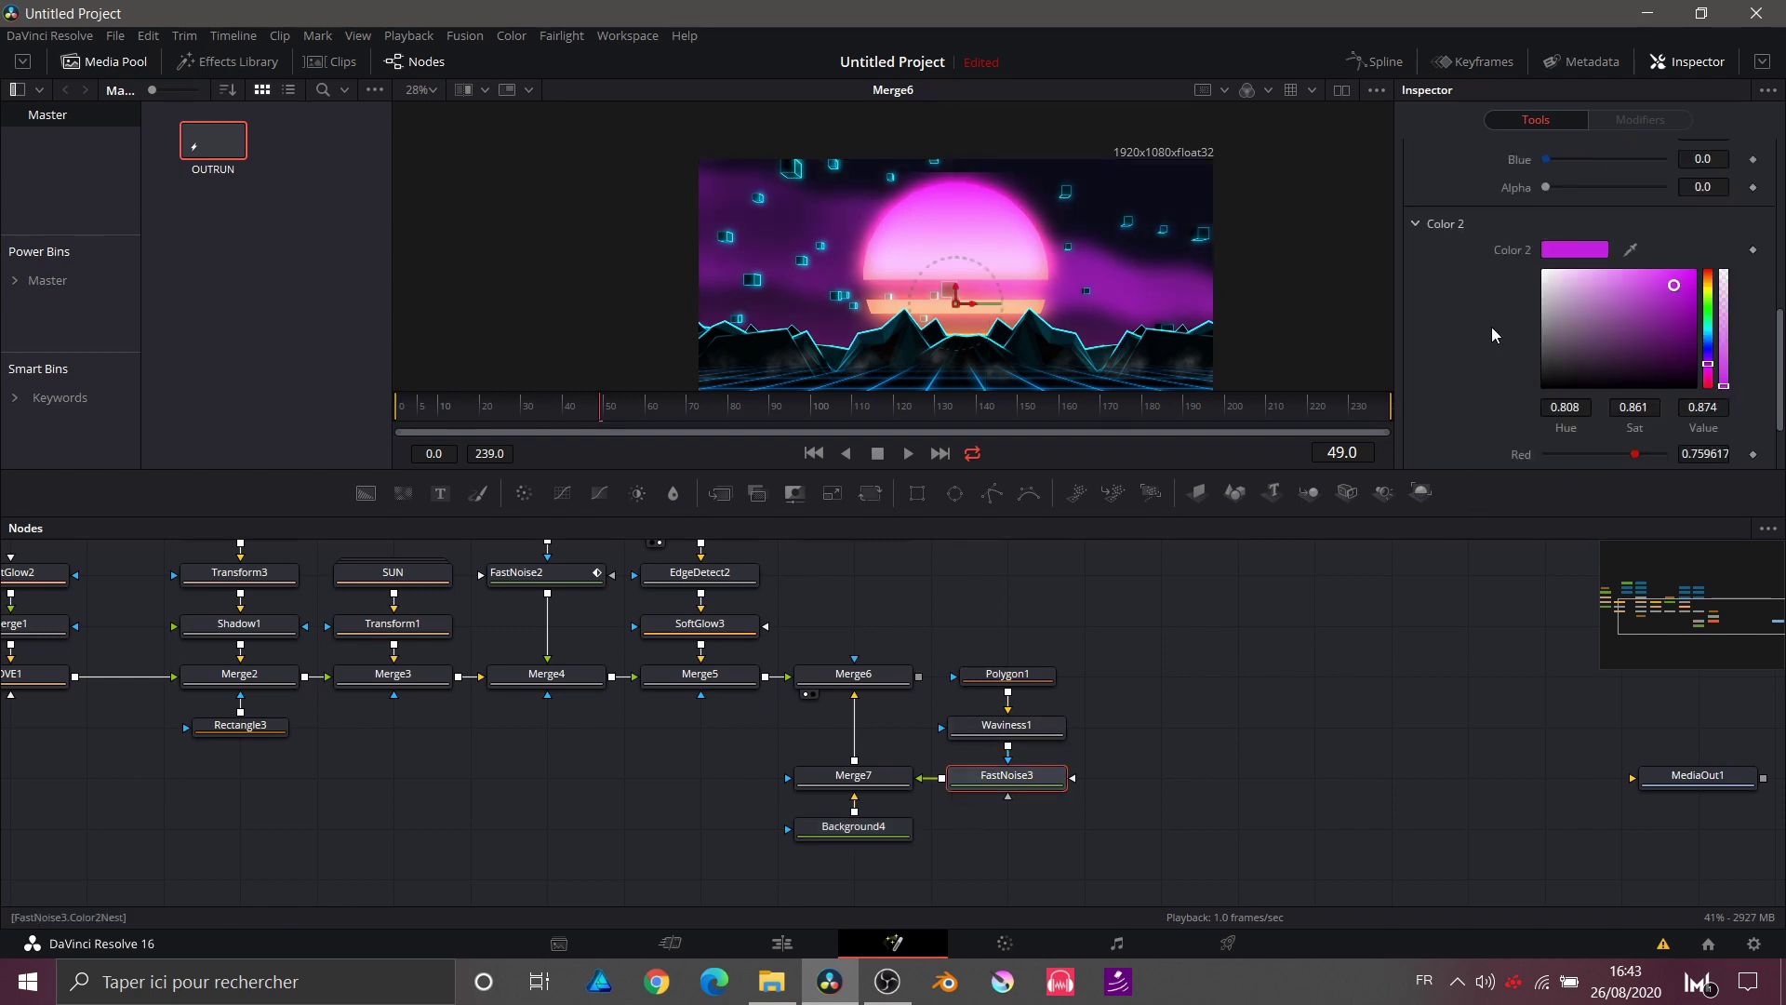
scroll(1549, 288, up, 4)
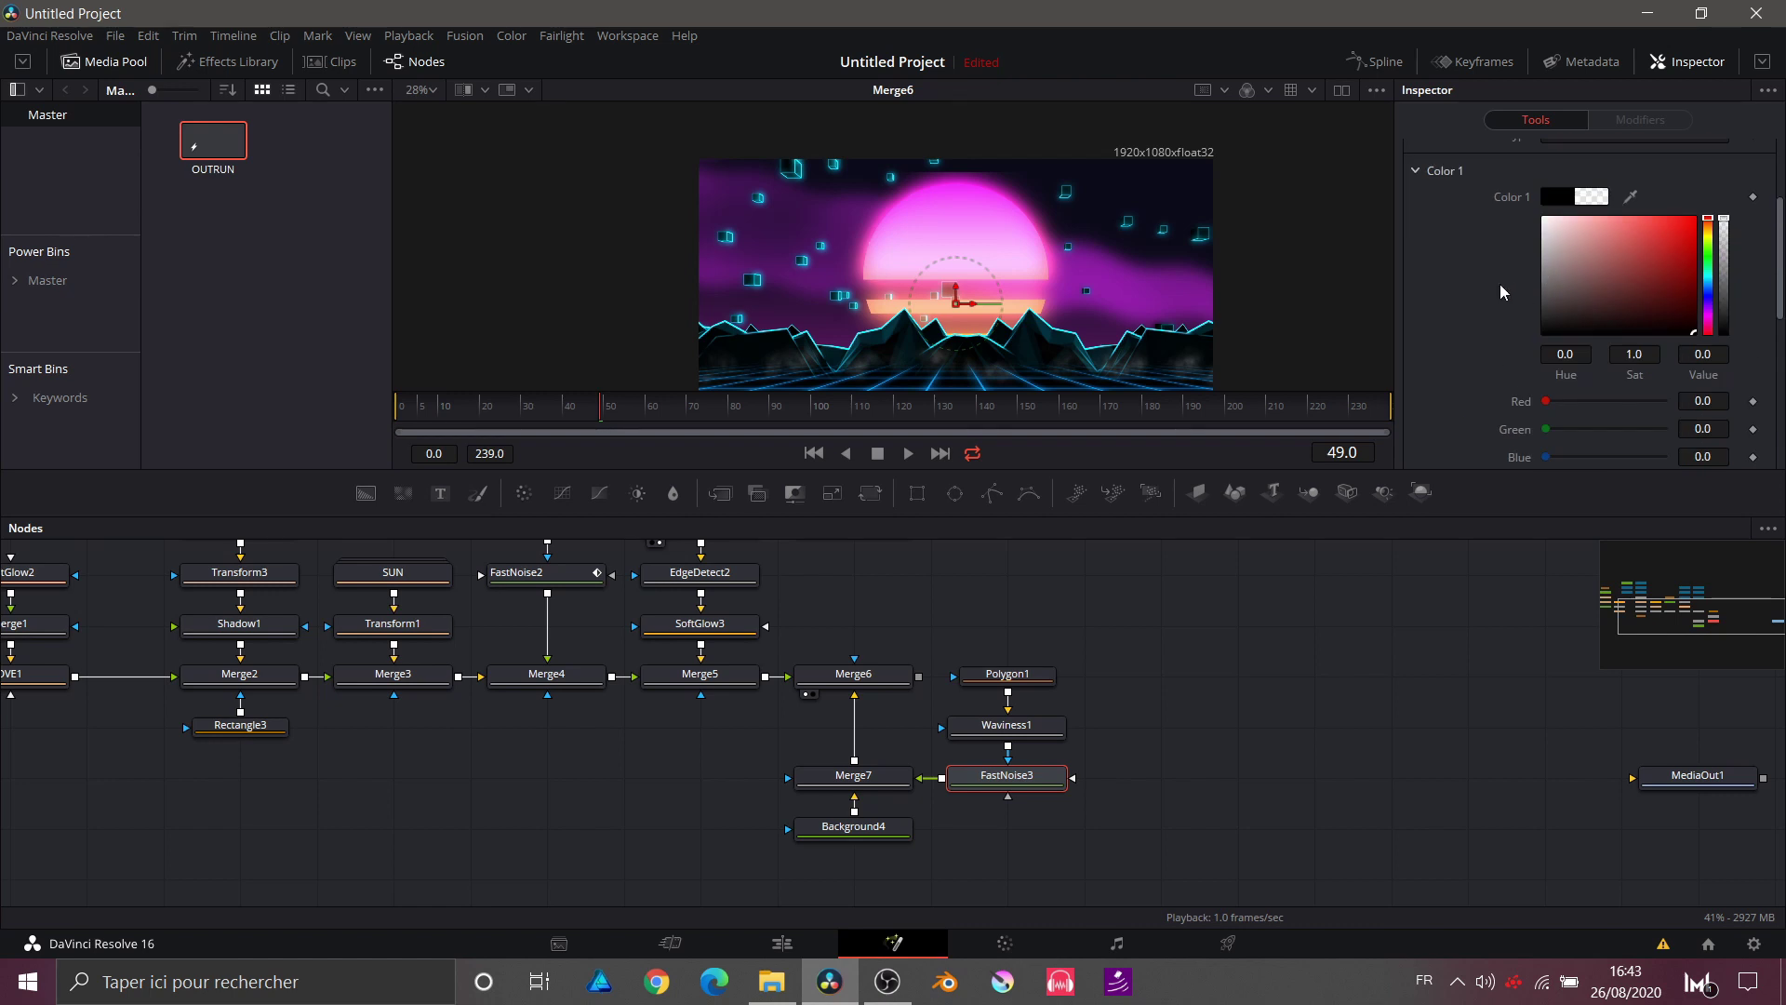
scroll(1498, 284, up, 3)
click(1534, 248)
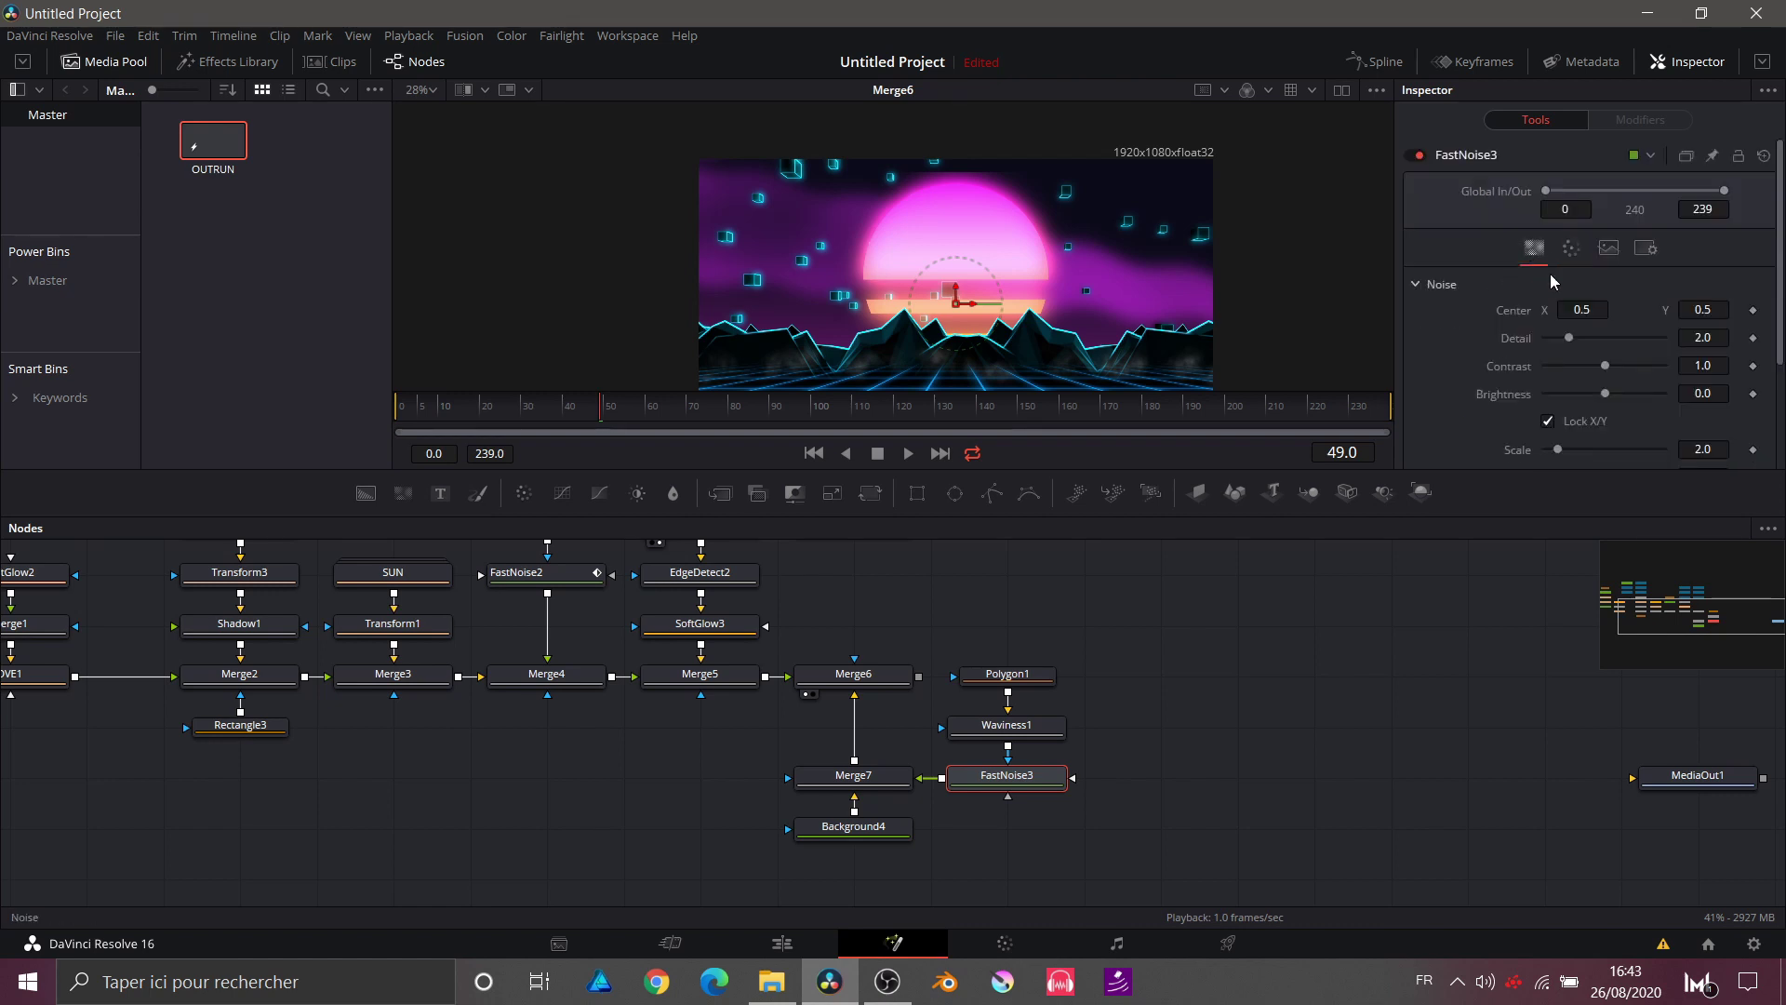
drag(1569, 336, 1622, 361)
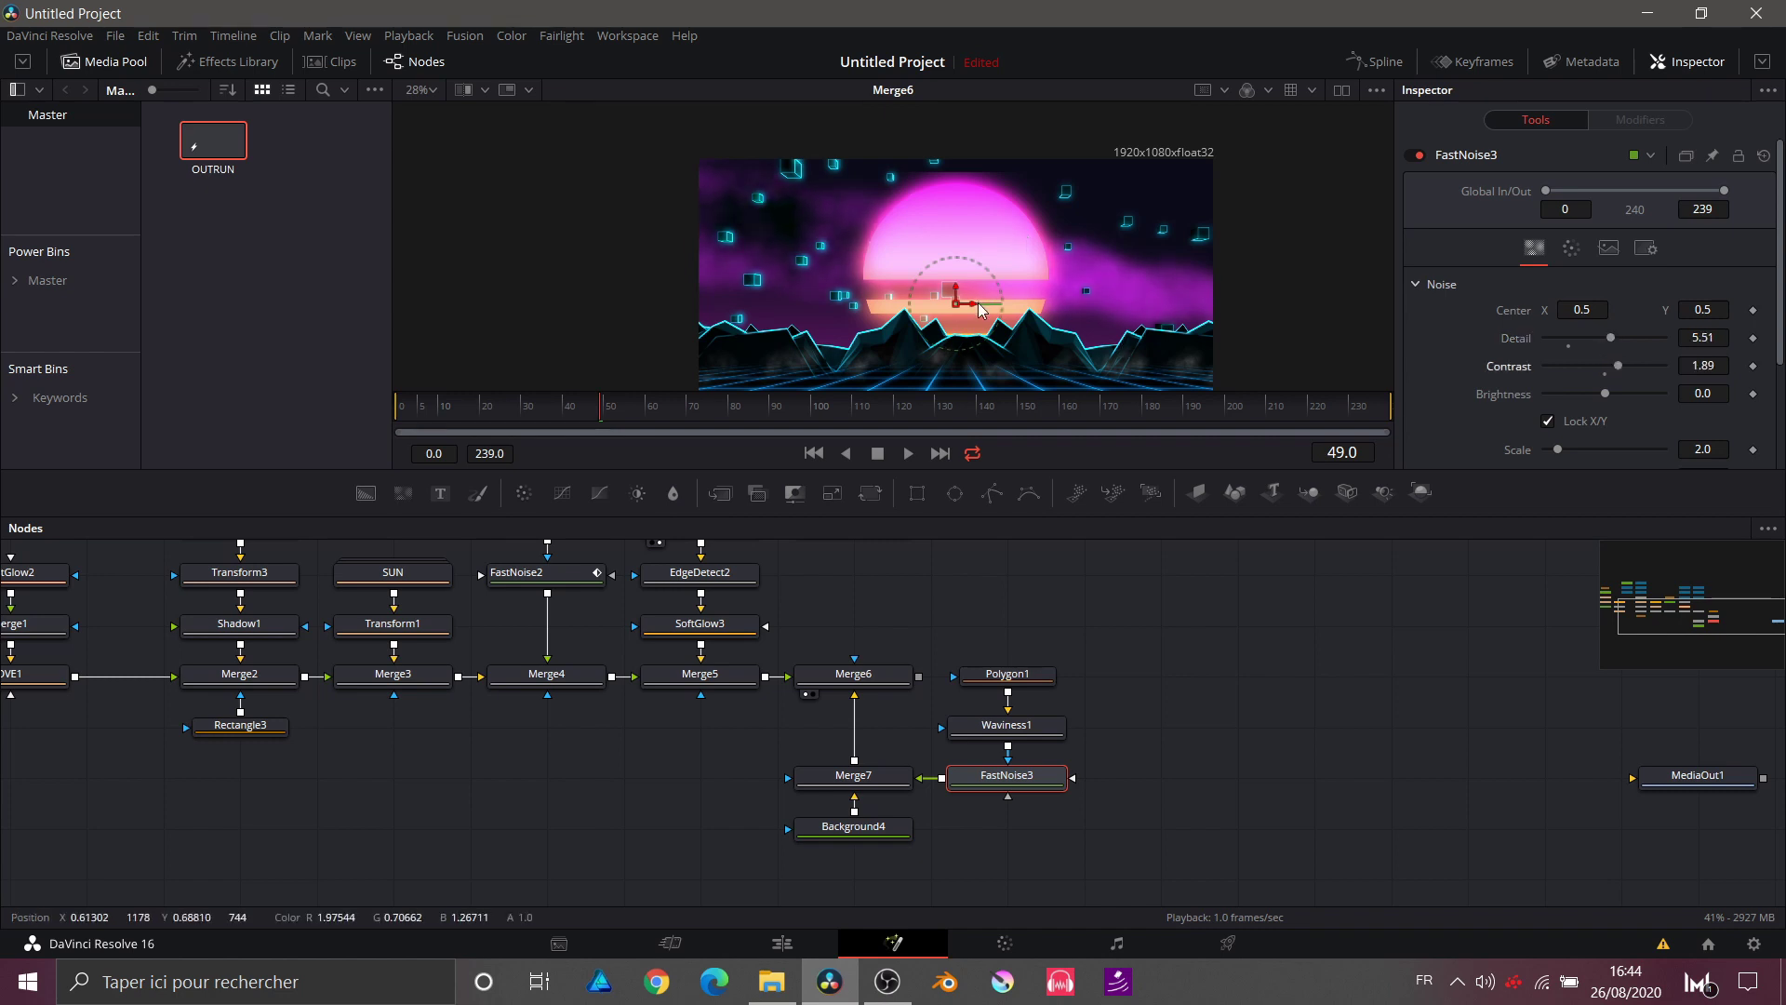
Step: Keyframe FastNoise3's Center X at 0.758589 on frame 0 and 0.664556 on frame 239, and set its Scale to 1.26
drag(975, 310, 1088, 303)
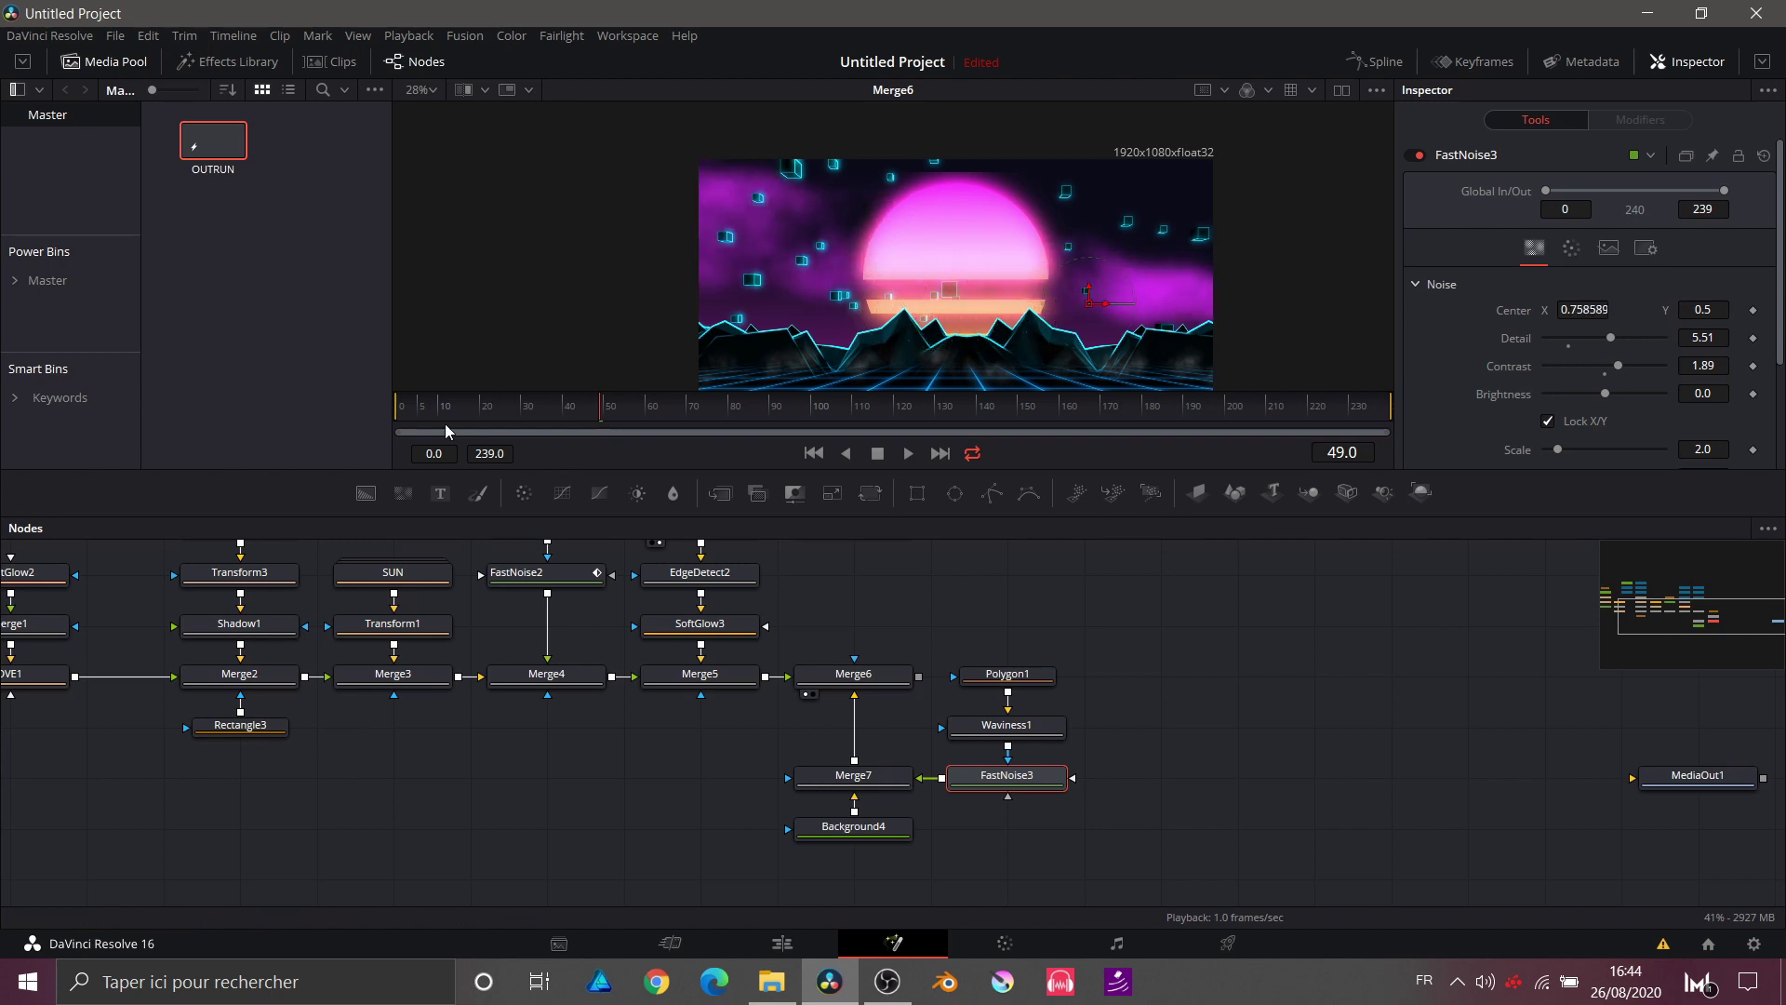
click(385, 416)
click(1753, 312)
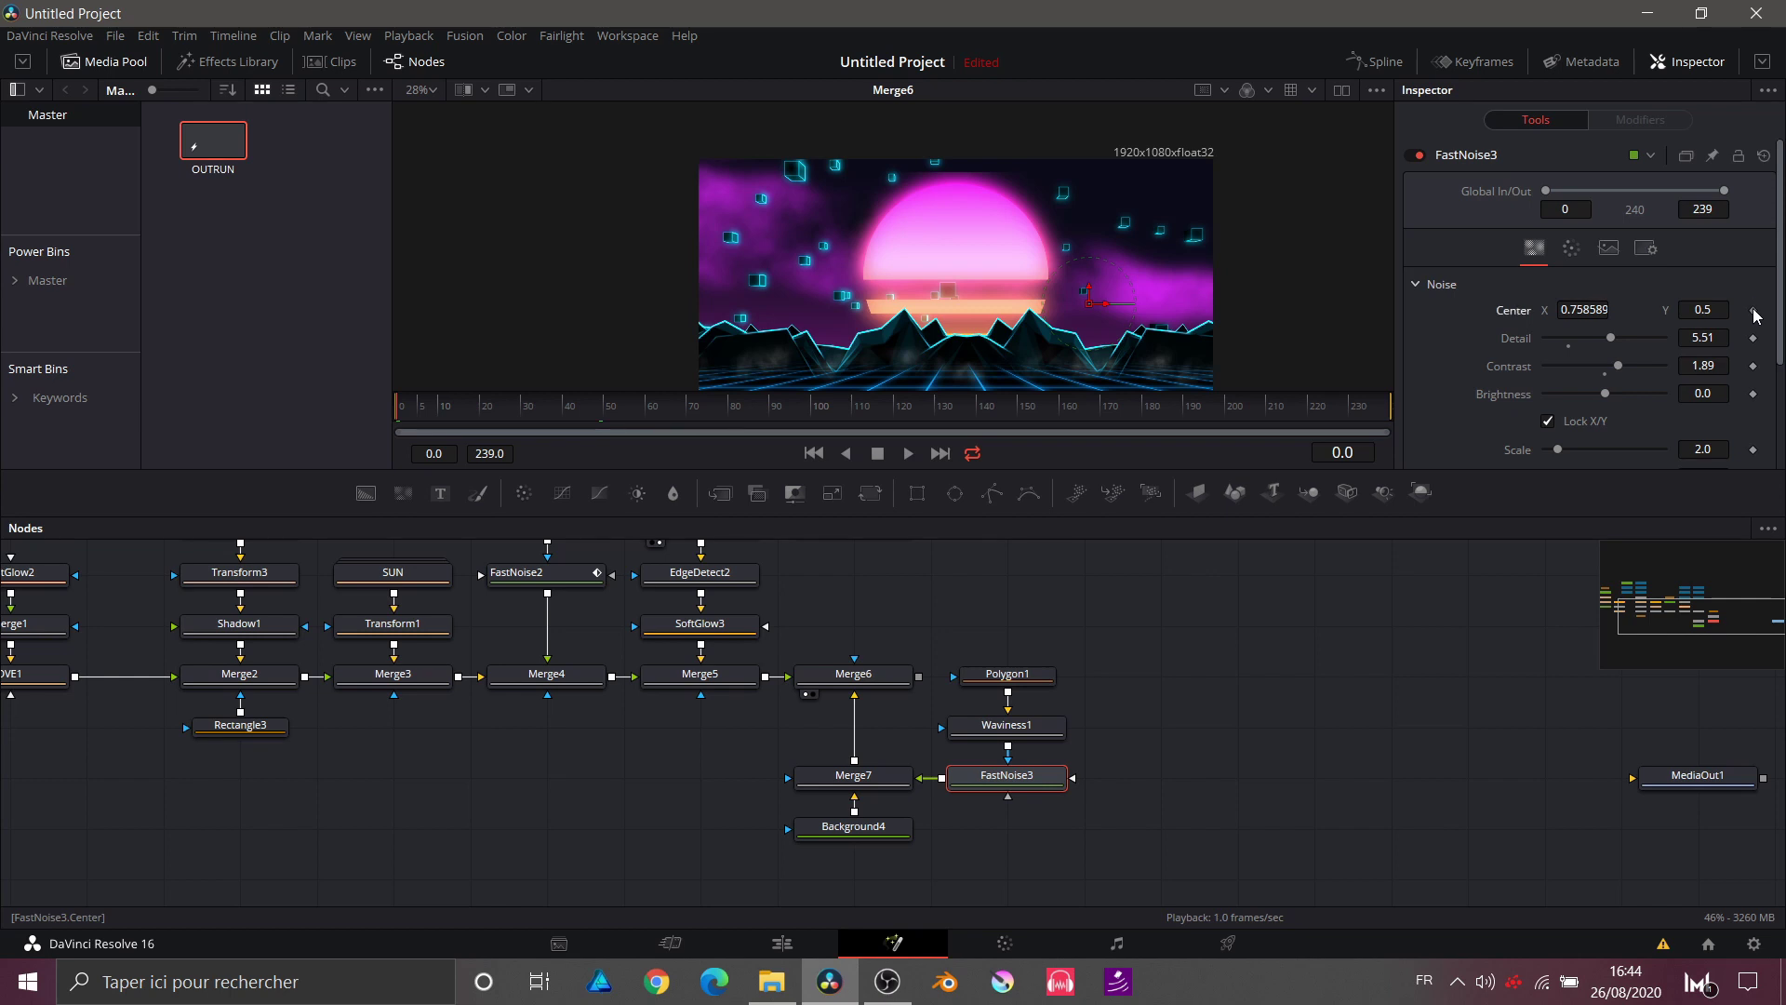
click(1363, 410)
click(1388, 406)
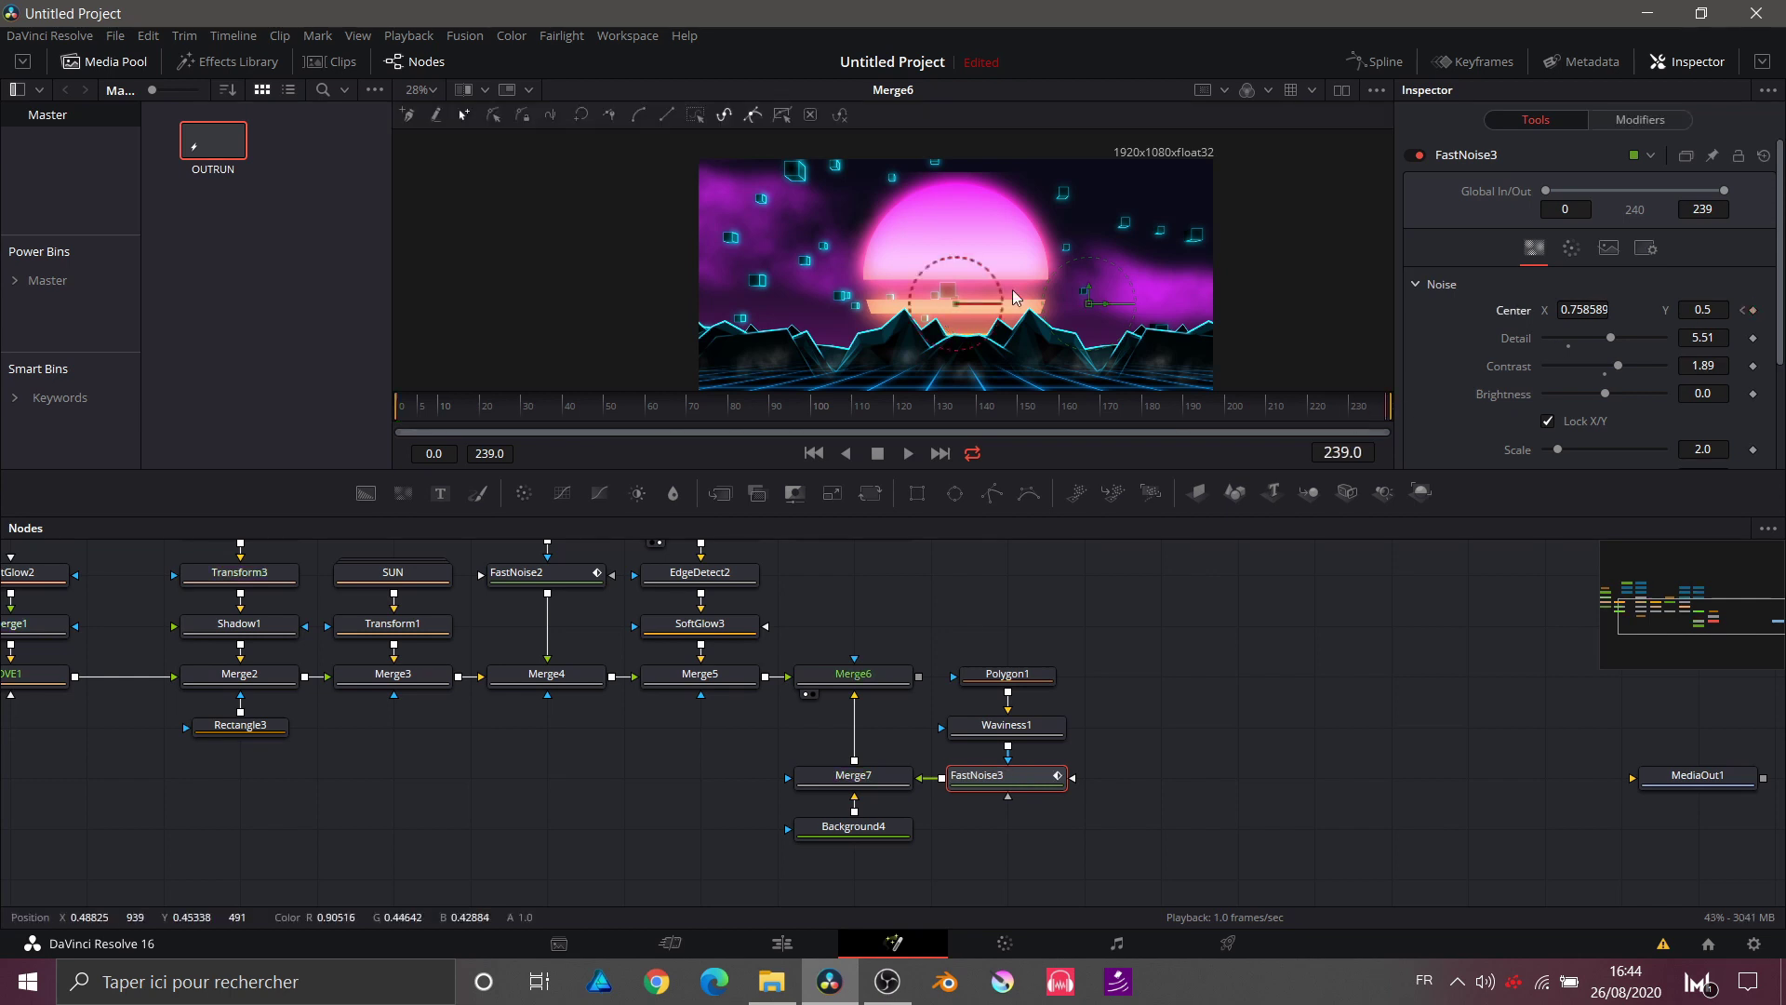
drag(1105, 308, 1058, 309)
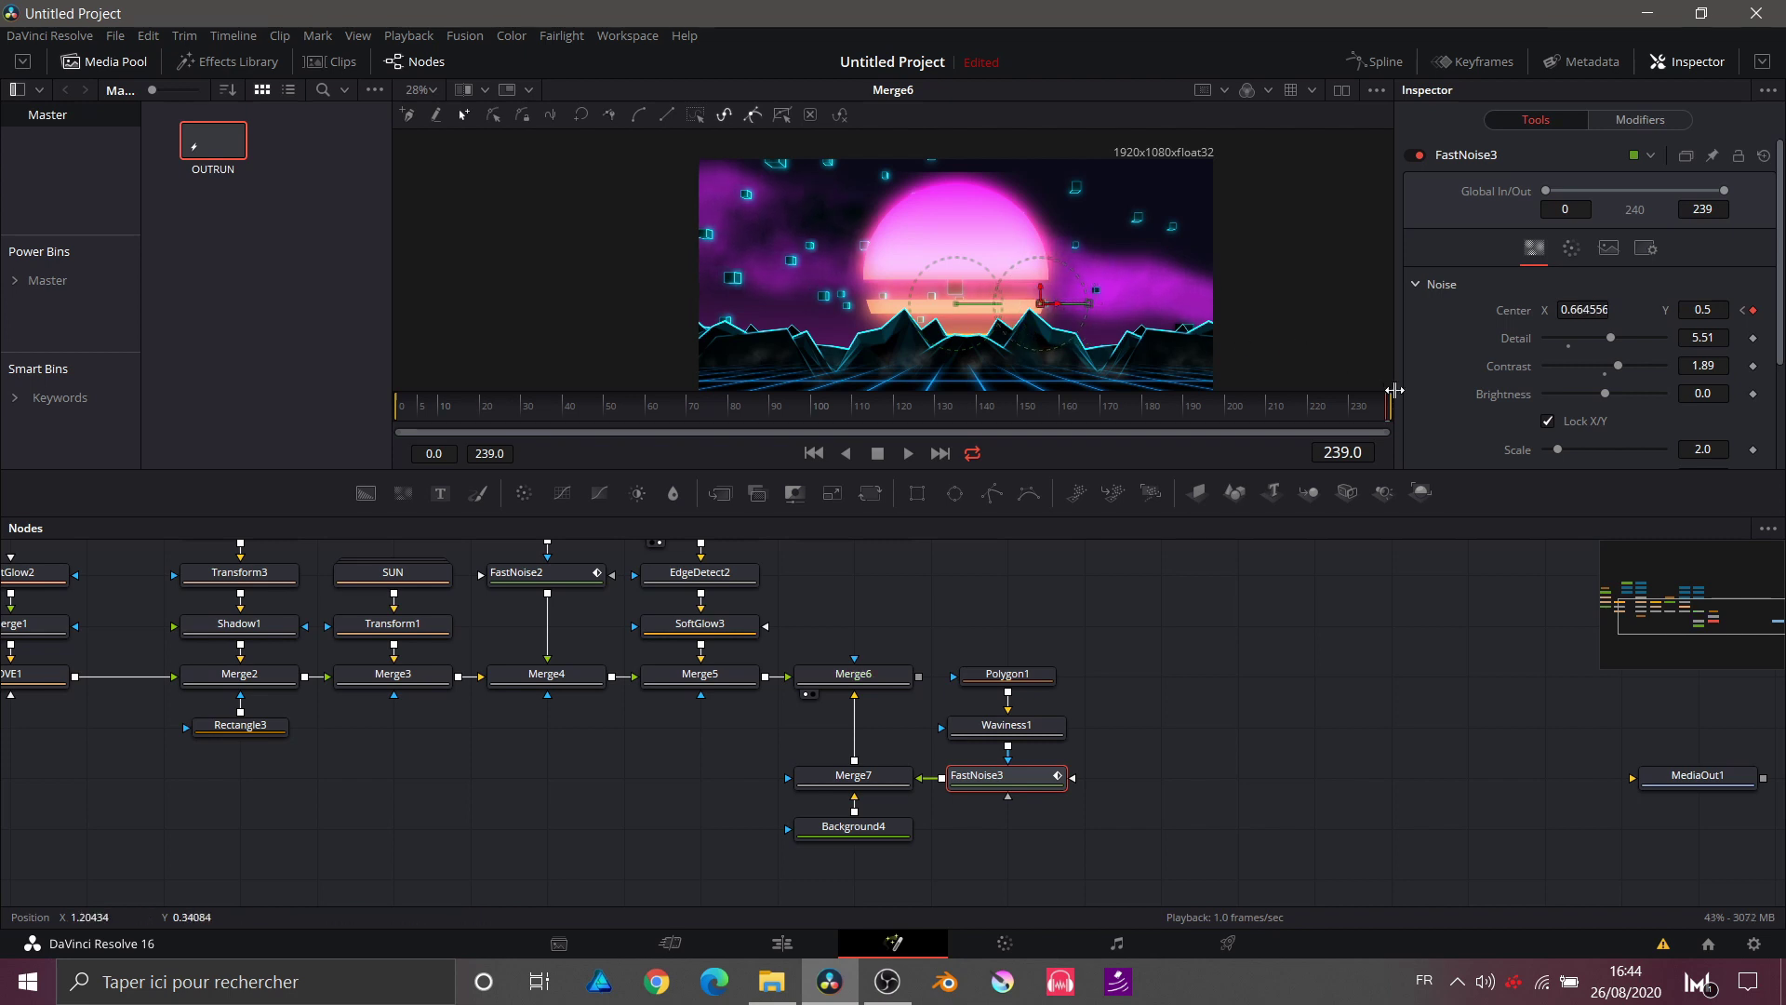
drag(1559, 448, 1555, 452)
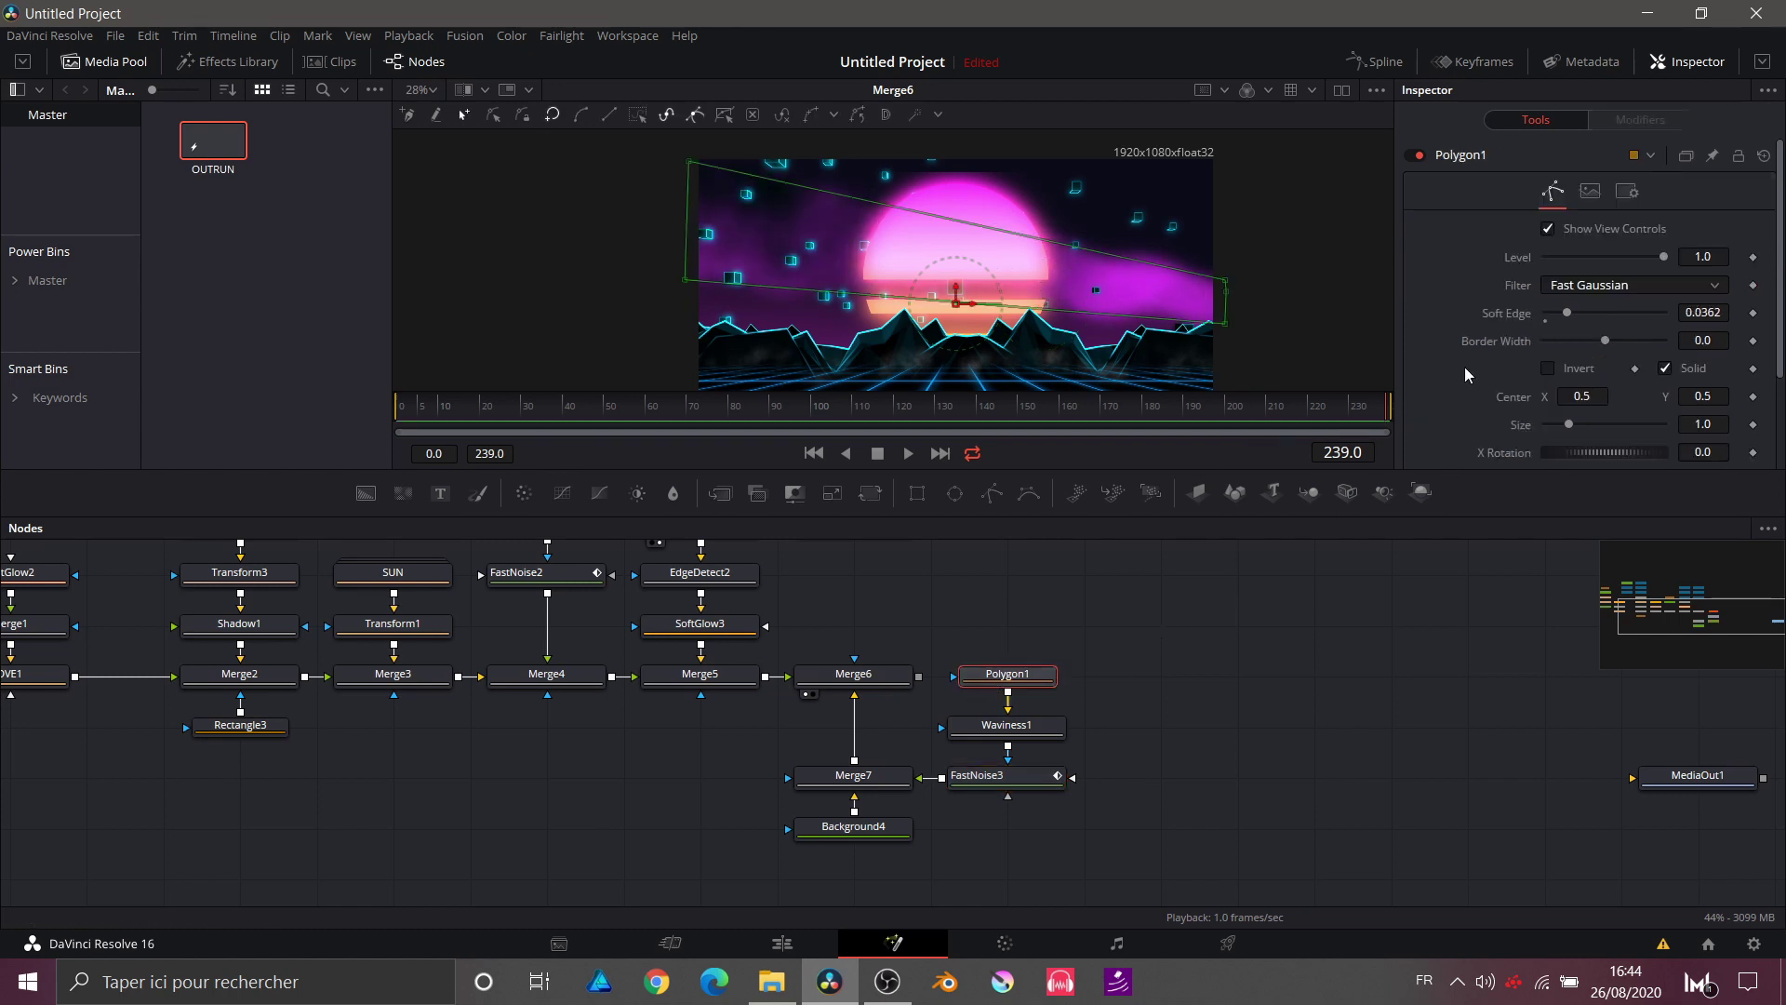
Step: Set Polygon1's Border Width to -0.075 and Soft Edge to 0.0661, and undo the last change
mouse_move(1604, 341)
mouse_down()
mouse_move(1578, 337)
mouse_move(1587, 311)
mouse_up()
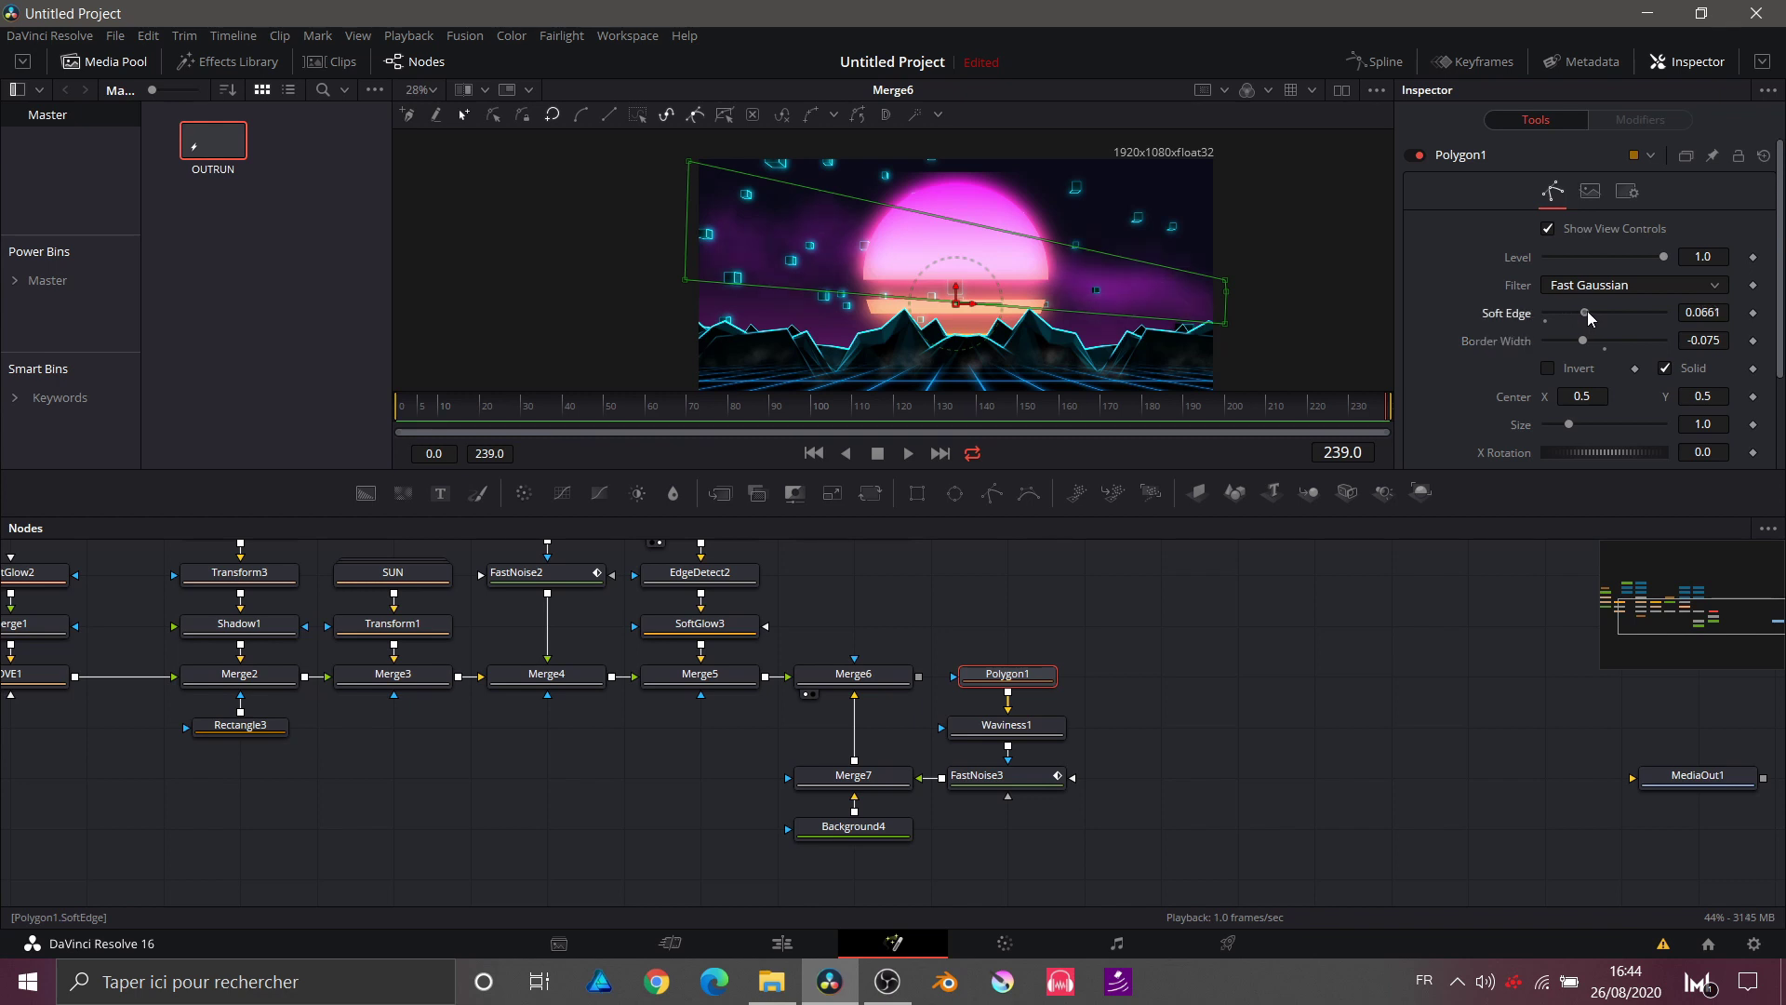
key(ctrl+z)
Step: Set Merge7's Subtractive/Additive value to 0.181 and its Blend to 0.937
drag(1661, 421, 1563, 421)
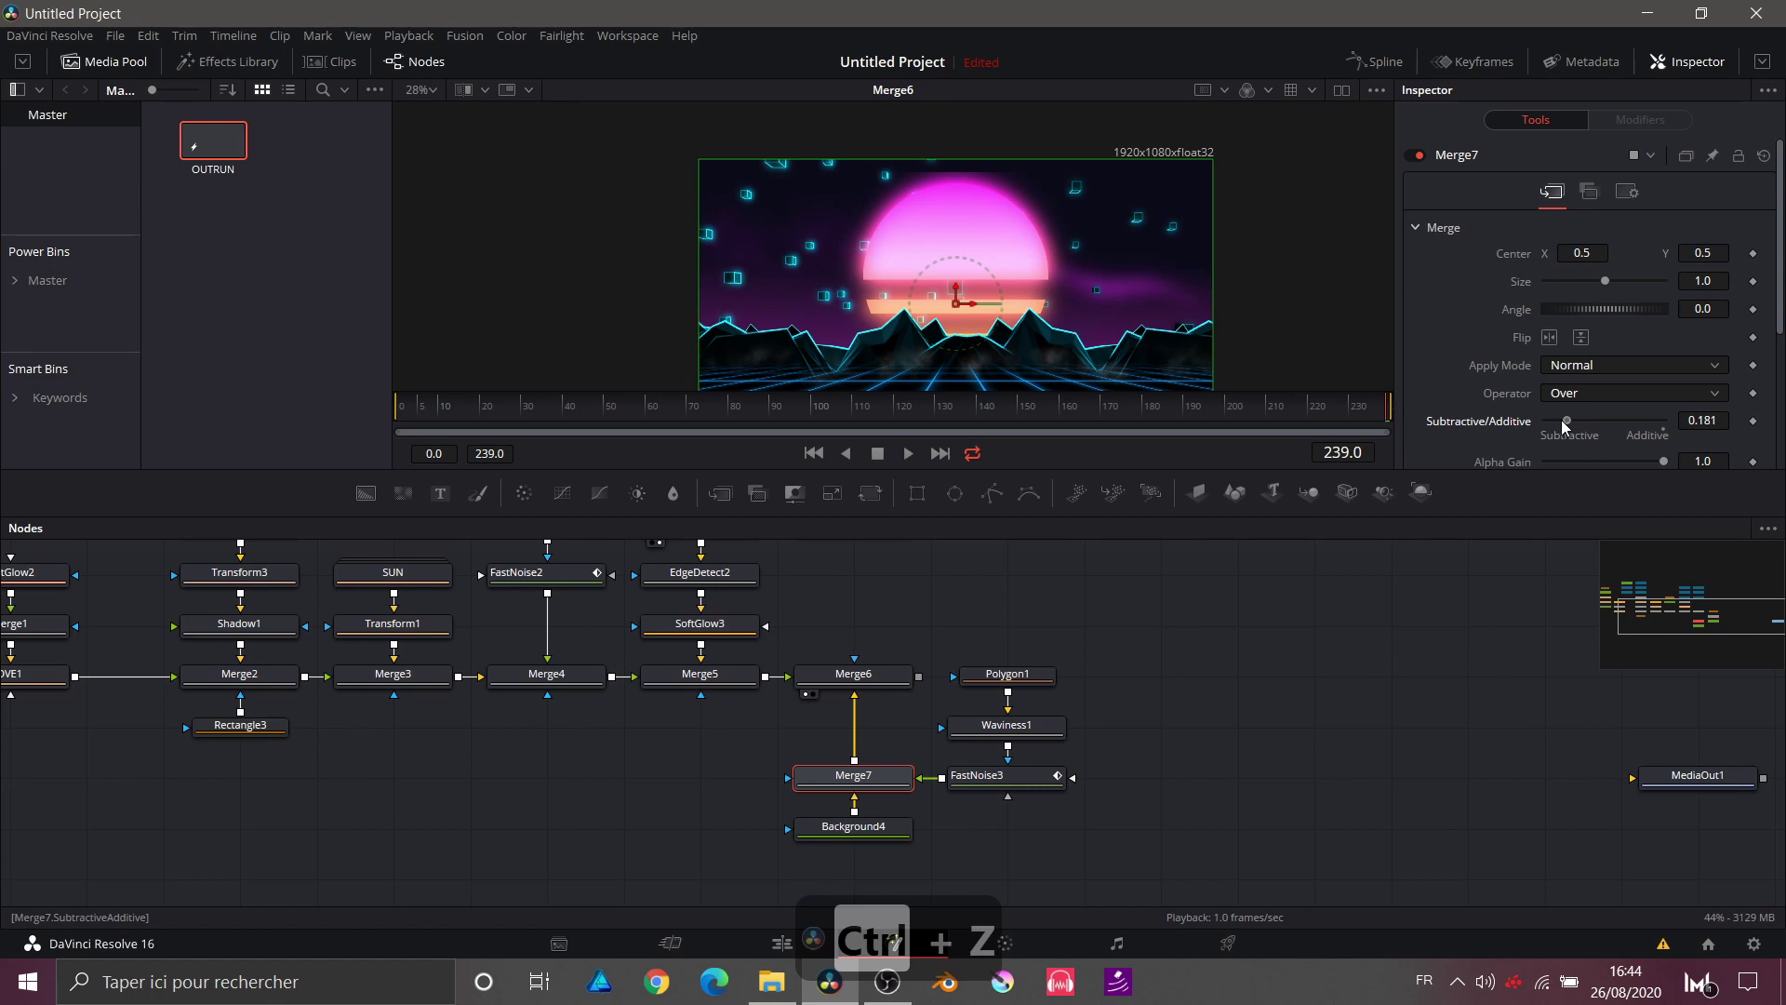
scroll(1563, 422, down, 3)
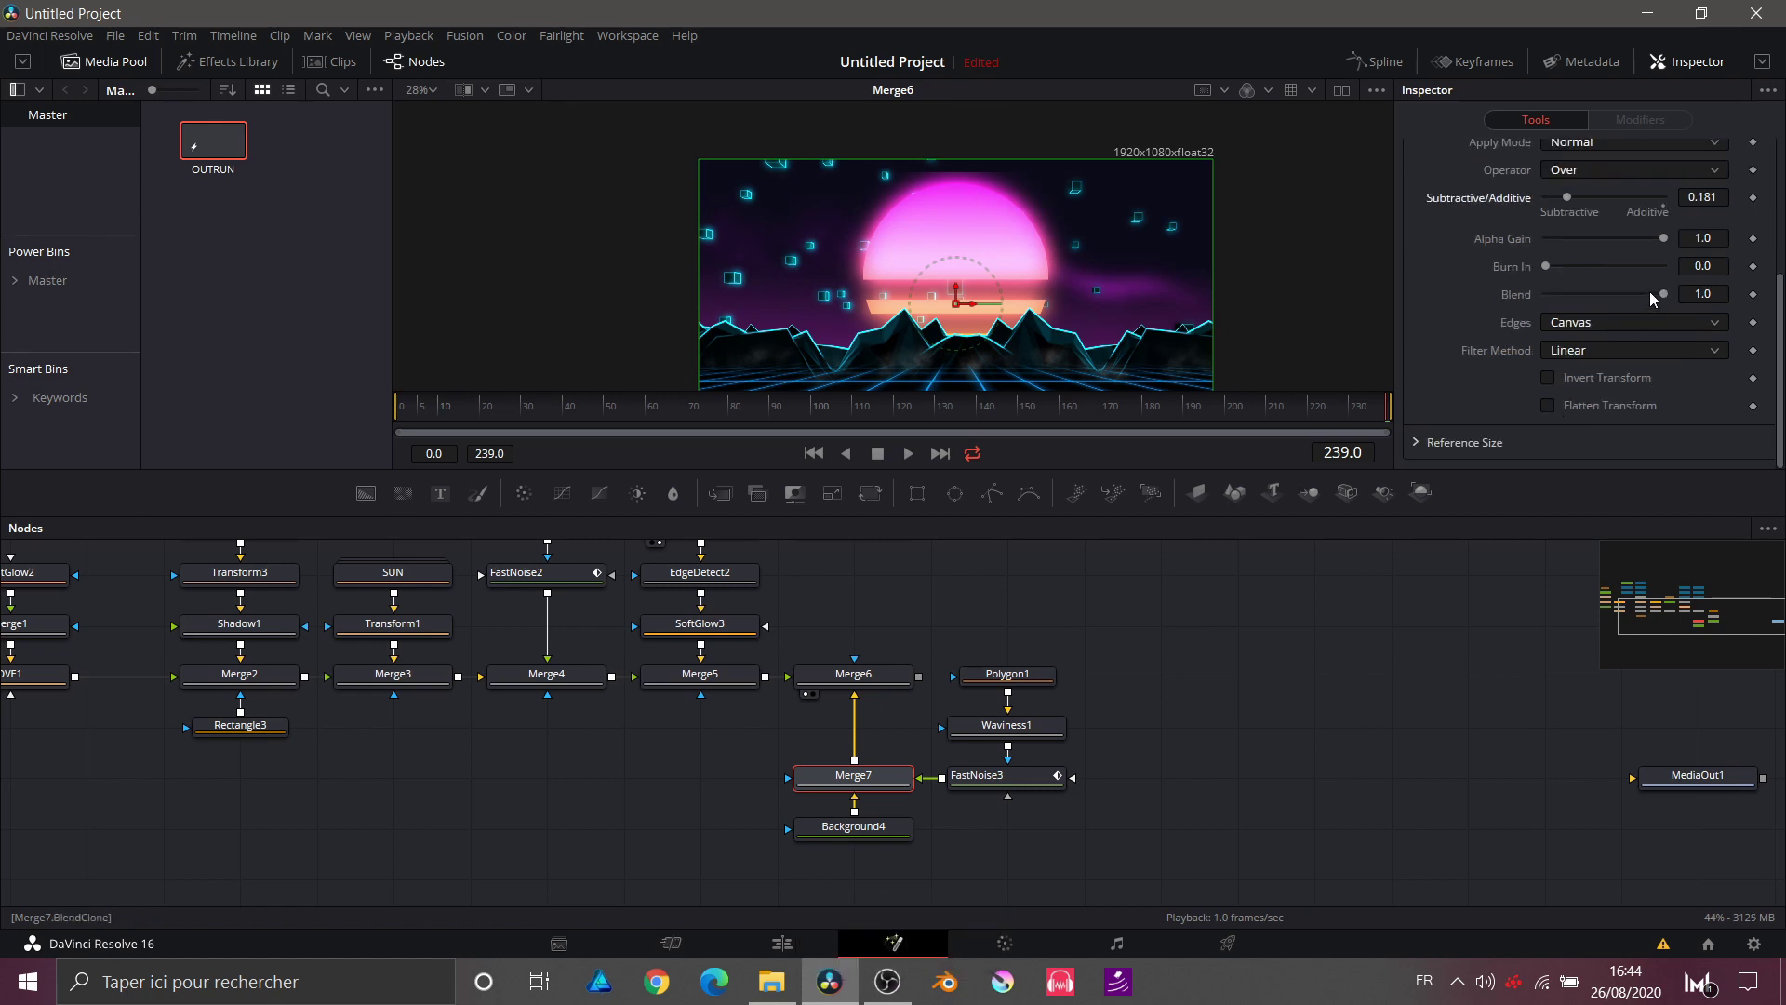
drag(1650, 292, 1638, 294)
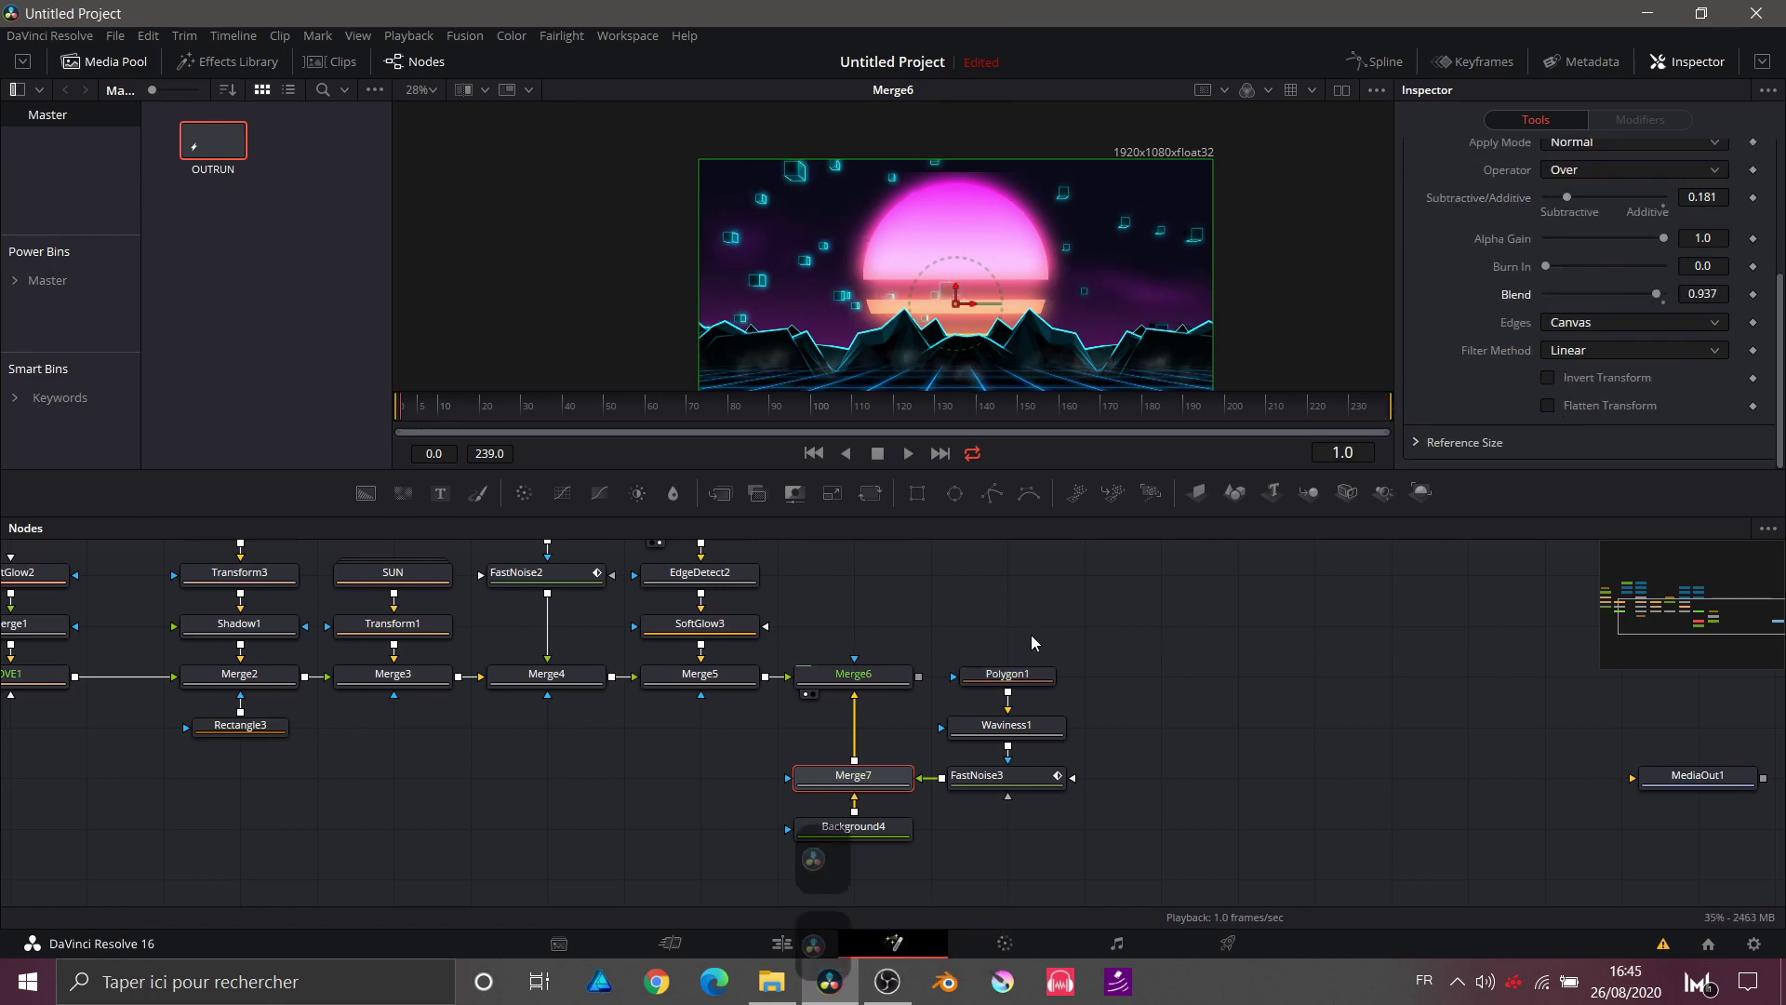
Step: Move Polygon1, Waviness1 and FastNoise3 away from Merge7 and insert a Merge node between FastNoise3 and Merge7
drag(1031, 634, 1215, 777)
click(1172, 811)
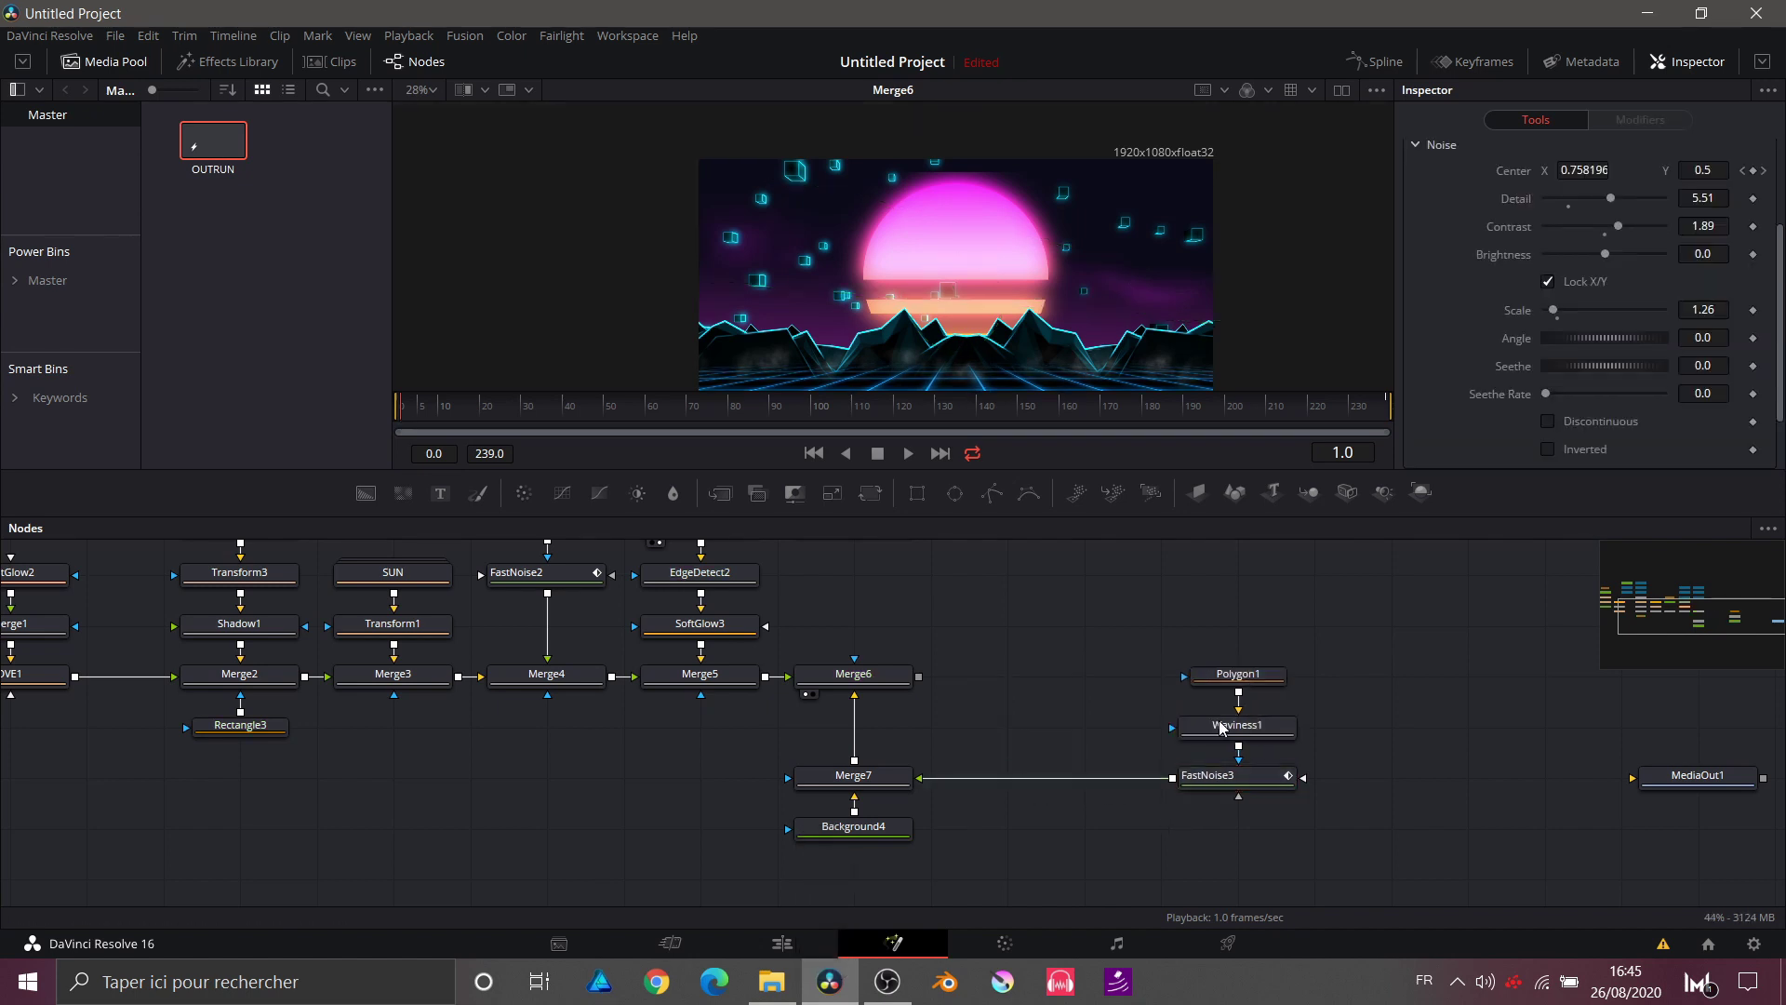
key(Delete)
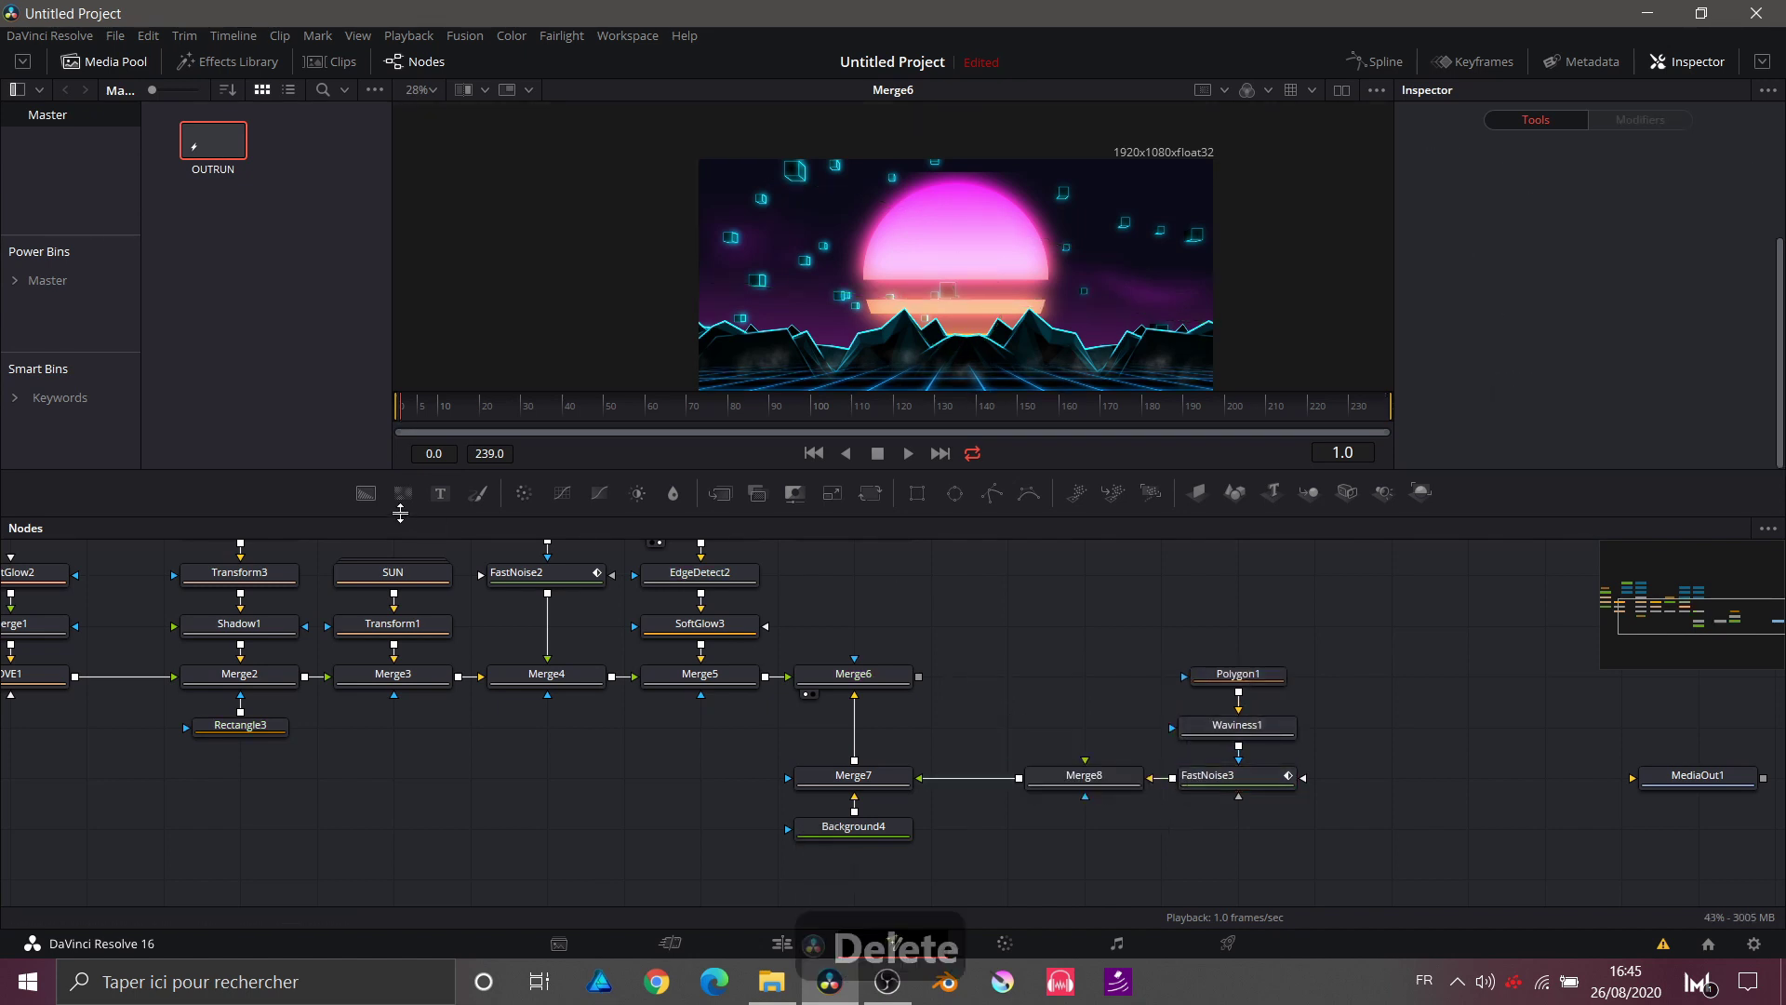
Step: Add a Background node as the background input of Merge8 and connect FastNoise3 to its effect mask
drag(366, 493, 1084, 725)
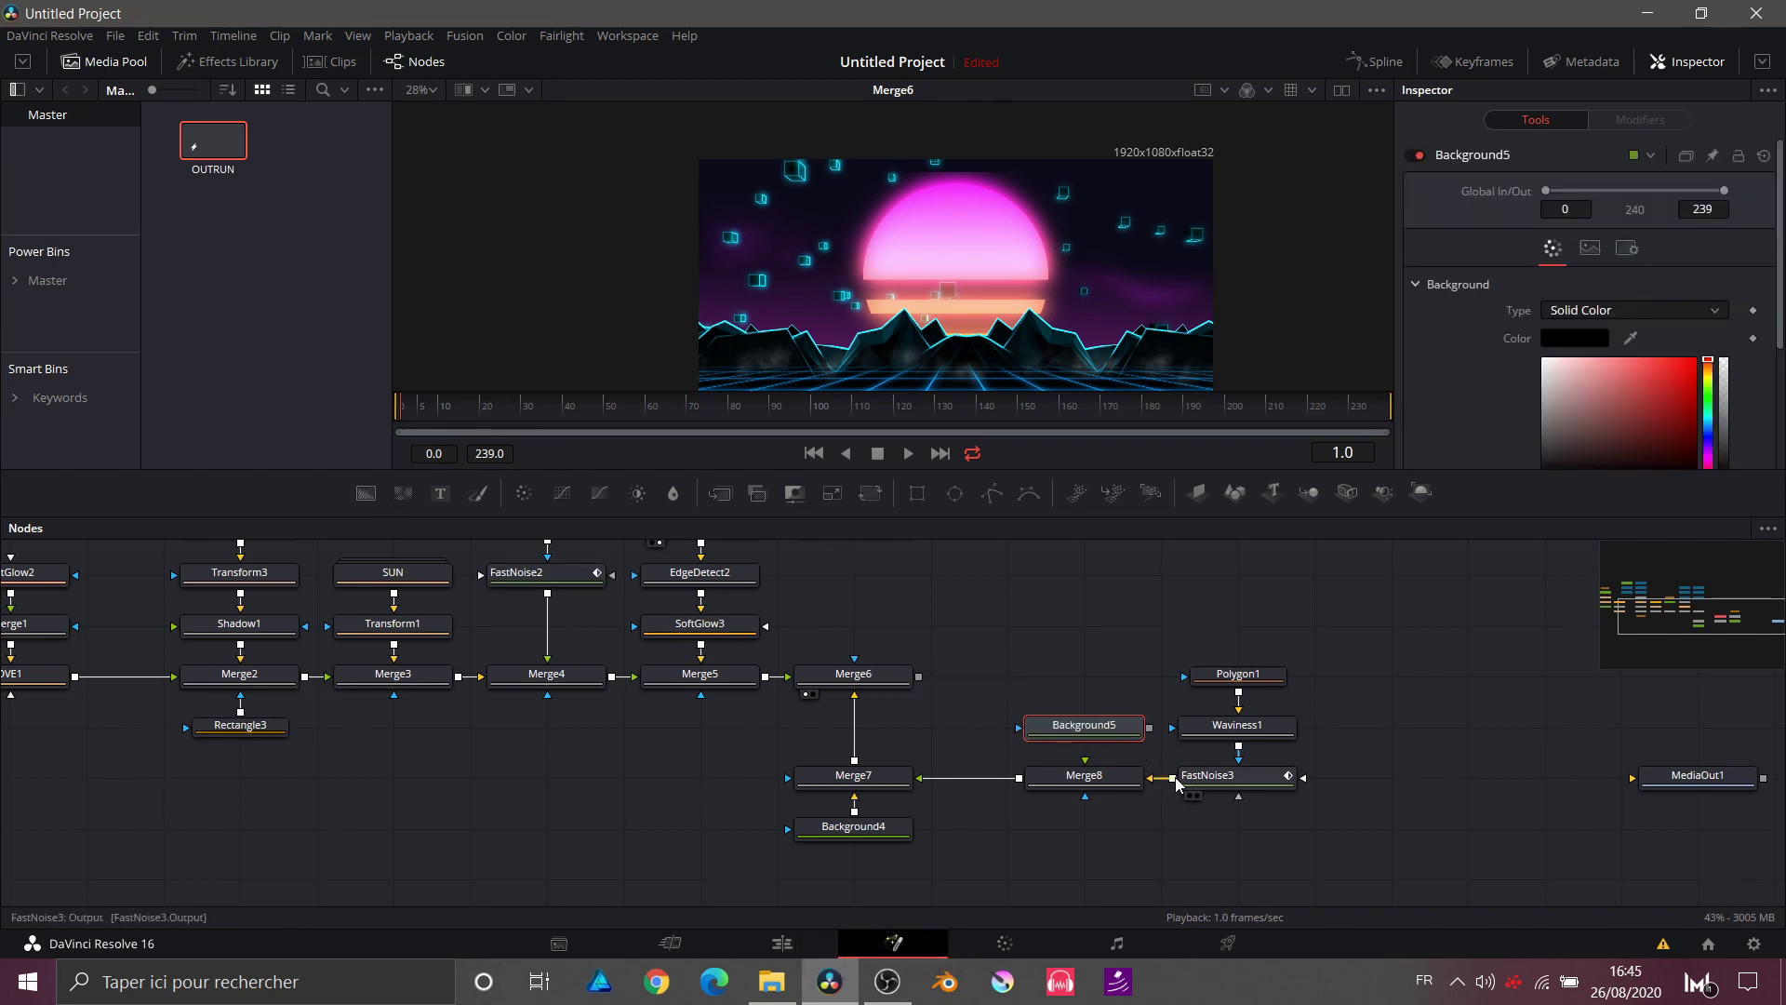
drag(1175, 783, 1093, 784)
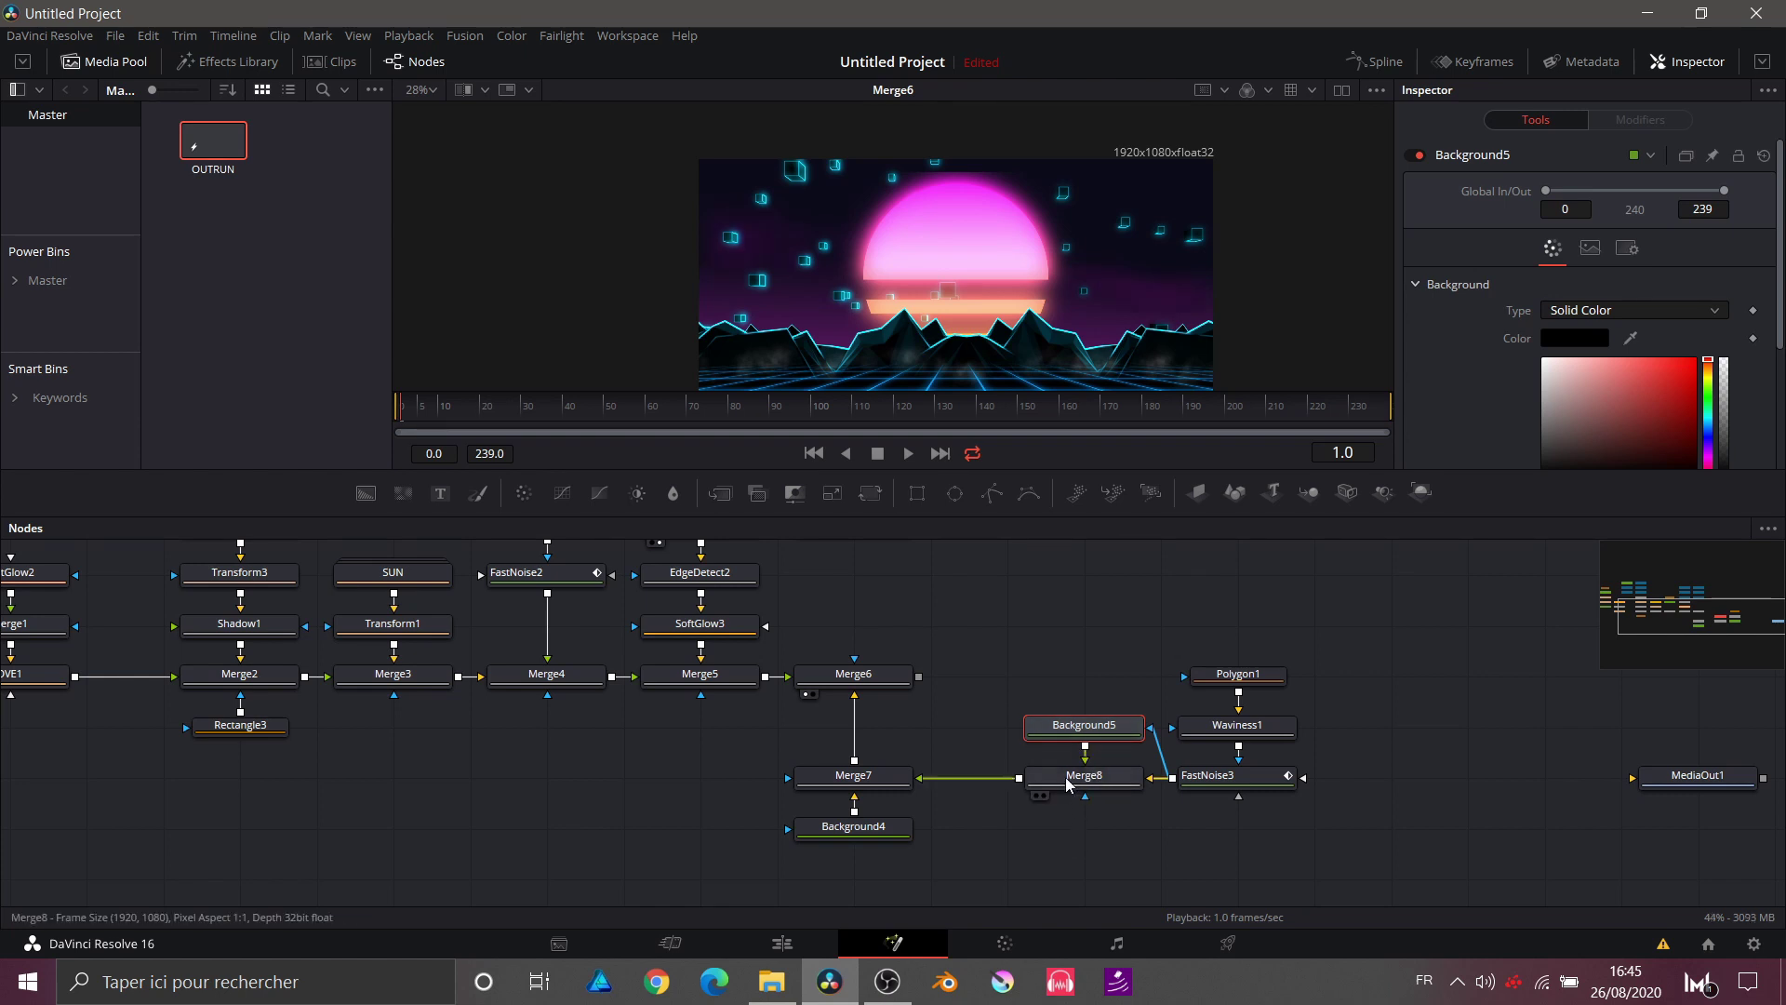
click(1068, 784)
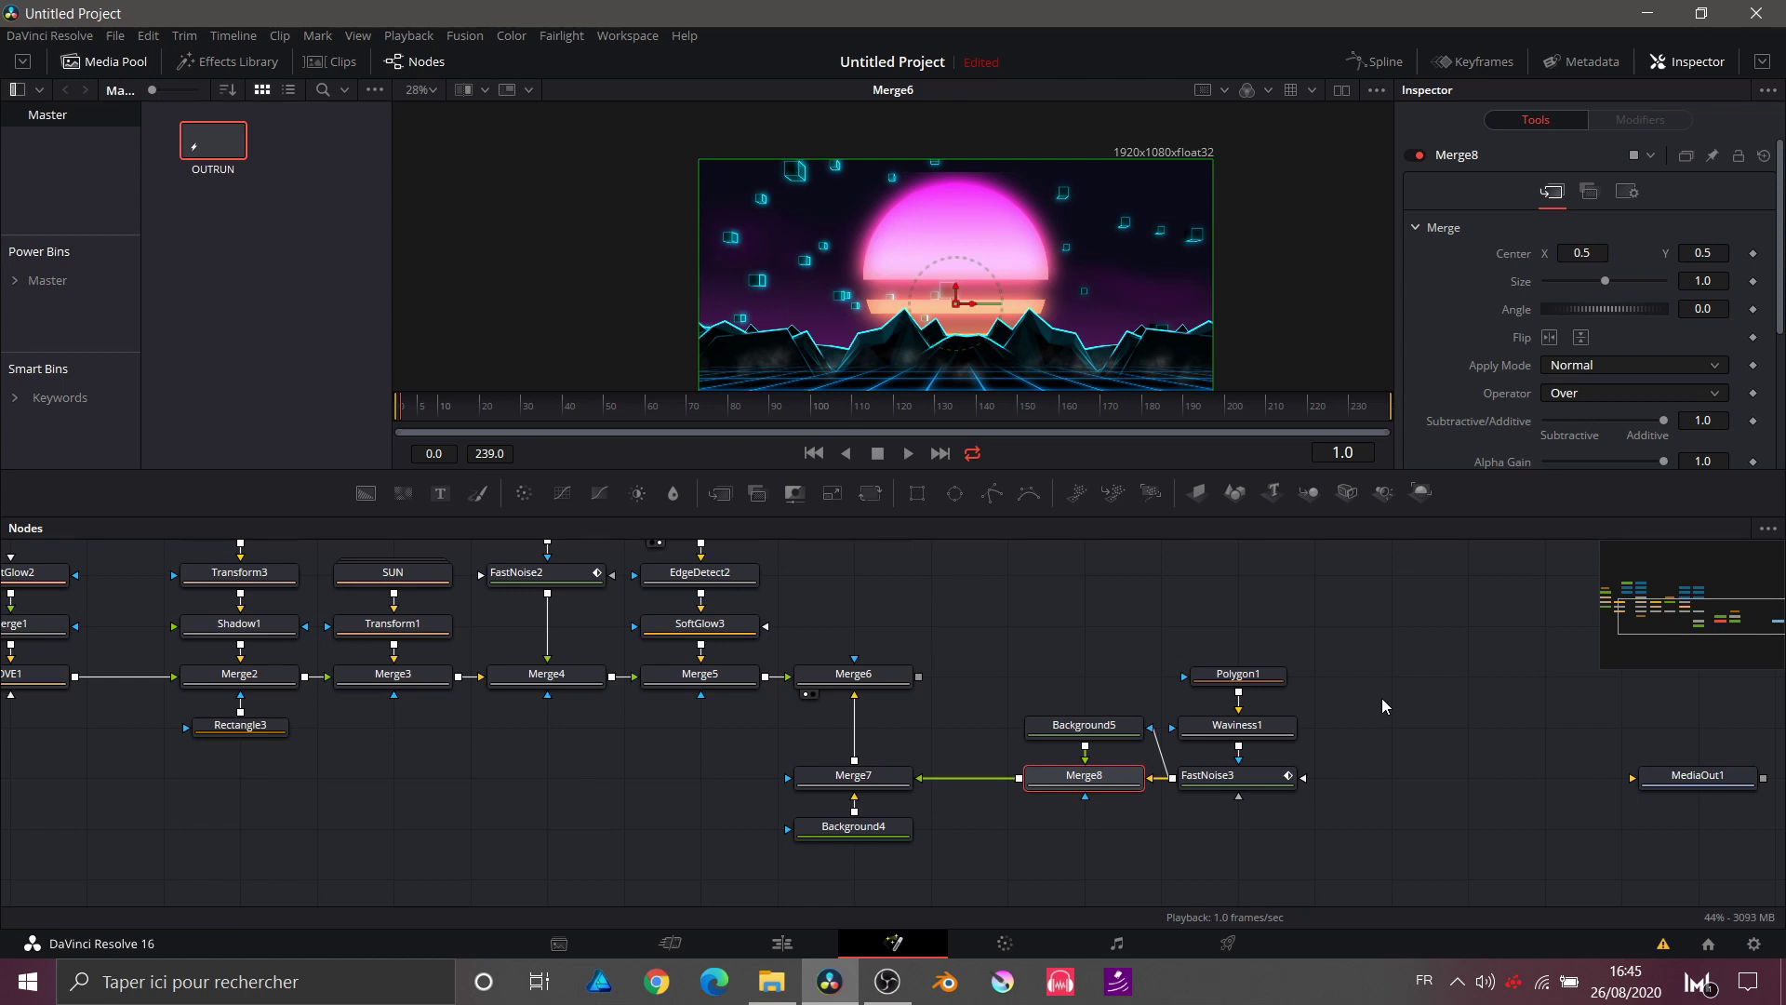
click(1548, 337)
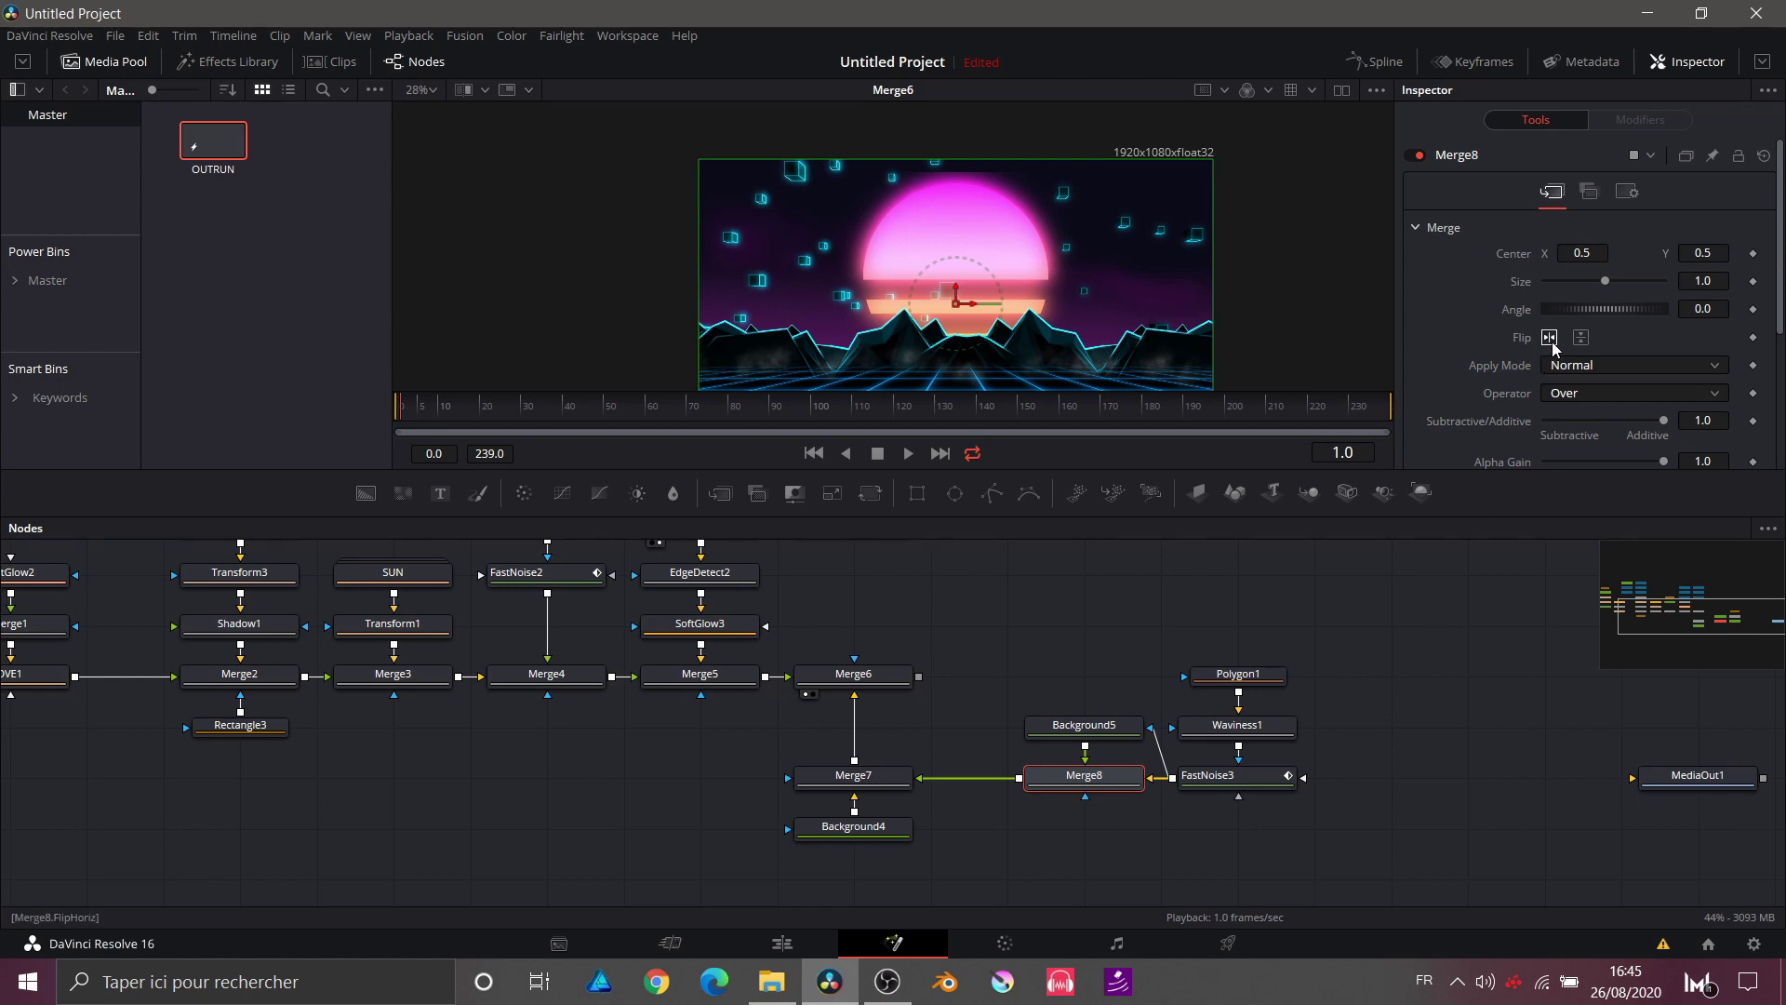
Step: Set Merge8's Size to 1.32 and its Angle to 10.5
click(1091, 739)
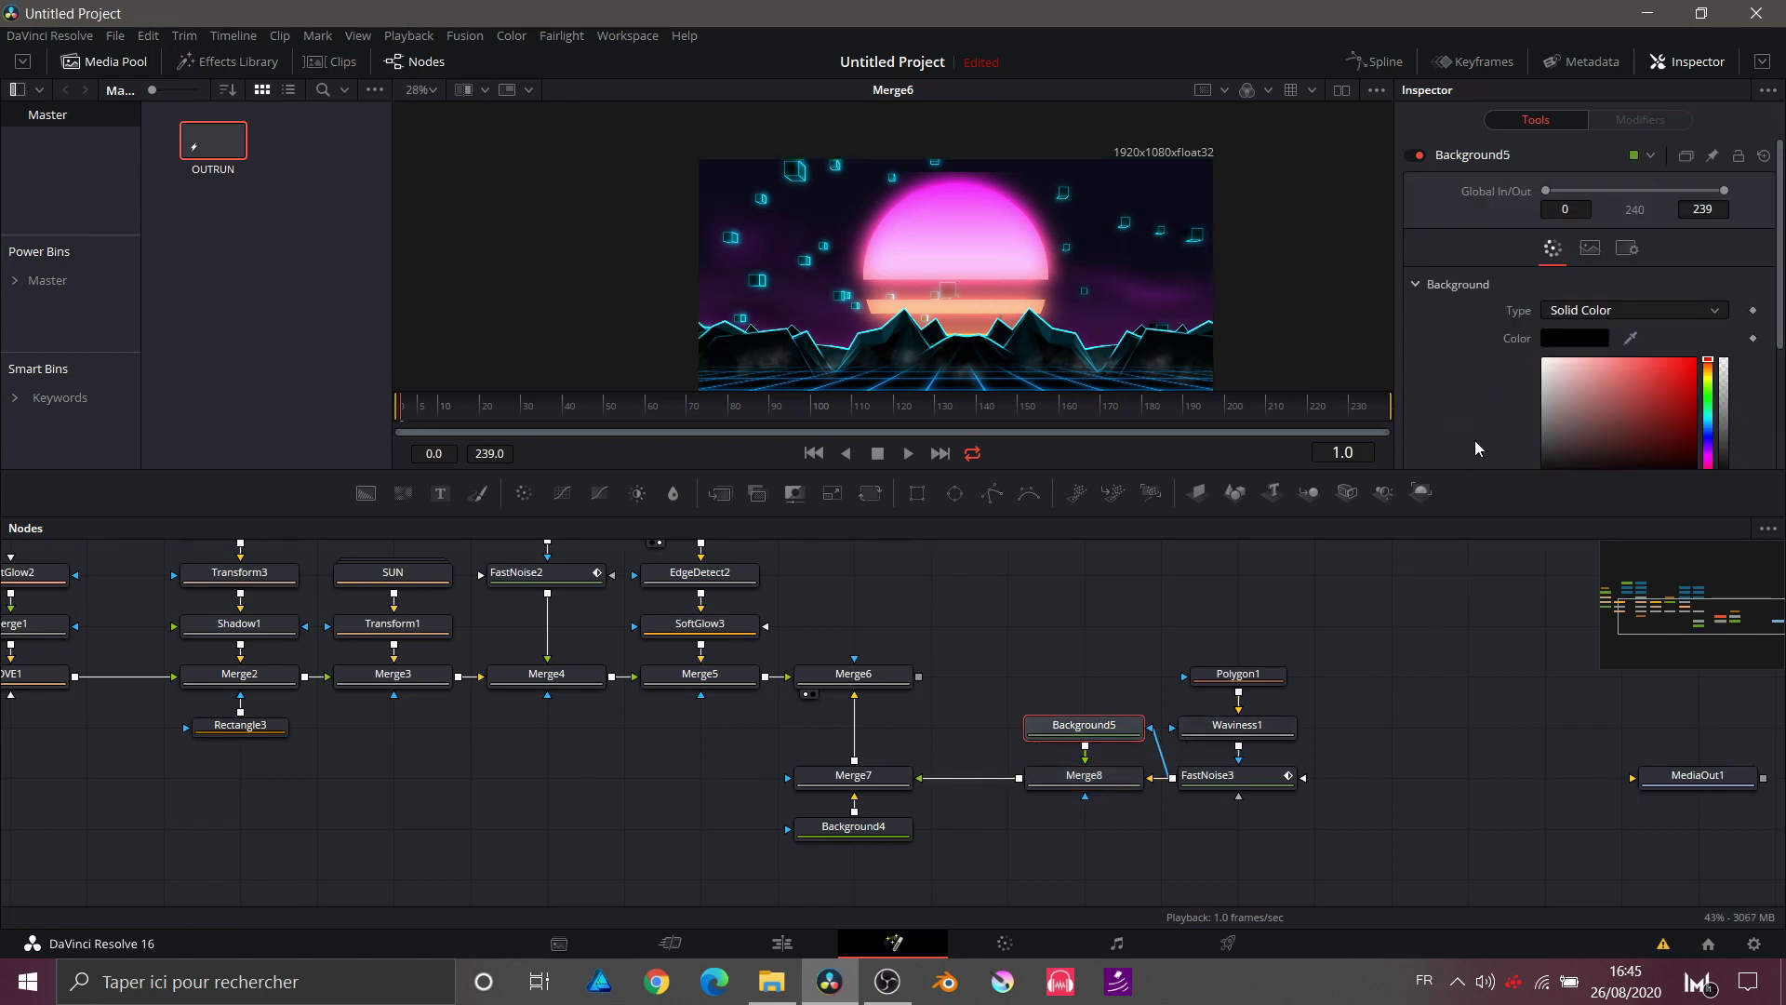
scroll(1546, 415, down, 2)
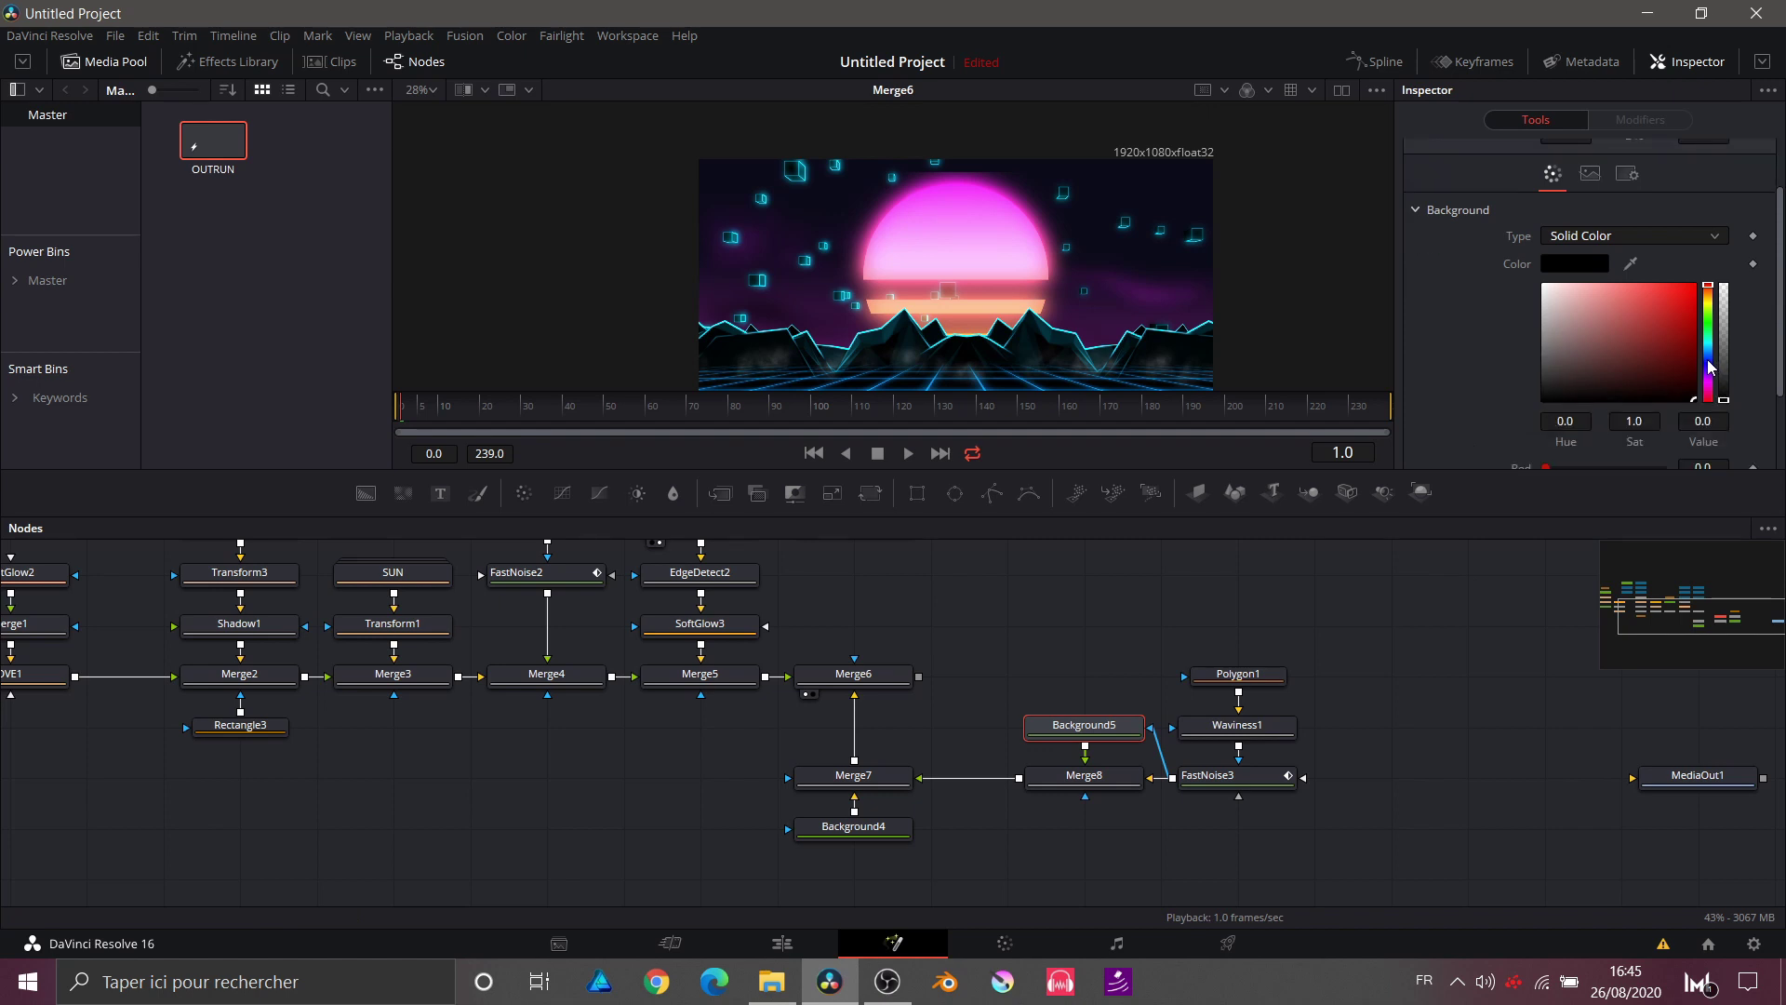
click(1084, 775)
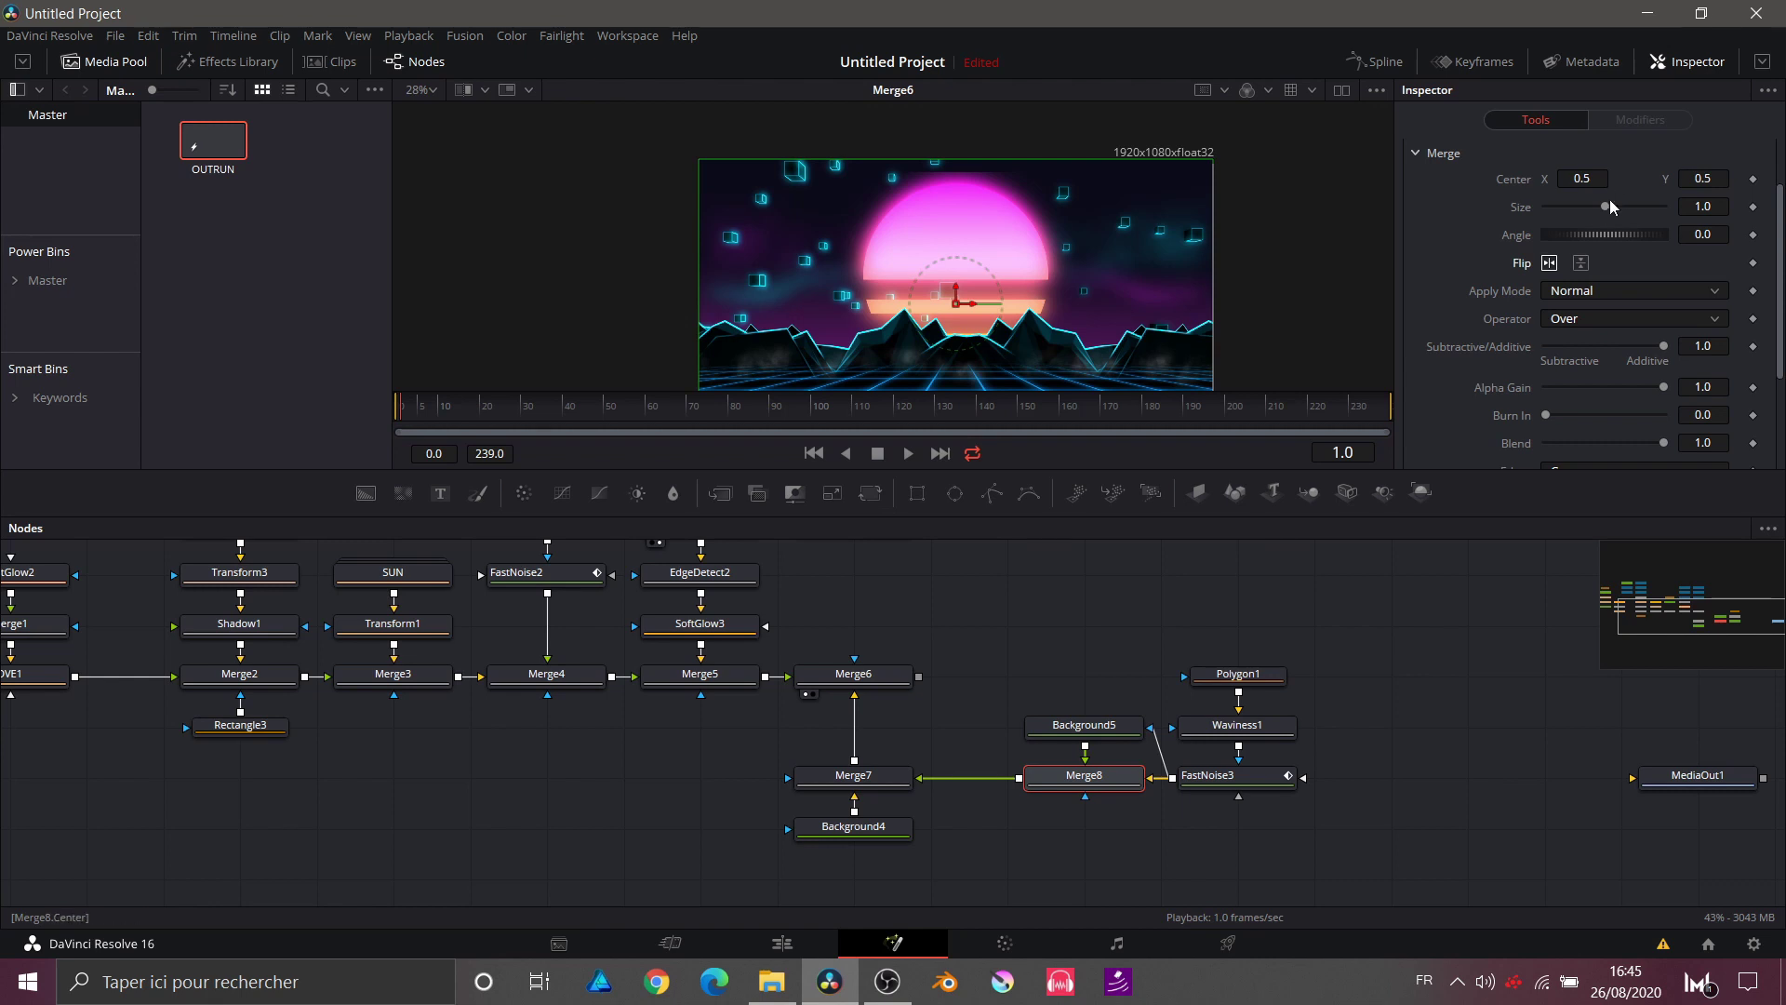
mouse_move(1602, 227)
mouse_down()
mouse_move(1615, 235)
mouse_move(1610, 202)
mouse_up()
click(1361, 624)
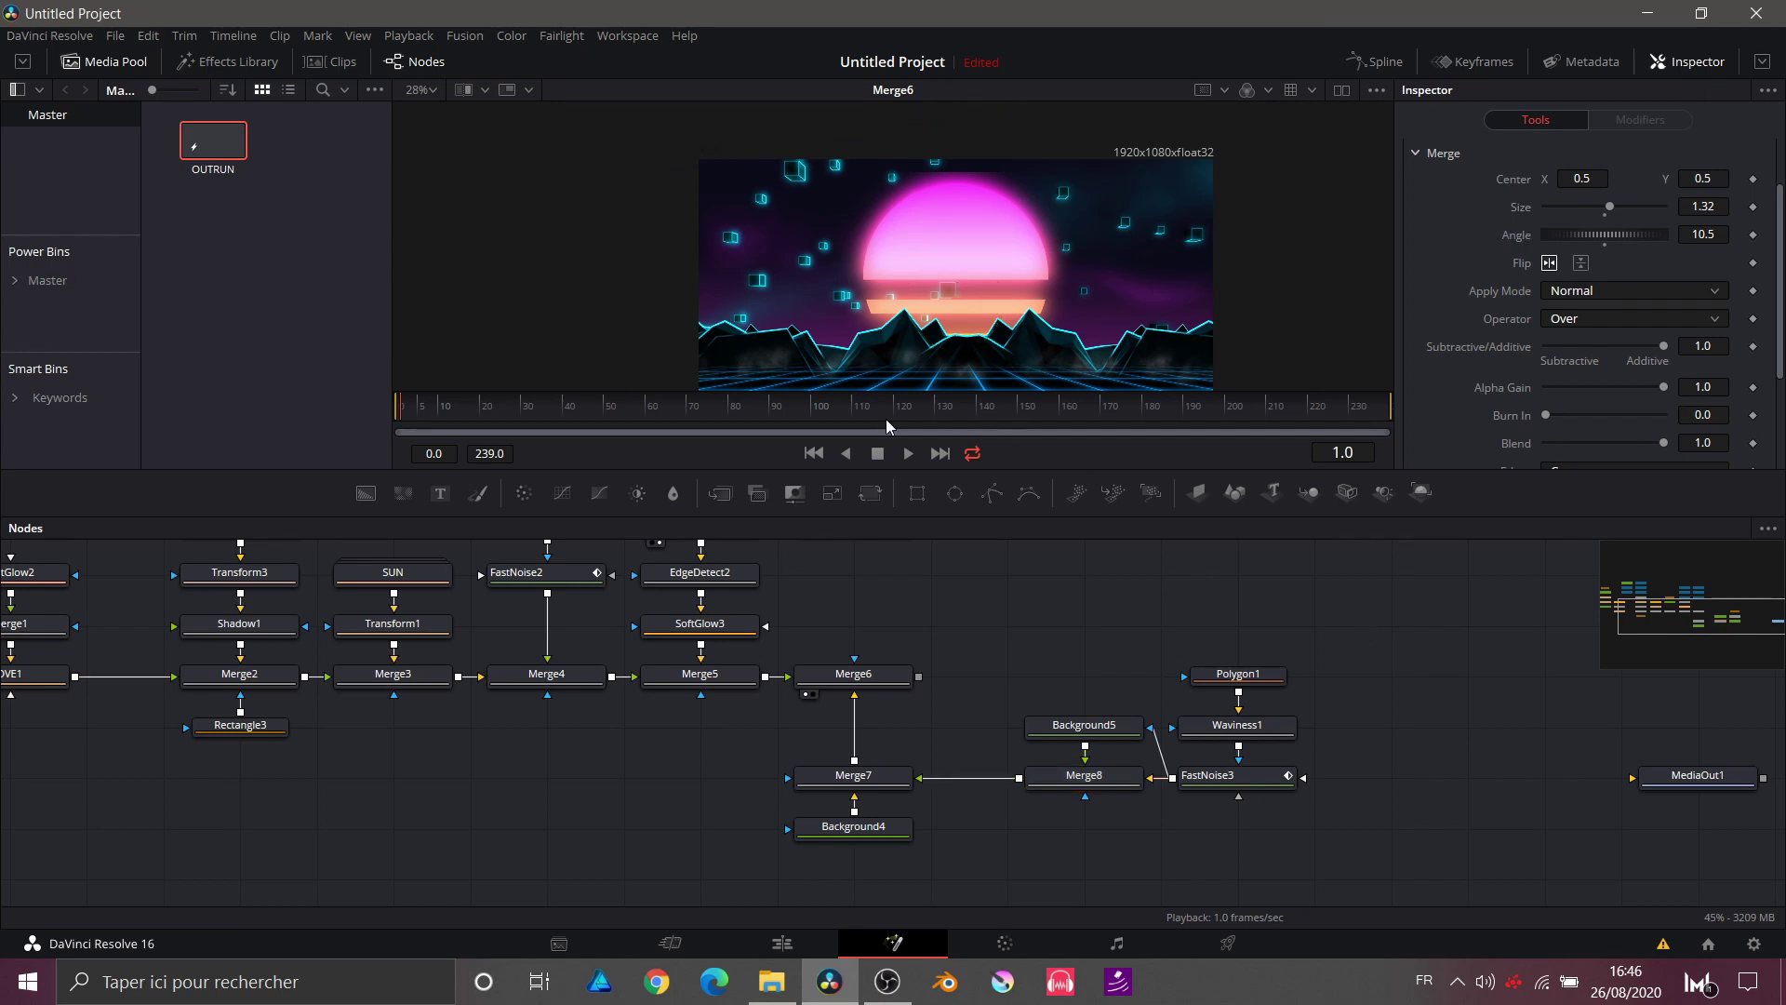
Step: Stack Merge7, Merge8, FastNoise3 and Waviness1 below Merge6, with Background4, Background5 and Polygon1 beside them
drag(1026, 641, 842, 739)
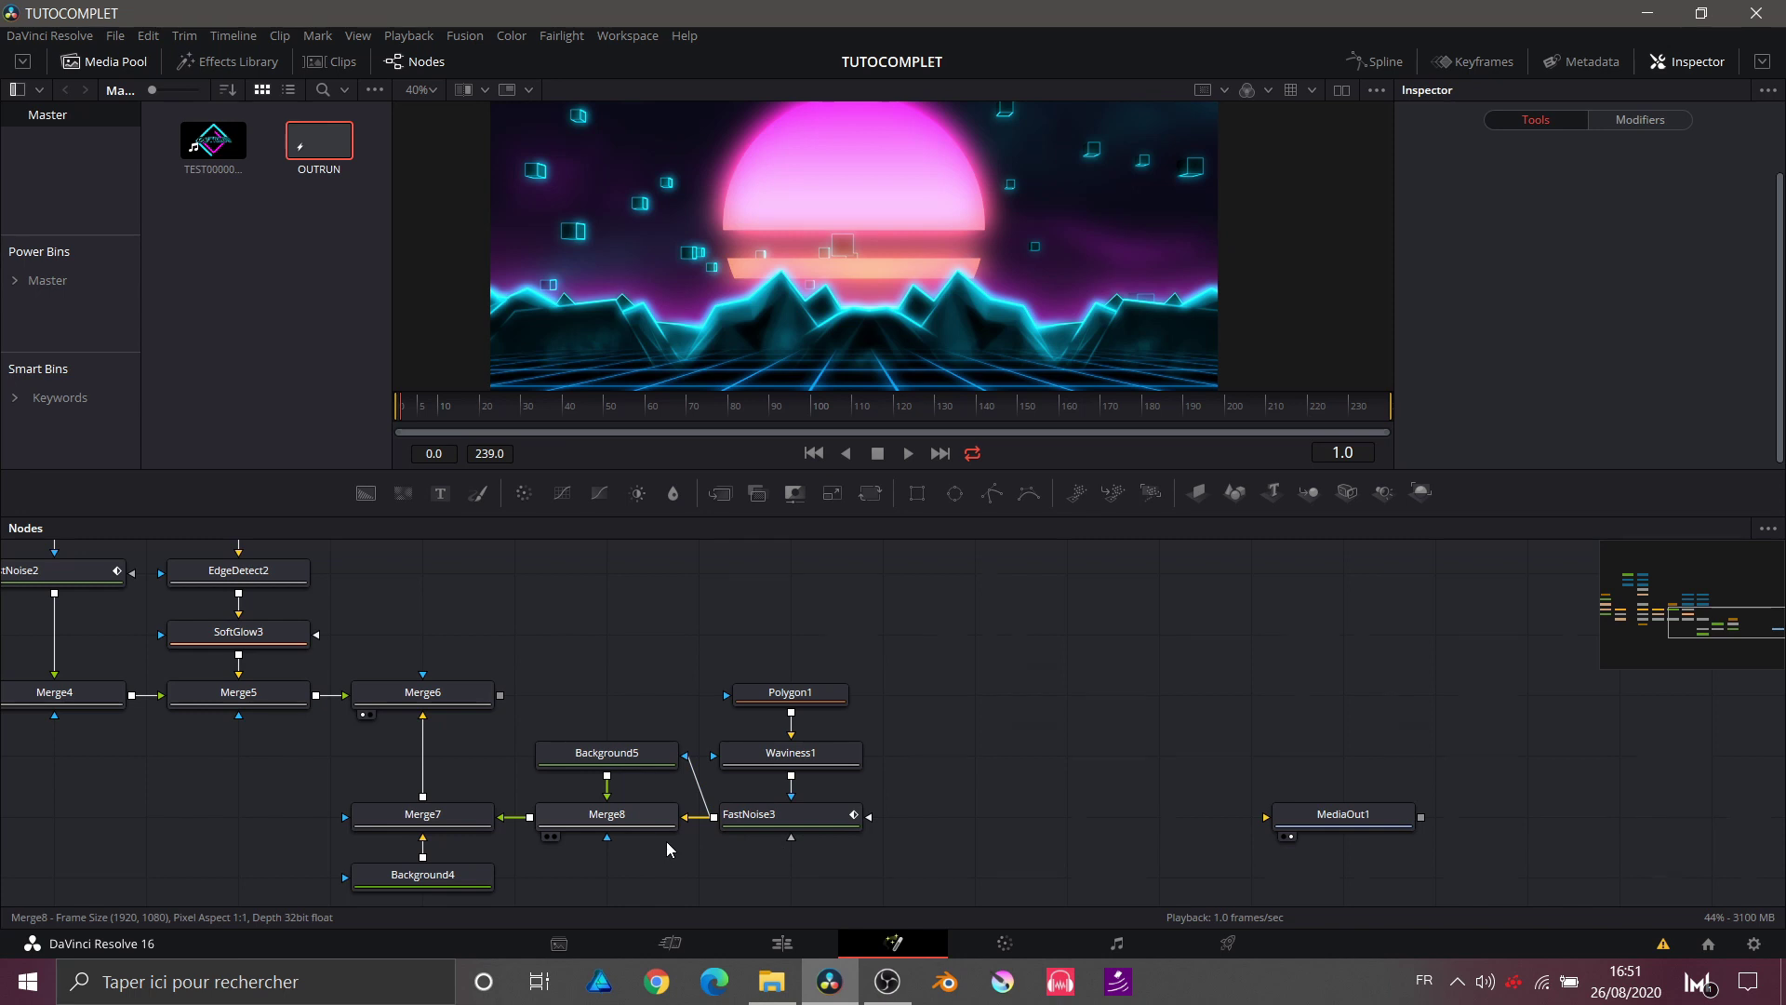
scroll(666, 841, down, 2)
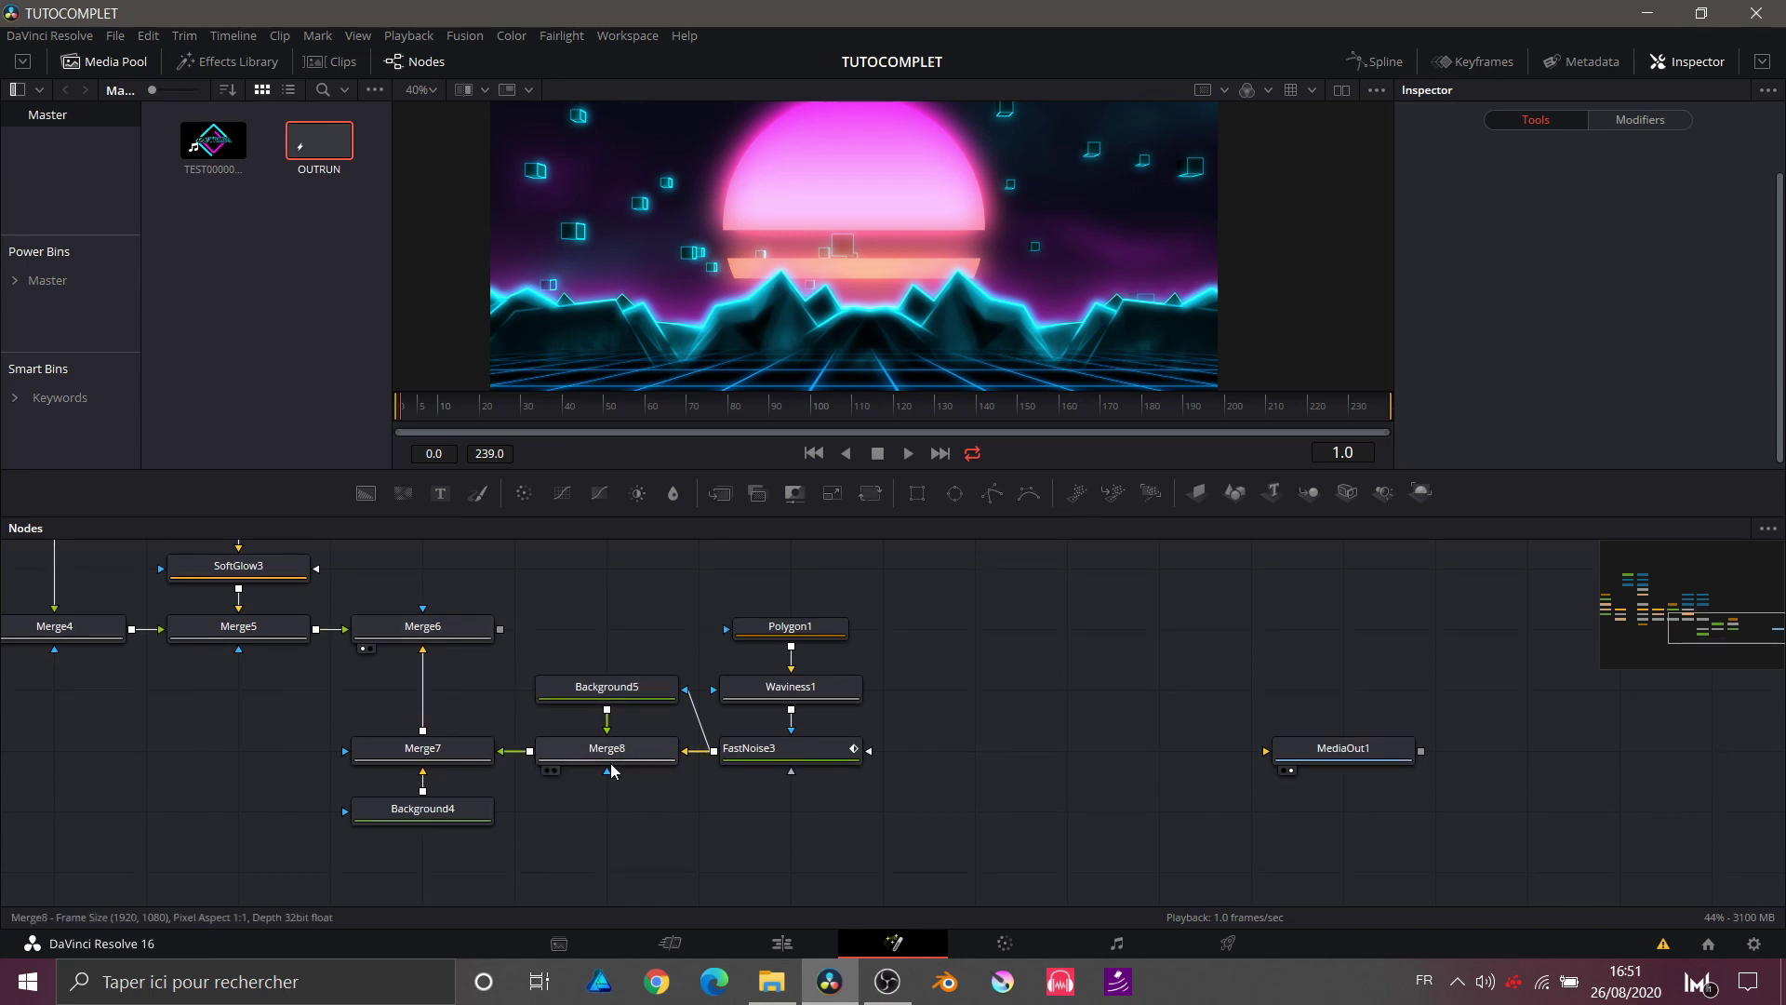
drag(435, 759, 434, 700)
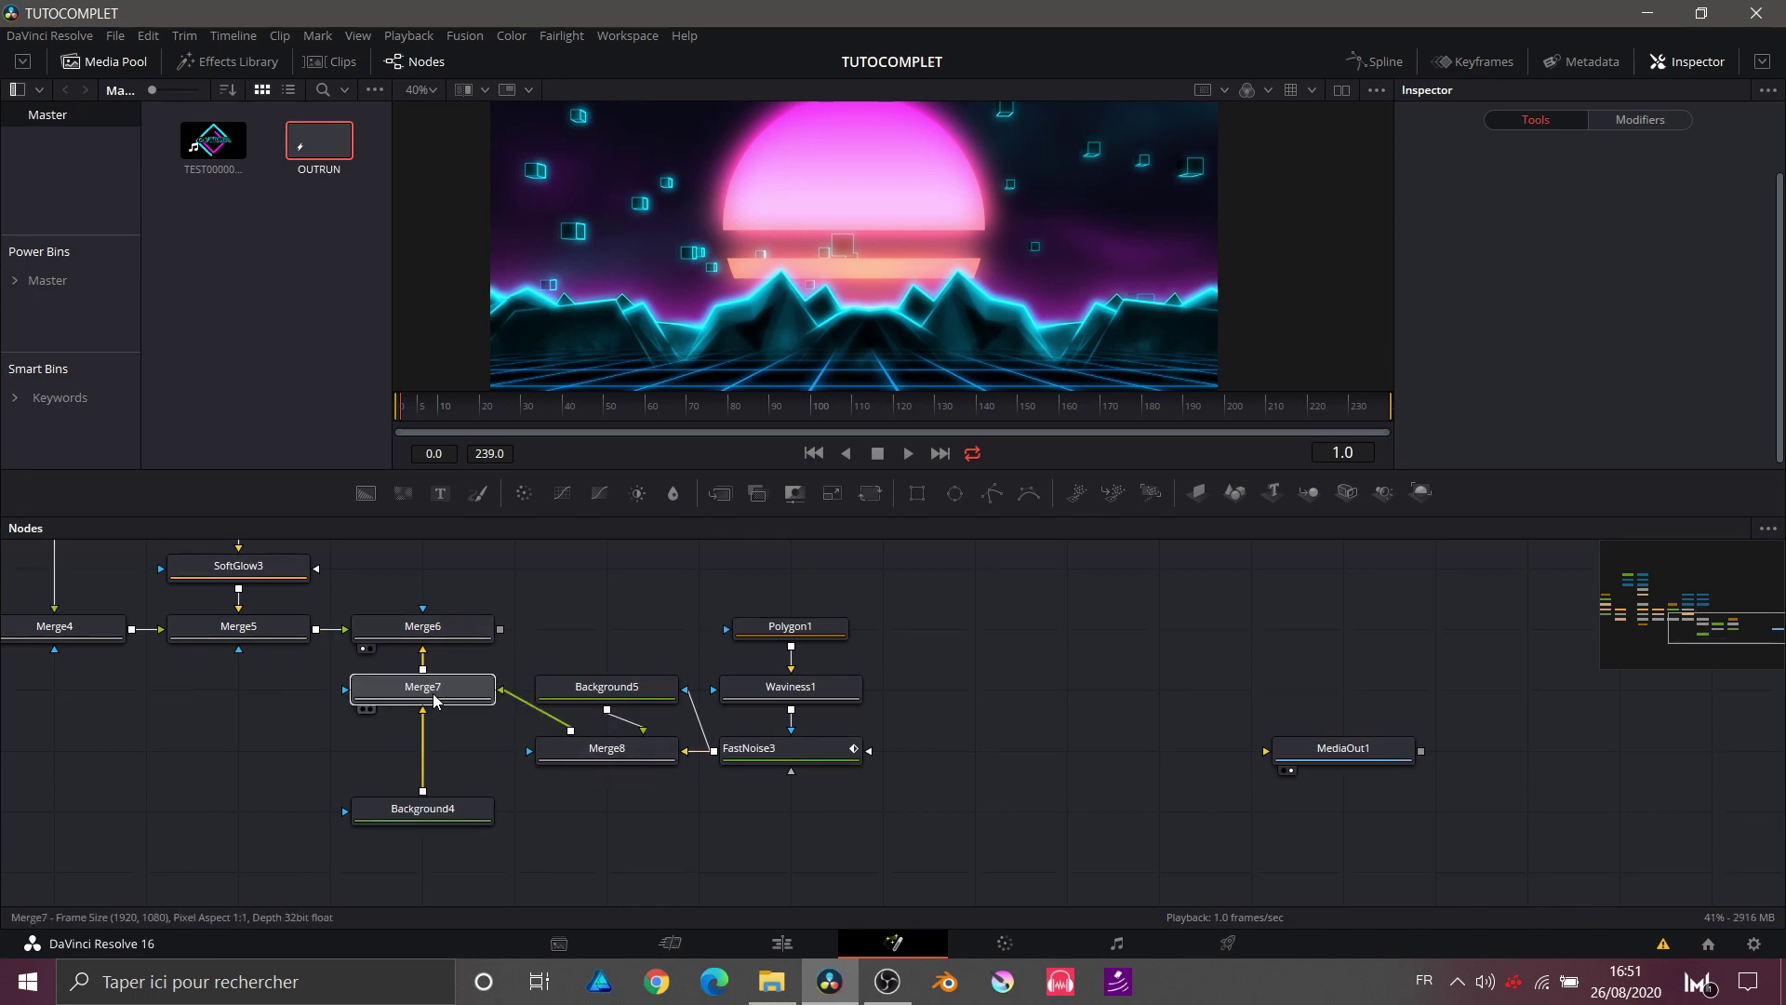
drag(434, 812, 221, 713)
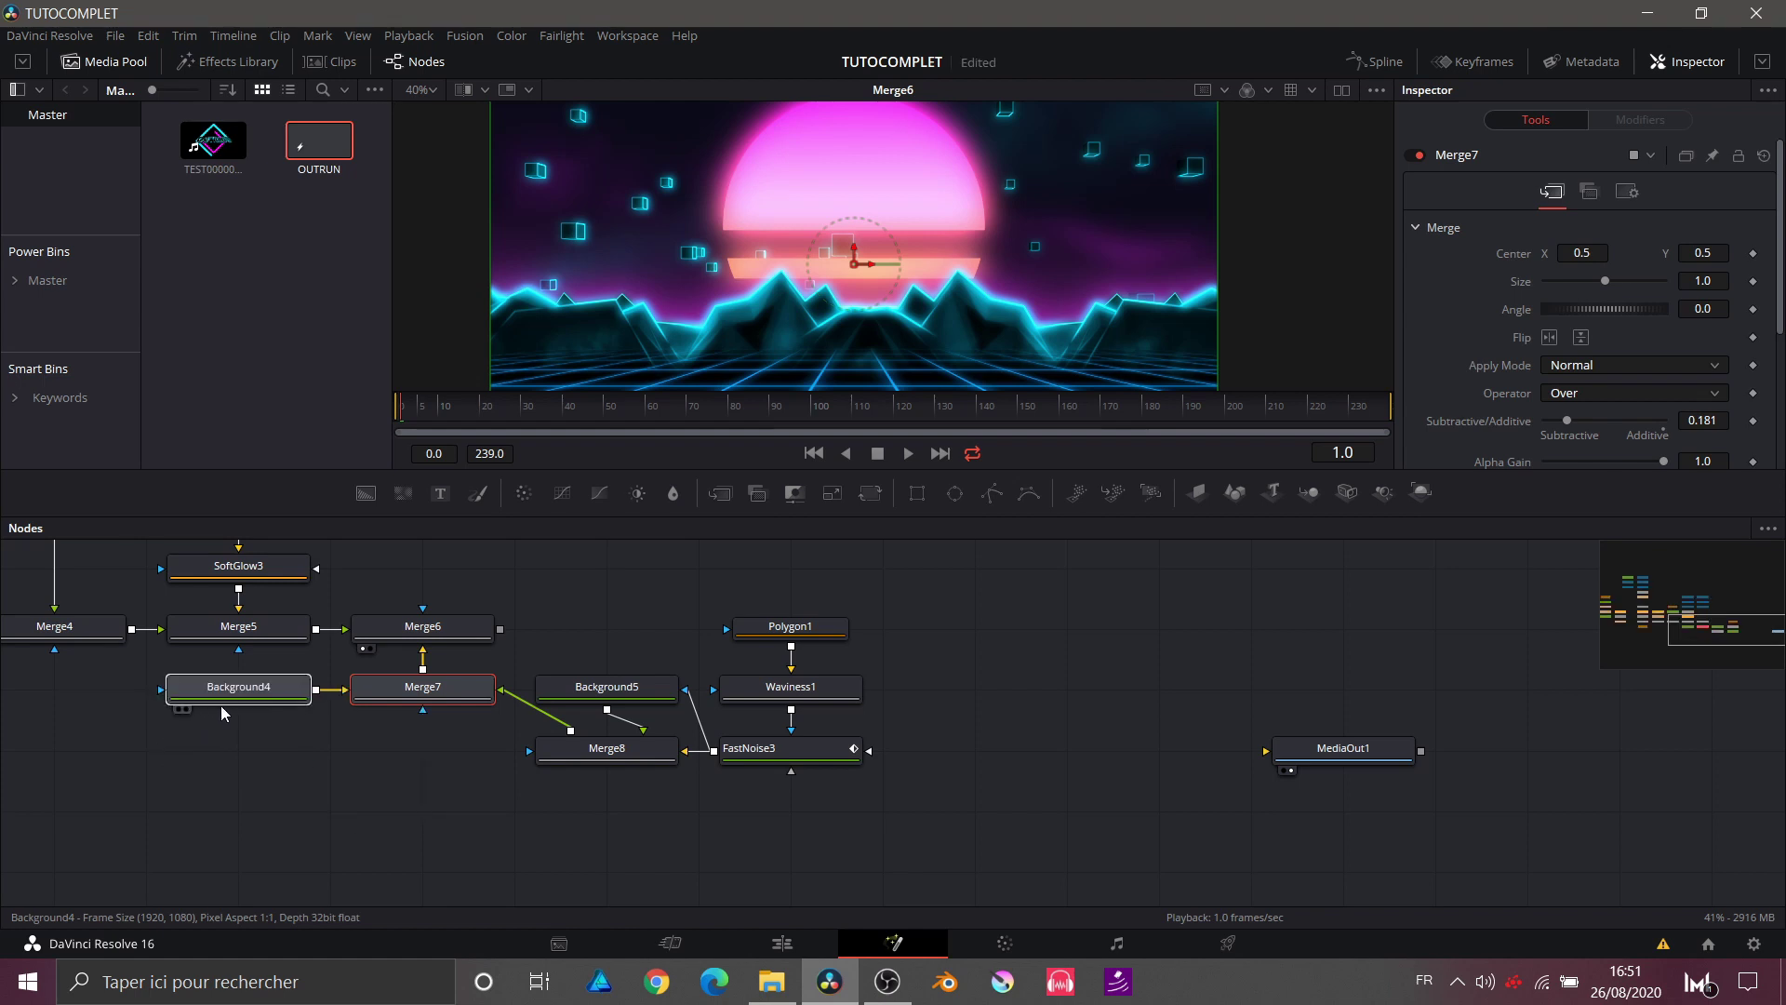
click(223, 695)
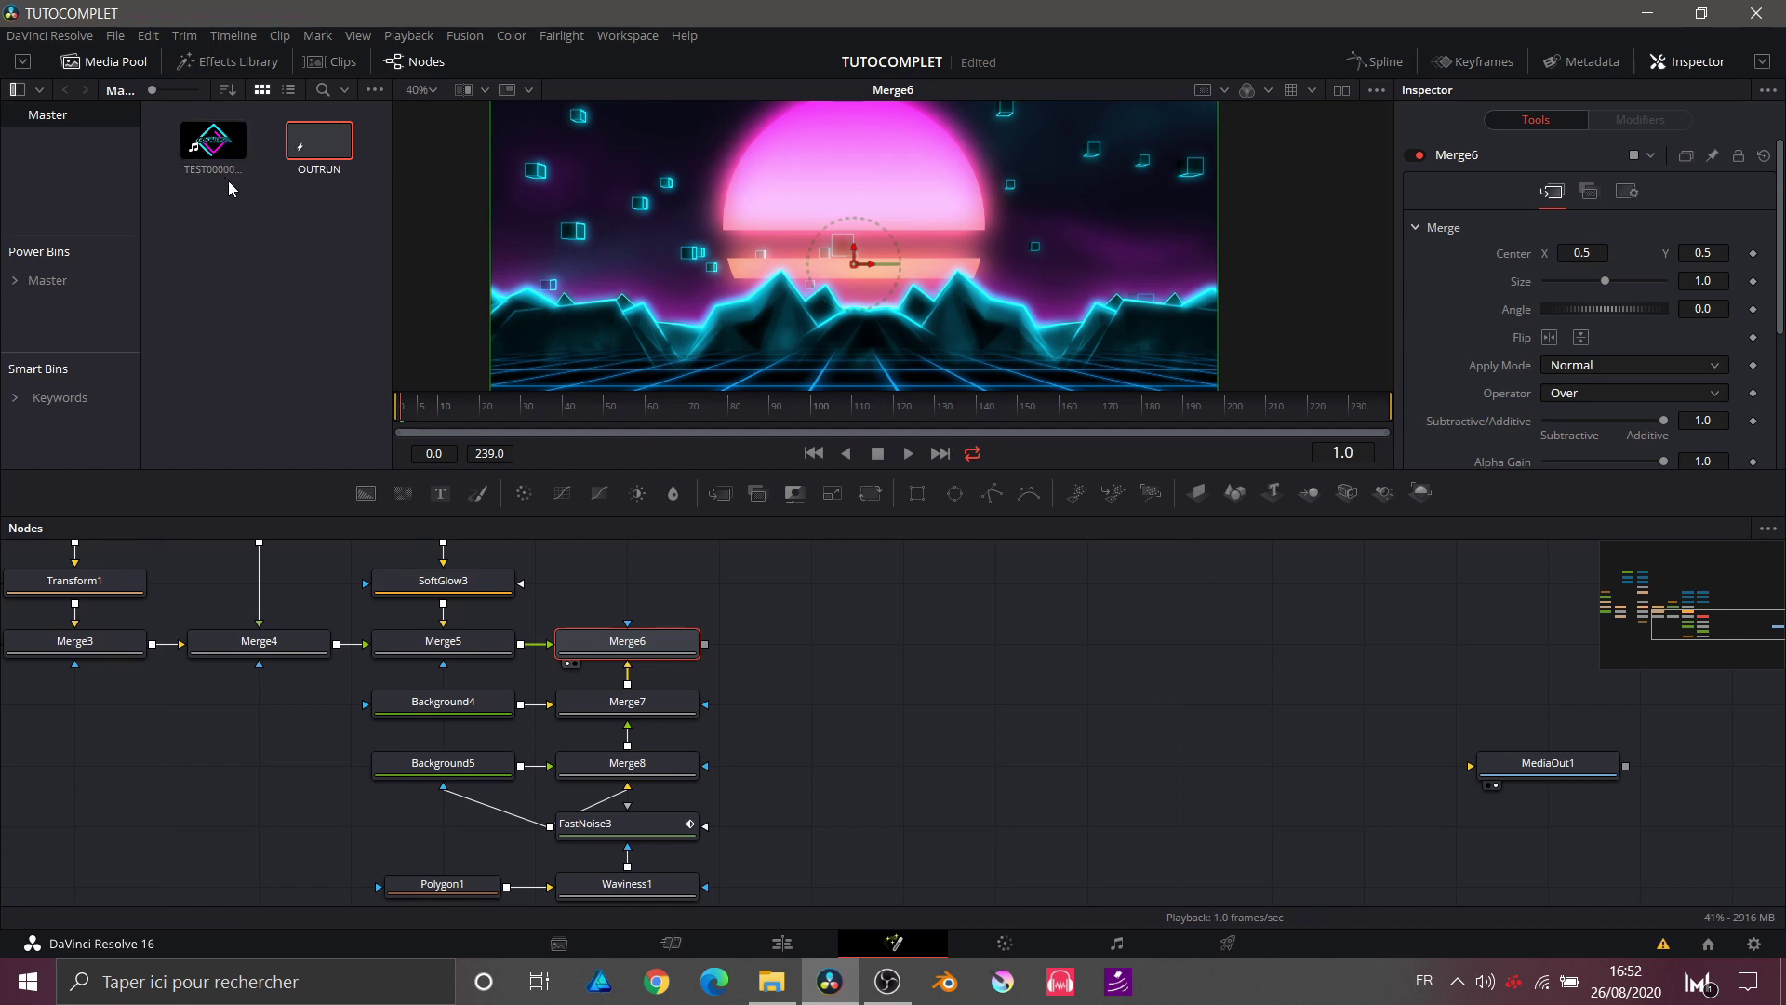
Step: Add the TEST00000000.mxf clip, merge it over Merge6's output, and move MediaOut1 closer to the node chain
drag(212, 161, 865, 592)
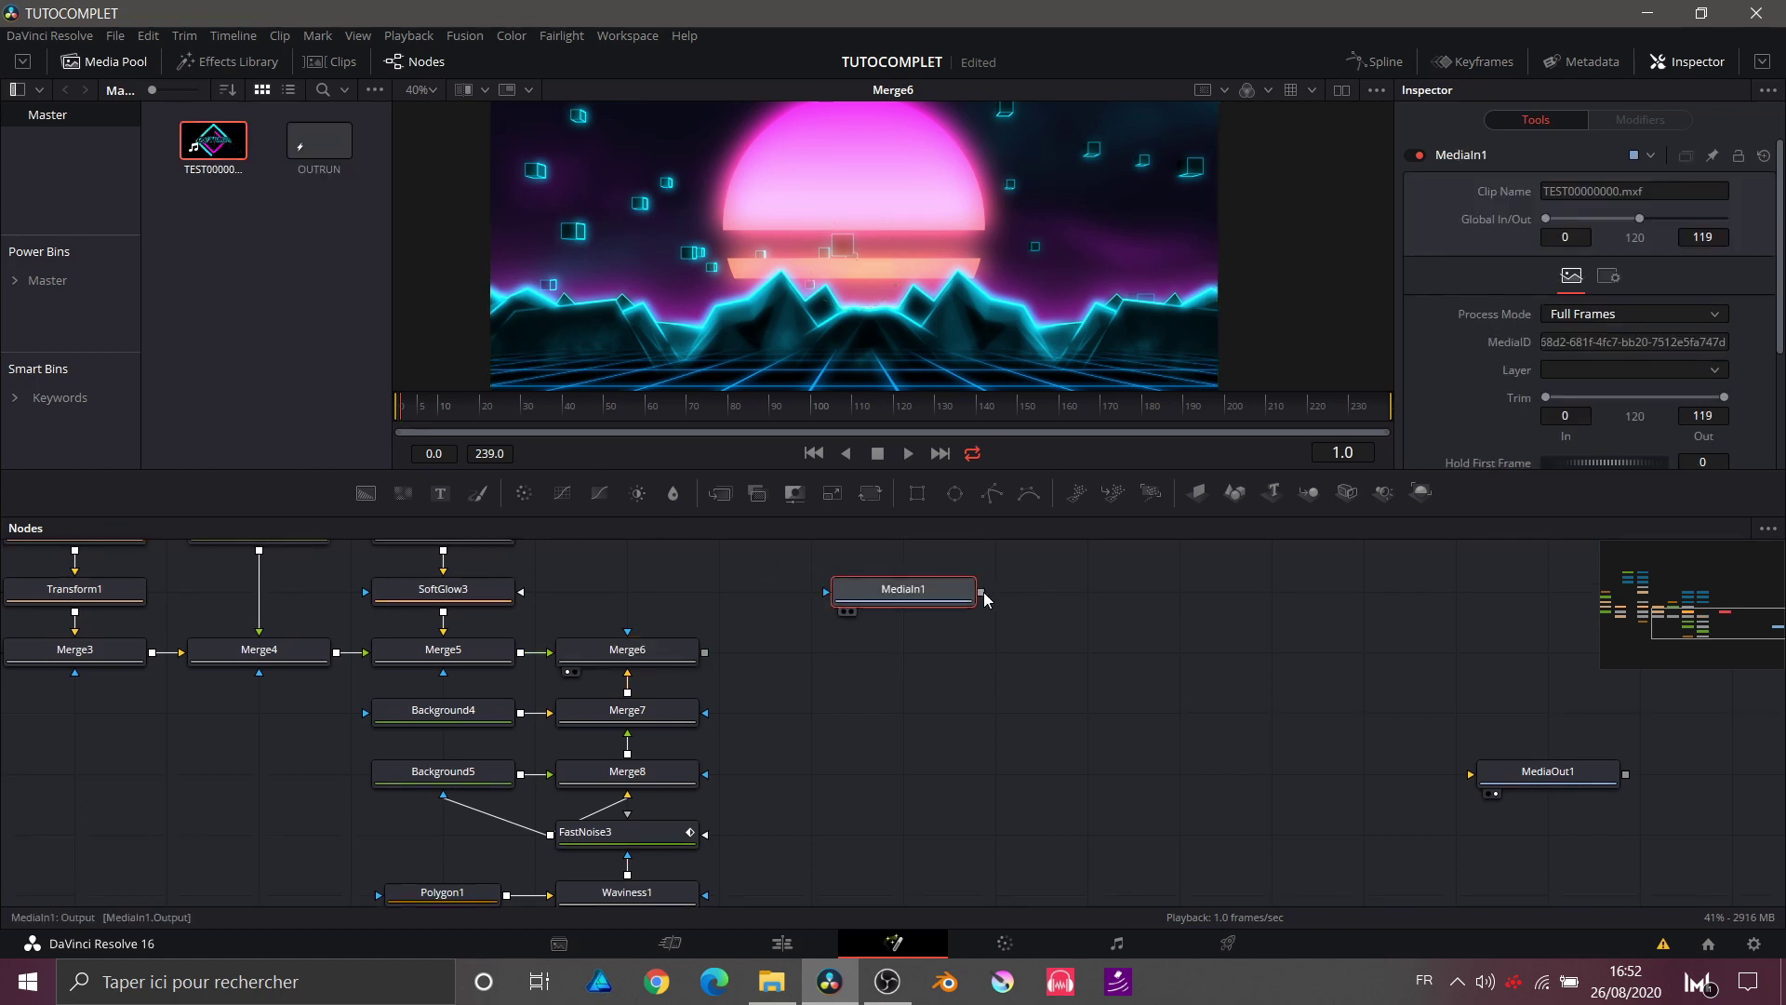
drag(982, 592, 705, 652)
scroll(837, 307, down, 2)
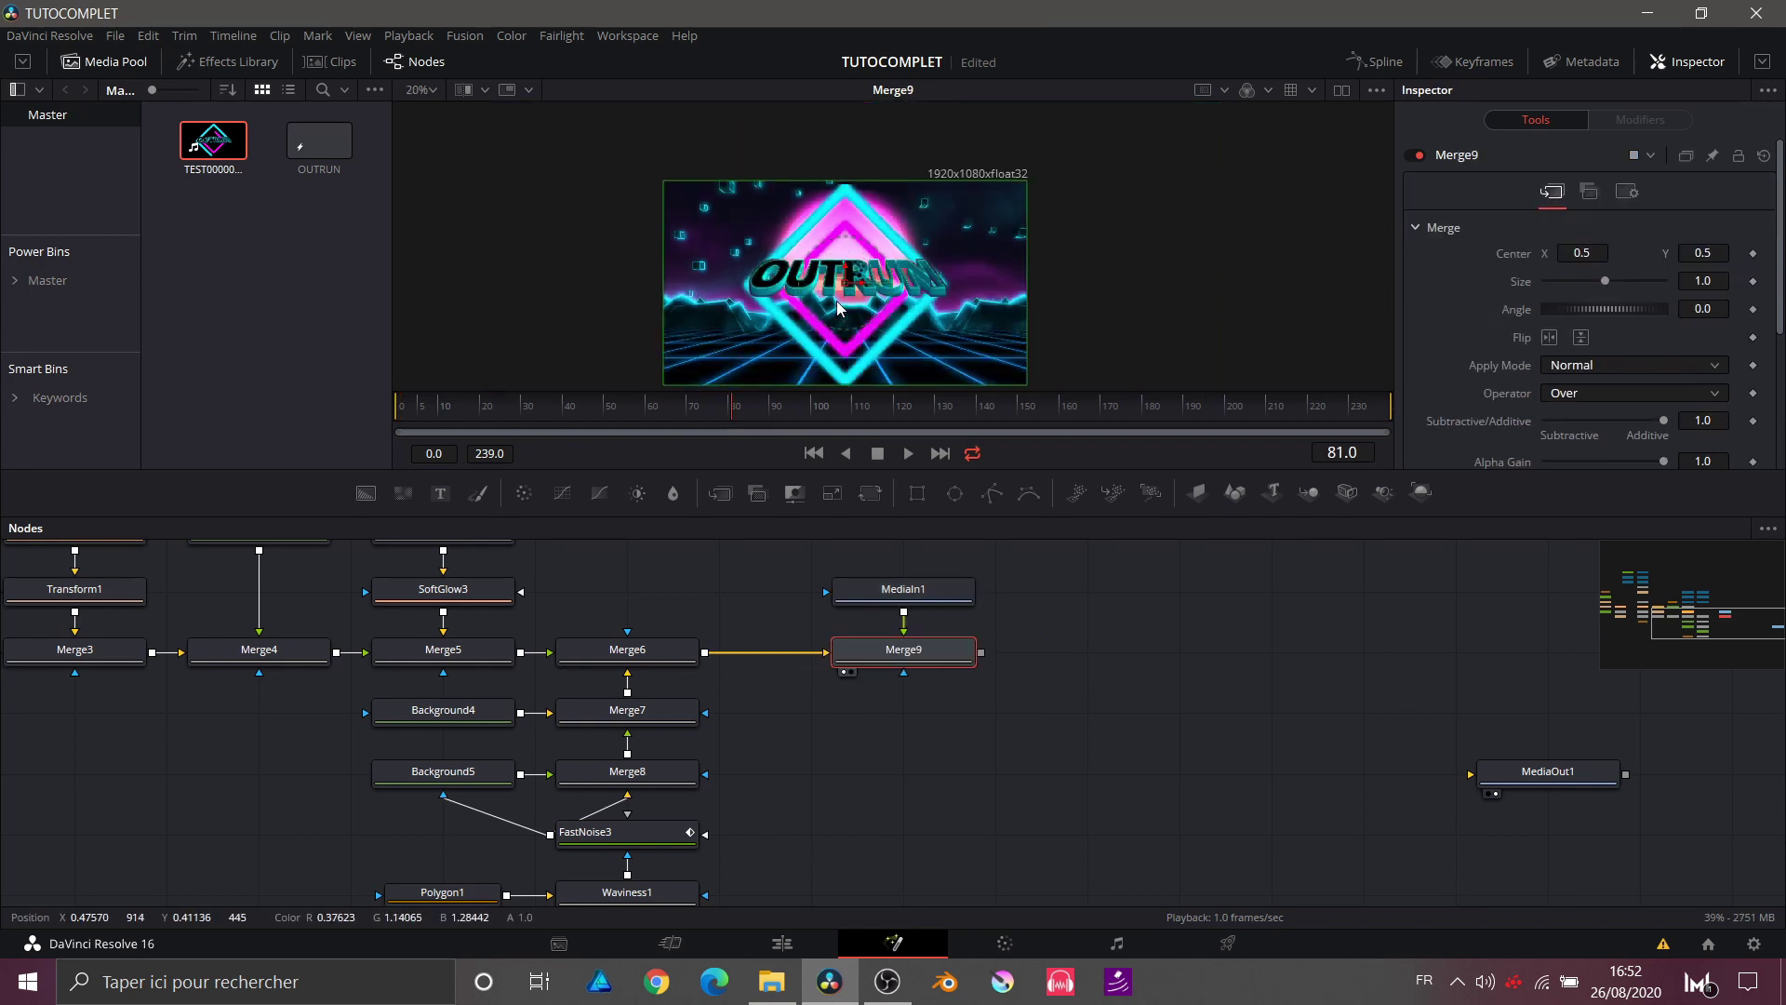
scroll(838, 307, down, 1)
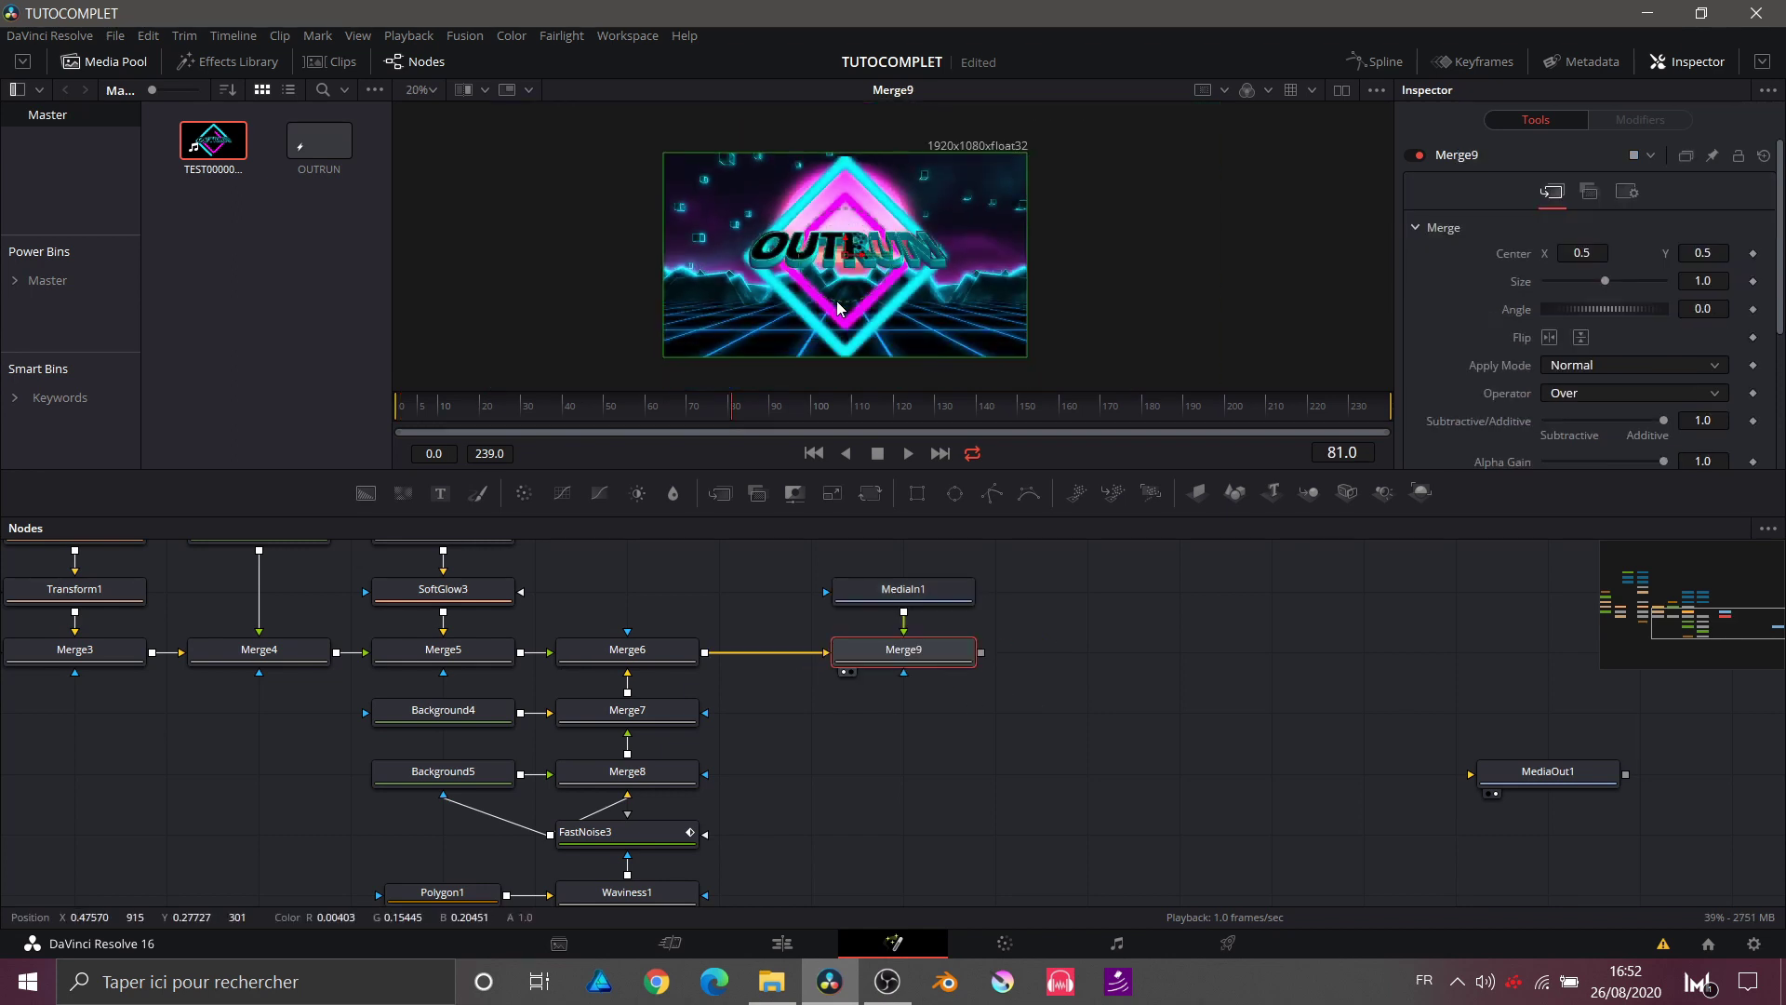
scroll(837, 308, up, 1)
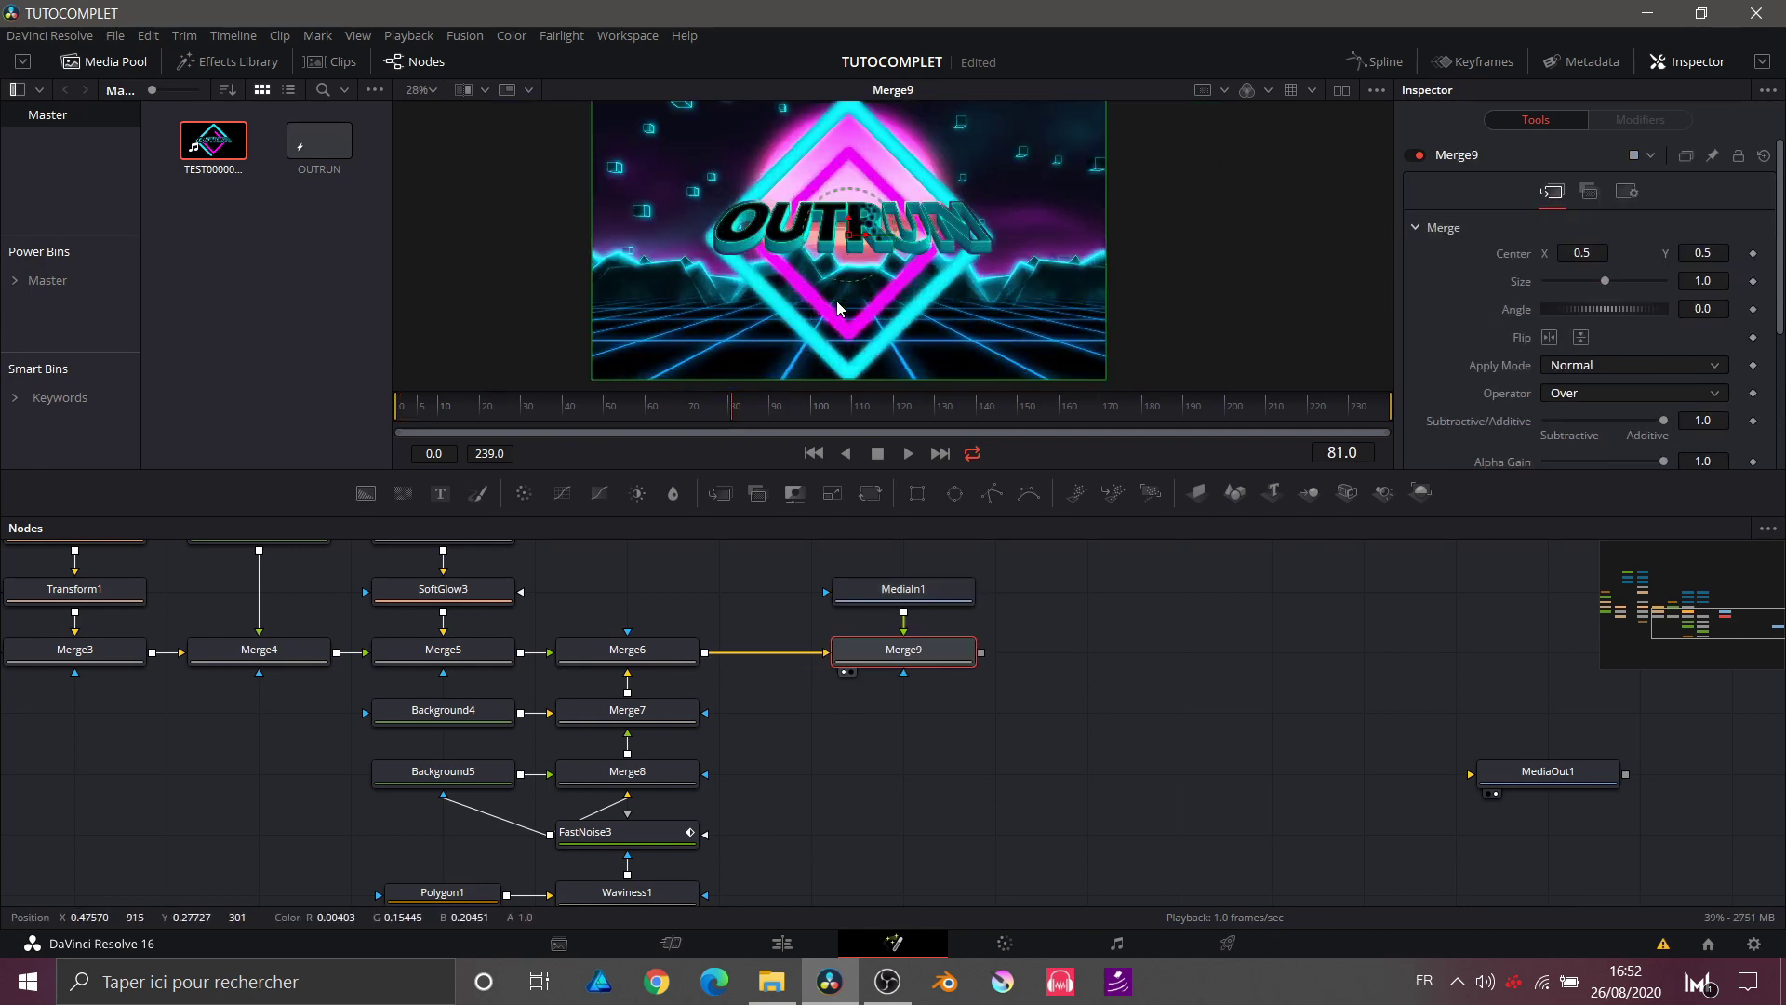
drag(1517, 766, 1240, 704)
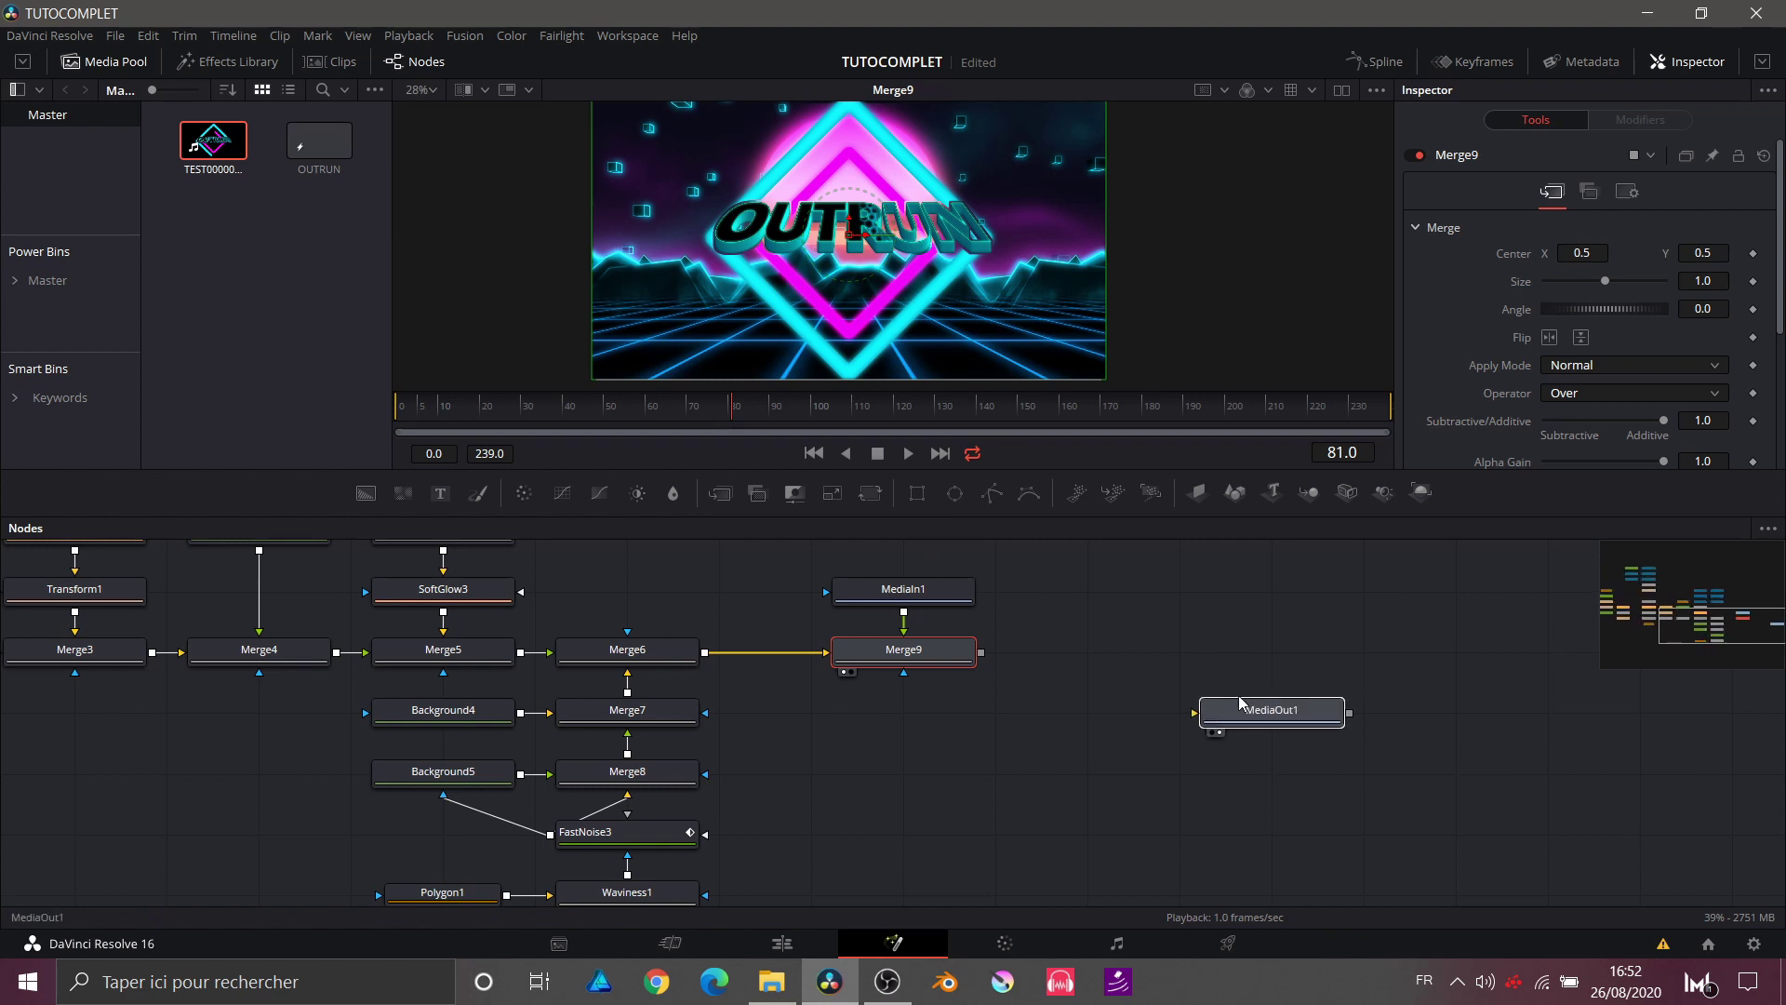
click(1228, 707)
Step: Set MediaIn1's Global In to 40 and Global Out to 239, and view the last frame
click(886, 598)
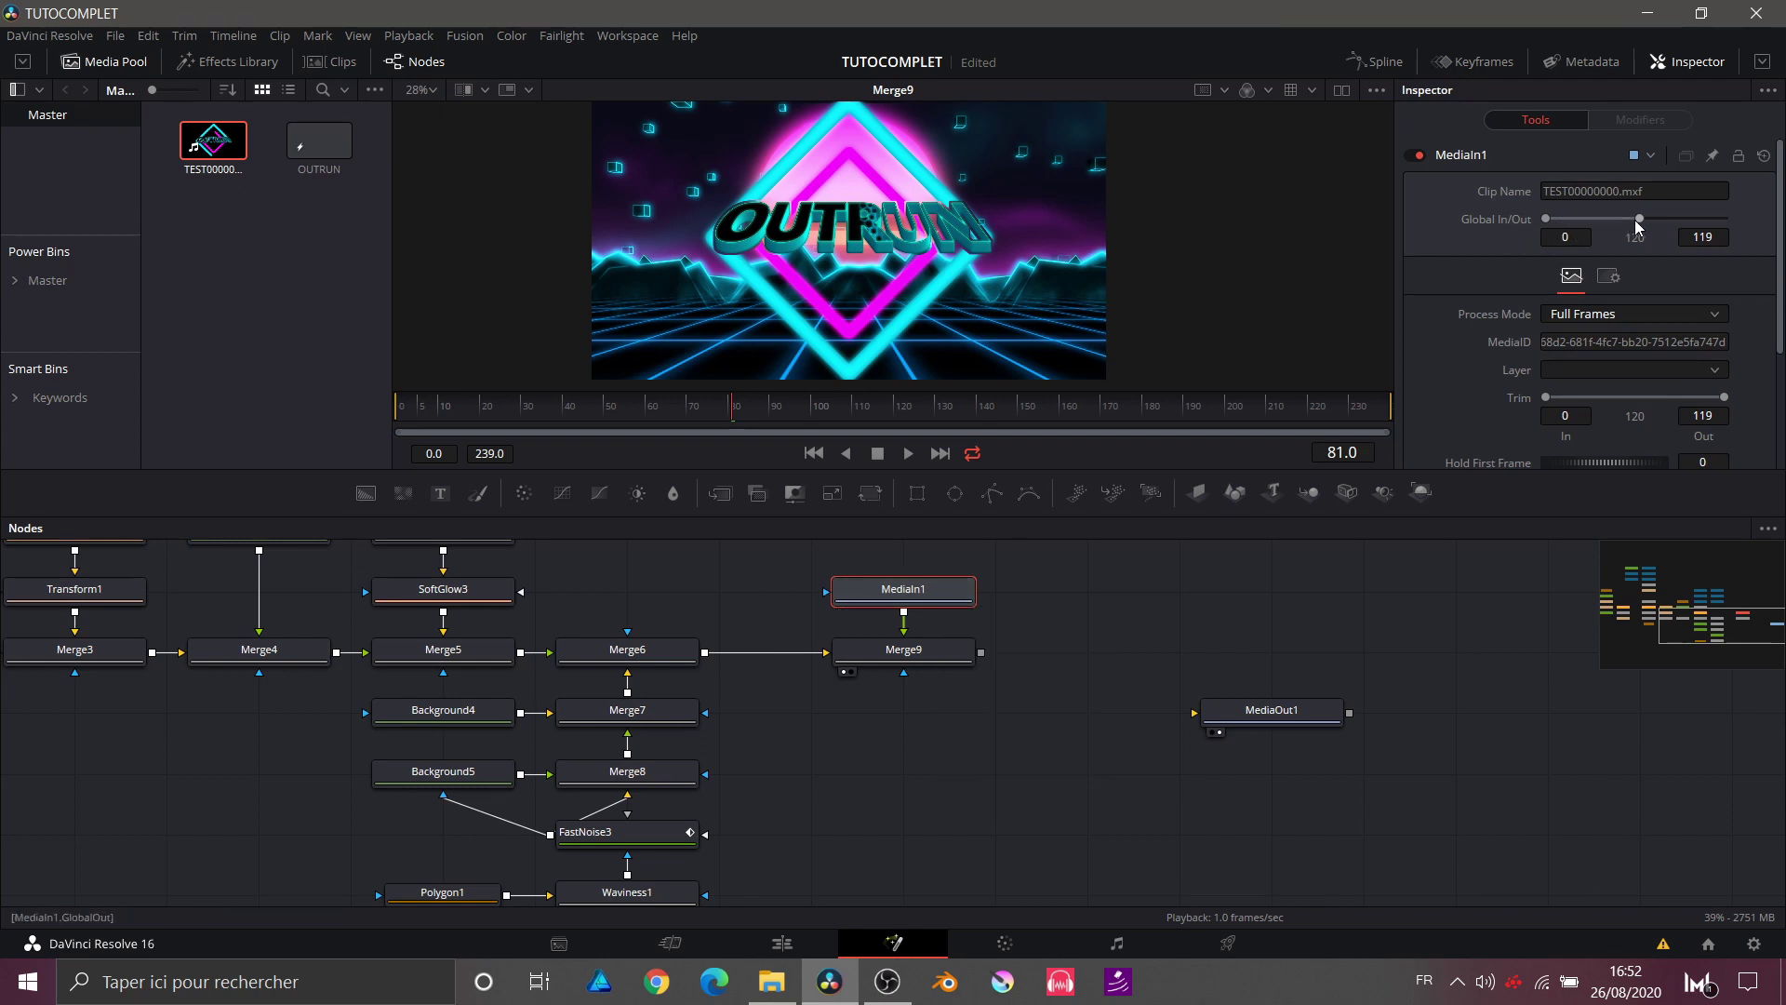
drag(1639, 219, 1714, 221)
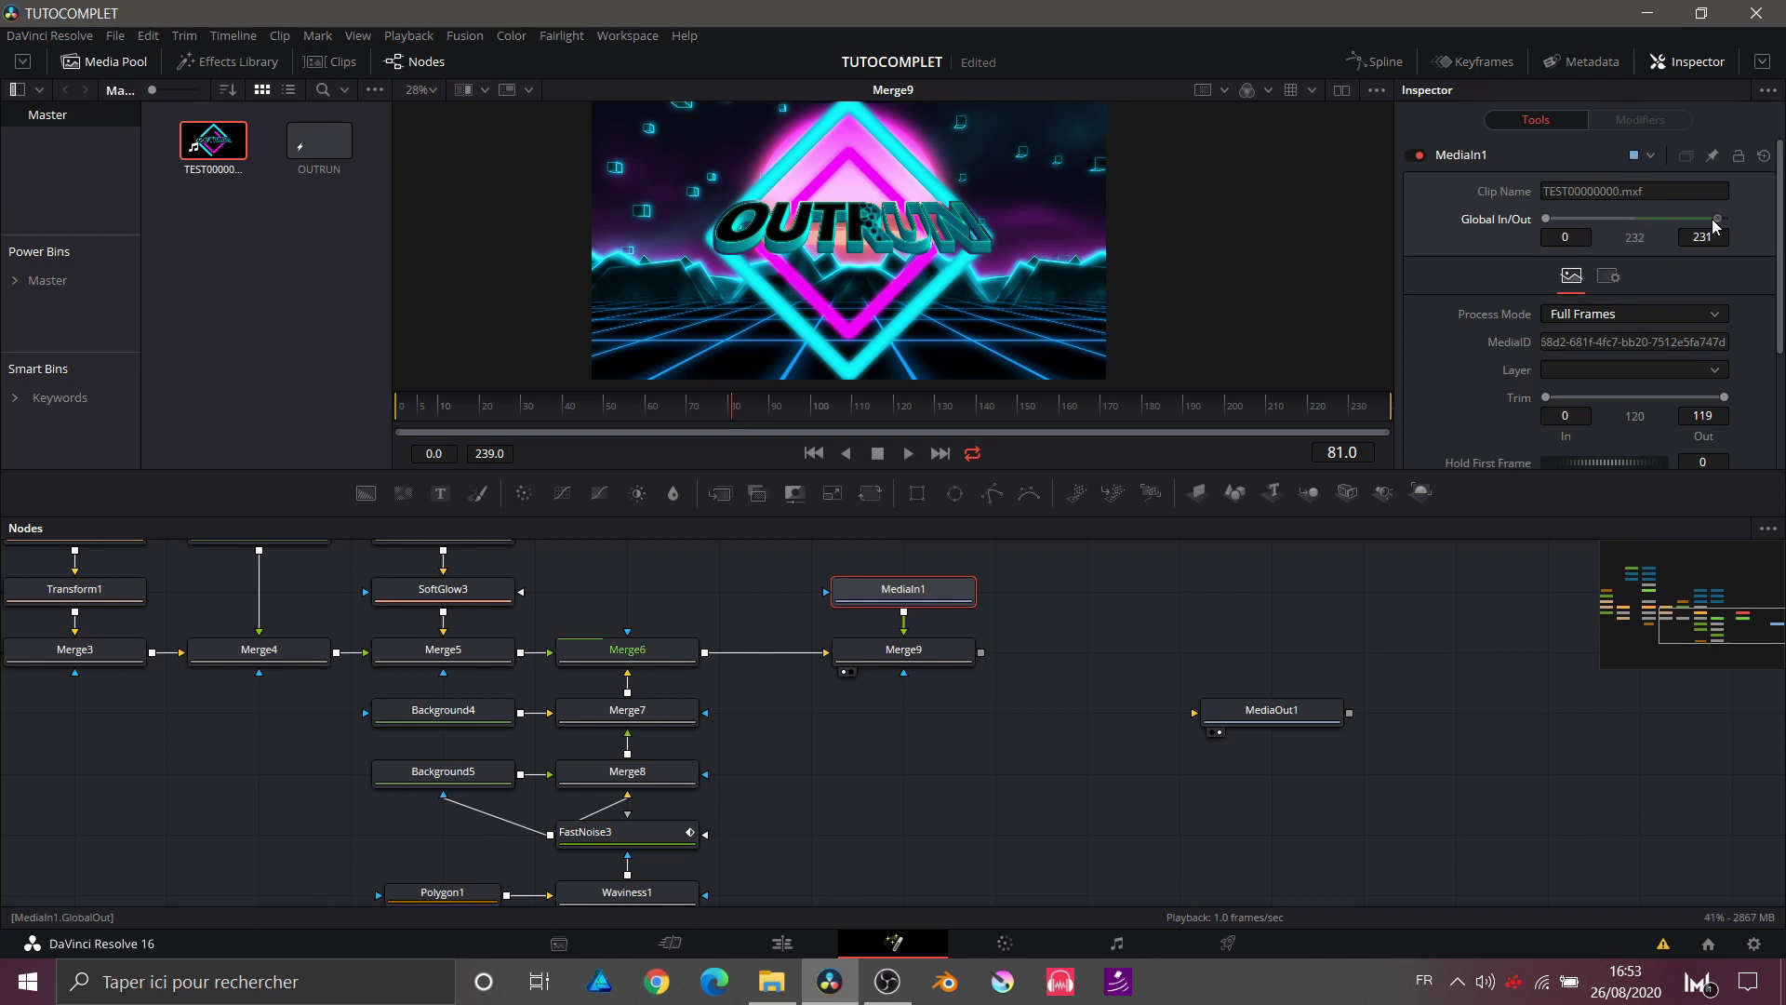
key(ctrl+z)
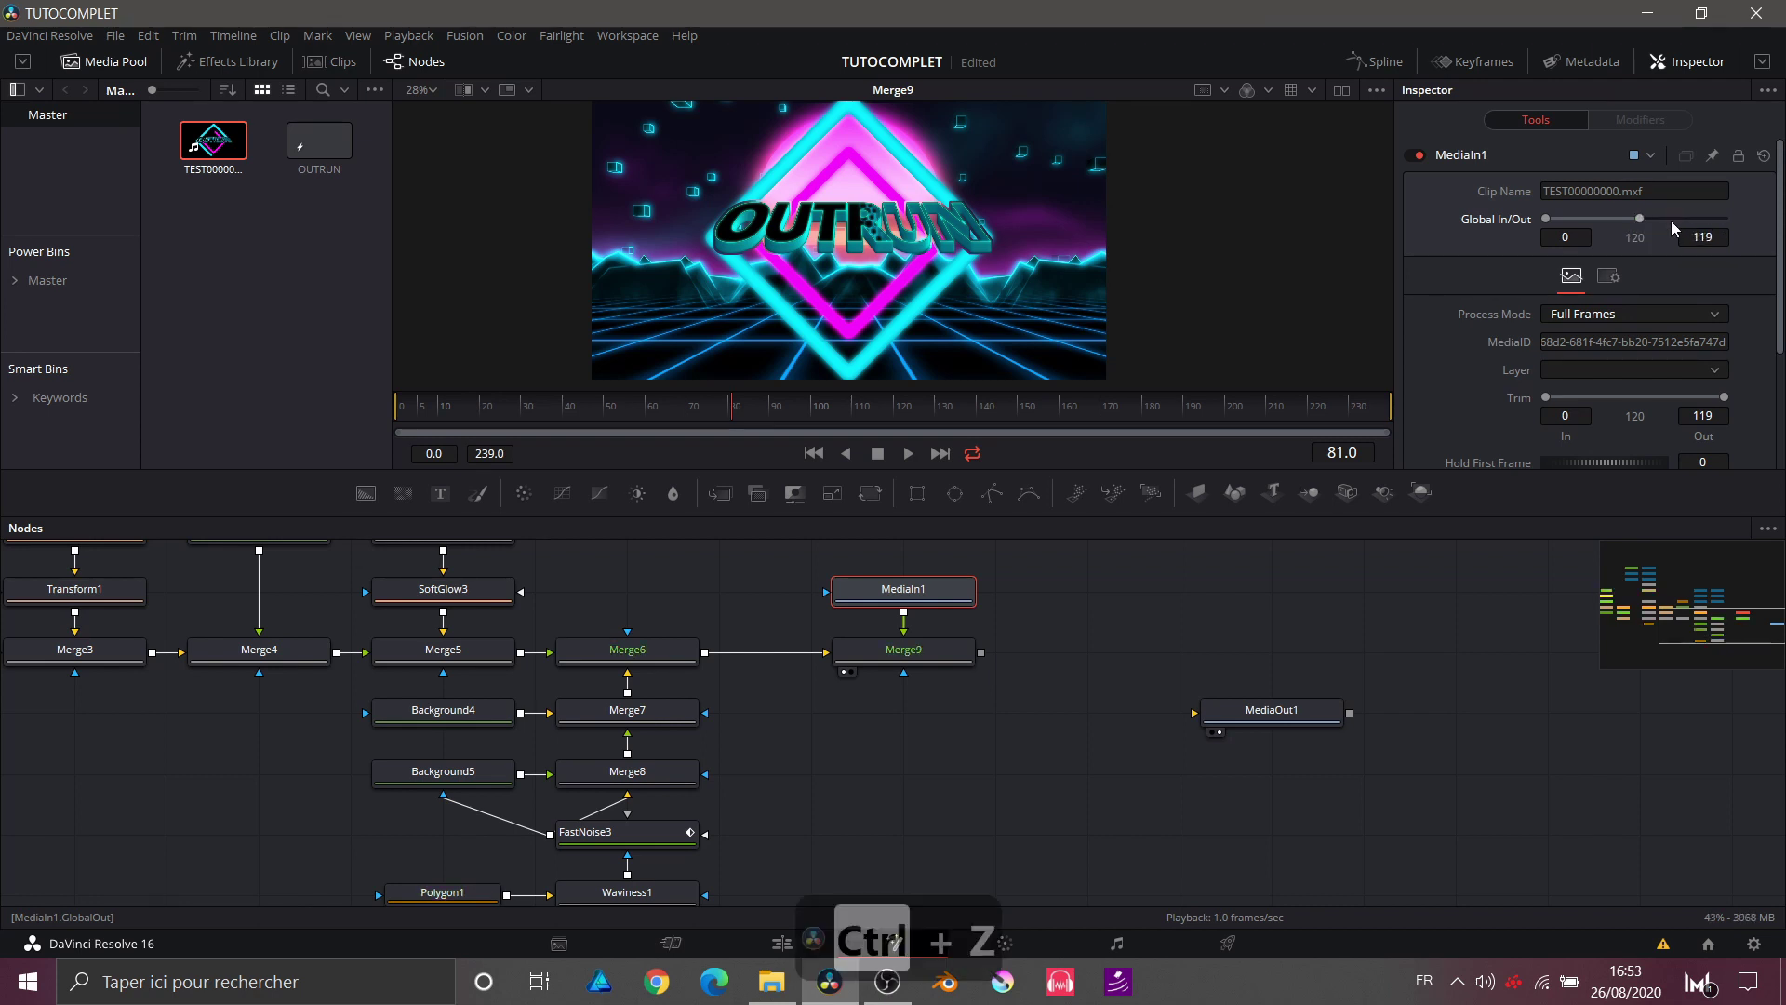
drag(1589, 220, 1728, 222)
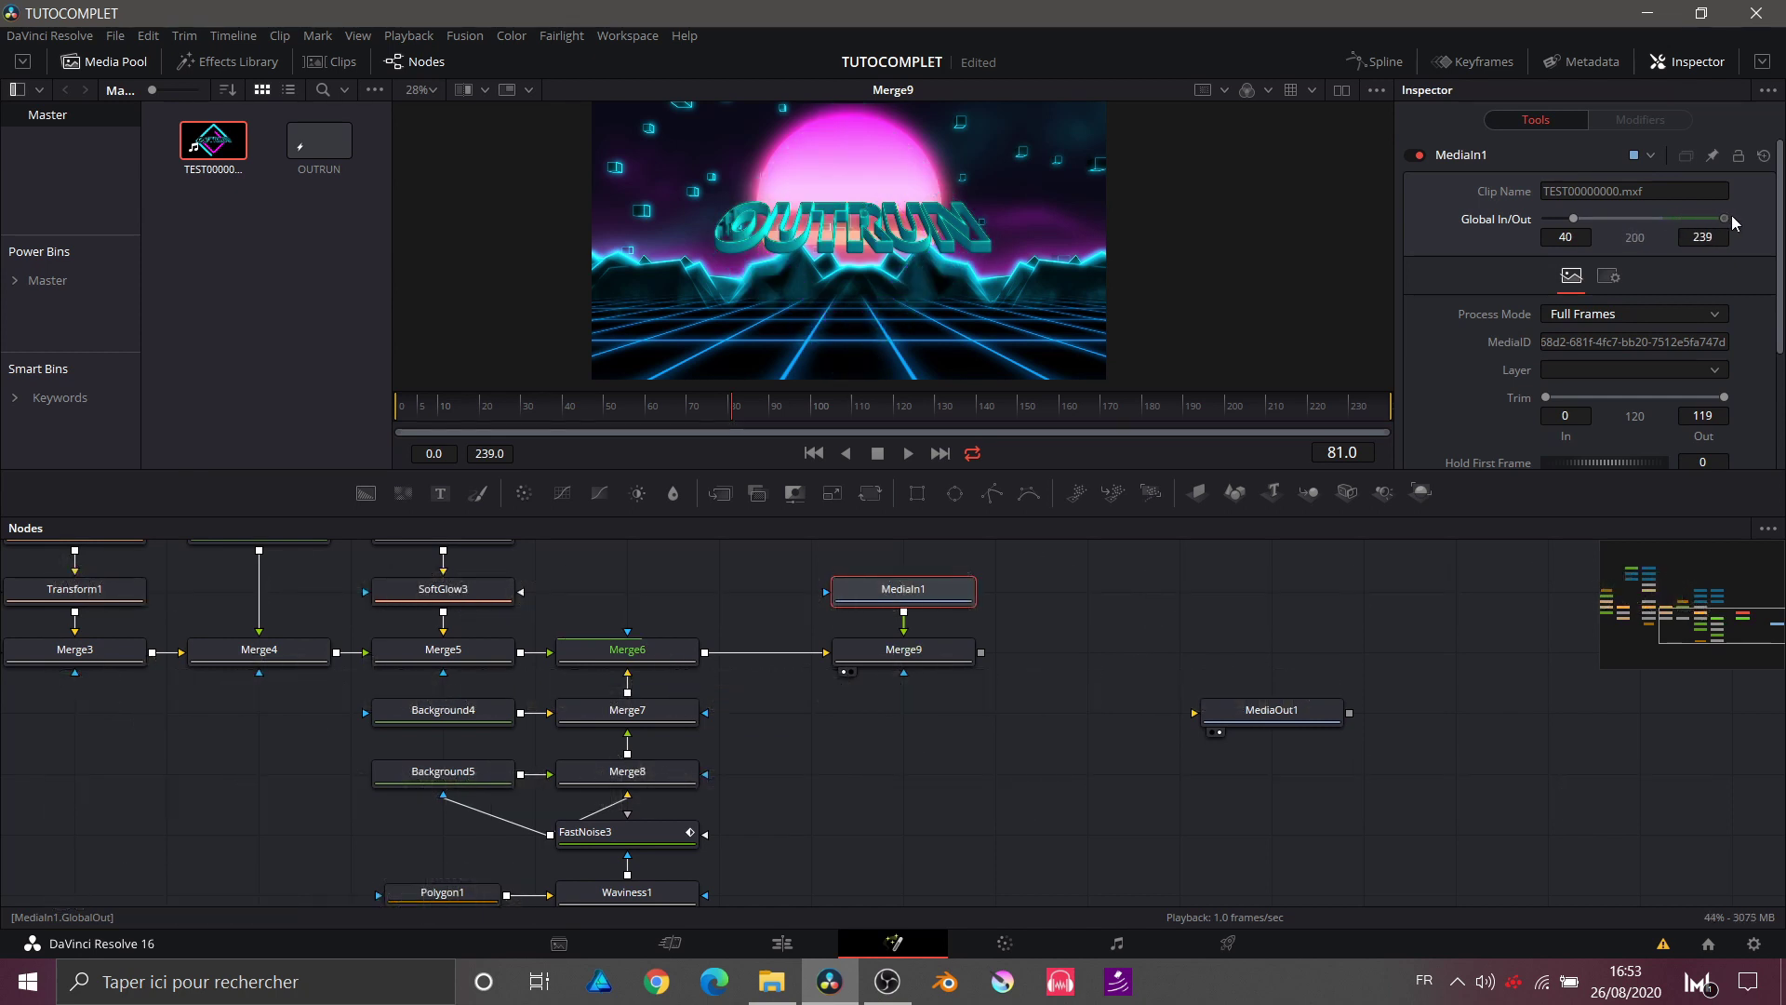
click(1358, 406)
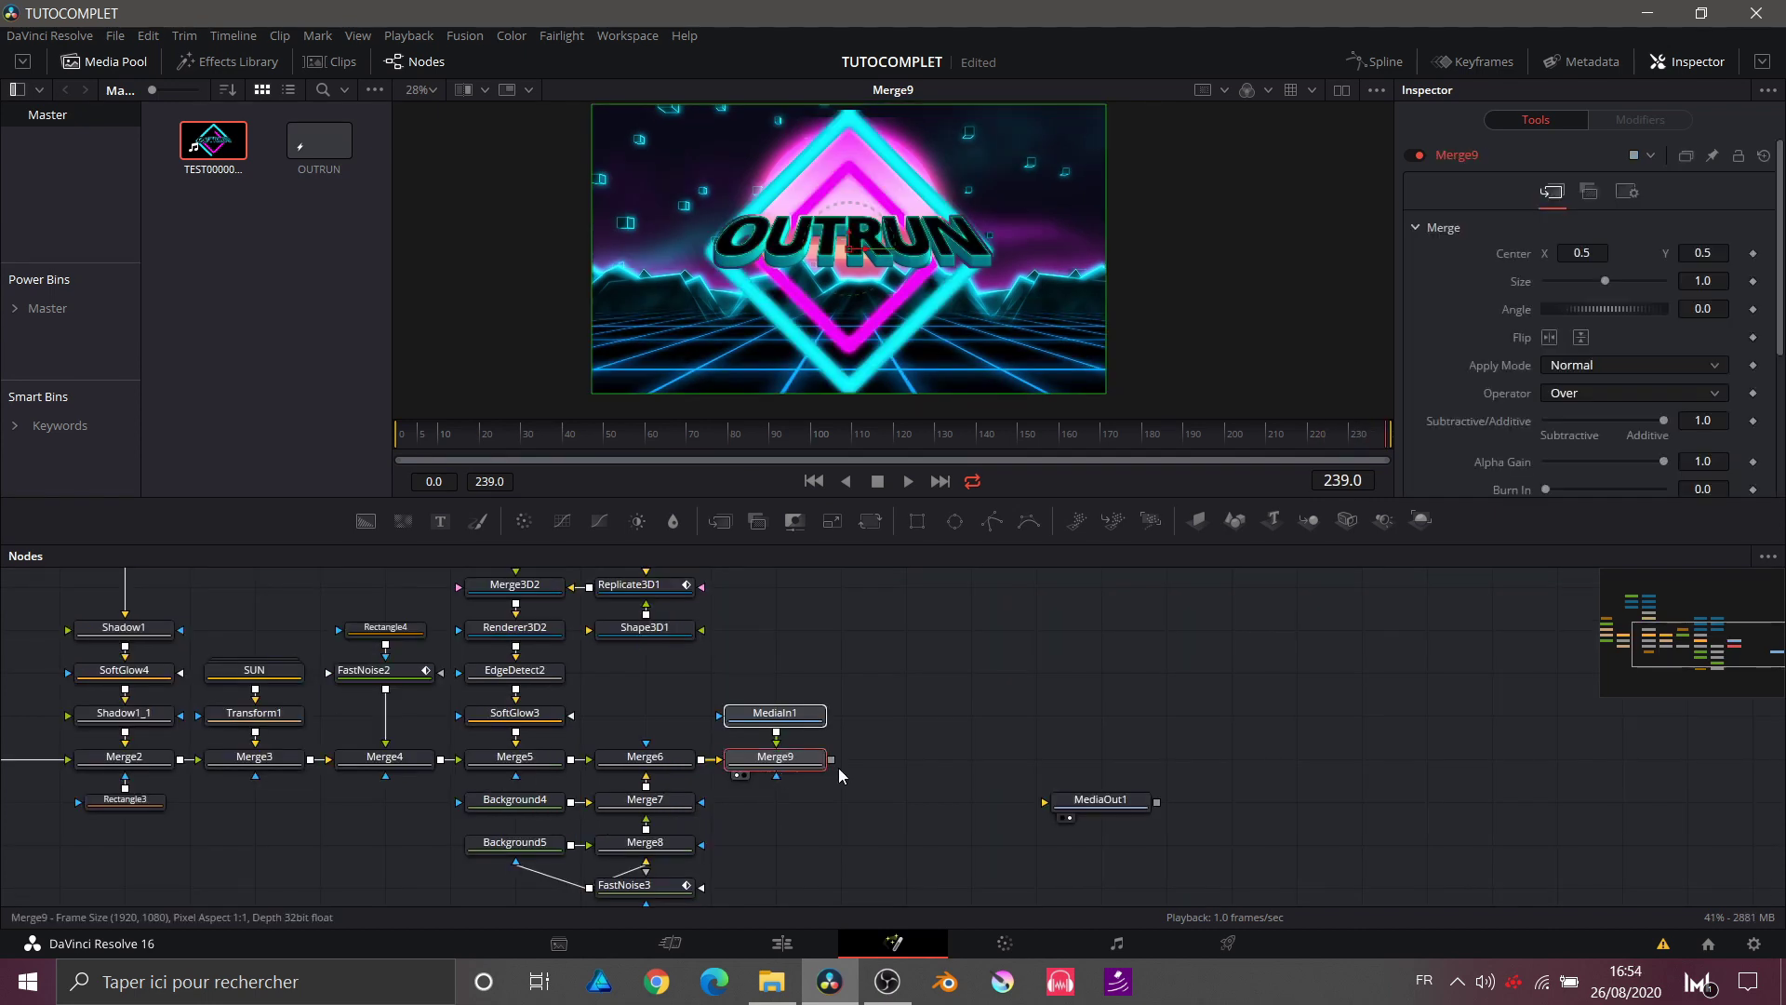
Step: Place MediaOut1 in line with Merge9 and connect Merge9's output to it
drag(1101, 800, 970, 757)
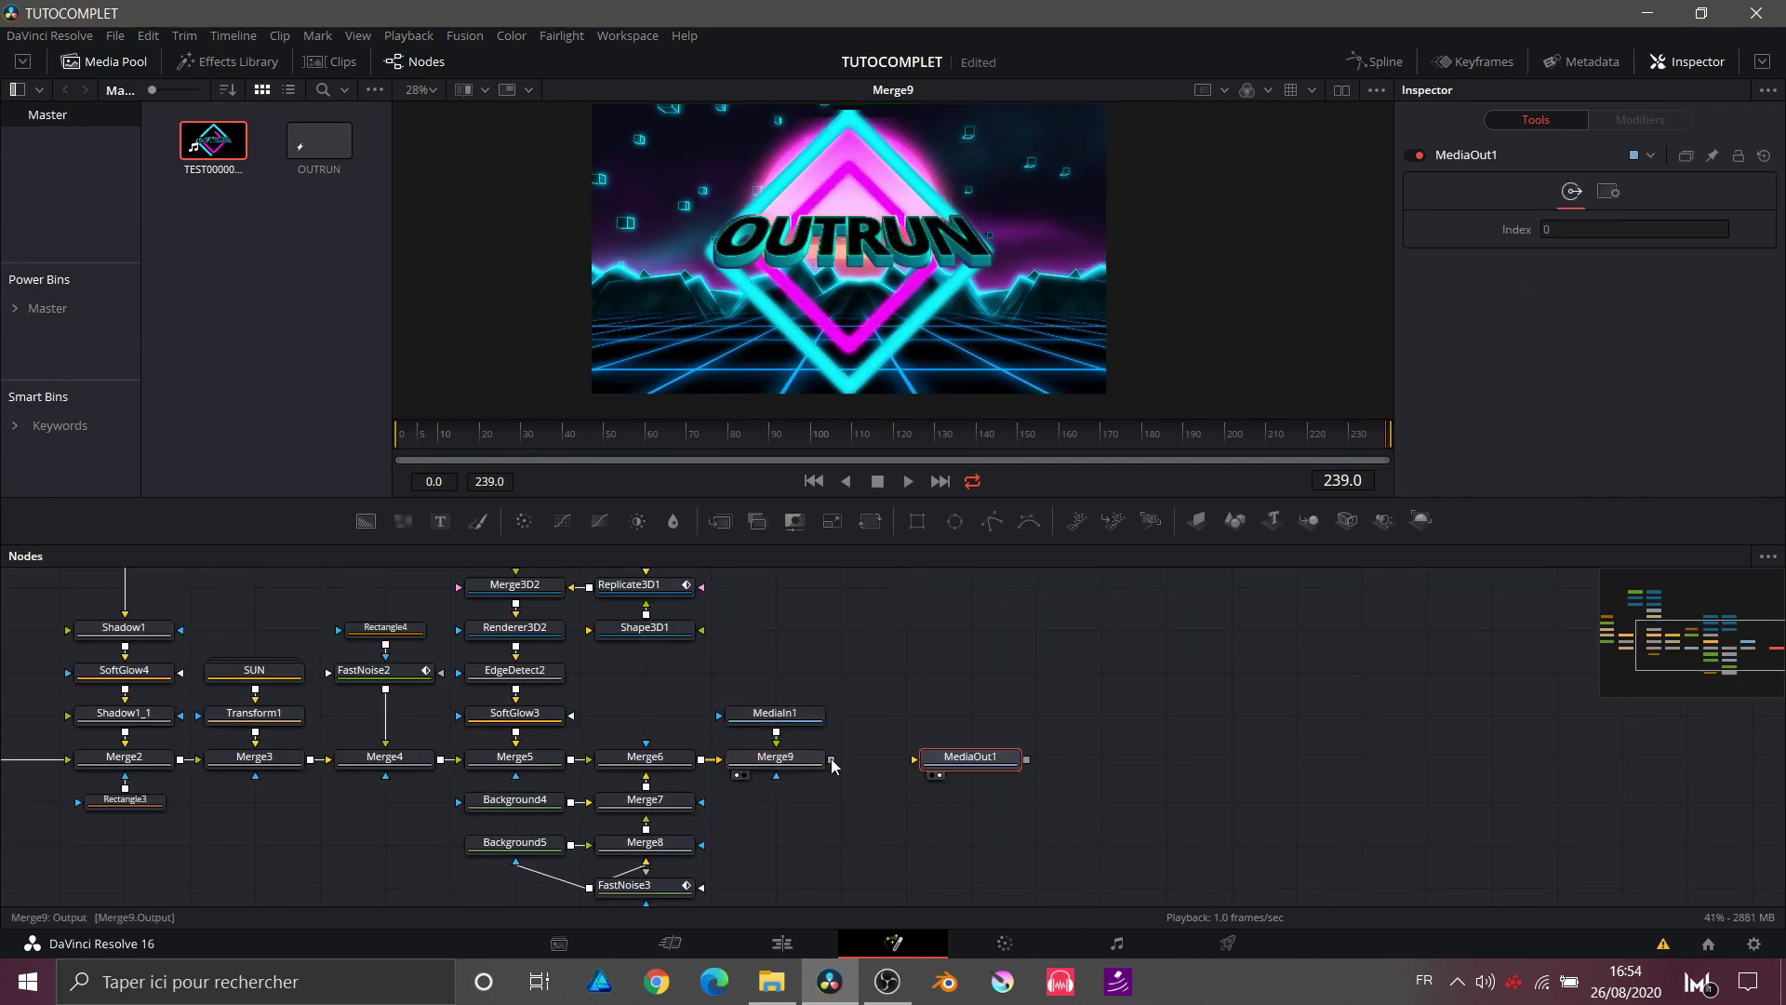
drag(833, 759, 958, 758)
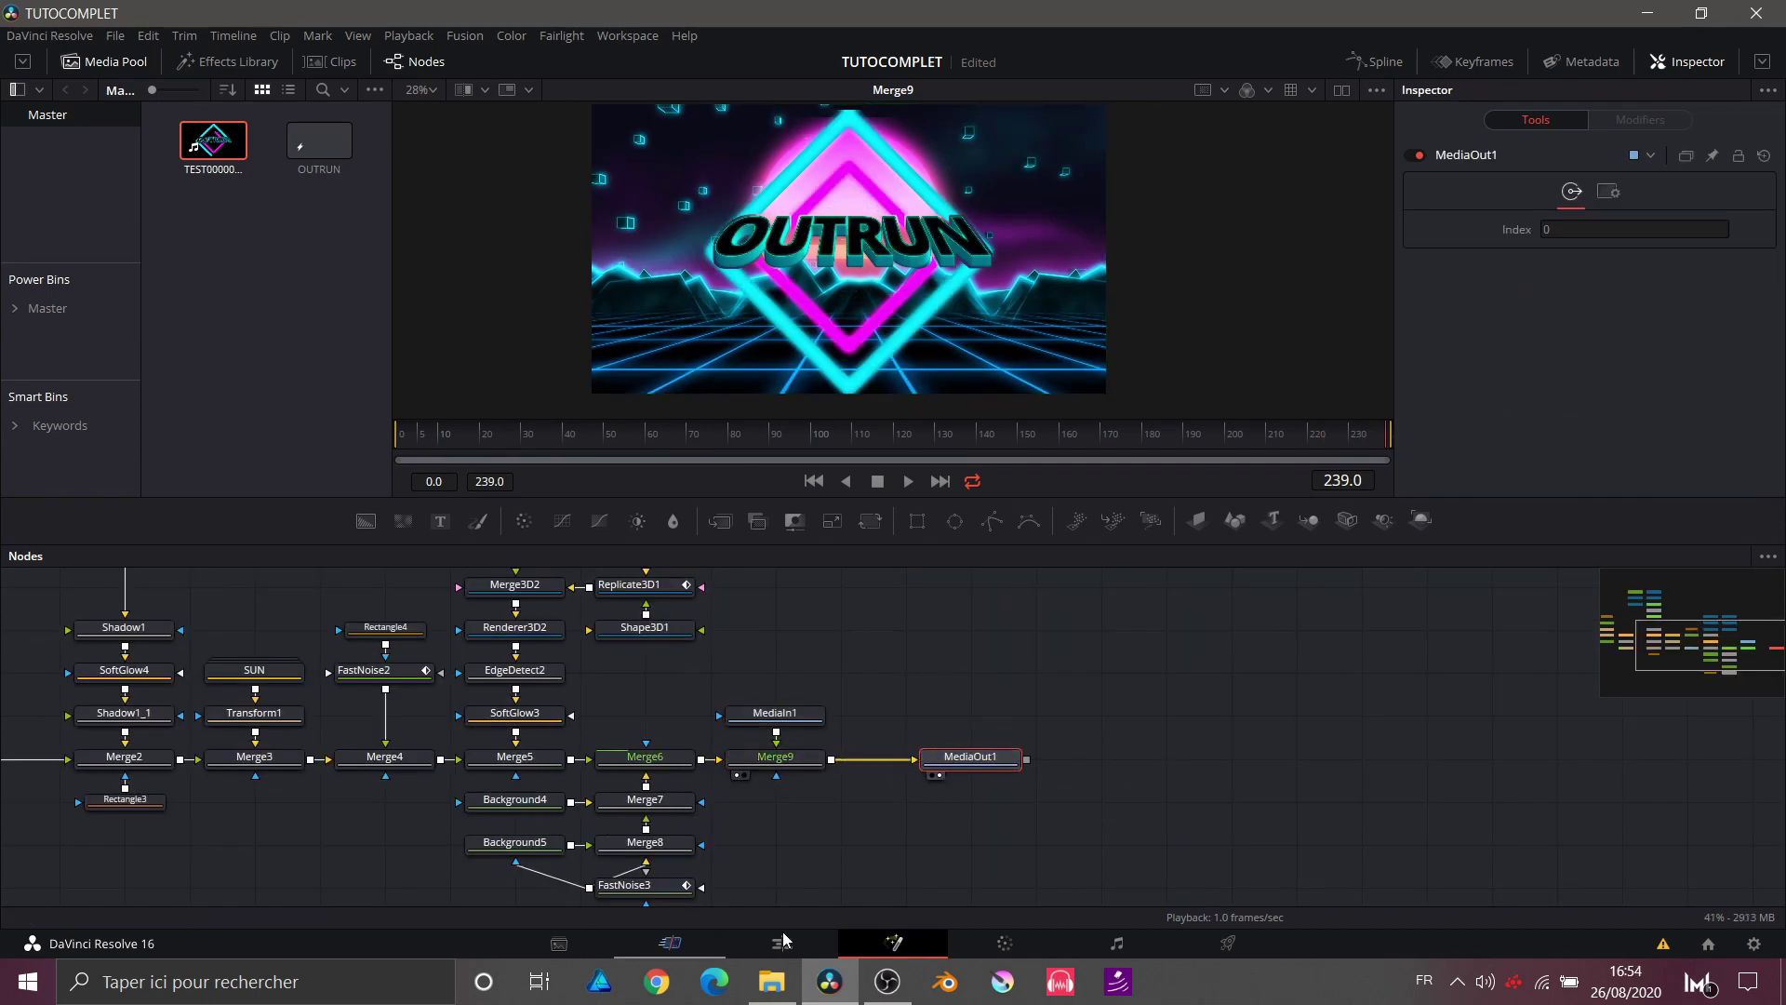